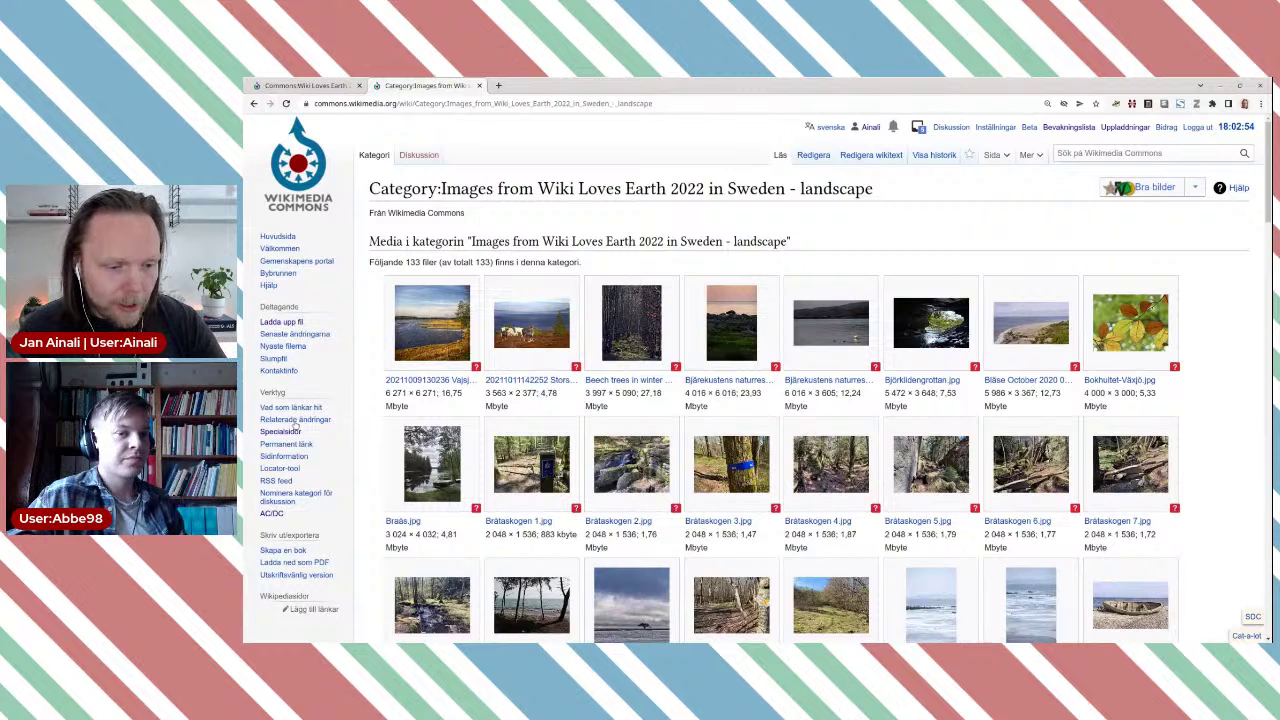
Step: Switch the site's interface language from Swedish to English and enlarge the page zoom
left_click(826, 127)
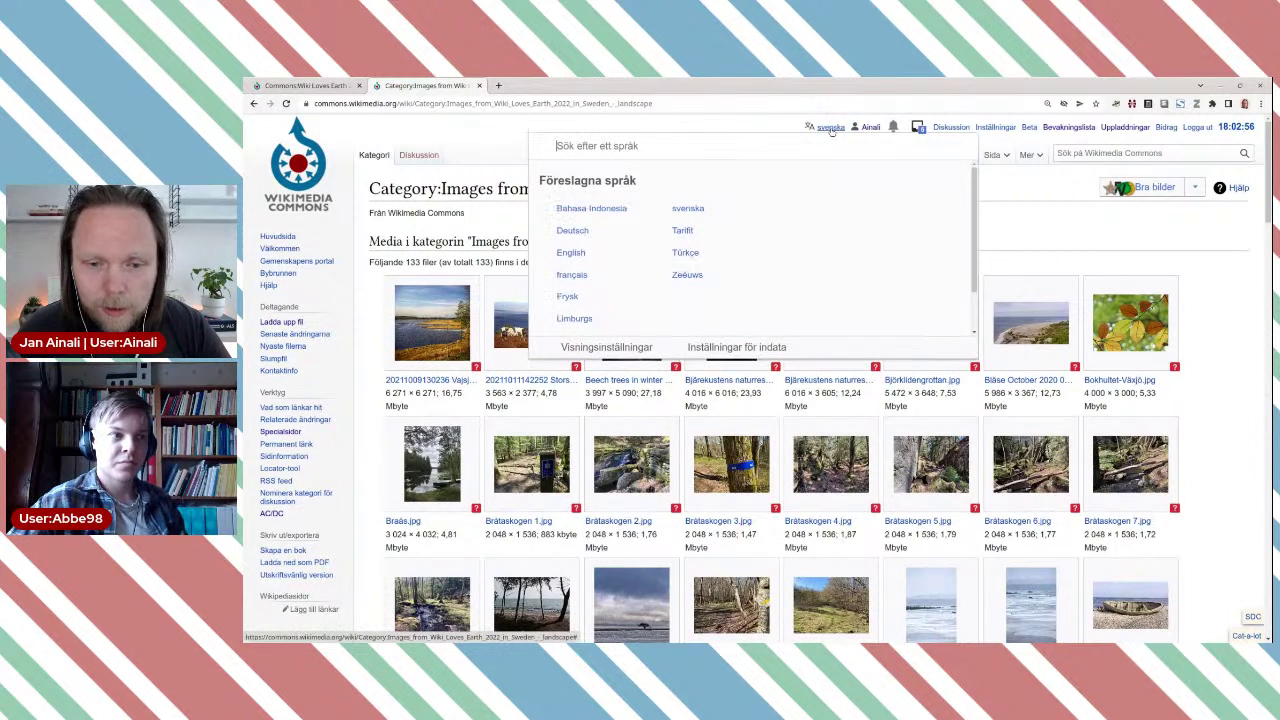
left_click(571, 253)
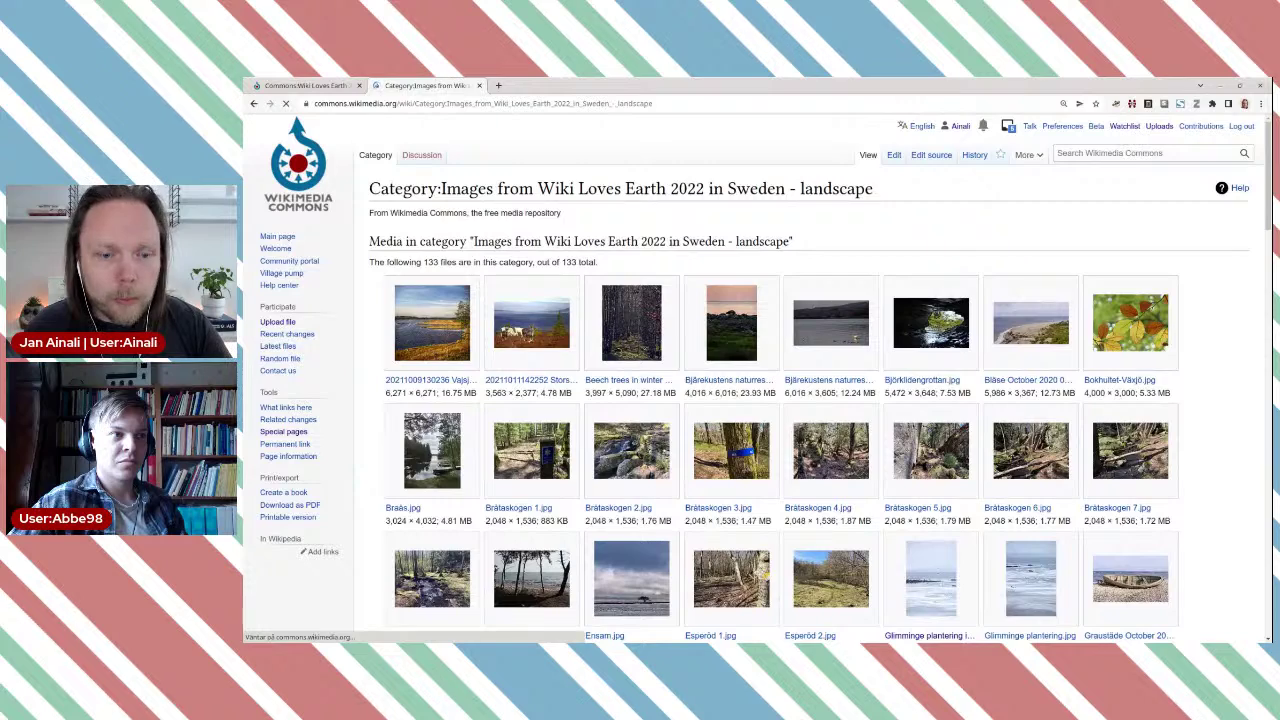
key("ctrl+plus")
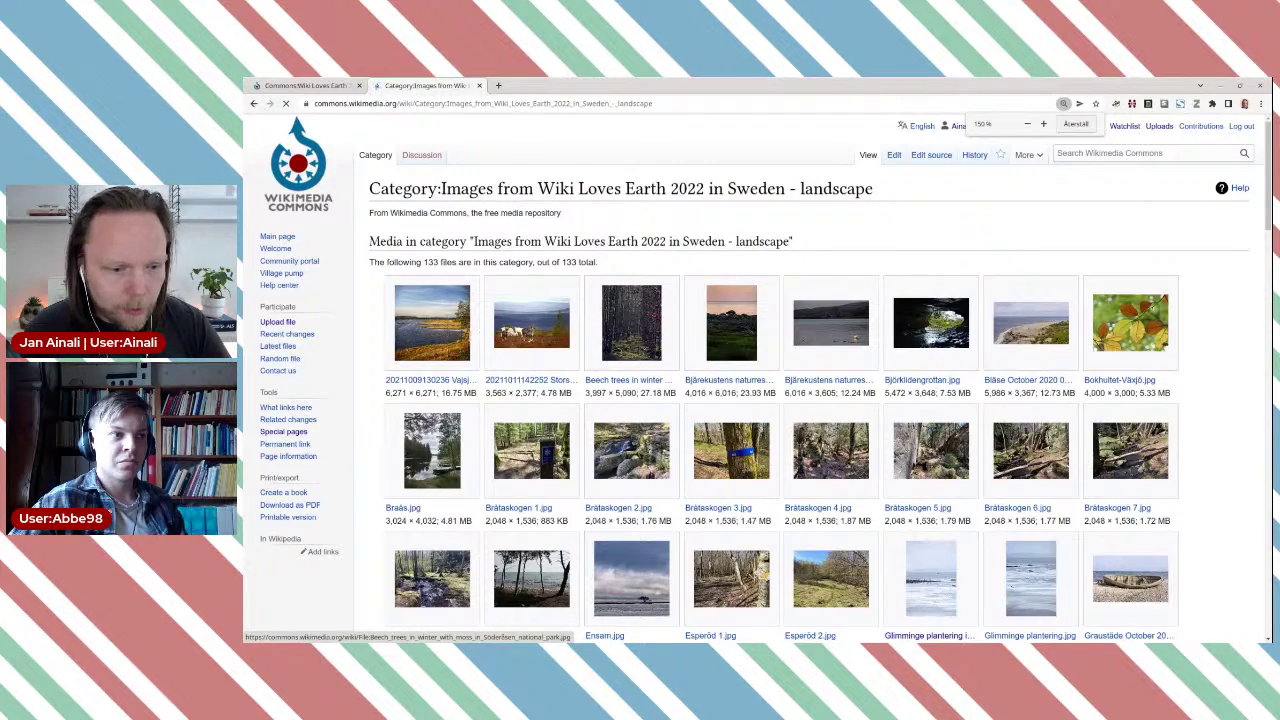
key("ctrl+plus")
Step: Select the category page's full title and open the Special pages list in a new tab
scroll(325, 413, "down", 1)
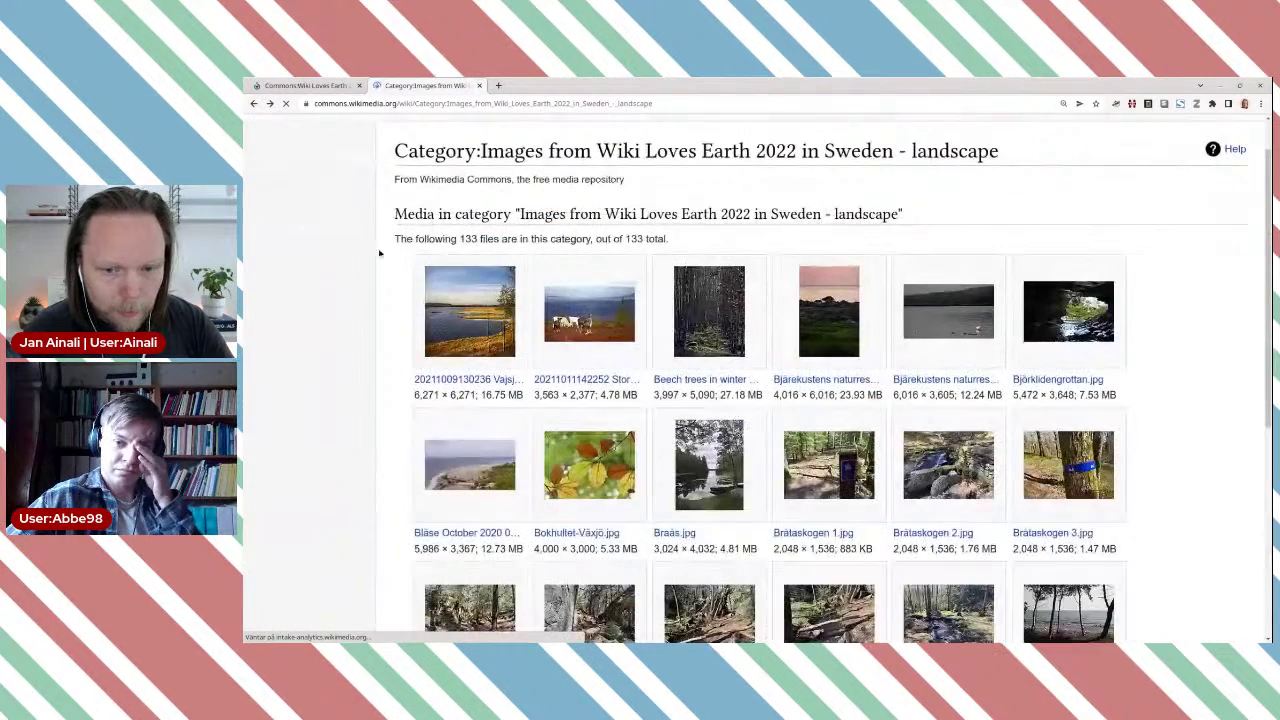
triple_click(730, 160)
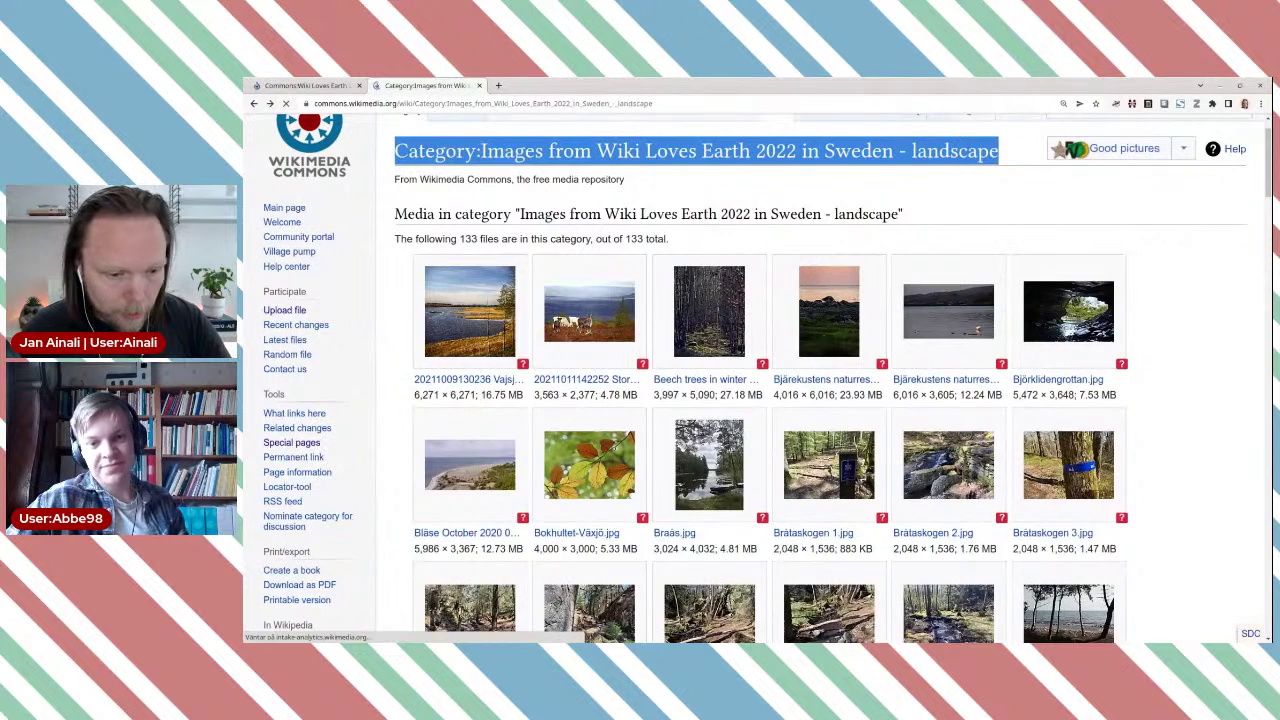
middle_click(300, 443)
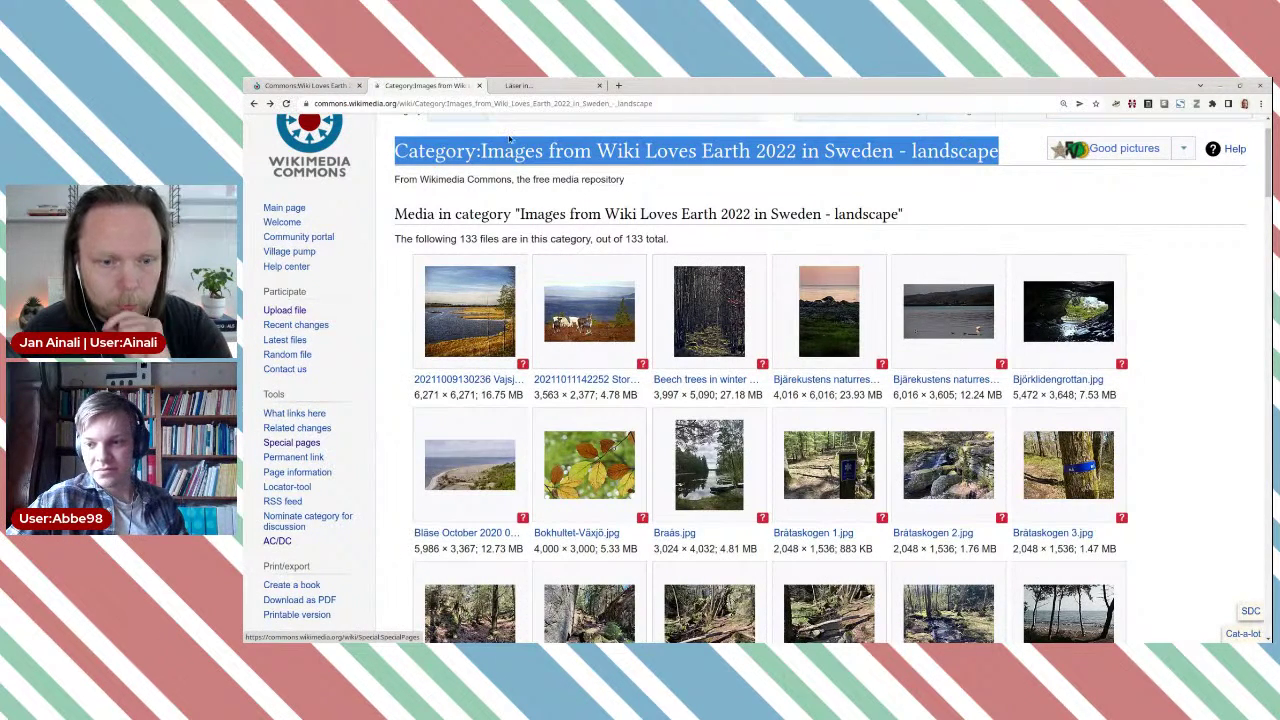
left_click(545, 85)
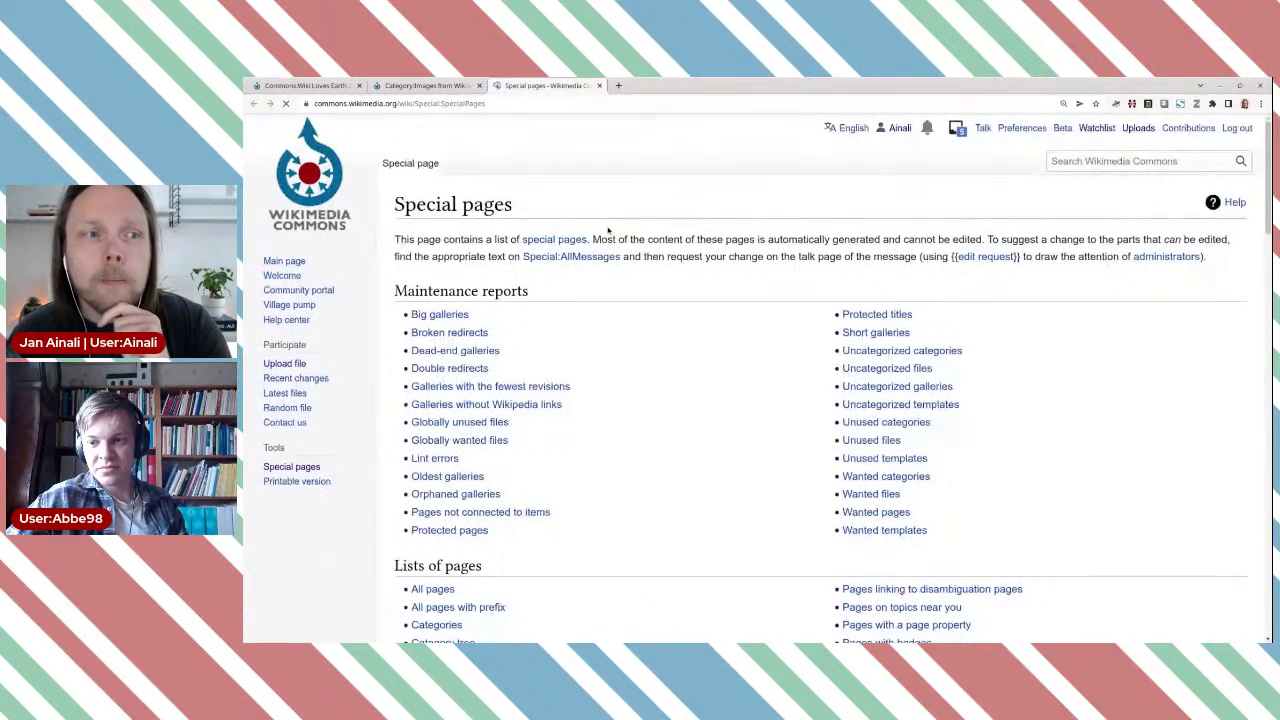
Step: Open the API sandbox from the list of special pages
scroll(608, 240, "down", 5)
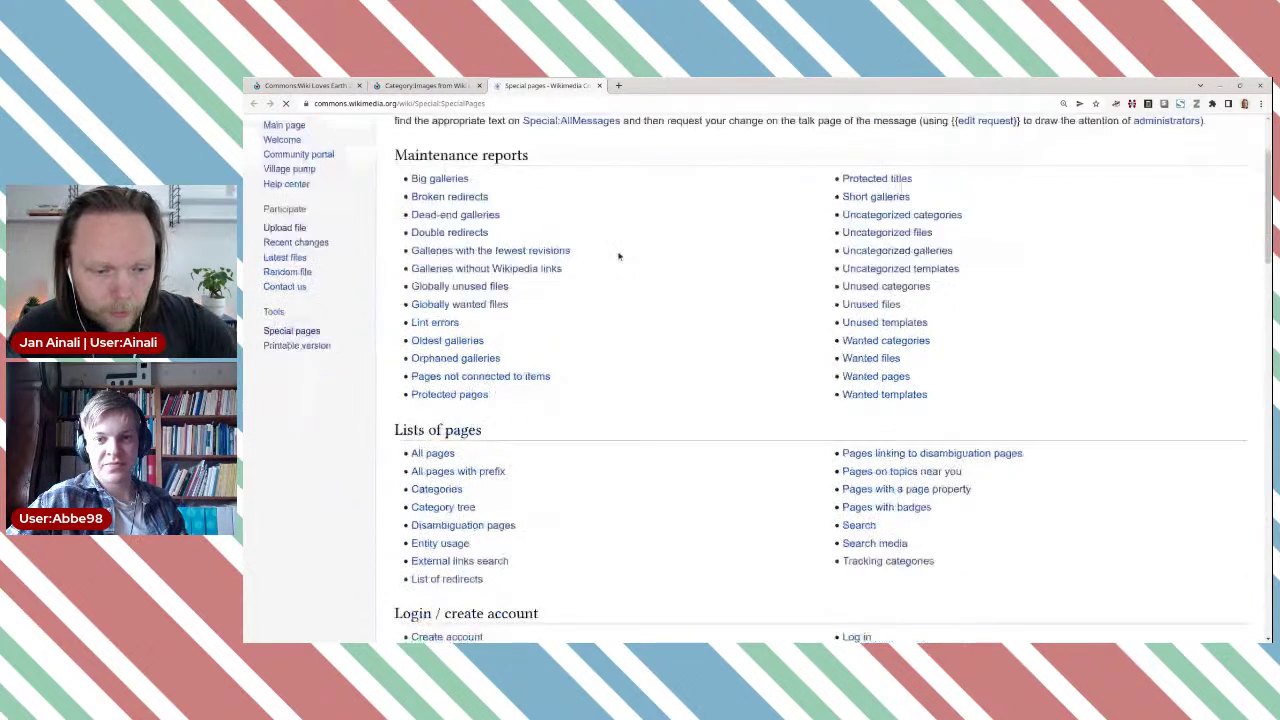
scroll(620, 257, "down", 2)
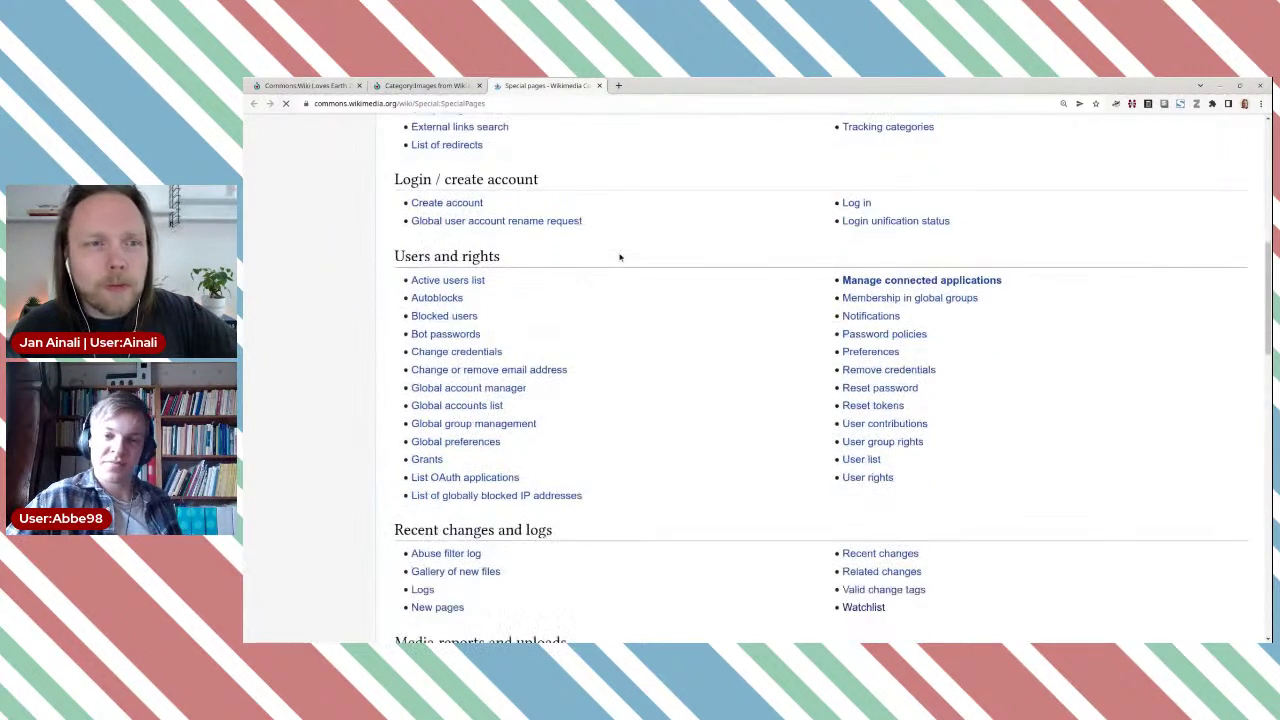
scroll(620, 257, "down", 1)
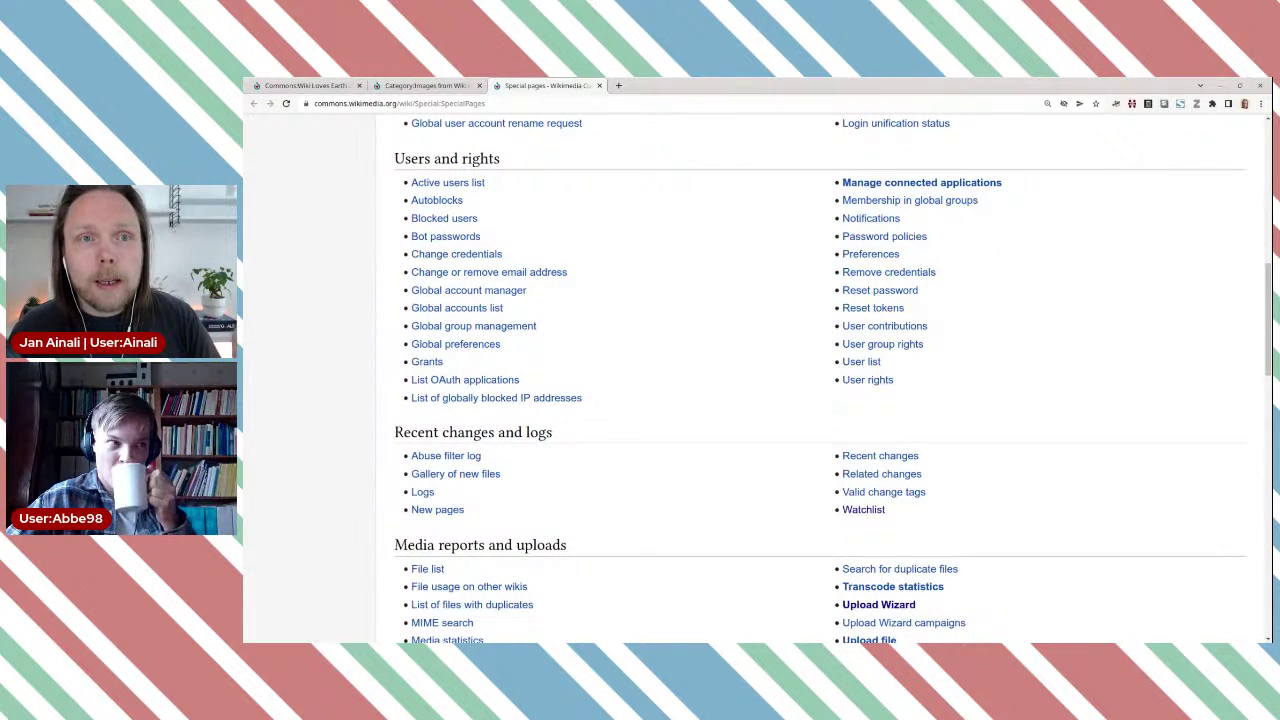
scroll(623, 277, "down", 3)
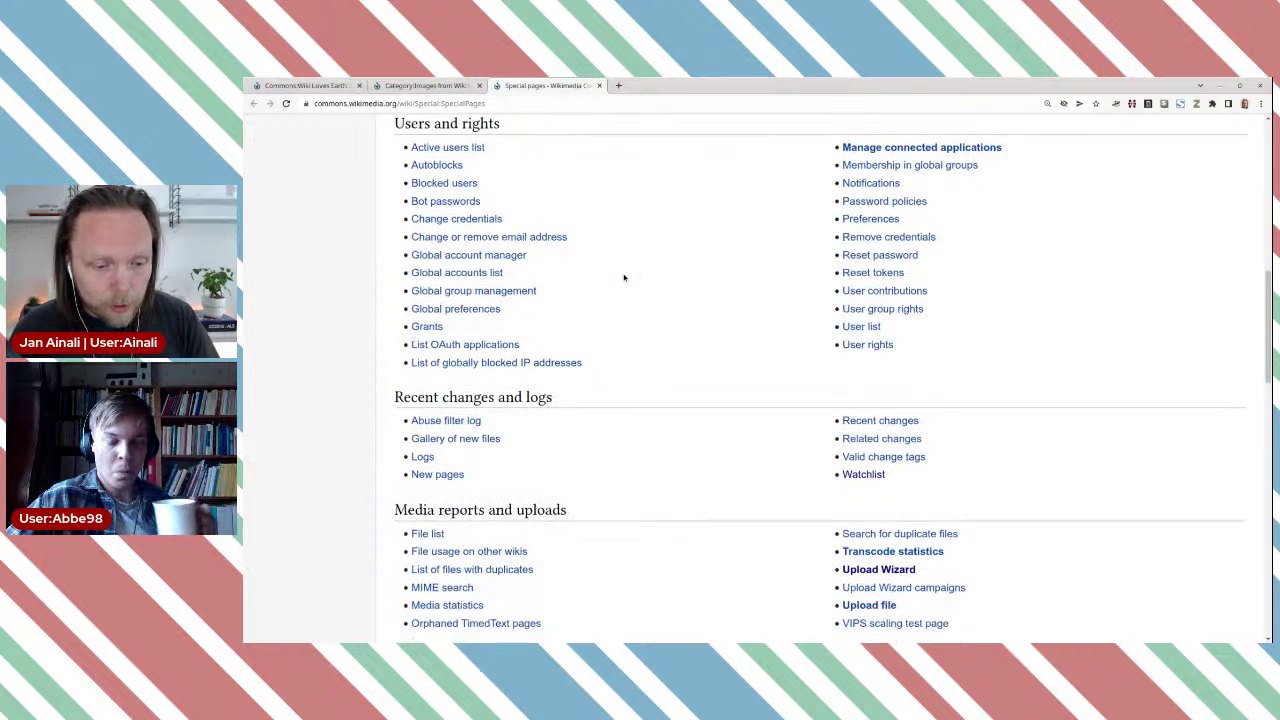
left_click(441, 415)
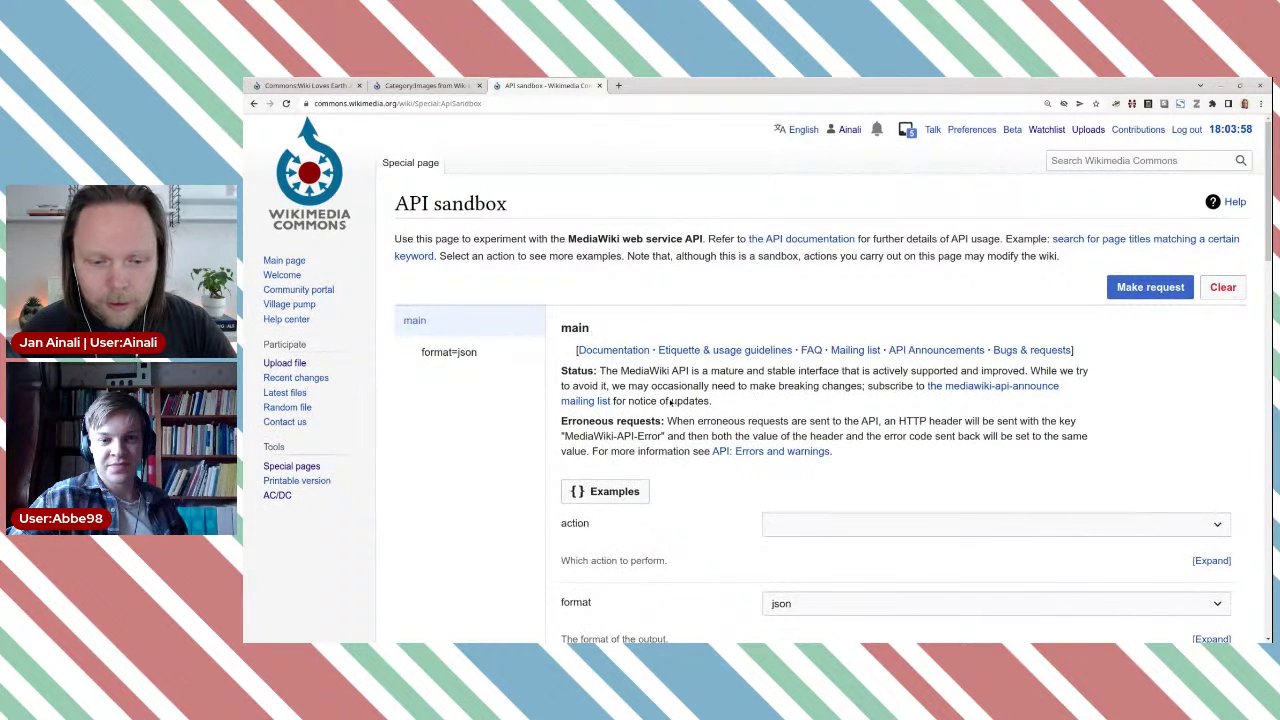
Step: Set the API request's output format to xml
scroll(669, 401, "down", 3)
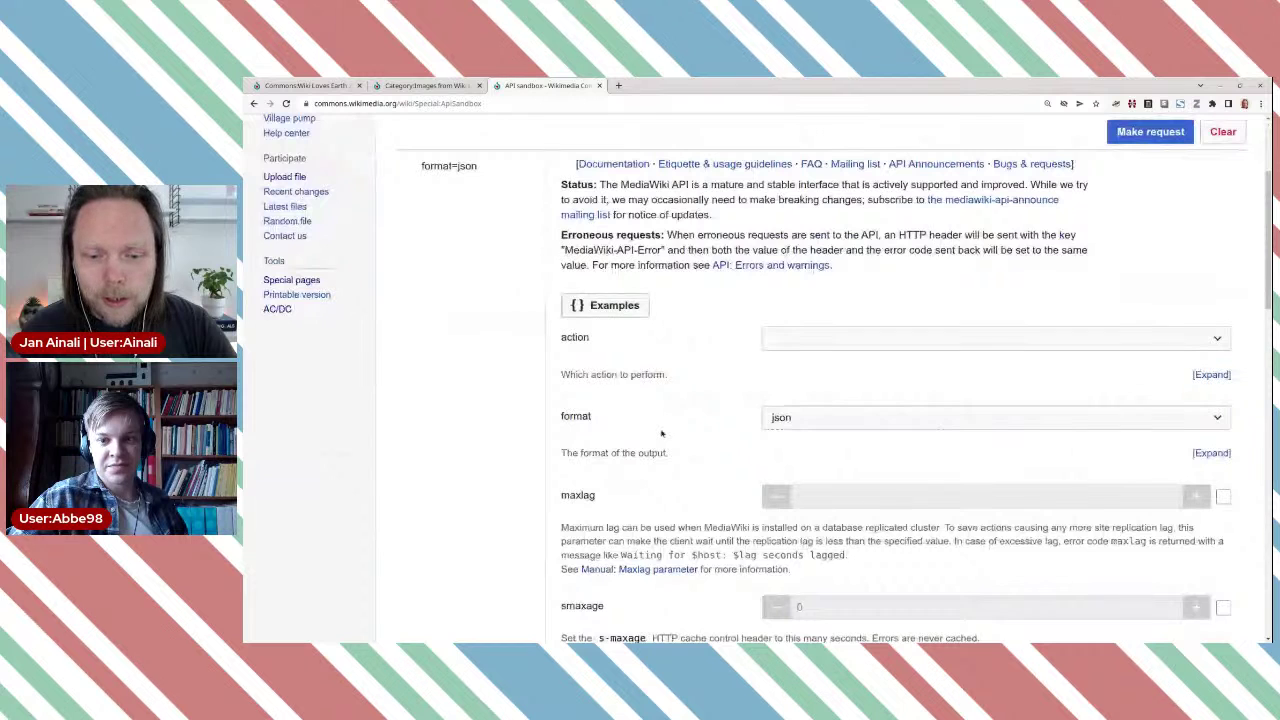
left_click(834, 420)
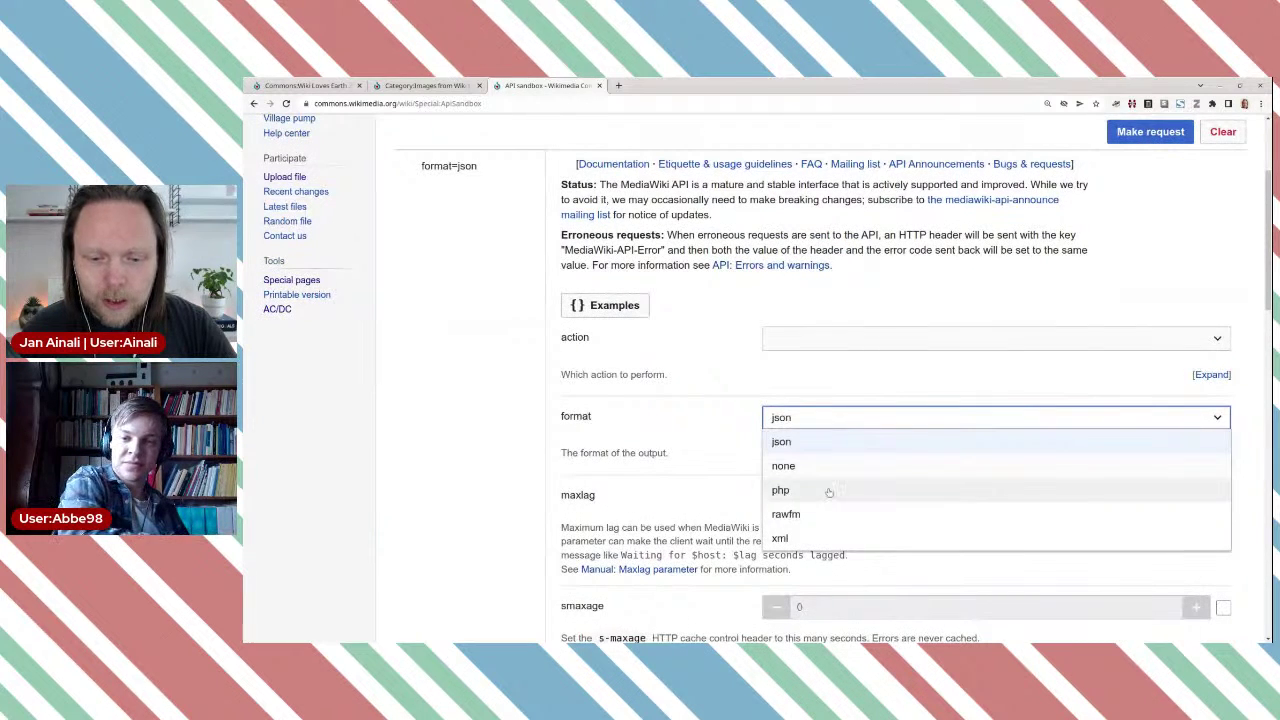
left_click(830, 538)
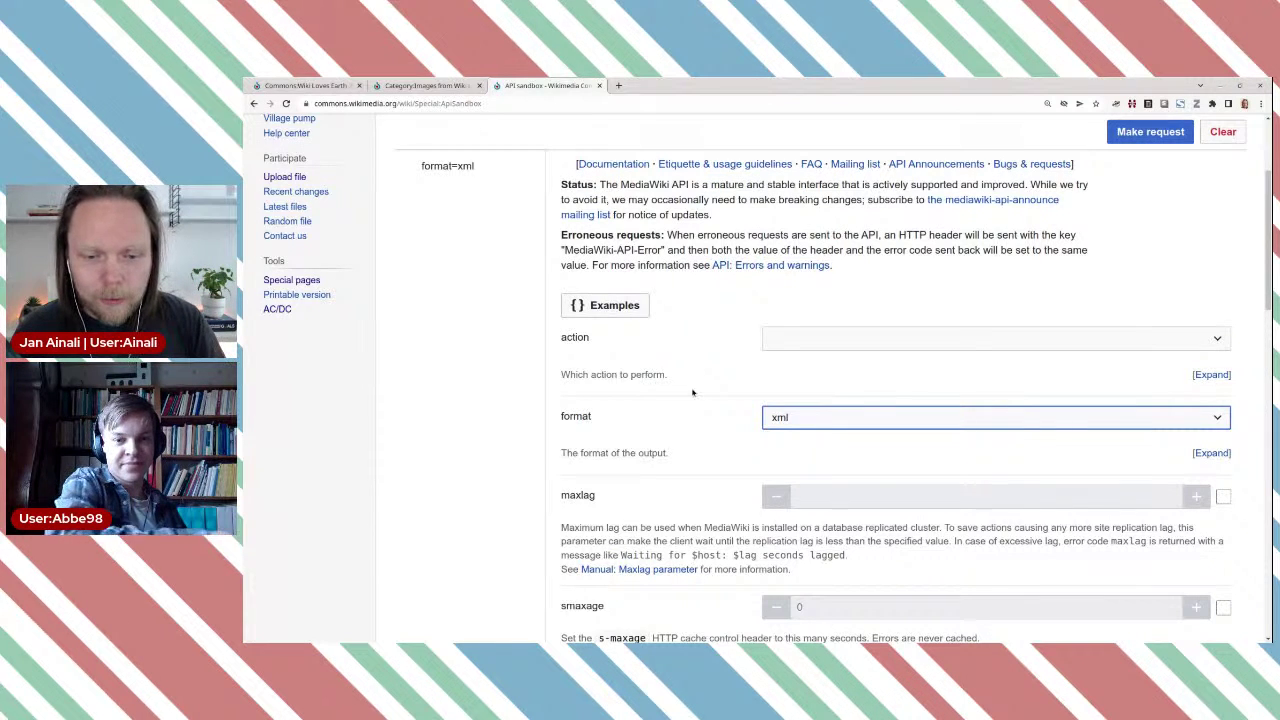
Step: Set the API request's action to query
left_click(805, 339)
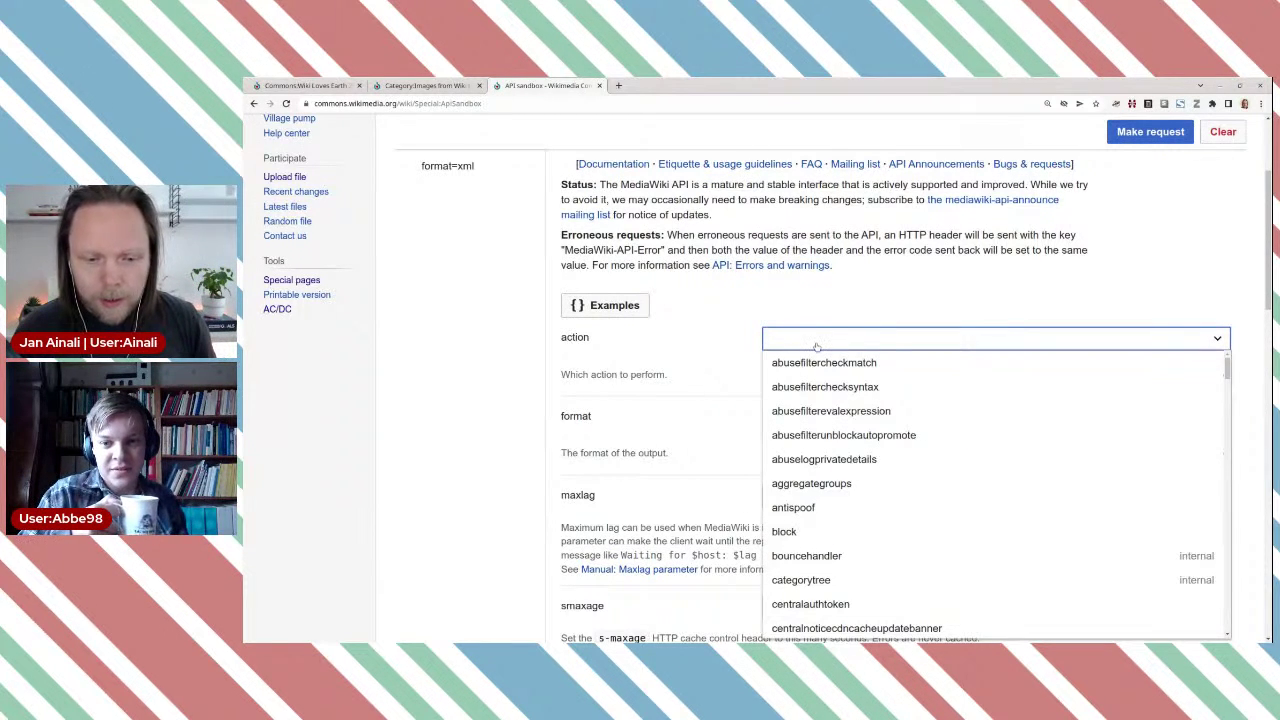
scroll(907, 351, "down", 4)
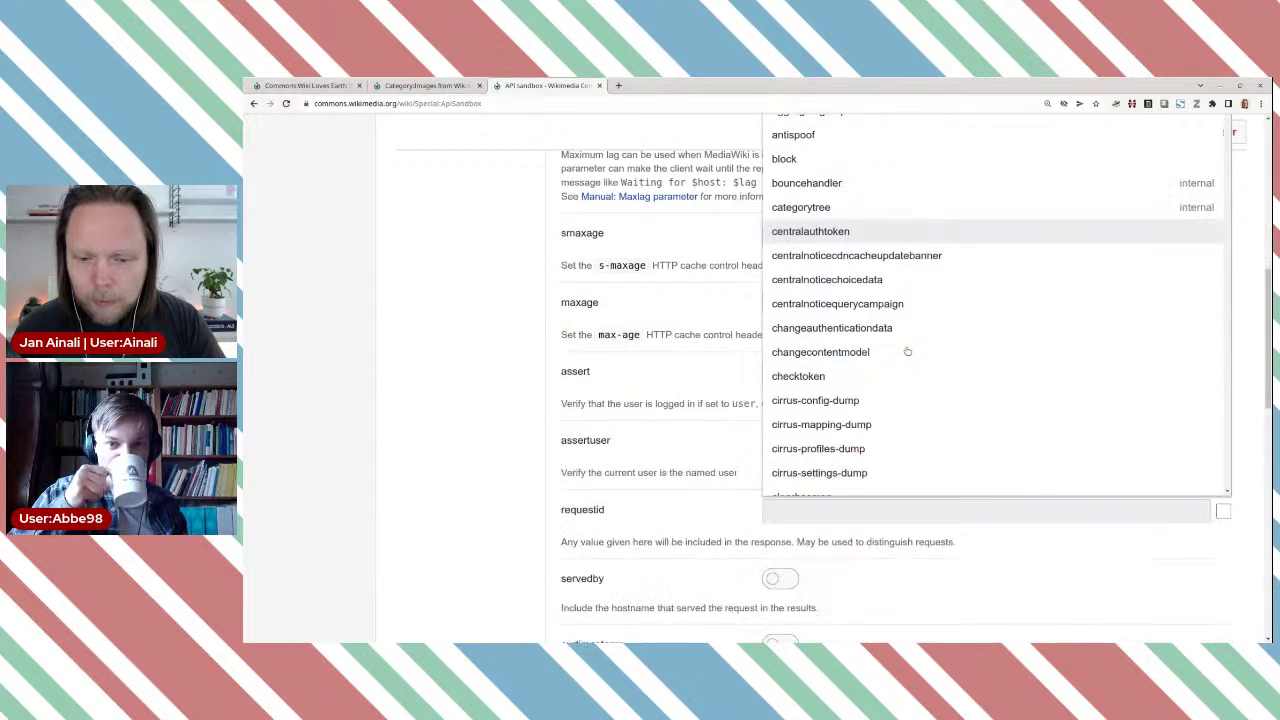
scroll(1023, 271, "up", 1)
scroll(1023, 271, "up", 1)
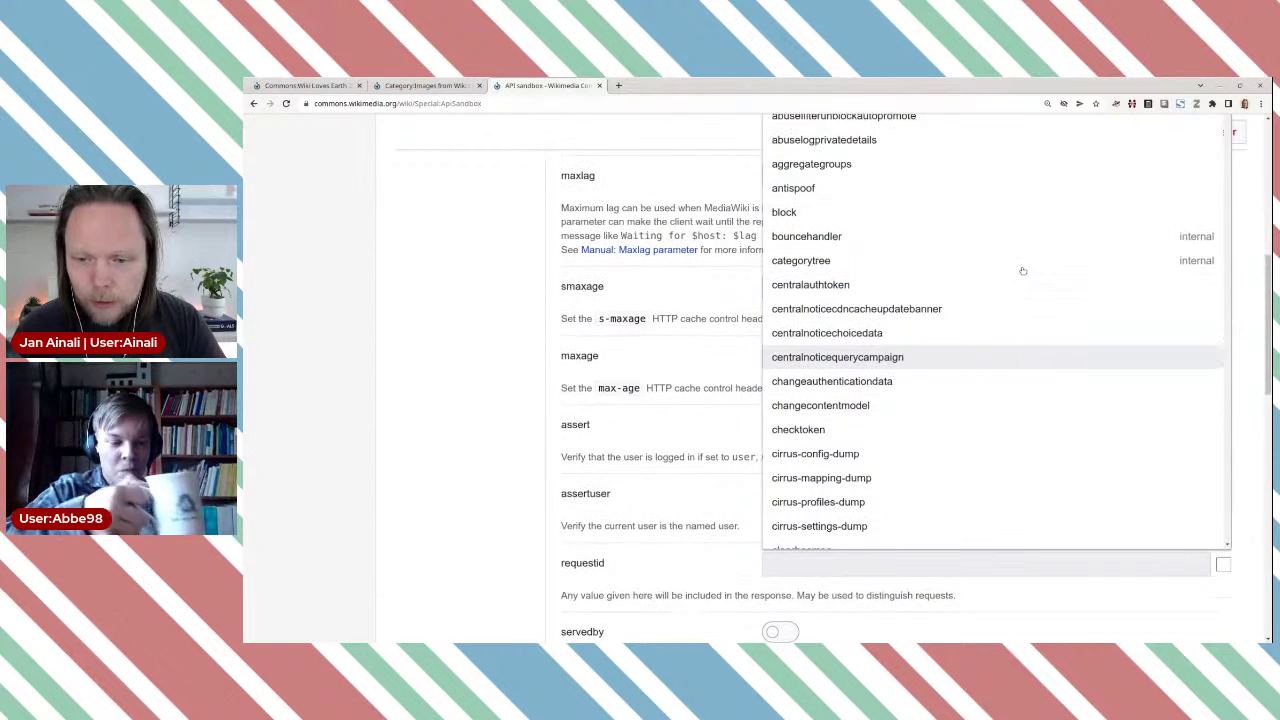
left_click_drag(1226, 157, 1207, 381)
left_click(814, 391)
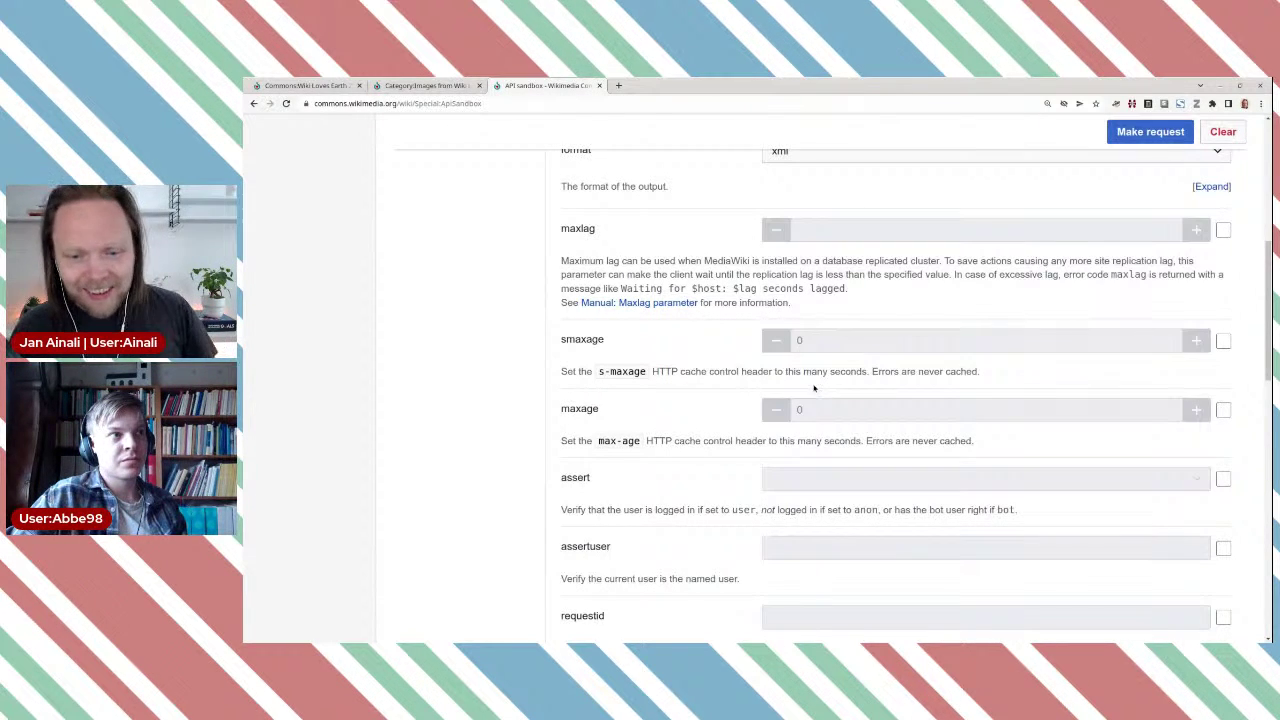
Step: Open the action=query parameters and add globalusage as the prop value
scroll(440, 367, "up", 5)
left_click(458, 352)
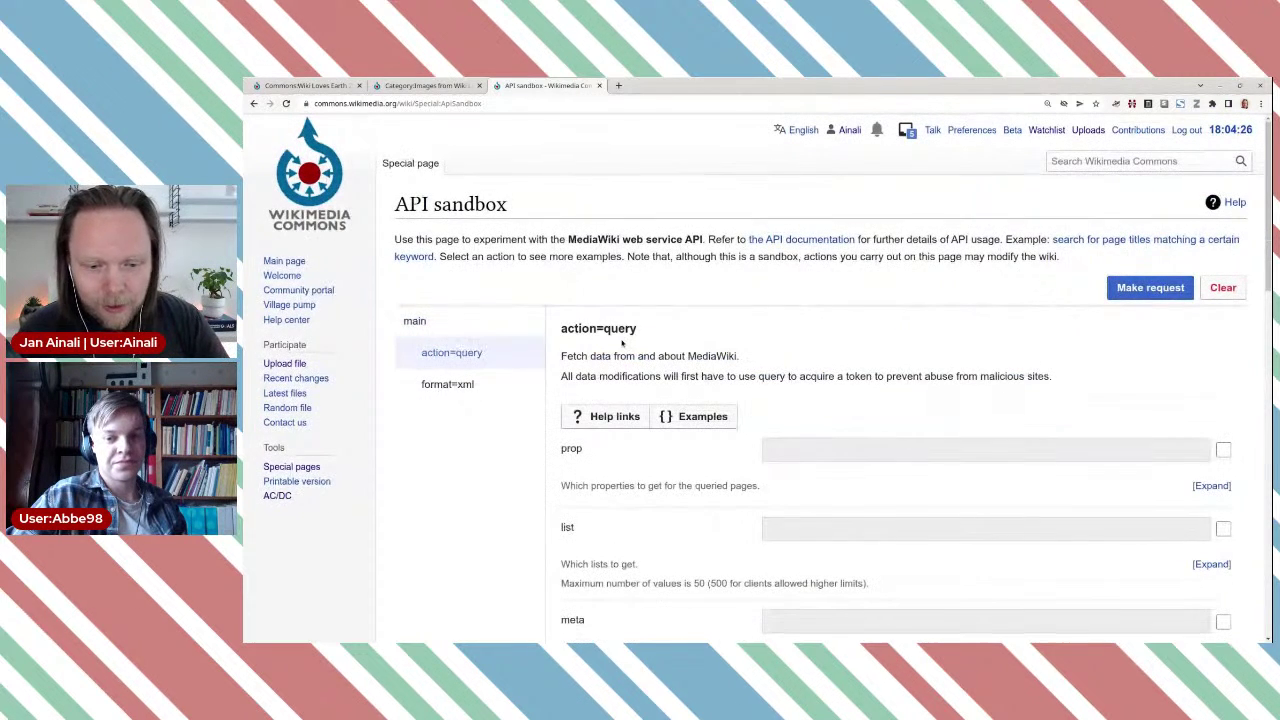
scroll(744, 317, "down", 1)
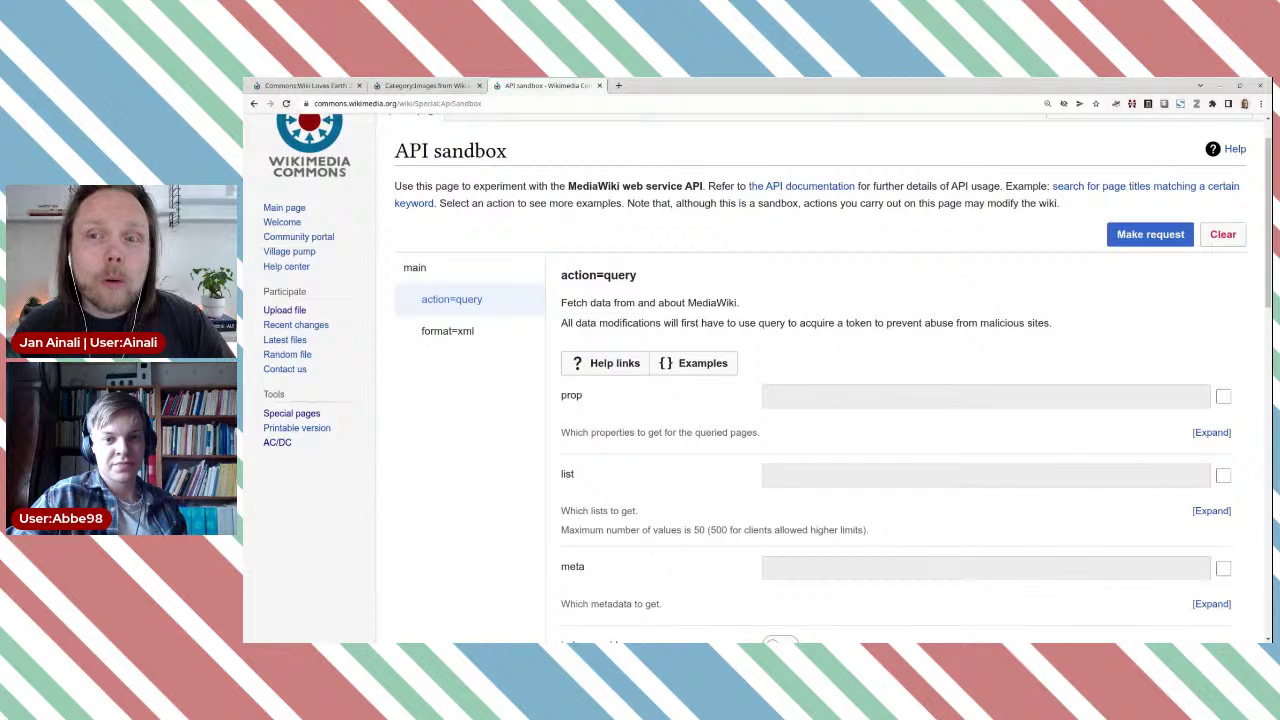
left_click(866, 397)
scroll(1010, 281, "down", 4)
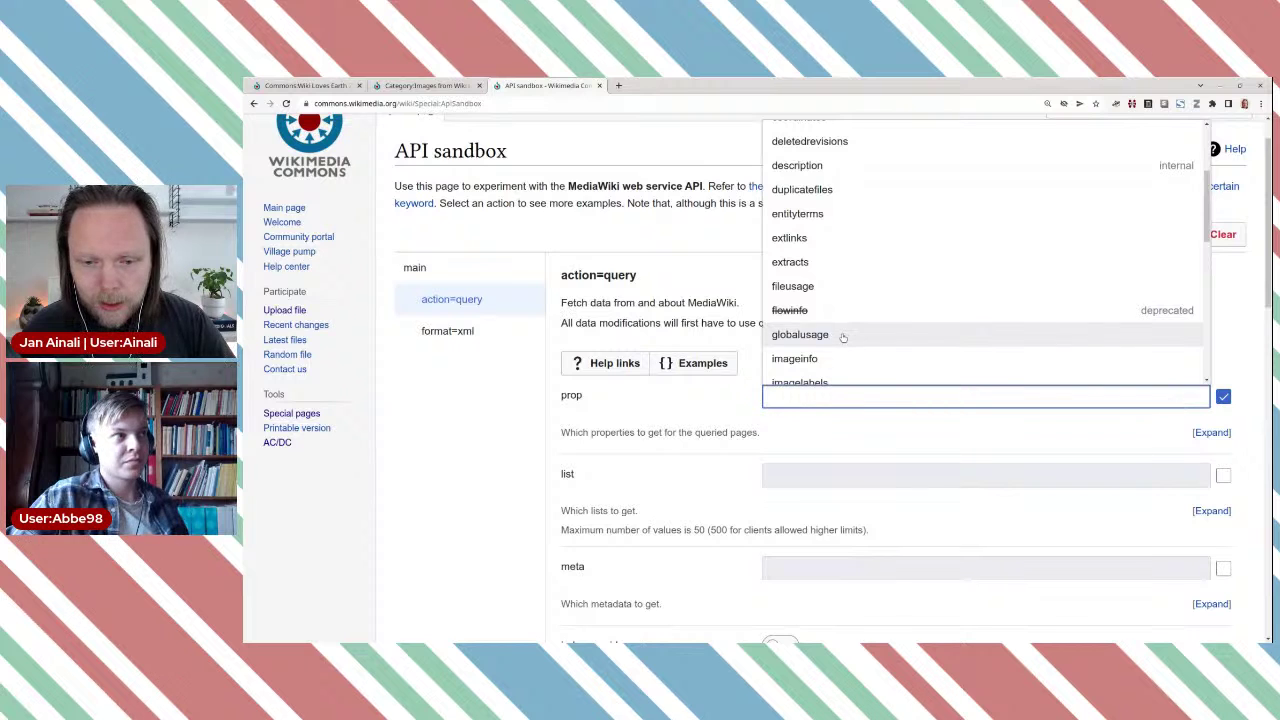
left_click(844, 336)
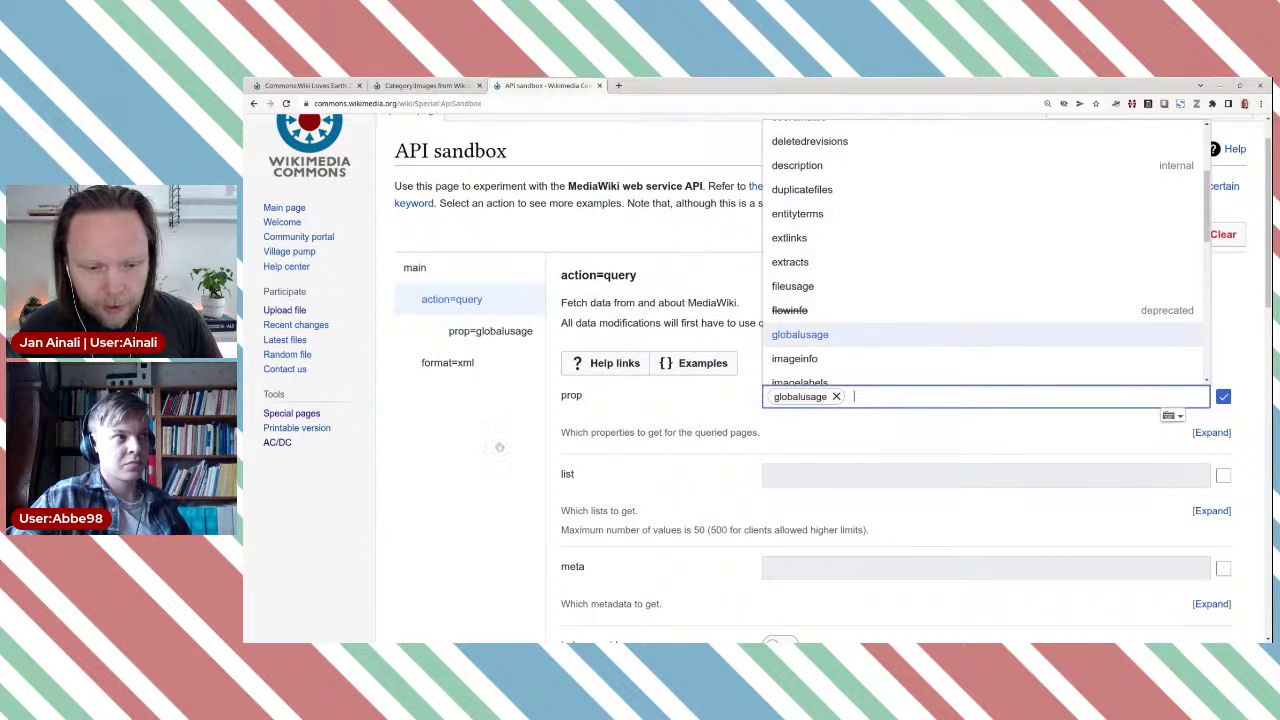
left_click(497, 449)
Step: Enable the query's generator parameter and set it to categorymembers
scroll(497, 445, "down", 2)
scroll(497, 440, "down", 1)
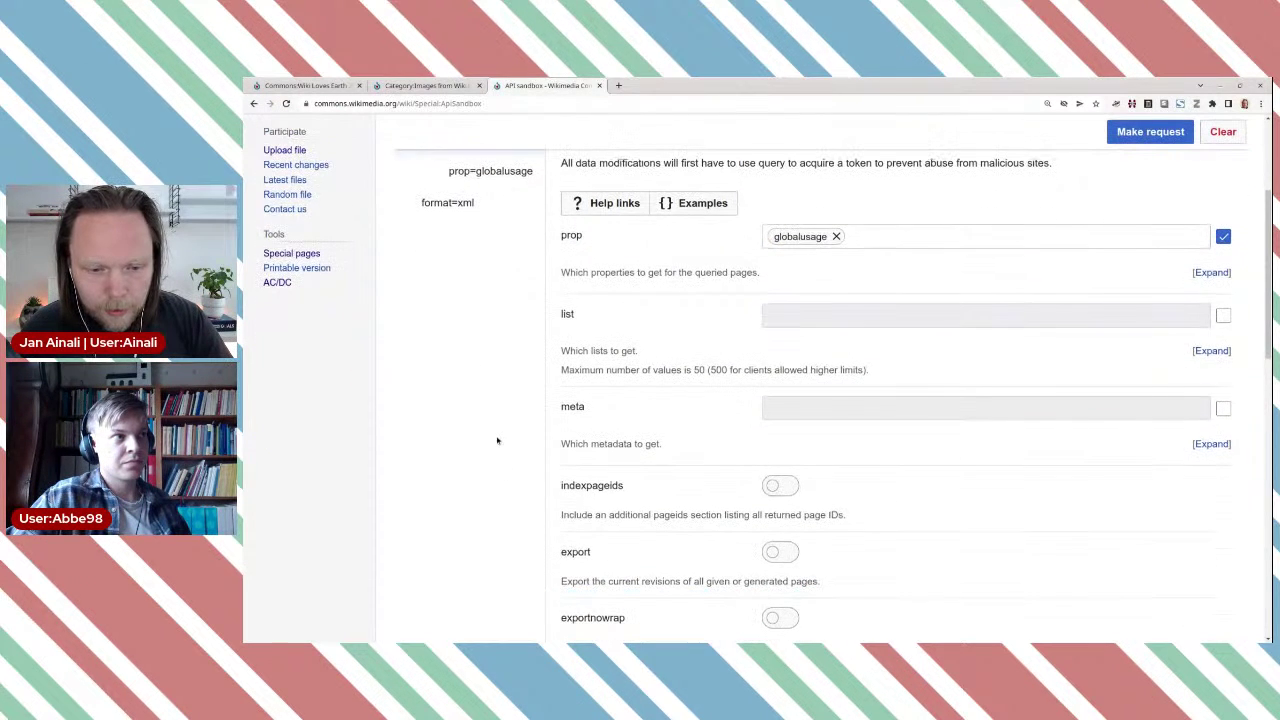
scroll(497, 440, "down", 2)
scroll(497, 440, "up", 3)
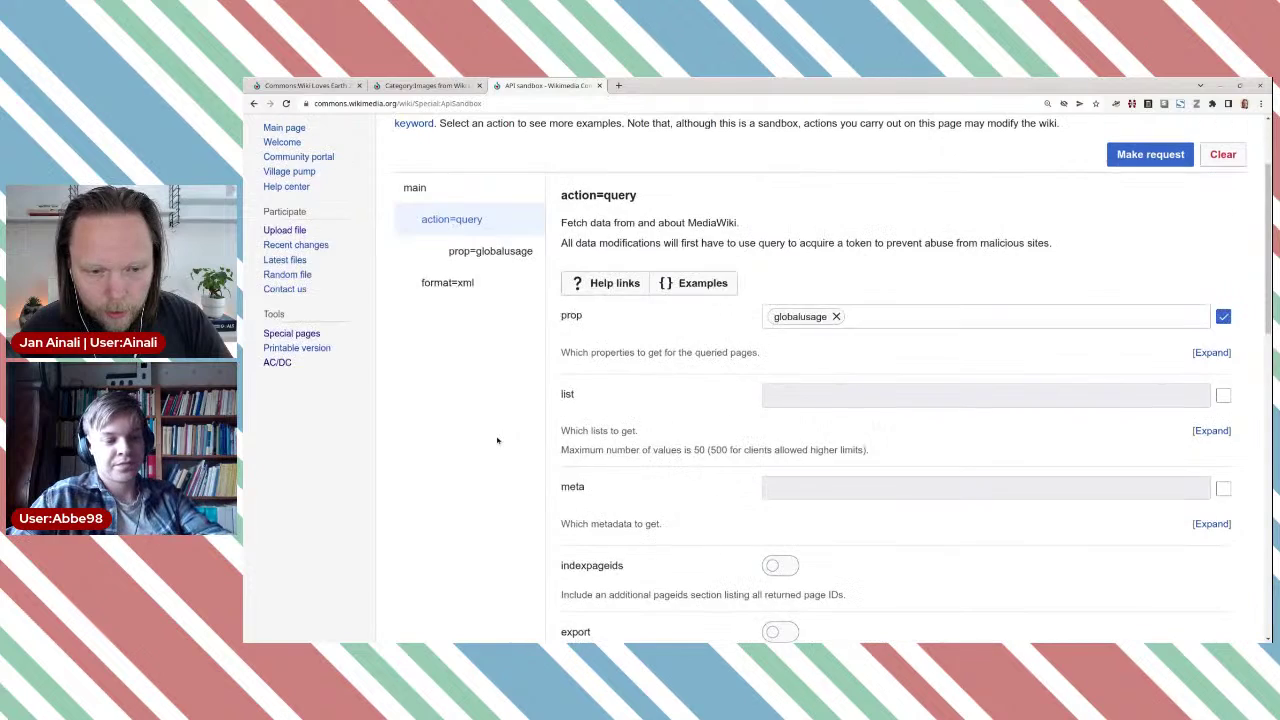
scroll(497, 440, "down", 1)
scroll(497, 440, "down", 3)
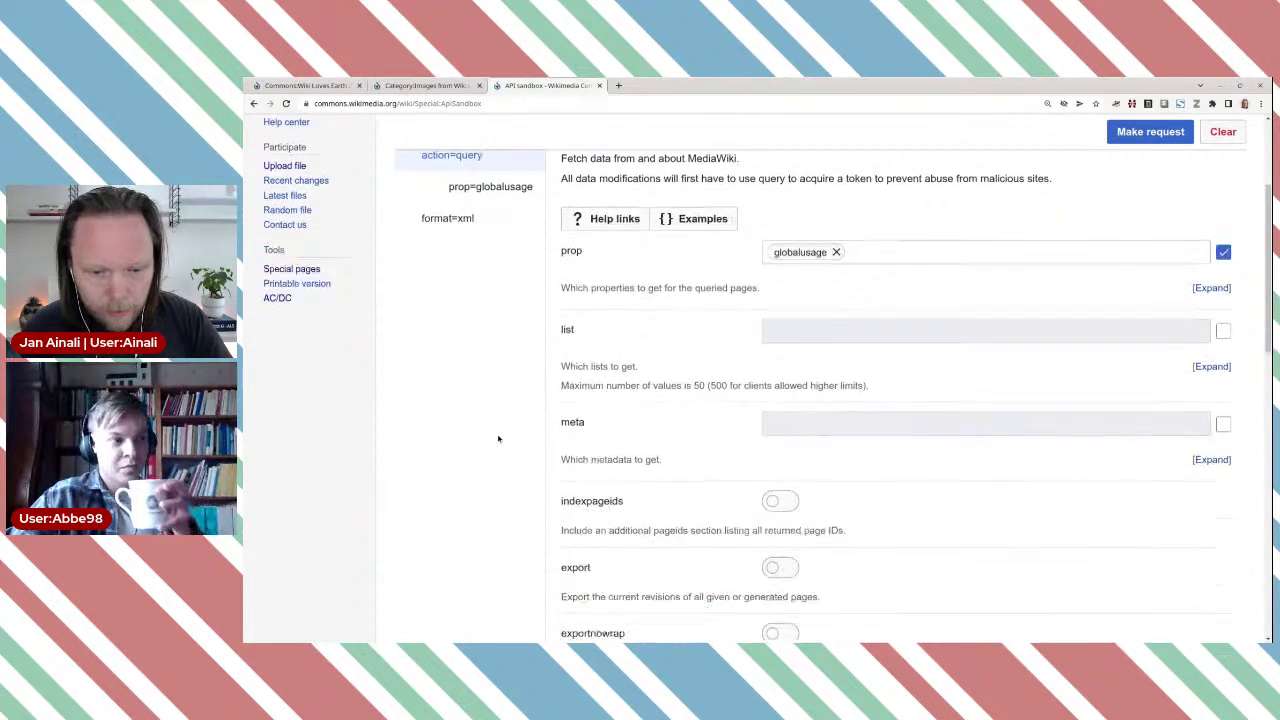
scroll(498, 438, "down", 9)
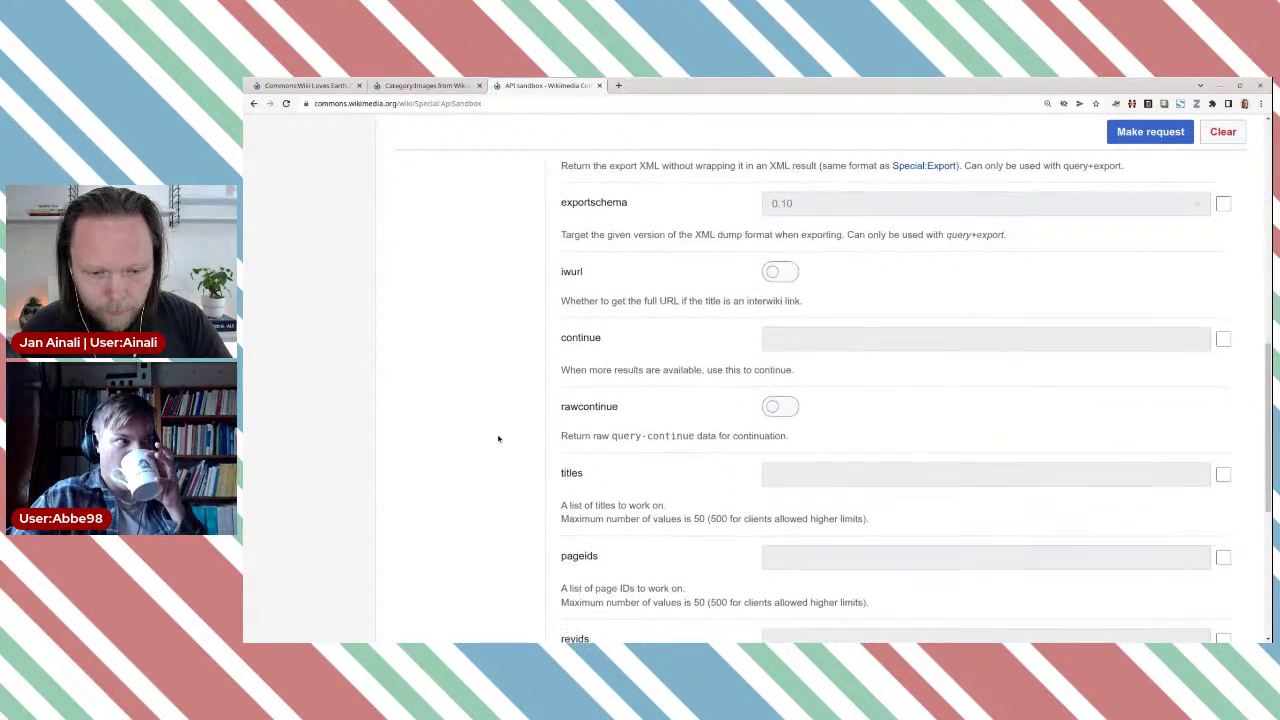
scroll(499, 438, "down", 5)
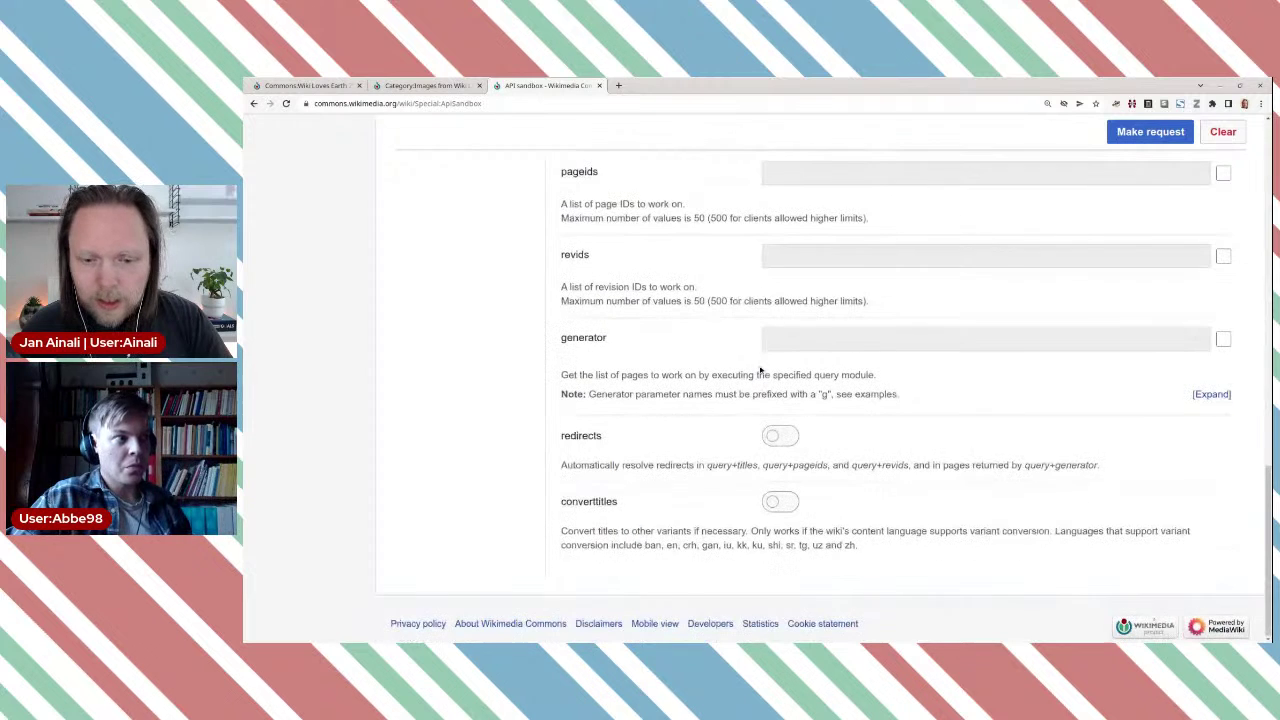
left_click(858, 340)
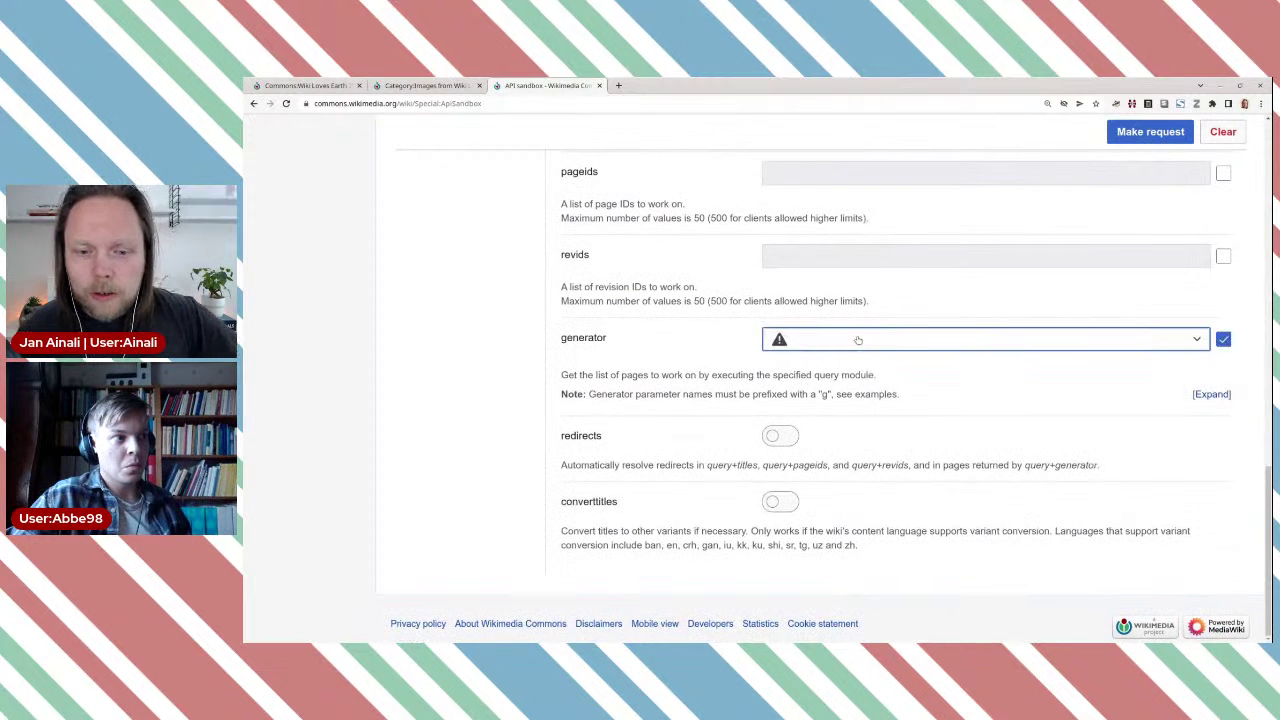
left_click(1195, 340)
scroll(951, 446, "down", 3)
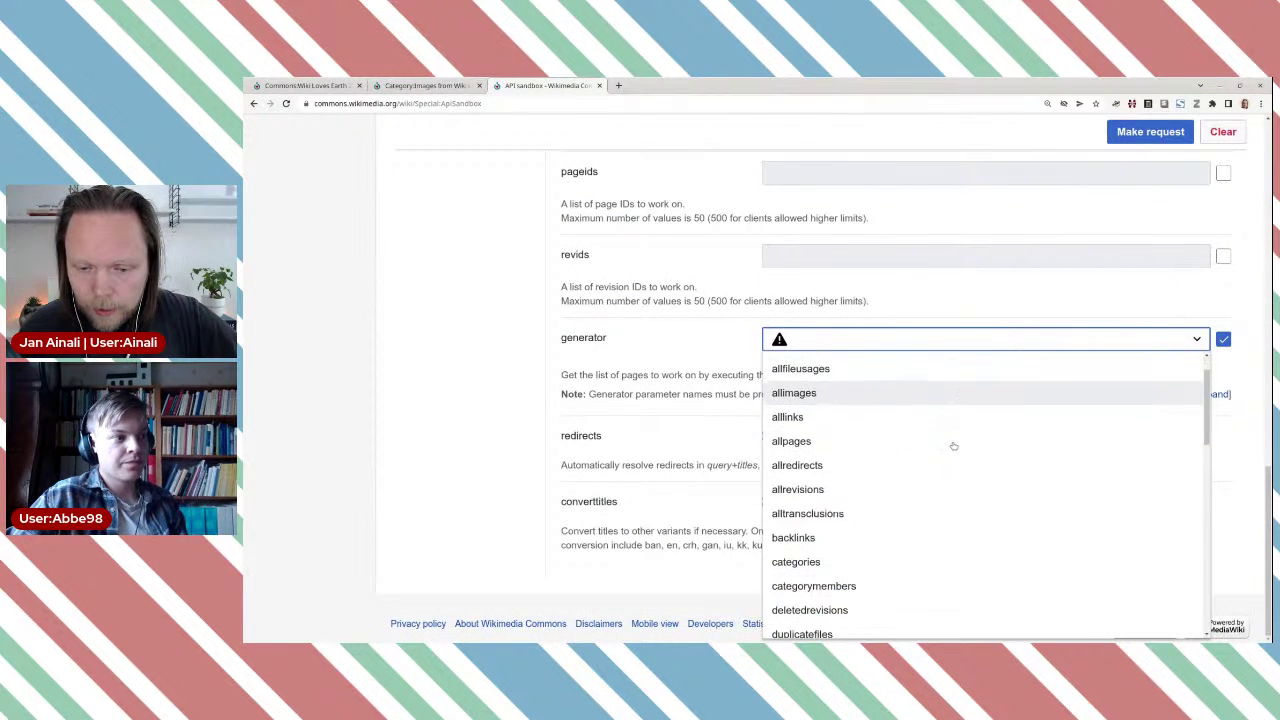
left_click(871, 496)
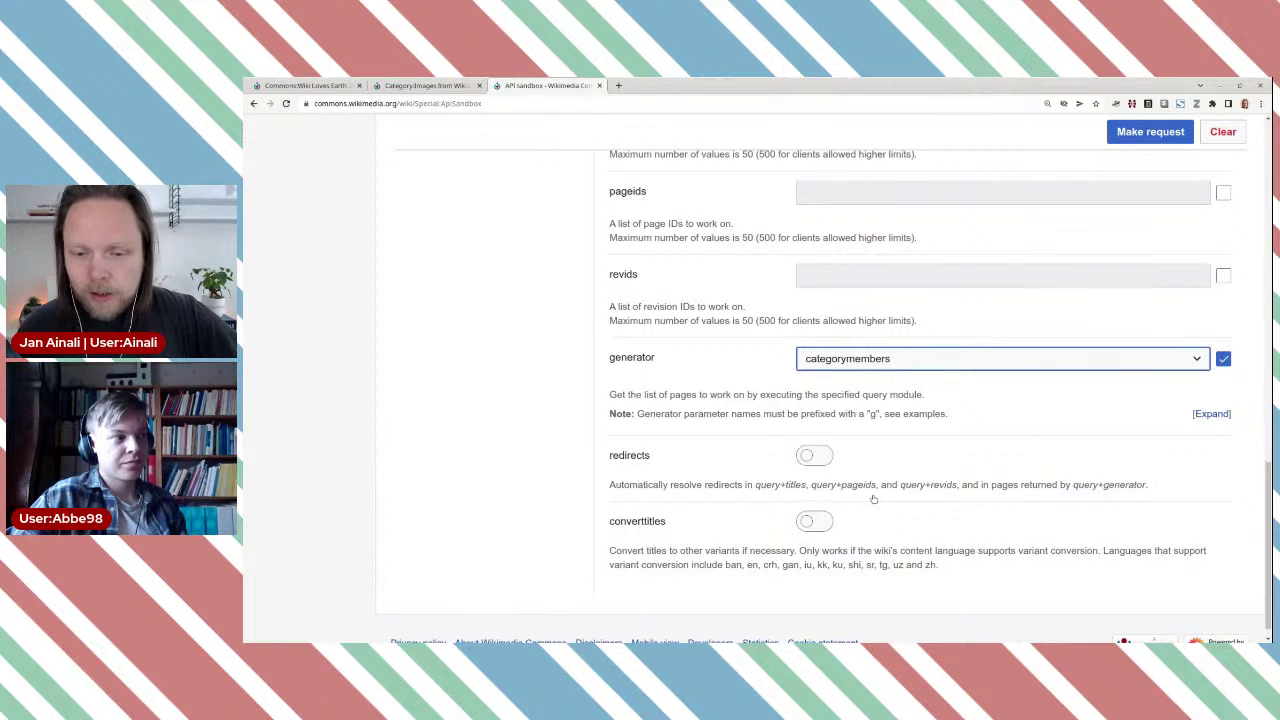
left_click(536, 366)
Step: Open the prop=globalusage parameters and look through the available options
scroll(537, 368, "up", 10)
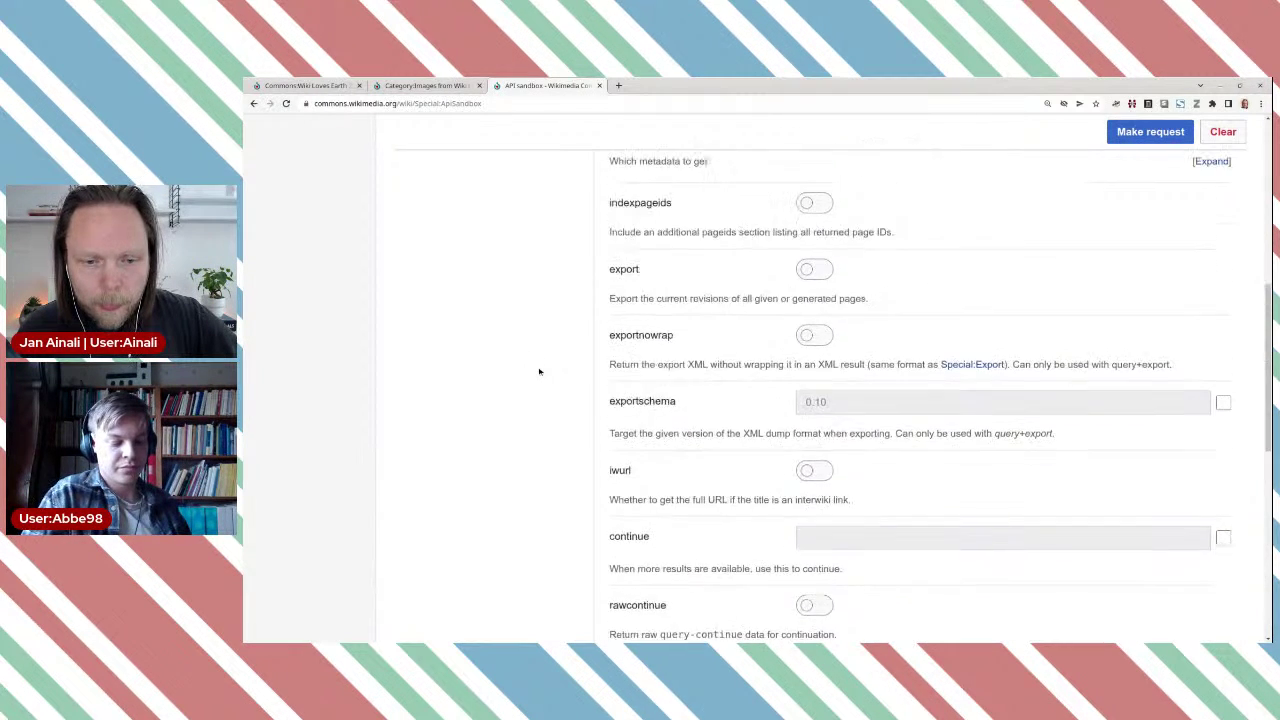
scroll(539, 371, "up", 3)
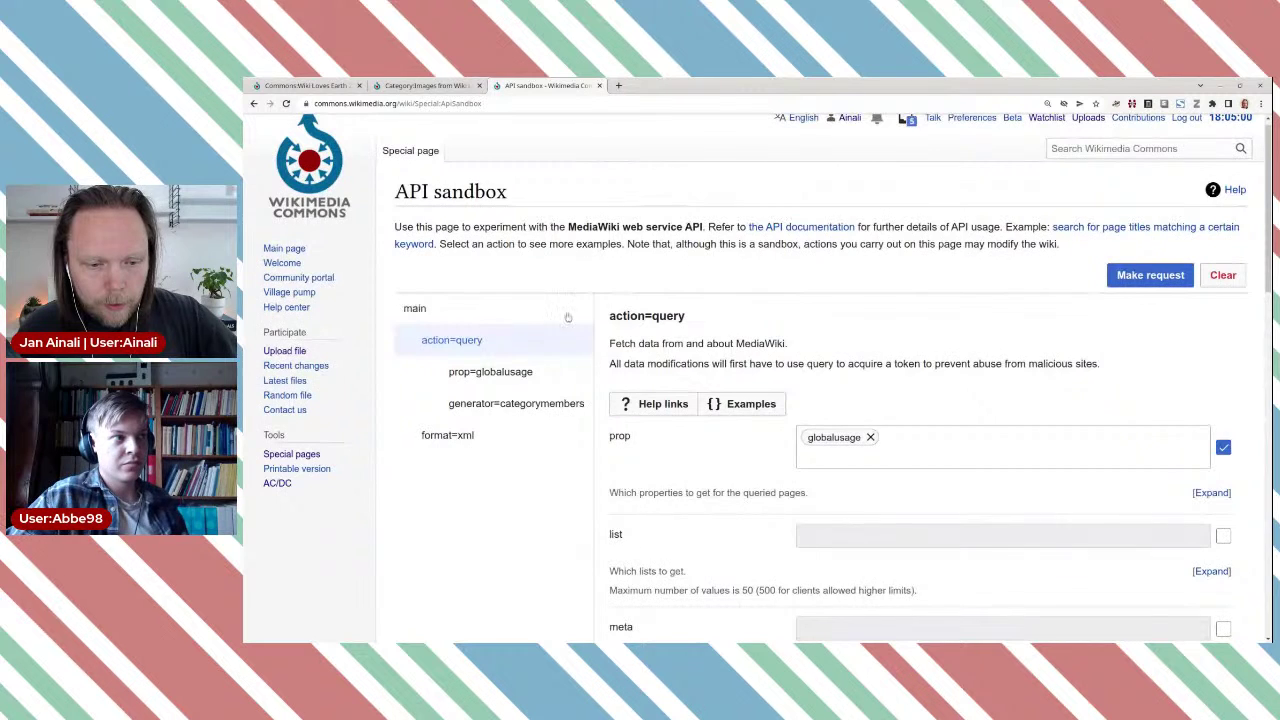
left_click(523, 373)
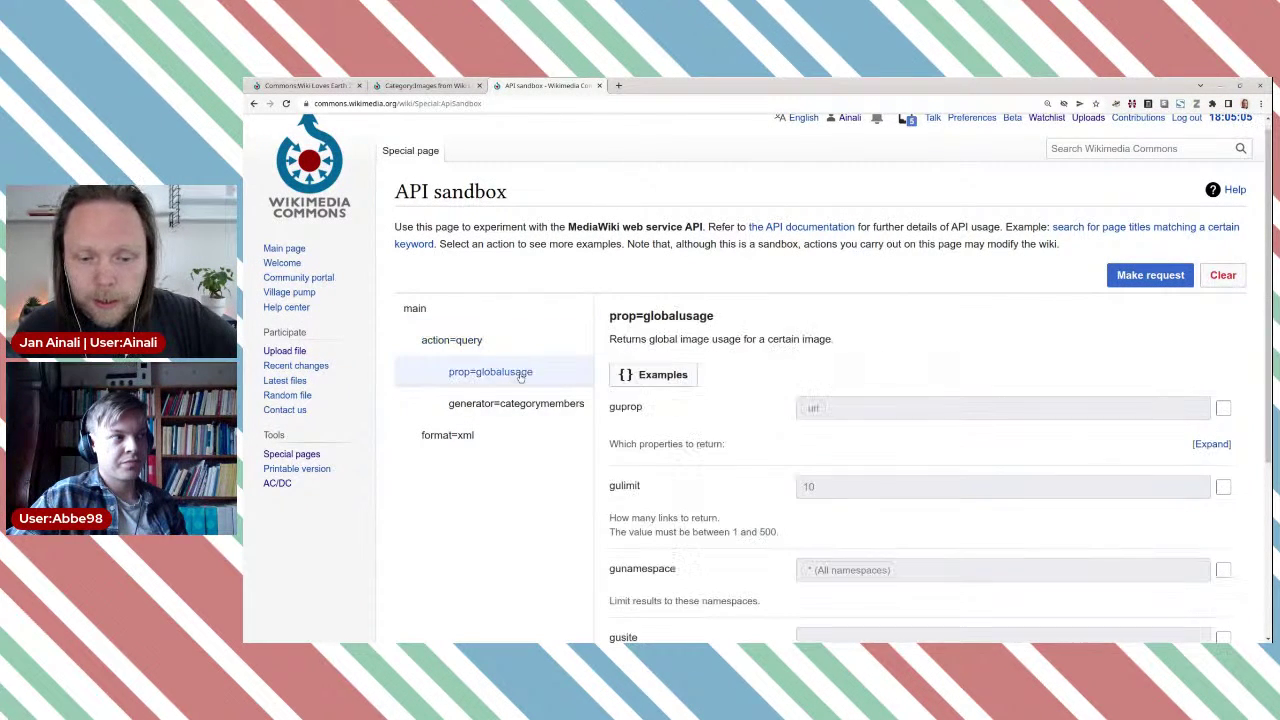
scroll(760, 335, "down", 5)
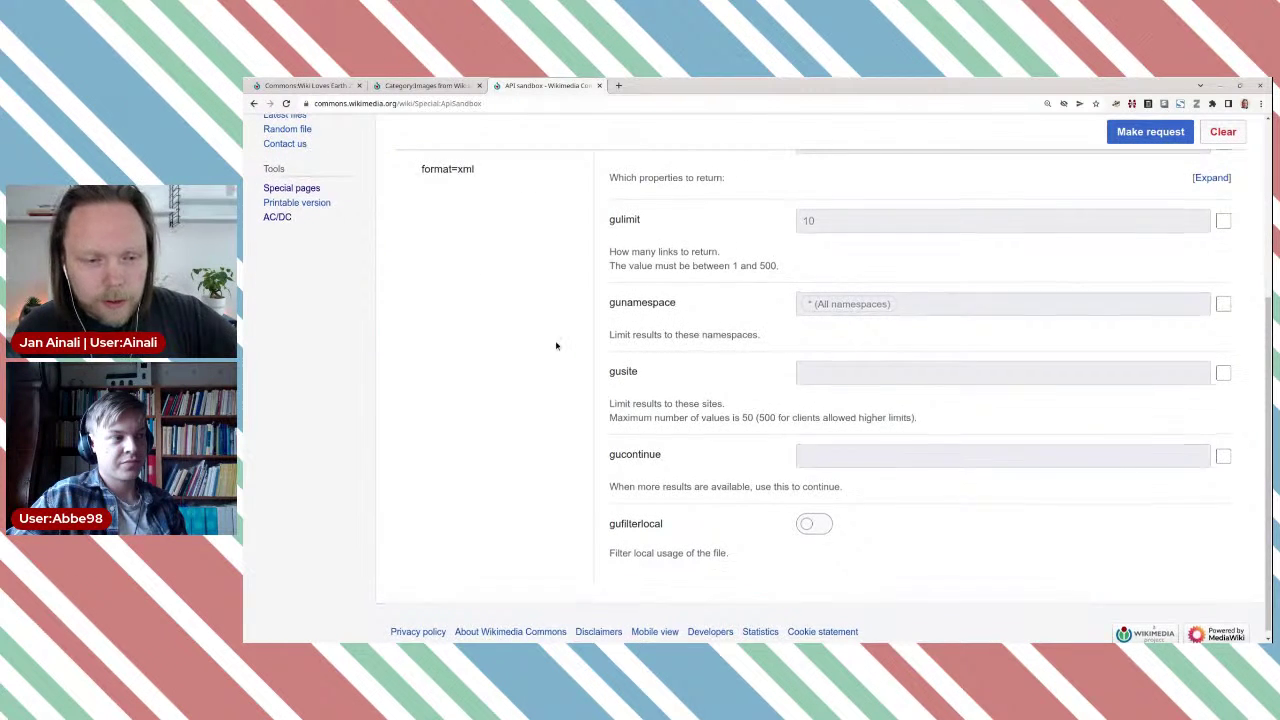
Step: Look through the namespaces offered for the gunamespace parameter of prop=globalusage
scroll(554, 346, "up", 3)
scroll(789, 366, "down", 1)
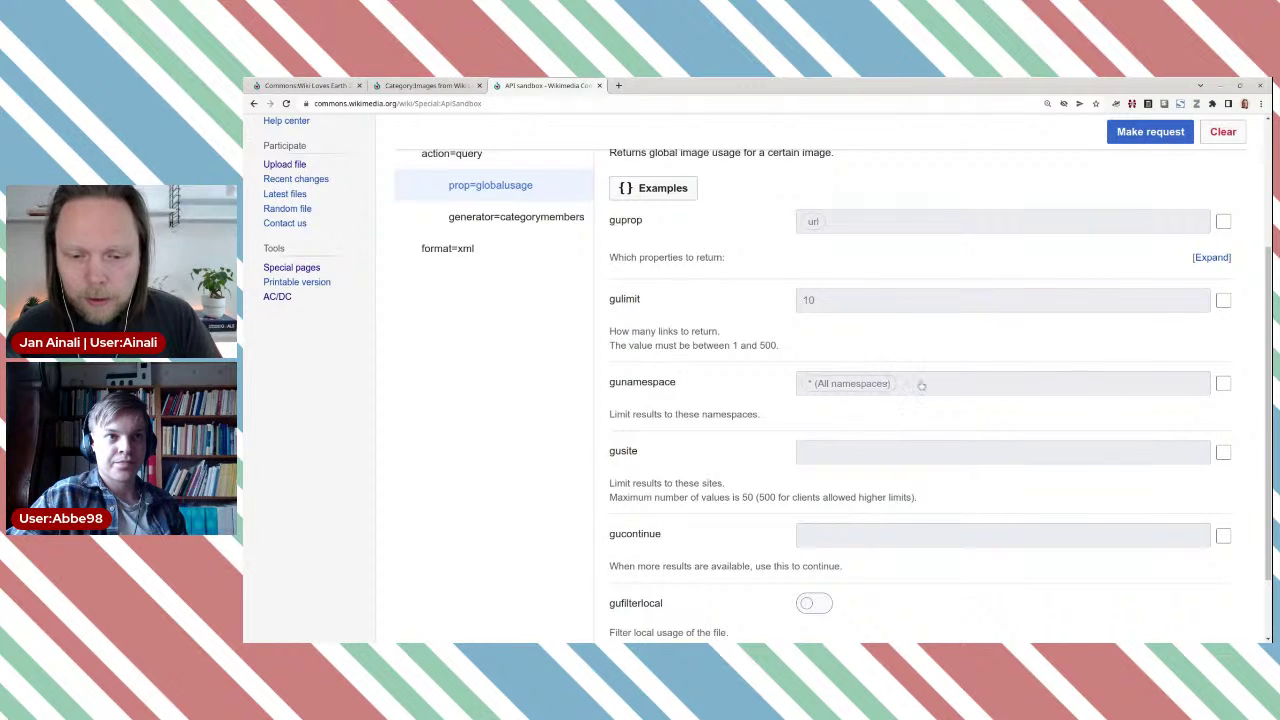
left_click(907, 385)
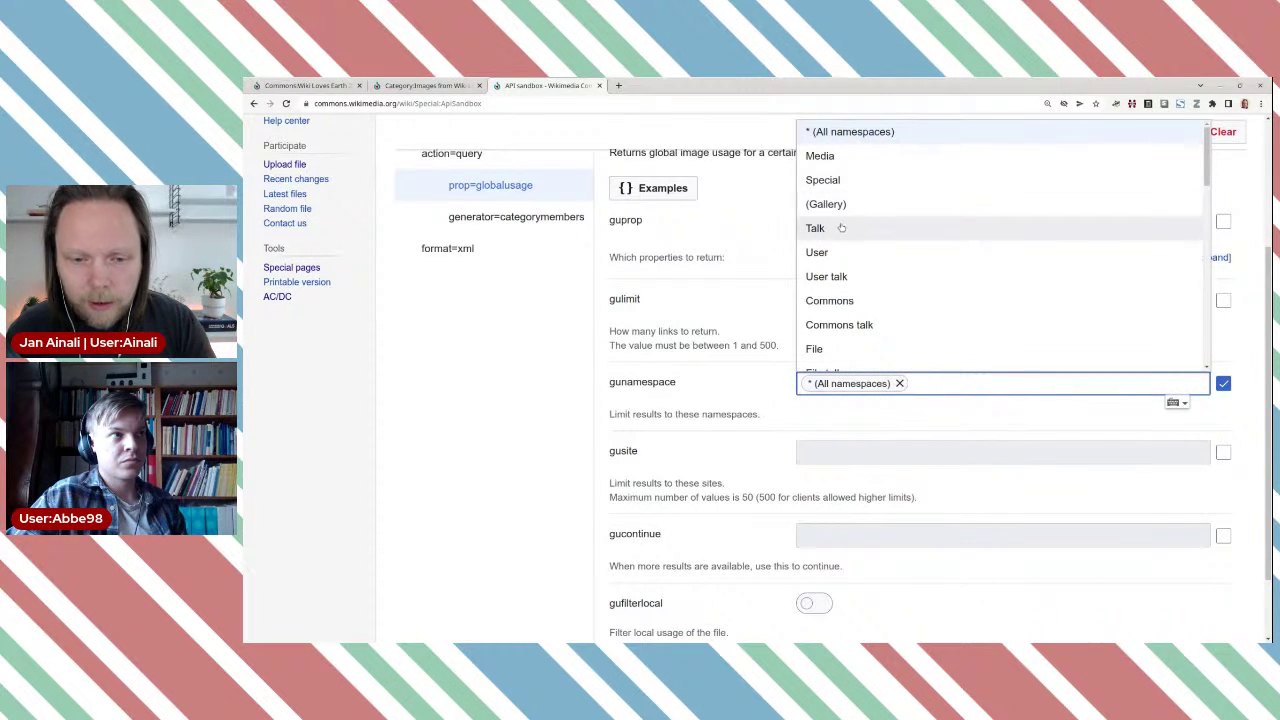
scroll(870, 275, "down", 1)
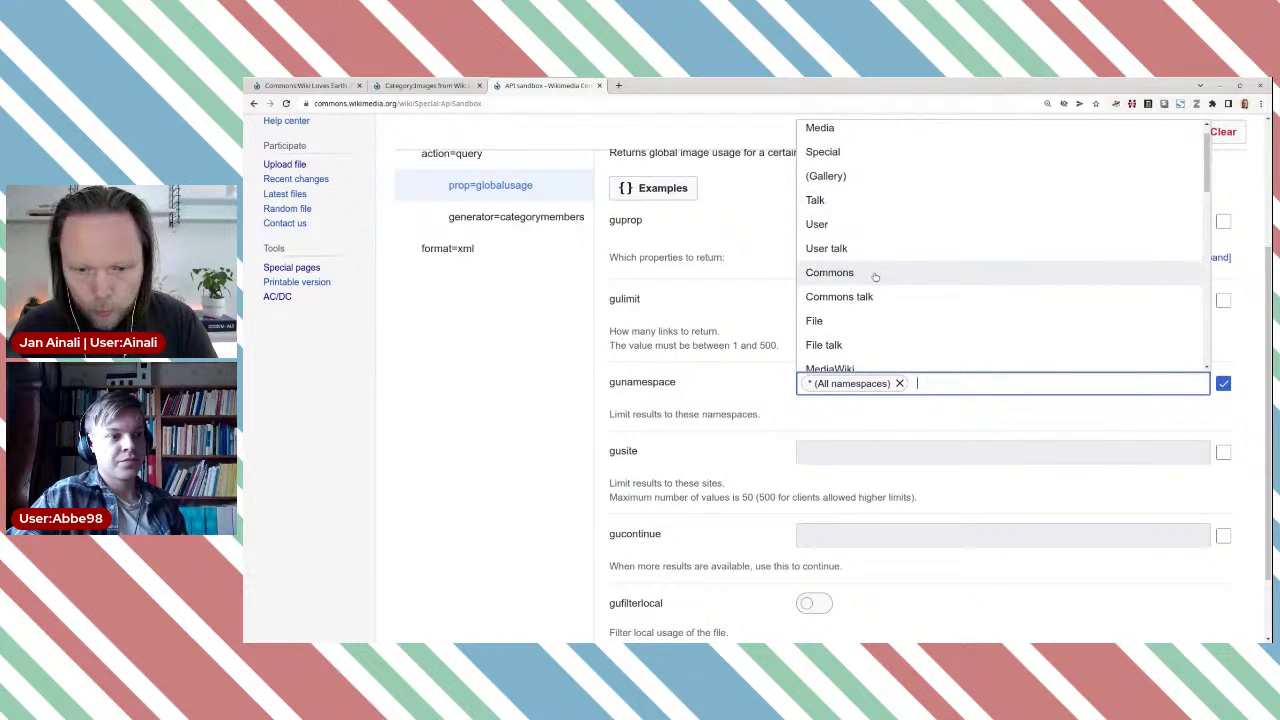
scroll(872, 282, "down", 2)
scroll(875, 277, "up", 3)
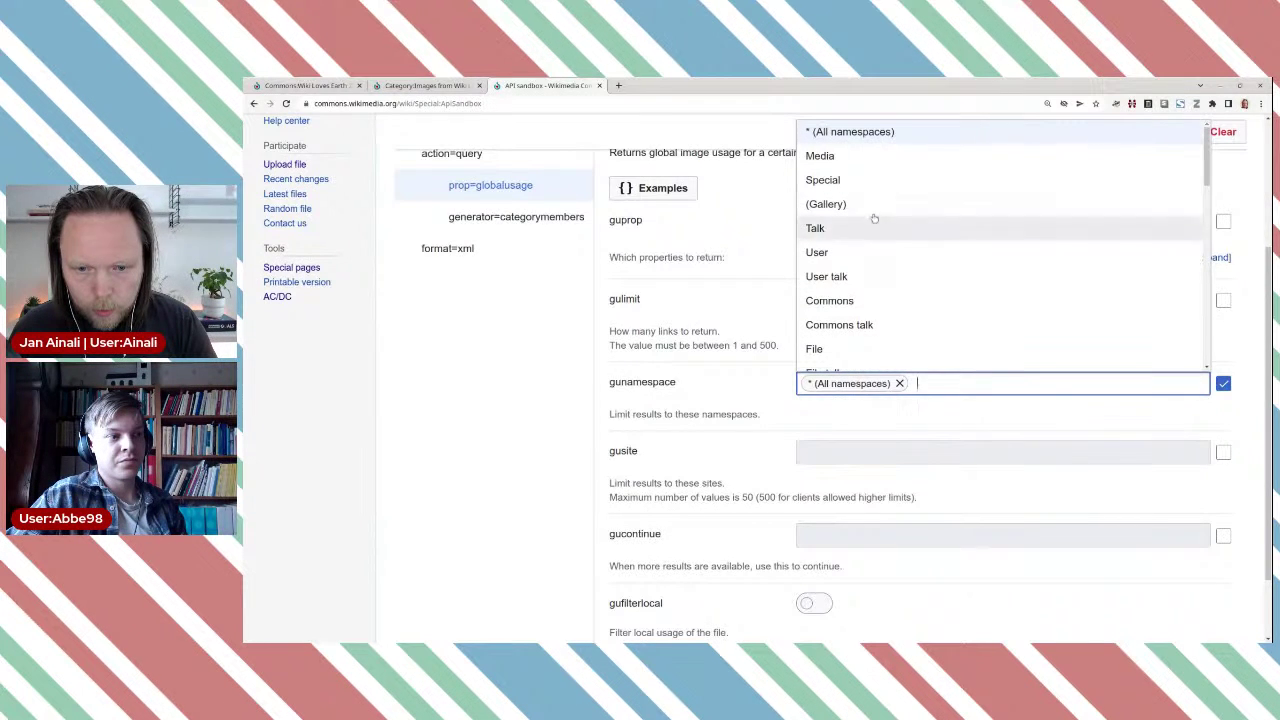
scroll(871, 222, "up", 3)
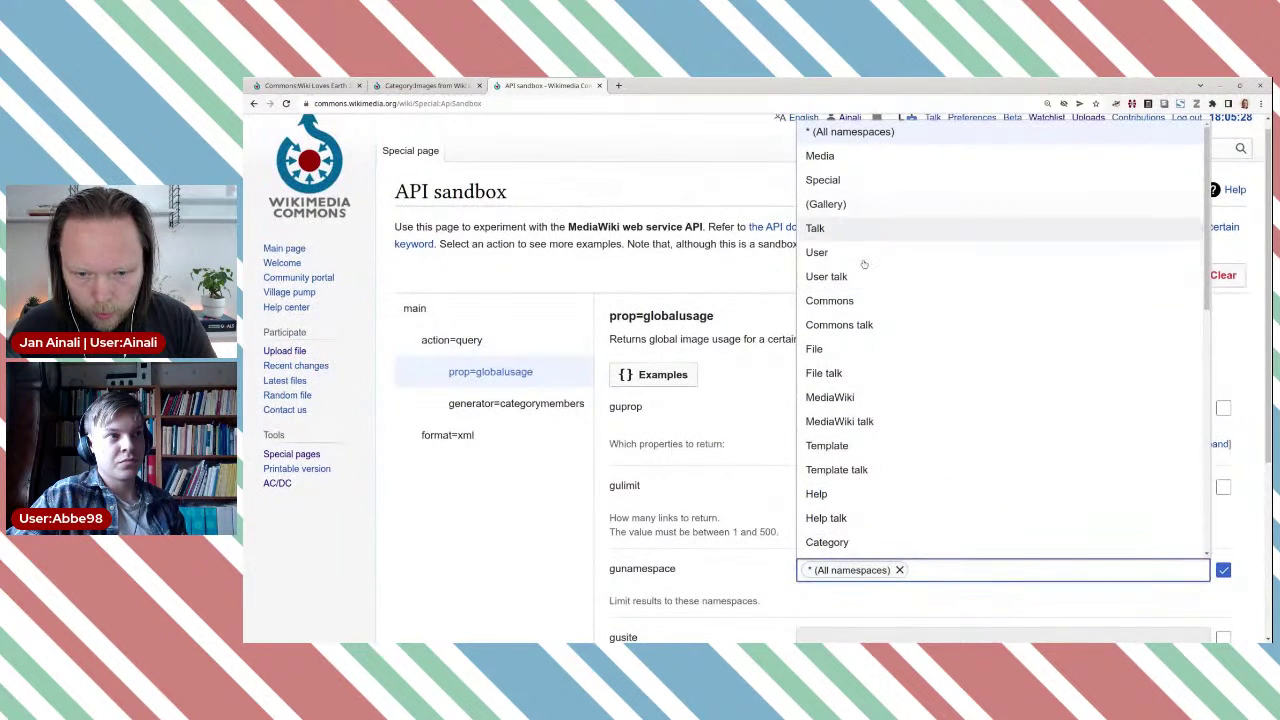
scroll(889, 308, "down", 3)
scroll(891, 313, "down", 6)
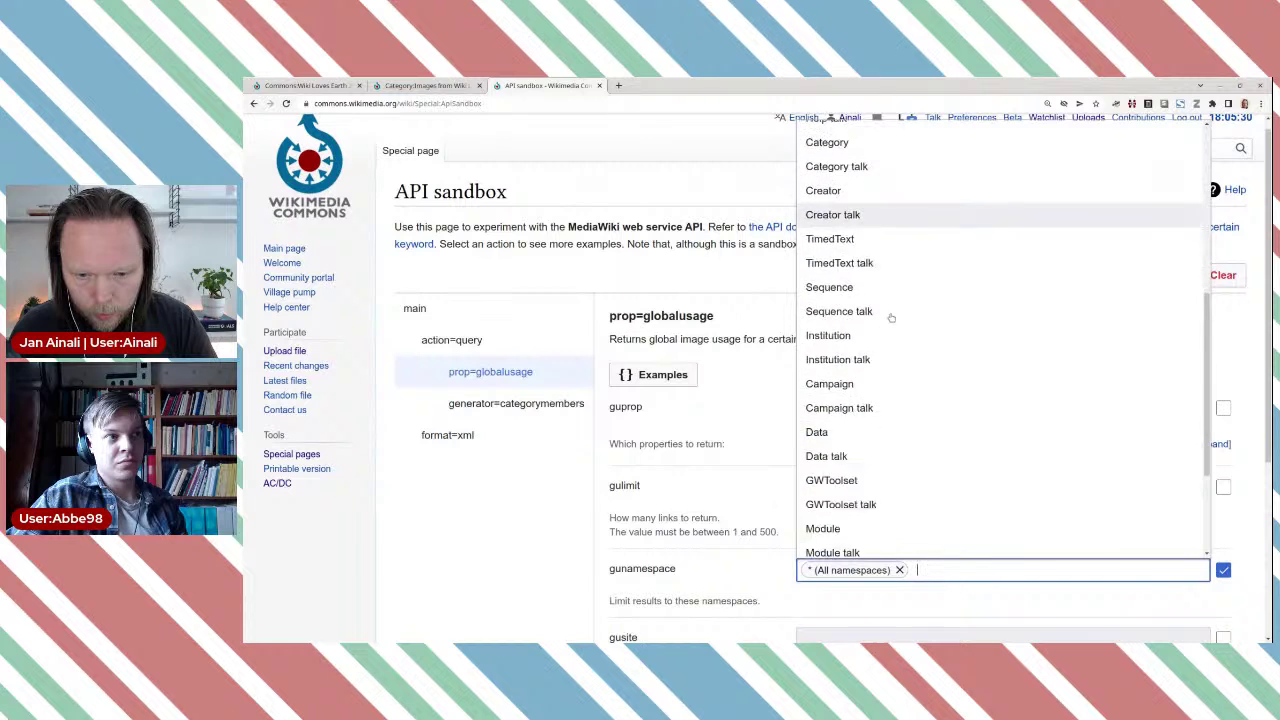
scroll(905, 358, "up", 8)
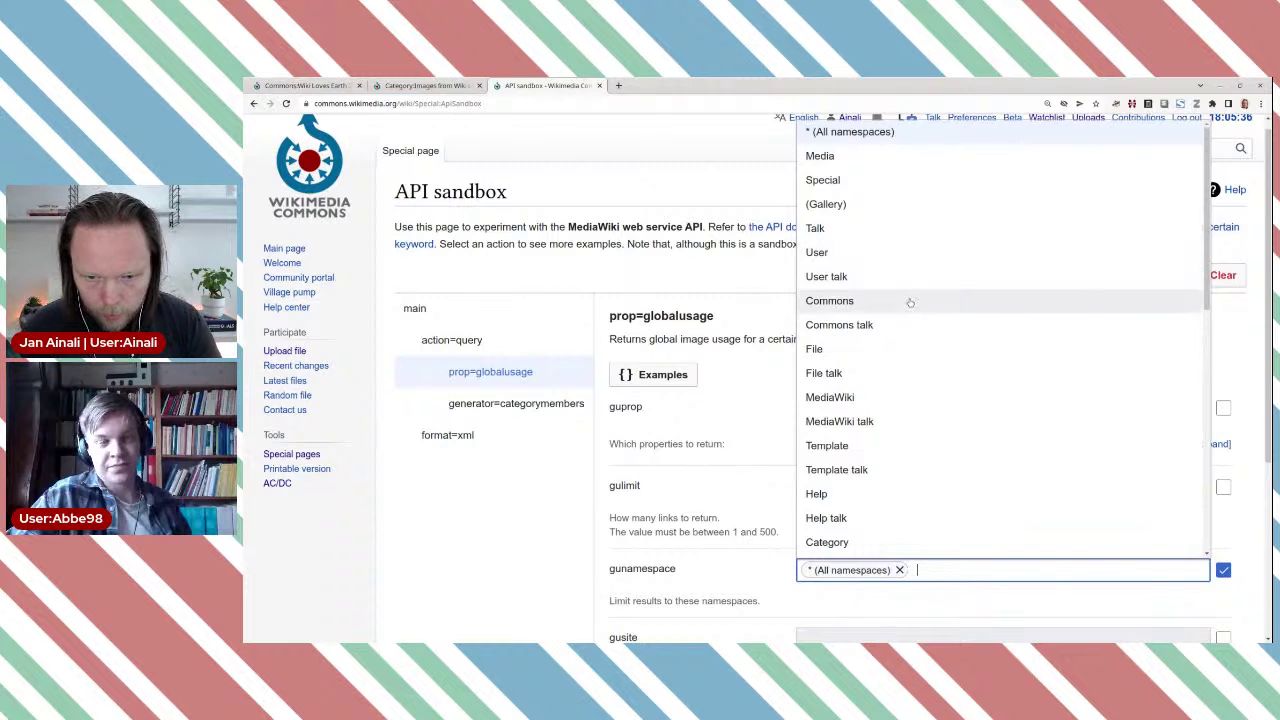
scroll(929, 358, "up", 1)
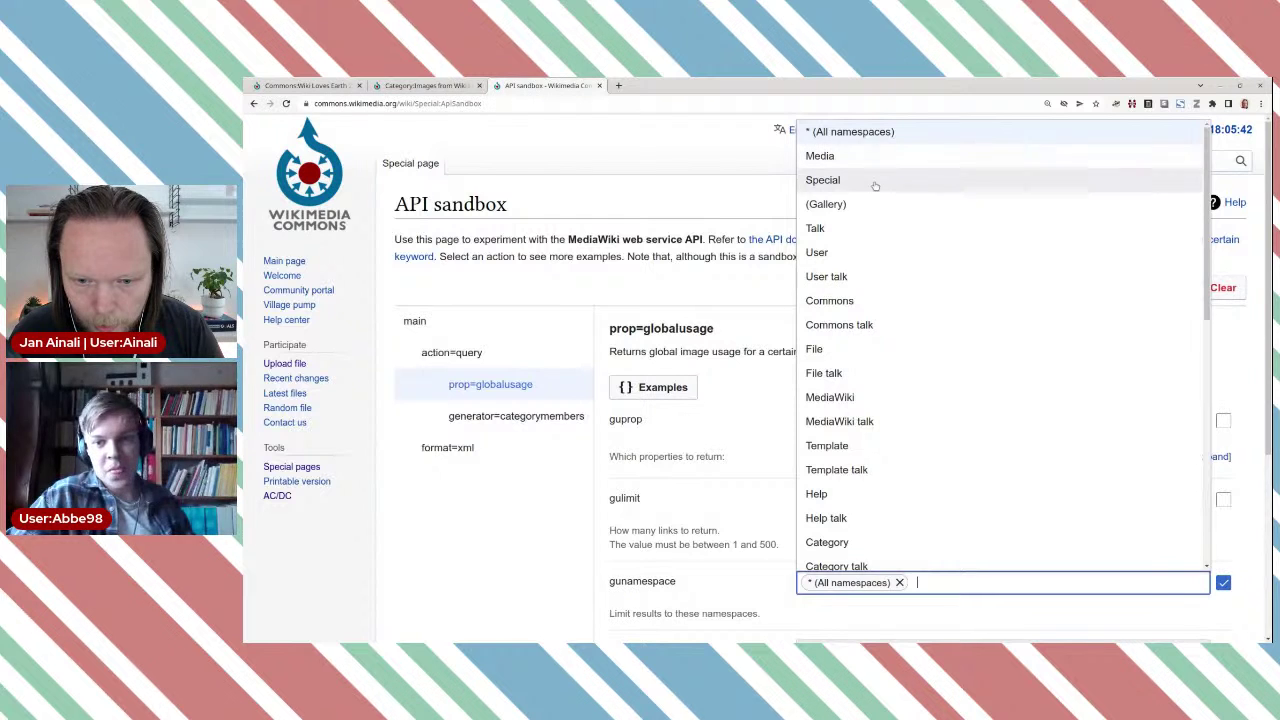
scroll(930, 320, "down", 5)
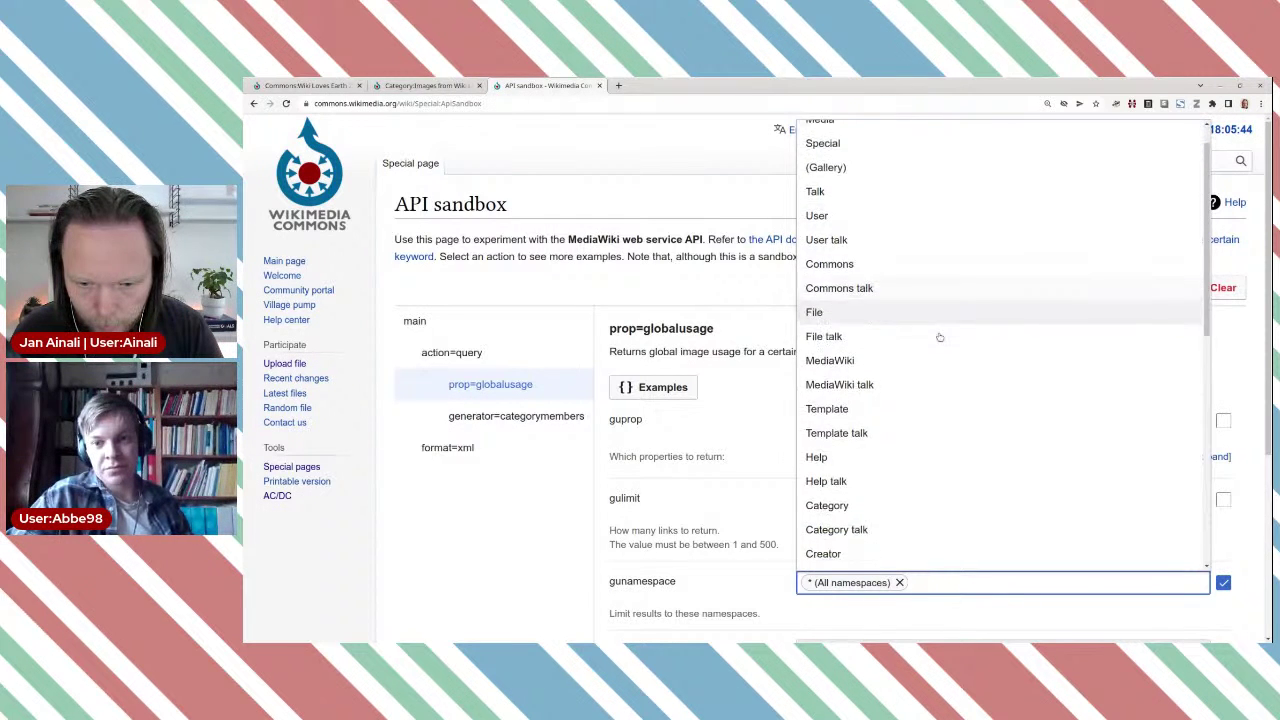
scroll(940, 338, "down", 4)
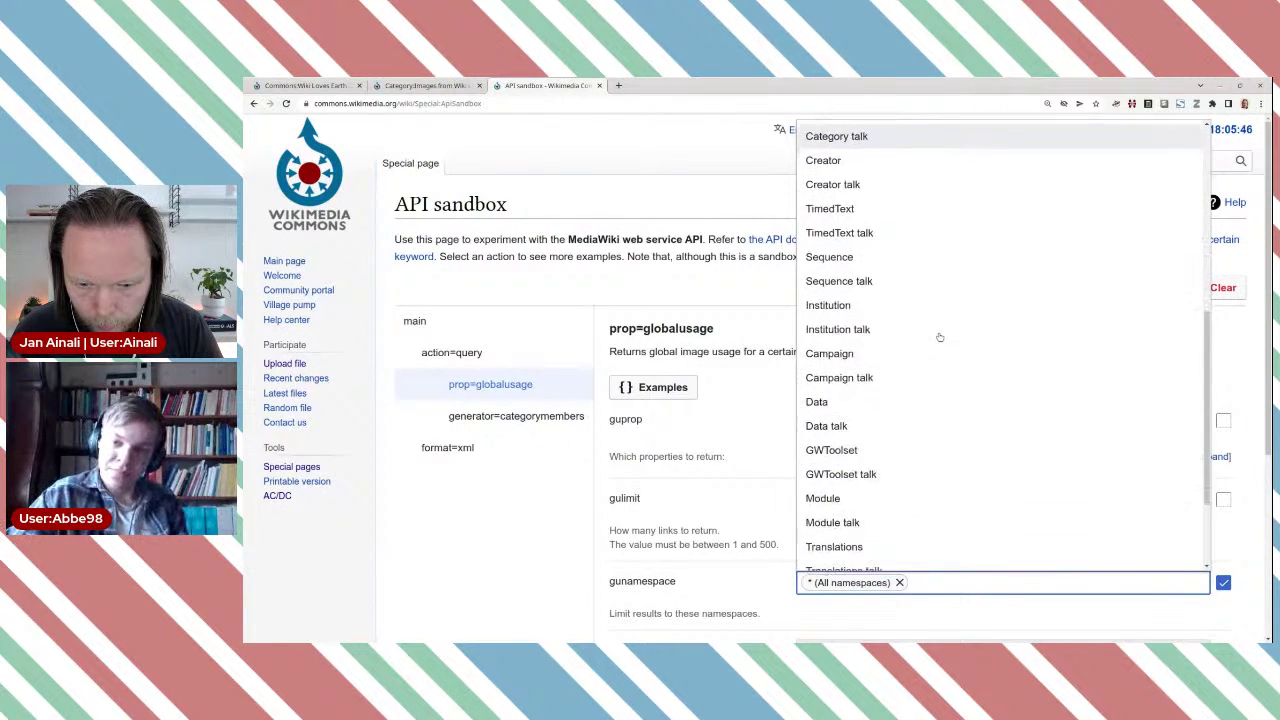
Step: Remove the all-namespaces value from gunamespace and filter the namespace options by "(", leaving the parameter empty
left_click(899, 582)
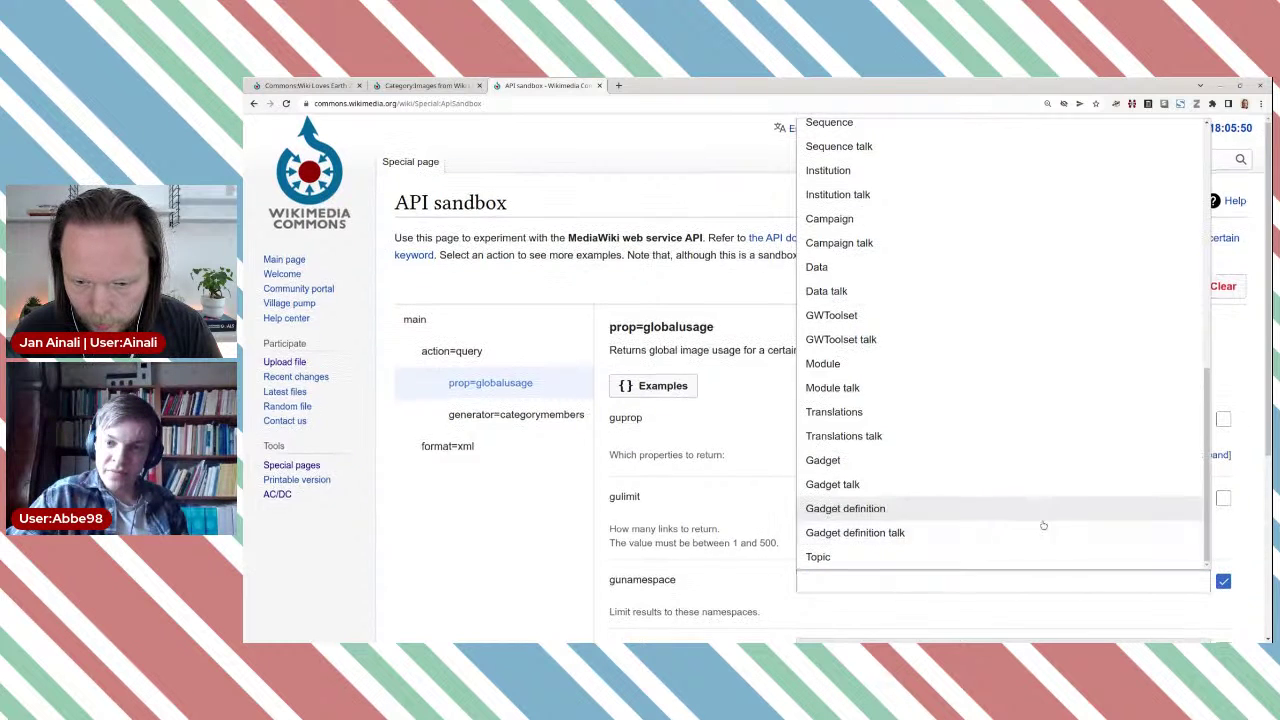
scroll(960, 523, "down", 2)
scroll(1045, 517, "up", 4)
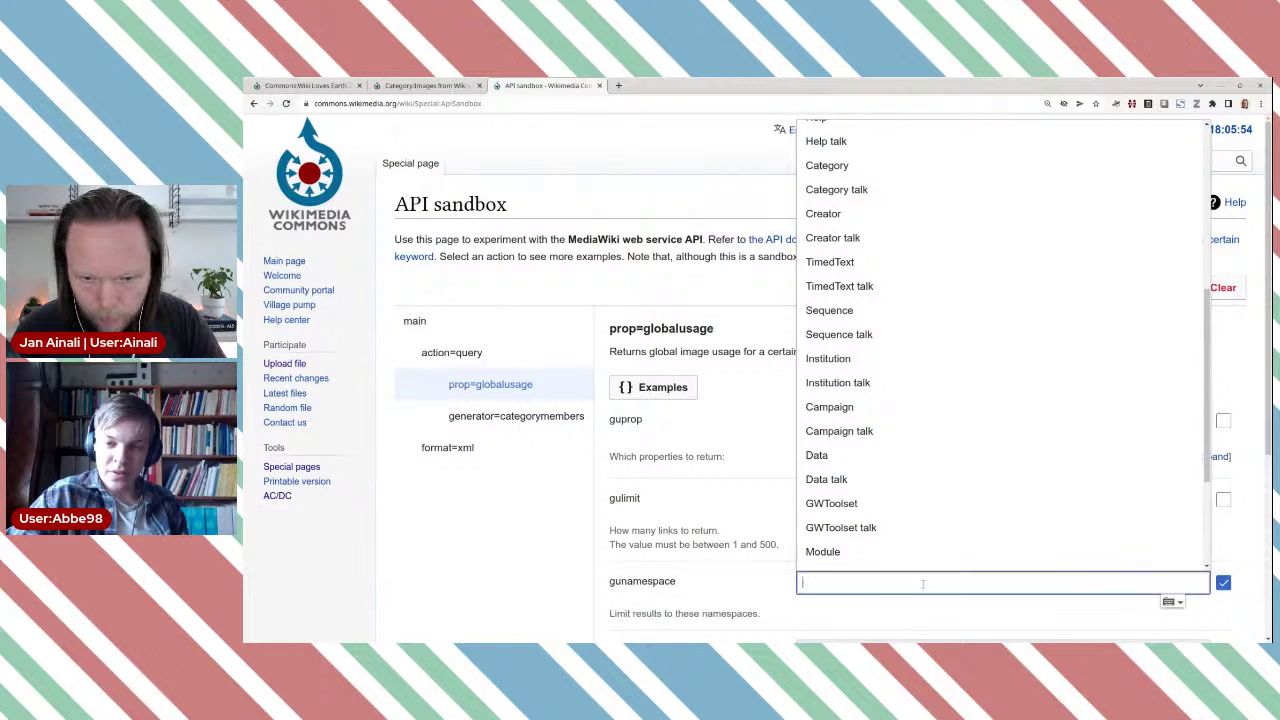
type("(")
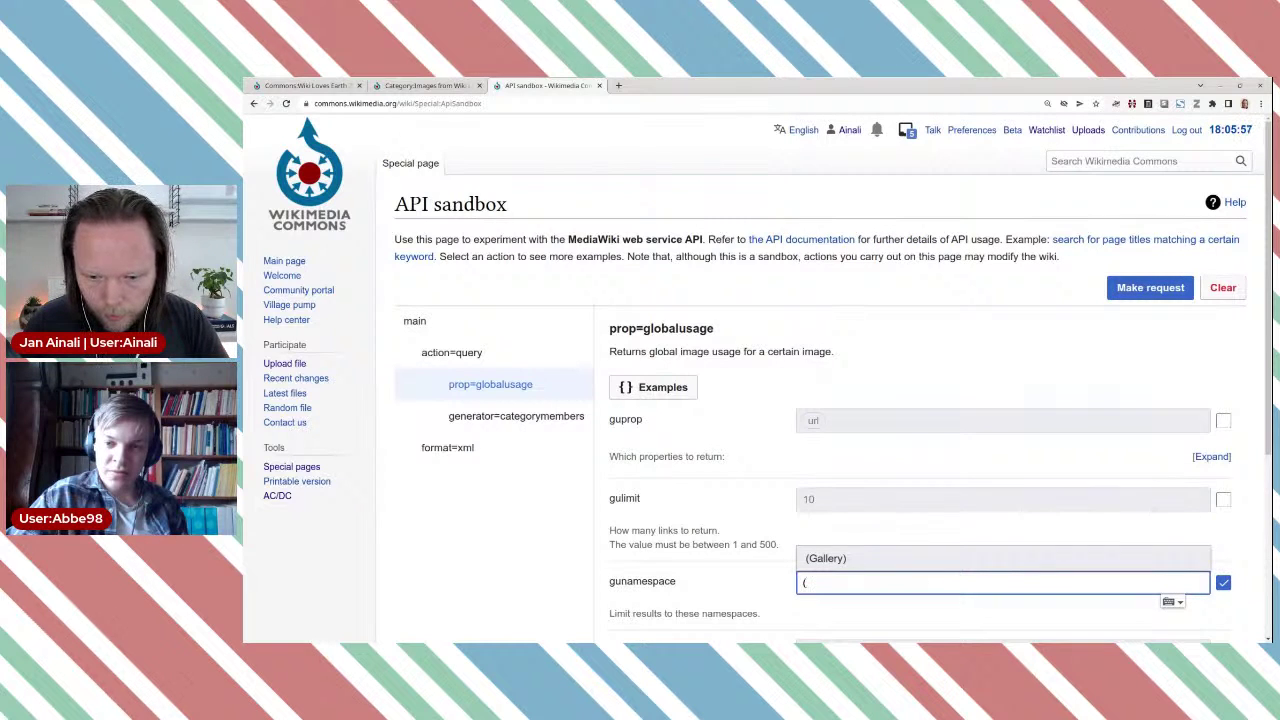
key("BackSpace")
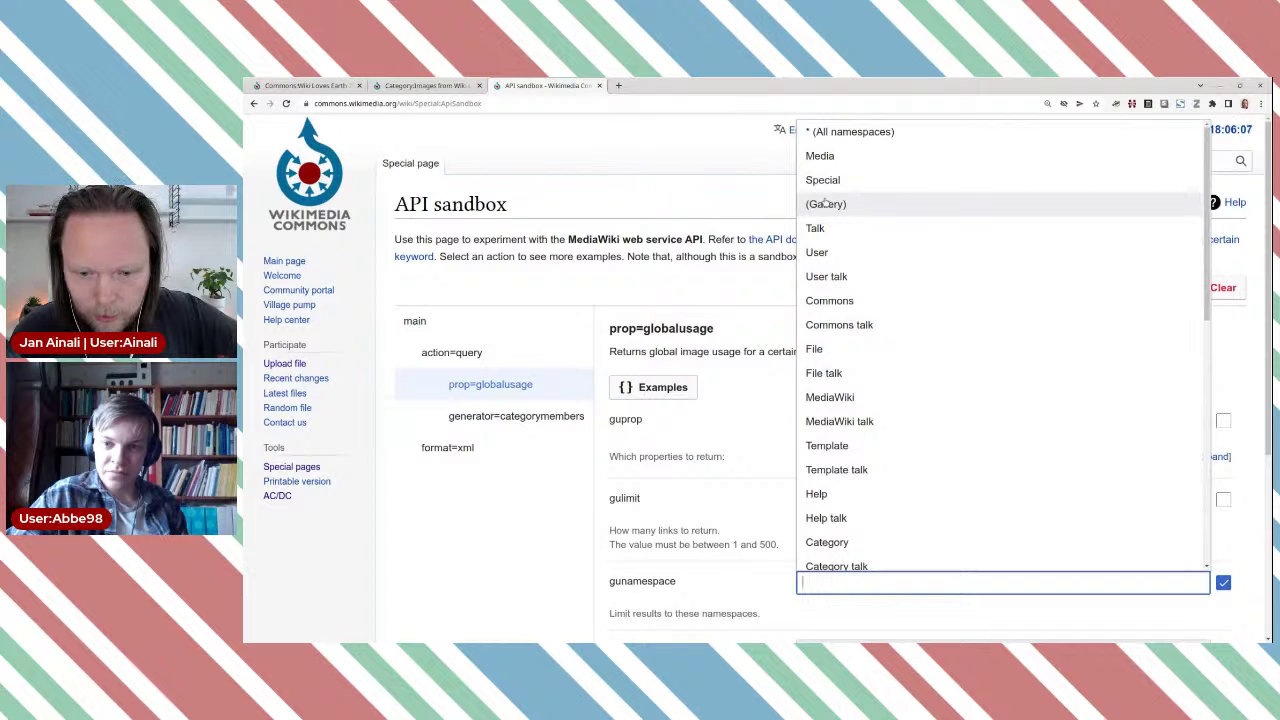
left_click(731, 201)
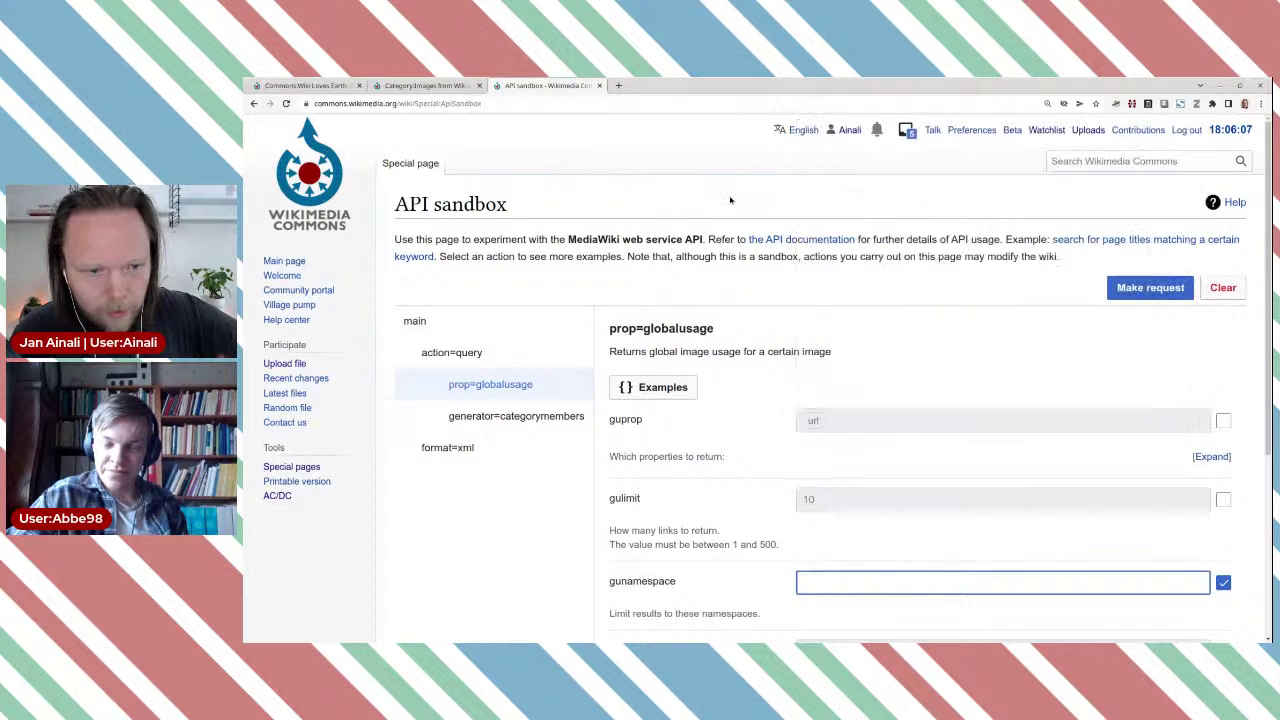
Step: Switch the wiki's interface language from English to Swedish
left_click(803, 130)
key("Escape")
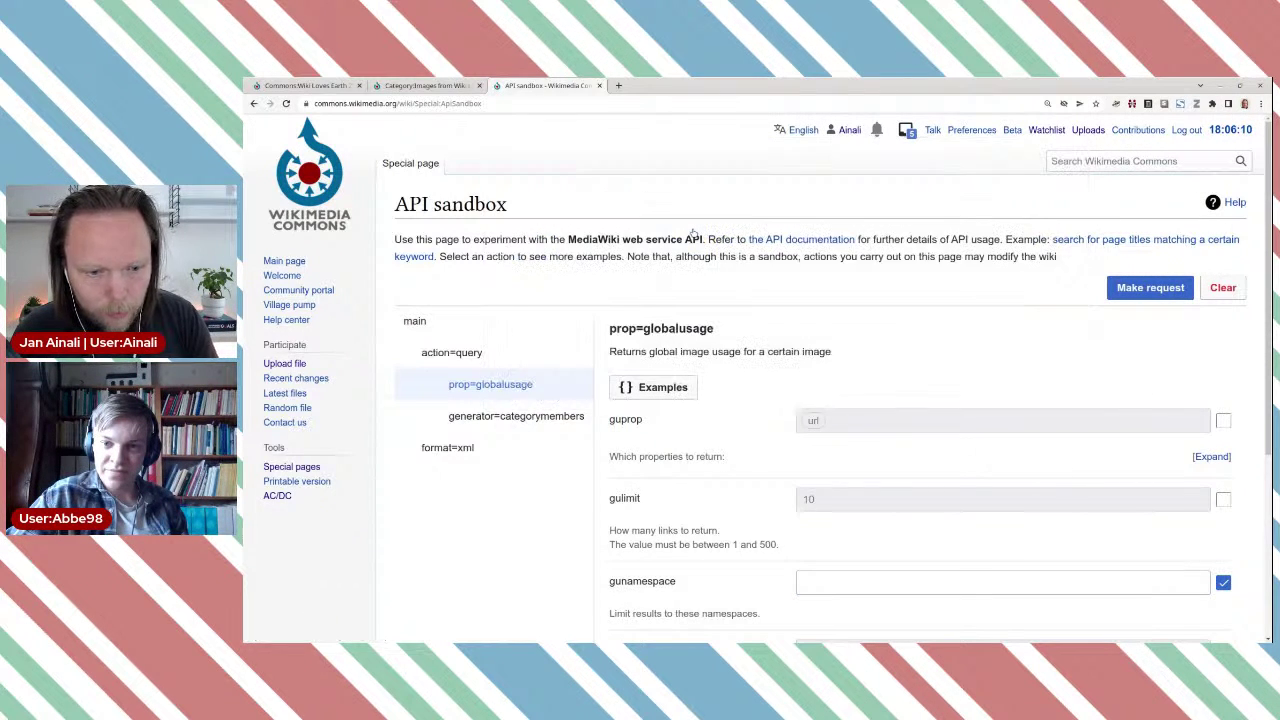
key("F5")
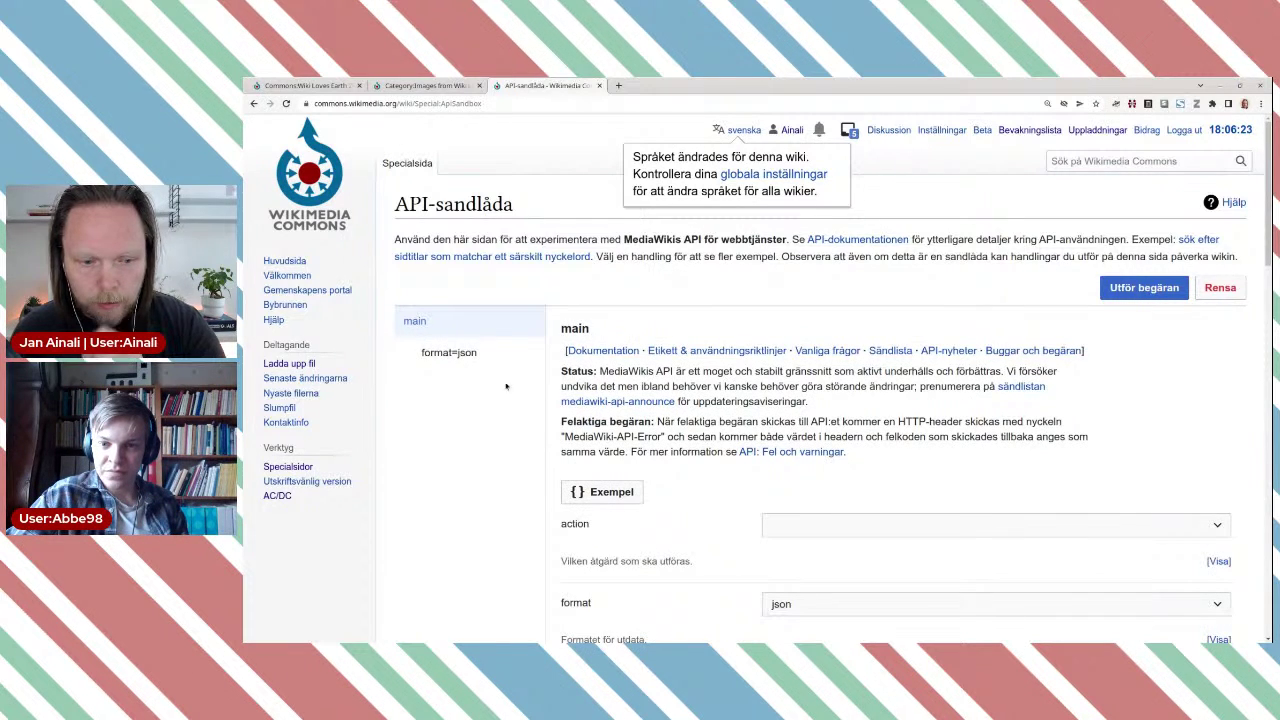
Step: Open the format=json parameters briefly, return to the main parameters and set the action to query
left_click(448, 352)
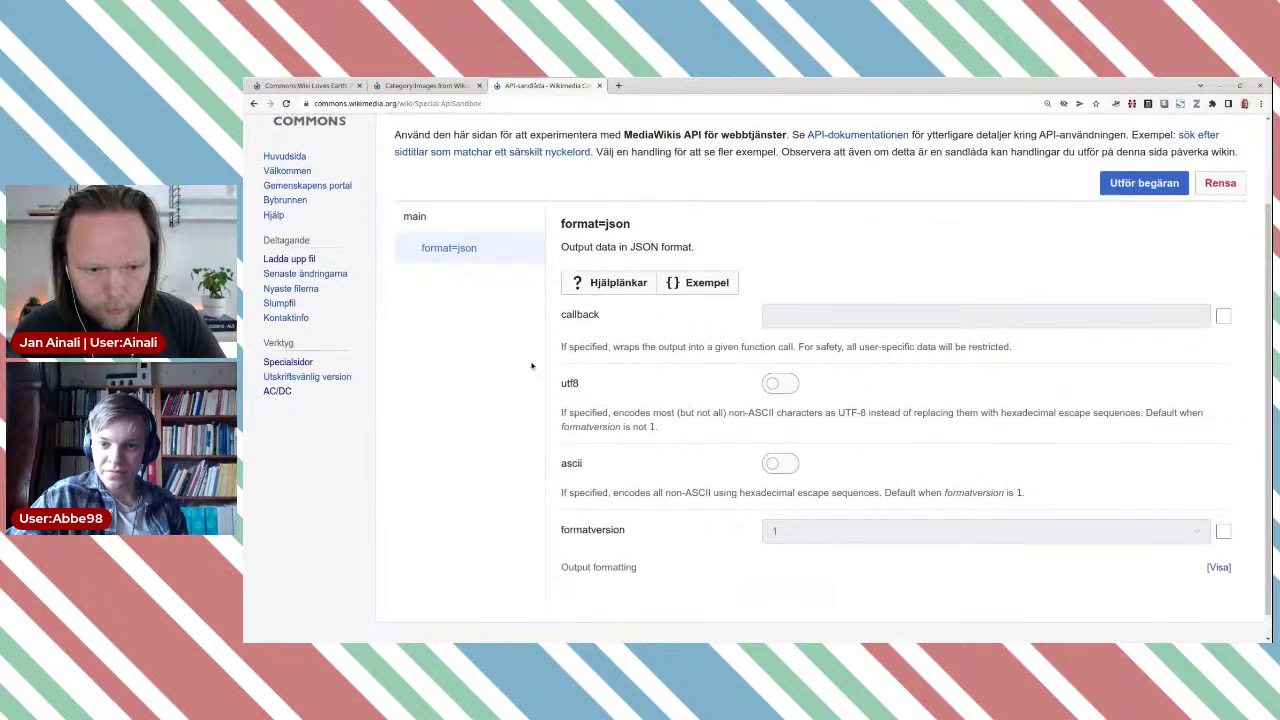
scroll(494, 343, "up", 2)
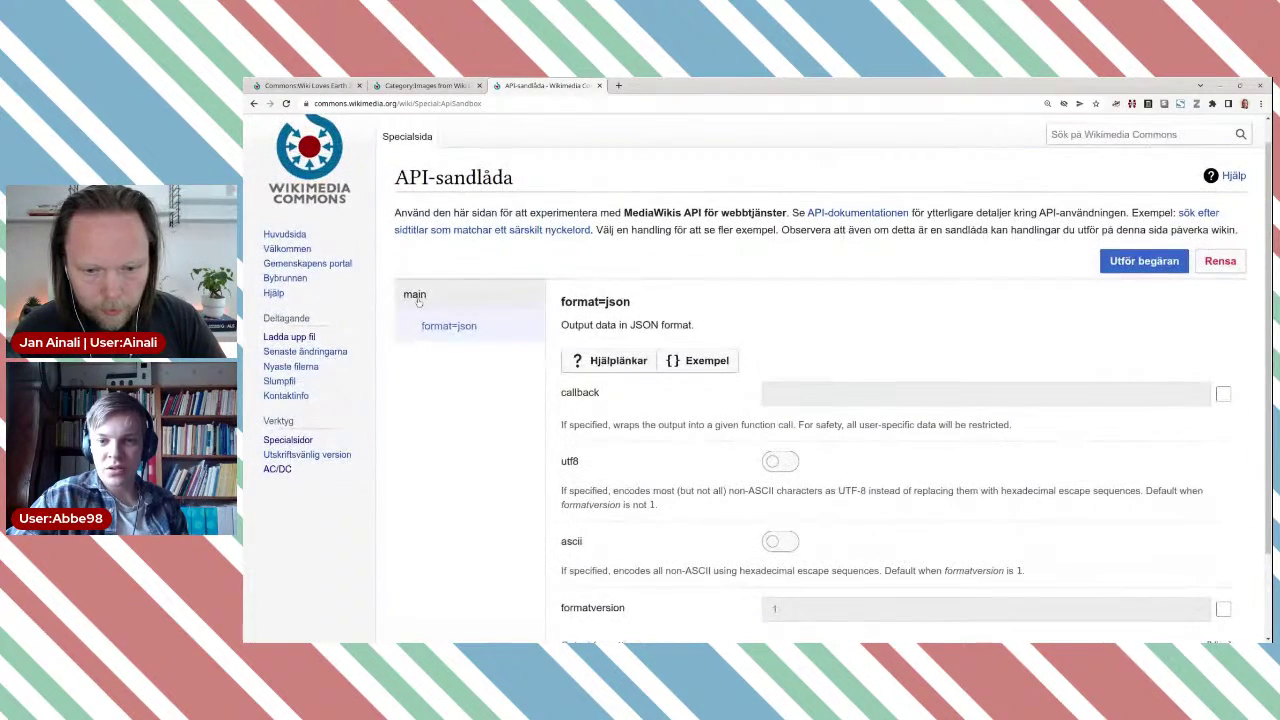
left_click(485, 296)
left_click(809, 502)
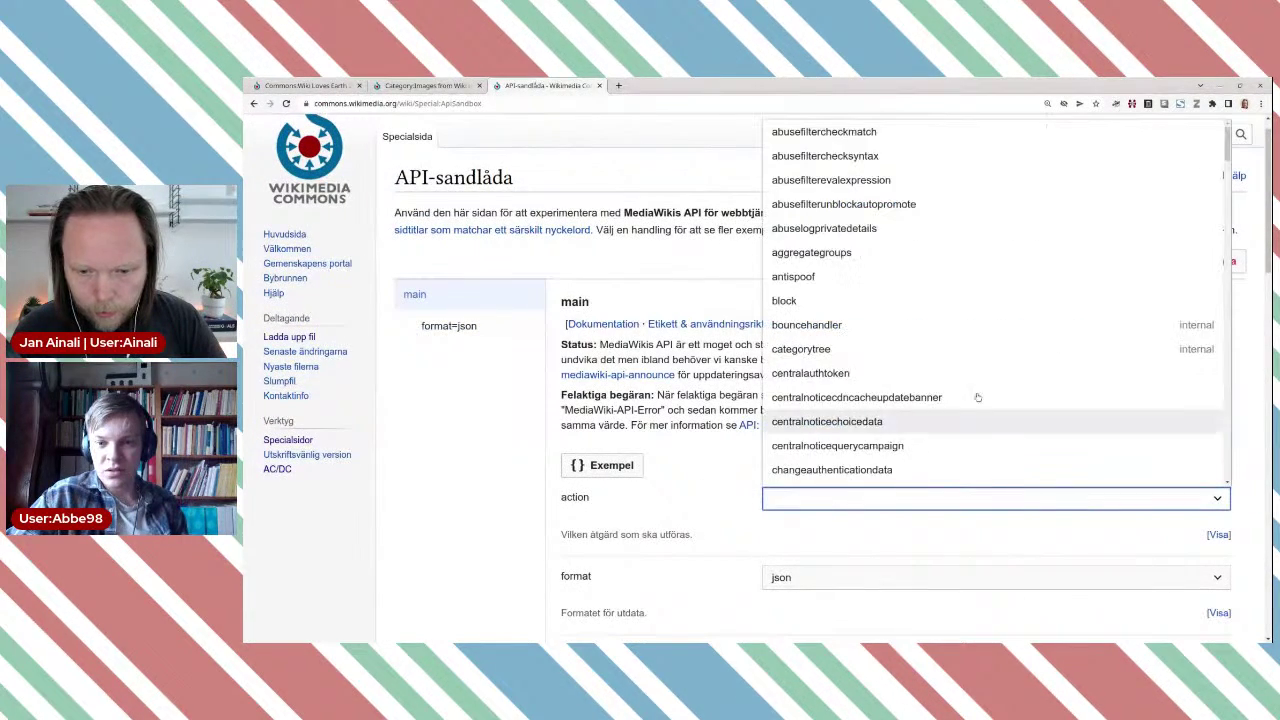
scroll(920, 385, "down", 7)
scroll(1040, 393, "down", 10)
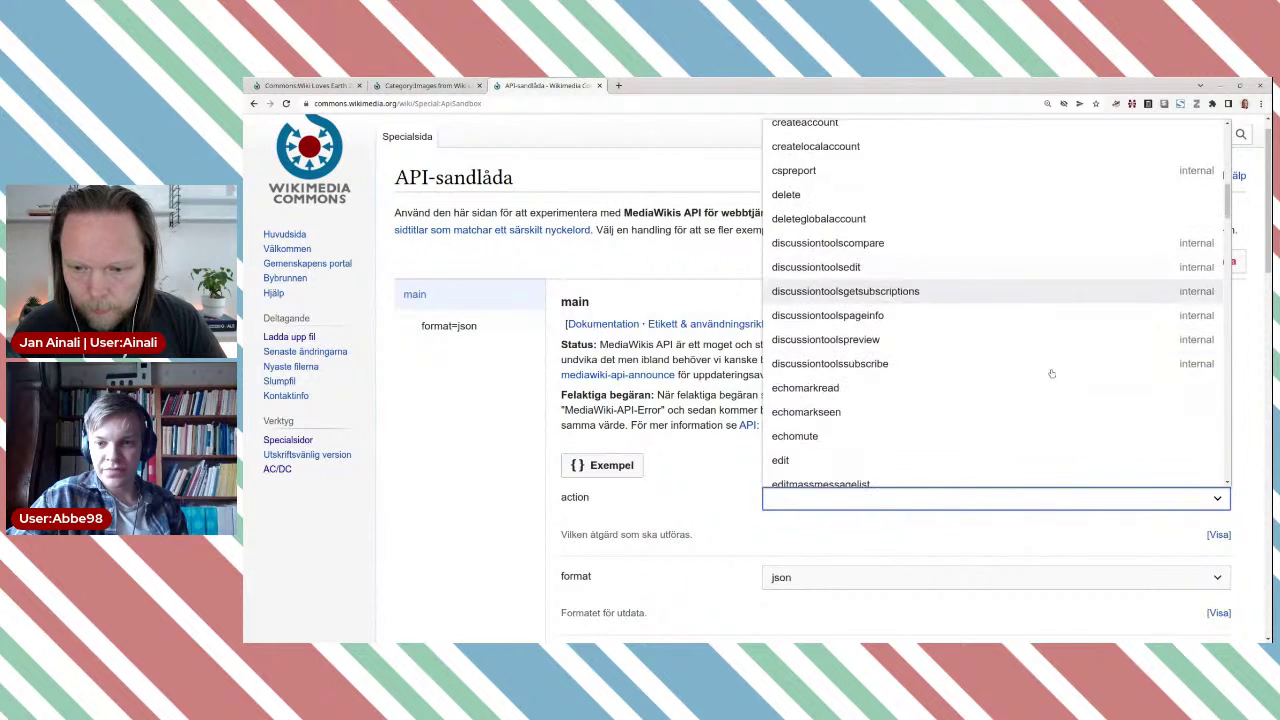
scroll(1227, 243, "down", 8)
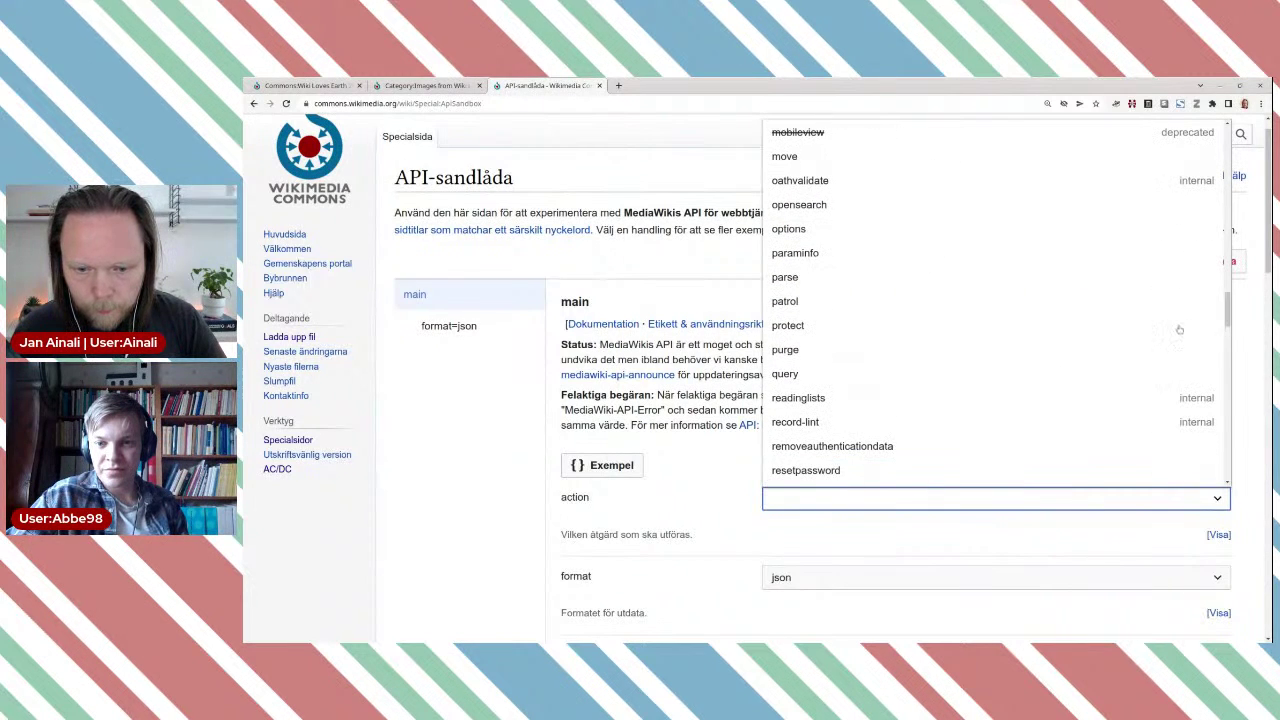
left_click(855, 374)
Step: Open the action=query parameters and add globalusage as the prop value
left_click(451, 326)
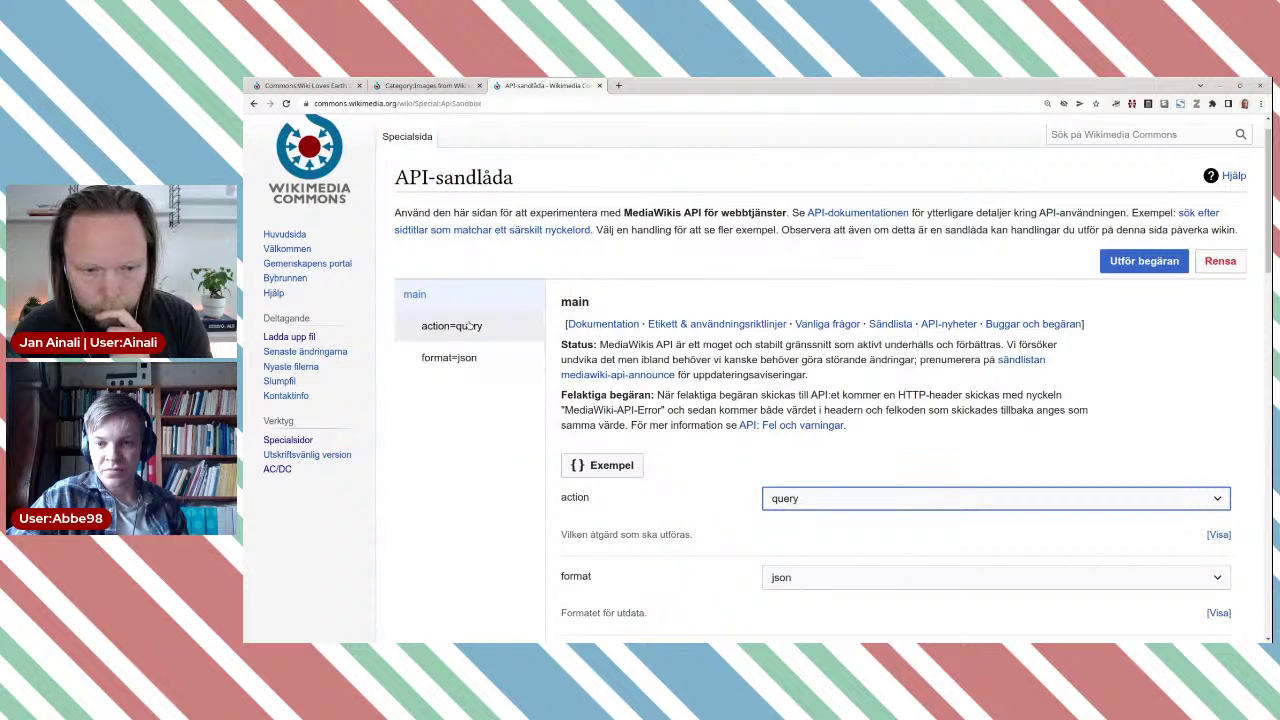
left_click(810, 420)
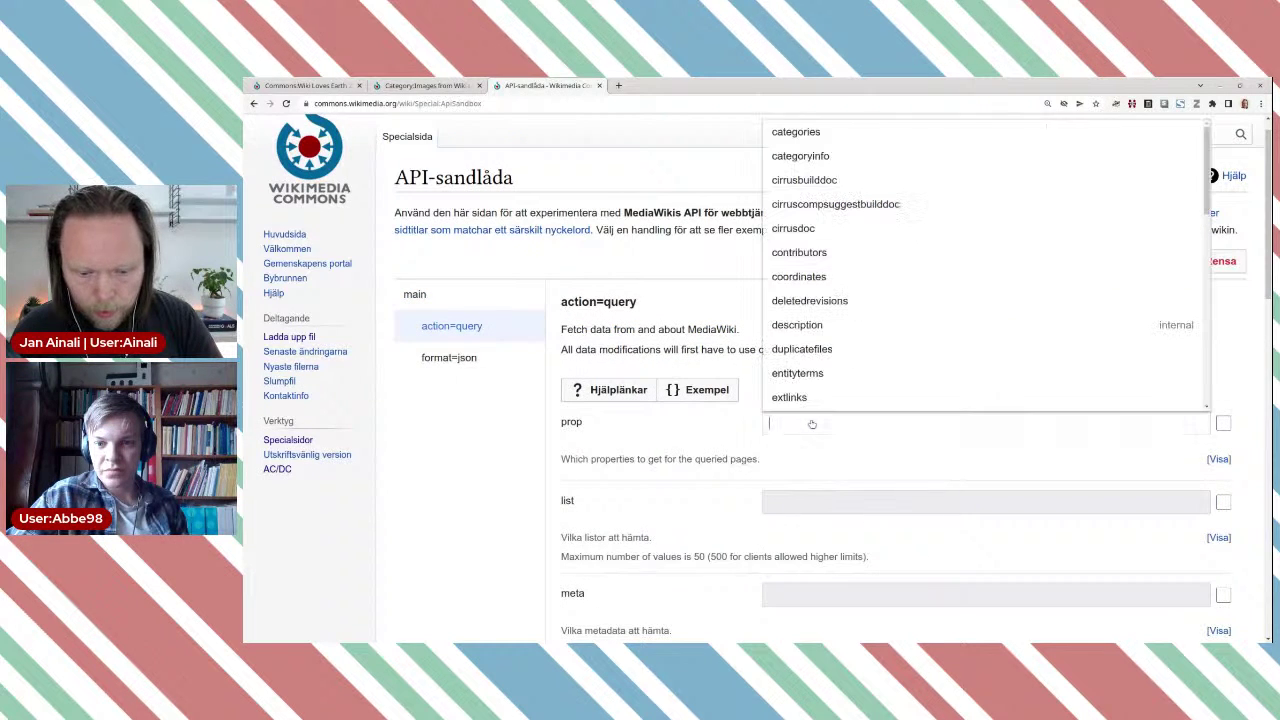
type("g")
left_click(820, 399)
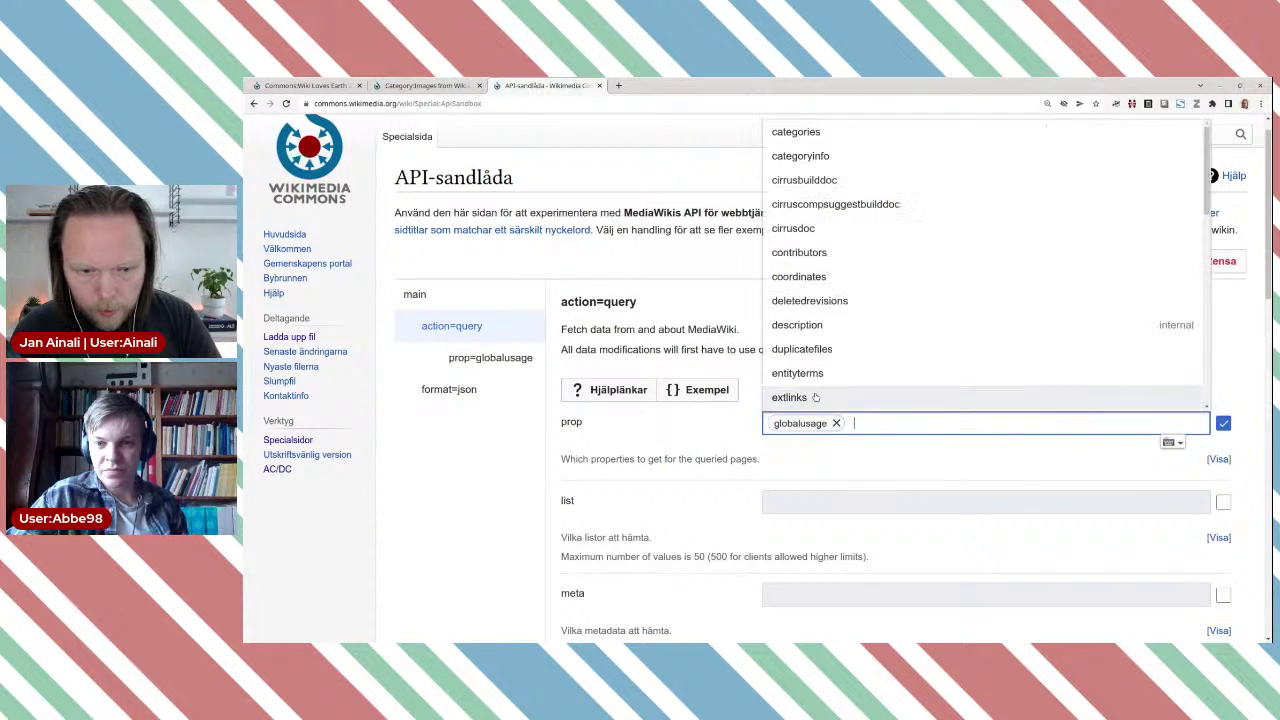
Step: Open the prop=globalusage parameters and check the Swedish namespace names offered for gunamespace
left_click(500, 362)
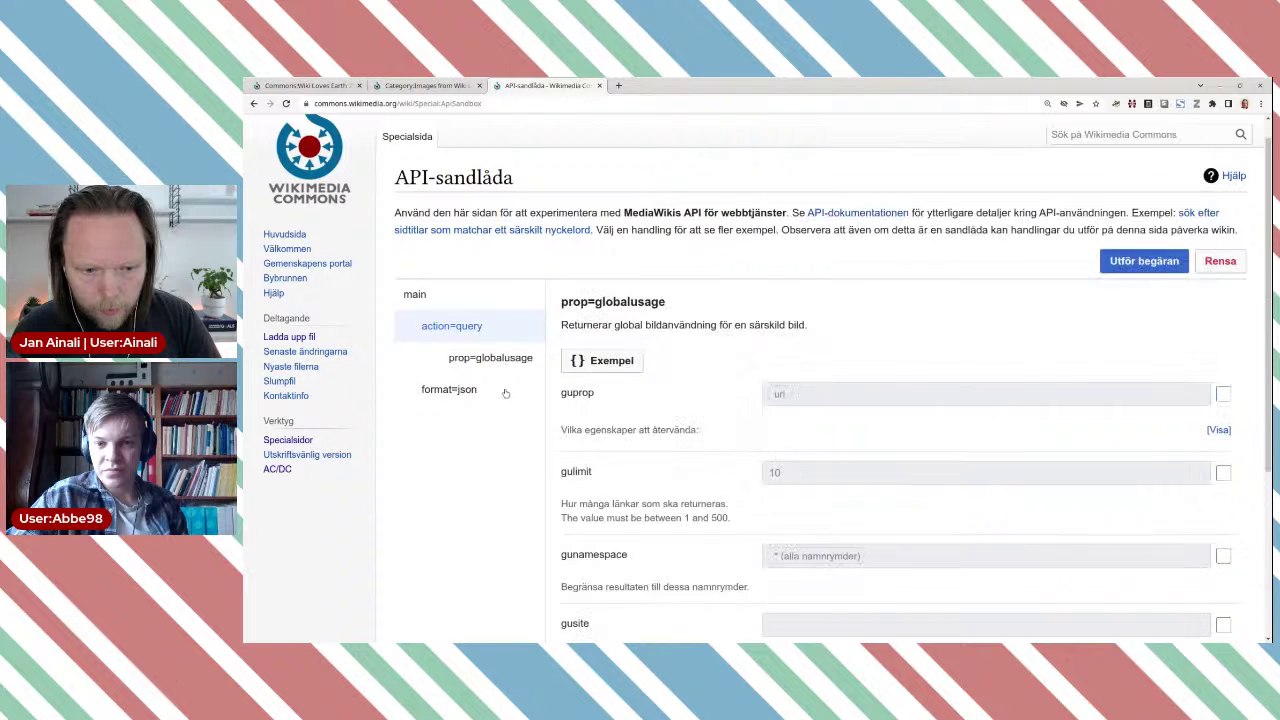
scroll(898, 461, "down", 2)
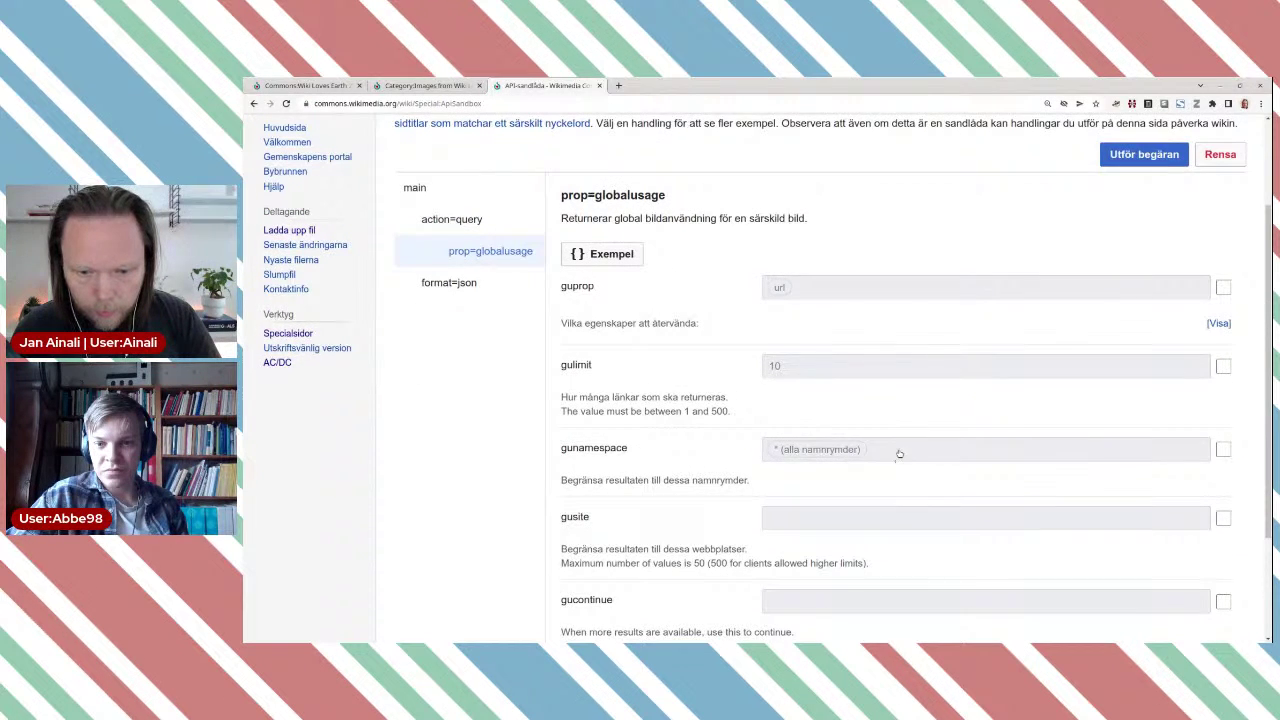
left_click(899, 454)
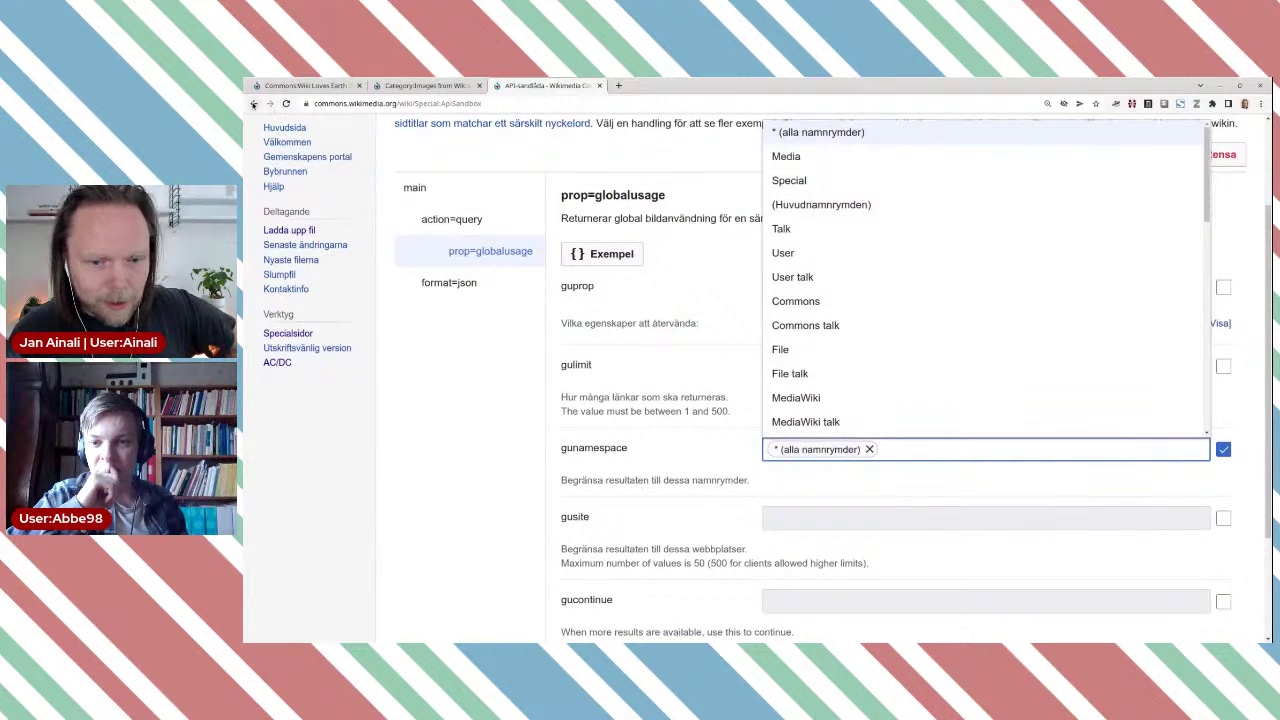
Step: Close the namespace options and switch the wiki's interface language back to English
left_click(602, 167)
scroll(602, 167, "up", 3)
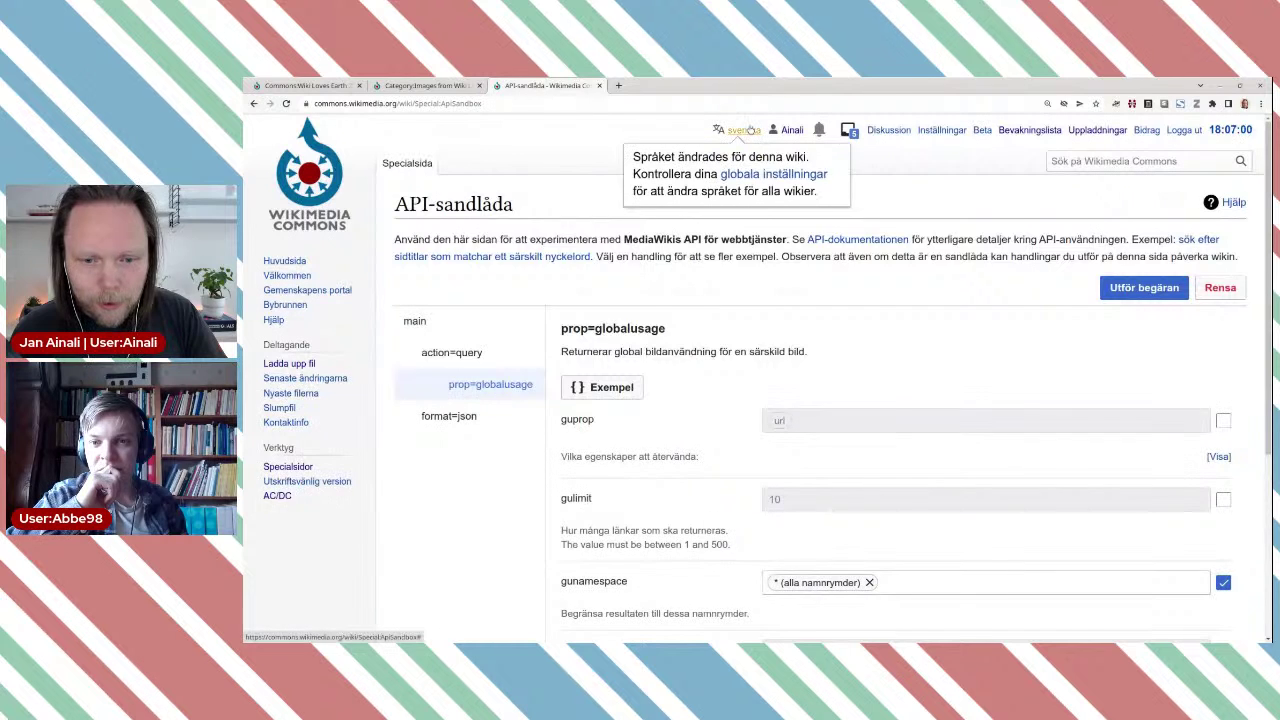
left_click(745, 130)
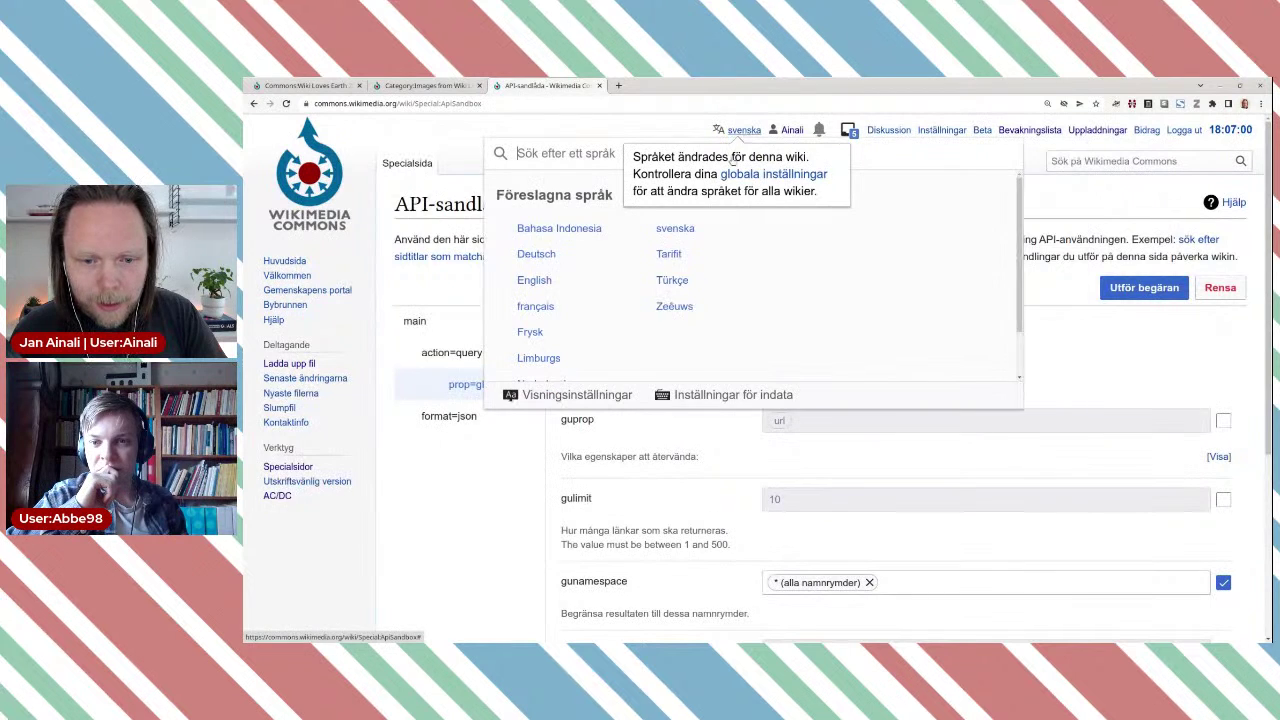
left_click(536, 280)
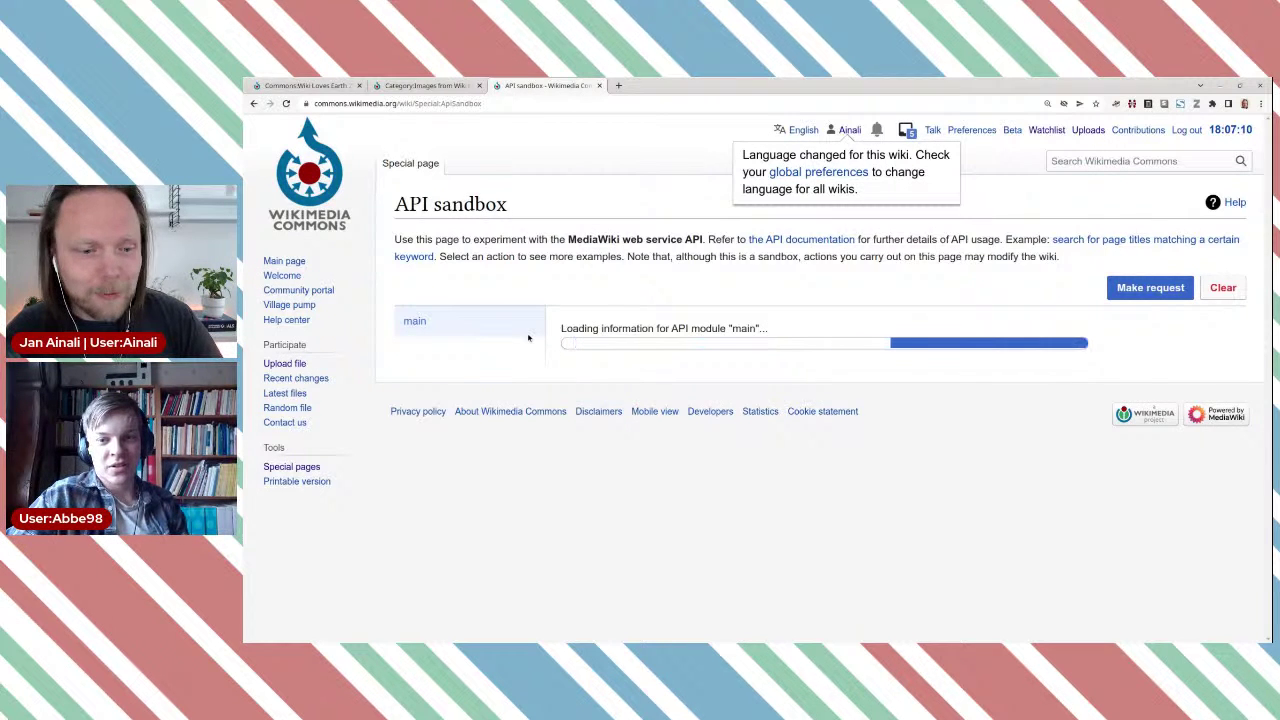
Step: Set the action in the main parameters to query
scroll(800, 420, "down", 1)
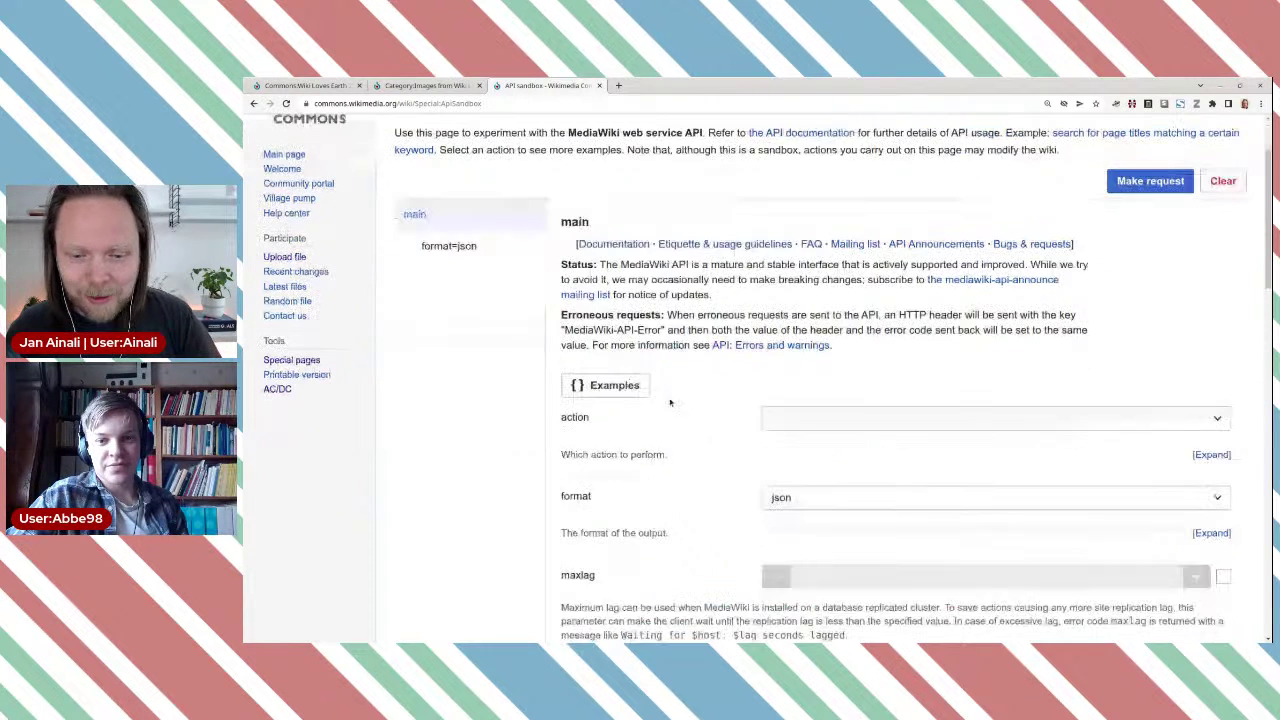
left_click(815, 419)
scroll(910, 328, "down", 5)
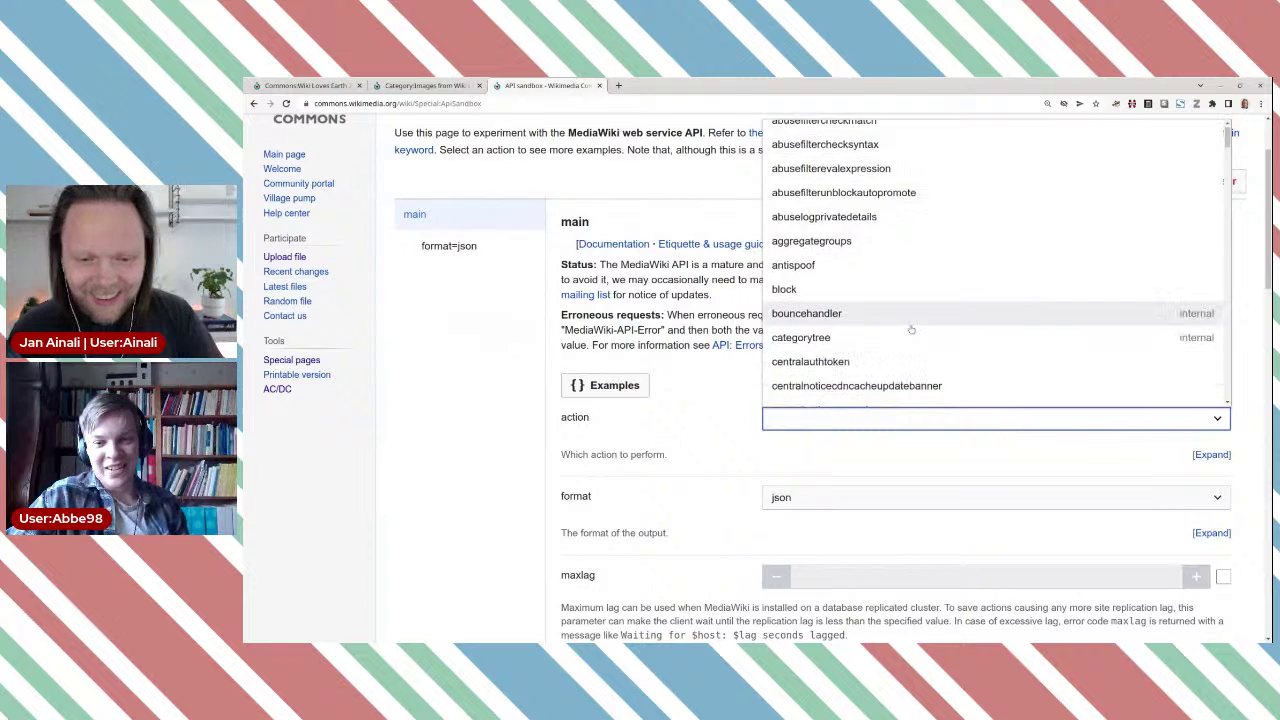
scroll(906, 328, "down", 10)
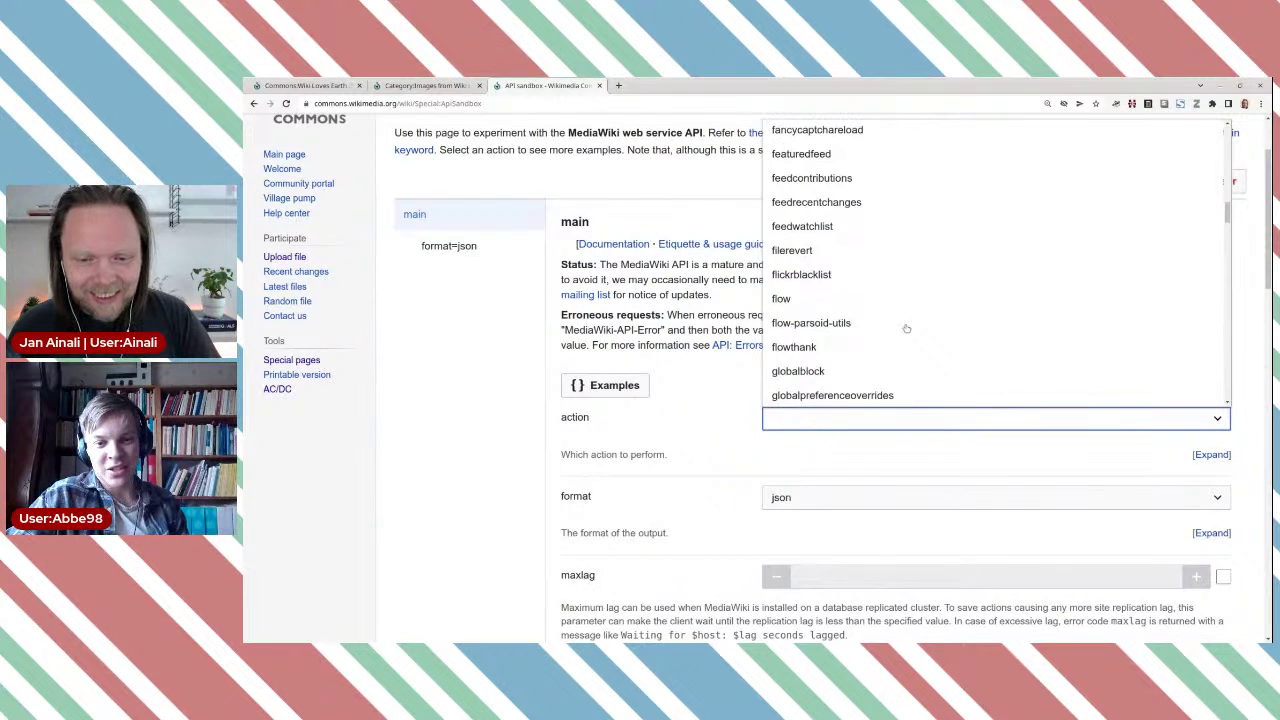
scroll(906, 328, "down", 3)
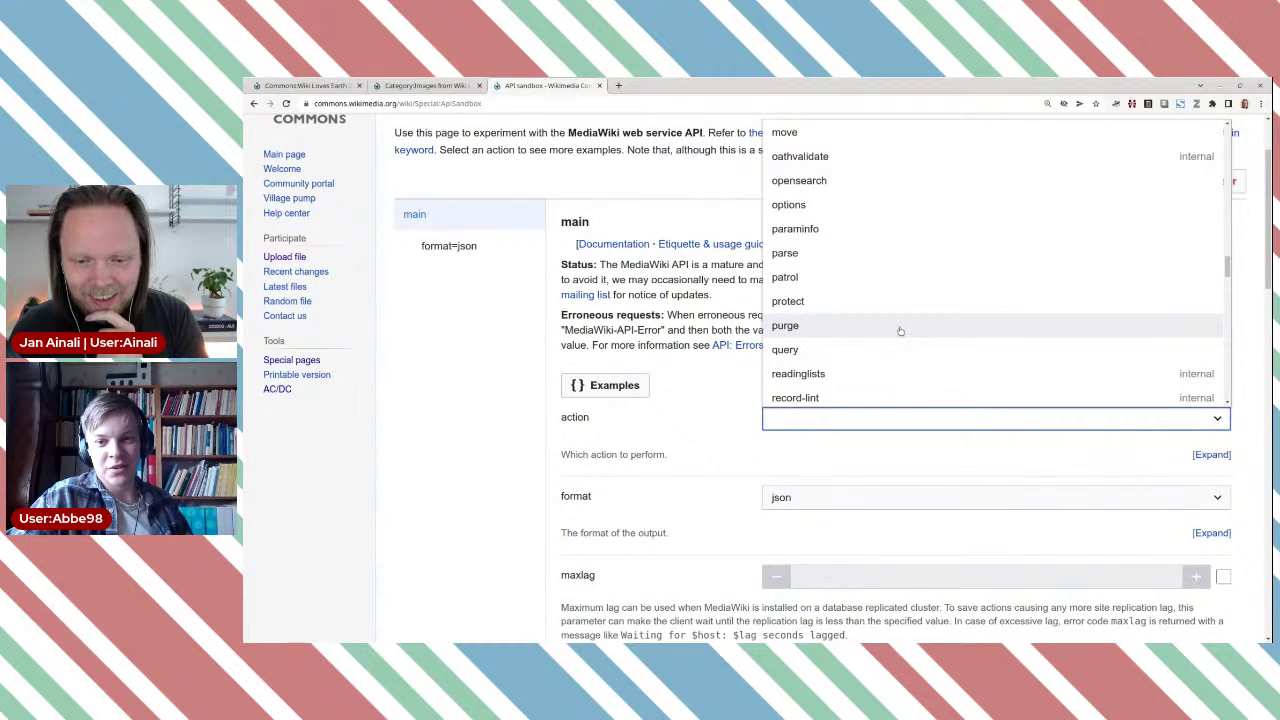
left_click(886, 348)
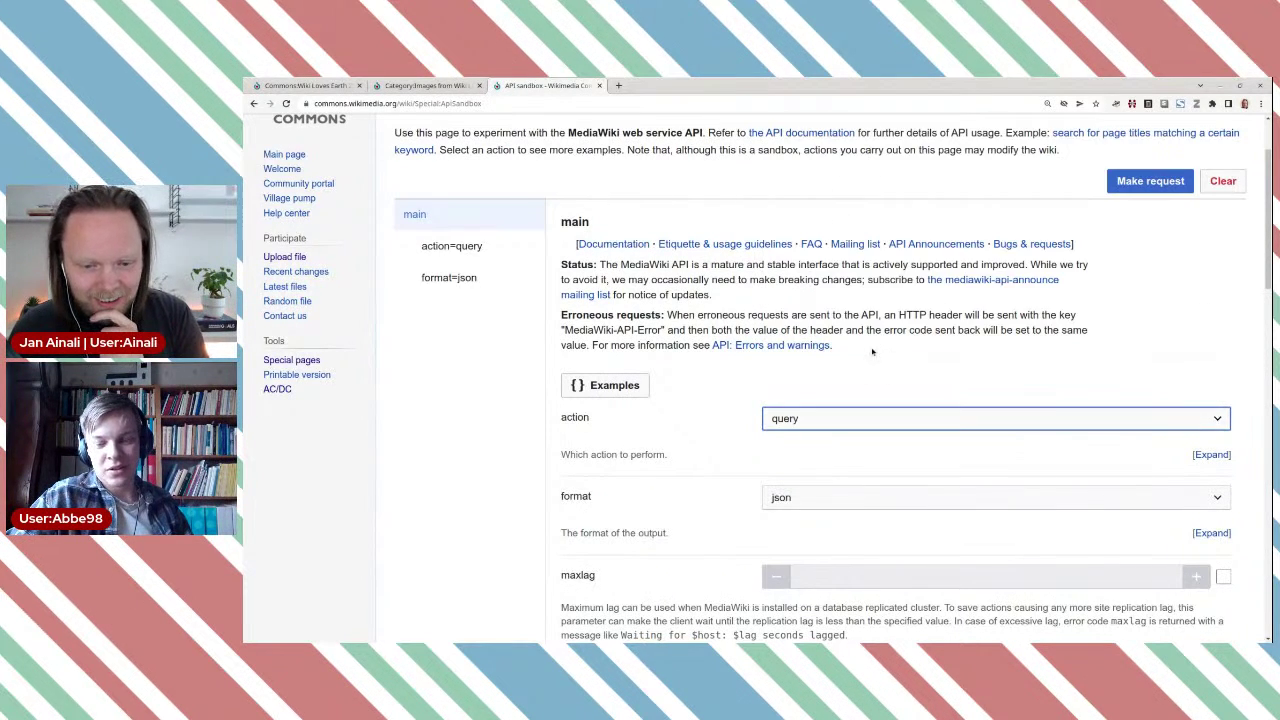
Step: Change the output format in the main parameters to xml
left_click(801, 500)
scroll(826, 521, "down", 1)
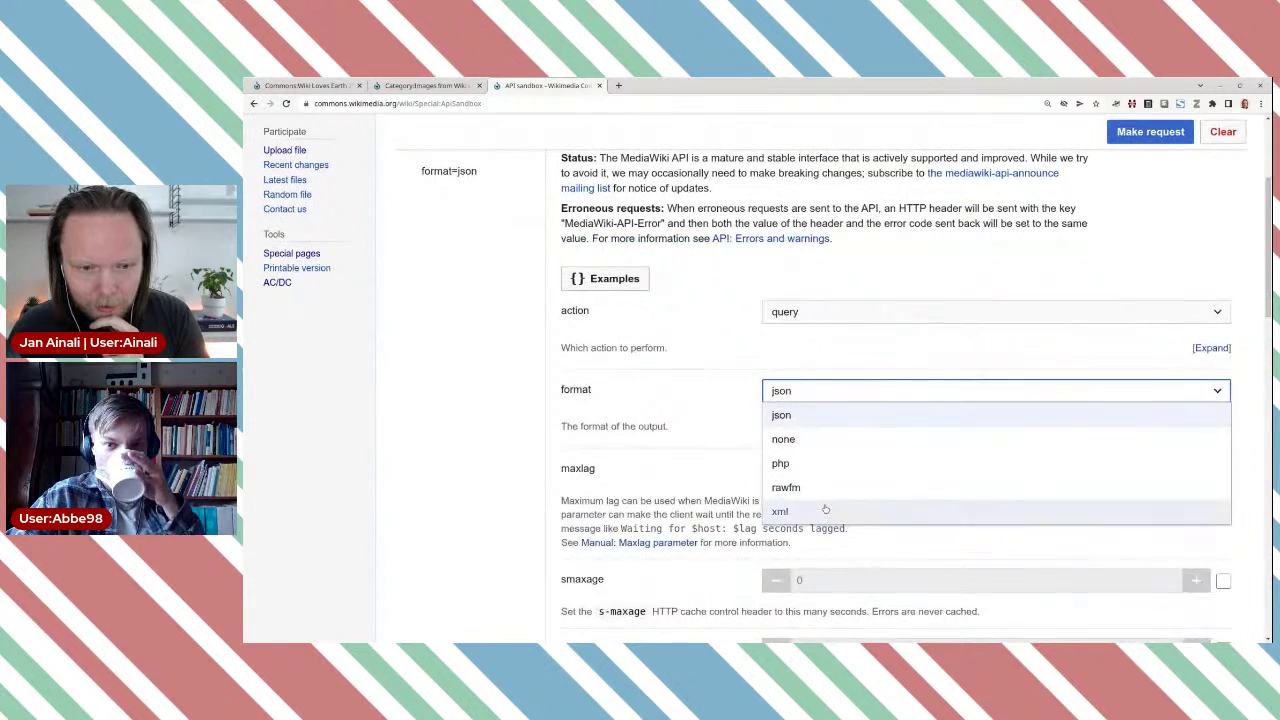
left_click(825, 511)
Step: Open the action=query parameters and add globalusage as the prop value
scroll(471, 347, "up", 2)
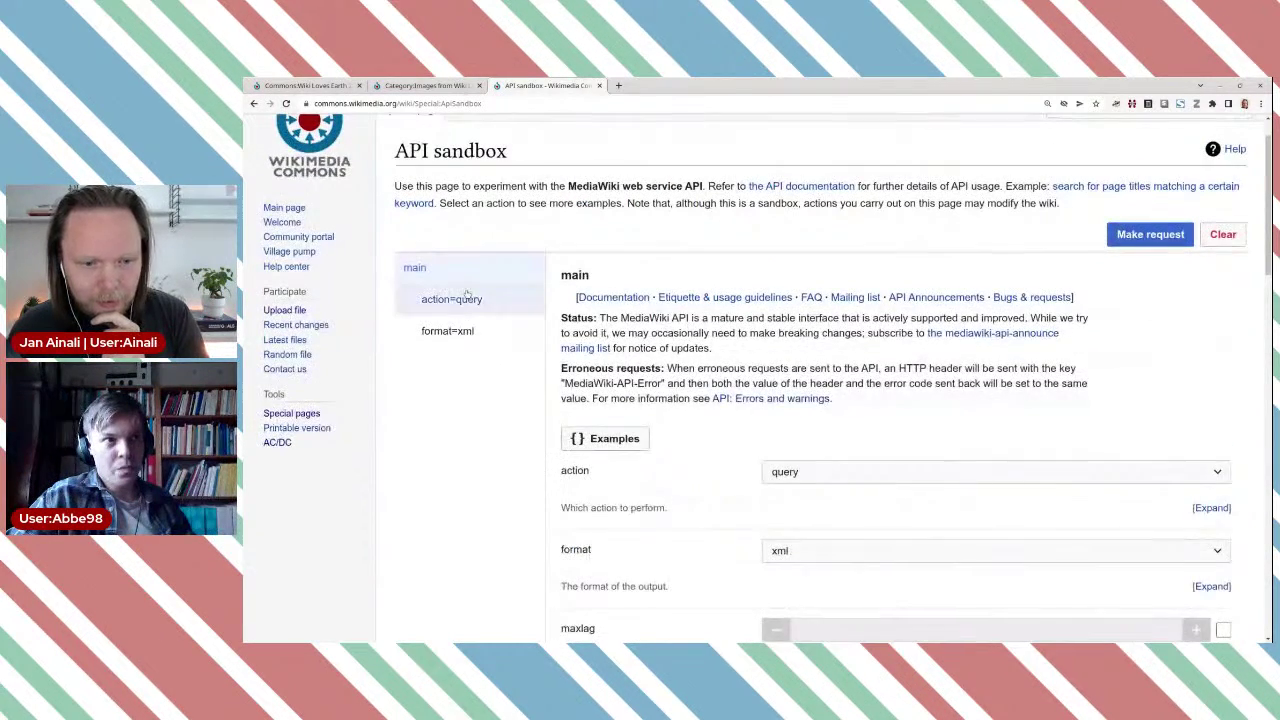
left_click(451, 299)
left_click(818, 397)
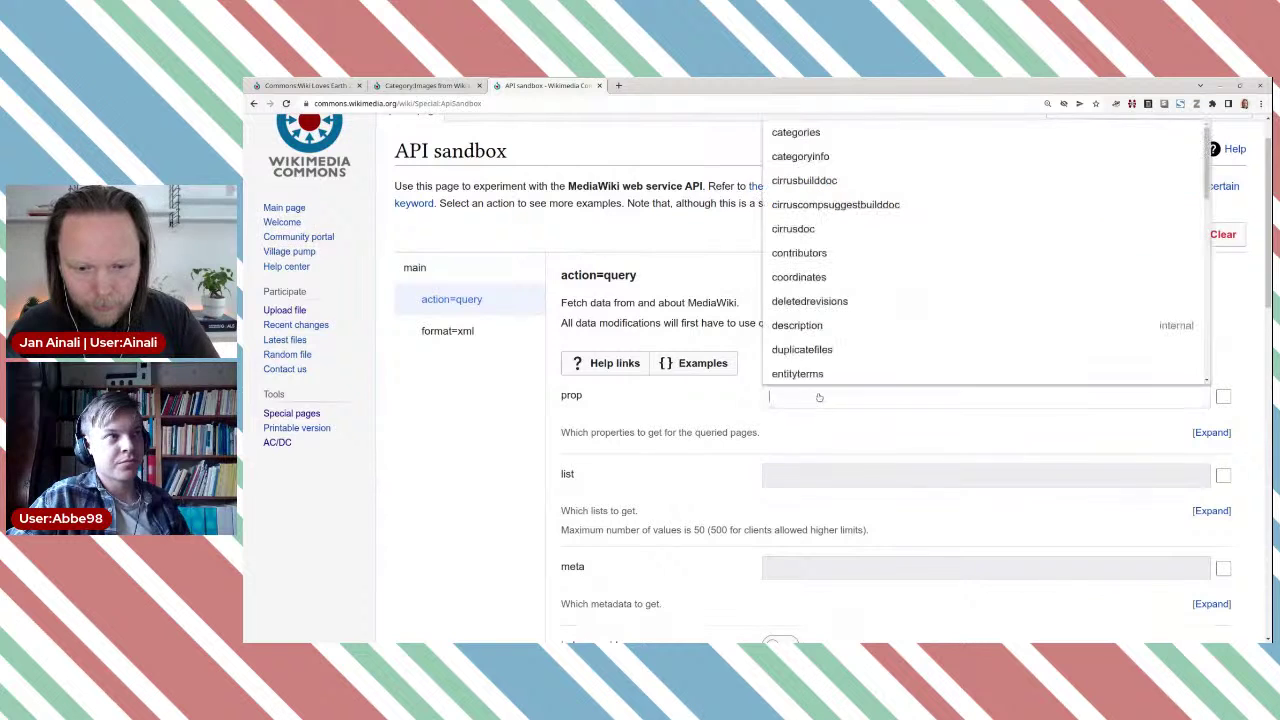
type("g")
left_click(818, 372)
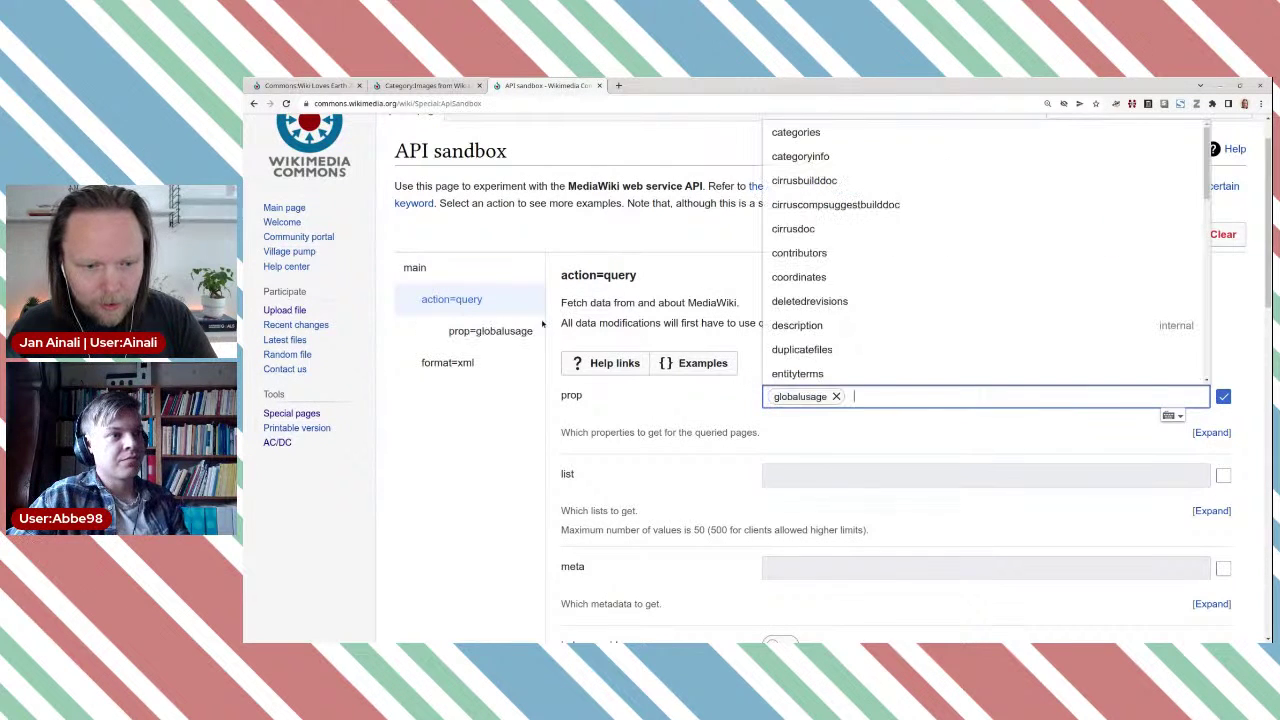
Step: Enable the generator parameter of action=query and set it to categorymembers
scroll(520, 440, "down", 3)
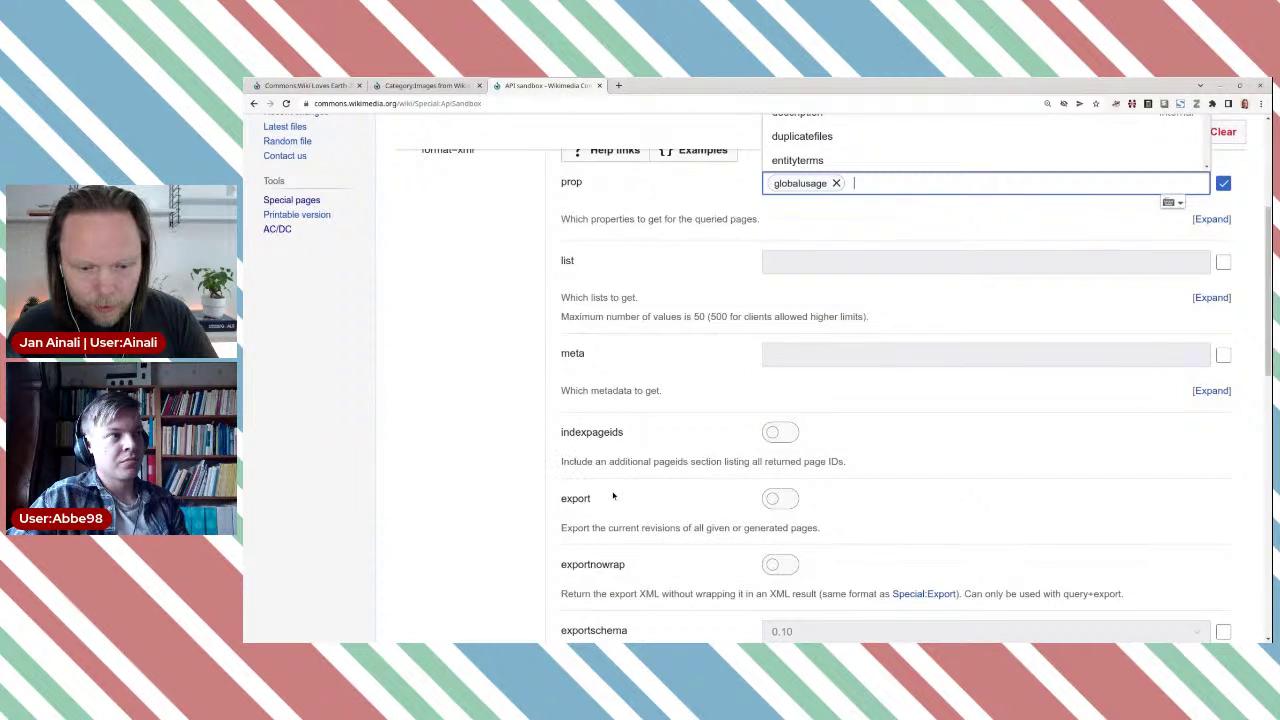
scroll(613, 496, "down", 6)
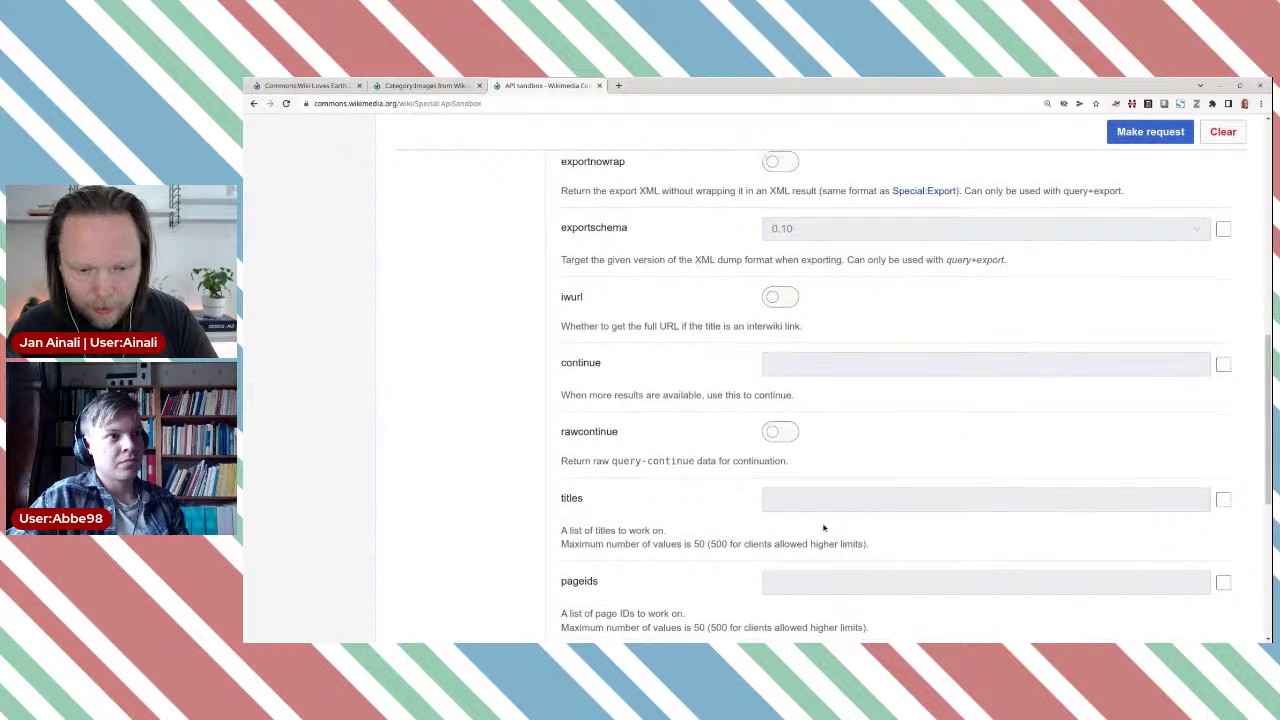
scroll(824, 527, "down", 5)
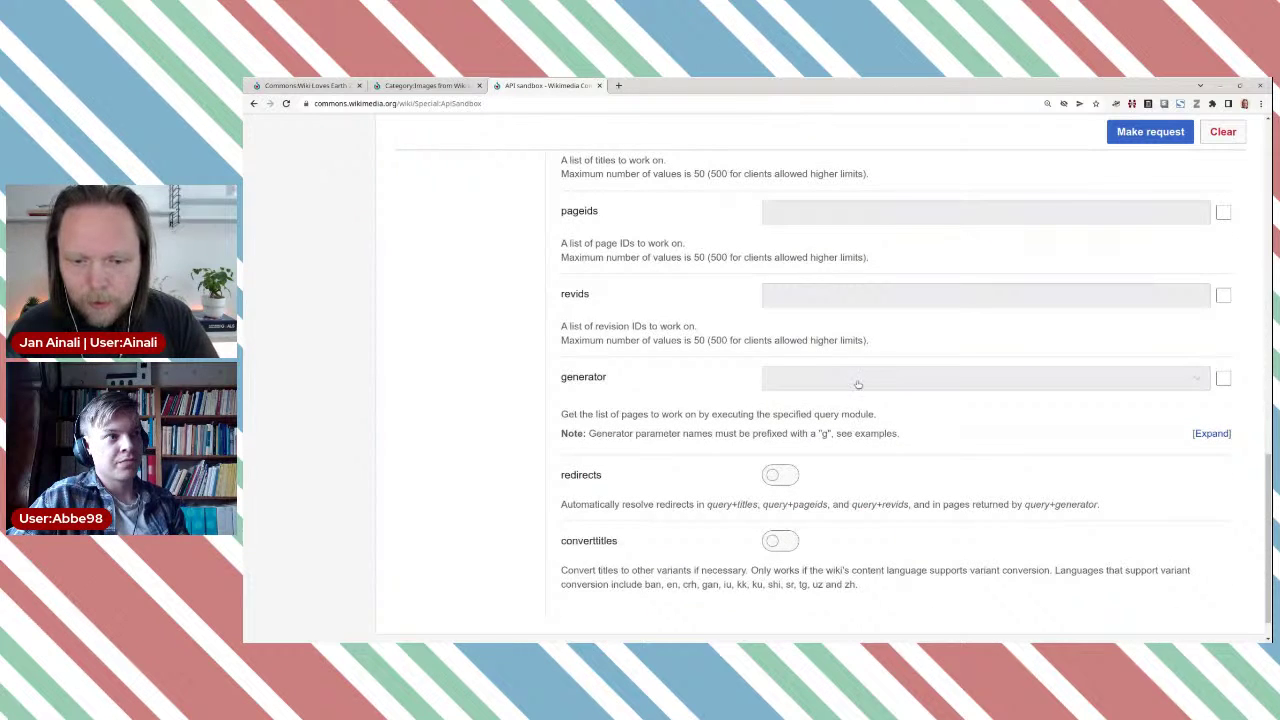
left_click(858, 385)
left_click(1198, 383)
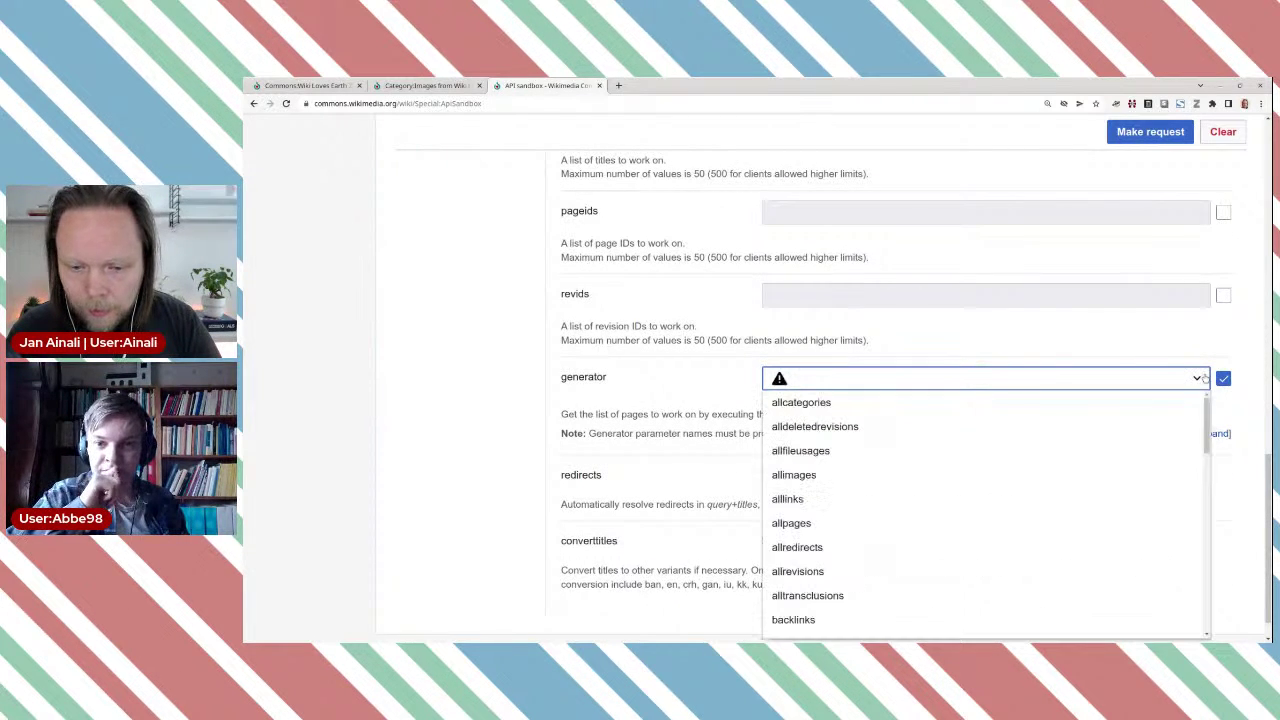
scroll(1043, 489, "down", 3)
scroll(1030, 475, "down", 1)
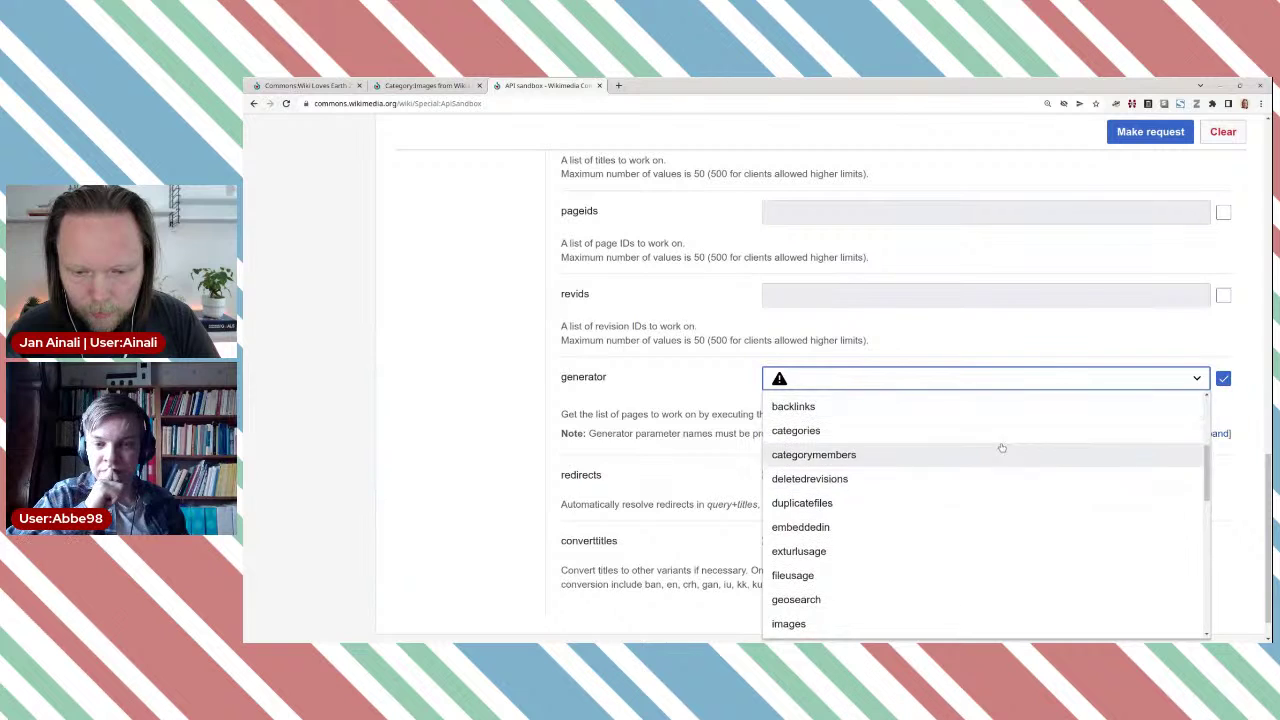
left_click(997, 451)
Step: Open the prop=globalusage parameters and limit gunamespace to (Gallery) only, removing the all-namespaces value
scroll(522, 388, "up", 15)
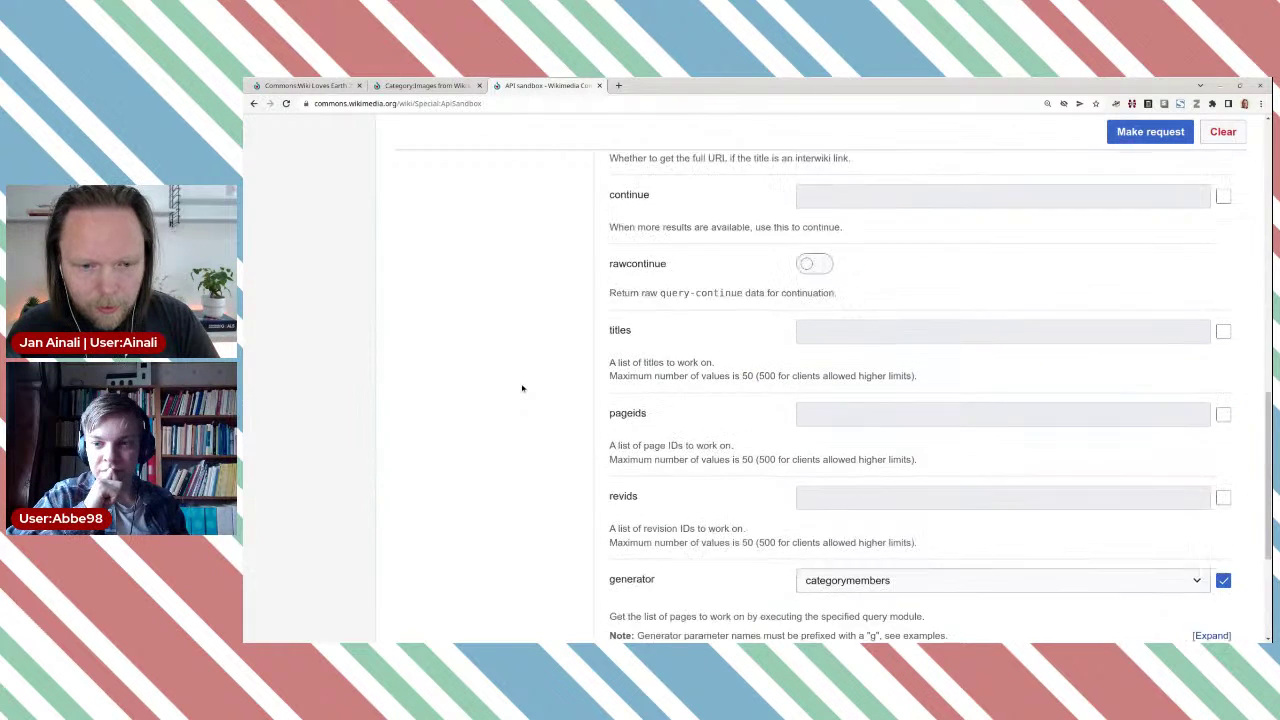
left_click(500, 281)
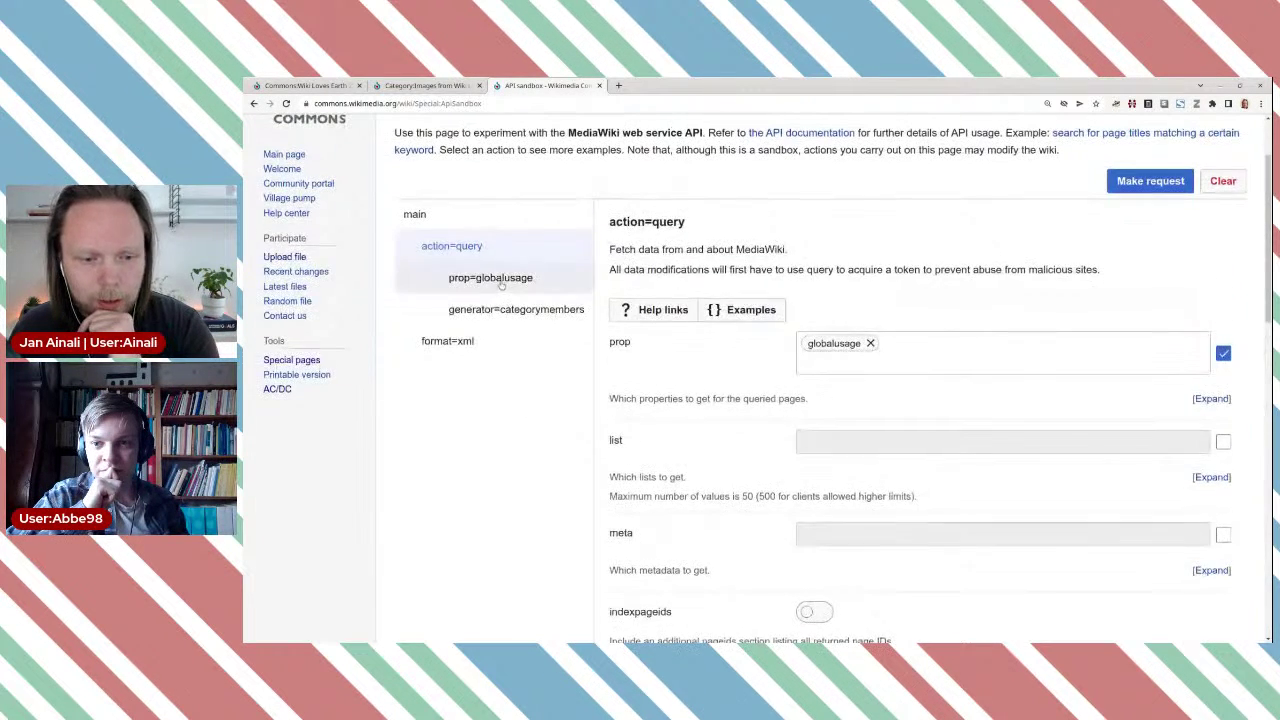
left_click(905, 475)
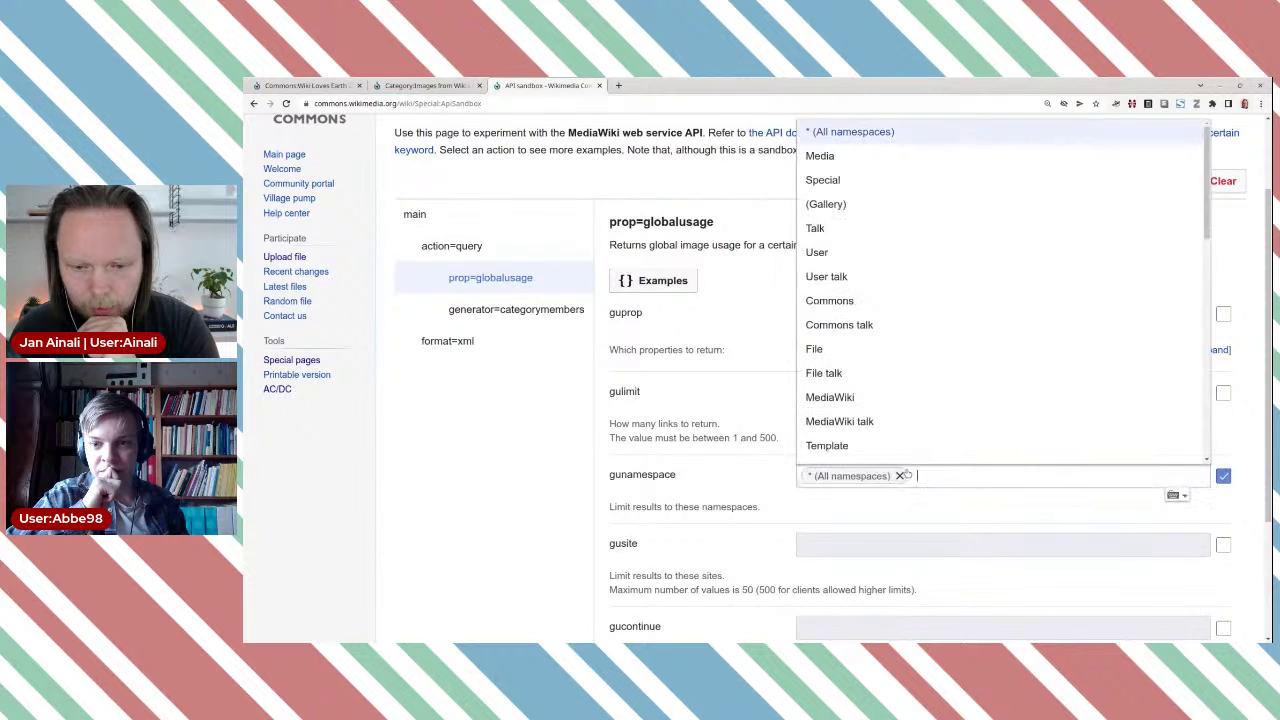
left_click(848, 206)
left_click(899, 476)
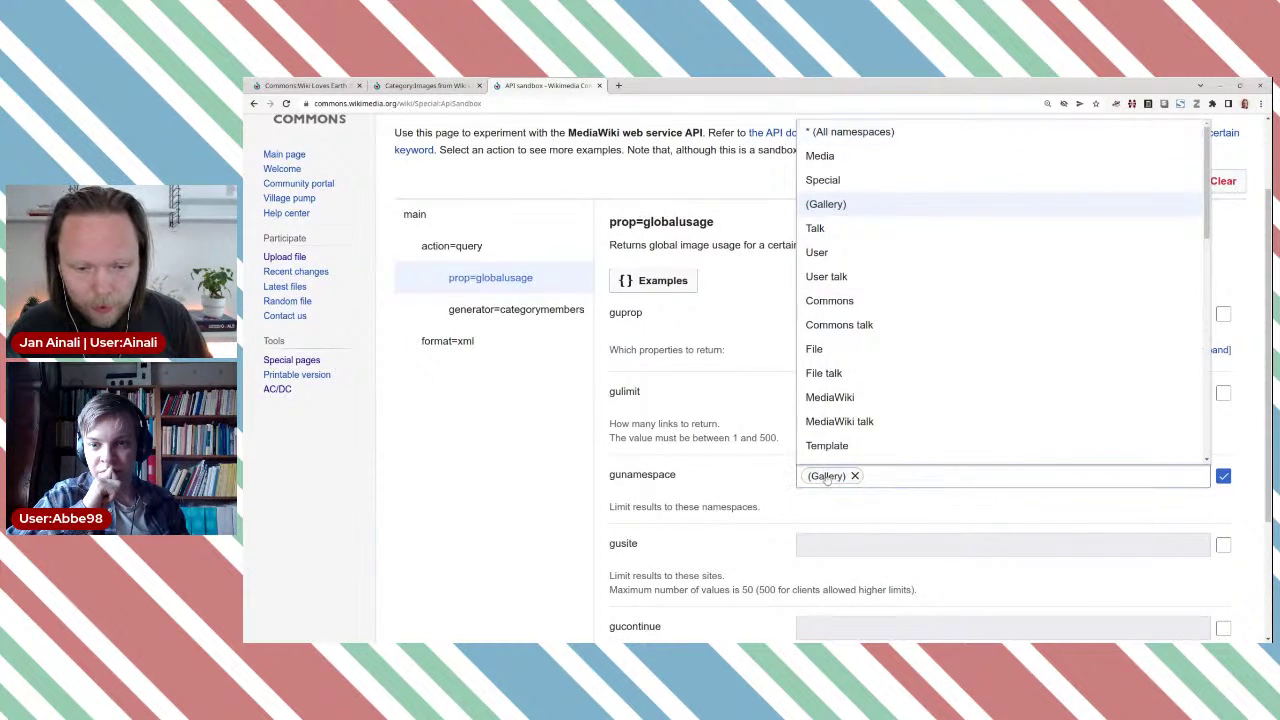
left_click(520, 446)
Step: Open the generator=categorymembers parameters and set gcmtitle to "Category:Images from Wiki Loves Earth 2022 in Sweden - landscape"
scroll(521, 448, "down", 2)
scroll(530, 445, "down", 1)
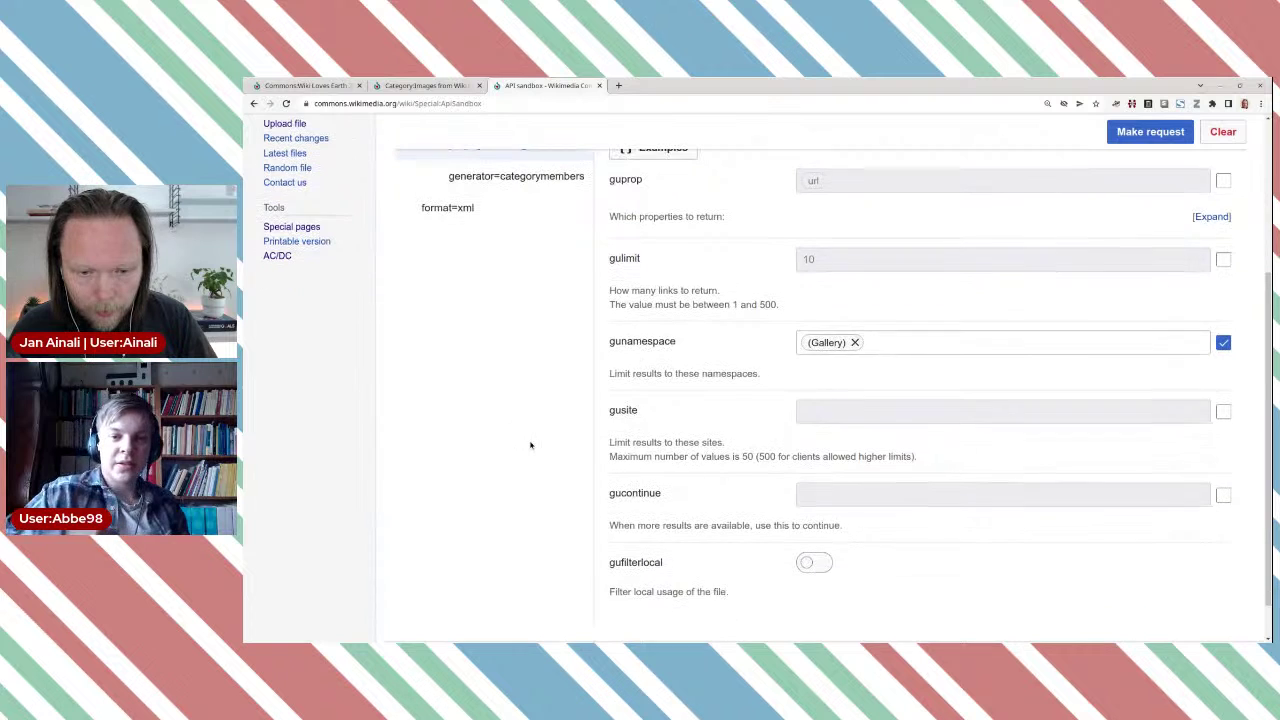
scroll(558, 404, "down", 1)
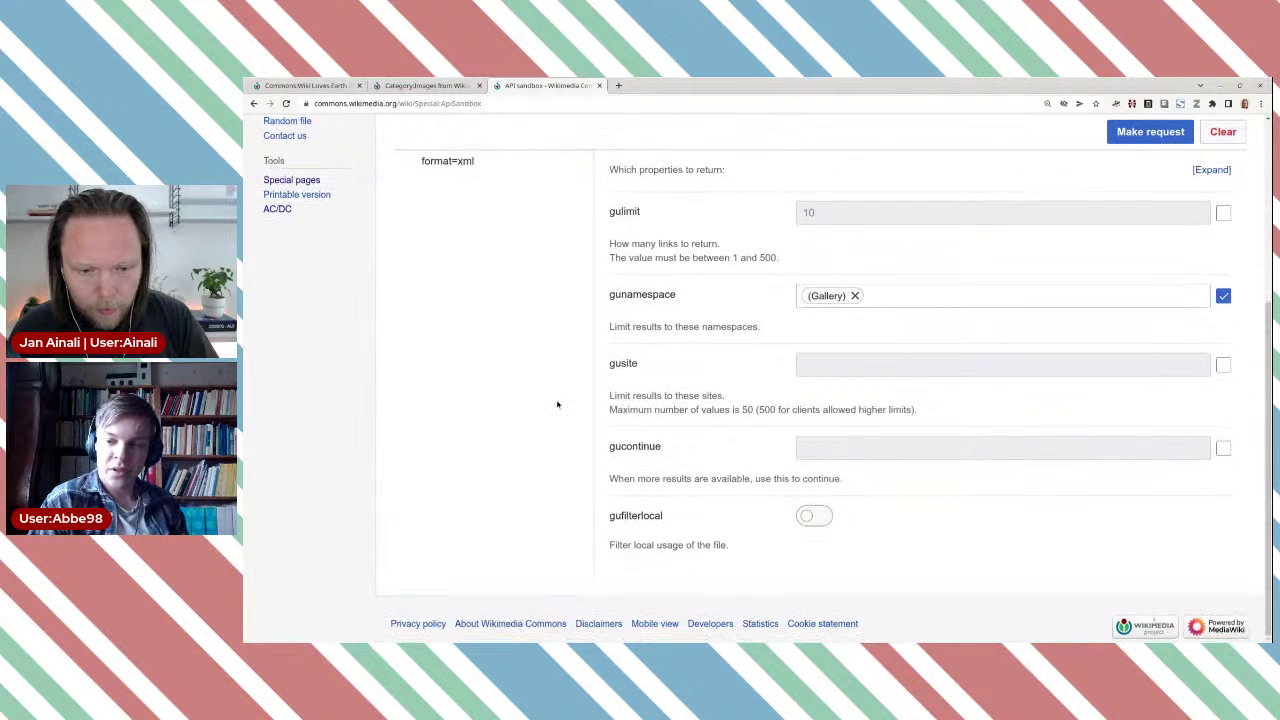
scroll(558, 404, "up", 3)
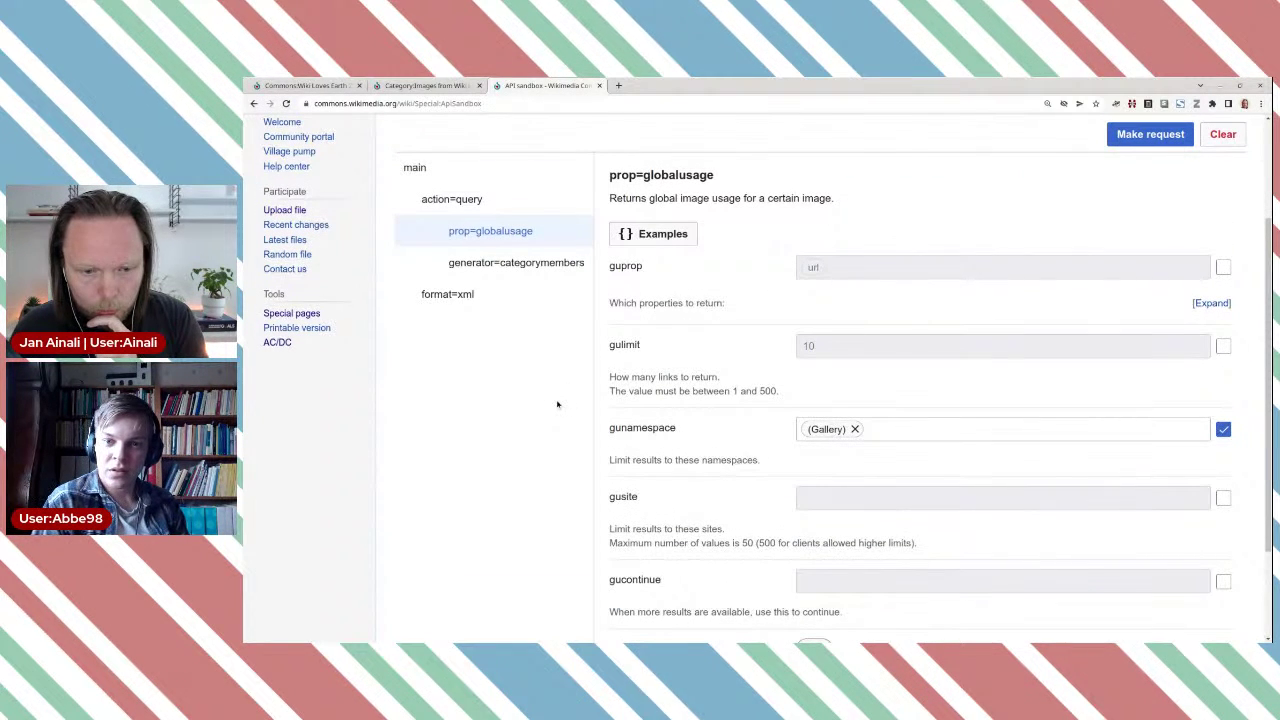
left_click(525, 273)
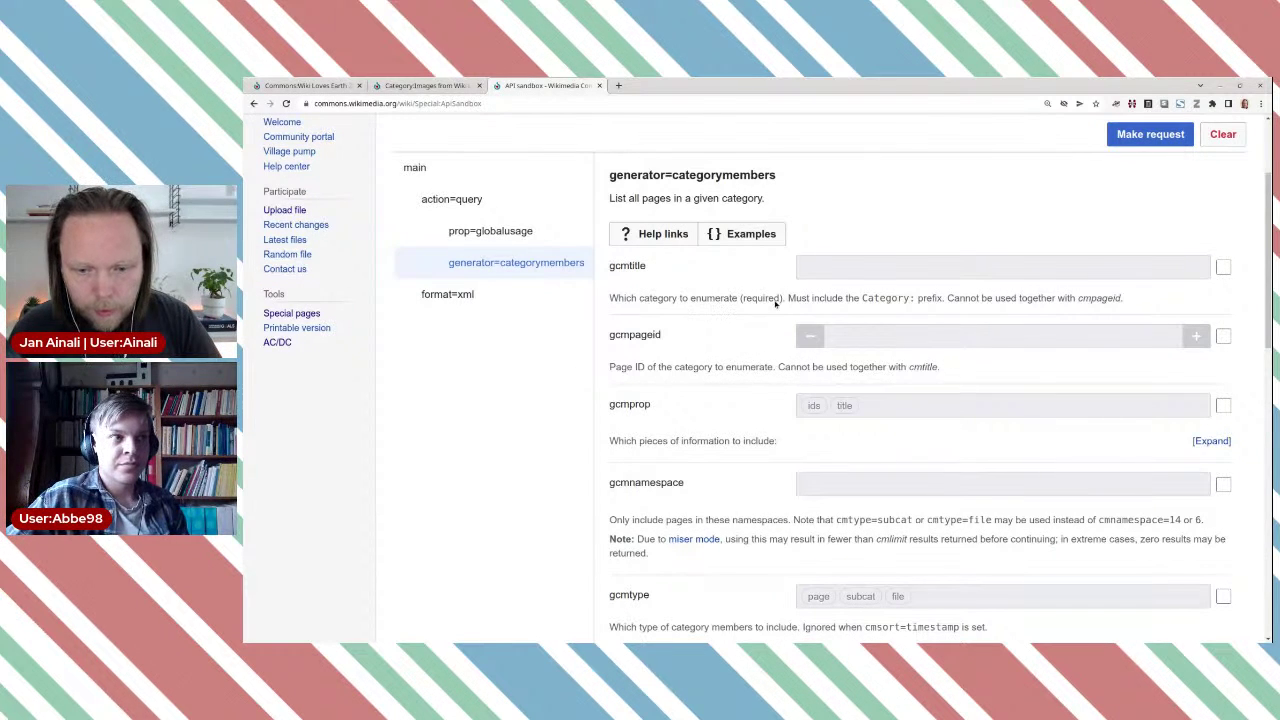
left_click_drag(863, 300, 914, 302)
left_click(915, 268)
type("Category:Images from Wiki Loves Earth 2022 in Sweden - landscape")
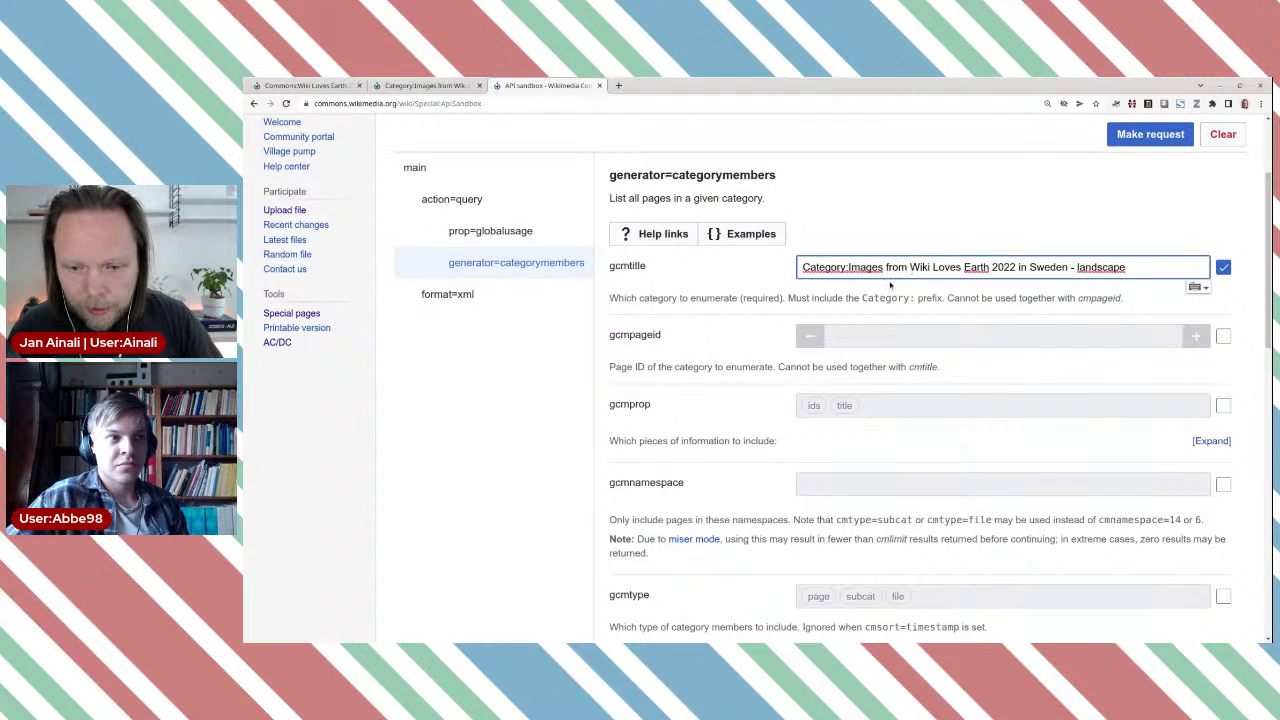
Step: Enable gcmlimit for the category members generator and set it to 500
scroll(530, 368, "down", 2)
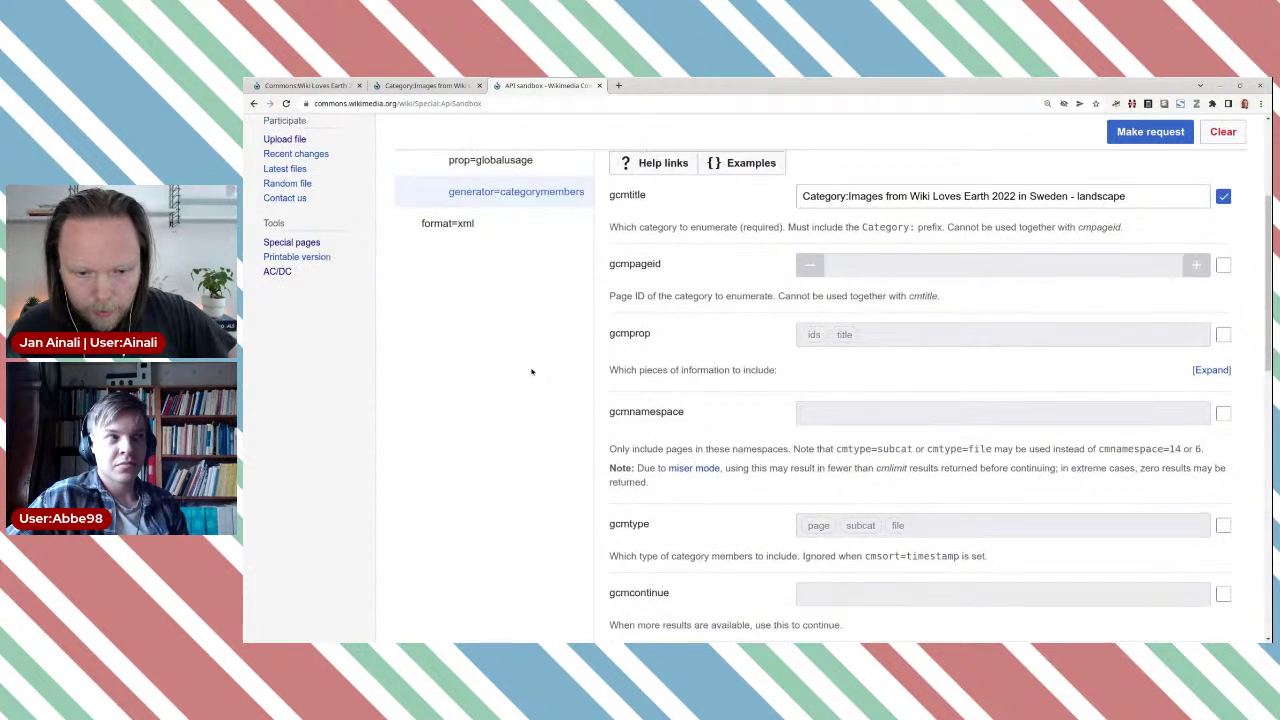
scroll(531, 370, "down", 2)
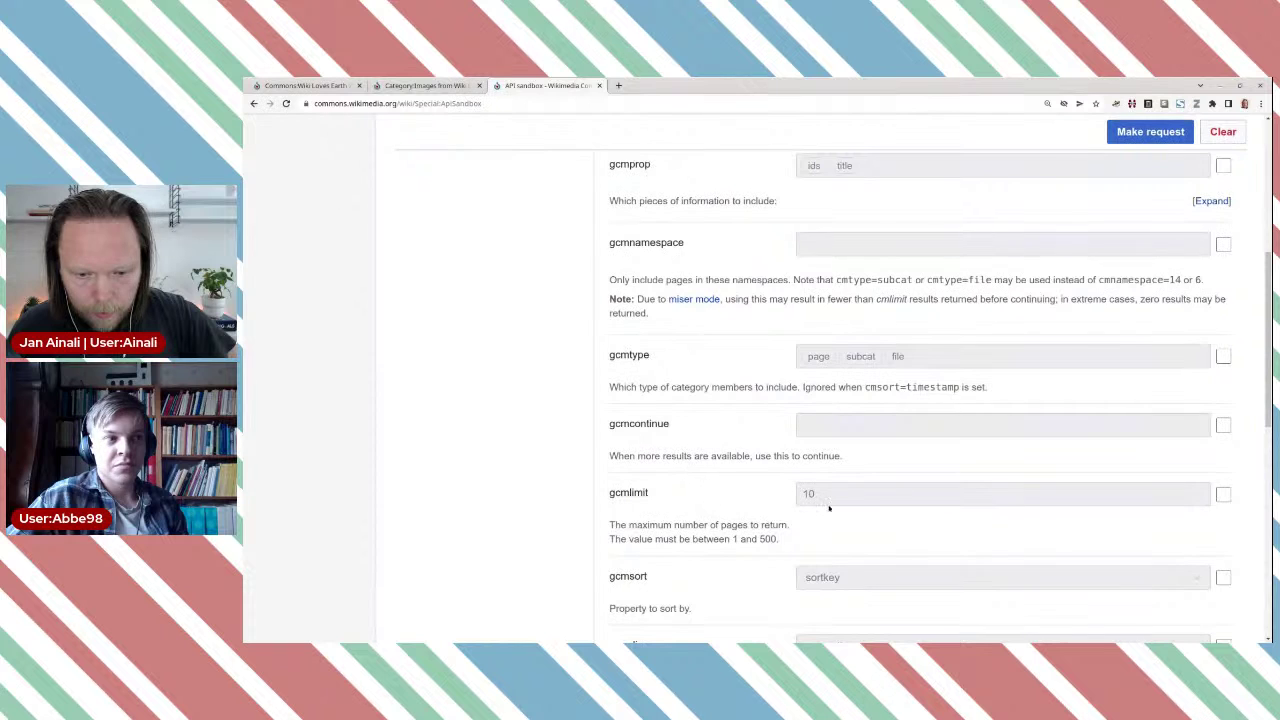
left_click(872, 494)
double_click(808, 493)
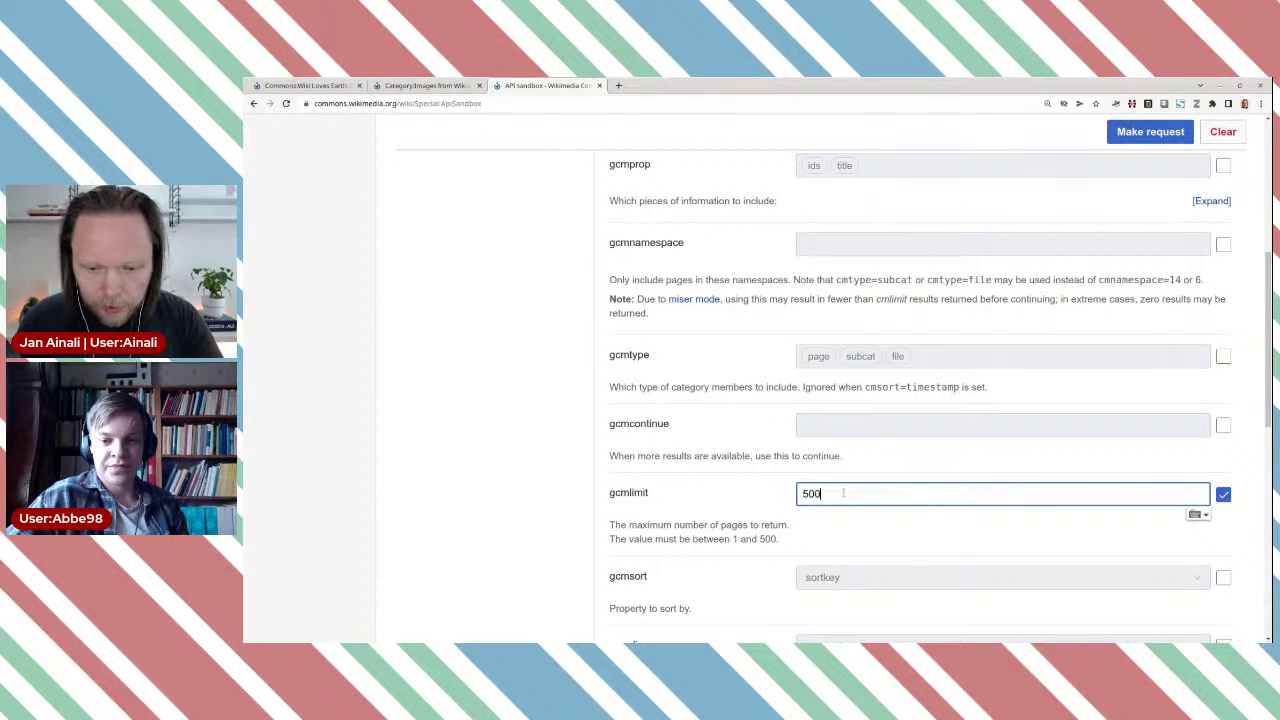
type("500")
left_click(720, 480)
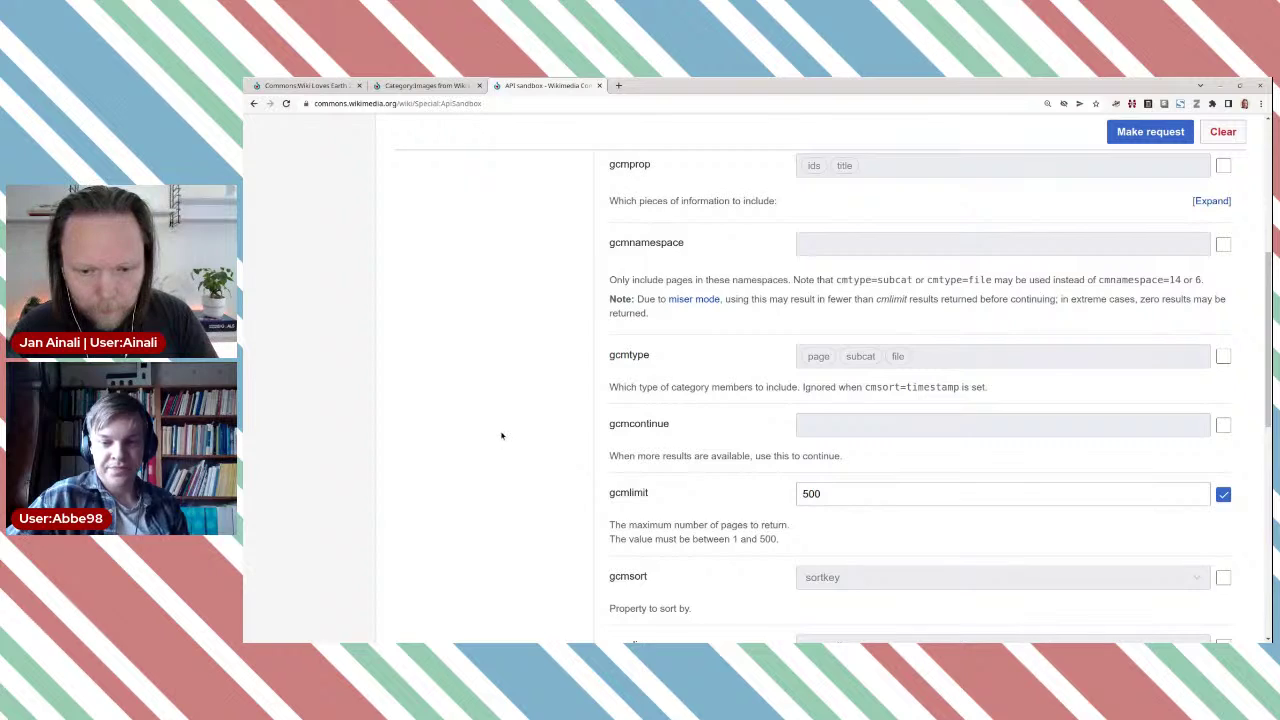
Step: Submit the assembled globalusage query to the API
scroll(502, 435, "up", 3)
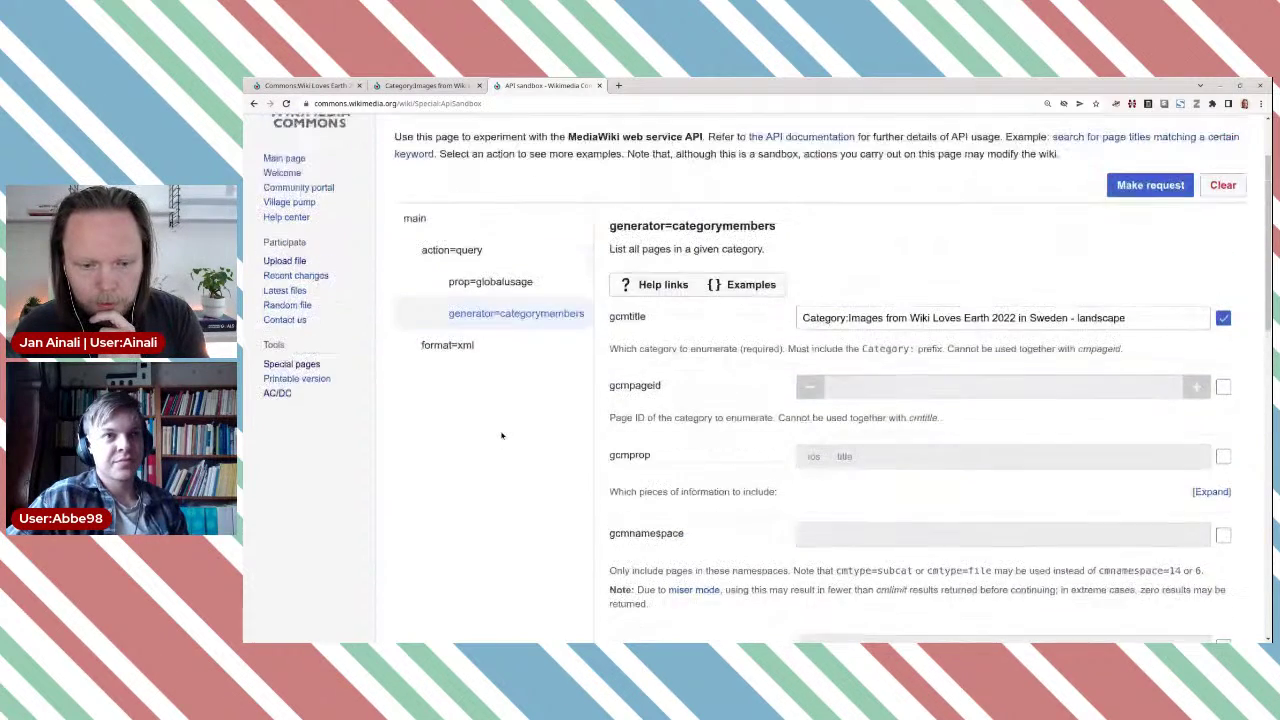
scroll(690, 410, "up", 1)
left_click(1140, 214)
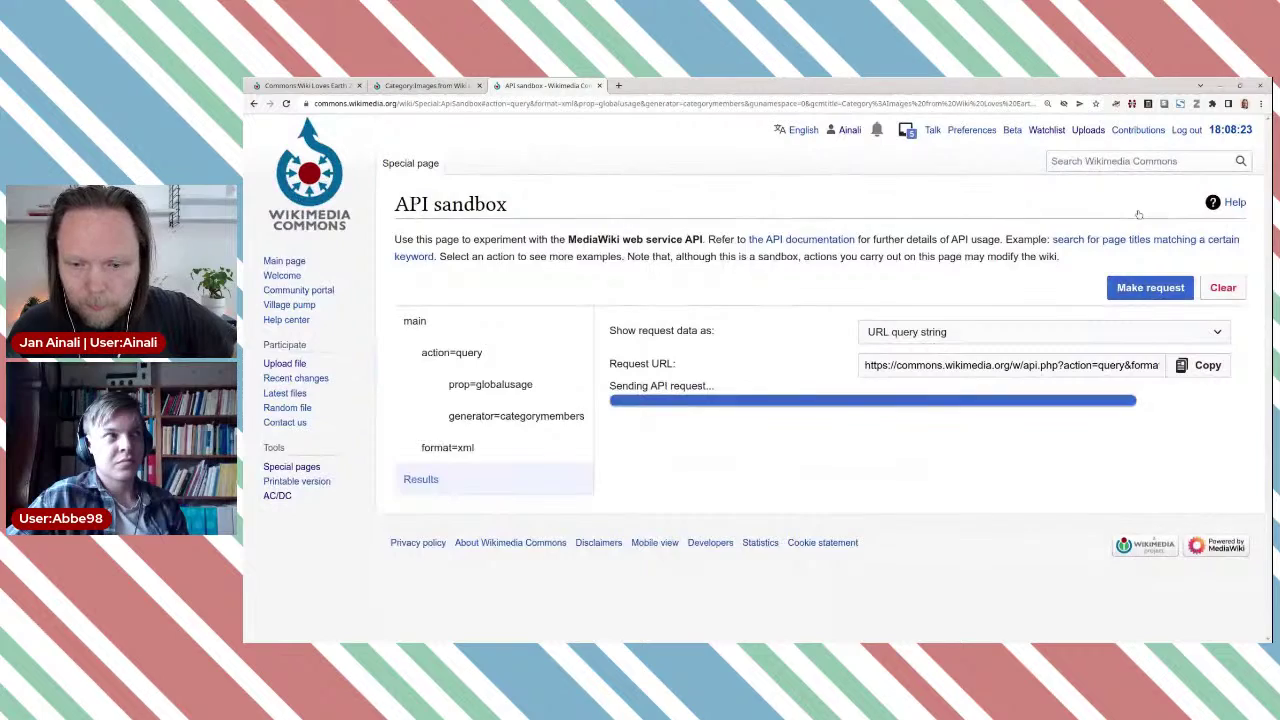
Step: Examine the first page entry in the XML results, including its file name and its Swedish Wikipedia usage element
scroll(1138, 214, "down", 1)
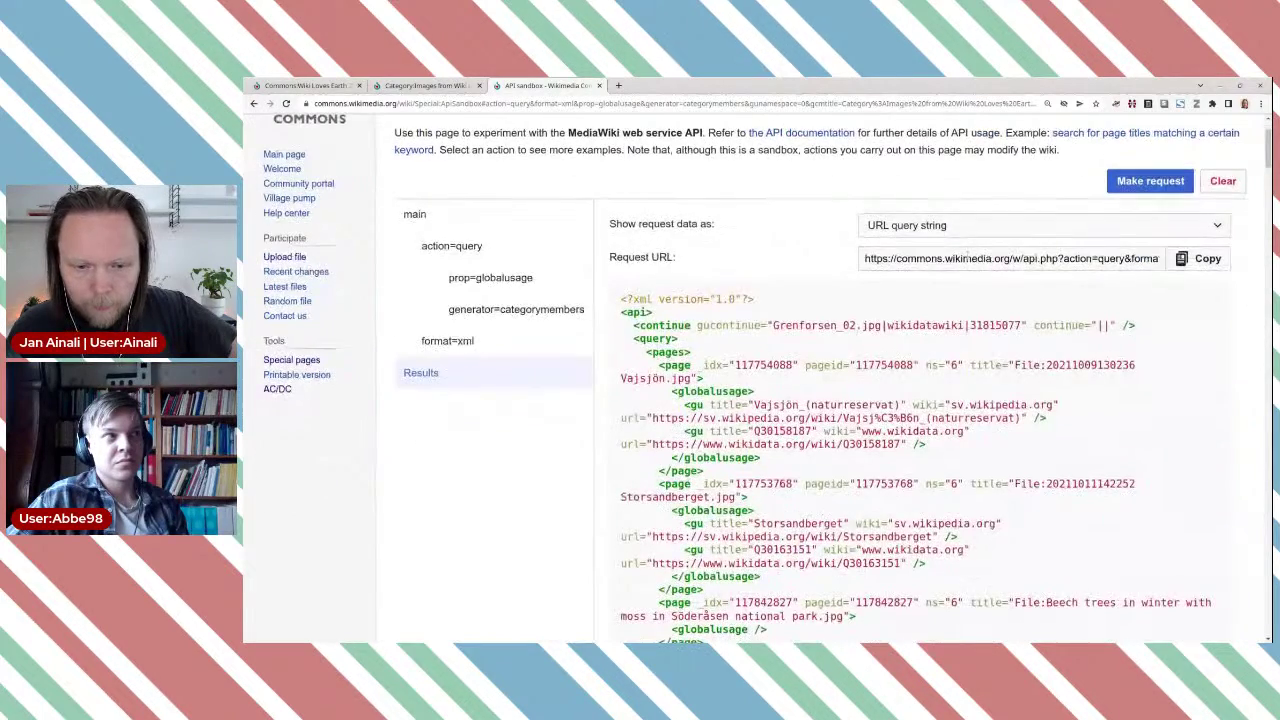
scroll(855, 285, "down", 1)
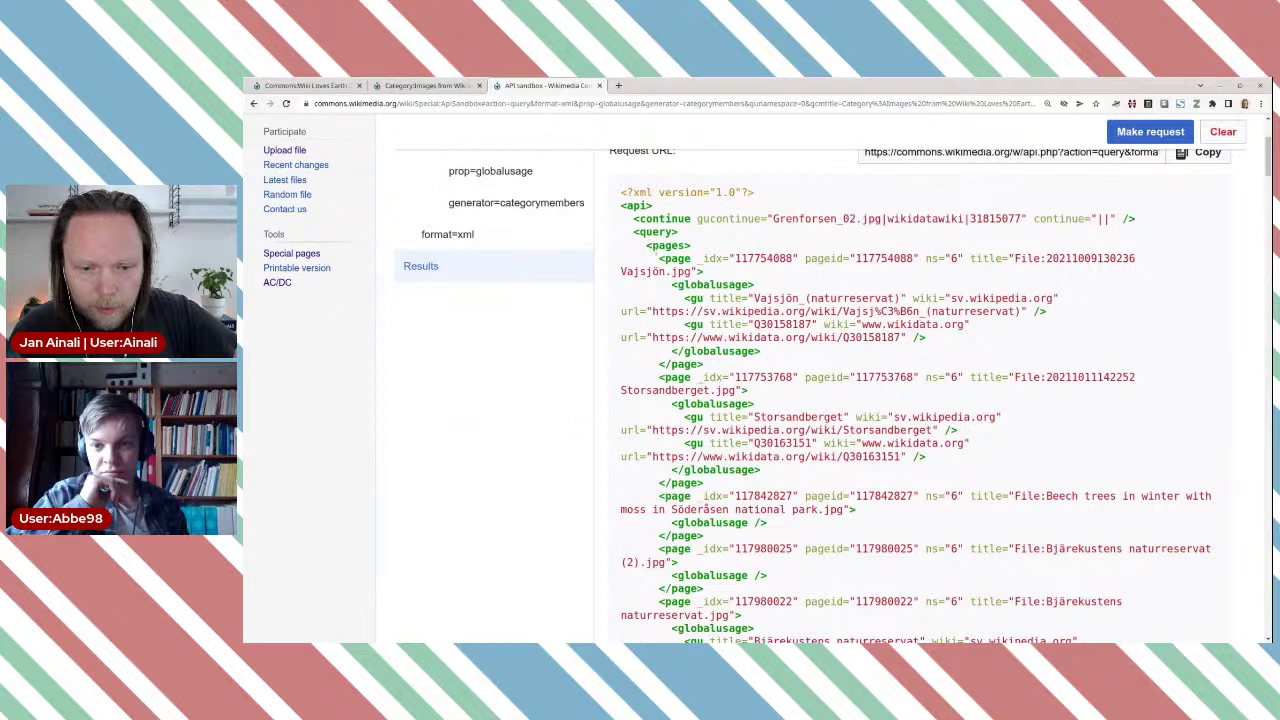
left_click_drag(657, 253, 714, 366)
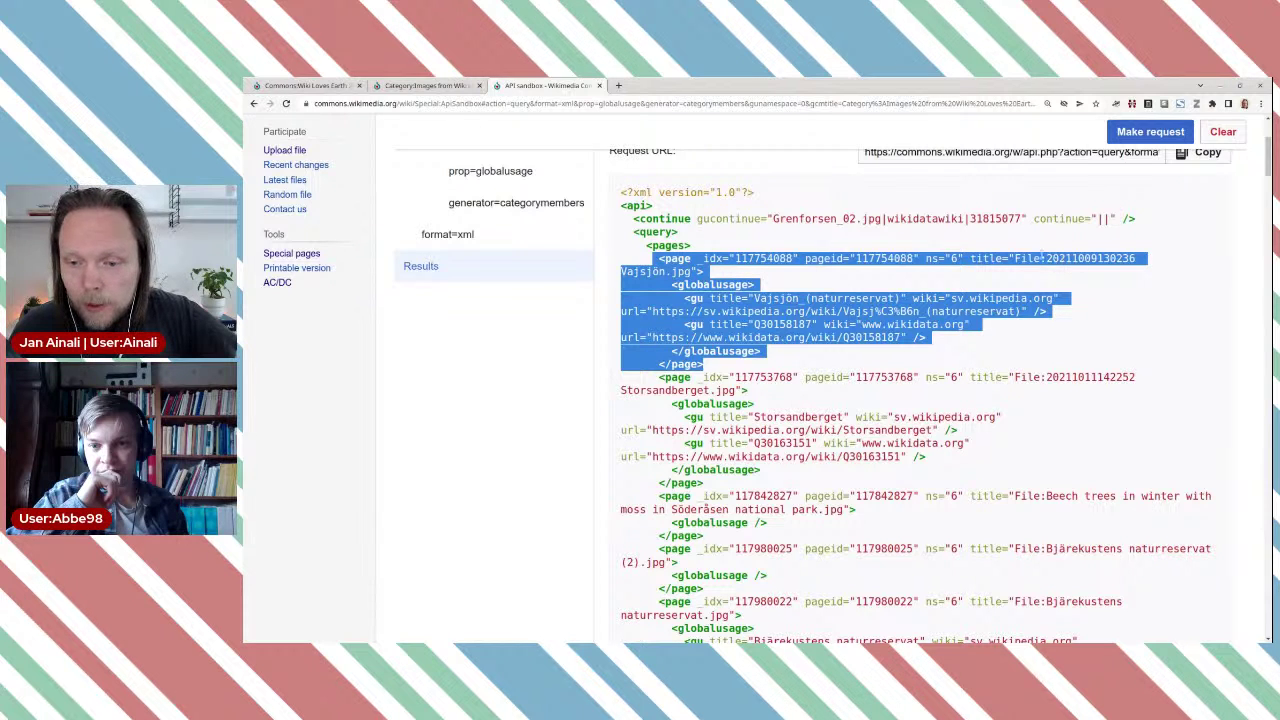
left_click(810, 298)
triple_click(1090, 258)
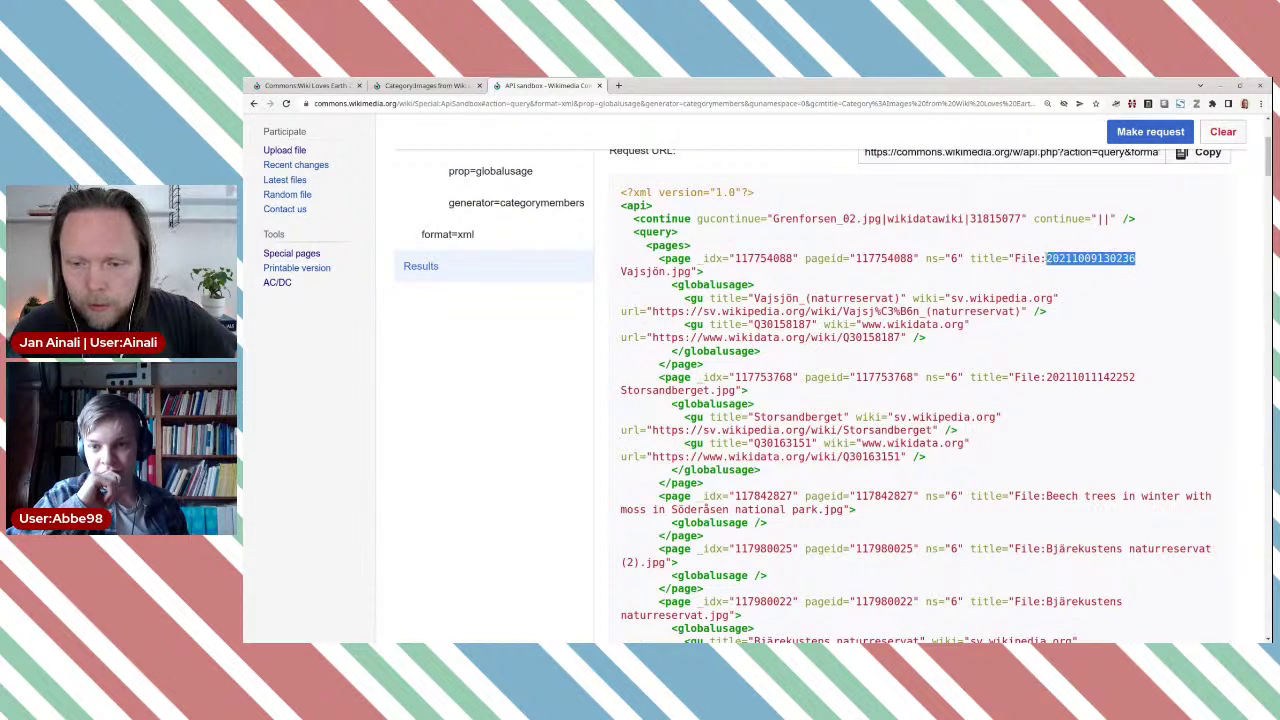
left_click(802, 289)
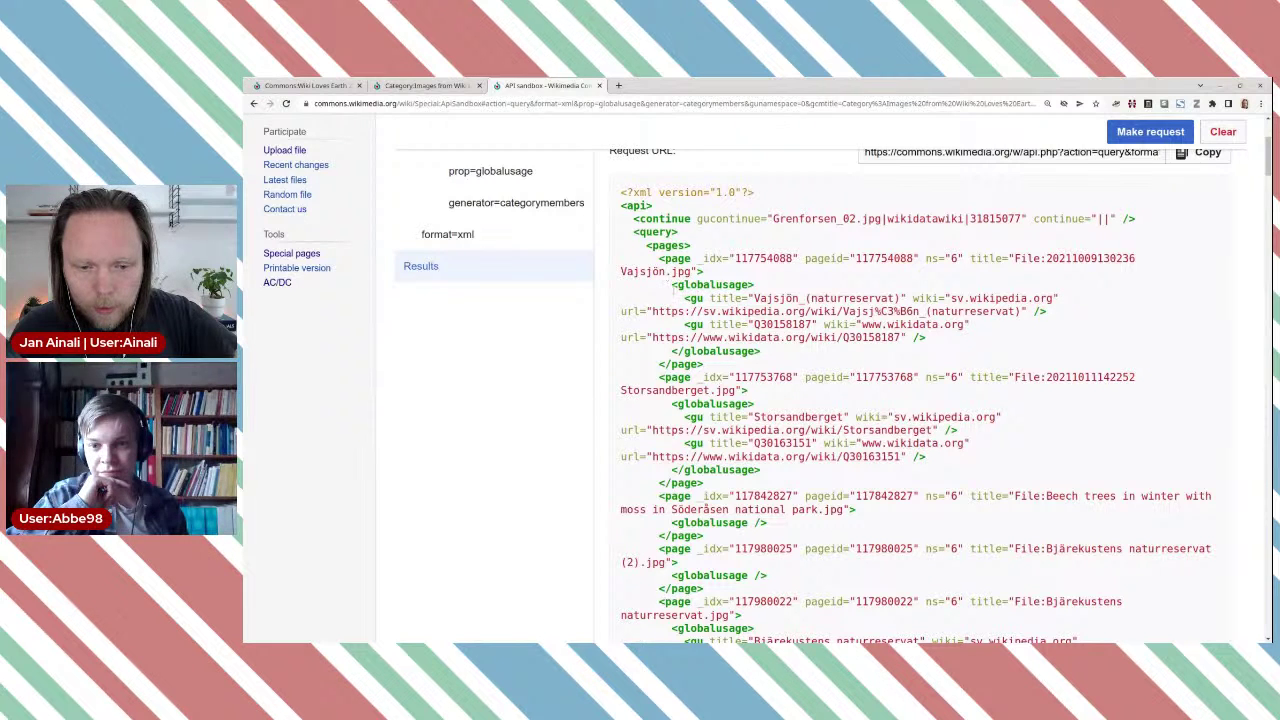
left_click_drag(684, 298, 1043, 312)
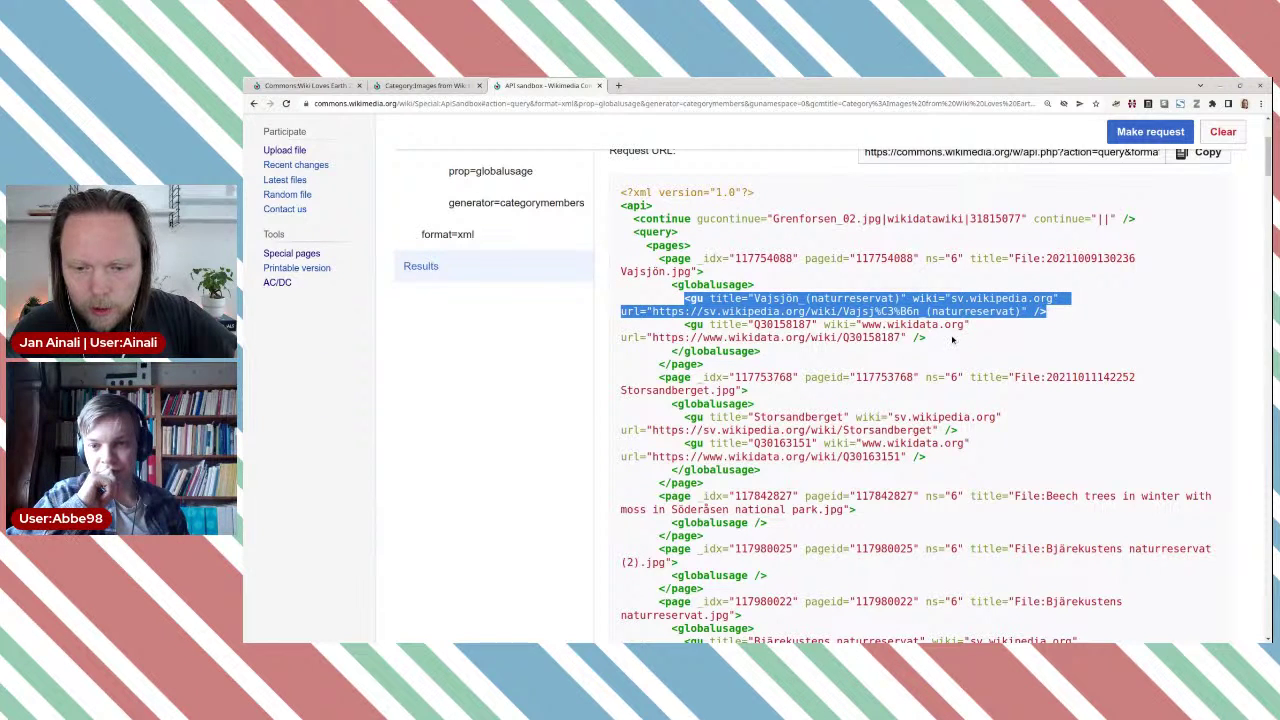
Step: Examine the first page's Wikidata and Swedish Wikipedia usage elements, including the Swedish article's title and URL attributes
left_click_drag(926, 337, 680, 324)
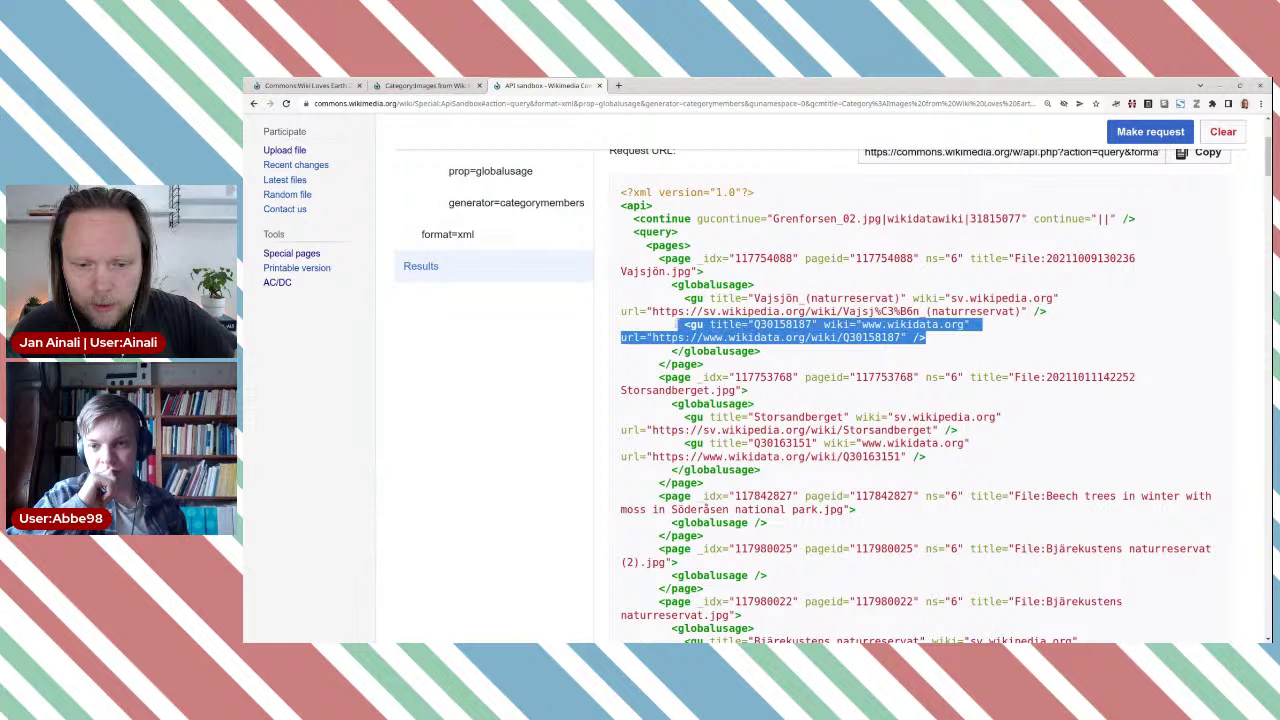
triple_click(788, 298)
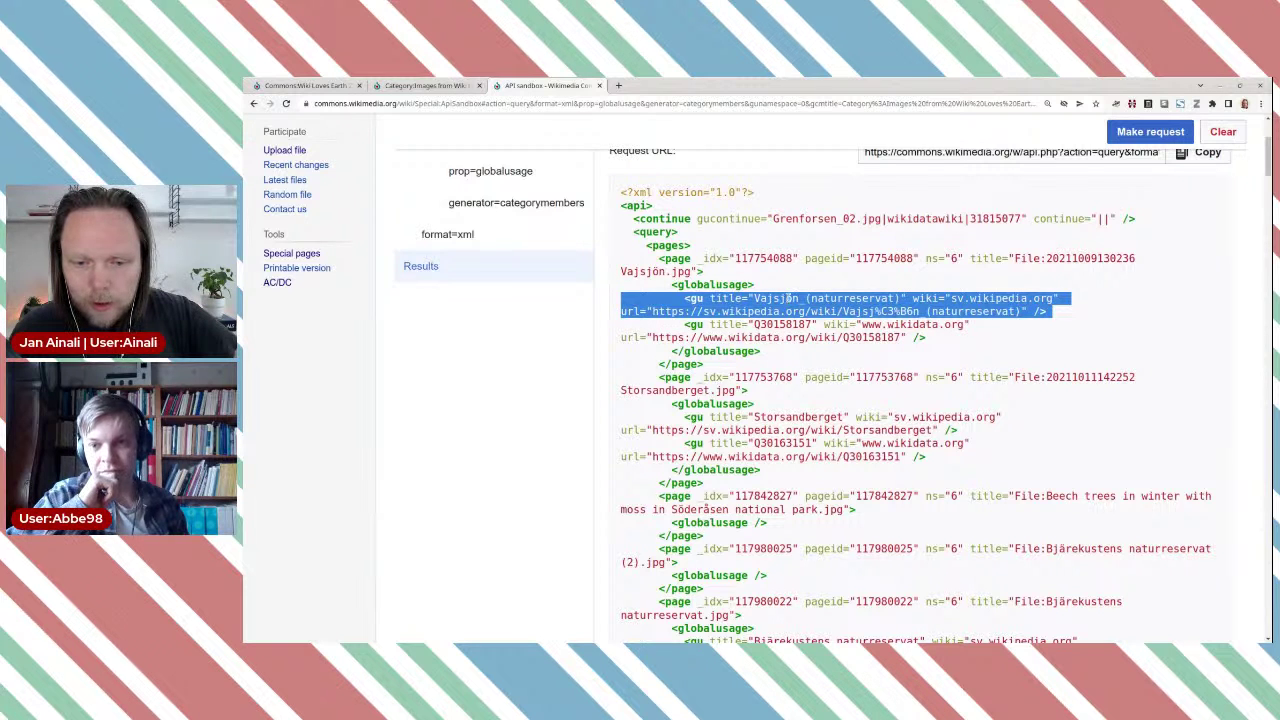
left_click(757, 298)
left_click_drag(757, 298, 888, 298)
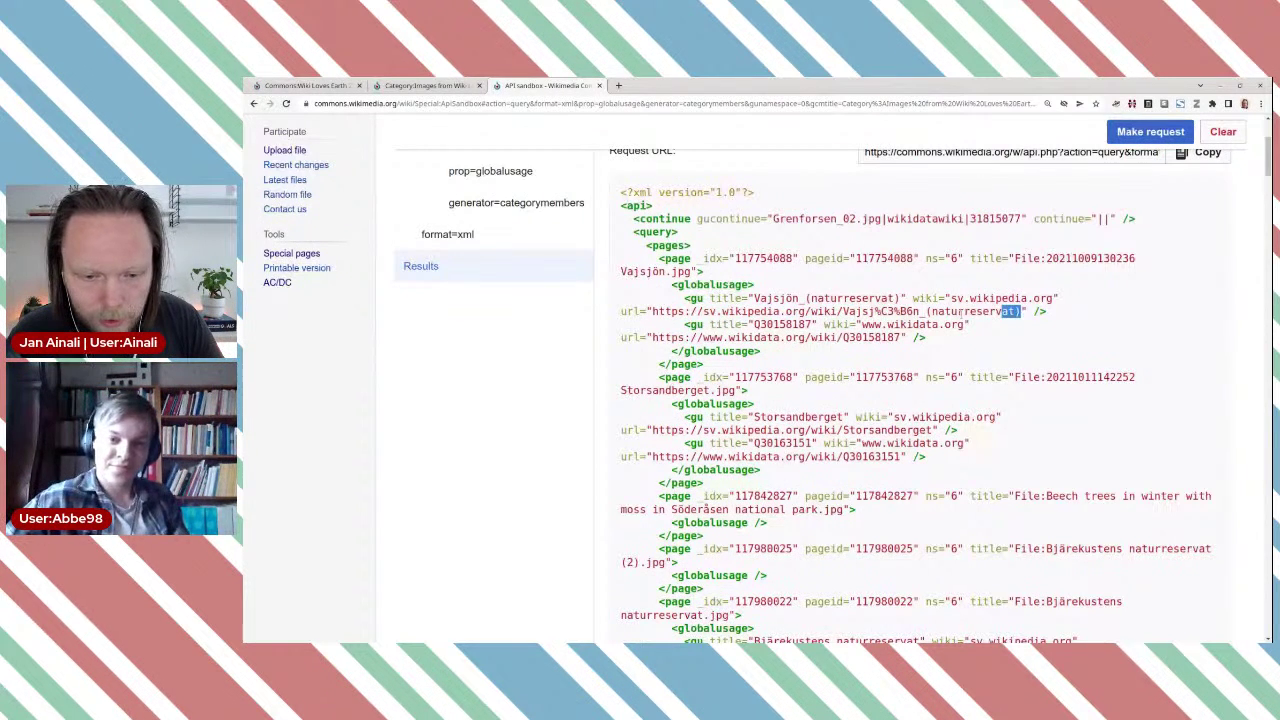
left_click_drag(961, 313, 653, 311)
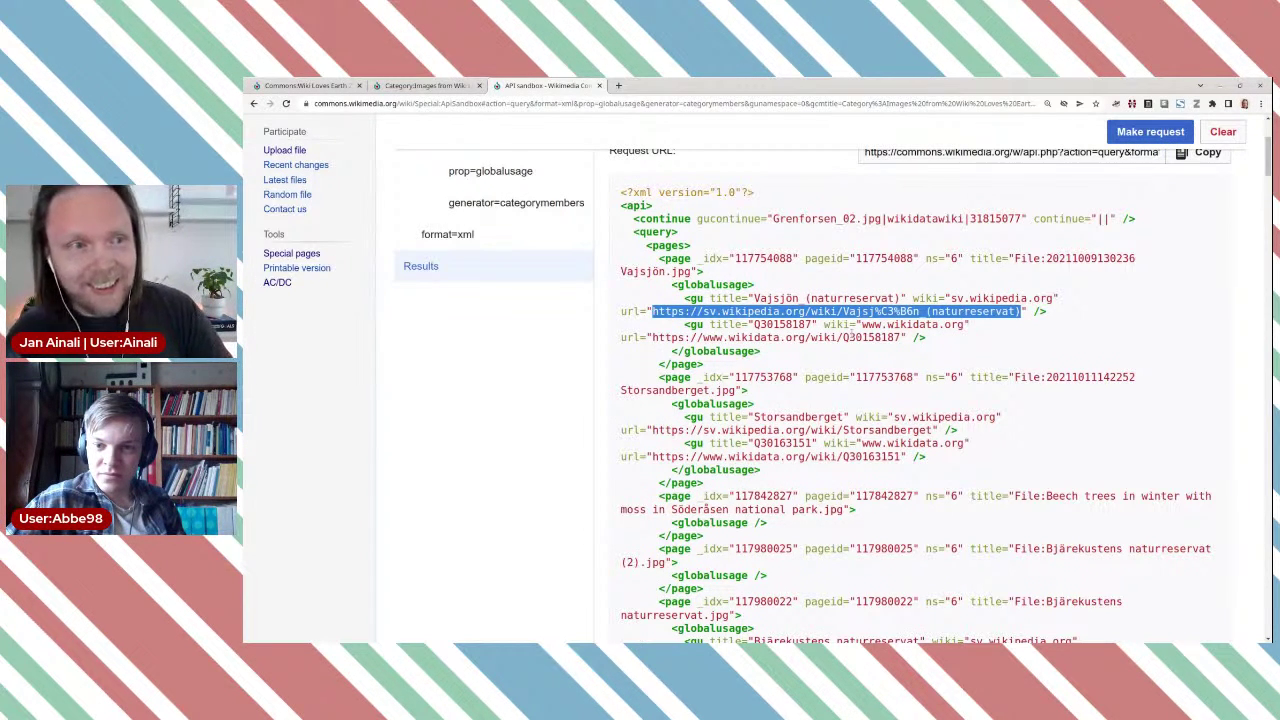
left_click(842, 283)
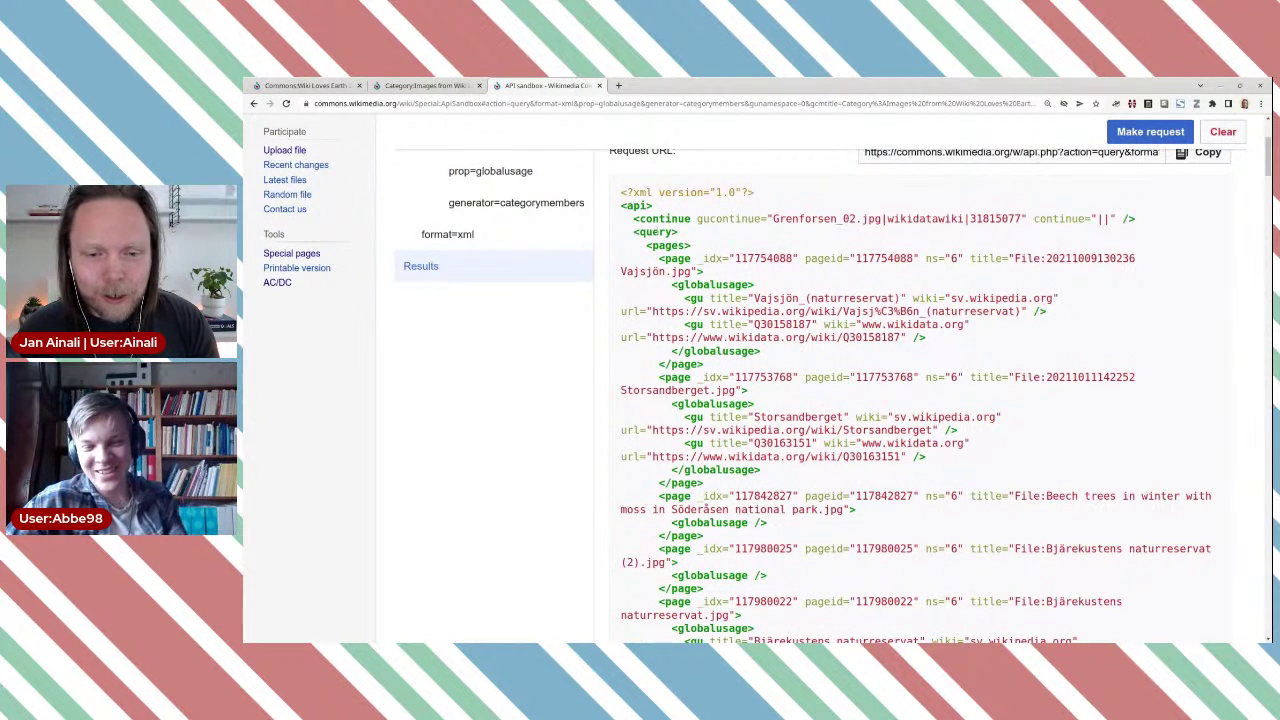
Step: Open the Wikimedia Commons Query Service at commons-query.wikimedia.org in a new browser tab
left_click(620, 87)
type("co")
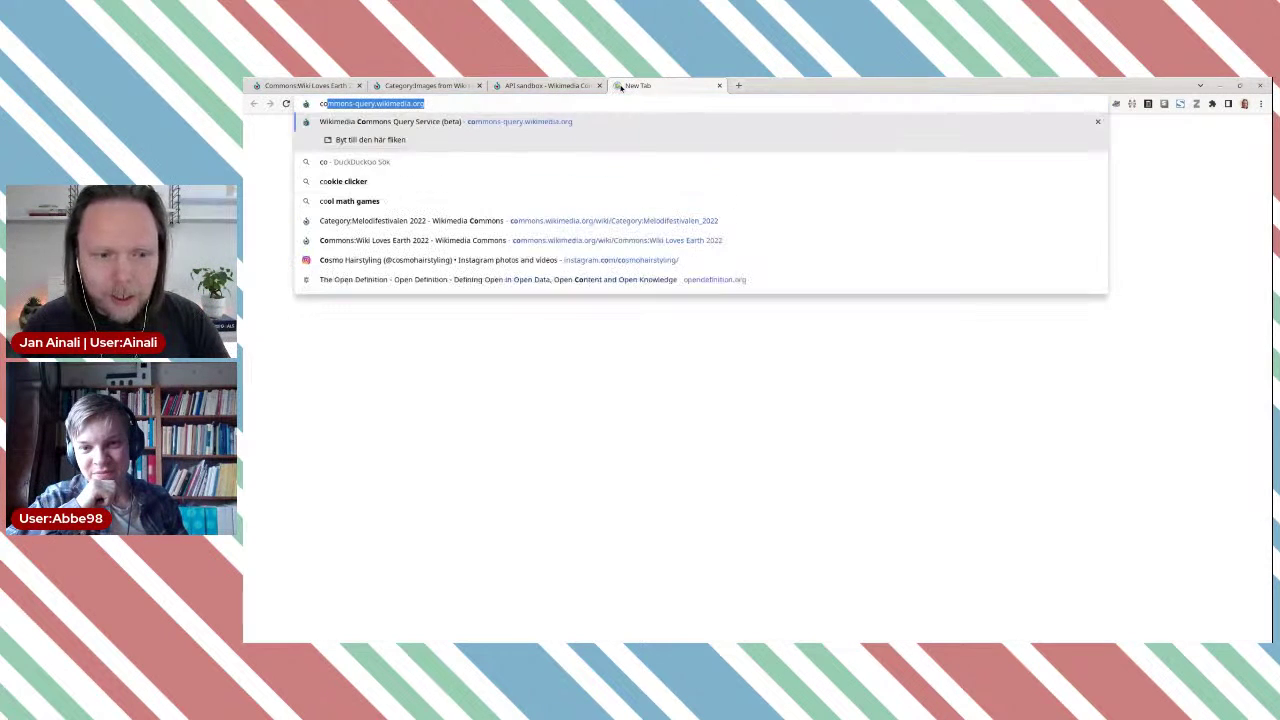
key("Return")
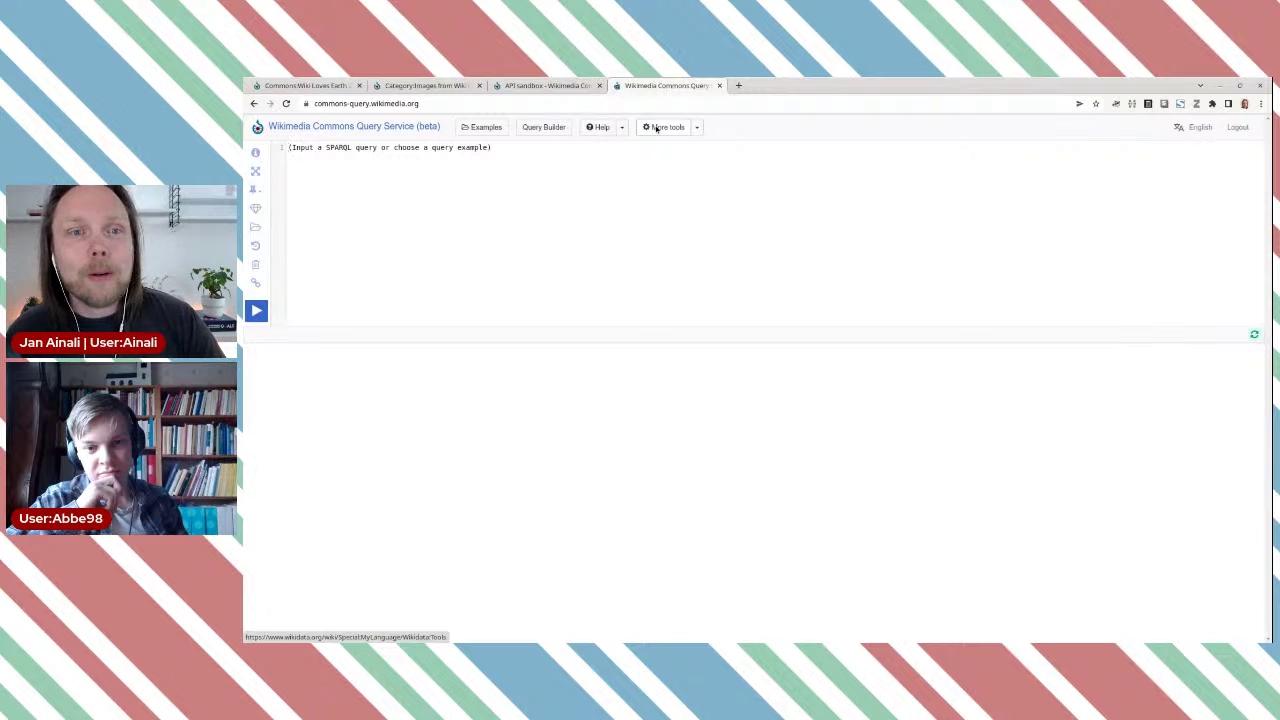
Step: Filter the example queries by "mwapi" and load "Cameras used by naturalist using iNaturalist to identify species"
left_click(488, 131)
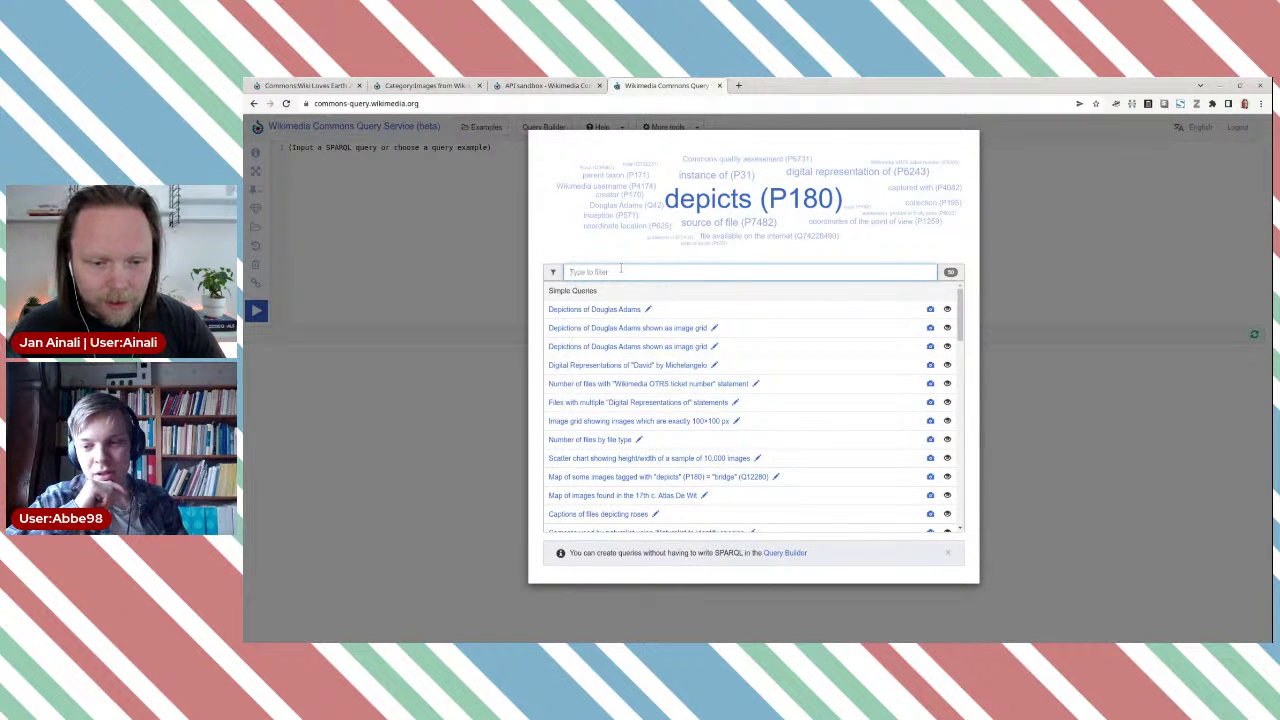
type("mwapi")
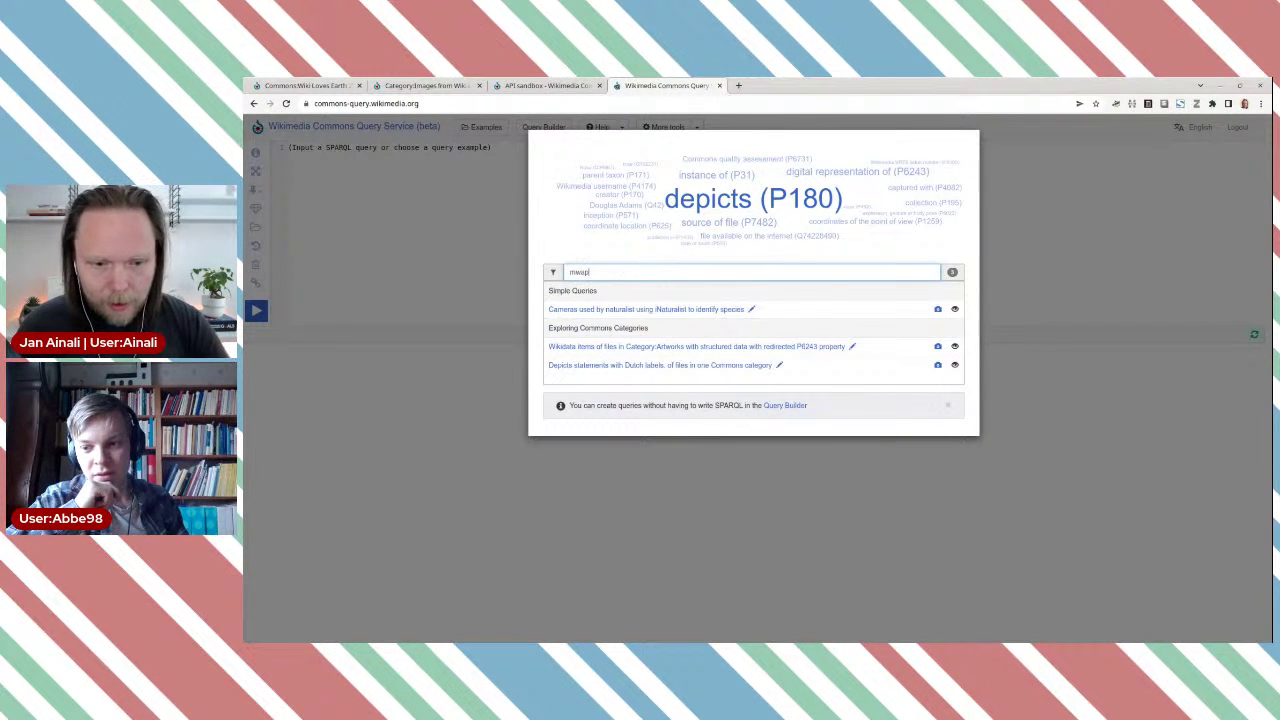
left_click(658, 310)
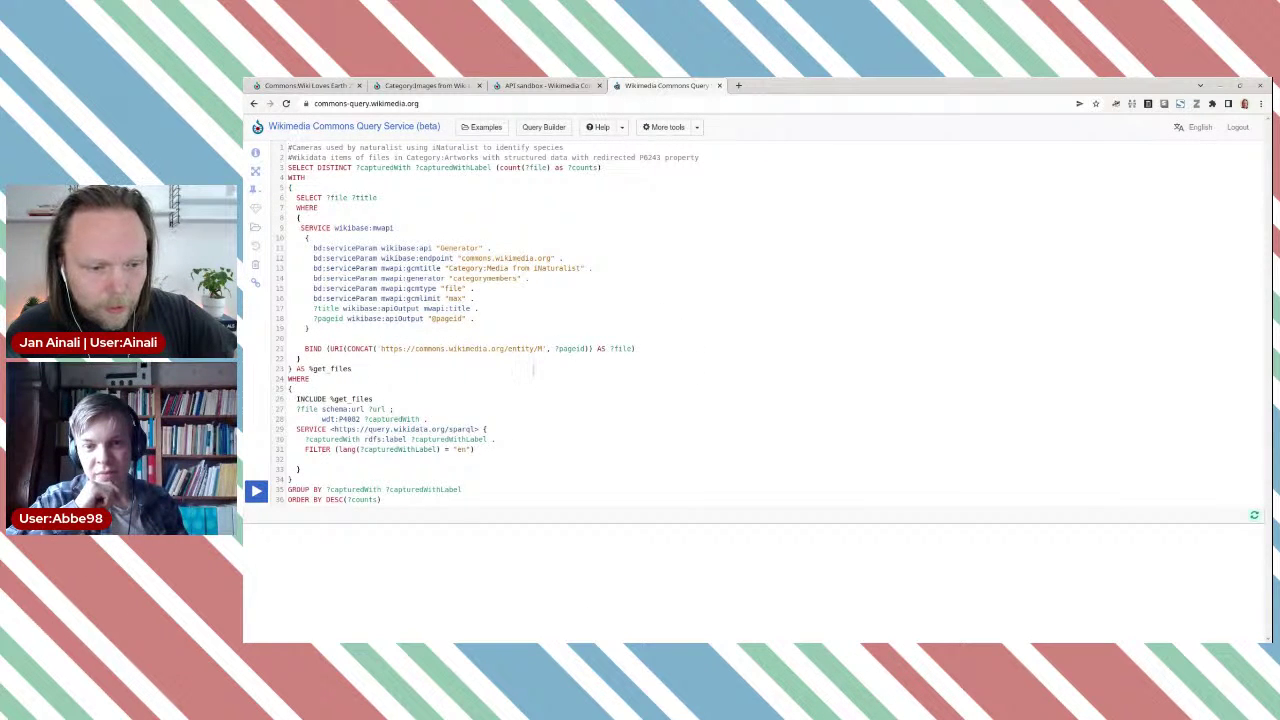
Step: Select the inner subquery from SELECT ?file ?title through the closing brace after the BIND line
left_click_drag(305, 358, 290, 248)
key("ctrl+plus")
key("ctrl+plus")
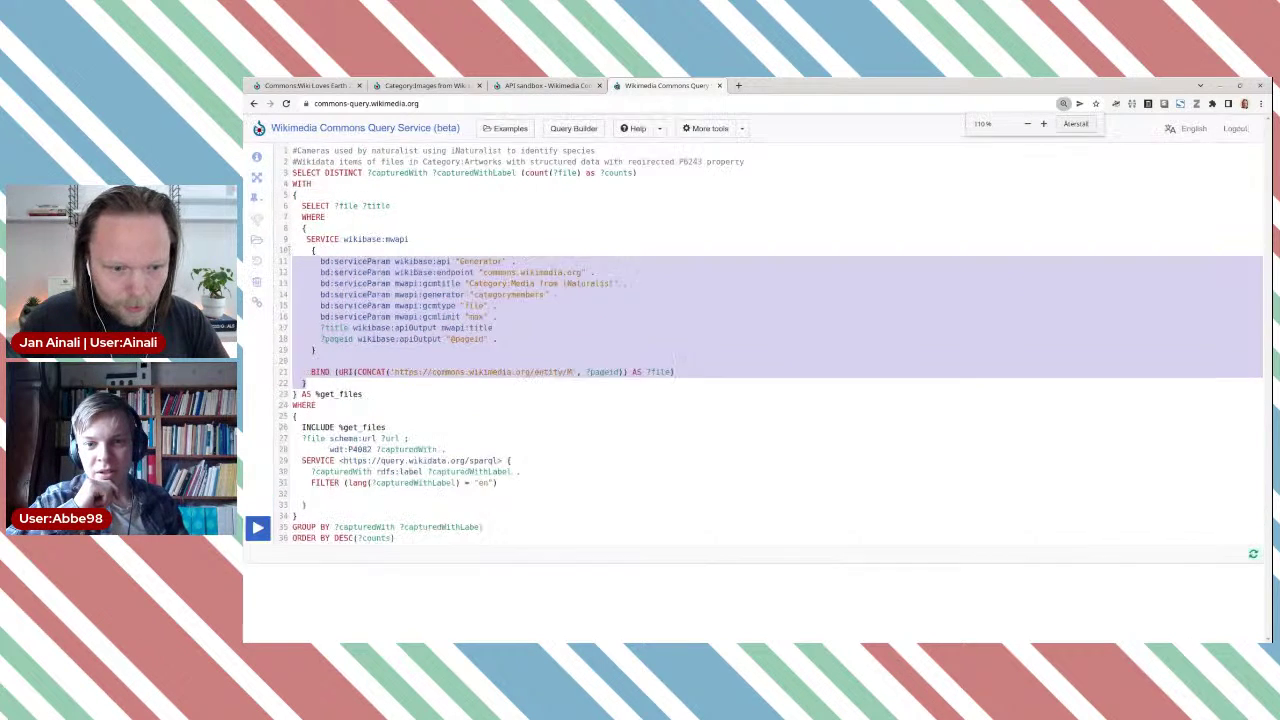
key("ctrl+plus")
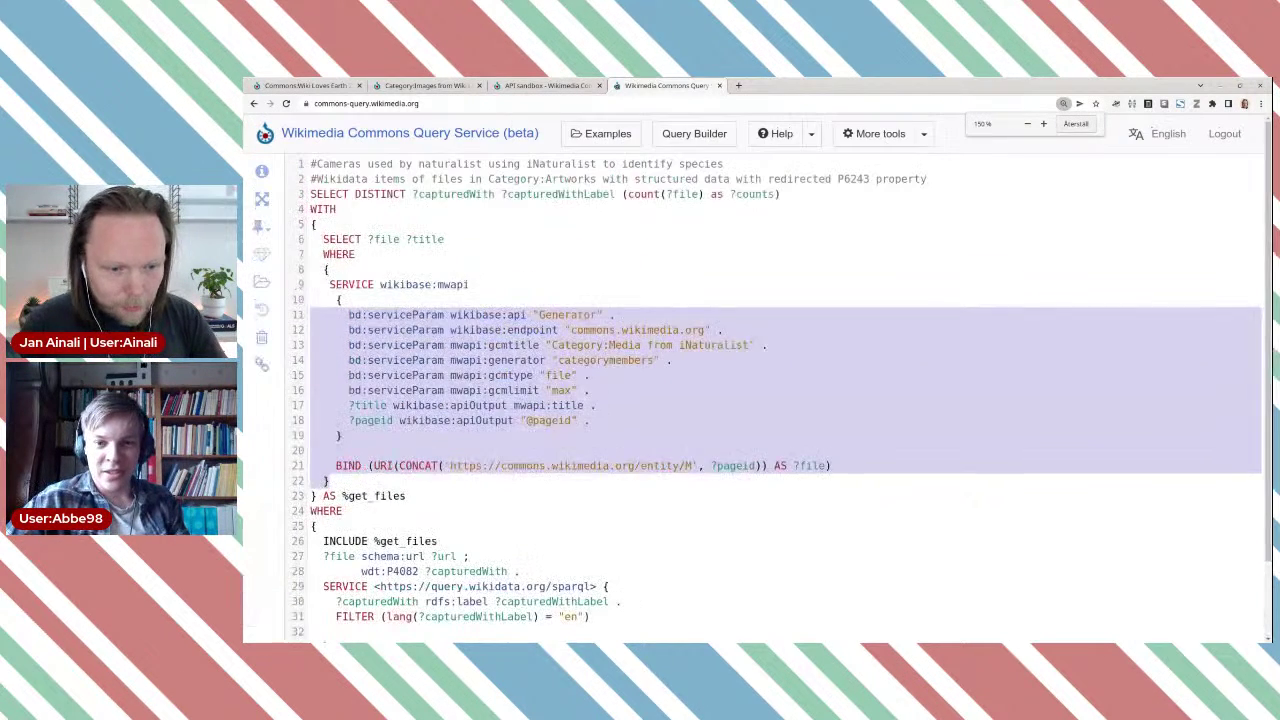
scroll(305, 275, "down", 1)
scroll(305, 275, "up", 2)
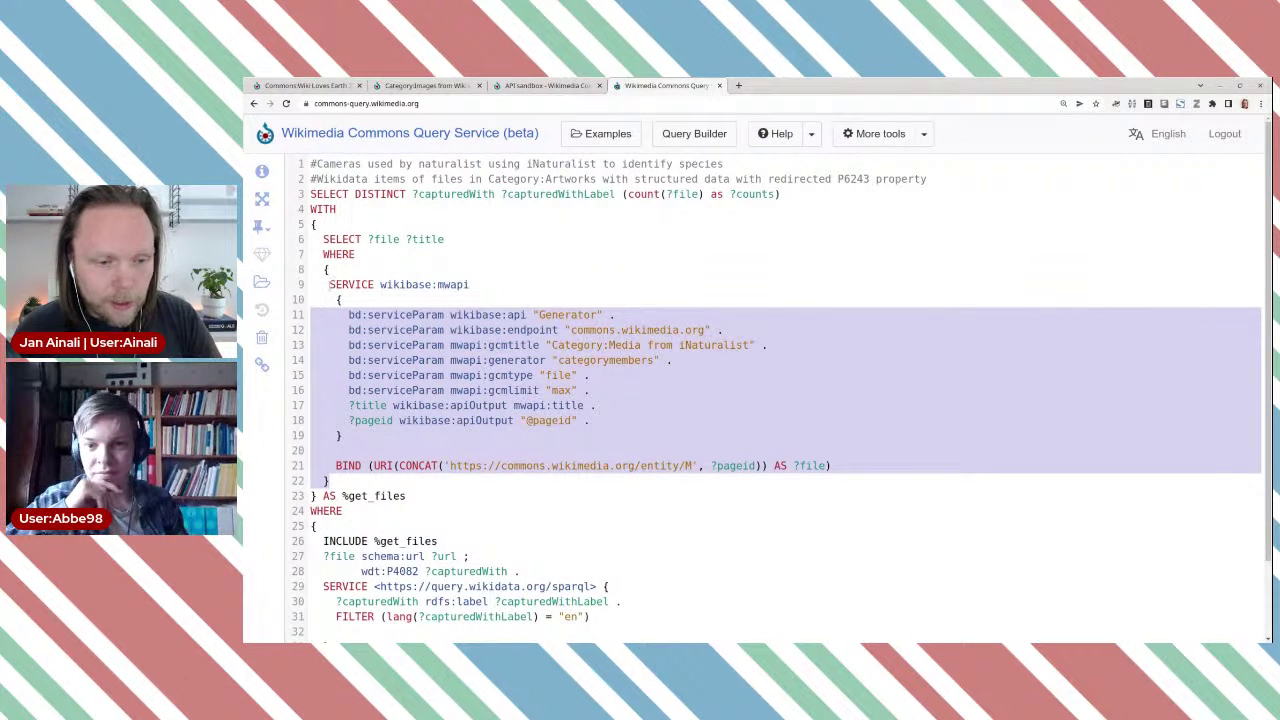
left_click(330, 284, "shift")
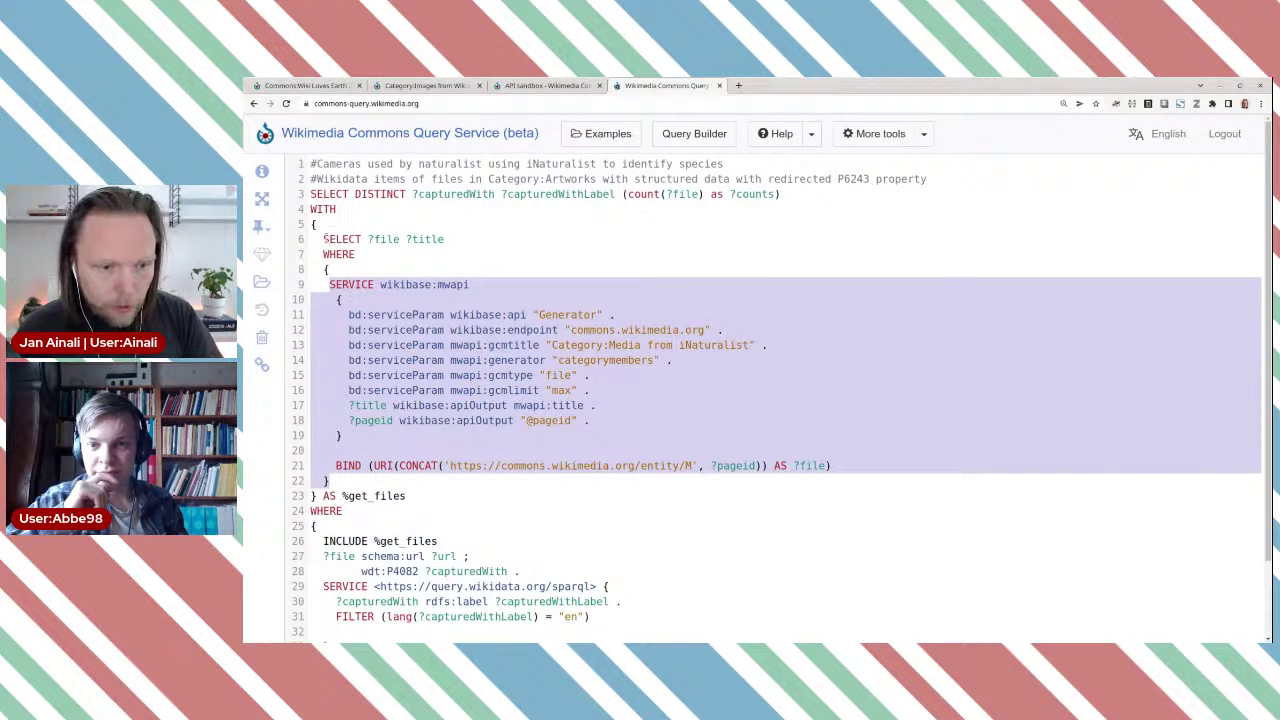
left_click(324, 238, "shift")
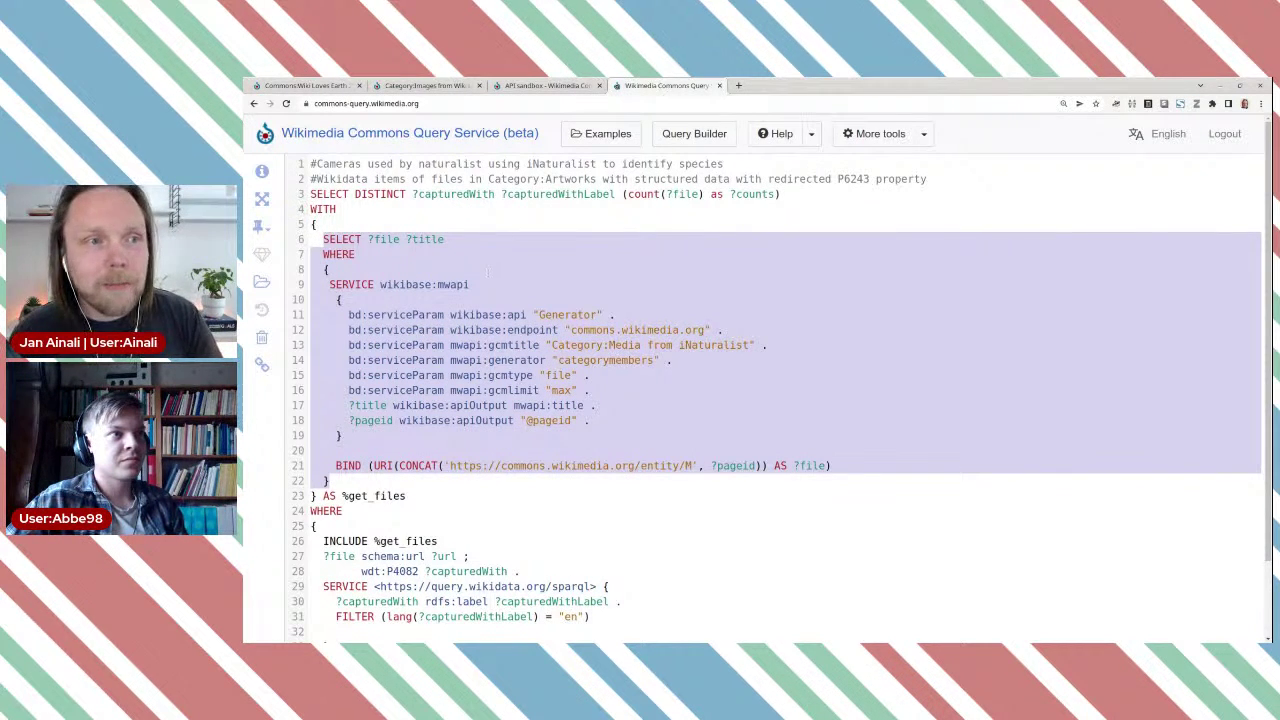
Step: Open the Wikidata Query Service in a new browser tab and paste the copied subquery into its editor
left_click(738, 85)
type("qu")
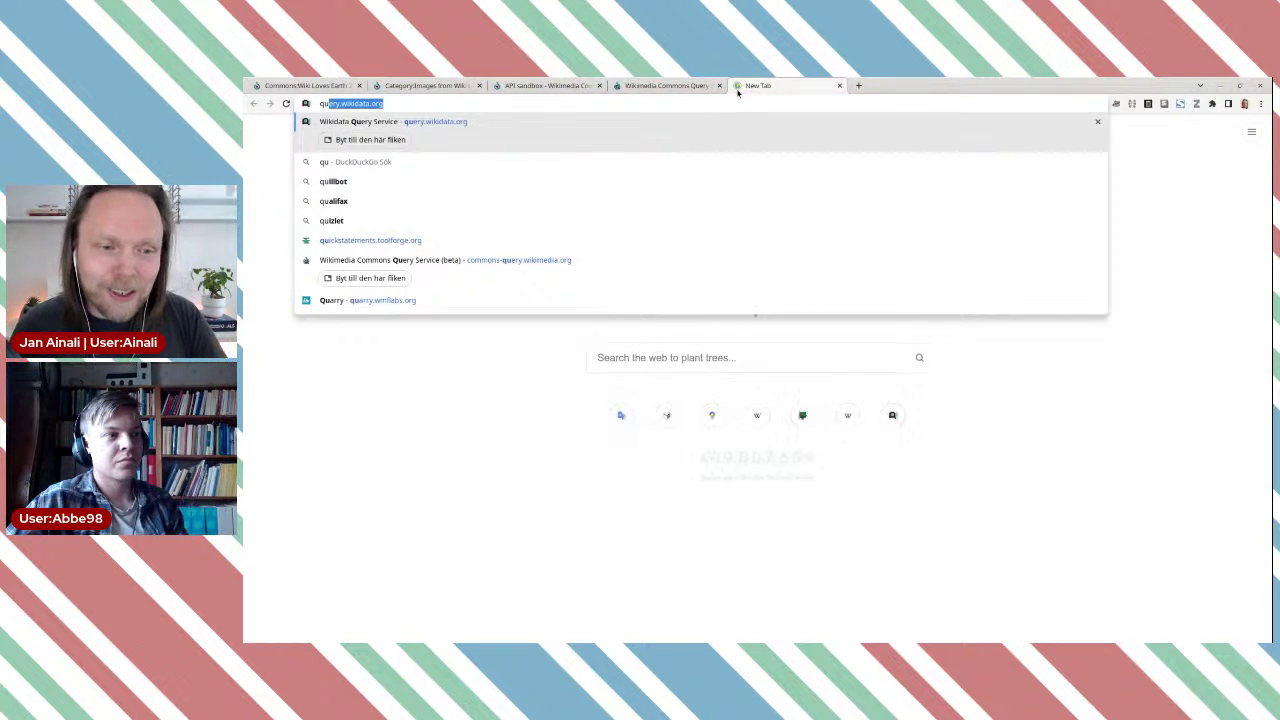
key("Return")
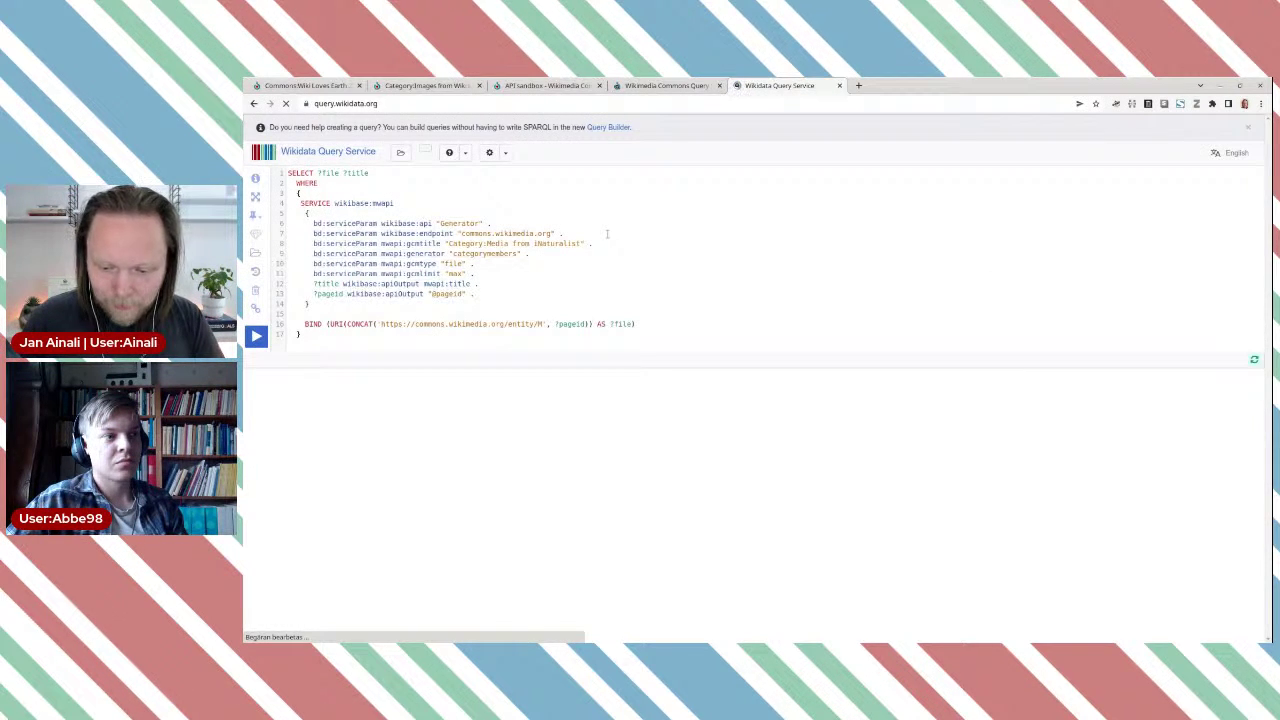
key("ctrl+plus")
key("ctrl+plus")
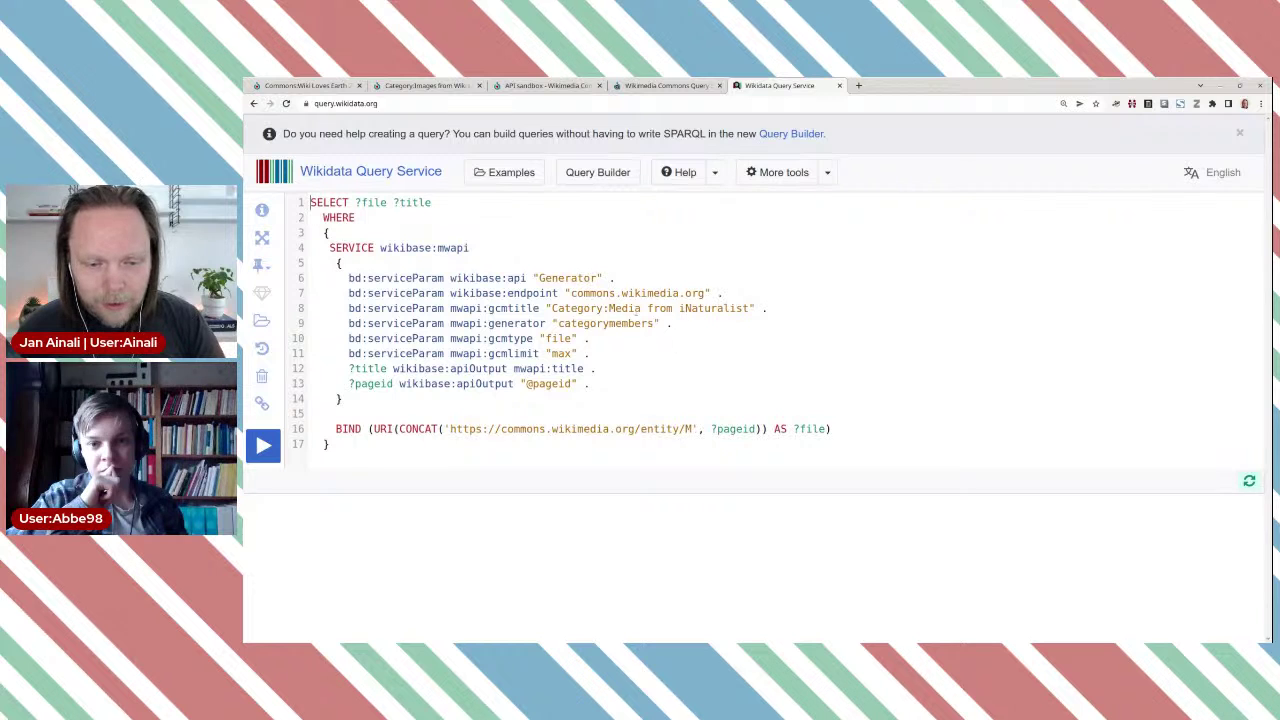
Step: Replace the gcmtitle value with "Category:Images from Wiki Loves Earth 2022 in Sweden - landscape", keeping it on one line
double_click(601, 308)
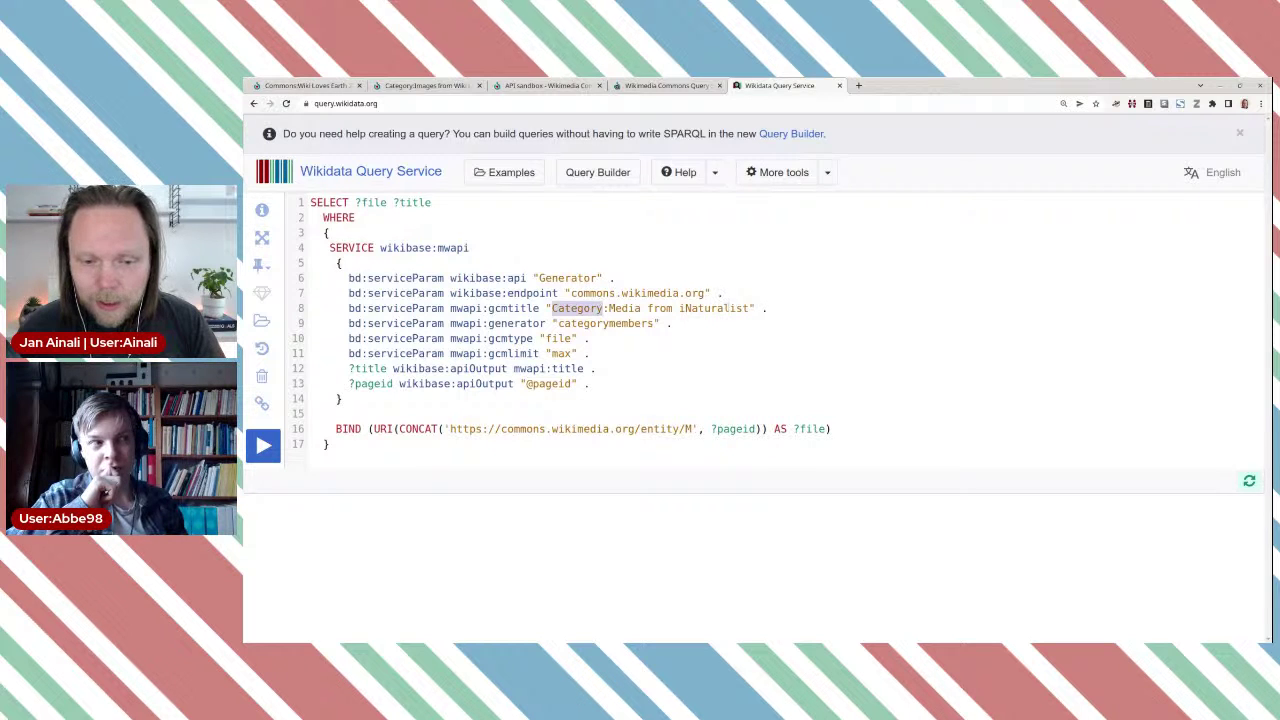
left_click_drag(749, 308, 609, 308)
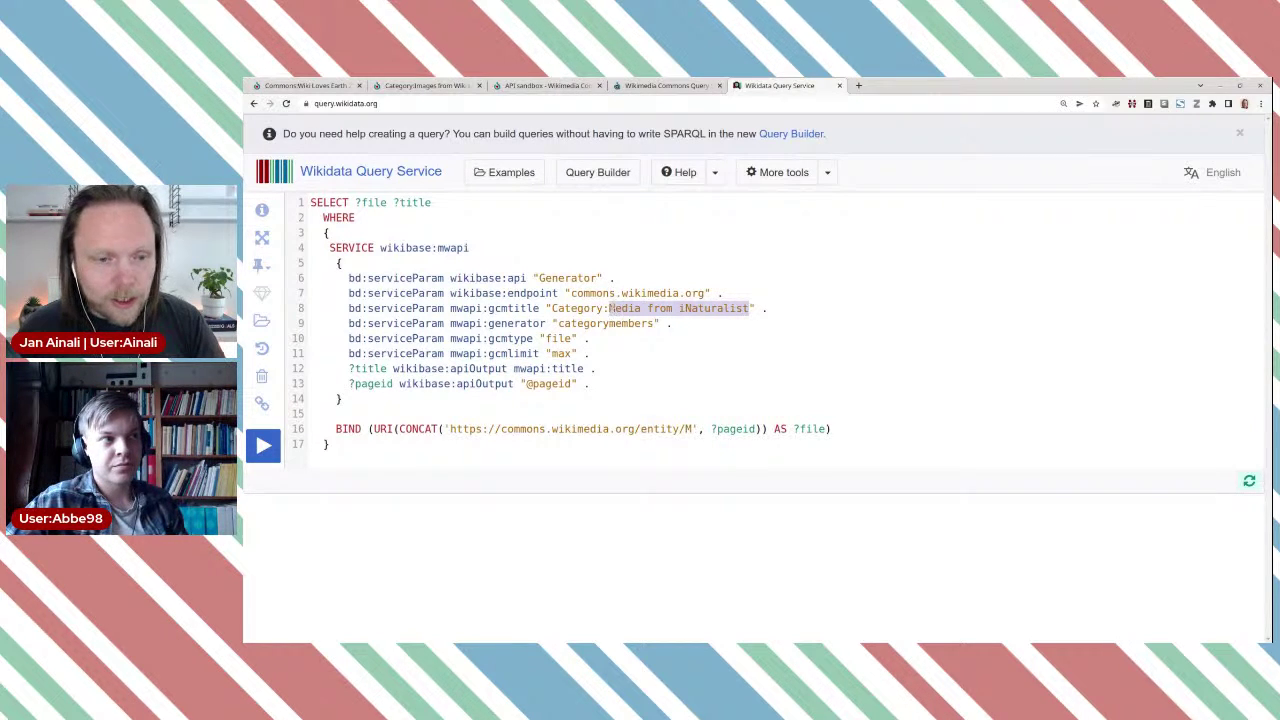
left_click(439, 86)
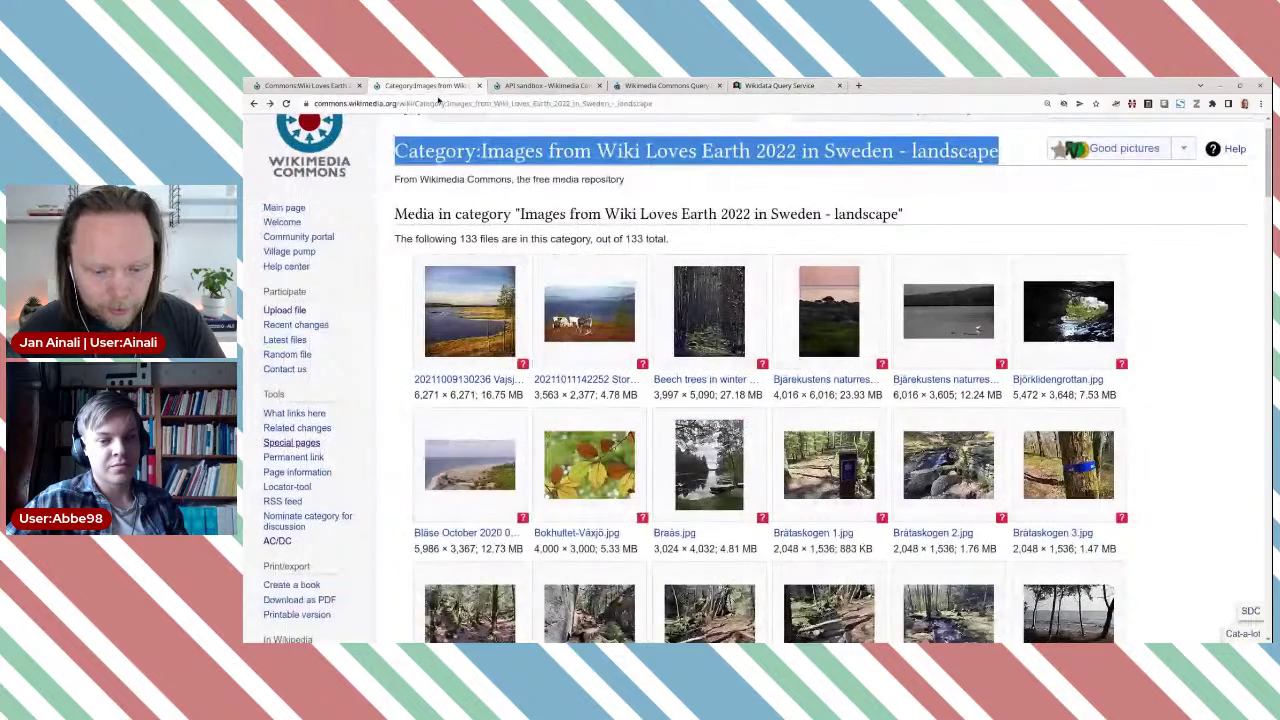
left_click(779, 86)
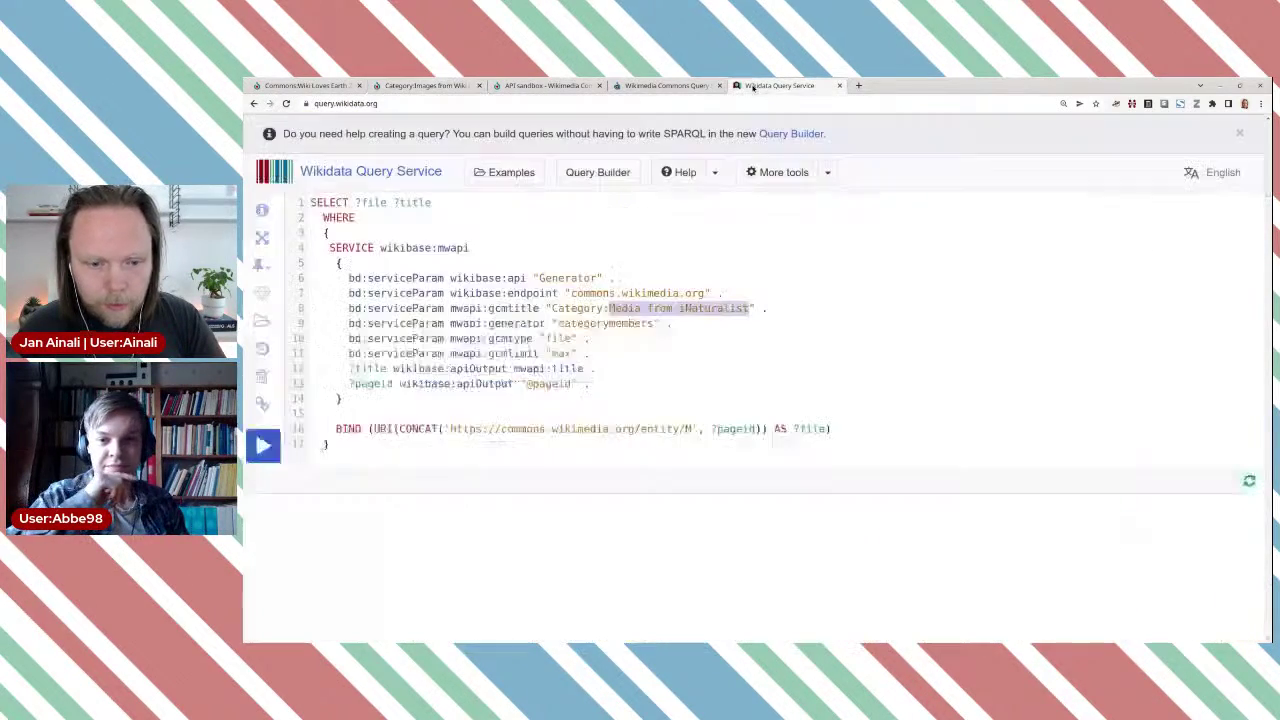
left_click_drag(750, 308, 551, 308)
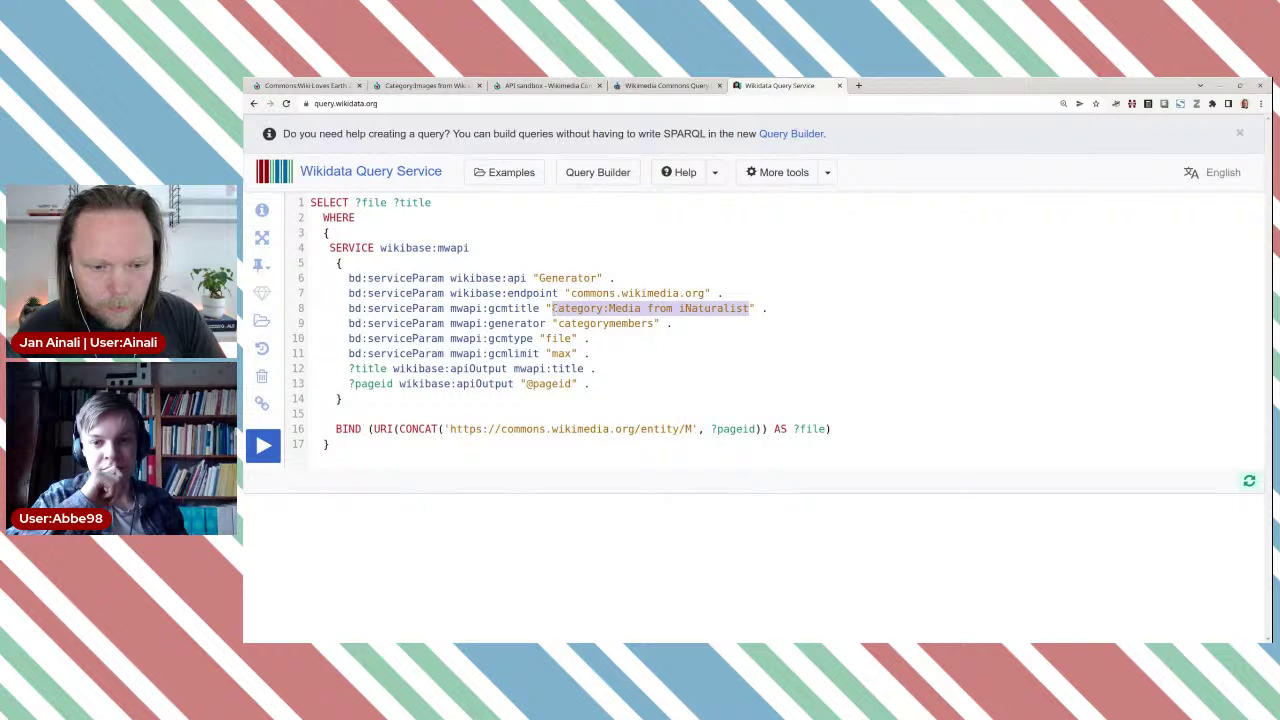
type("Category:Images from Wiki Loves Earth 2022 in Sweden - landscape")
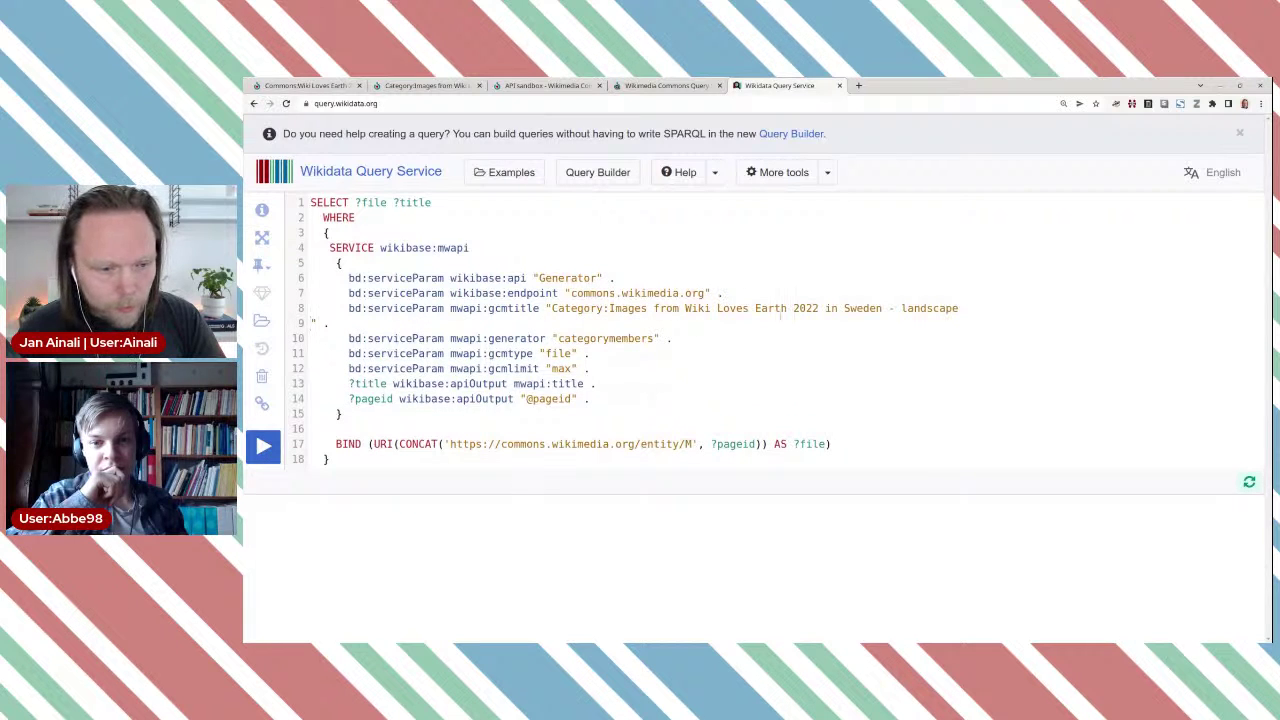
key("BackSpace")
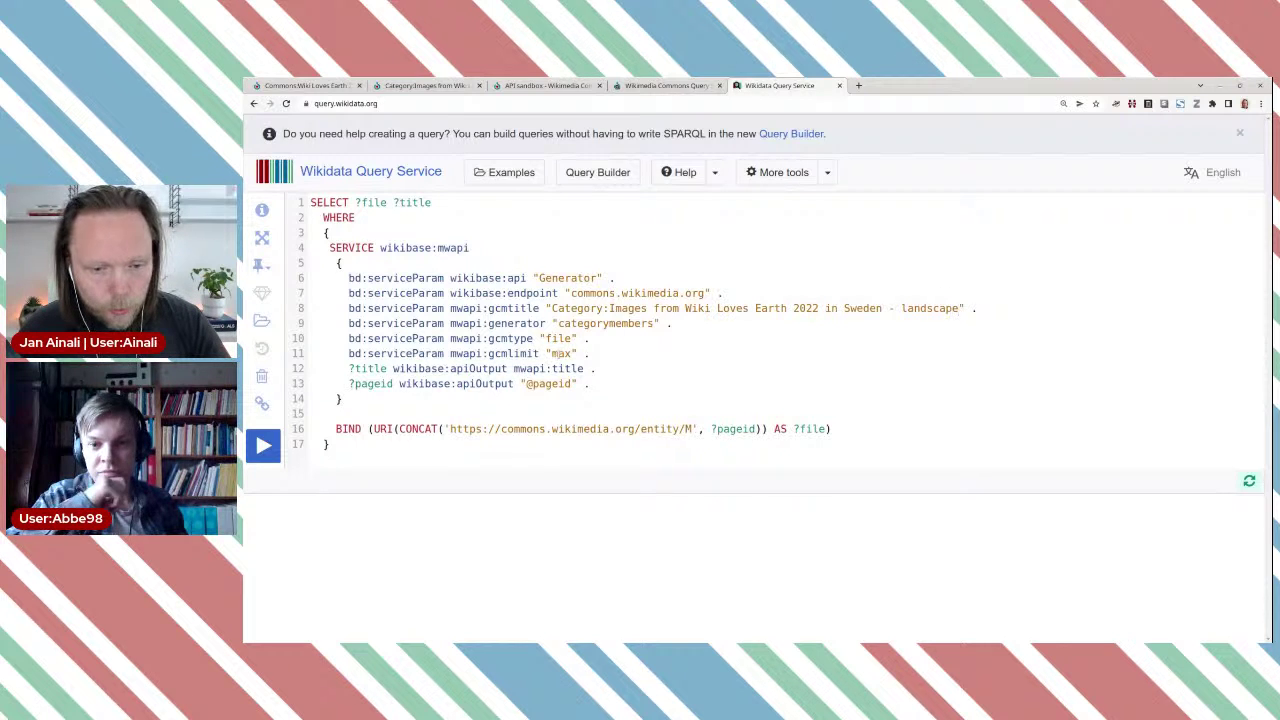
Step: Copy the request URL from the API sandbox and paste it on a new line below the SPARQL query
double_click(560, 353)
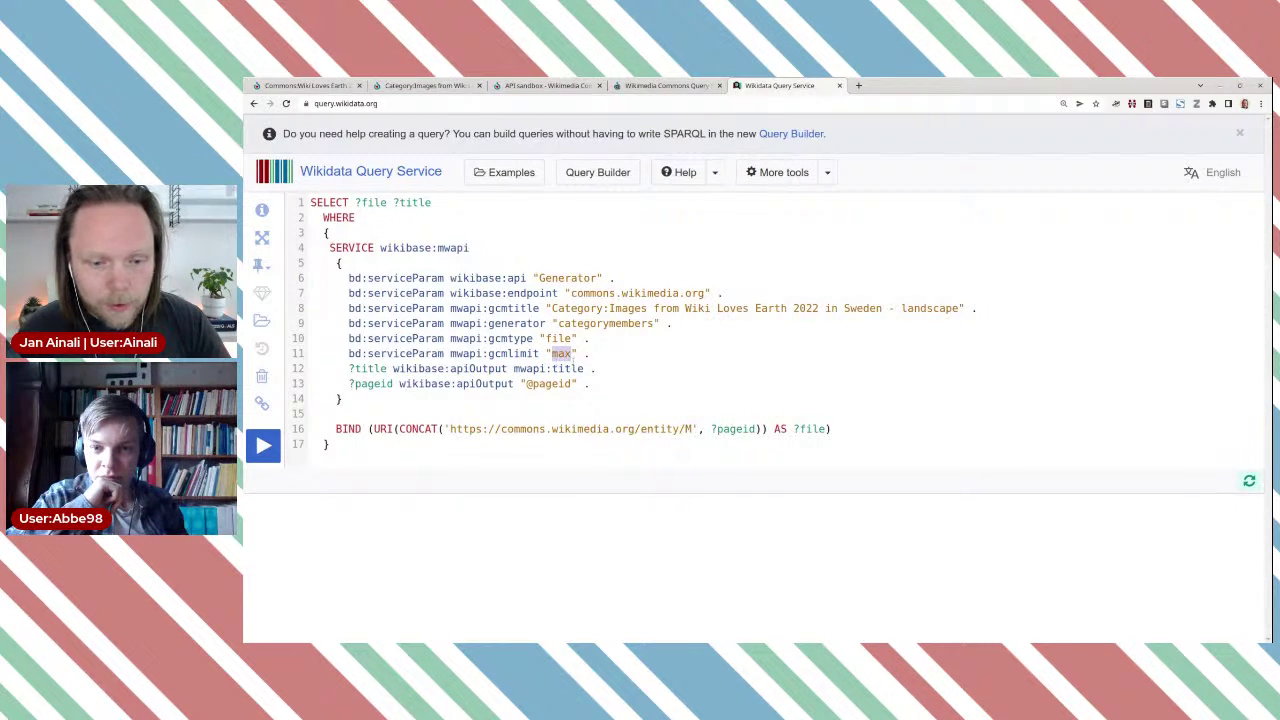
left_click(545, 85)
scroll(920, 258, "up", 2)
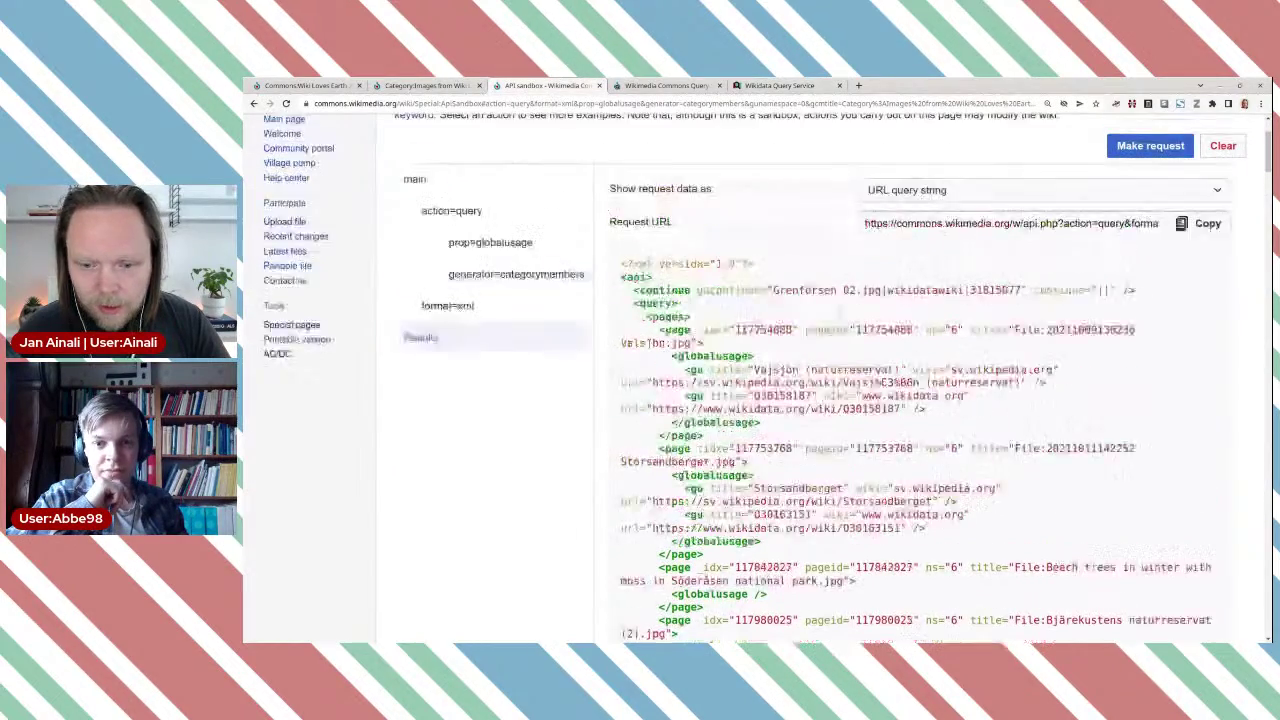
left_click(920, 258)
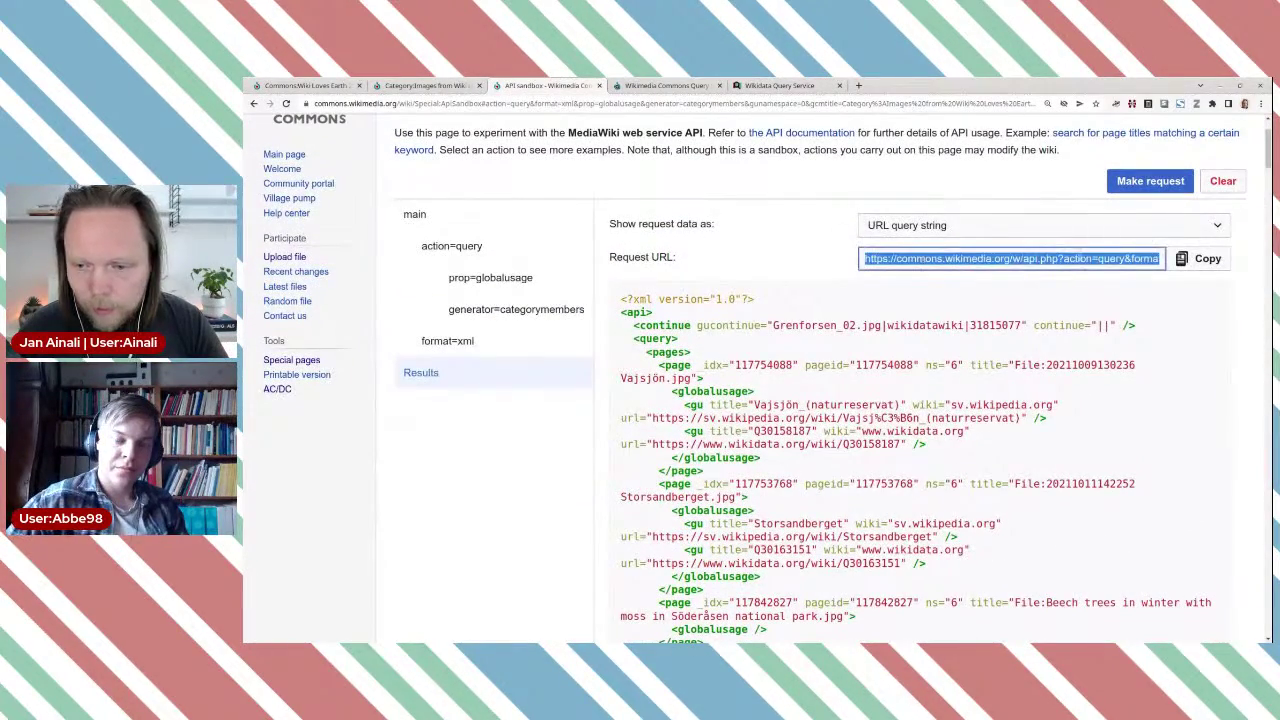
left_click(1200, 258)
left_click(766, 86)
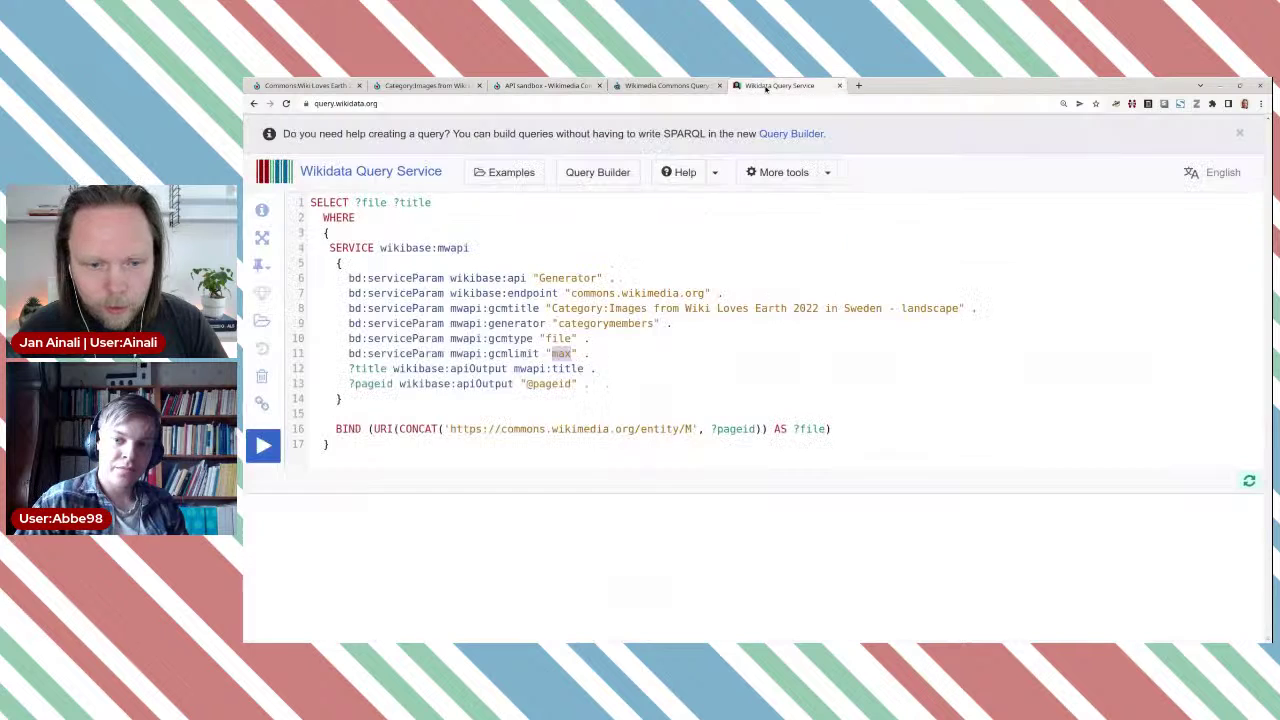
left_click(440, 441)
key("Return")
key("ctrl+v")
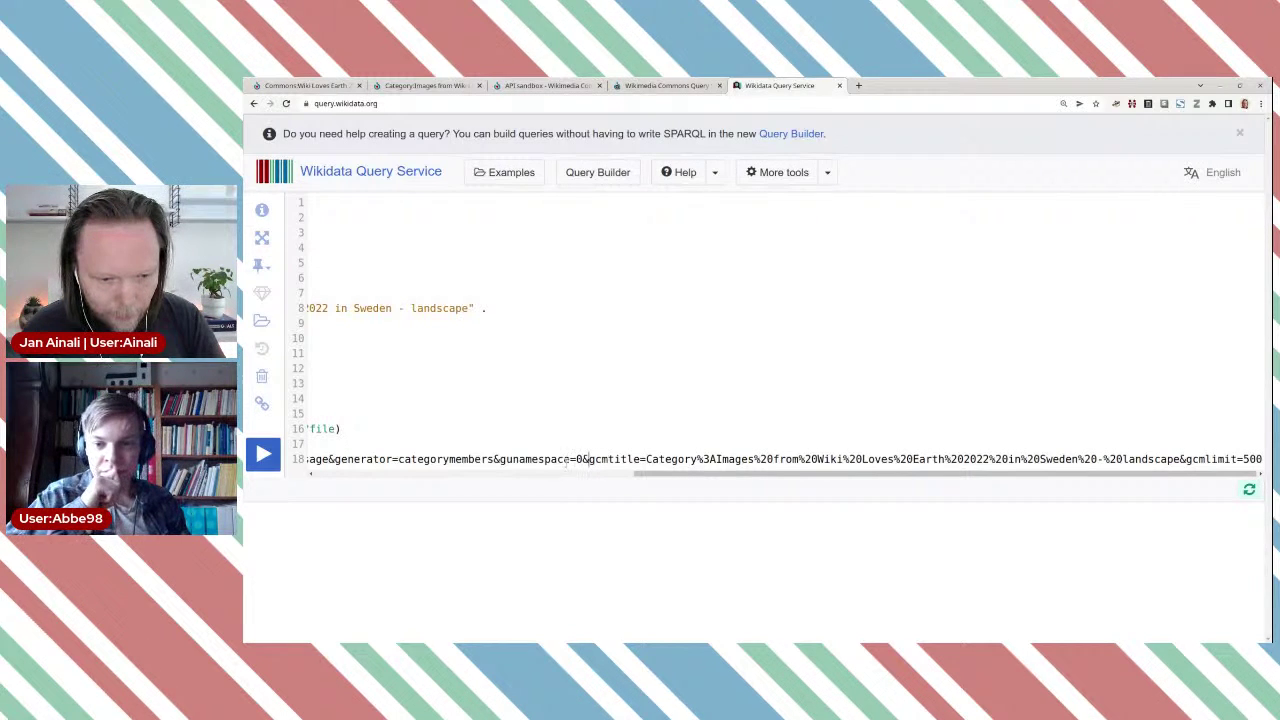
Step: Copy gunamespace=0 from the pasted URL onto a new line below the gcmlimit parameter
left_click_drag(584, 459, 498, 459)
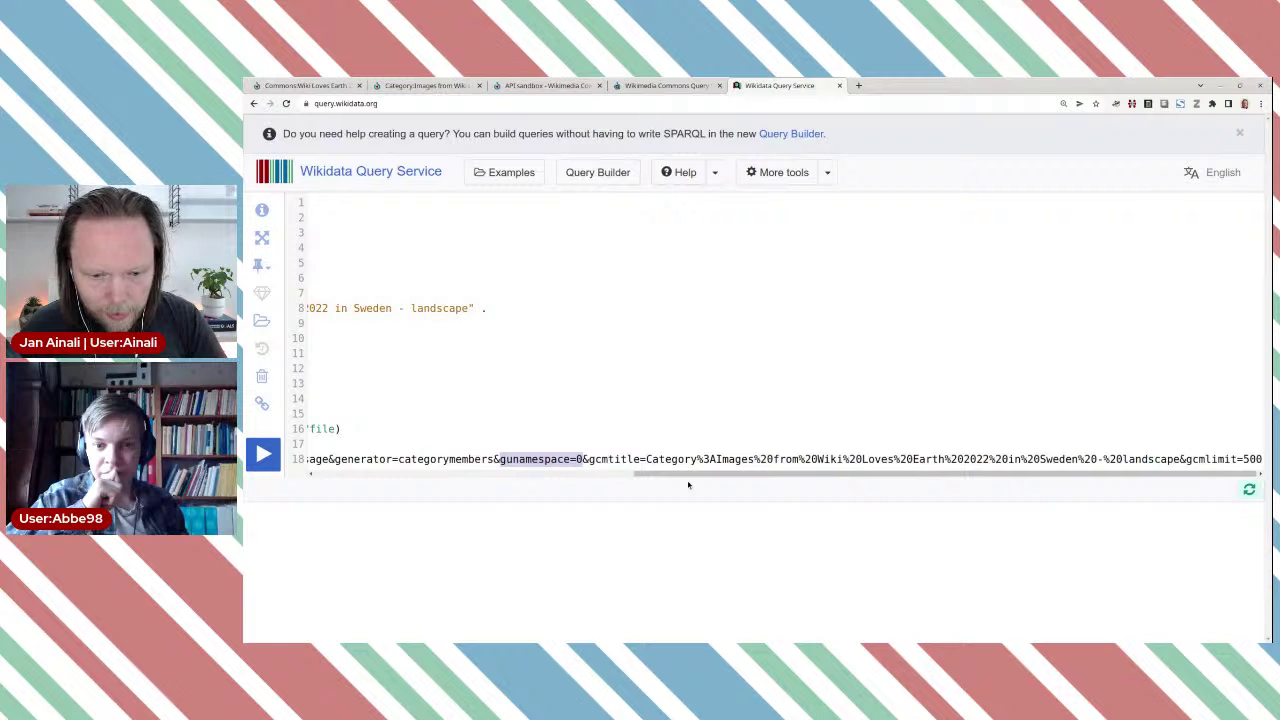
left_click_drag(688, 485, 370, 485)
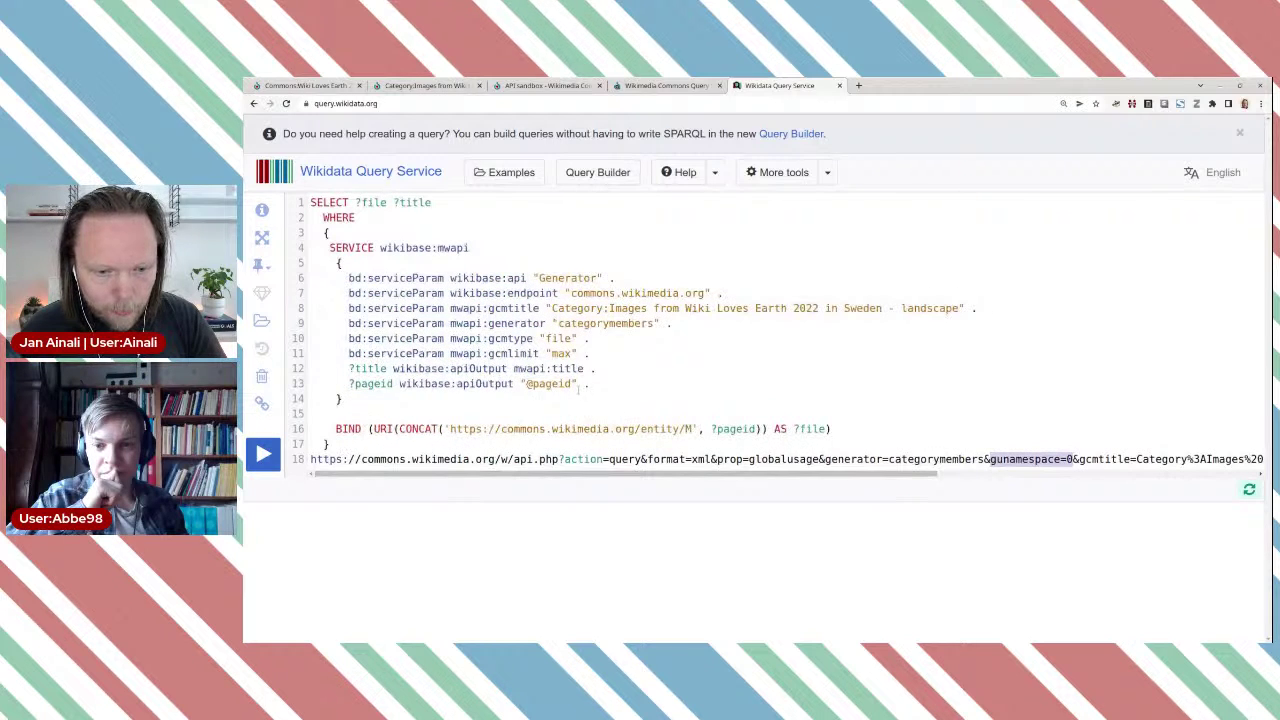
left_click(604, 355)
key("Return")
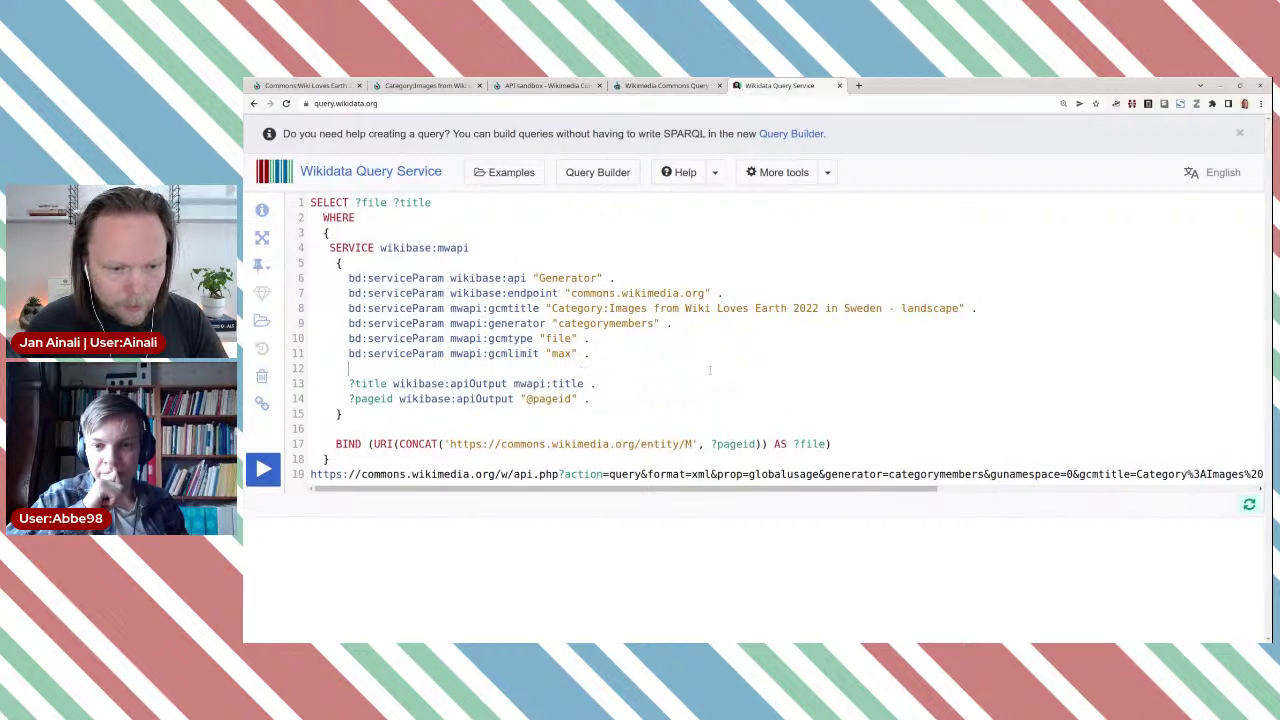
key("ctrl+v")
Step: Prefix the gunamespace=0 line with "bd:serviceParam mwapi:" copied from the gcmlimit line
left_click_drag(488, 354, 349, 354)
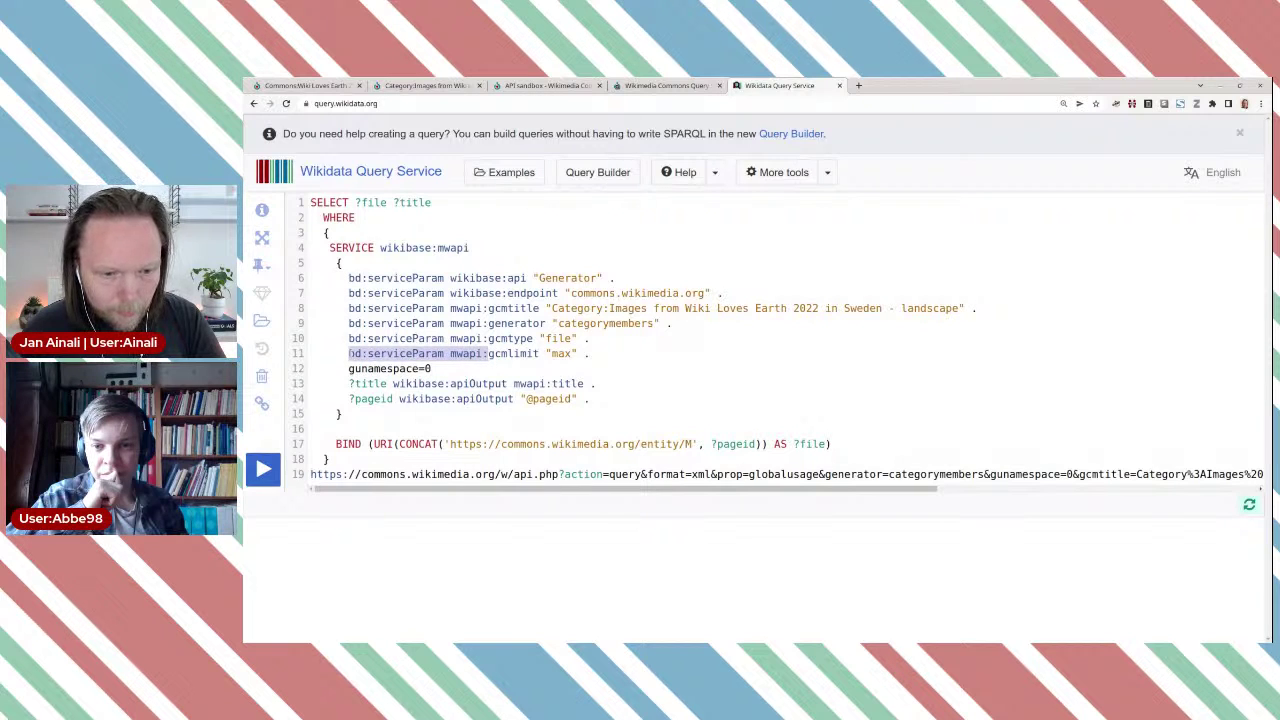
key("ctrl+c")
left_click(348, 368)
key("ctrl+v")
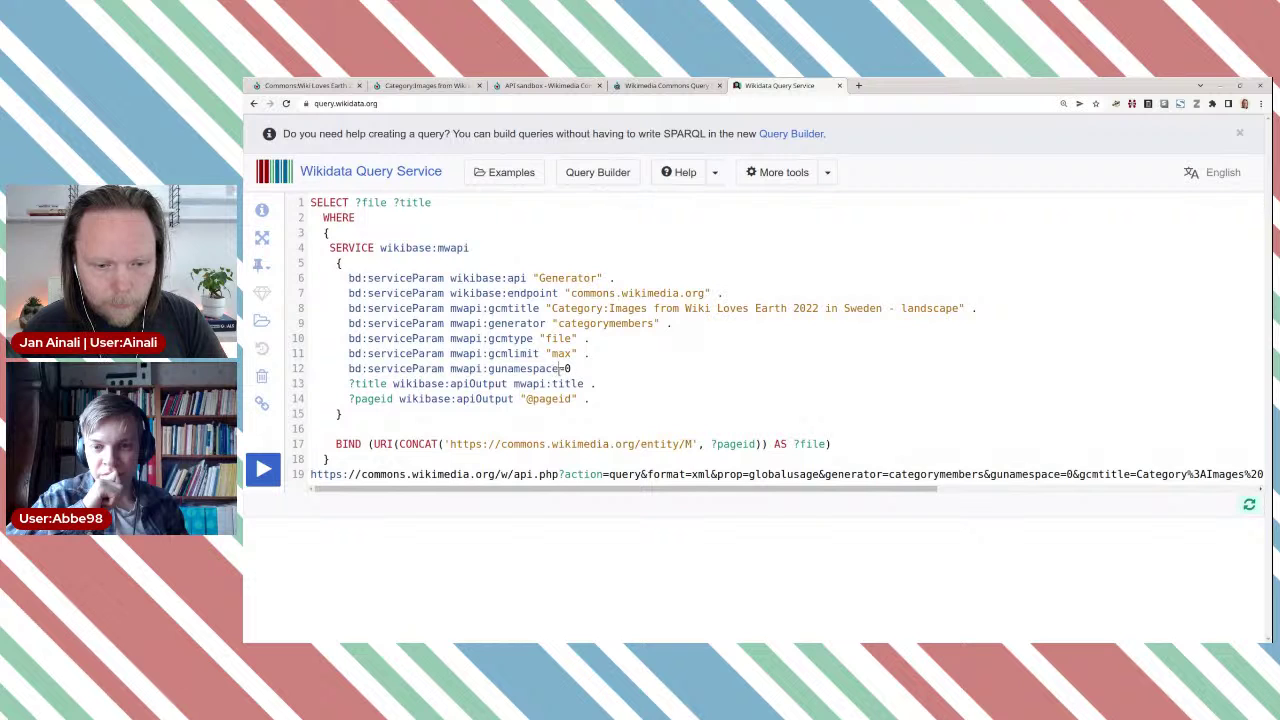
Step: Rewrite the gunamespace=0 parameter as mwapi:gunamespace "0" with the value in quotes and a closing period
left_click(562, 368)
key("Delete")
type("\"")
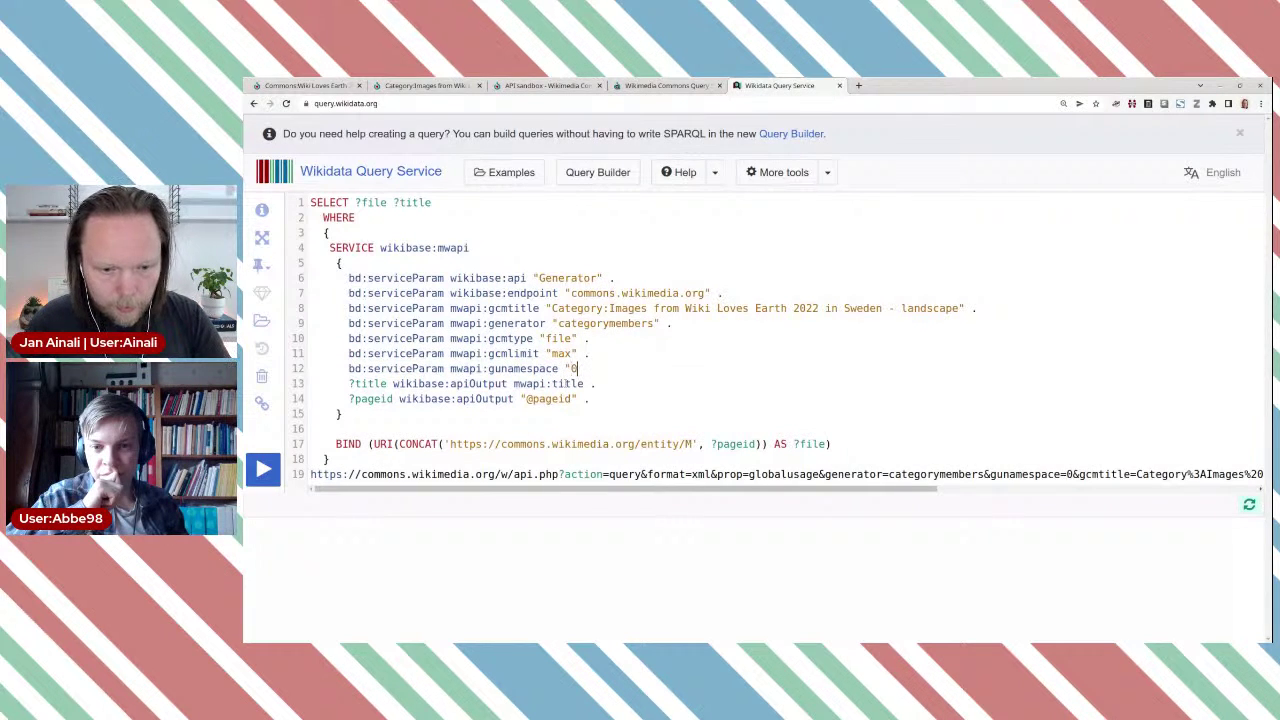
key("End")
type("\" .")
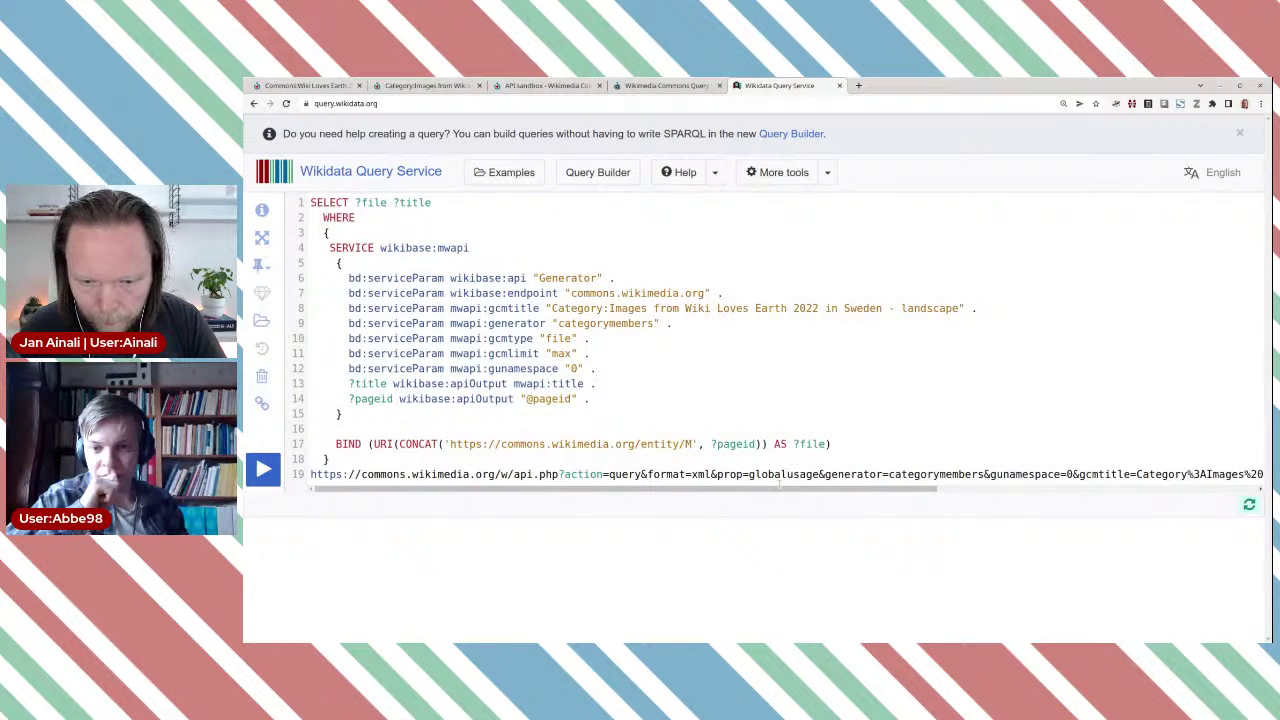
Step: Copy prop=globalusage from the pasted URL onto a new line below the gcmlimit parameter
left_click_drag(716, 474, 818, 474)
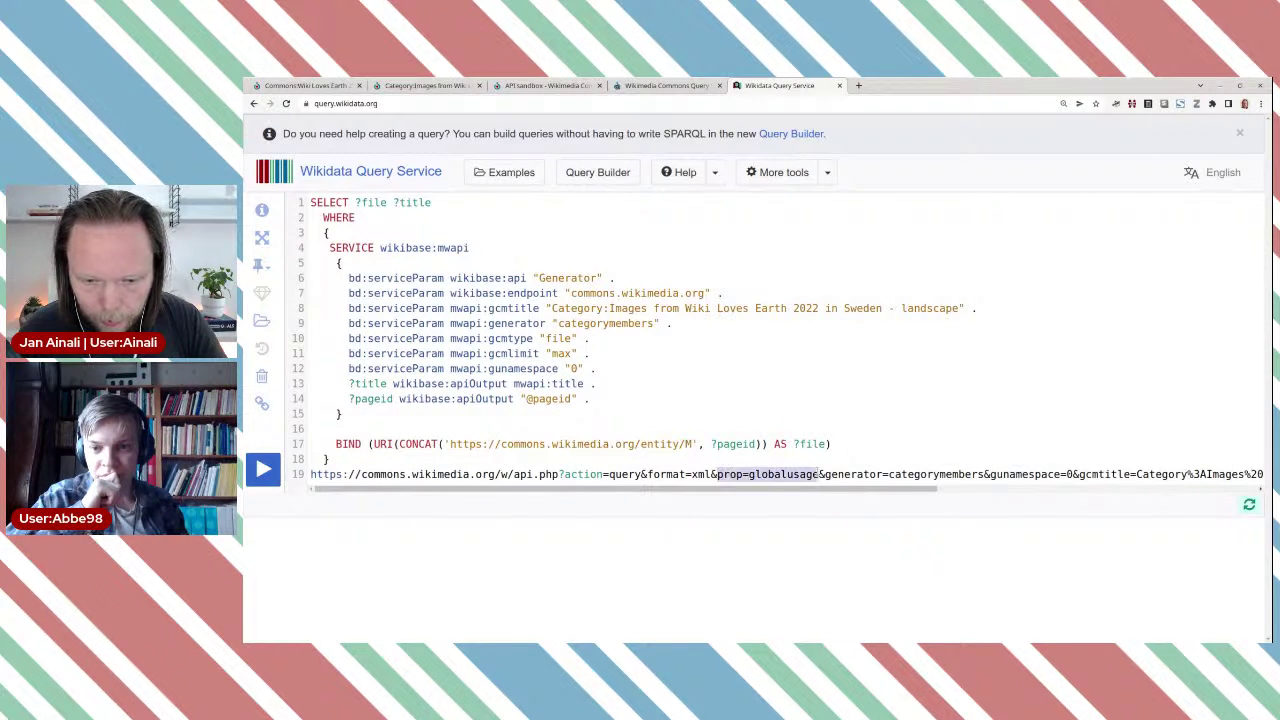
left_click(607, 353)
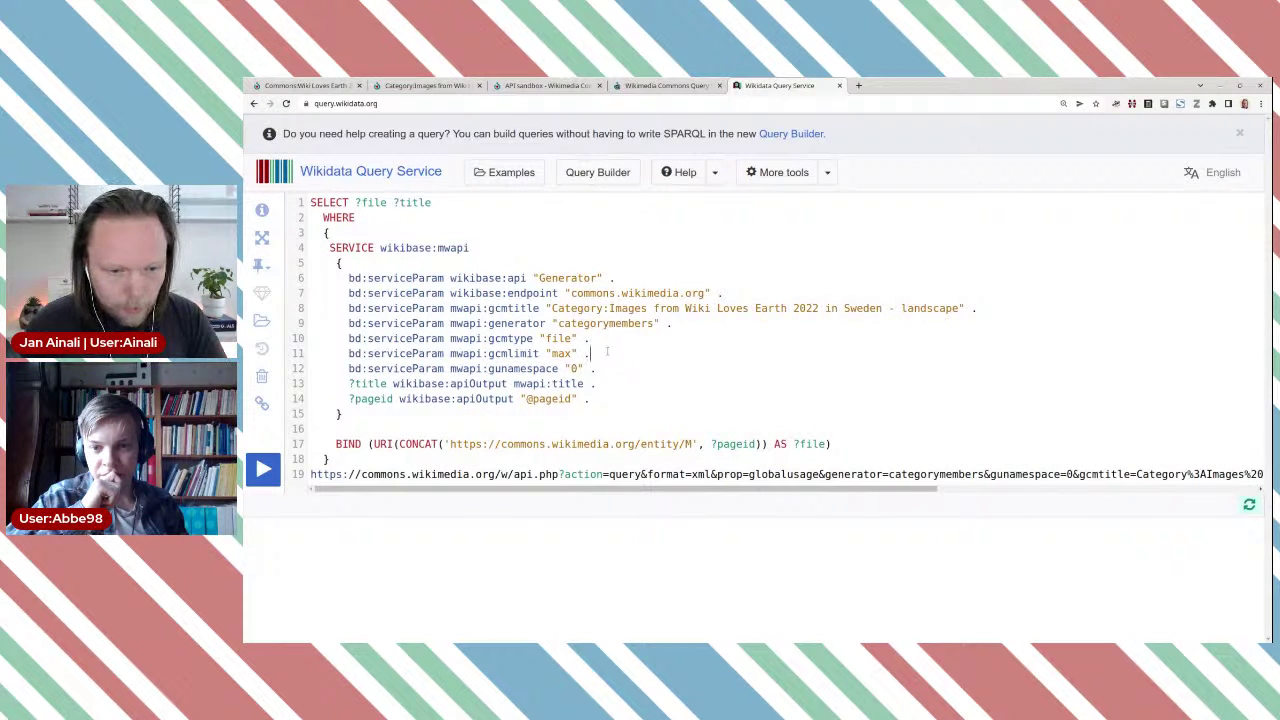
key("Return")
key("ctrl+v")
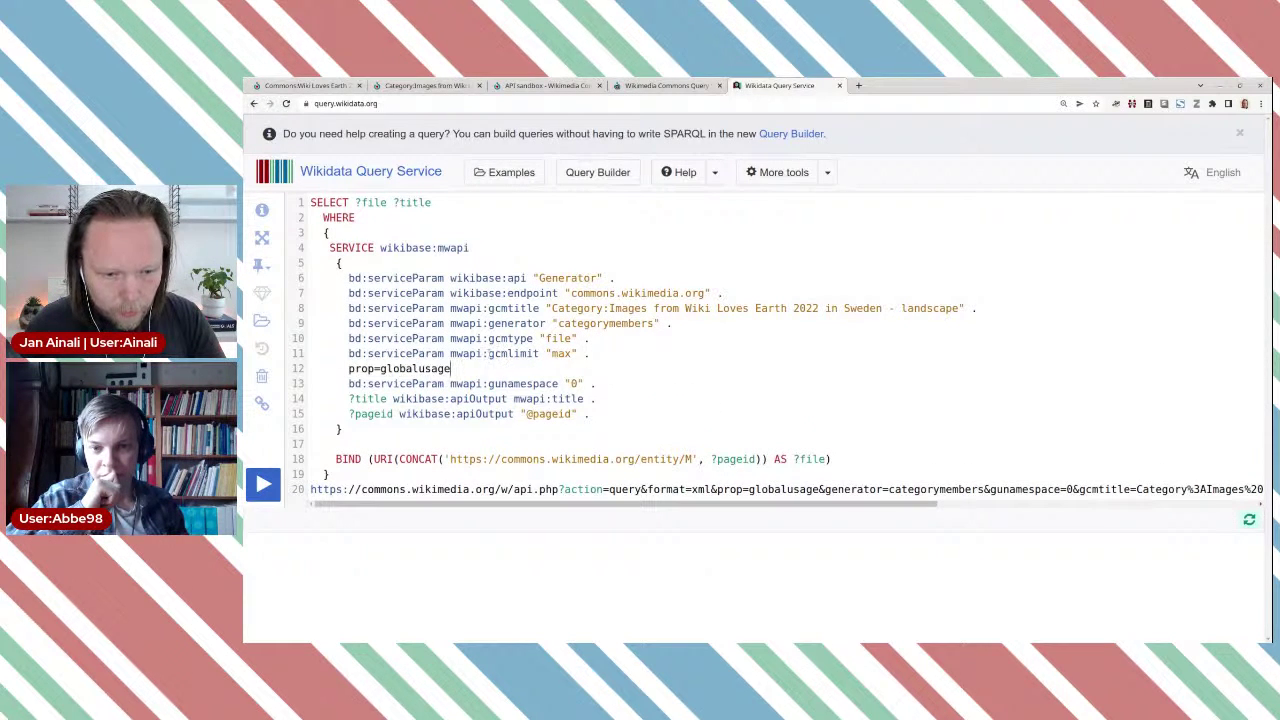
Step: Prefix the prop=globalusage line with "bd:serviceParam mwapi:" copied from the gcmlimit line
left_click_drag(490, 353, 348, 353)
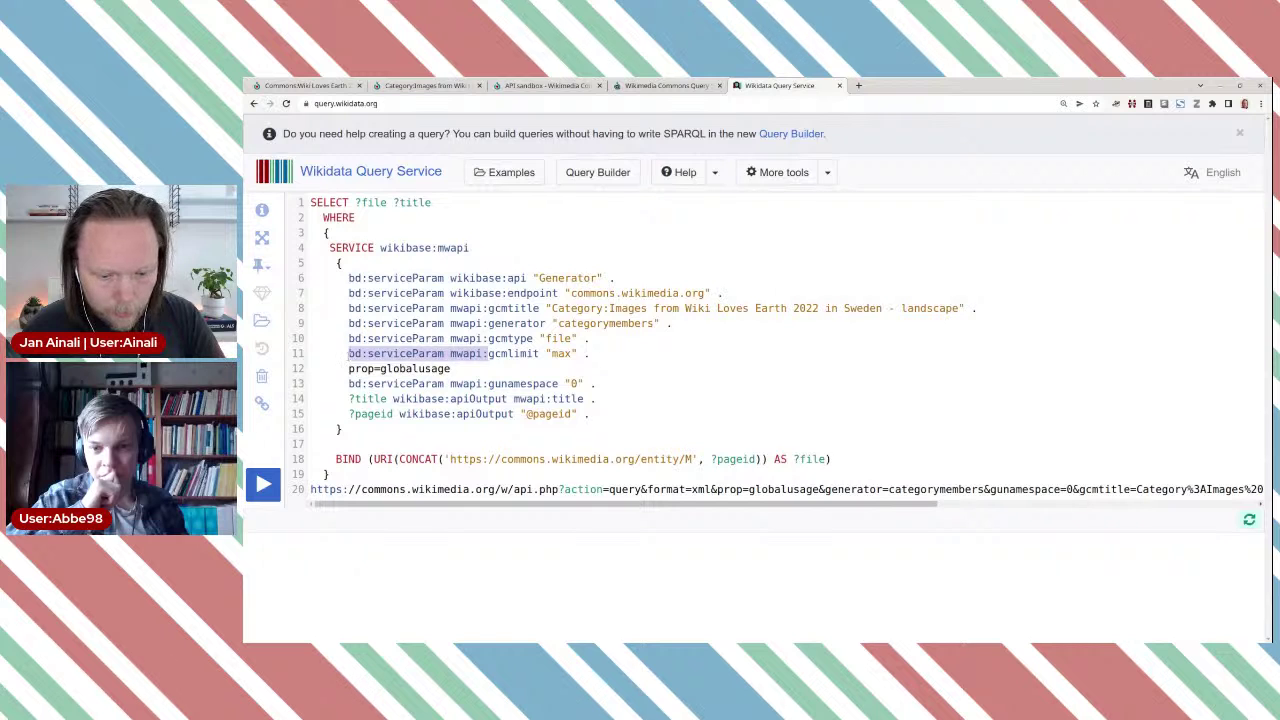
key("ctrl+c")
left_click(348, 368)
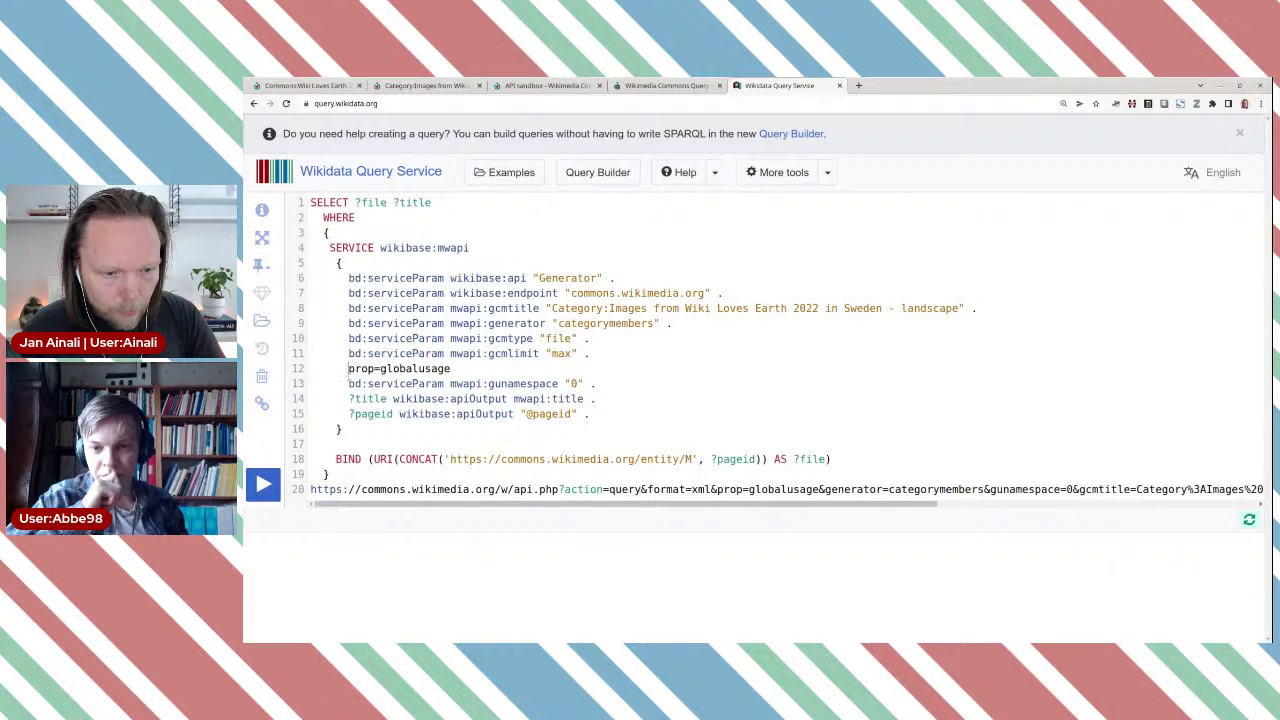
key("ctrl+v")
Step: Rewrite the prop=globalusage parameter as mwapi:prop "globalusage" with the value in quotes and a spaced closing period
left_click(514, 368)
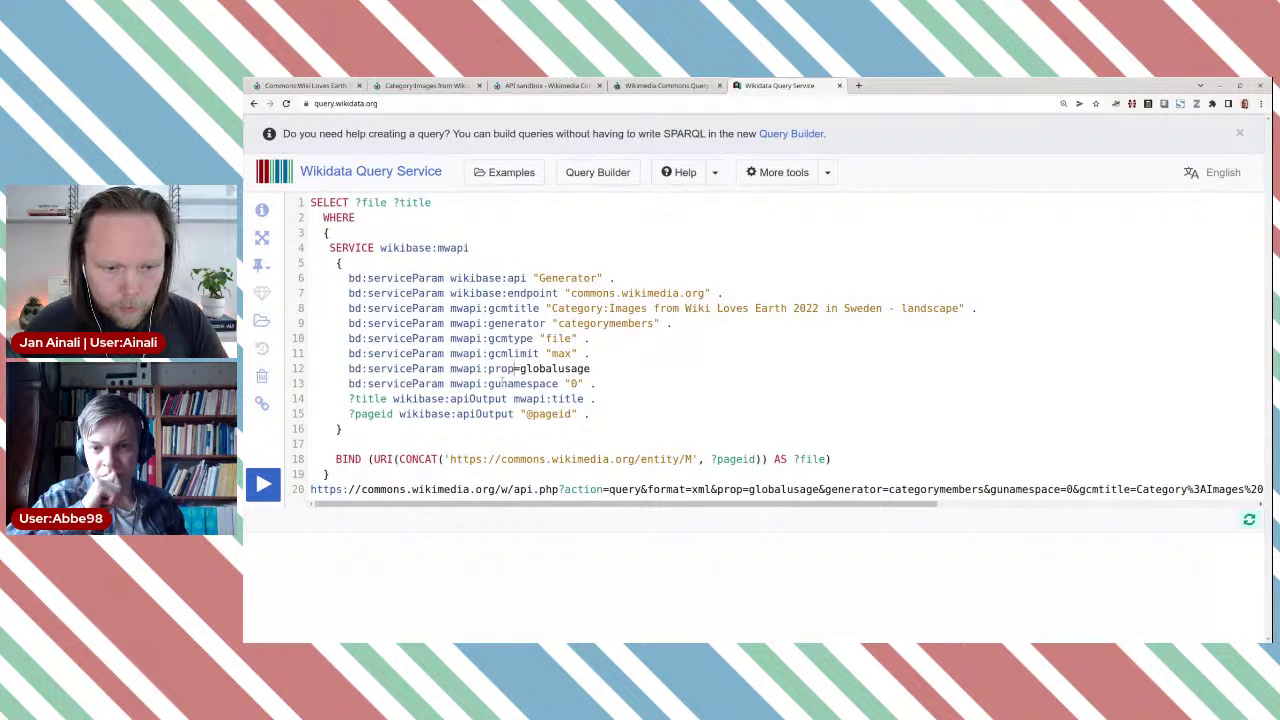
key("Delete")
type("\"")
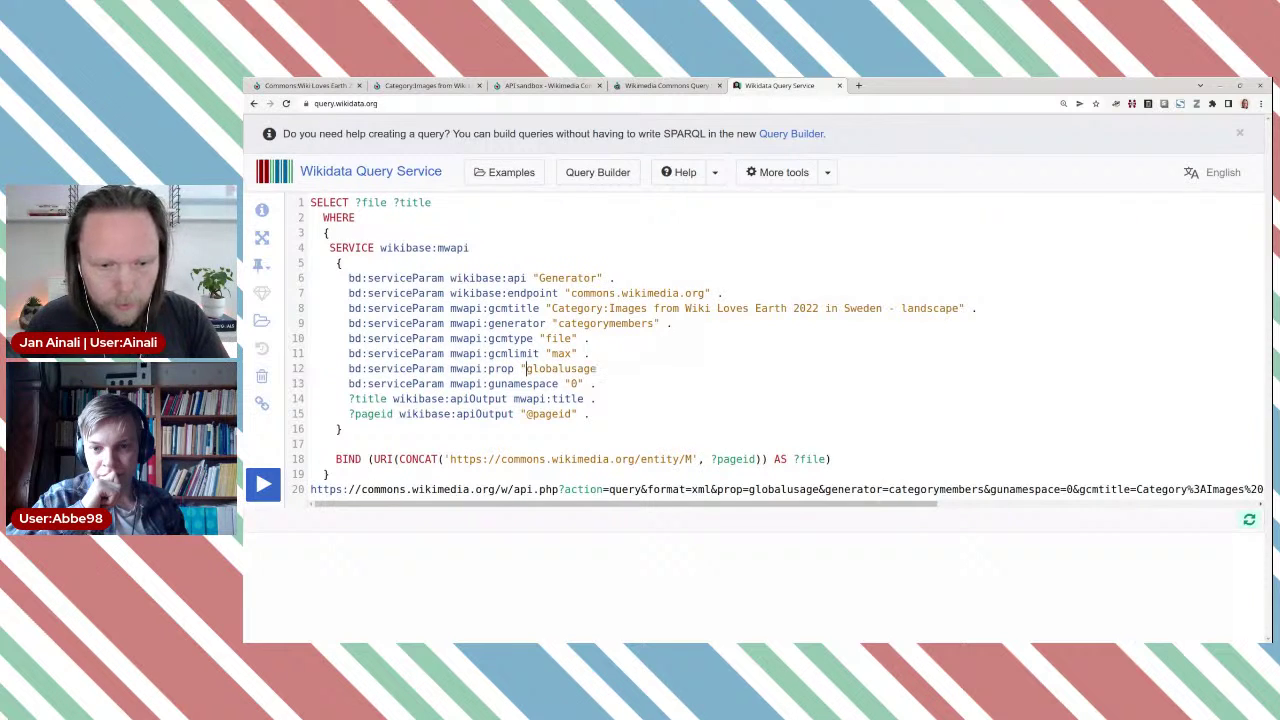
key("End")
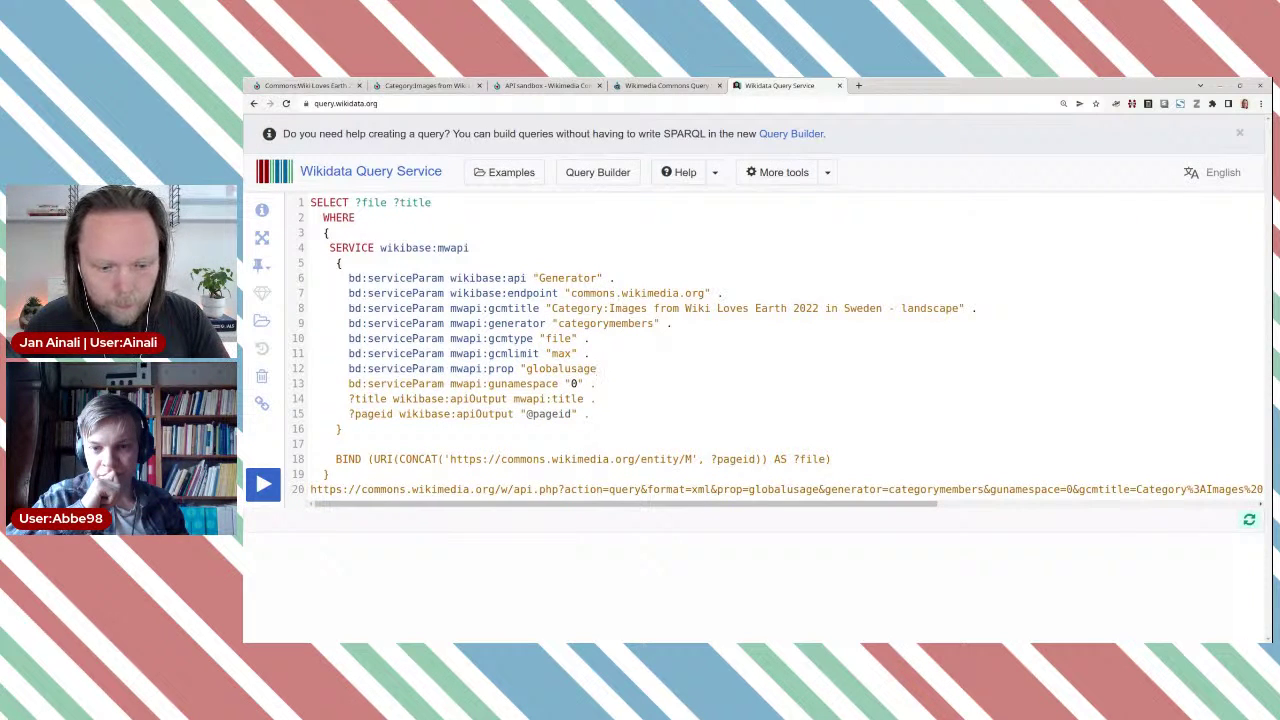
type("\".")
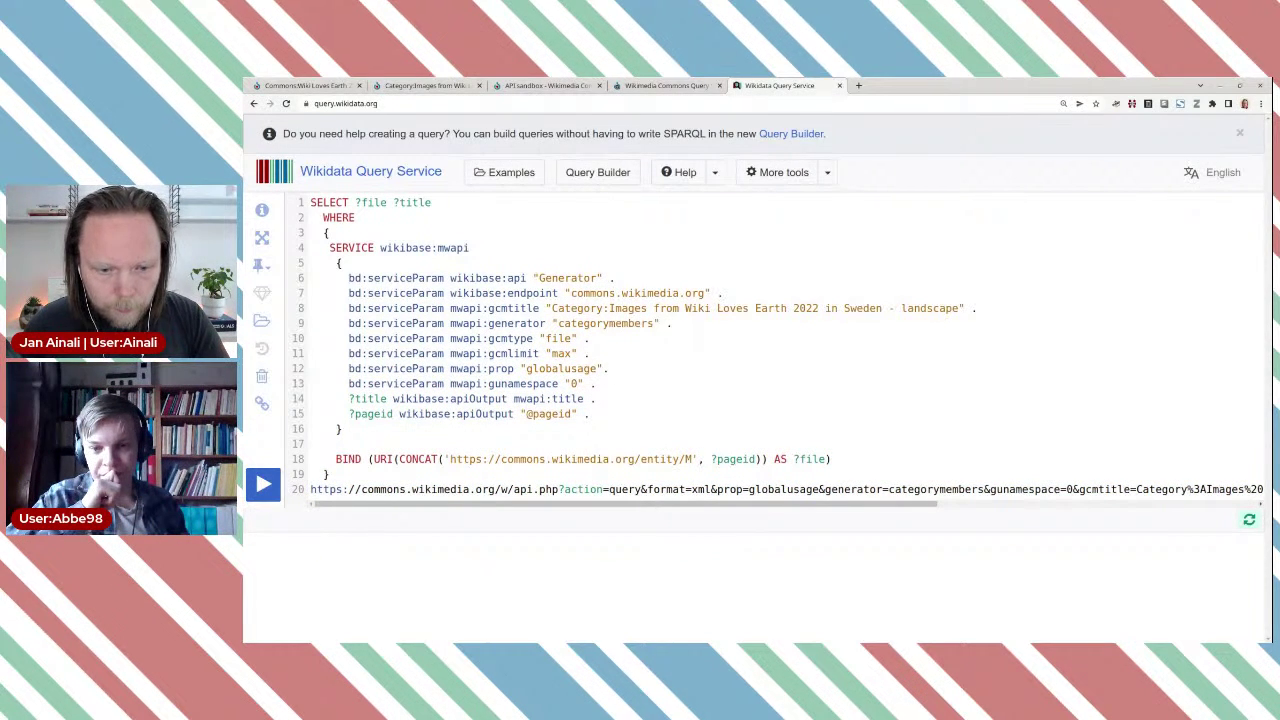
key("Left")
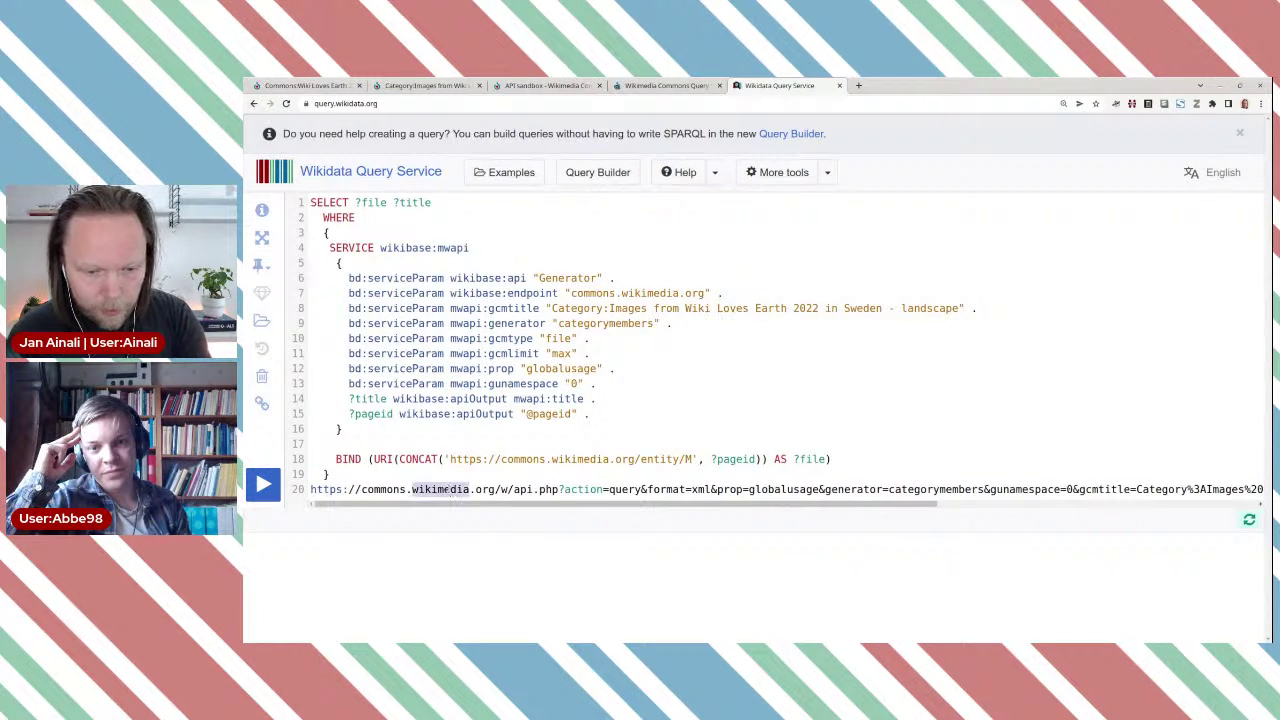
Step: Delete the pasted request URL below the SPARQL query and run the query
triple_click(447, 490)
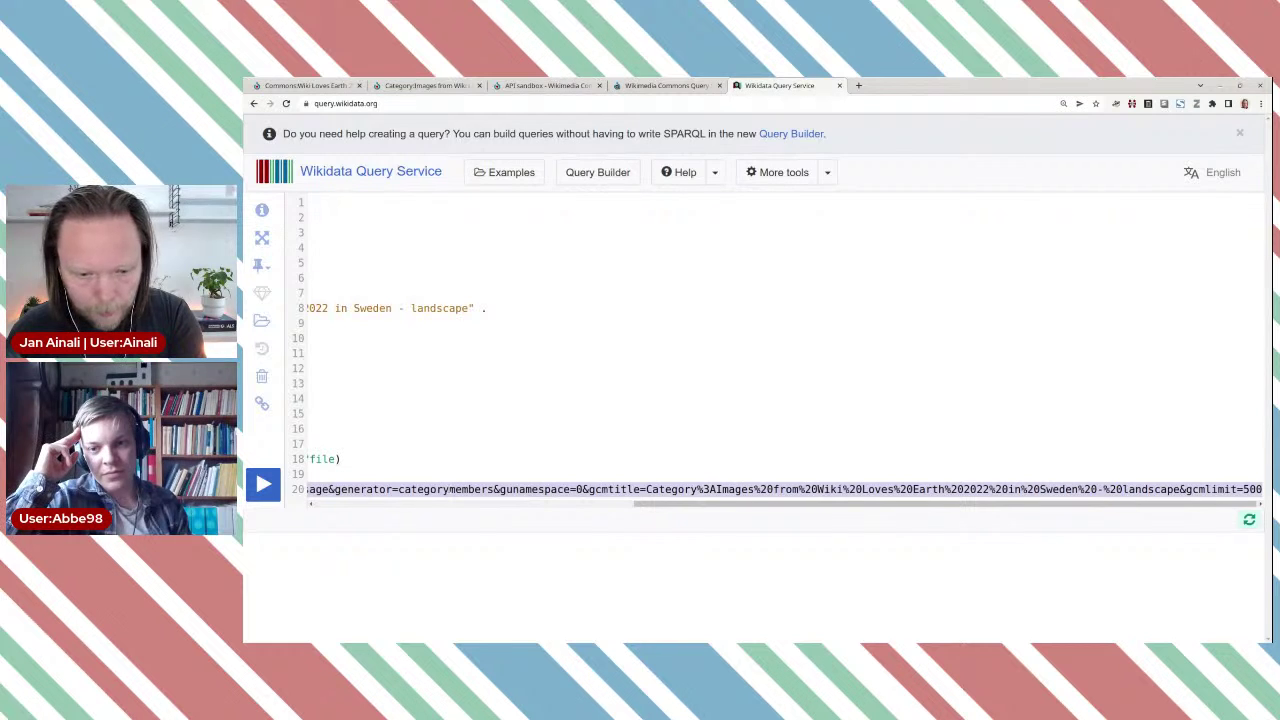
key("BackSpace")
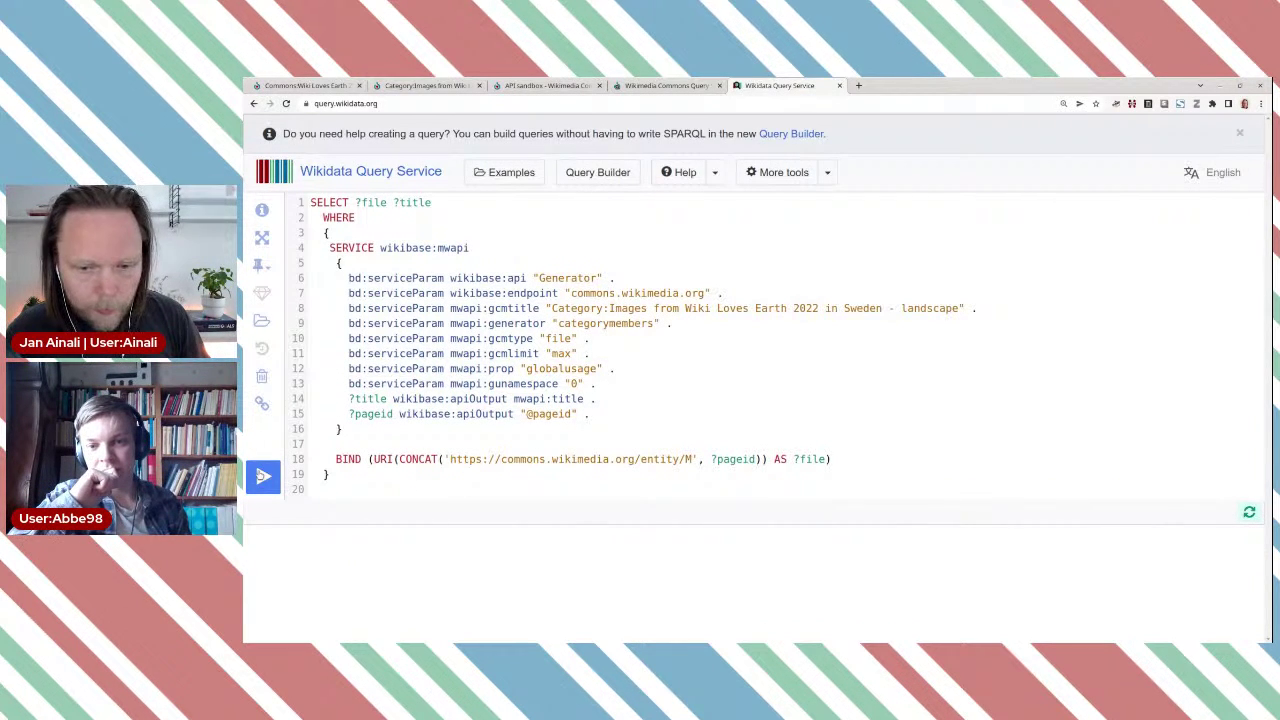
left_click(263, 476)
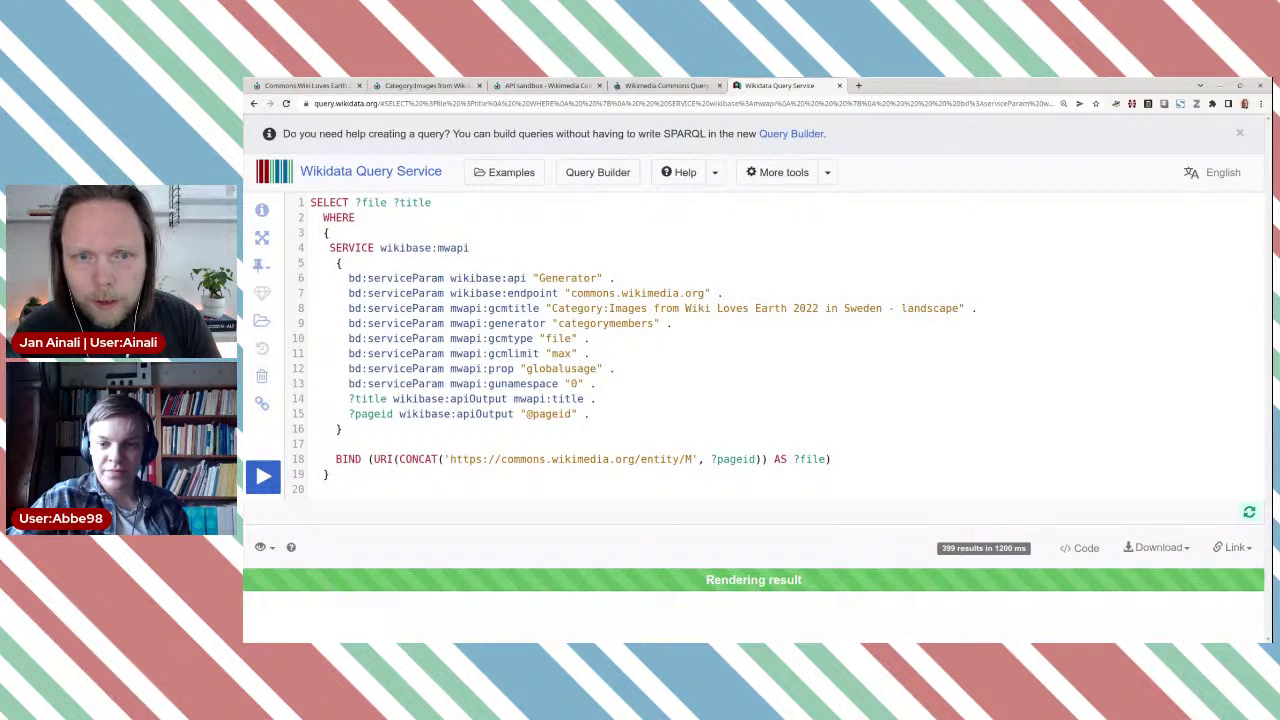
Step: Examine the file and title results and compare them with the query's parameters and output variables
scroll(1171, 260, "down", 3)
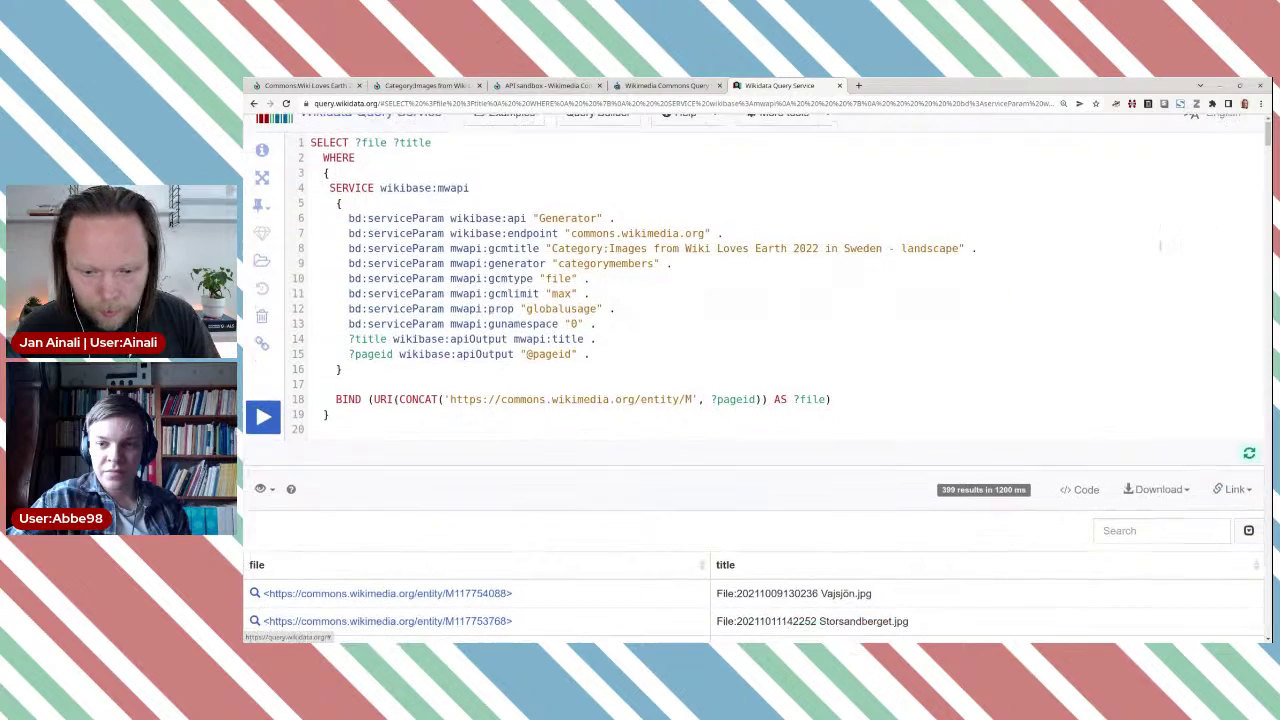
scroll(1171, 260, "down", 3)
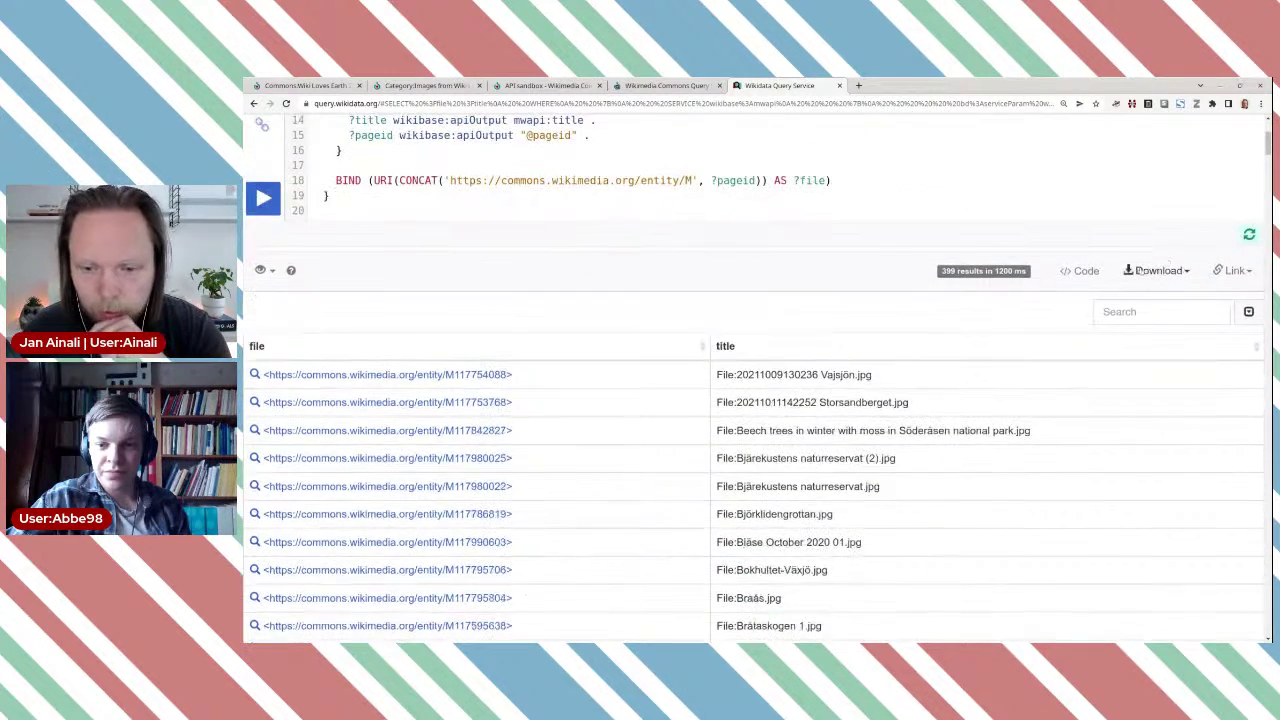
scroll(938, 330, "down", 1)
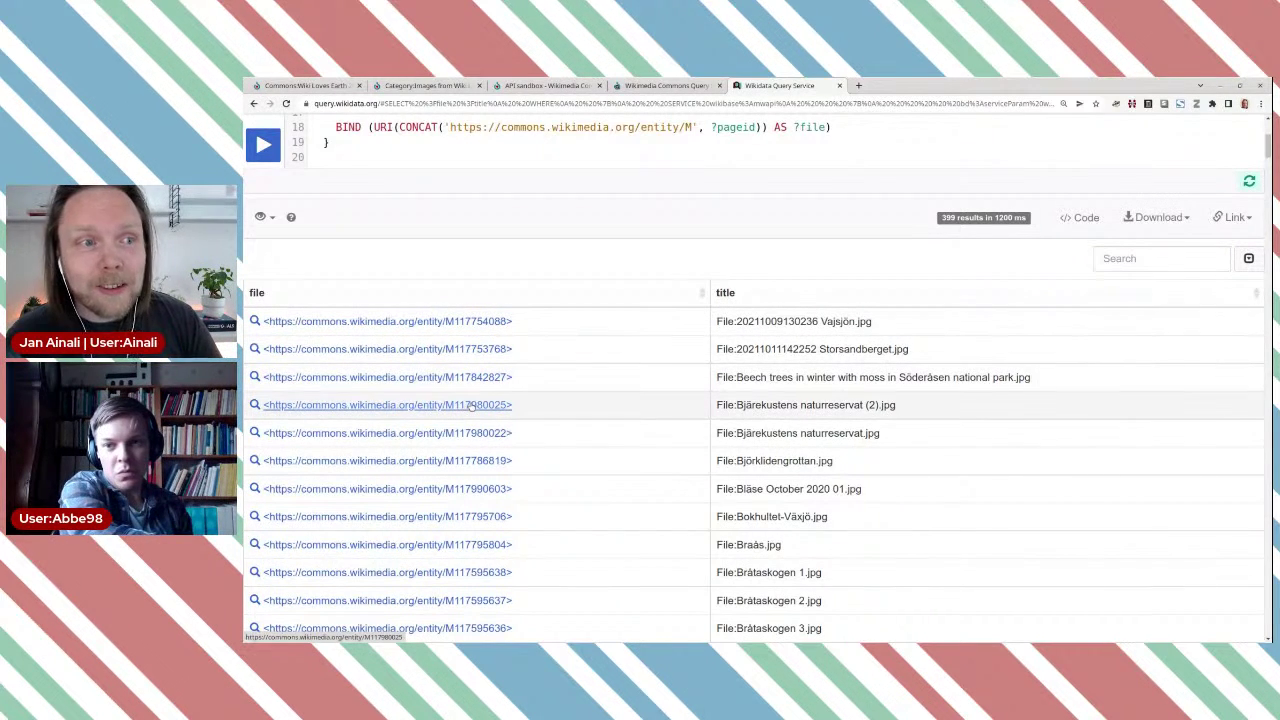
scroll(540, 400, "up", 3)
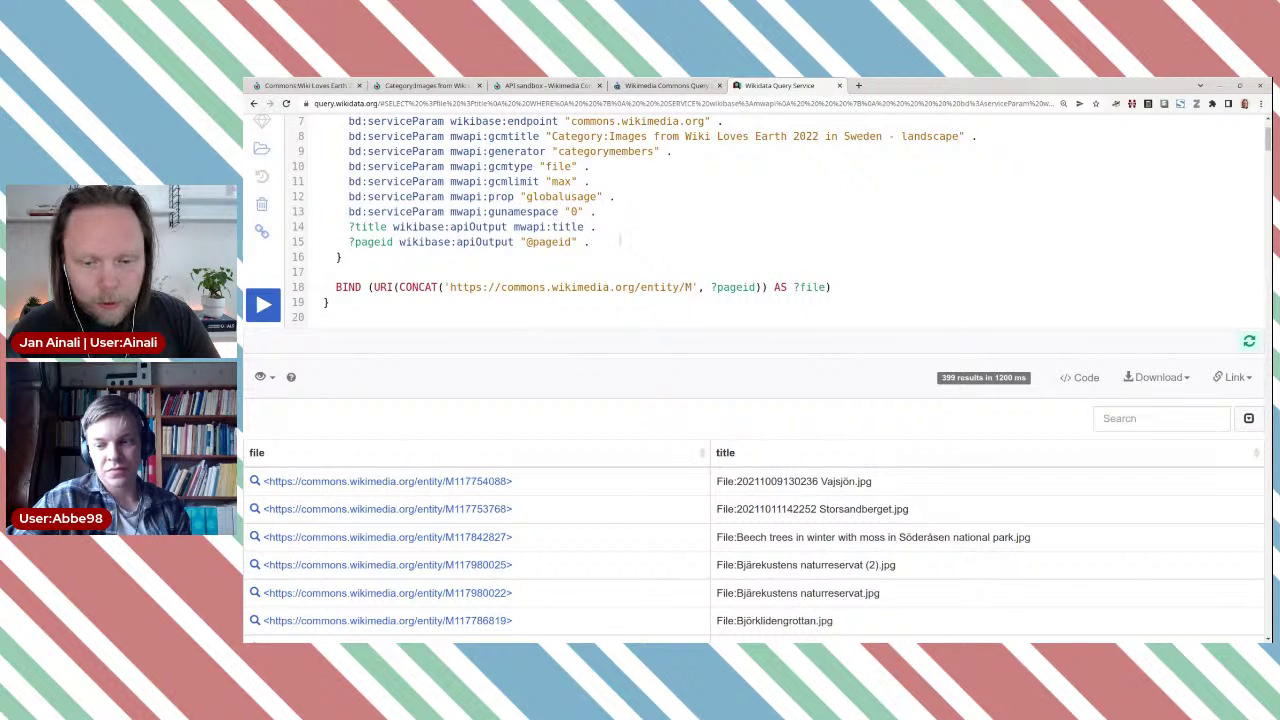
scroll(628, 249, "up", 1)
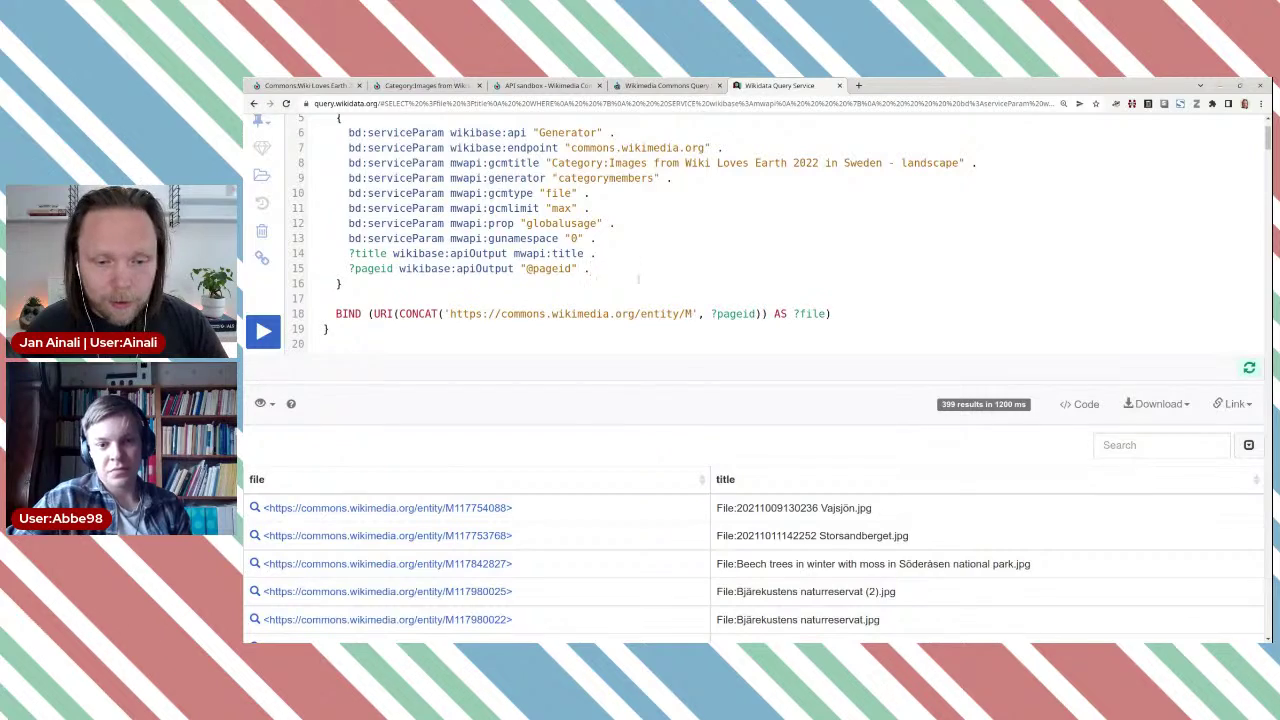
scroll(686, 360, "down", 3)
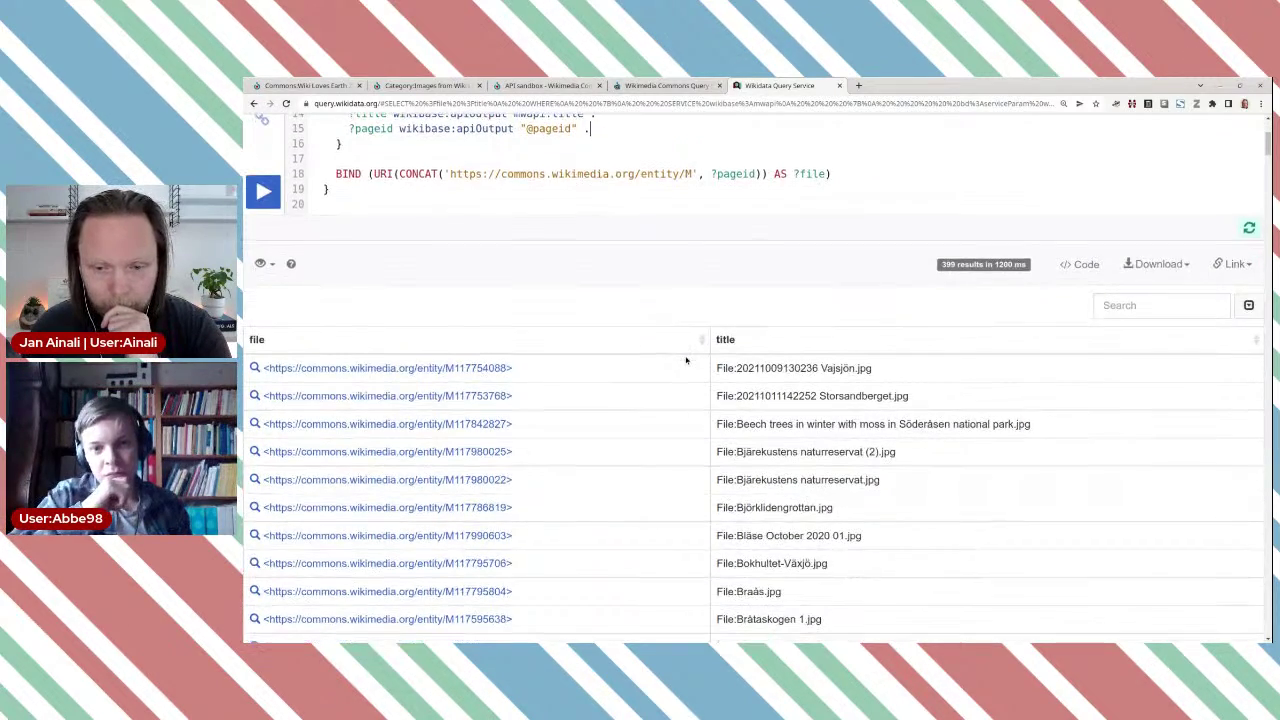
scroll(686, 360, "down", 3)
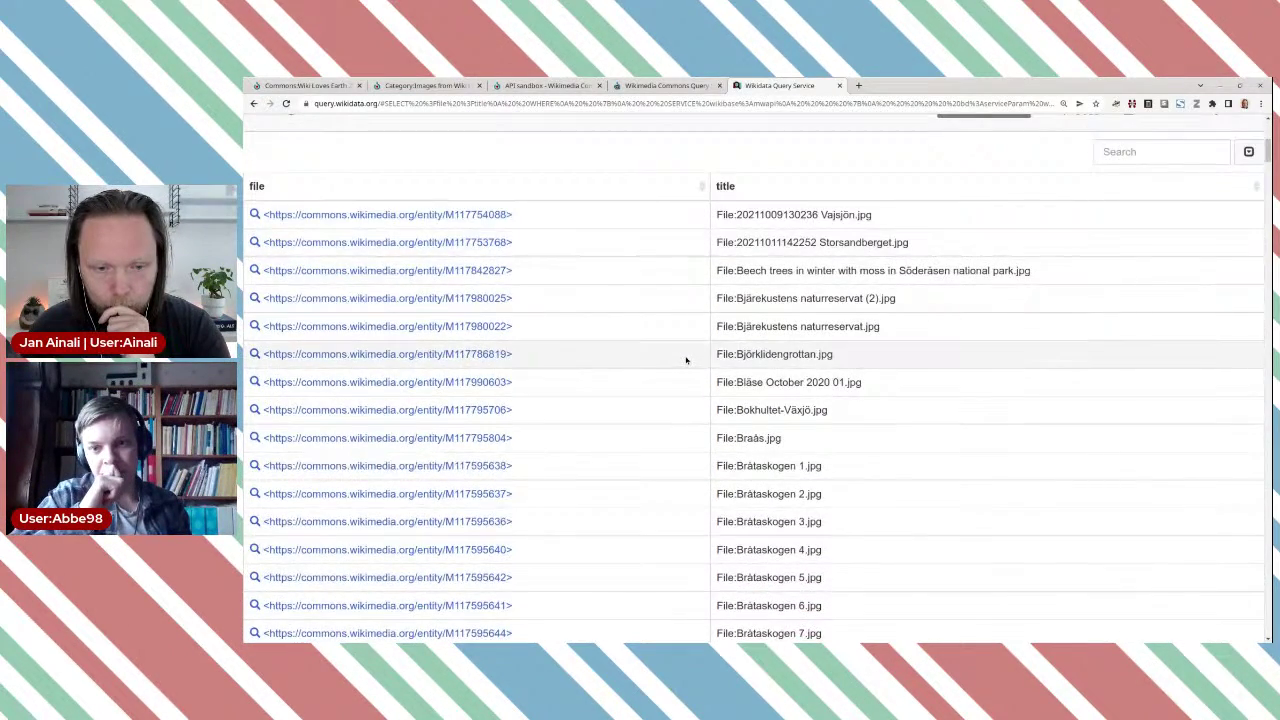
scroll(686, 360, "up", 2)
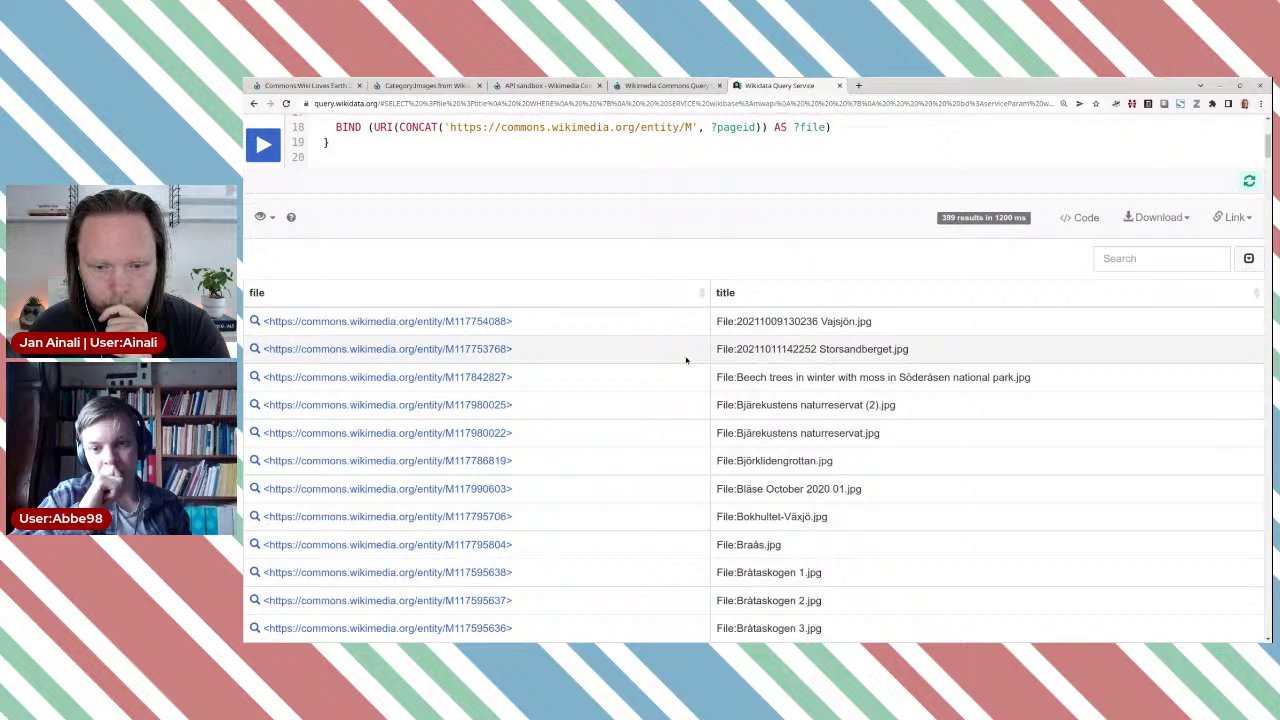
scroll(686, 360, "up", 3)
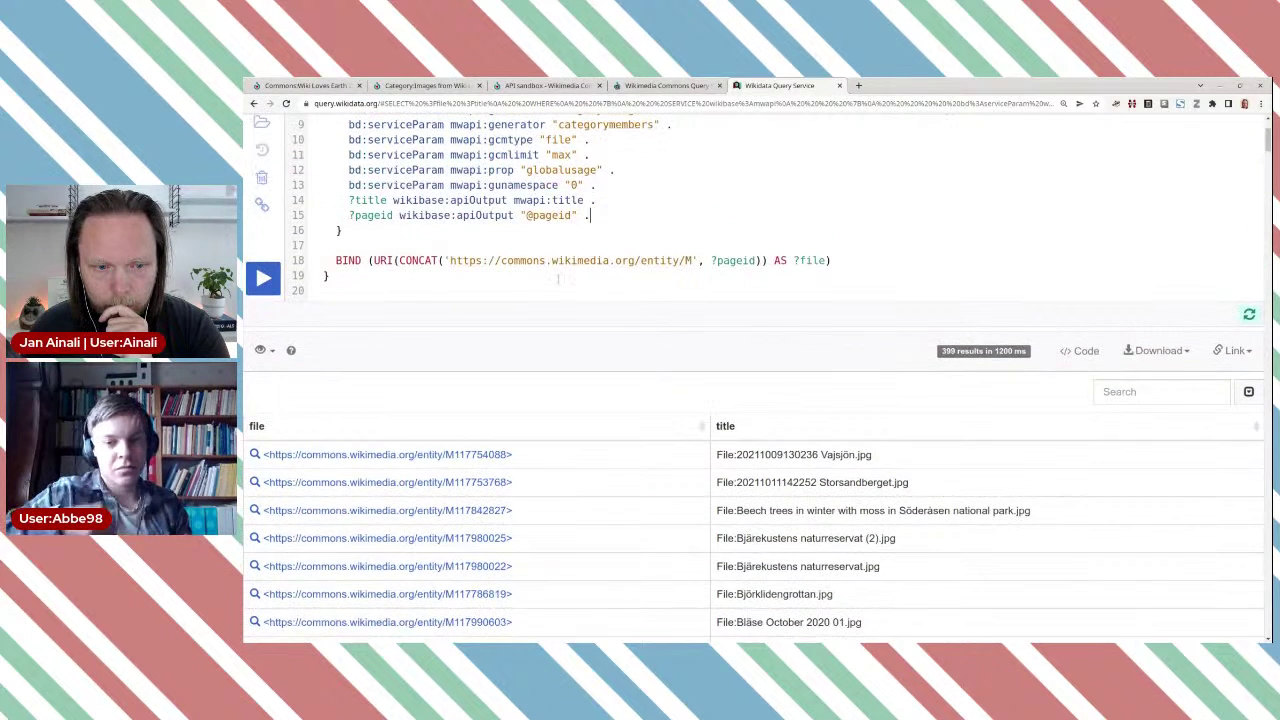
Step: Start a new output line below the ?pageid line with the variable ?usedatpage
left_click(597, 215)
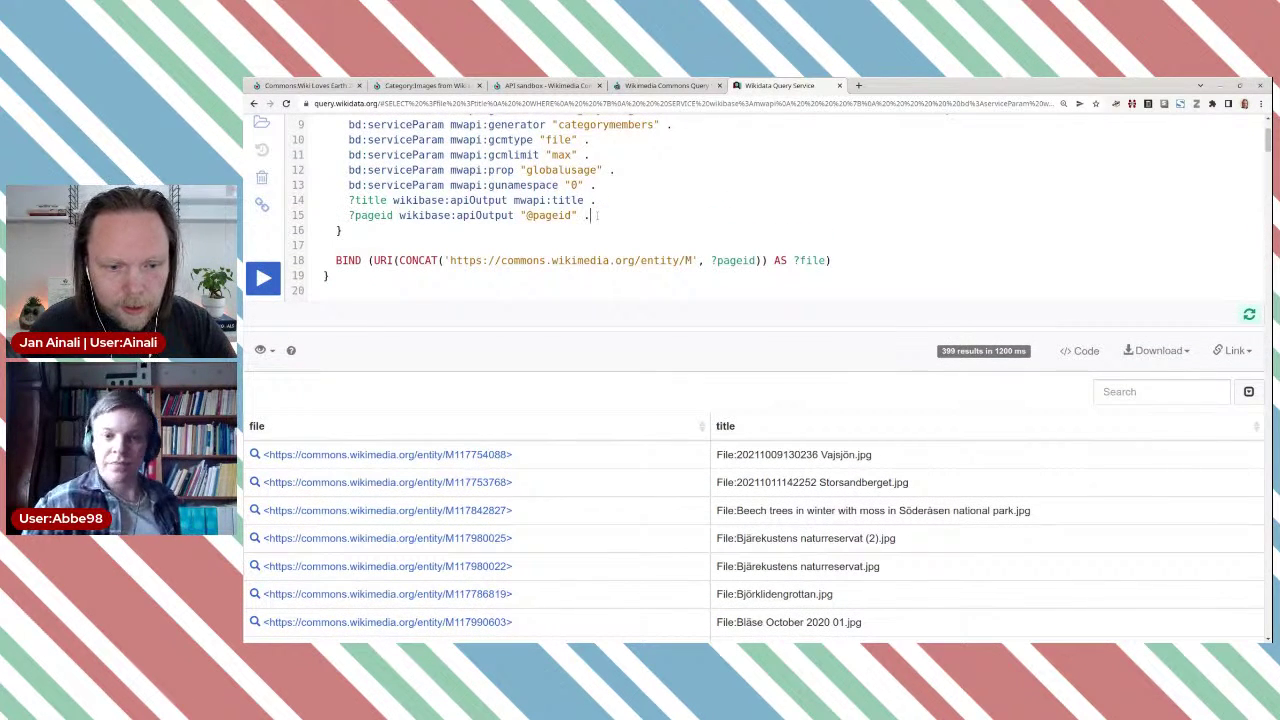
key("Return")
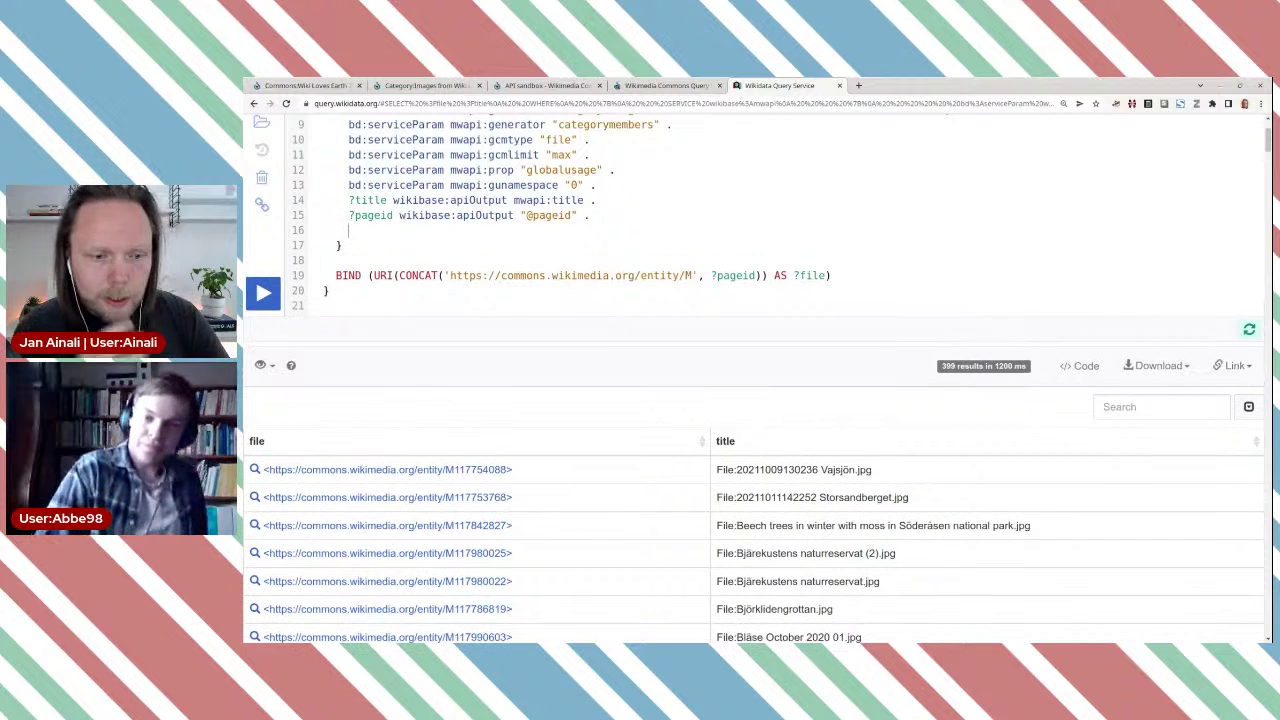
type("?")
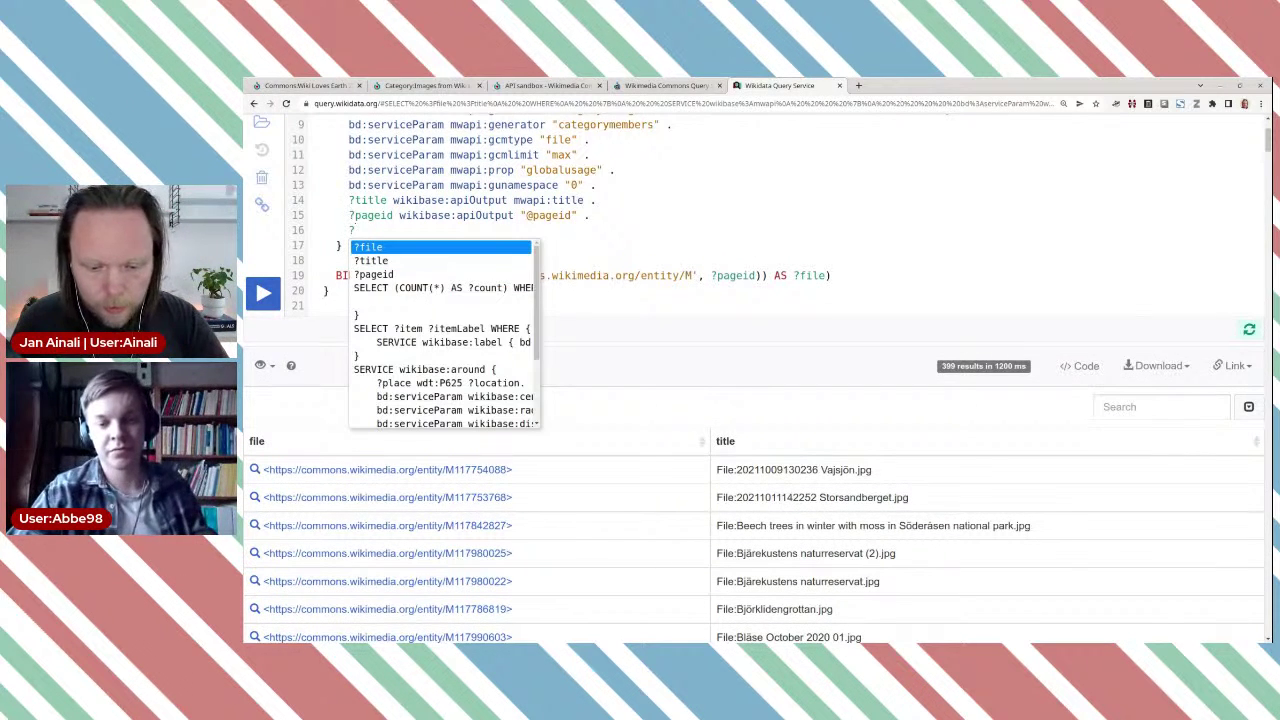
type("useda")
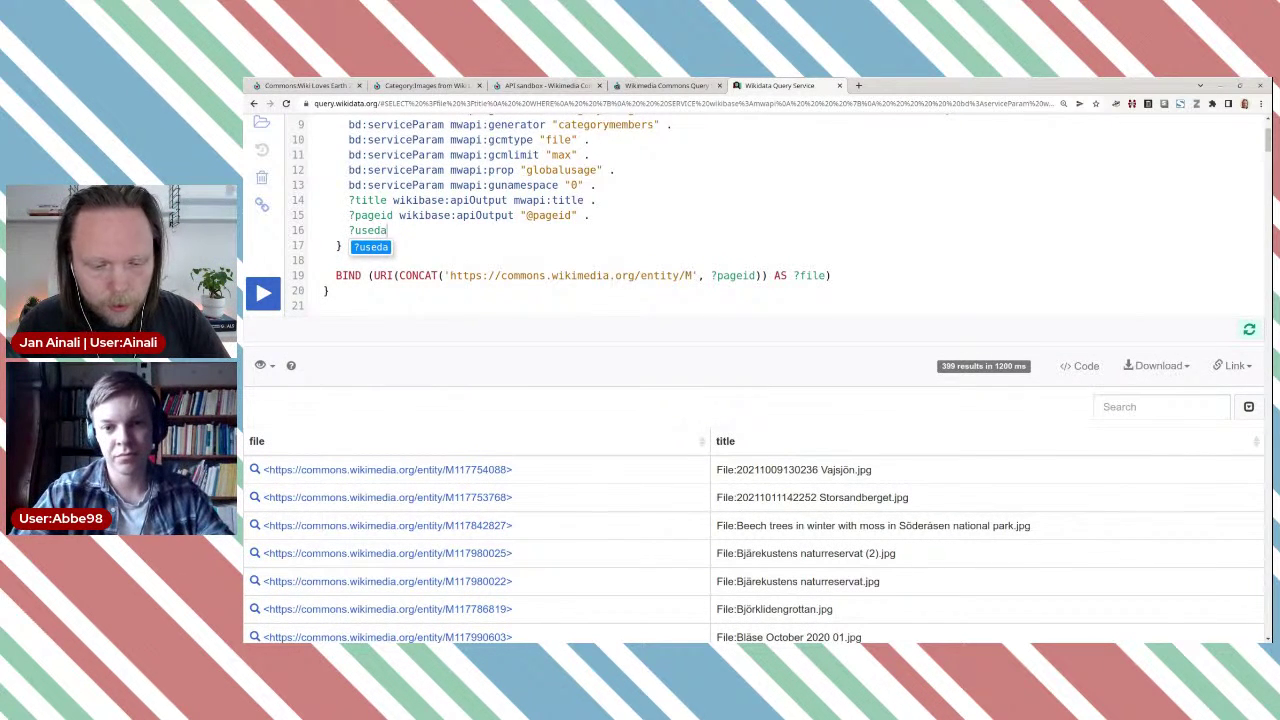
type("tpage")
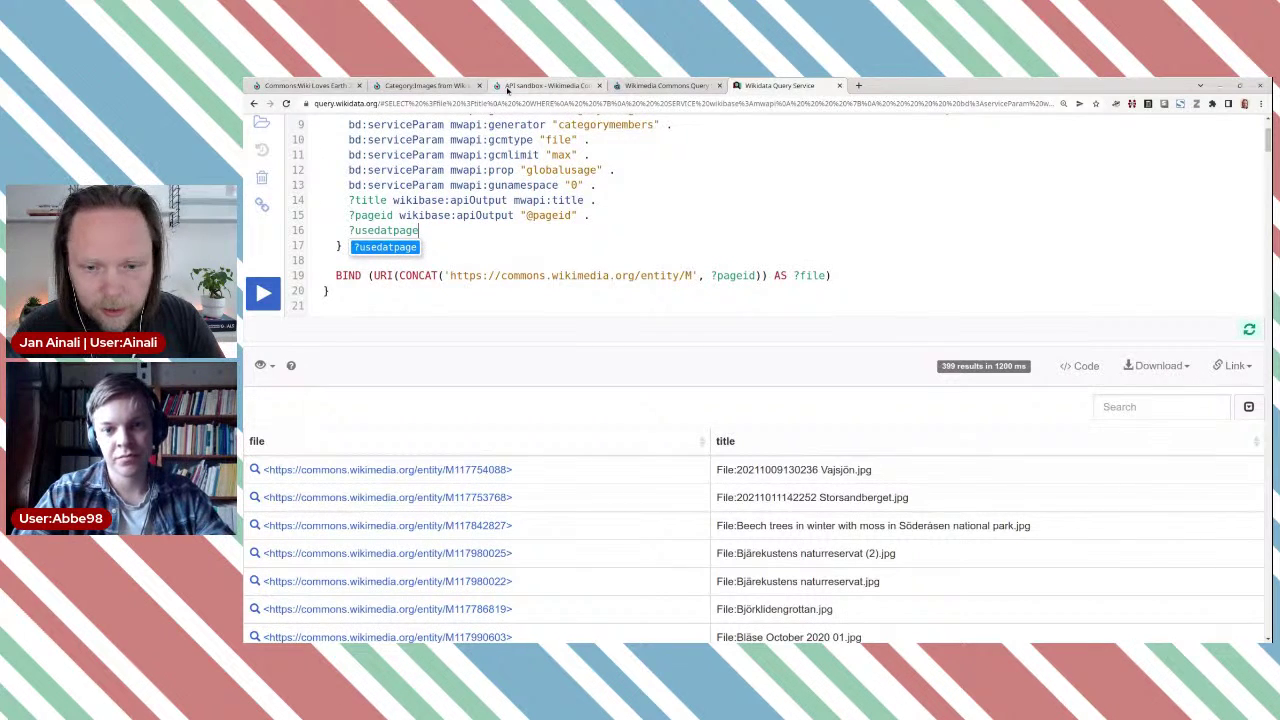
Step: Switch to the Commons API sandbox and examine the title and url attributes of the first gu element
left_click(507, 89)
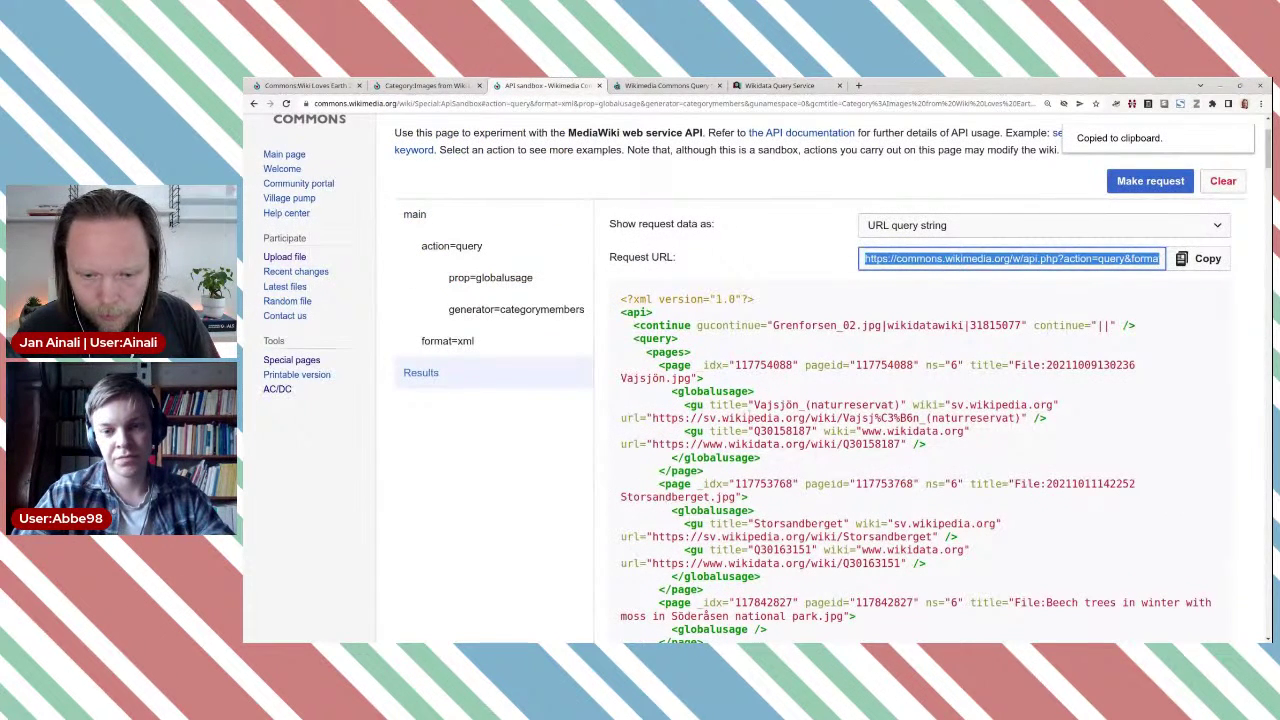
double_click(777, 405)
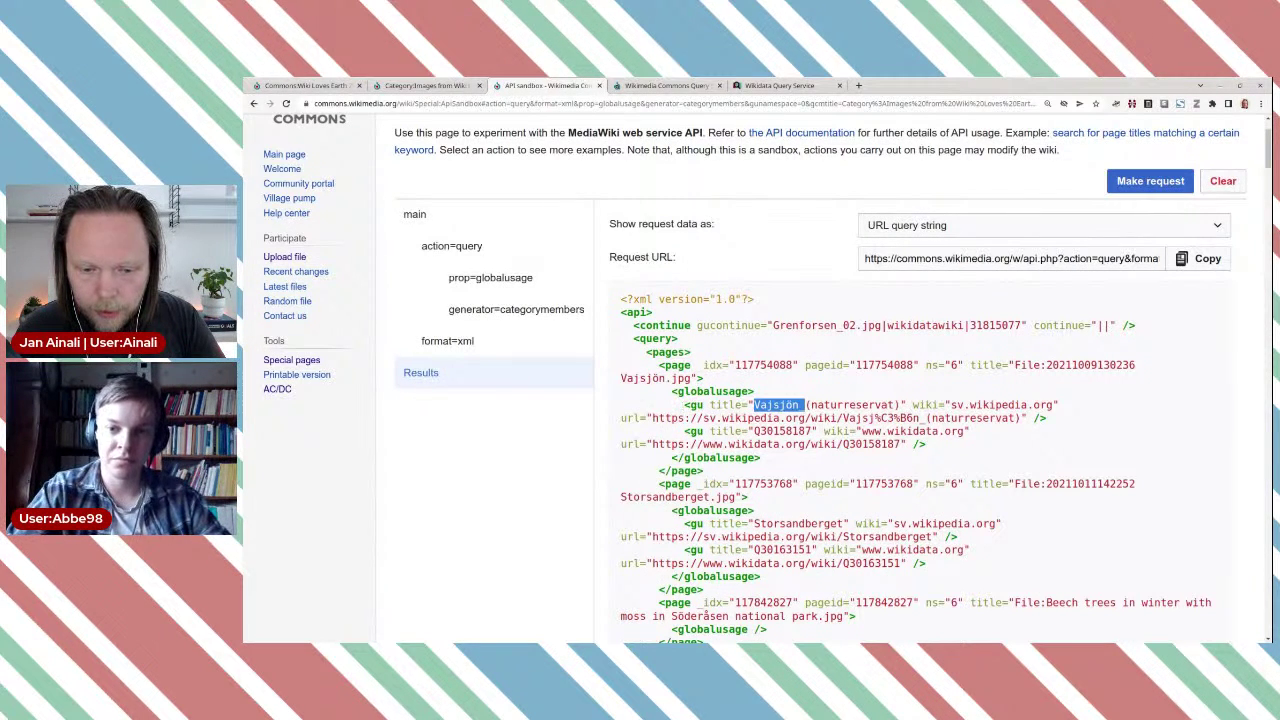
double_click(630, 418)
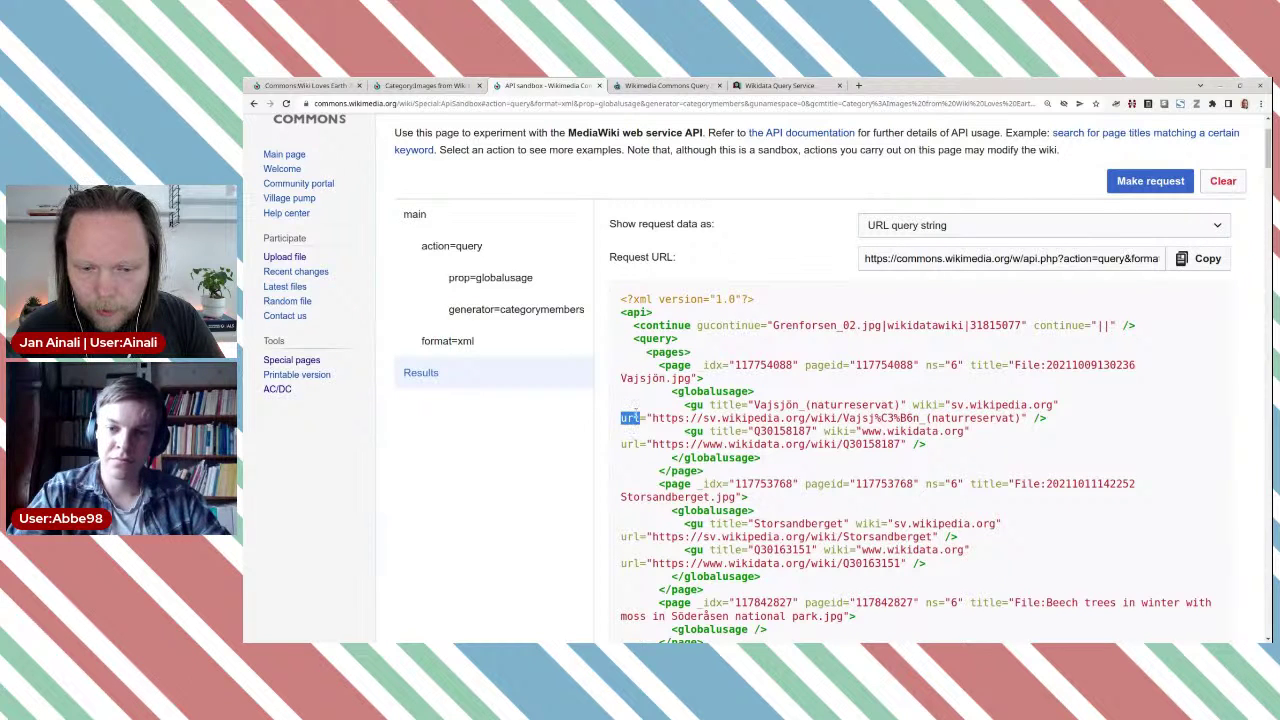
left_click_drag(651, 418, 1020, 418)
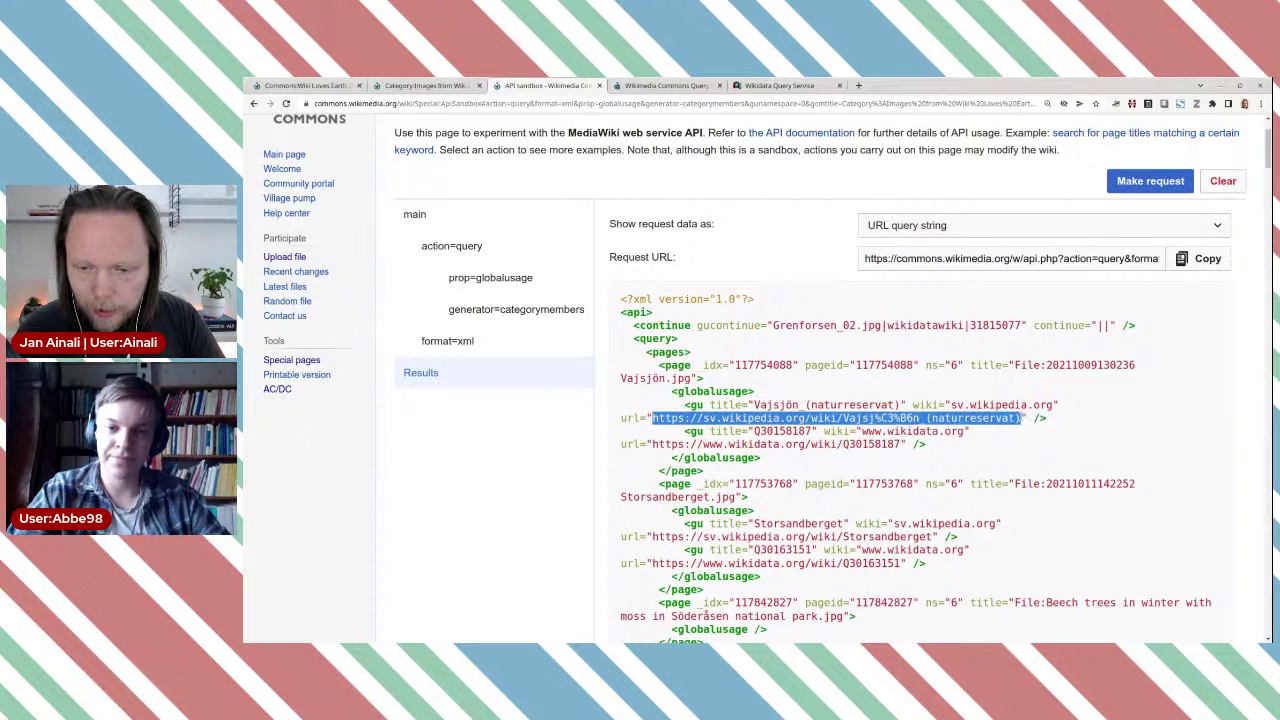
Step: Switch back to Wikidata Query Service and rename the ?usedatpage variable on the last output line to ?usedaturl
left_click(777, 86)
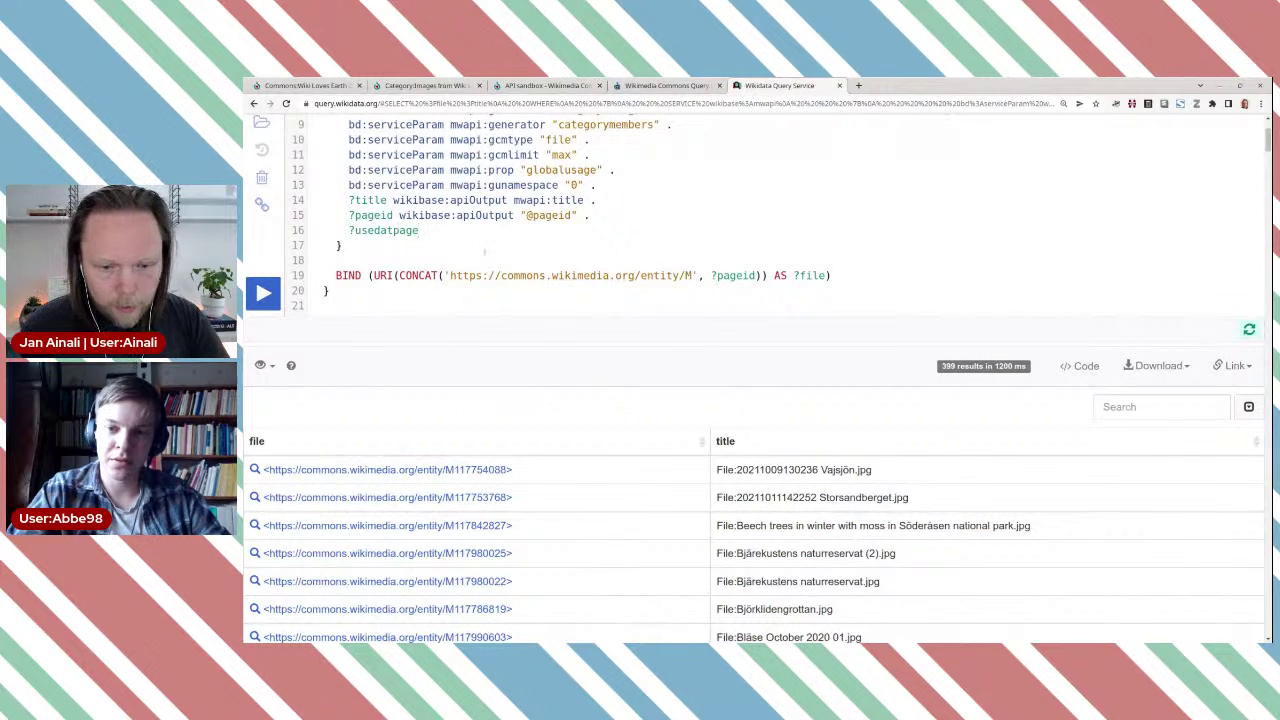
key("BackSpace")
key("BackSpace")
key("BackSpace")
key("BackSpace")
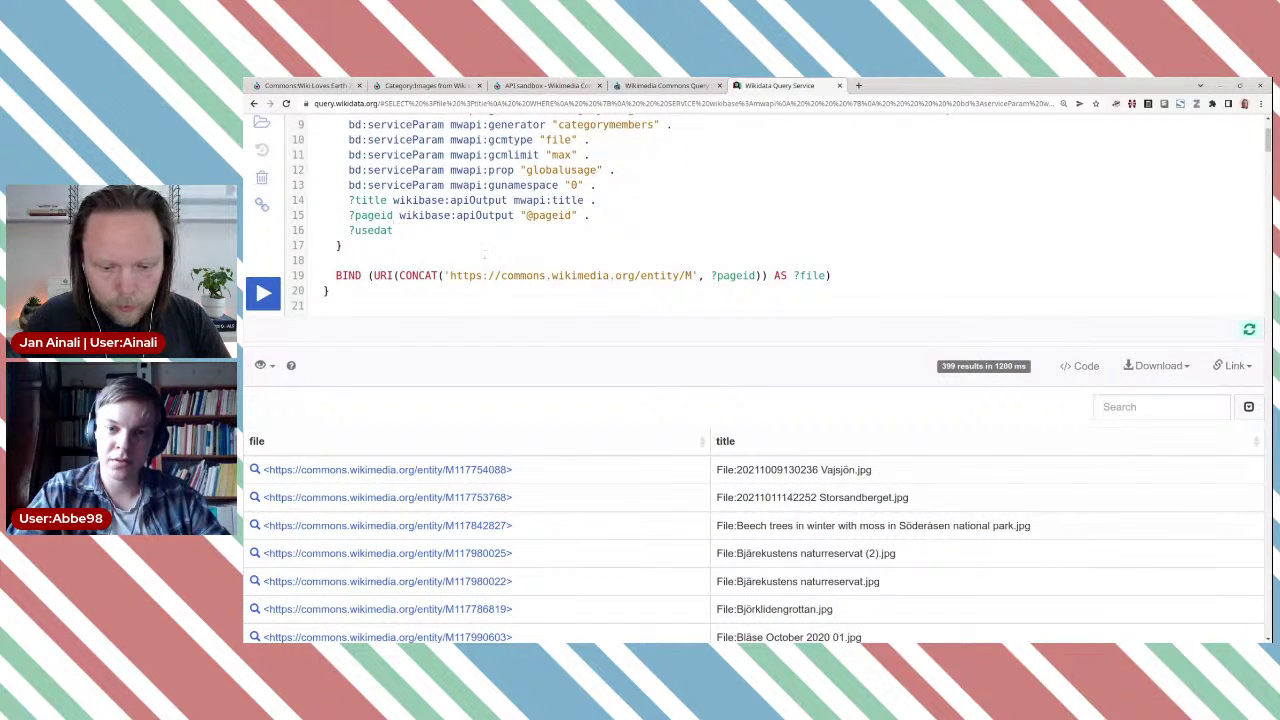
type("u")
type("rl")
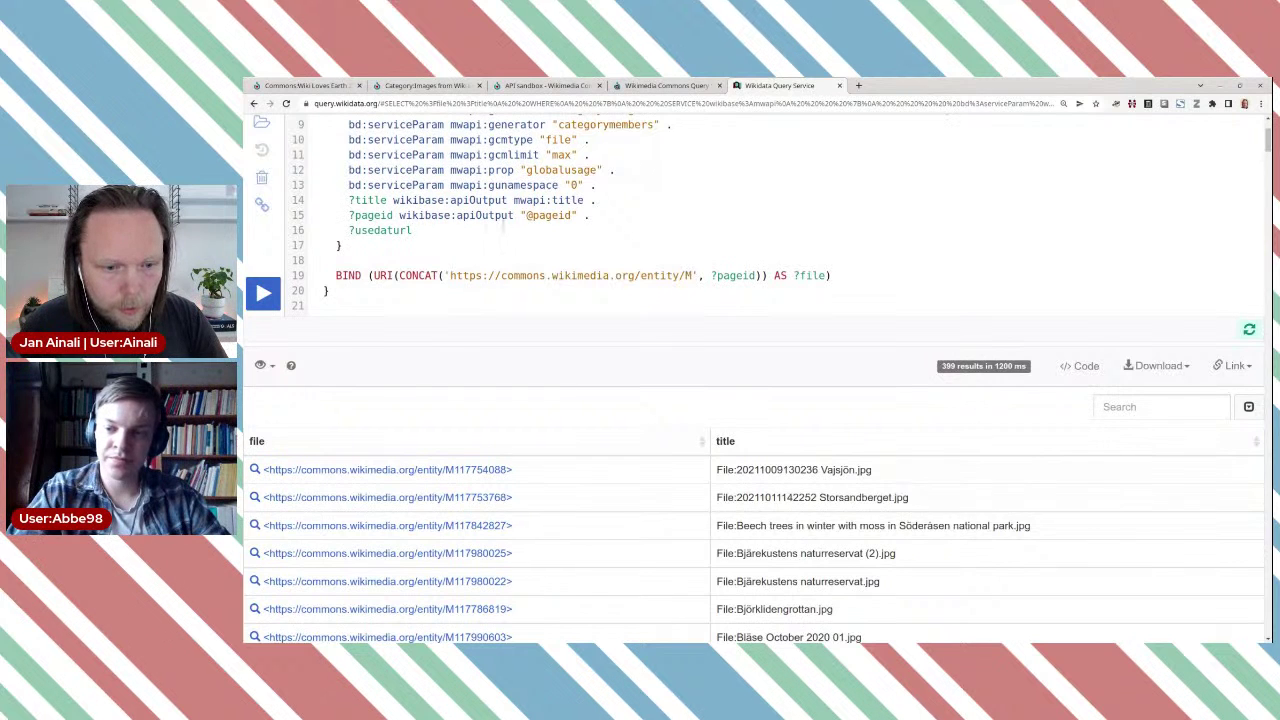
Step: Extend the ?usedaturl line with a copy of wikibase:apiOutput followed by an empty pair of double quotes
left_click_drag(514, 215, 399, 215)
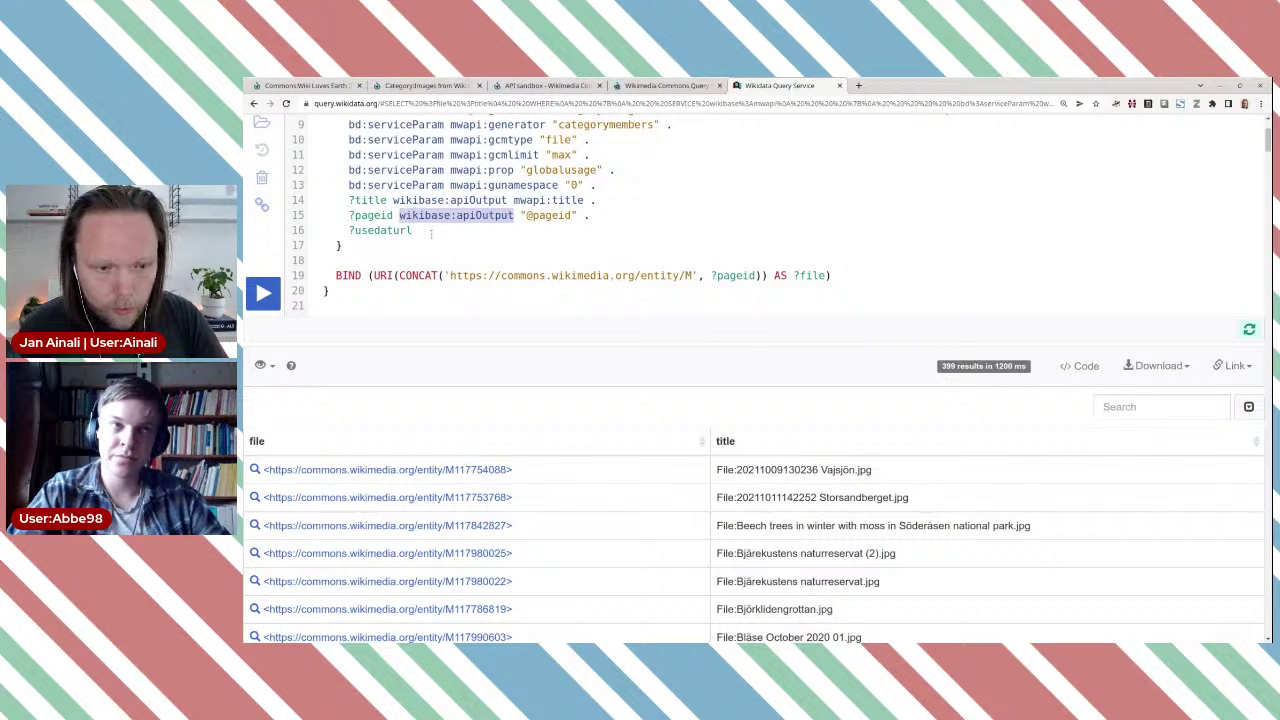
left_click(436, 233)
key("ctrl+v")
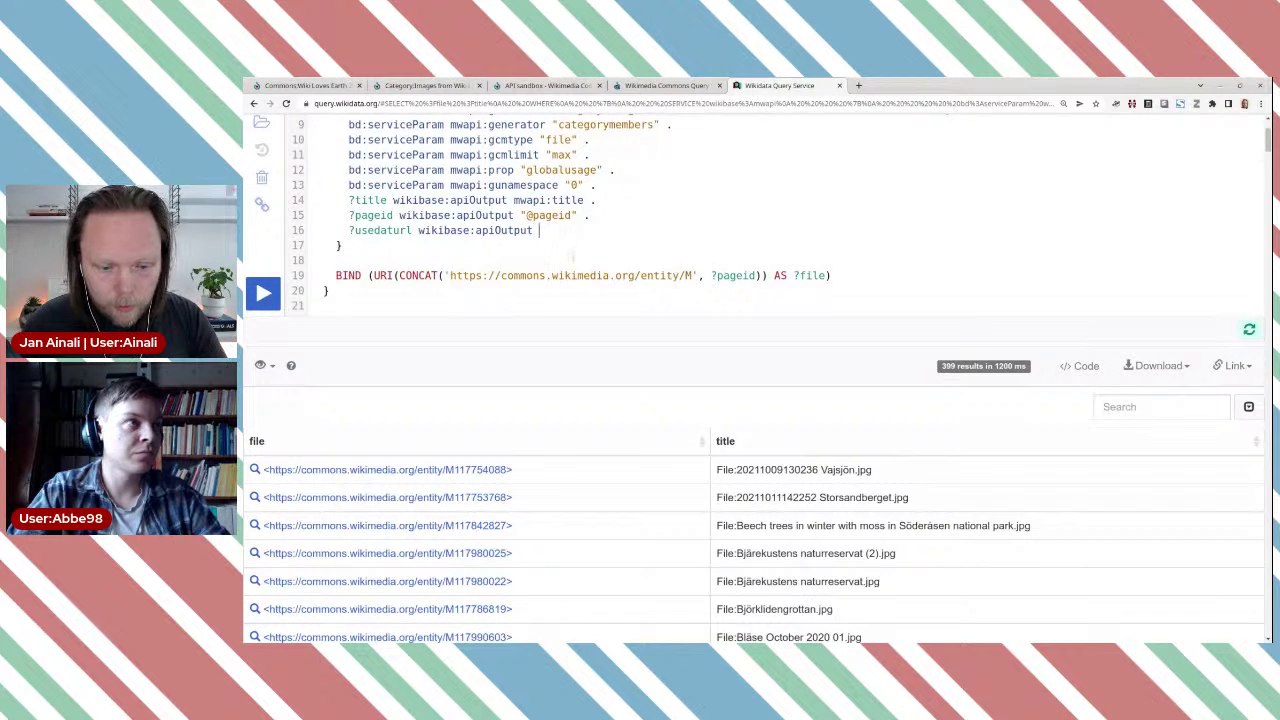
type("\"\"")
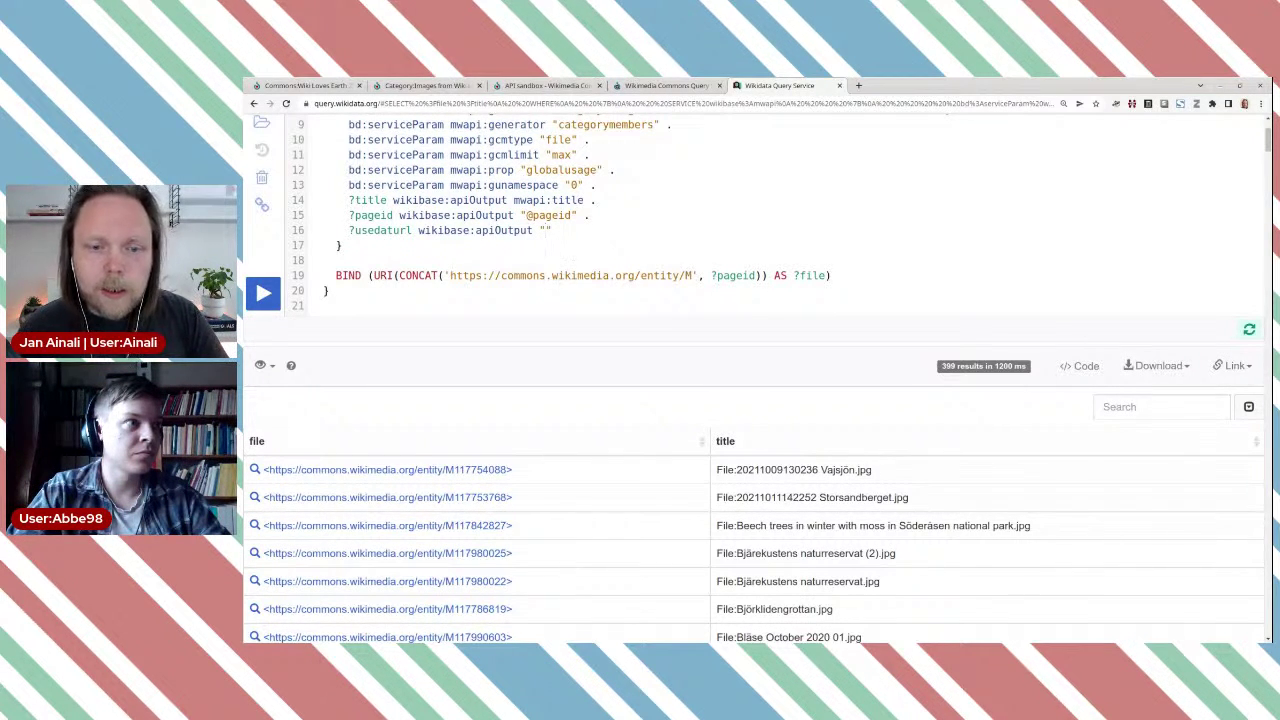
left_click(567, 86)
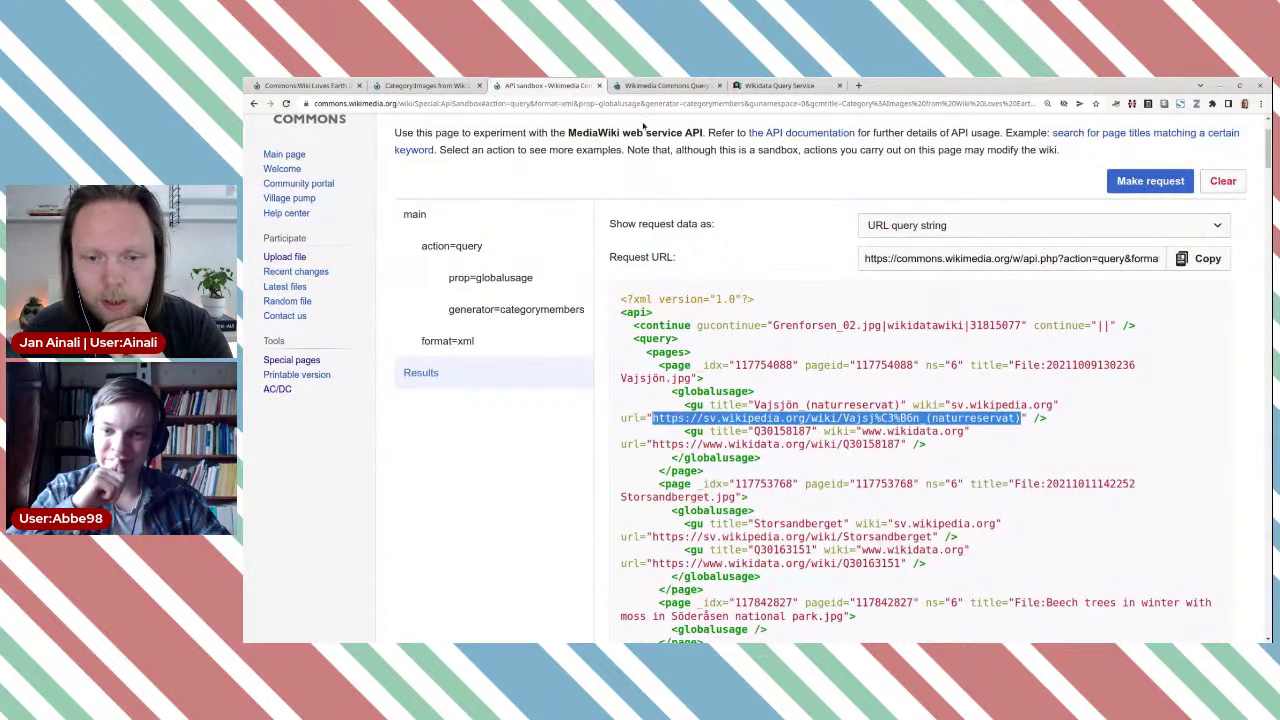
left_click(780, 86)
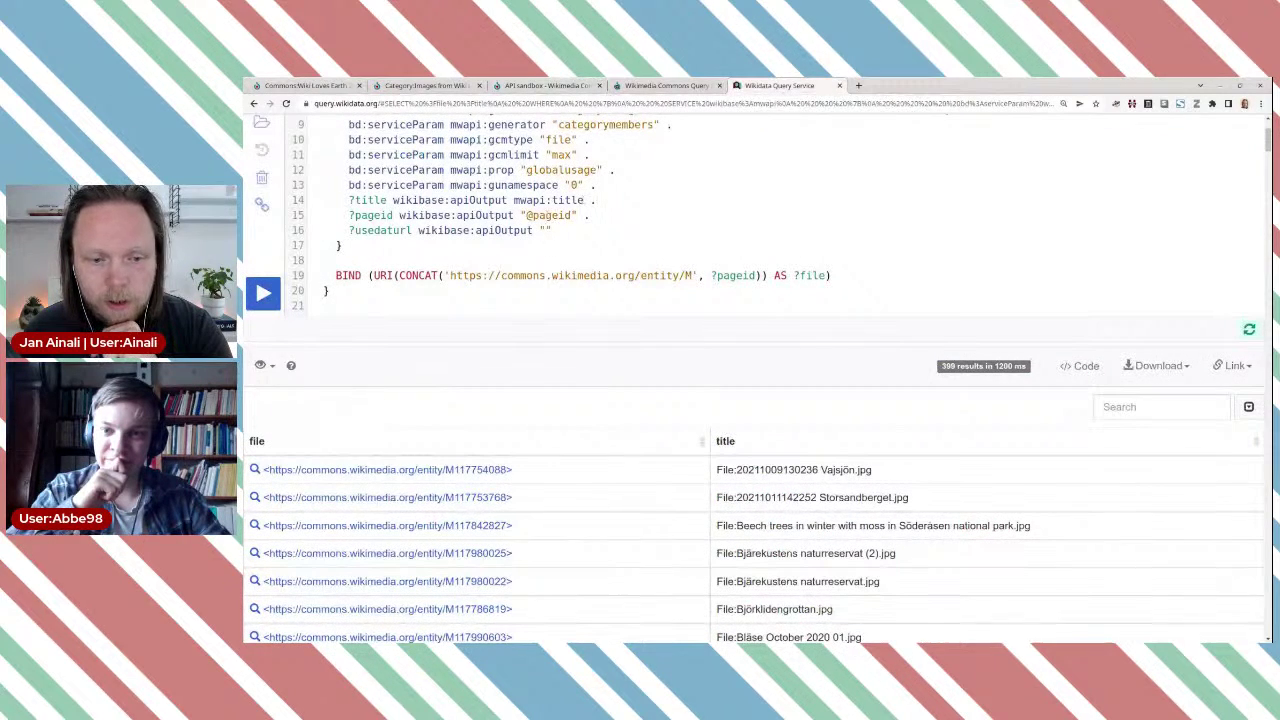
double_click(552, 215)
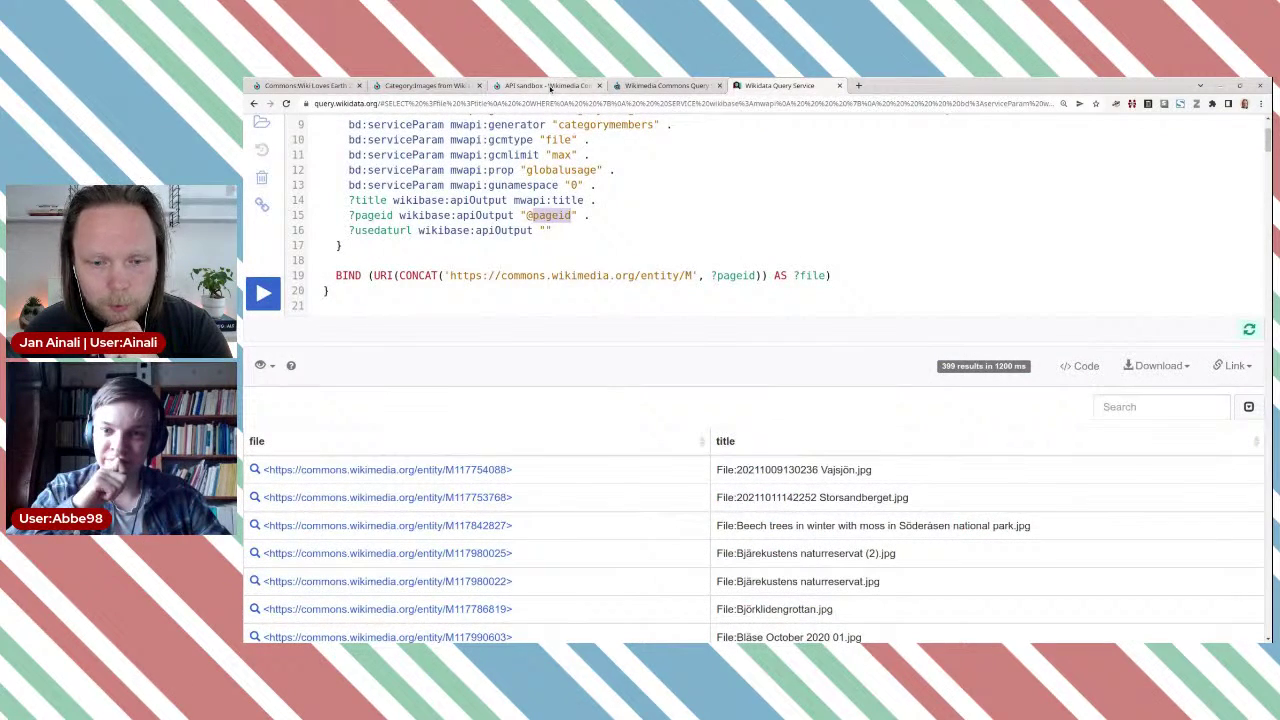
left_click(548, 86)
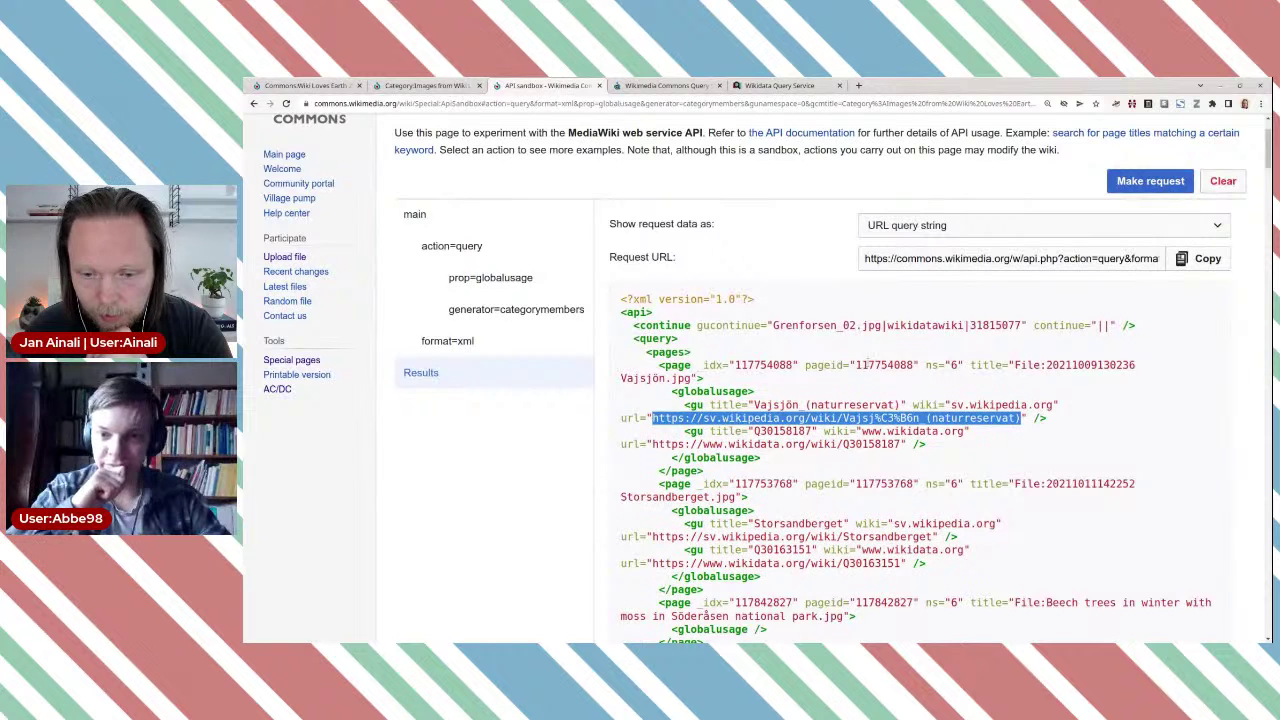
double_click(885, 365)
left_click(885, 365)
double_click(824, 365)
left_click(682, 362)
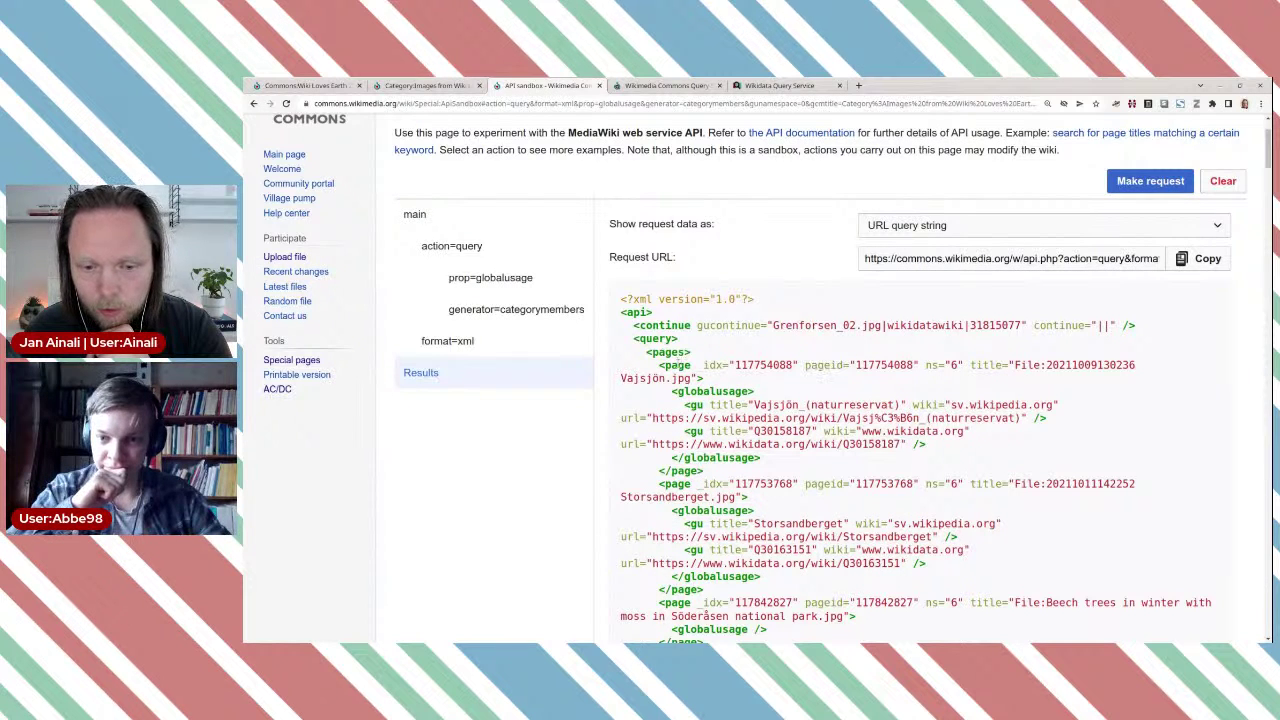
double_click(678, 365)
left_click(682, 365)
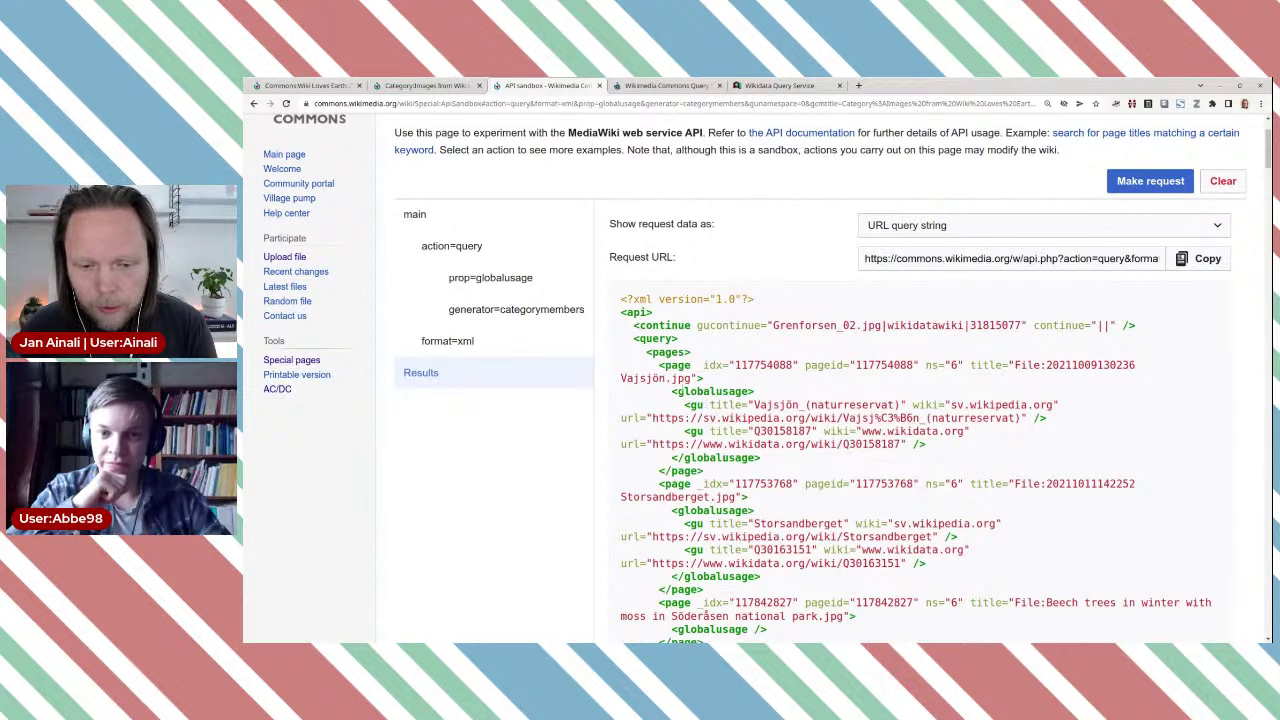
double_click(710, 392)
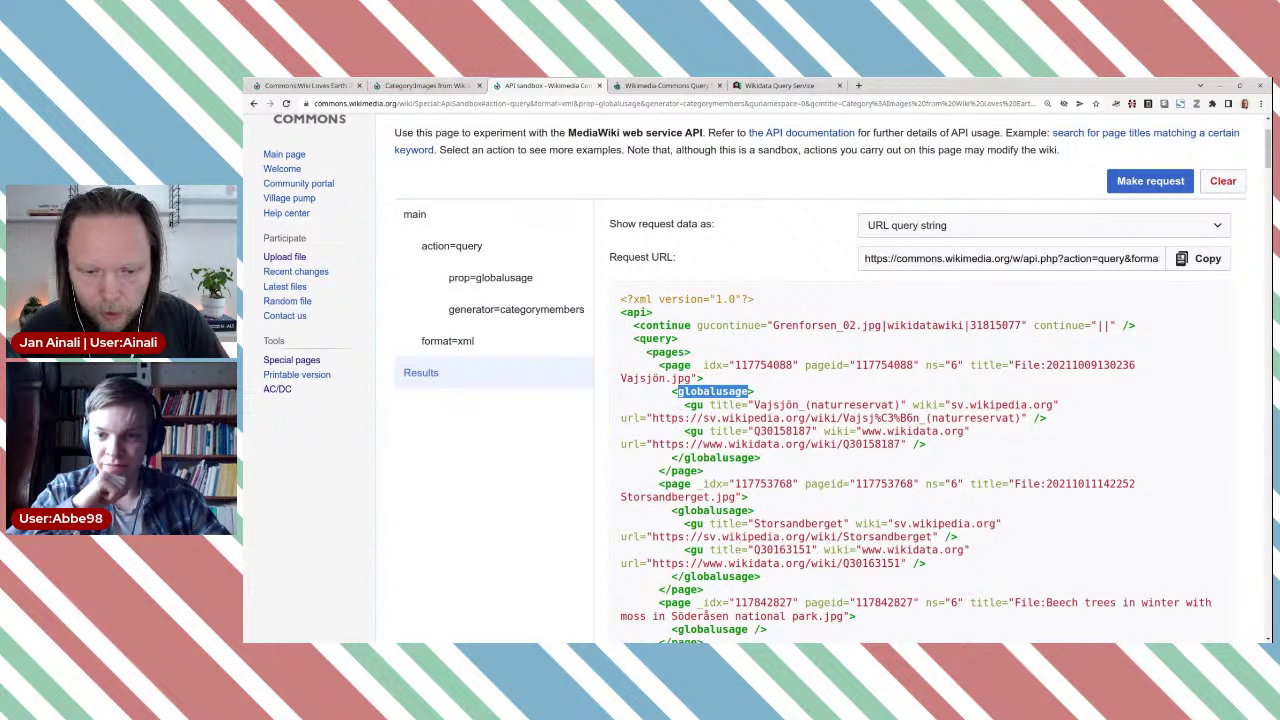
double_click(630, 418)
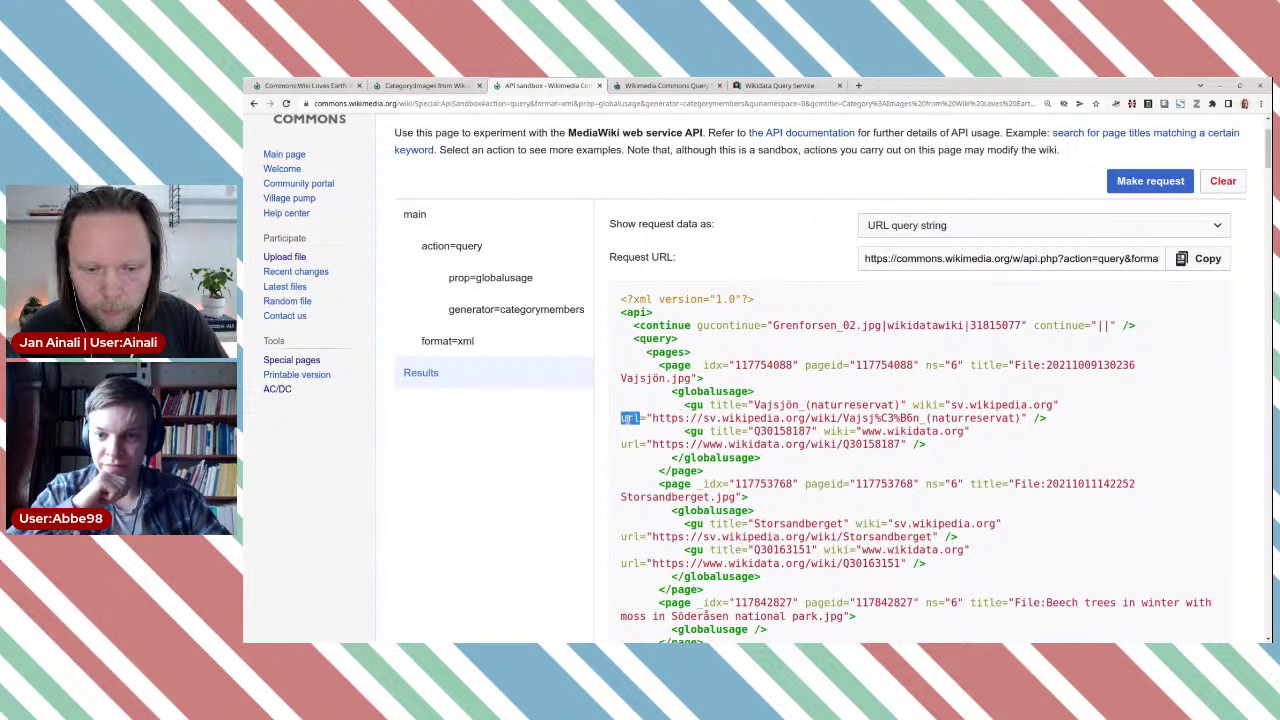
left_click(775, 86)
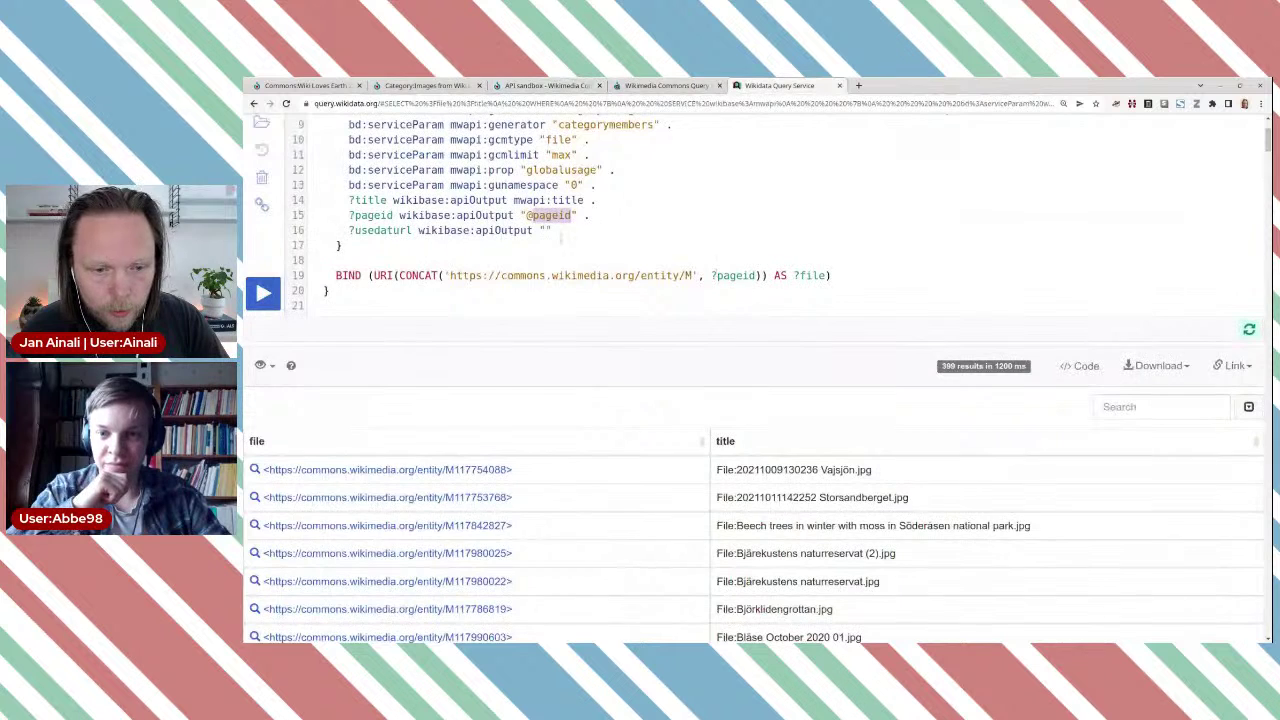
key("ctrl+v")
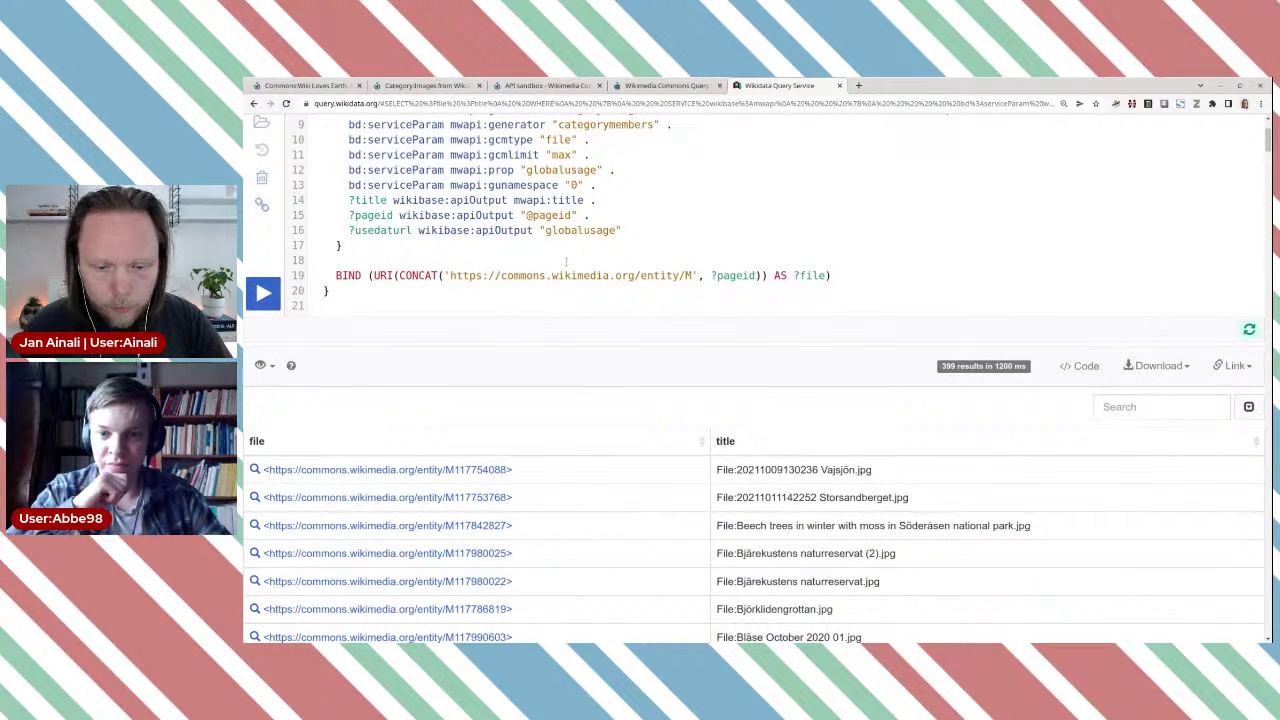
type("/gu")
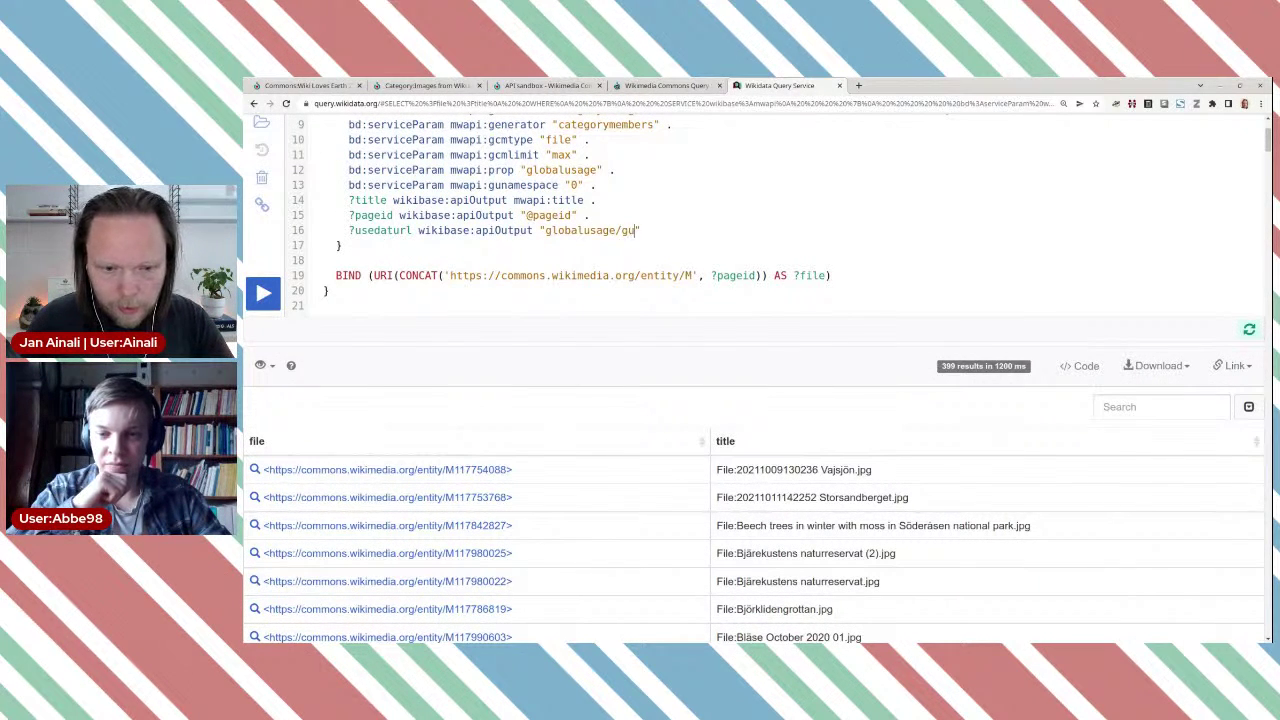
type("/")
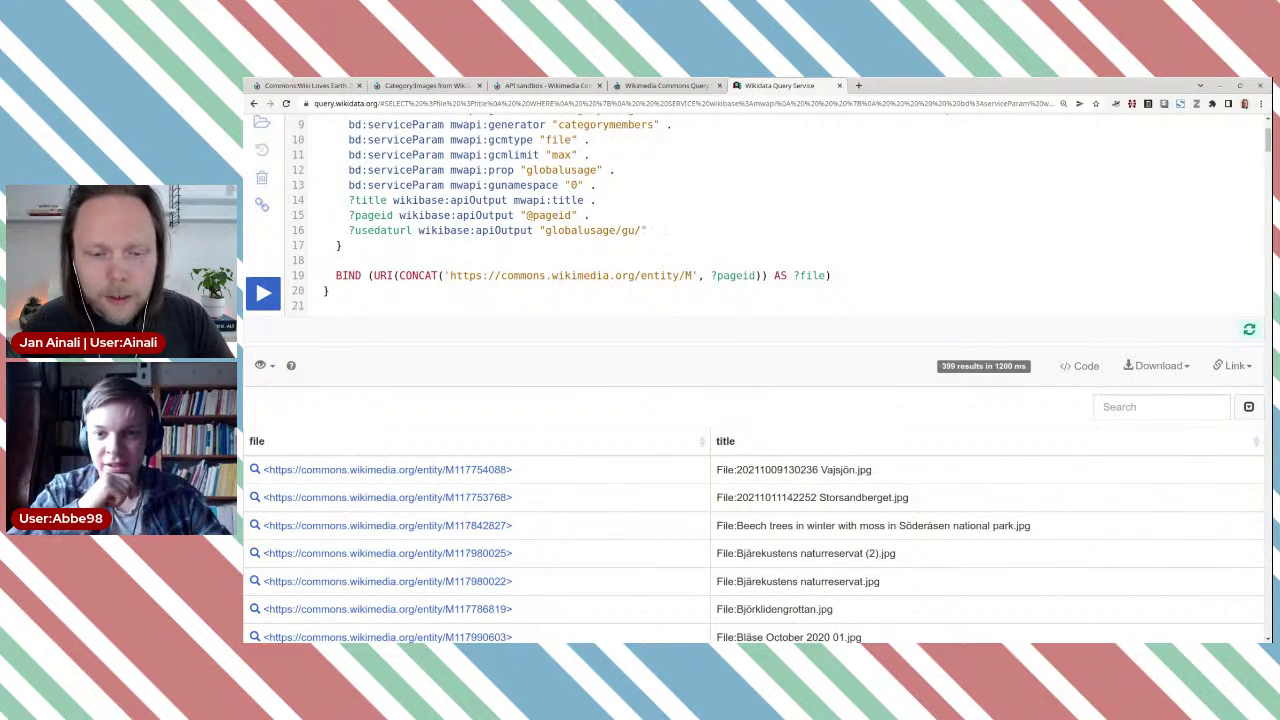
type("@")
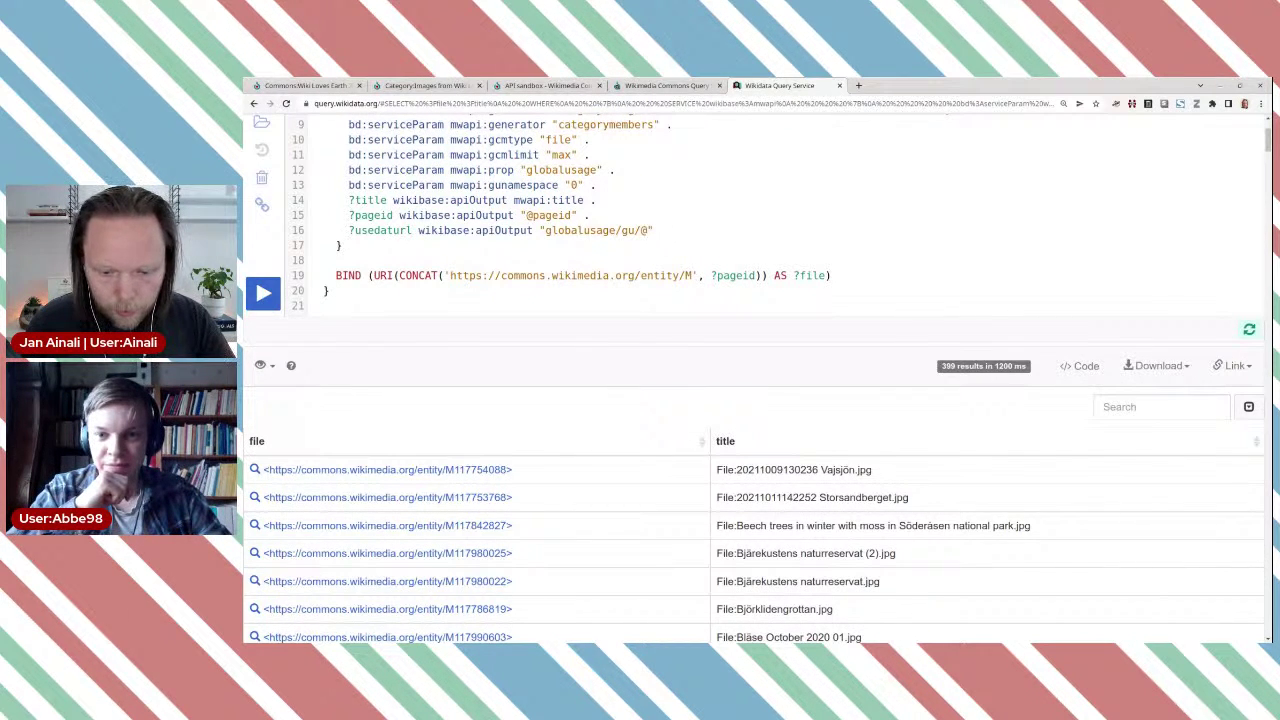
type("url")
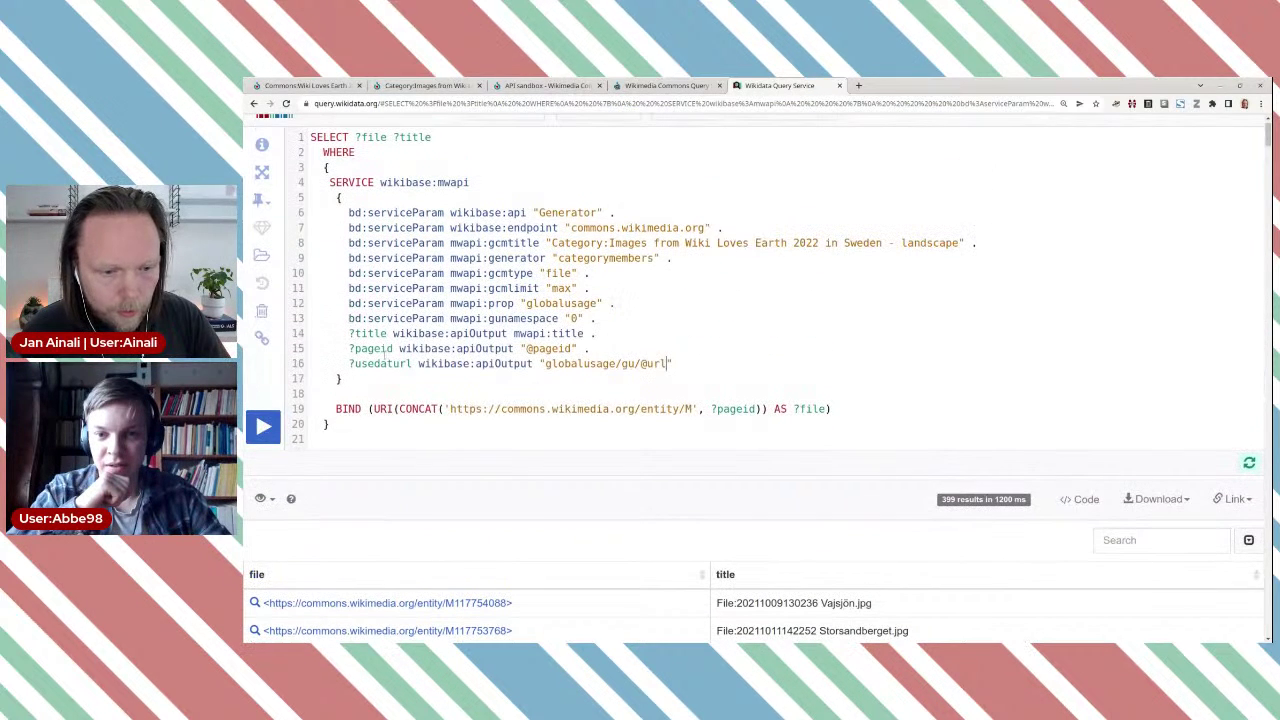
Step: Add ?usedaturl after ?title in the SELECT line and run the query
double_click(385, 364)
key("ctrl+c")
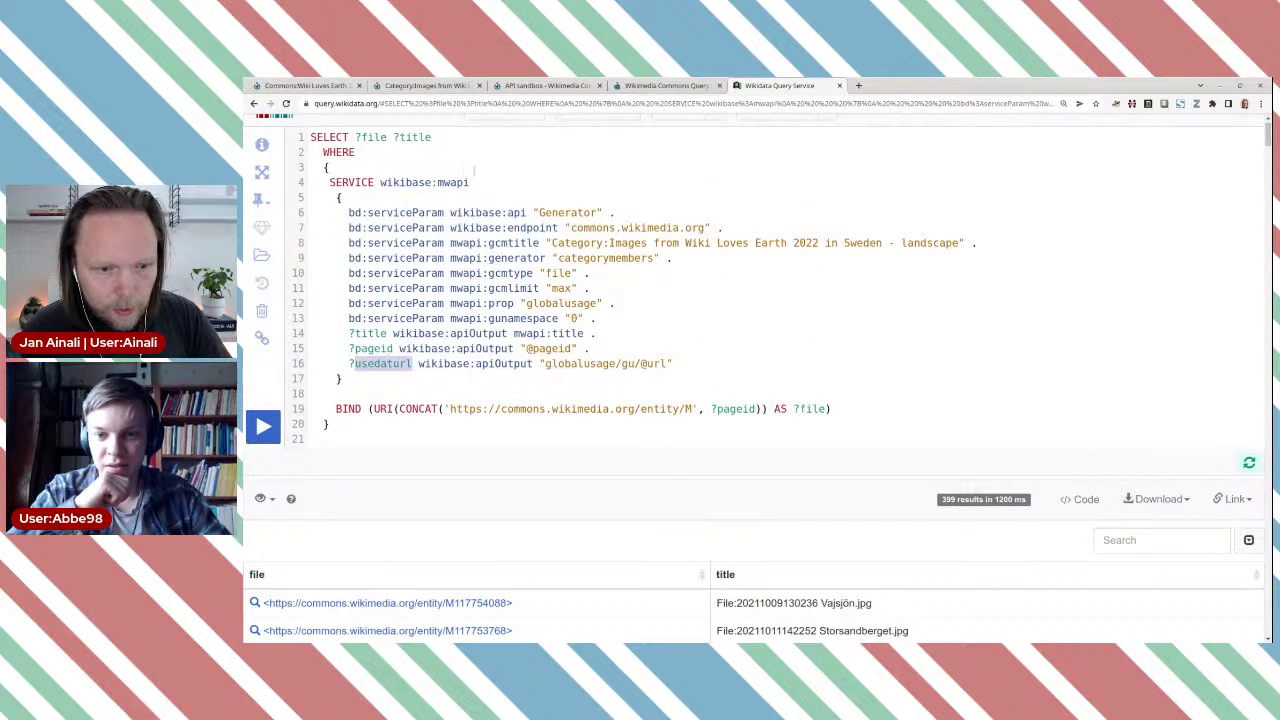
left_click(478, 139)
type("?")
key("ctrl+v")
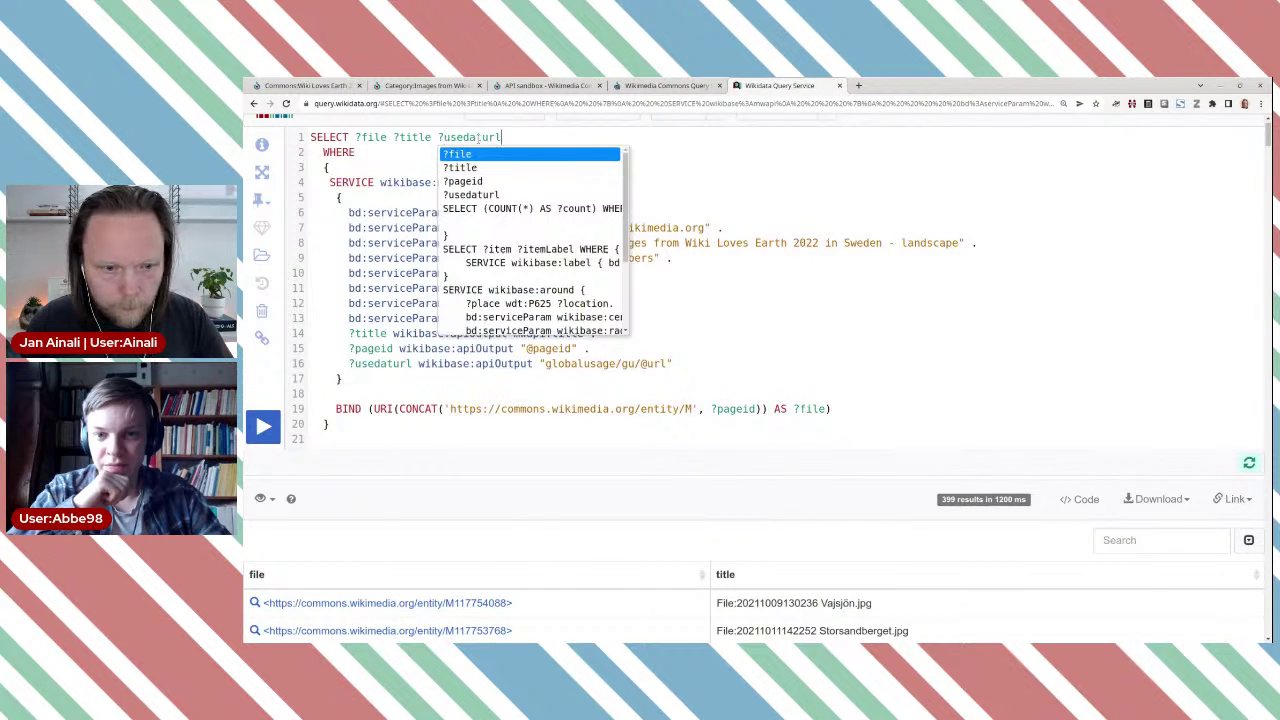
key("Escape")
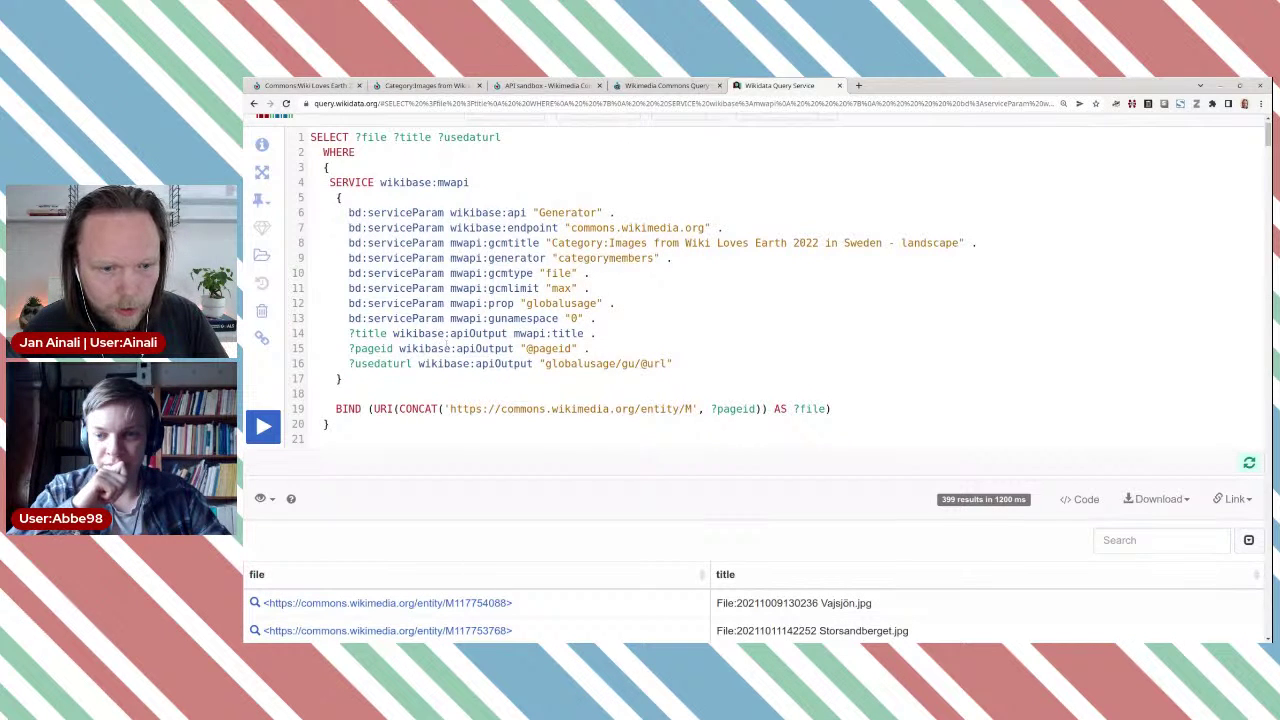
left_click(263, 426)
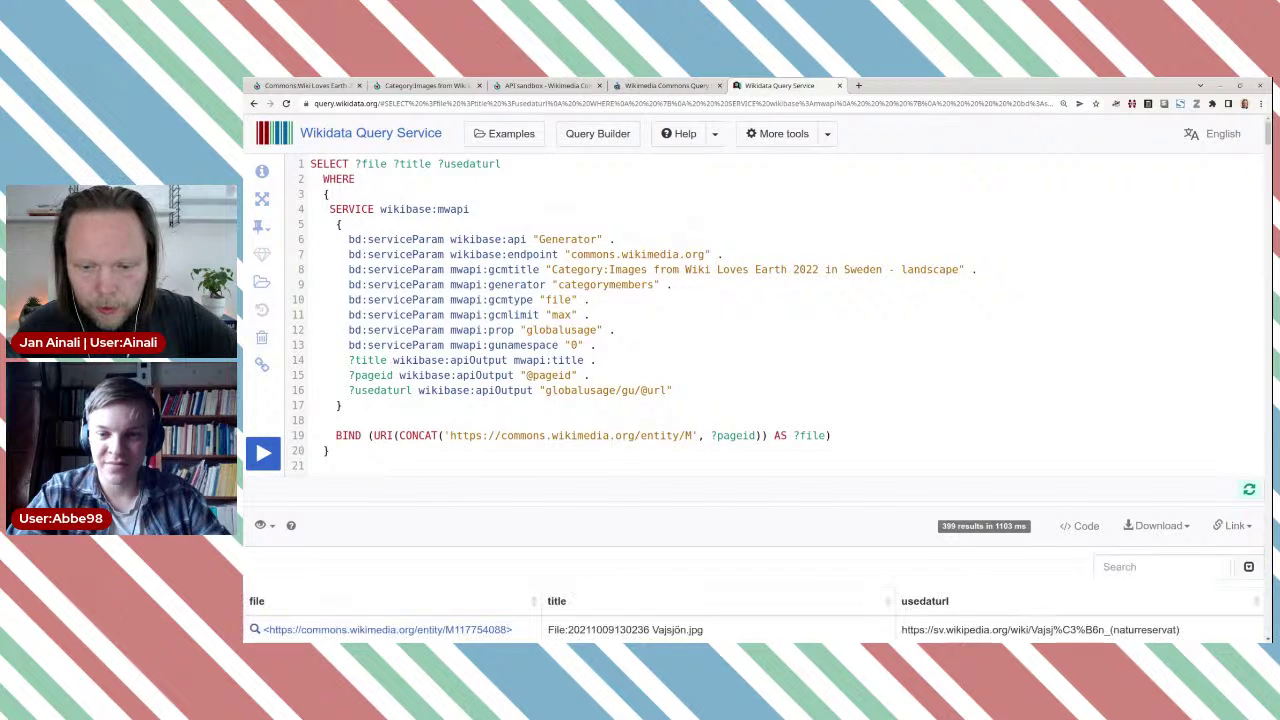
Step: Examine the usedaturl column for the files in the query results
scroll(787, 400, "down", 3)
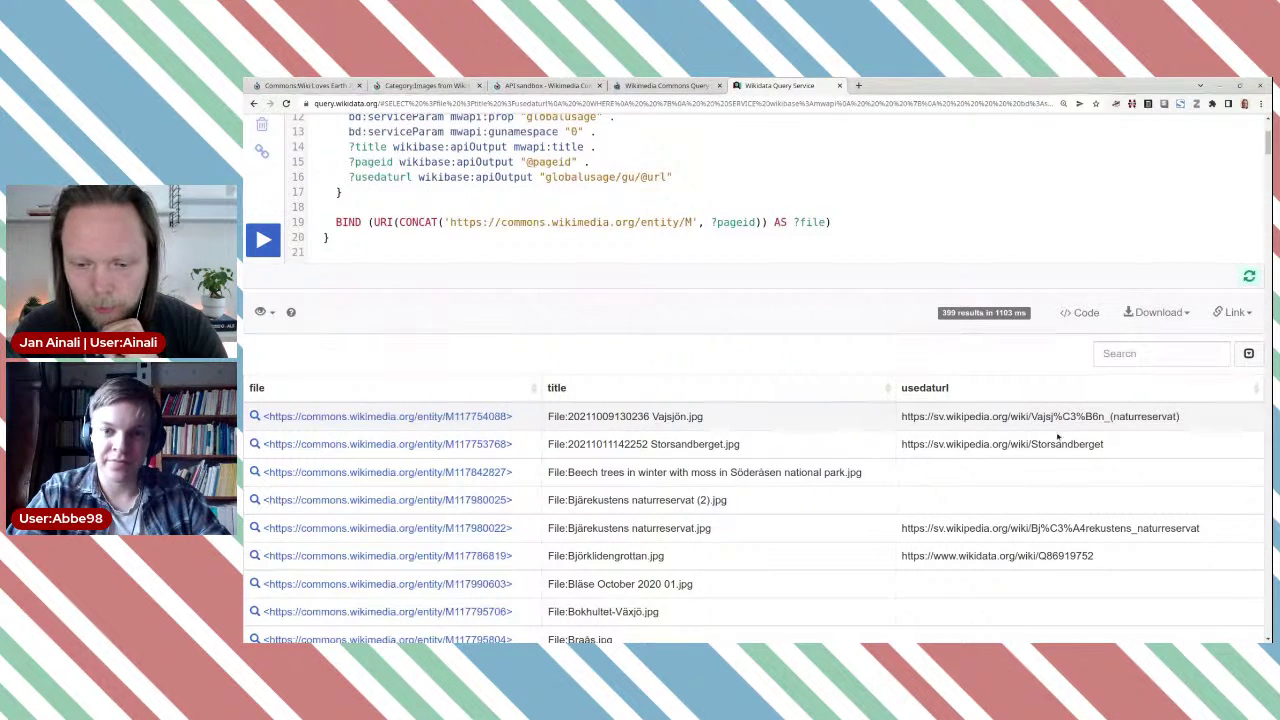
scroll(1055, 455, "down", 2)
scroll(1048, 477, "down", 1)
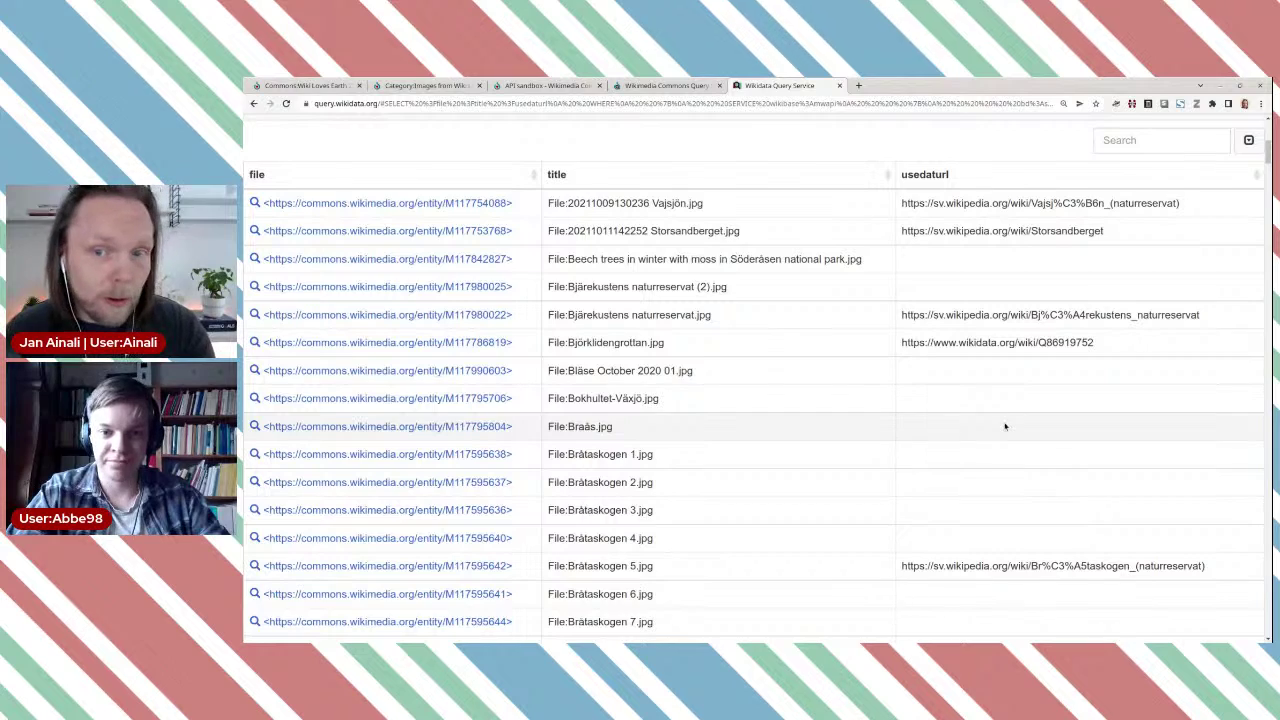
scroll(1005, 426, "up", 2)
scroll(1005, 425, "down", 1)
scroll(1005, 426, "down", 1)
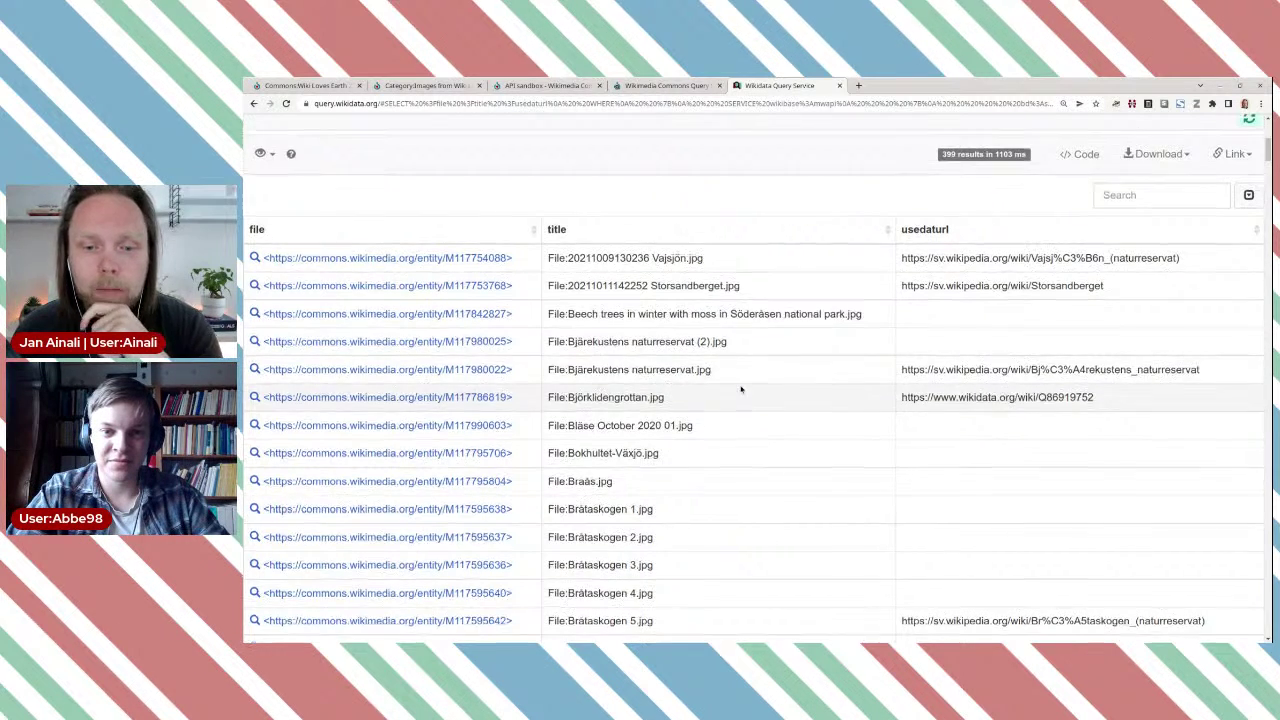
scroll(741, 389, "up", 3)
scroll(741, 389, "up", 2)
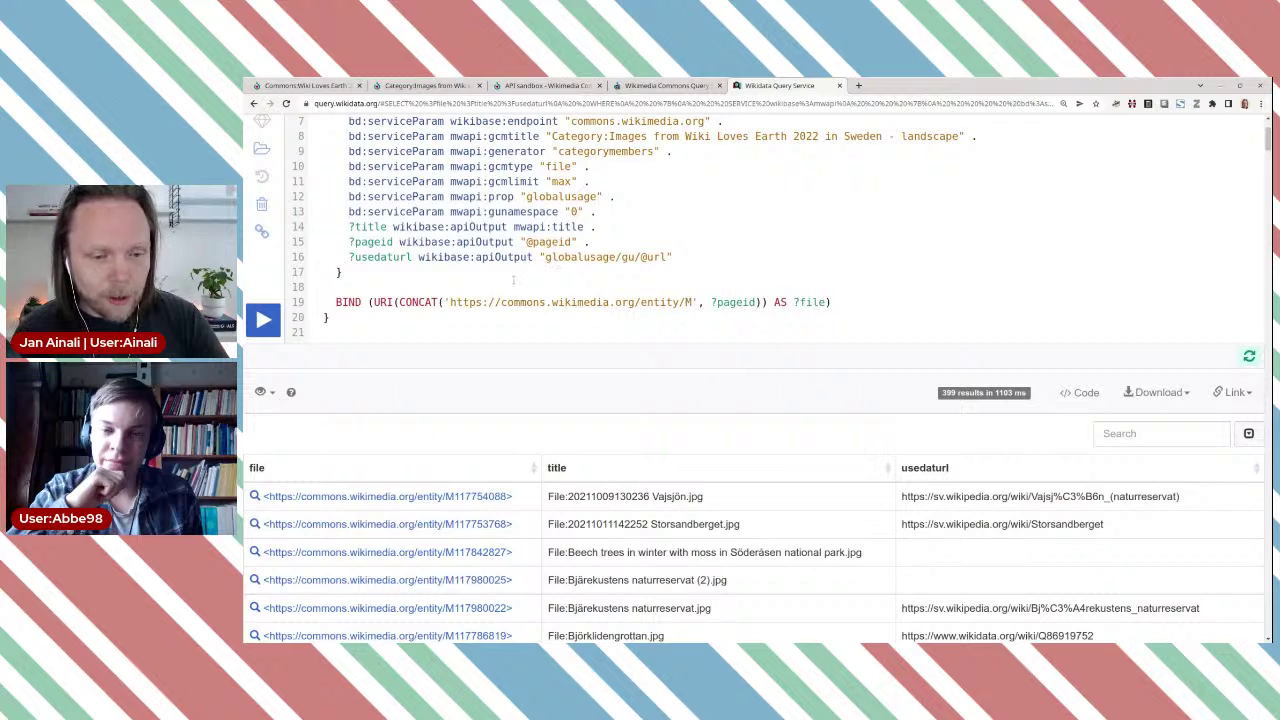
Step: End the ?usedaturl output statement with a period and start a new line below it
scroll(639, 399, "up", 1)
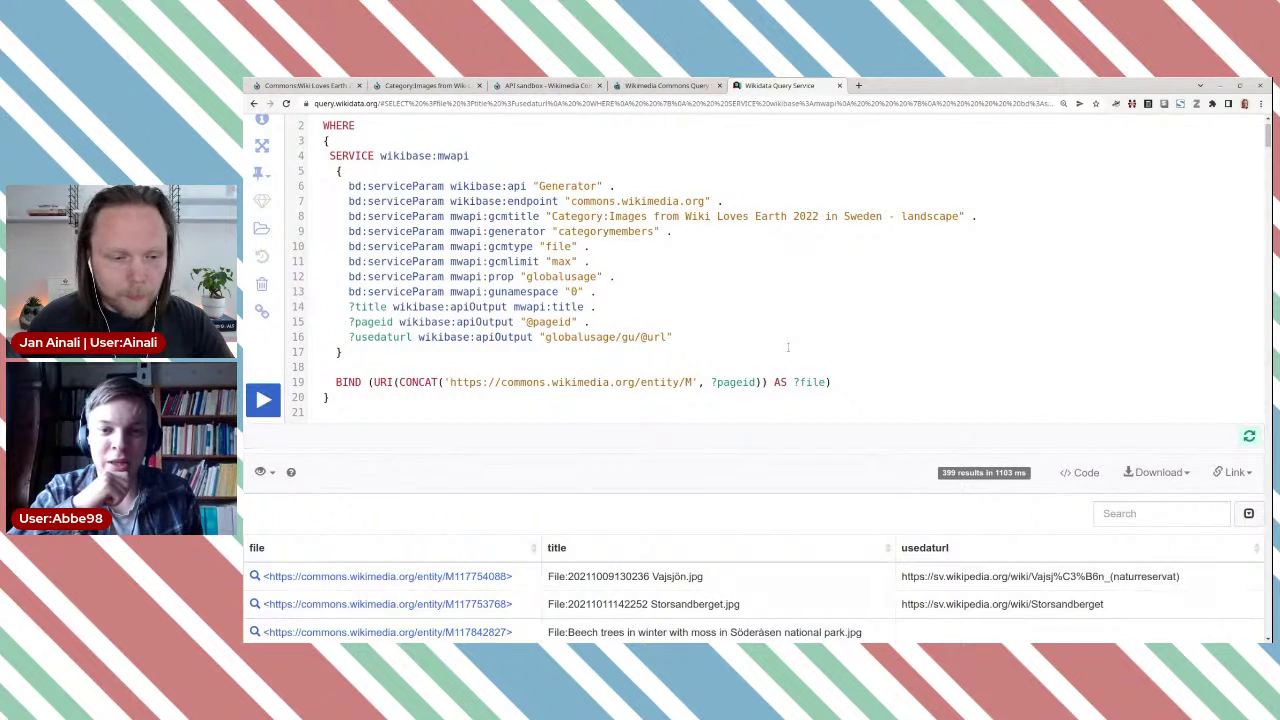
key("Return")
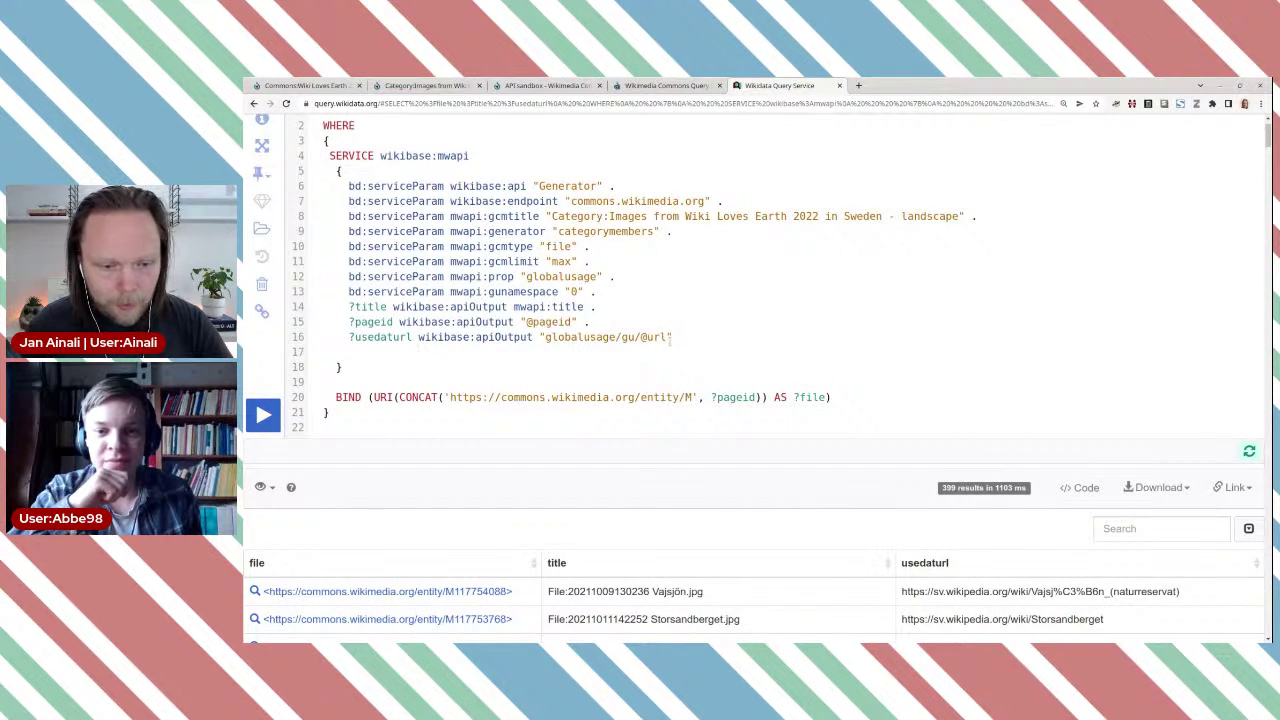
key("shift+Home")
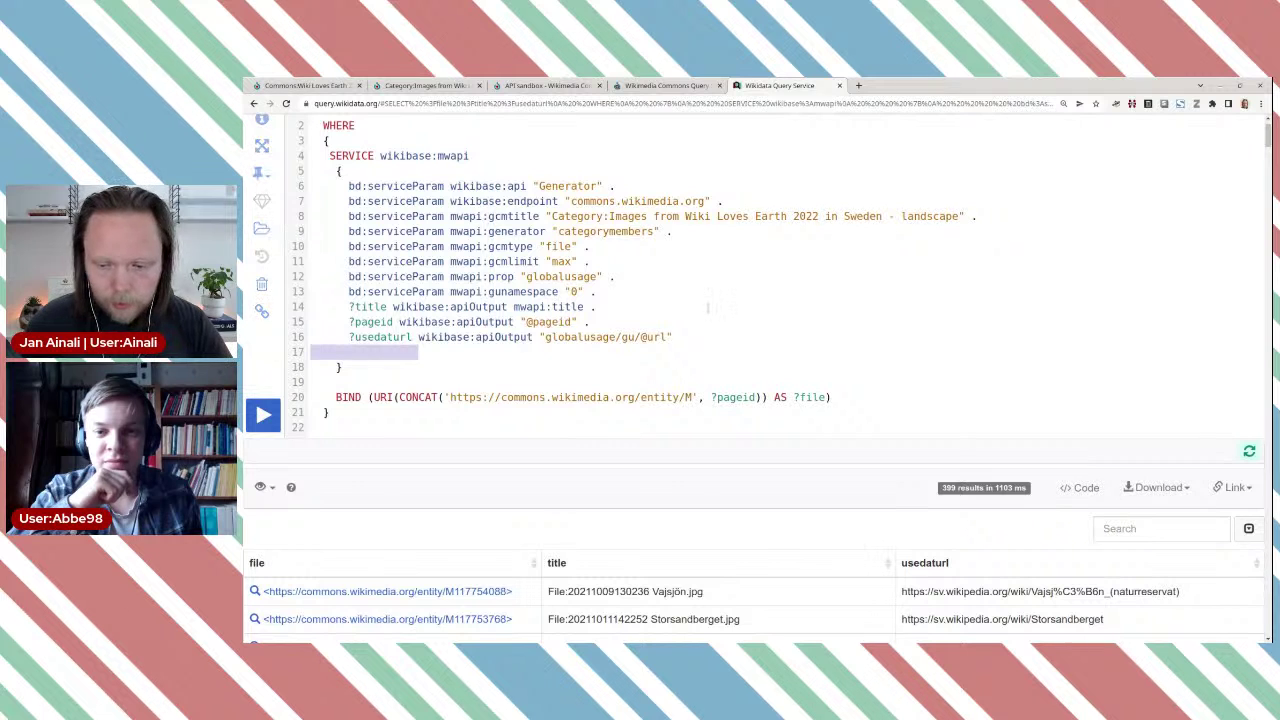
key("BackSpace")
key("BackSpace")
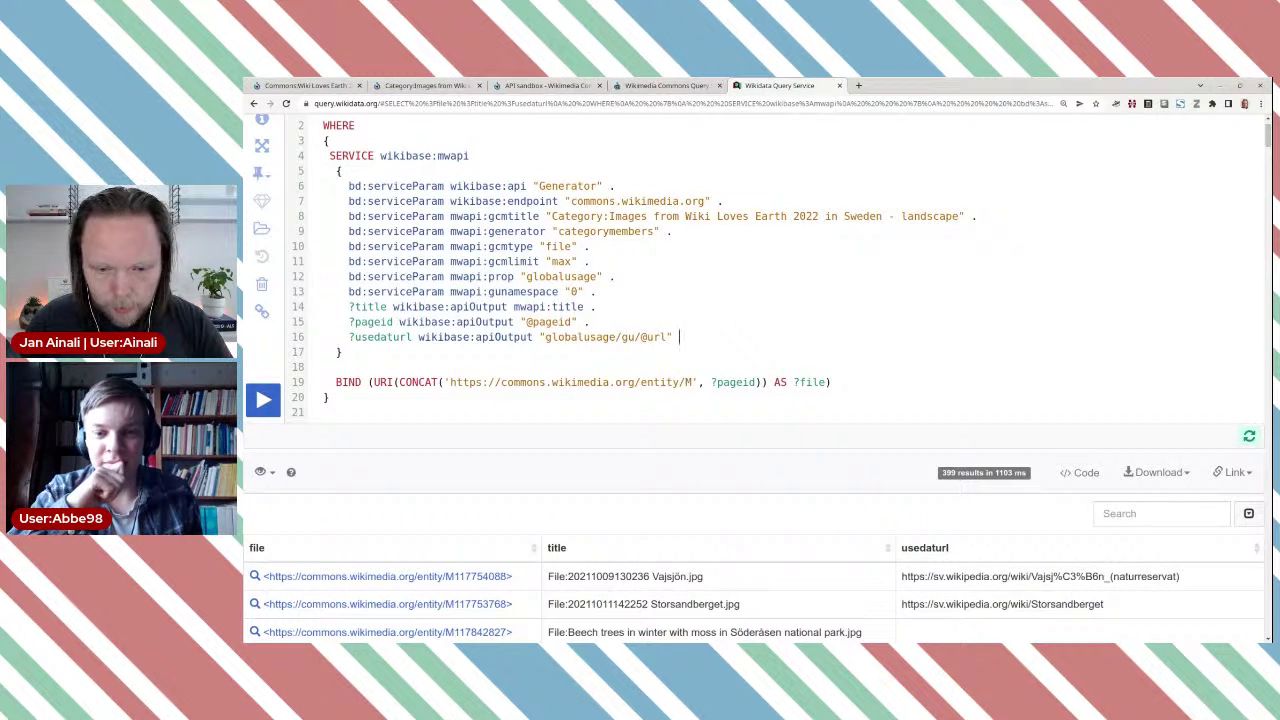
type(".")
key("Return")
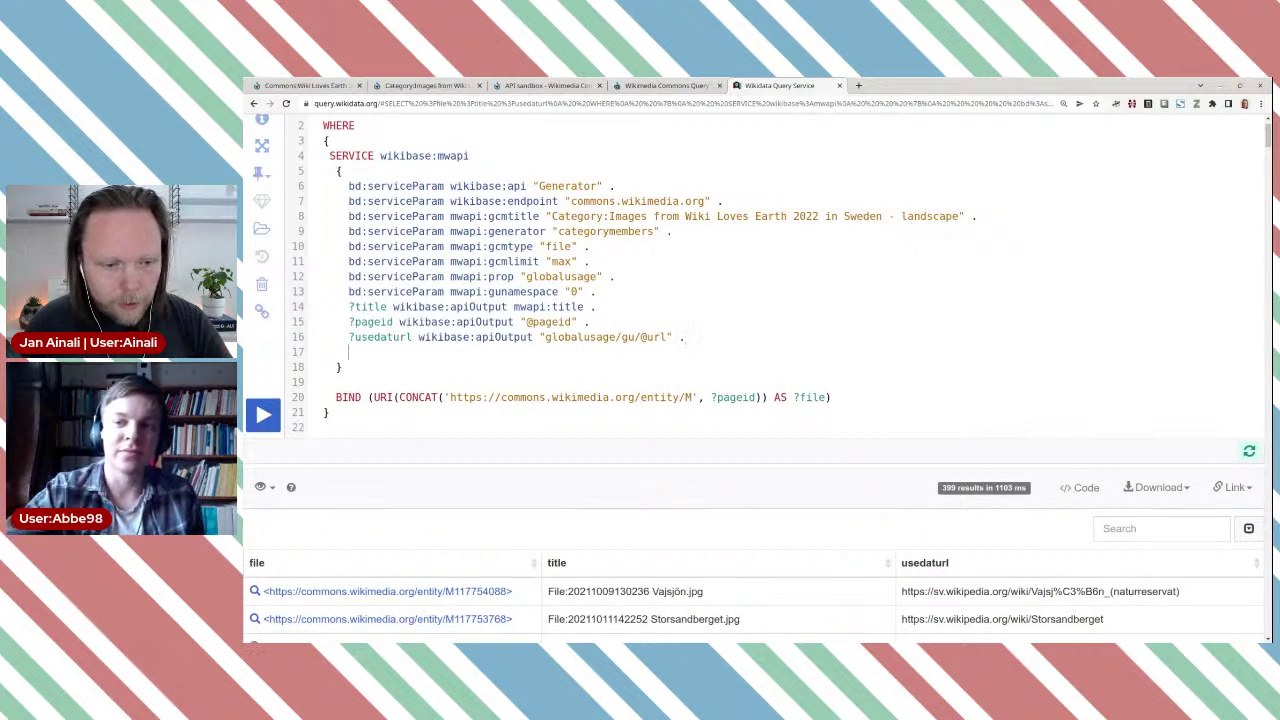
type("?")
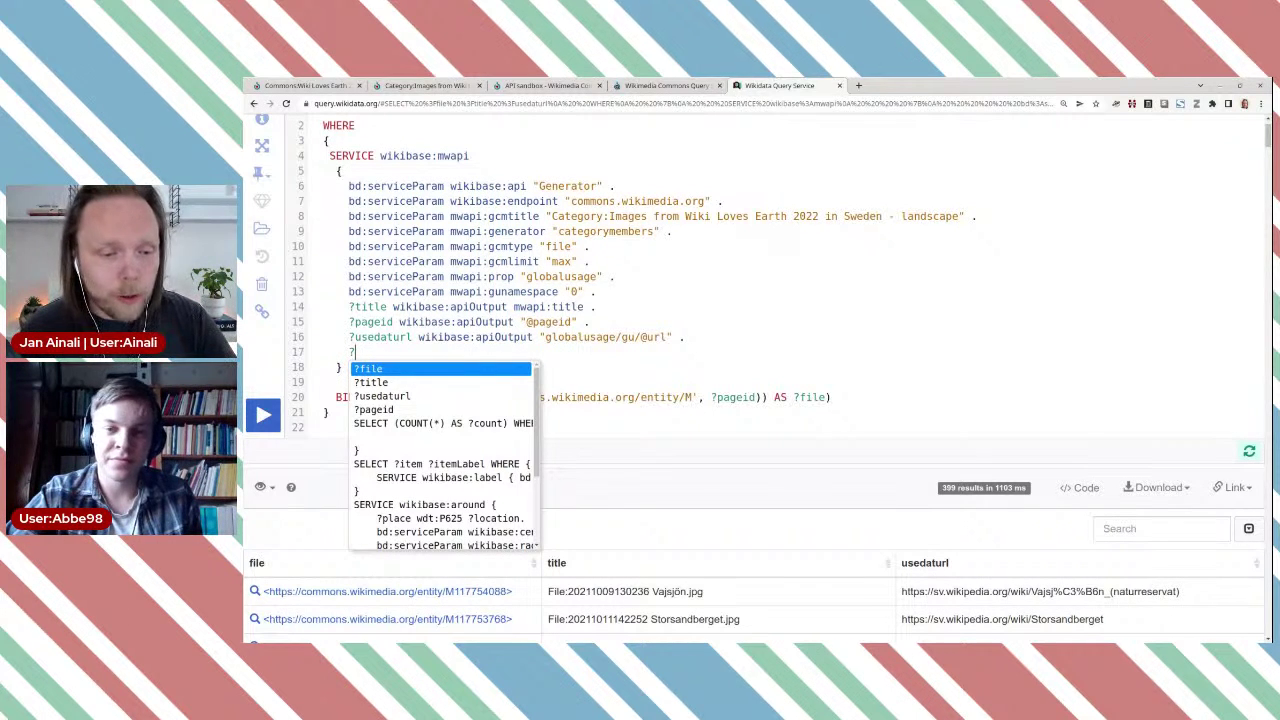
type("u")
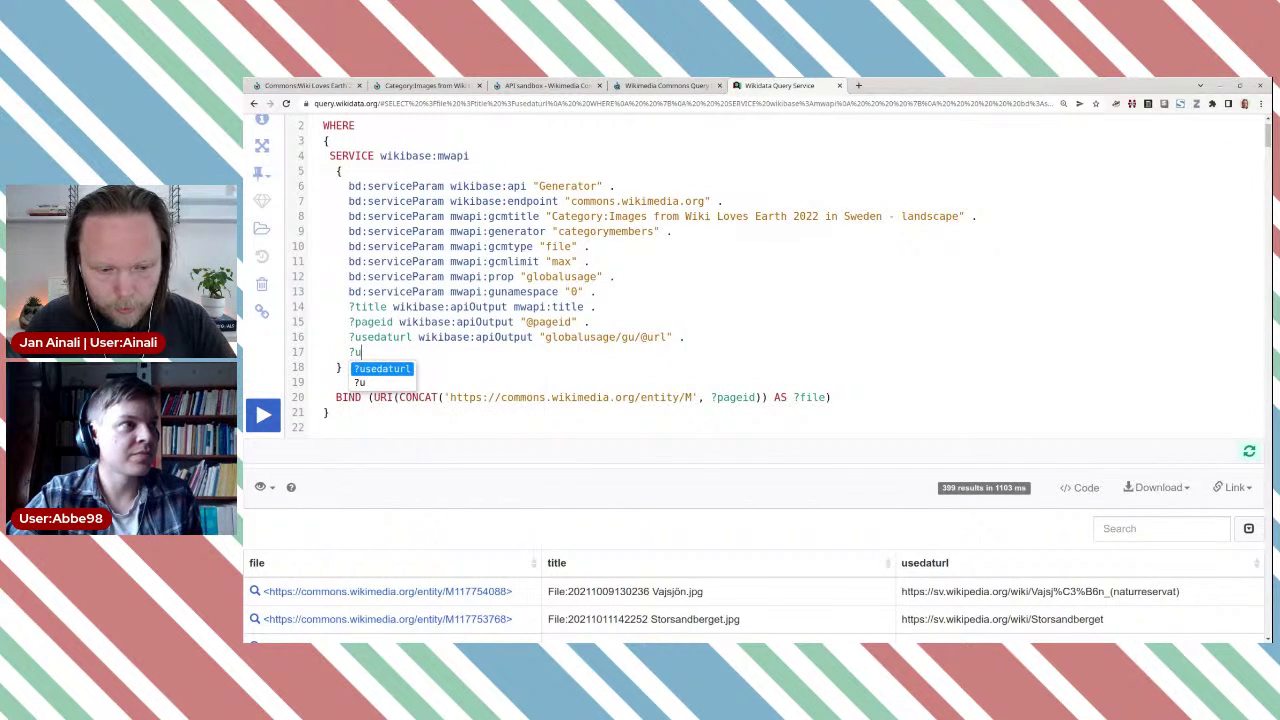
type("seda")
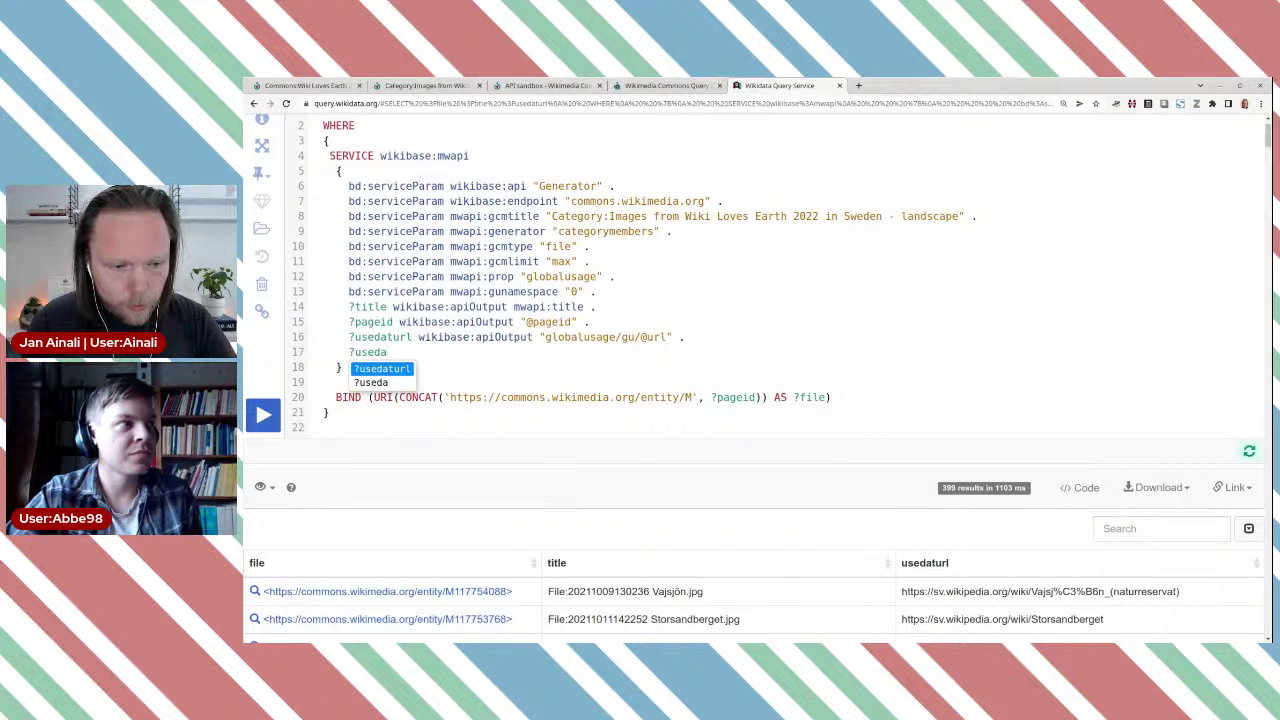
type("twiki")
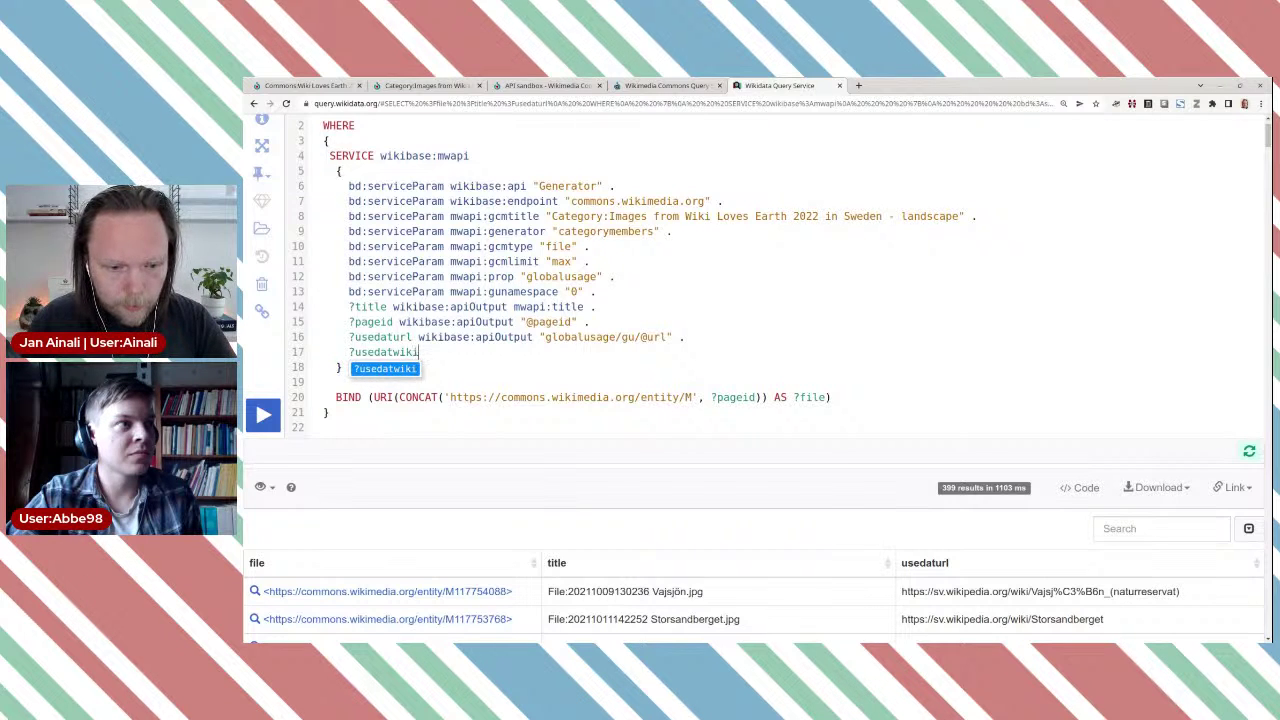
left_click_drag(688, 337, 418, 337)
key("ctrl+c")
key("Down")
key("End")
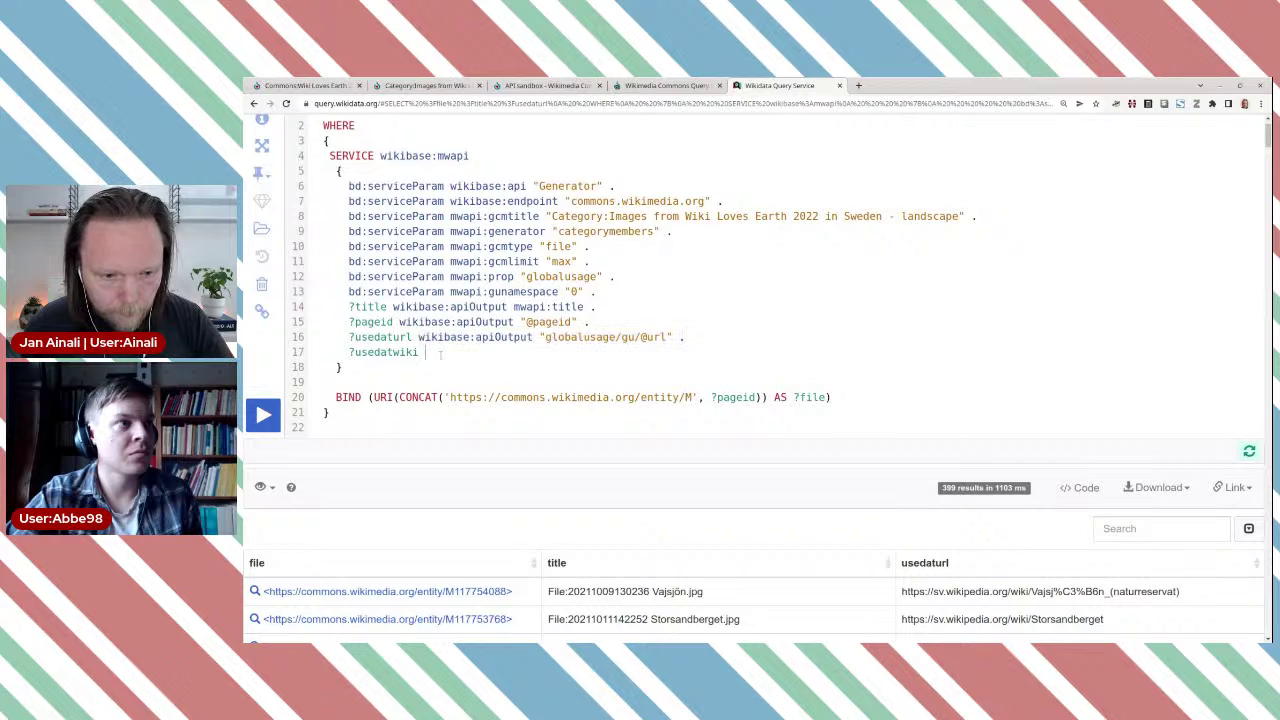
key("ctrl+v")
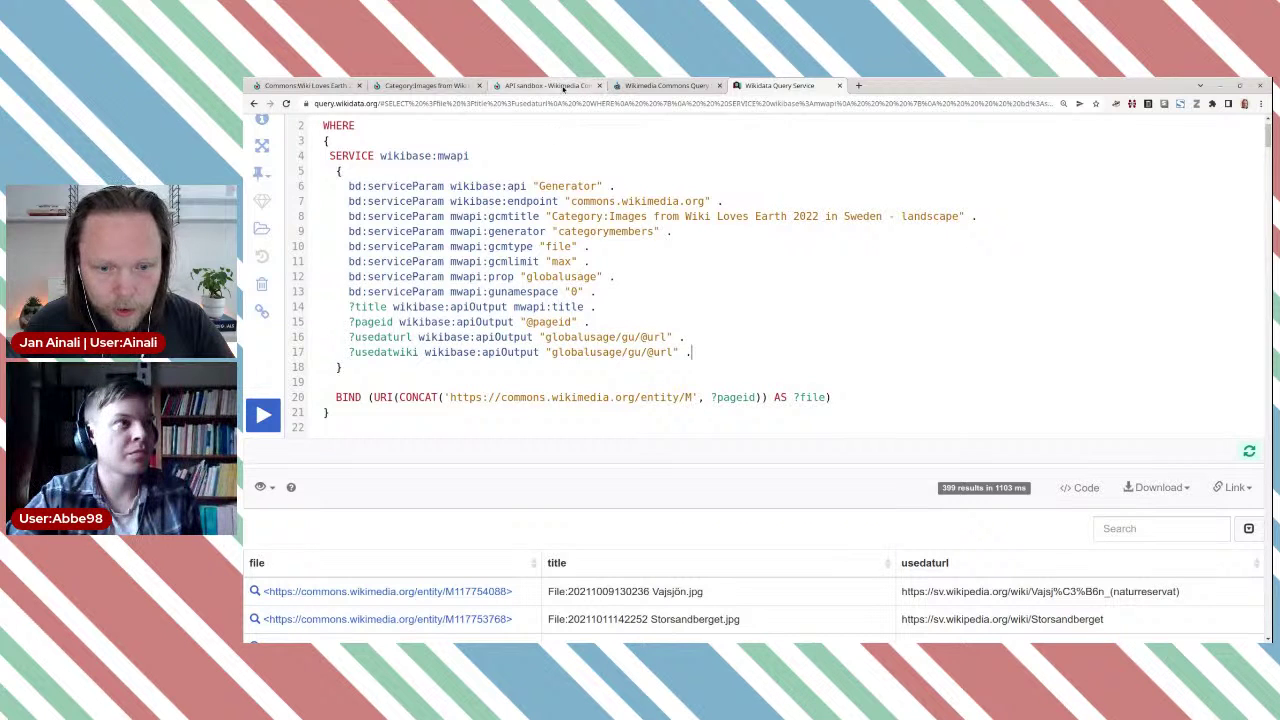
left_click(545, 85)
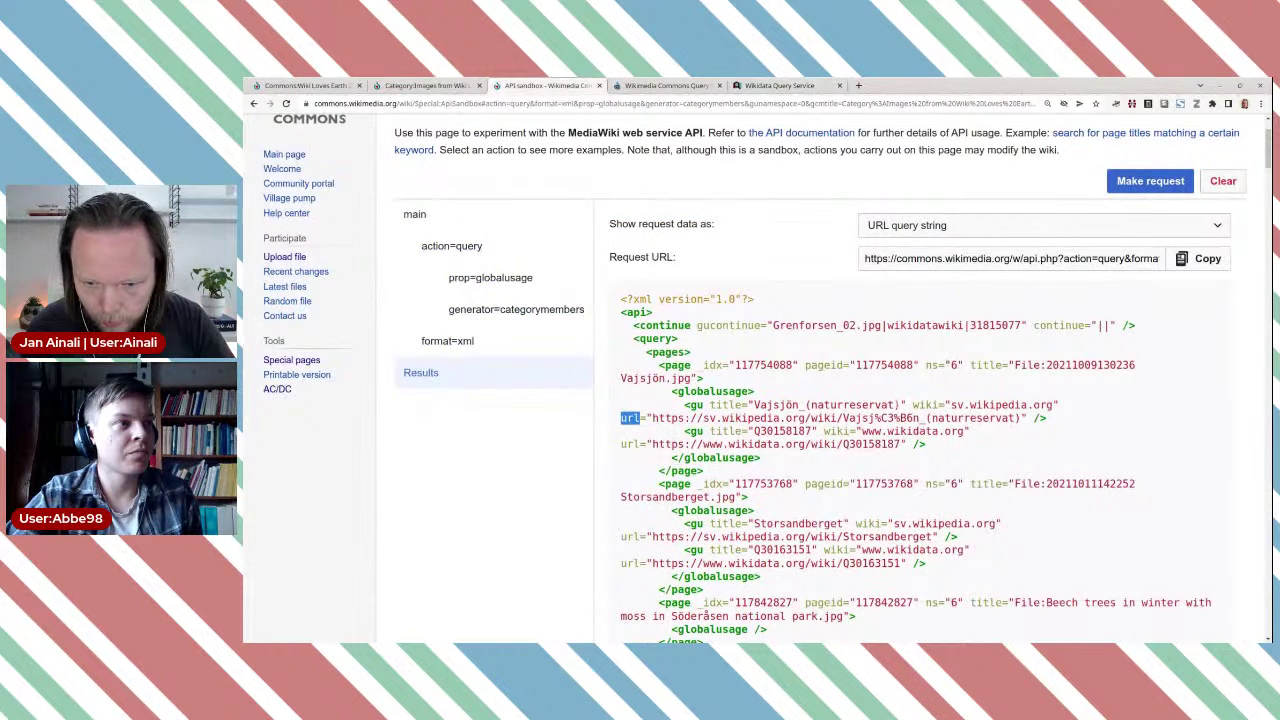
double_click(925, 404)
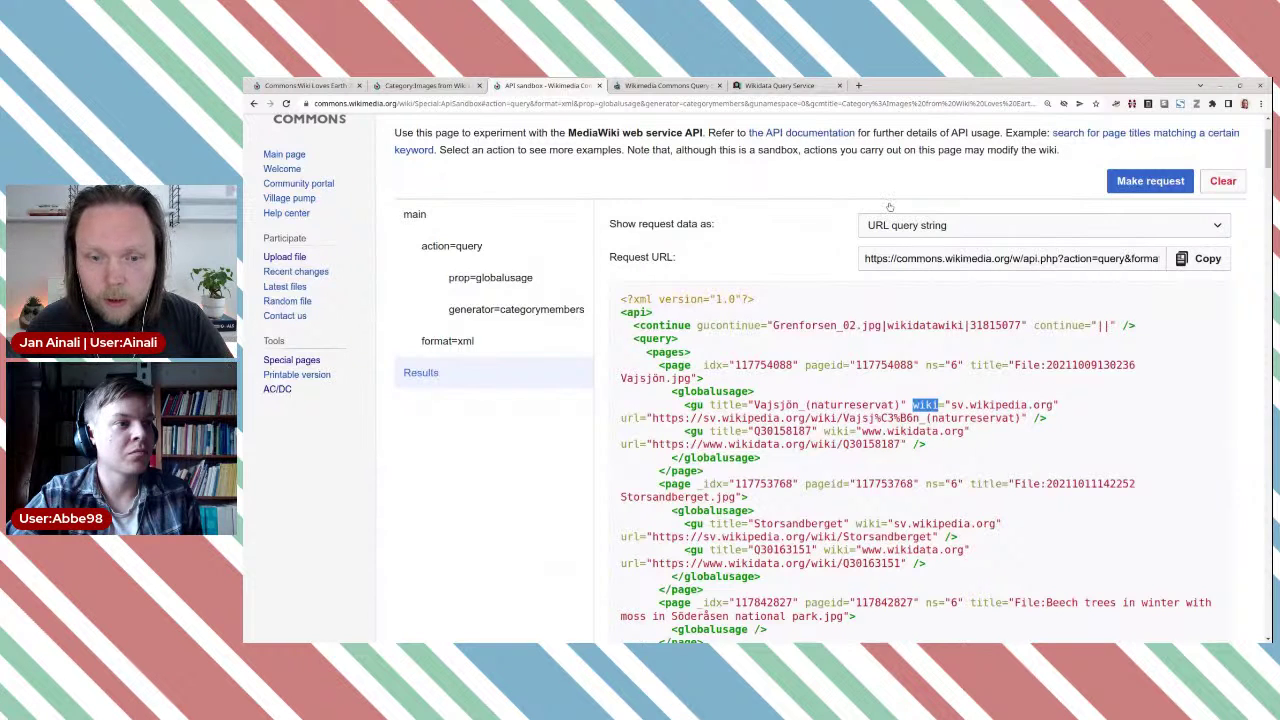
left_click(757, 86)
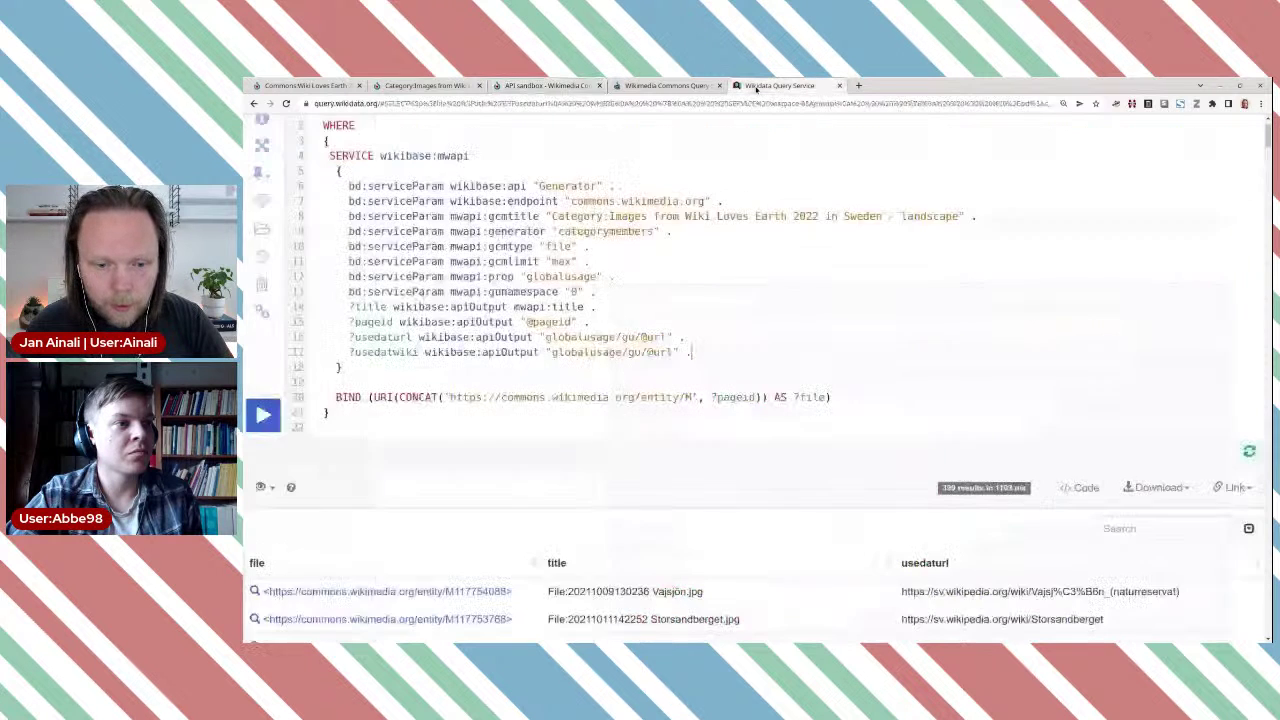
double_click(662, 352)
type("wiki")
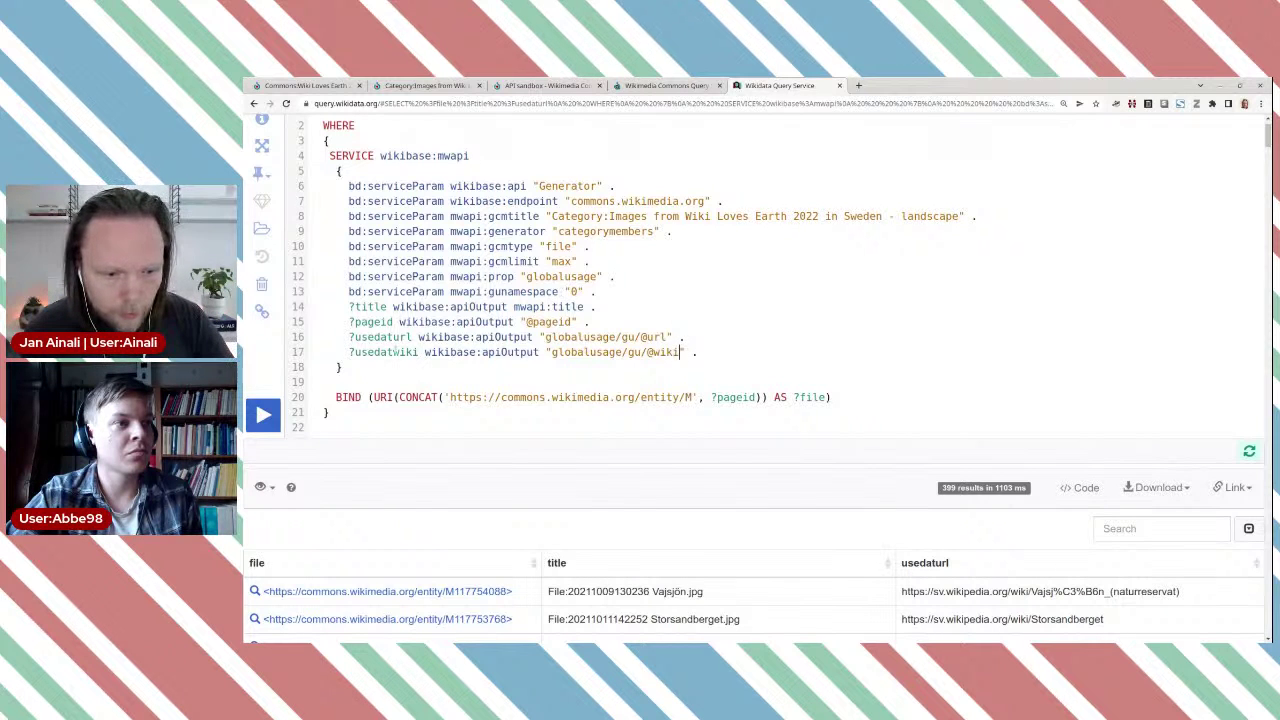
Step: Add ?usedatwiki after ?usedaturl in the SELECT line and run the query
double_click(395, 352)
scroll(473, 350, "up", 1)
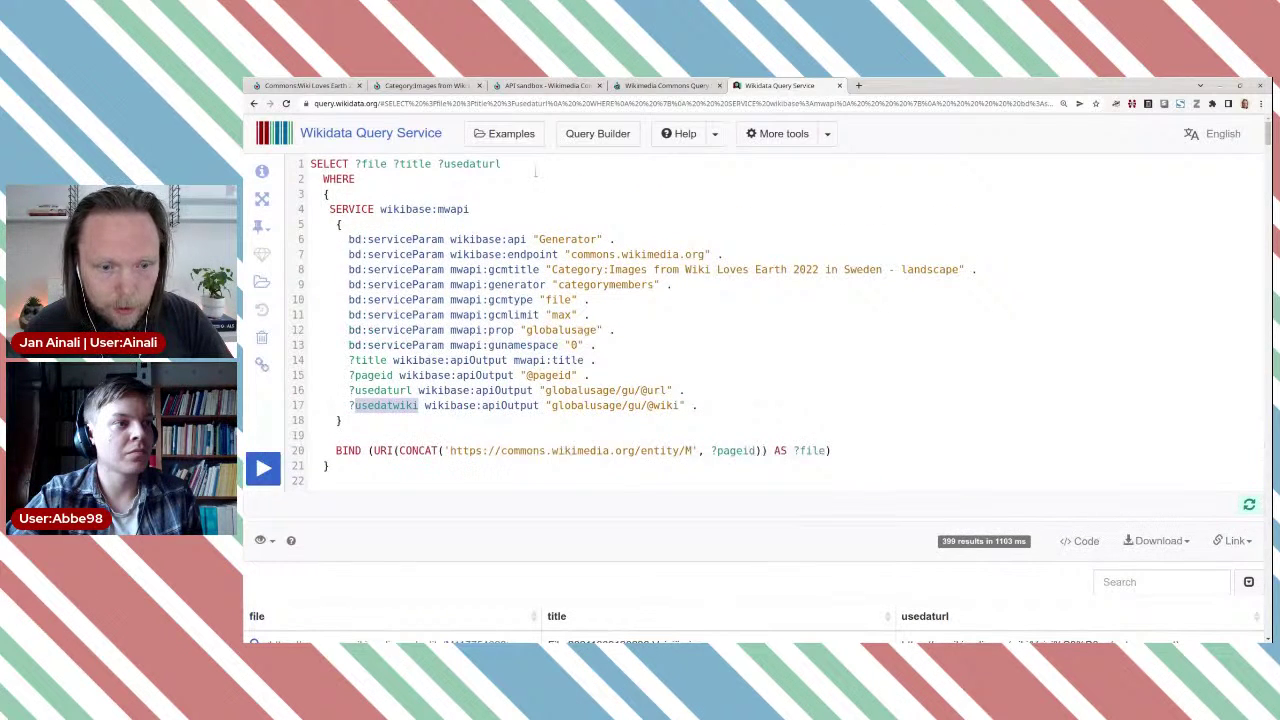
left_click(537, 164)
type("?usedatwiki")
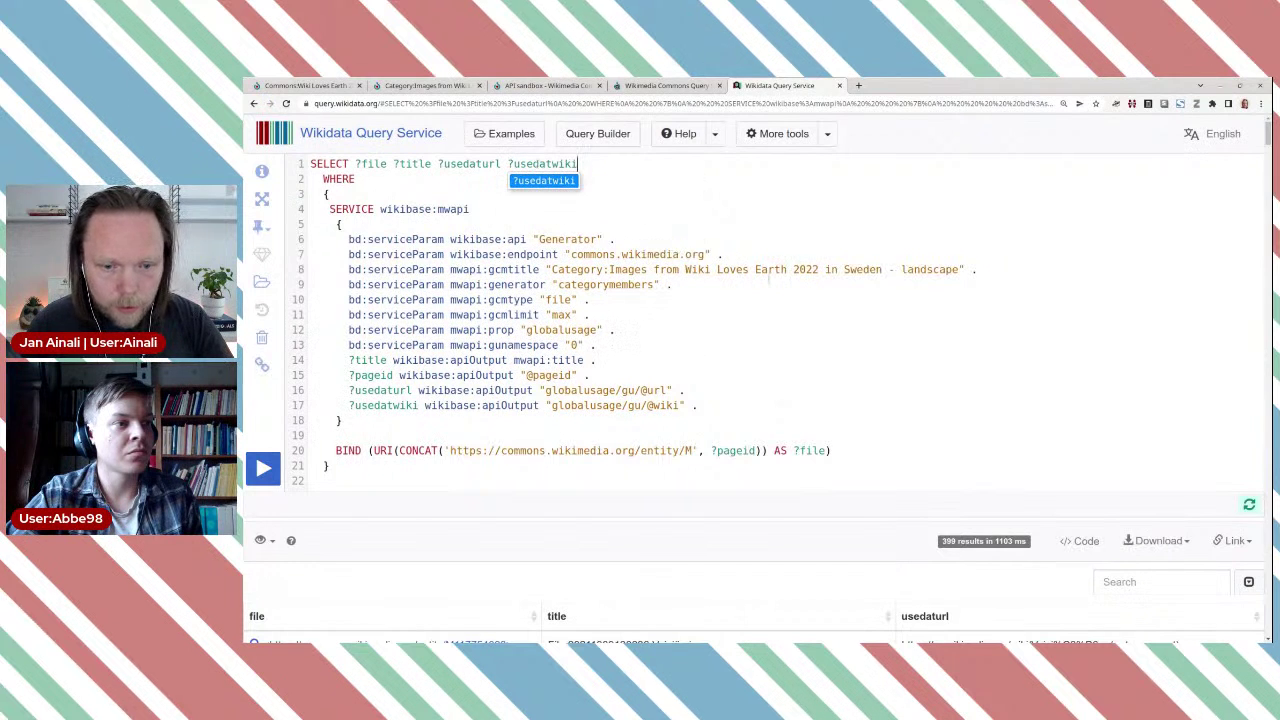
left_click(792, 336)
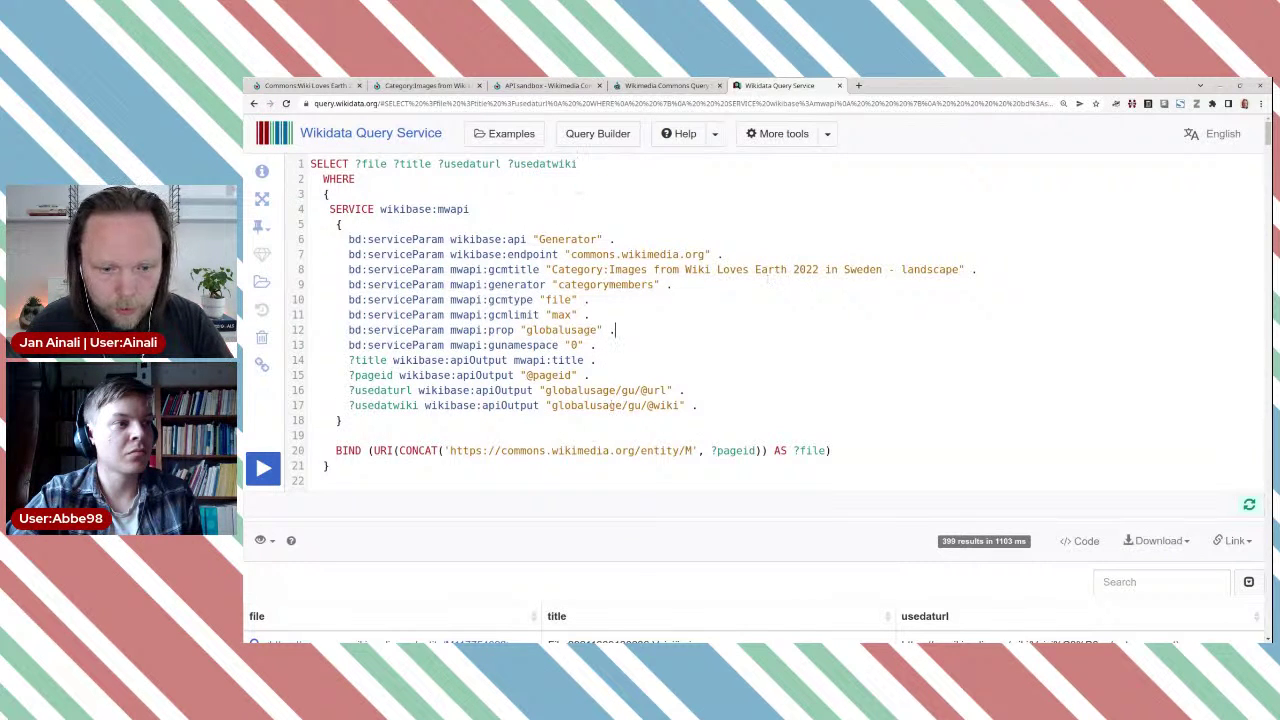
left_click(268, 470)
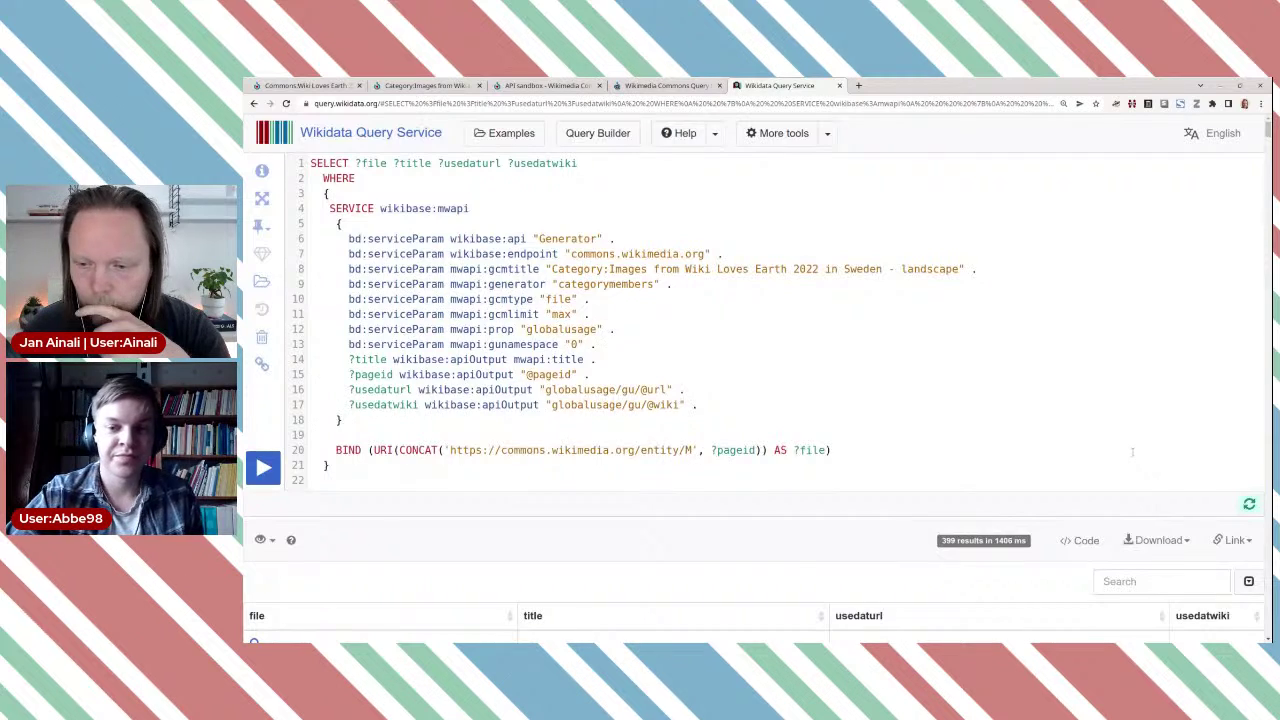
scroll(1134, 455, "down", 5)
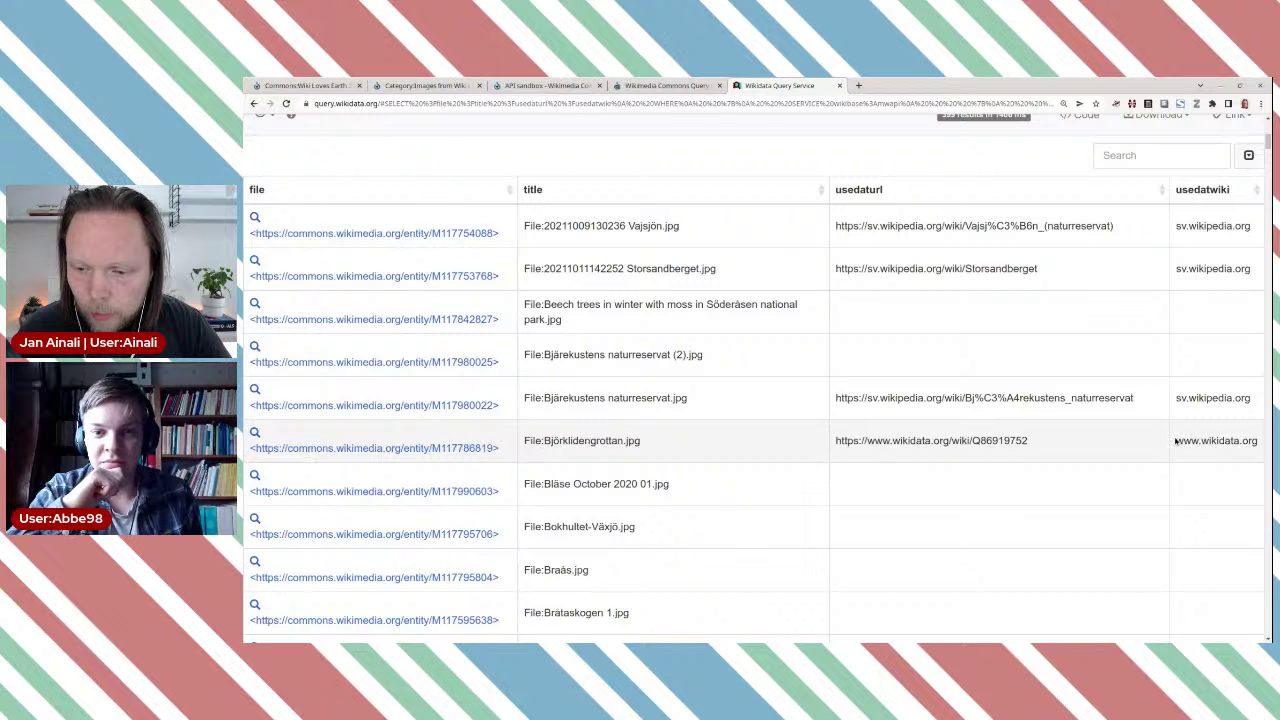
left_click_drag(1176, 440, 1259, 441)
scroll(760, 371, "up", 3)
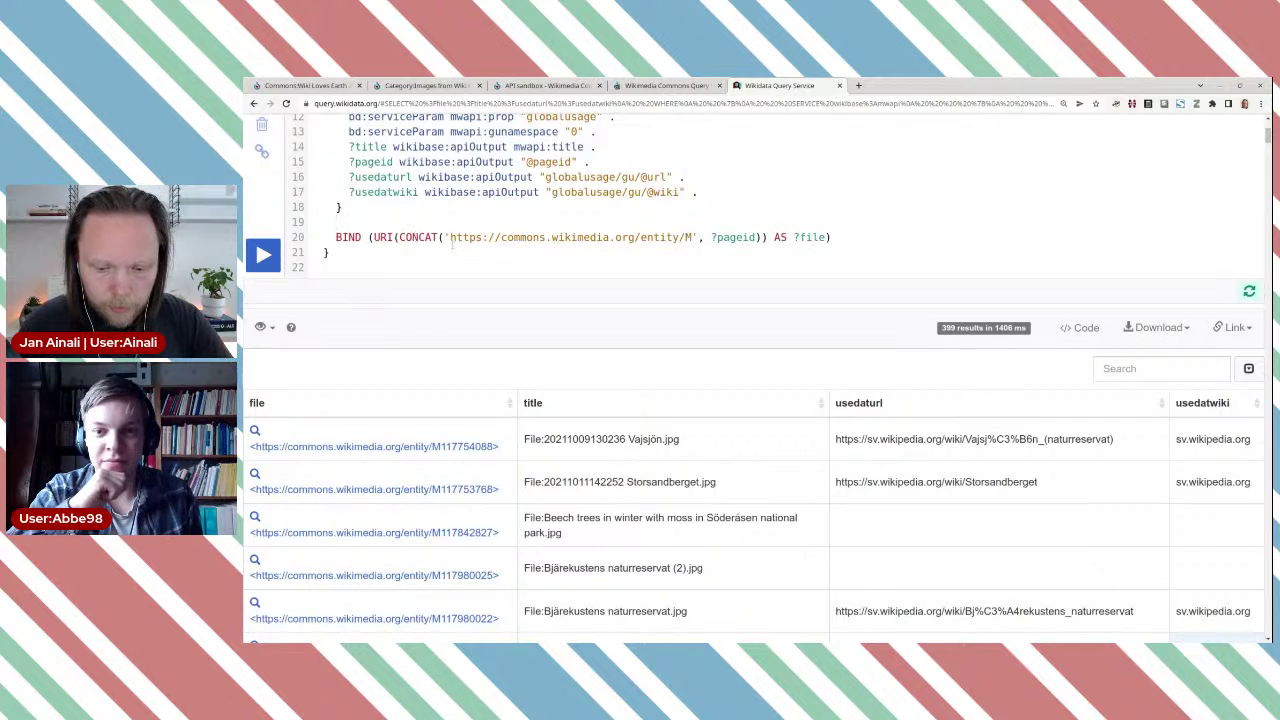
type("FILTER")
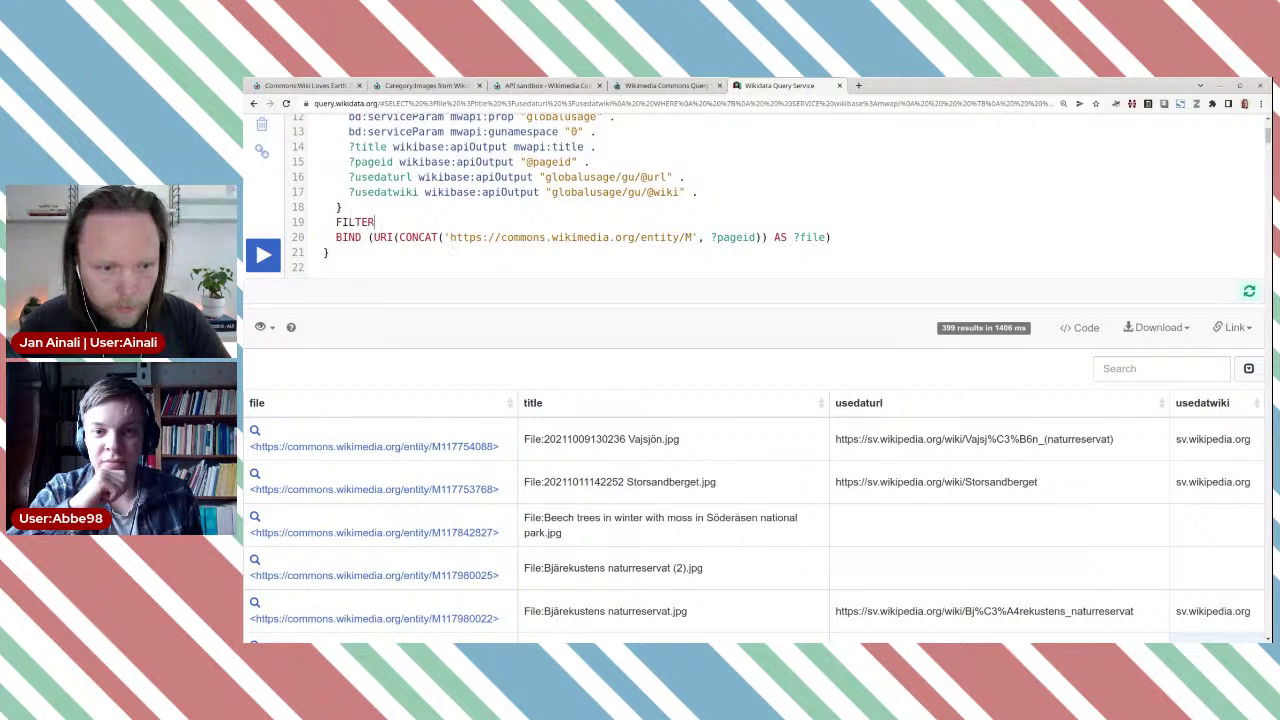
type("(")
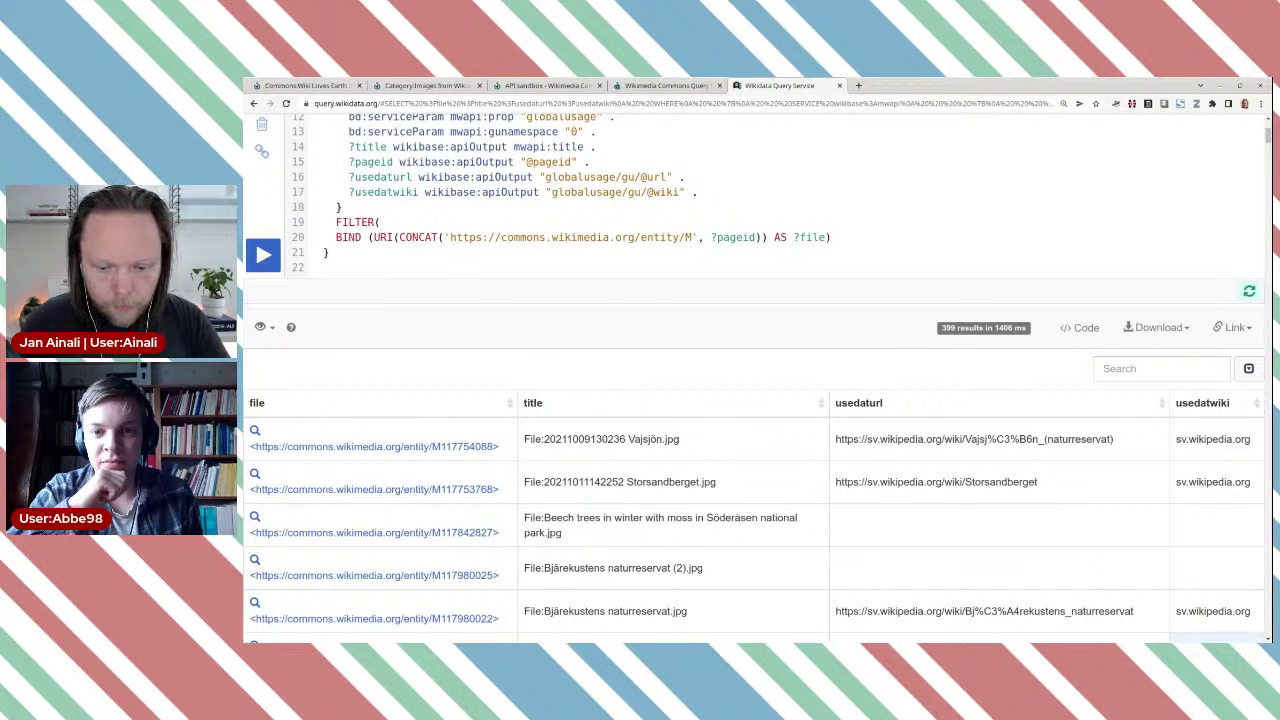
type("?")
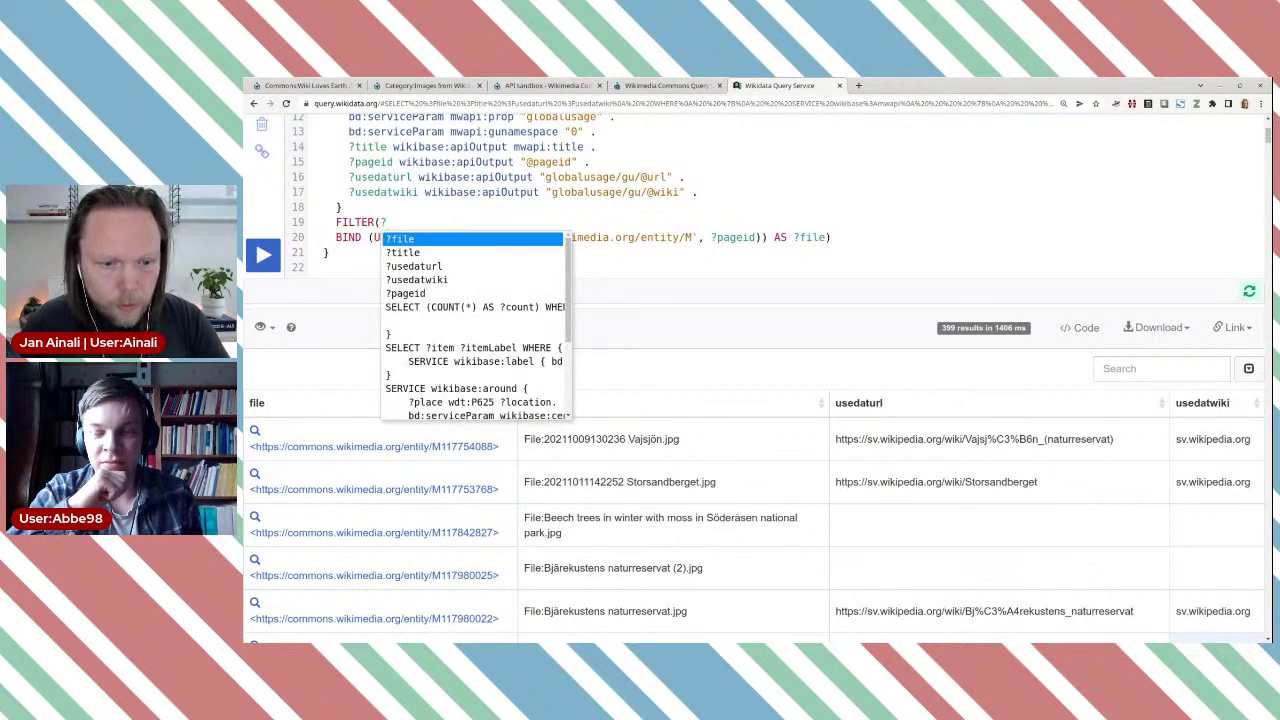
left_click(467, 280)
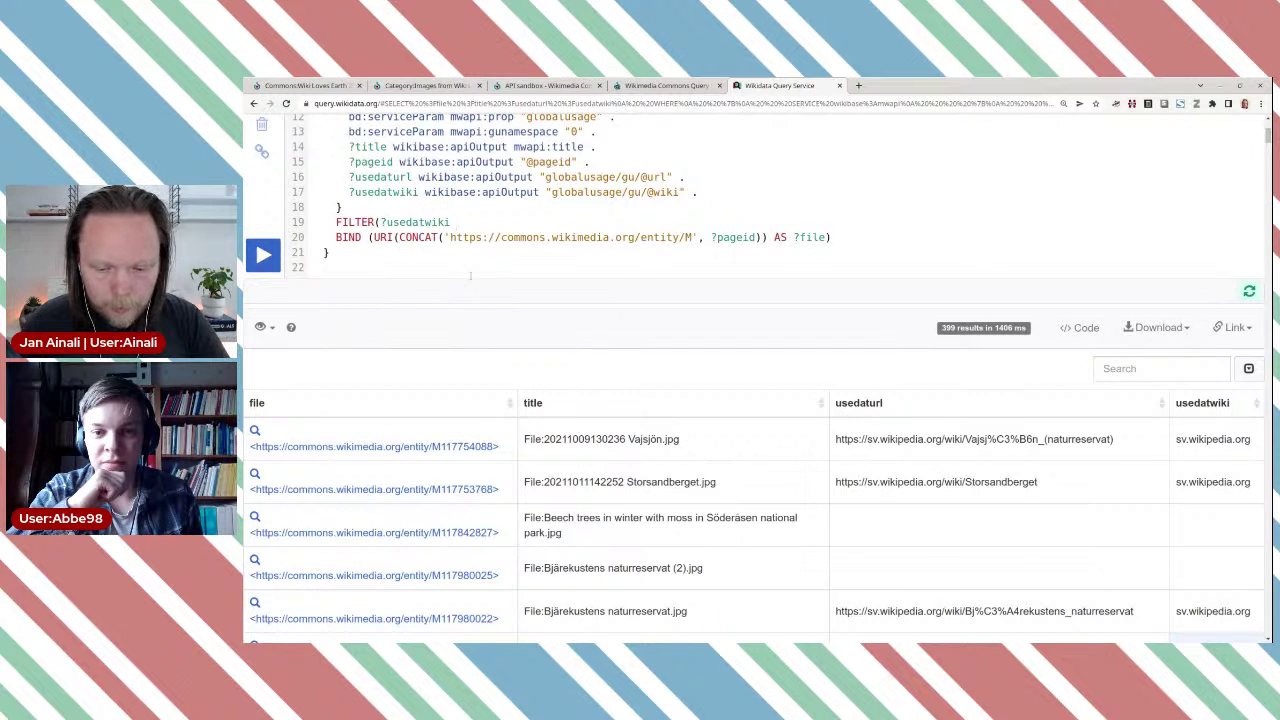
type("!")
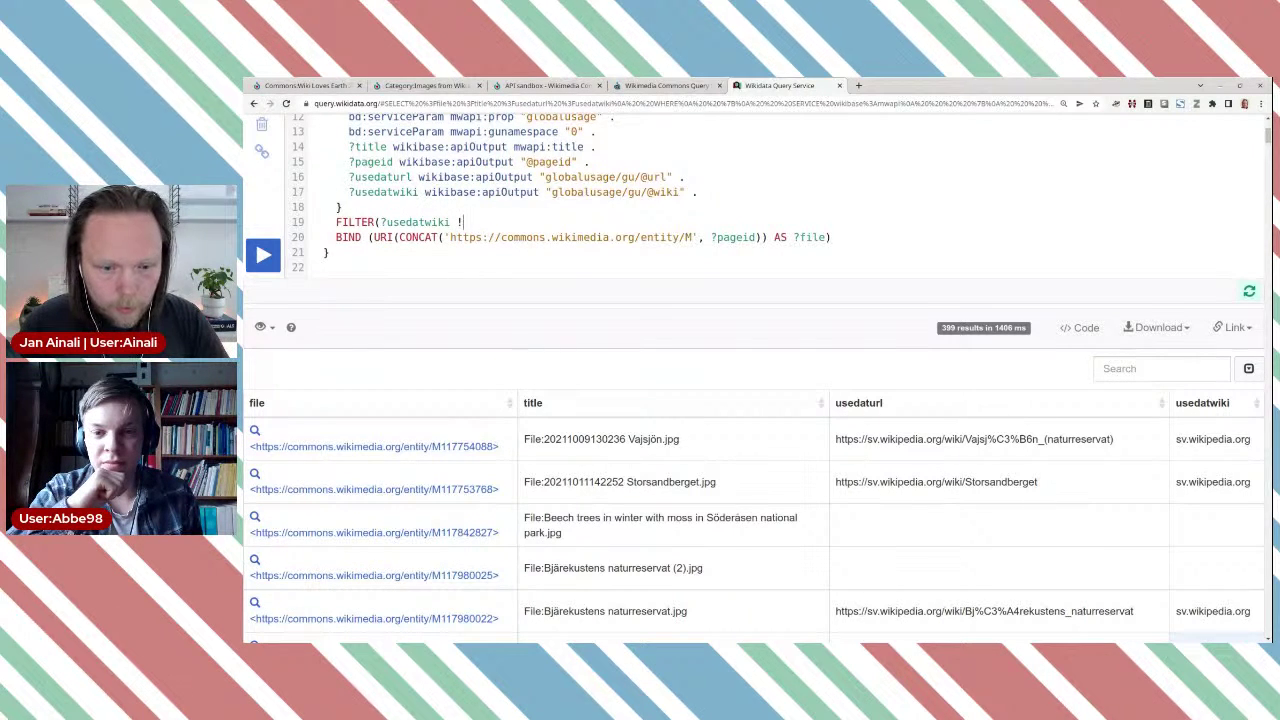
type("= \"\"")
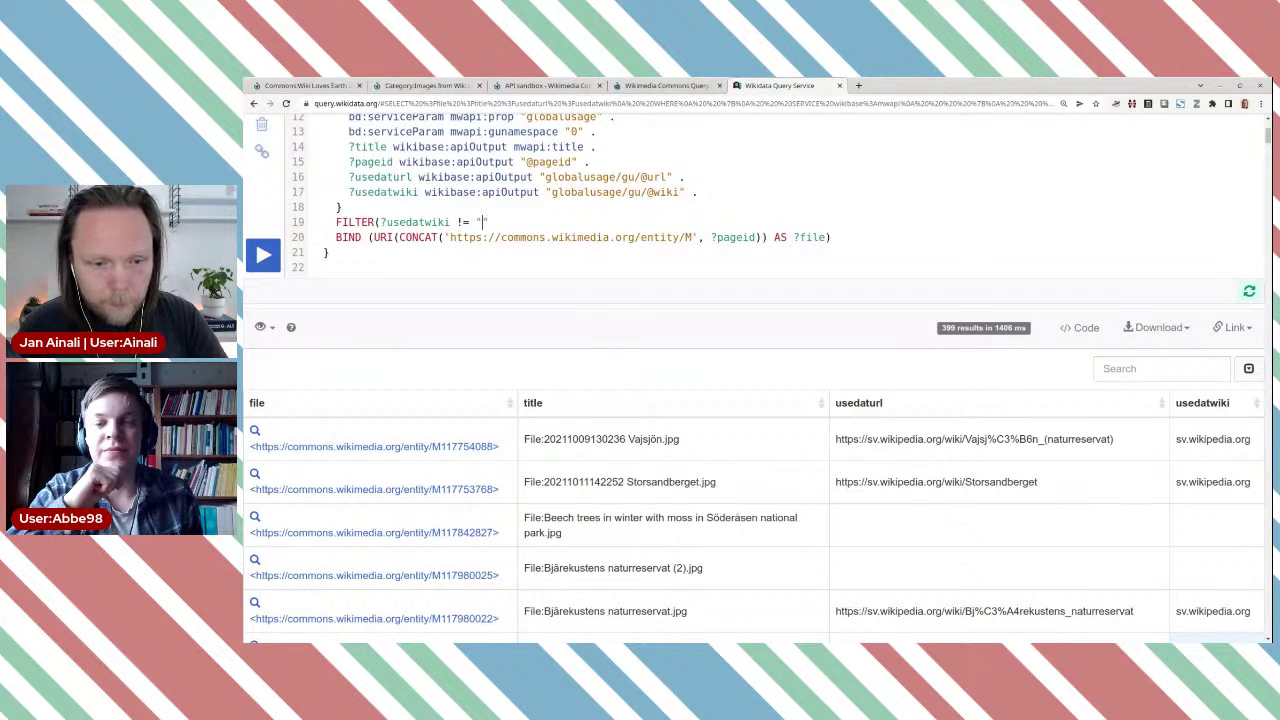
key("ctrl+v")
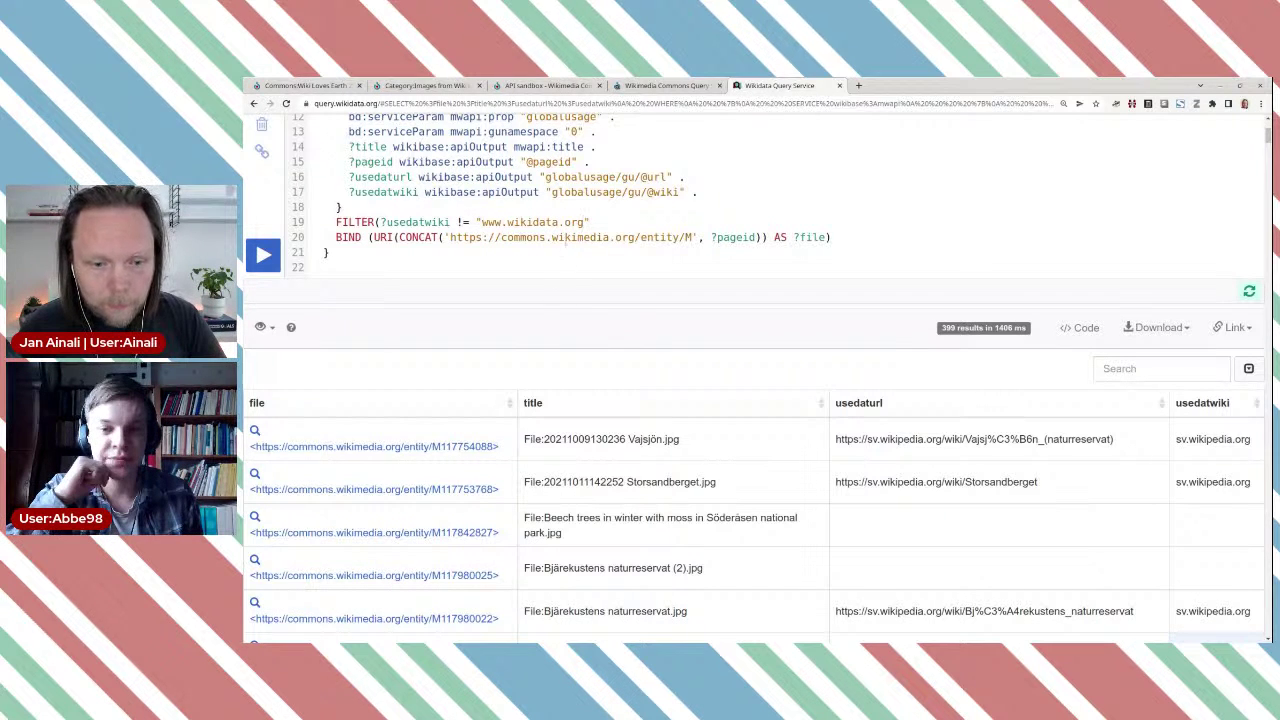
type(")")
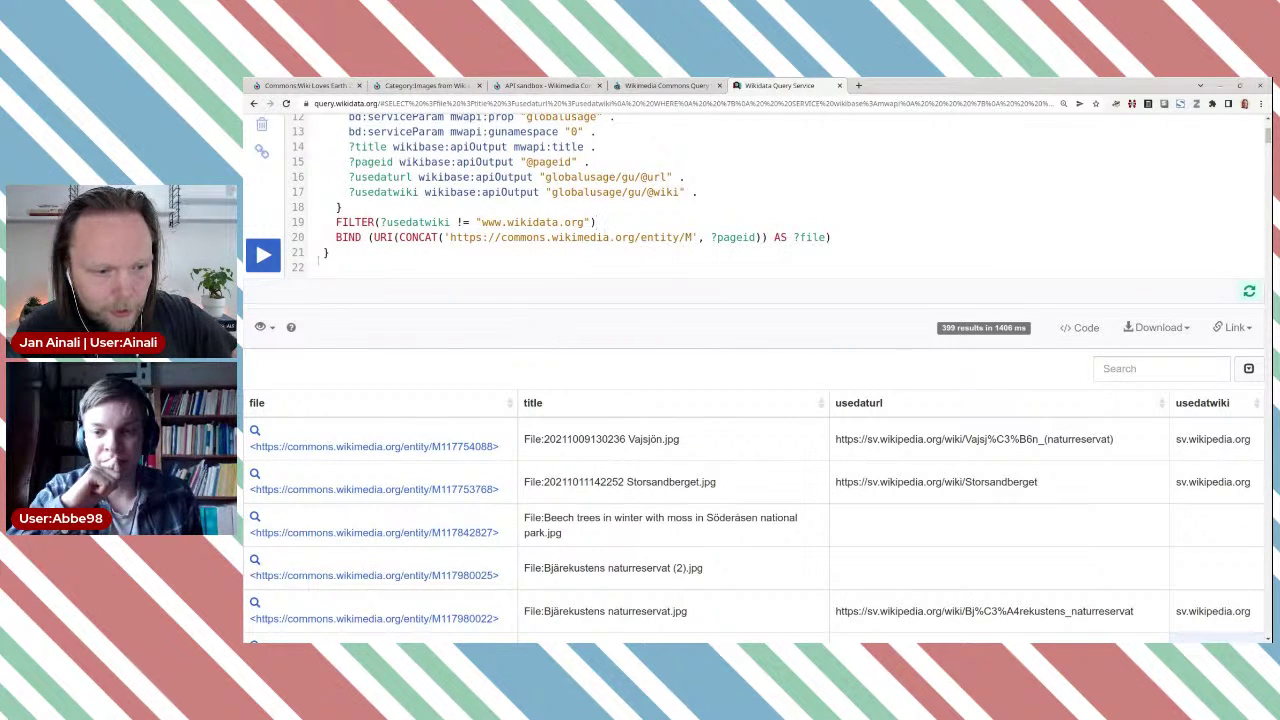
left_click(263, 255)
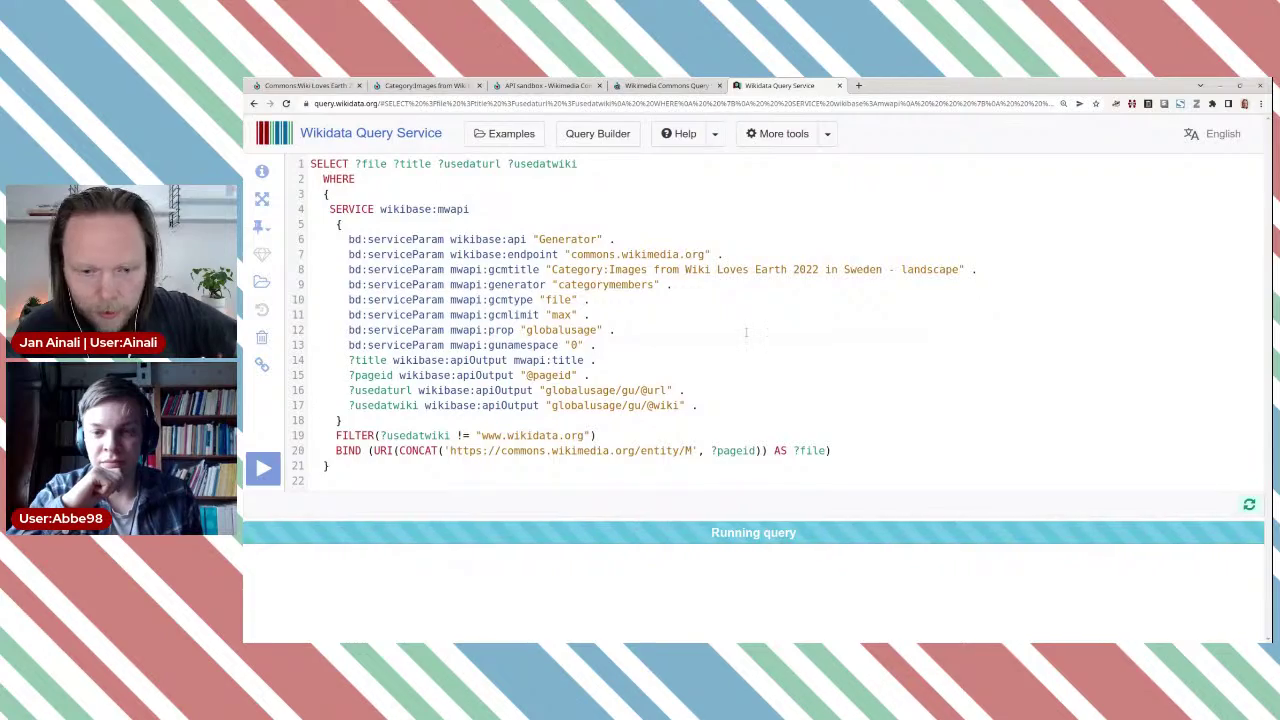
Step: Examine the usedaturl and usedatwiki columns of the filtered query results
scroll(746, 332, "down", 3)
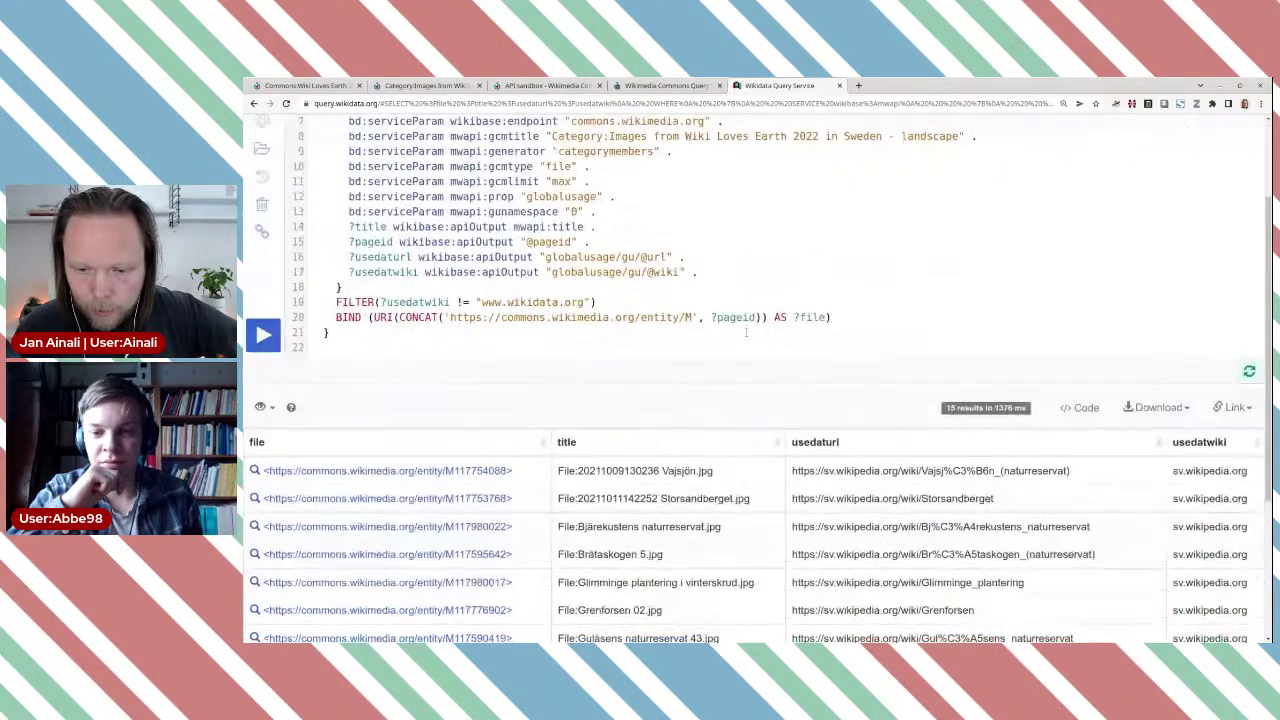
scroll(746, 332, "down", 2)
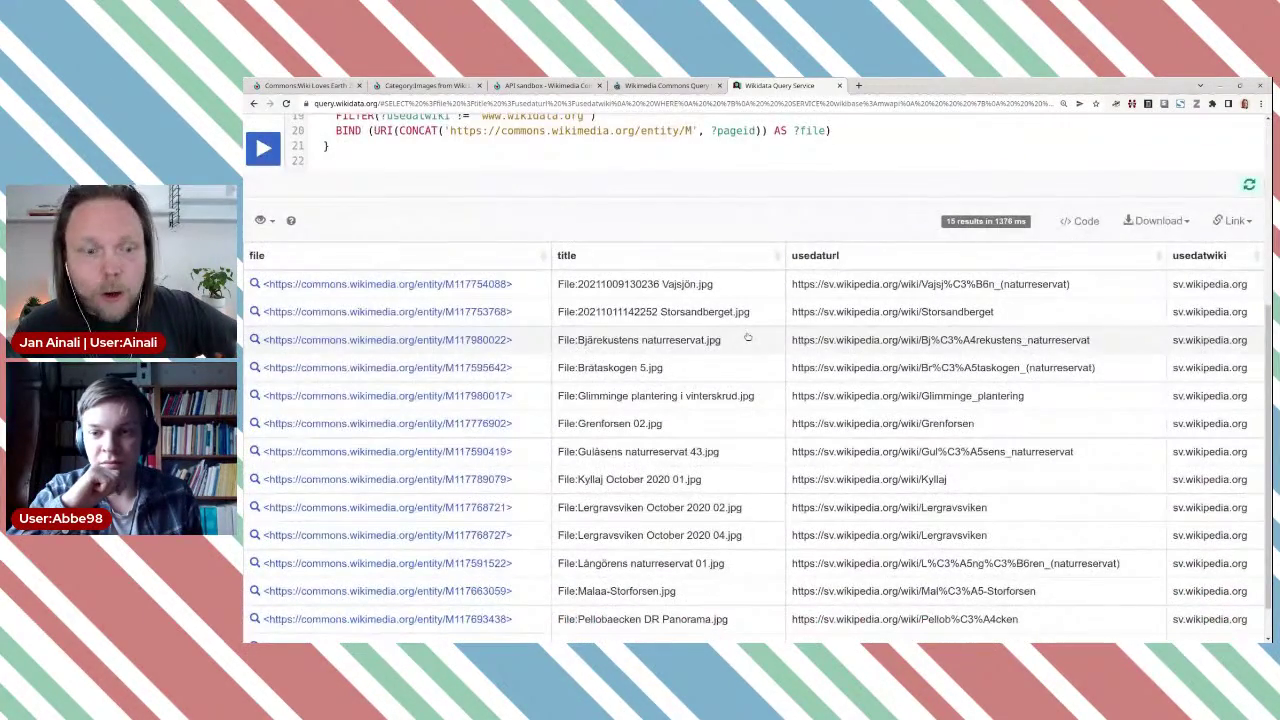
scroll(747, 337, "up", 2)
scroll(747, 337, "down", 3)
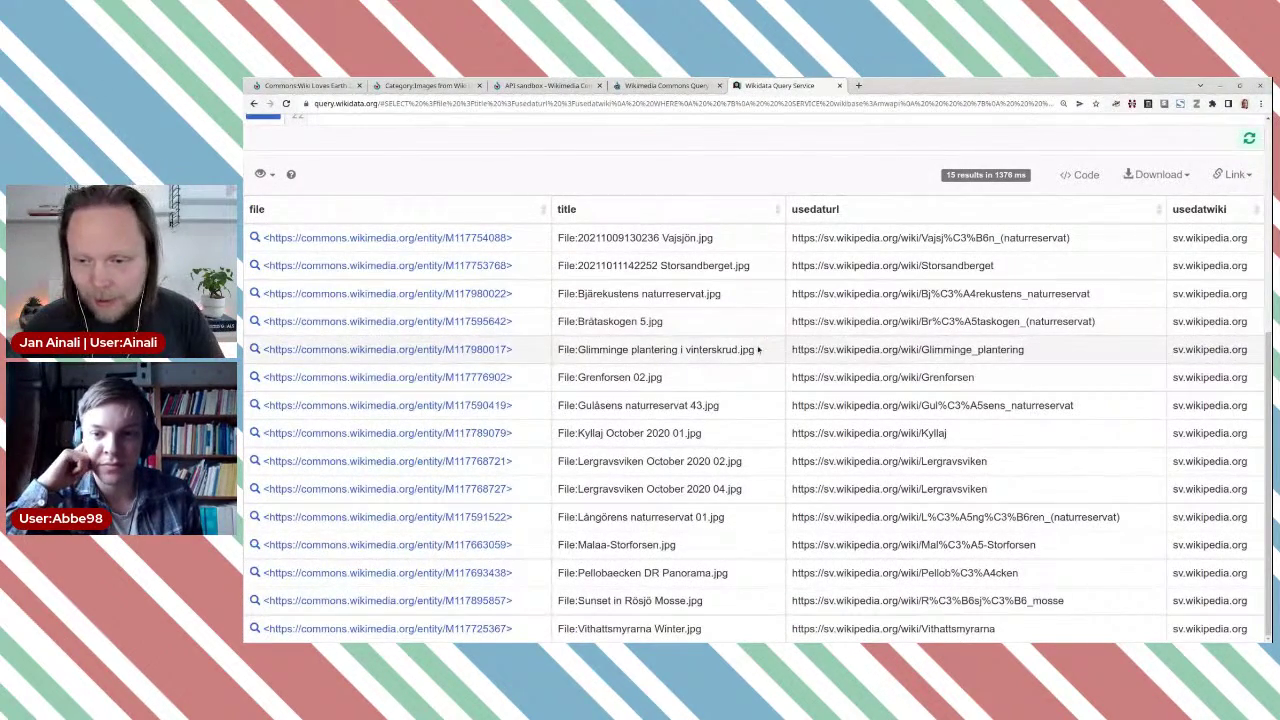
scroll(760, 362, "up", 1)
scroll(760, 365, "down", 1)
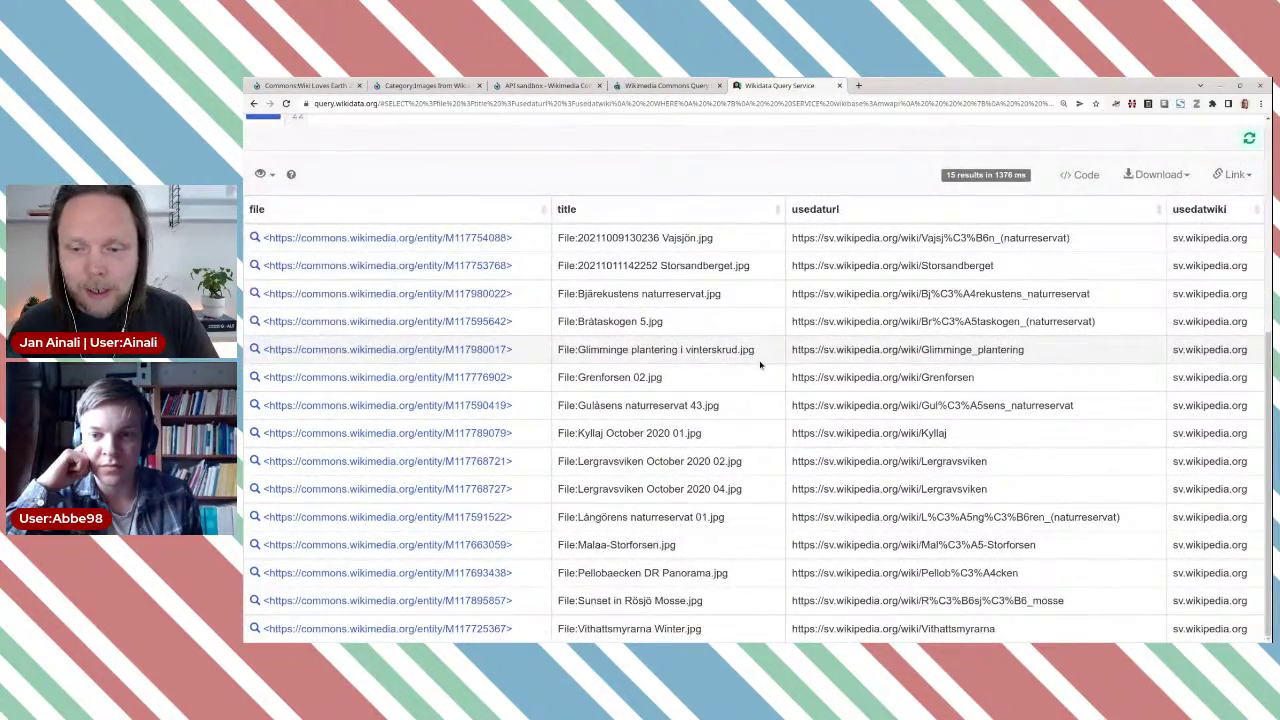
scroll(760, 365, "up", 3)
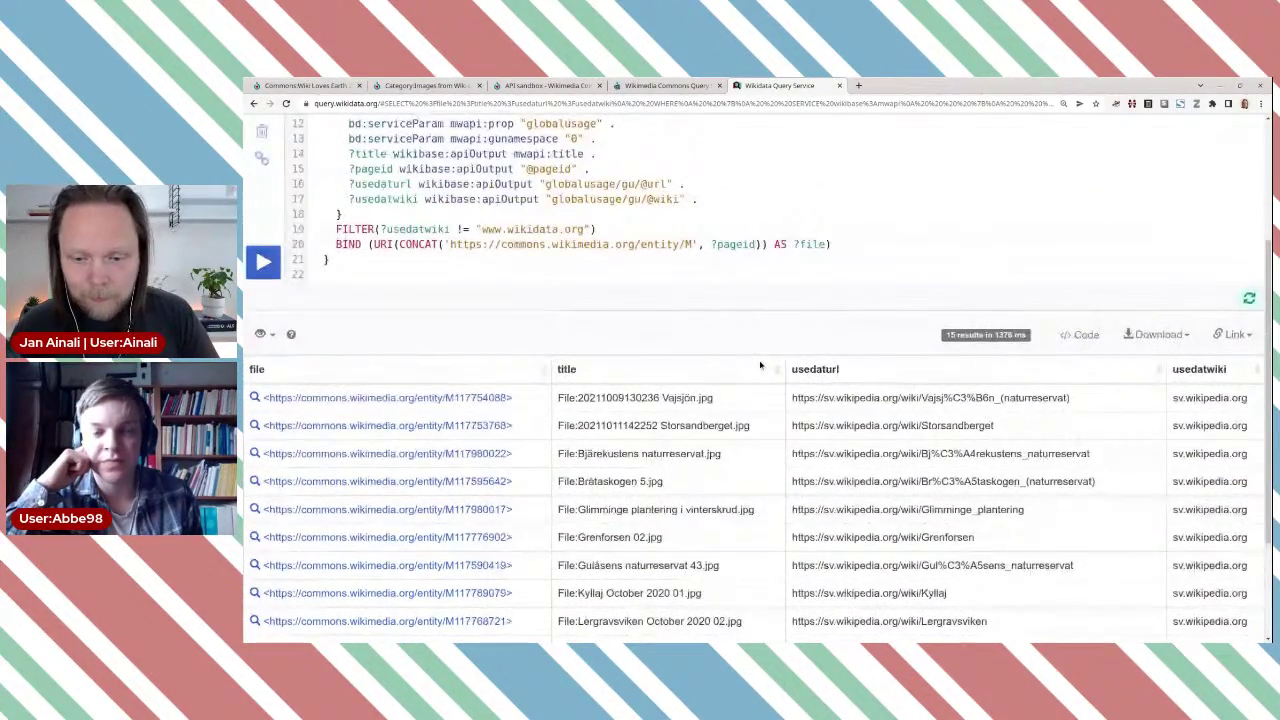
Step: Add the line BIND (URI(?usedaturl) AS ?article) directly below the existing BIND that creates ?file
scroll(760, 365, "up", 1)
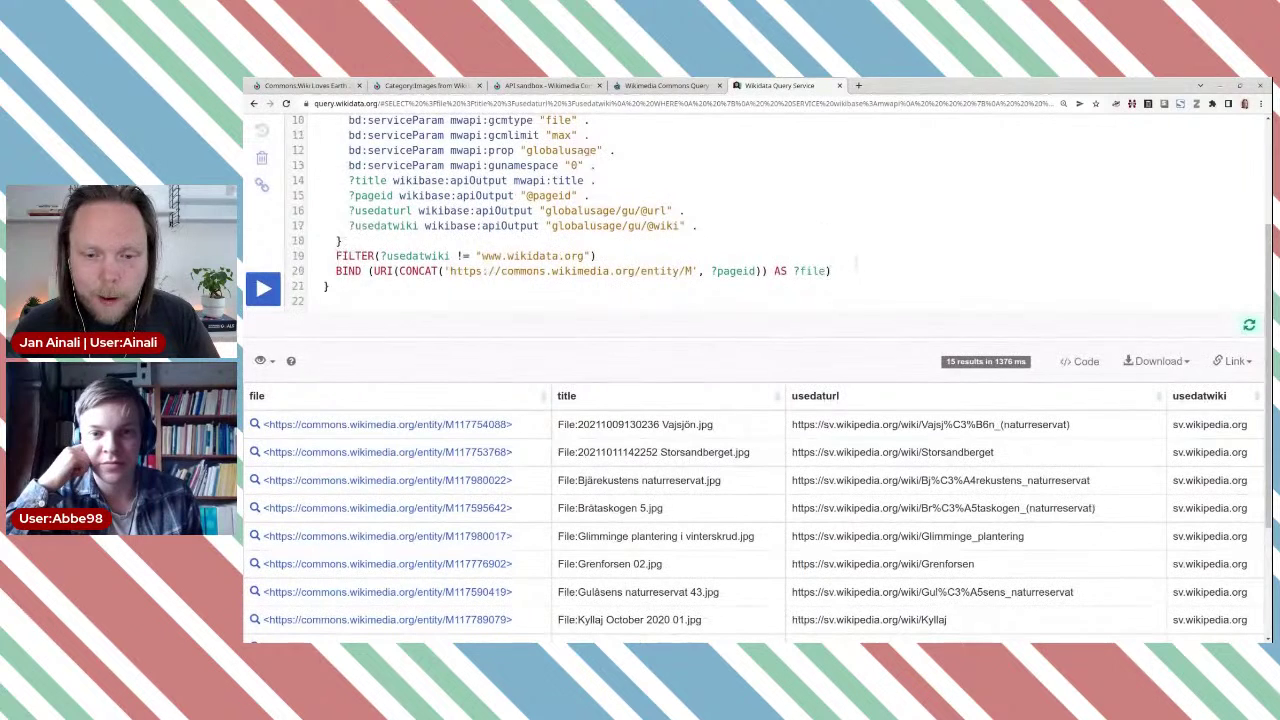
left_click(856, 270)
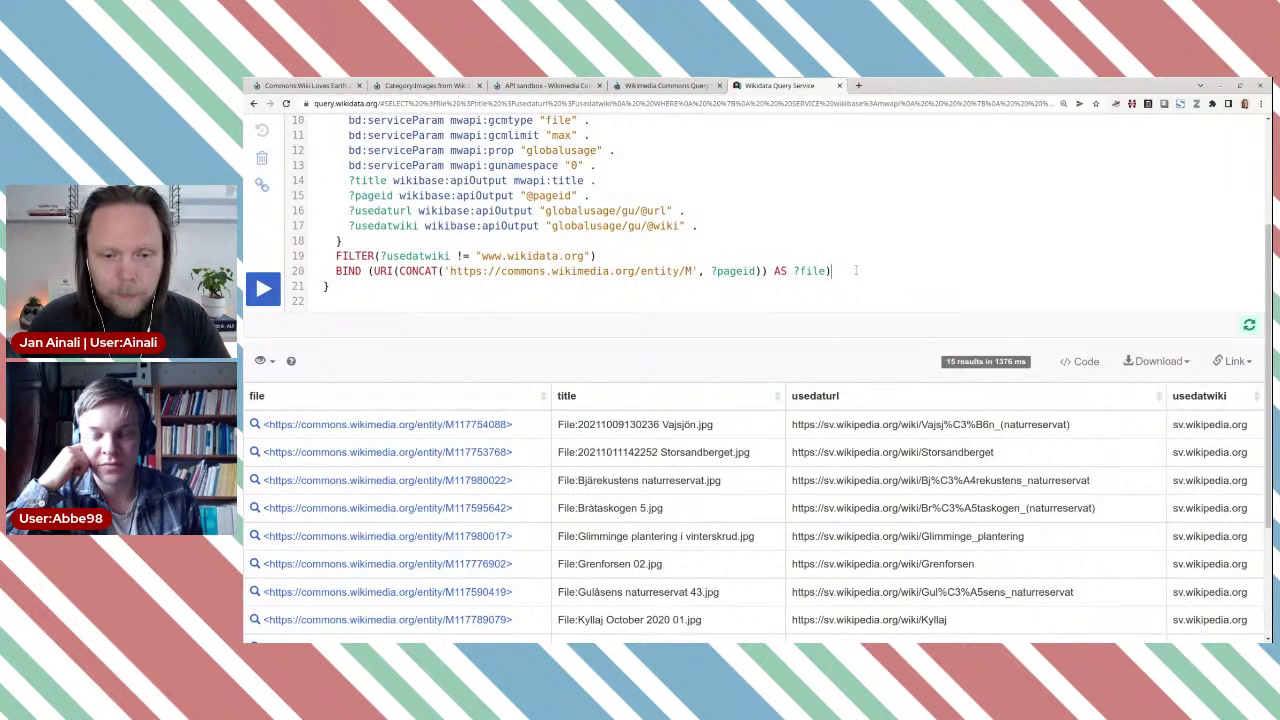
key("Return")
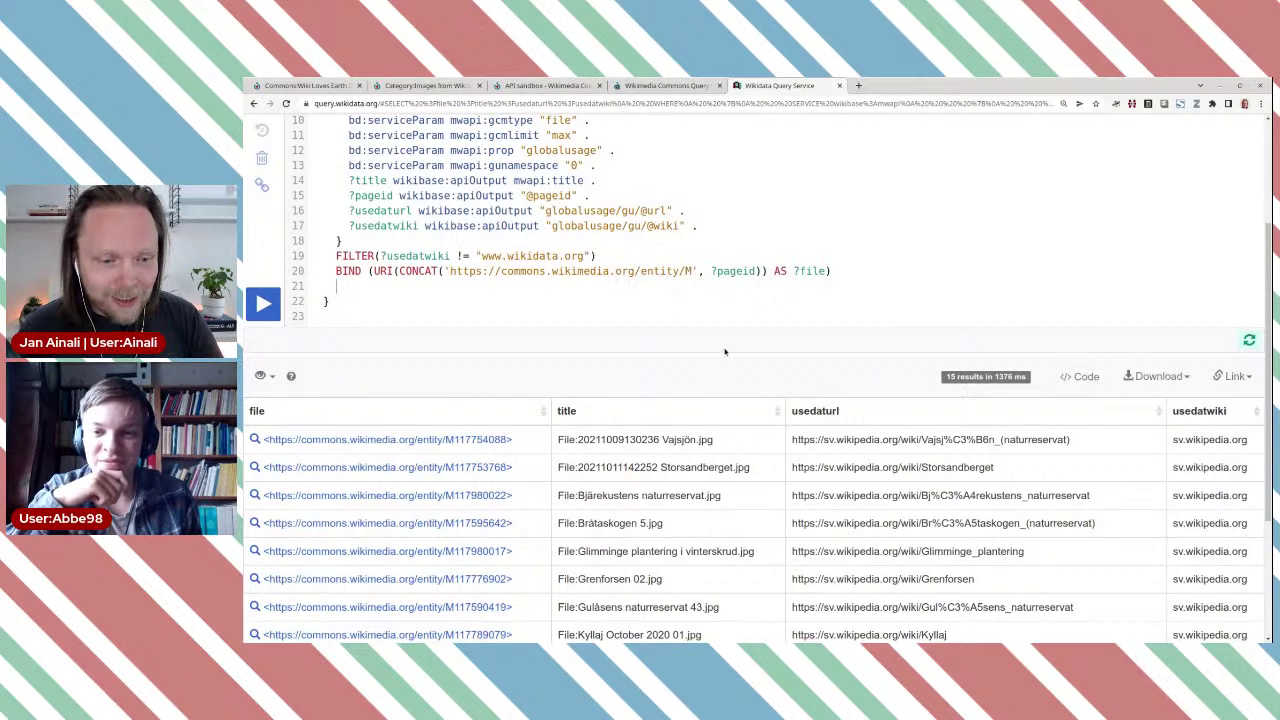
type("BIN")
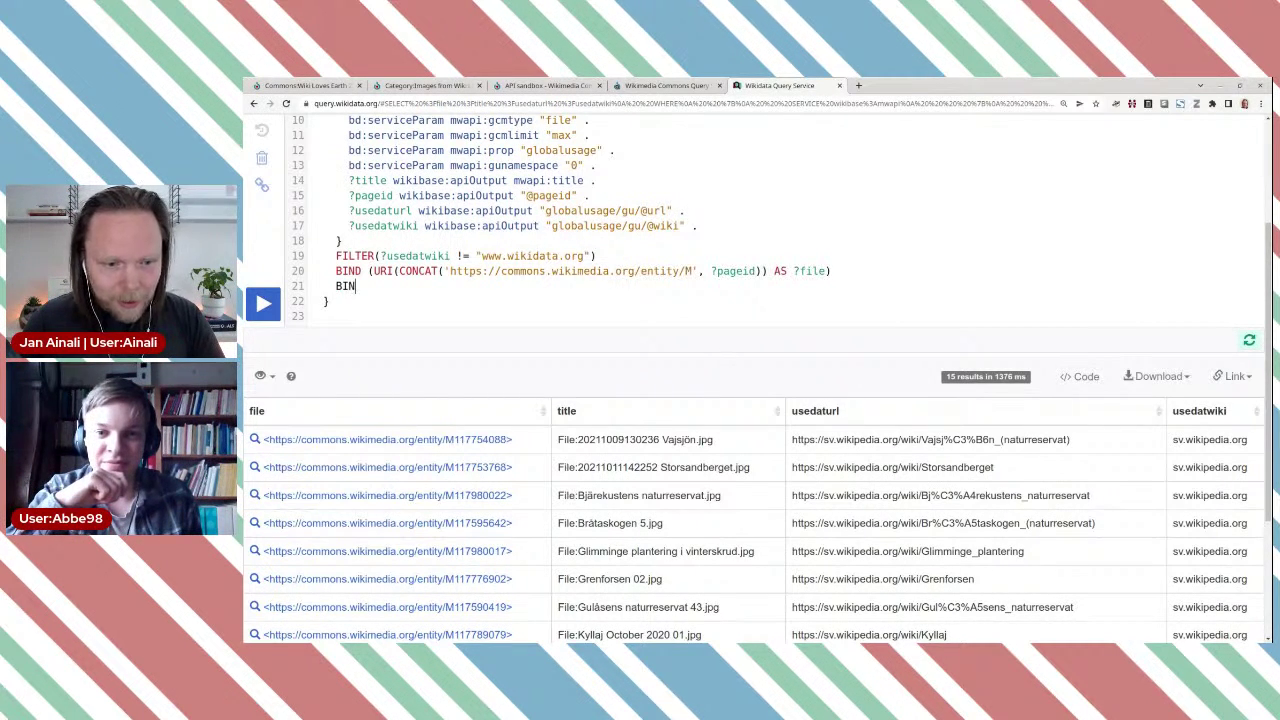
type("D")
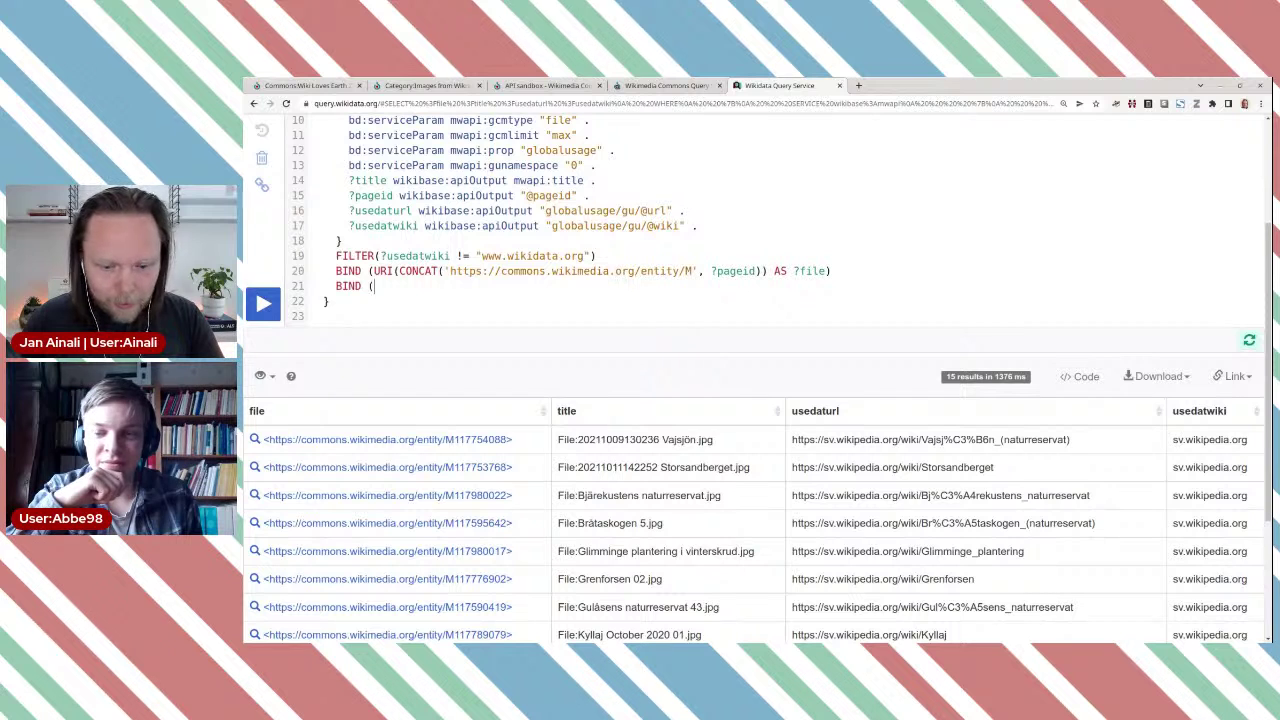
type(" (URI")
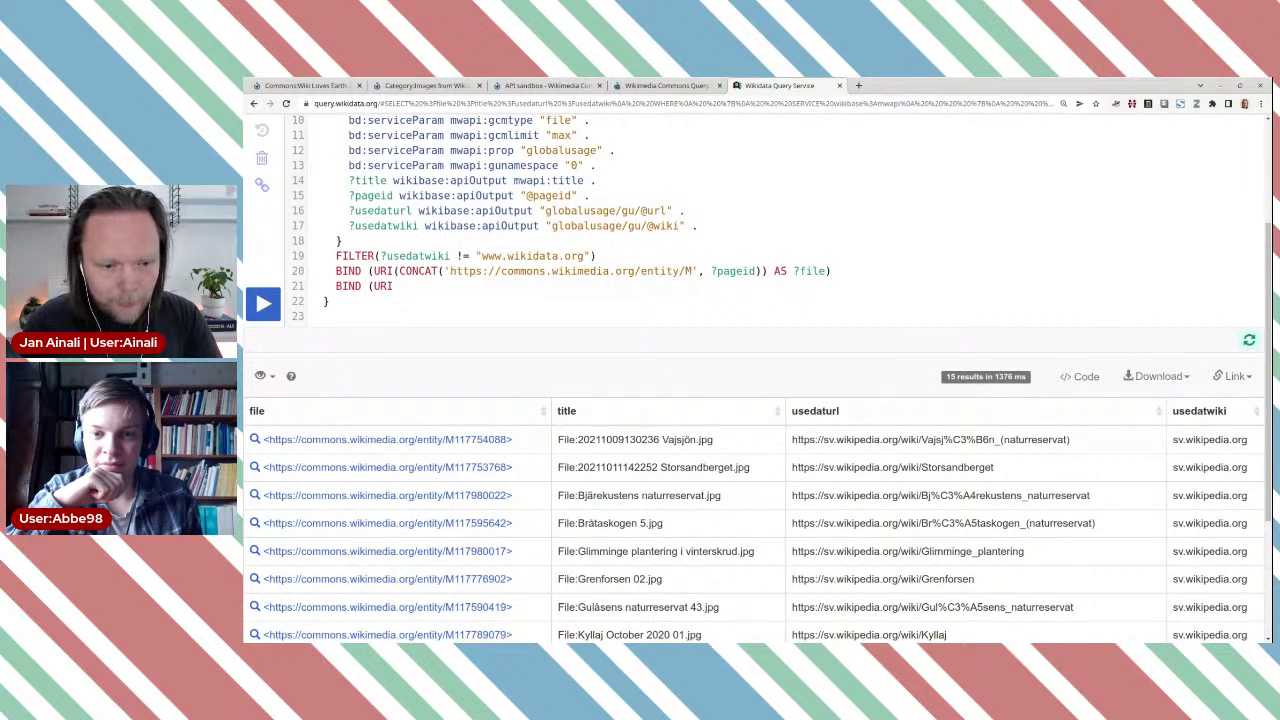
type("(")
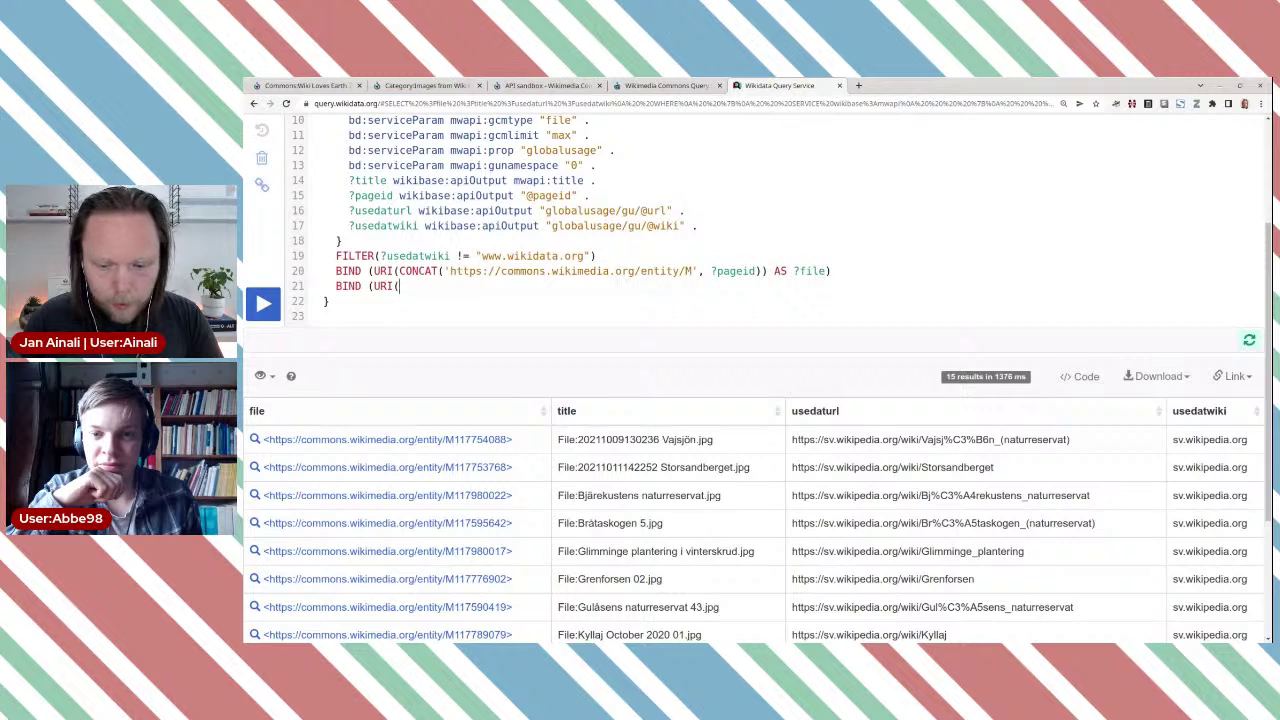
type("?")
key("Down")
key("Down")
key("Return")
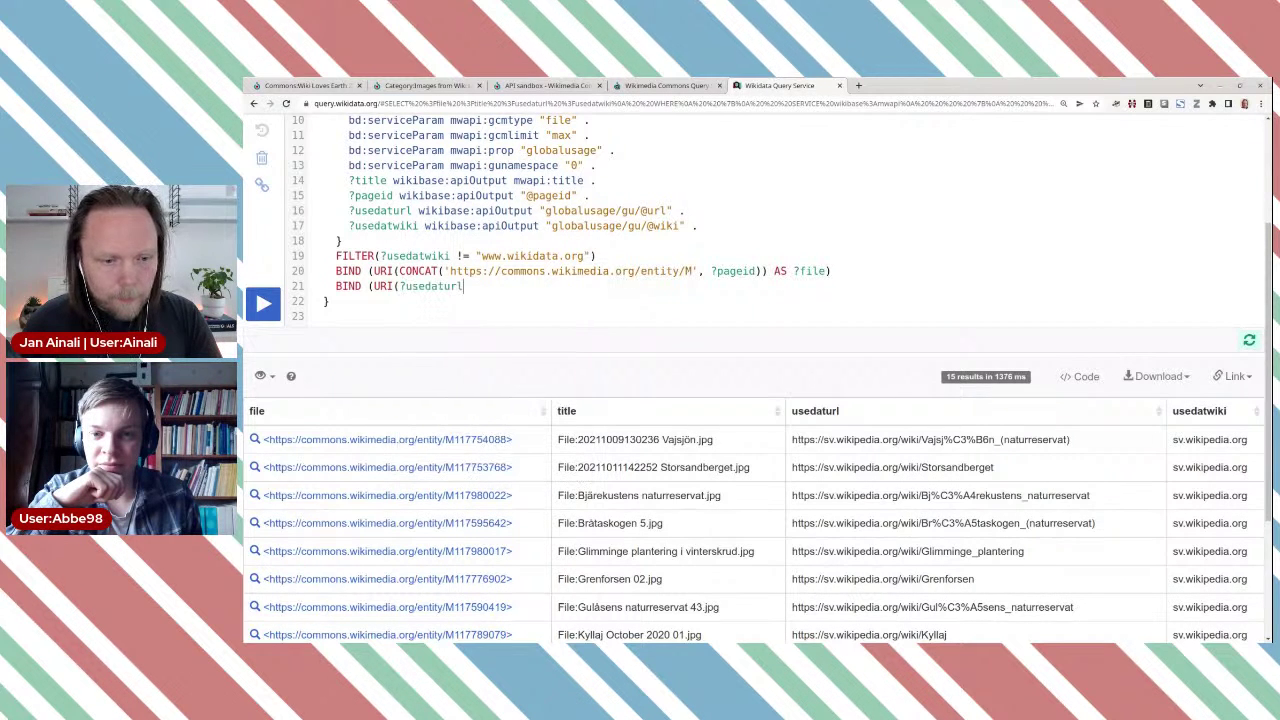
type(") AS")
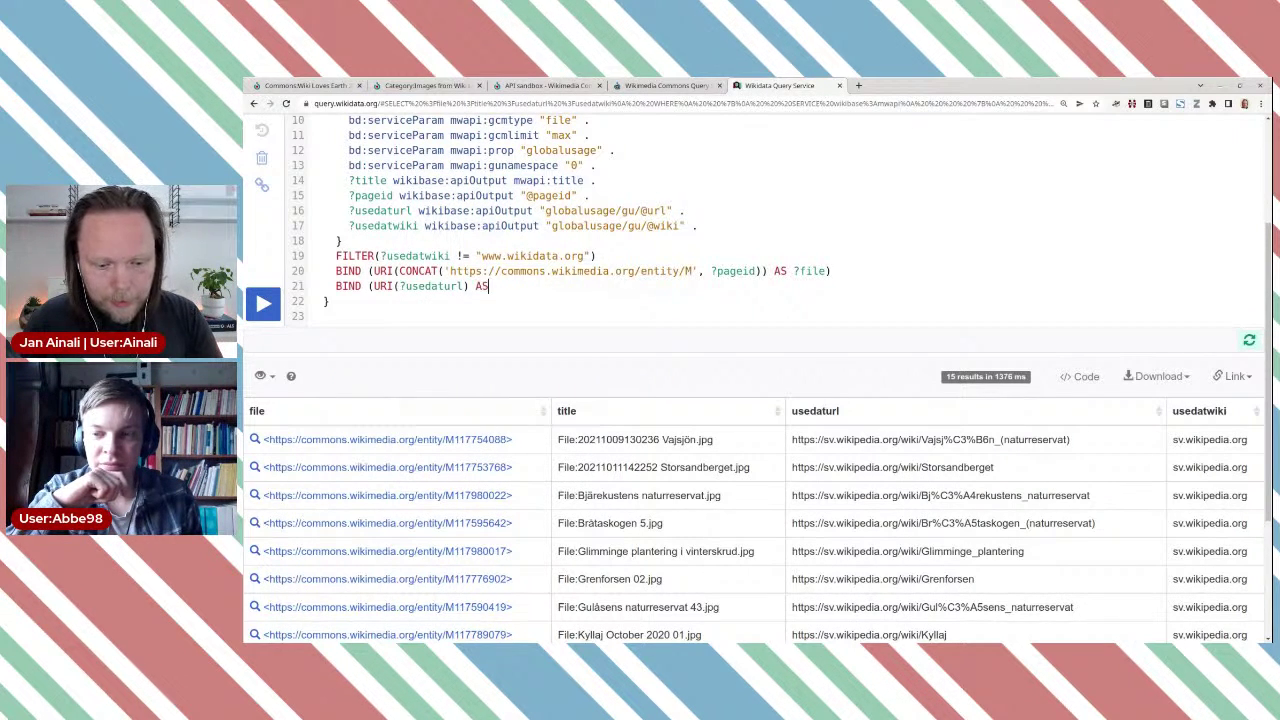
type(" ?a")
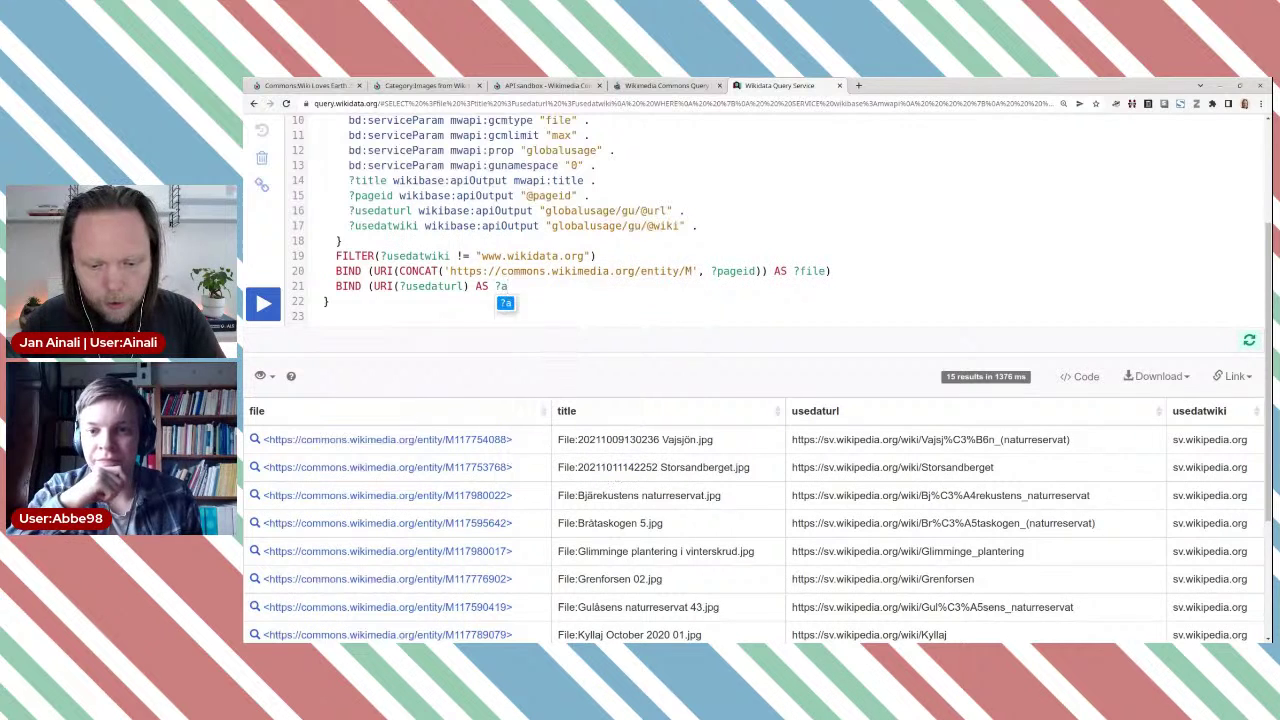
type("rticle")
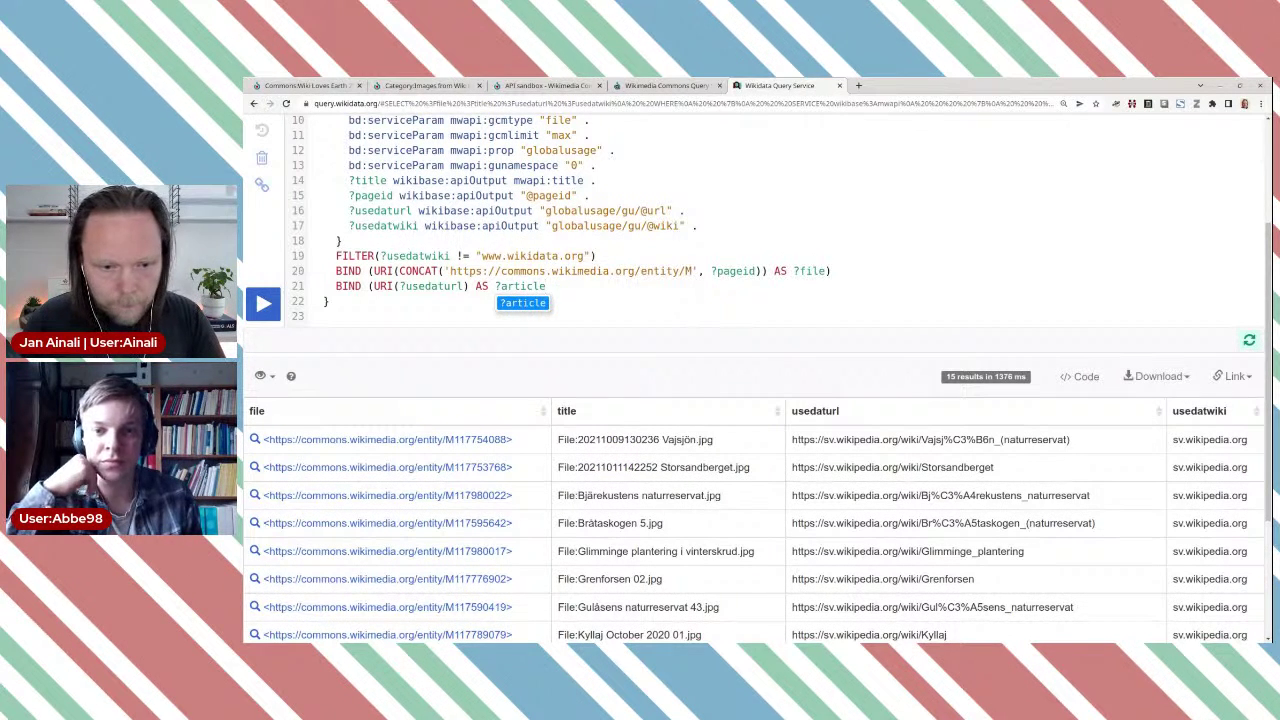
type(")")
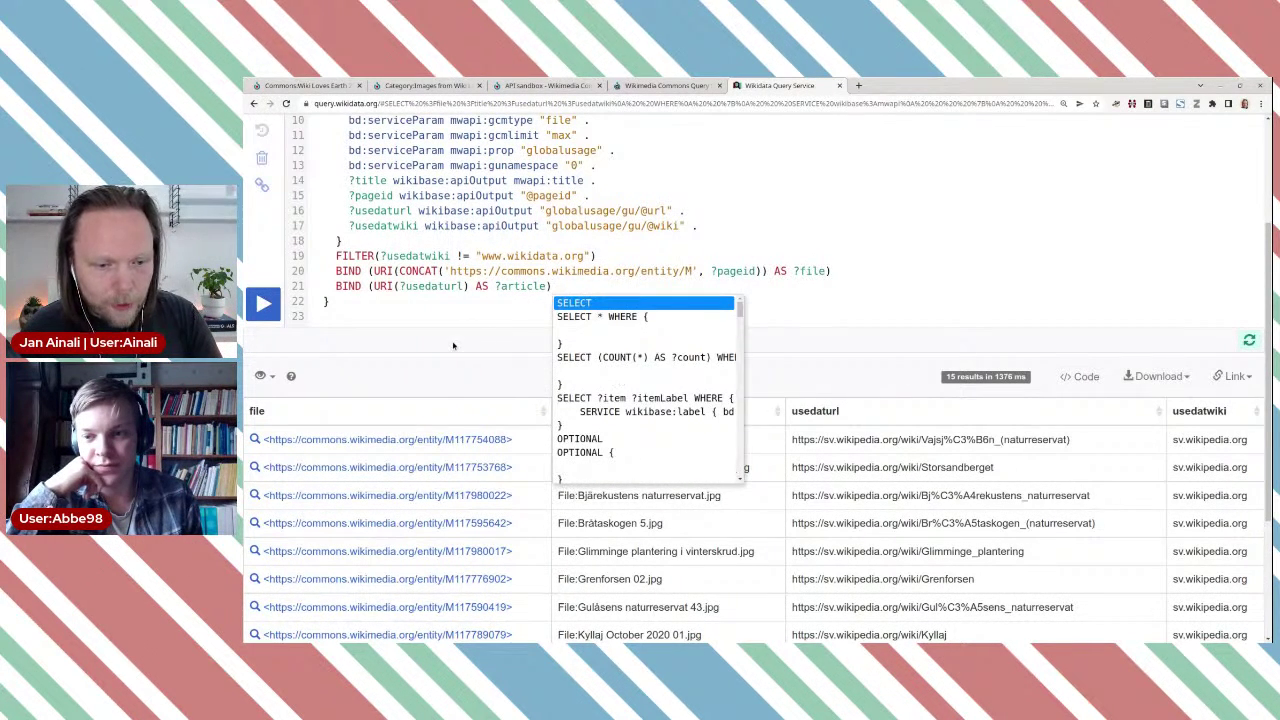
key("Escape")
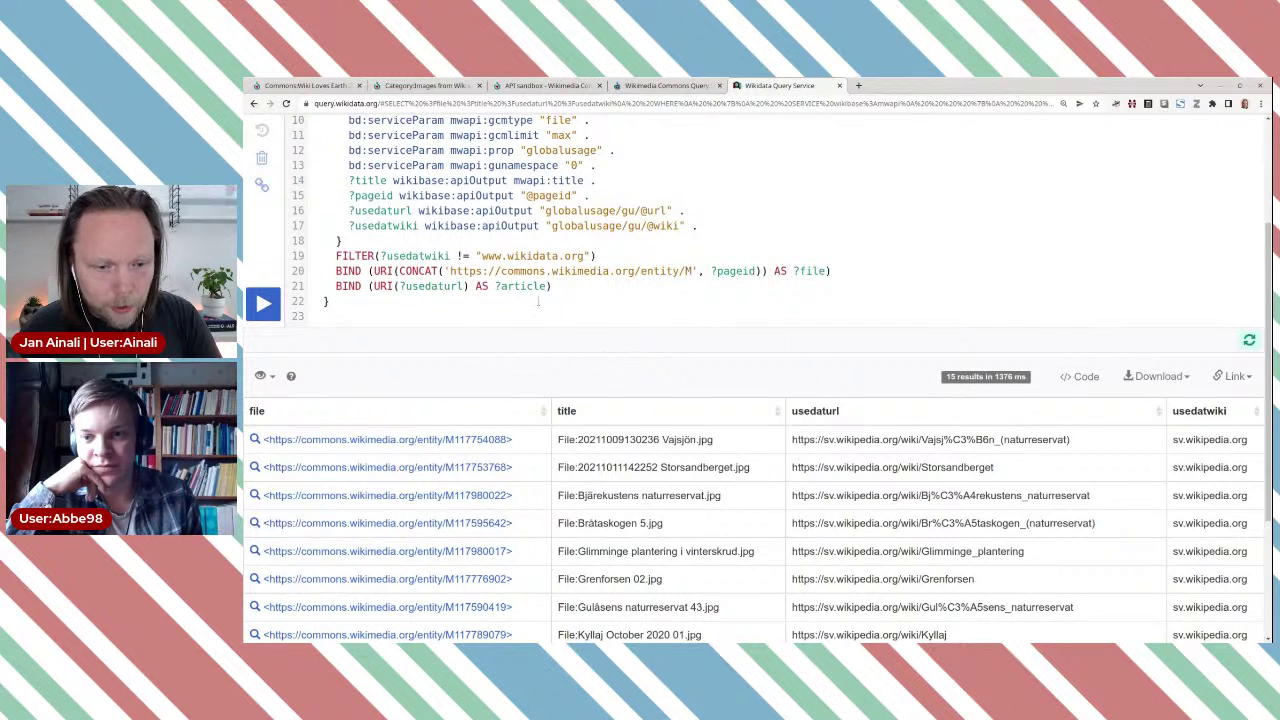
Step: Replace ?usedaturl with ?article in the SELECT line, run the query and check the article column of the results
double_click(522, 286)
key("ctrl+c")
scroll(750, 400, "up", 3)
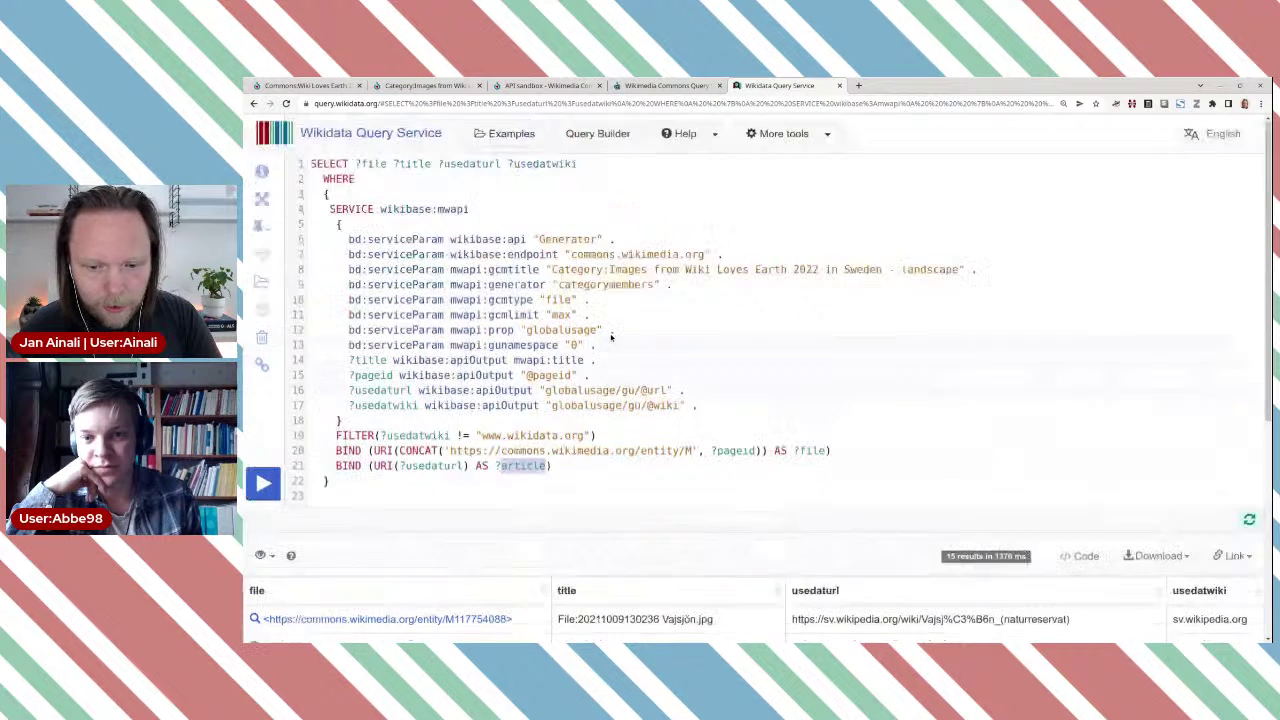
double_click(471, 163)
key("ctrl+v")
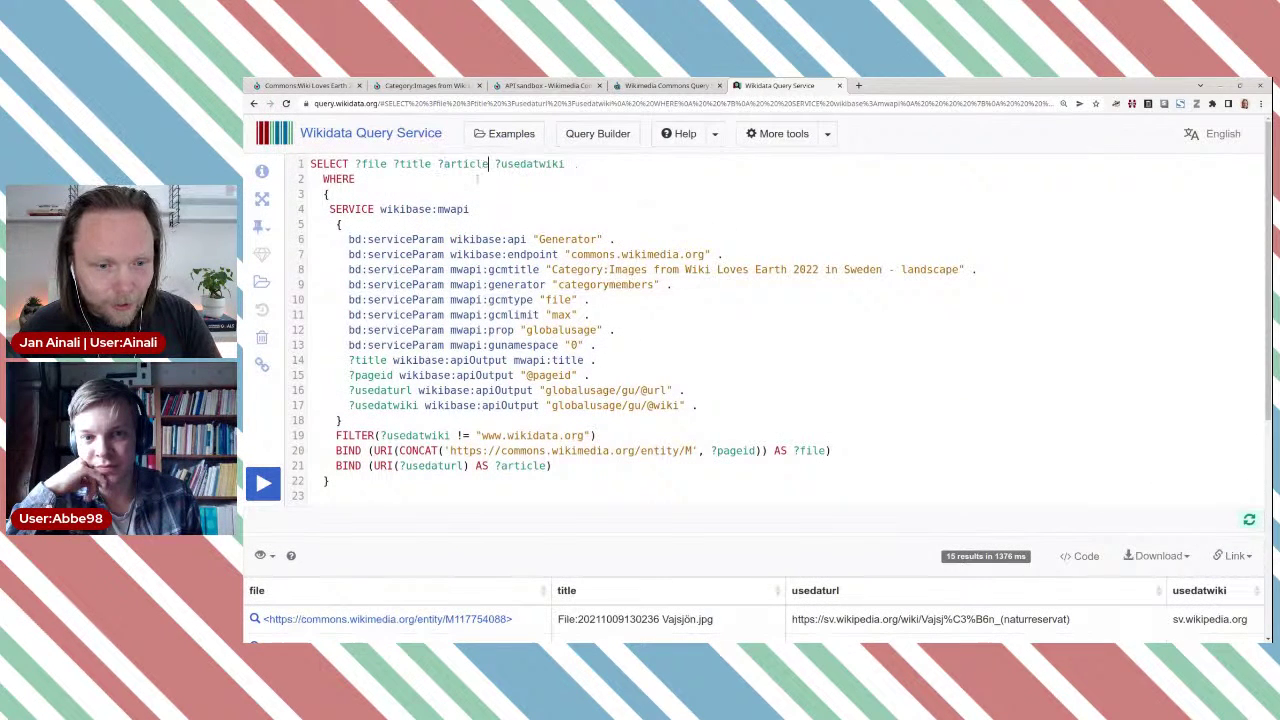
left_click(262, 485)
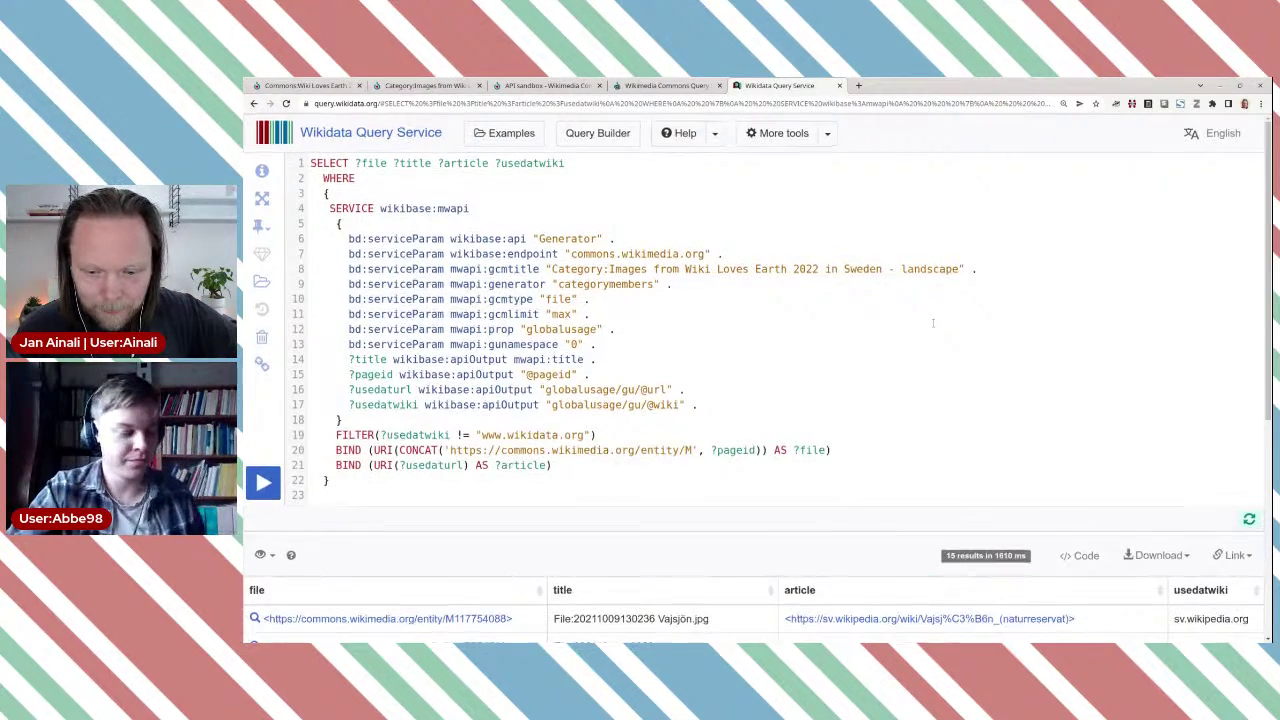
scroll(931, 320, "down", 3)
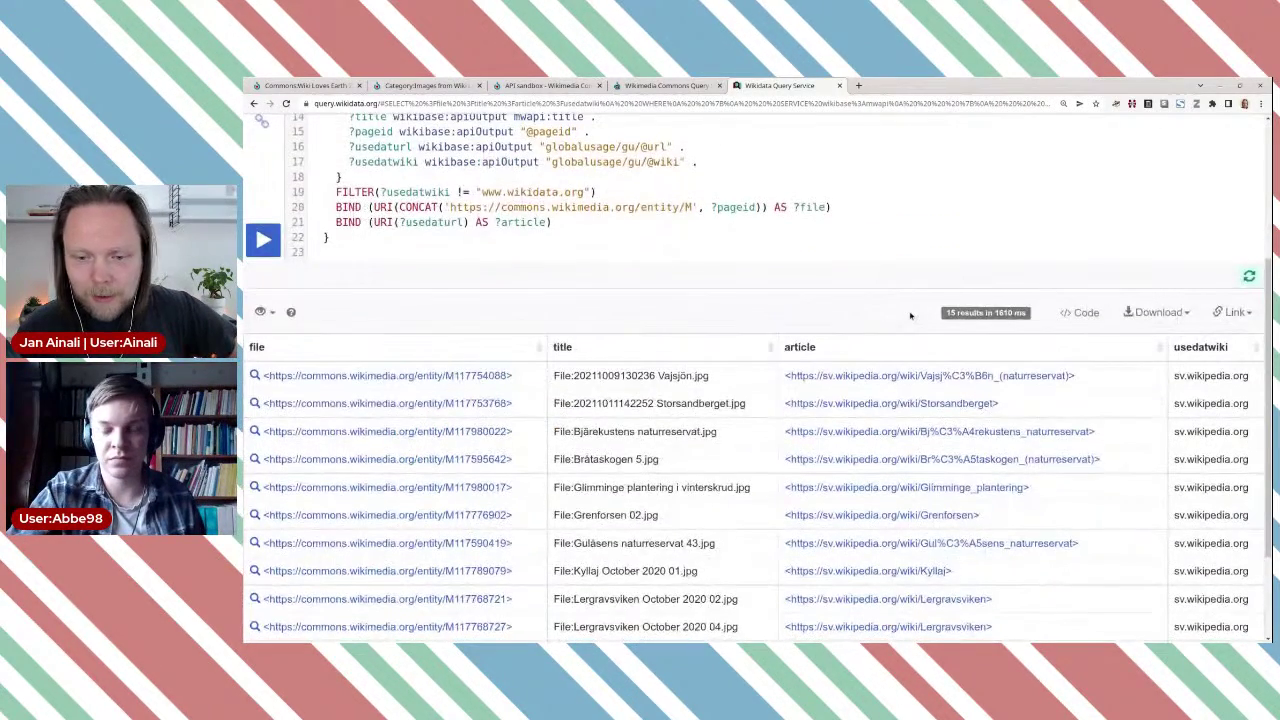
scroll(929, 318, "down", 1)
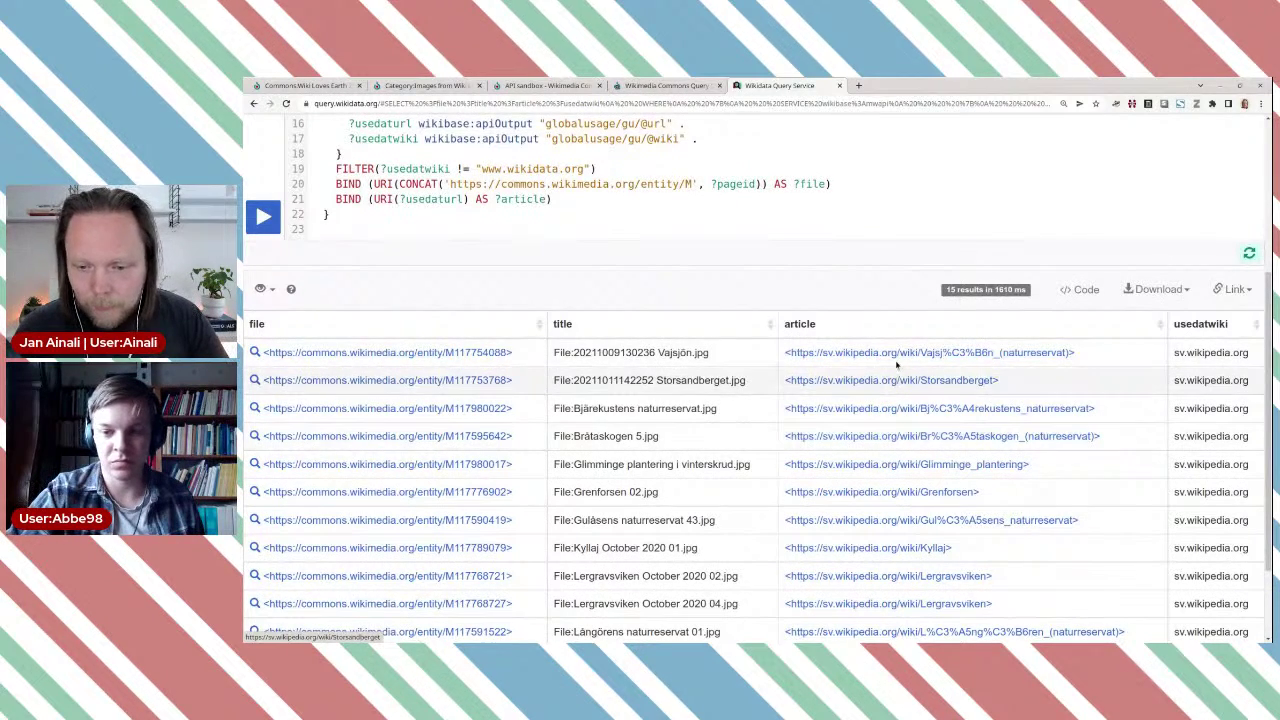
Step: Add the triple "?article schema:about ?item ." on a new line below the ?article BIND
scroll(896, 466, "up", 2)
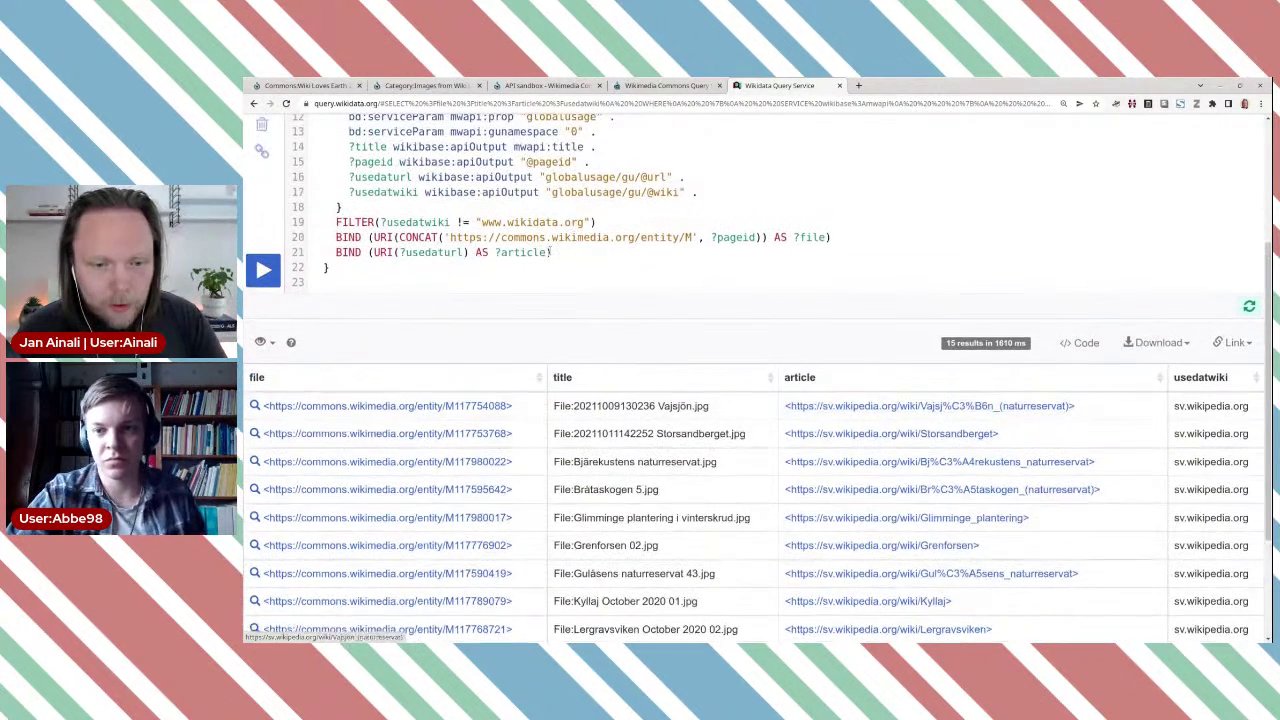
key("Return")
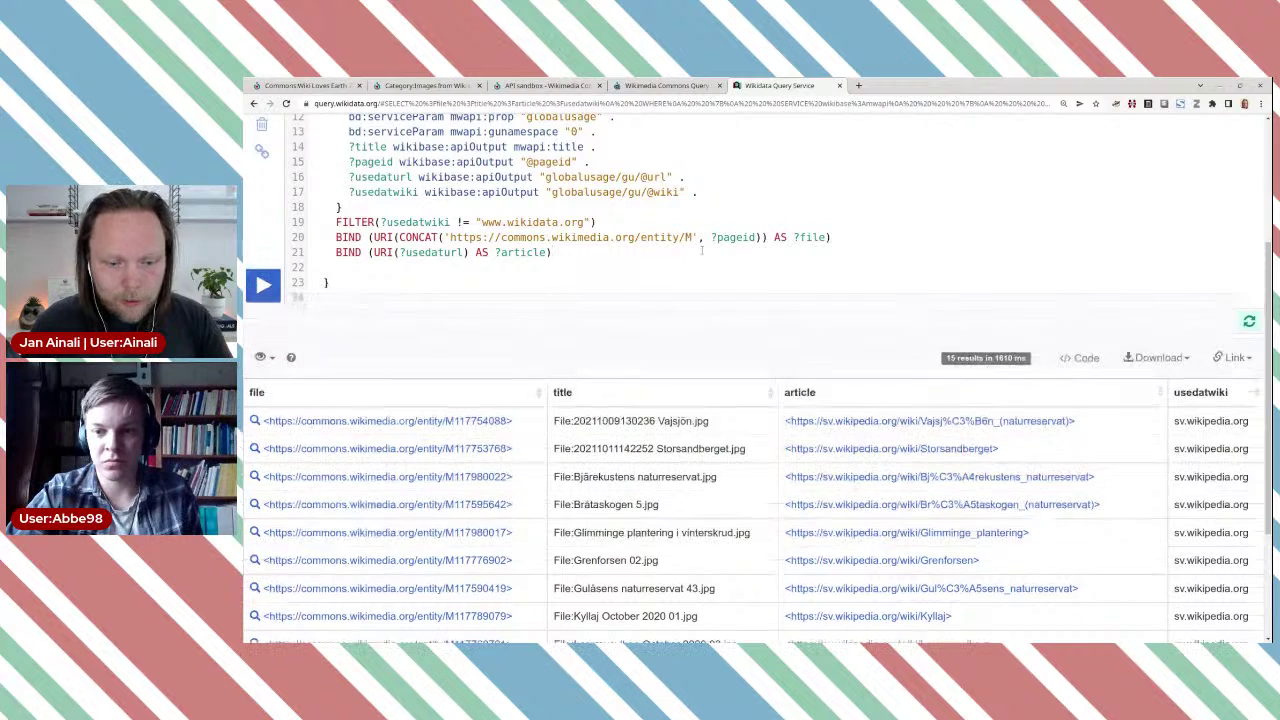
type("?art")
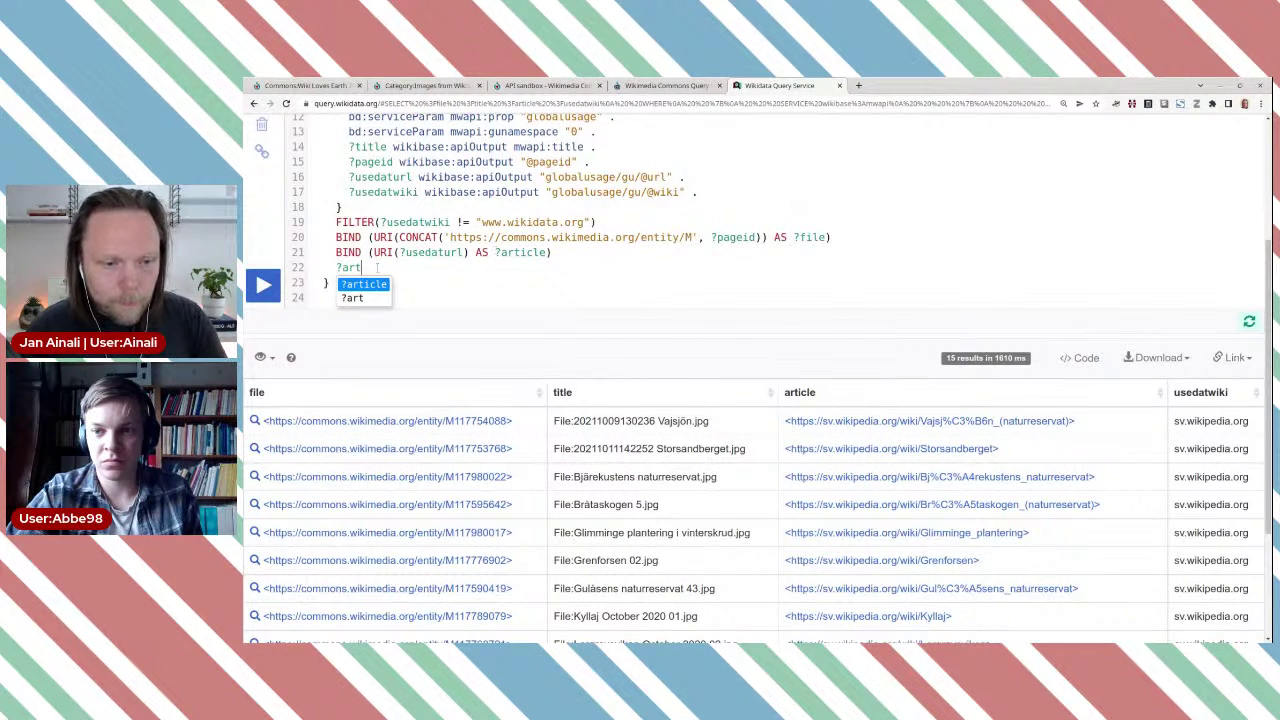
left_click(375, 285)
type("sce")
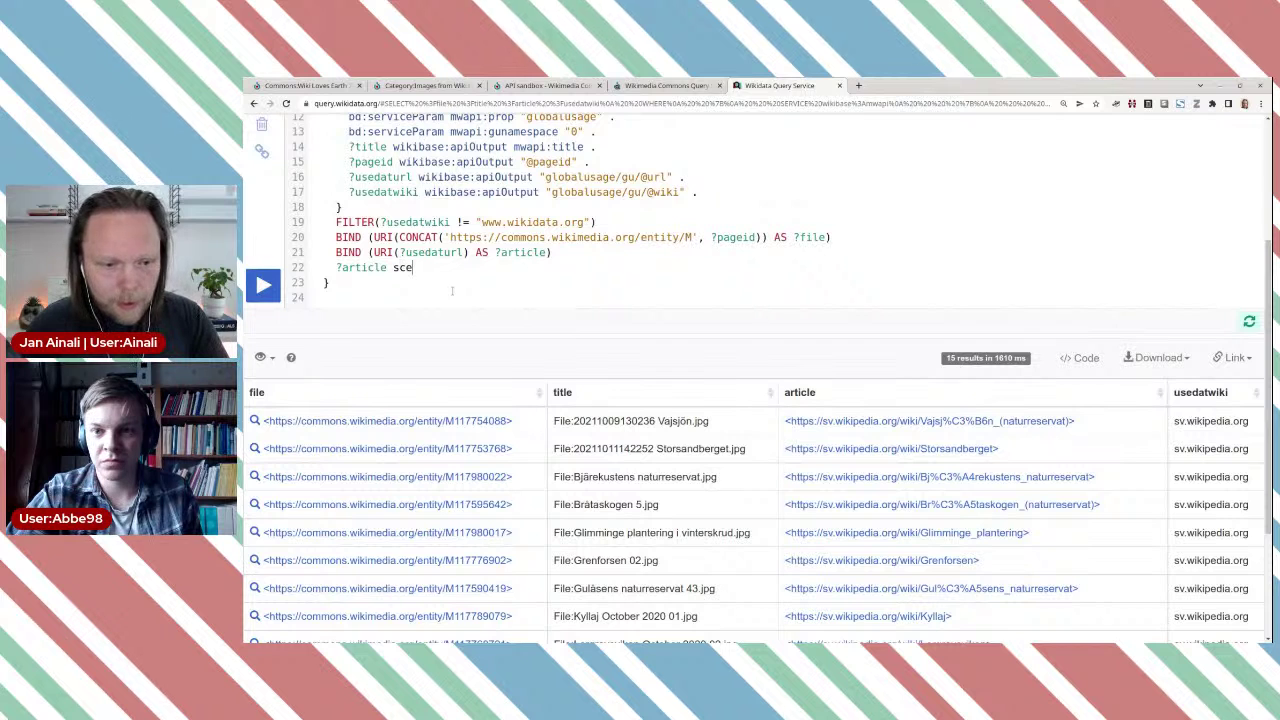
key("BackSpace")
type("h")
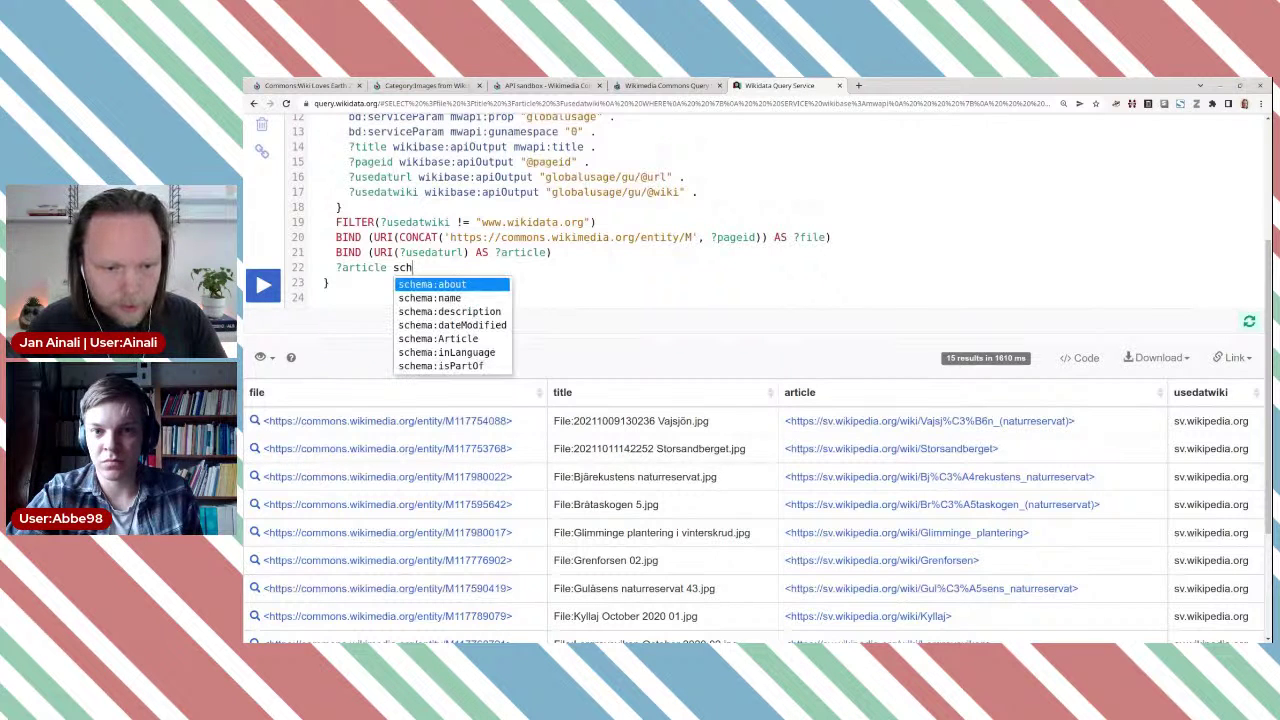
left_click(469, 285)
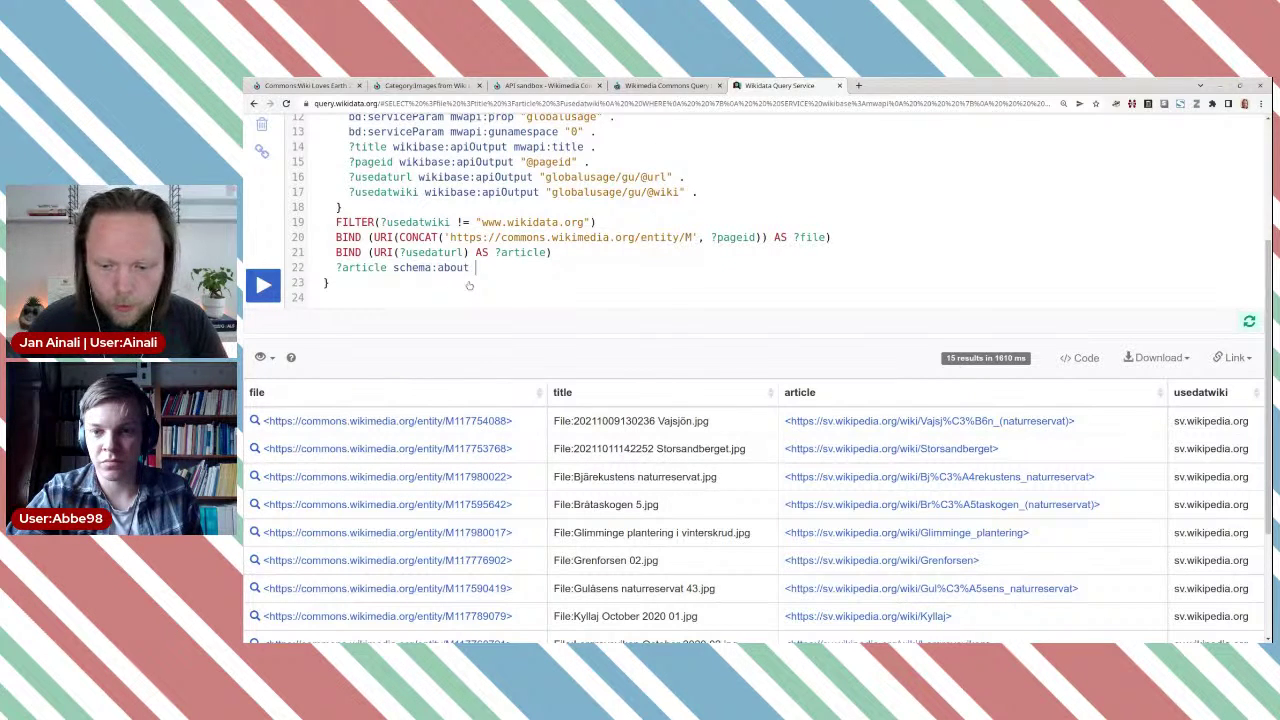
type("?item")
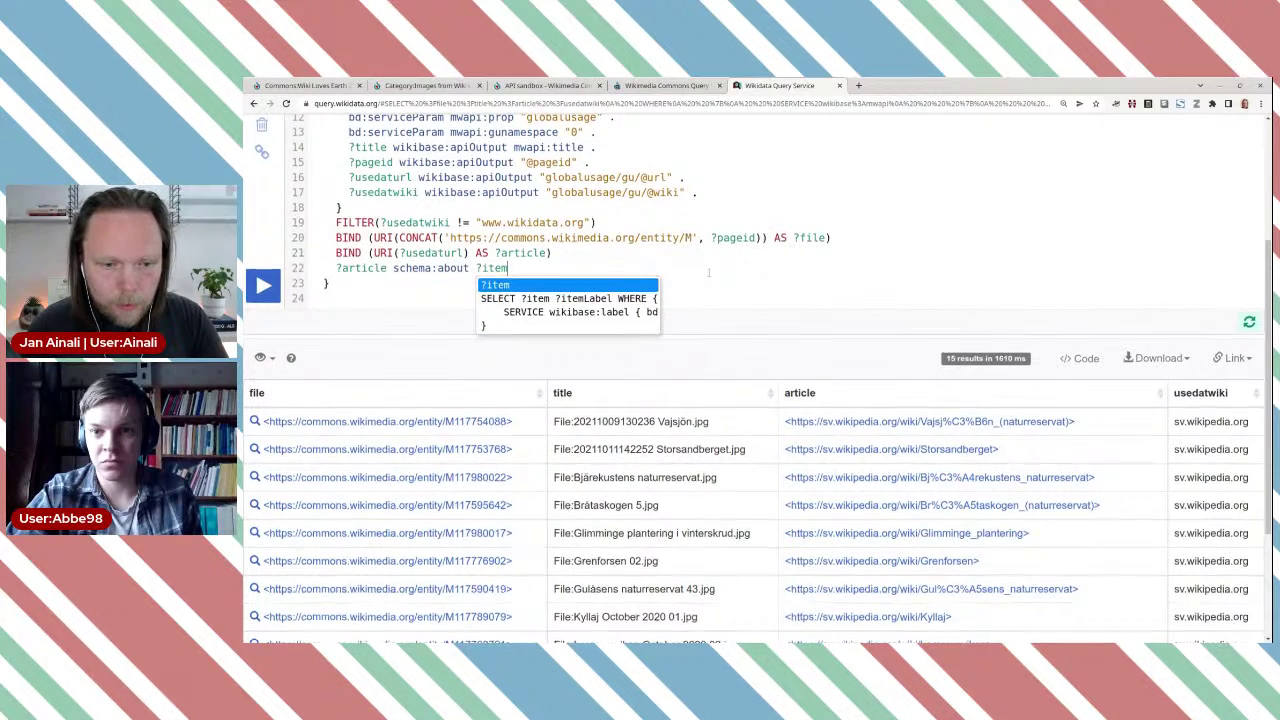
type(" .")
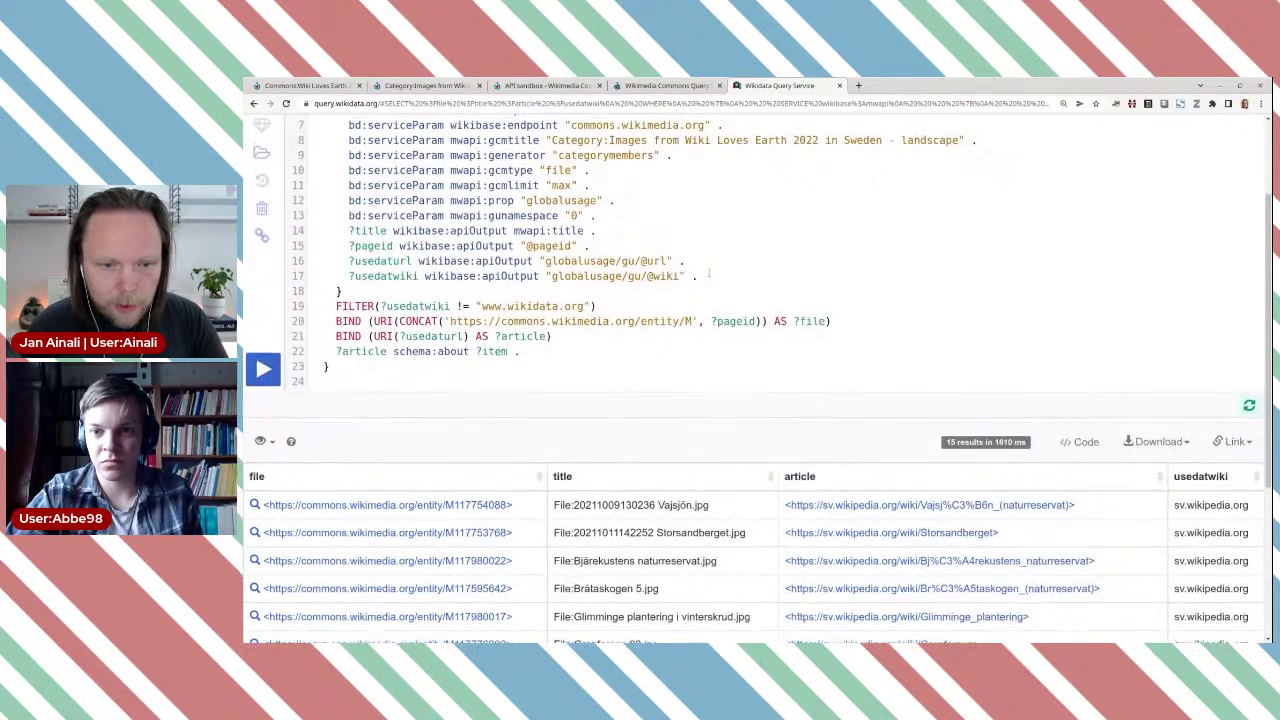
Step: Add ?item after ?usedatwiki in the SELECT line
scroll(709, 272, "up", 2)
left_click(625, 166)
type("?item")
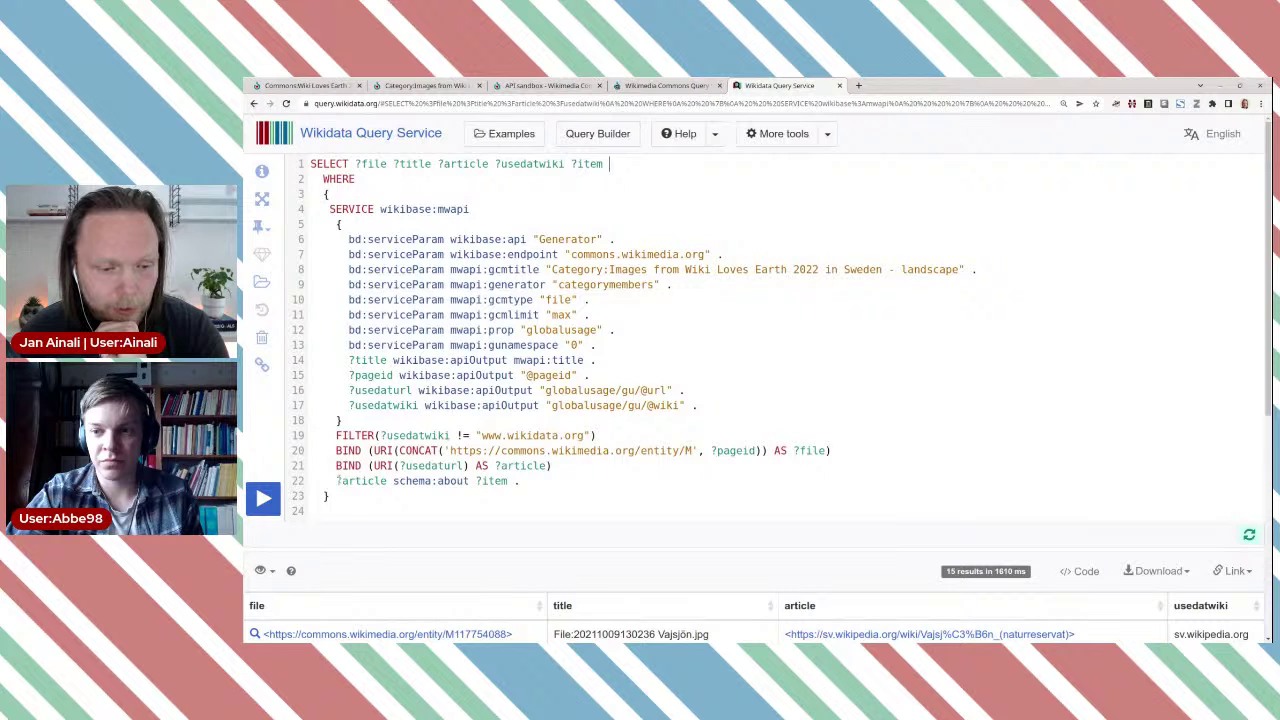
left_click_drag(334, 481, 530, 481)
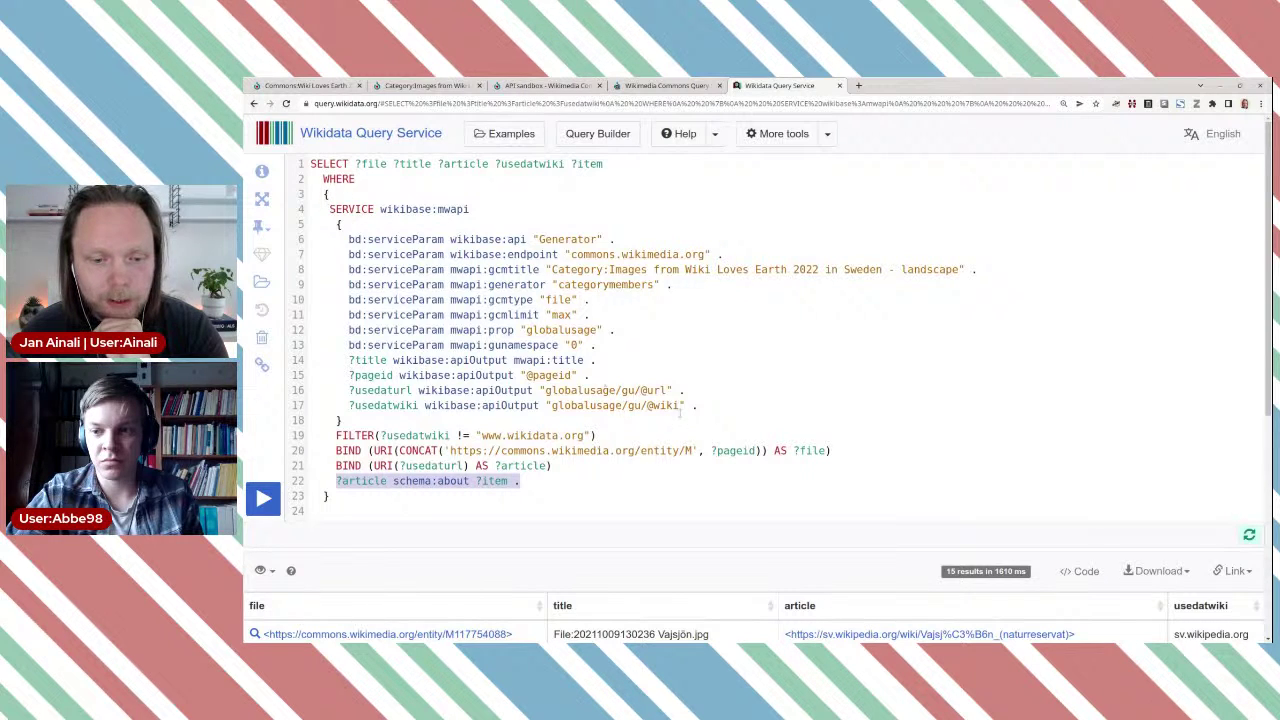
left_click_drag(681, 408, 497, 241)
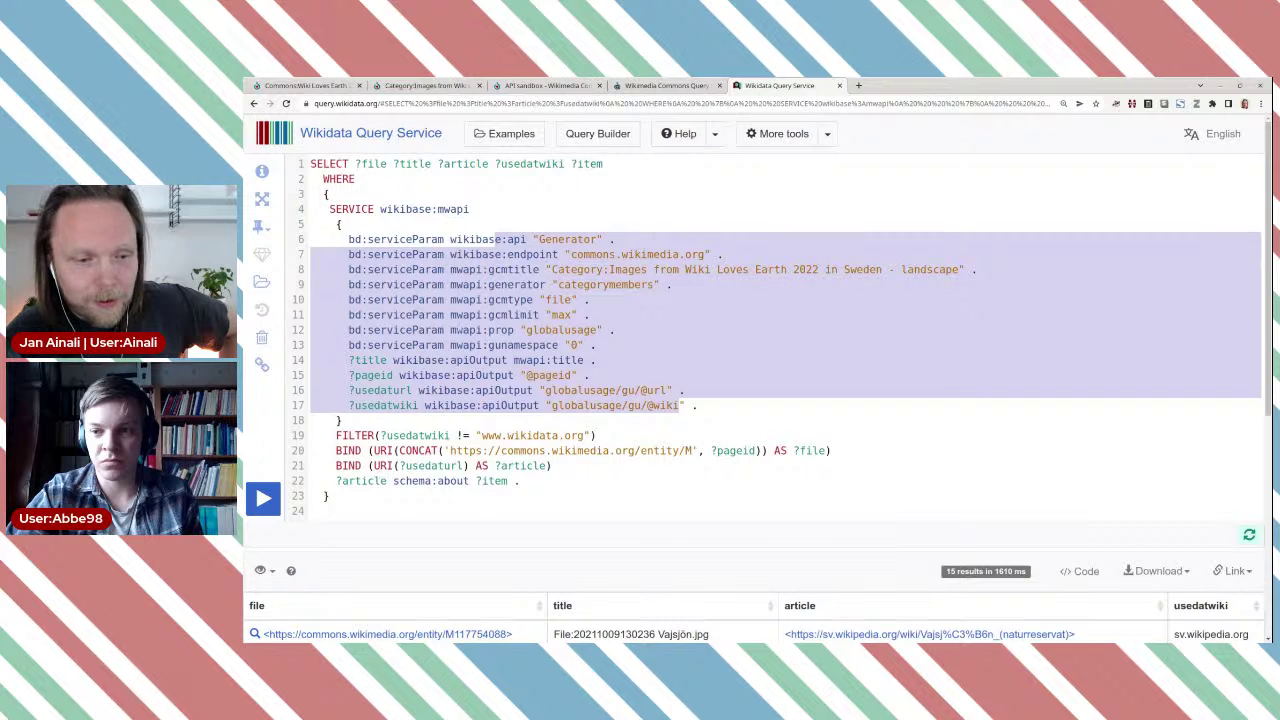
left_click_drag(518, 481, 322, 481)
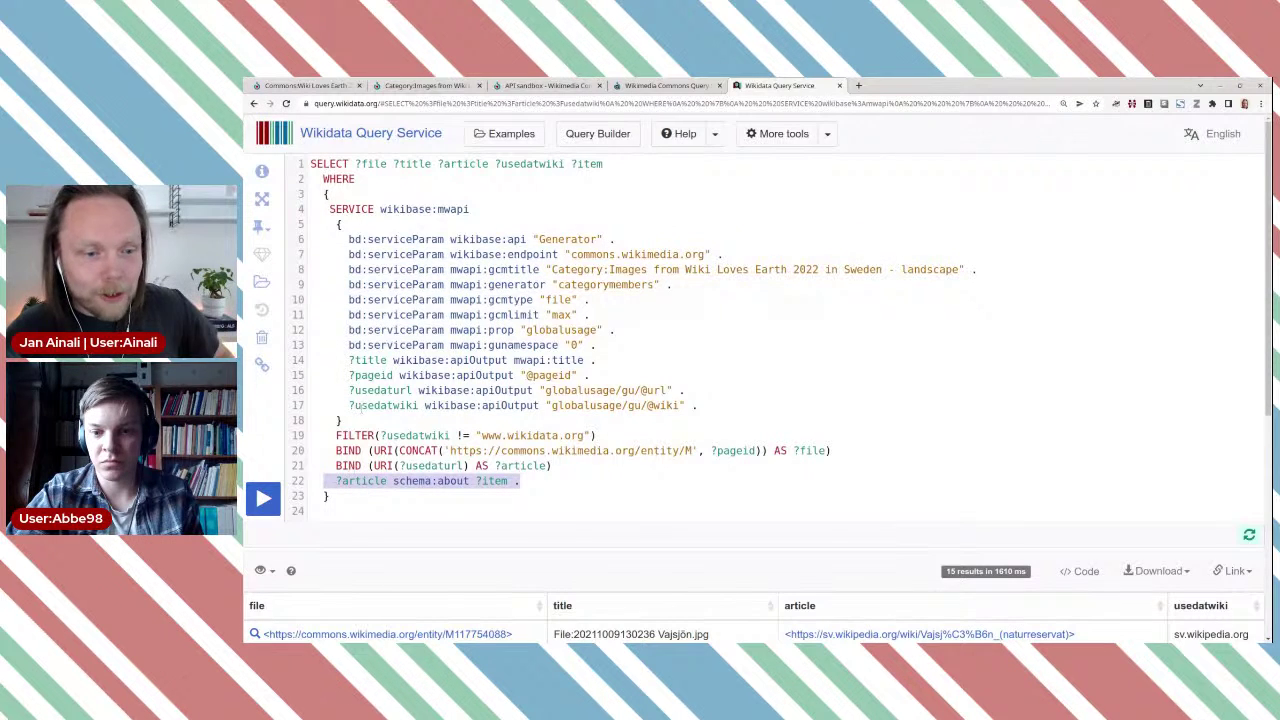
Step: Insert hint:Query hint:optimizer "None". after the WHERE clause's opening brace, run the query and check the item column of the results
left_click(398, 194)
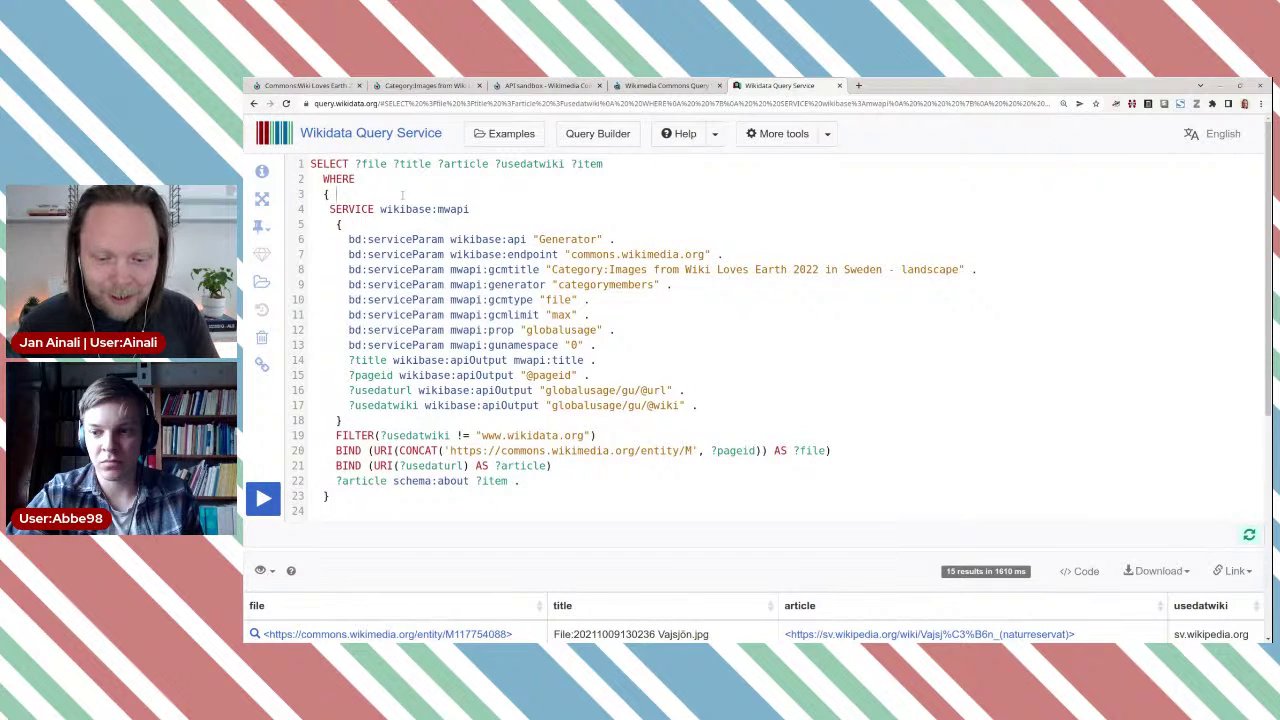
type("hint")
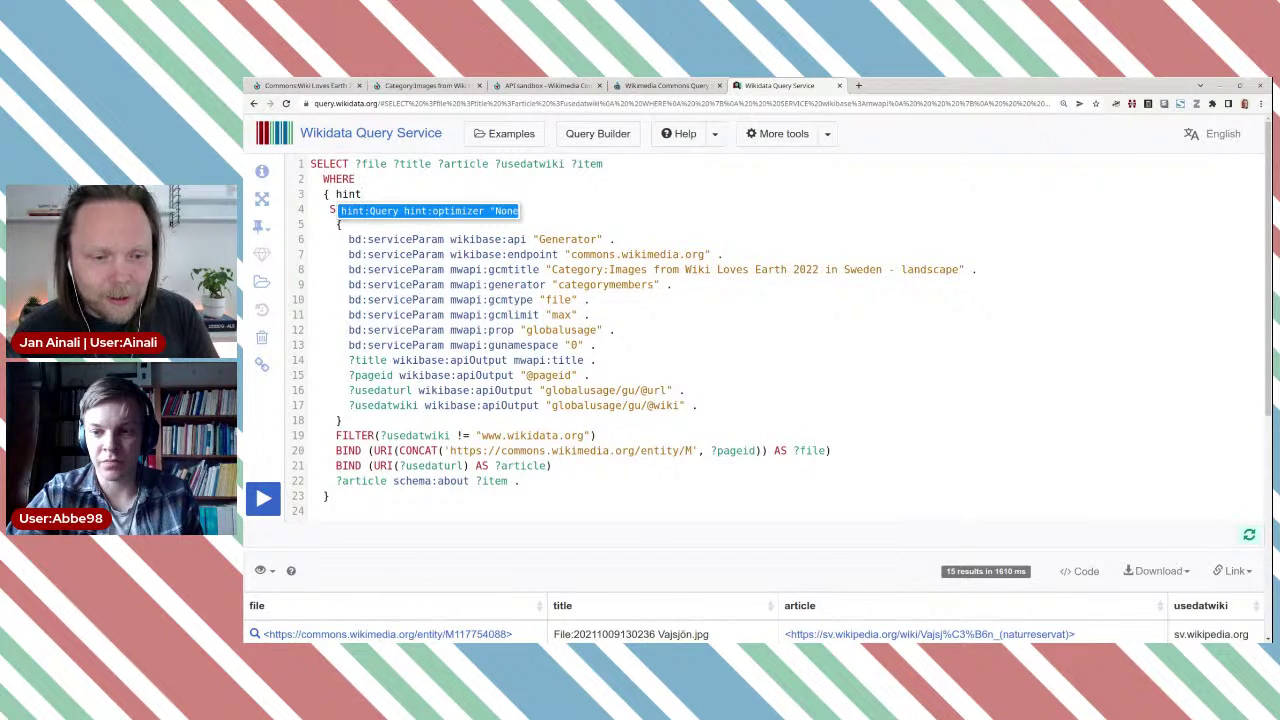
left_click(418, 213)
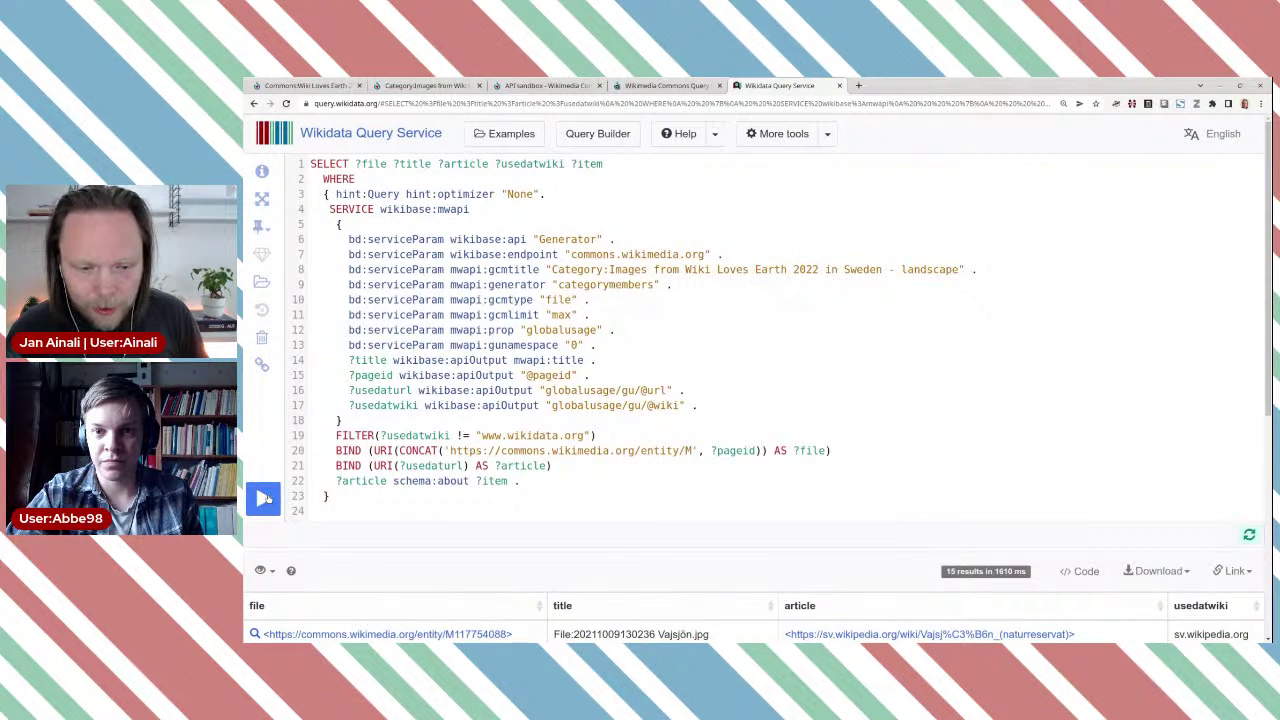
left_click(265, 498)
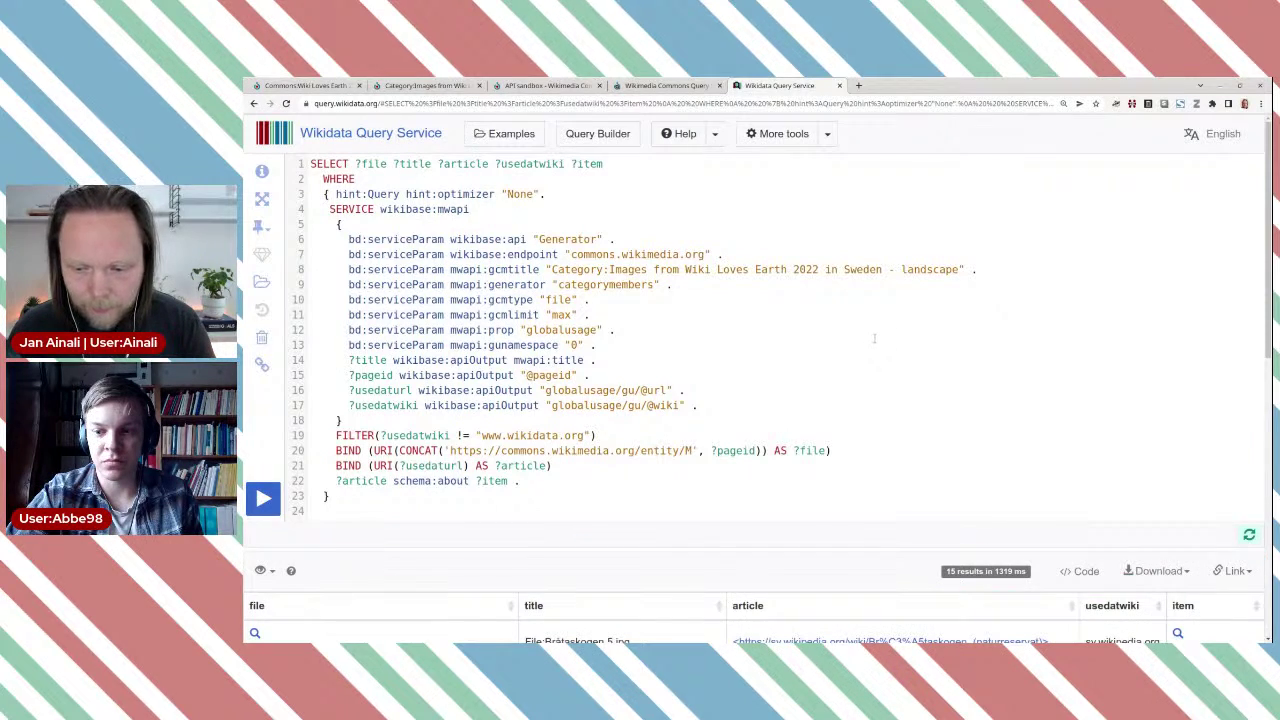
scroll(874, 338, "down", 3)
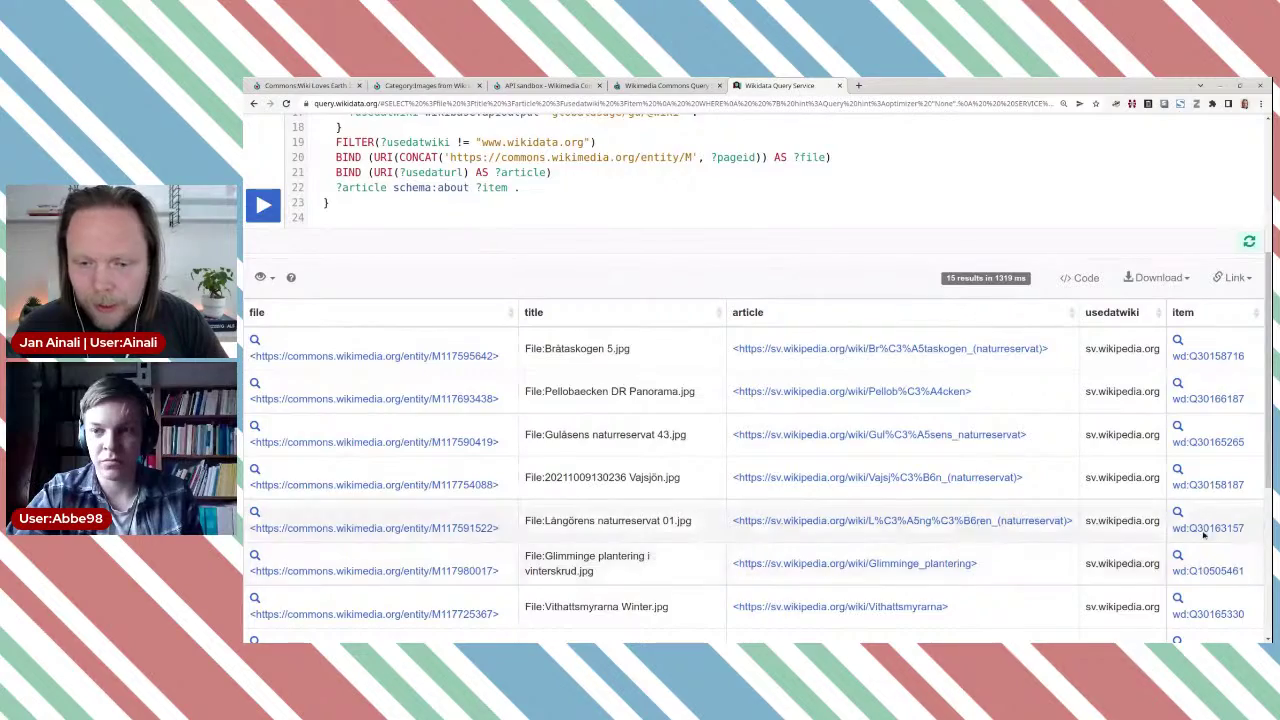
Step: Review the query and its full result list, and add an empty line below the ?article schema:about ?item triple
scroll(1204, 535, "up", 3)
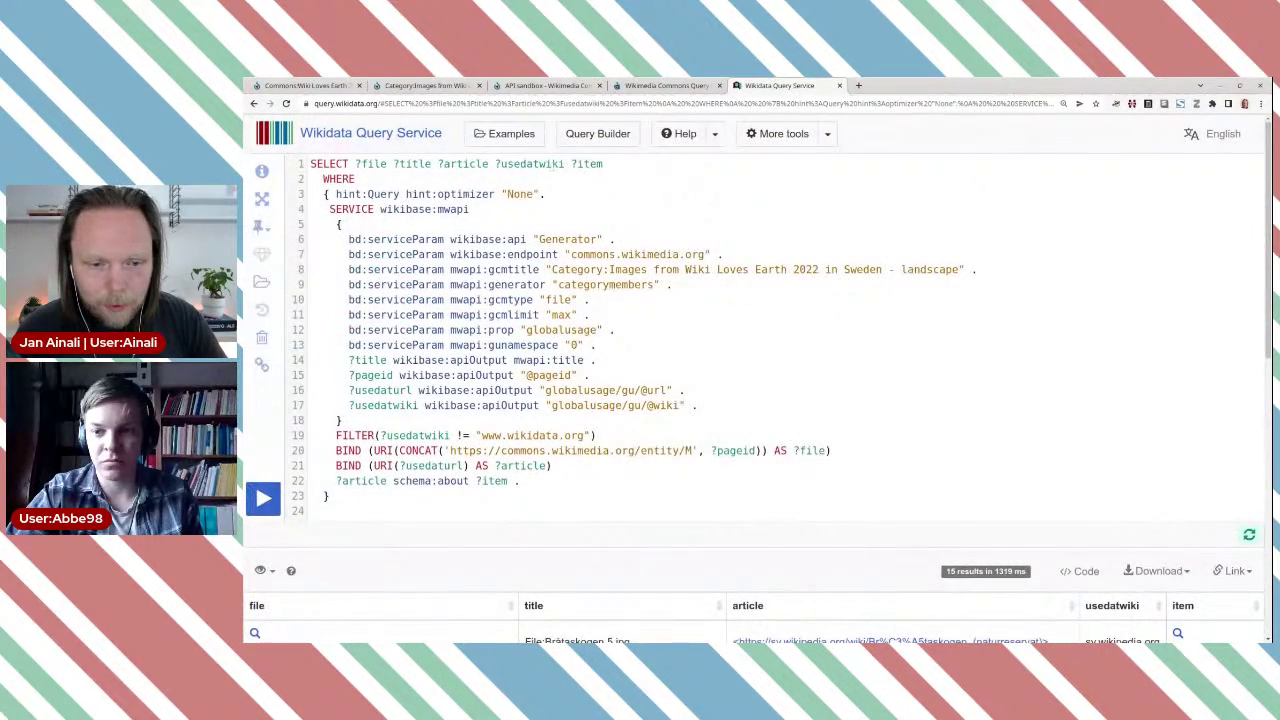
double_click(530, 164)
left_click(552, 164)
scroll(552, 164, "down", 2)
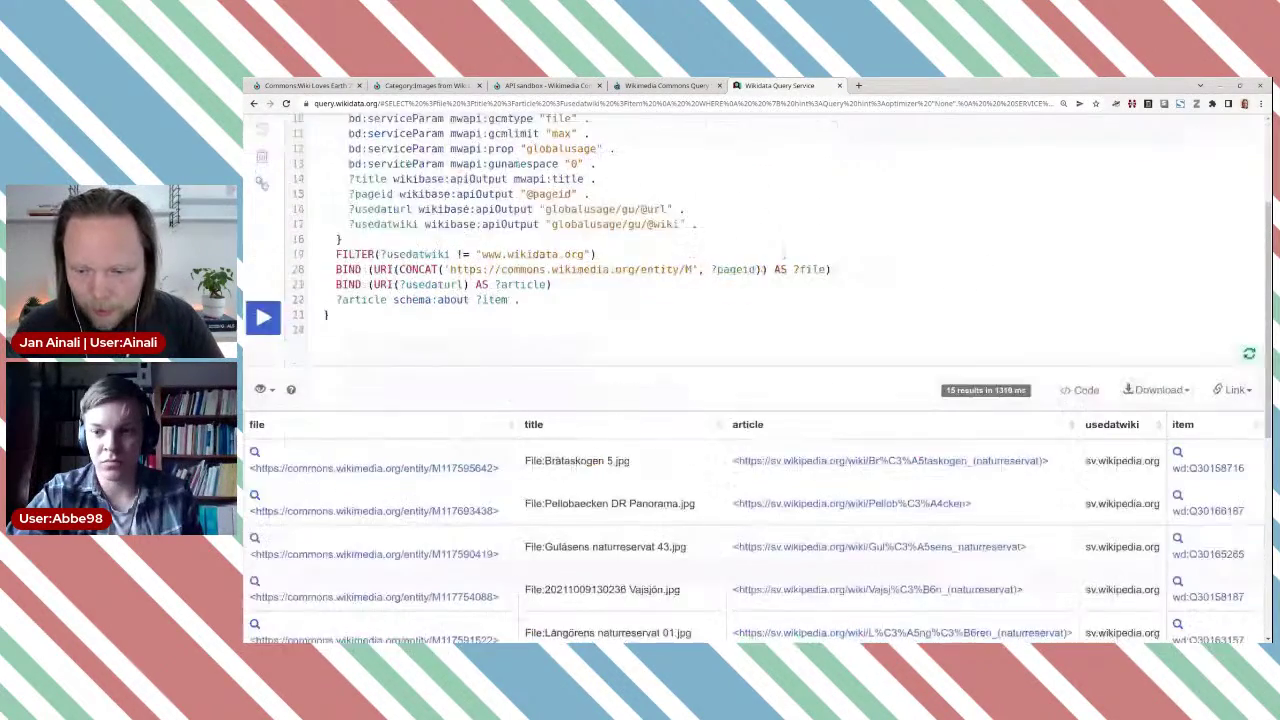
scroll(820, 320, "down", 2)
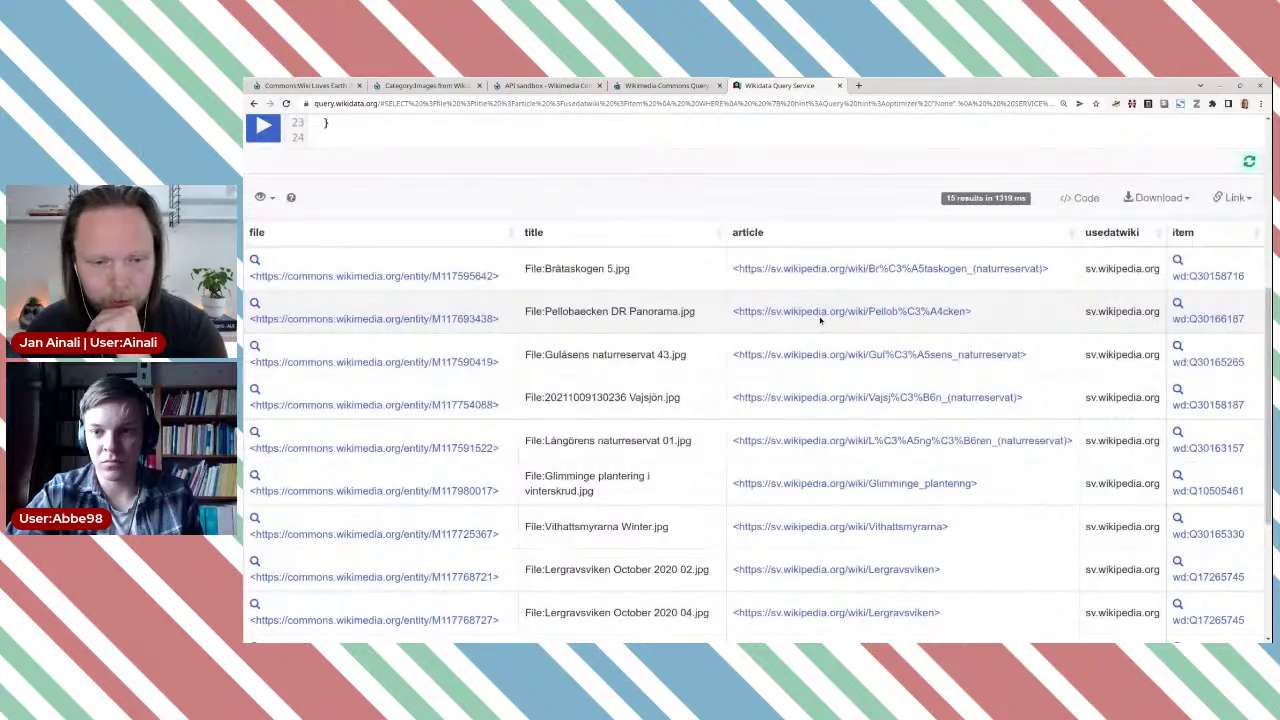
scroll(820, 320, "up", 2)
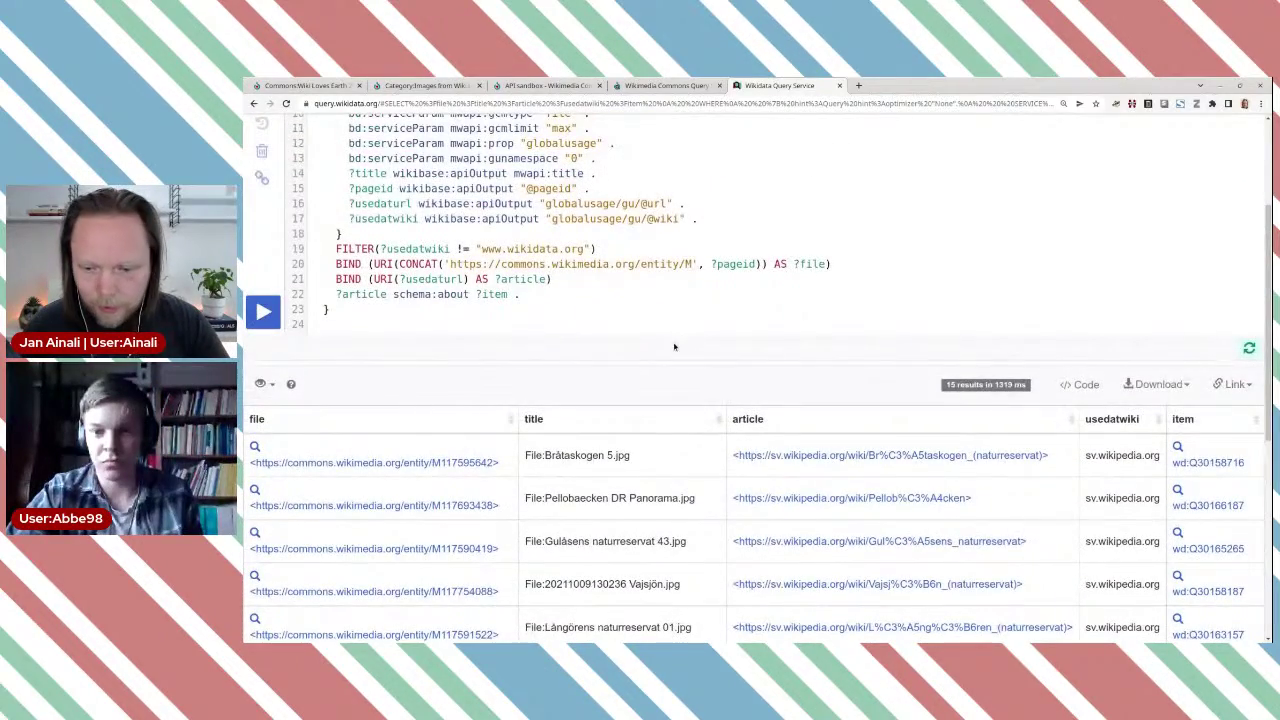
scroll(845, 400, "down", 4)
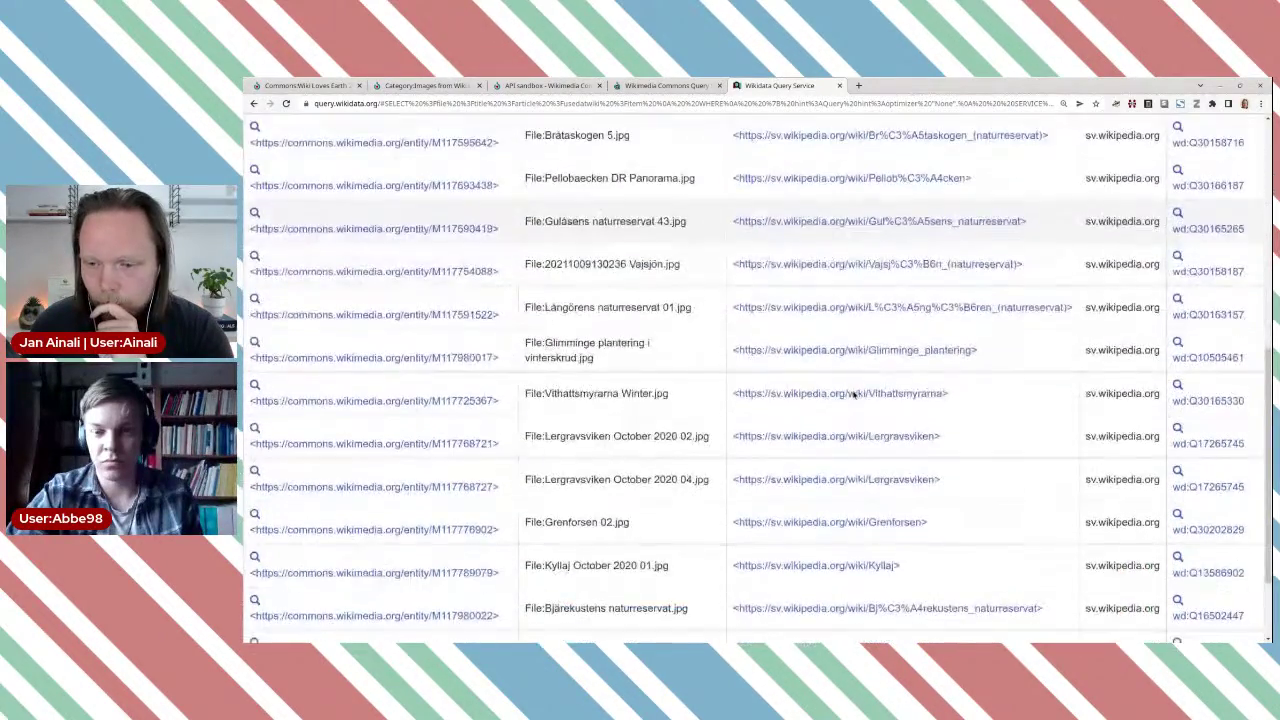
scroll(852, 397, "down", 1)
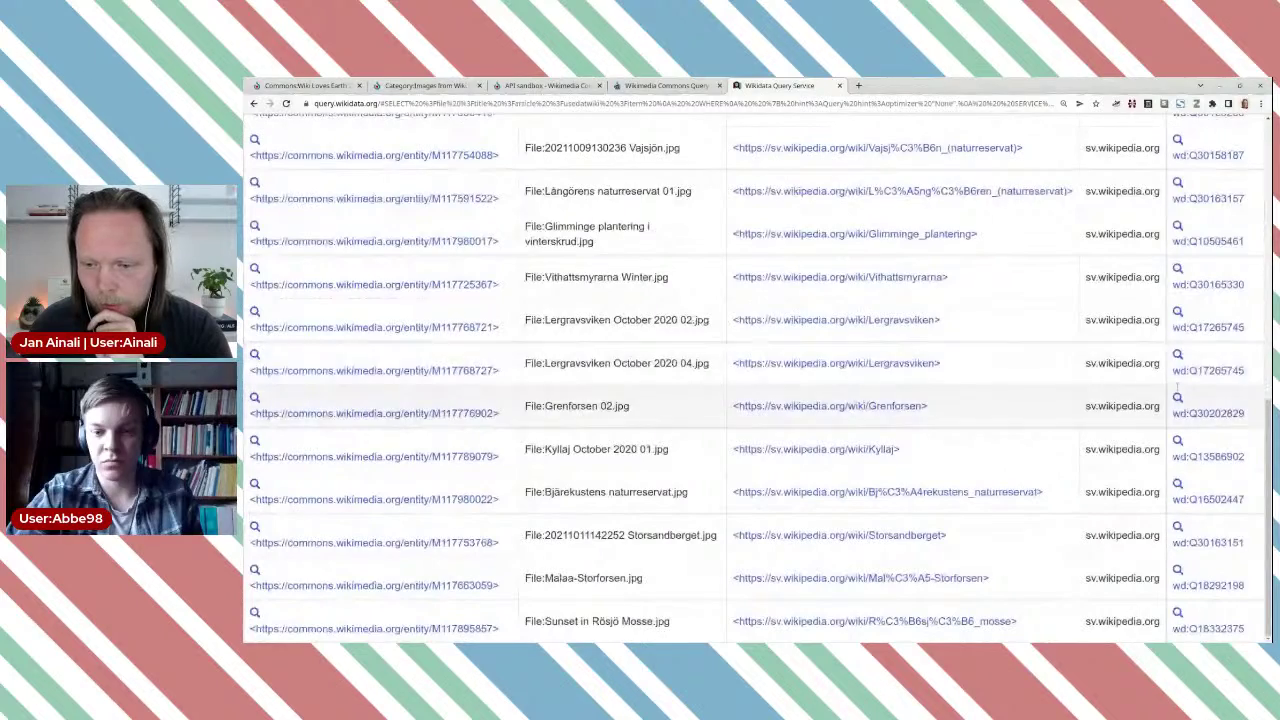
scroll(1231, 366, "up", 5)
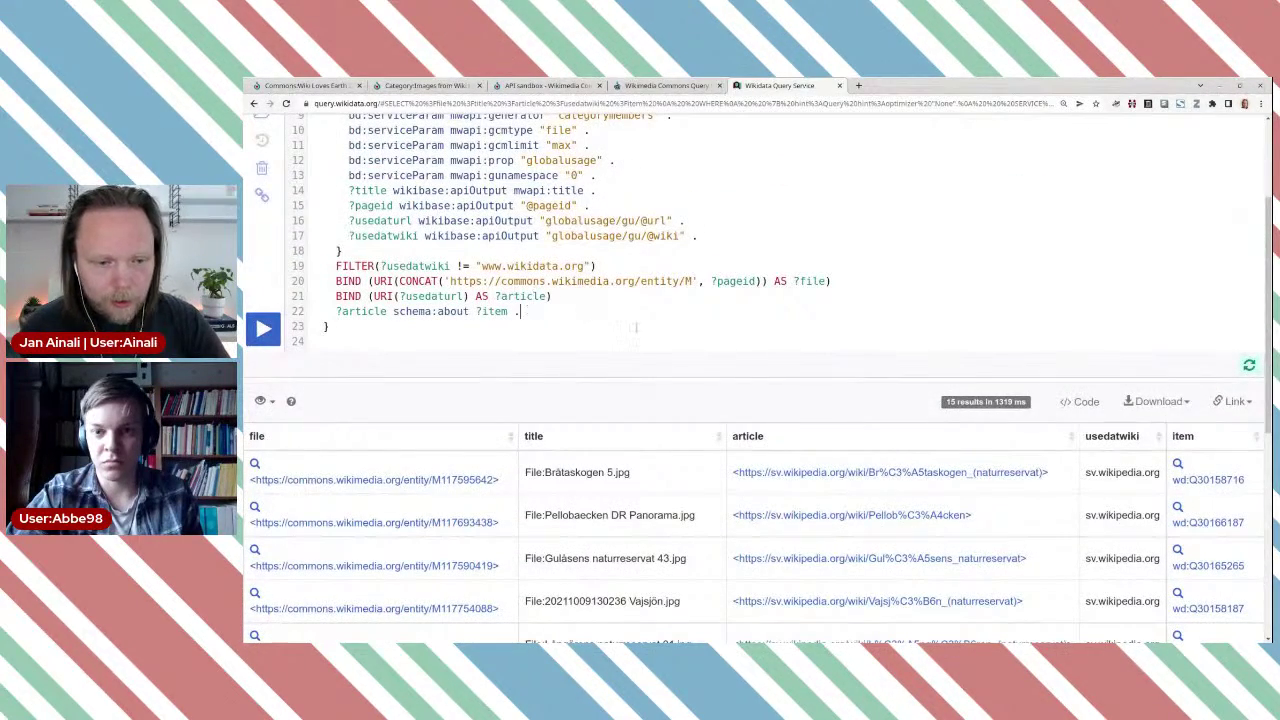
key("Return")
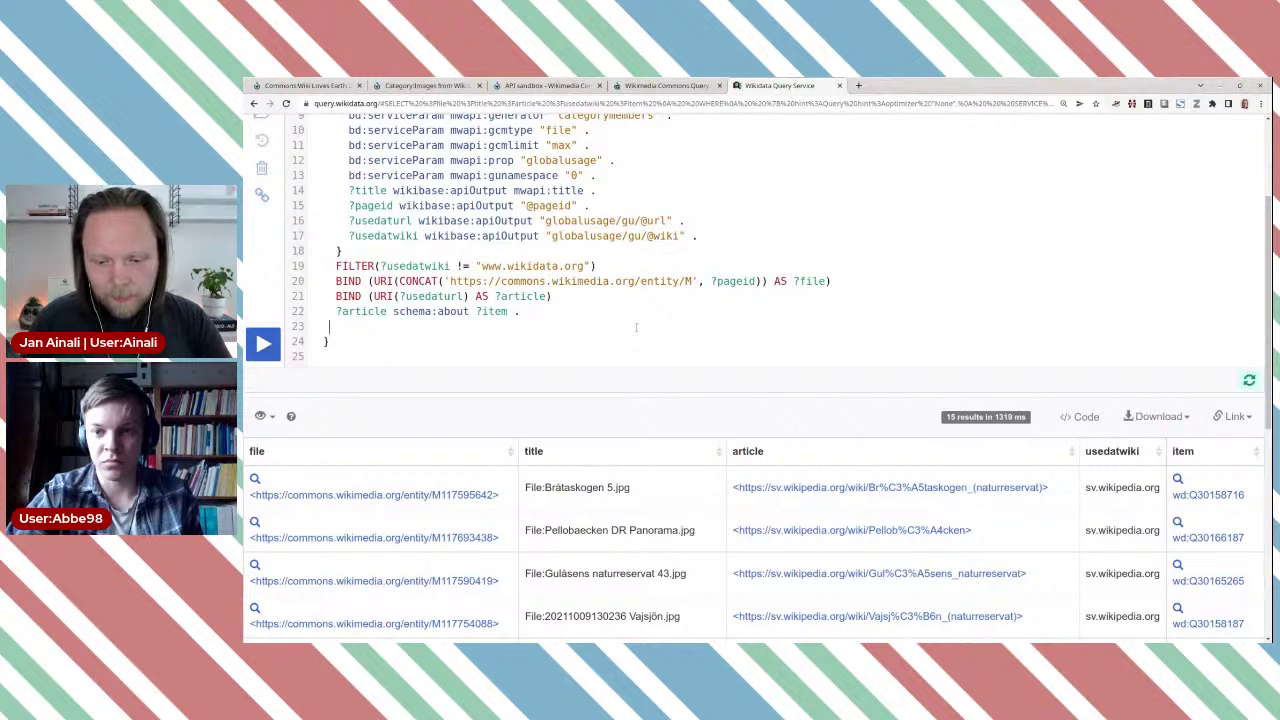
type("?")
key("BackSpace")
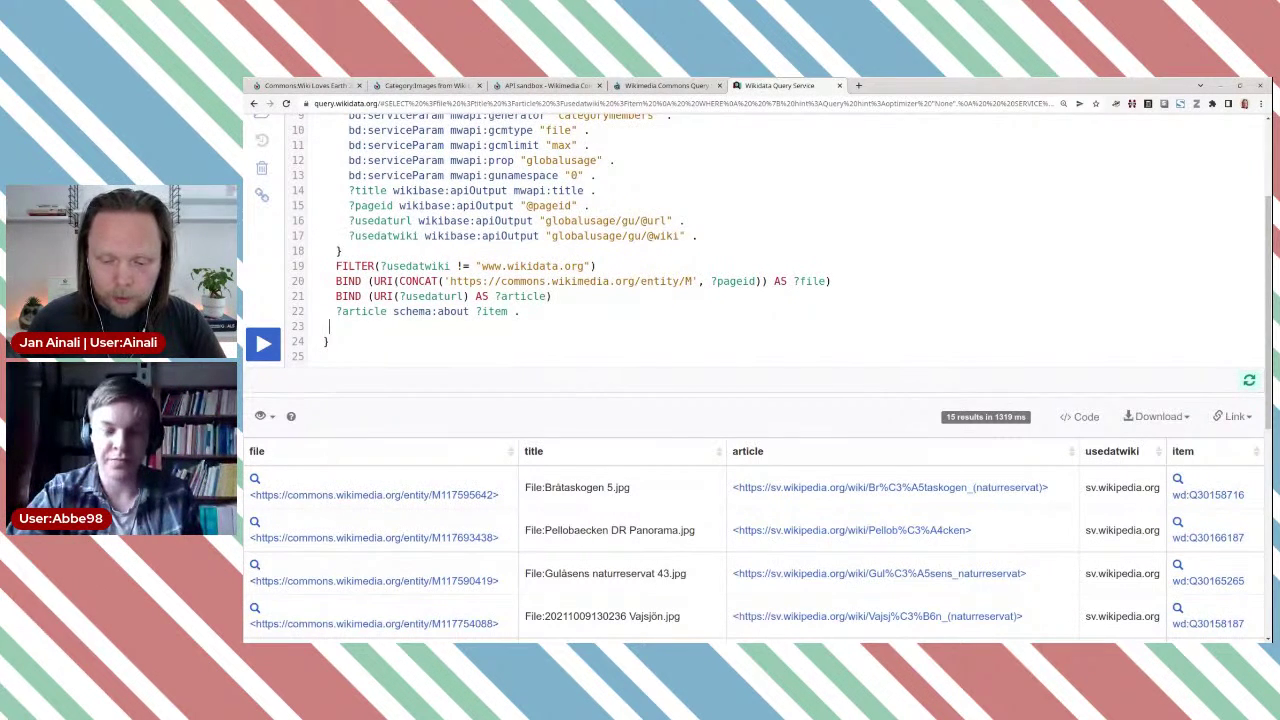
type("OP")
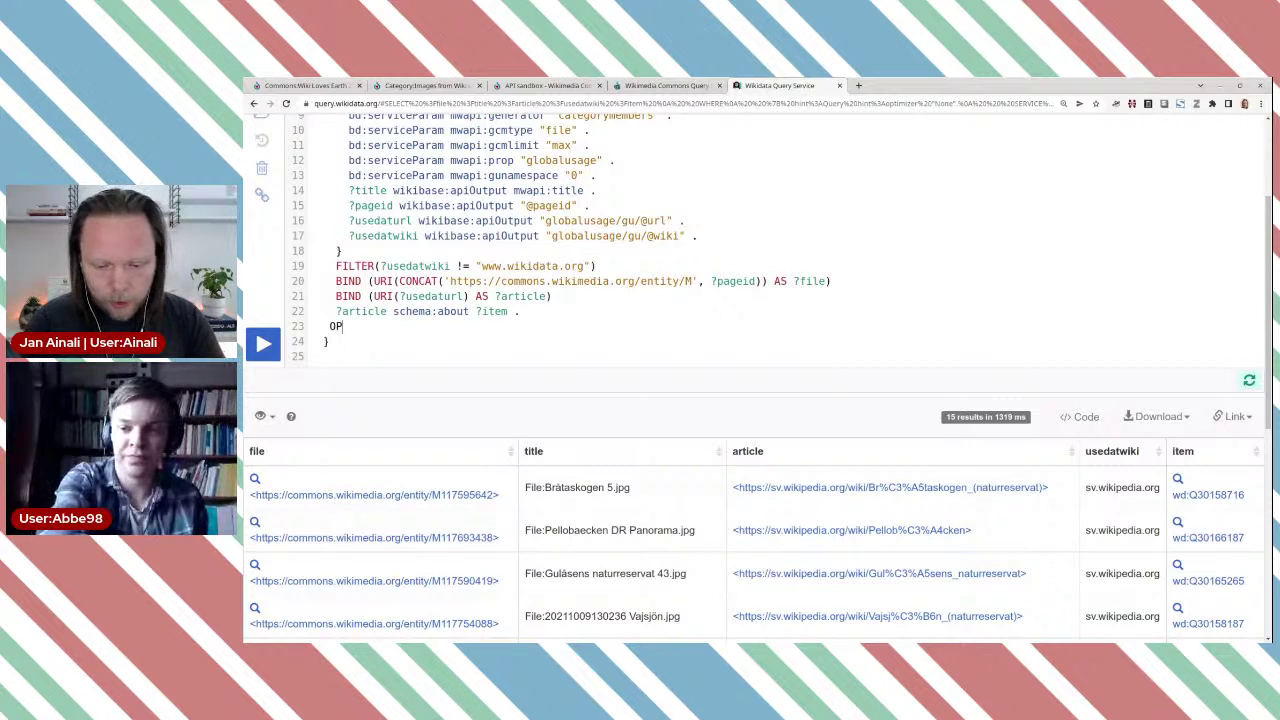
type("TIONAL")
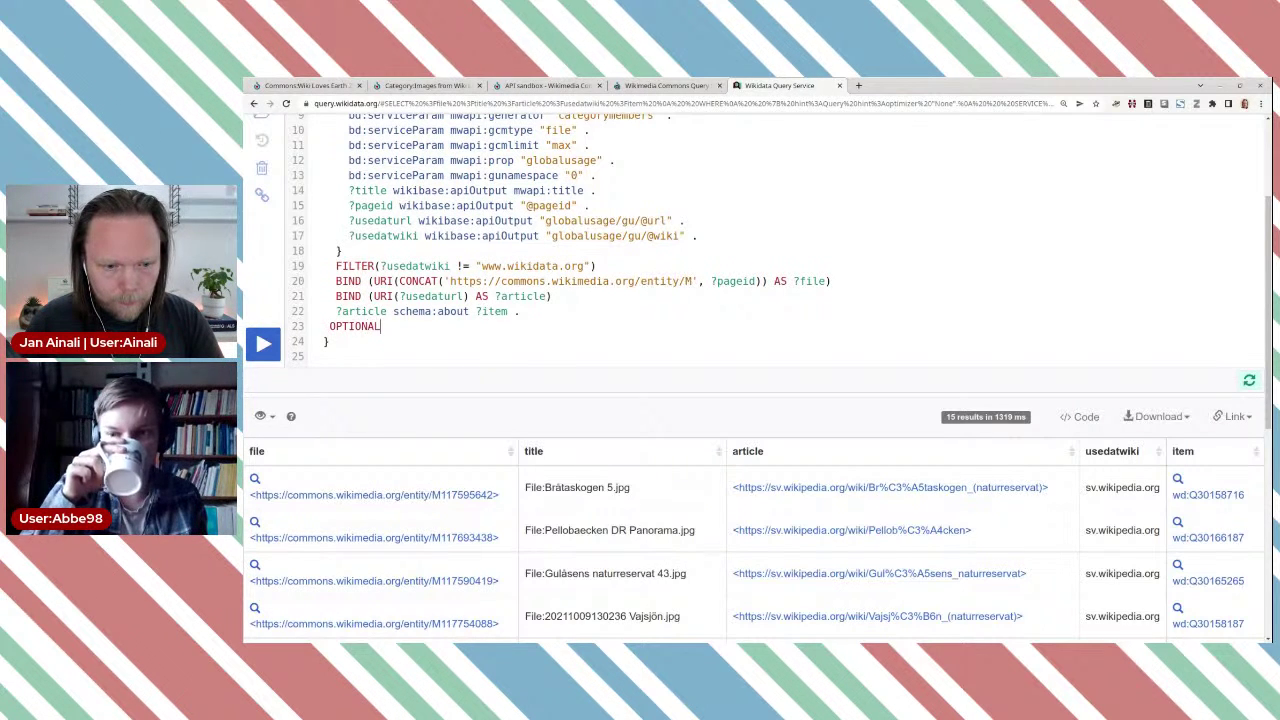
key("BackSpace")
key("BackSpace")
key("BackSpace")
key("BackSpace")
key("BackSpace")
key("BackSpace")
key("BackSpace")
key("BackSpace")
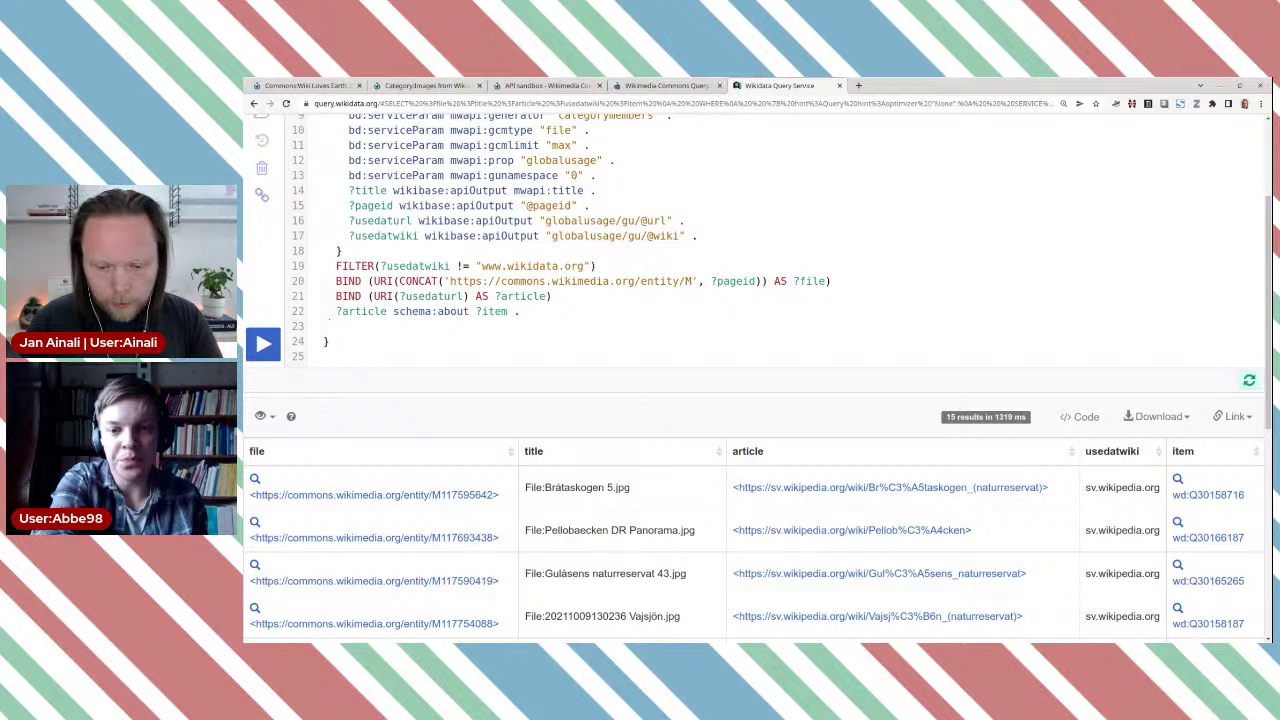
Step: Begin a MINUS { block on the empty line with ?item as the subject and wd as the start of the predicate
type("MINUS")
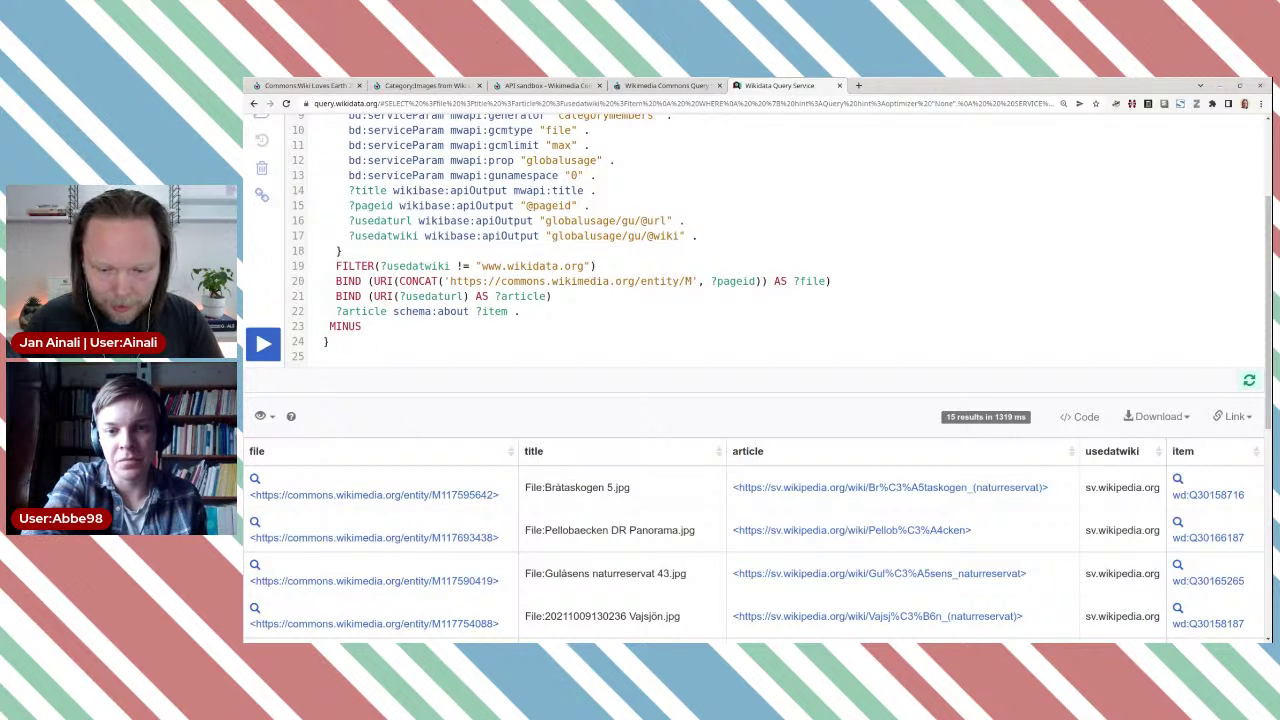
type(" { ")
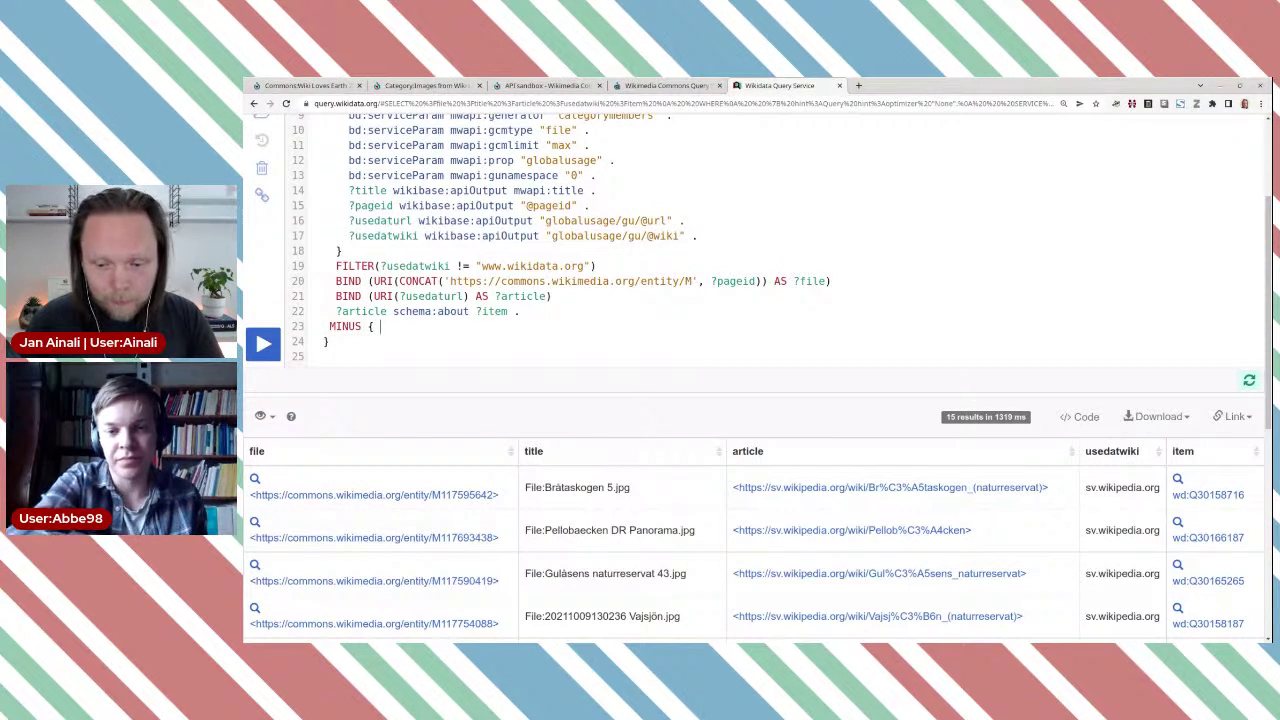
type("?")
key("Down")
key("Down")
key("Down")
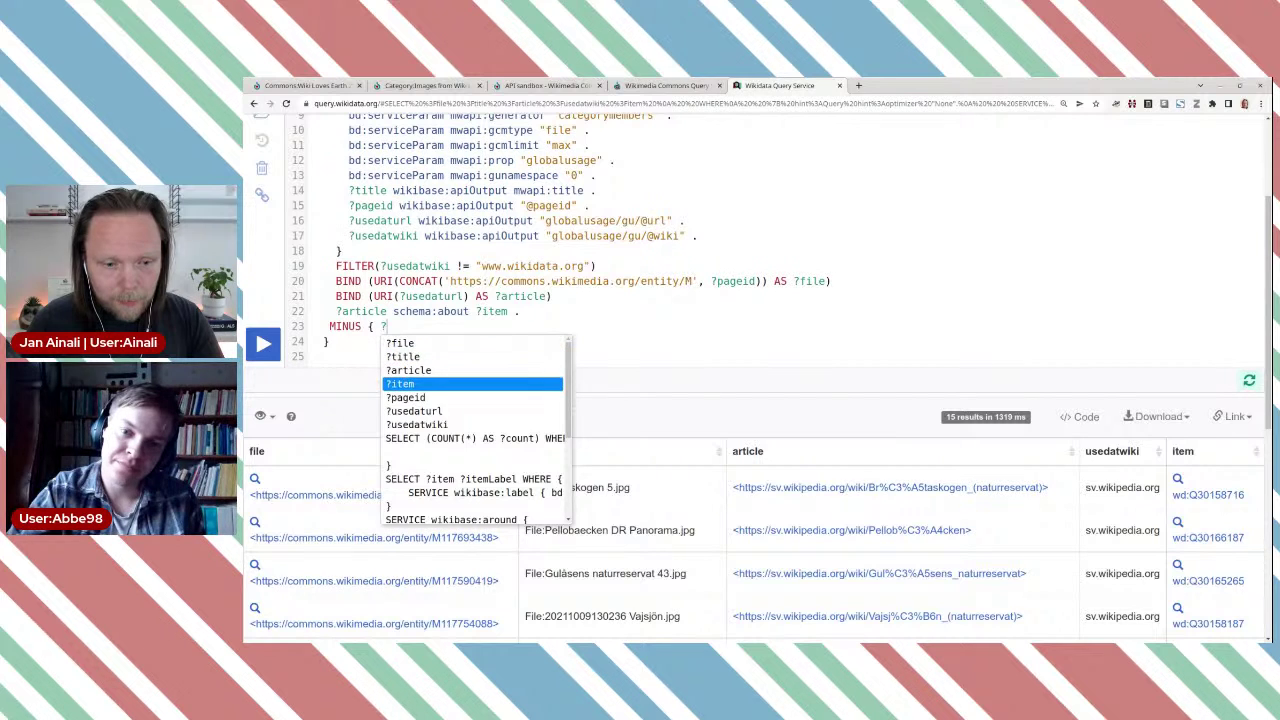
key("Return")
type("wd")
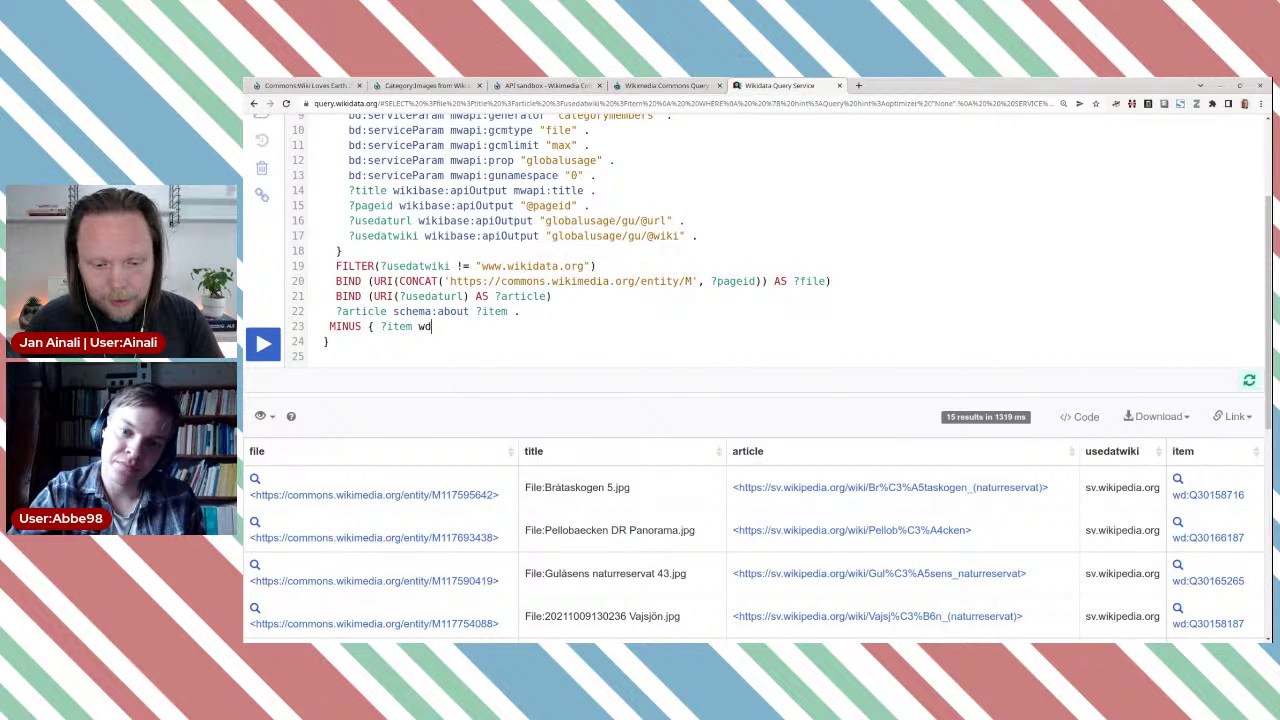
Step: Complete the MINUS clause as { ?item wdt:P18 [] } to exclude items that already have an image, and run the query
type("t:ima")
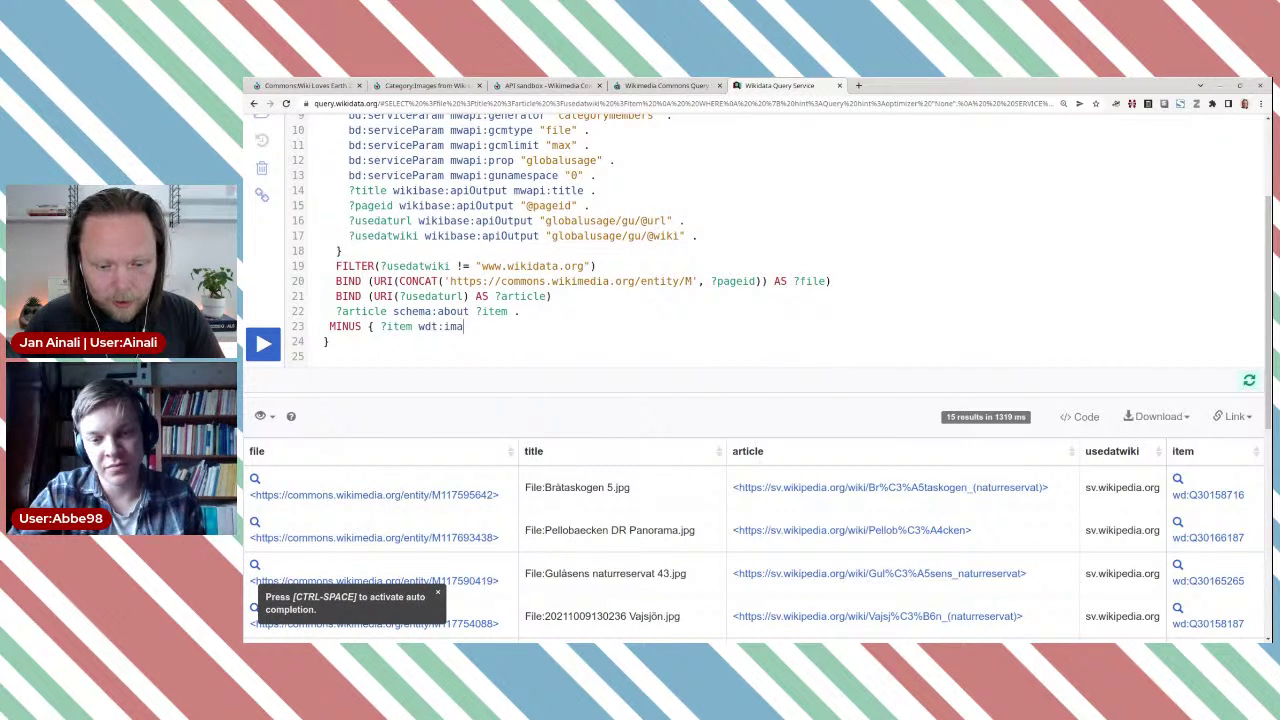
type("ge")
key("ctrl+space")
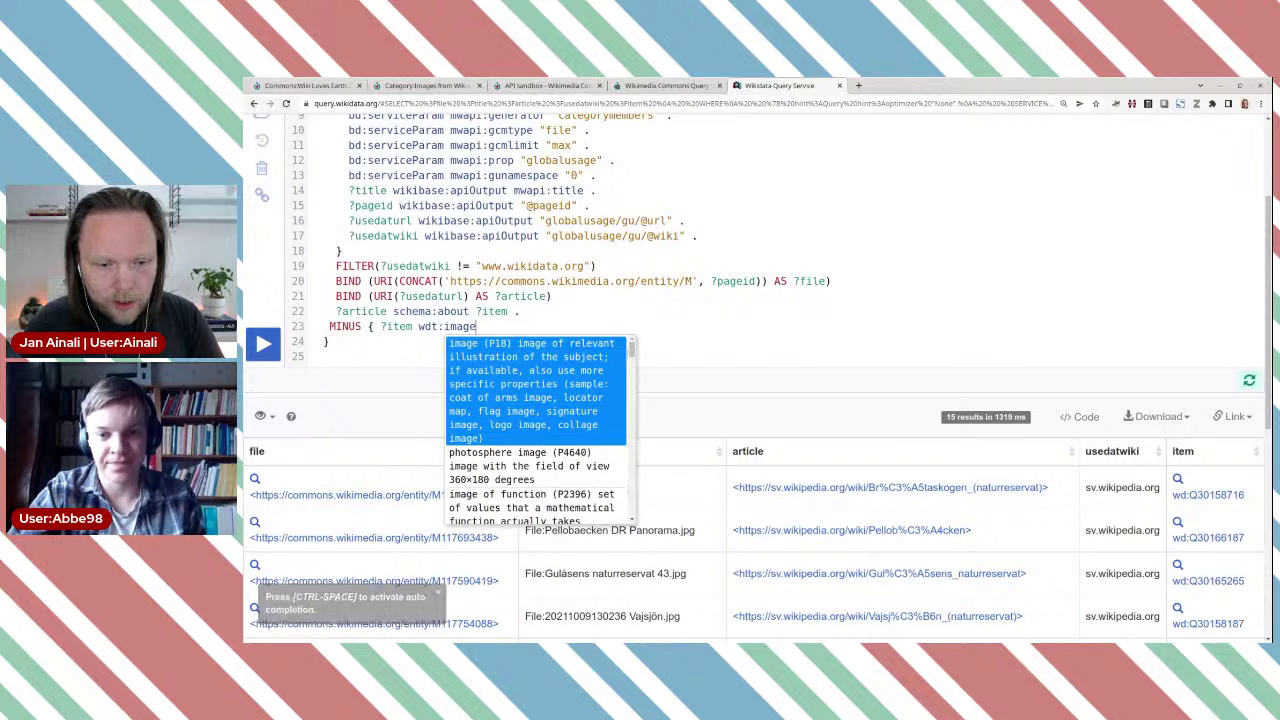
key("Return")
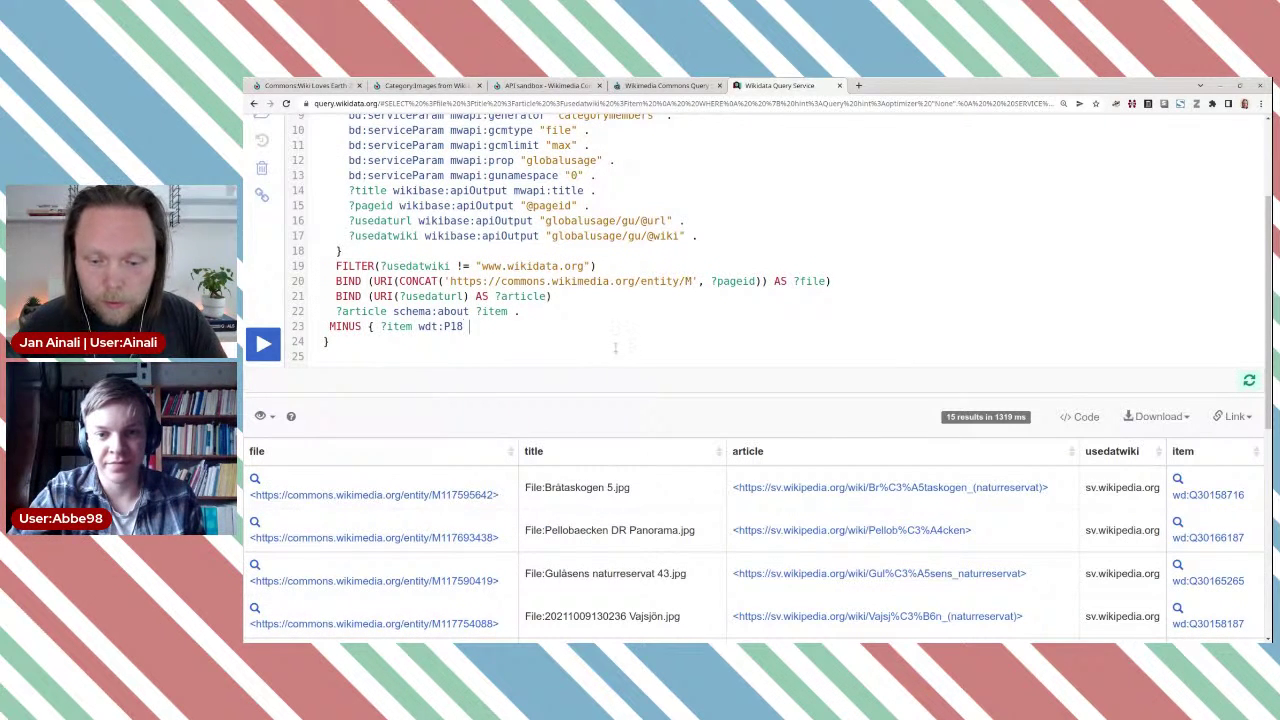
type("[]")
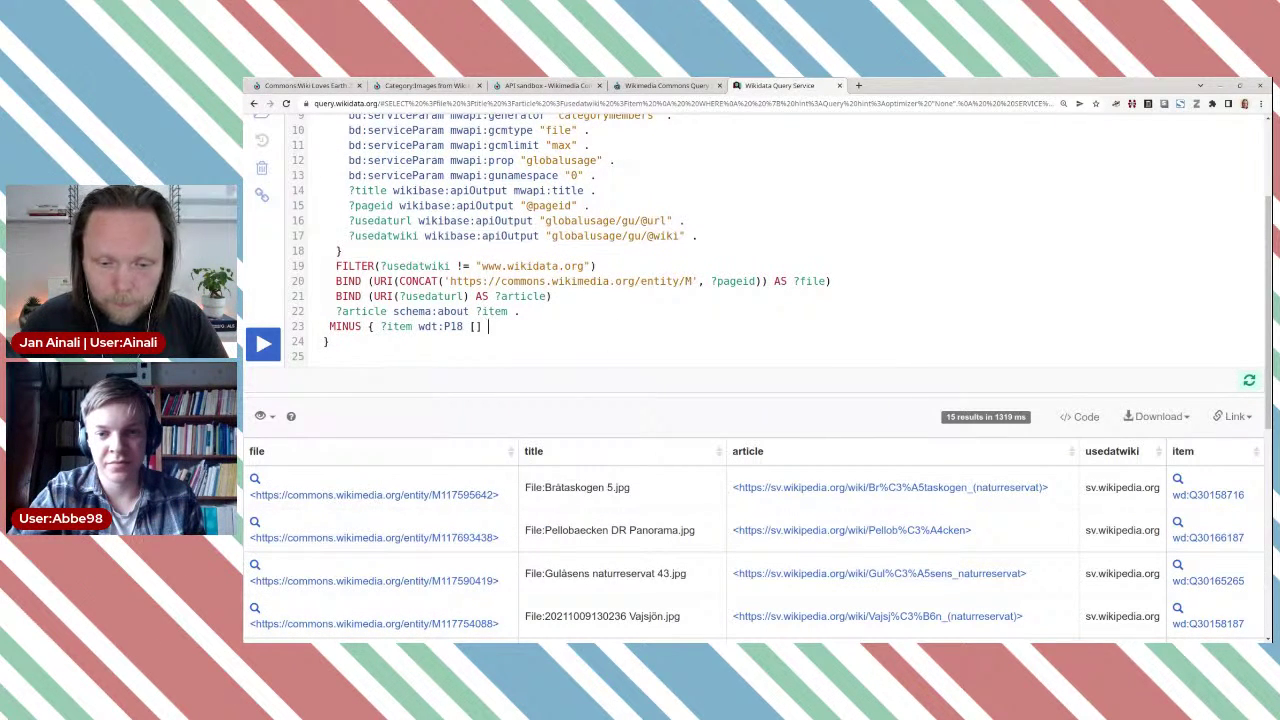
type(" }")
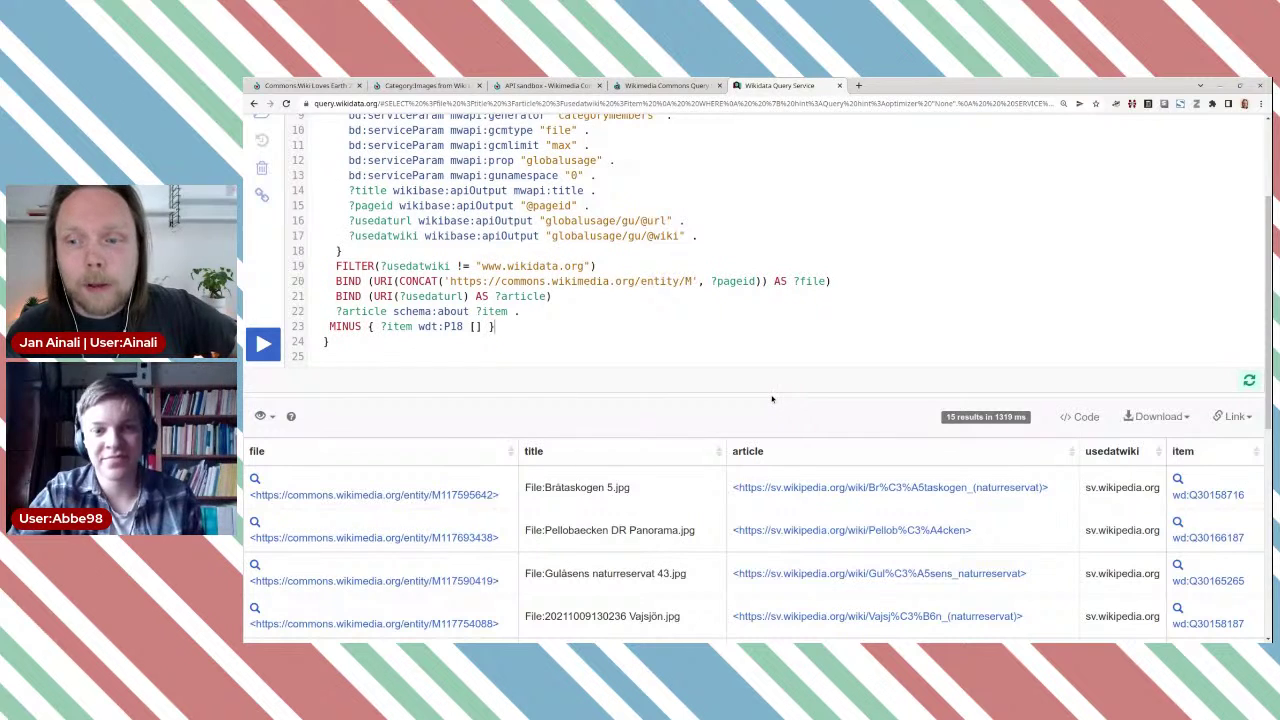
key("ctrl+Return")
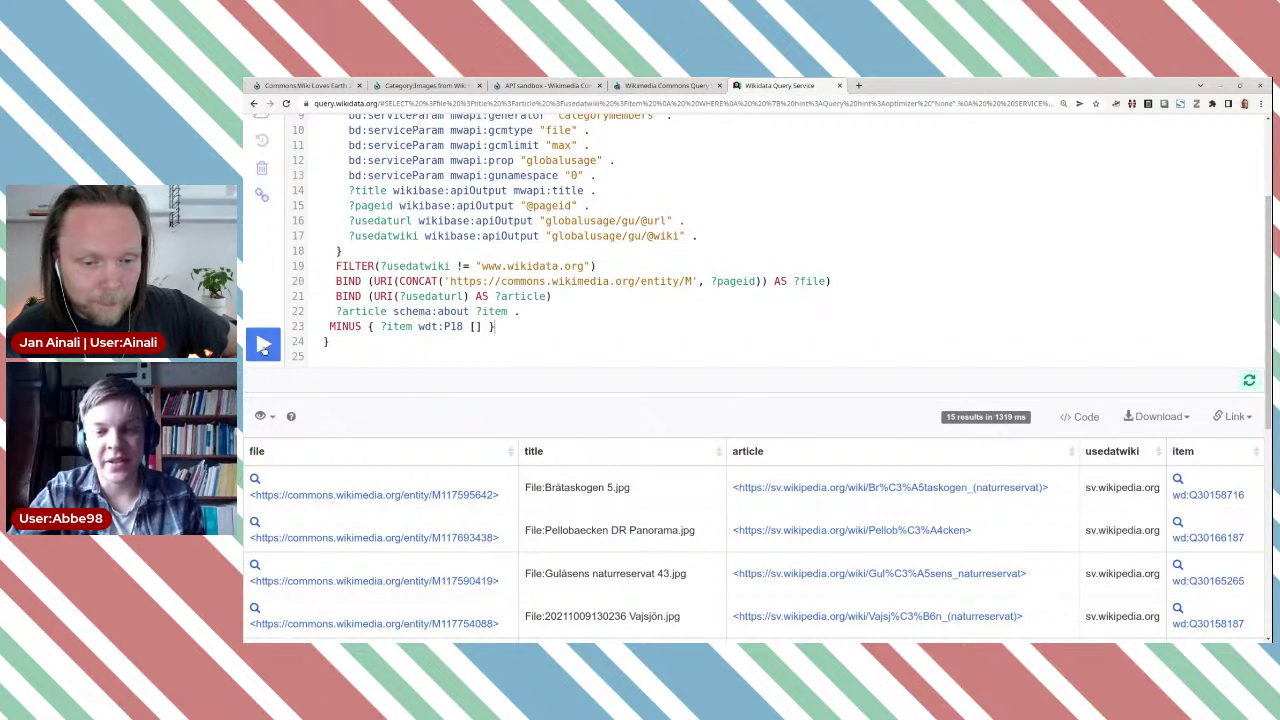
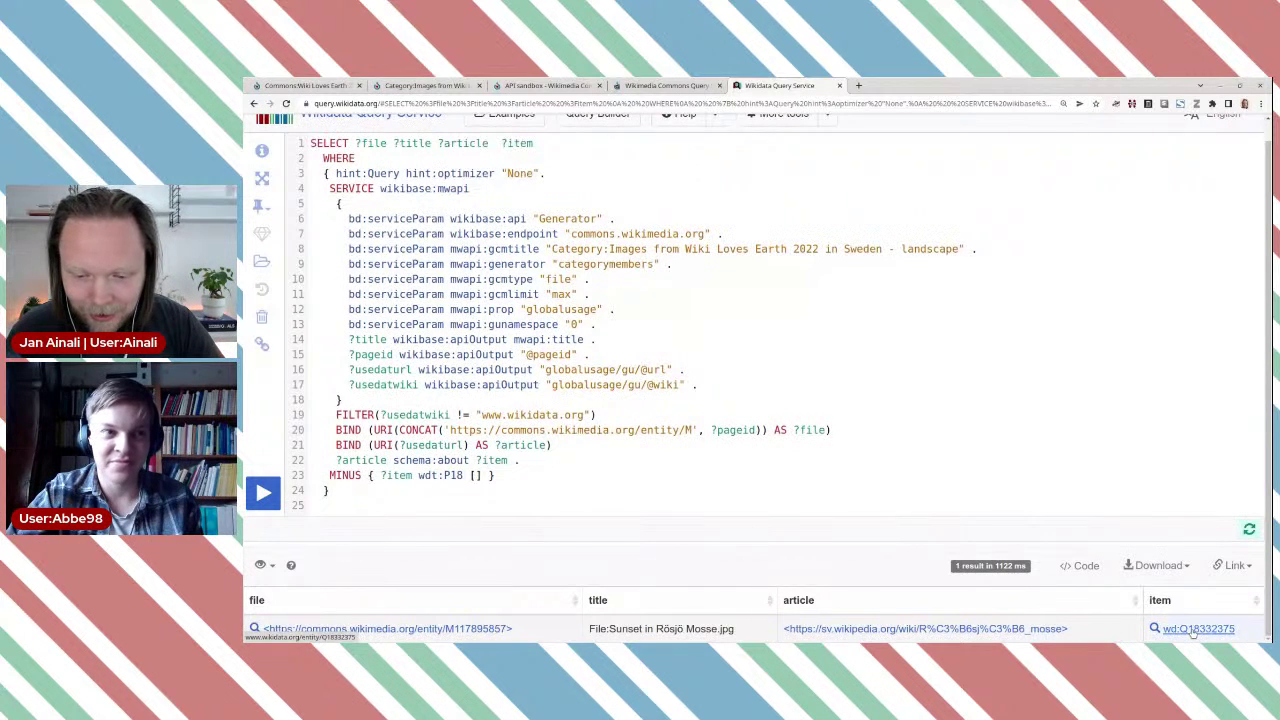
Step: Open the result's Wikidata item, Commons file and Swedish Wikipedia article in separate background tabs
middle_click(1192, 630)
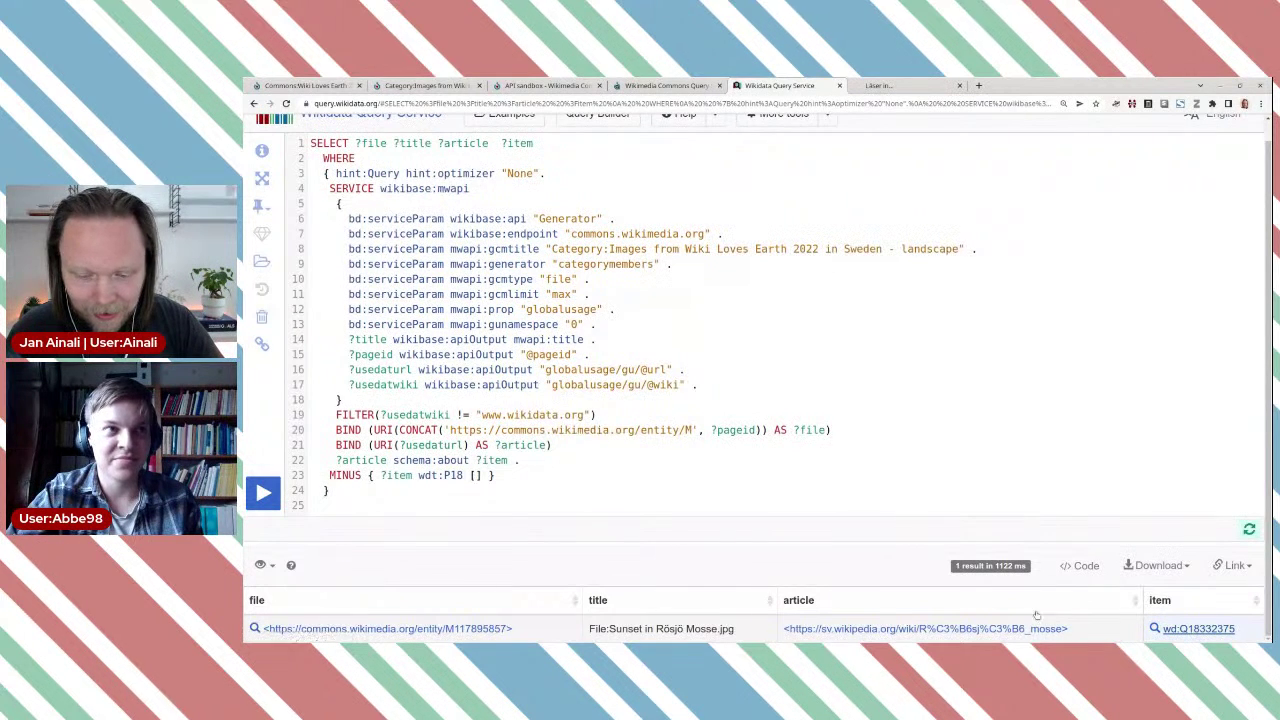
middle_click(452, 630)
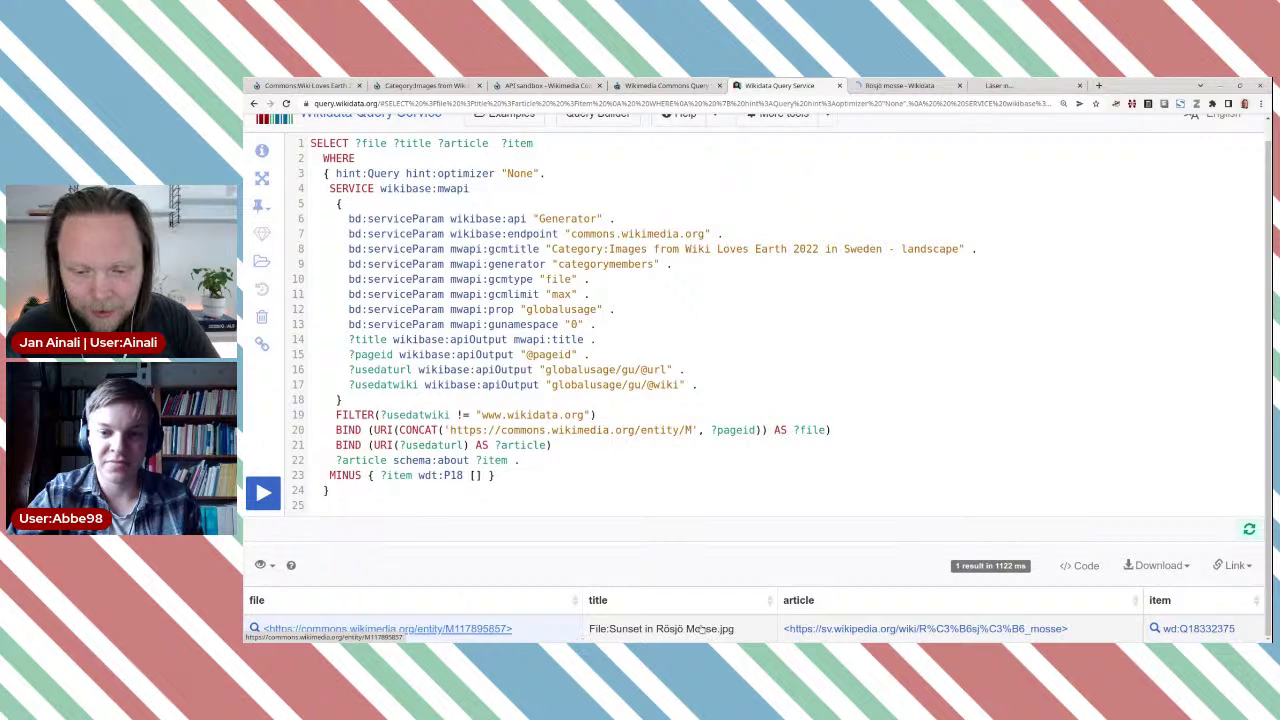
middle_click(836, 630)
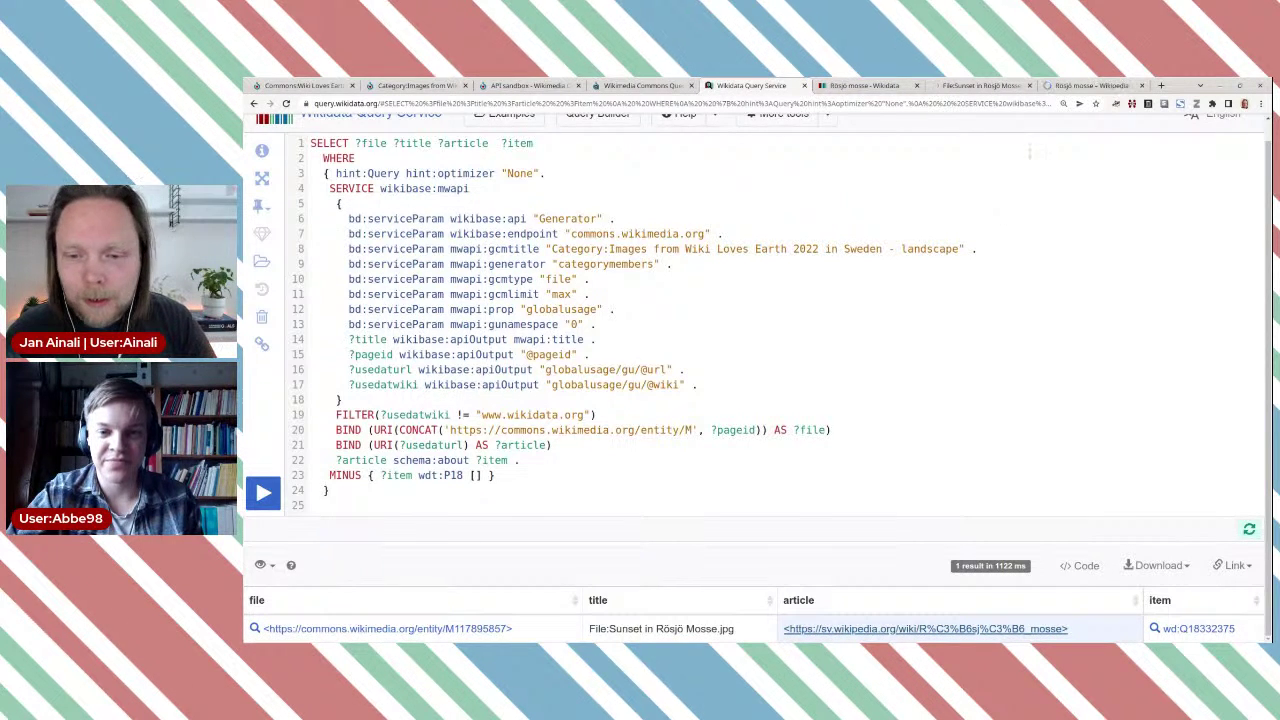
Step: Examine the sunset photo in the Rösjö mosse Wikipedia article and on its Commons file page
left_click(1055, 87)
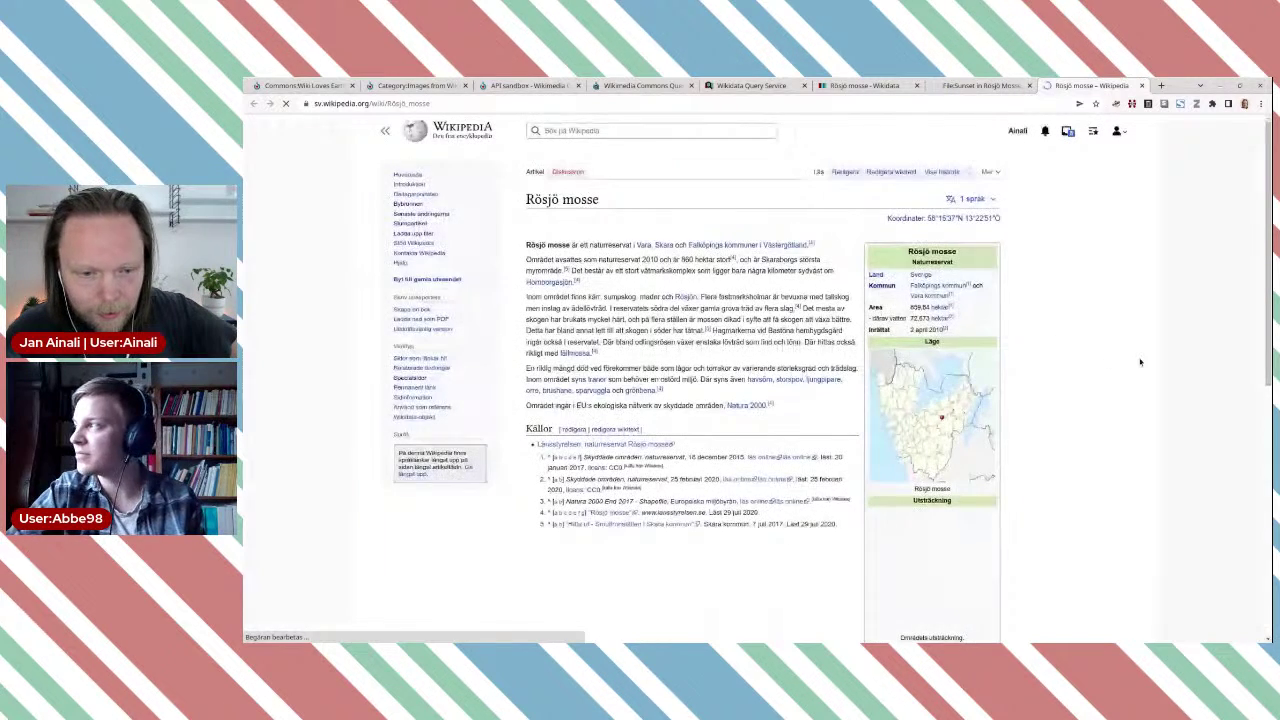
scroll(1140, 362, "down", 2)
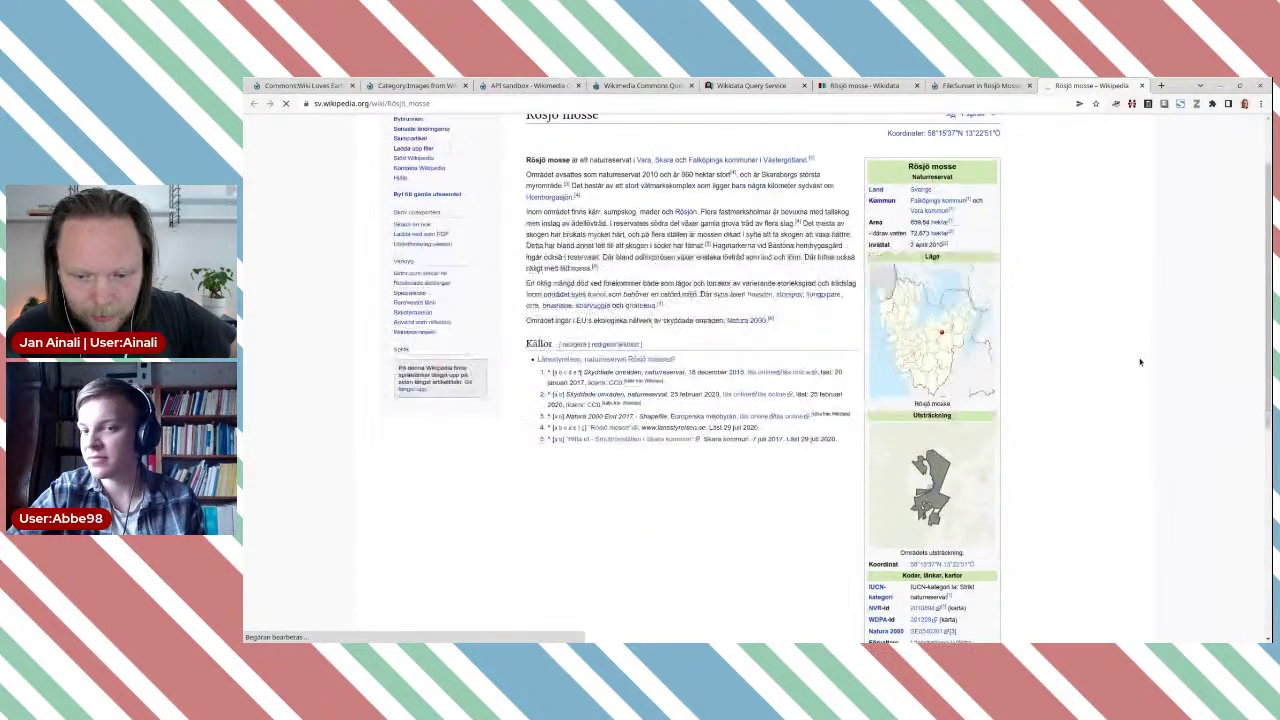
scroll(1140, 362, "down", 10)
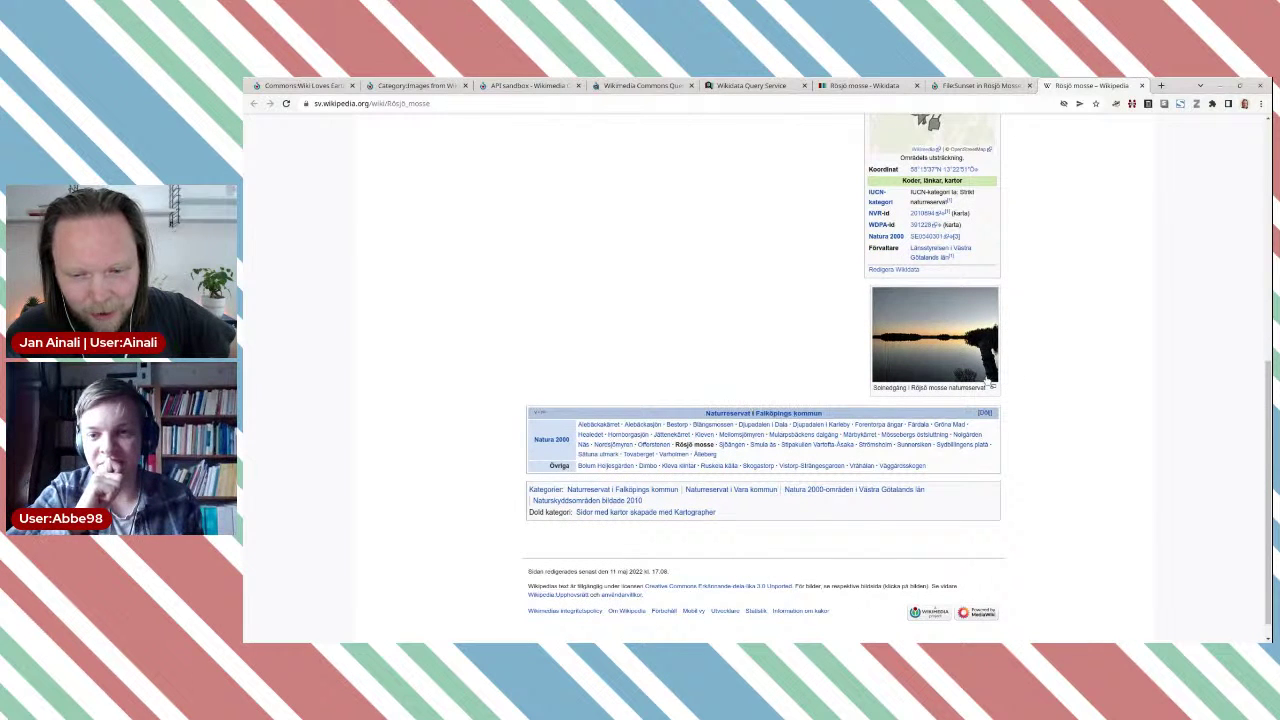
scroll(1061, 405, "up", 1)
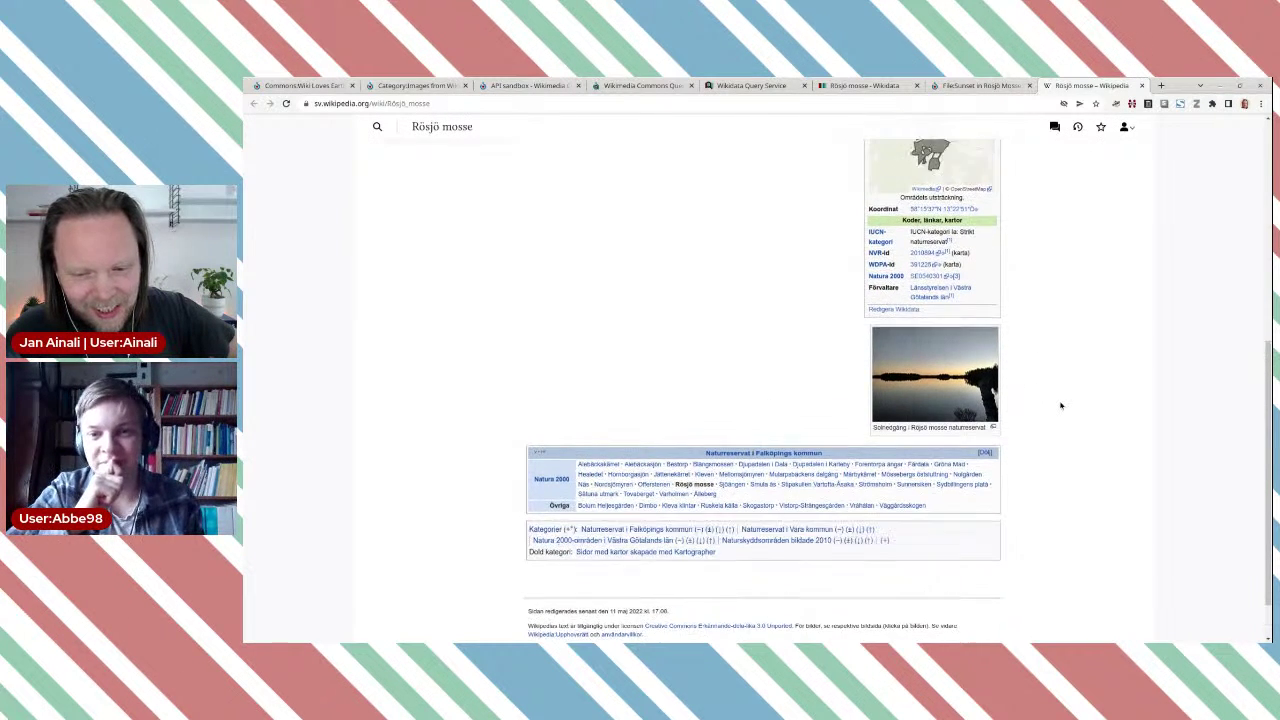
left_click(968, 85)
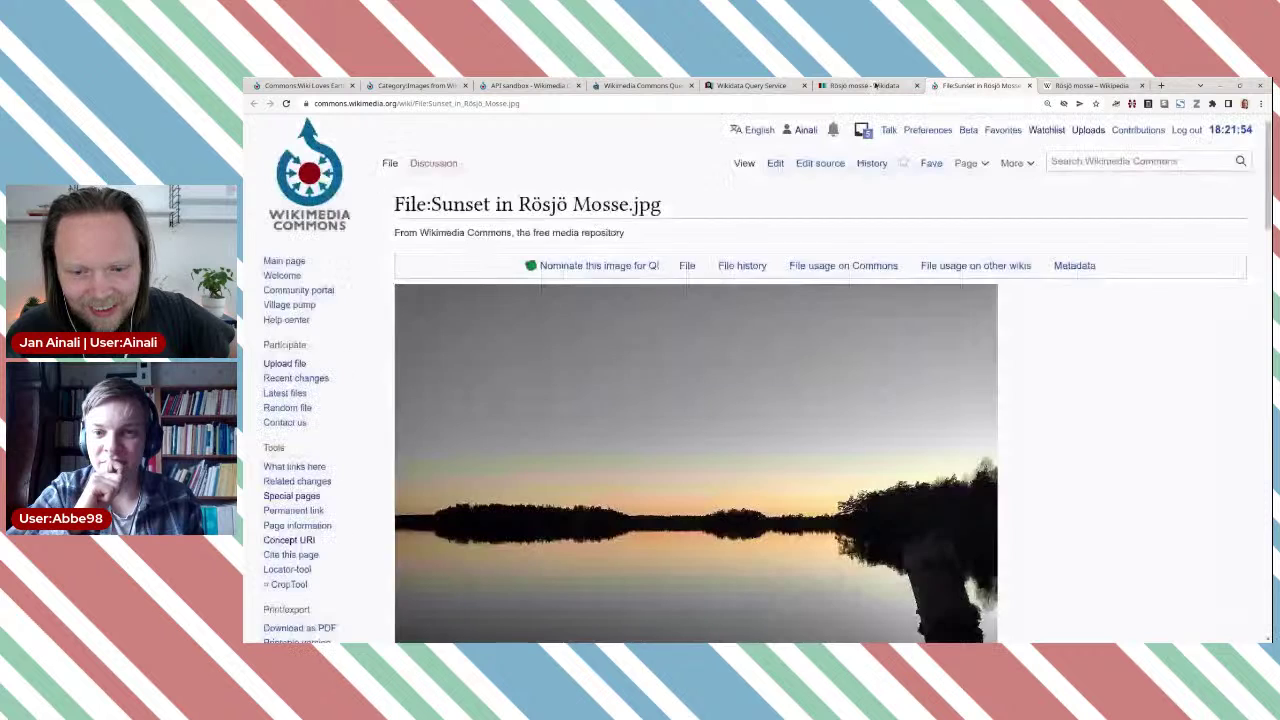
scroll(1107, 365, "down", 2)
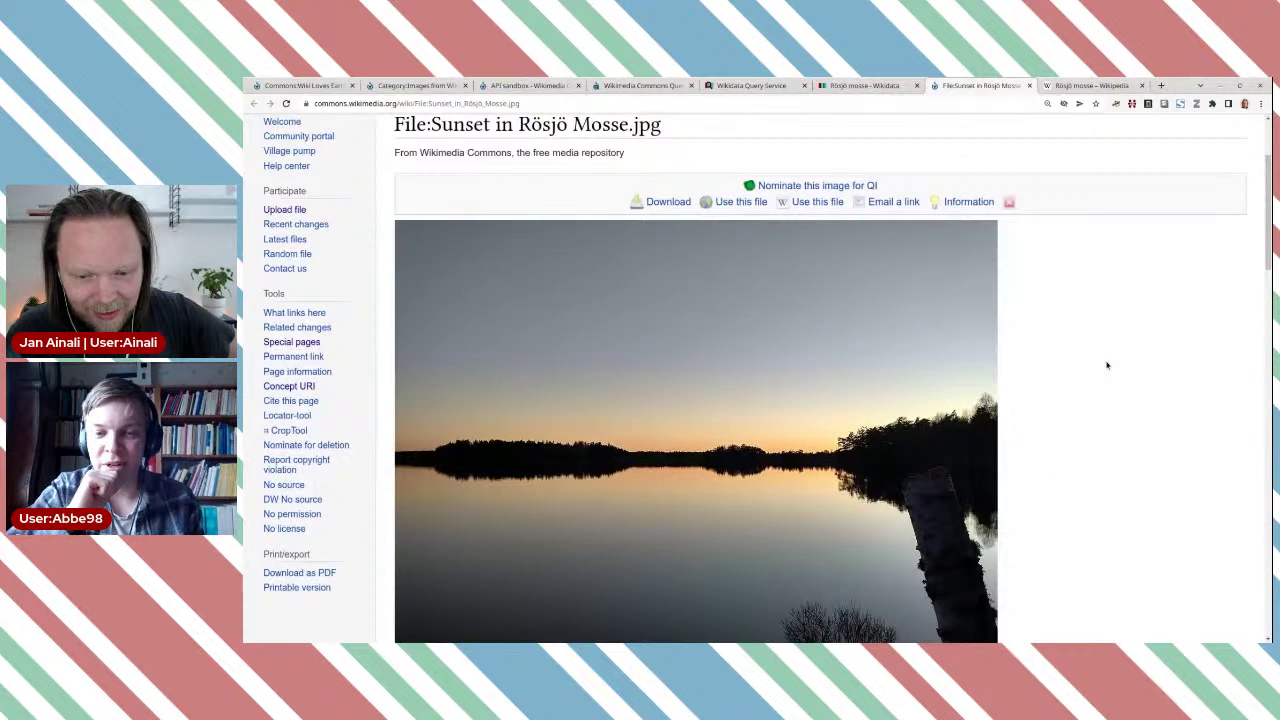
scroll(1106, 363, "down", 1)
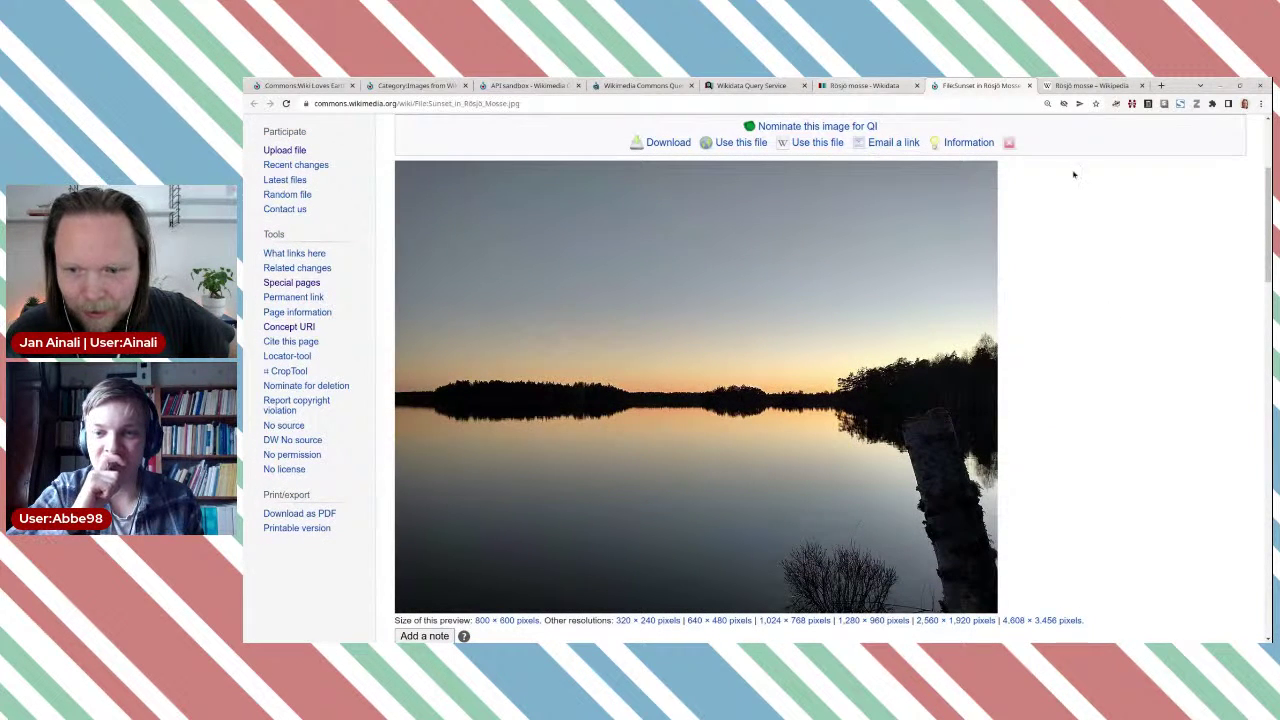
Step: Enlarge the reserve's extent map in the Rösjö mosse Wikipedia article and inspect the lake area up close
left_click(1092, 85)
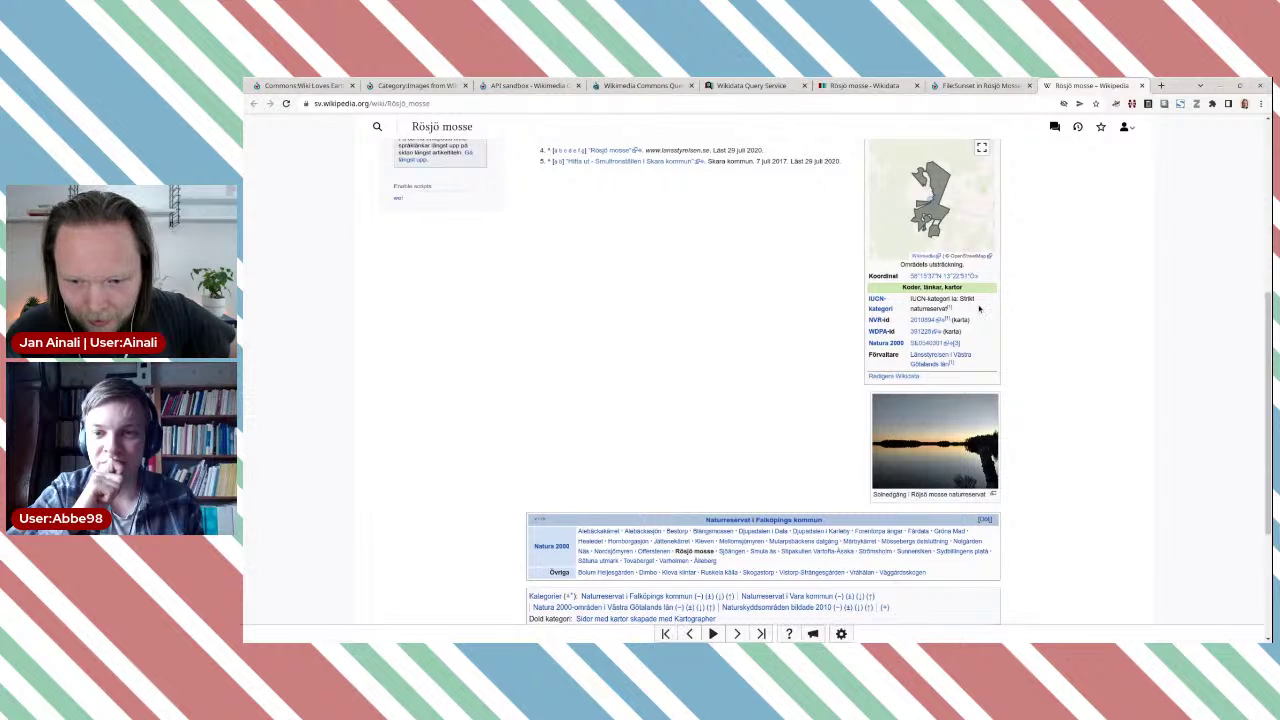
scroll(1020, 303, "up", 1)
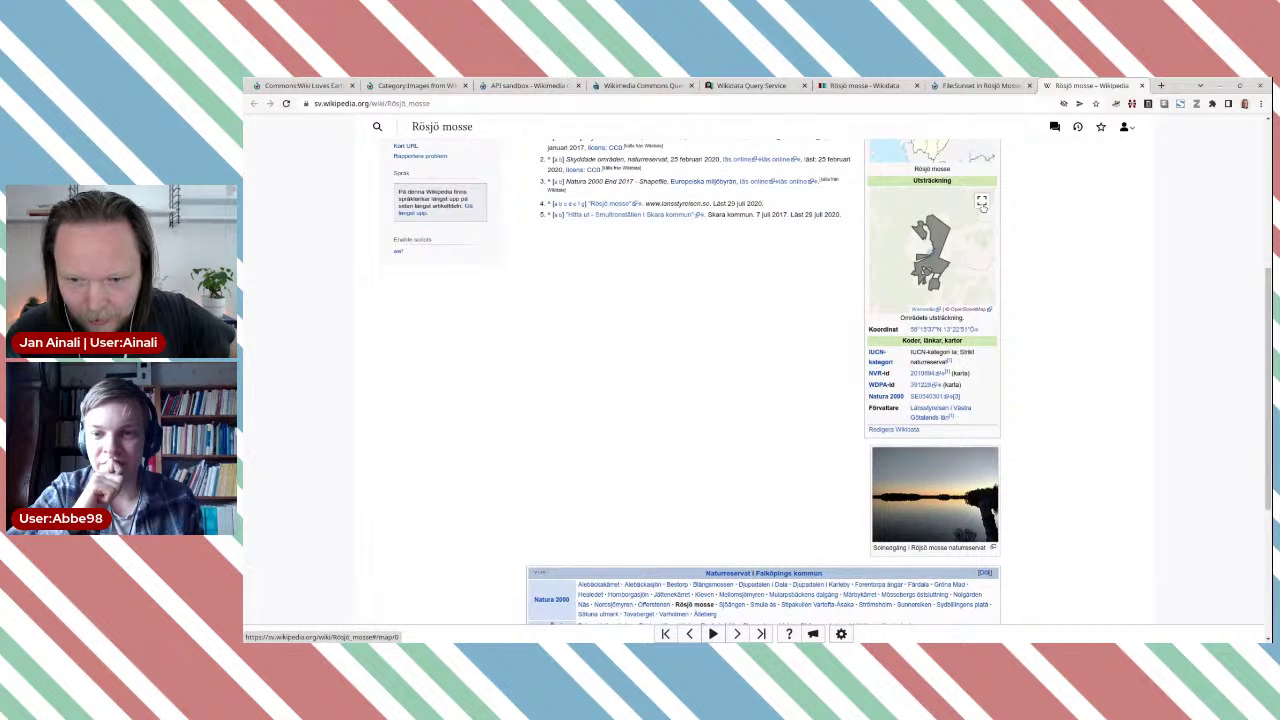
left_click(982, 203)
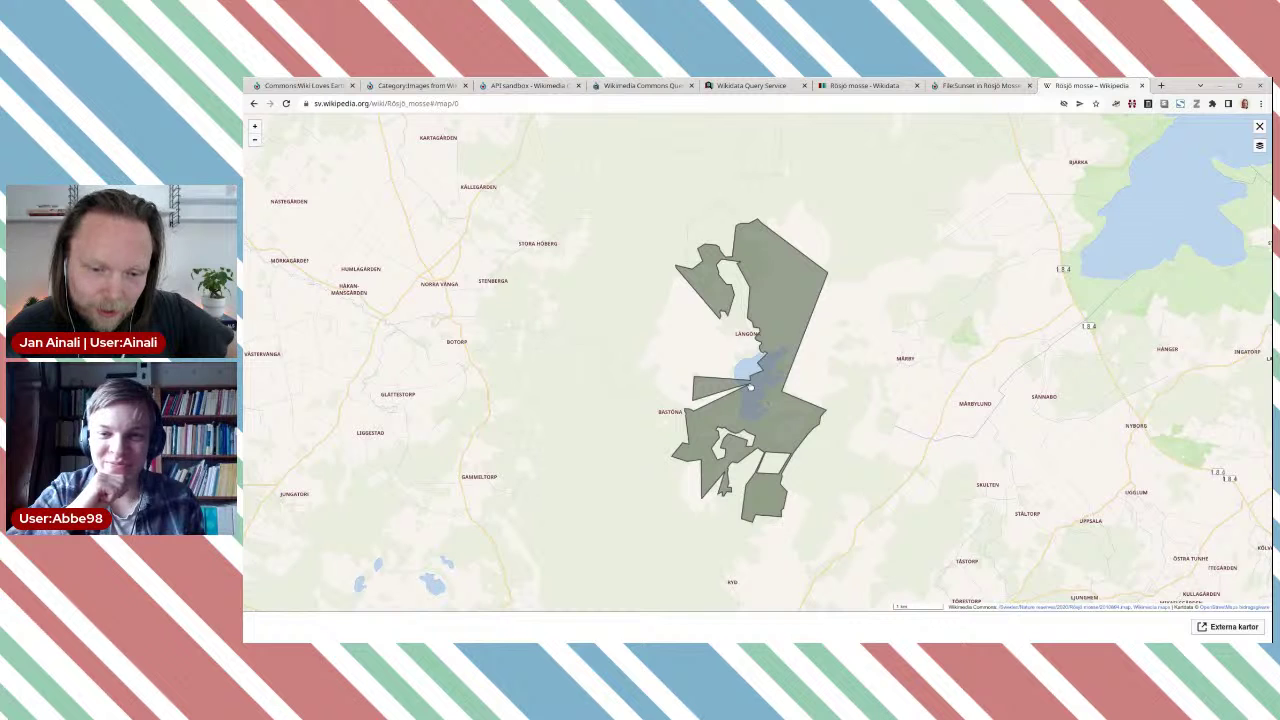
scroll(750, 388, "up", 2)
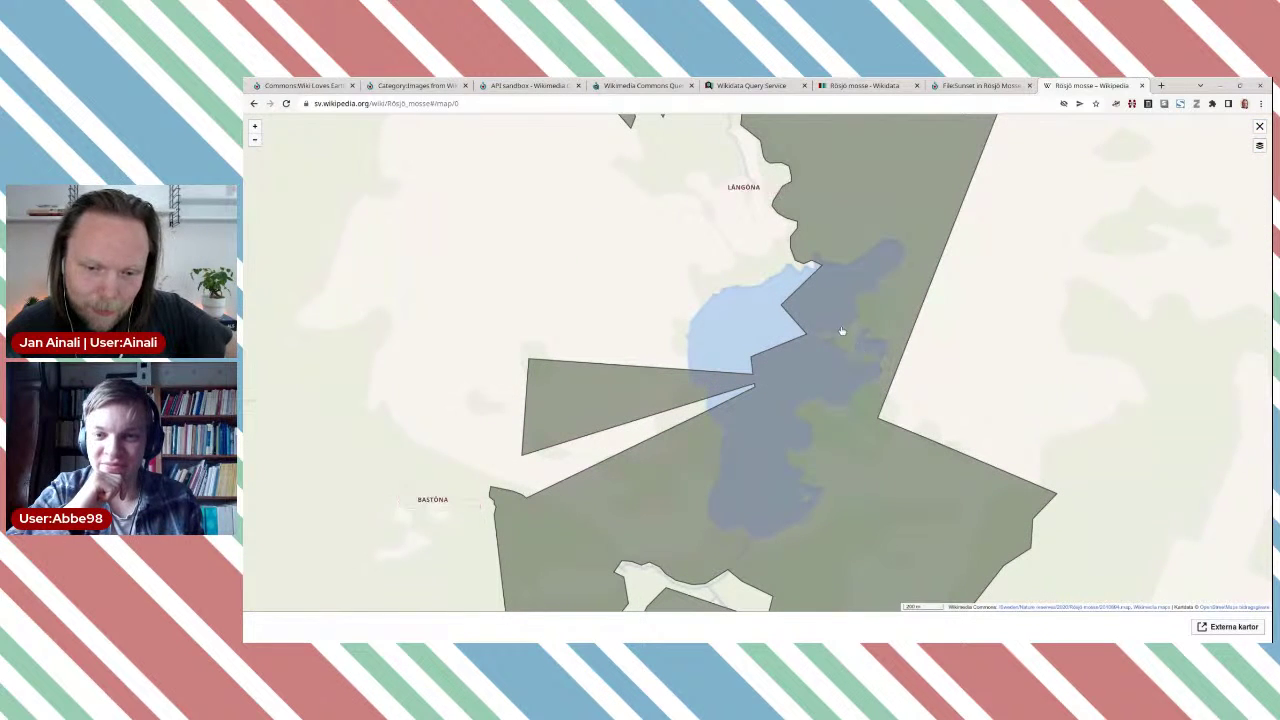
Step: Review the sunset file's summary, licensing and file history on Commons, plus the statements of the Rösjö mosse Wikidata item
left_click(970, 86)
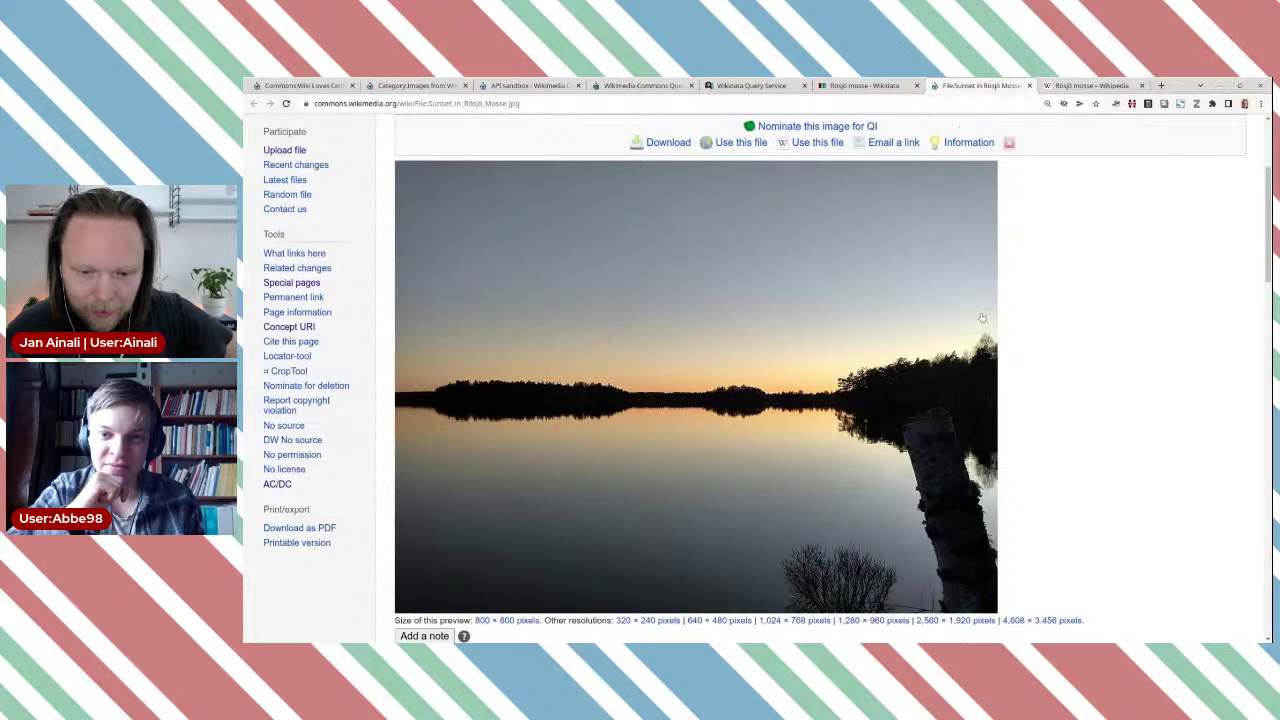
scroll(1114, 332, "down", 8)
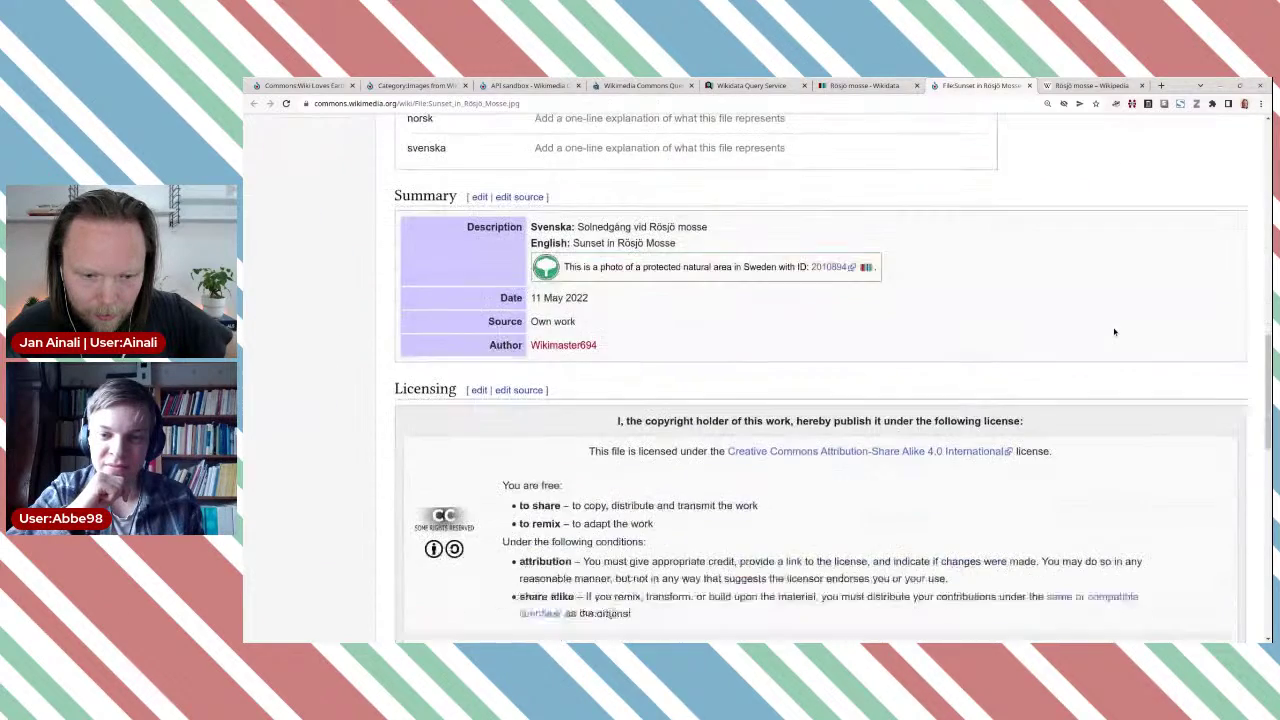
scroll(1114, 332, "down", 3)
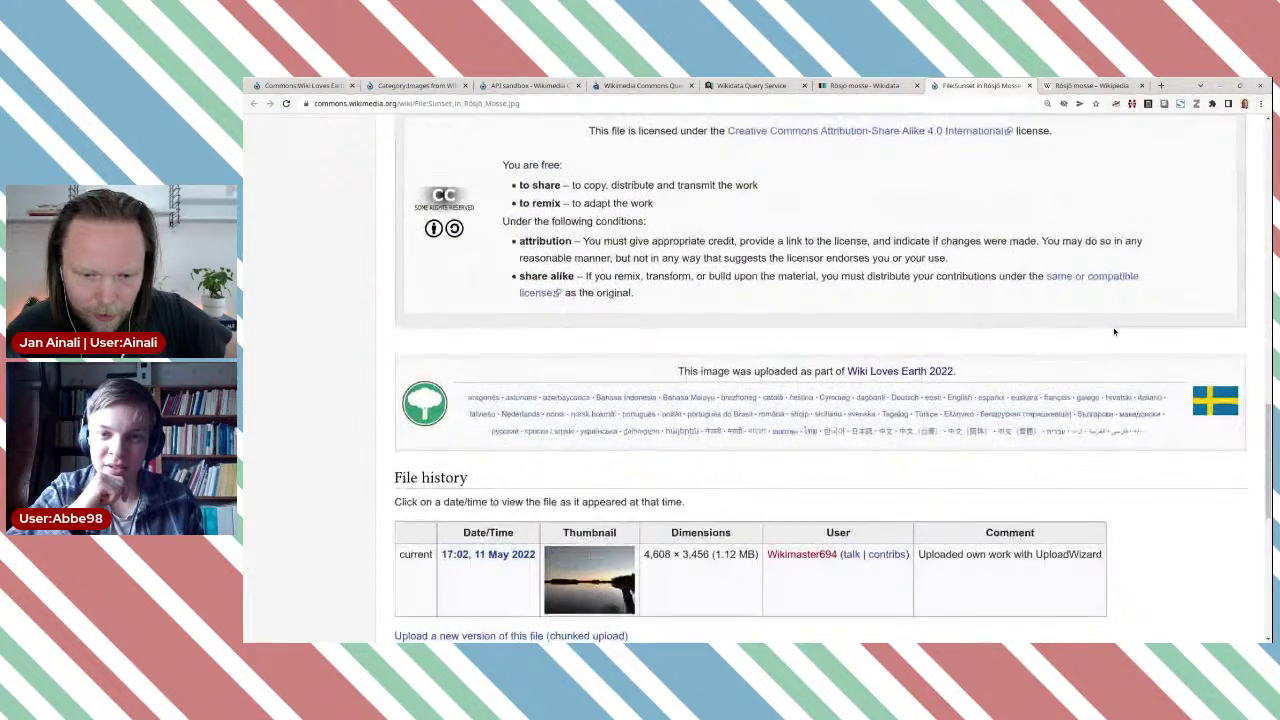
scroll(1114, 332, "down", 2)
scroll(1114, 332, "up", 3)
scroll(1115, 332, "up", 7)
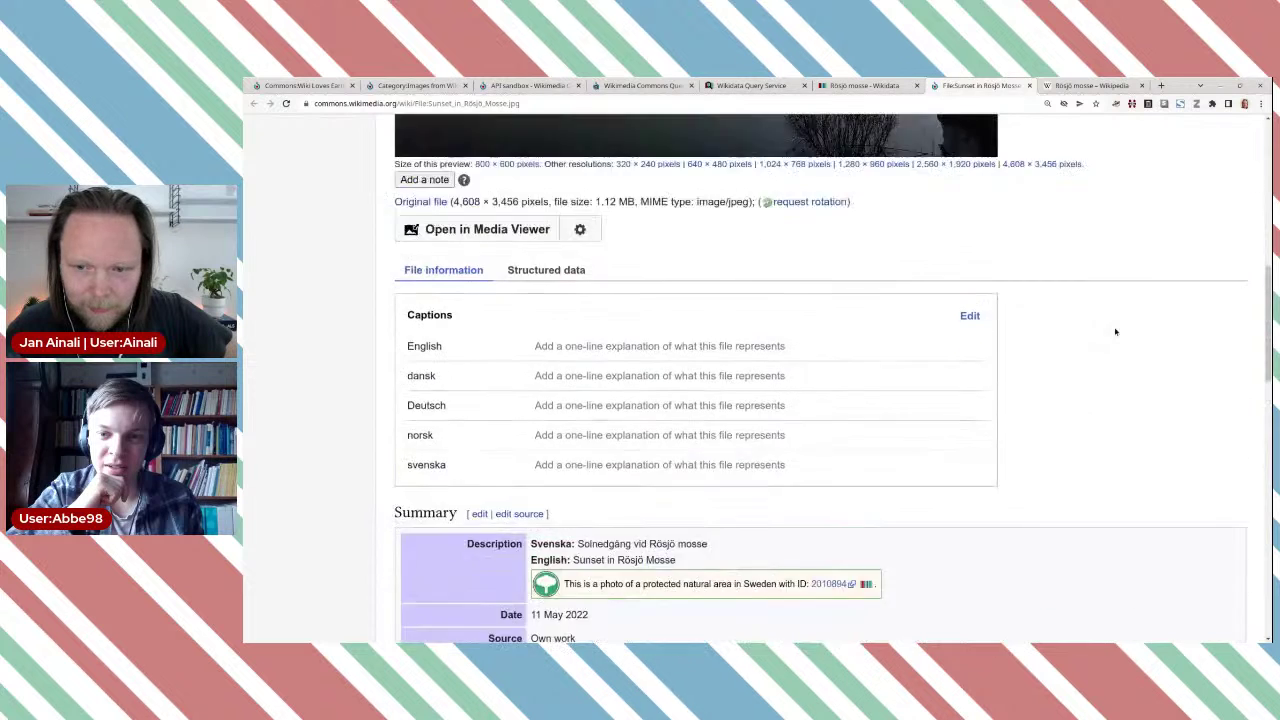
scroll(1115, 276, "up", 1)
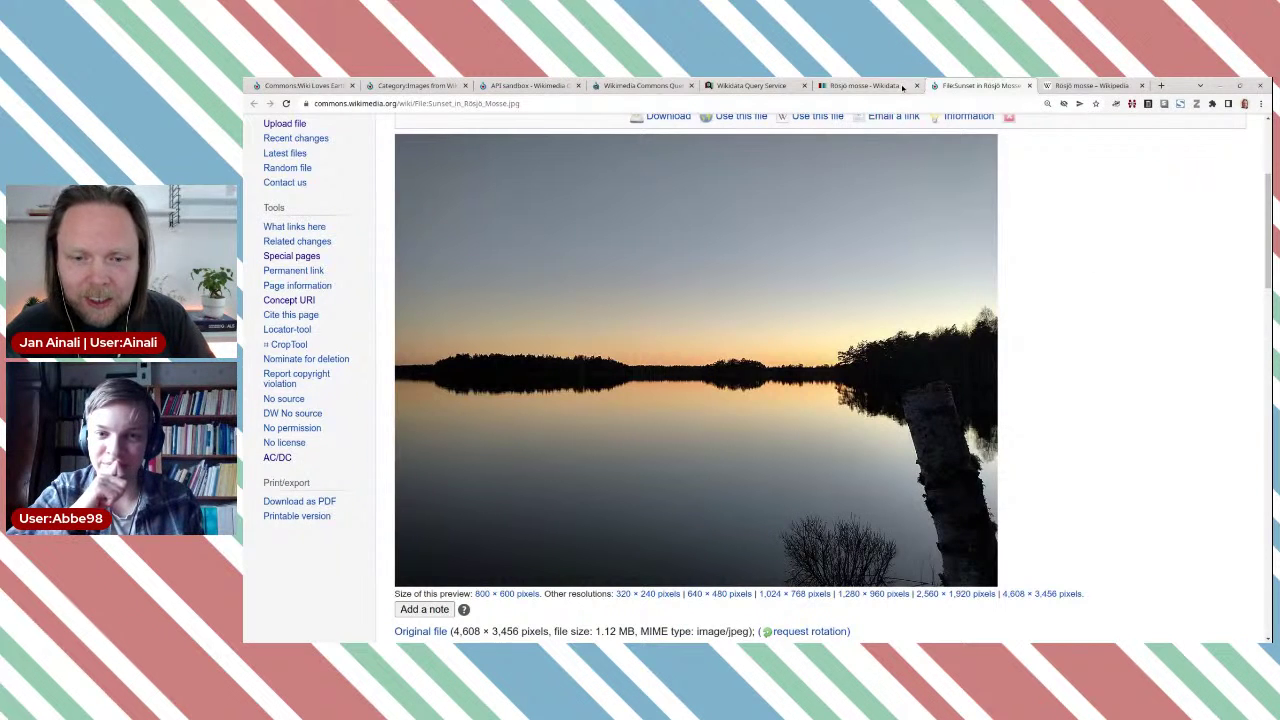
left_click(866, 84)
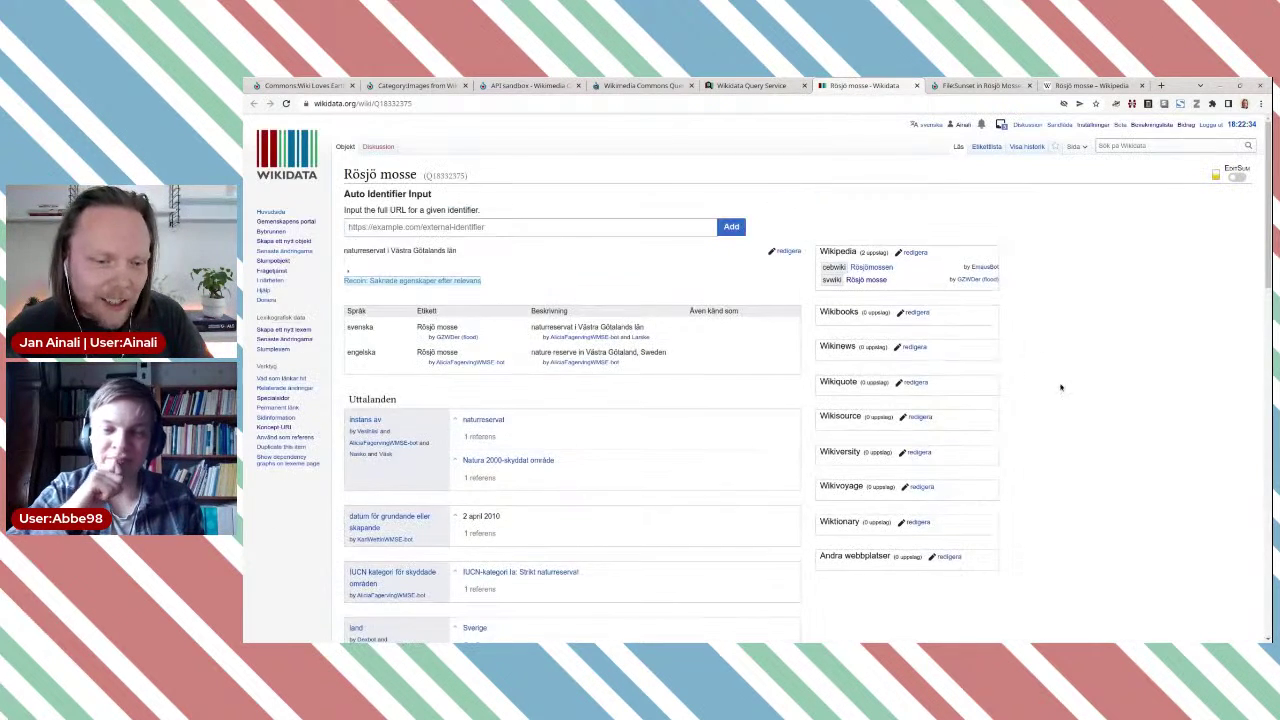
scroll(1080, 404, "down", 1)
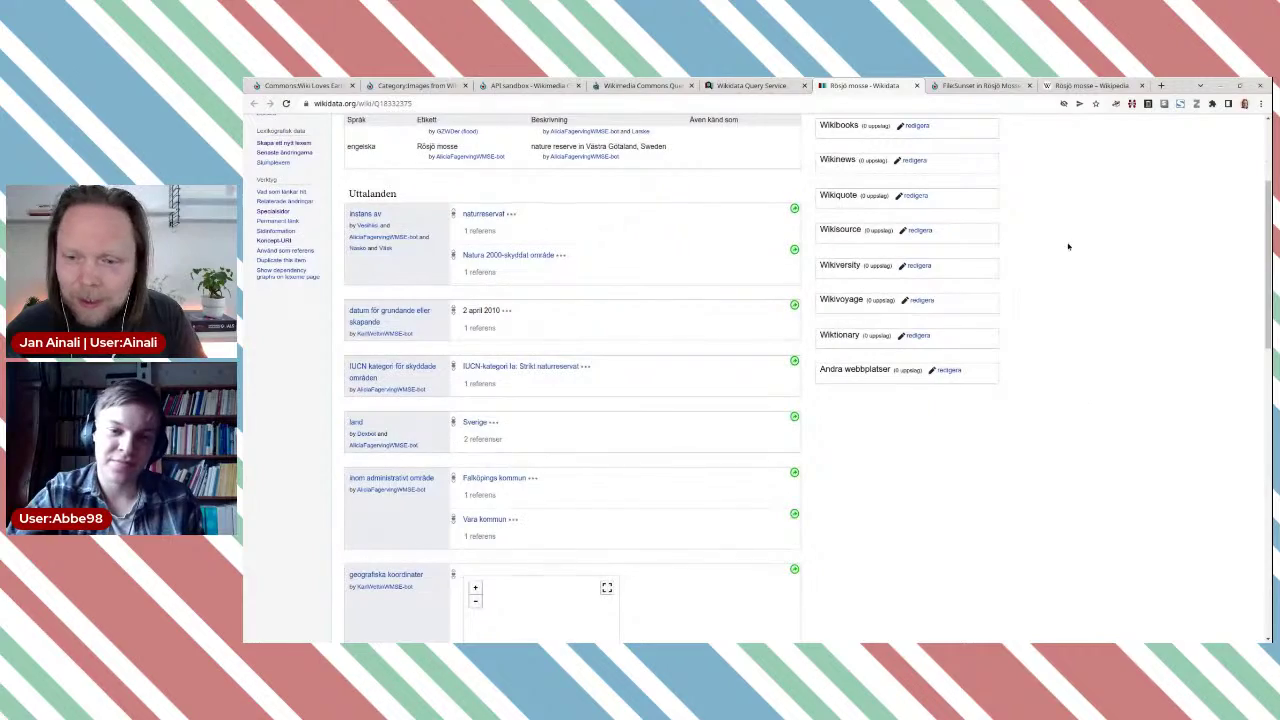
Step: Show the extended metadata details of the sunset file on Commons and recheck its captions and description
left_click(980, 85)
scroll(1091, 379, "down", 3)
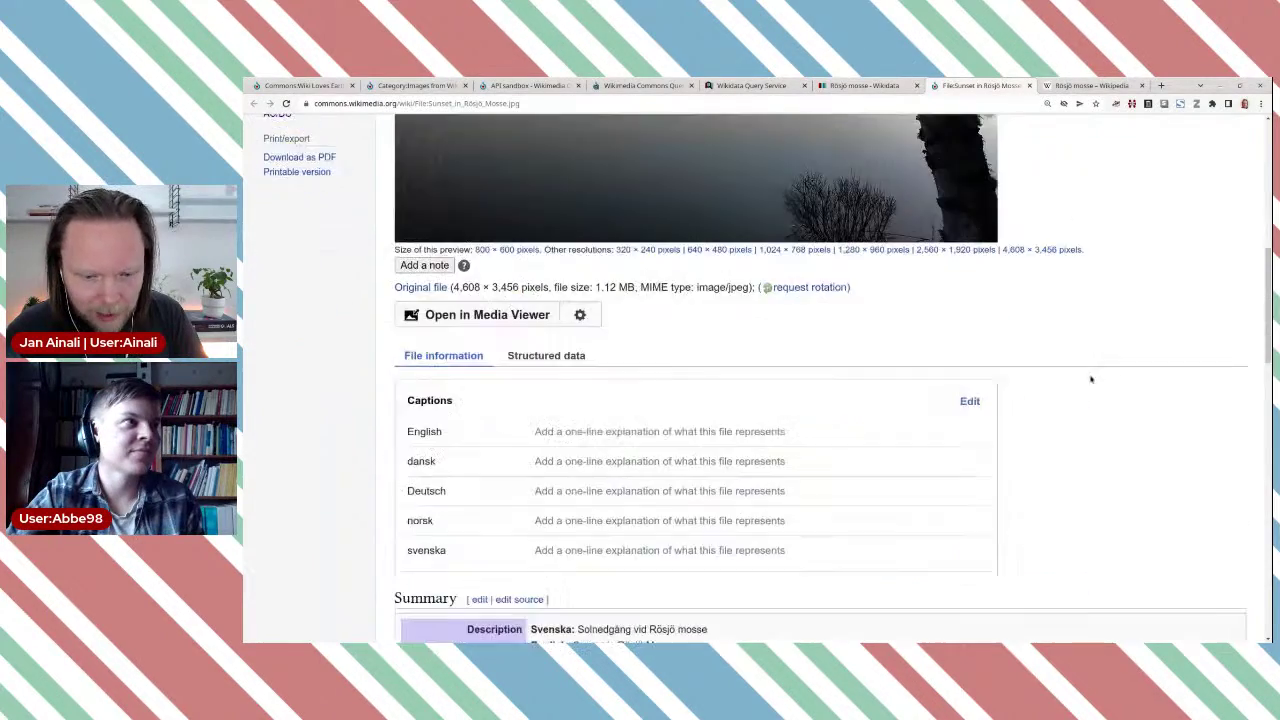
scroll(1091, 379, "down", 10)
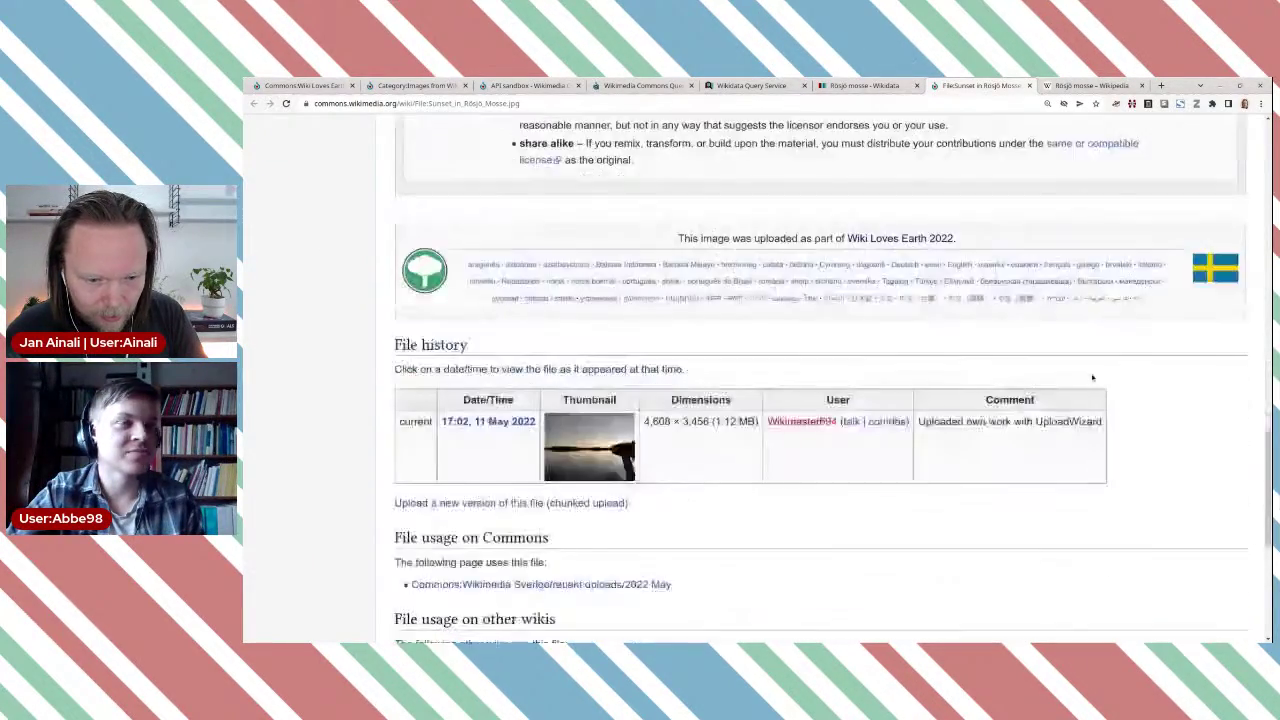
scroll(1092, 377, "down", 4)
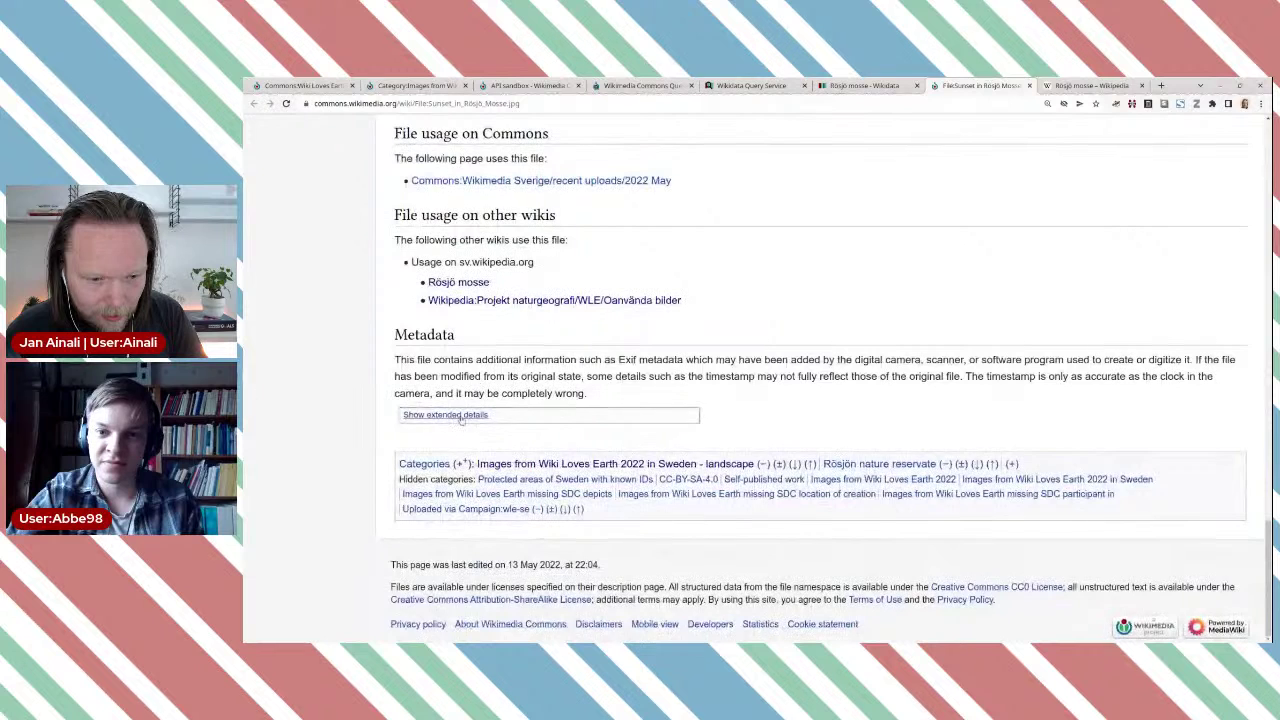
left_click(461, 416)
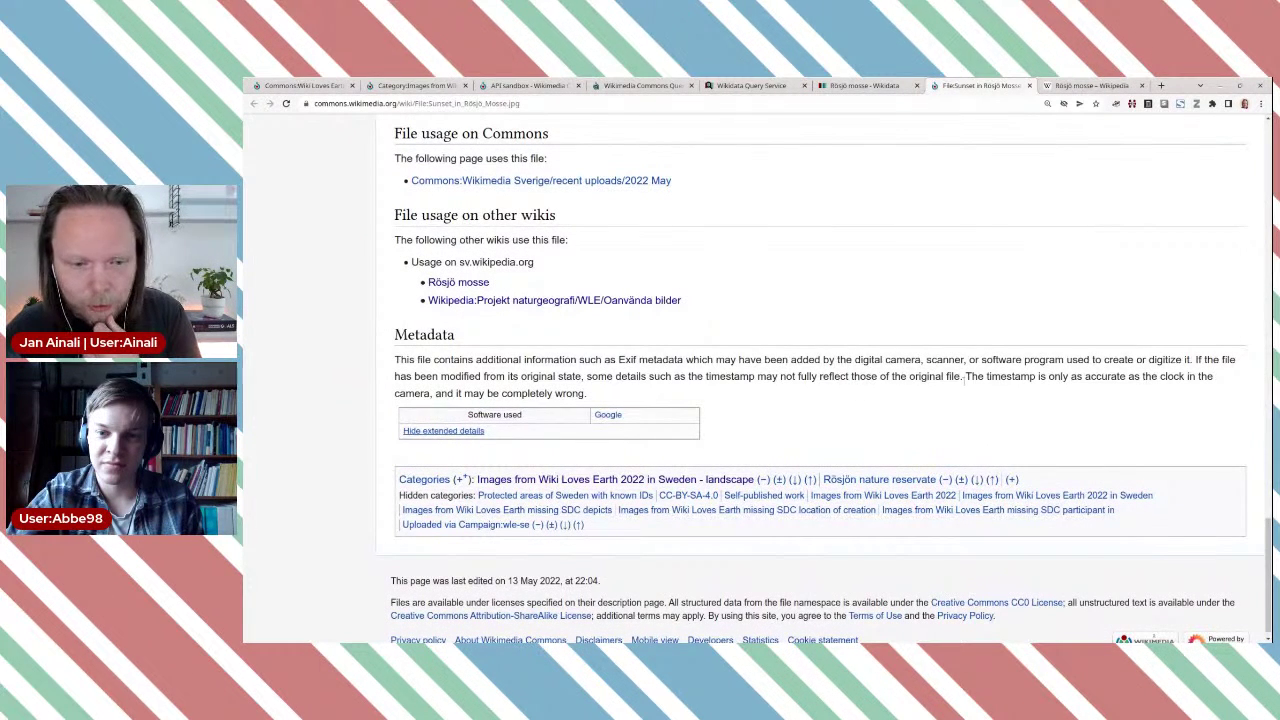
scroll(983, 363, "up", 10)
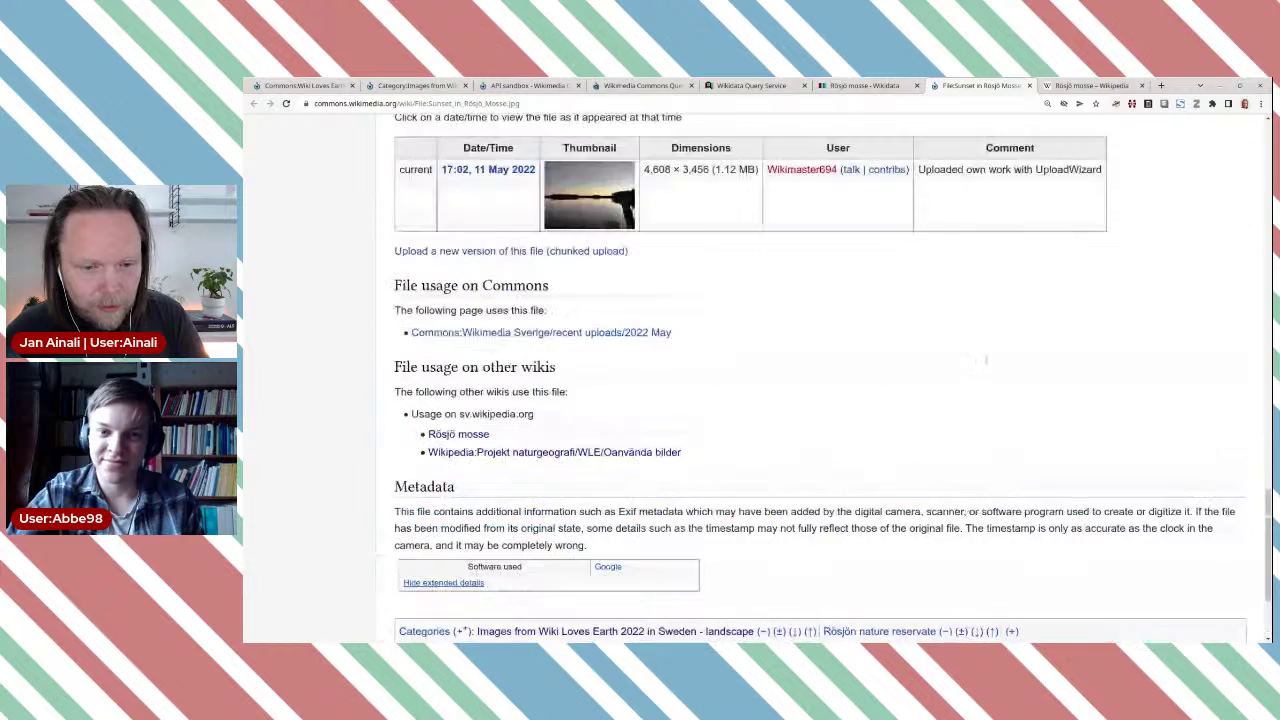
scroll(986, 363, "up", 5)
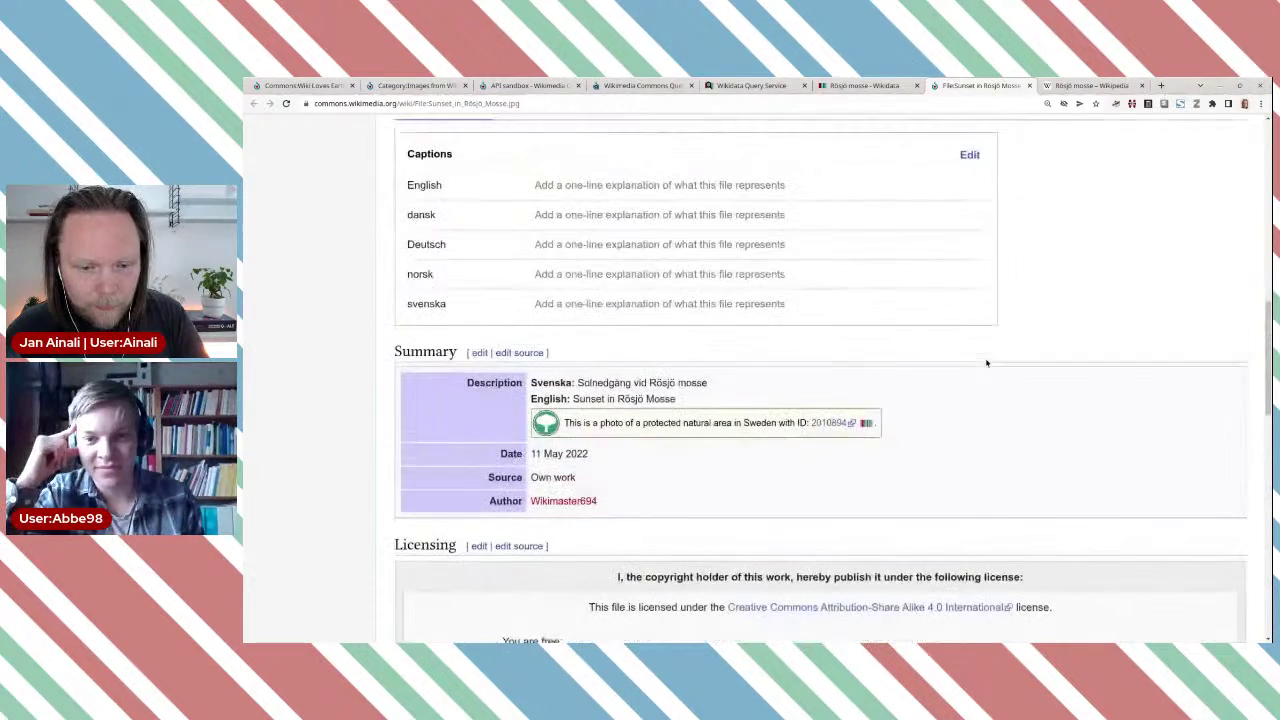
scroll(1125, 372, "up", 2)
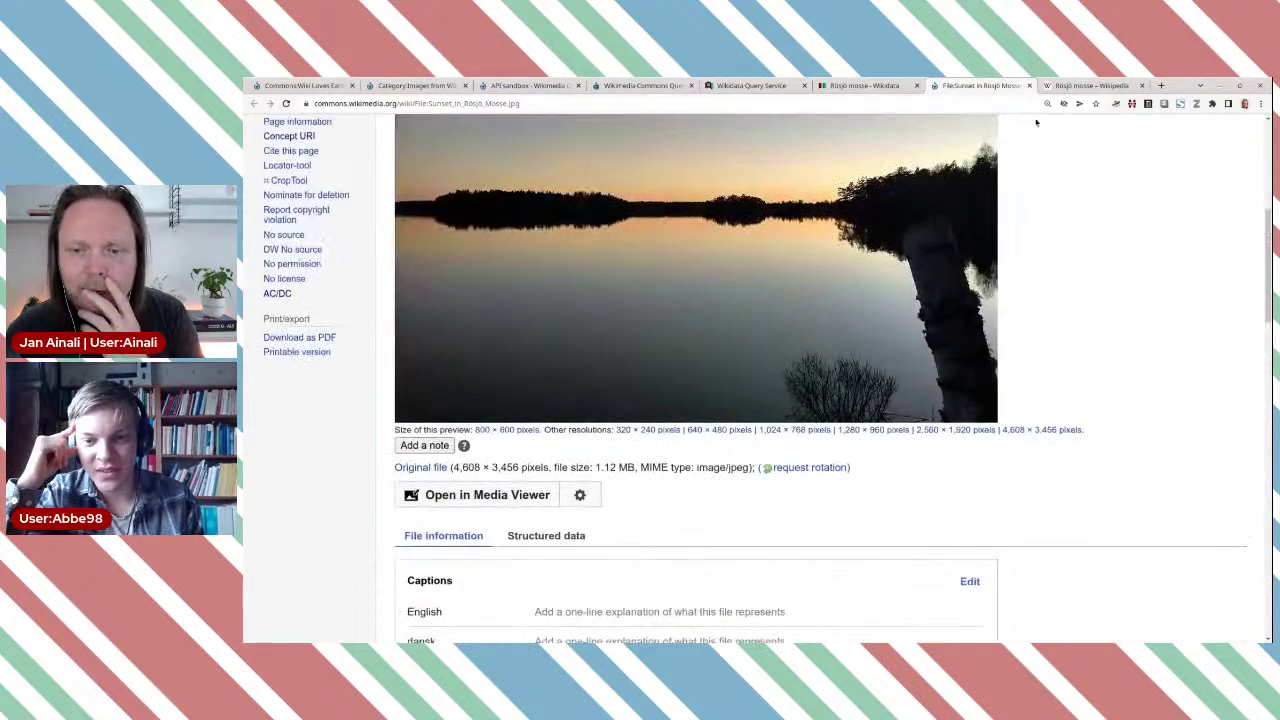
Step: Compare the Rösjö mosse Wikidata statements with the sunset photo, its captions and its summary on the Commons file page
left_click(876, 88)
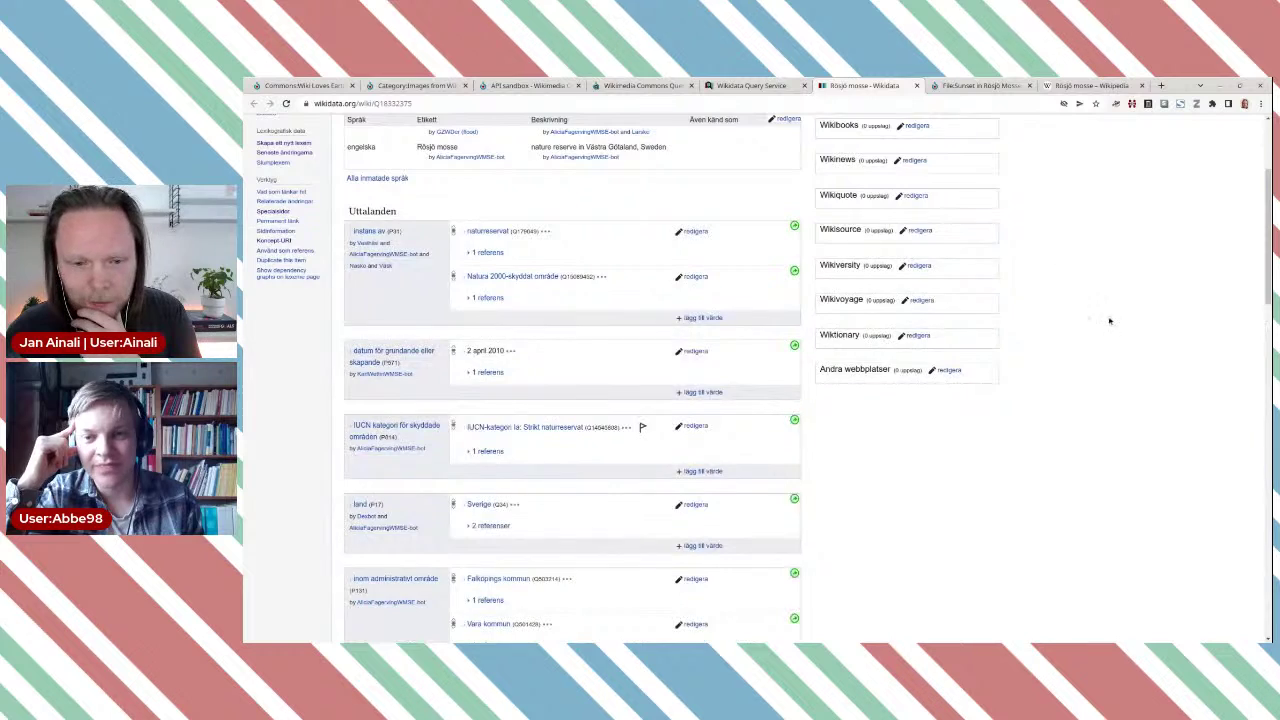
scroll(1108, 313, "down", 2)
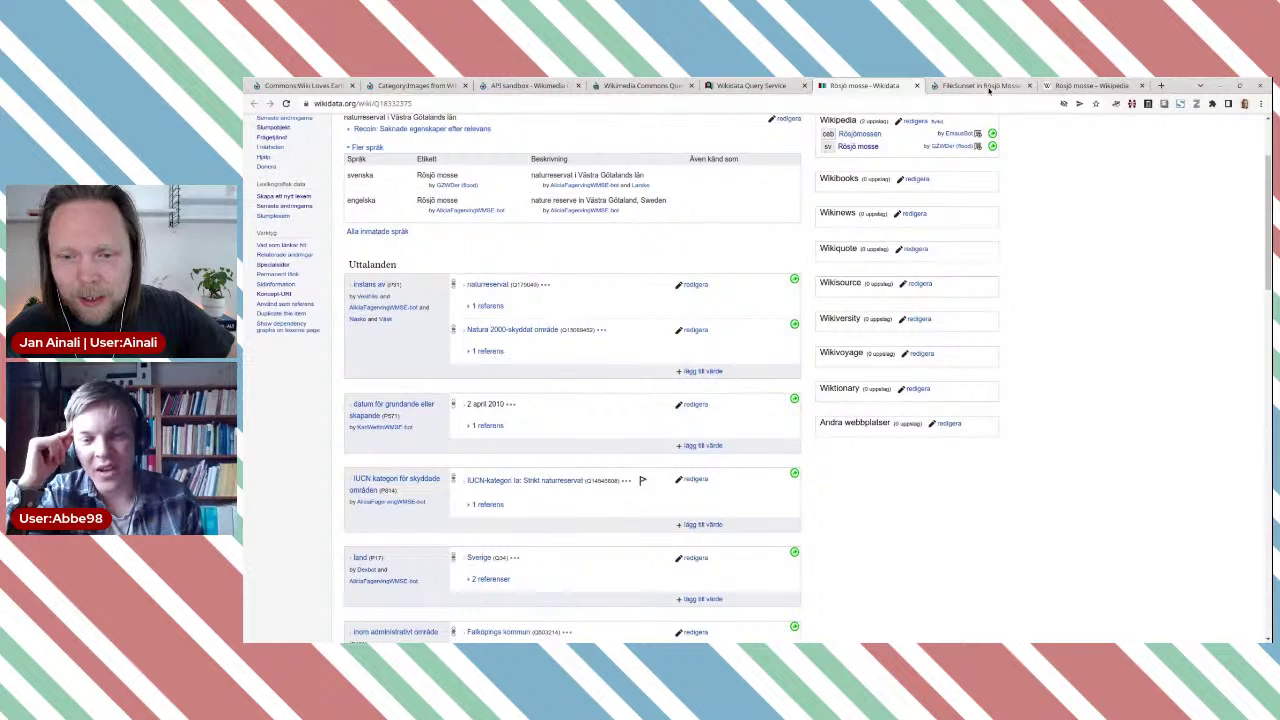
key("ctrl+Tab")
scroll(1111, 314, "up", 3)
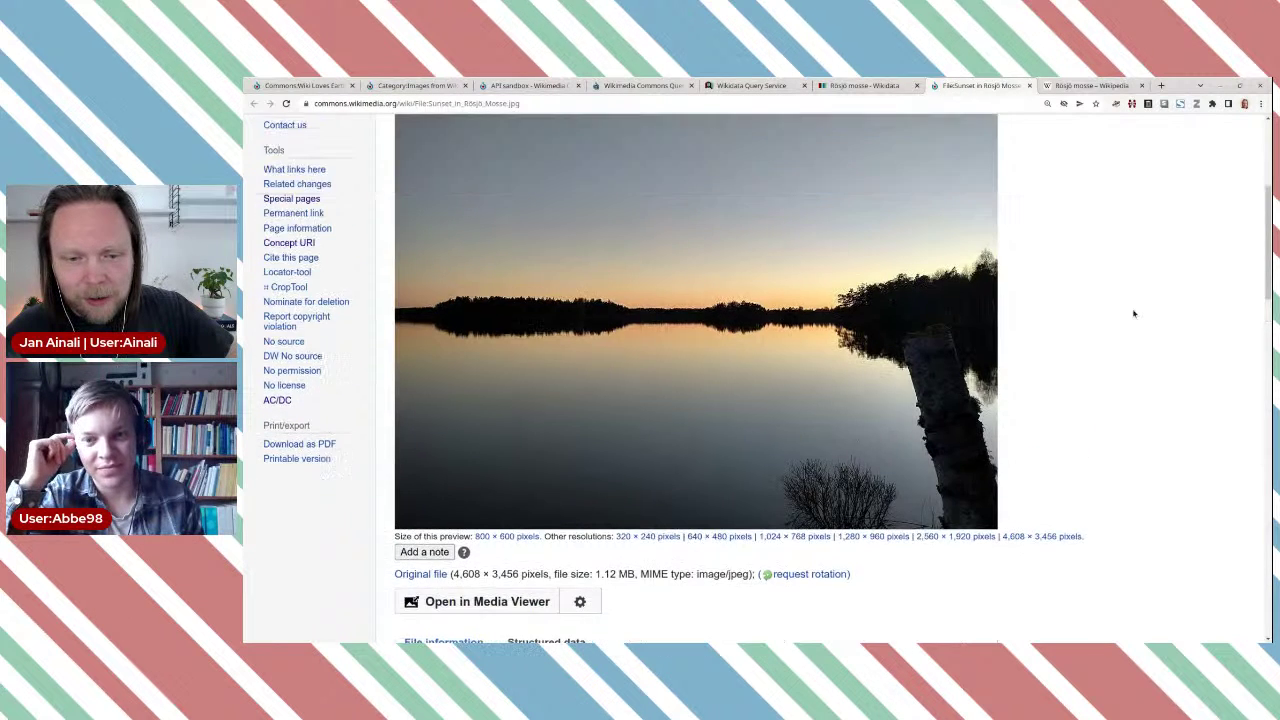
scroll(1134, 314, "down", 1)
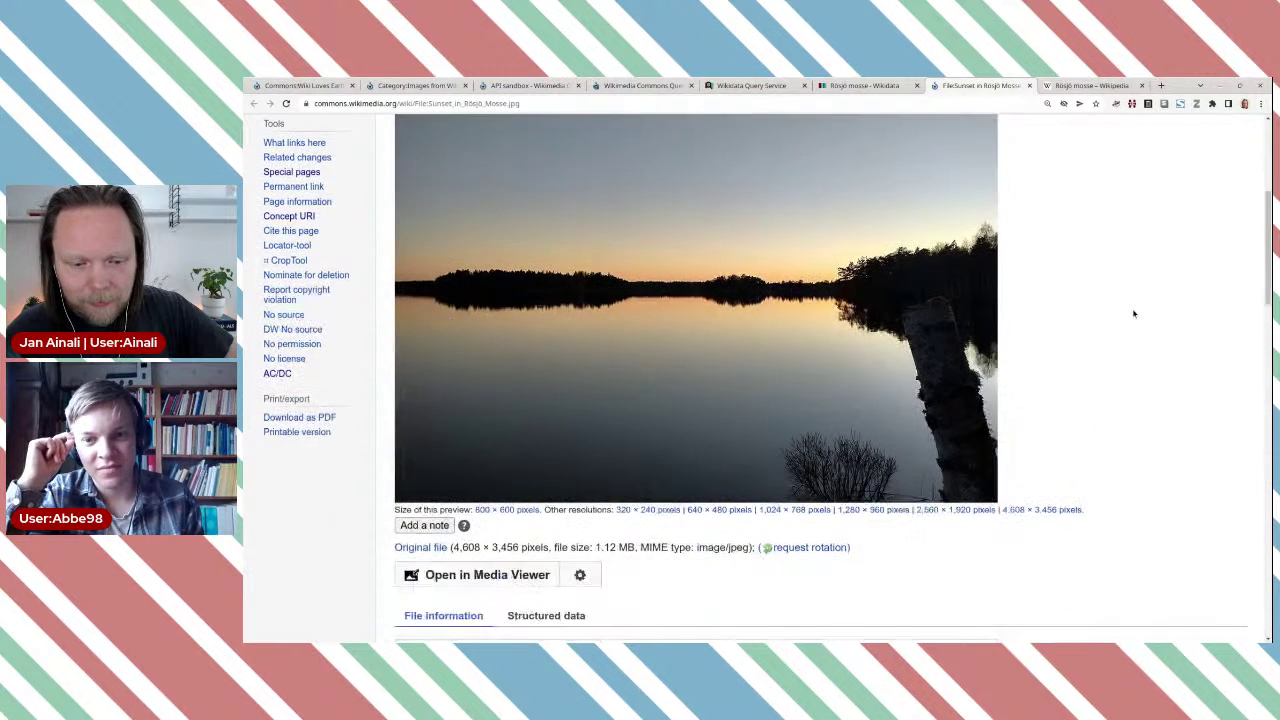
scroll(1134, 314, "up", 1)
scroll(1134, 314, "down", 4)
scroll(1134, 314, "down", 4)
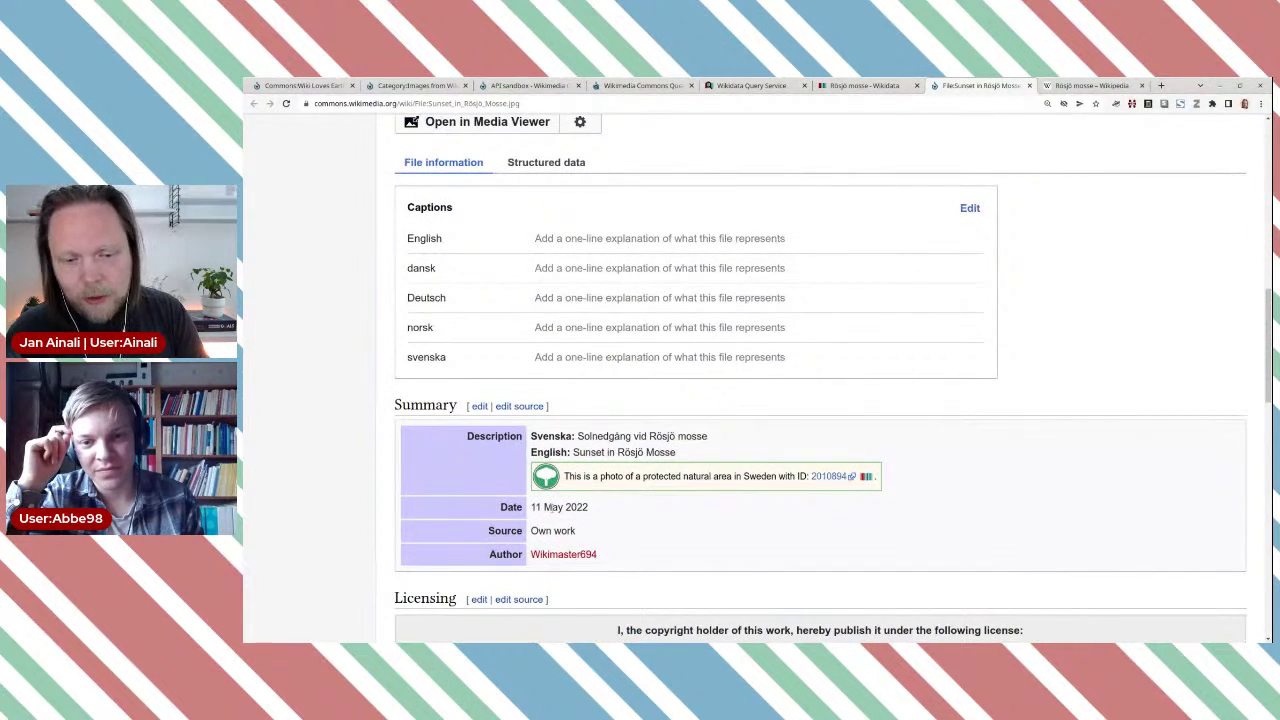
scroll(950, 465, "up", 7)
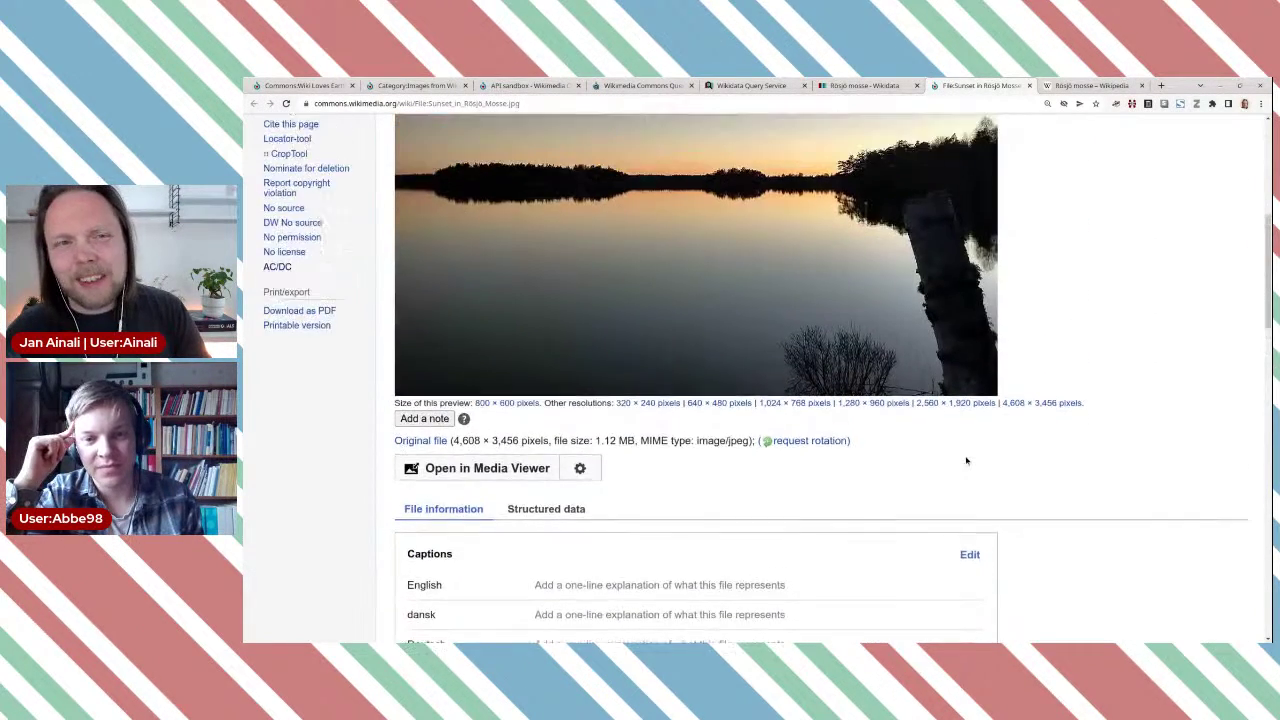
scroll(966, 460, "up", 6)
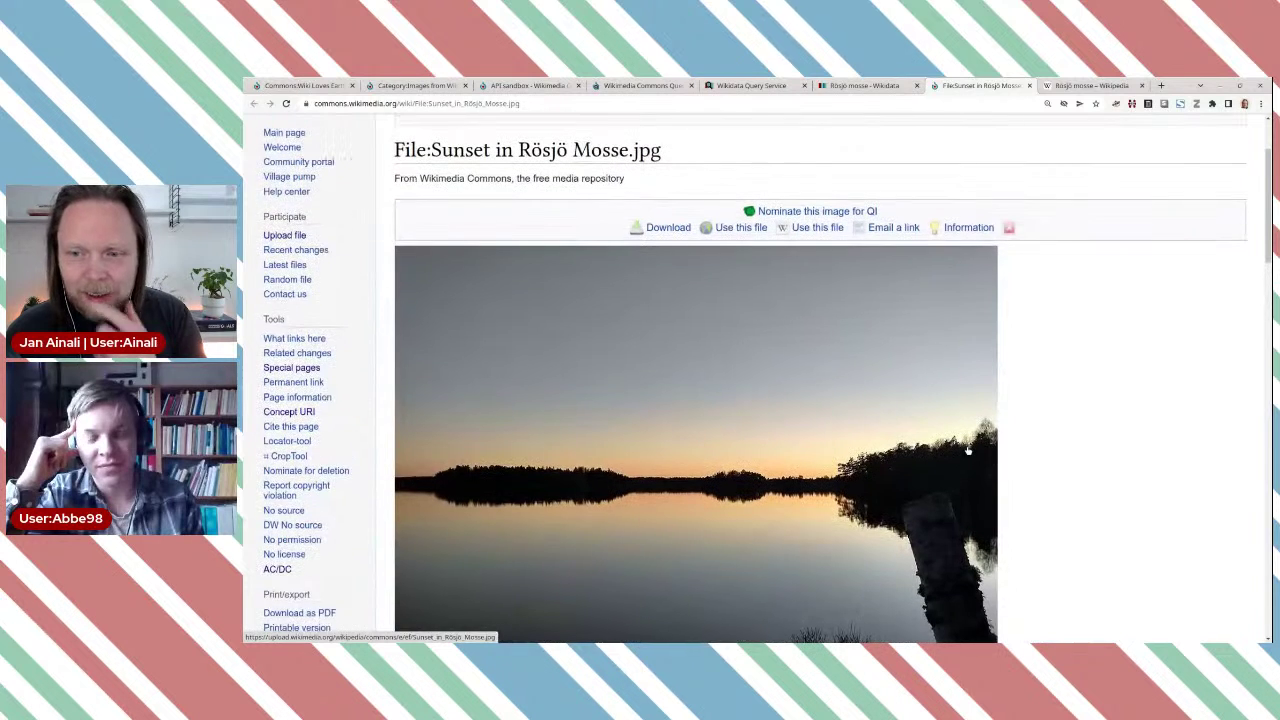
scroll(968, 451, "up", 2)
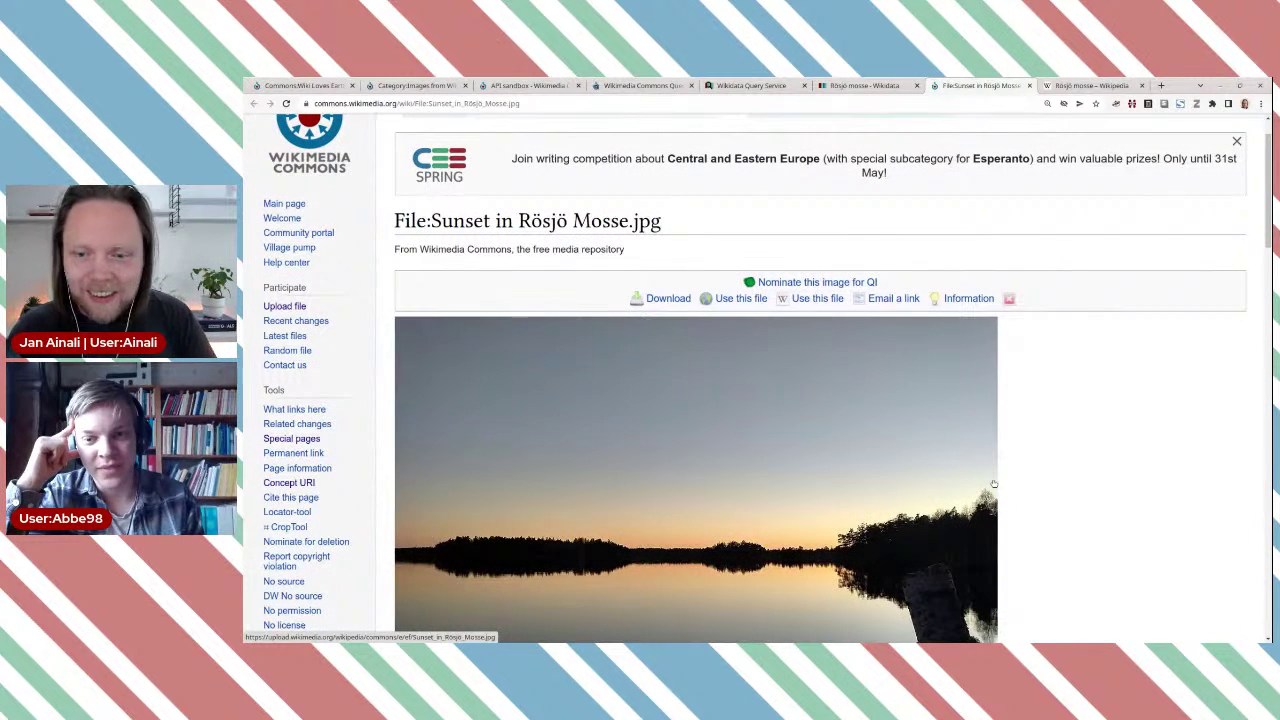
Step: Open the parent category "Images from Wiki Loves Earth 2022 in Sweden" from the landscape category and look through its subcategories and files
left_click(866, 86)
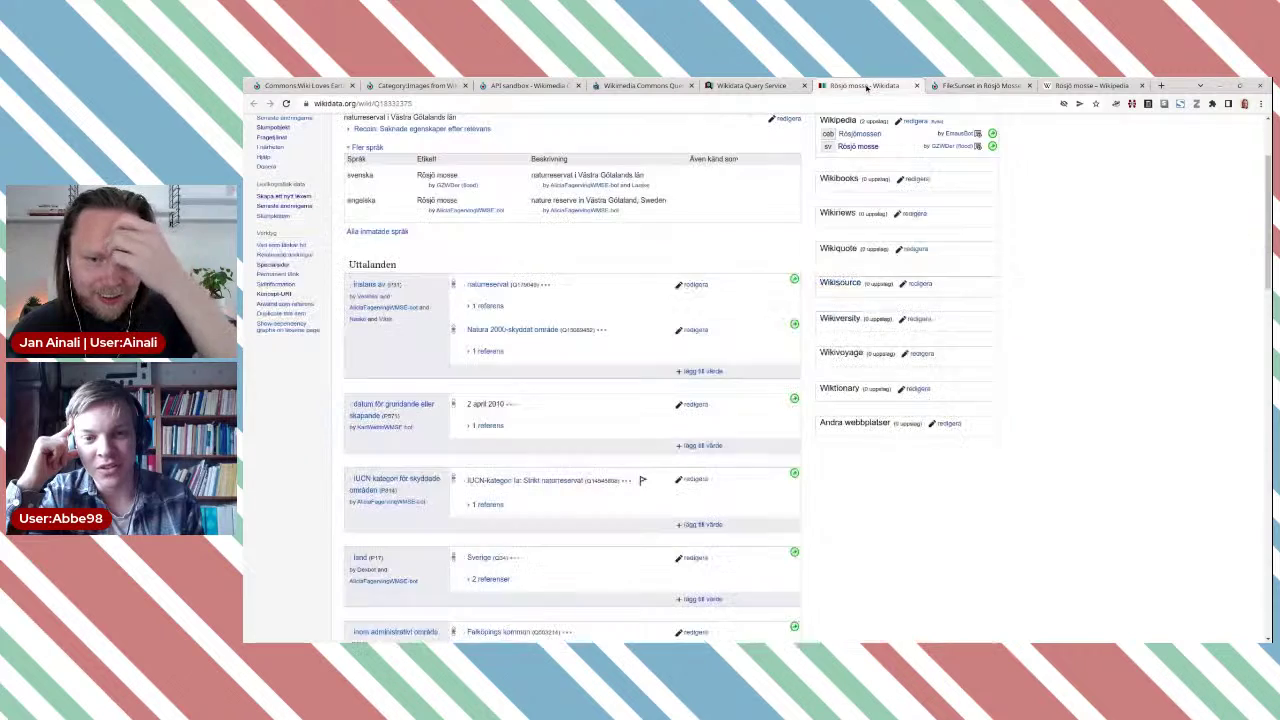
left_click(737, 85)
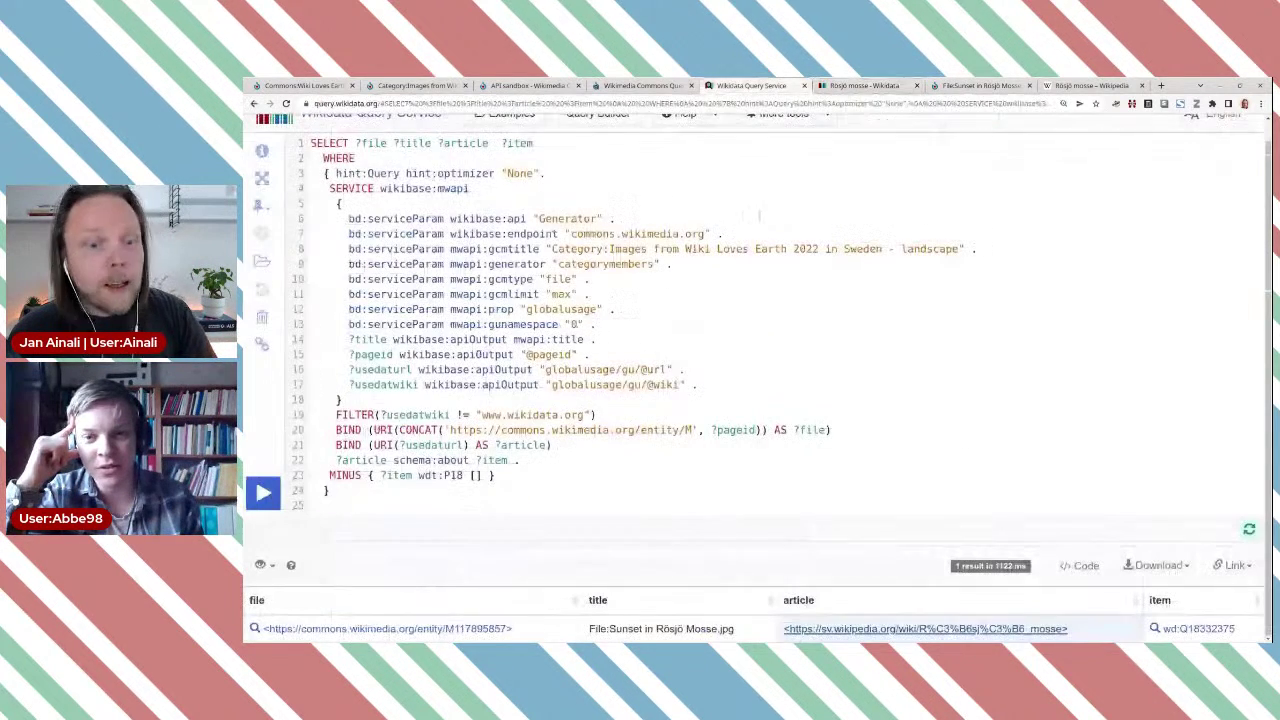
left_click(421, 85)
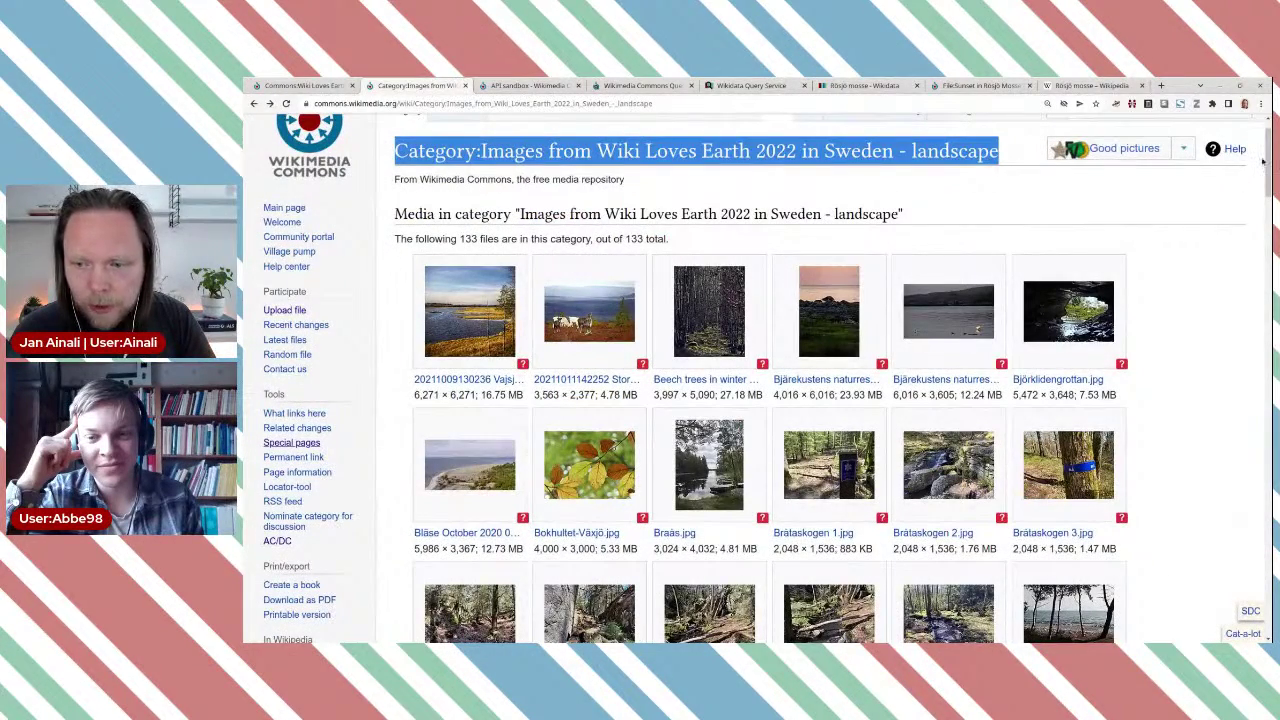
left_click_drag(1262, 160, 1265, 582)
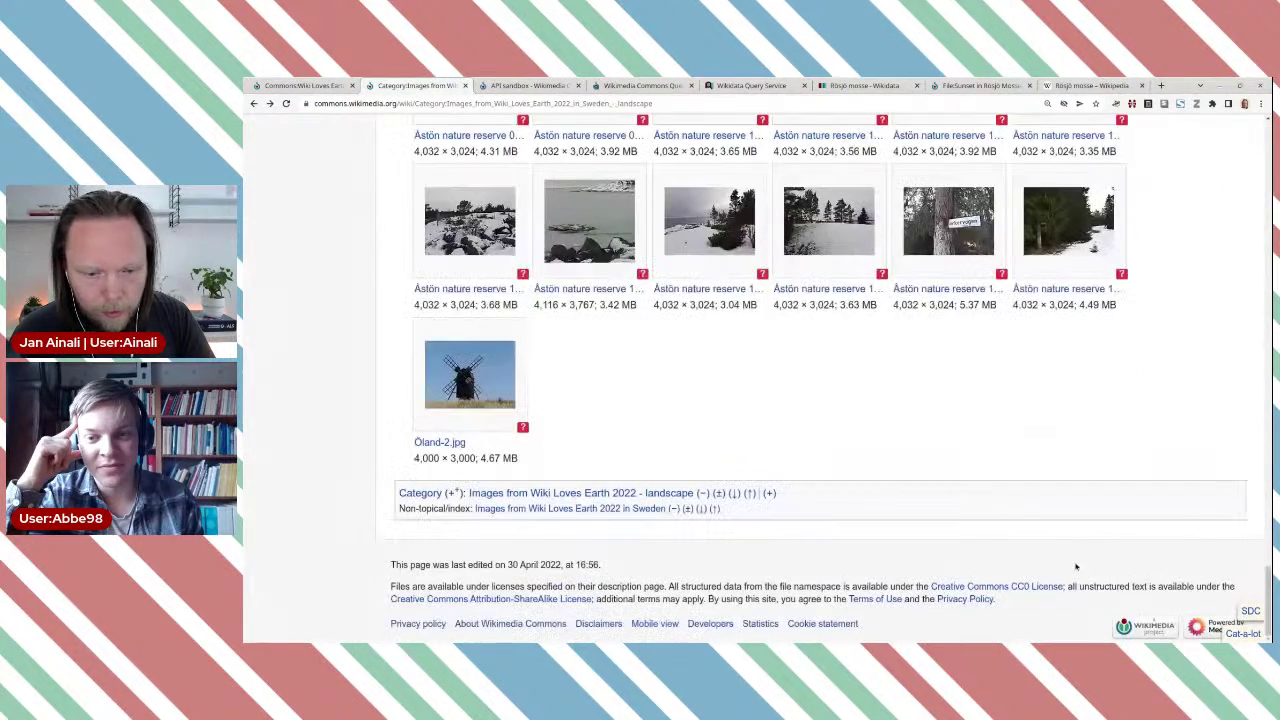
left_click(600, 509)
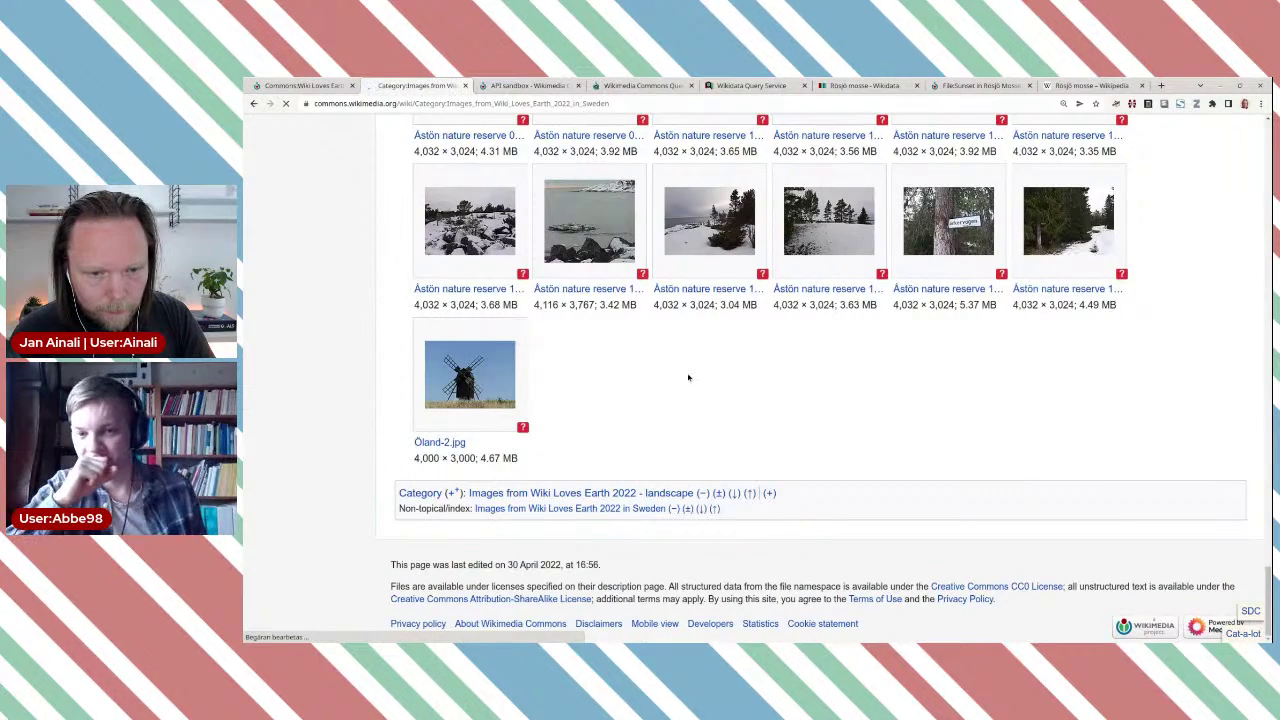
scroll(600, 390, "down", 5)
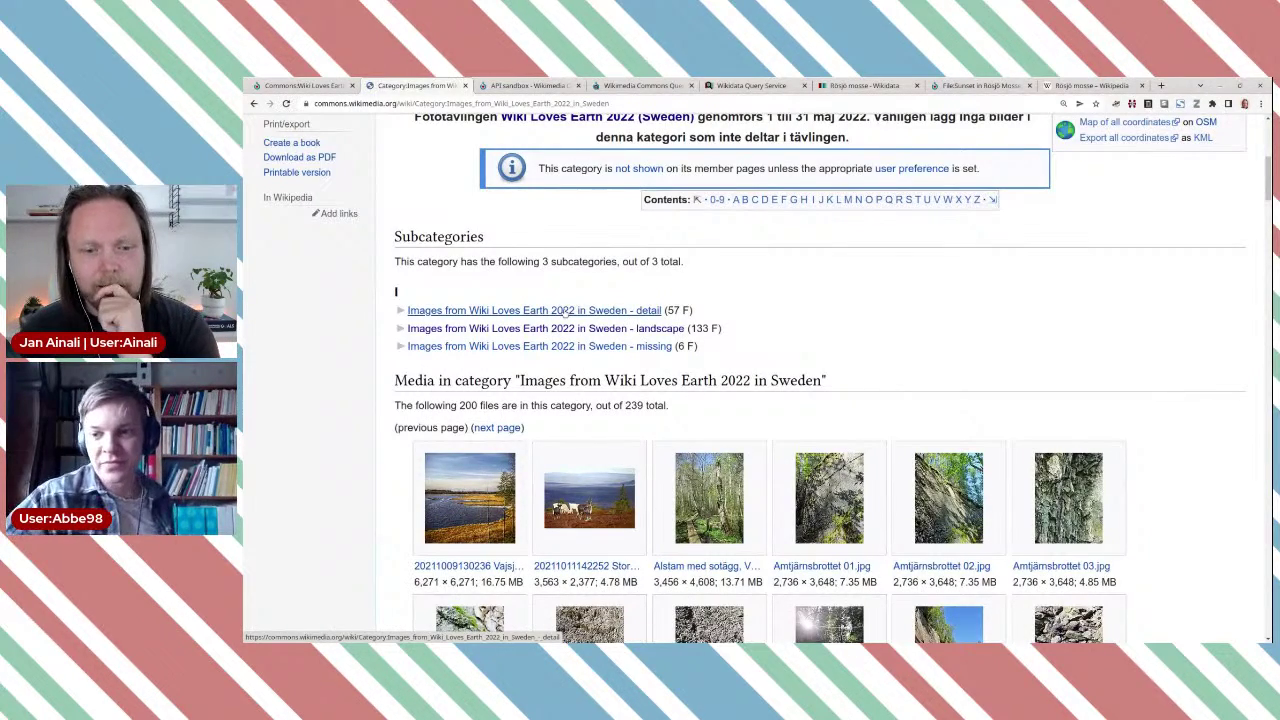
scroll(923, 374, "down", 4)
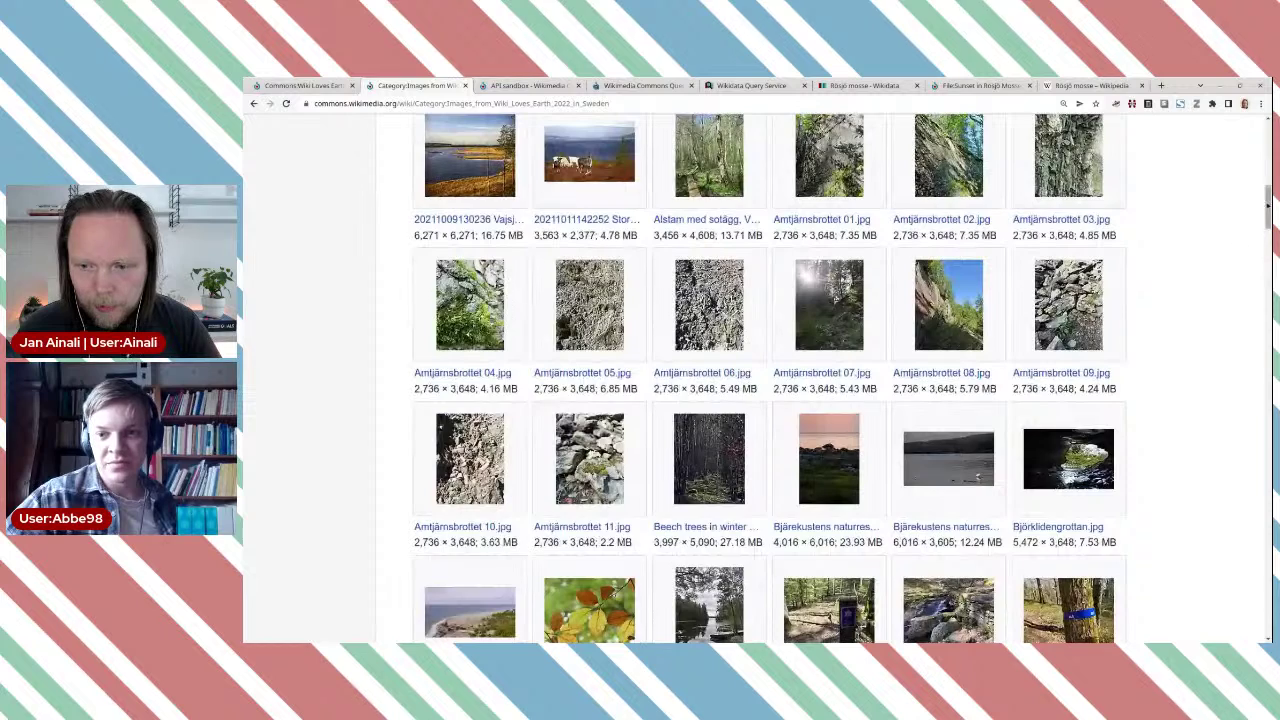
left_click_drag(1268, 205, 1240, 616)
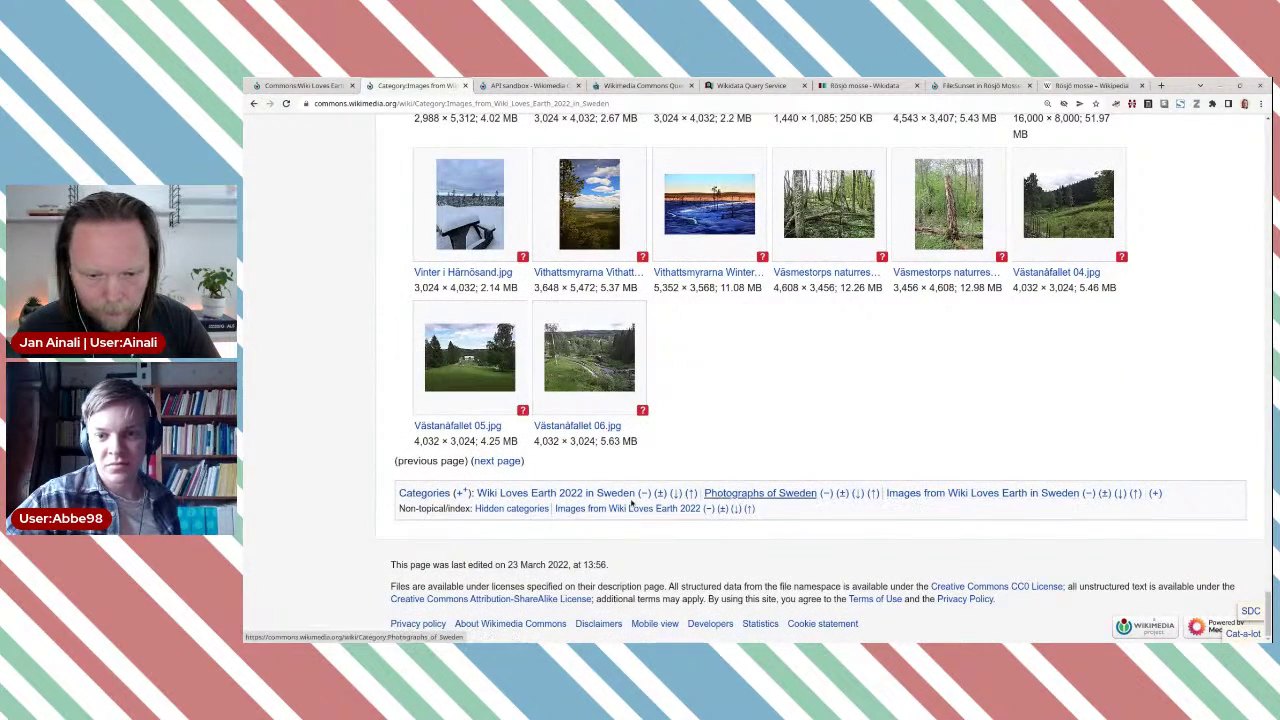
Step: Go up through "Images from Wiki Loves Earth in Sweden" to "Images from Wiki Loves Earth by country" and look over the country list
left_click(911, 495)
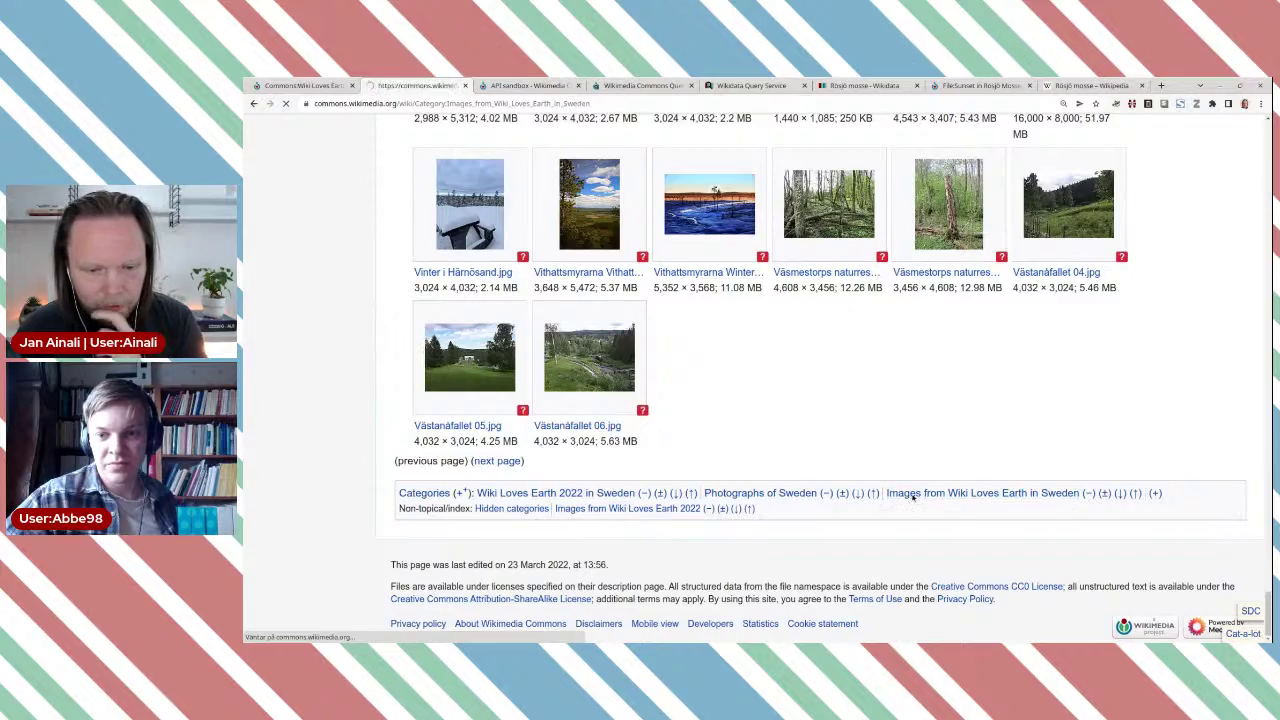
scroll(913, 497, "down", 2)
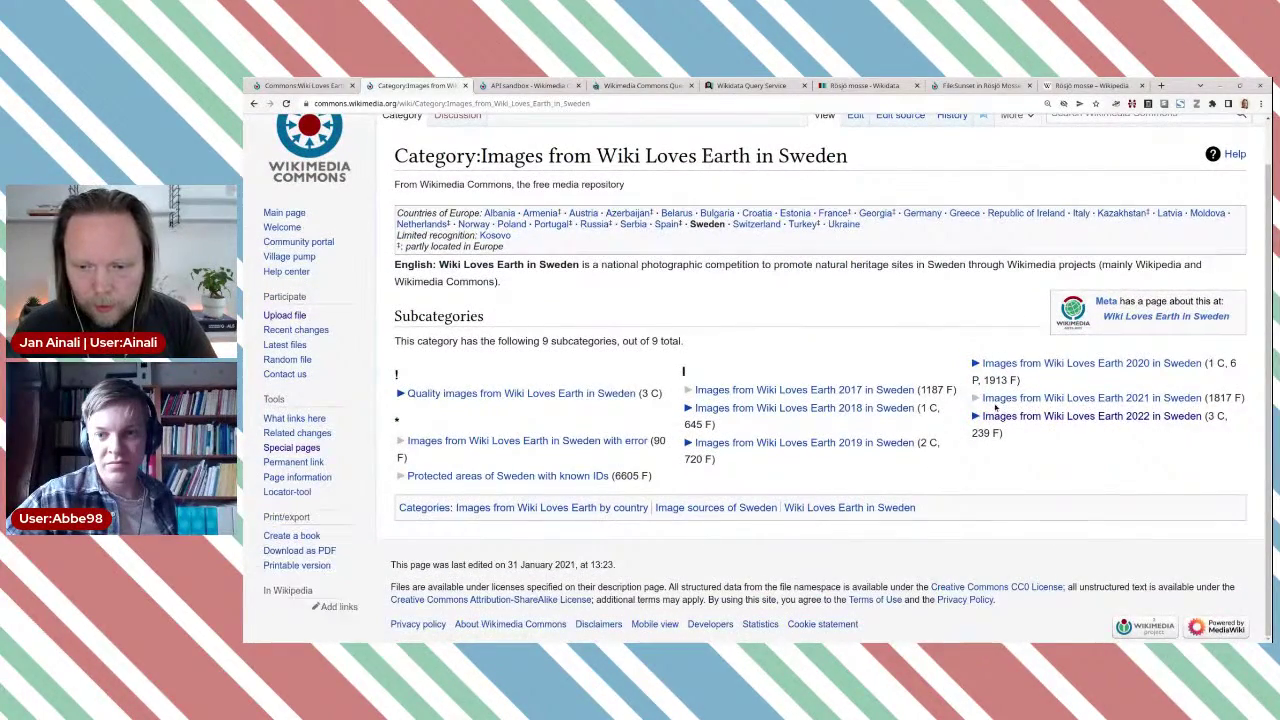
scroll(835, 538, "down", 2)
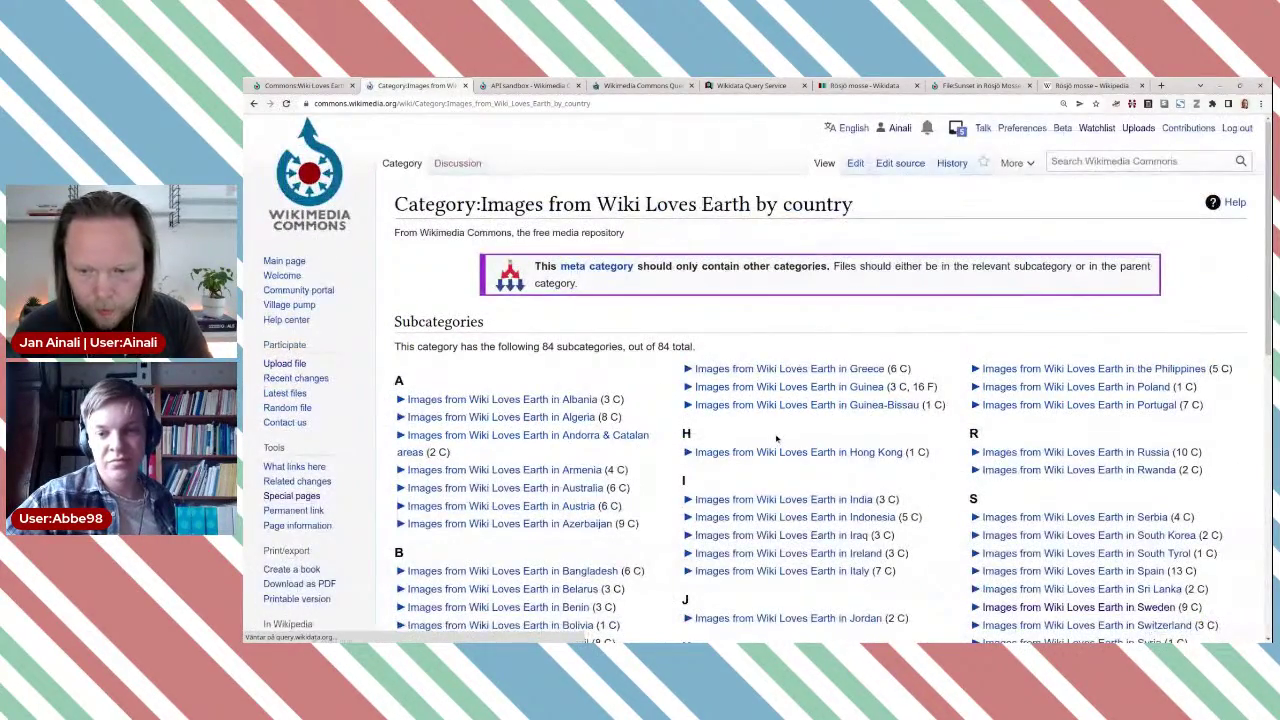
scroll(776, 437, "down", 3)
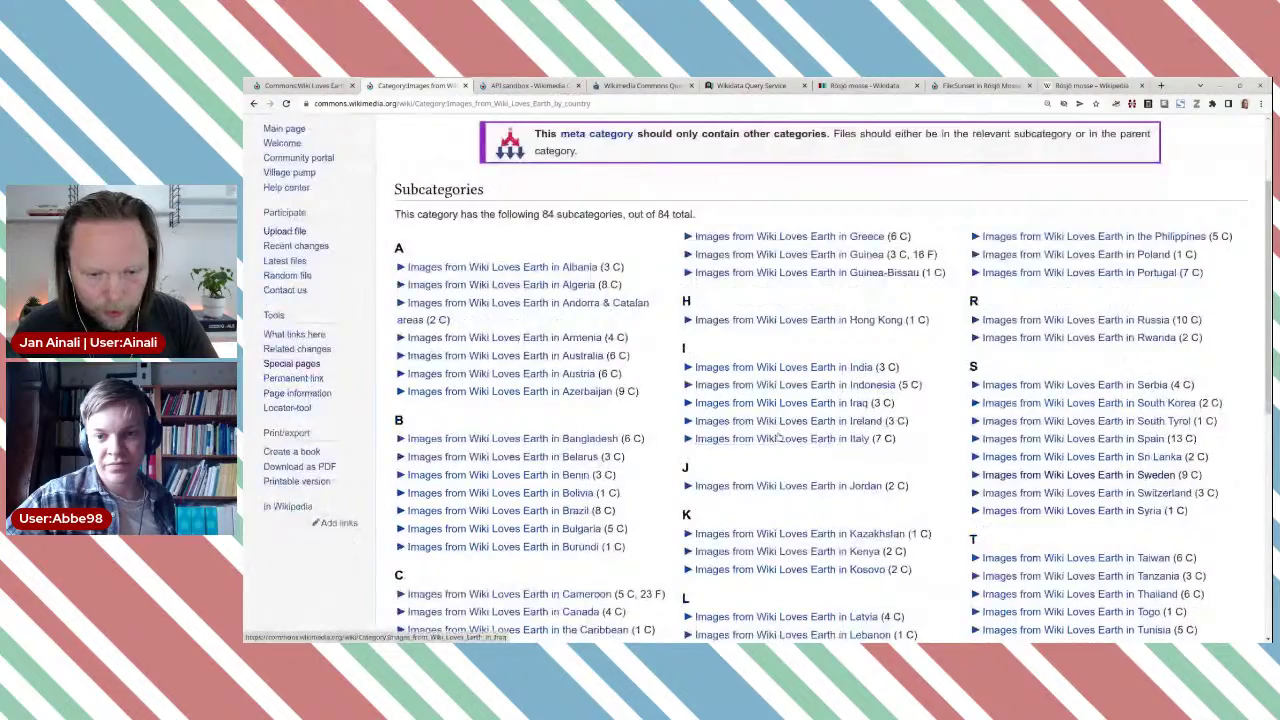
scroll(778, 437, "down", 9)
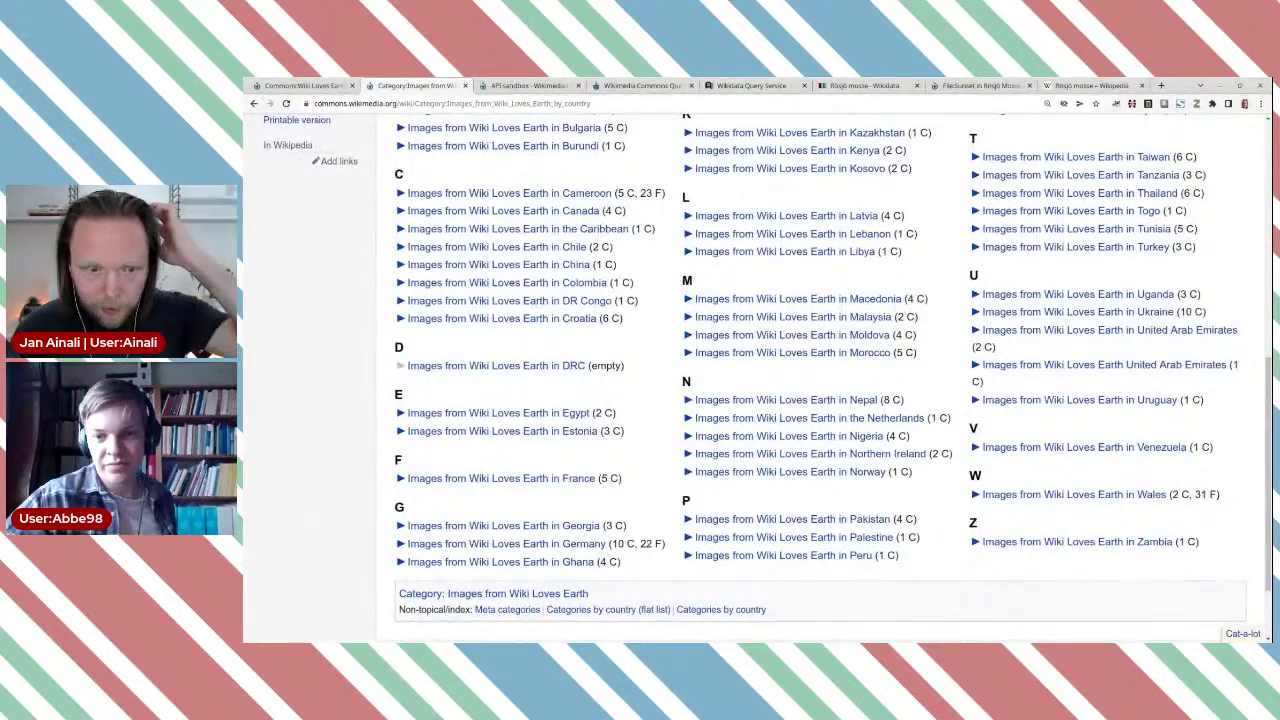
Step: Check the Wiki Loves Earth 2022 participating countries map, and open the Commons category "Images from Wiki Loves Earth 2022 in Germany"
left_click(297, 86)
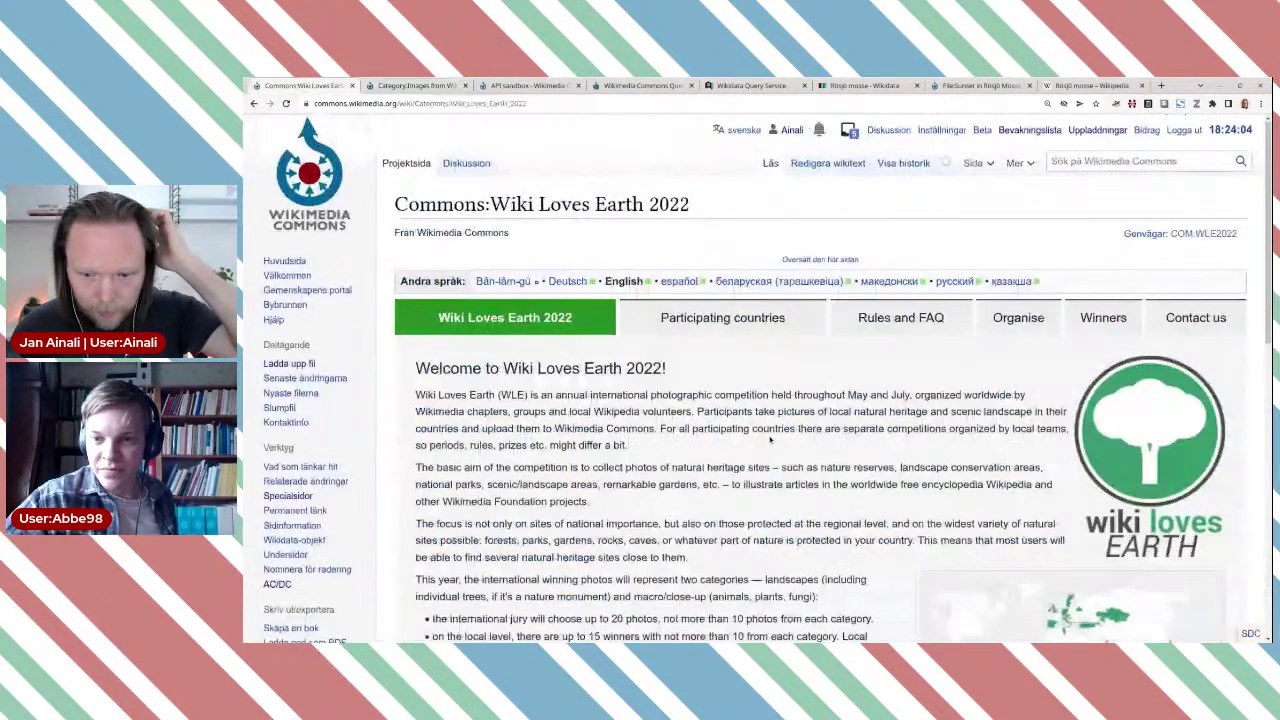
scroll(770, 440, "down", 3)
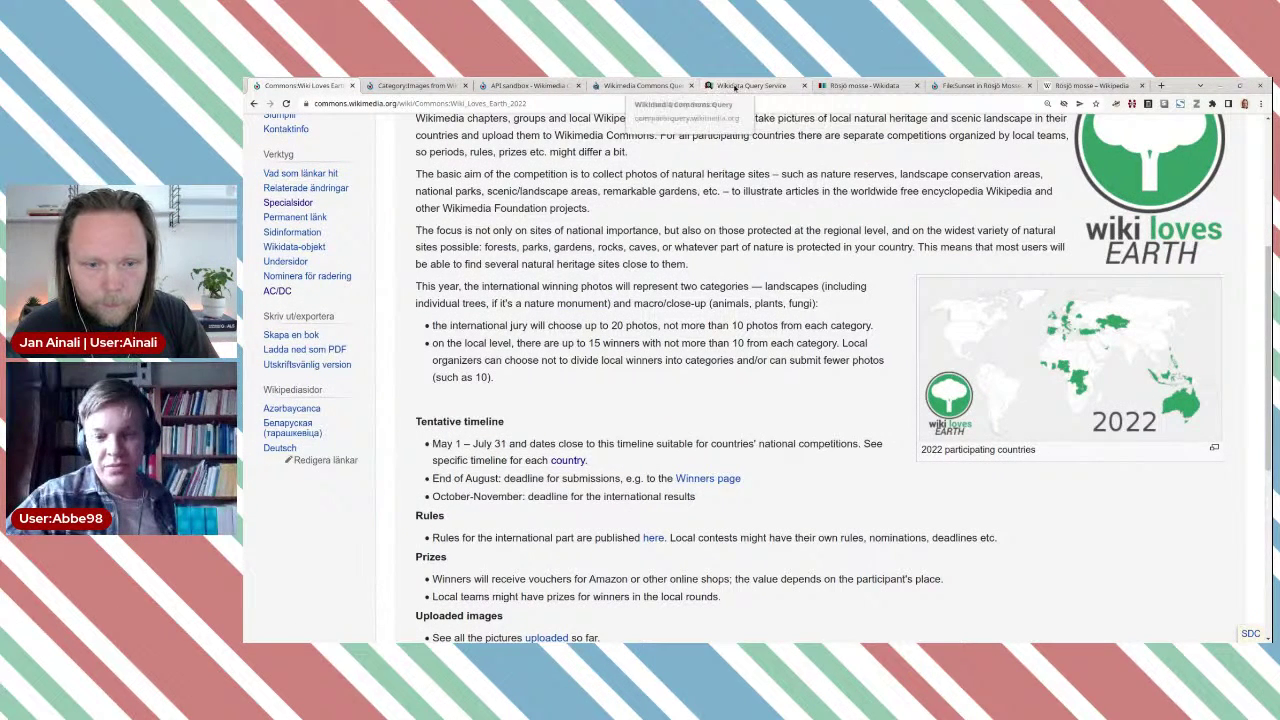
left_click(415, 85)
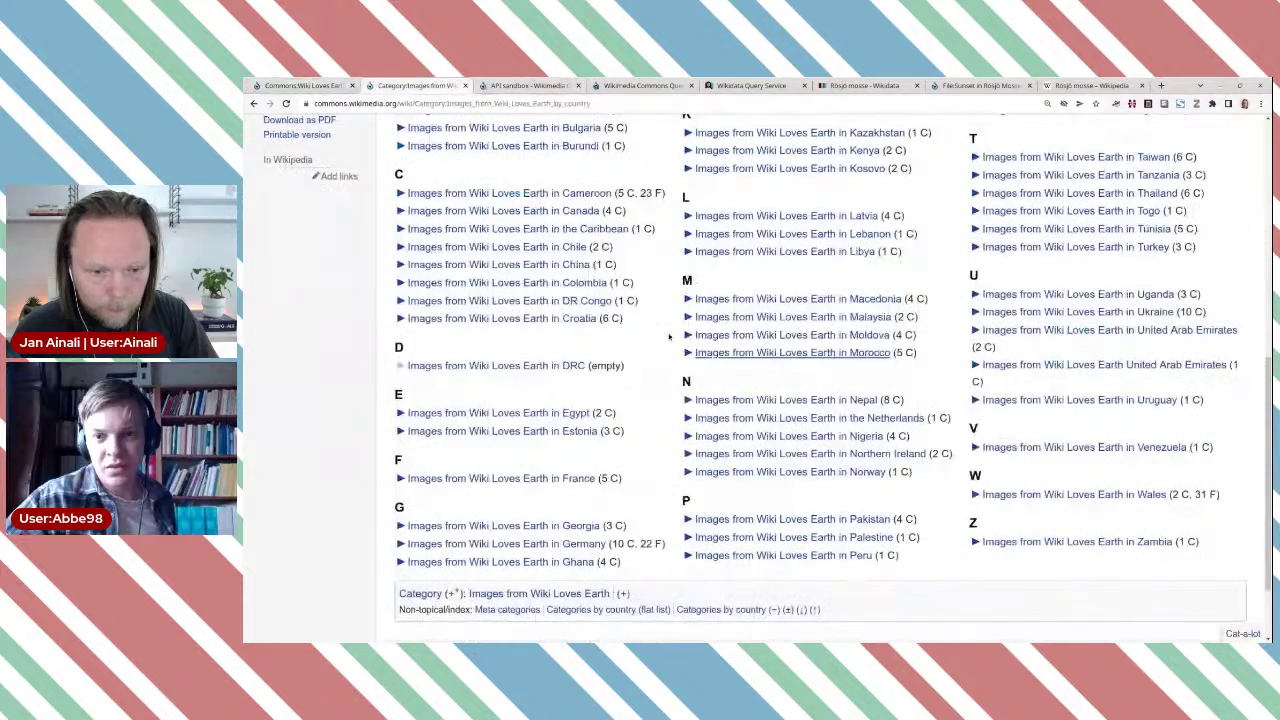
left_click(568, 546)
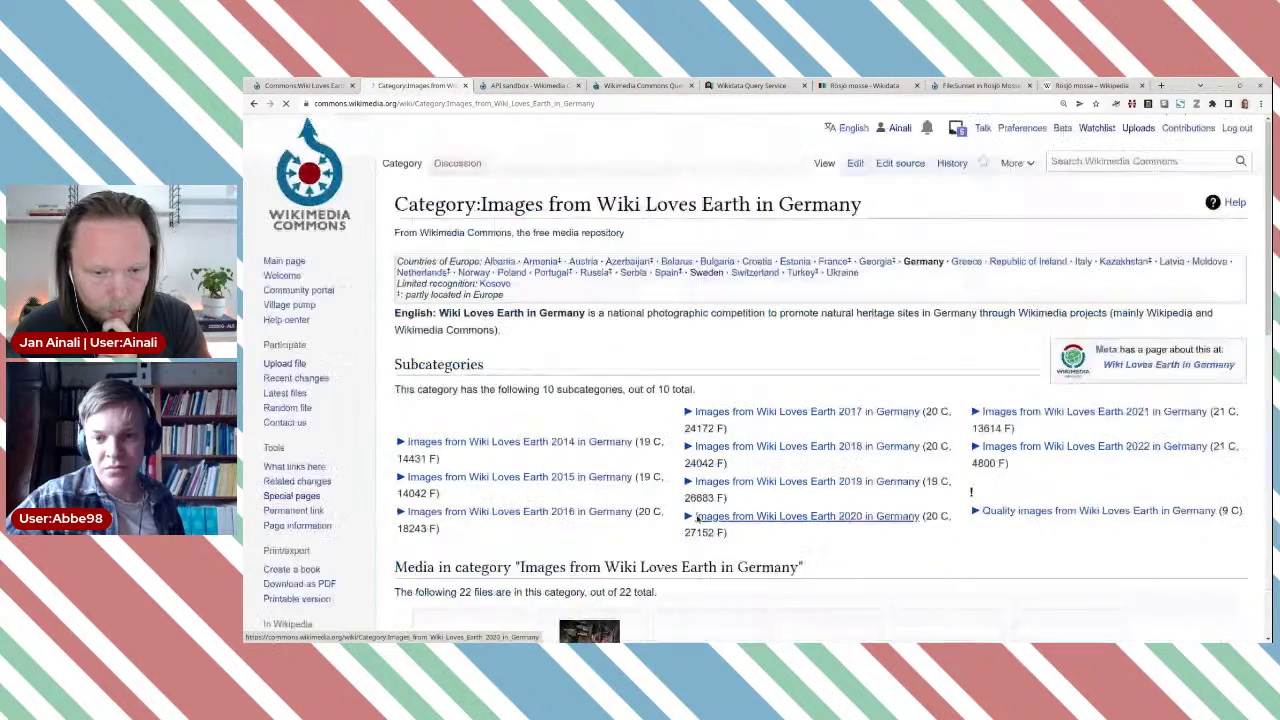
left_click(1047, 449)
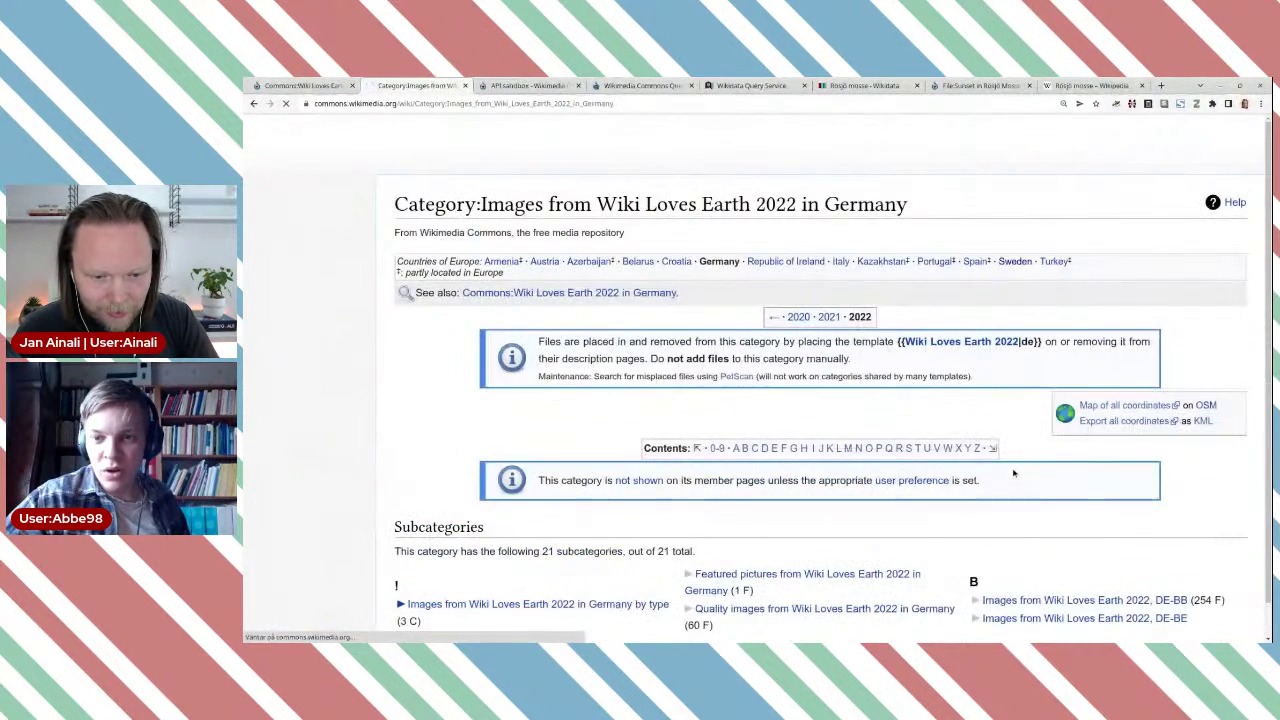
Step: Copy the subcategory name "Images from Wiki Loves Earth 2022, DE-SN" from the German category's subcategory list
scroll(1013, 473, "down", 2)
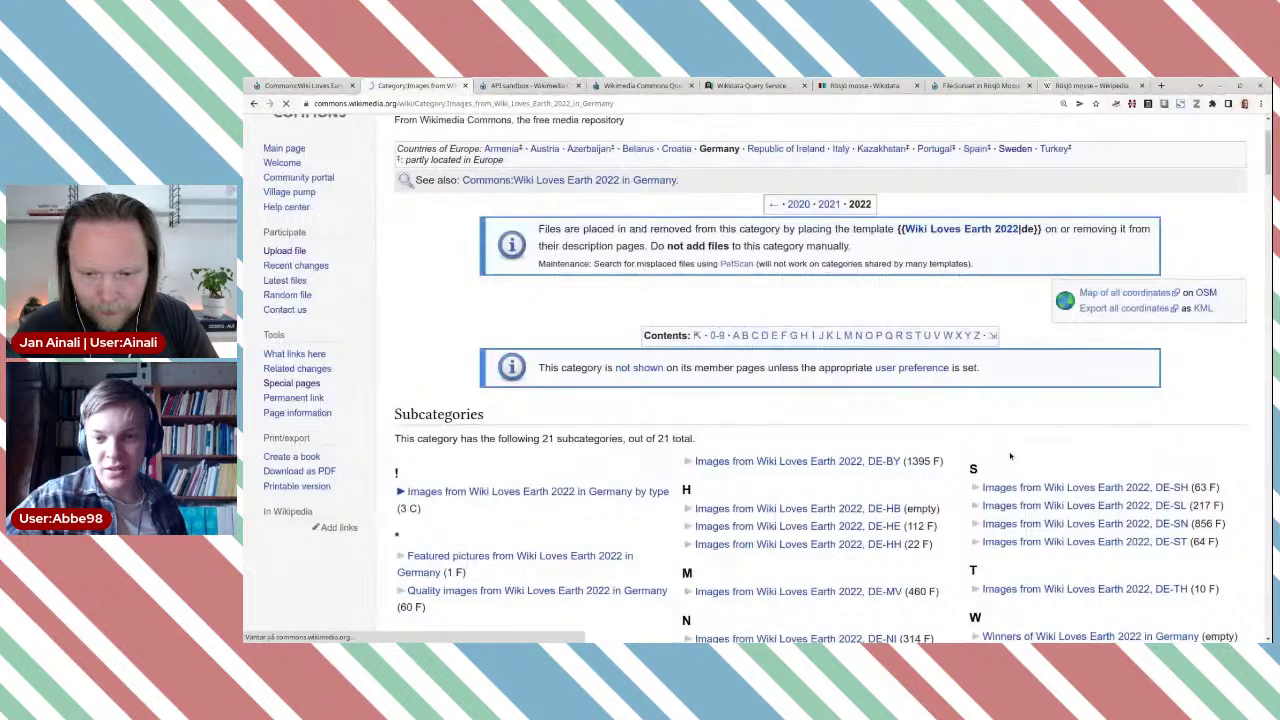
scroll(1010, 456, "down", 3)
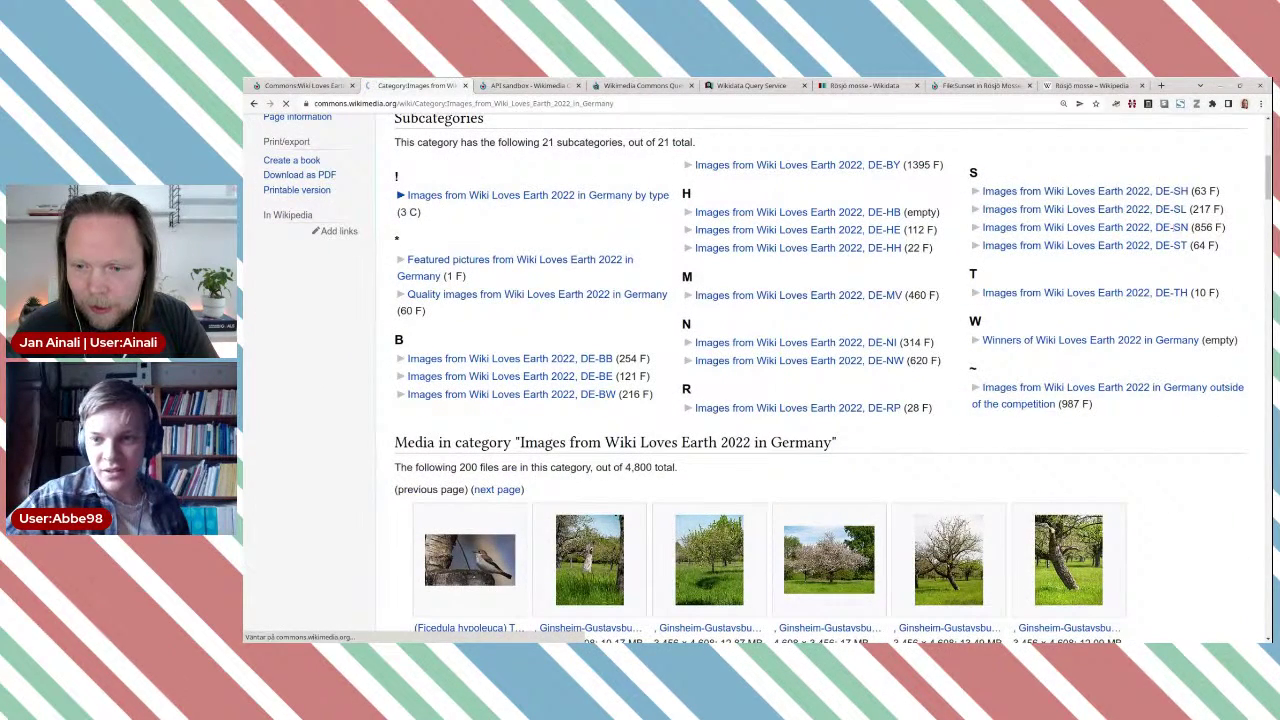
left_click_drag(1192, 227, 984, 227)
key("ctrl+c")
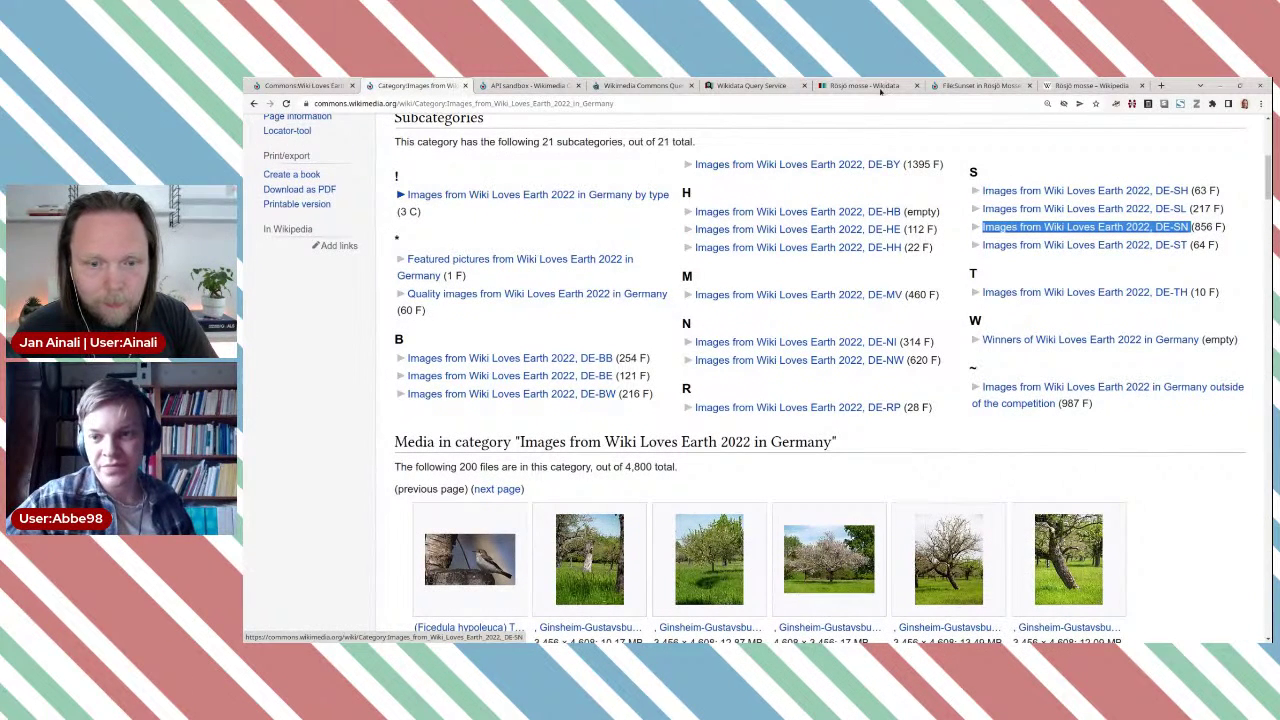
Step: Replace the Swedish landscape category in the Wikidata query's gcmtitle parameter with "Images from Wiki Loves Earth 2022, DE-SN"
left_click(727, 87)
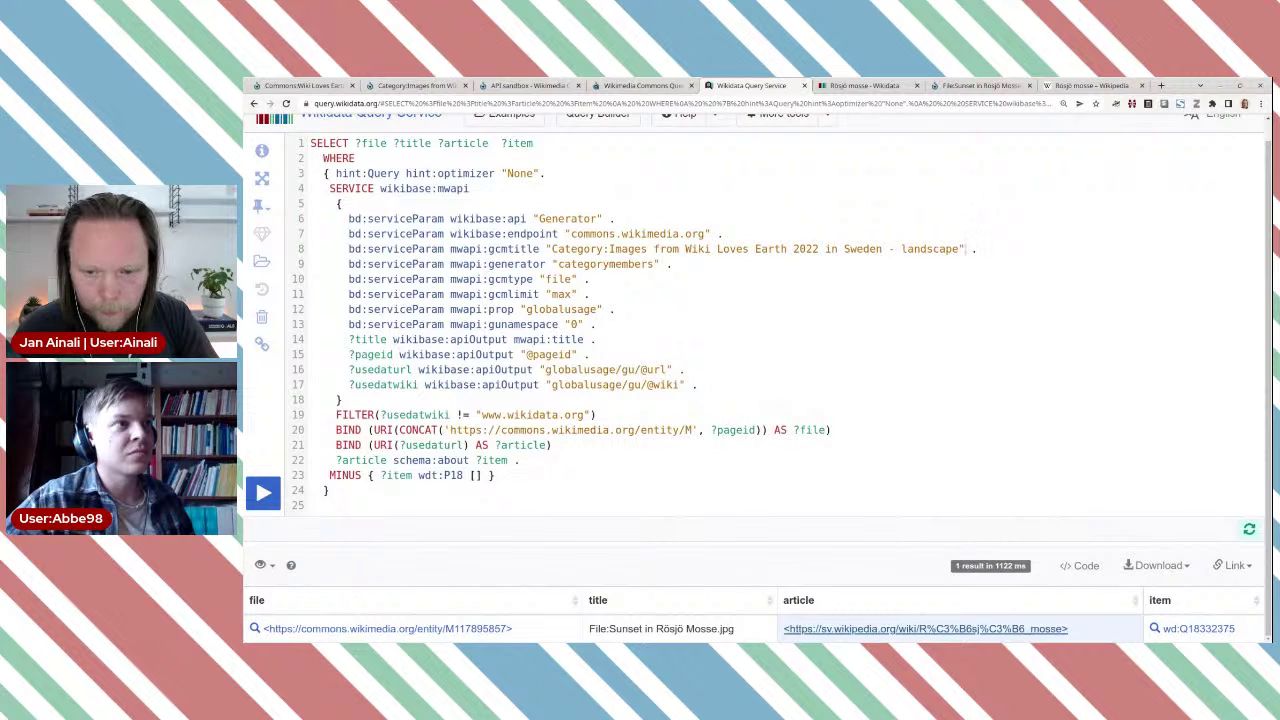
left_click_drag(959, 249, 608, 249)
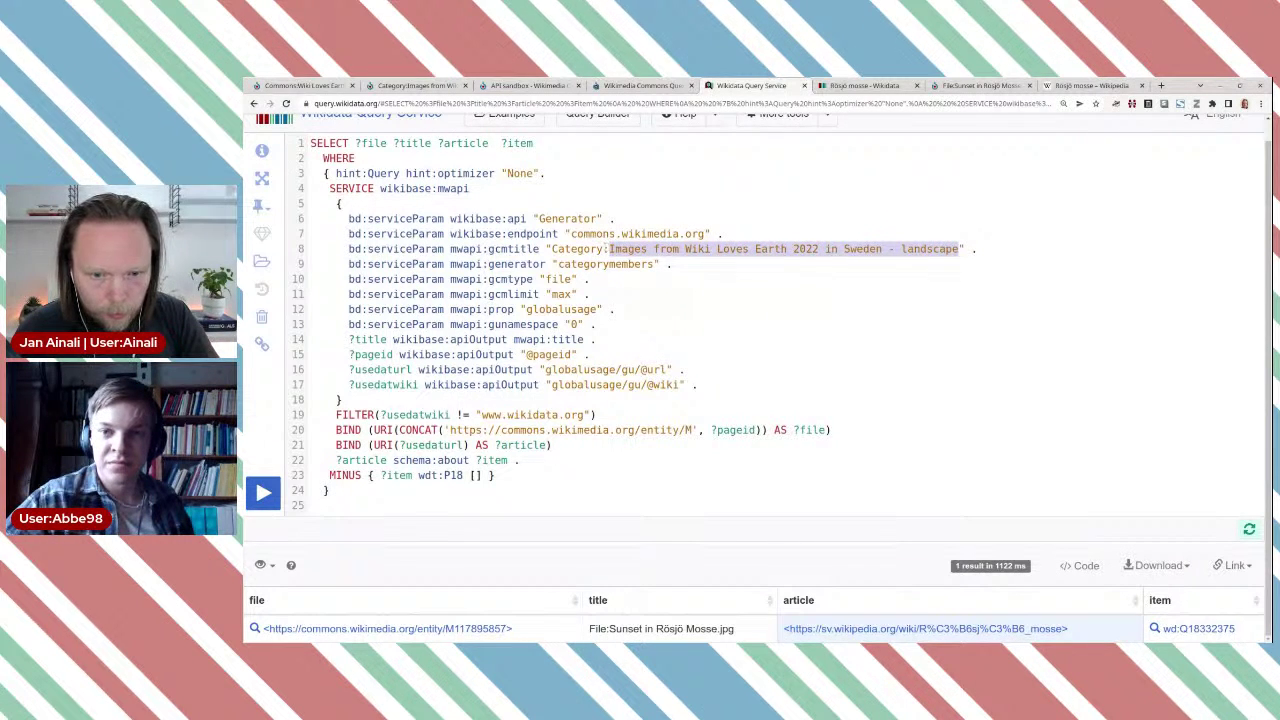
key("ctrl+v")
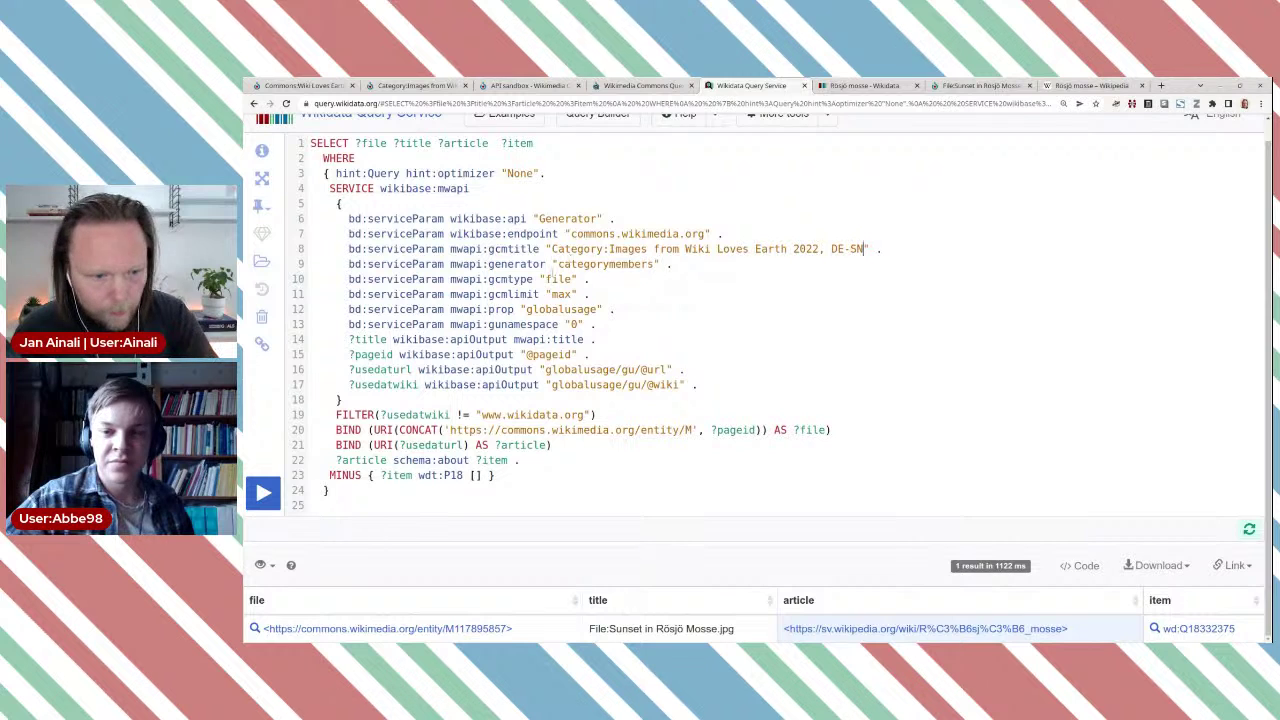
Step: Generate a short link to the DE-SN query and reload the Wikidata Query Service page
left_click(261, 343)
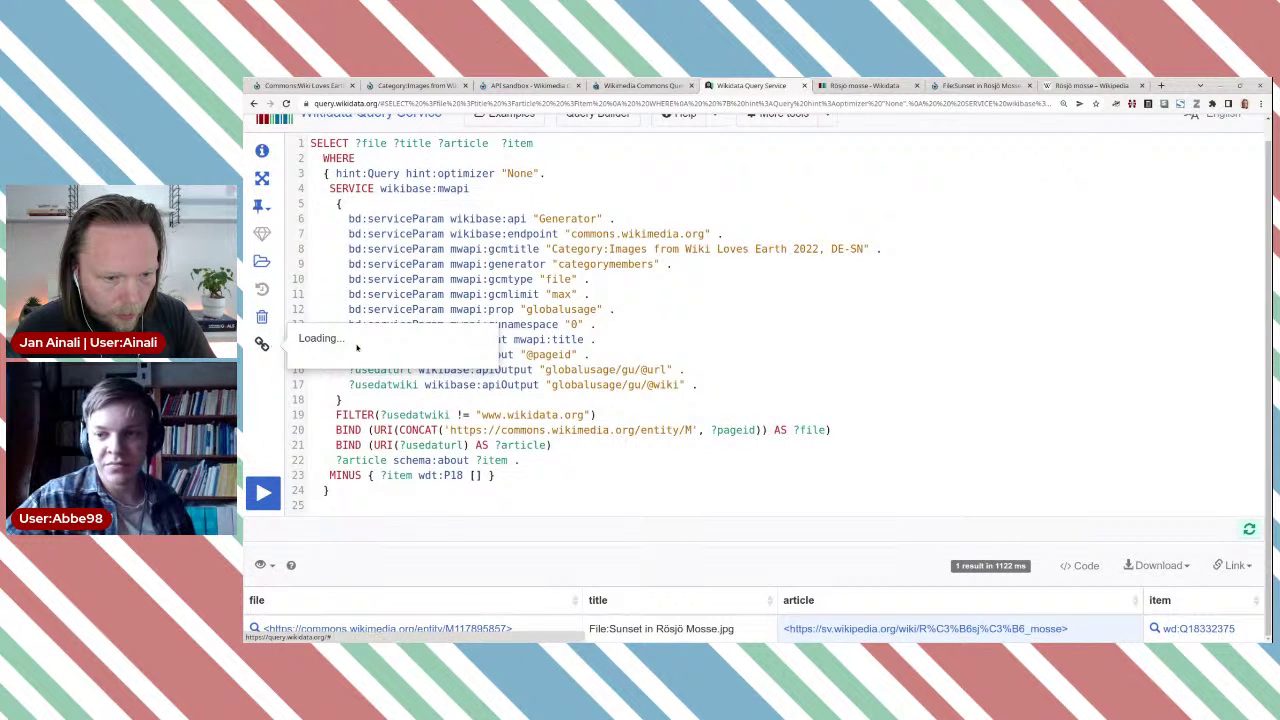
left_click(467, 323)
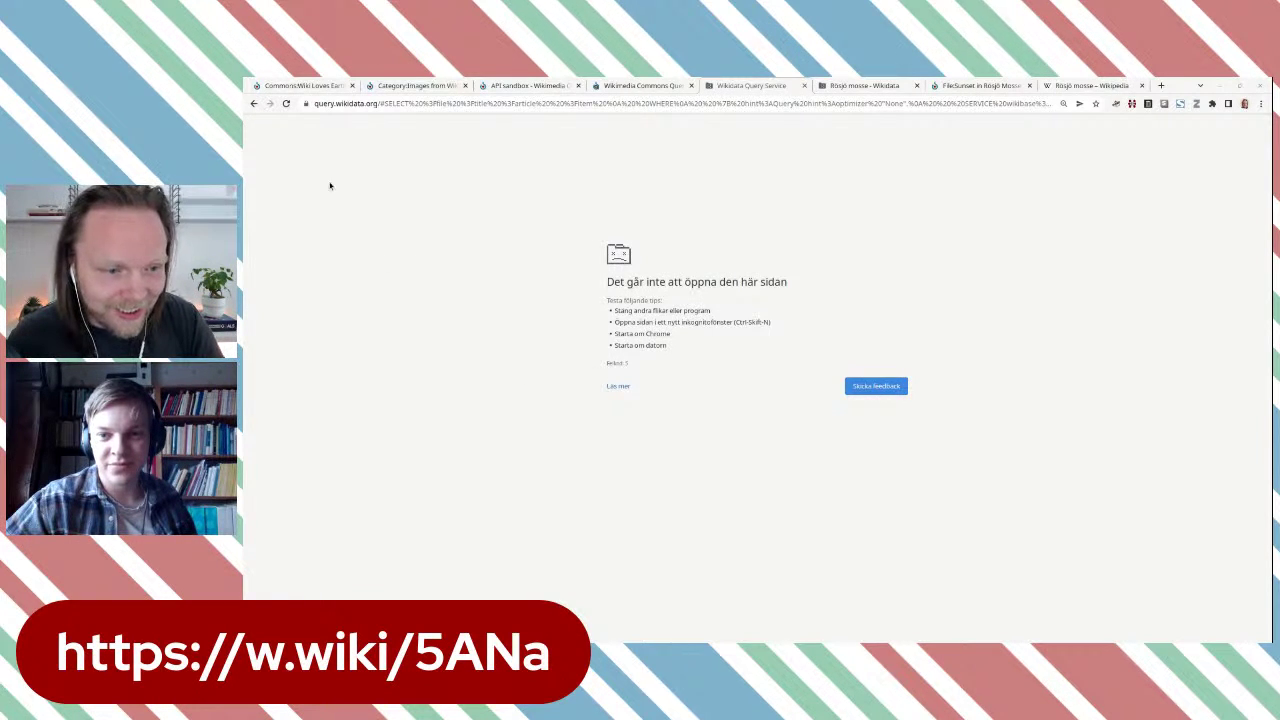
left_click(286, 103)
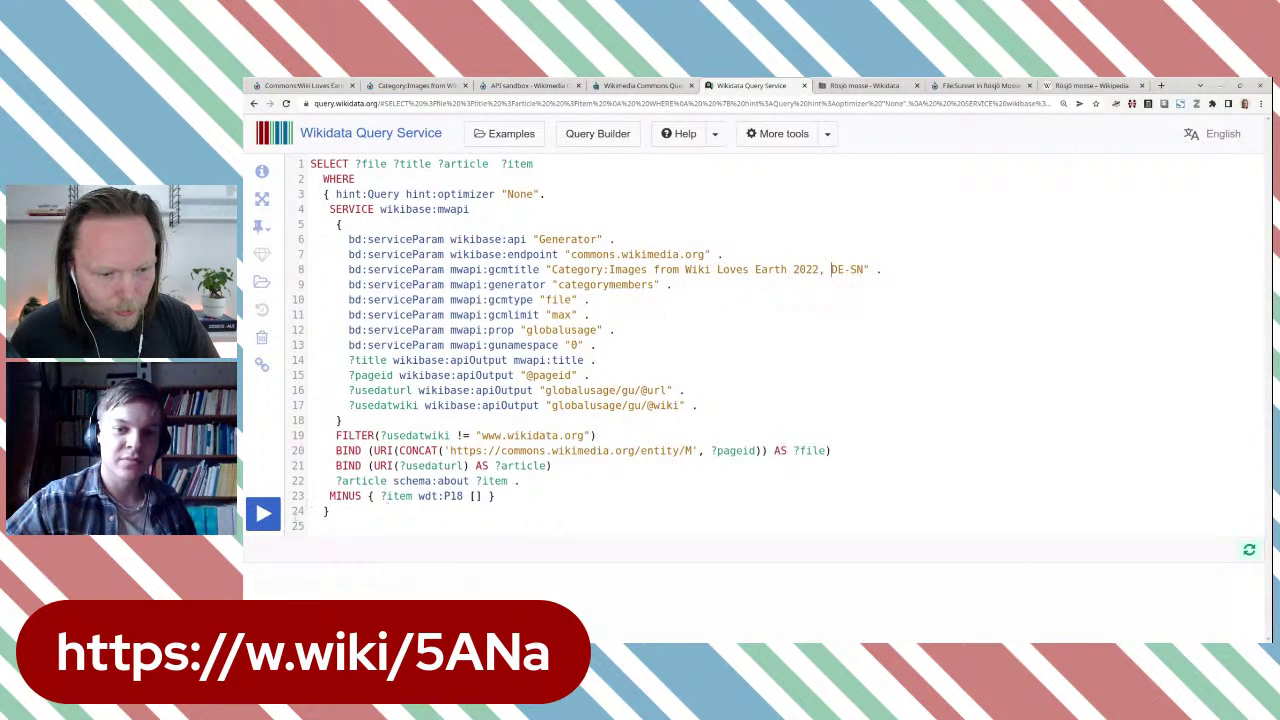
Step: Run the DE-SN category query and review the returned files, articles and items
key("ctrl+Return")
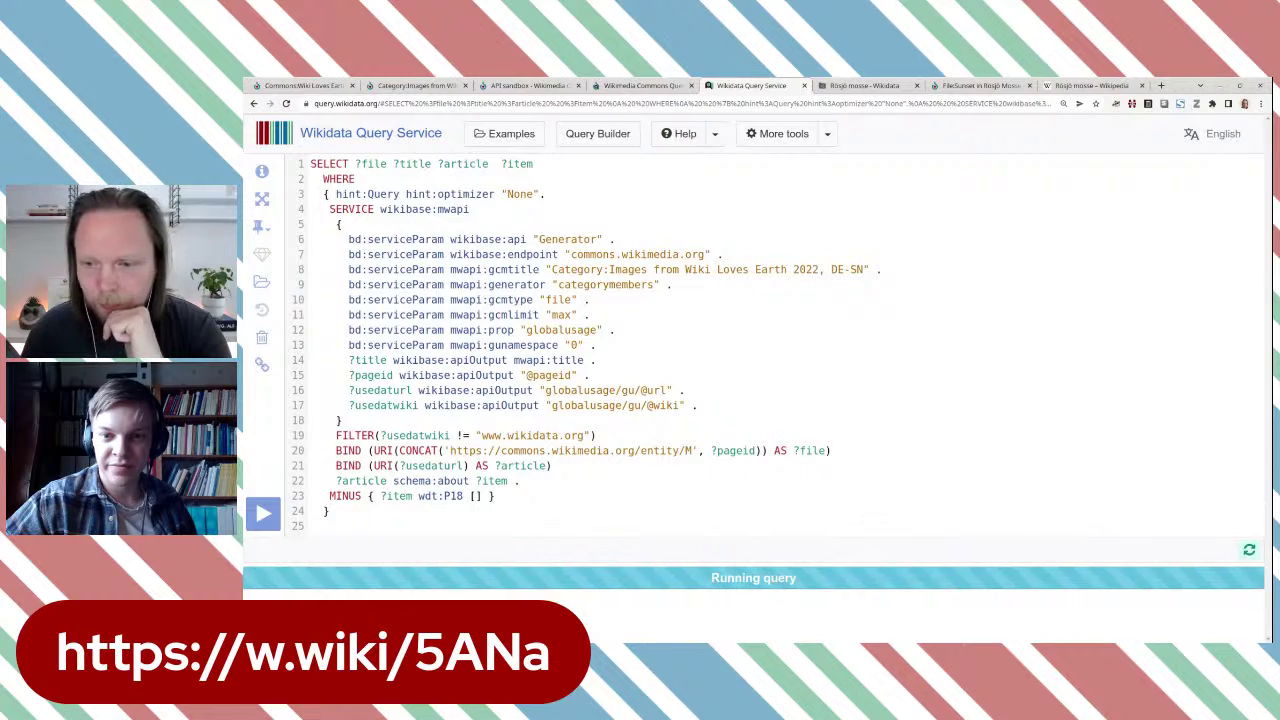
scroll(951, 260, "down", 2)
scroll(951, 260, "down", 4)
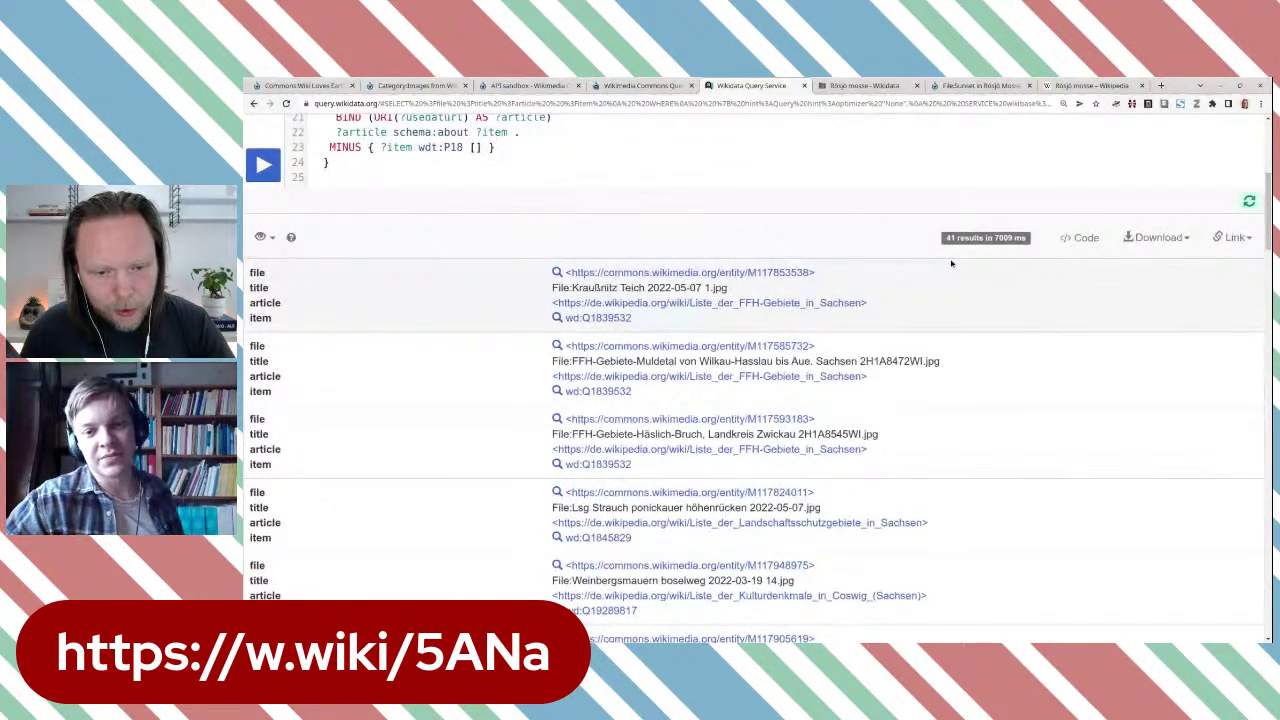
scroll(951, 263, "up", 1)
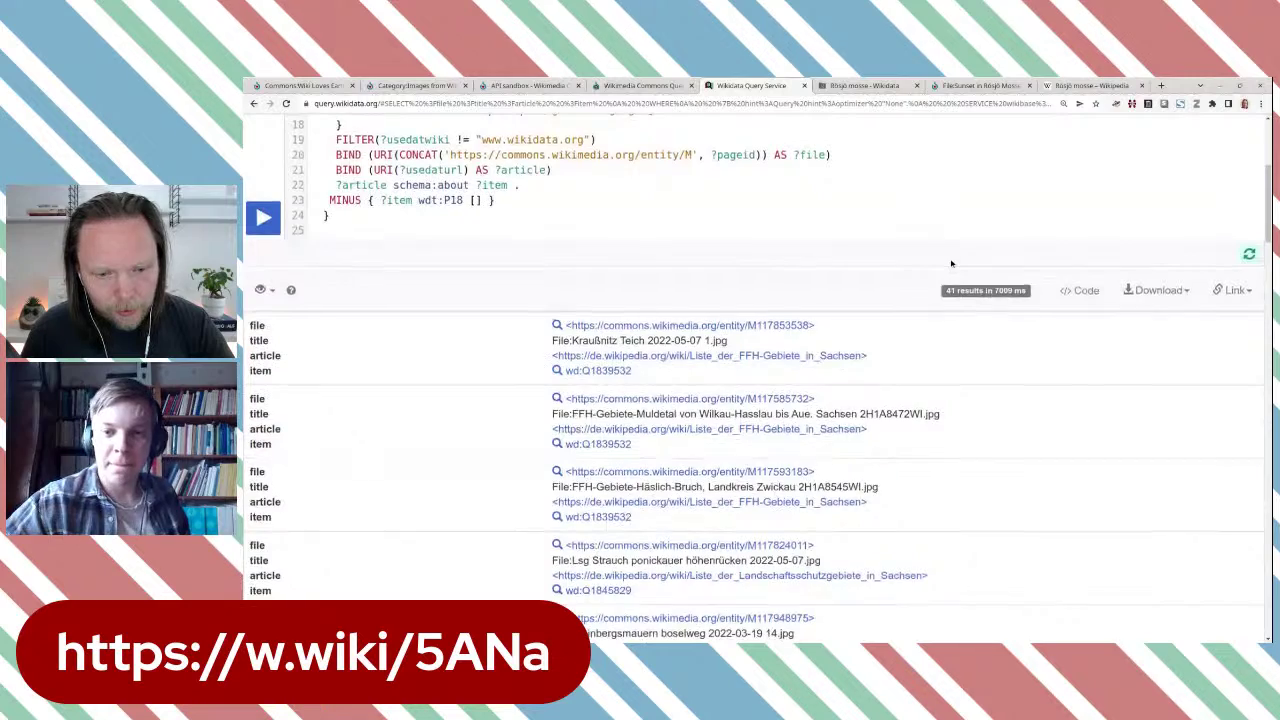
scroll(914, 300, "down", 2)
scroll(911, 368, "up", 2)
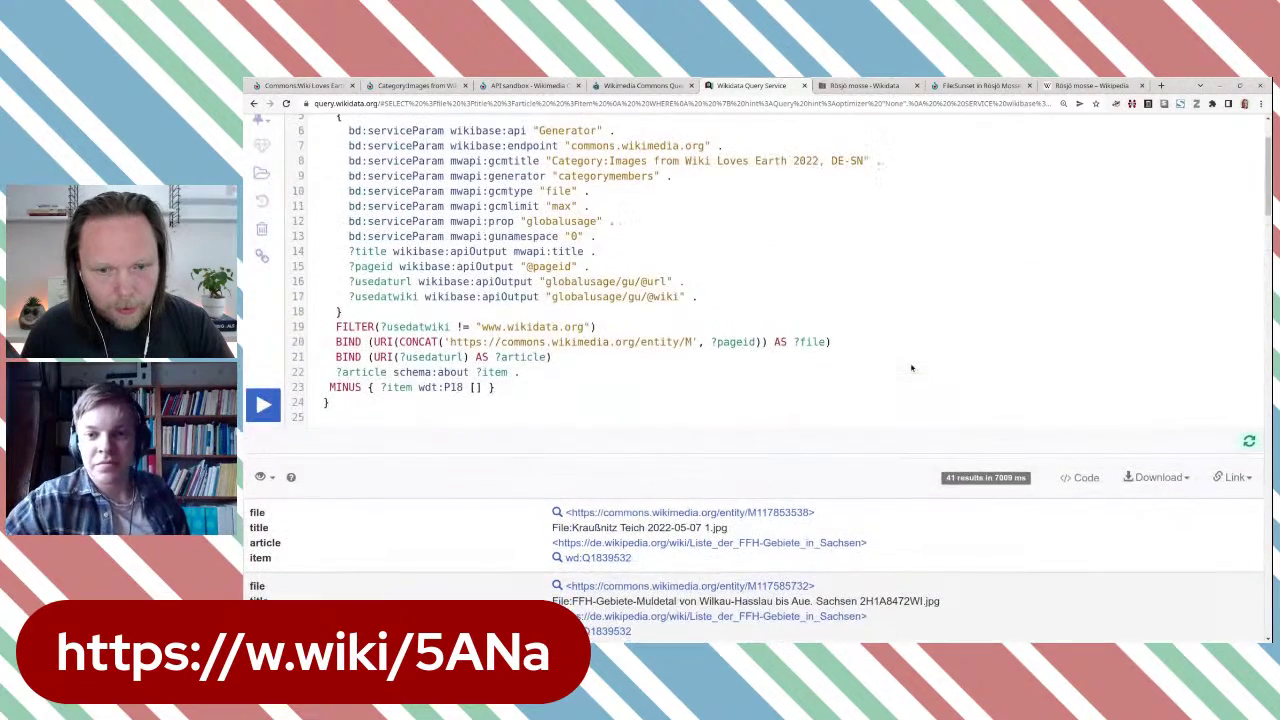
scroll(911, 365, "down", 1)
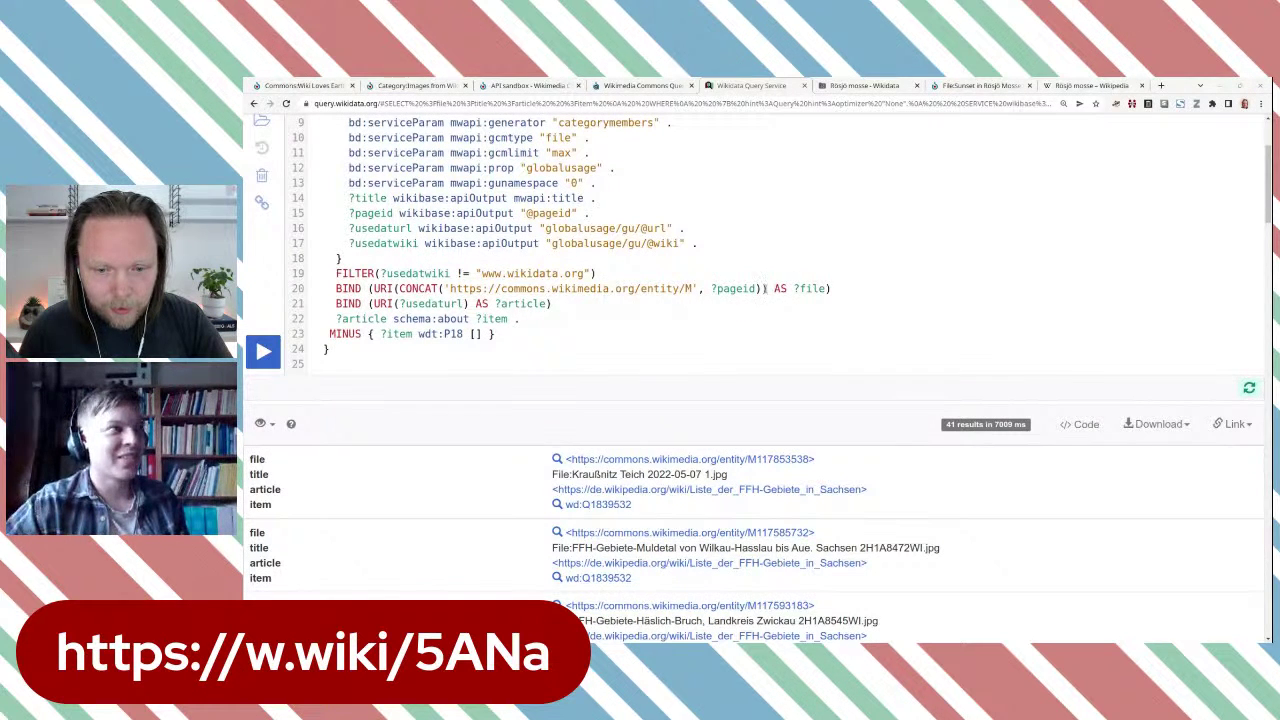
left_click_drag(765, 288, 369, 288)
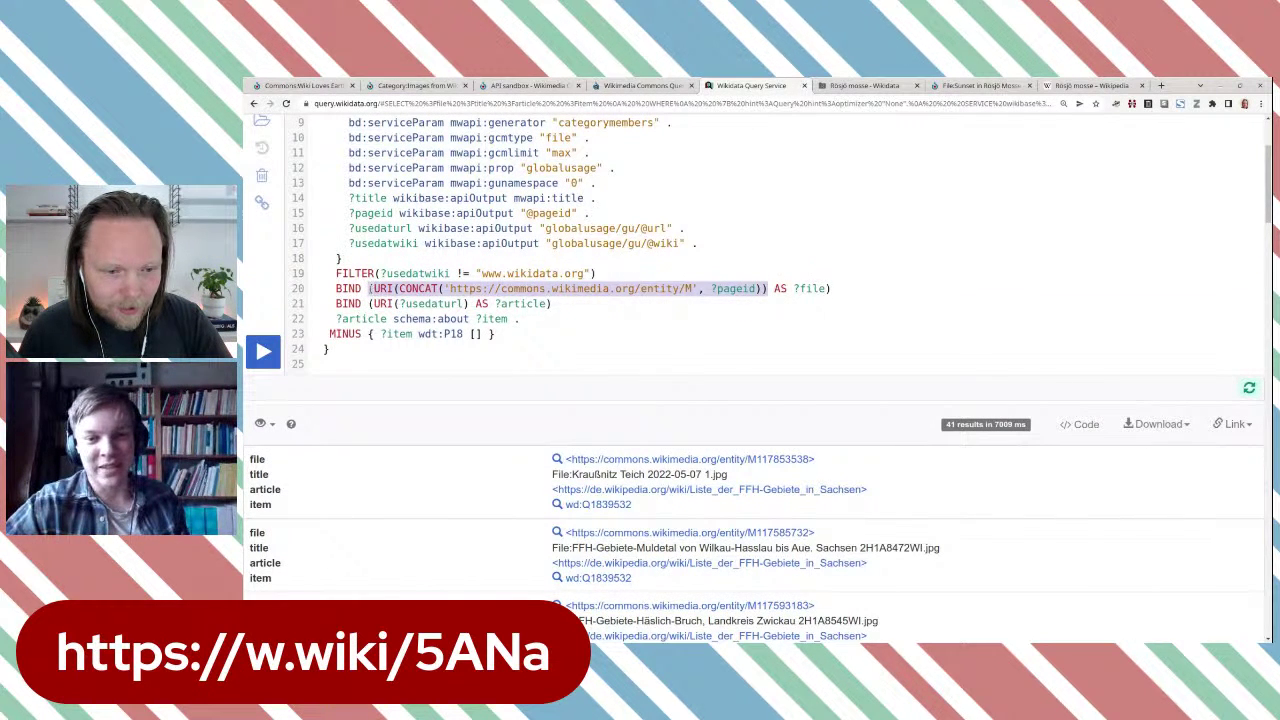
type("(URI(CONCAT('http://commons.wikimedia.org/wiki/Special:FilePath/', (SUBSTR(?title,6) )))")
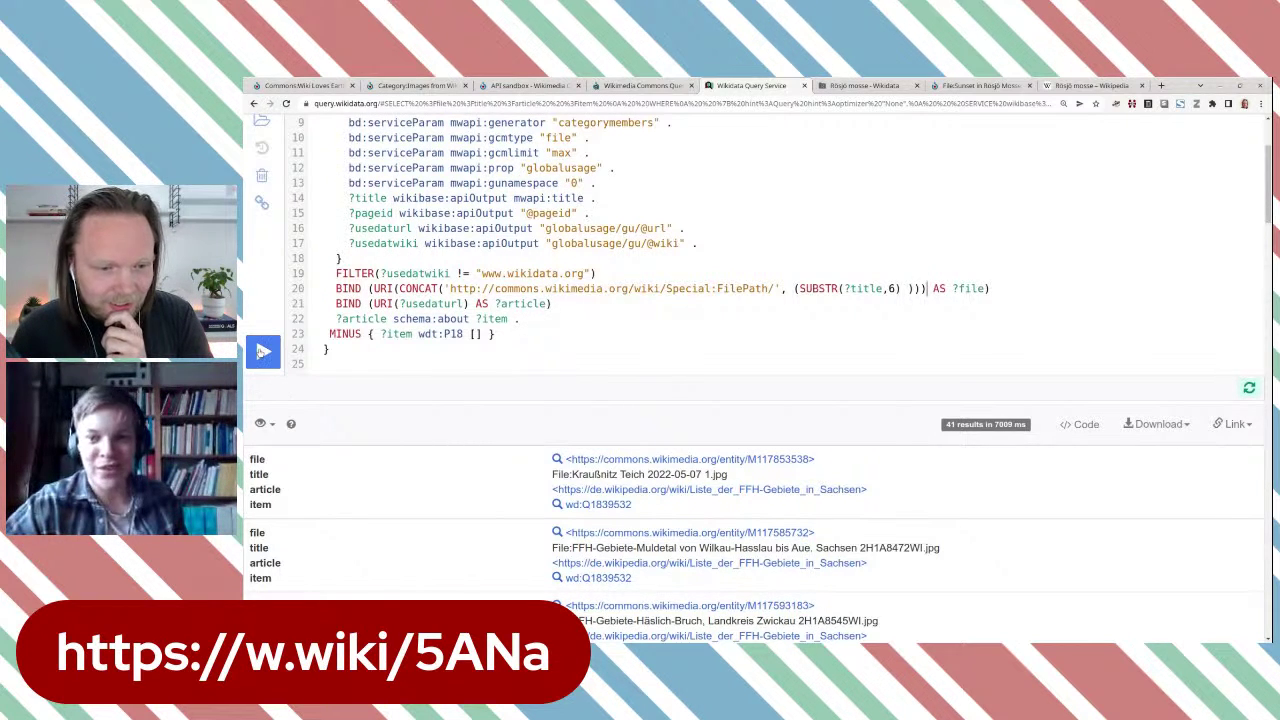
left_click(262, 352)
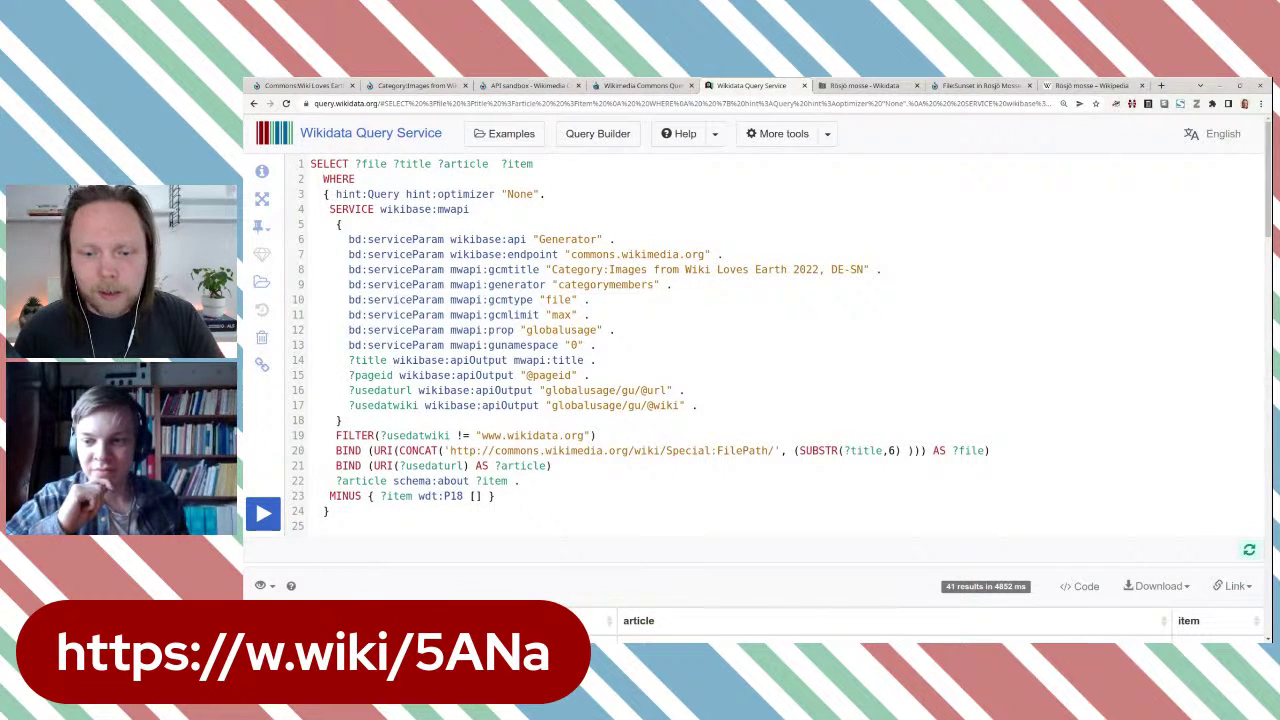
scroll(316, 409, "down", 3)
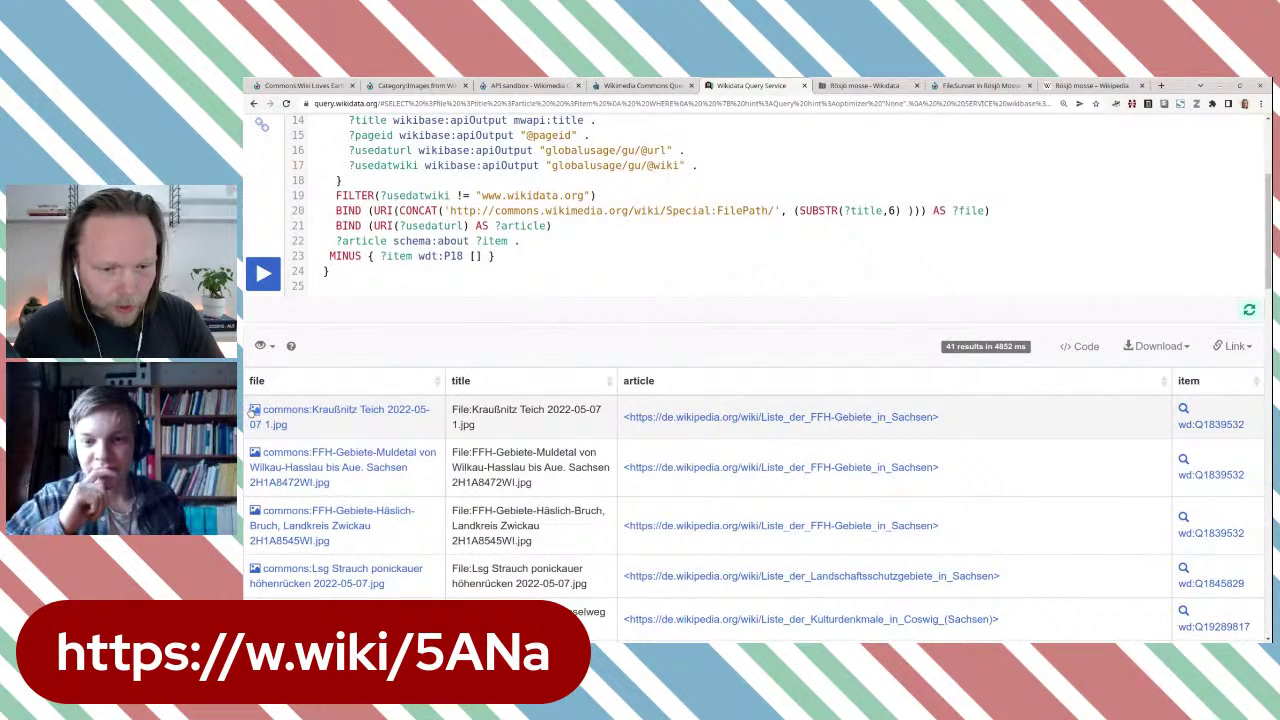
Step: Display the query results as an image grid and look through the first photos
left_click(264, 346)
left_click(284, 403)
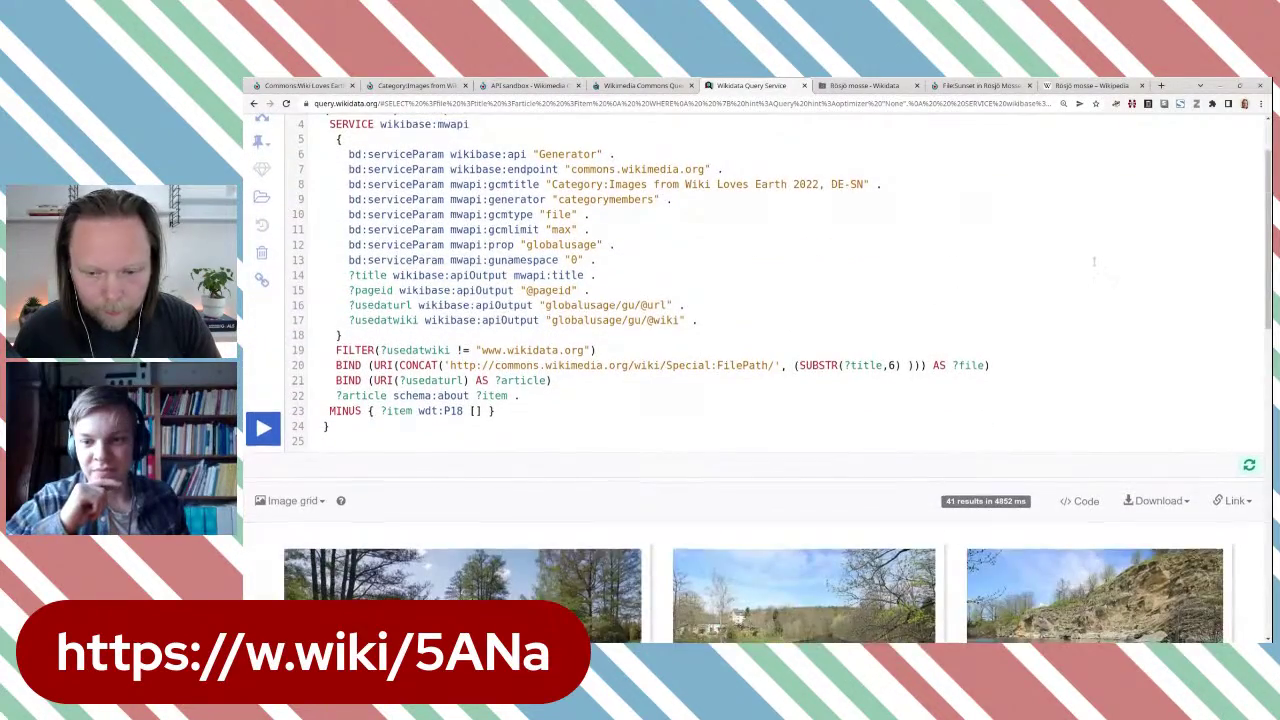
scroll(957, 293, "down", 3)
scroll(1252, 302, "down", 1)
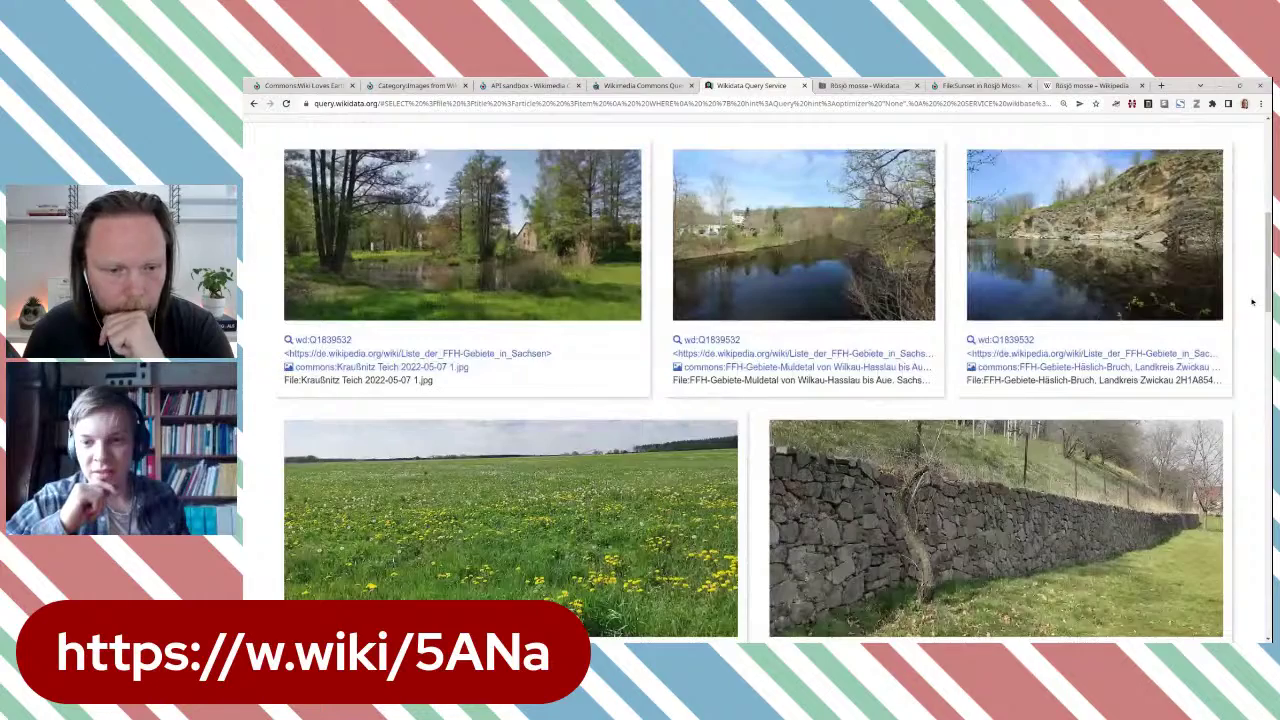
scroll(1252, 302, "down", 1)
scroll(800, 311, "up", 1)
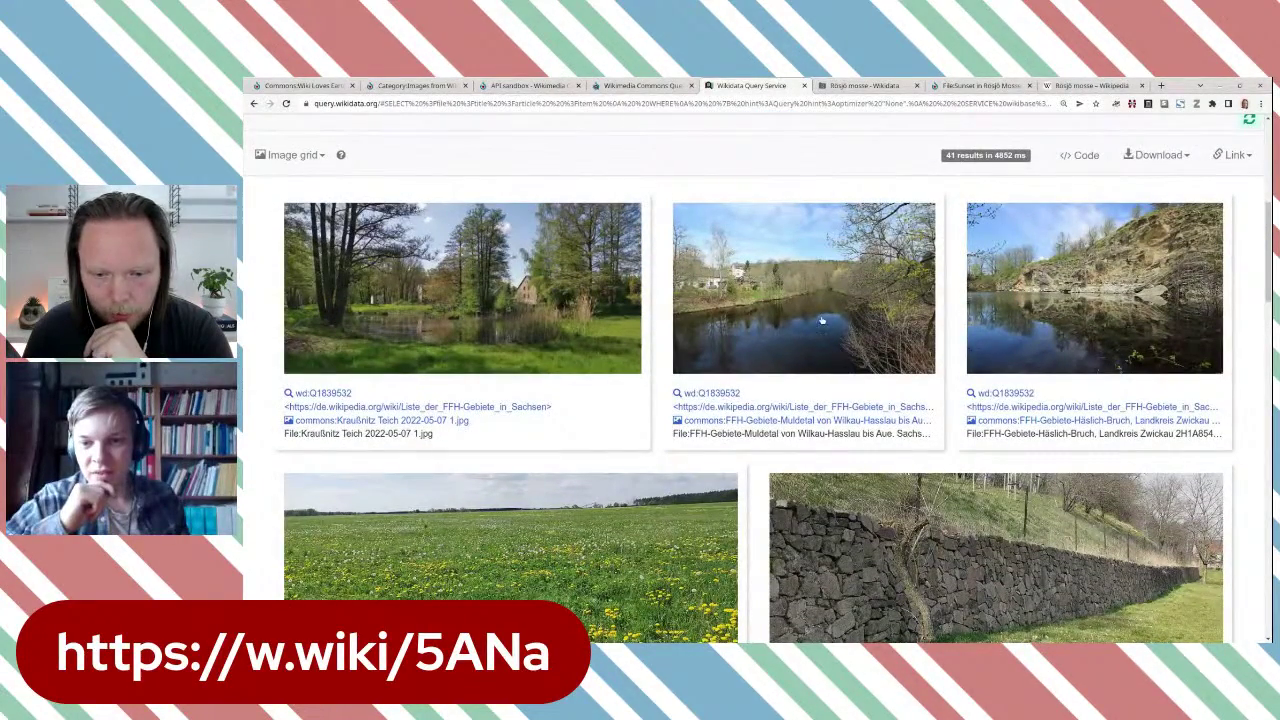
Step: Open the FFH-Gebiete-Muldetal result's article, Wikidata item and Commons file in separate tabs, and close the old Rösjö mosse tabs
middle_click(772, 408)
middle_click(728, 394)
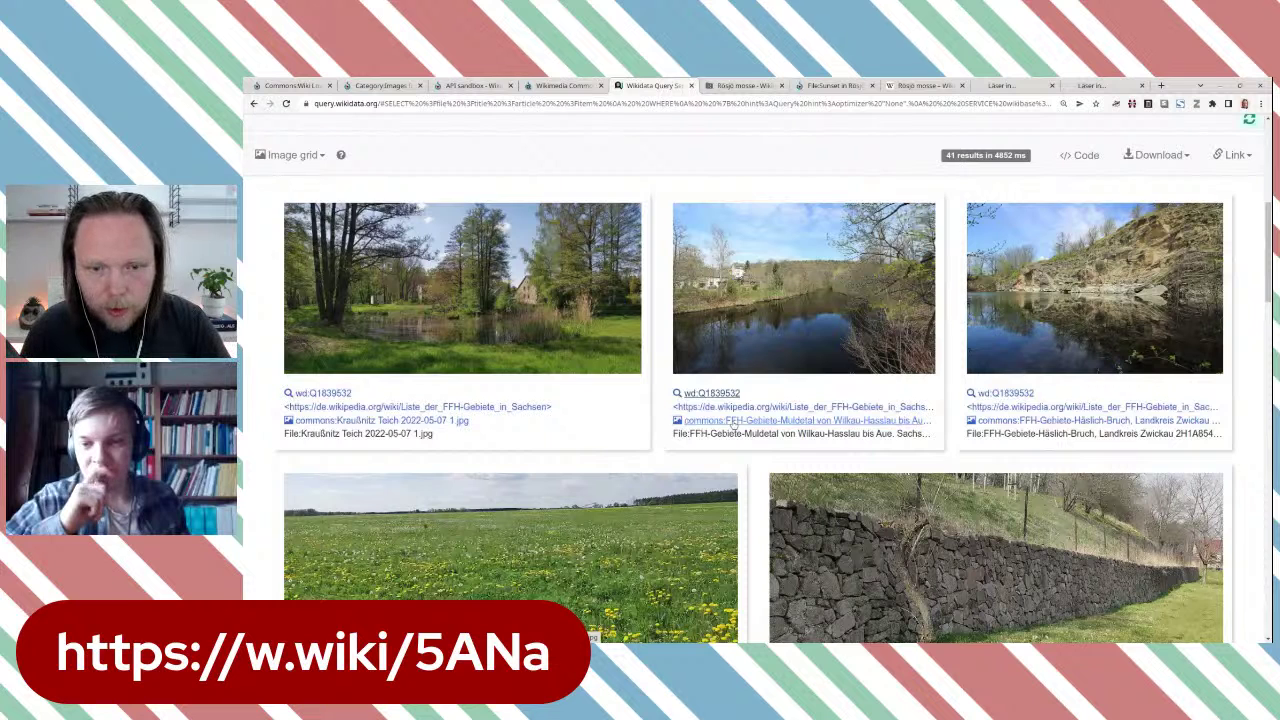
middle_click(736, 422)
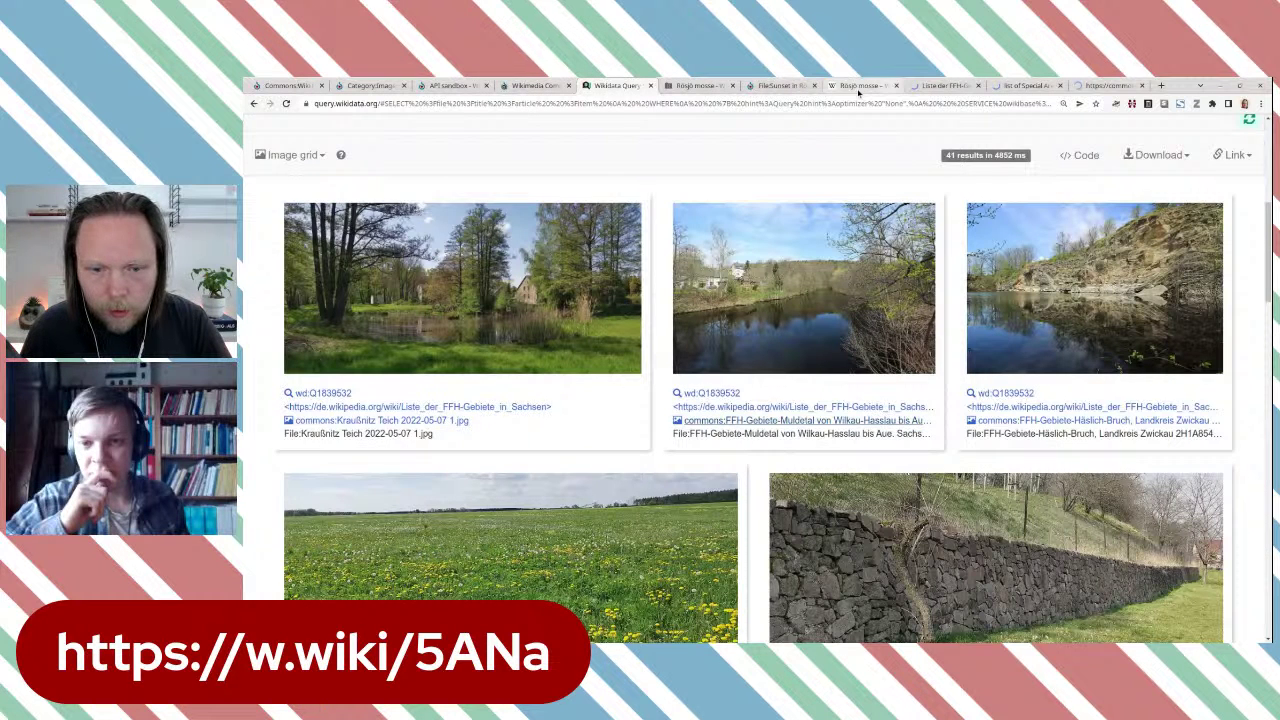
left_click(733, 87)
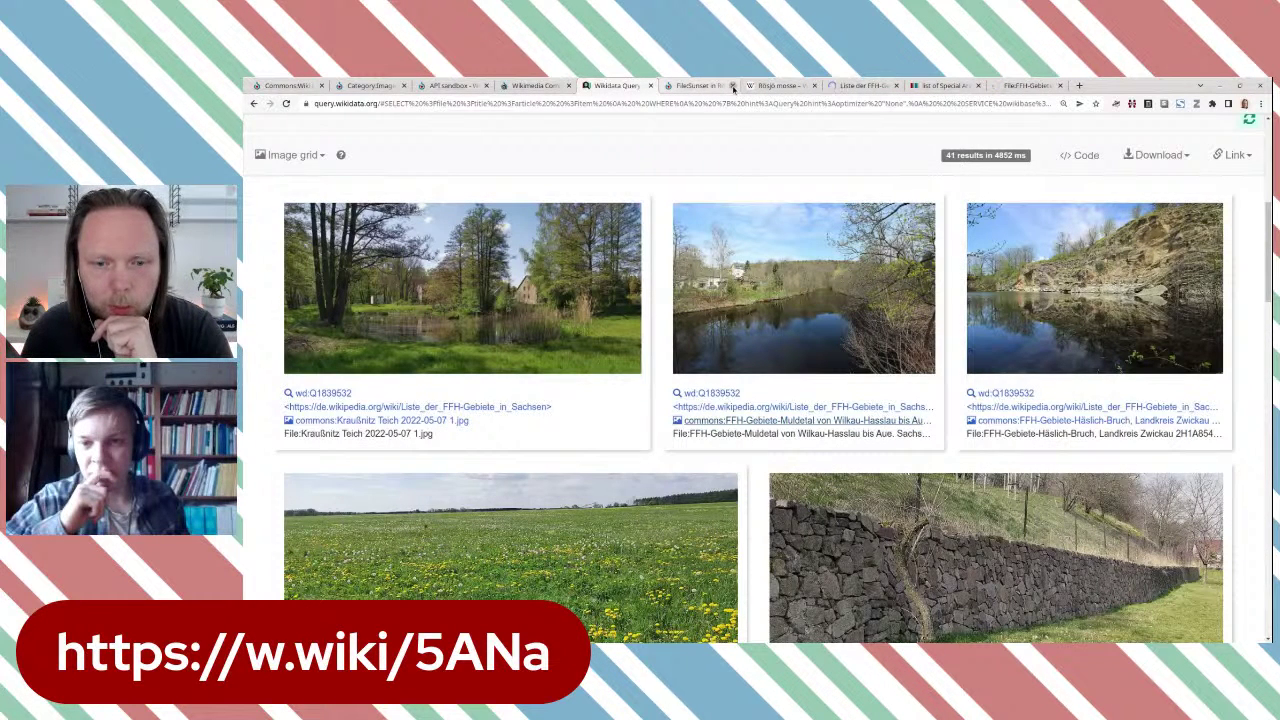
left_click(733, 87)
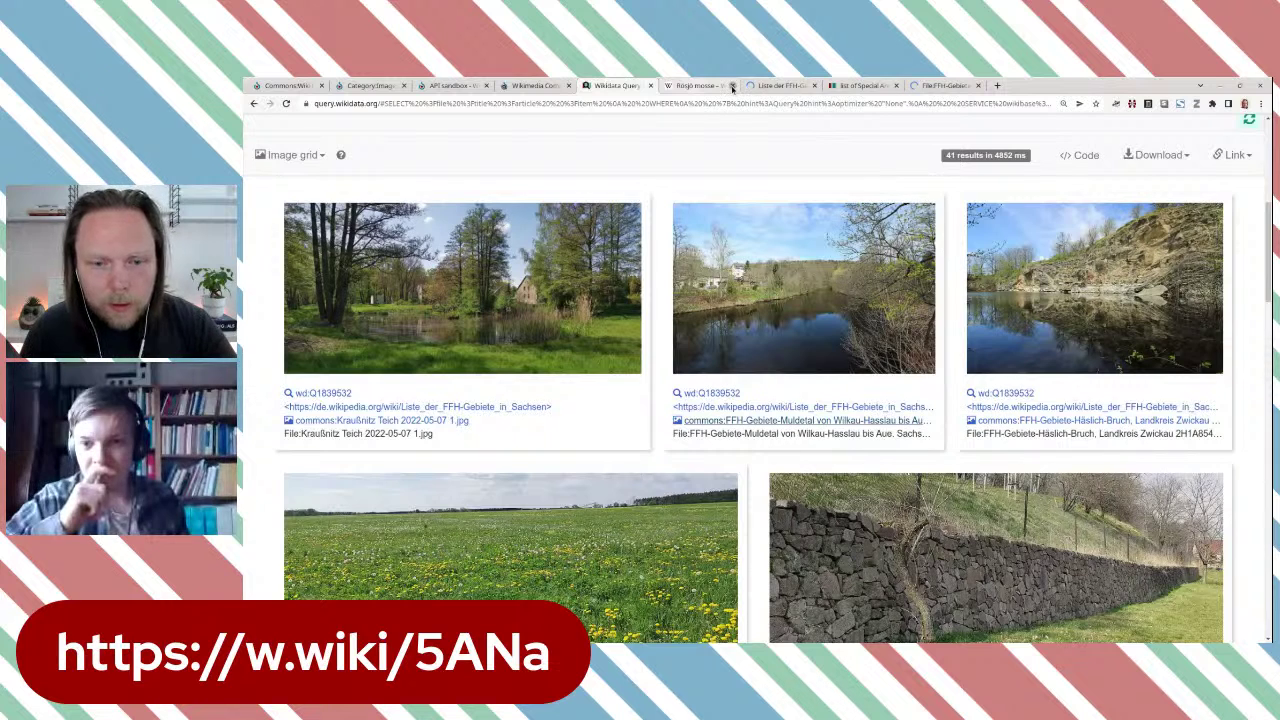
left_click(733, 87)
Step: Examine the German Wikipedia list "Liste der FFH-Gebiete in Sachsen" and check its Wikidata item
left_click(705, 87)
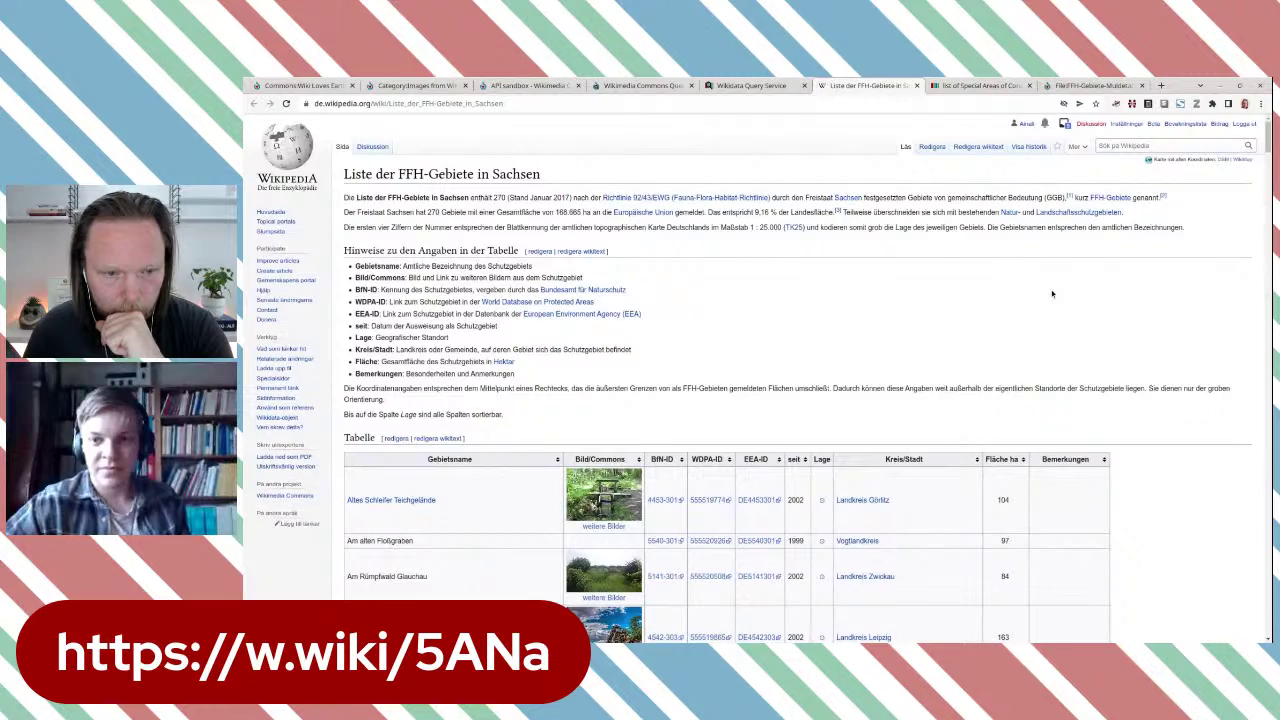
scroll(1052, 293, "down", 1)
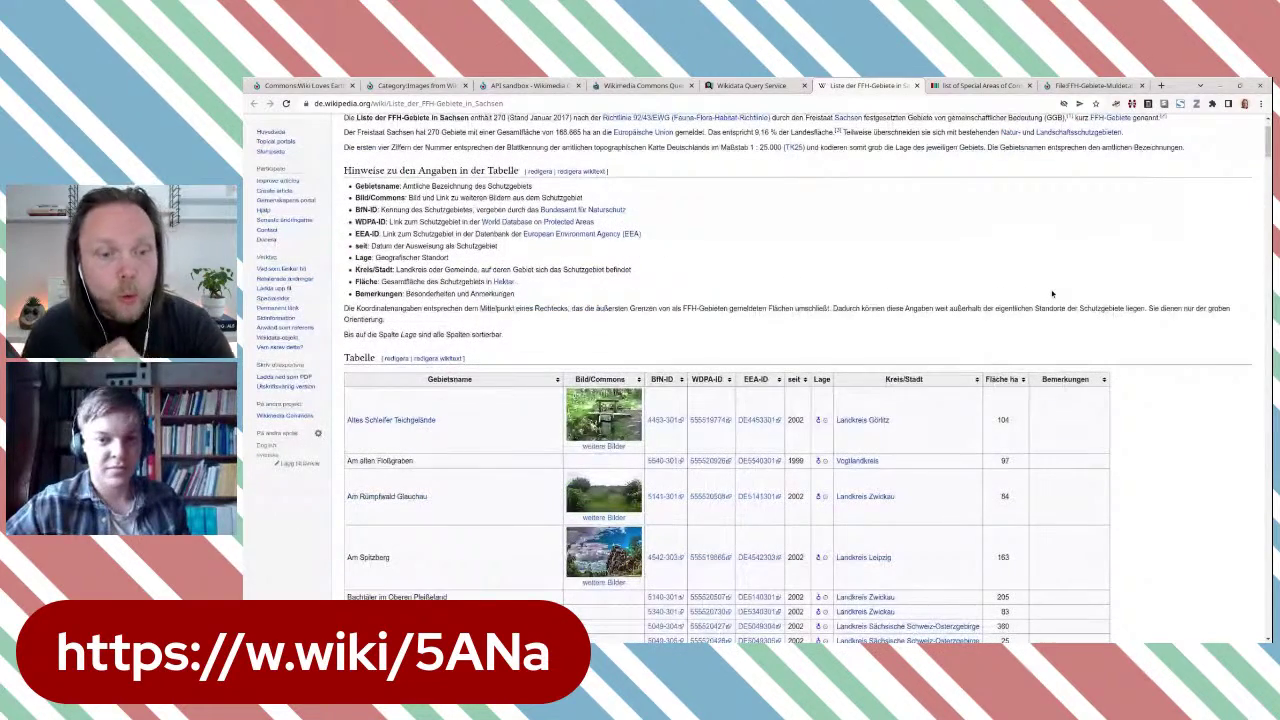
scroll(1052, 293, "down", 1)
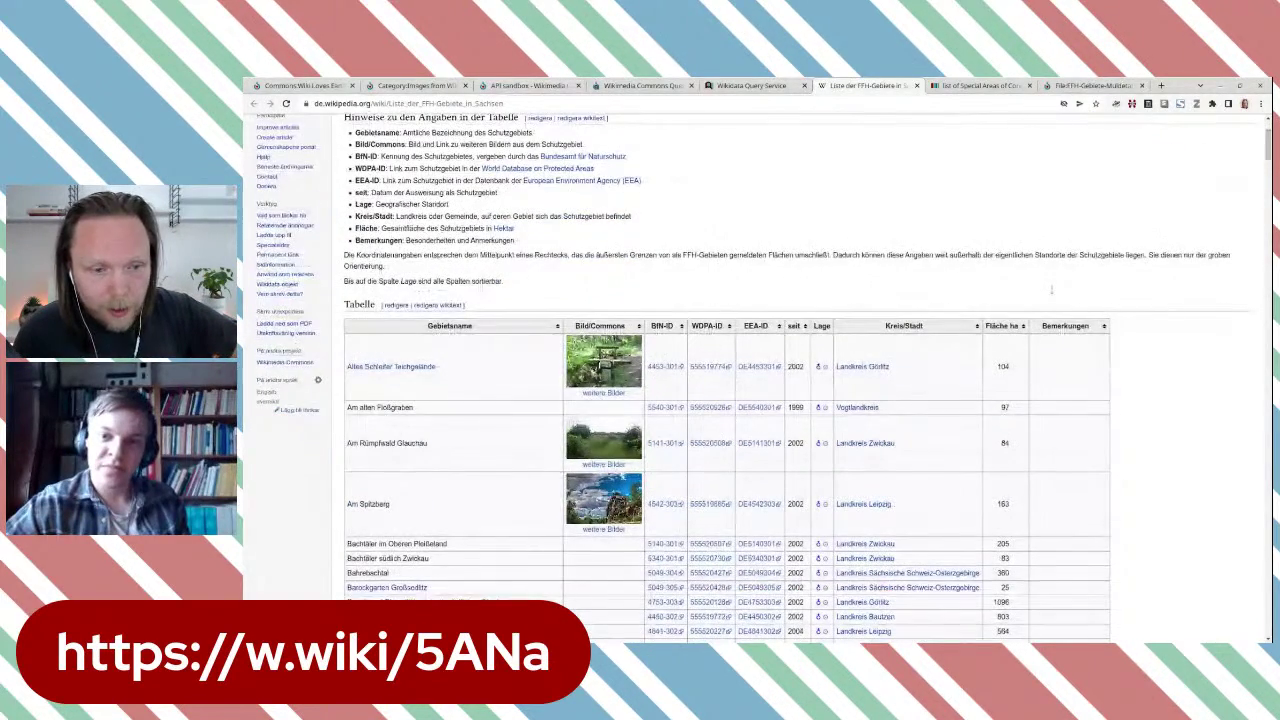
scroll(1052, 293, "up", 2)
left_click(980, 85)
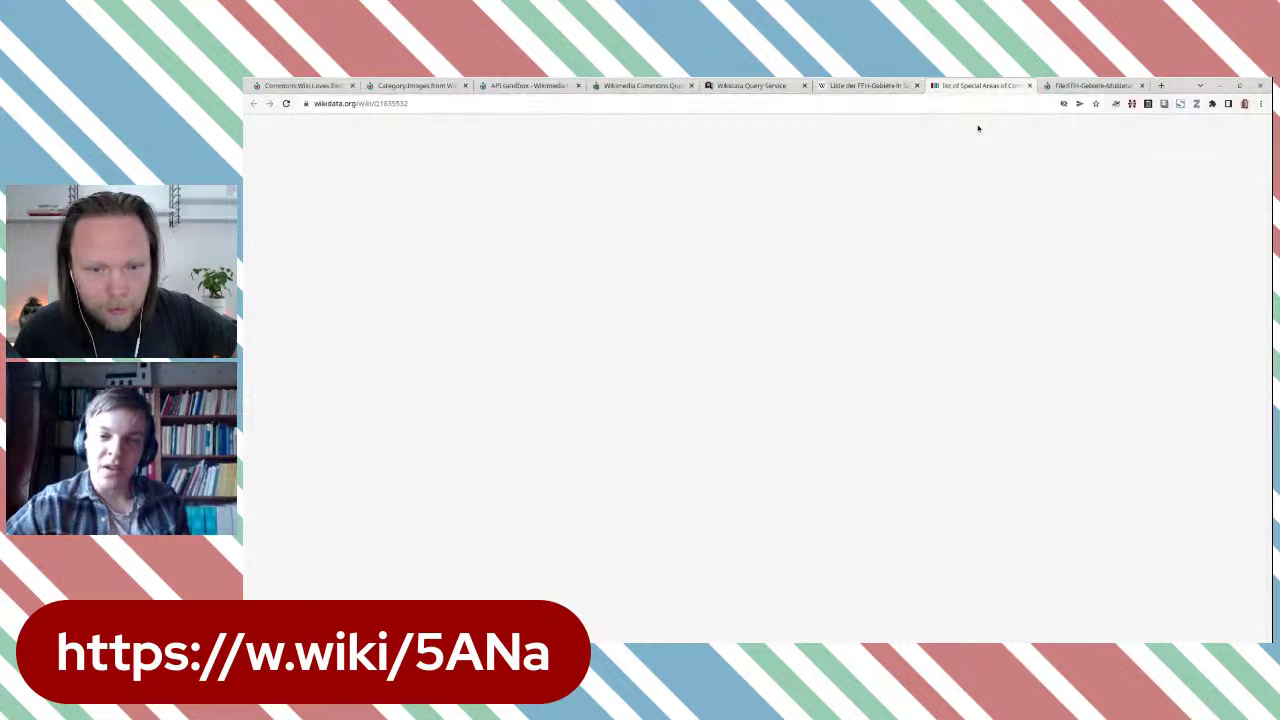
left_click(868, 86)
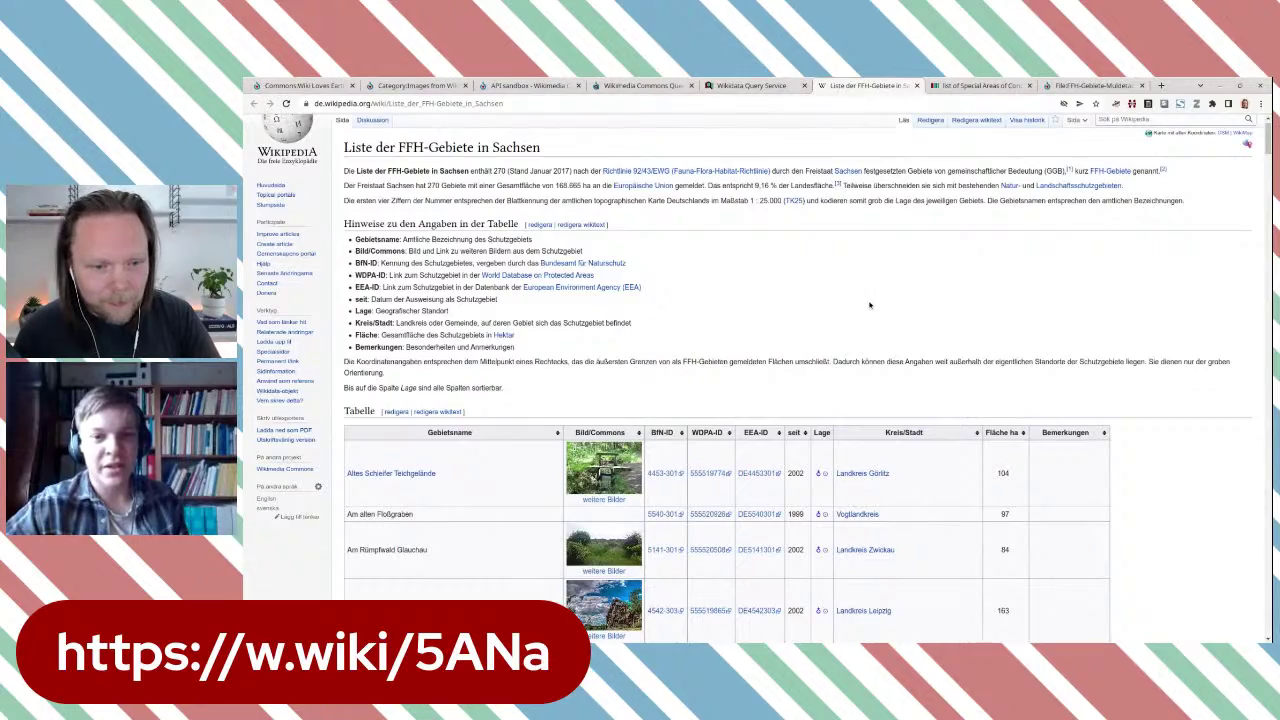
scroll(870, 302, "down", 1)
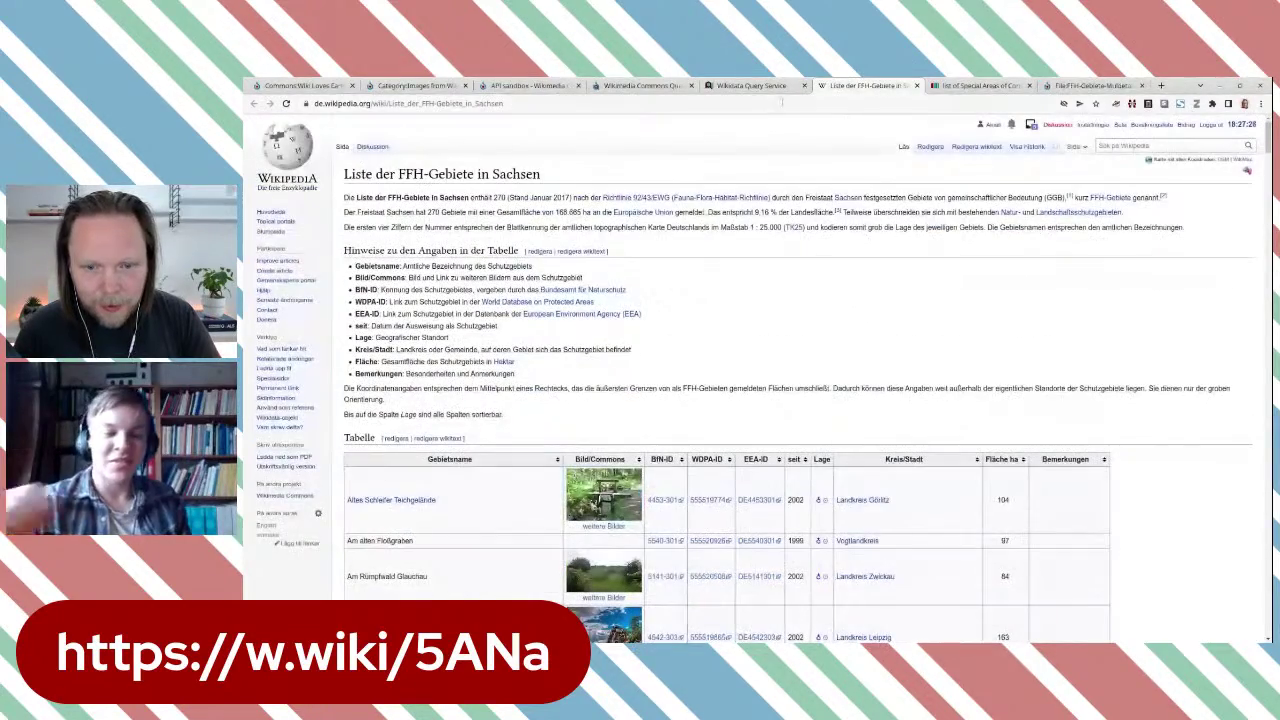
Step: Return to the query results, show them as a table, and look for an article that is not a list
left_click(758, 86)
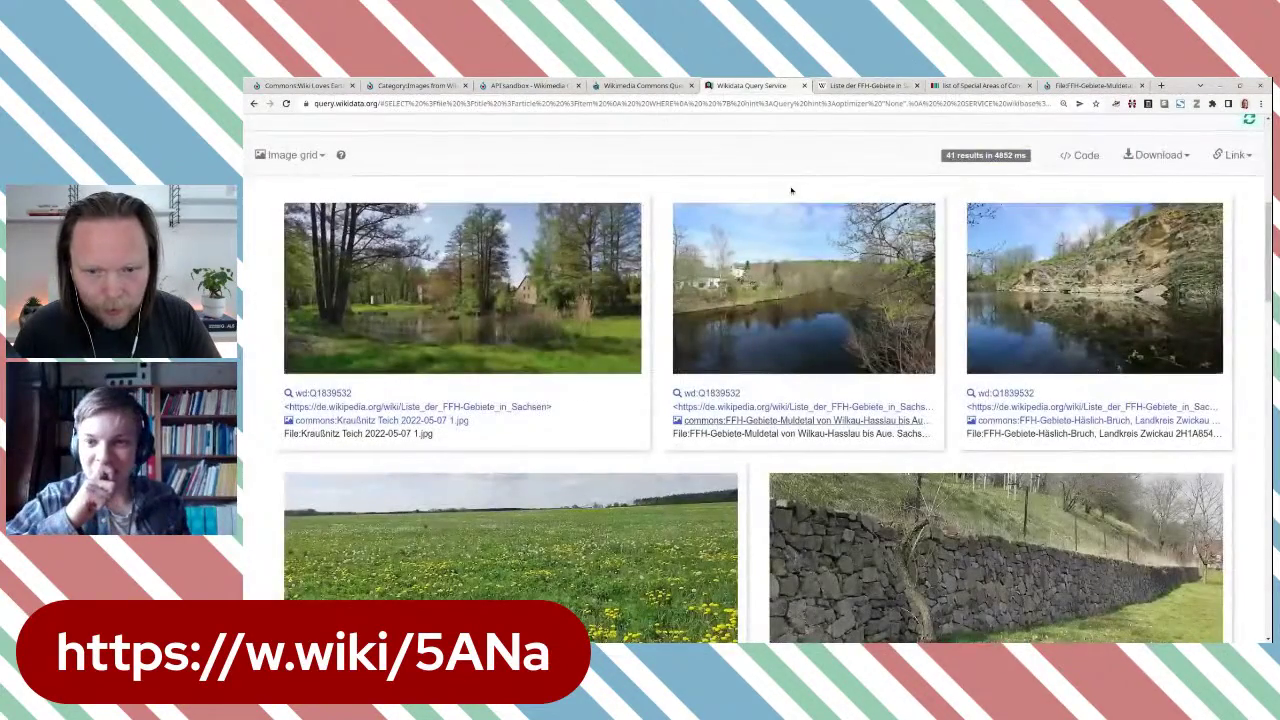
scroll(791, 190, "up", 2)
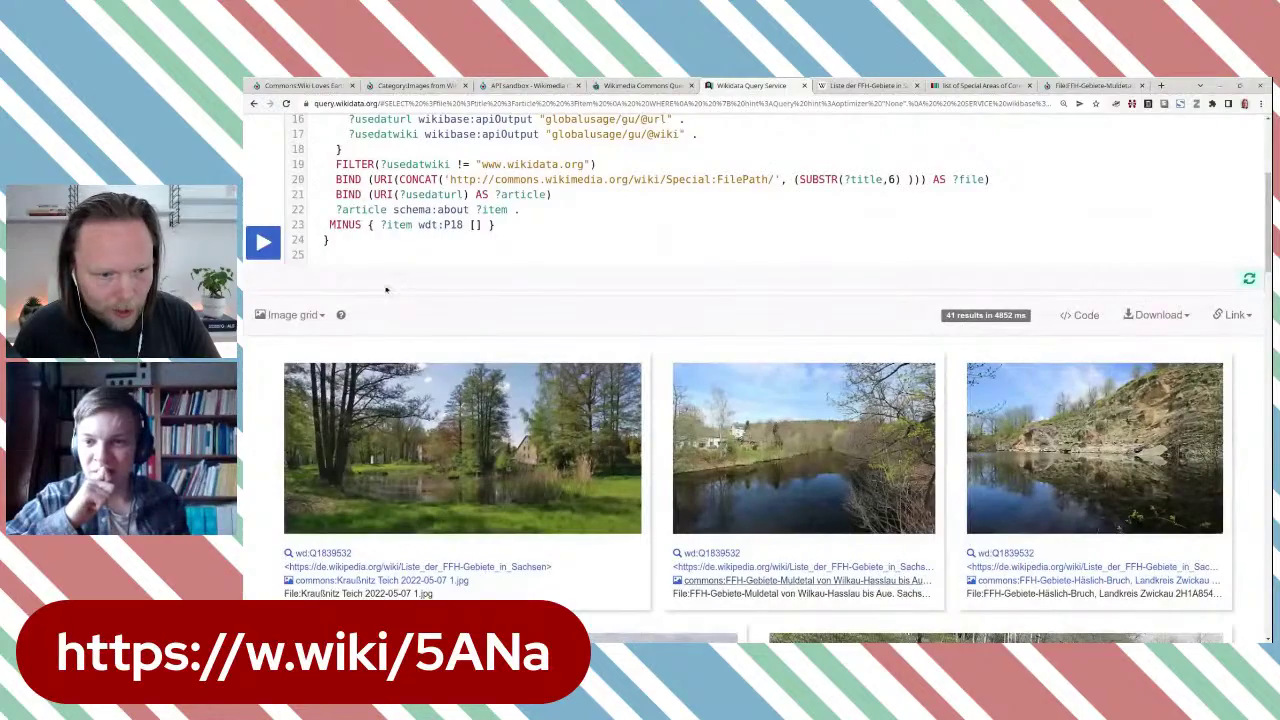
left_click(292, 314)
left_click(283, 345)
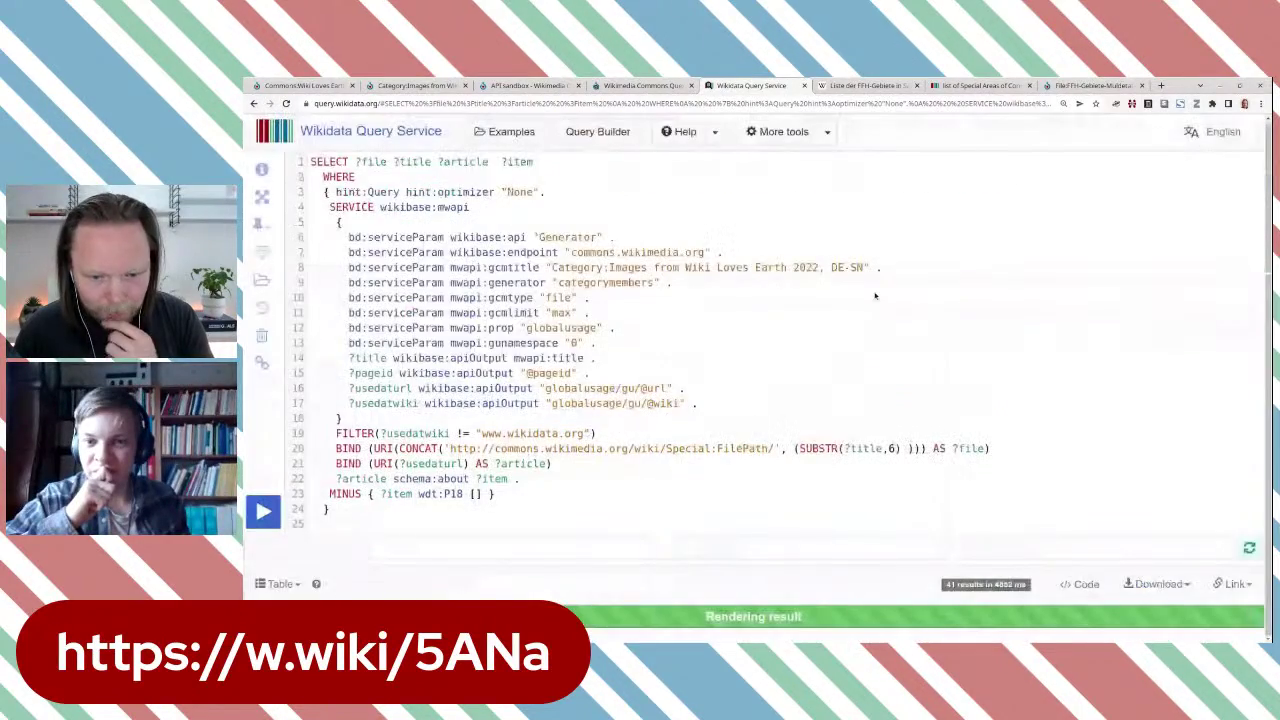
scroll(1140, 300, "down", 3)
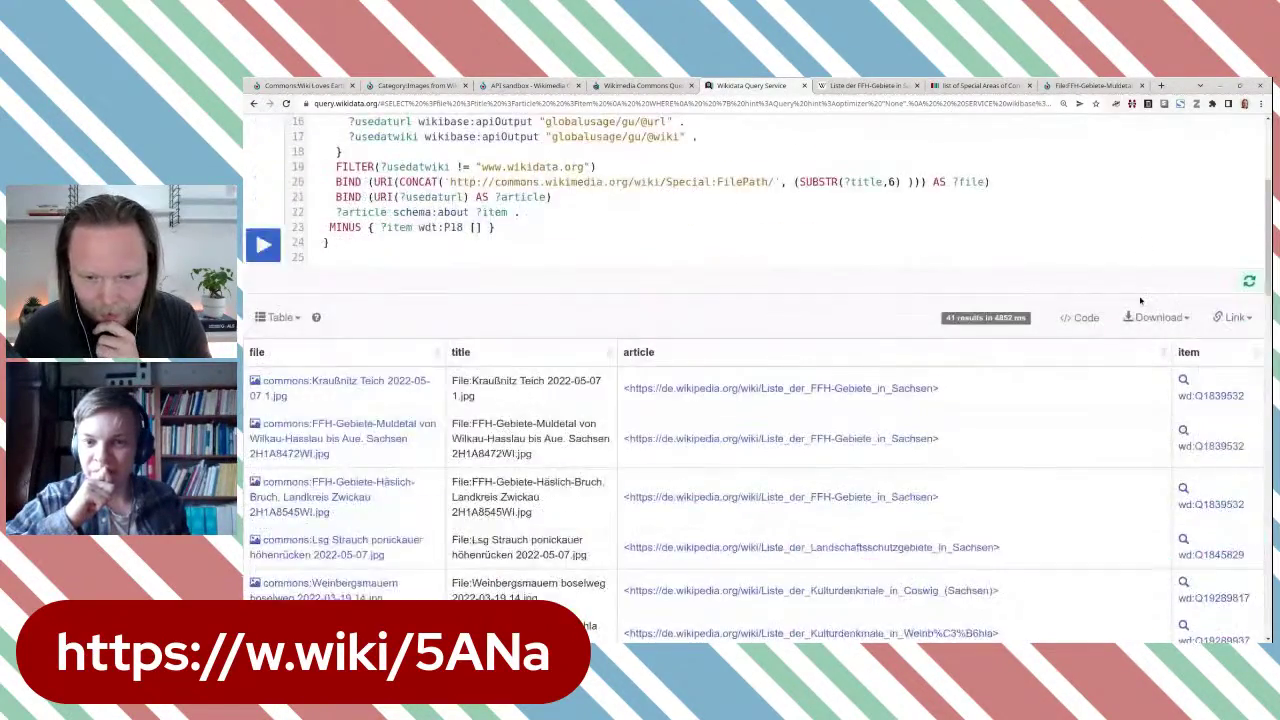
scroll(912, 273, "down", 10)
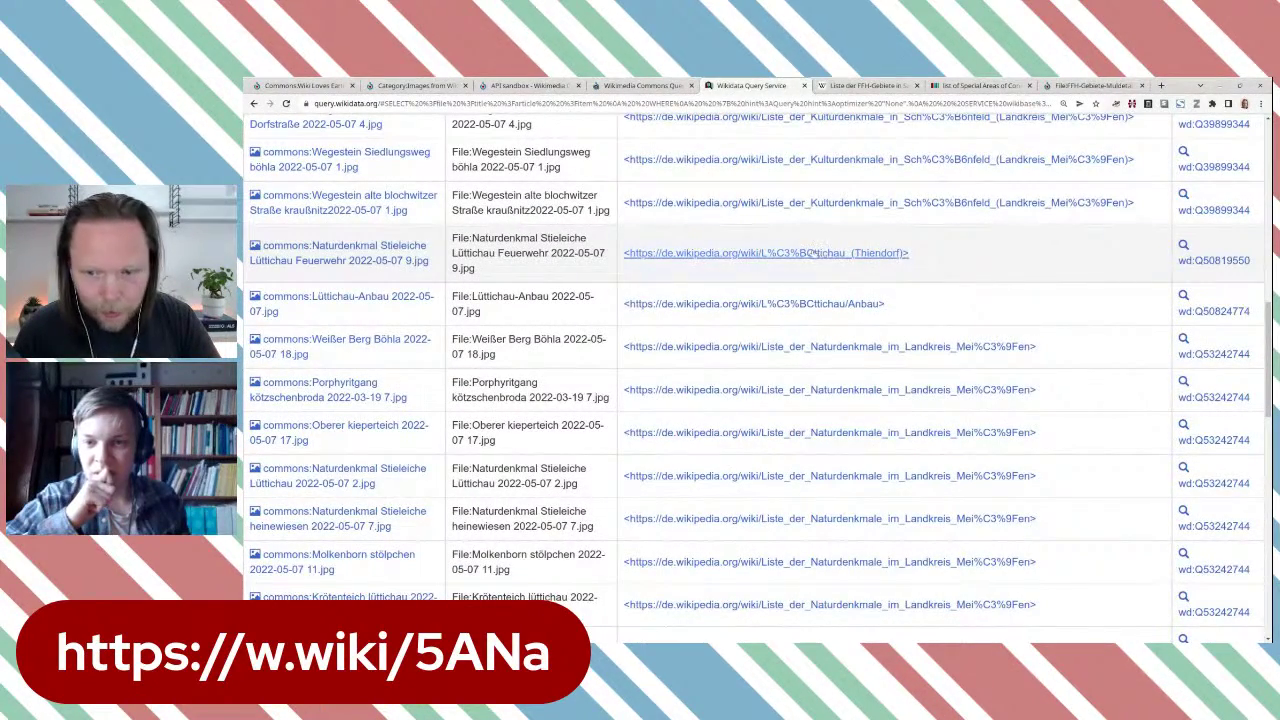
Step: Open the Lüttichau (Thiendorf) article, its Wikidata item and the Naturdenkmal Stieleiche file in new tabs, and close the FFH-Gebiete tabs
middle_click(822, 253)
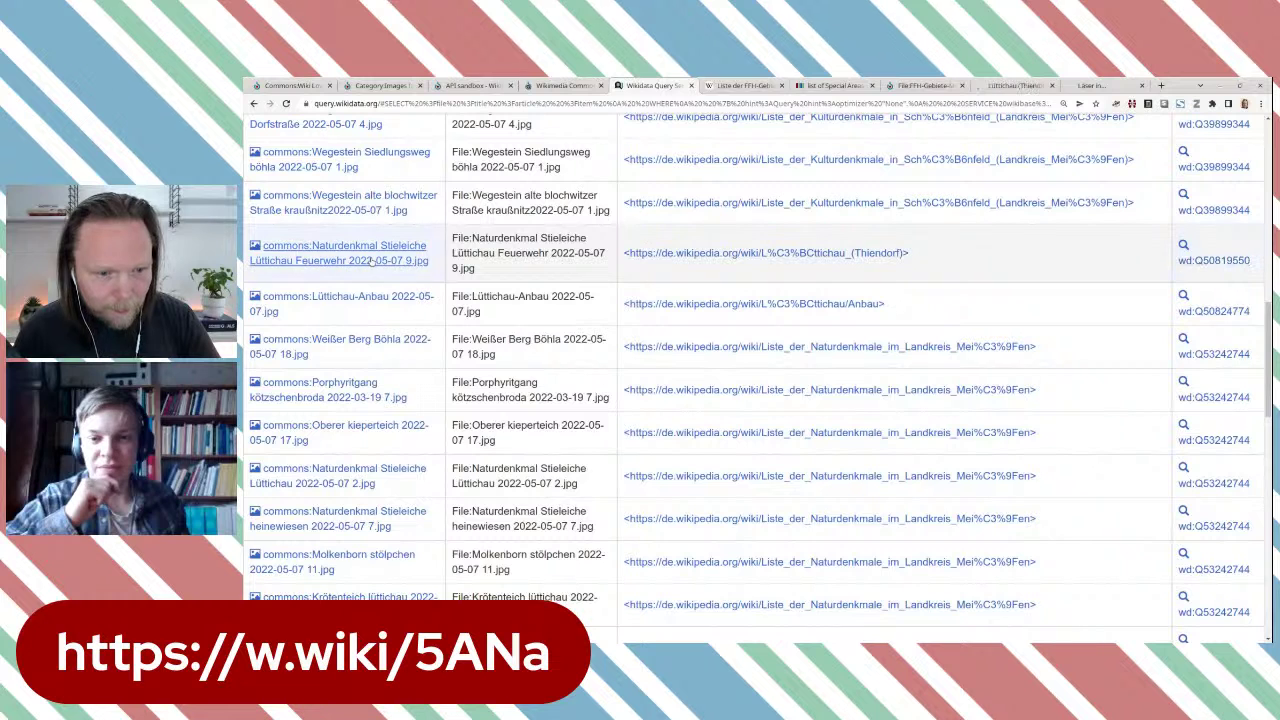
middle_click(370, 260)
left_click(732, 86)
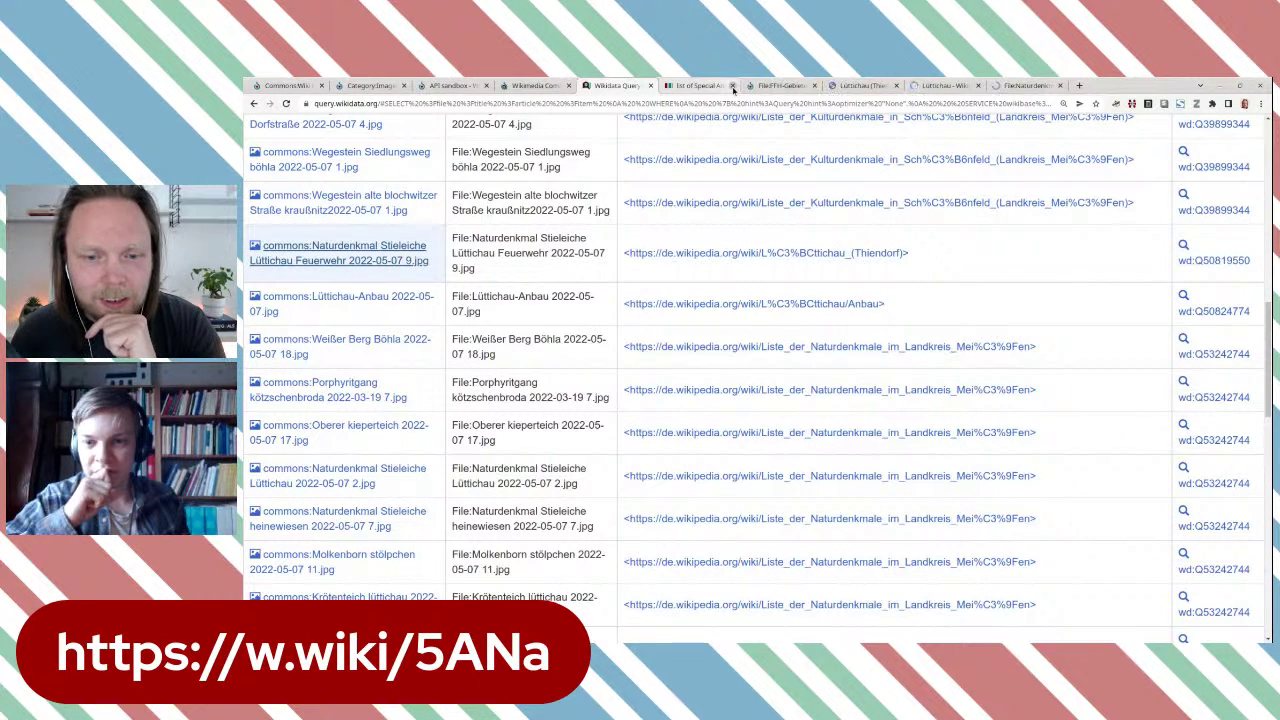
left_click(733, 87)
left_click(733, 87)
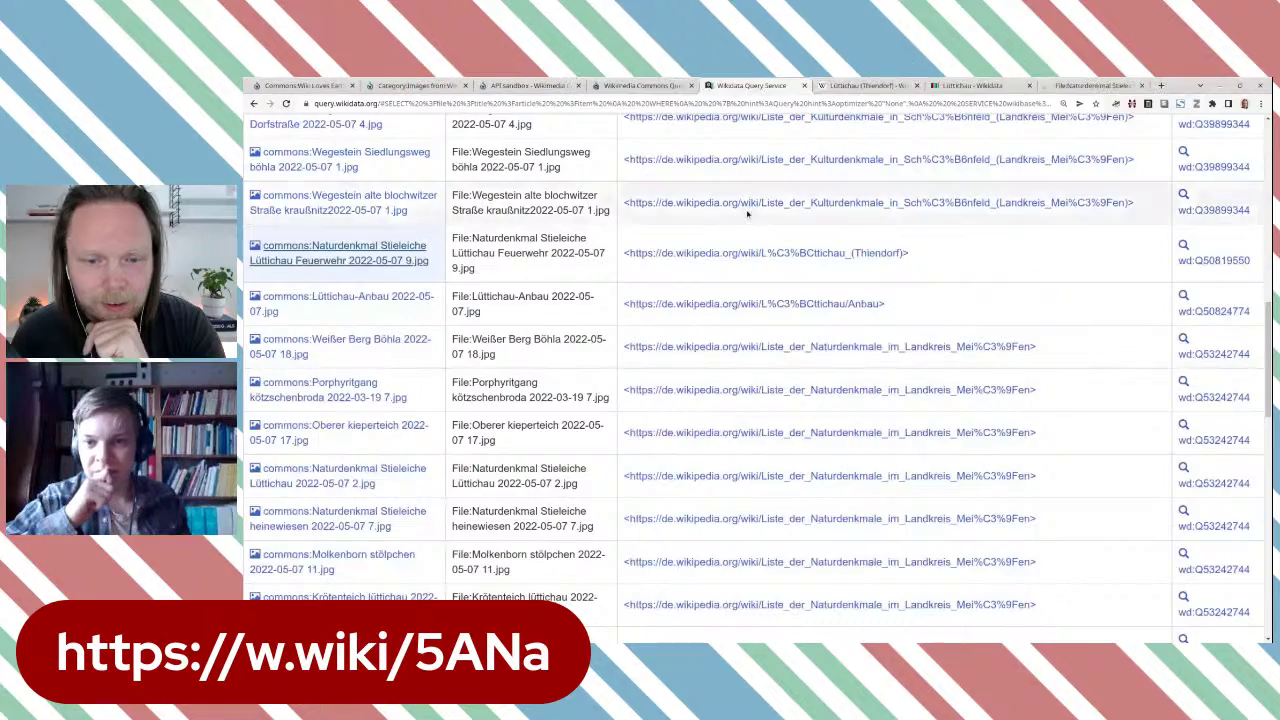
Step: Examine how the Lüttichau (Thiendorf) article uses its images, and review the statements on the Lüttichau Wikidata item
left_click(733, 87)
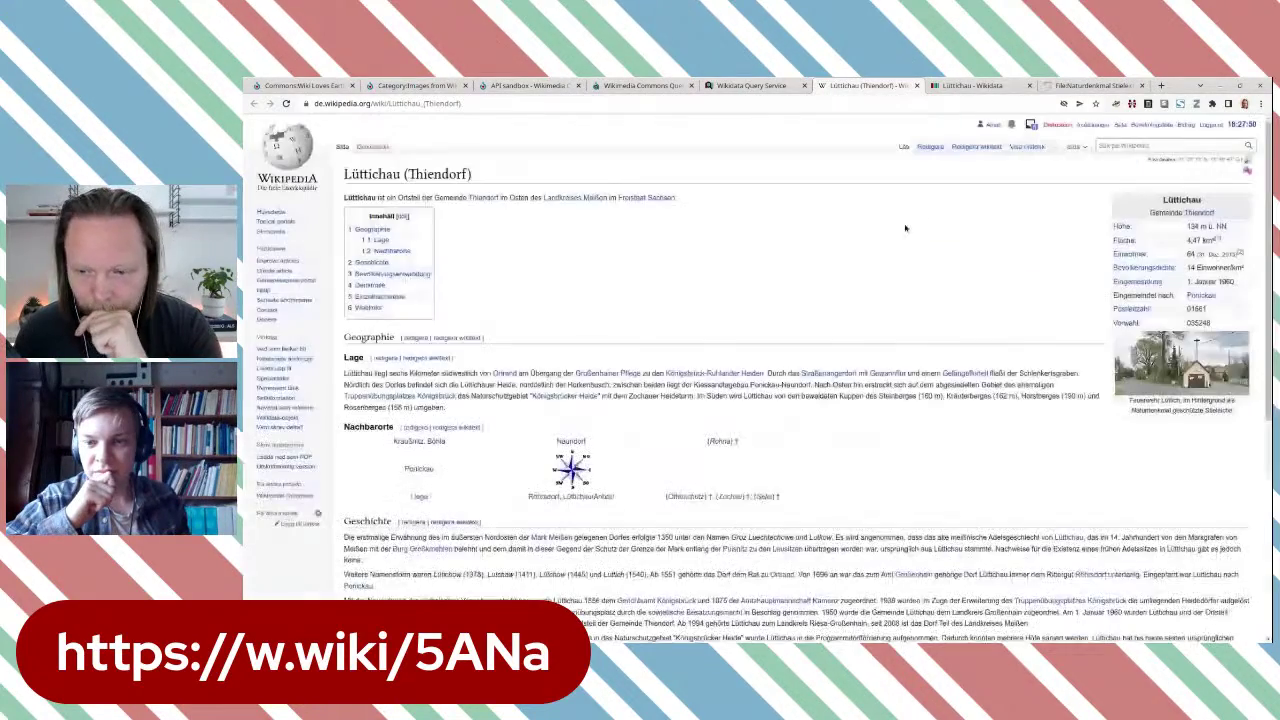
scroll(905, 230, "down", 4)
scroll(905, 230, "down", 2)
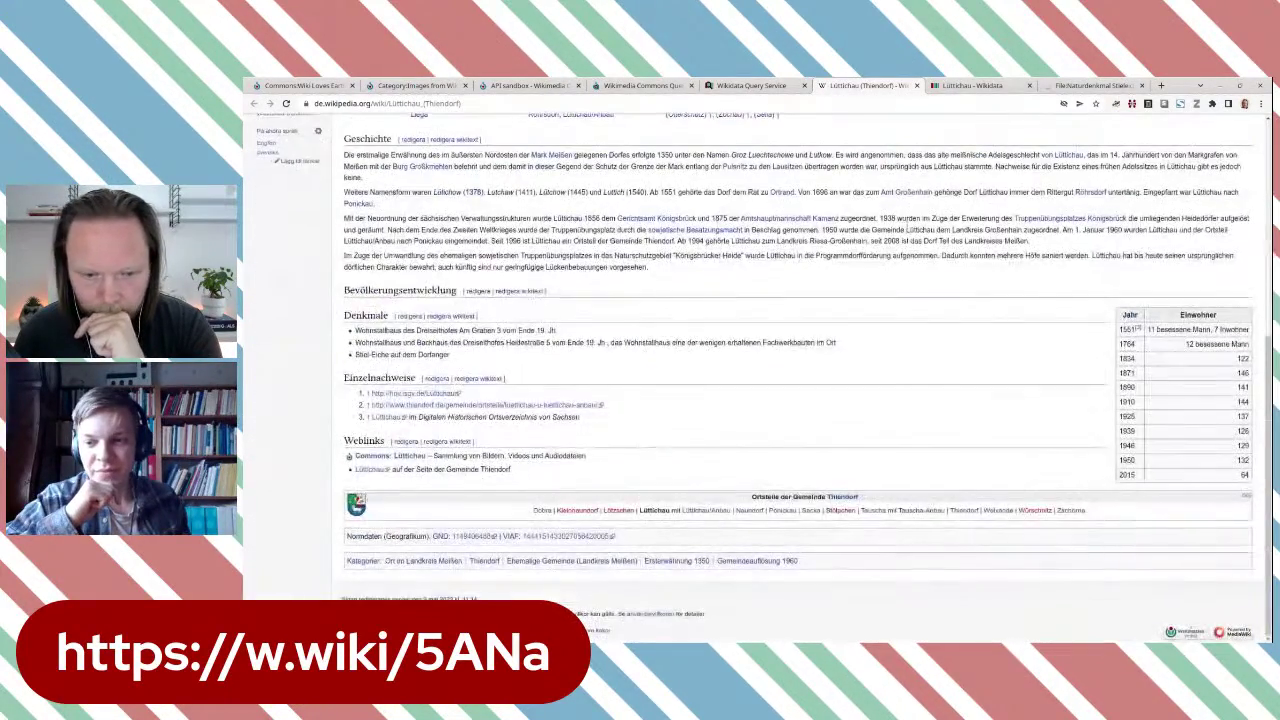
scroll(908, 228, "up", 8)
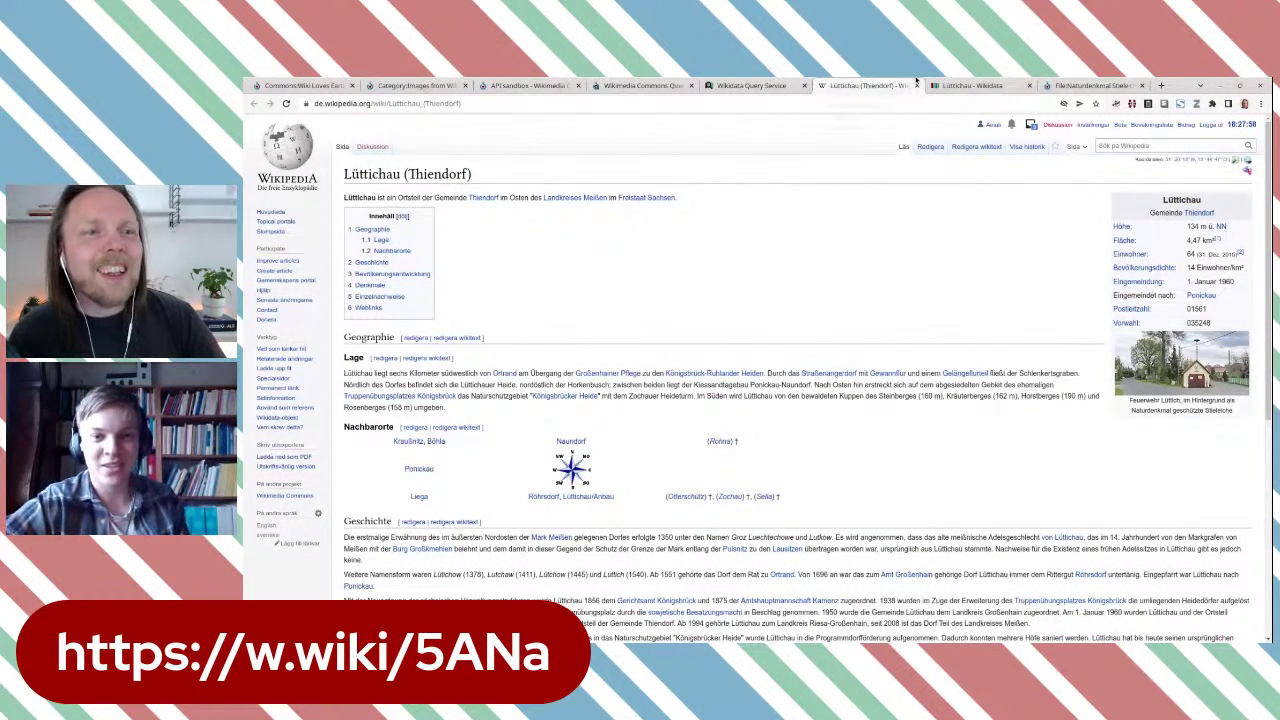
left_click(985, 87)
scroll(924, 268, "down", 3)
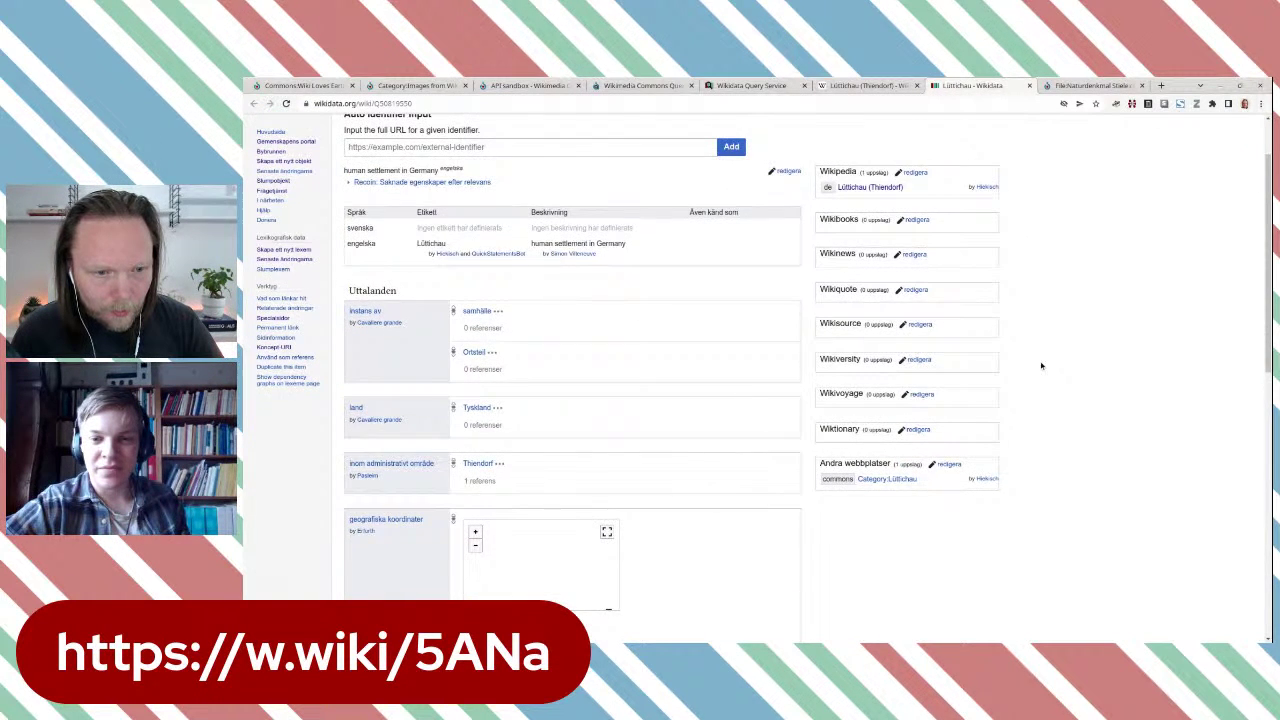
scroll(1041, 366, "up", 2)
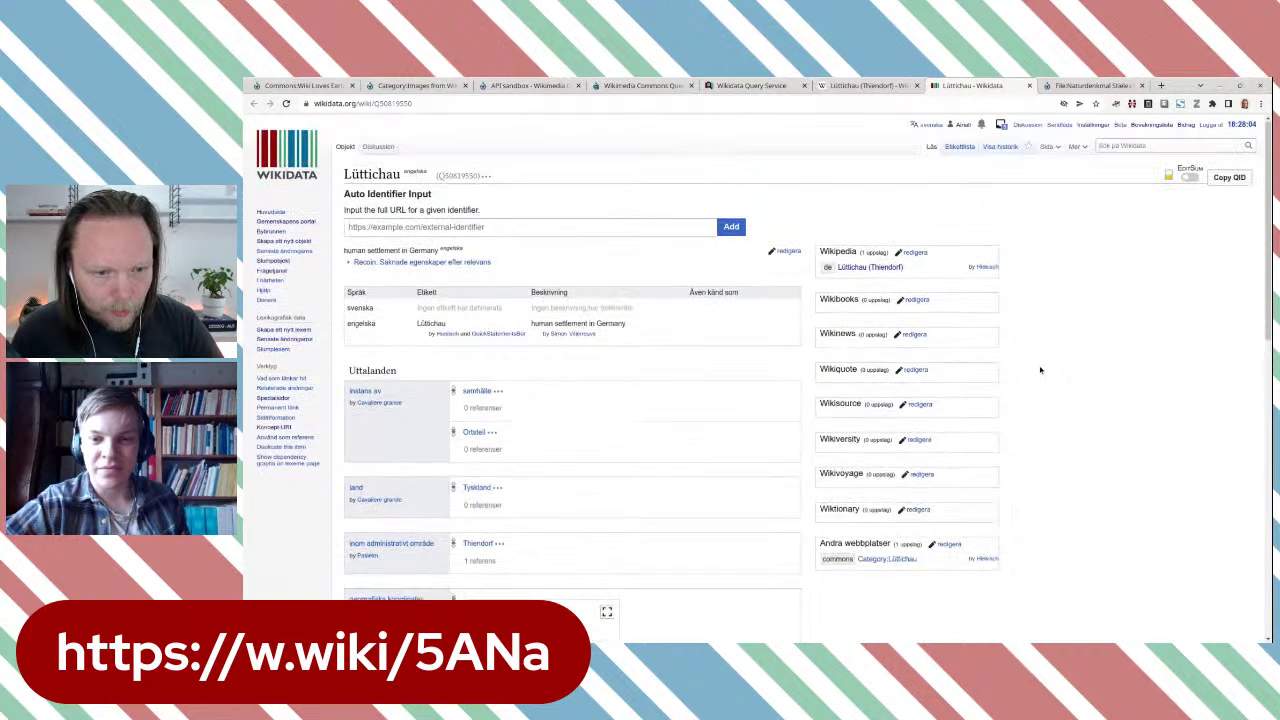
Step: Compare the Lüttichau (Thiendorf) Wikipedia article with the statements on its Wikidata item
left_click(868, 86)
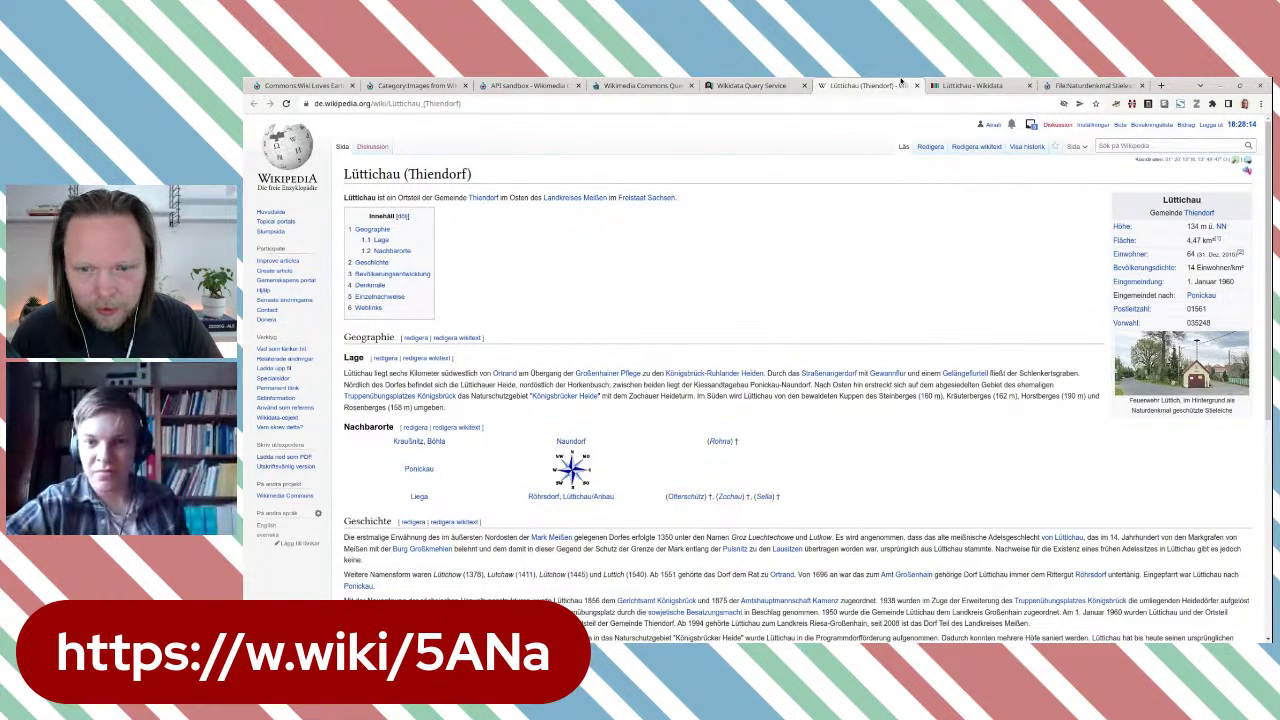
left_click(962, 86)
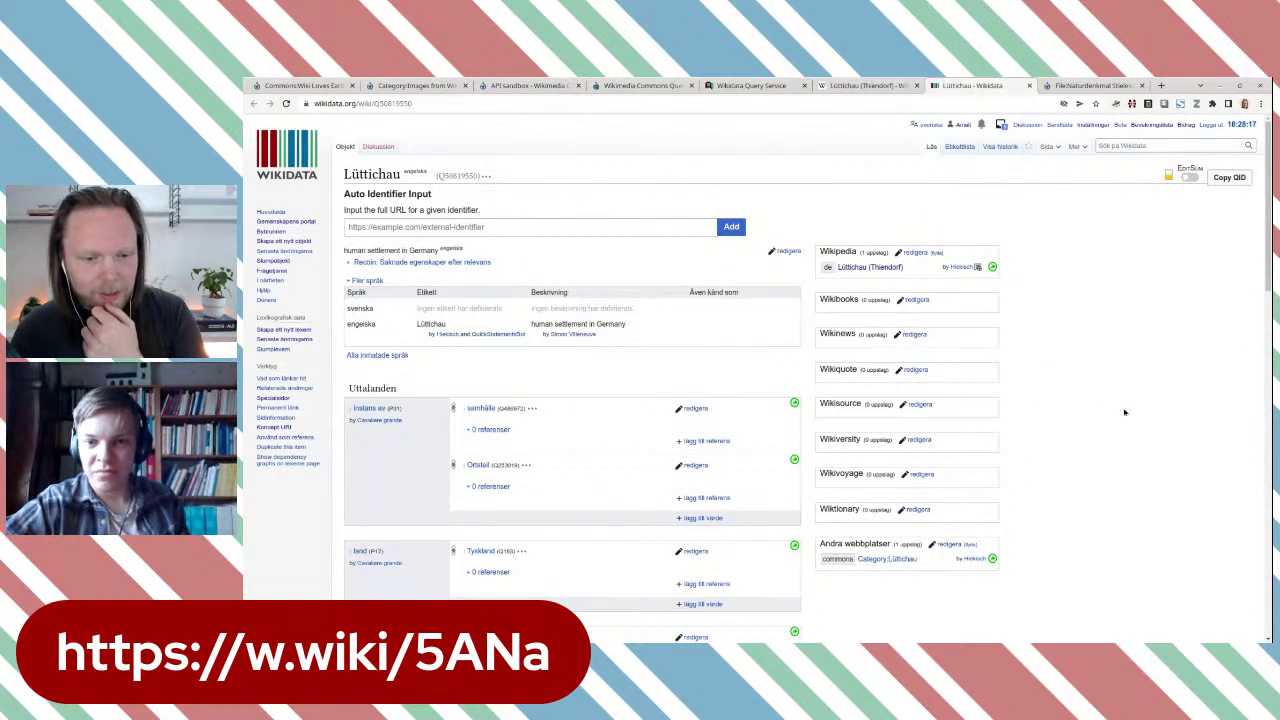
scroll(1124, 410, "down", 3)
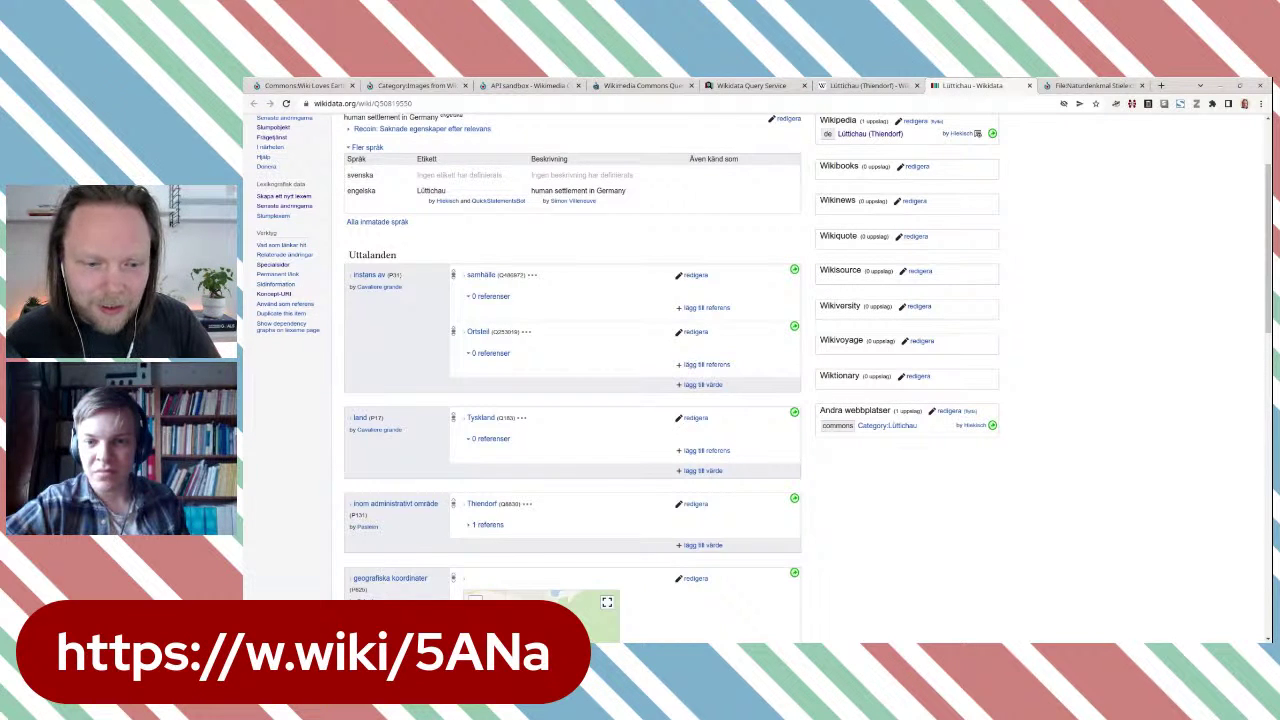
scroll(1124, 403, "up", 3)
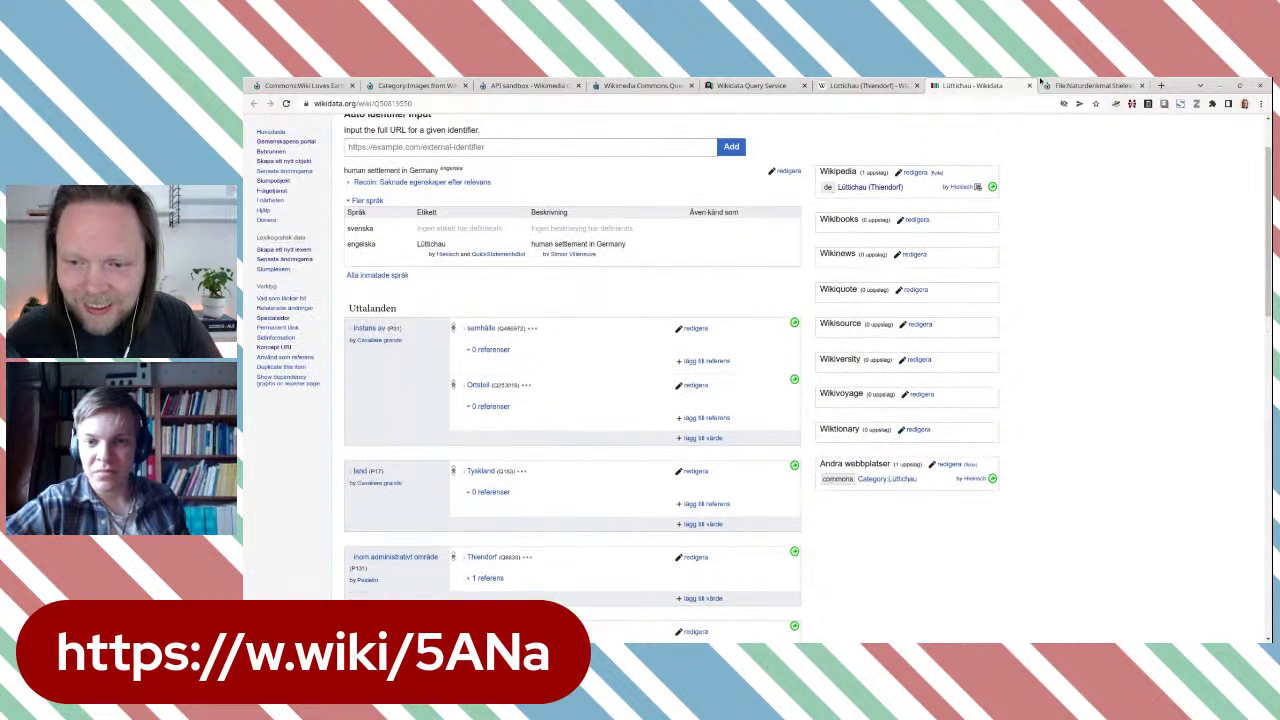
Step: Copy the file name "Naturdenkmal Stieleiche Lüttichau Feuerwehr 2022-05-07 9.jpg" without the File: prefix from its Commons page
left_click(1095, 86)
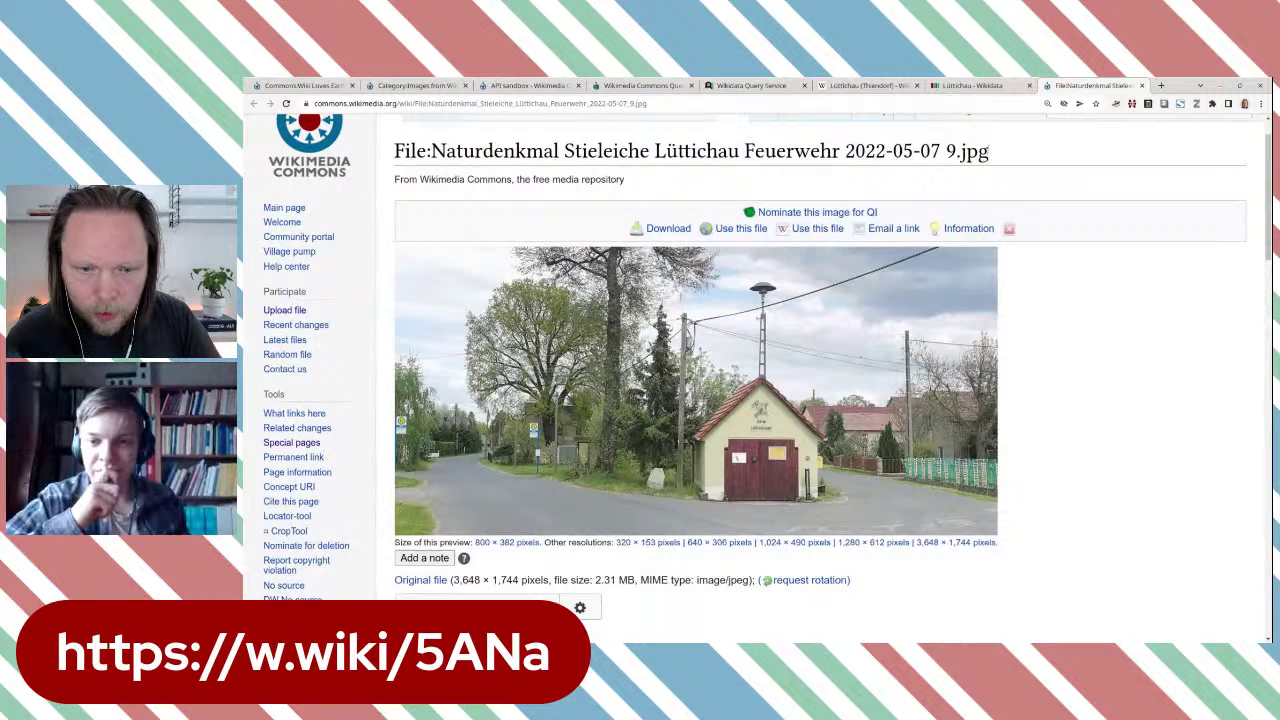
left_click_drag(990, 151, 432, 151)
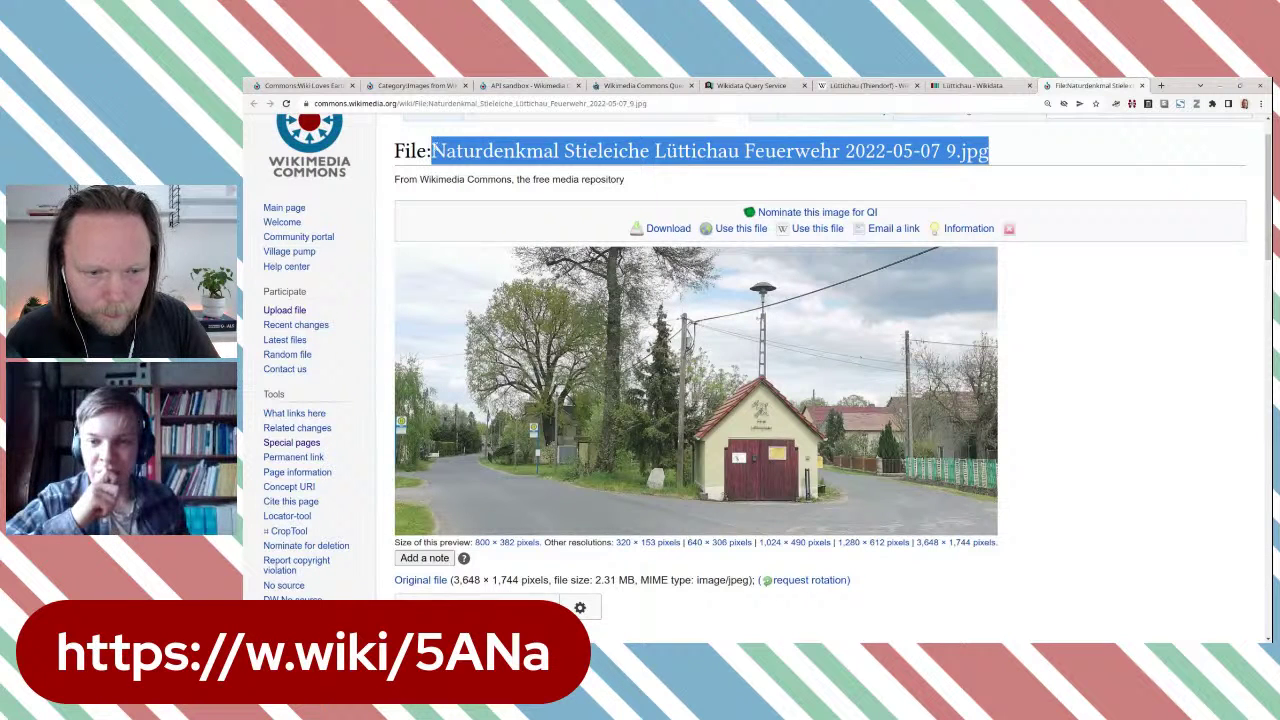
right_click(948, 128)
left_click(972, 137)
Step: Add and publish a "bild" statement on the Lüttichau Wikidata item with the file Naturdenkmal Stieleiche Lüttichau Feuerwehr 2022-05-07 9.jpg
left_click(970, 85)
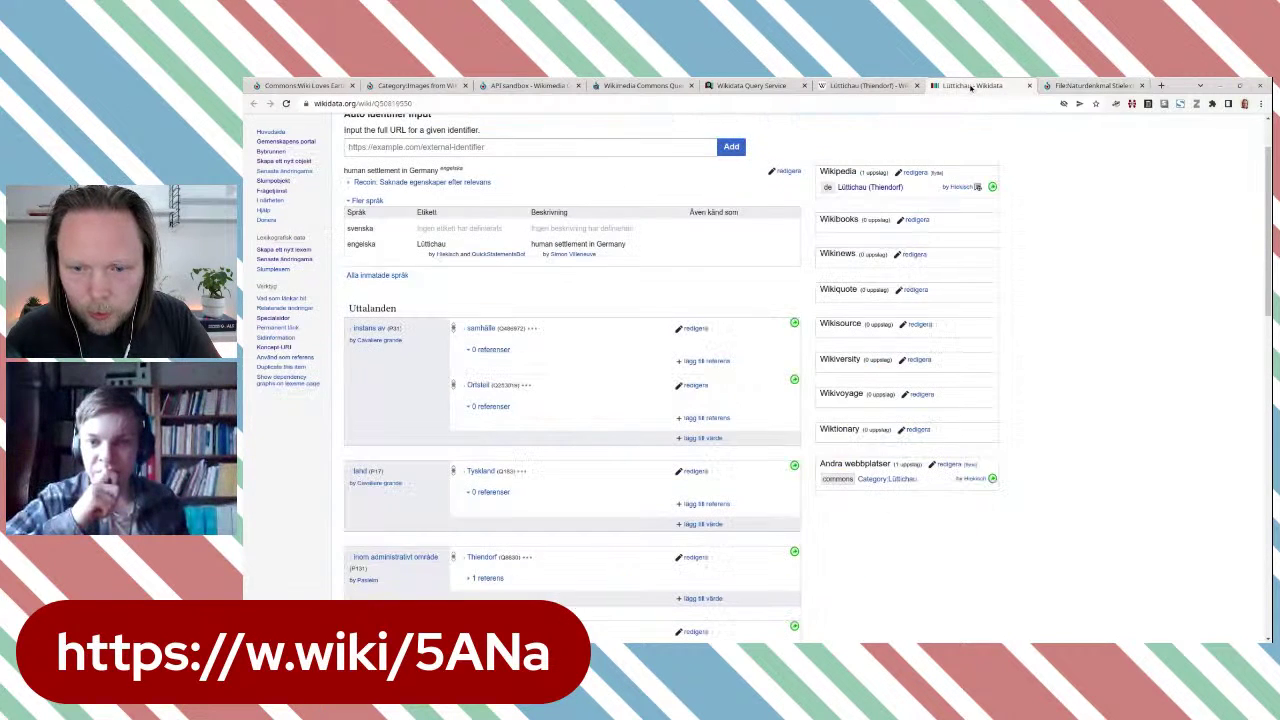
scroll(989, 341, "down", 10)
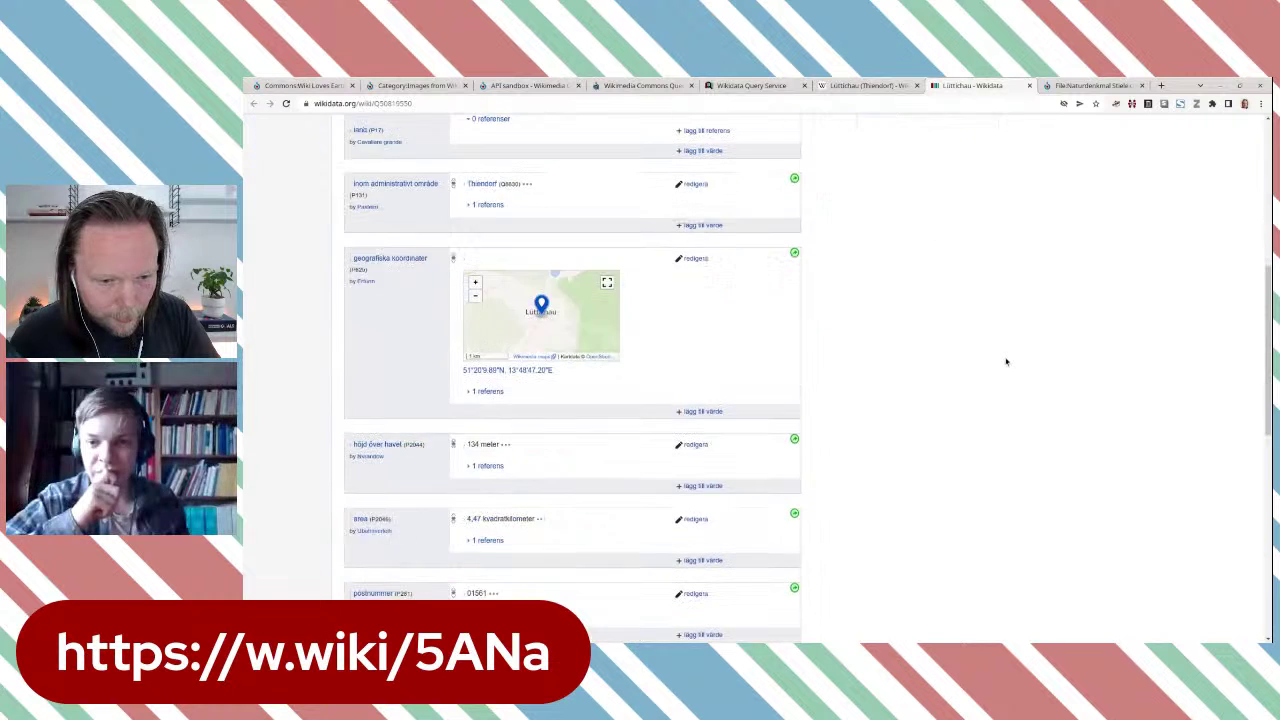
scroll(865, 341, "down", 2)
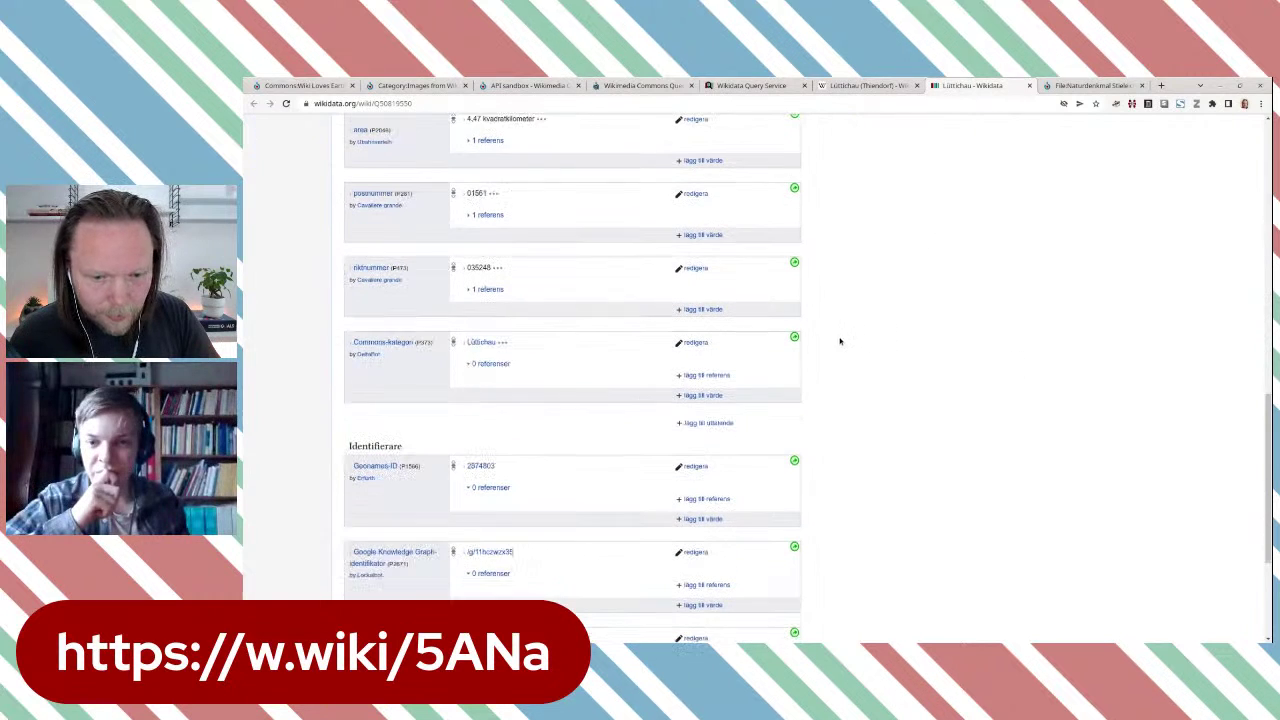
left_click(712, 423)
type("ima")
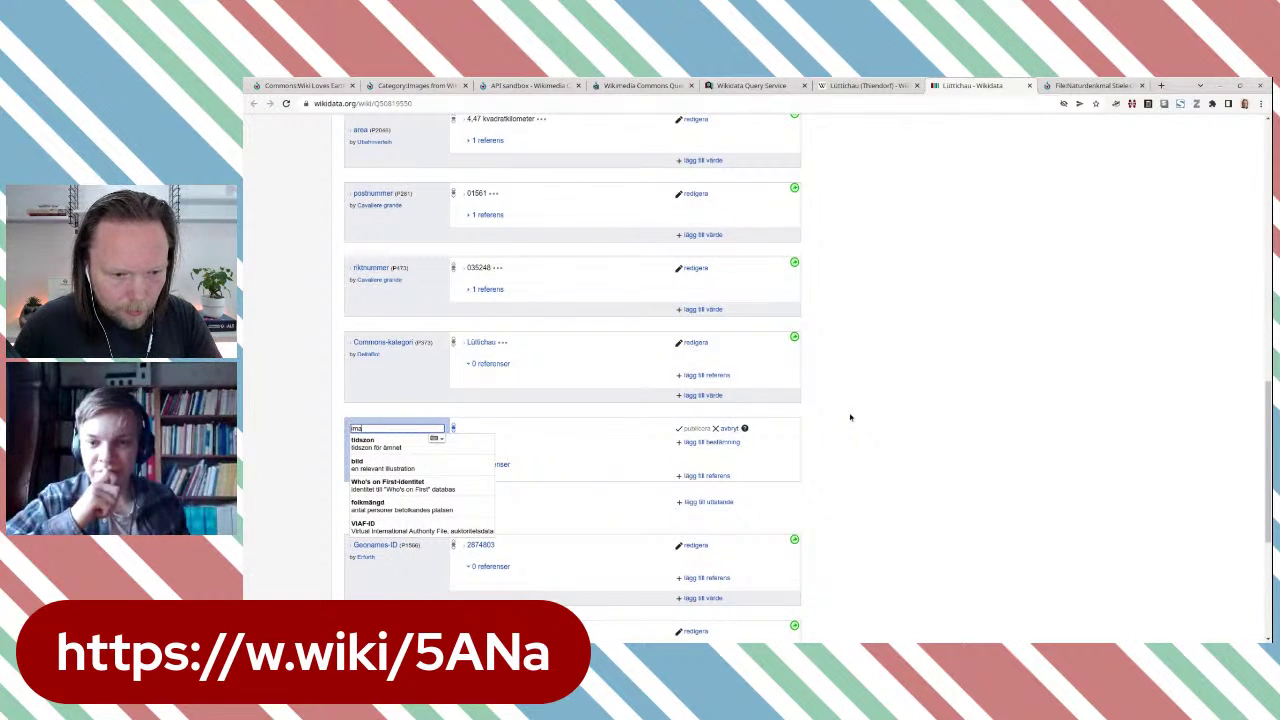
type("ge")
left_click(500, 446)
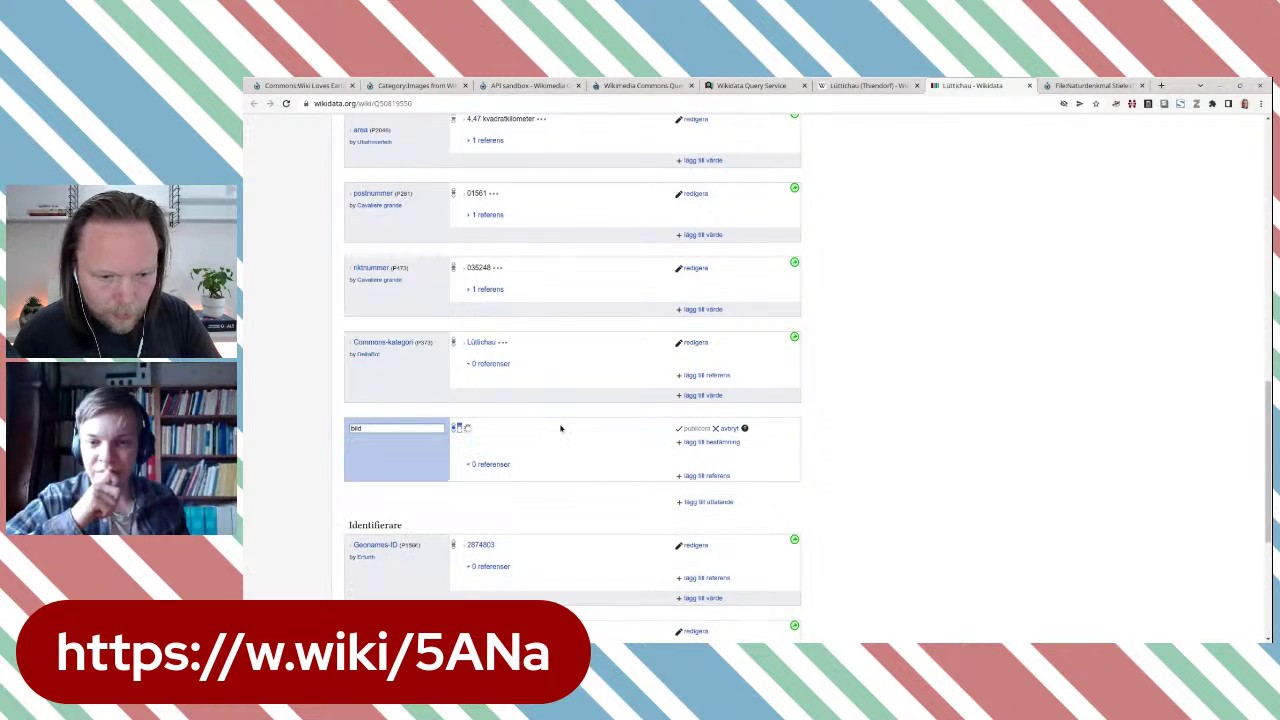
key("ctrl+v")
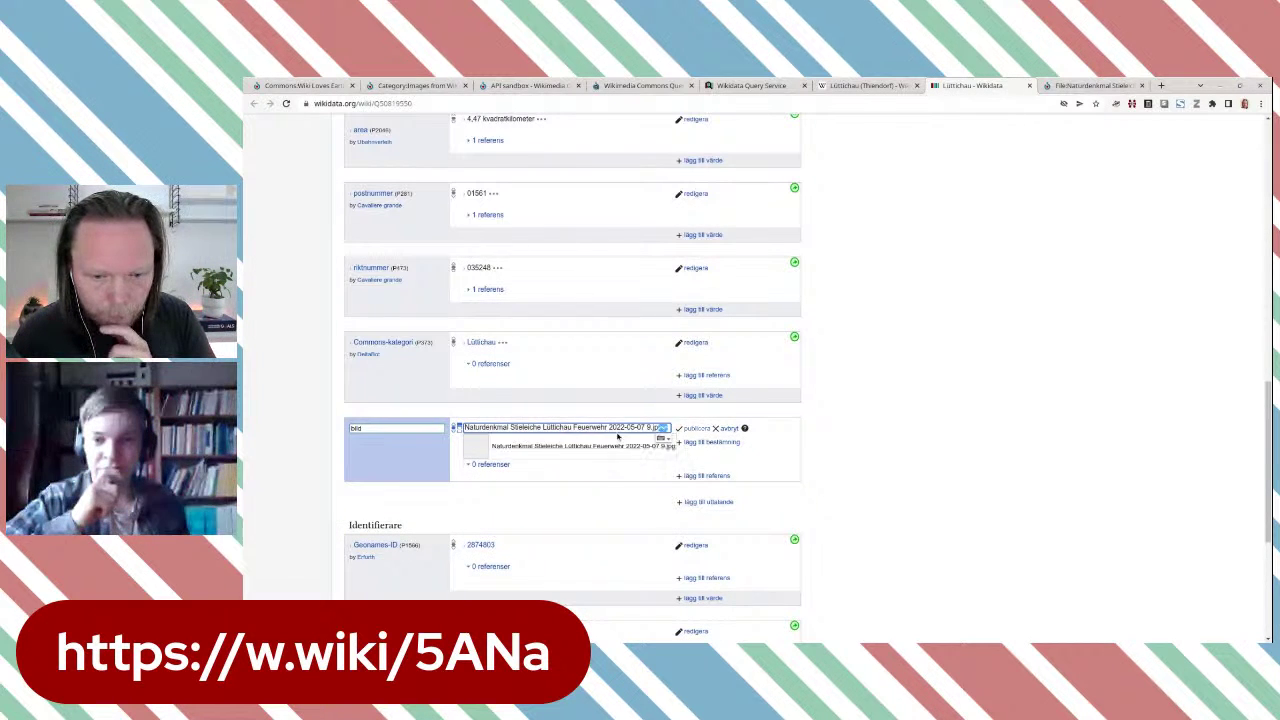
left_click(660, 442)
left_click(694, 428)
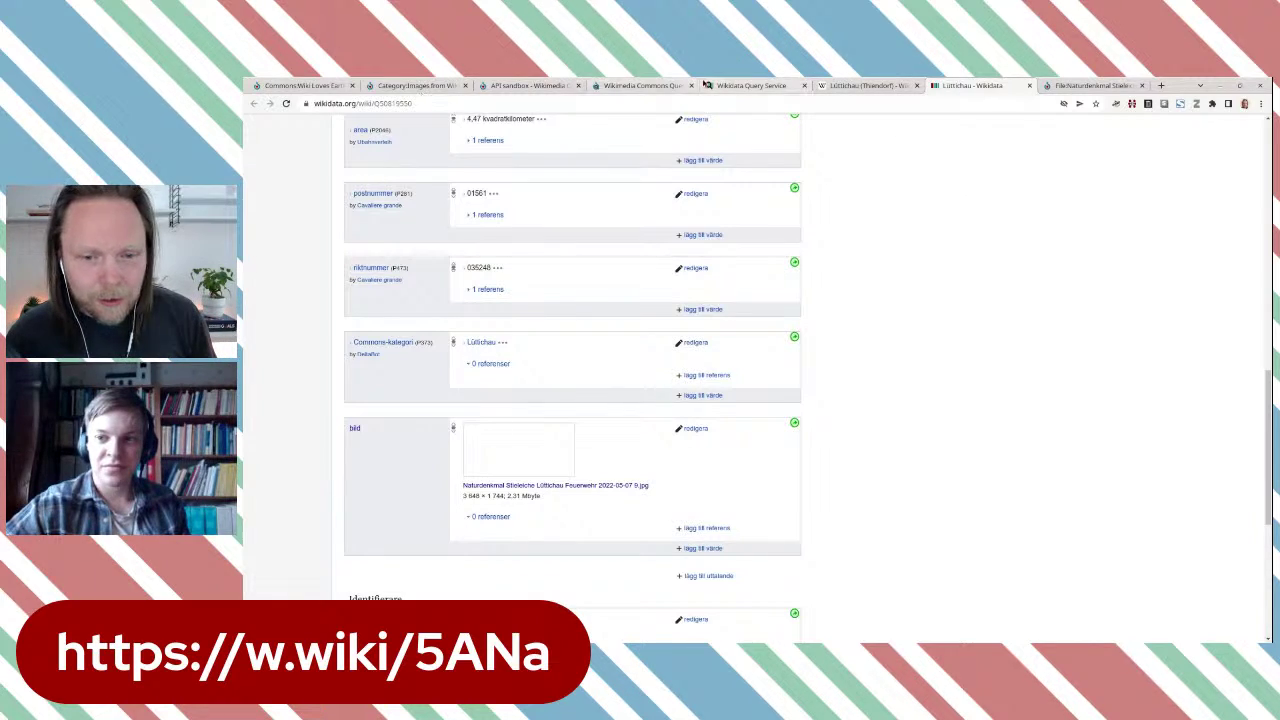
Step: Read the introduction of the Commons page for Wiki Loves Earth 2022 in Sweden and open its object map in a new tab
left_click(707, 85)
scroll(924, 274, "up", 15)
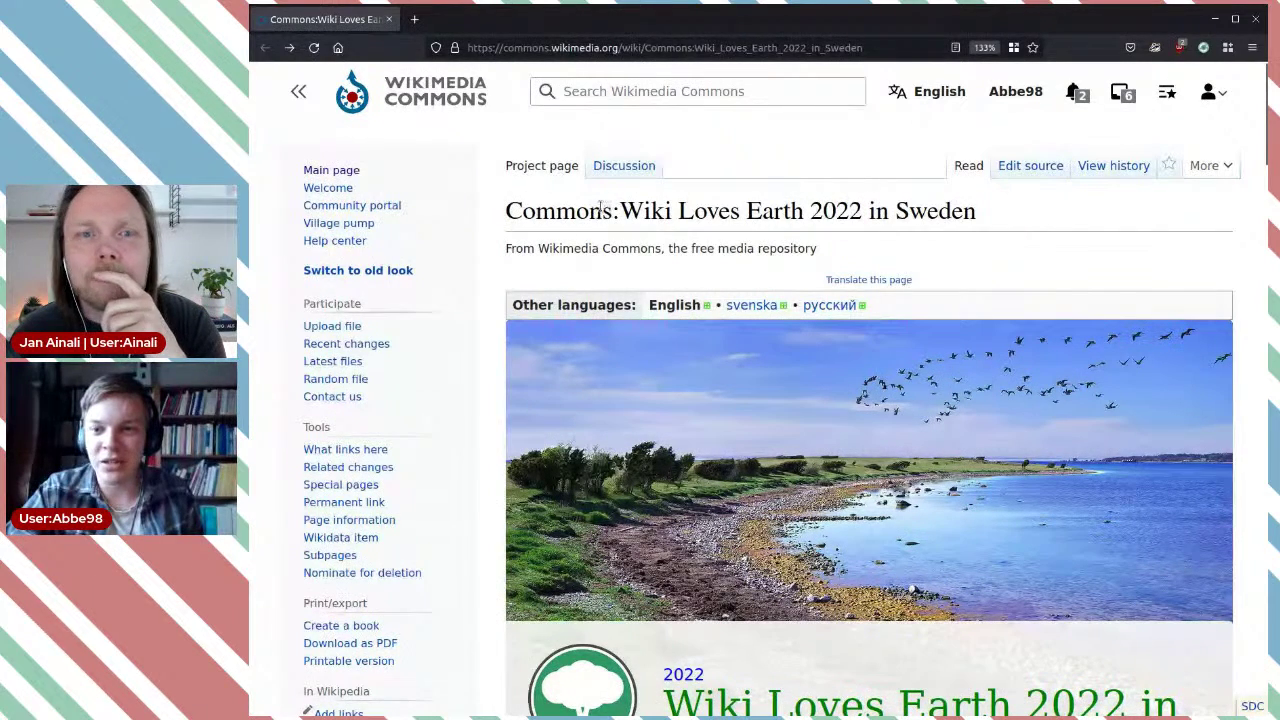
left_click_drag(519, 213, 866, 213)
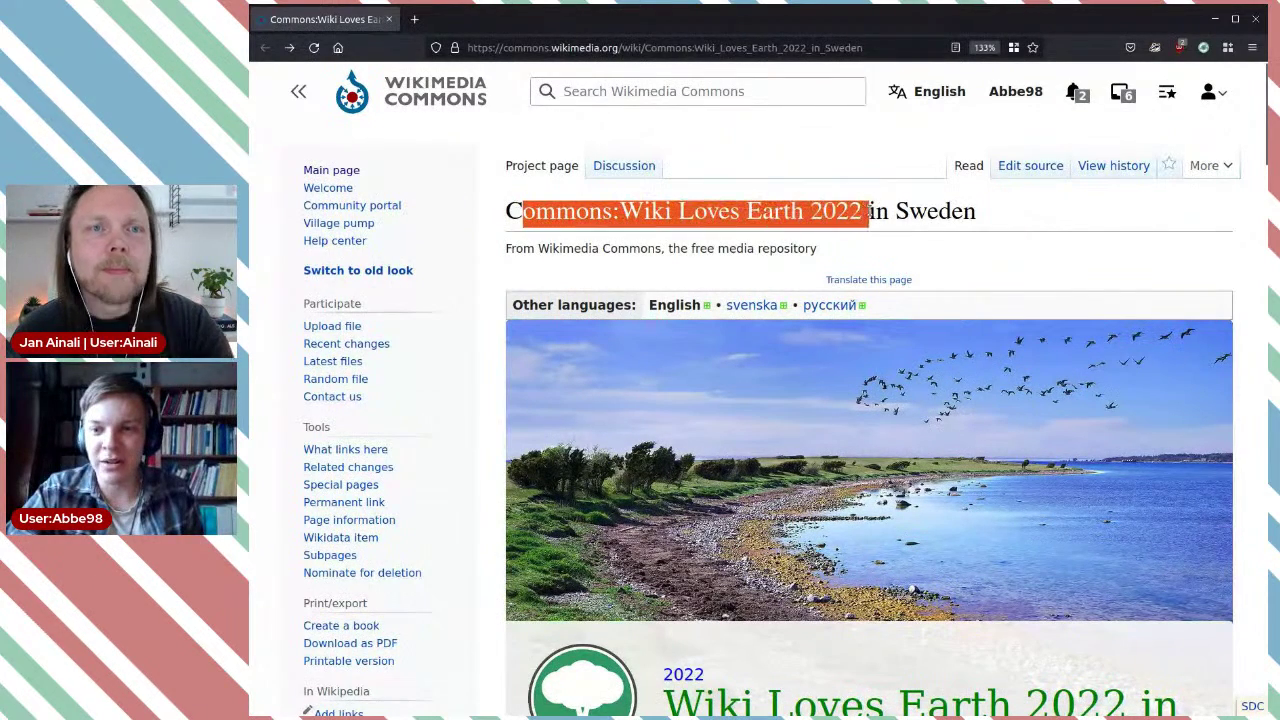
left_click(918, 210)
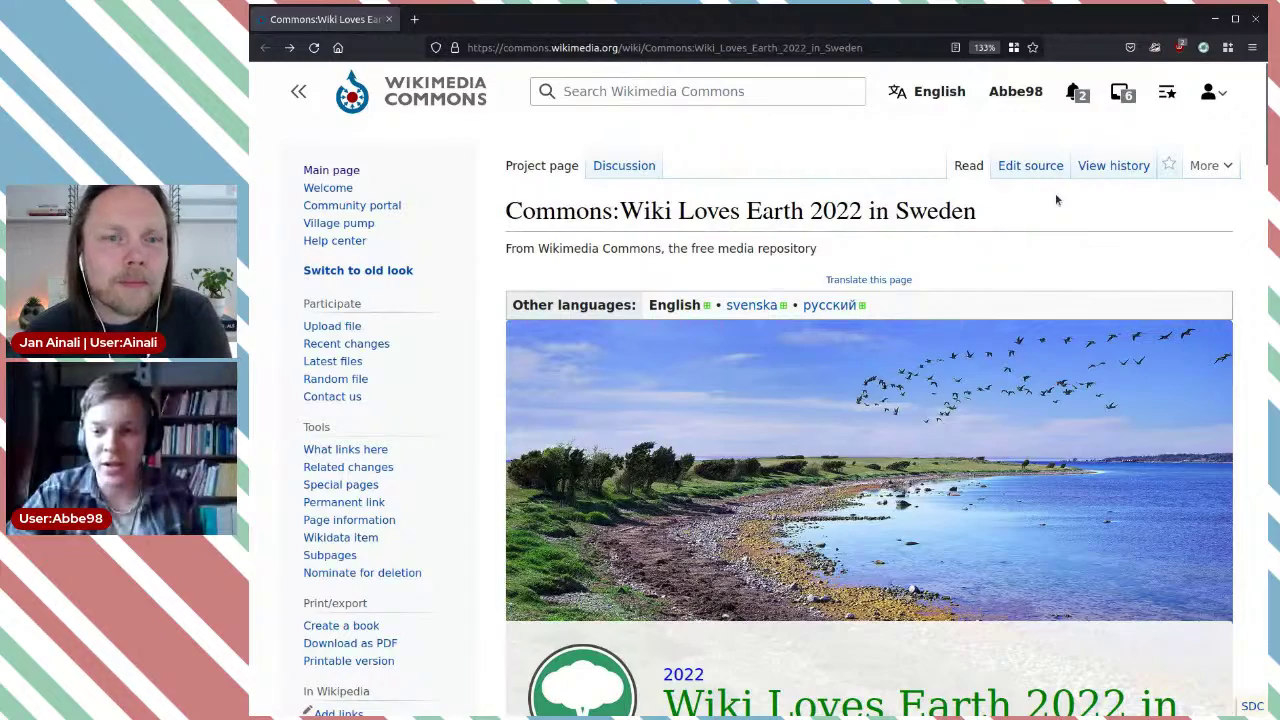
scroll(1056, 200, "down", 1)
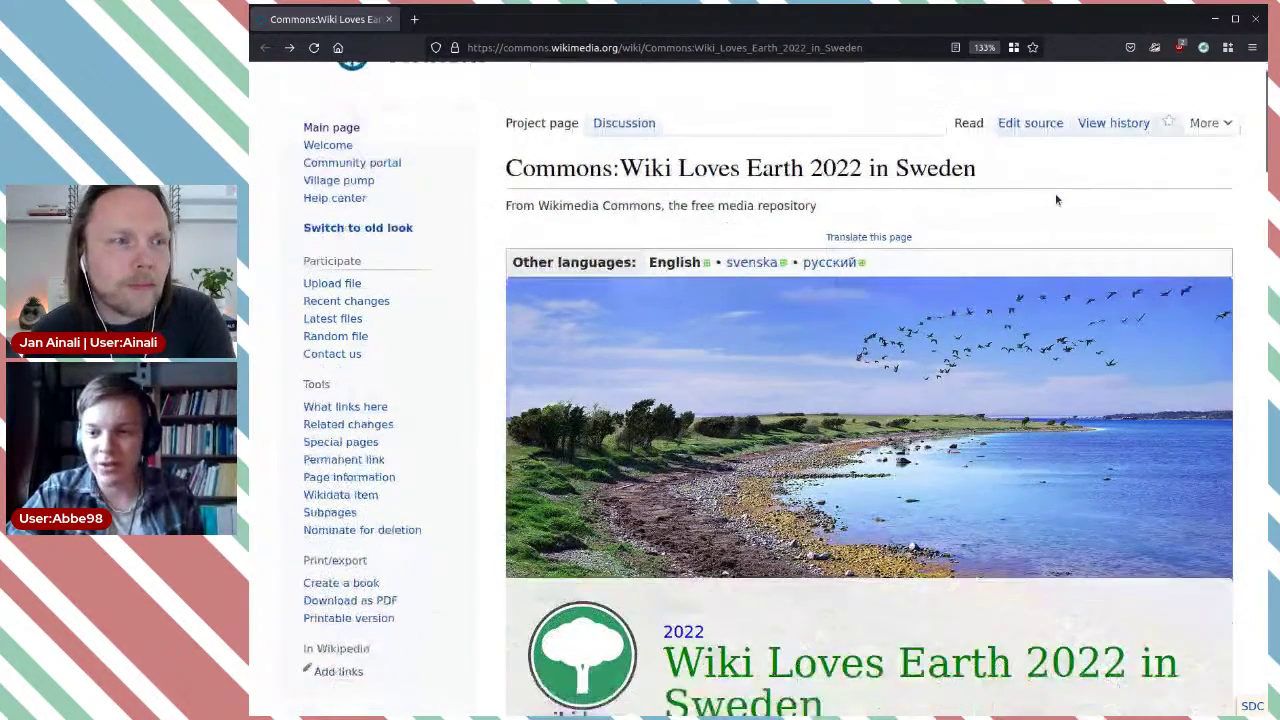
scroll(1055, 193, "down", 2)
scroll(1058, 193, "down", 2)
mouse_move(880, 398)
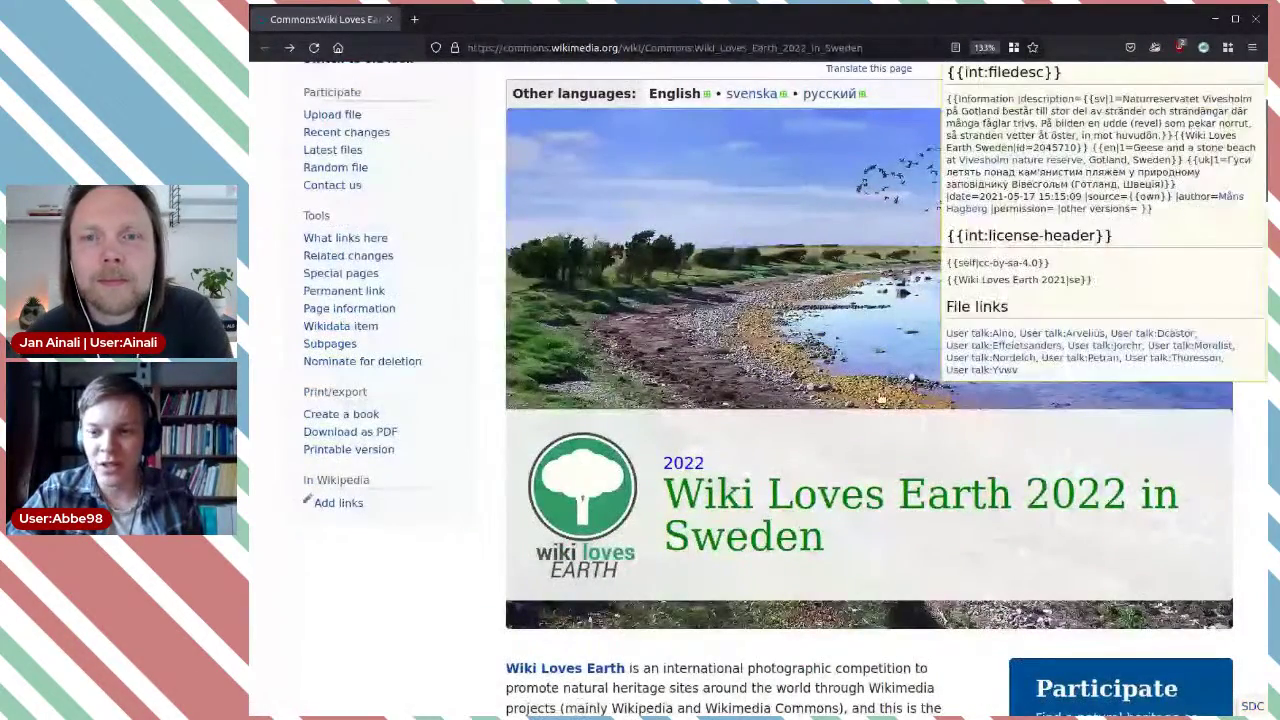
scroll(1248, 375, "down", 1)
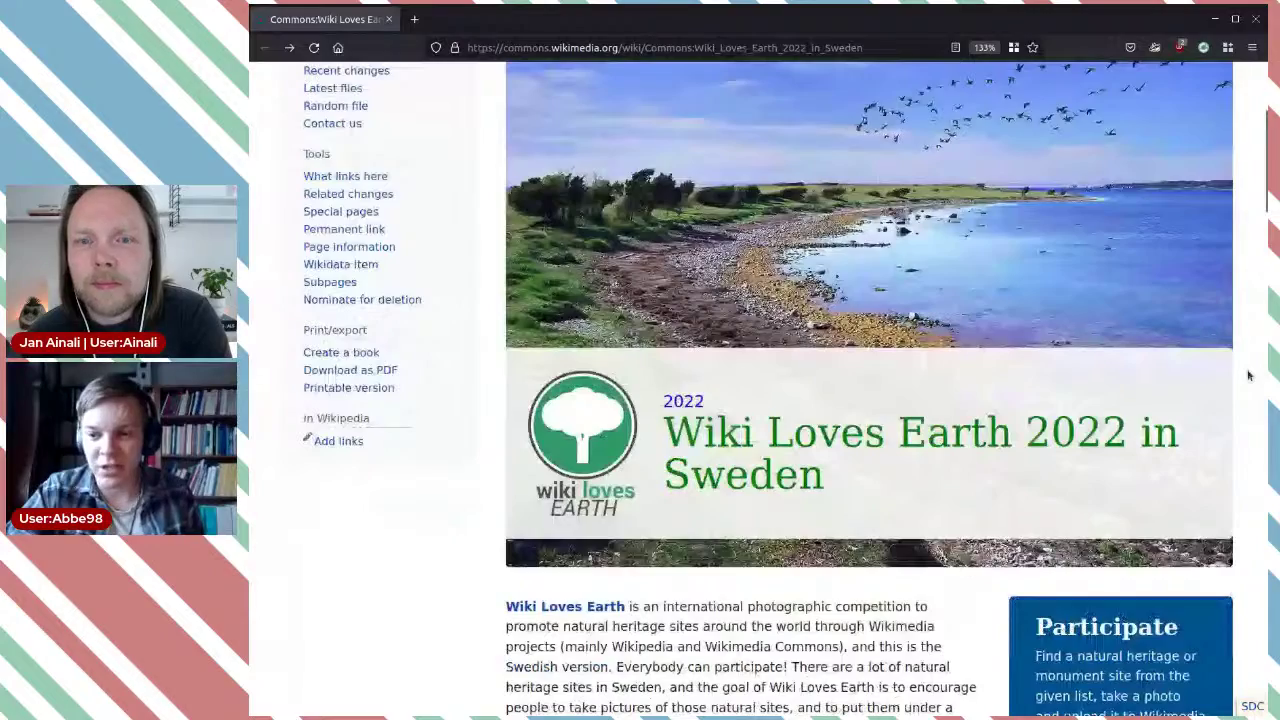
scroll(1248, 375, "down", 3)
scroll(1248, 375, "down", 3)
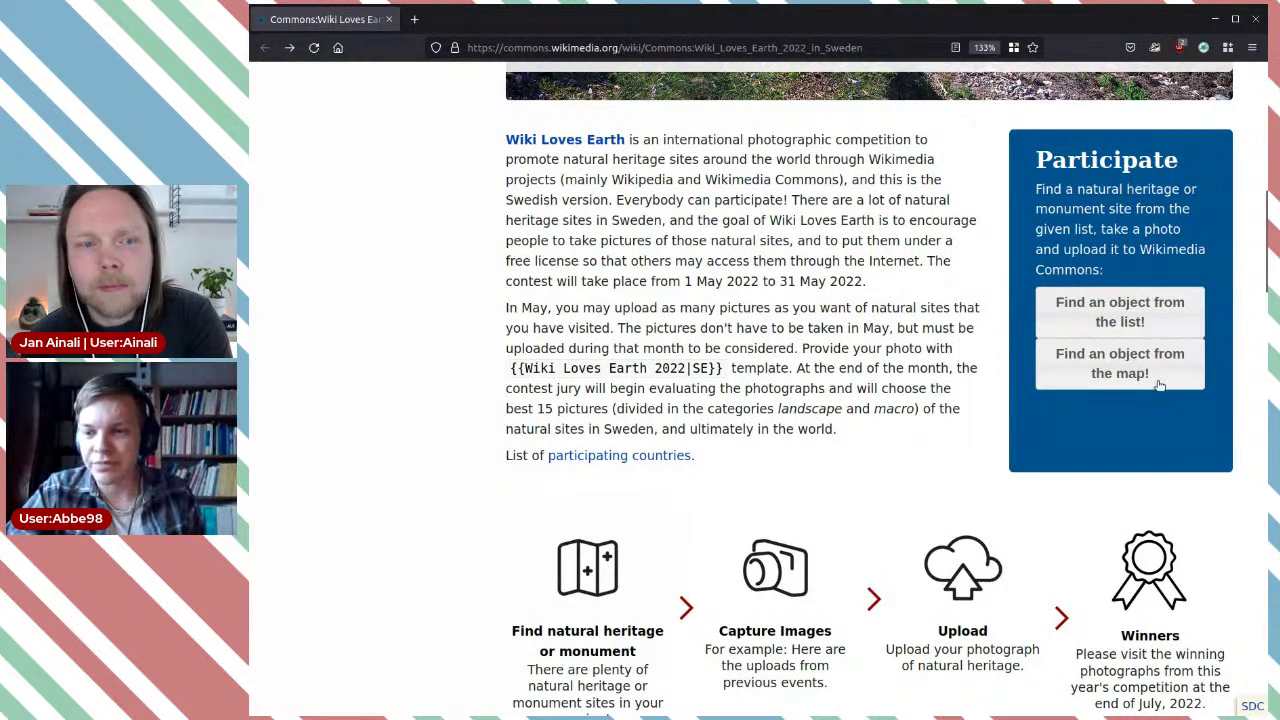
middle_click(1102, 360)
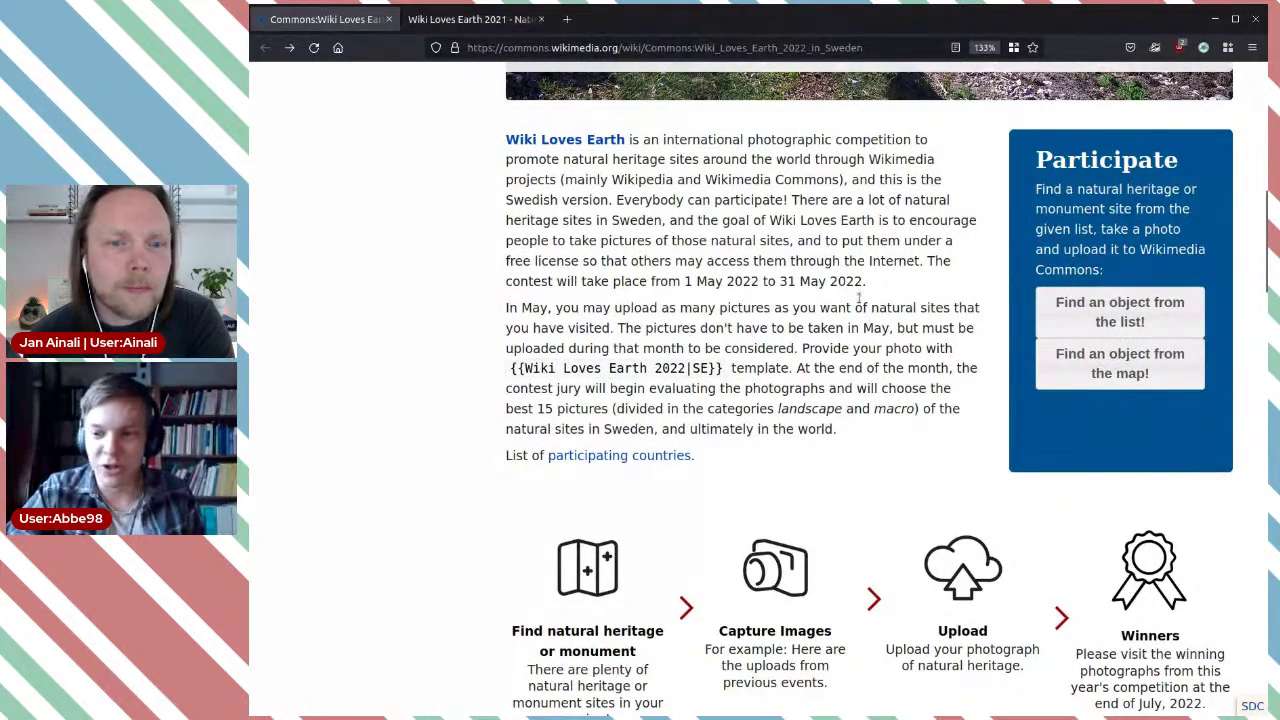
Step: Examine the prizes, competition rules, judging criteria, statistics and help sections of the Wiki Loves Earth 2022 in Sweden page
scroll(862, 303, "down", 2)
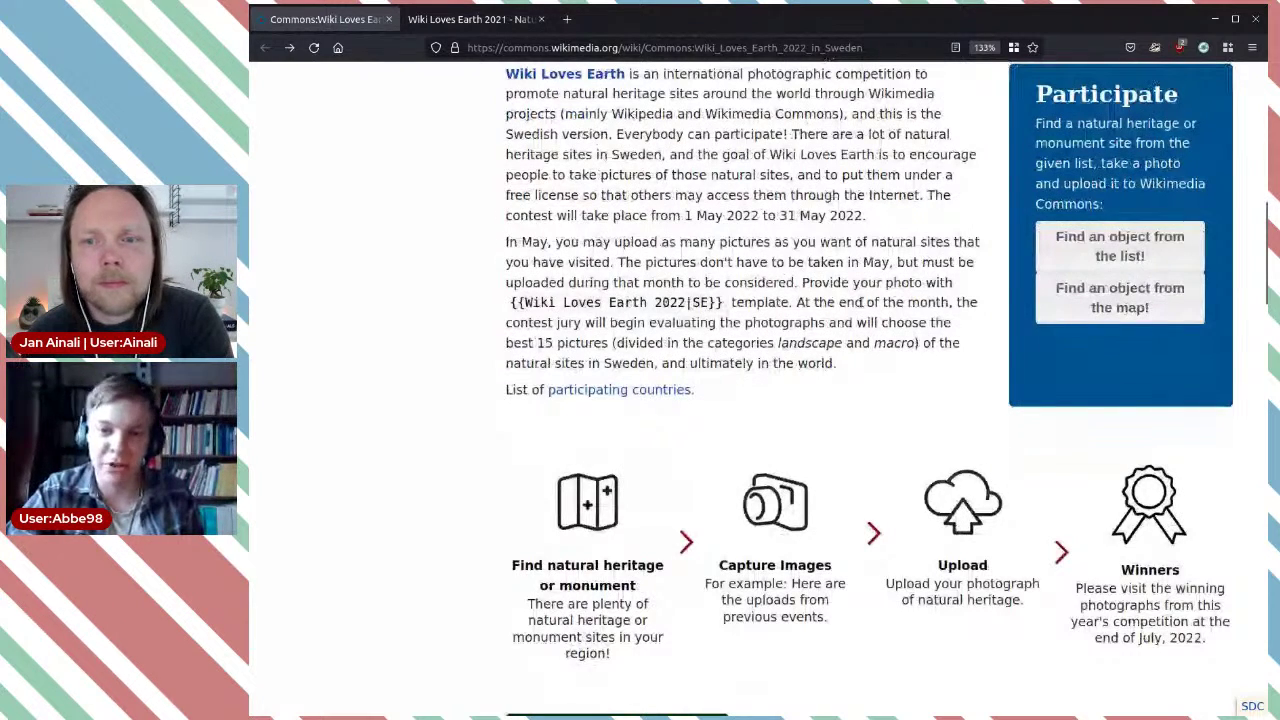
scroll(862, 303, "down", 5)
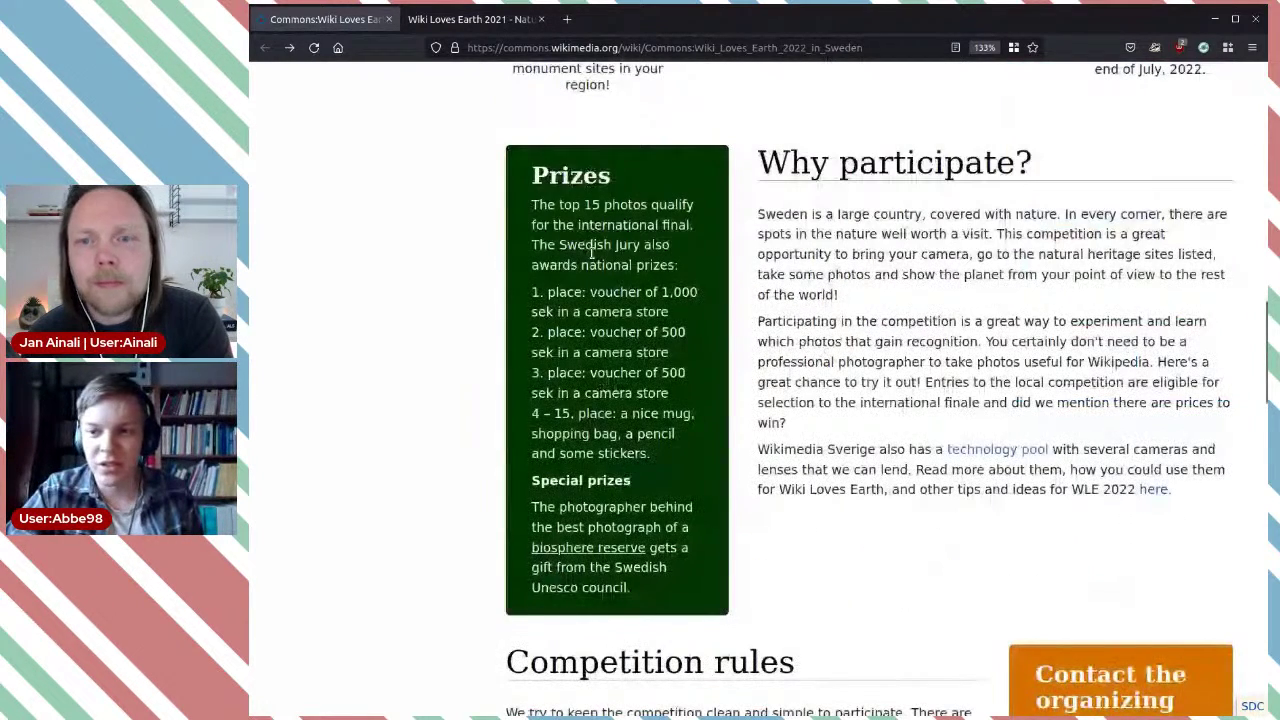
scroll(1030, 290, "down", 1)
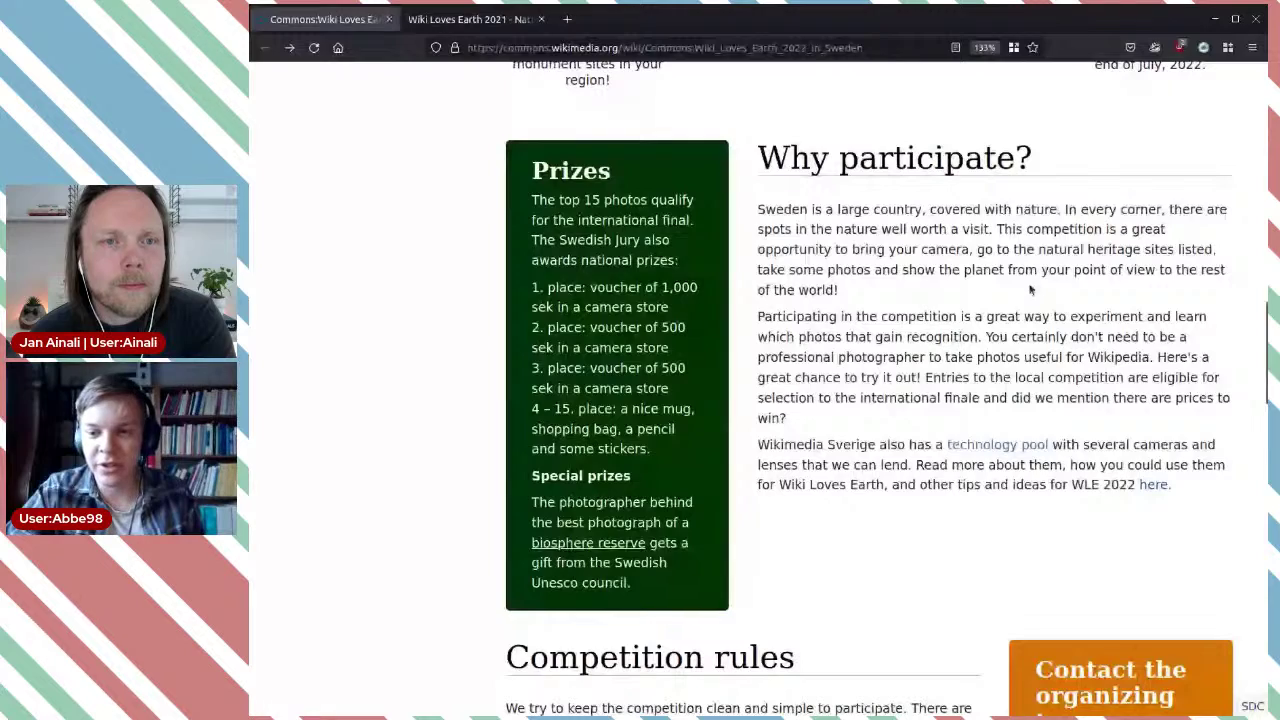
scroll(1030, 290, "down", 5)
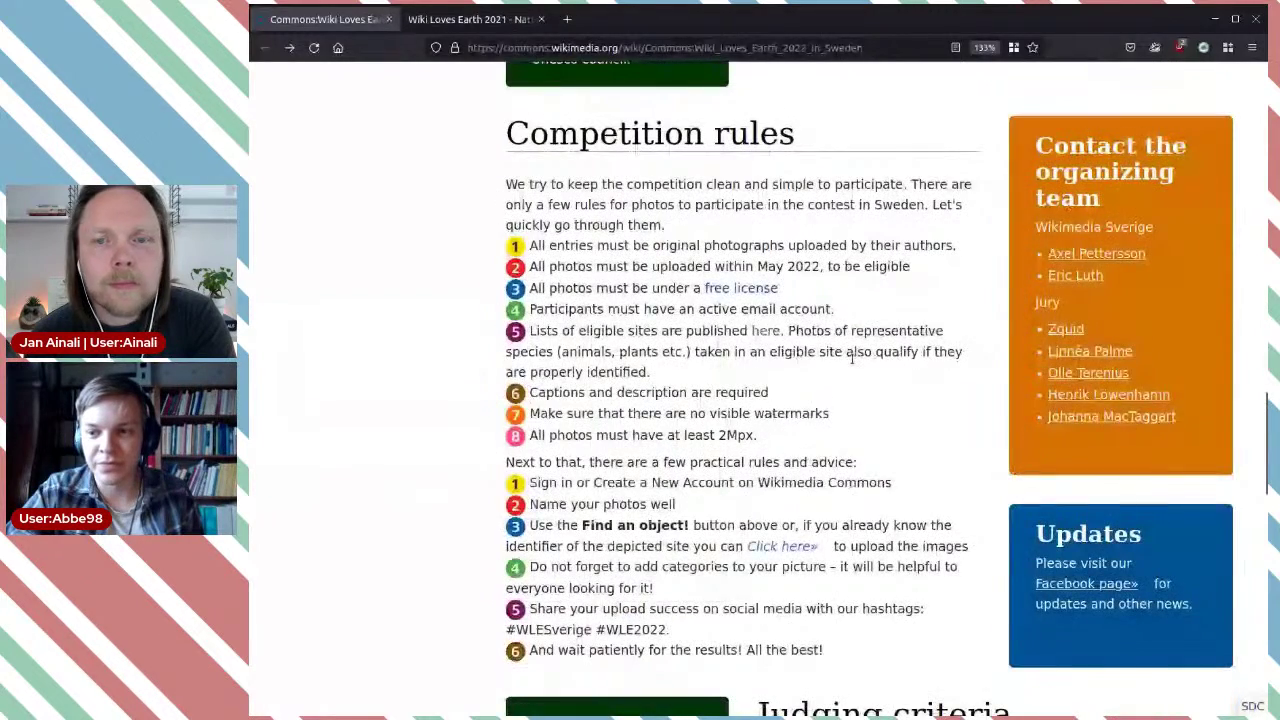
scroll(852, 356, "down", 10)
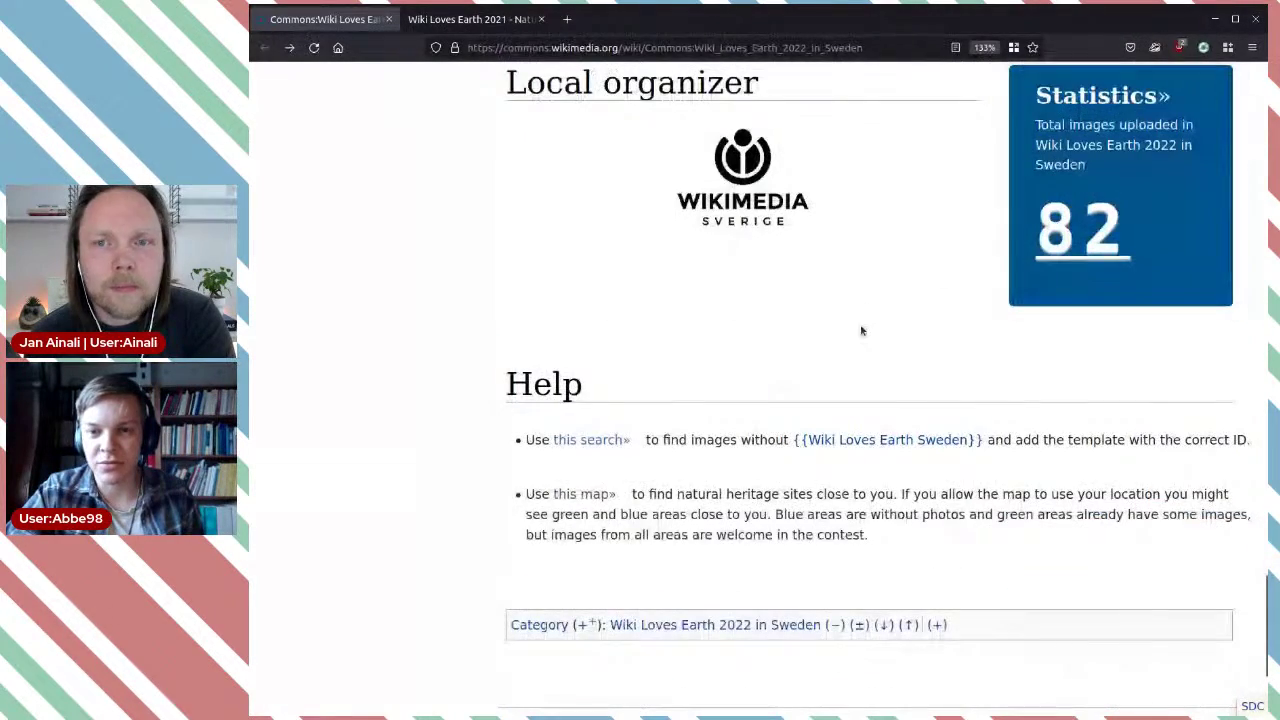
scroll(861, 331, "up", 4)
scroll(986, 486, "down", 2)
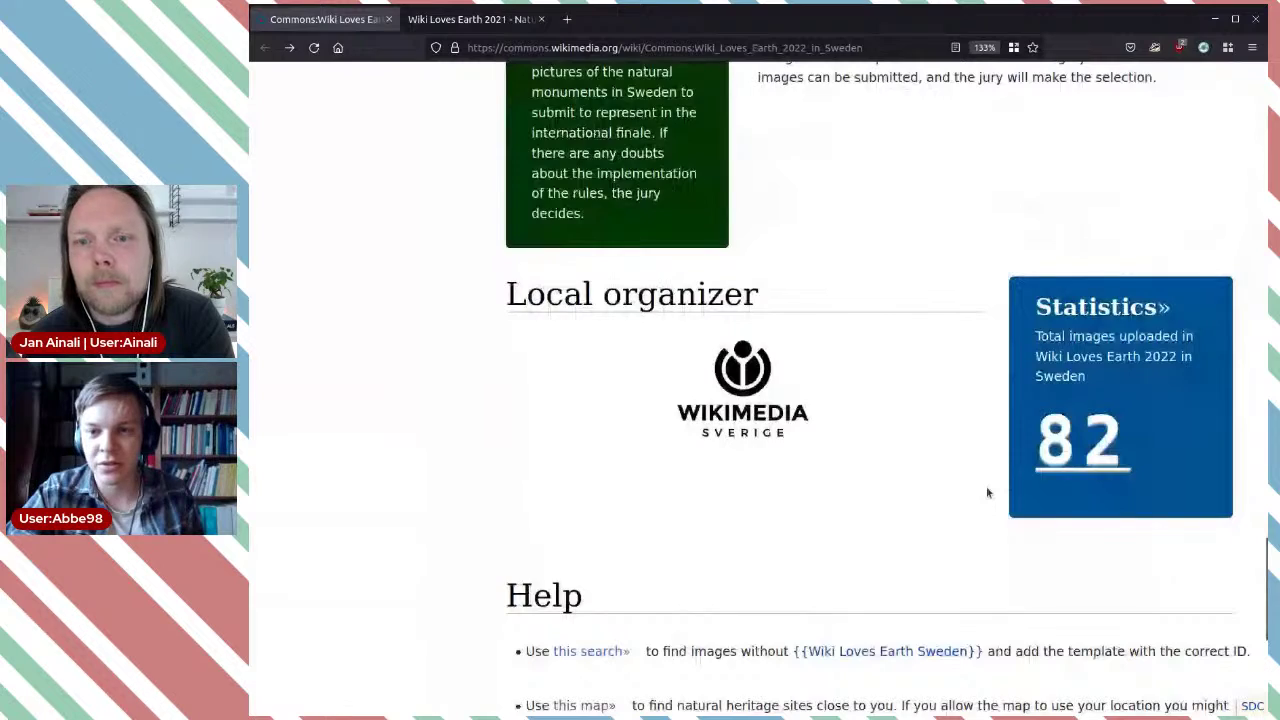
scroll(885, 273, "up", 4)
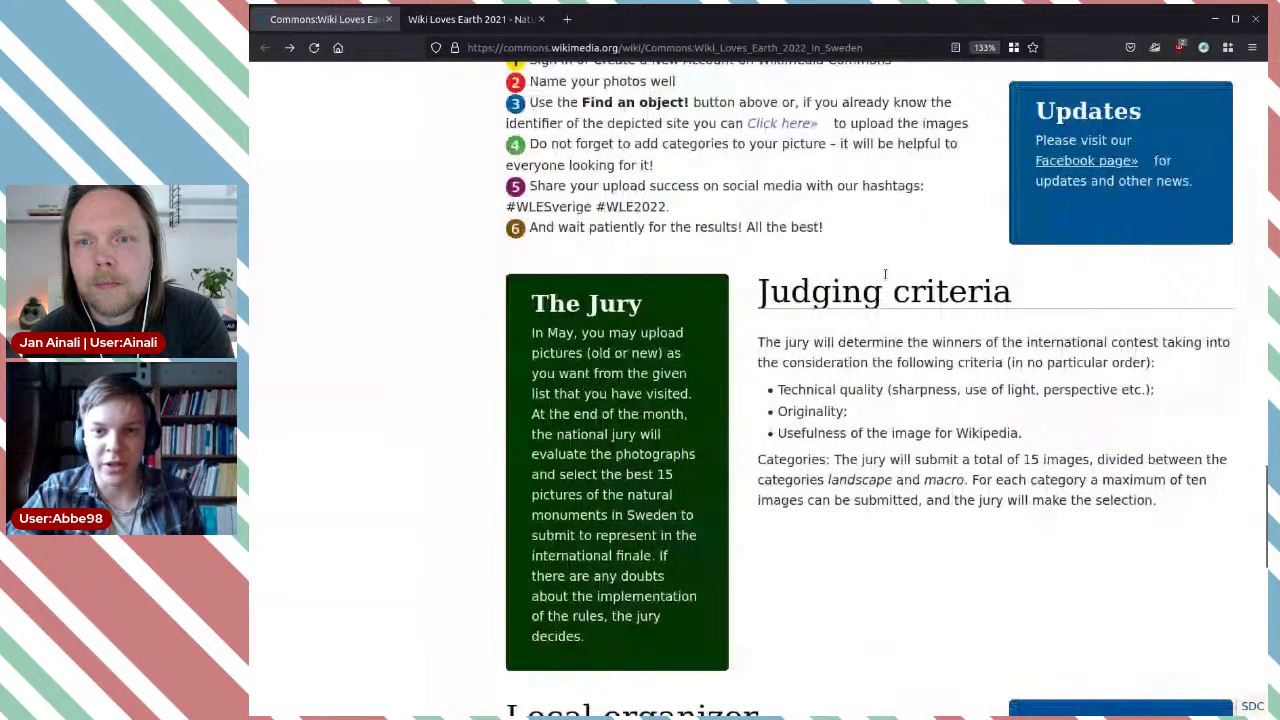
scroll(885, 273, "up", 8)
scroll(888, 280, "up", 3)
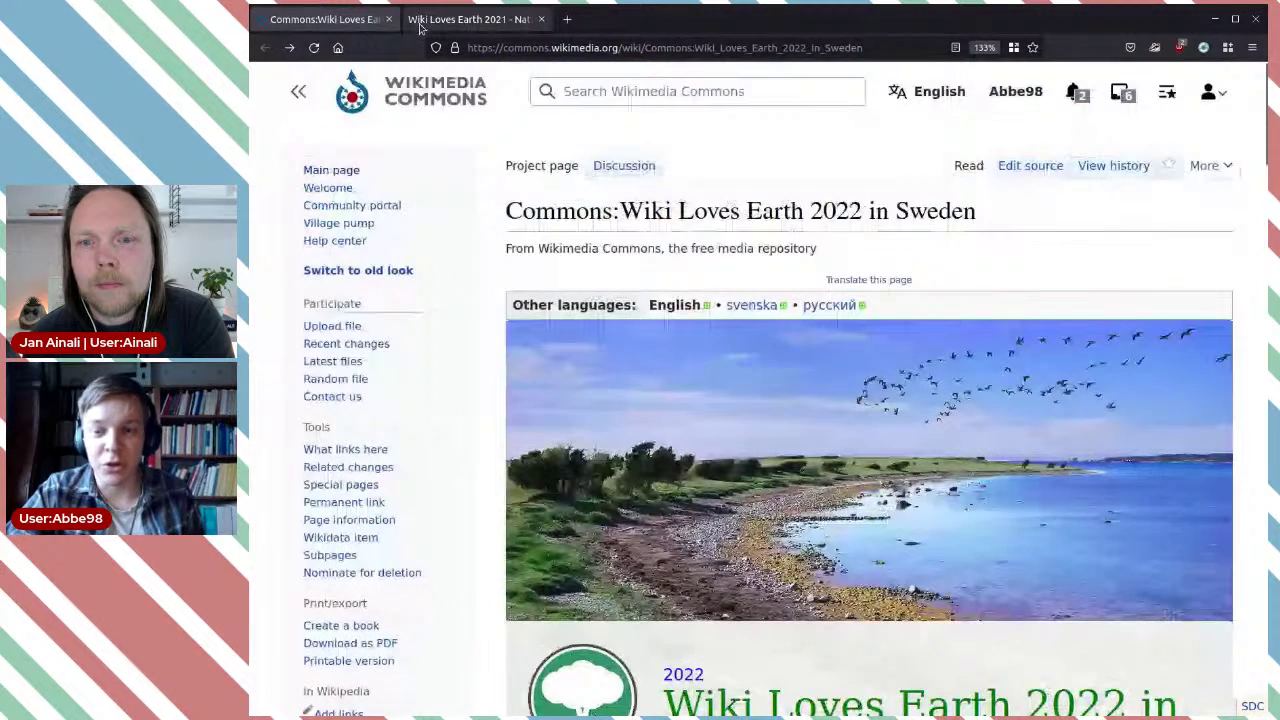
Step: View the Wiki Loves Earth map of Sweden at the level of individual natural areas around Nyköping
left_click(420, 22)
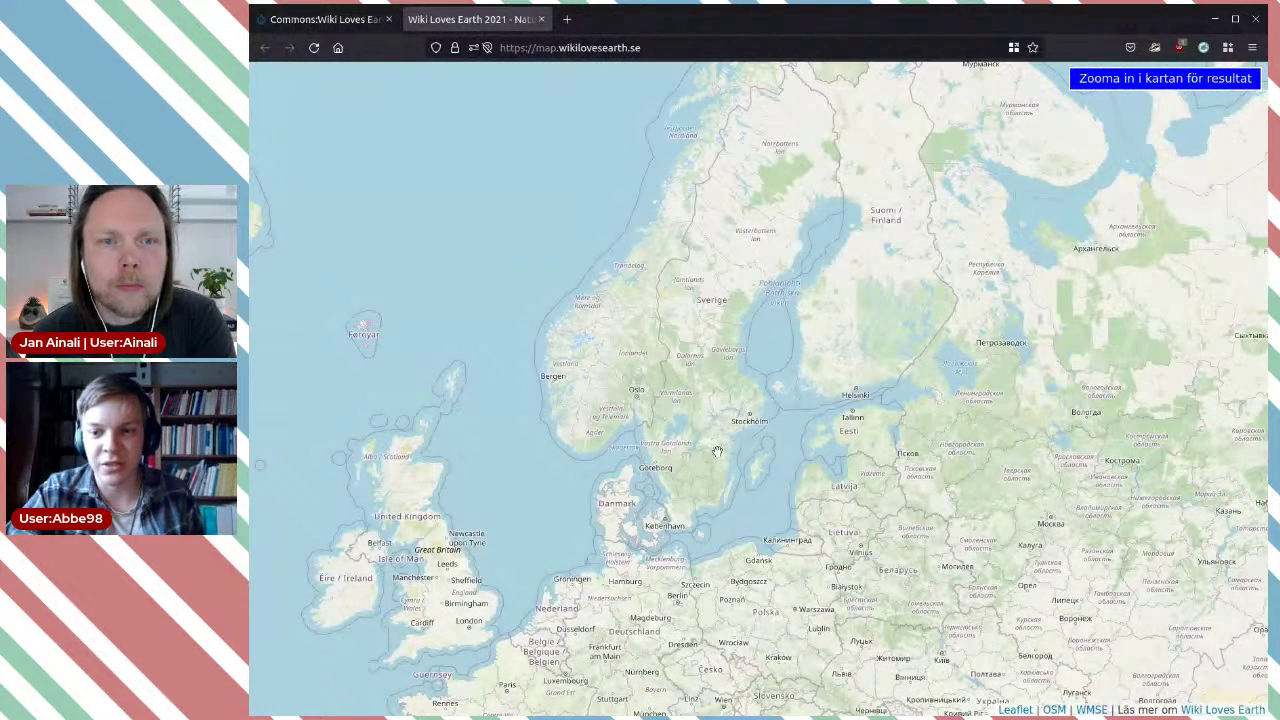
scroll(718, 450, "up", 3)
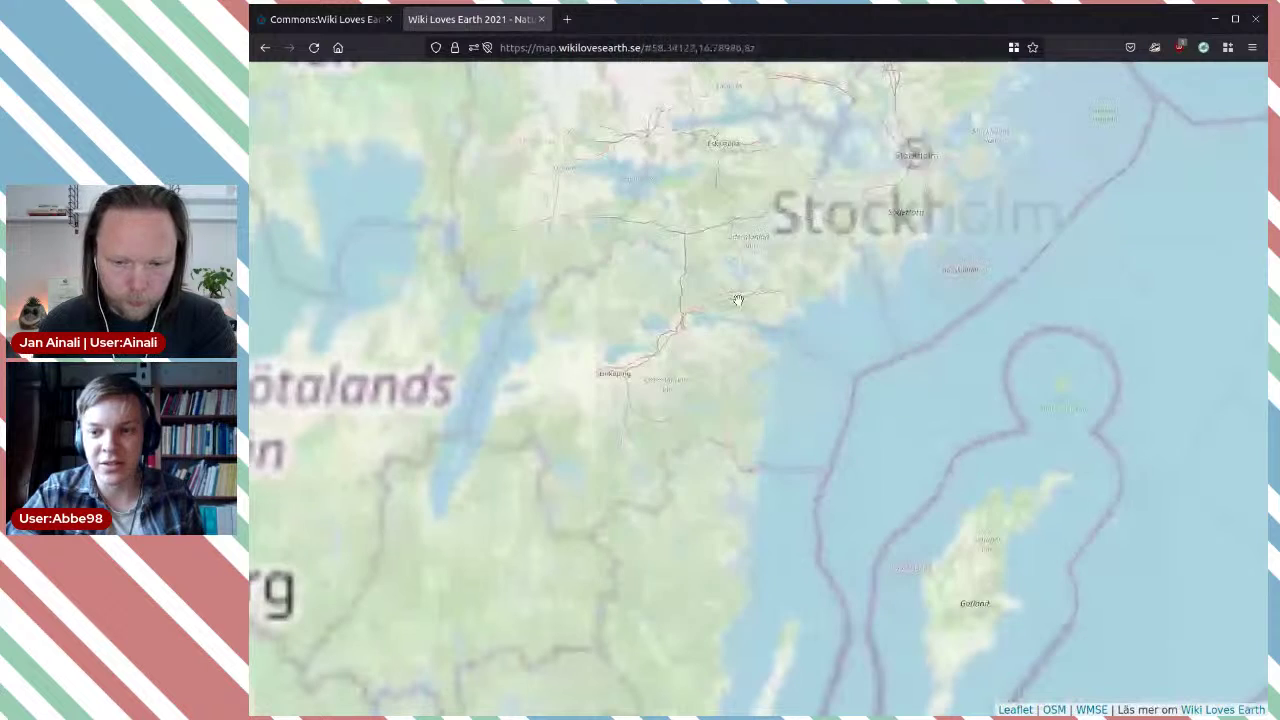
left_click_drag(754, 277, 745, 428)
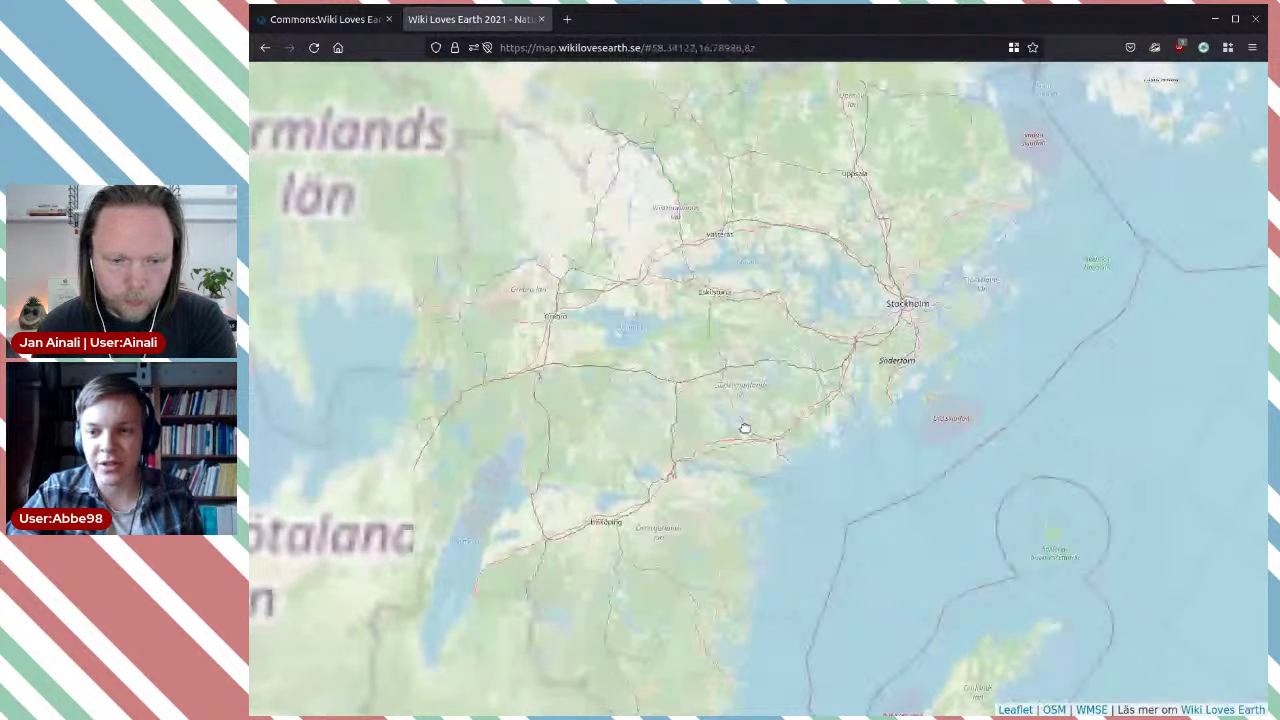
scroll(745, 428, "up", 3)
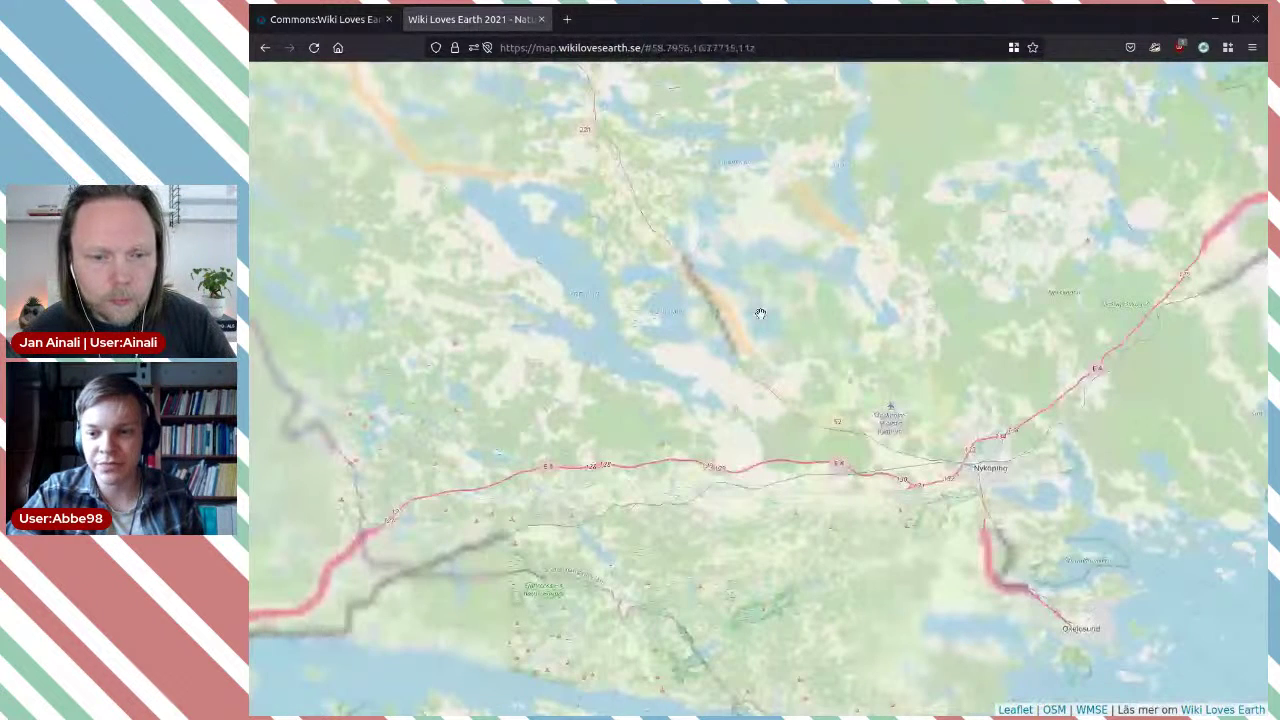
left_click_drag(705, 430, 671, 457)
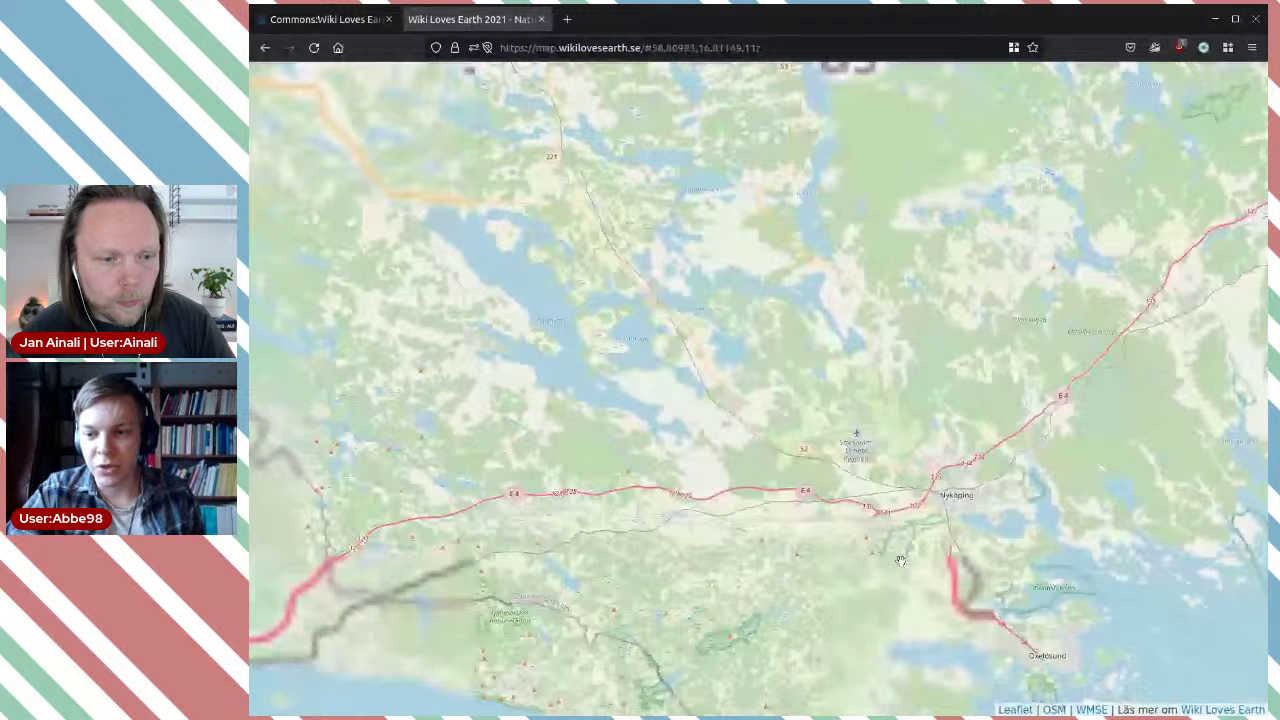
scroll(900, 560, "up", 2)
left_click_drag(923, 477, 909, 467)
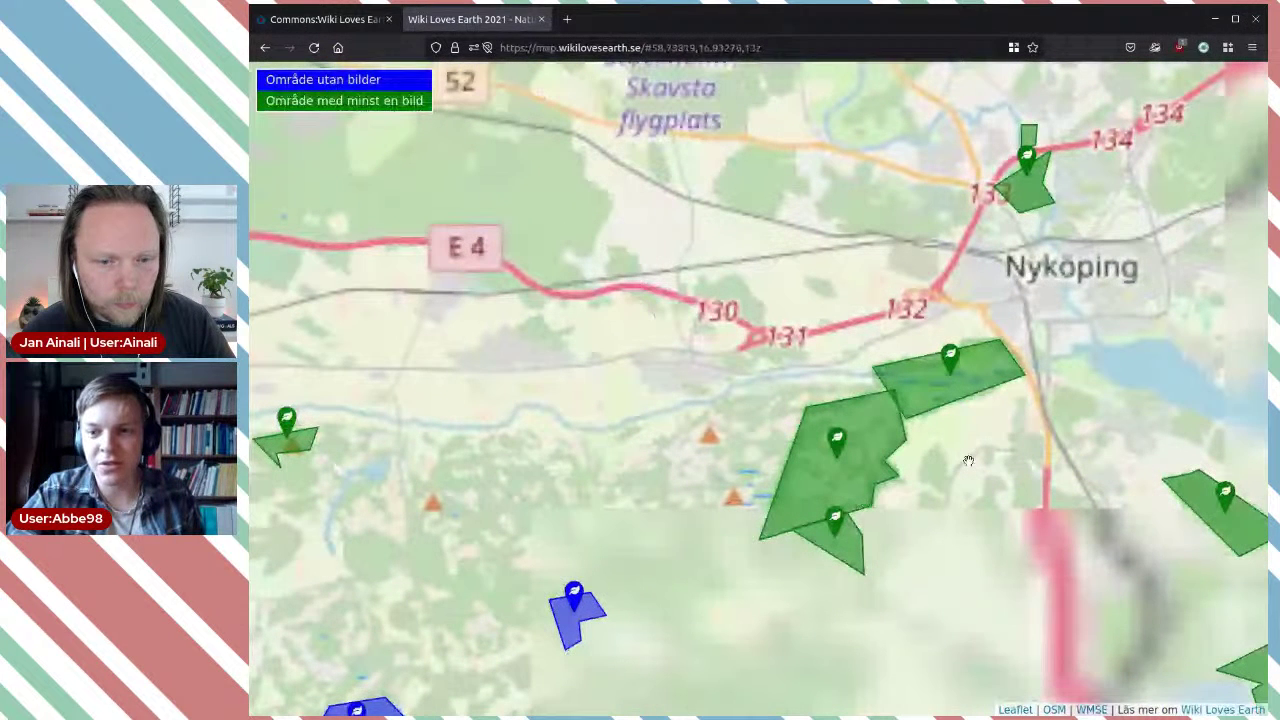
Step: Locate Svanviken-Lindbacke naturreservat on the map near Nyköping and open its image upload page in a new tab
left_click_drag(968, 460, 800, 437)
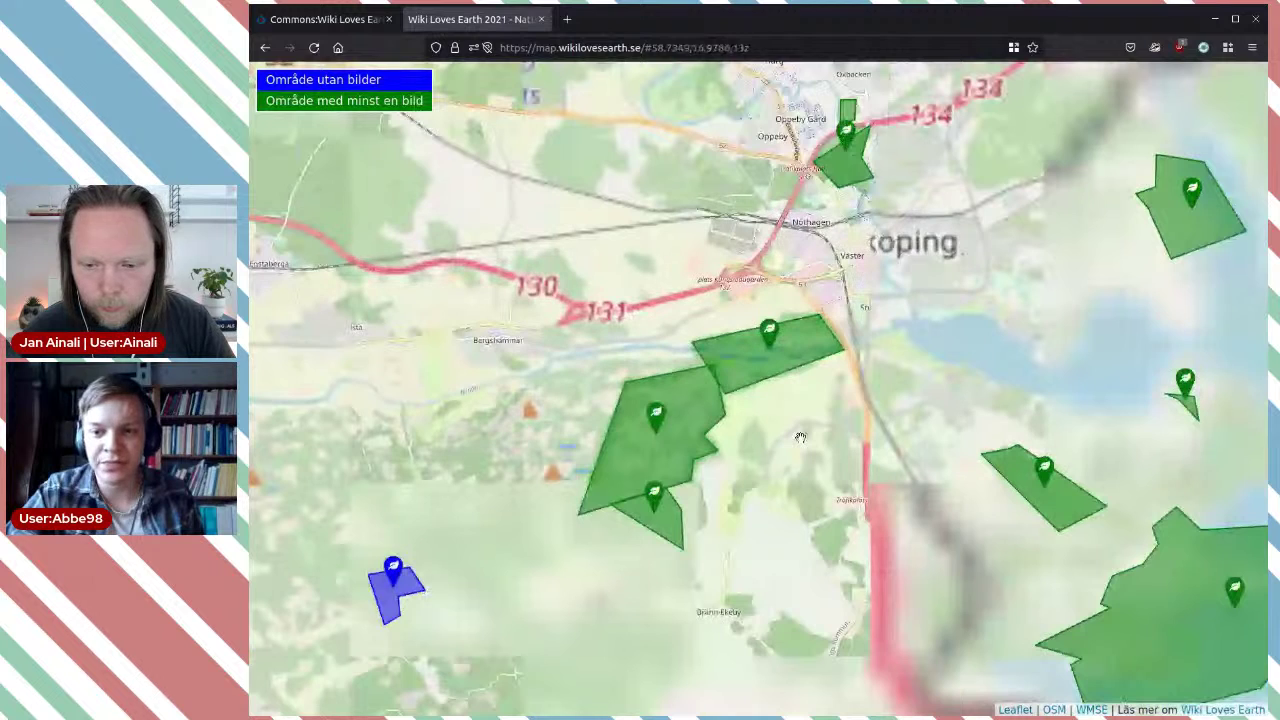
mouse_move(820, 331)
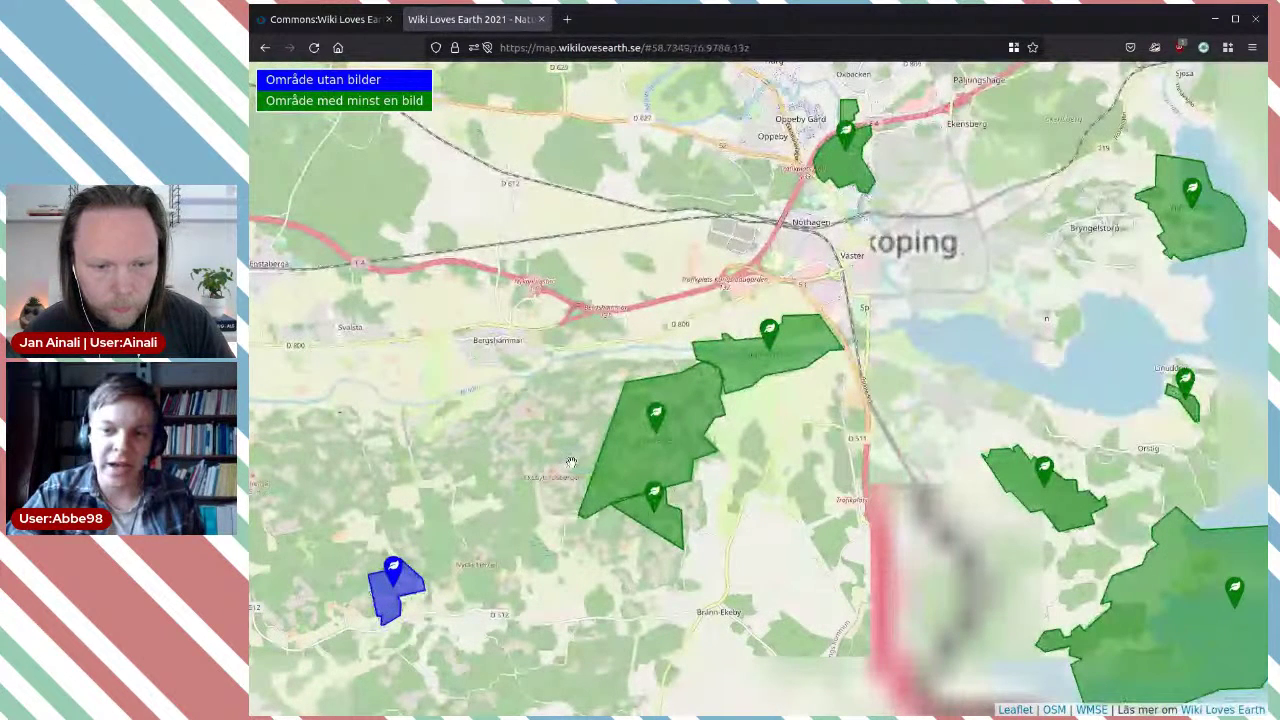
left_click_drag(523, 458, 636, 368)
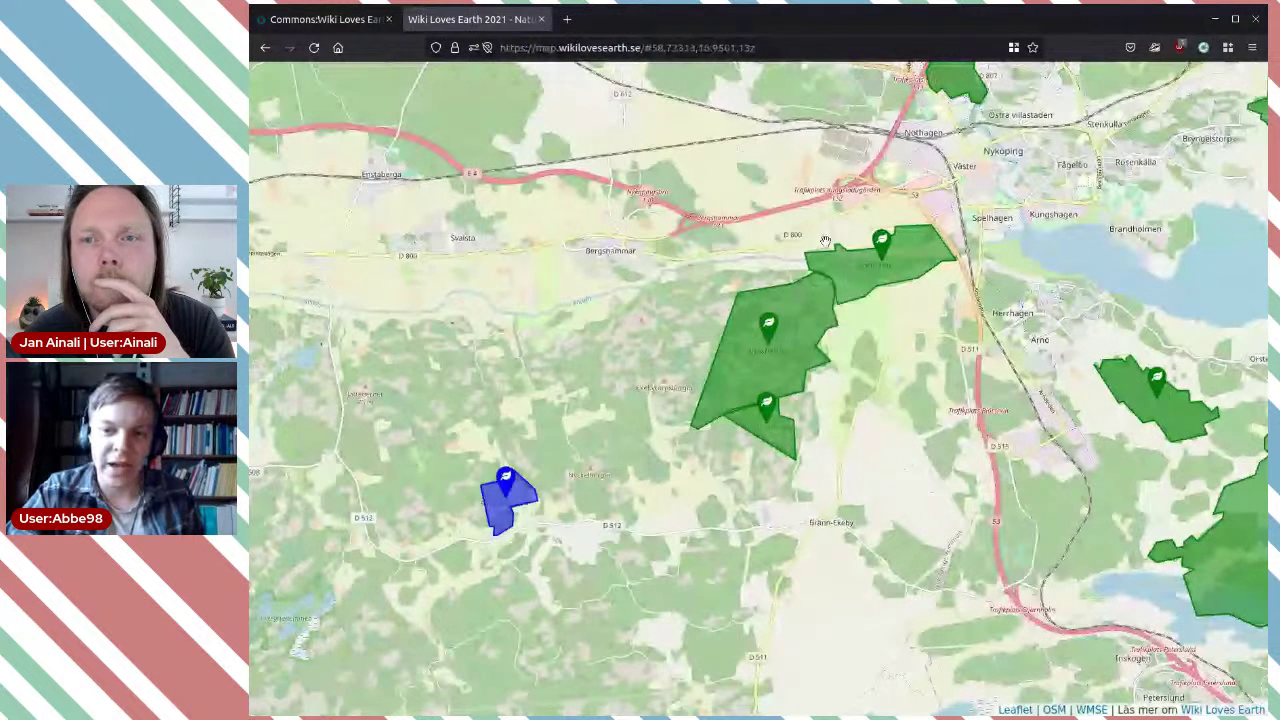
left_click_drag(825, 241, 857, 157)
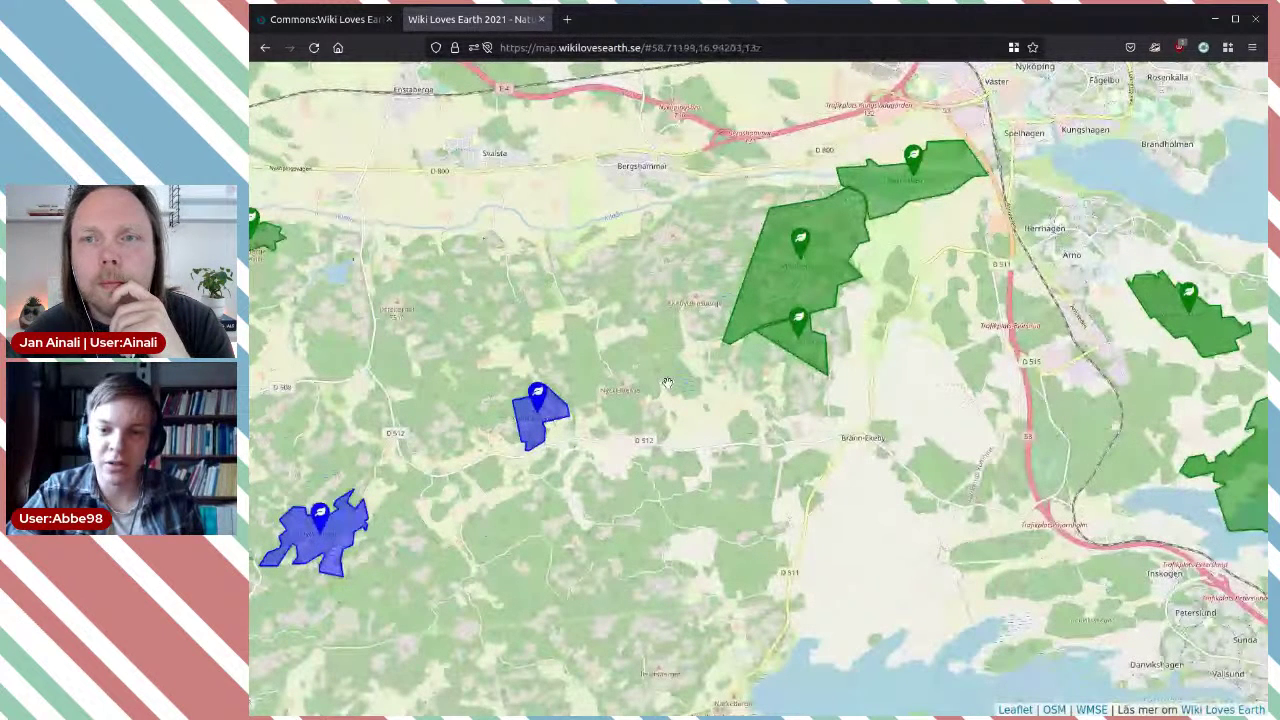
left_click(917, 166)
left_click_drag(917, 166, 662, 320)
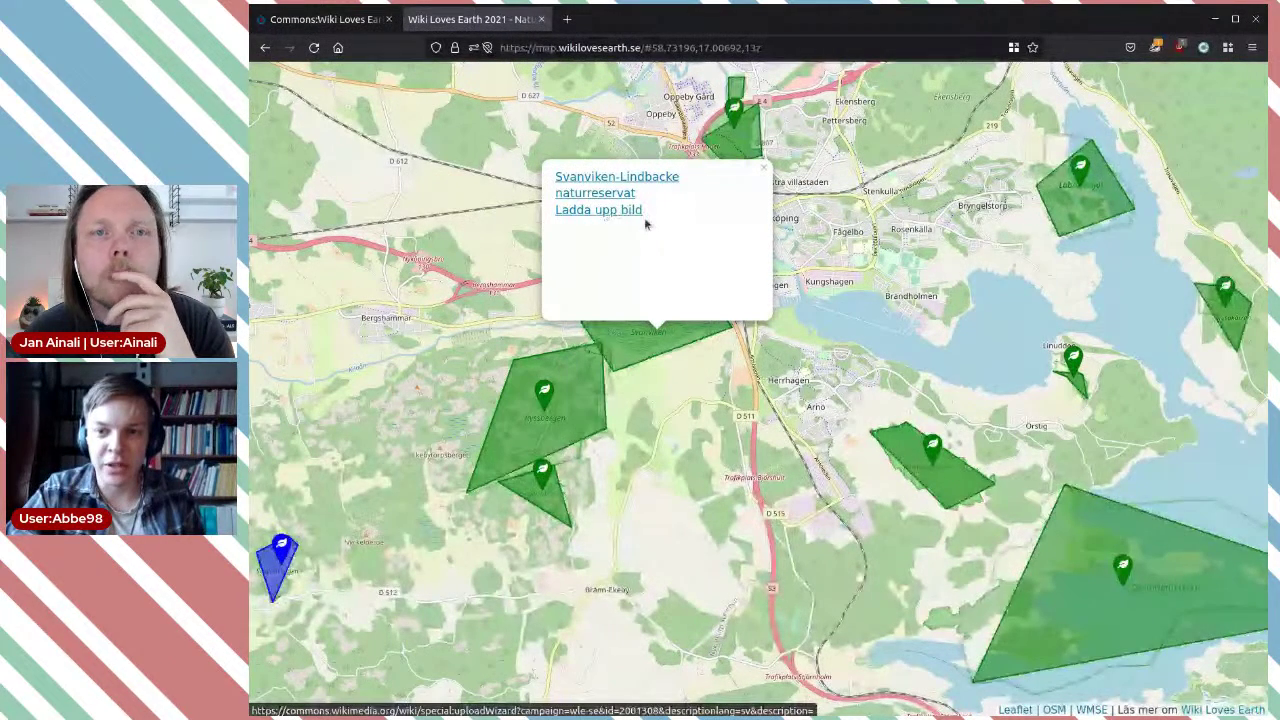
middle_click(640, 218)
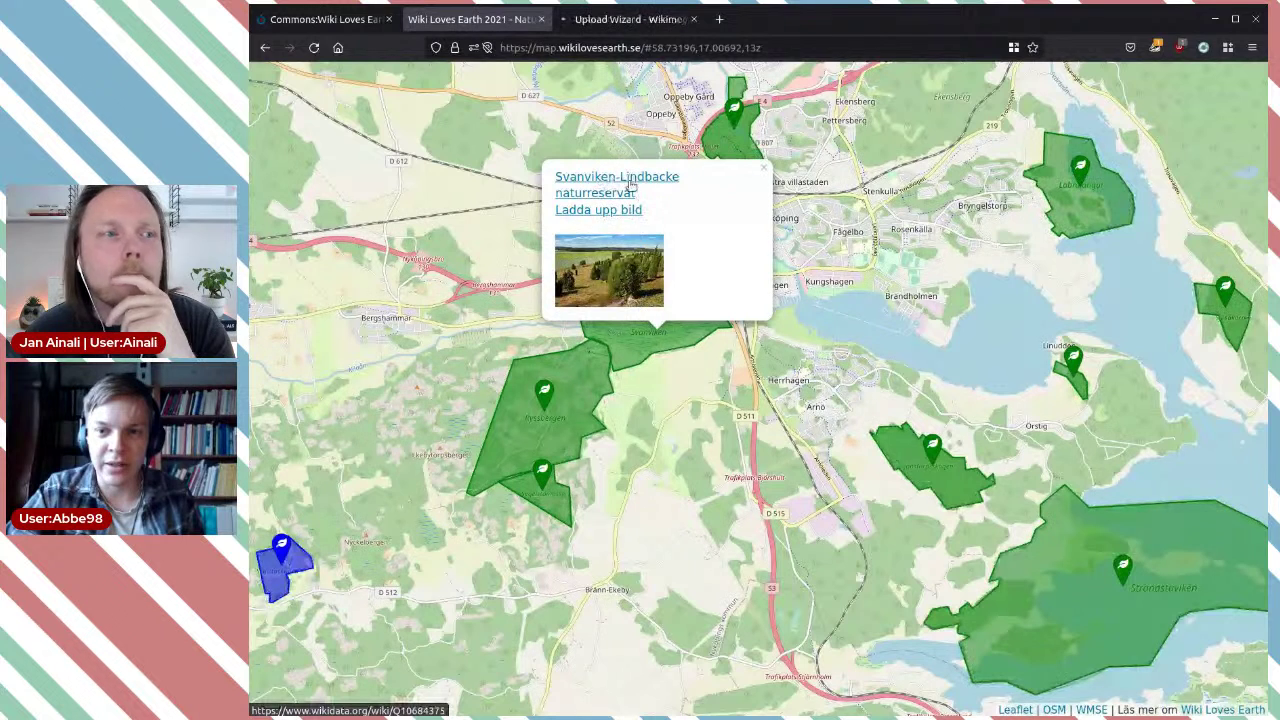
Step: Open the reserve's Wikidata item, look through its statements, and open its Swedish Wikipedia article
left_click(627, 180)
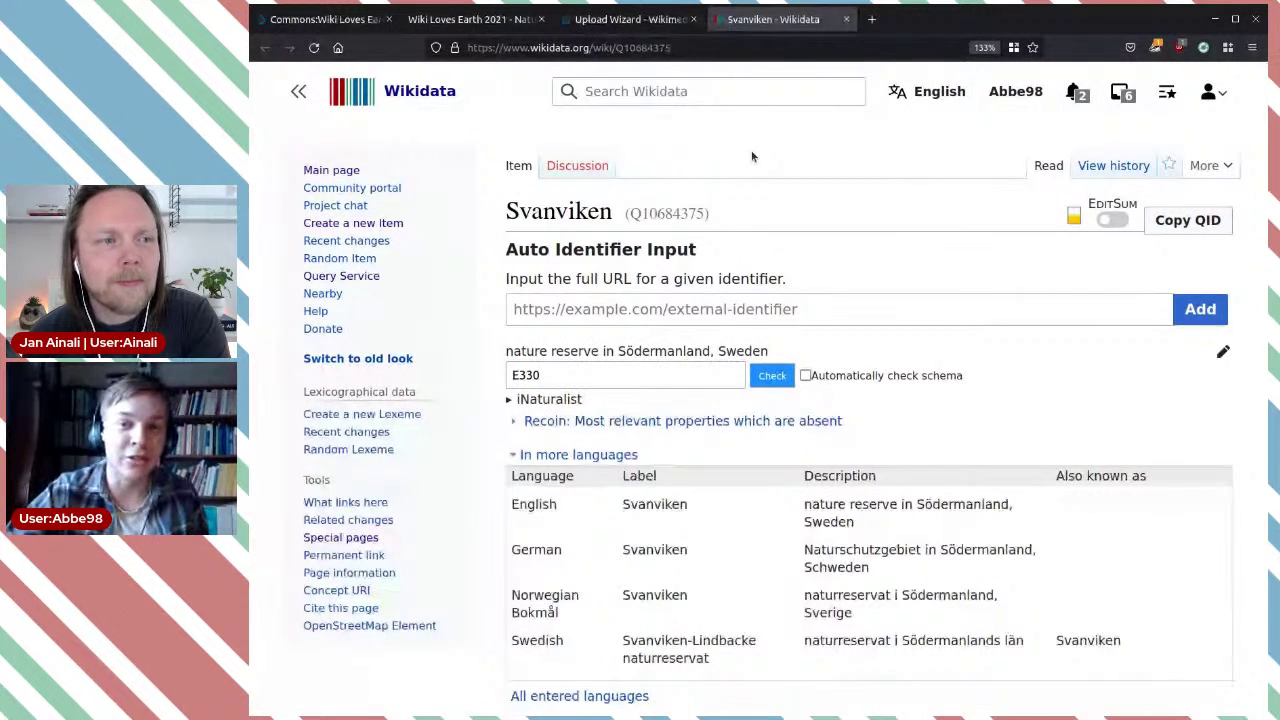
scroll(805, 132, "down", 1)
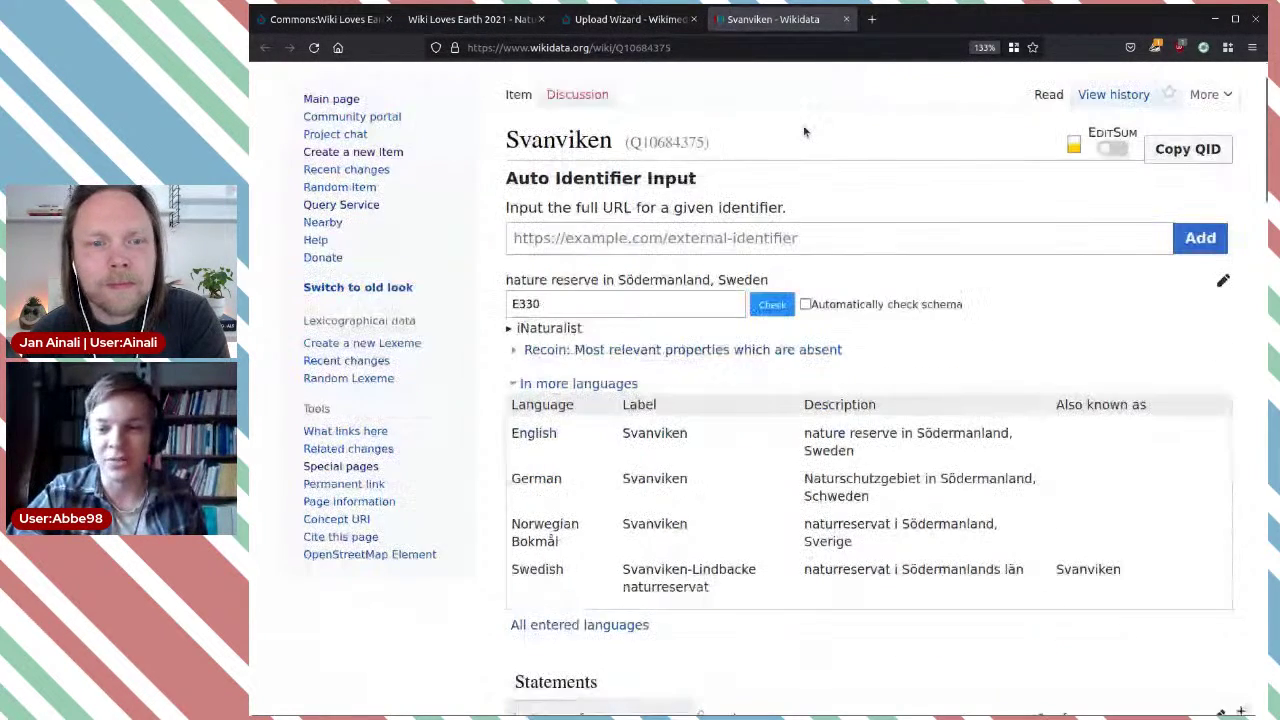
scroll(805, 132, "down", 12)
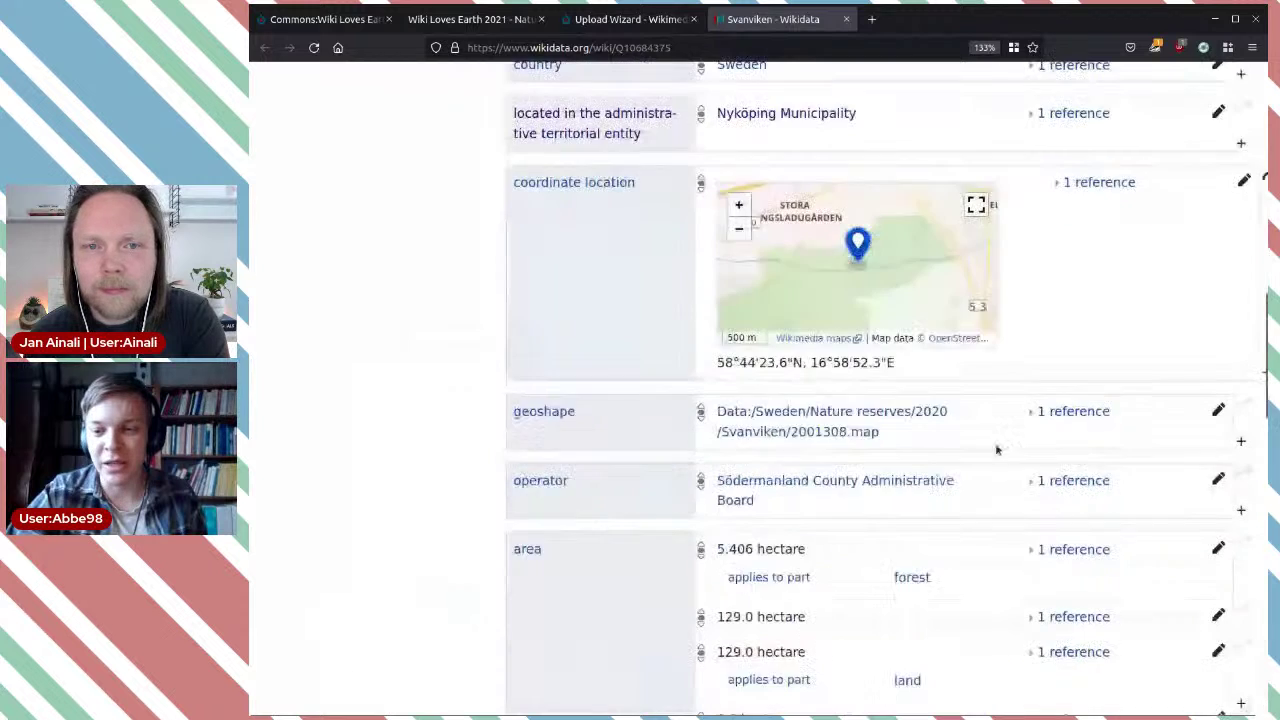
scroll(994, 439, "down", 10)
scroll(900, 390, "up", 5)
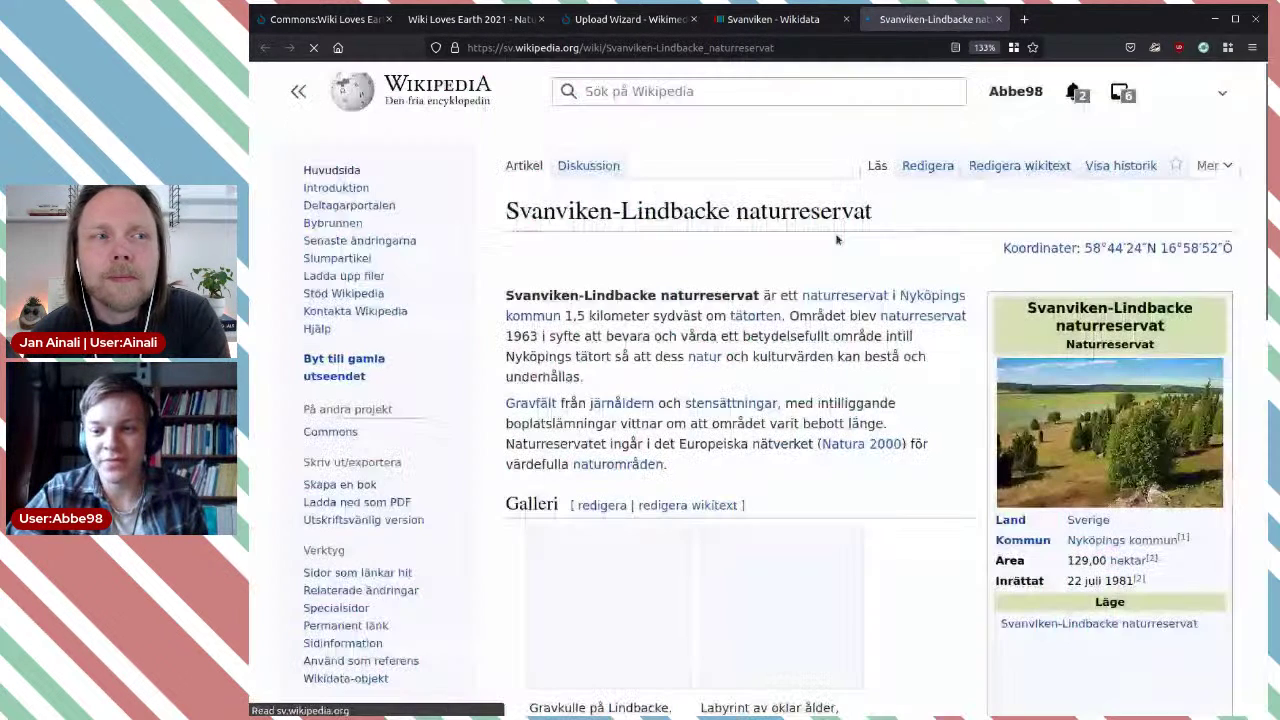
Step: Look over the gallery of the Svanviken-Lindbacke article, visit the file page of the Gravkulle photo and return to the article
scroll(810, 136, "down", 5)
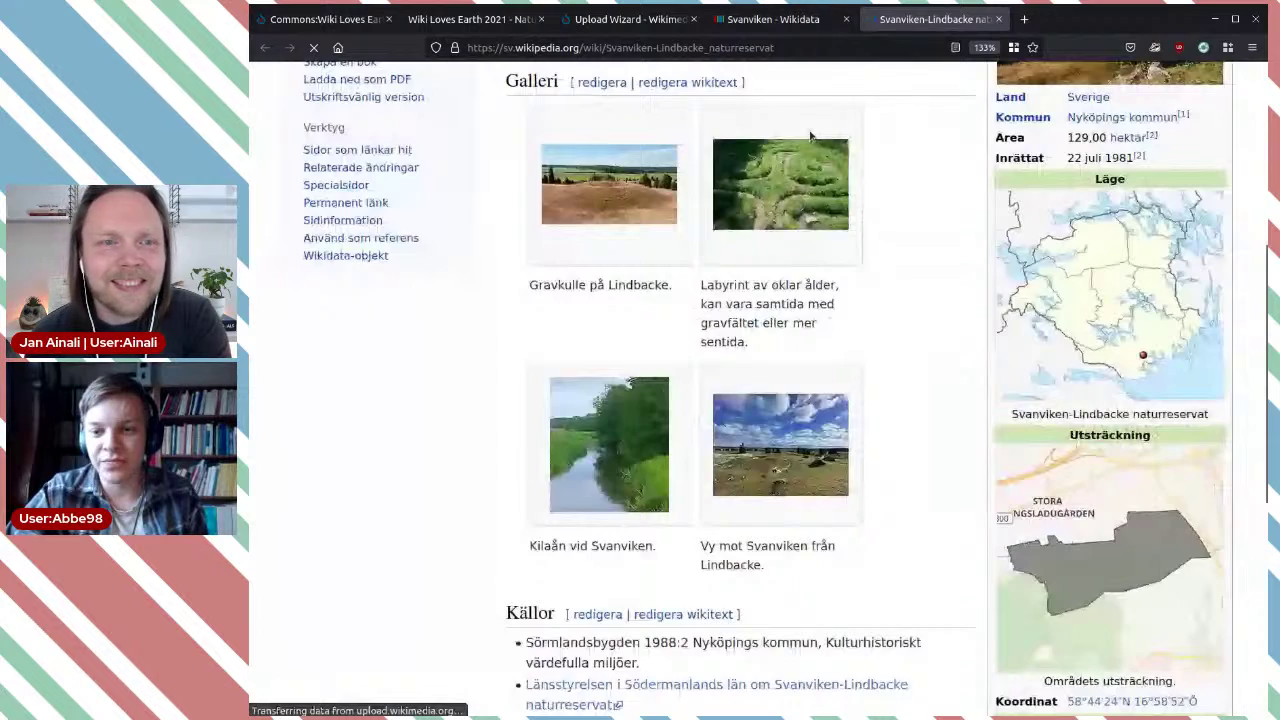
scroll(810, 136, "down", 3)
scroll(840, 125, "up", 3)
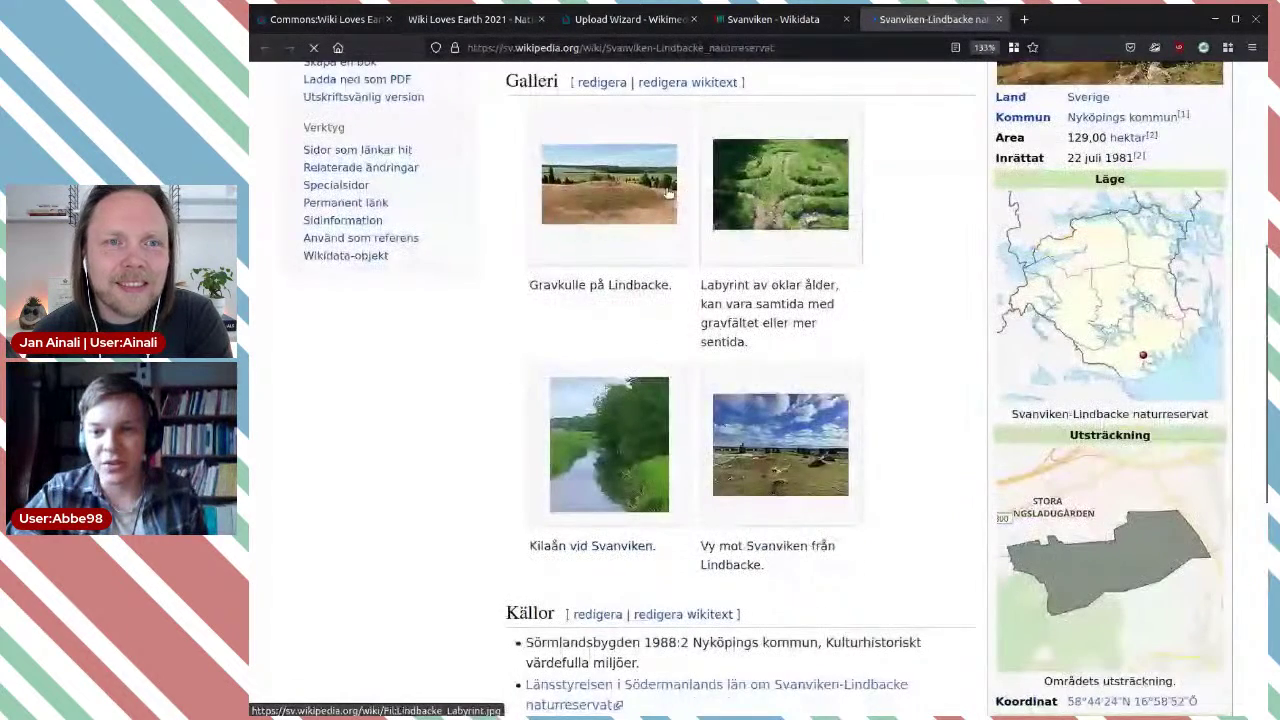
left_click(665, 196)
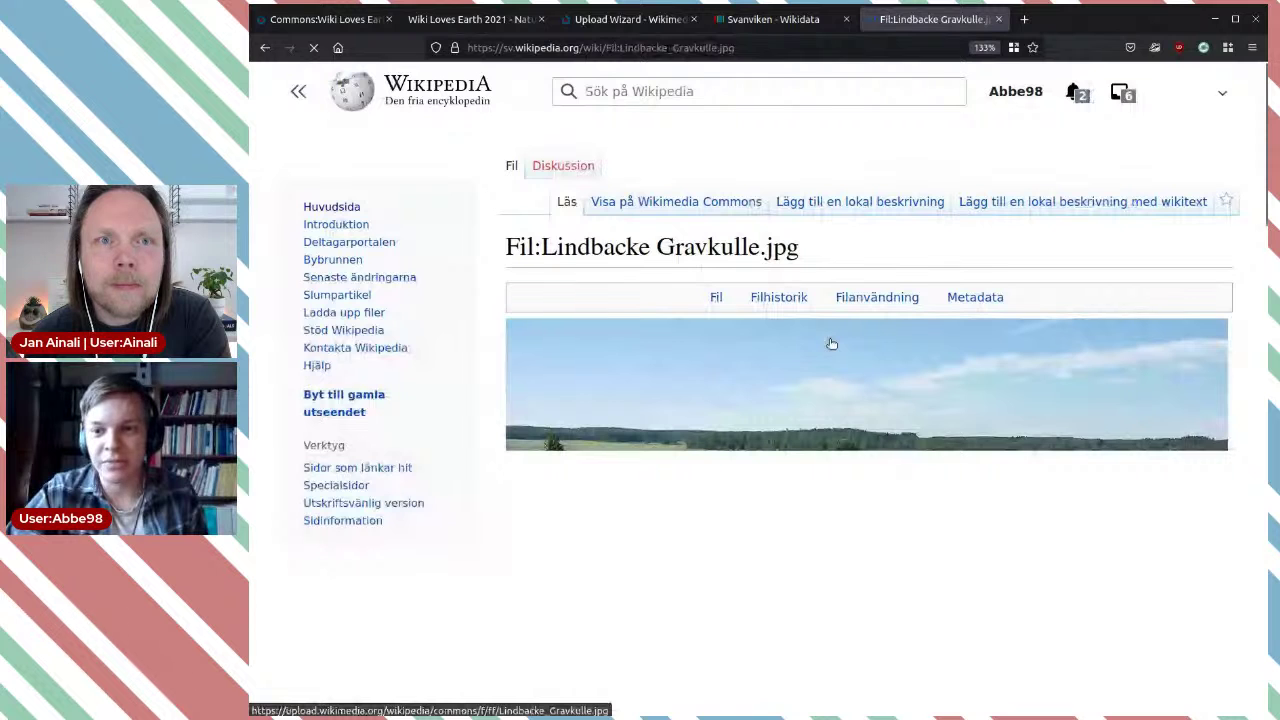
key("alt+Left")
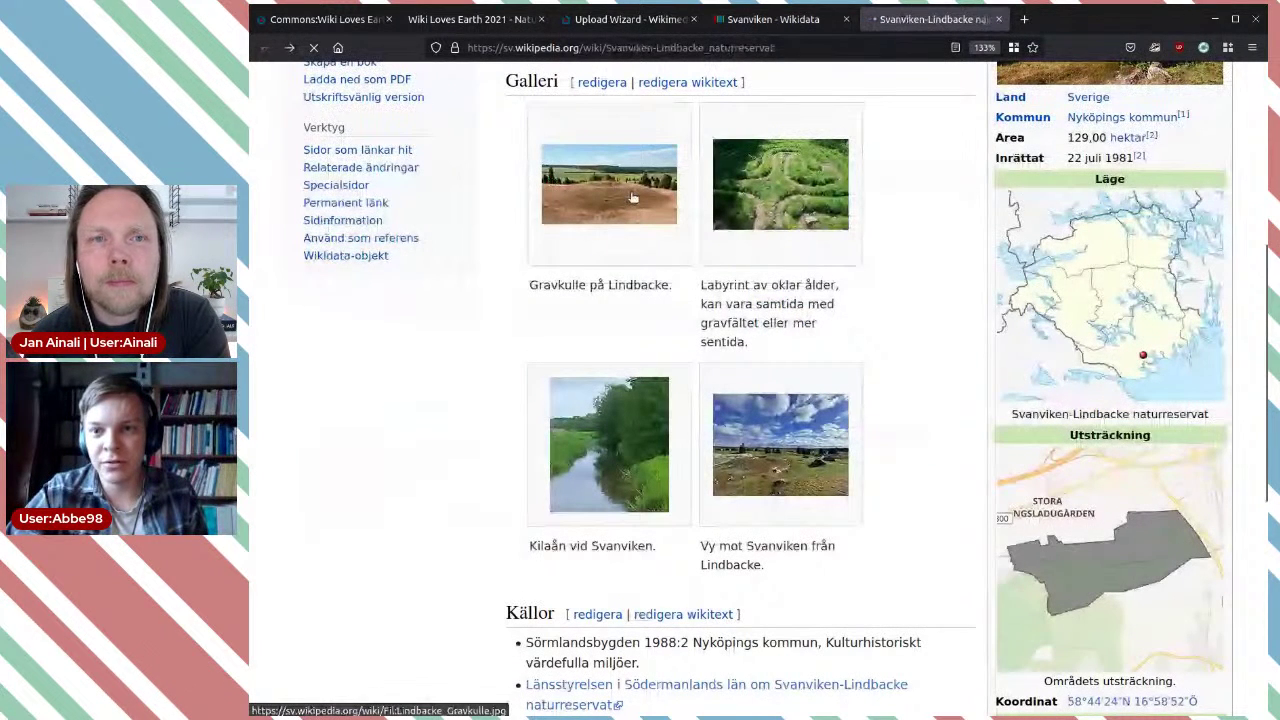
left_click(632, 197)
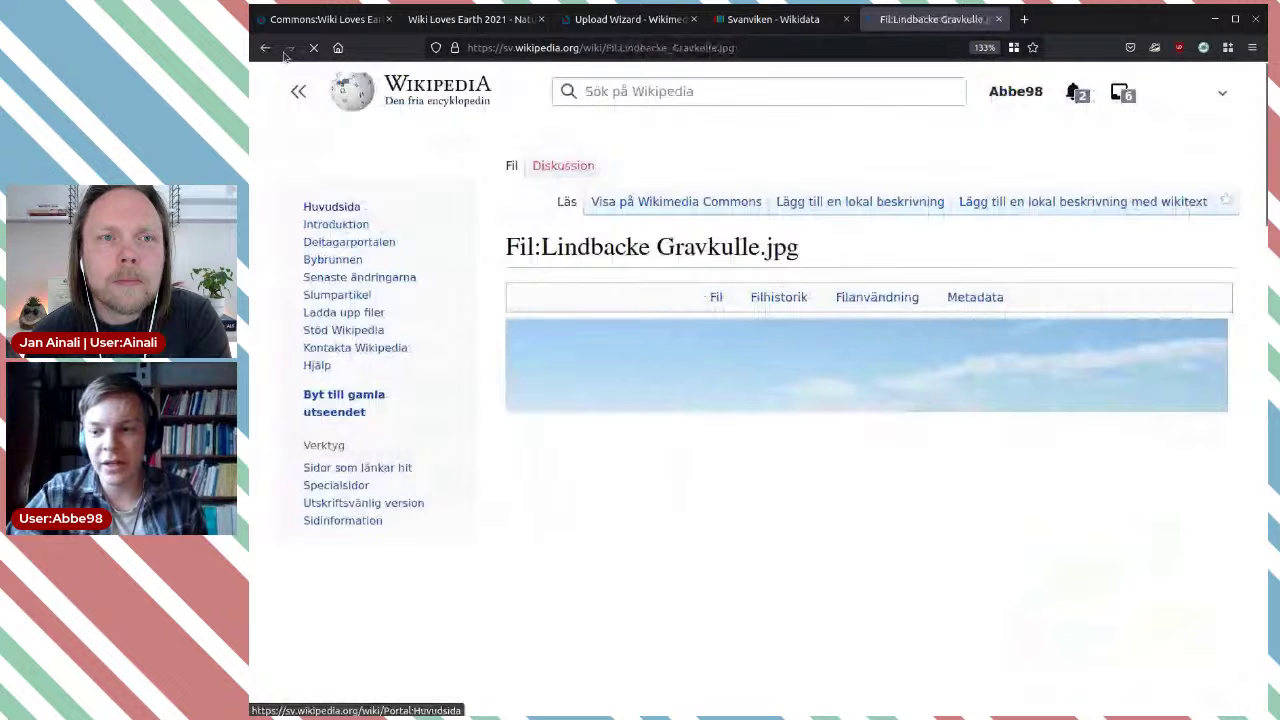
left_click(272, 49)
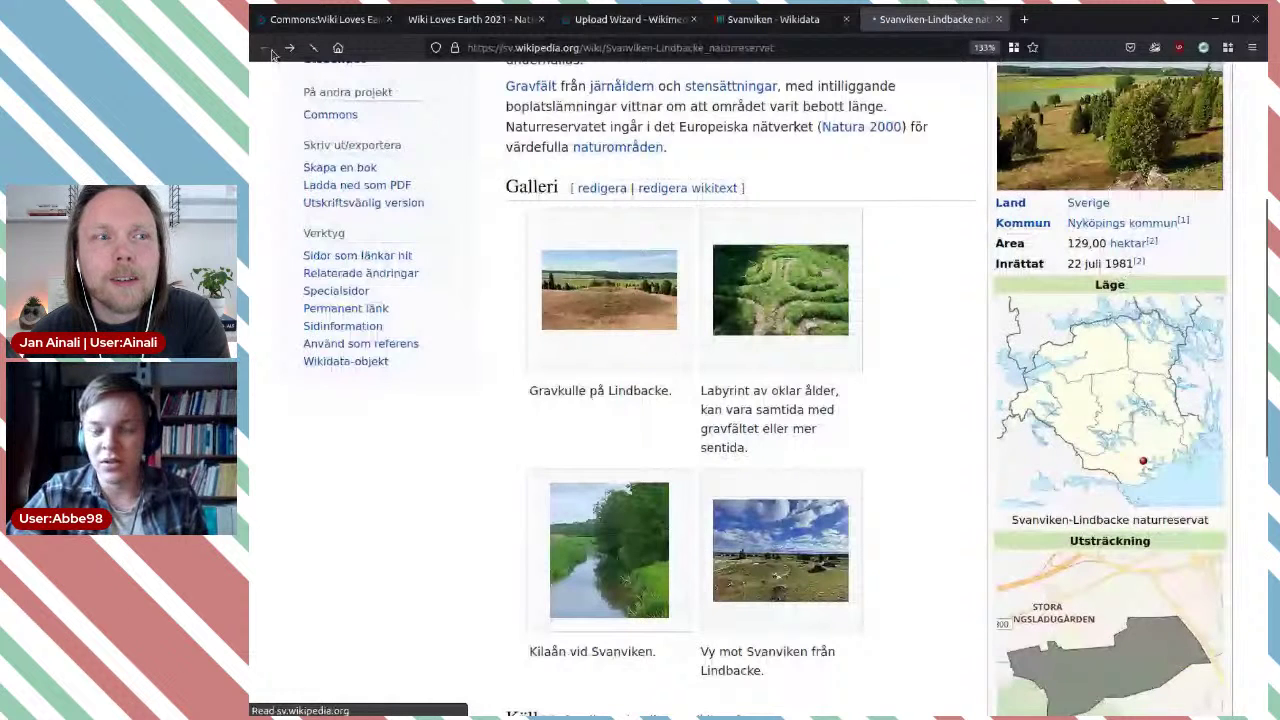
scroll(891, 296, "down", 2)
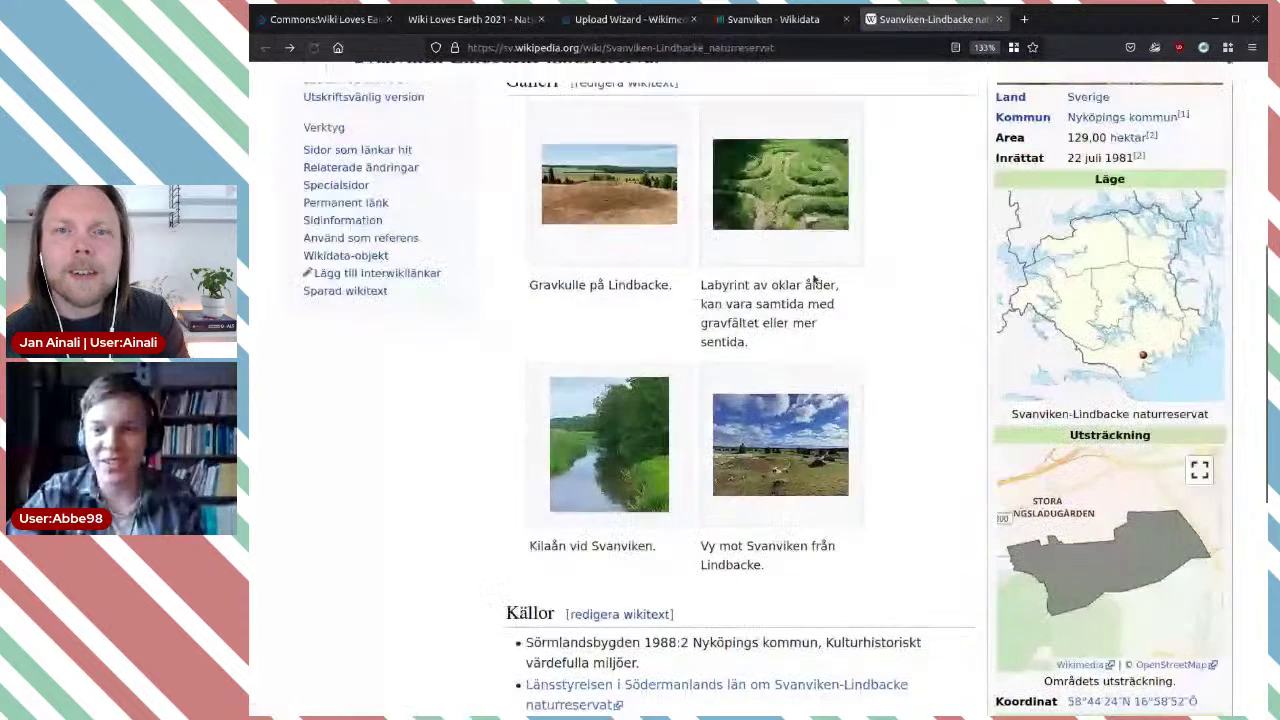
Step: View the four gallery photos enlarged one after another, close the viewer and look over the article's introduction
left_click(594, 209)
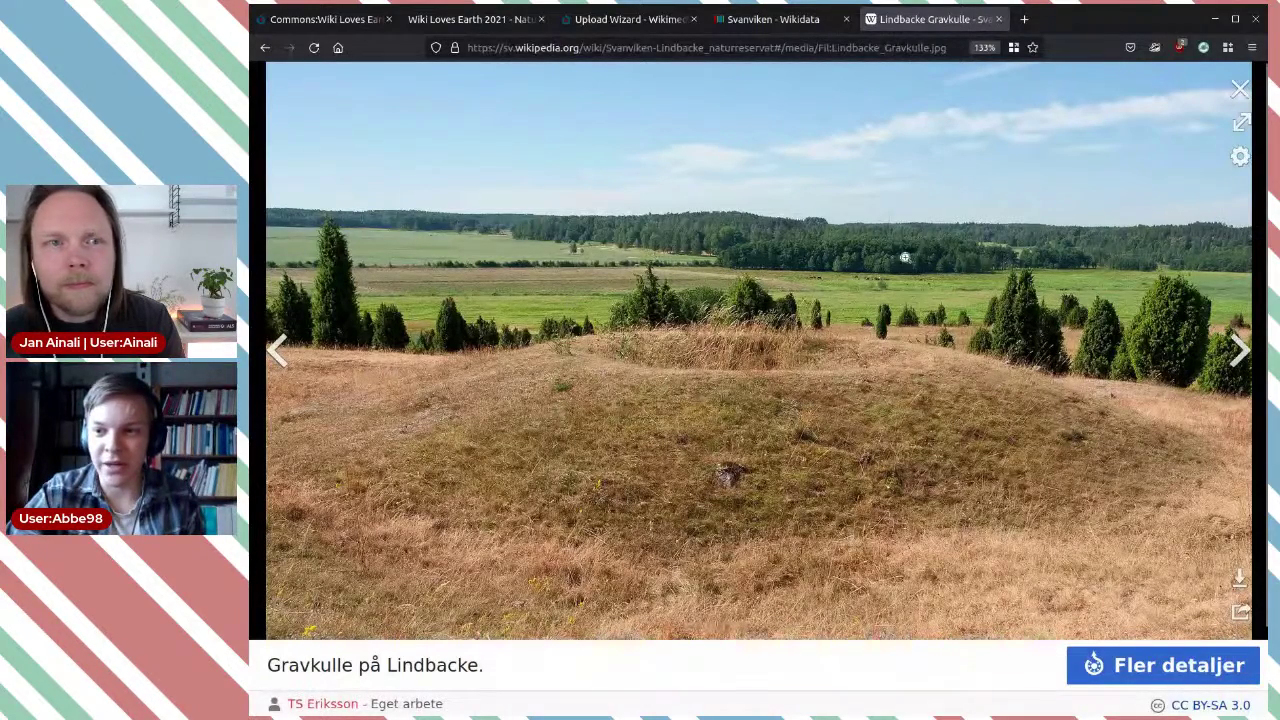
left_click(1244, 349)
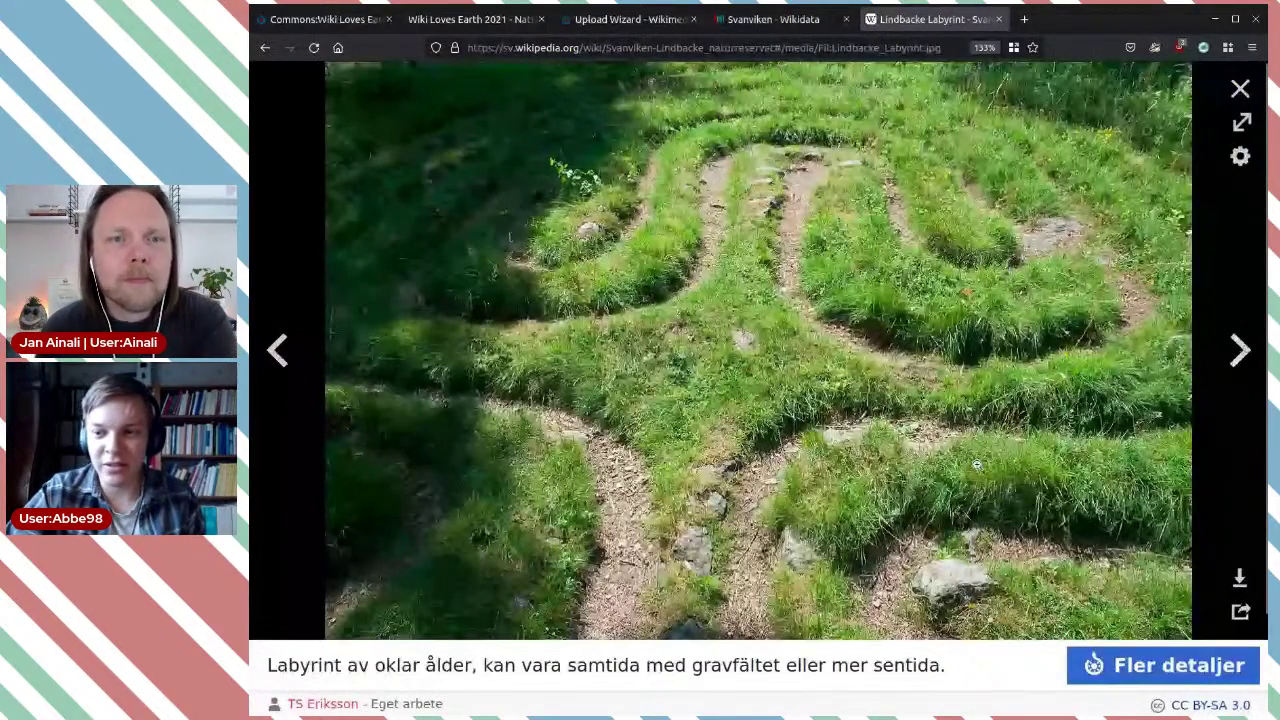
left_click(1244, 349)
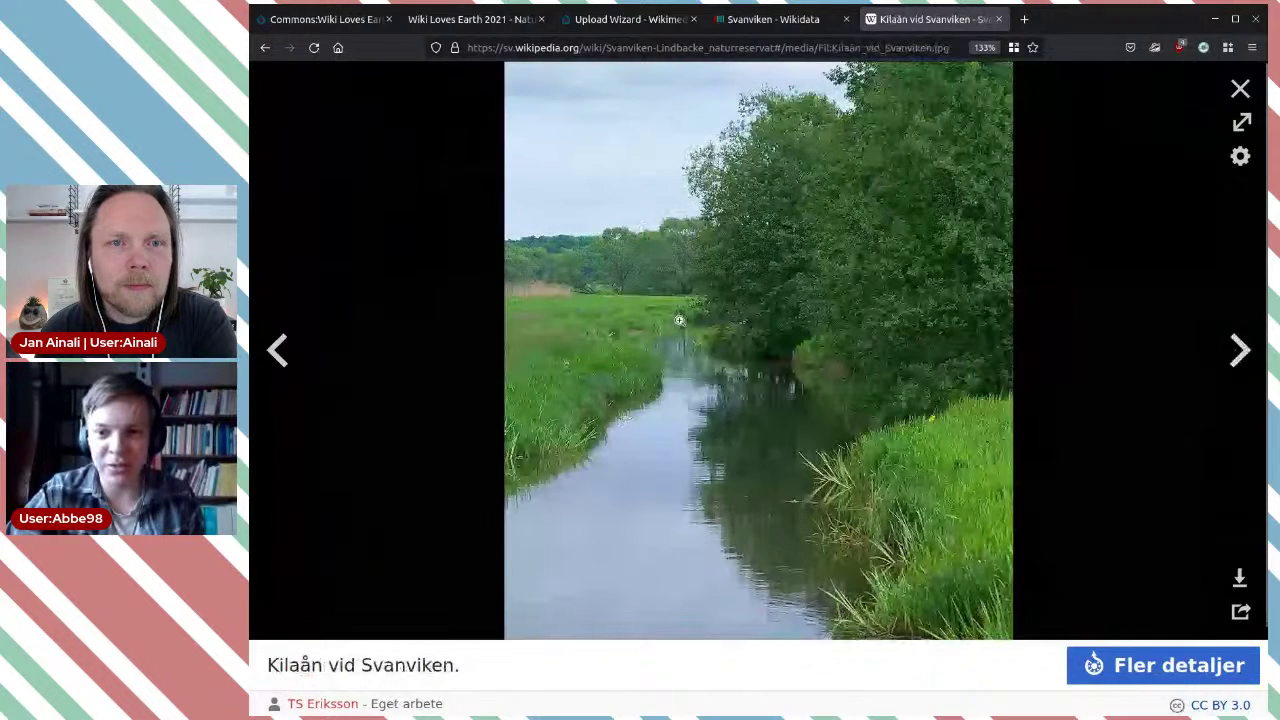
left_click(1243, 350)
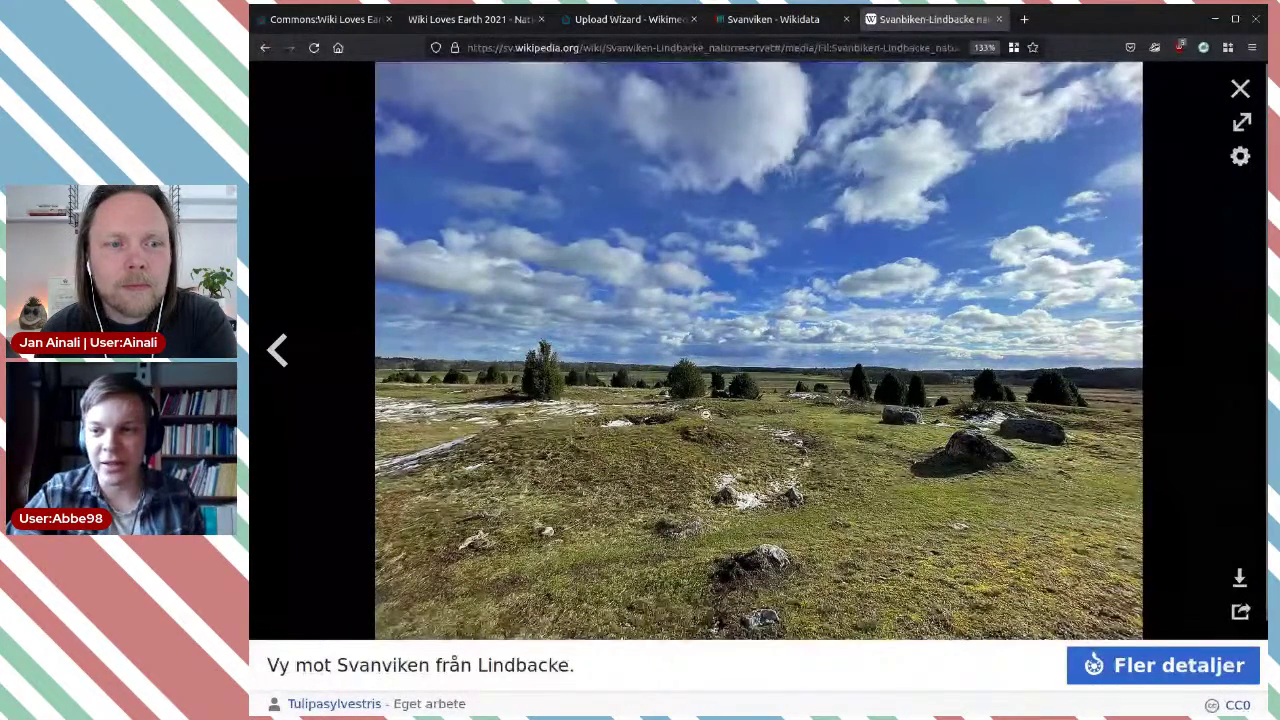
left_click(1241, 89)
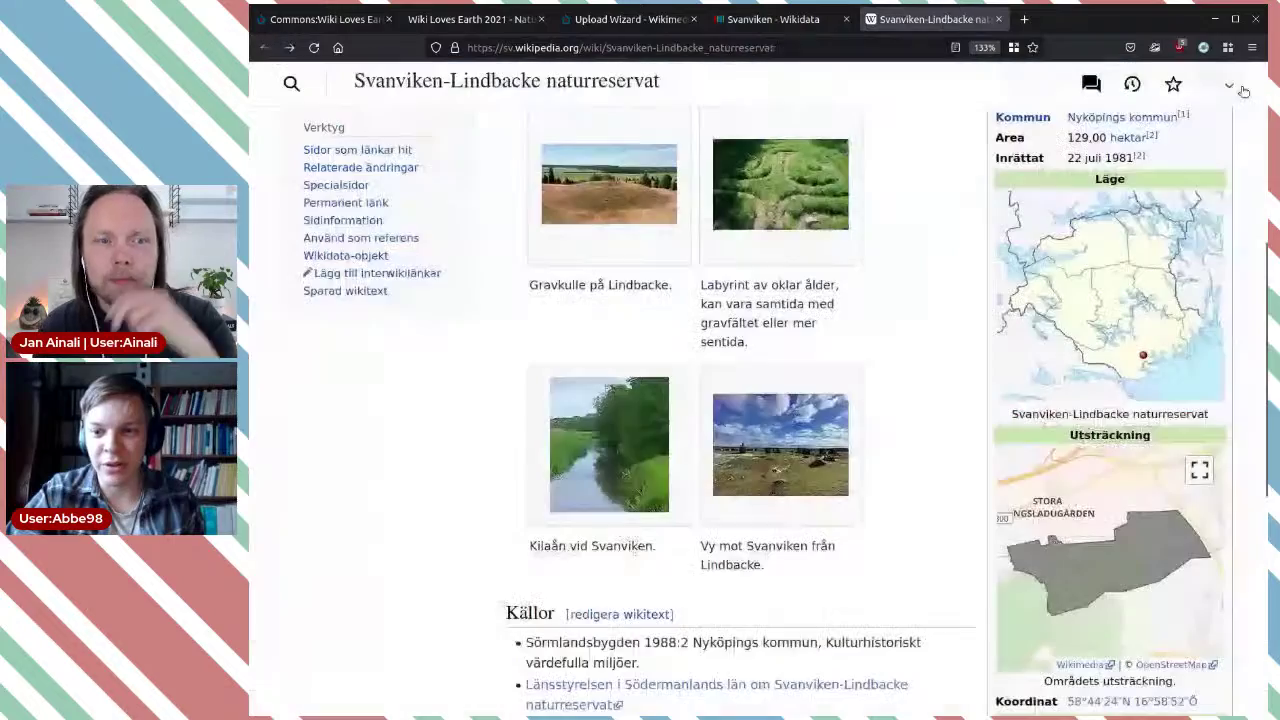
scroll(966, 386, "up", 1)
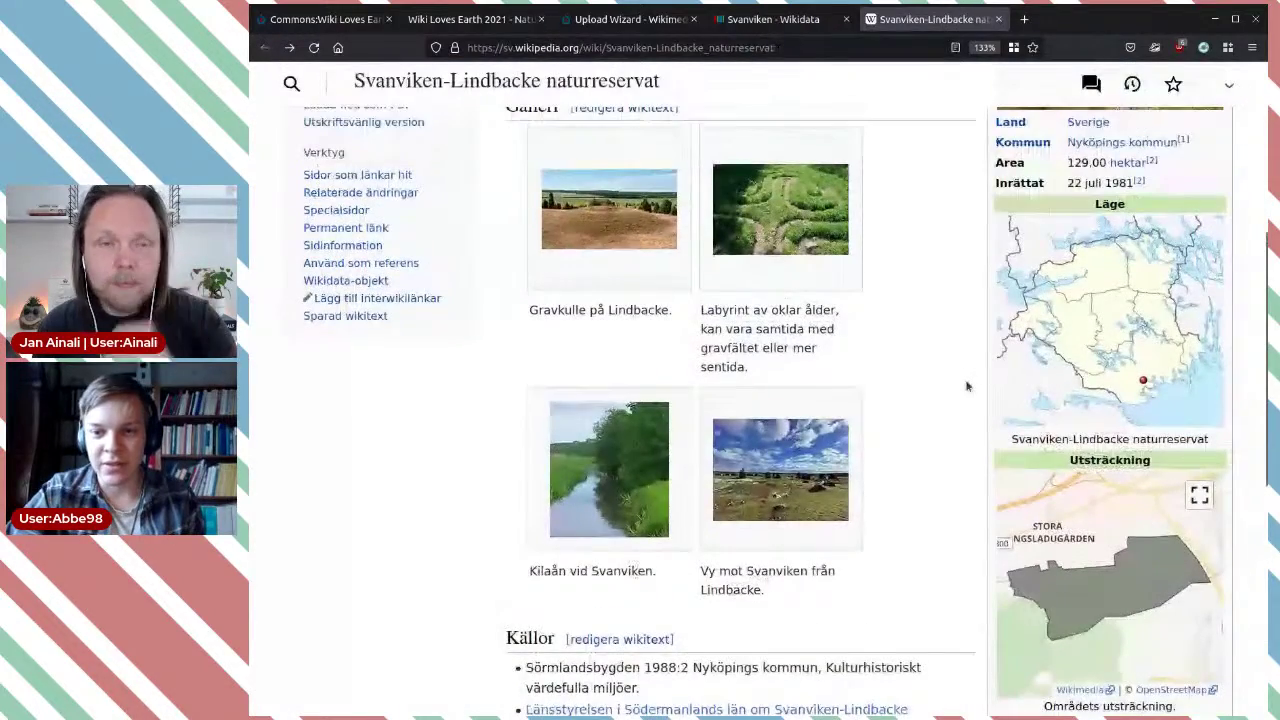
scroll(966, 386, "up", 3)
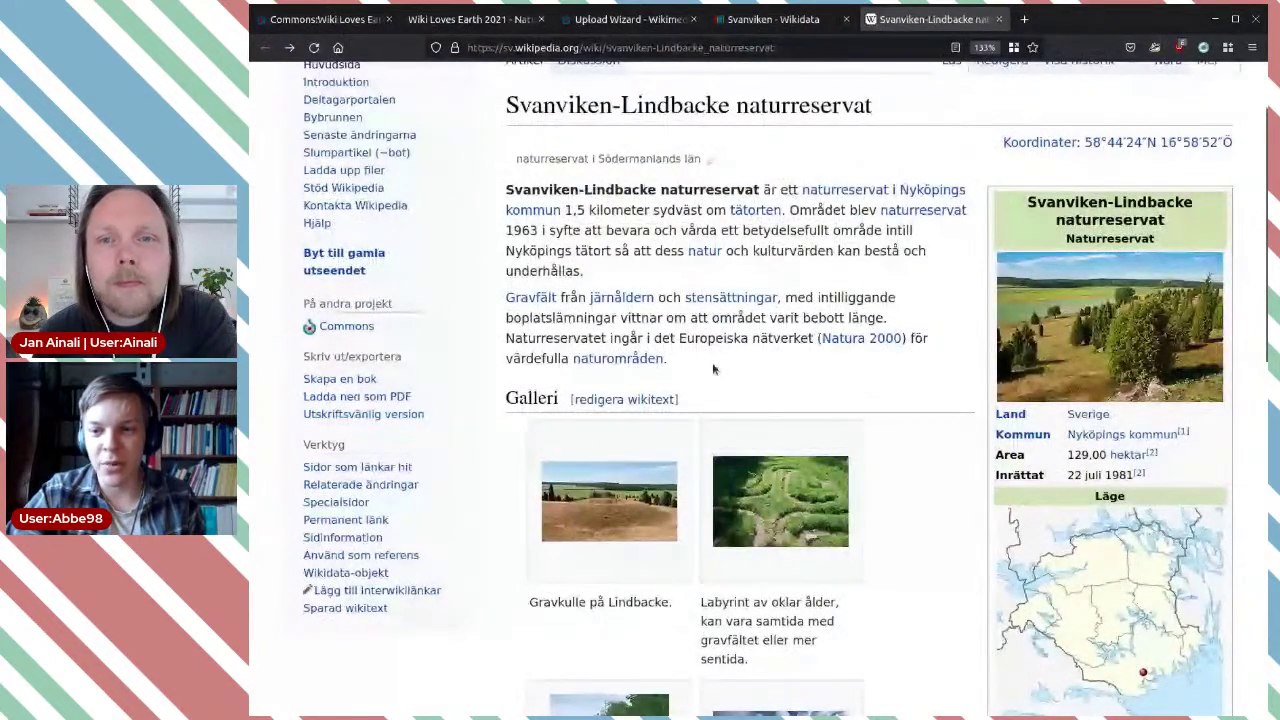
scroll(980, 488, "down", 1)
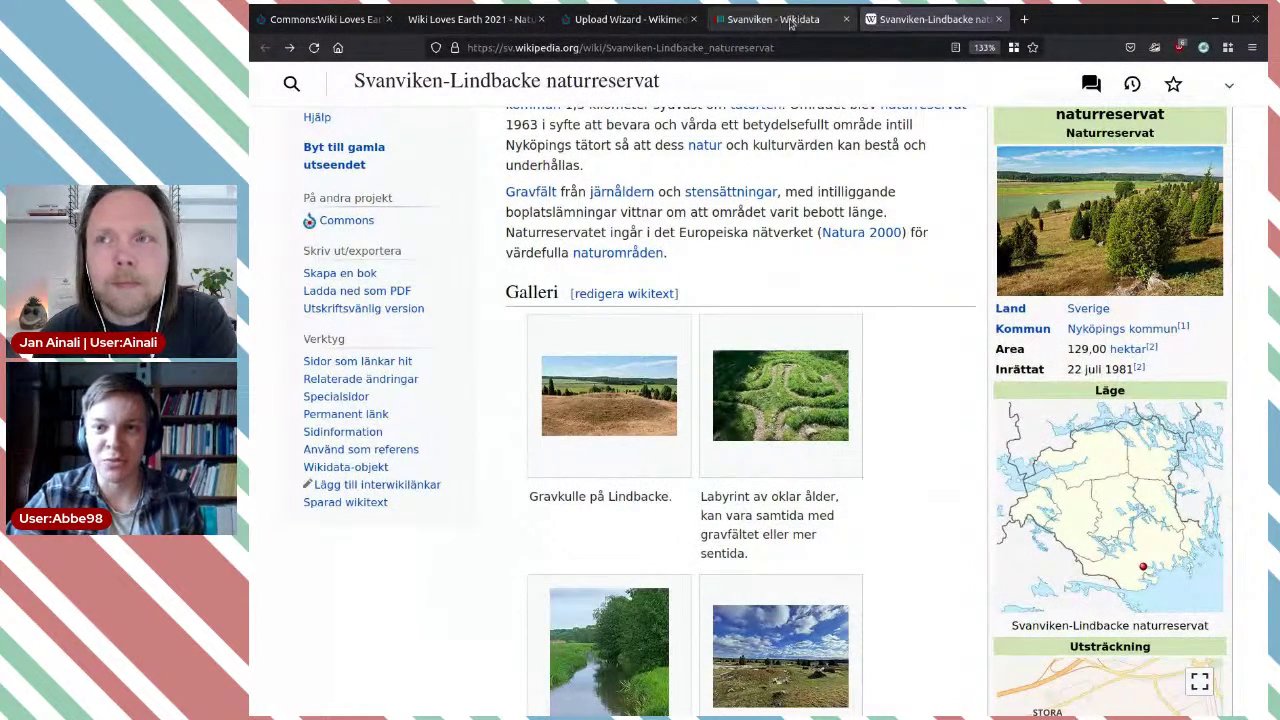
Step: Upload the photo DSC_0617.JPG in the Wiki Loves Earth upload wizard opened for the Svanviken-Lindbacke reserve
left_click(628, 19)
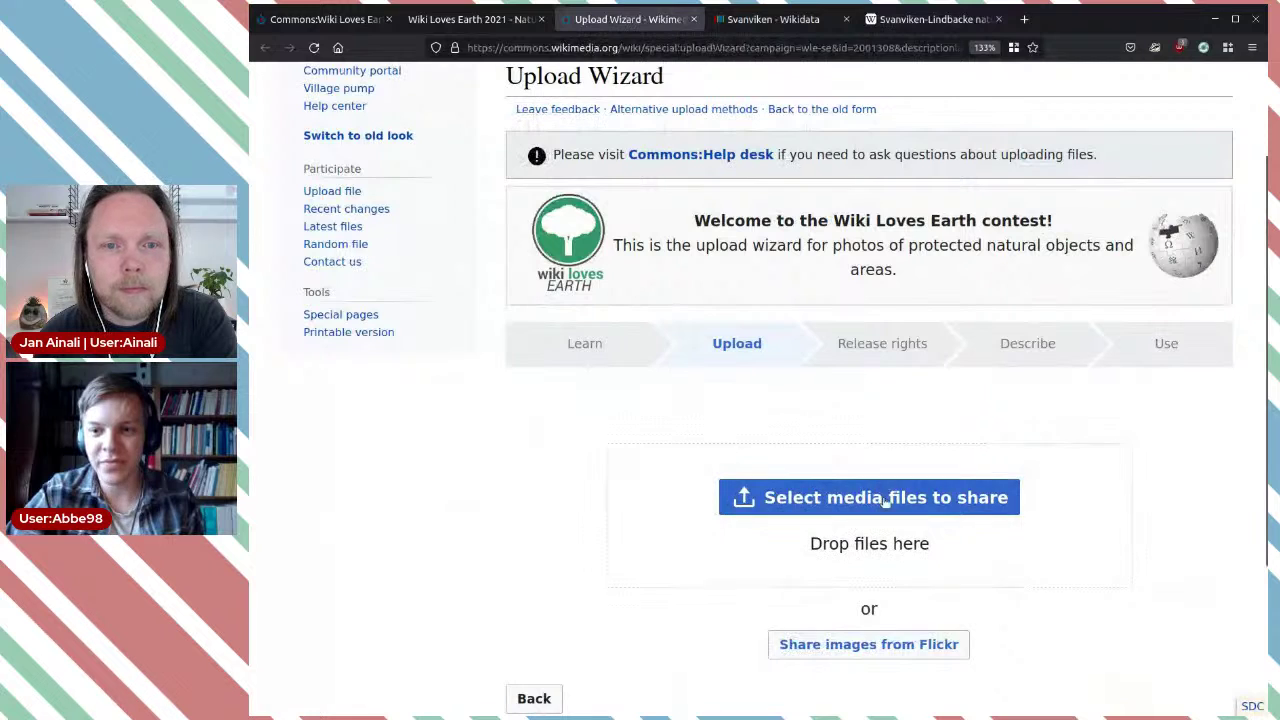
left_click(470, 19)
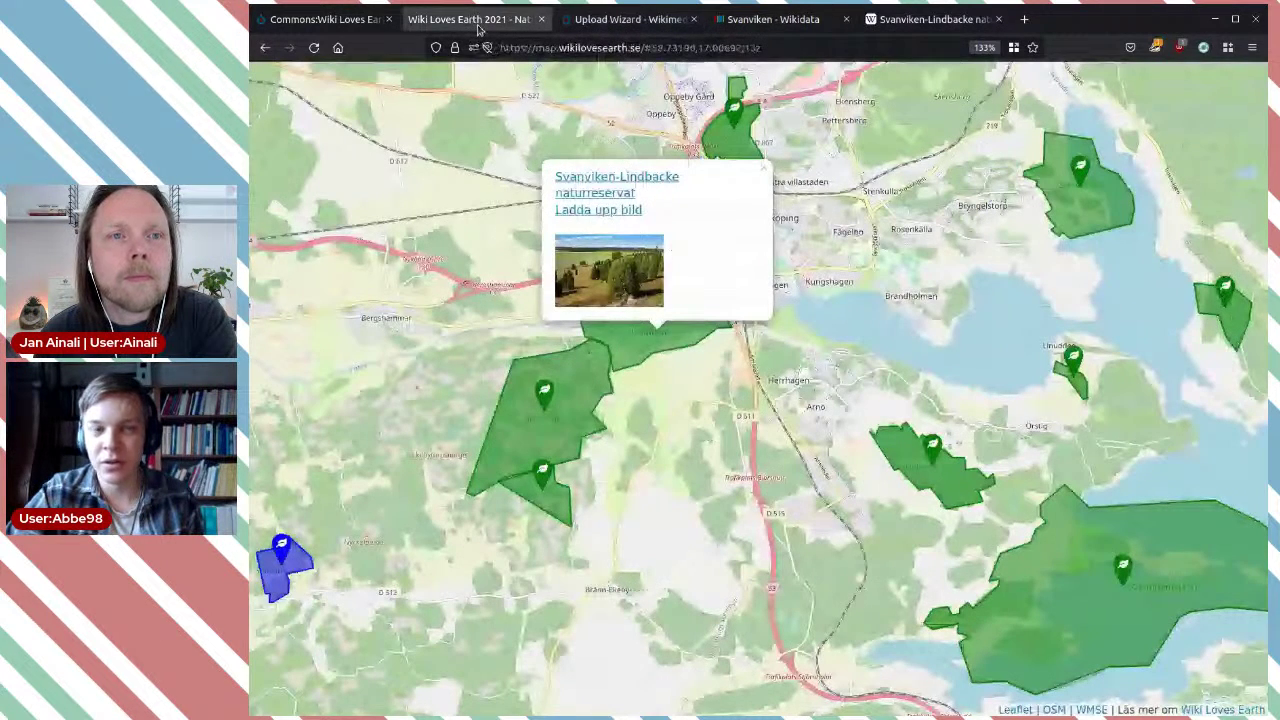
key("ctrl+Tab")
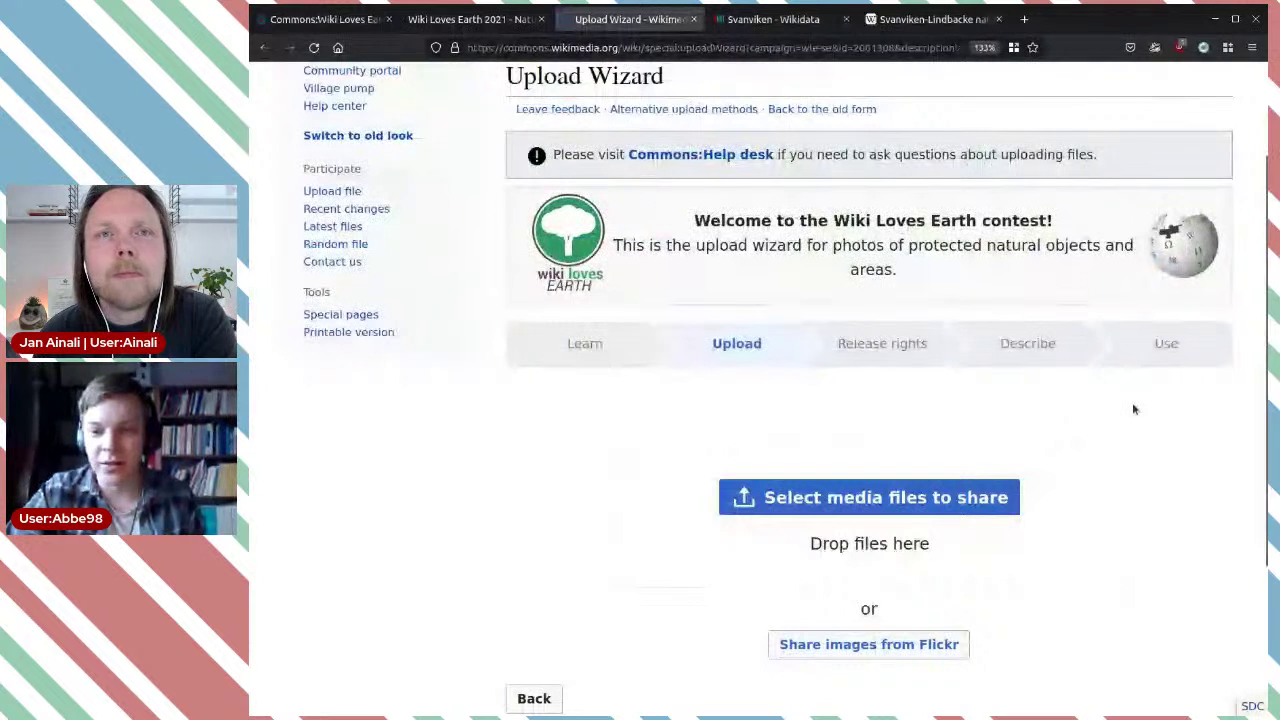
scroll(598, 214, "down", 2)
scroll(808, 251, "up", 4)
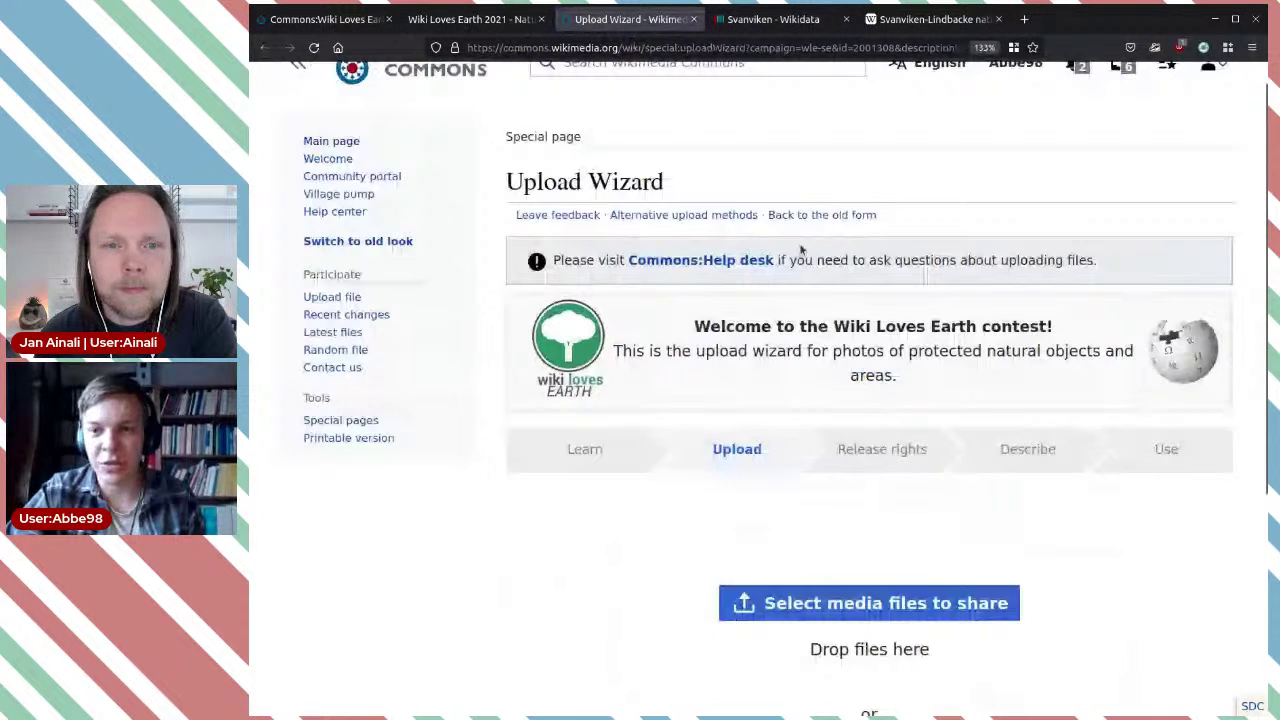
scroll(978, 426, "down", 2)
scroll(978, 426, "down", 3)
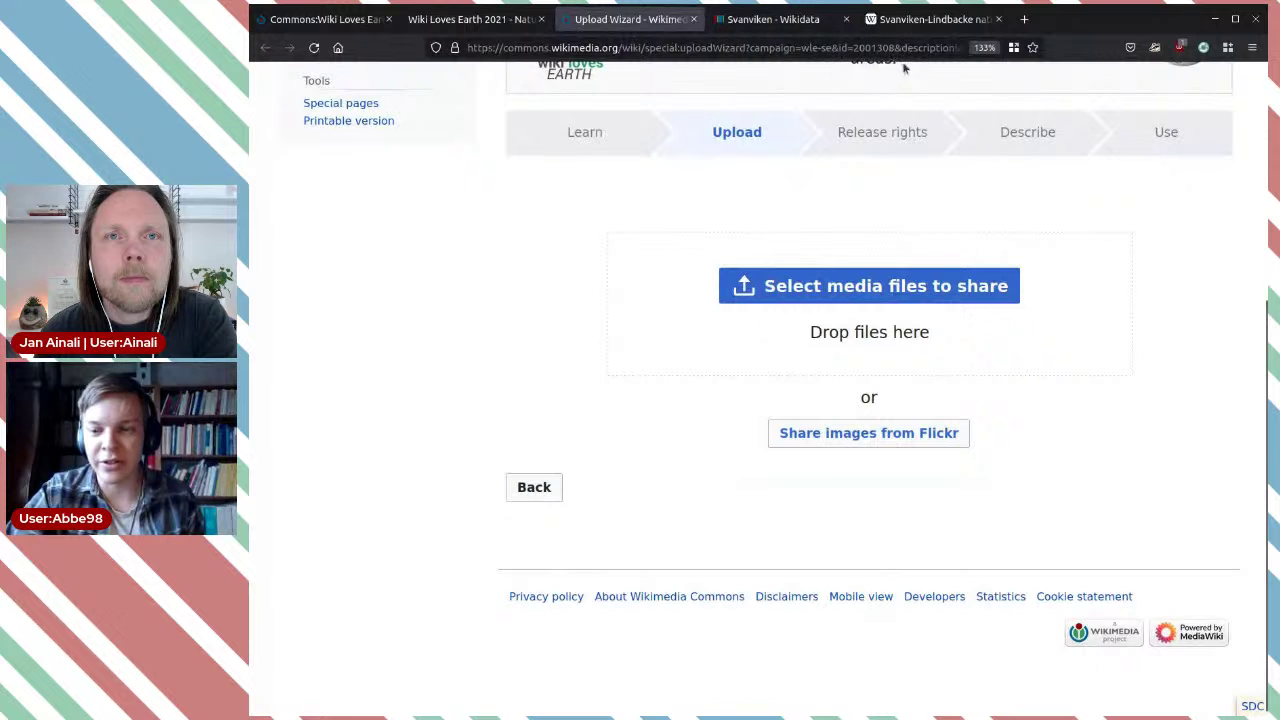
left_click(860, 288)
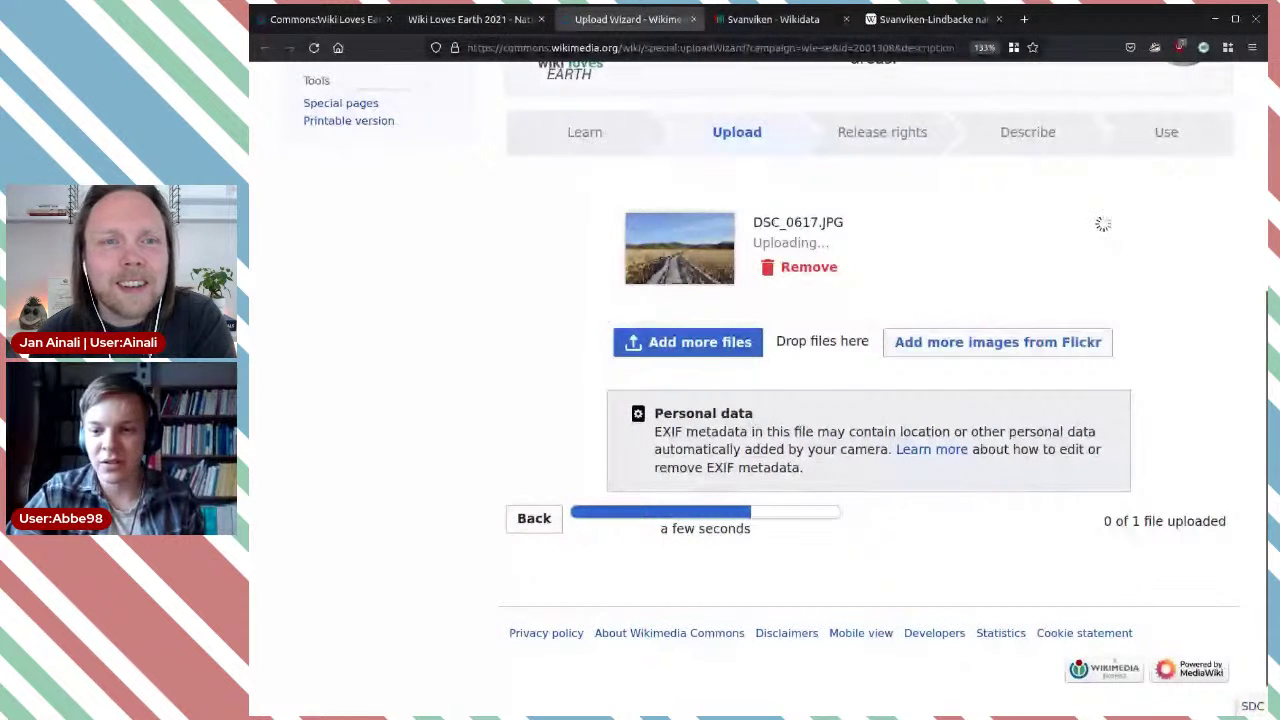
scroll(950, 555, "up", 2)
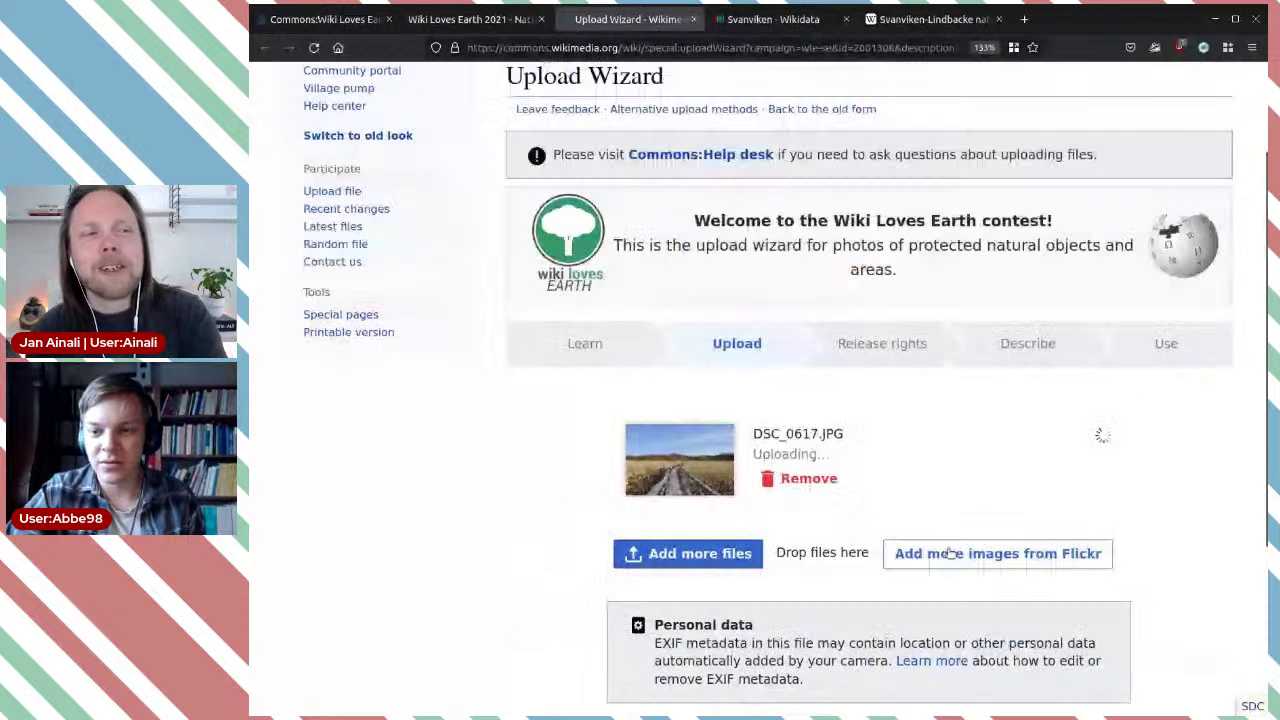
scroll(950, 555, "down", 1)
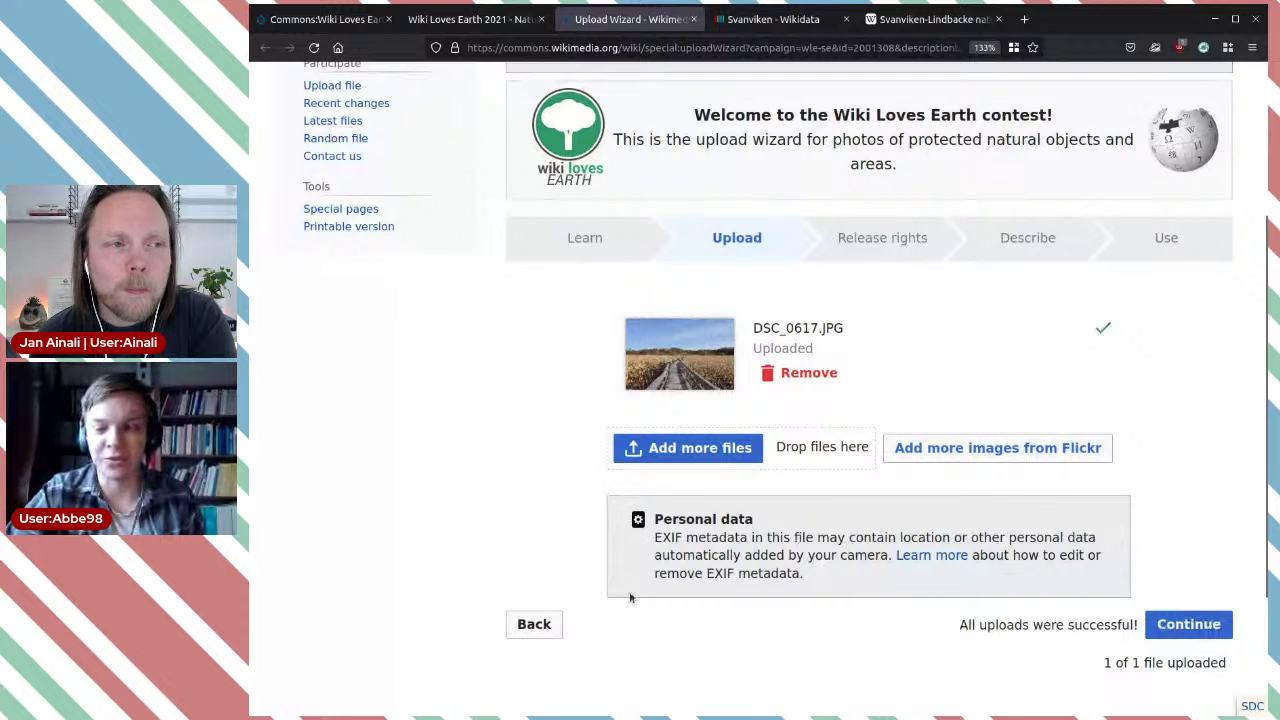
scroll(716, 601, "up", 1)
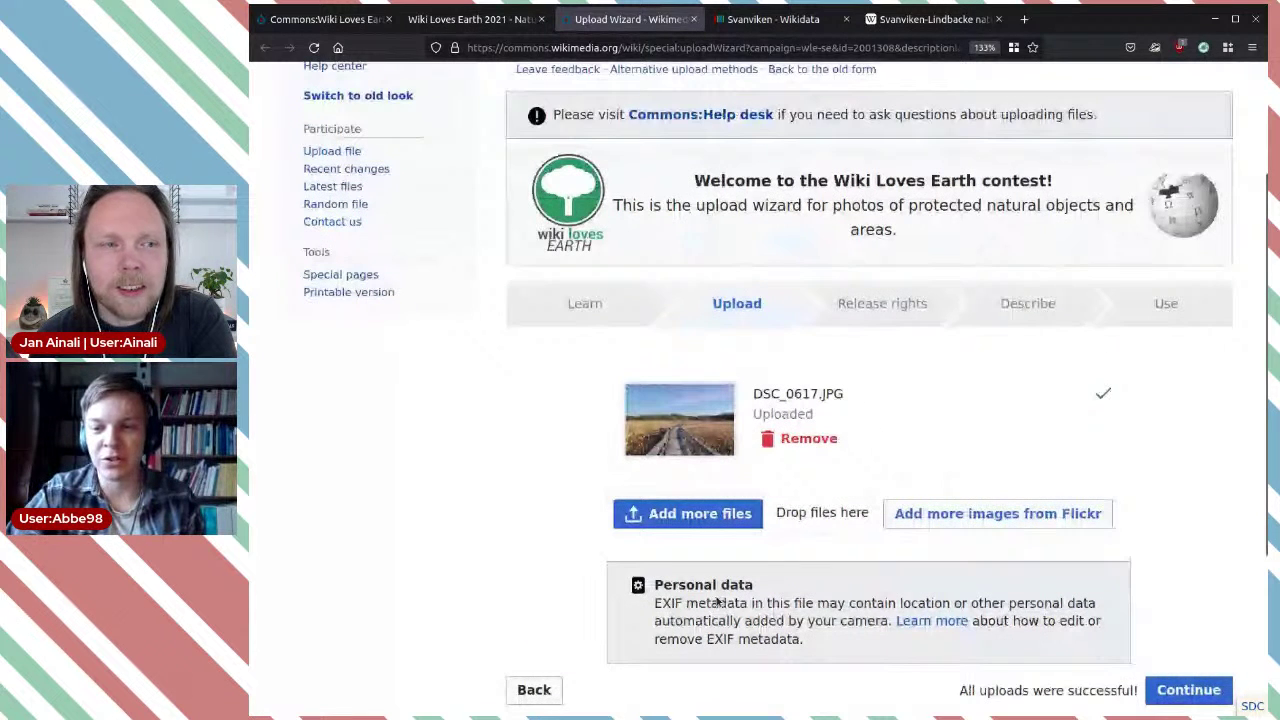
scroll(716, 601, "down", 1)
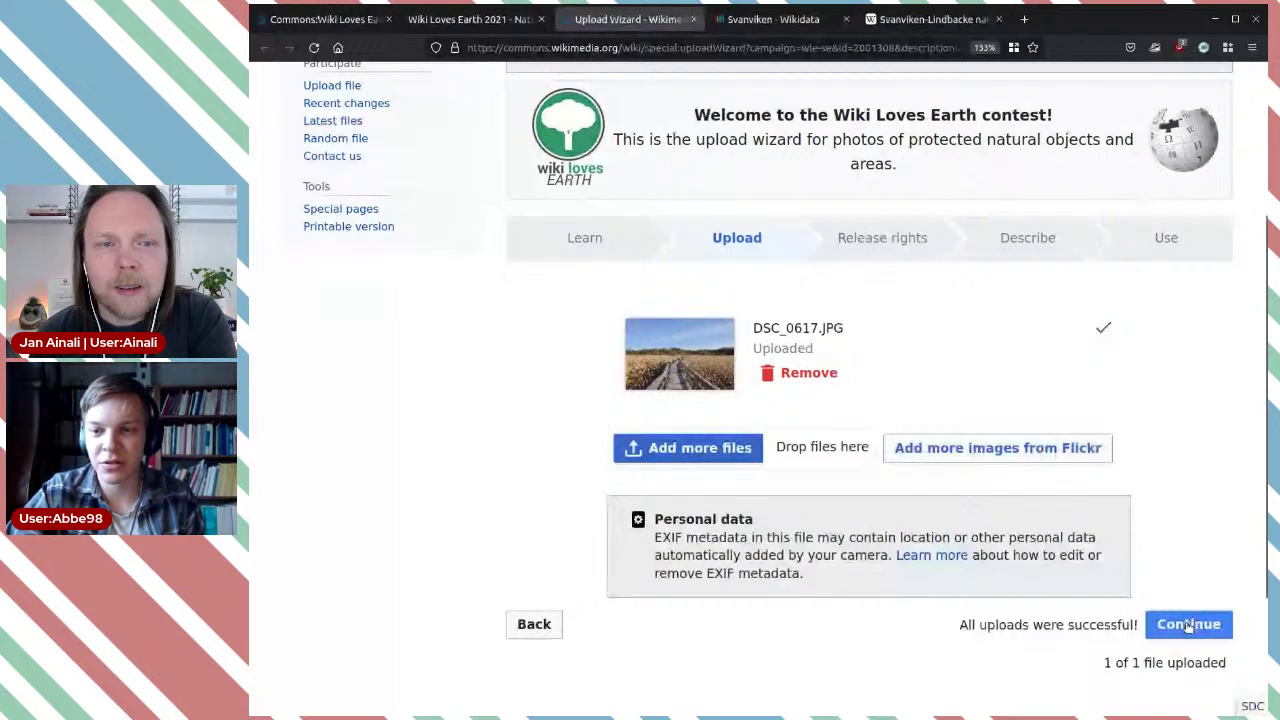
Step: Continue to the release rights stage and enter the author's full name as the copyright holder
left_click(1198, 625)
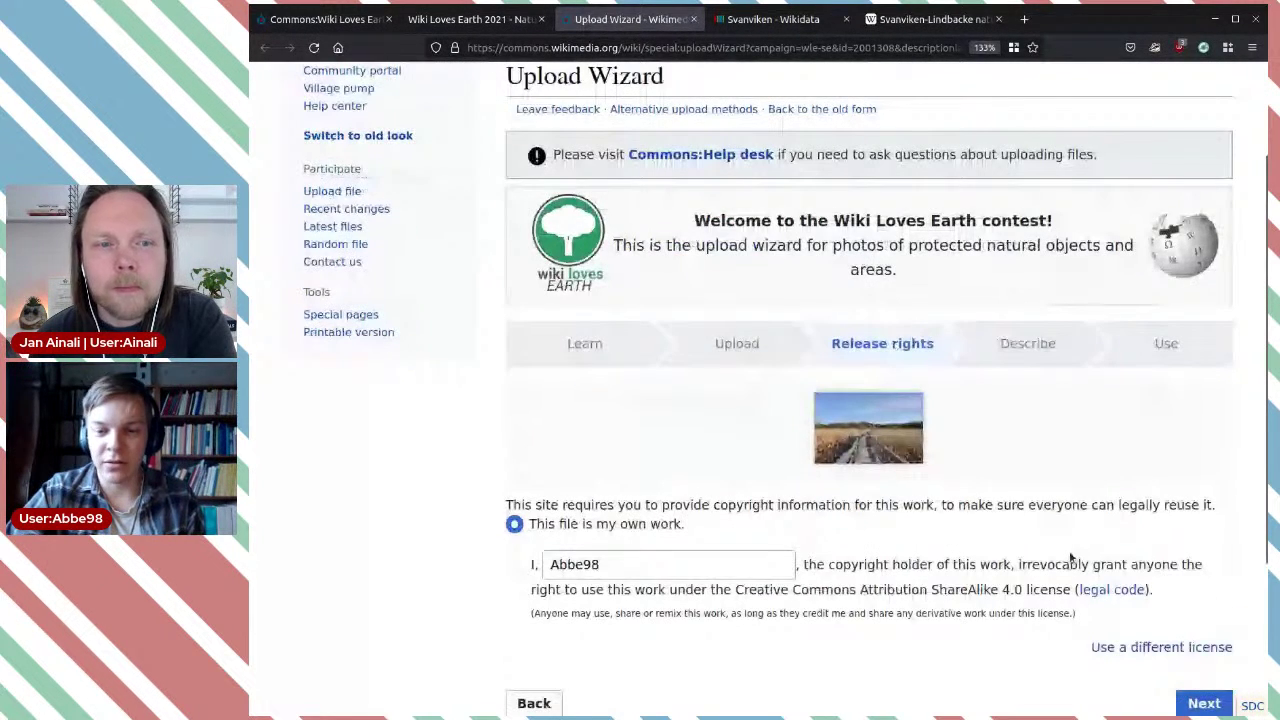
scroll(1069, 563, "down", 3)
double_click(781, 362)
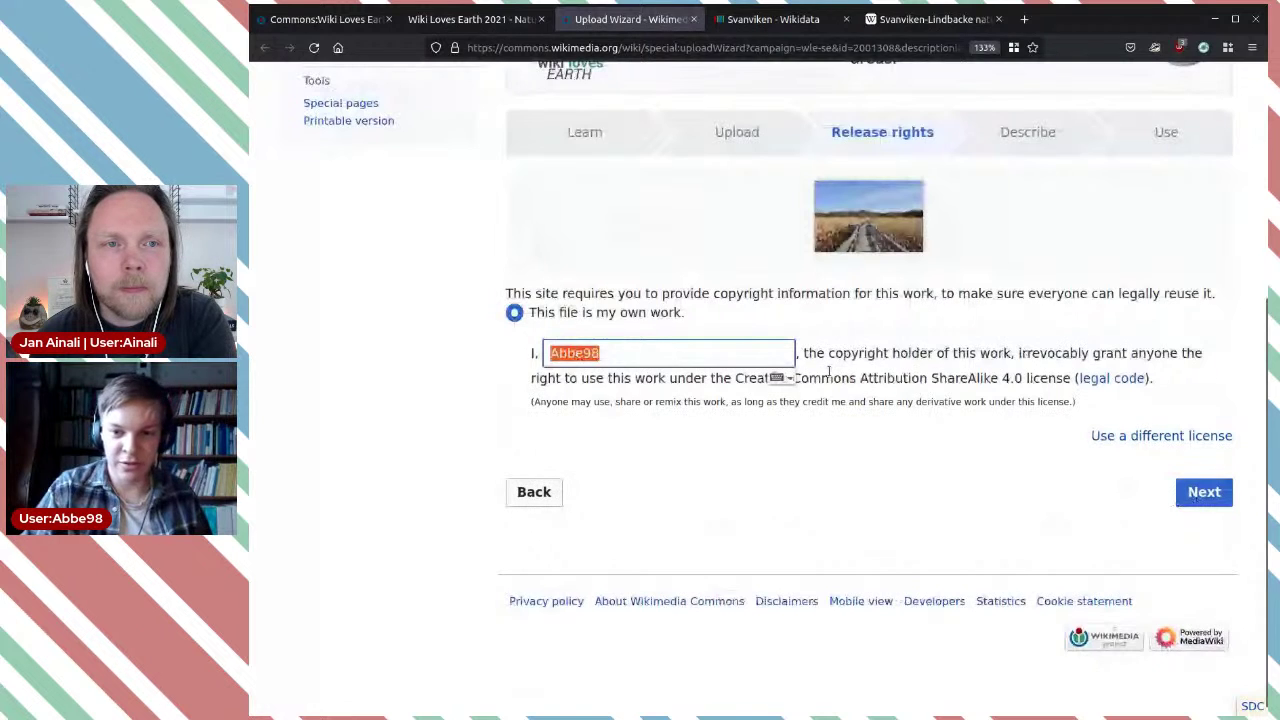
type("Al")
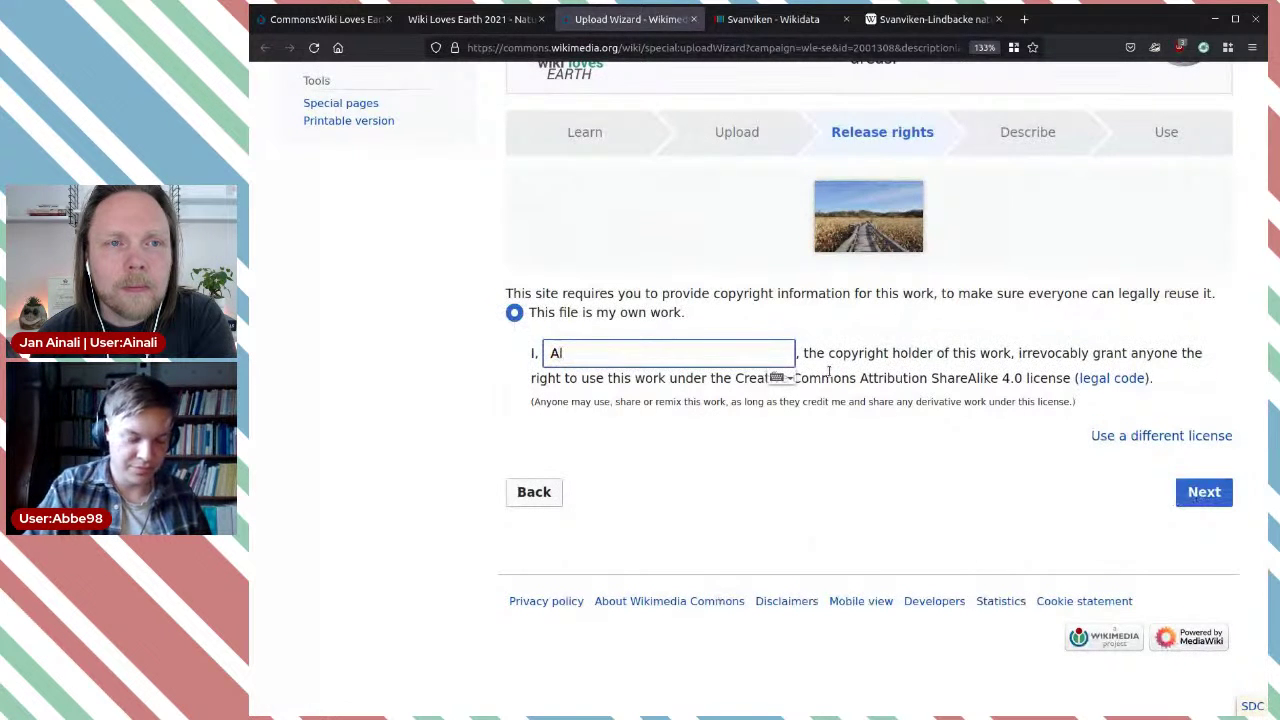
type("bin Larsson")
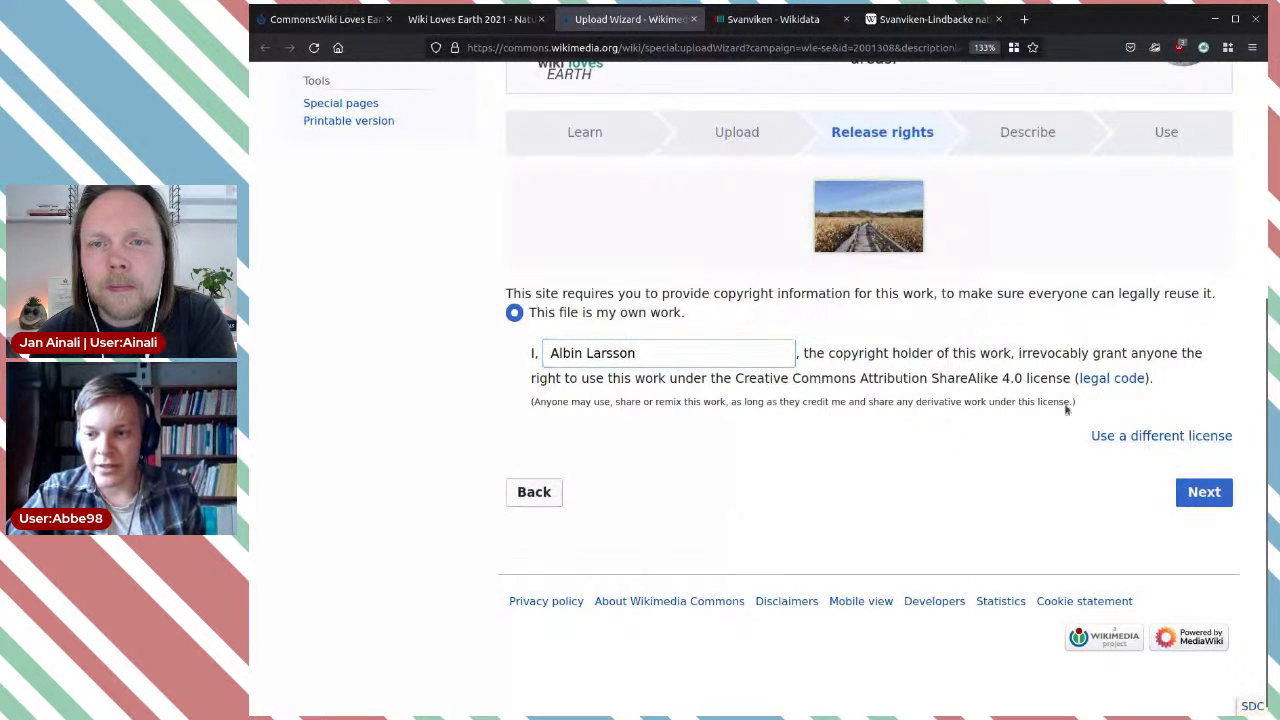
Step: Choose the Creative Commons CC0 Waiver as a different license for the photo and proceed to the describe stage
left_click(1158, 436)
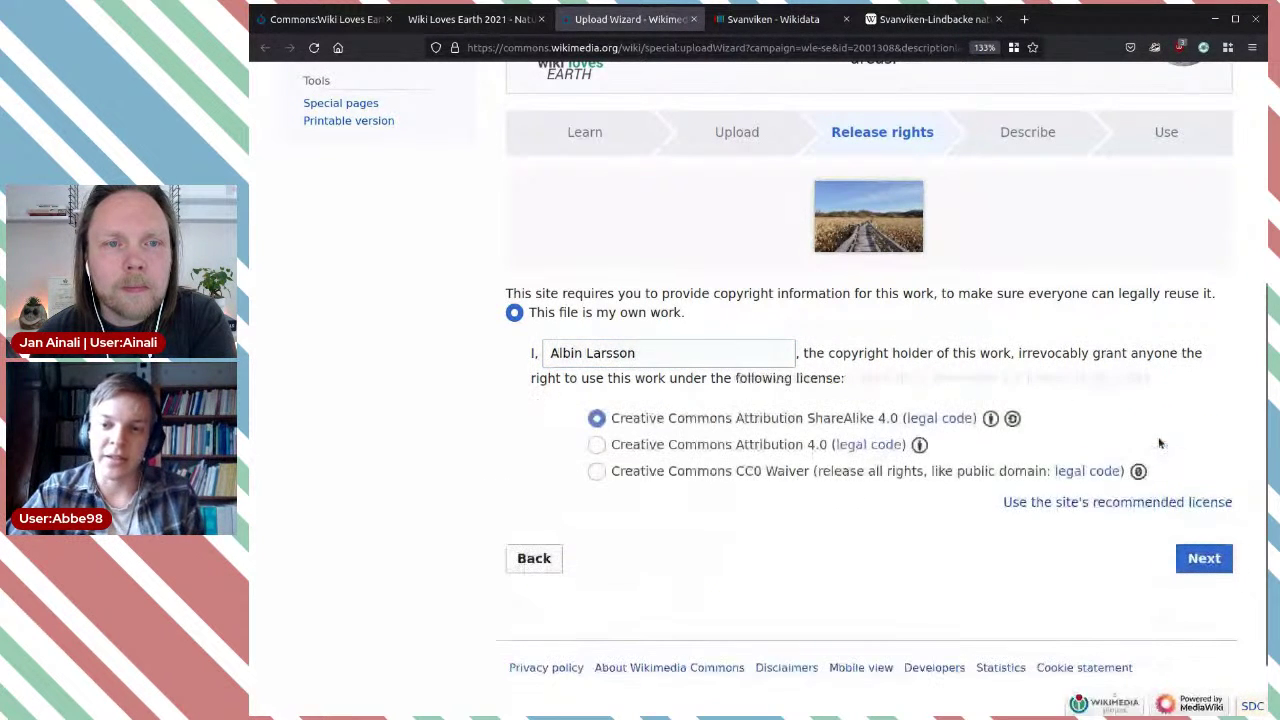
left_click(740, 476)
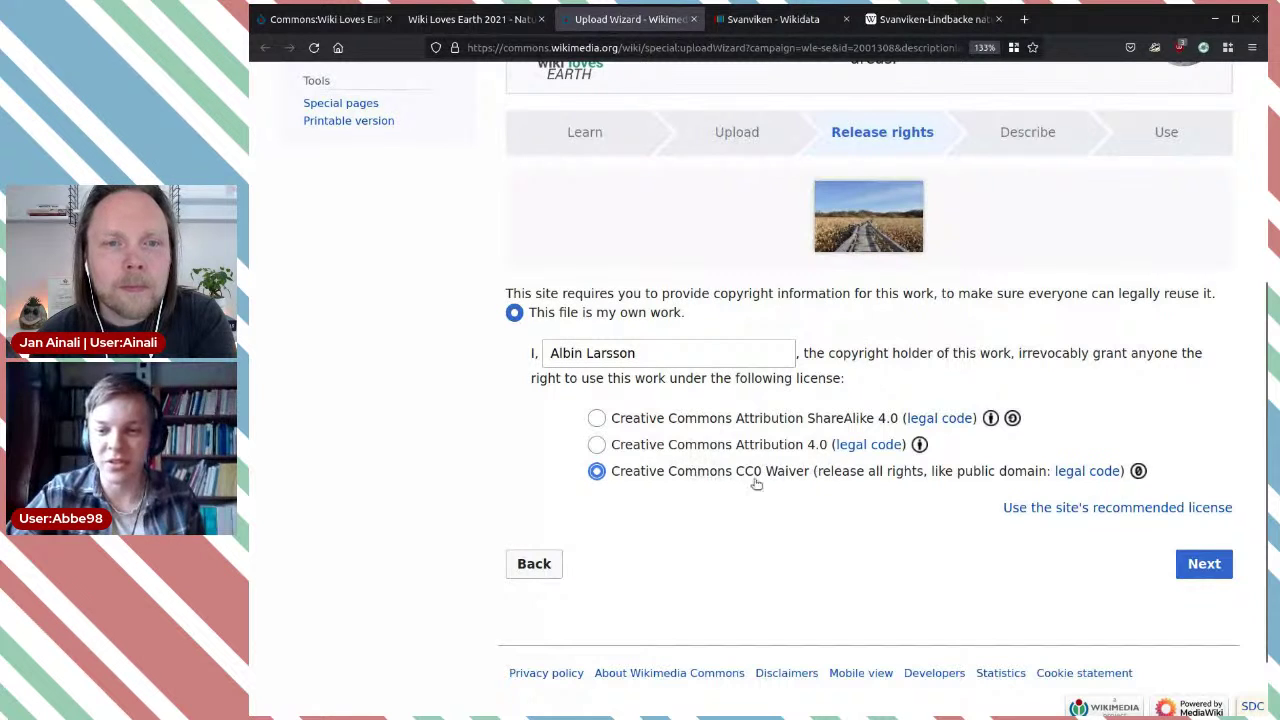
left_click(1203, 564)
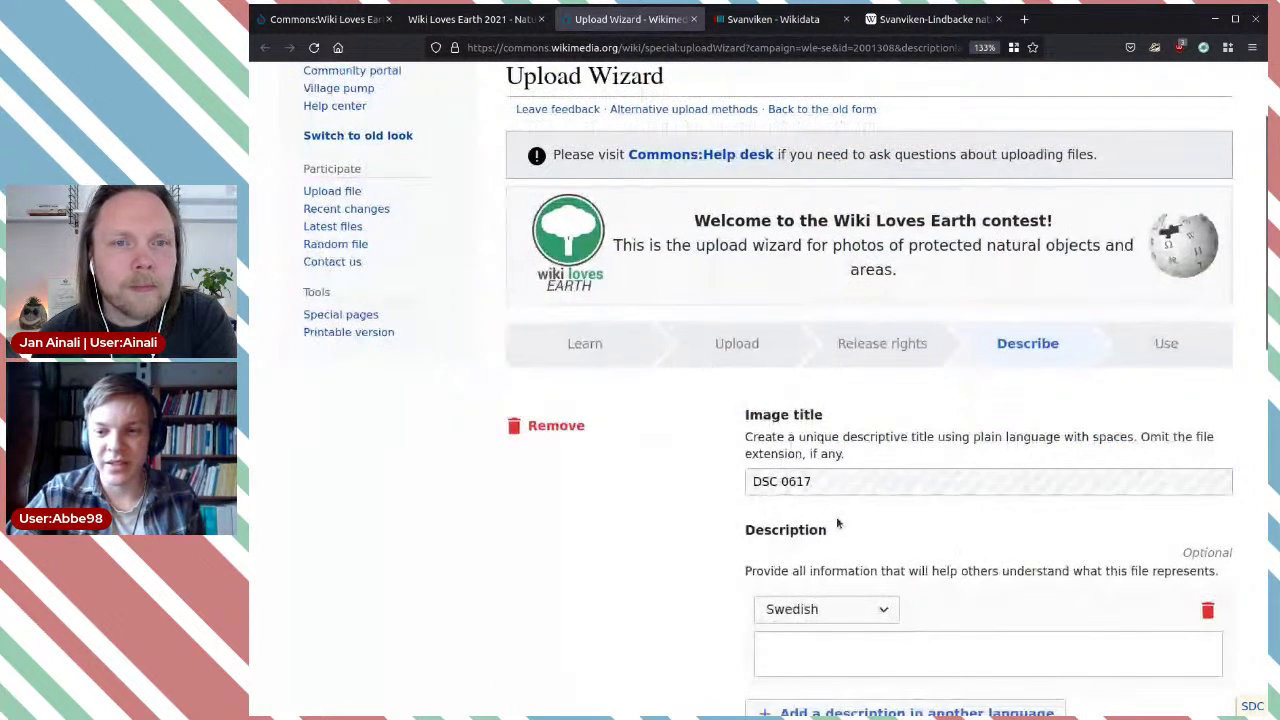
Step: Set the image title to "Svanviken-Lindbacke naturreservat - spång", copying the reserve's name from its Swedish Wikipedia article heading
scroll(638, 490, "down", 2)
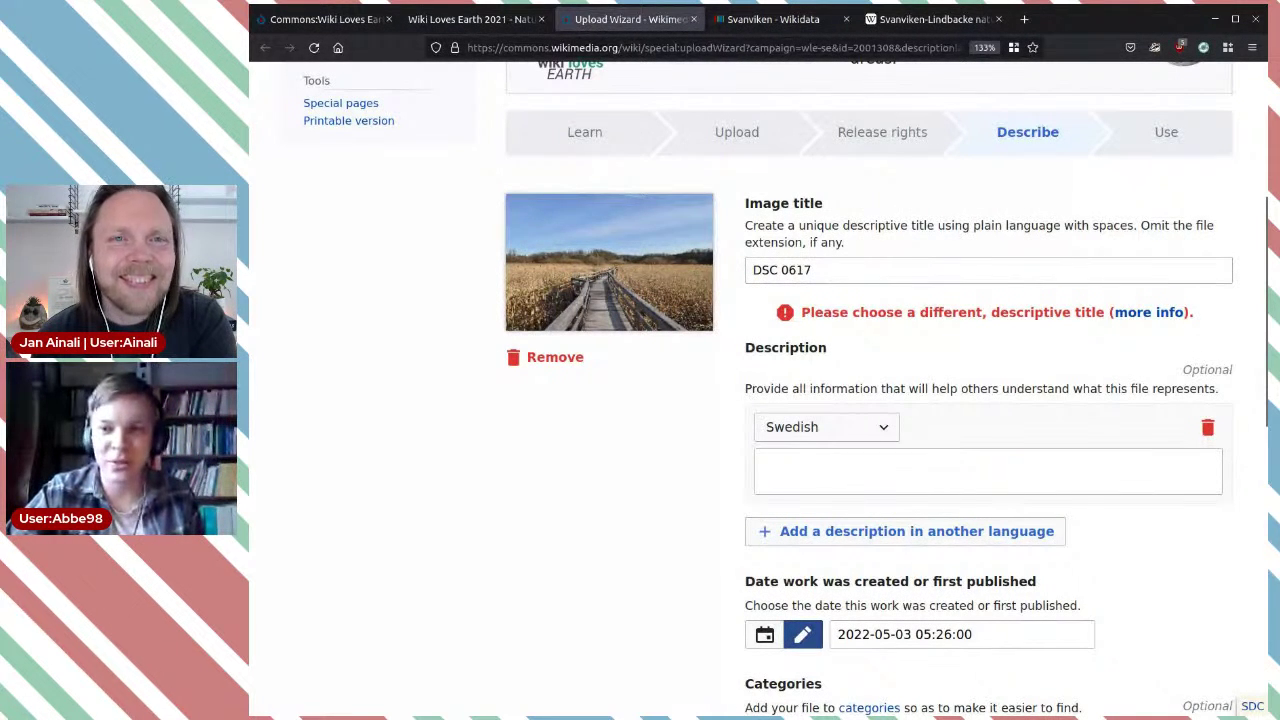
left_click(914, 20)
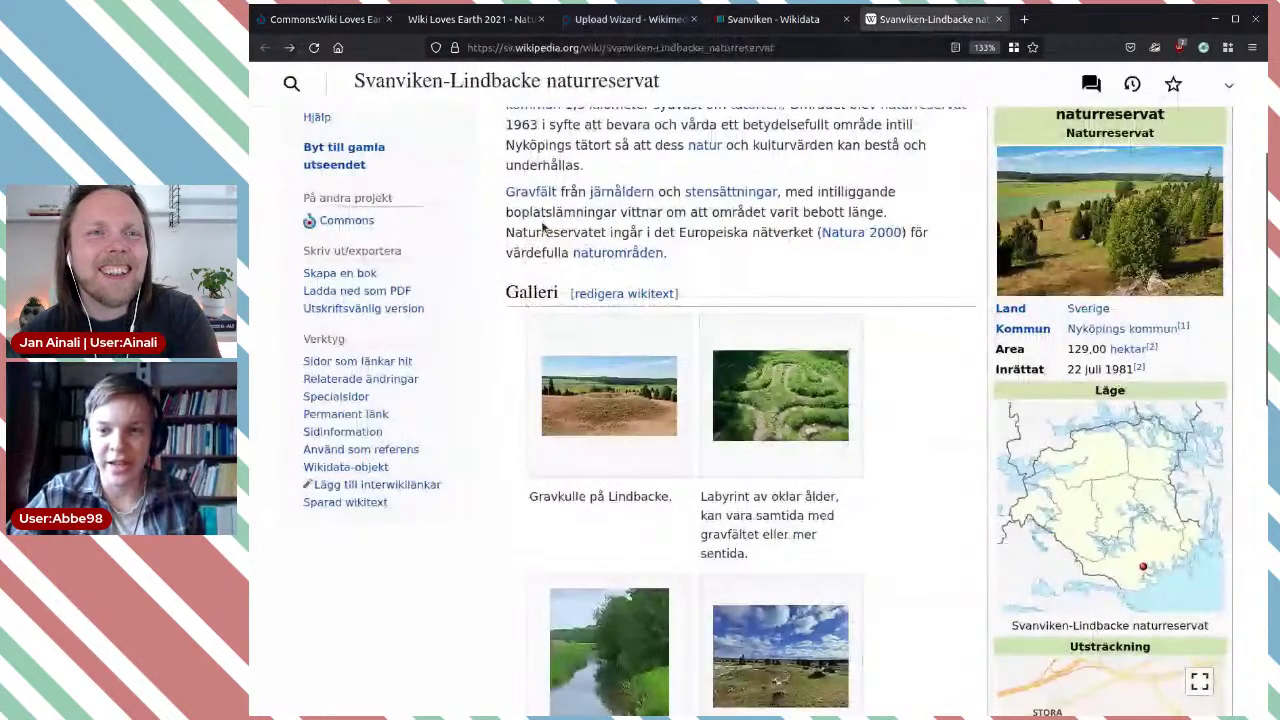
scroll(543, 228, "up", 2)
left_click_drag(506, 216, 870, 228)
key("ctrl+c")
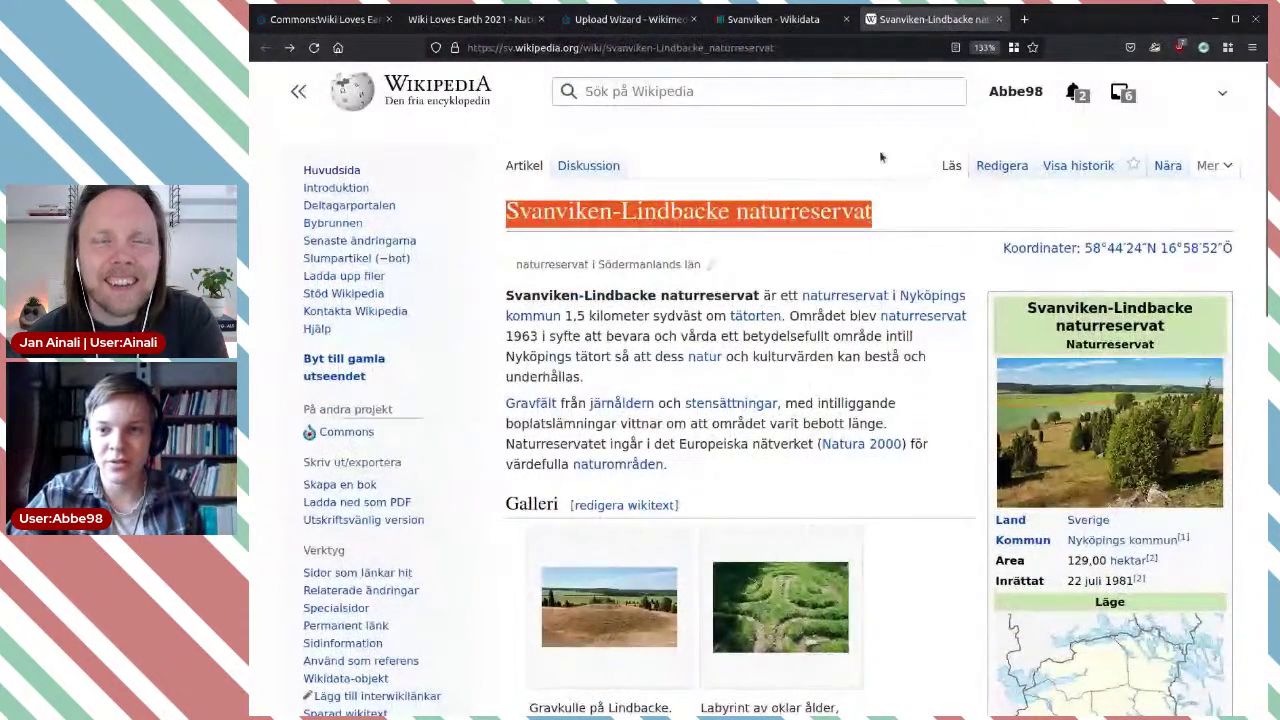
left_click(630, 19)
triple_click(846, 264)
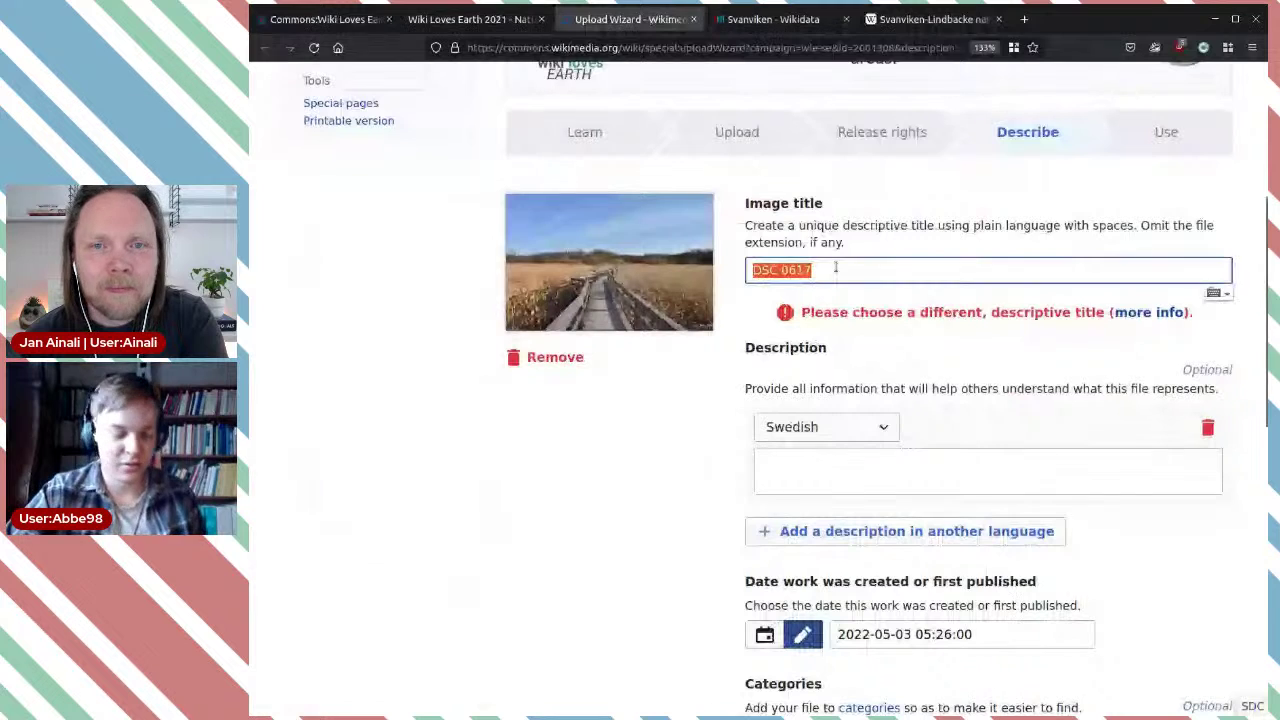
key("ctrl+v")
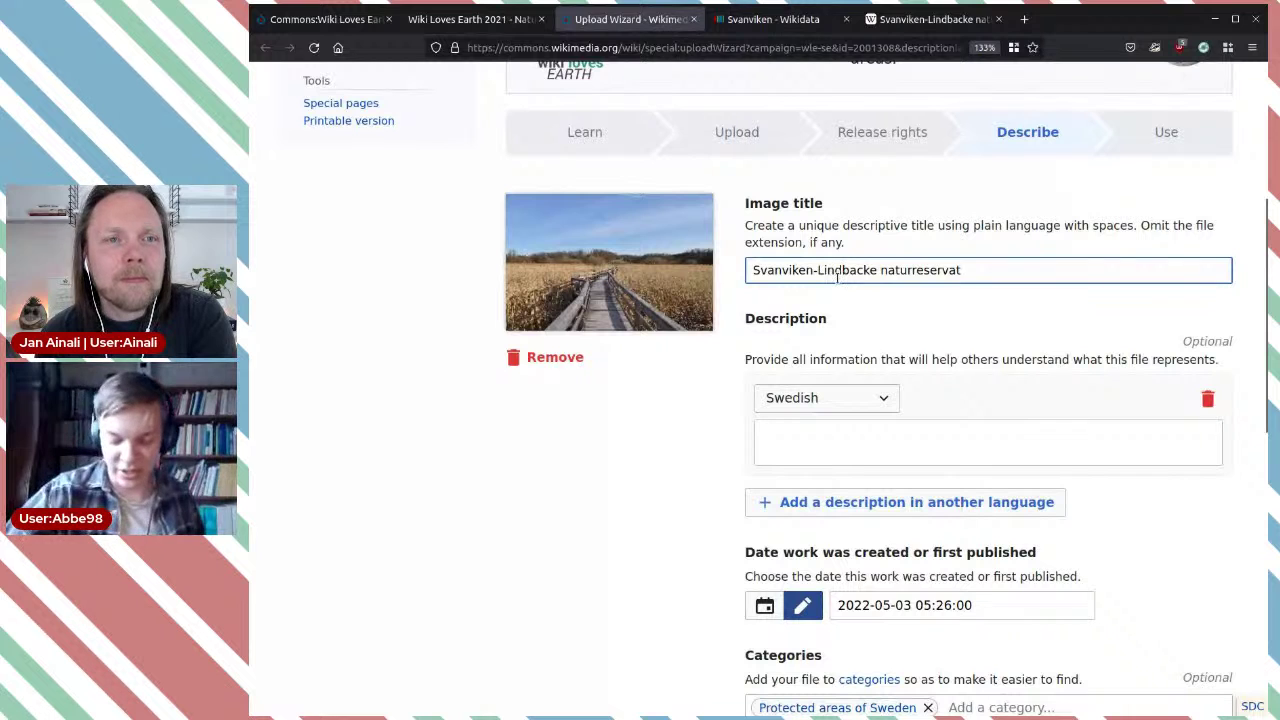
type("-")
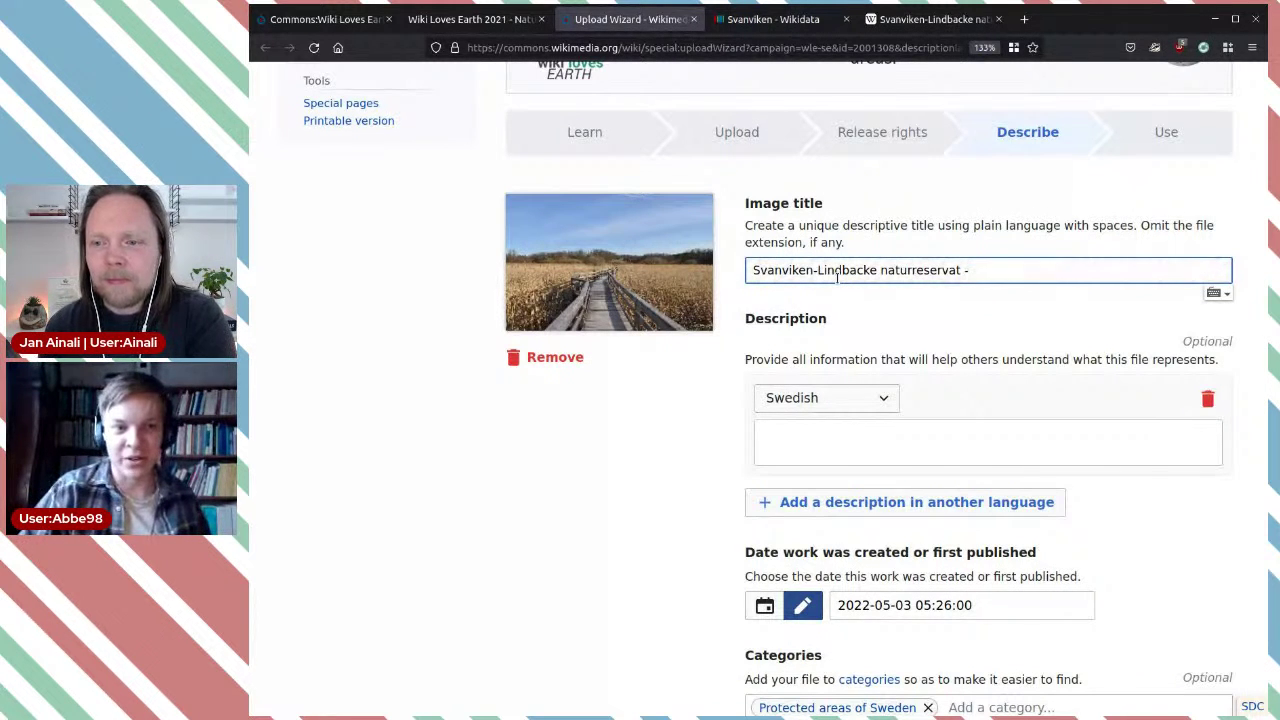
type(" spång")
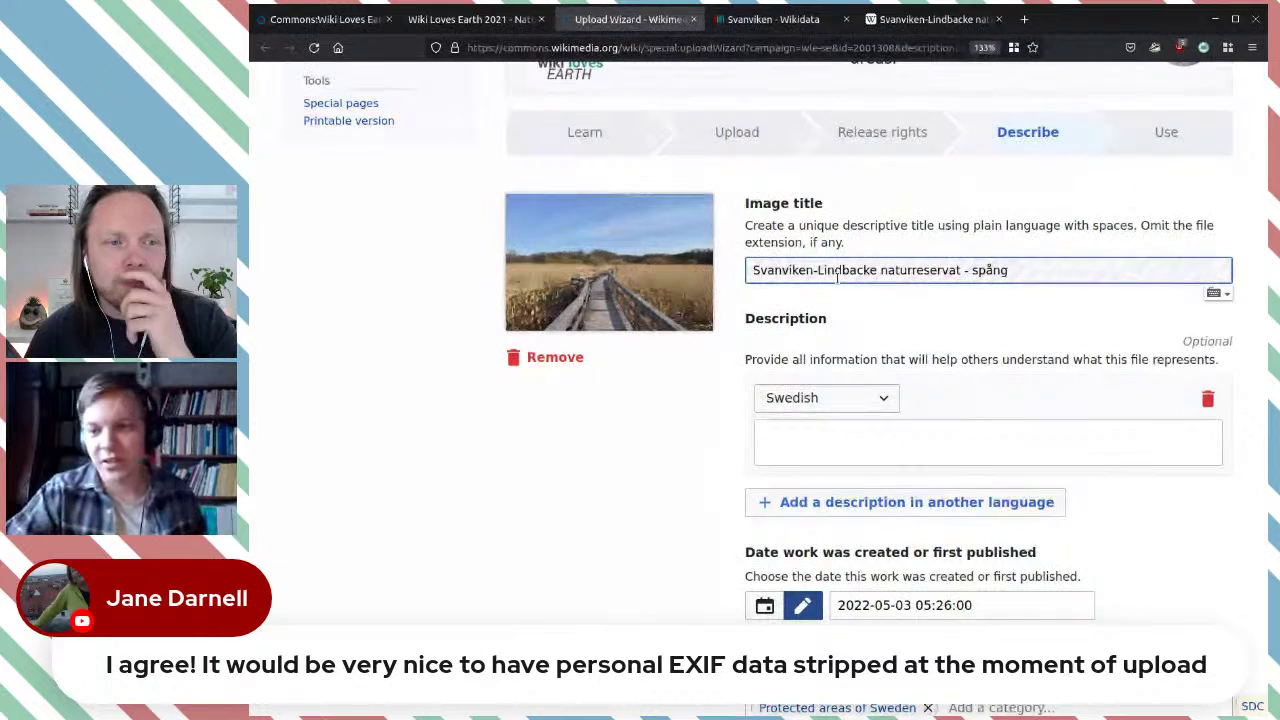
left_click(1000, 310)
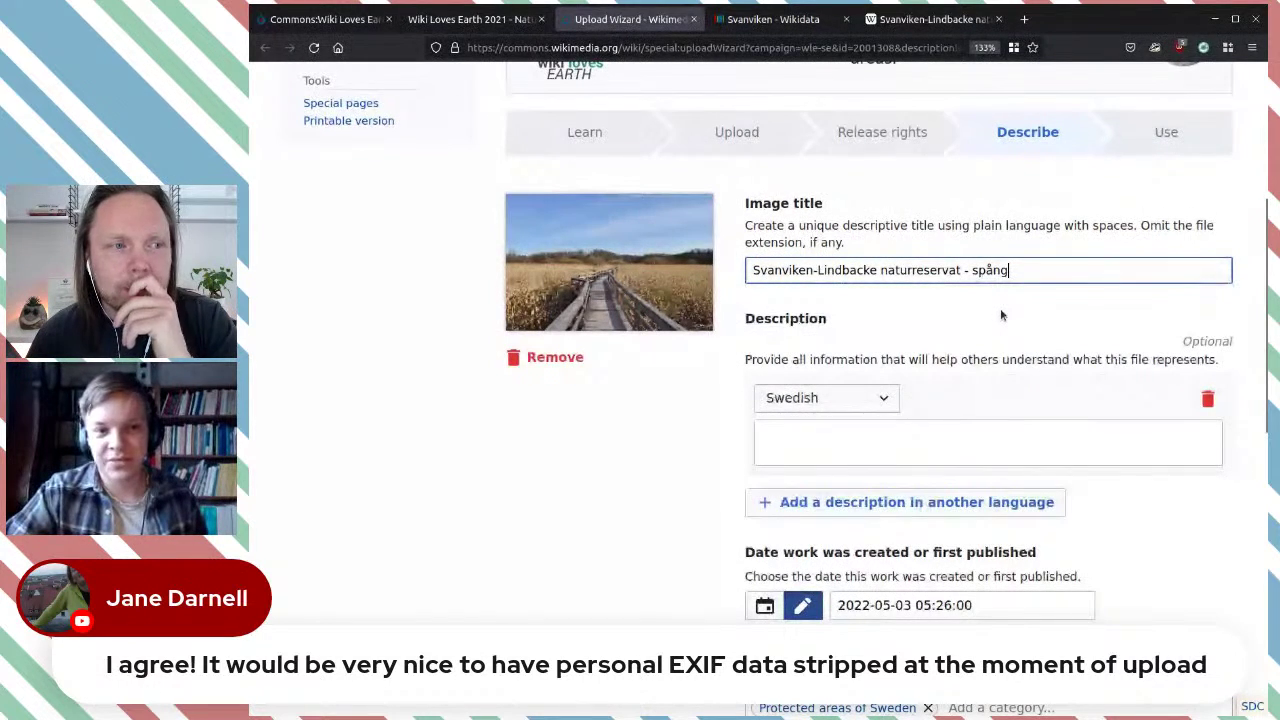
Step: Start the photo's Swedish description with the word "Spång"
scroll(970, 318, "down", 1)
scroll(968, 318, "down", 1)
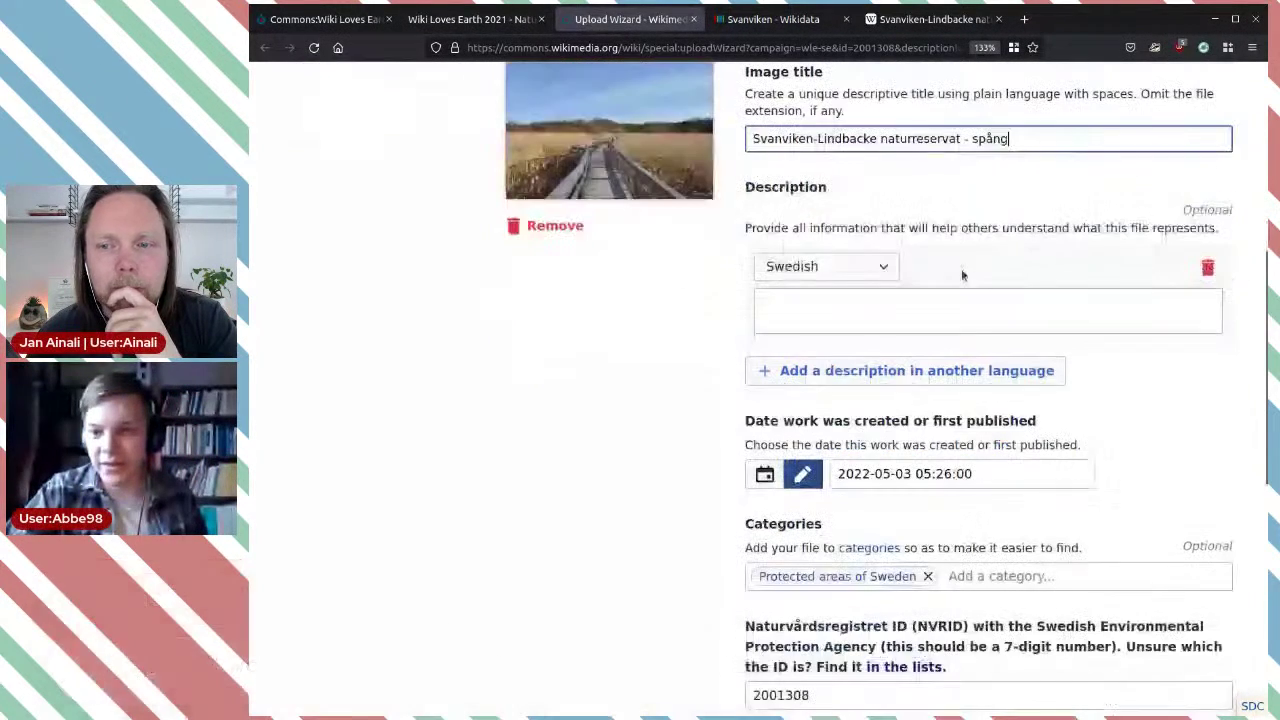
scroll(1000, 300, "up", 1)
left_click(1054, 323)
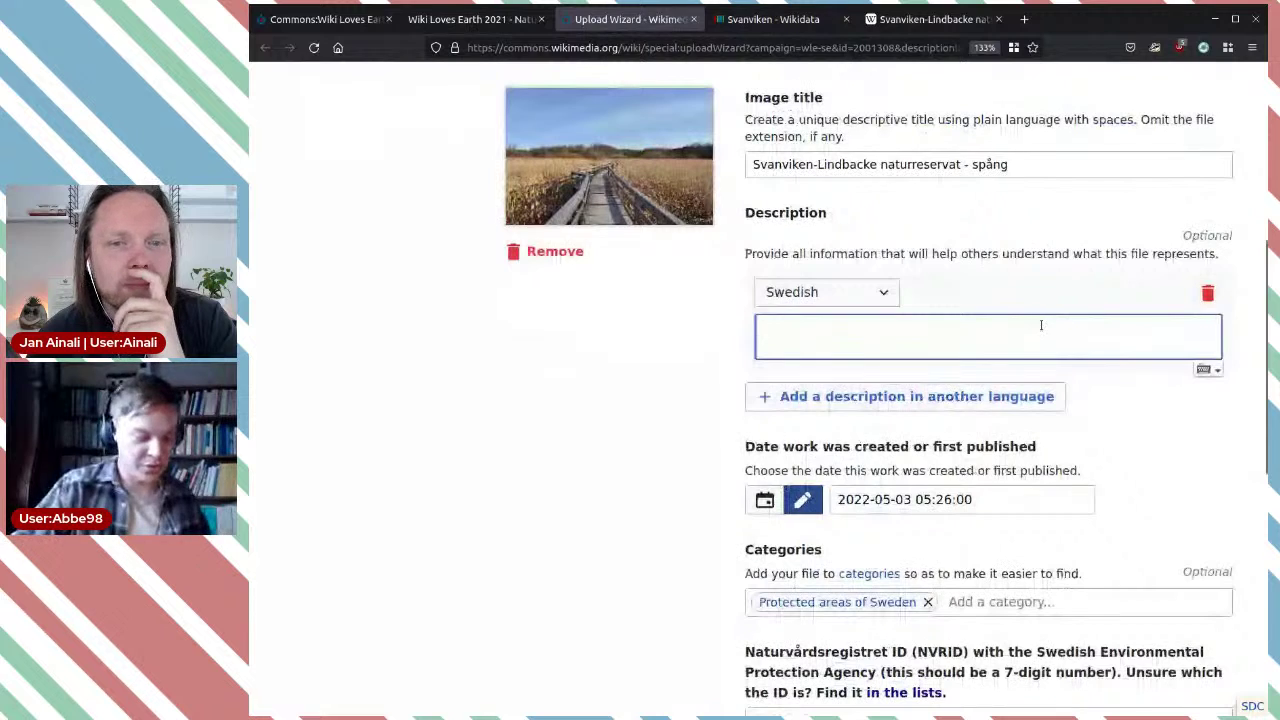
type("Spong")
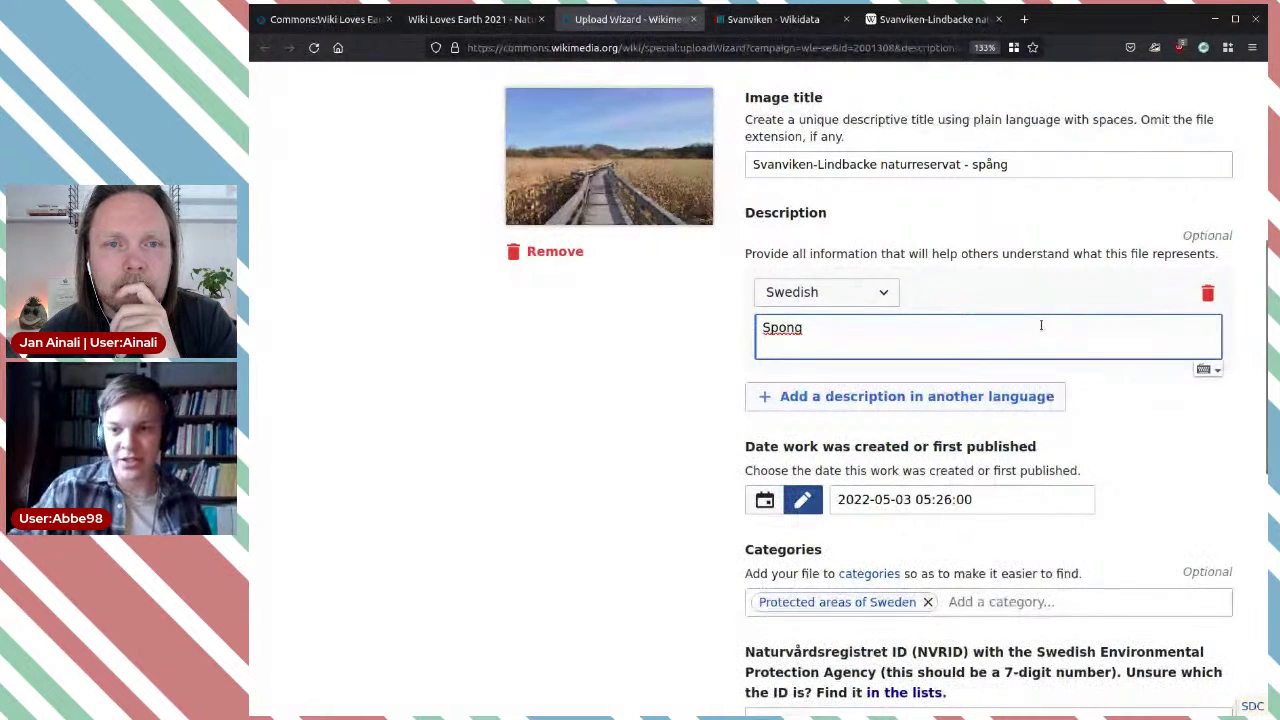
key("Delete")
type("ång")
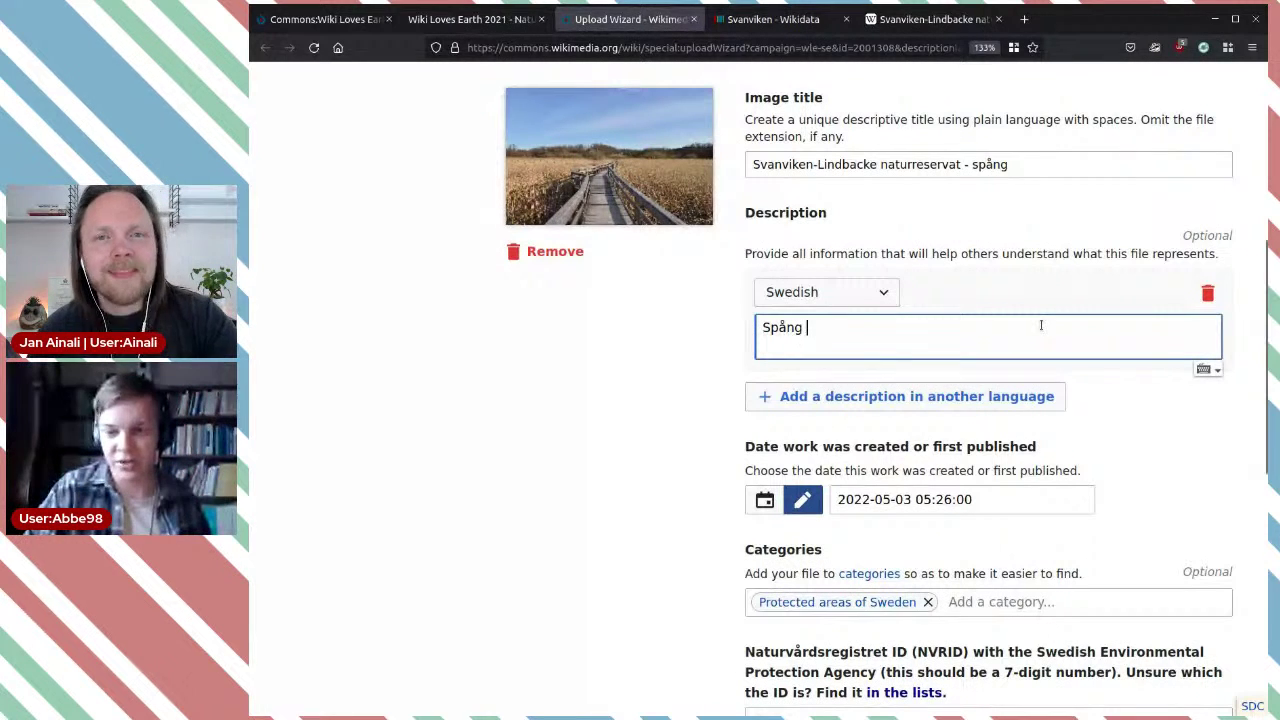
type(" in ")
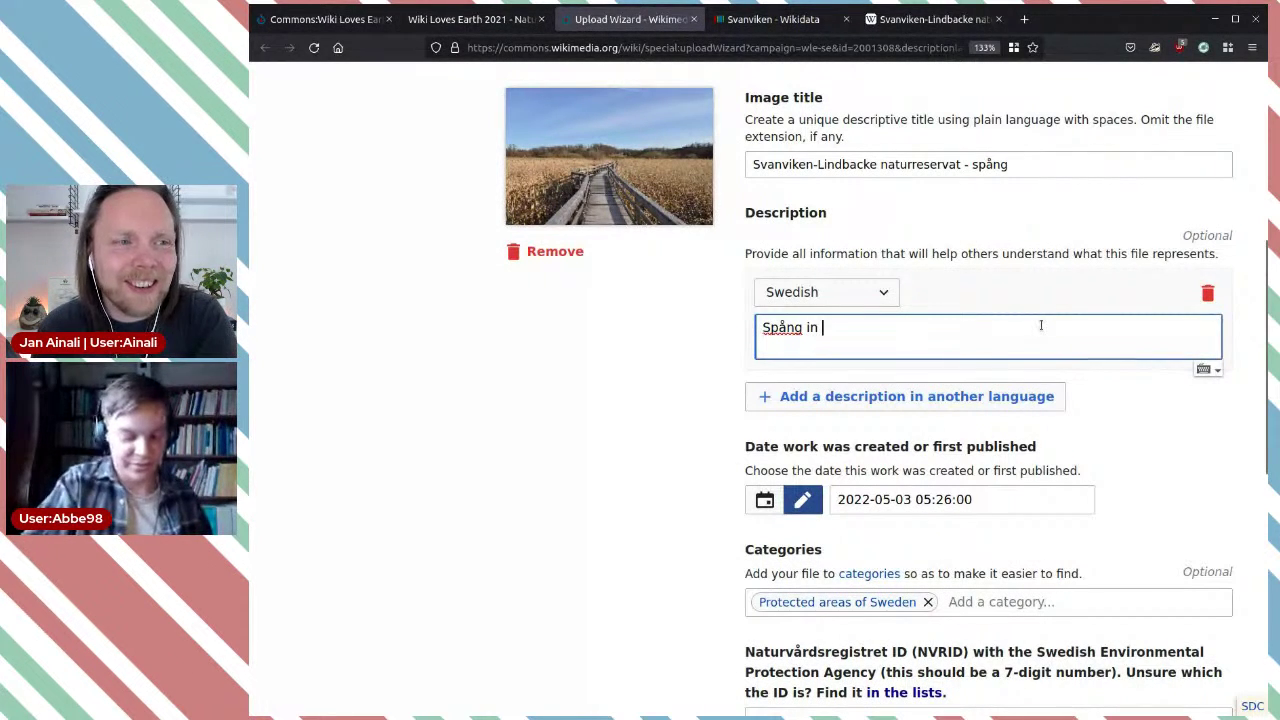
type("the")
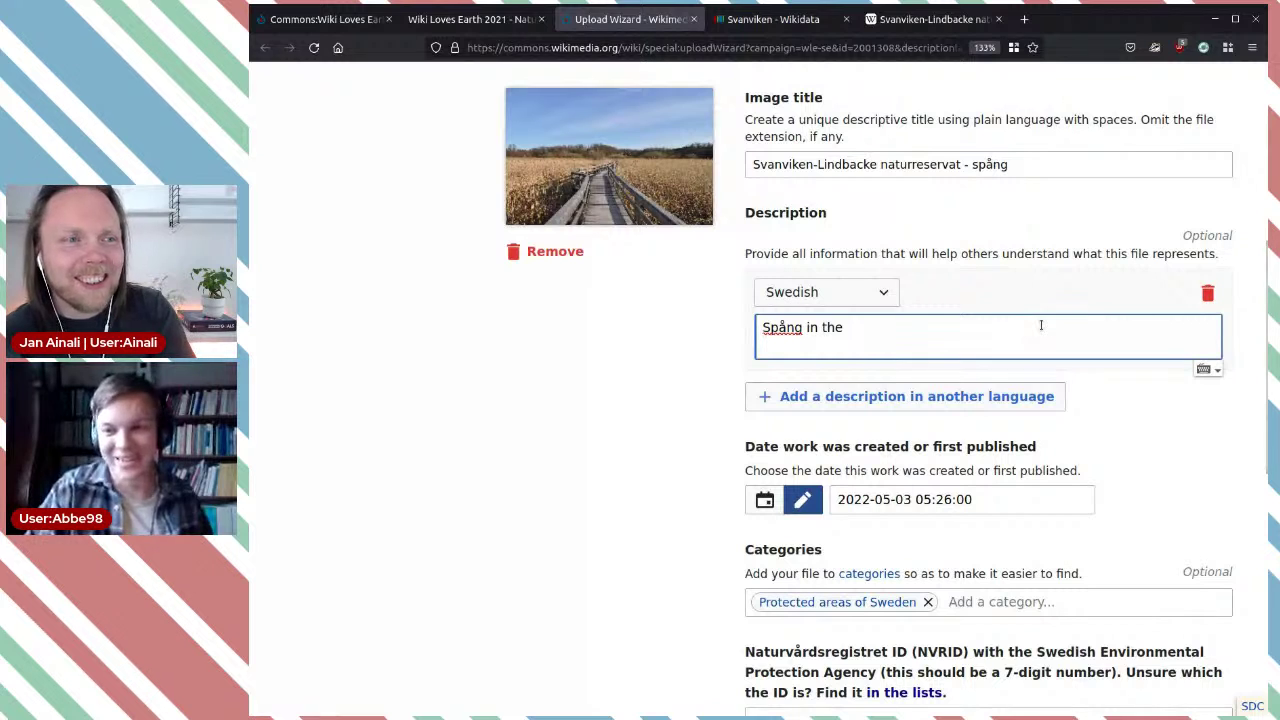
key("ctrl+shift+Left")
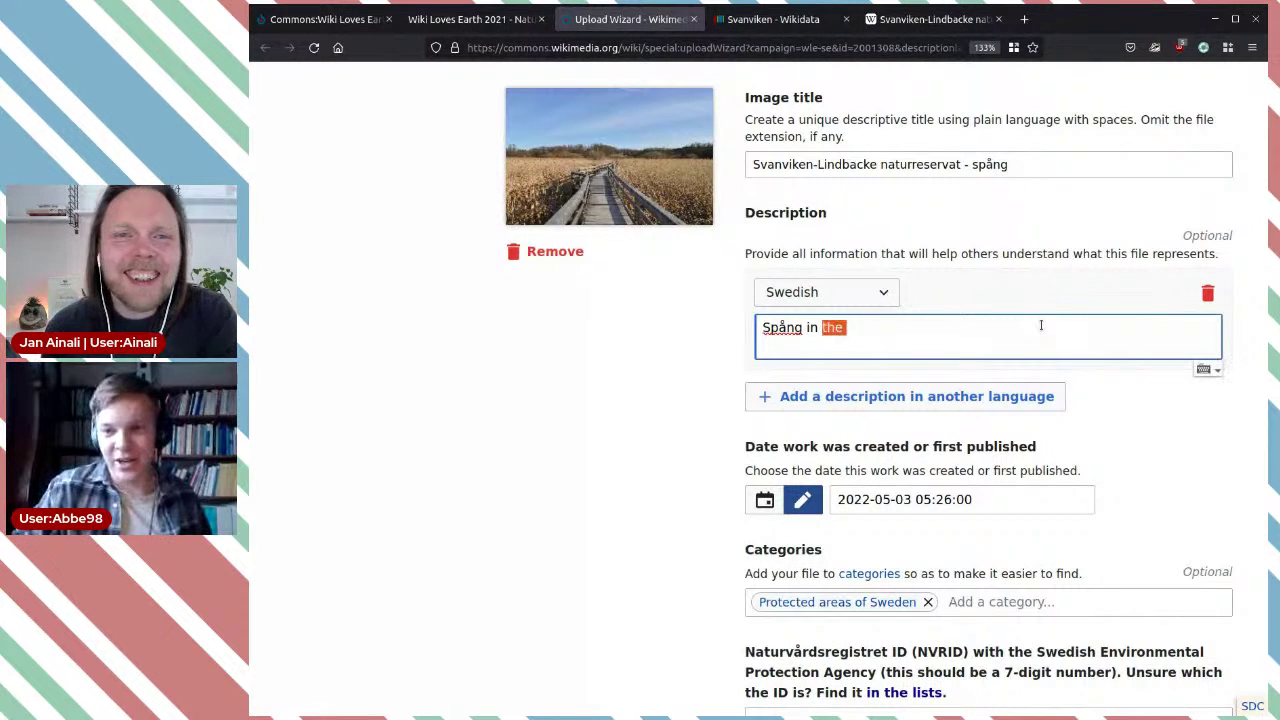
key("ctrl+shift+Left")
key("BackSpace")
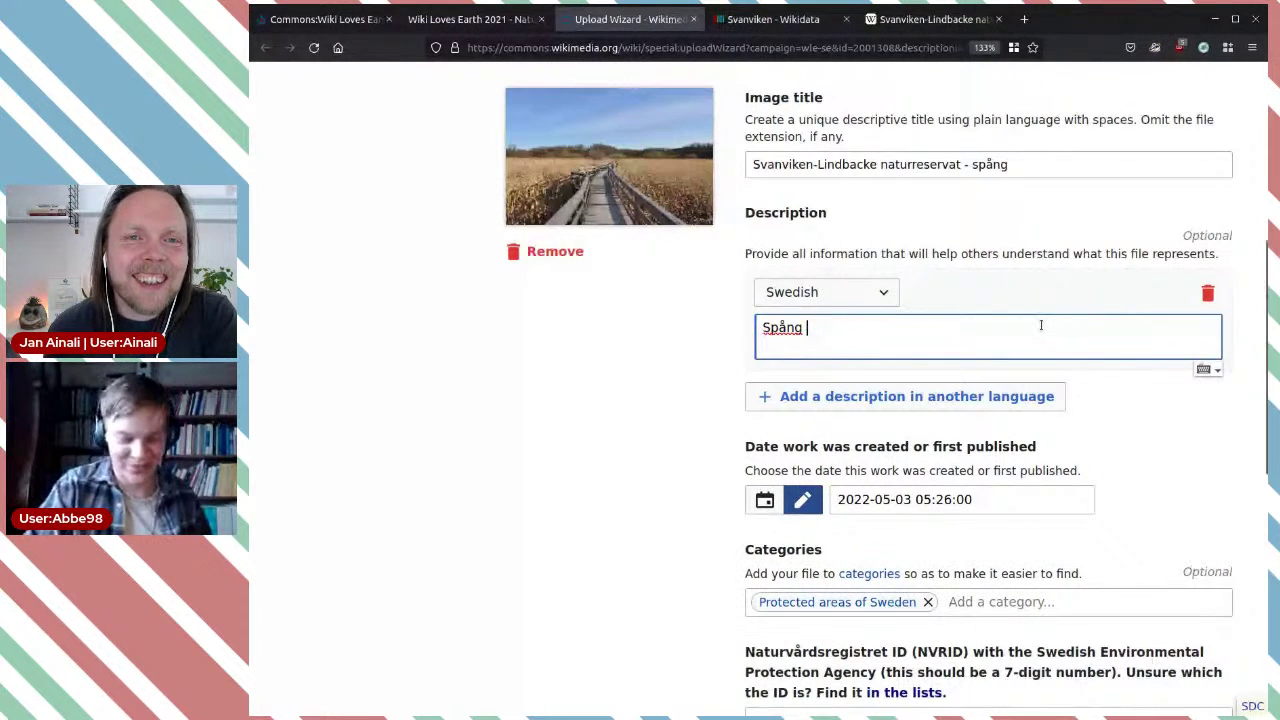
Step: Continue the Swedish description after the first word with "i naturreservatet"
type("i natu")
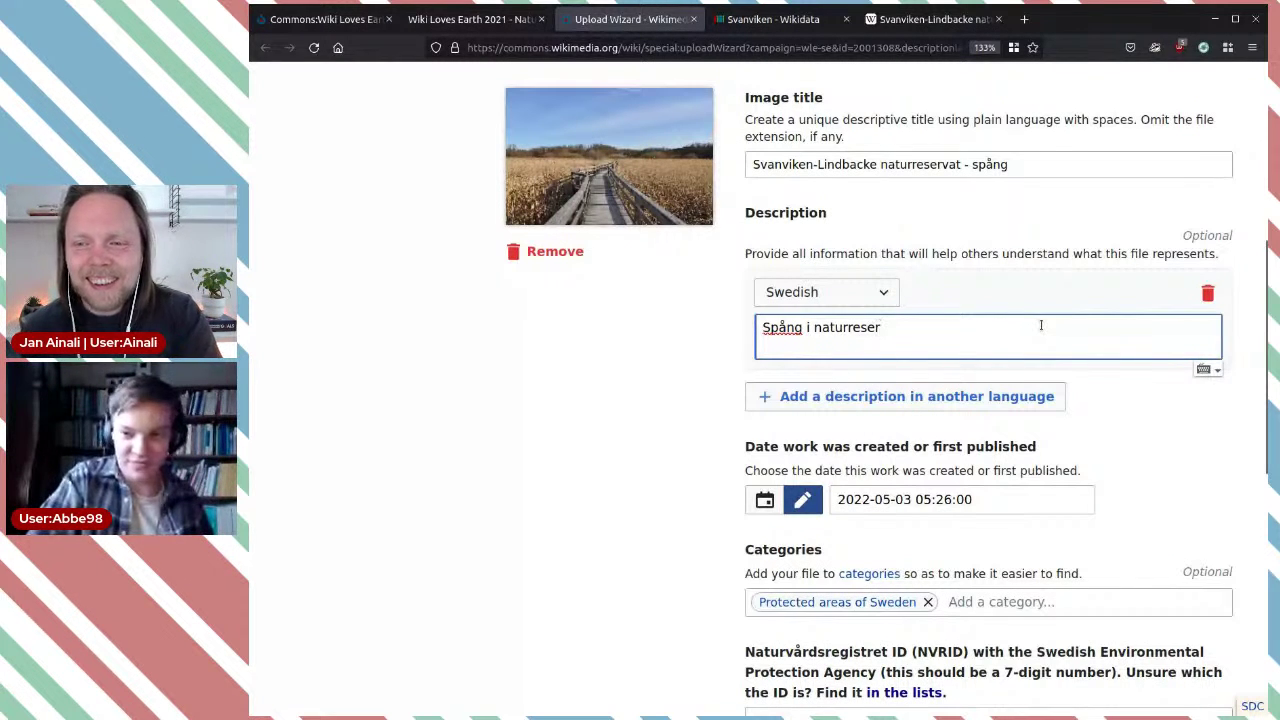
type("rreser")
key("BackSpace")
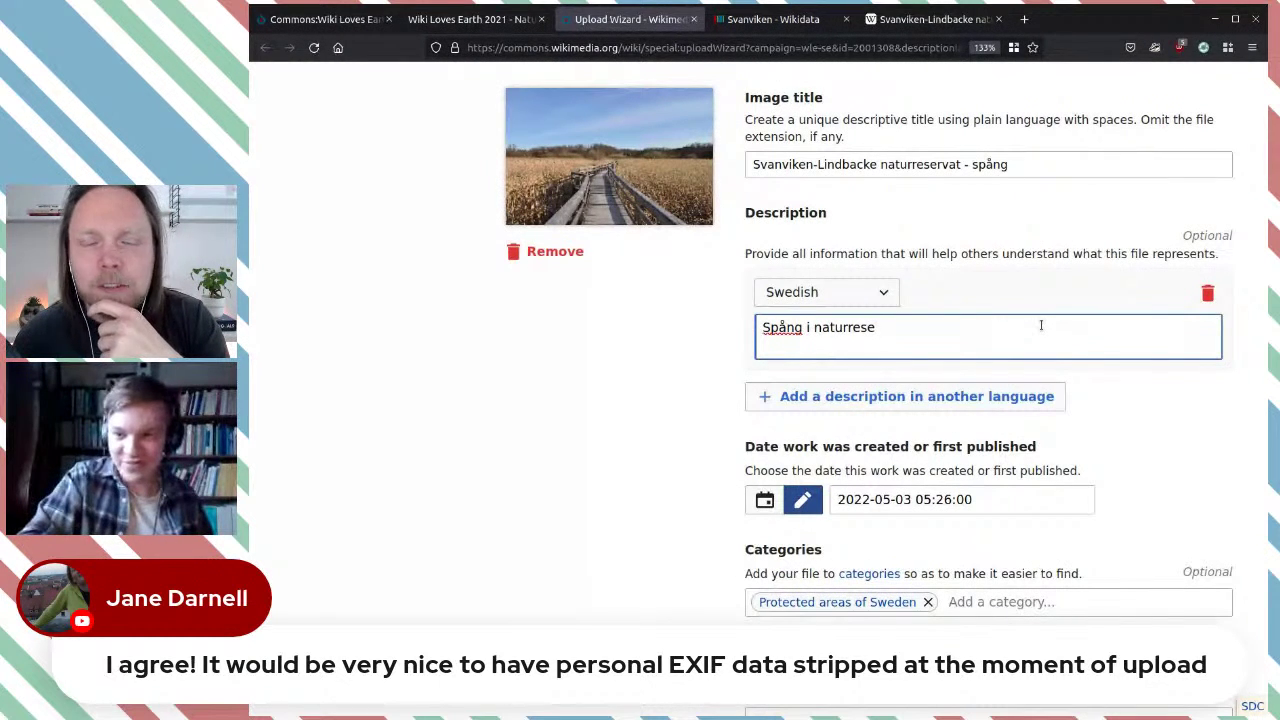
type("rvat")
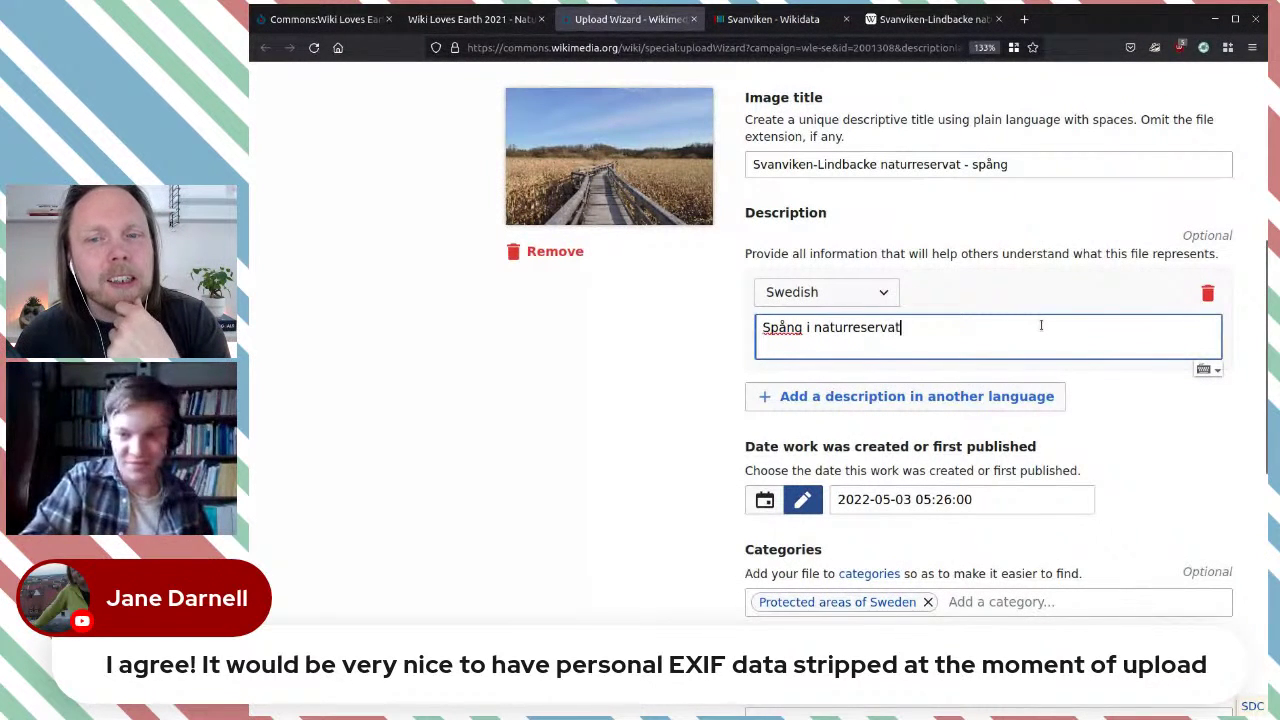
type("et")
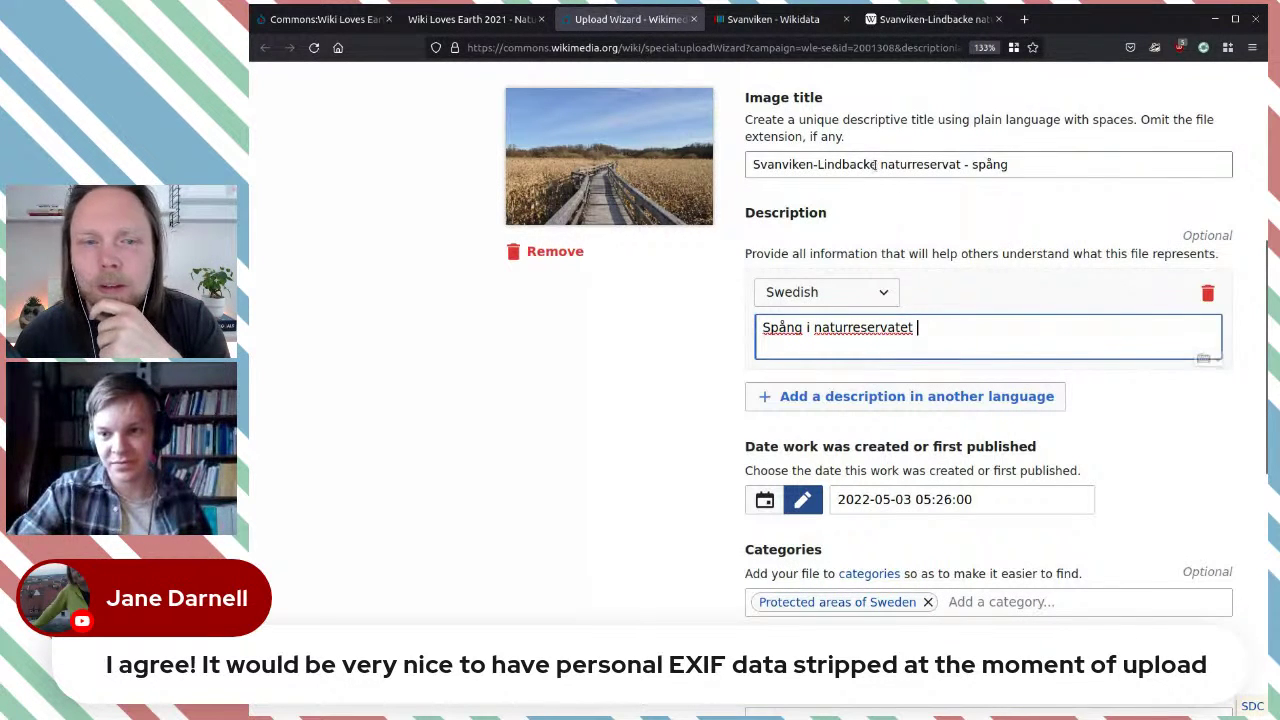
Step: Complete the Swedish description with "Svanviken-Lindbacke" copied from the image title and "utanför Nyköping.", removing the extra space before the reserve's name
left_click_drag(877, 165, 752, 165)
key("ctrl+c")
left_click(960, 335)
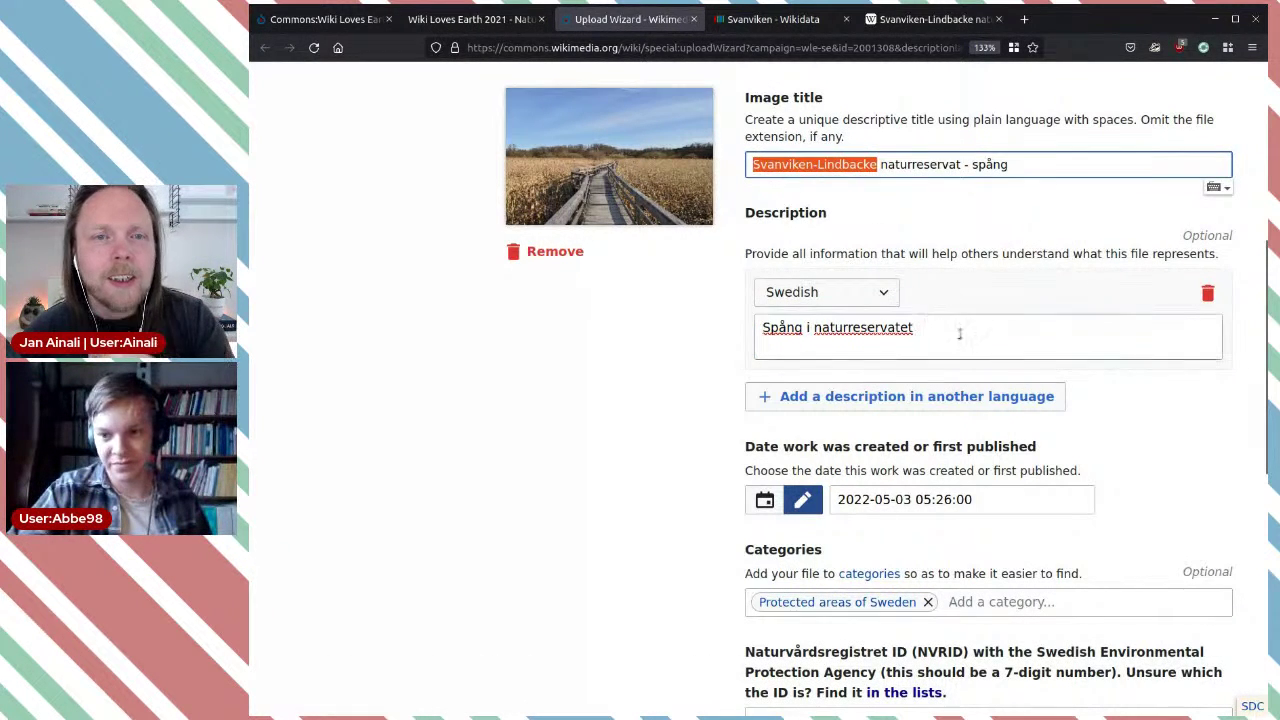
key("ctrl+v")
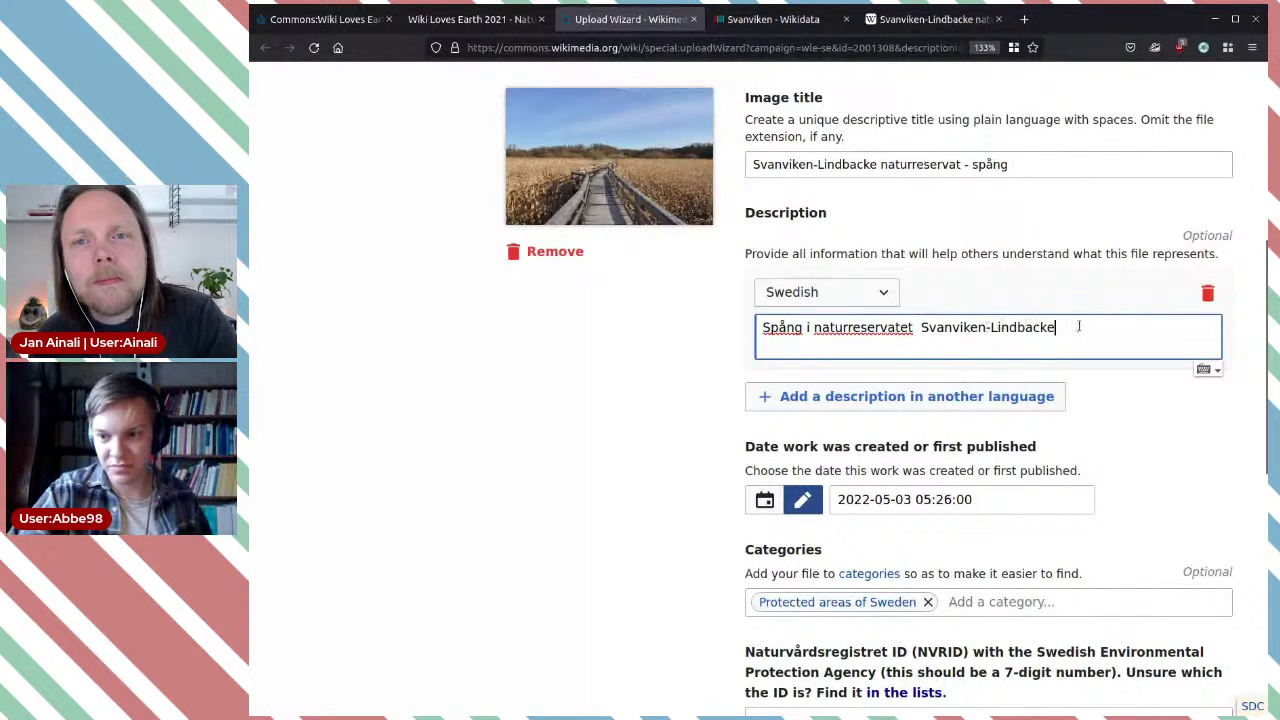
type("utanfö")
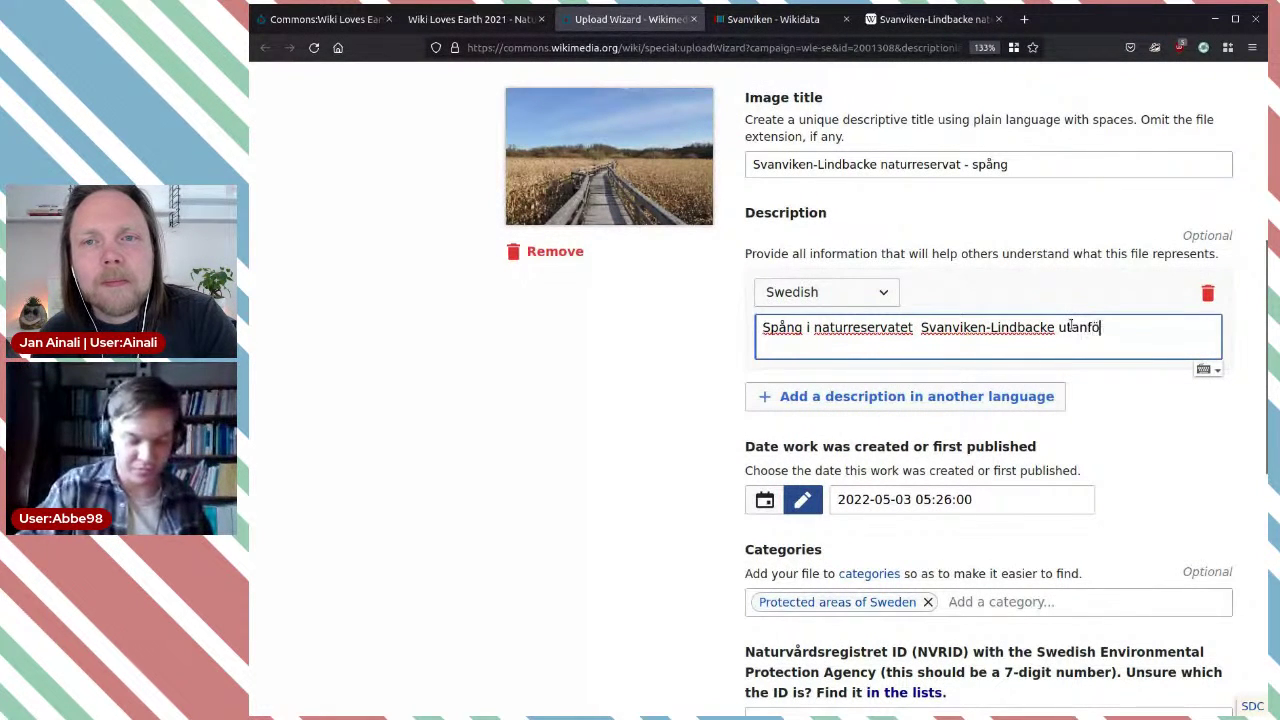
type("r Nyköp")
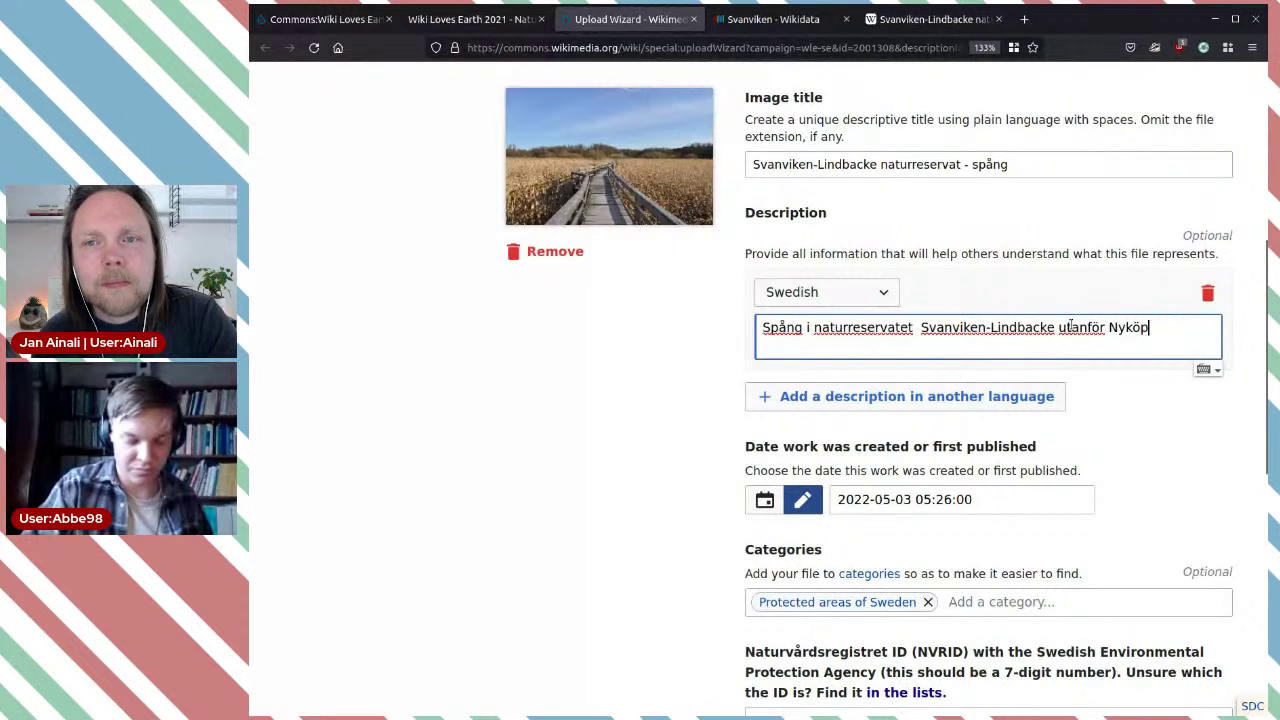
type("ing.")
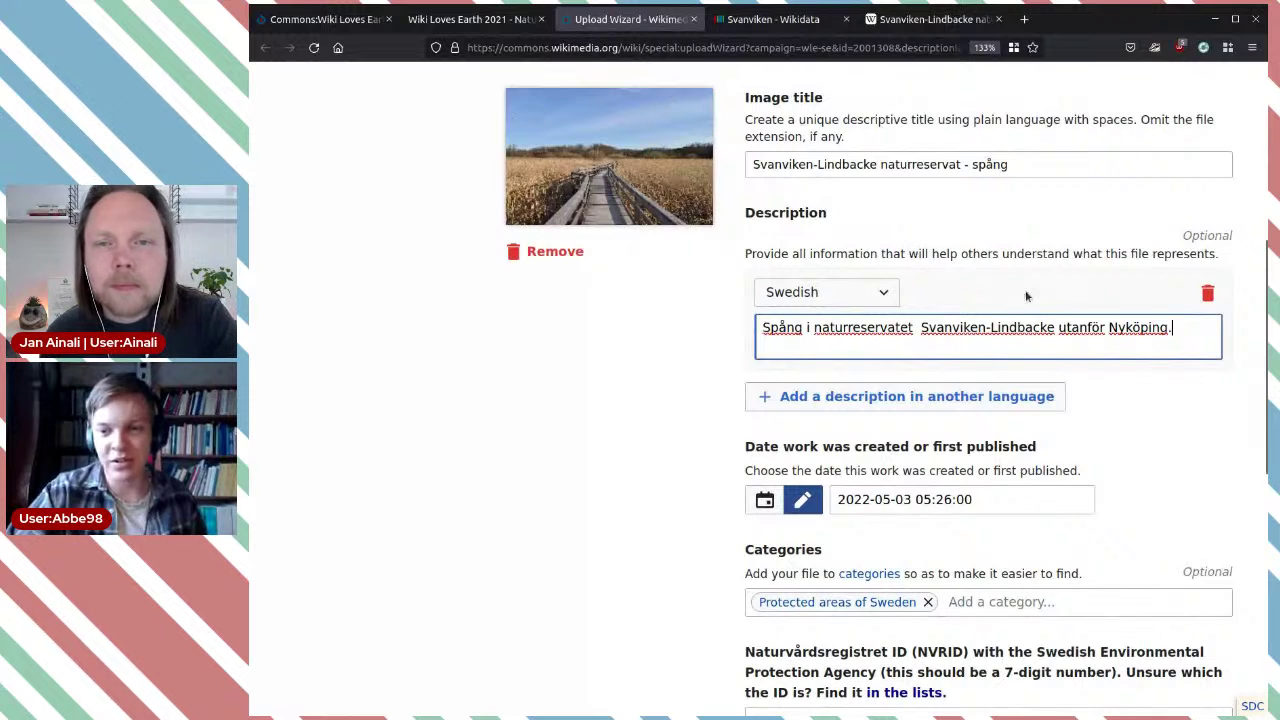
left_click(915, 327)
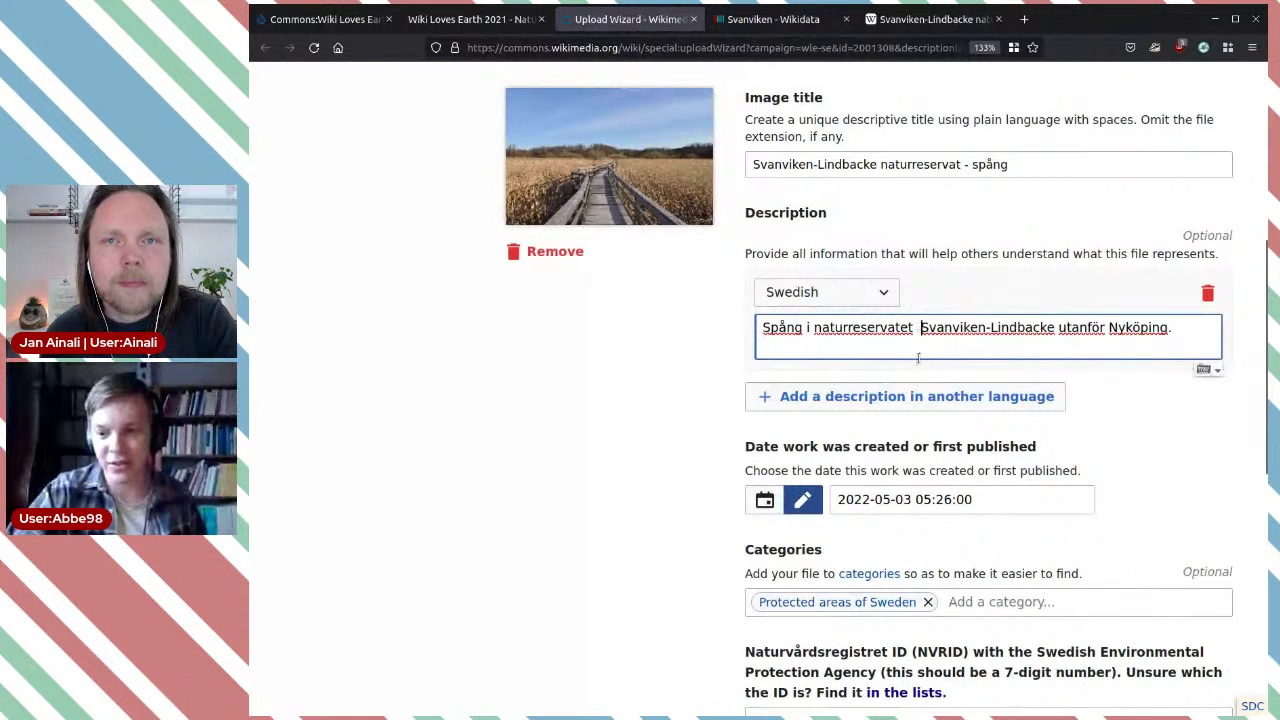
key("BackSpace")
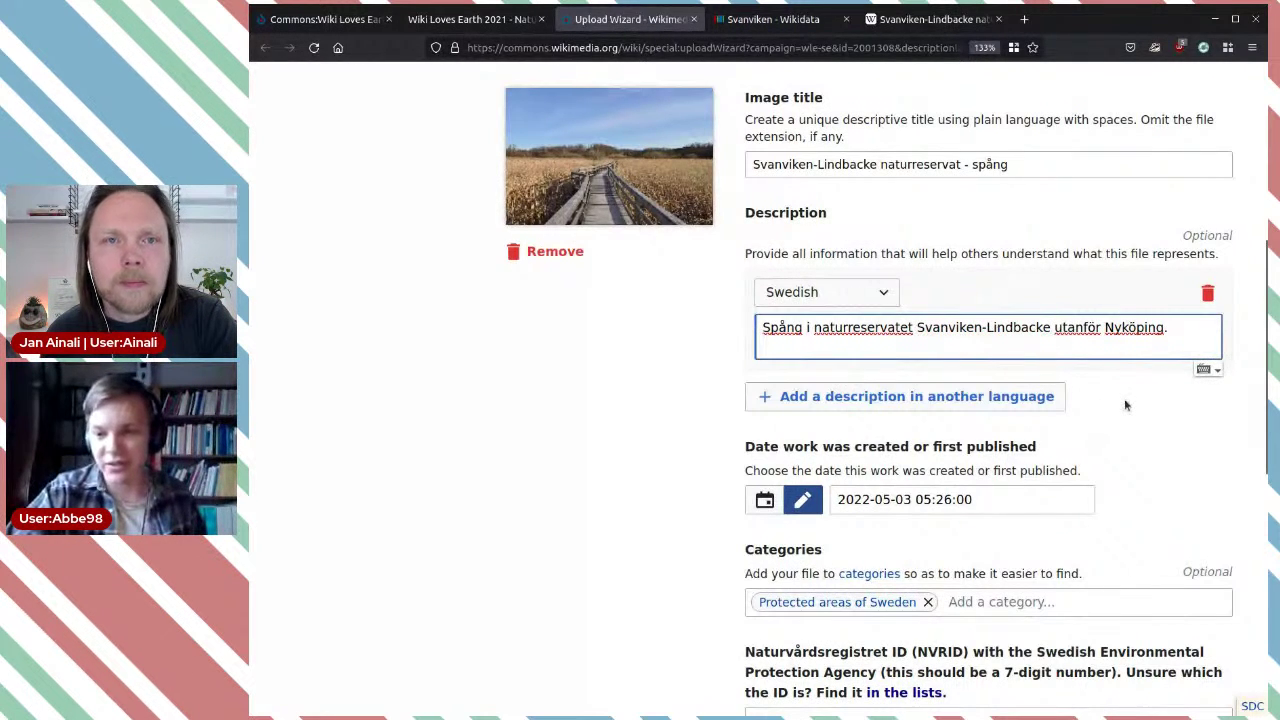
scroll(1124, 398, "down", 2)
scroll(1163, 321, "down", 1)
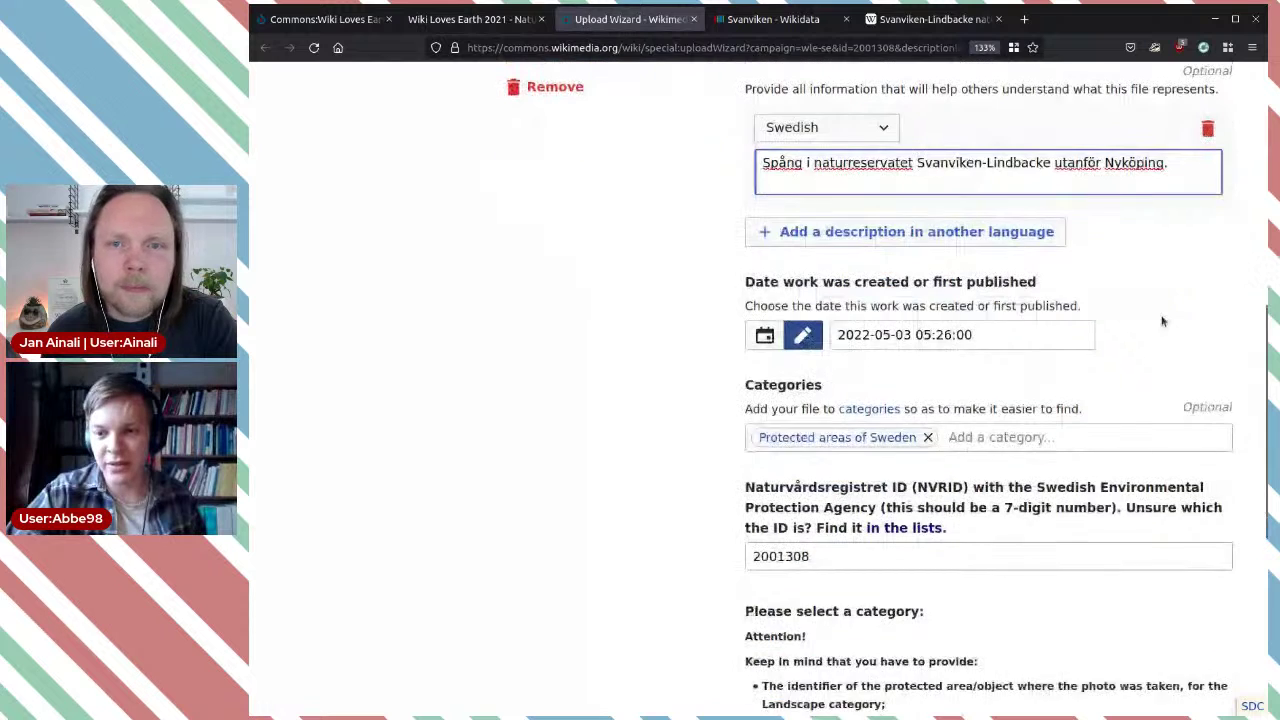
Step: Add the category "Svanviken-Lindbacke naturreservat" to the photo, copying its name from the Commons category statement on the reserve's Wikidata item
scroll(1162, 321, "down", 1)
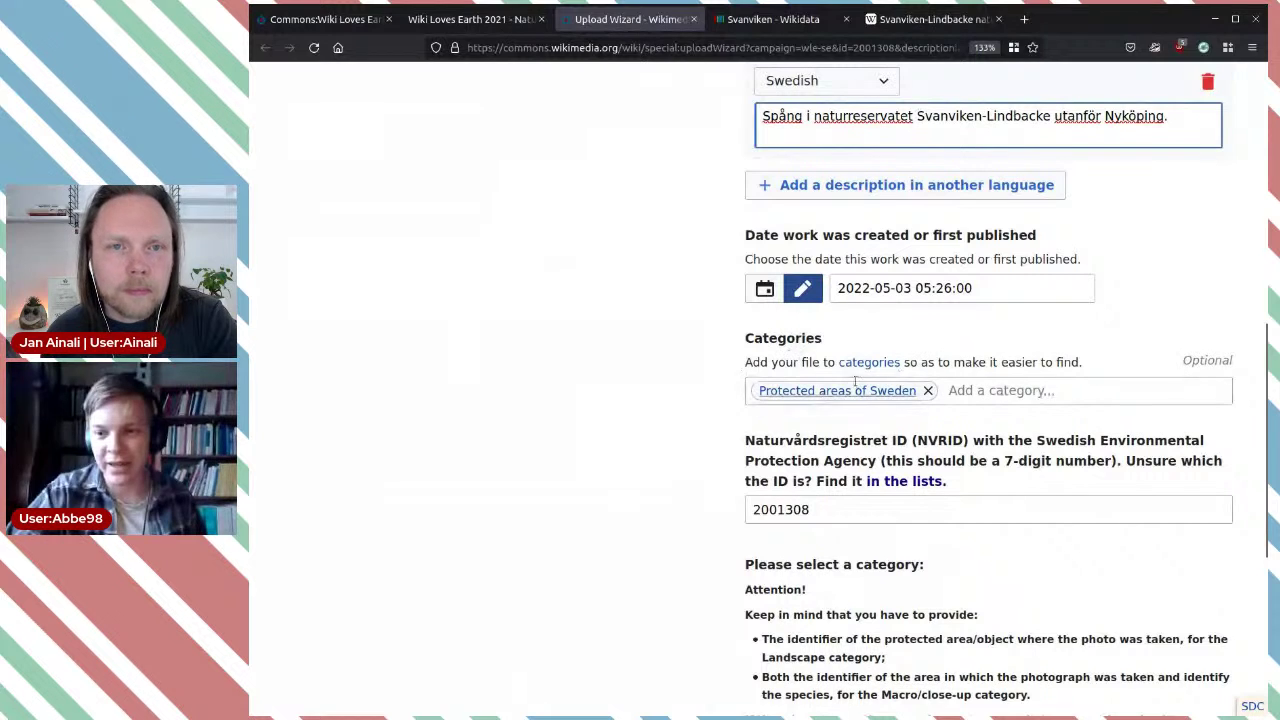
left_click(778, 20)
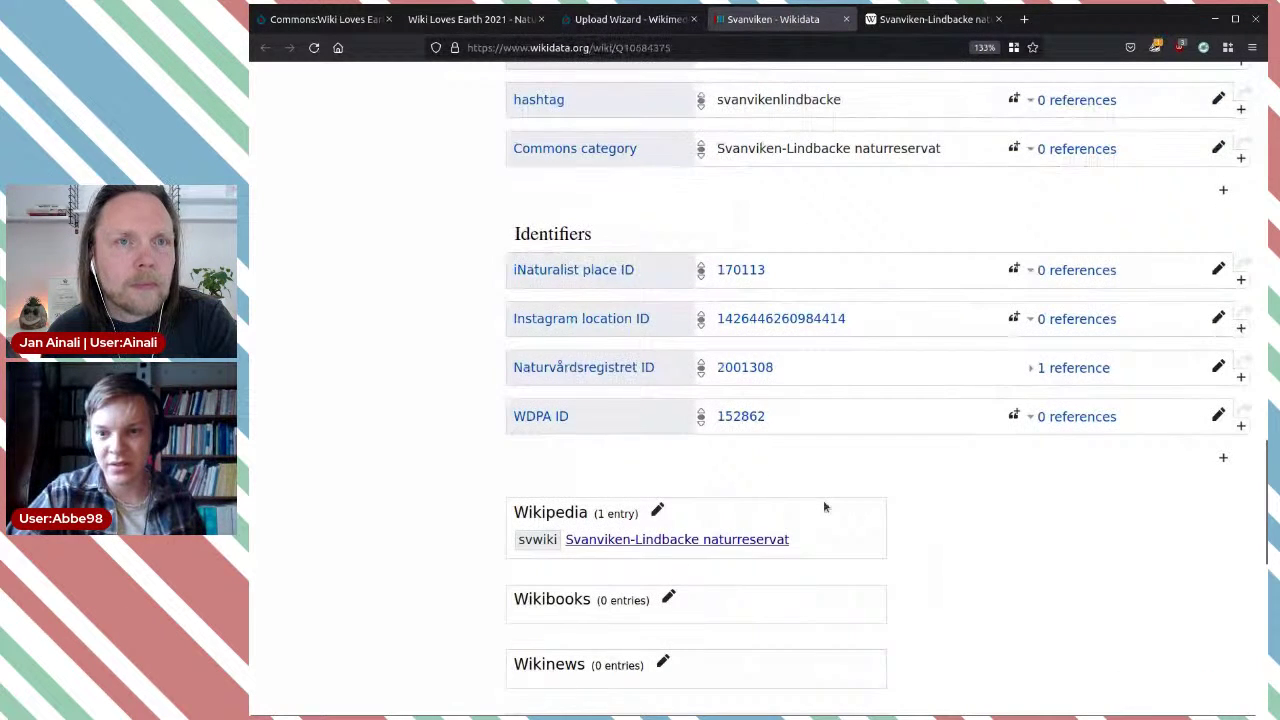
scroll(823, 500, "up", 4)
left_click_drag(942, 361, 719, 353)
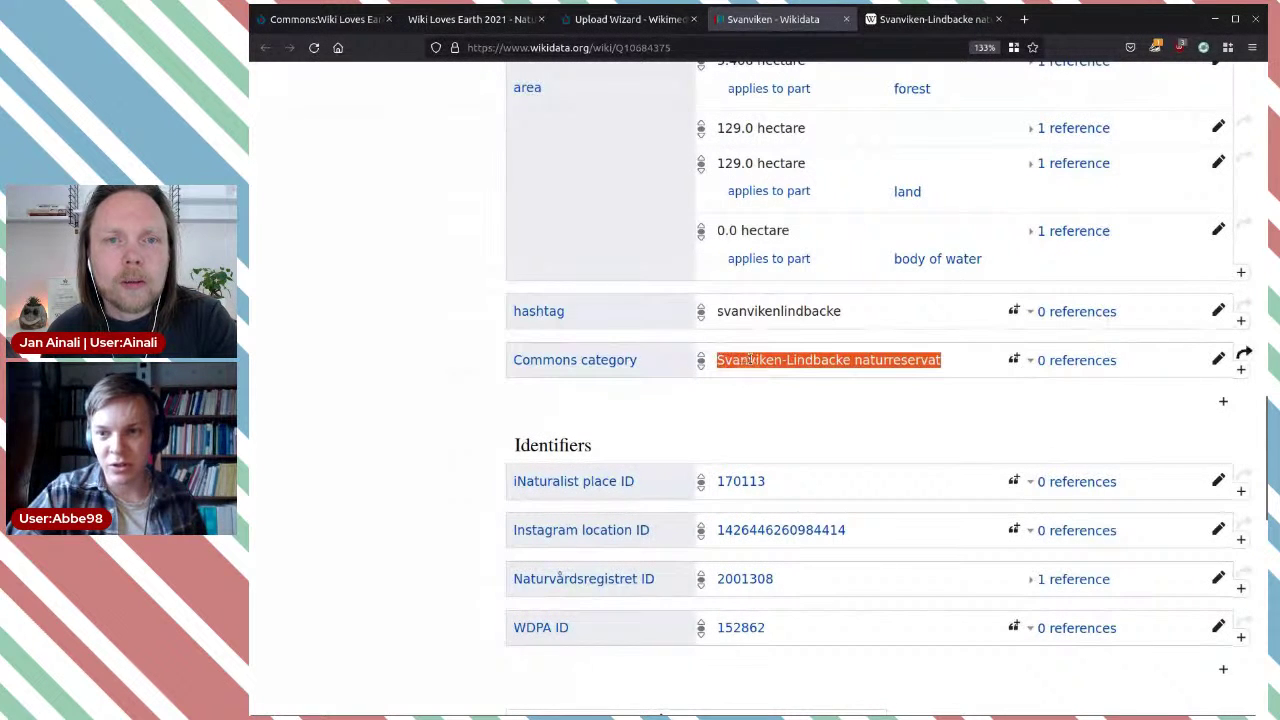
left_click(907, 19)
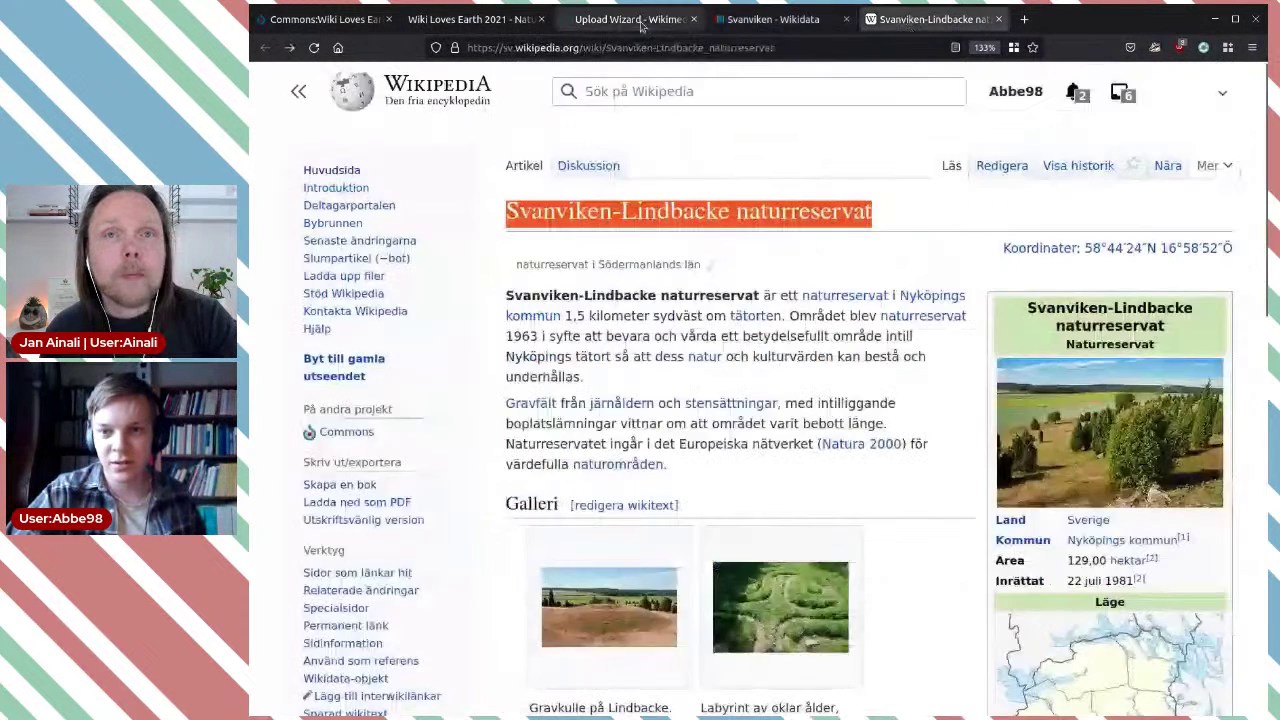
left_click(630, 19)
left_click(989, 390)
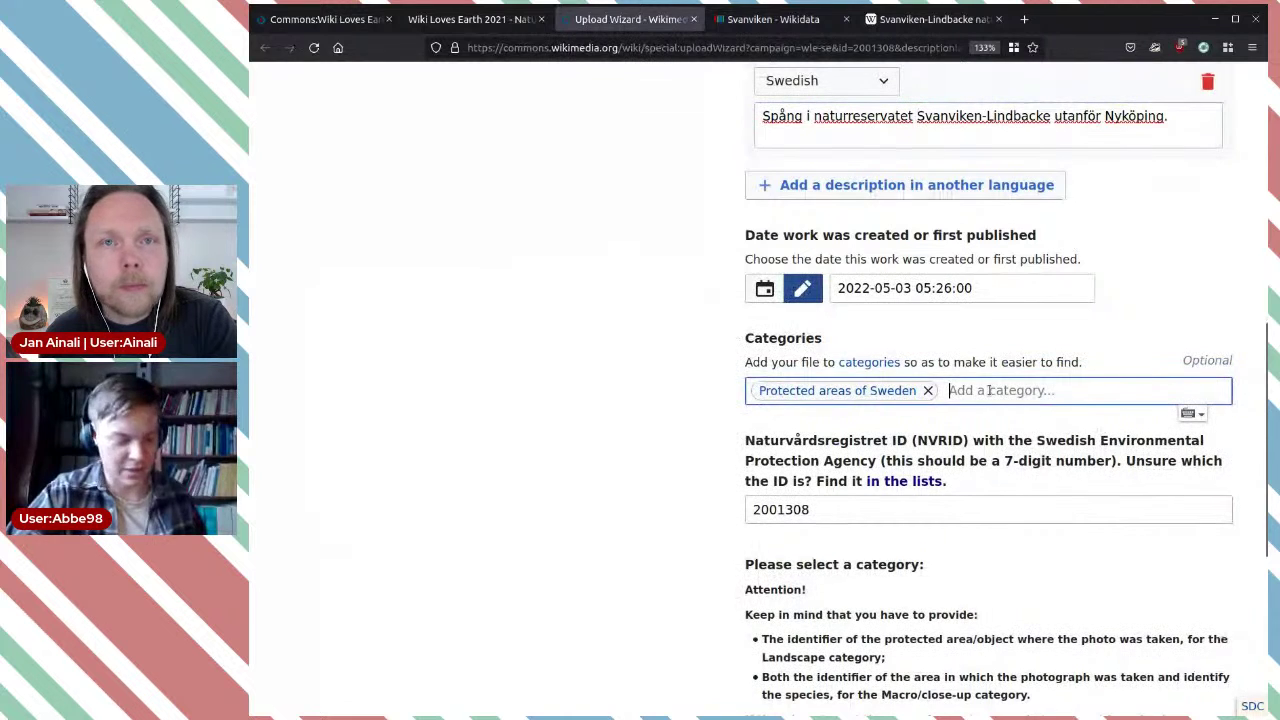
key("ctrl+v")
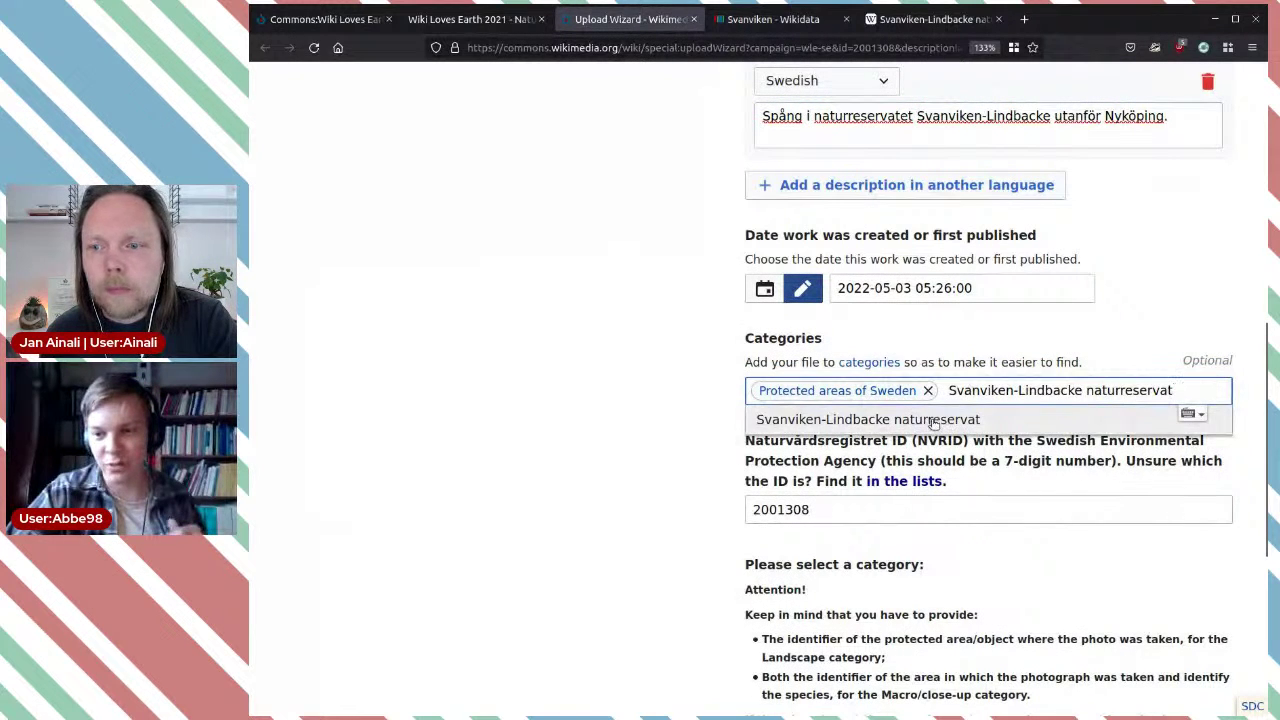
left_click(934, 420)
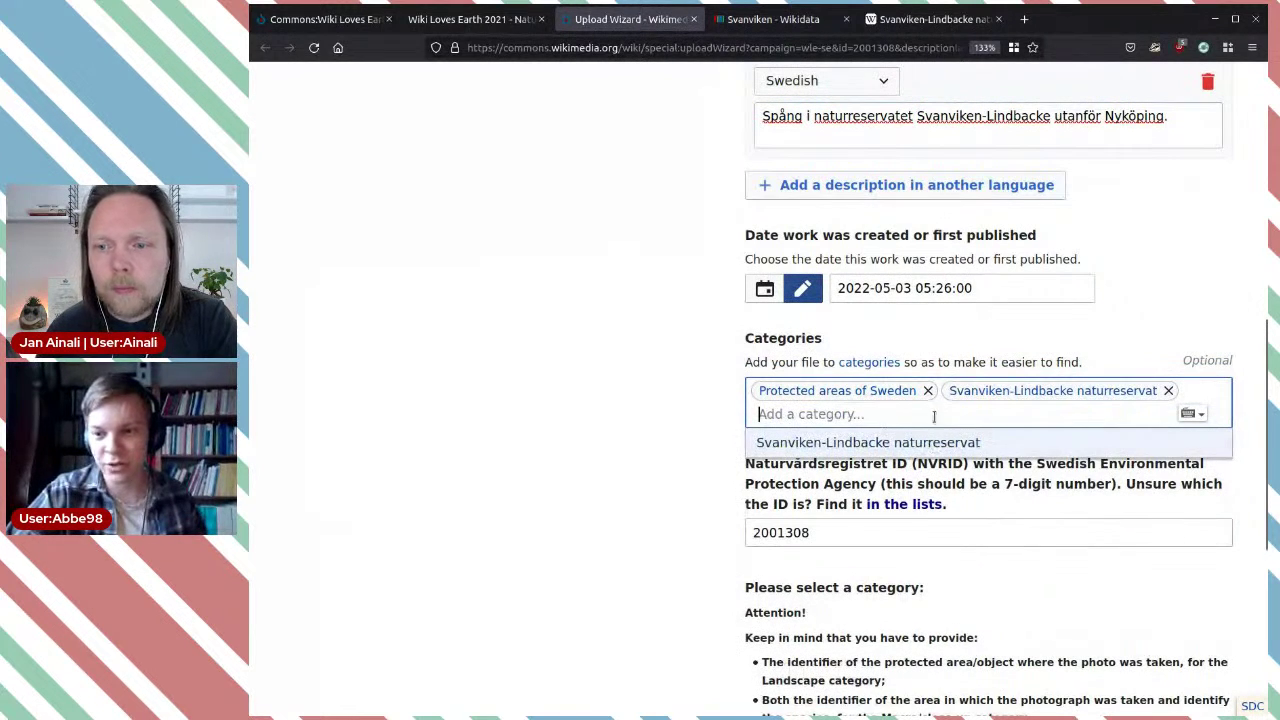
left_click(655, 359)
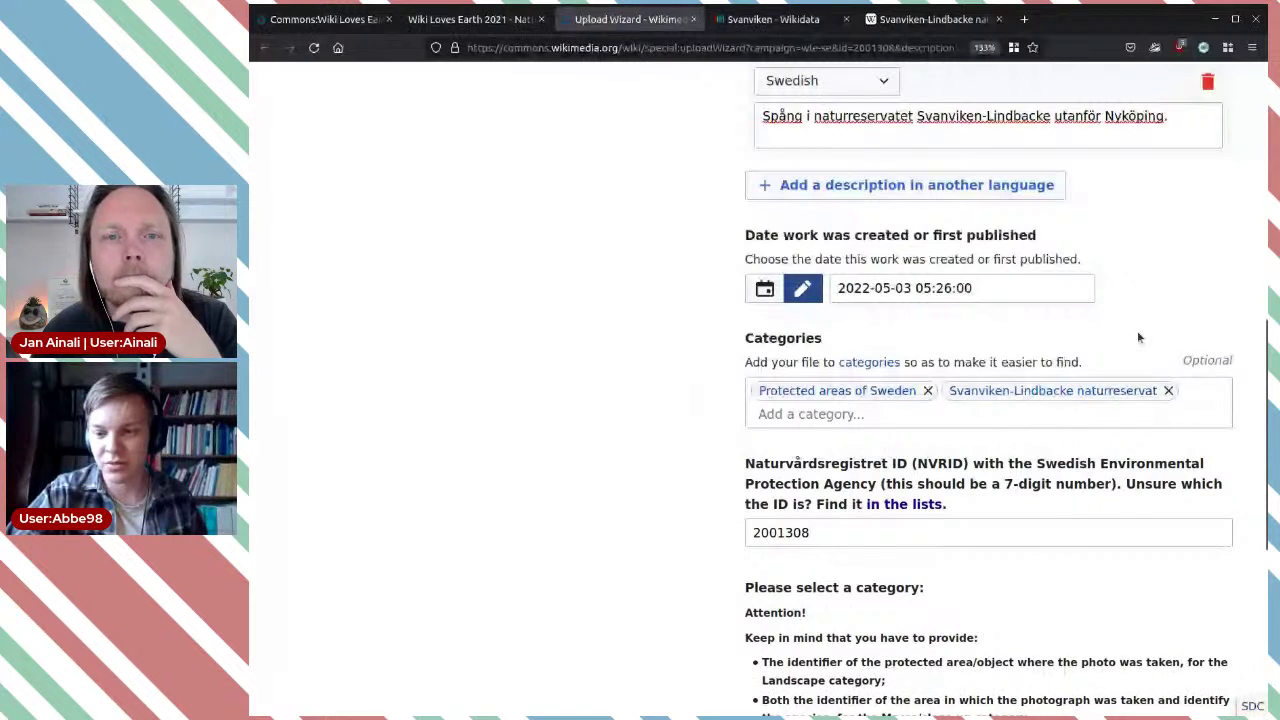
Step: Examine the identifier and species requirements for the Landscape and Macro/close-up contest categories, along with the details already filled in
scroll(1137, 331, "down", 2)
scroll(1110, 330, "down", 3)
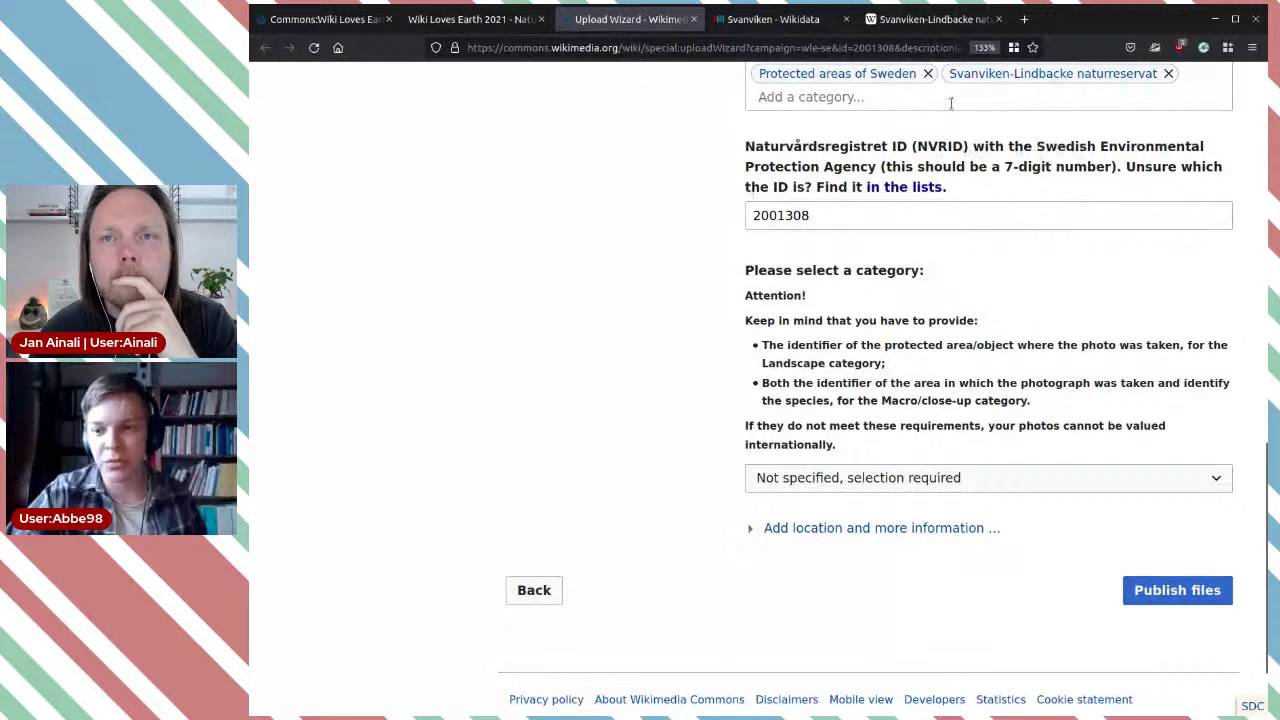
left_click_drag(806, 344, 972, 344)
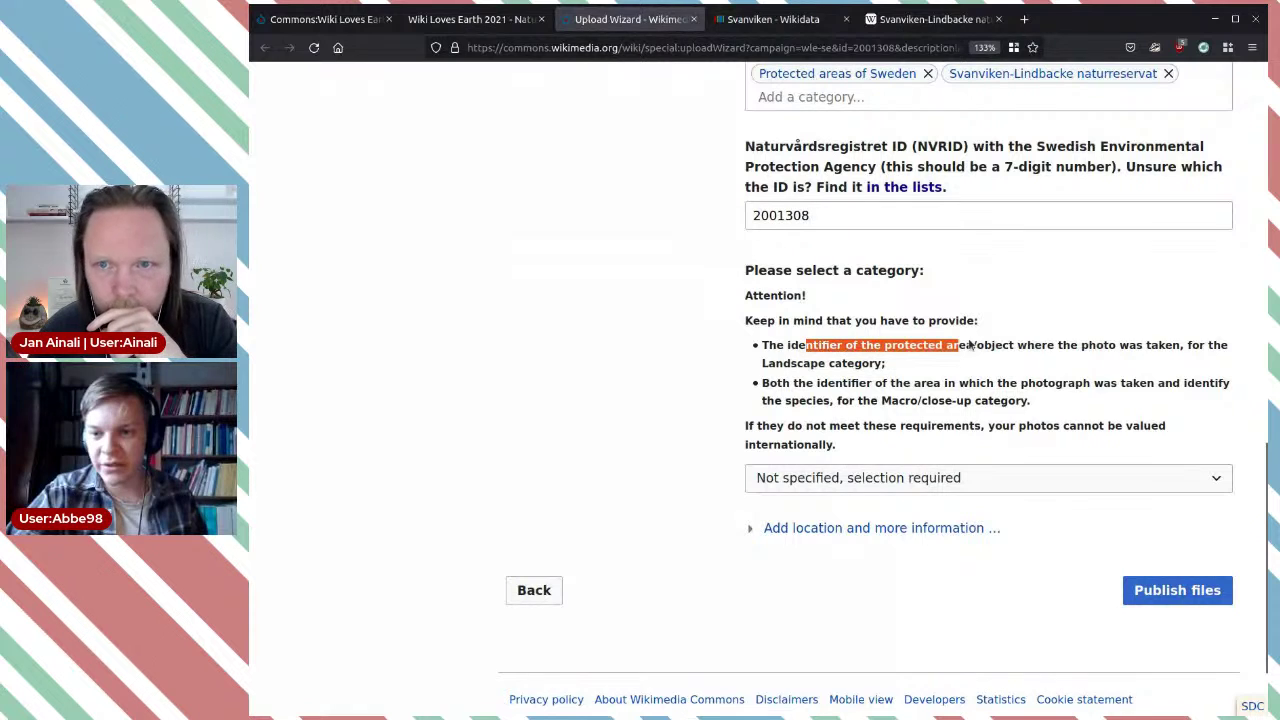
left_click_drag(970, 345, 1165, 343)
left_click(1157, 375)
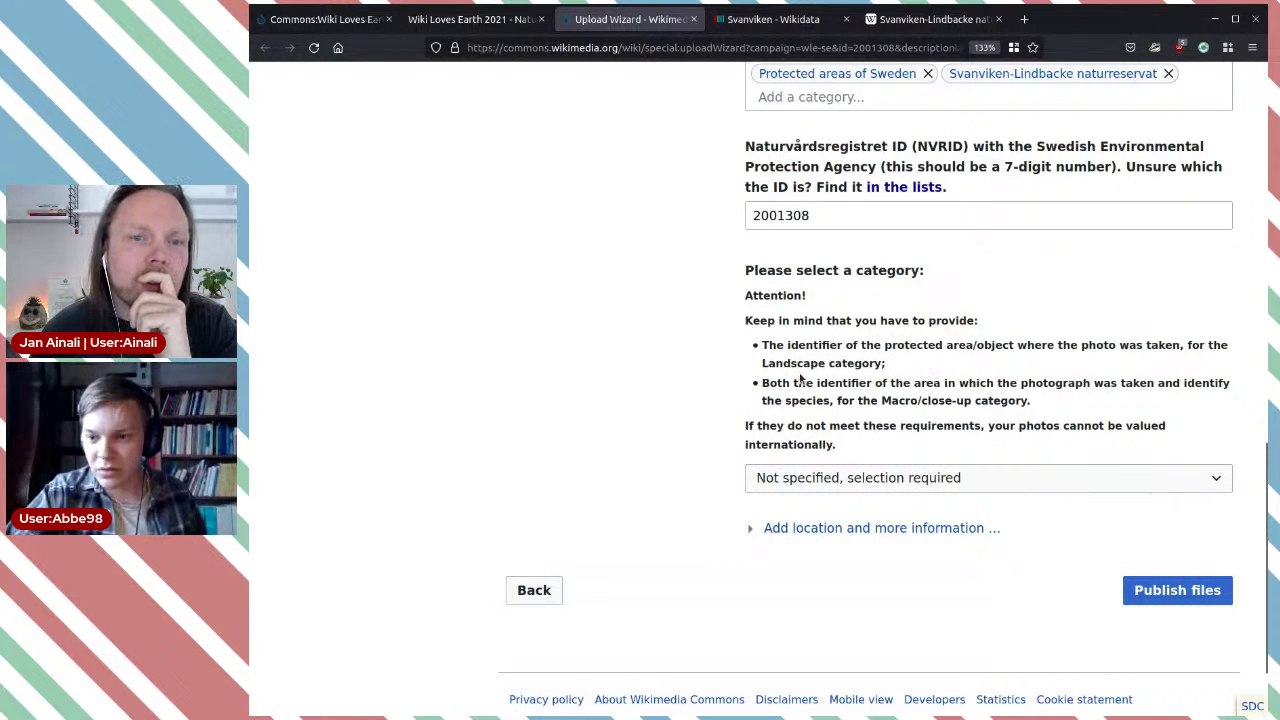
scroll(700, 280, "up", 10)
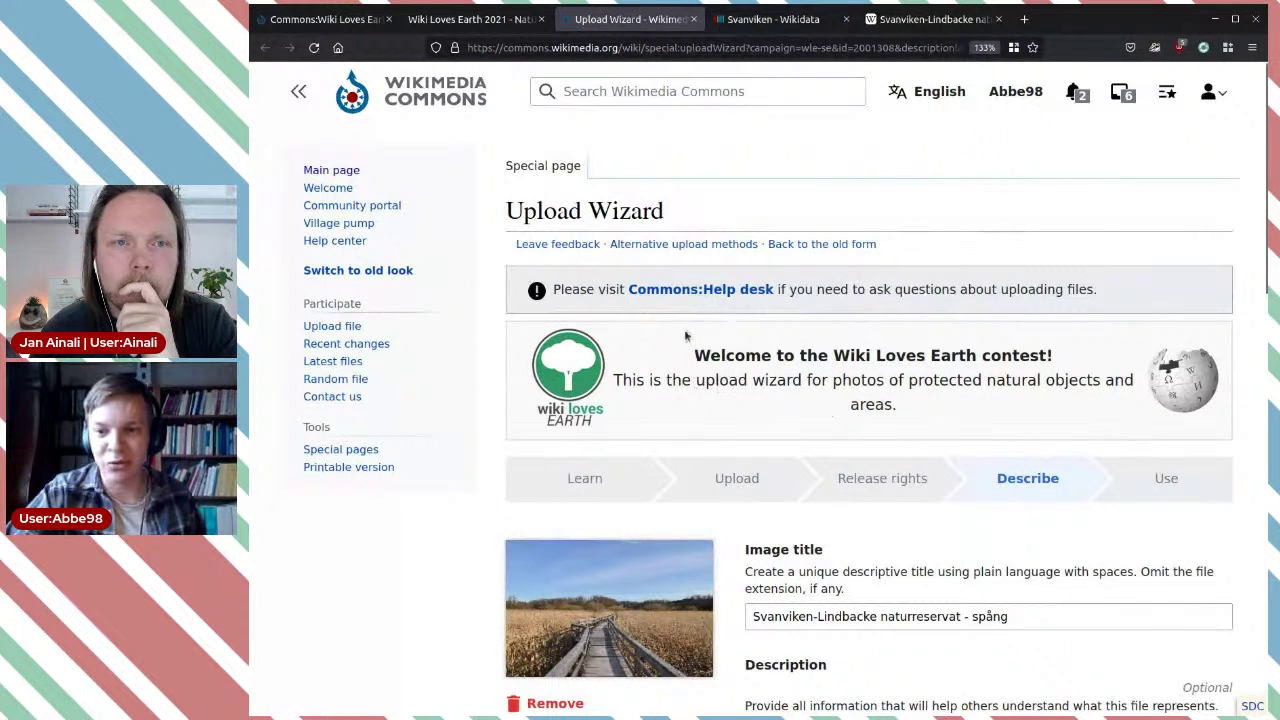
scroll(1081, 429, "down", 3)
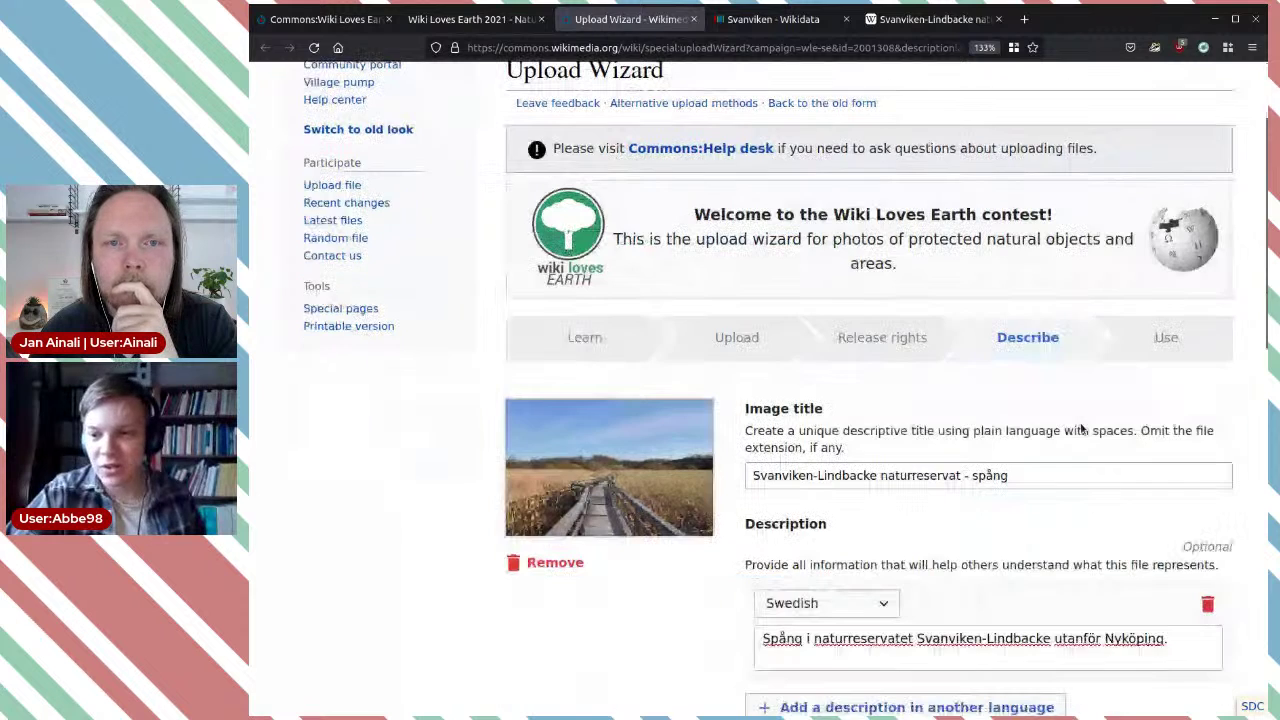
scroll(866, 397, "down", 10)
scroll(866, 397, "down", 2)
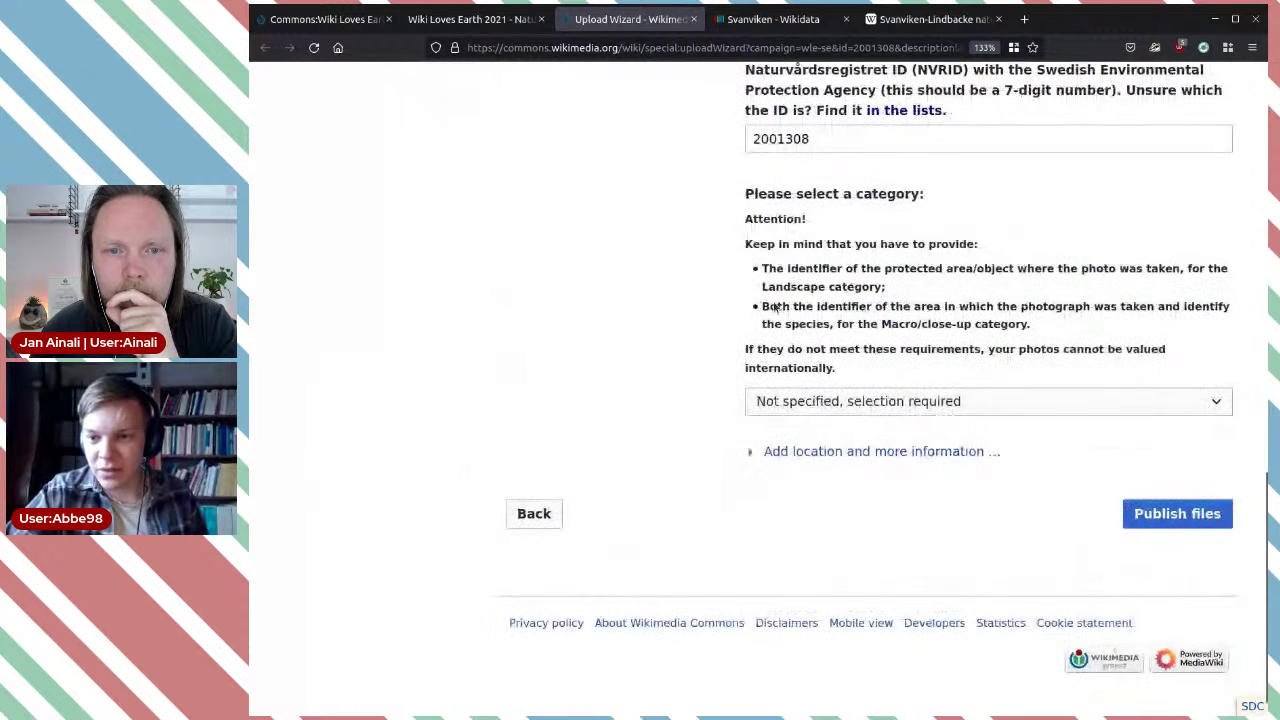
left_click_drag(762, 306, 1068, 330)
left_click(1045, 326)
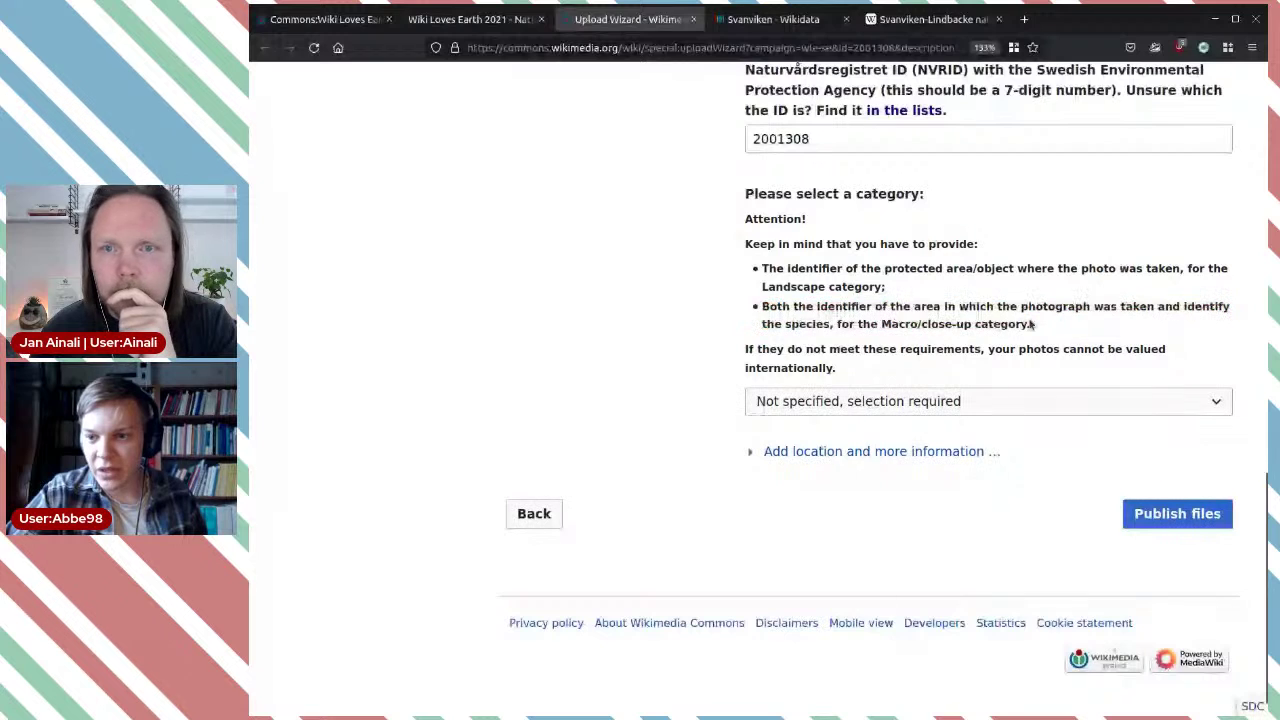
left_click_drag(918, 289, 946, 268)
left_click(1023, 309)
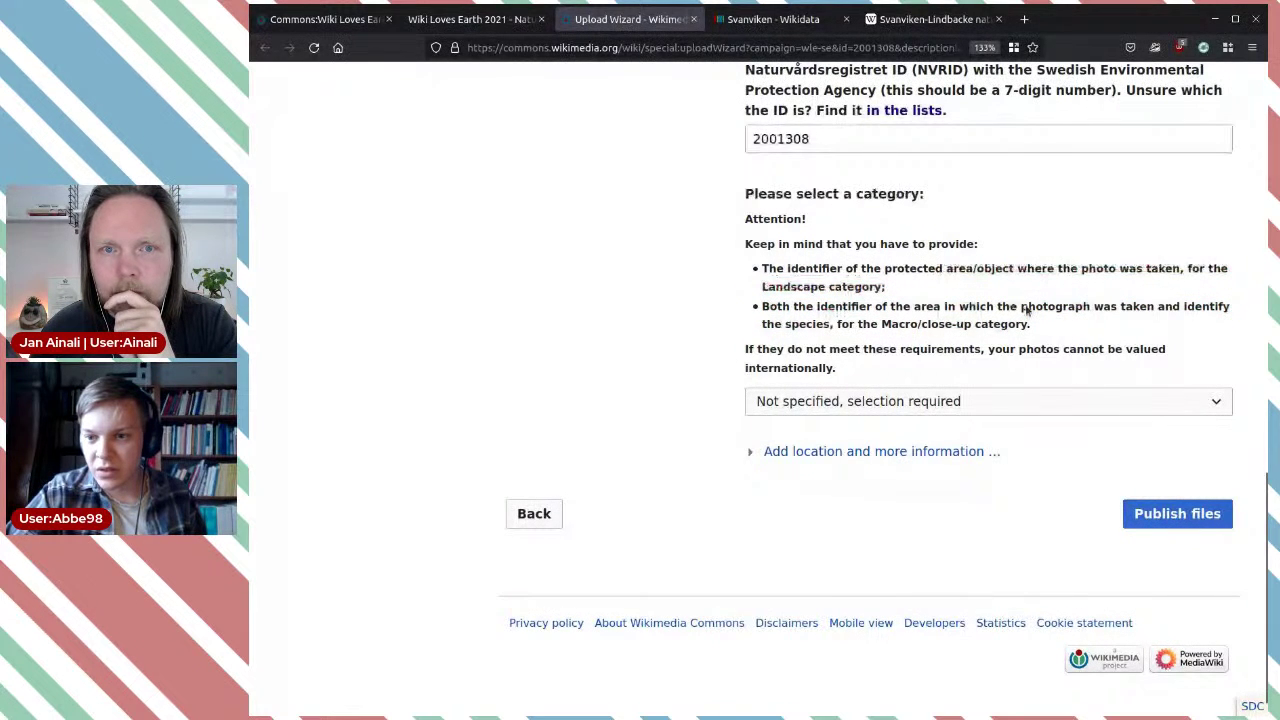
Step: Set the photo's contest category to "Landscapes (including individual trees, if it is a natural monument)"
left_click(972, 401)
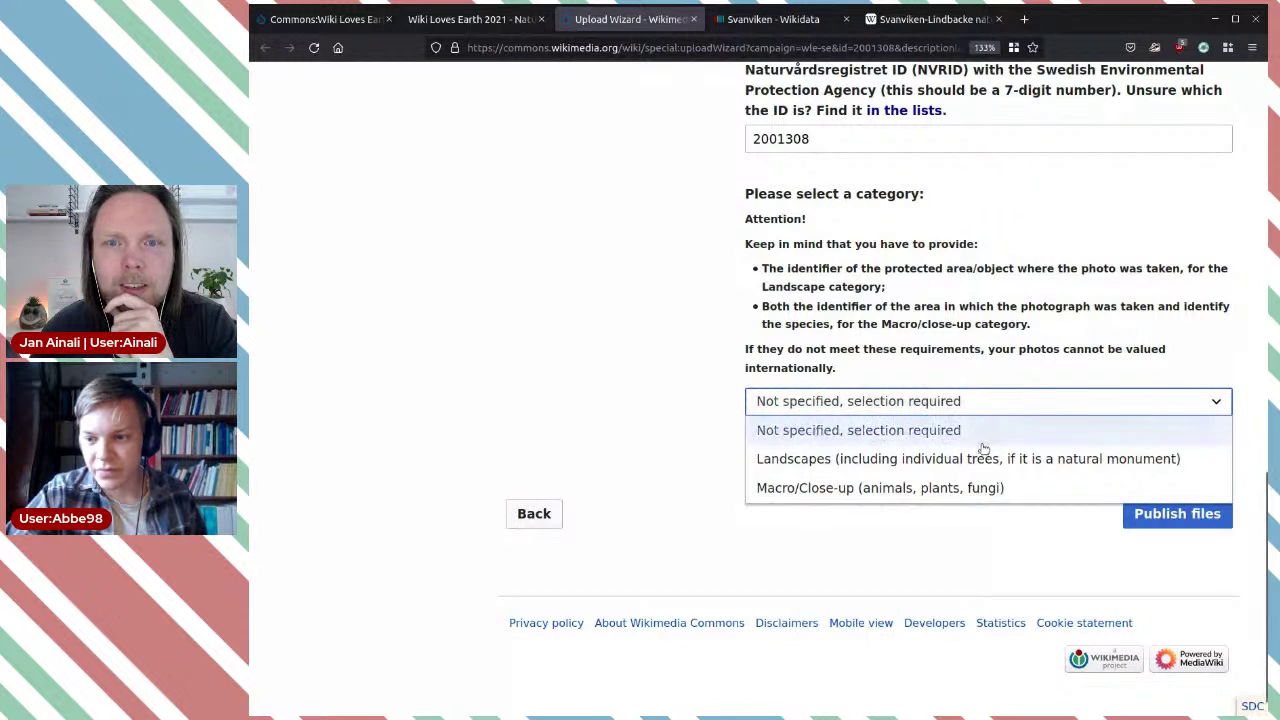
left_click(945, 458)
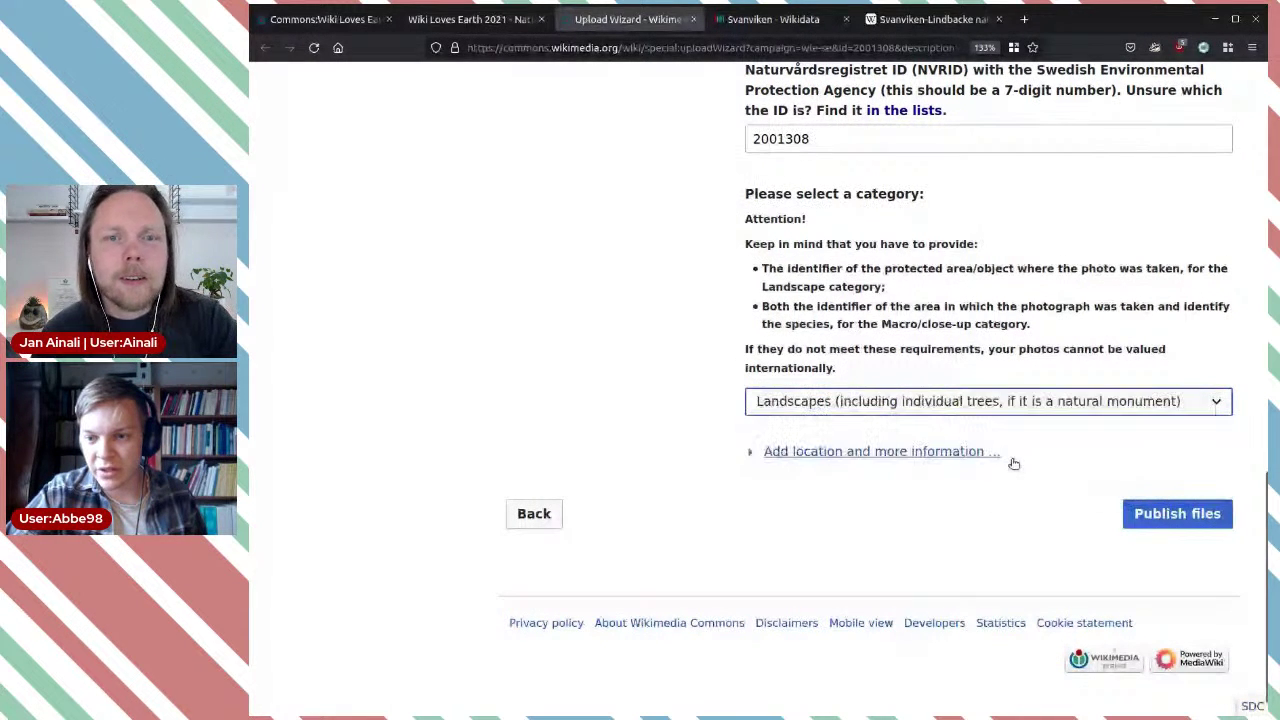
left_click(938, 401)
left_click(940, 403)
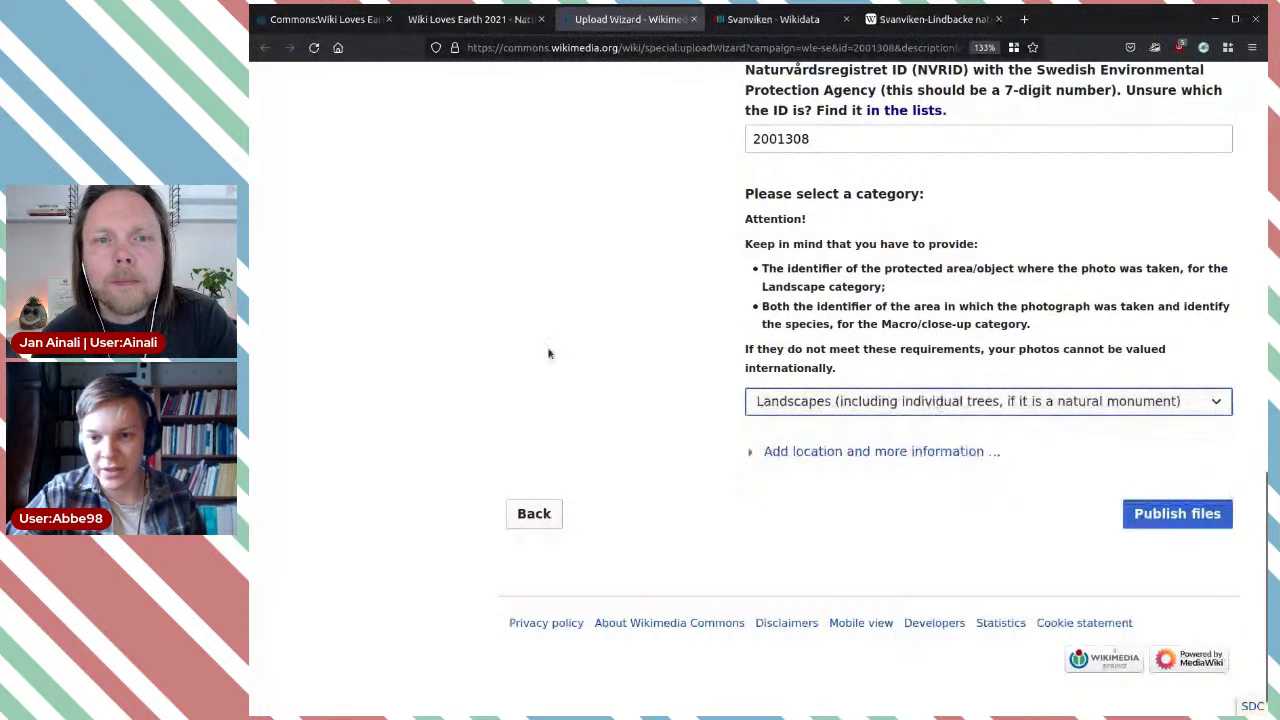
Step: Review the photo's completed title, description and categories, and publish the file
scroll(548, 350, "up", 10)
scroll(548, 348, "up", 2)
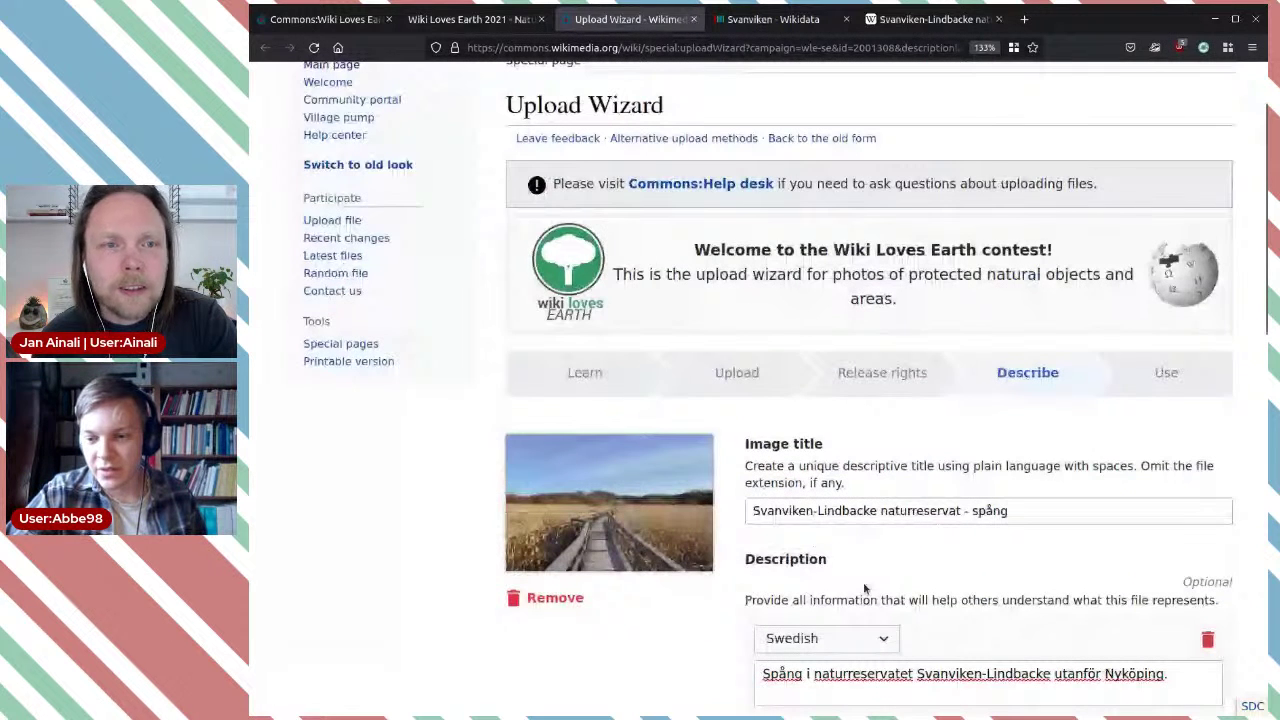
scroll(864, 588, "down", 15)
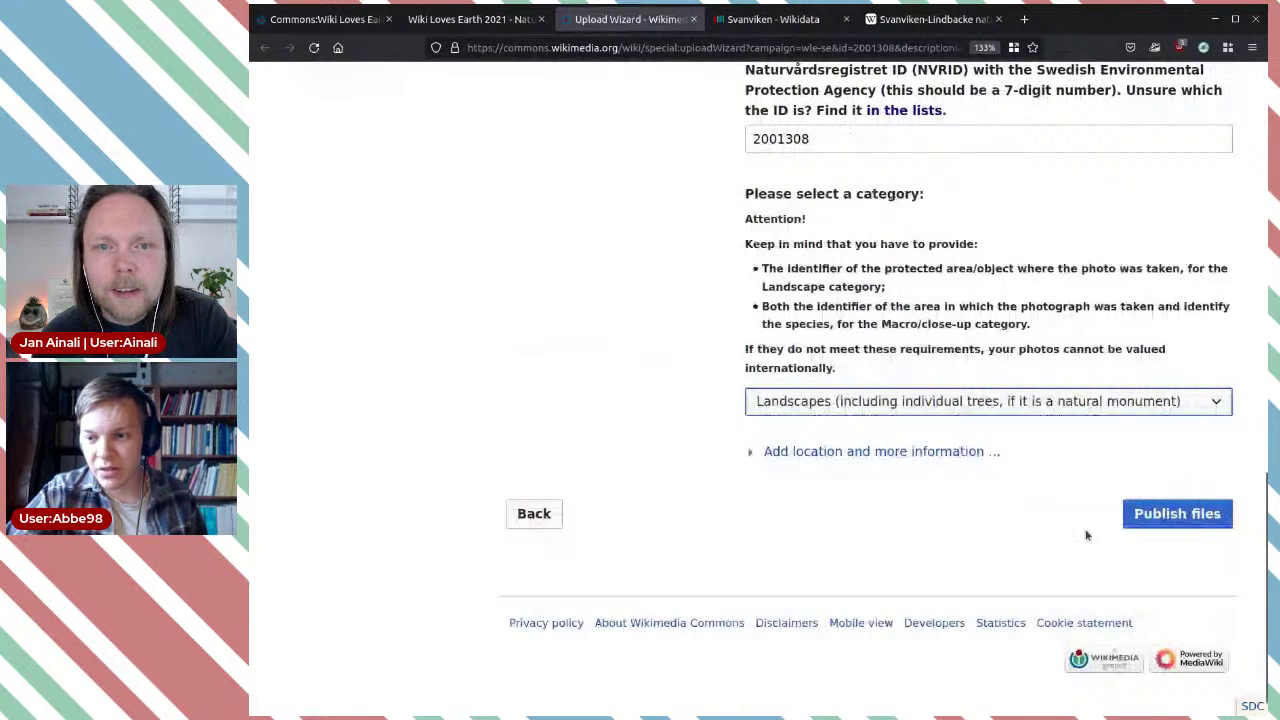
scroll(1070, 530, "up", 6)
scroll(1050, 524, "down", 4)
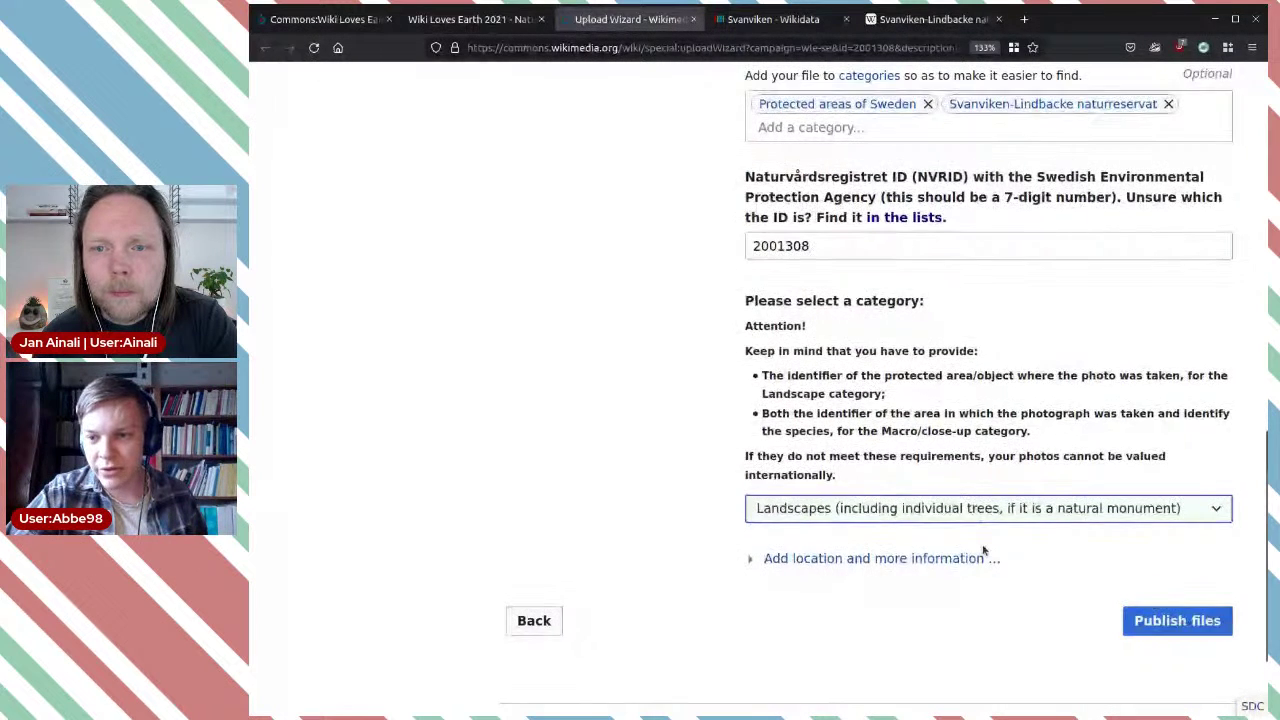
scroll(1120, 595, "up", 8)
scroll(1078, 575, "down", 8)
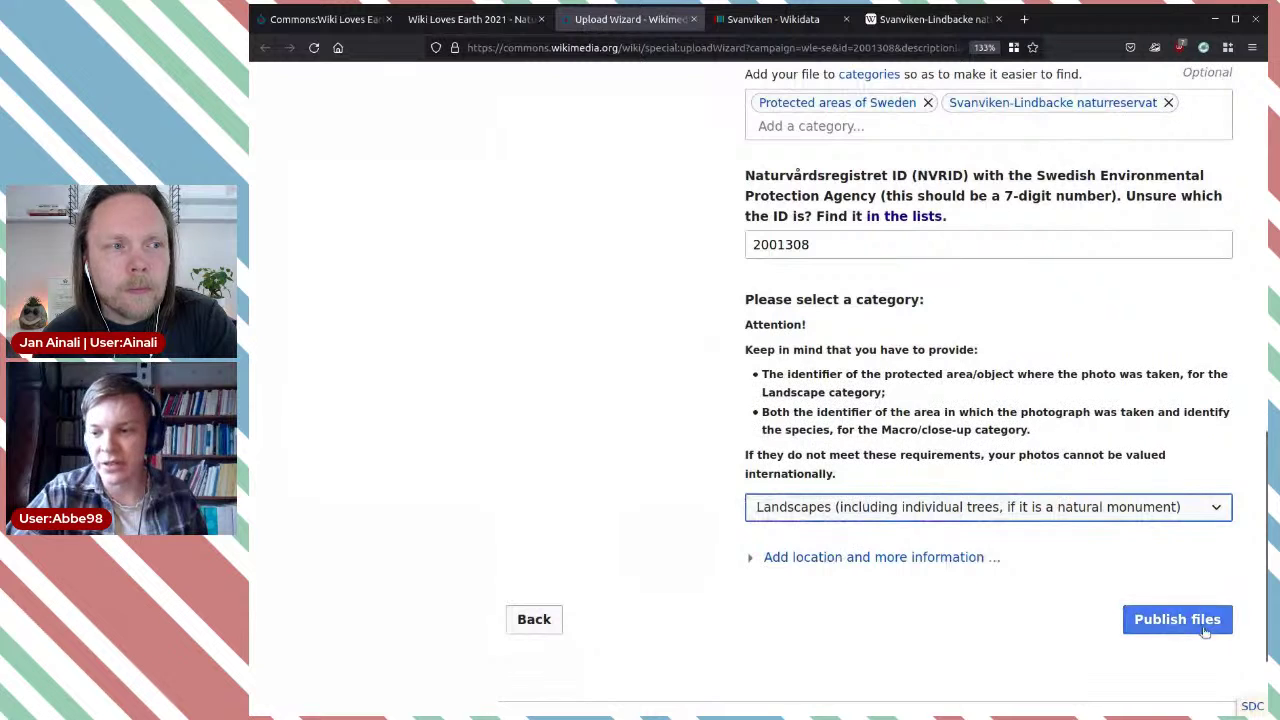
left_click(1172, 620)
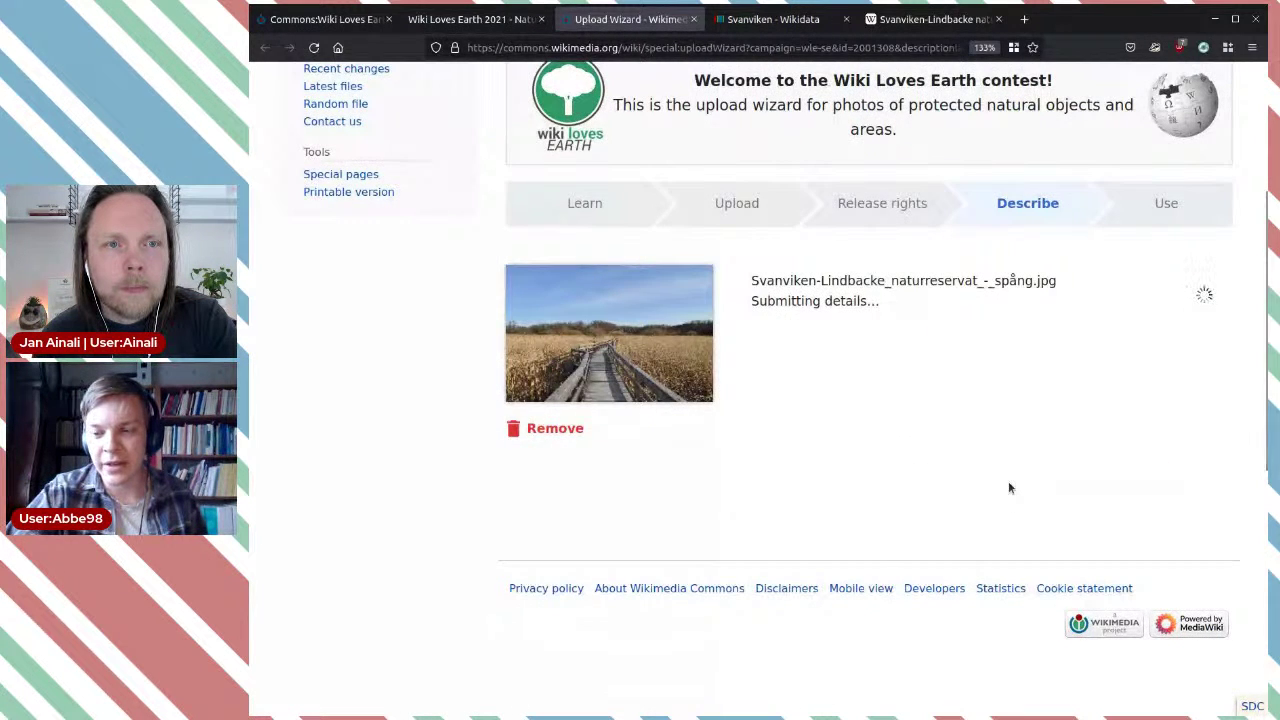
Step: Open the Commons file page of the published boardwalk photo from the upload results
scroll(1000, 474, "down", 2)
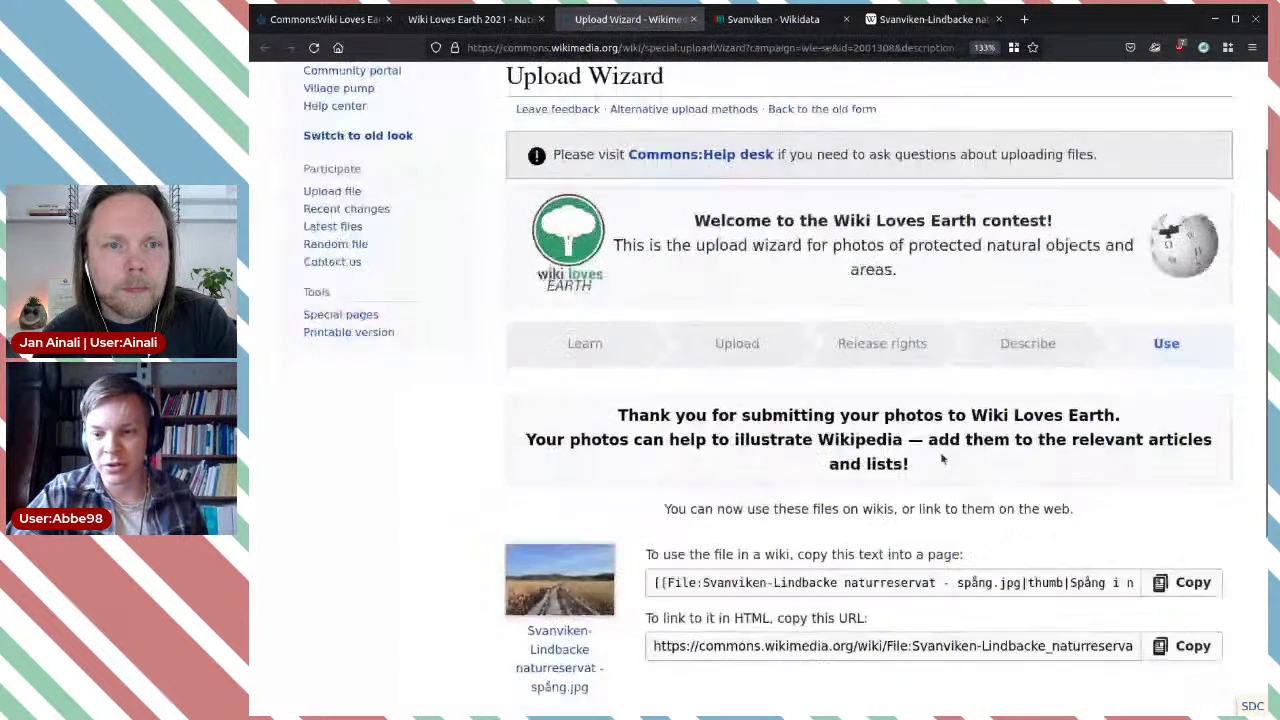
left_click(556, 632)
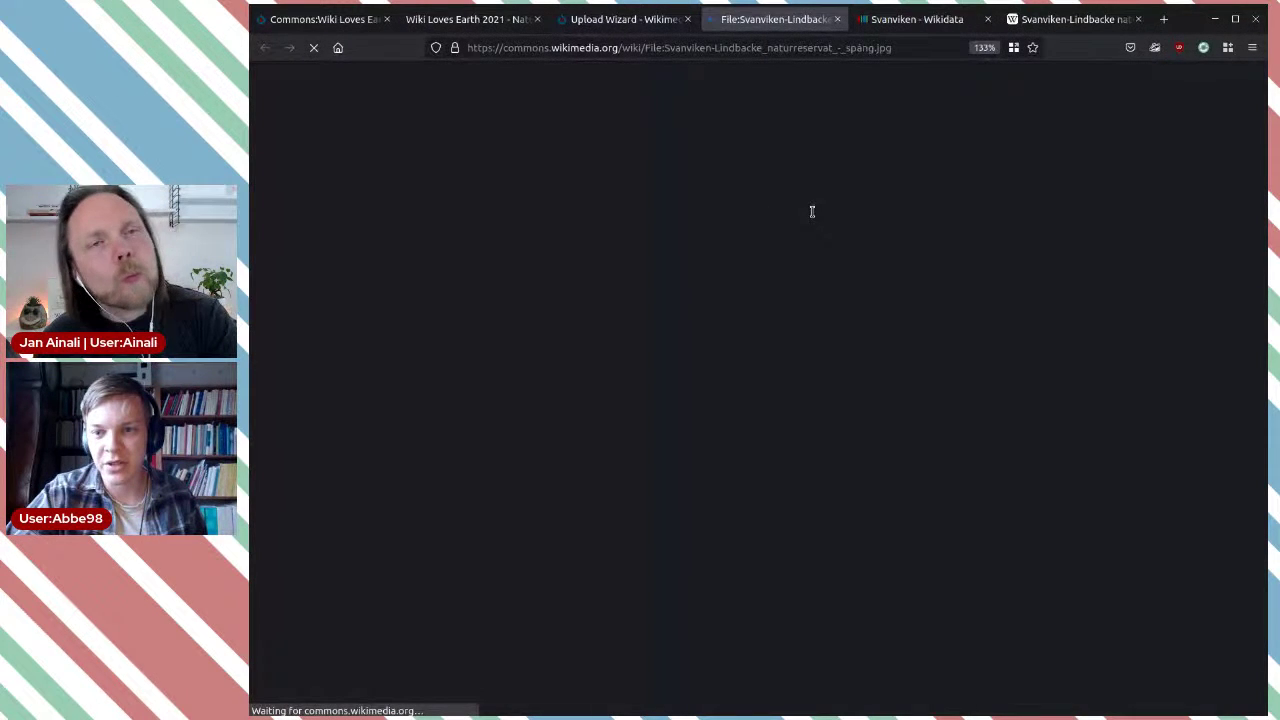
scroll(899, 436, "down", 2)
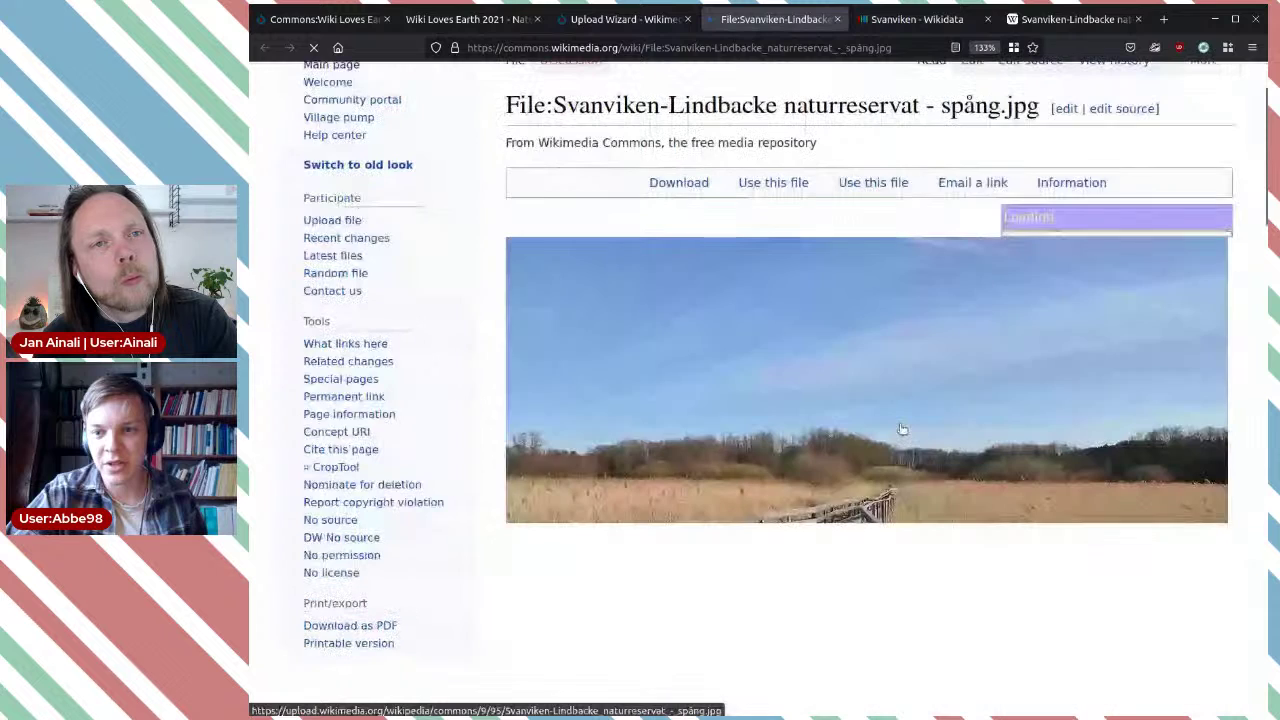
scroll(1018, 372, "down", 2)
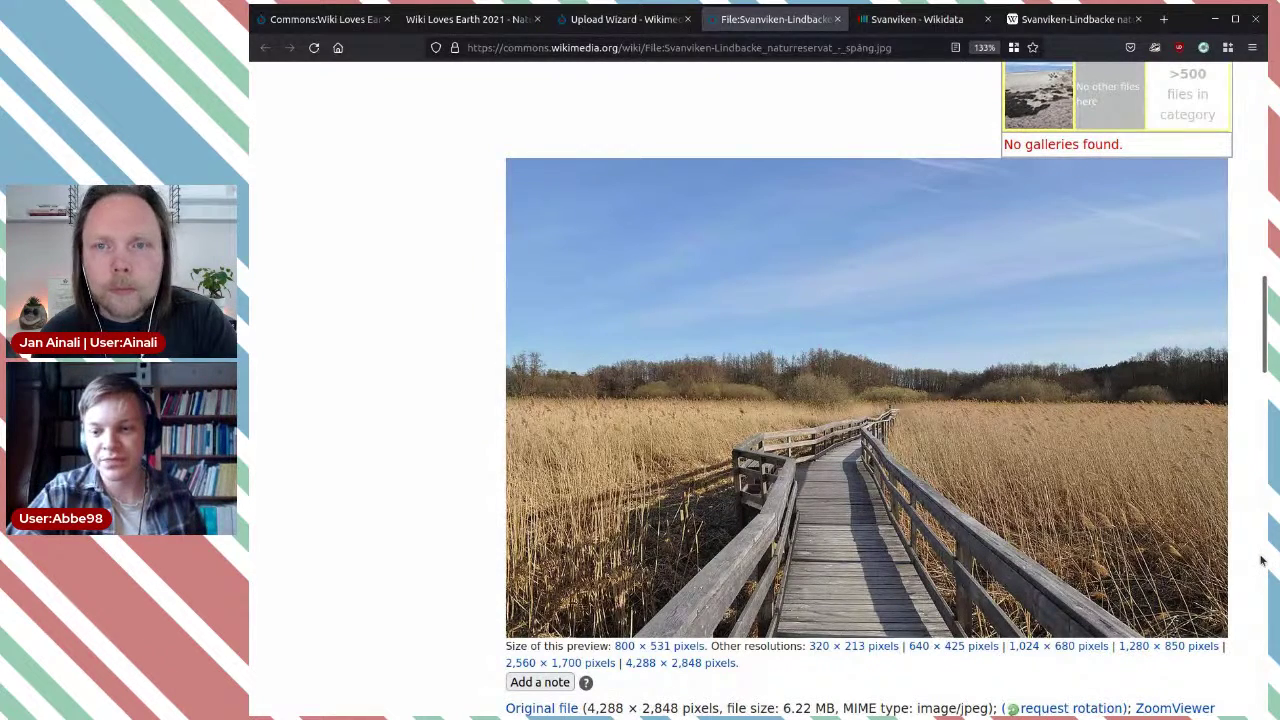
Step: Hide the category preview above the photo on its file page
scroll(1262, 561, "down", 2)
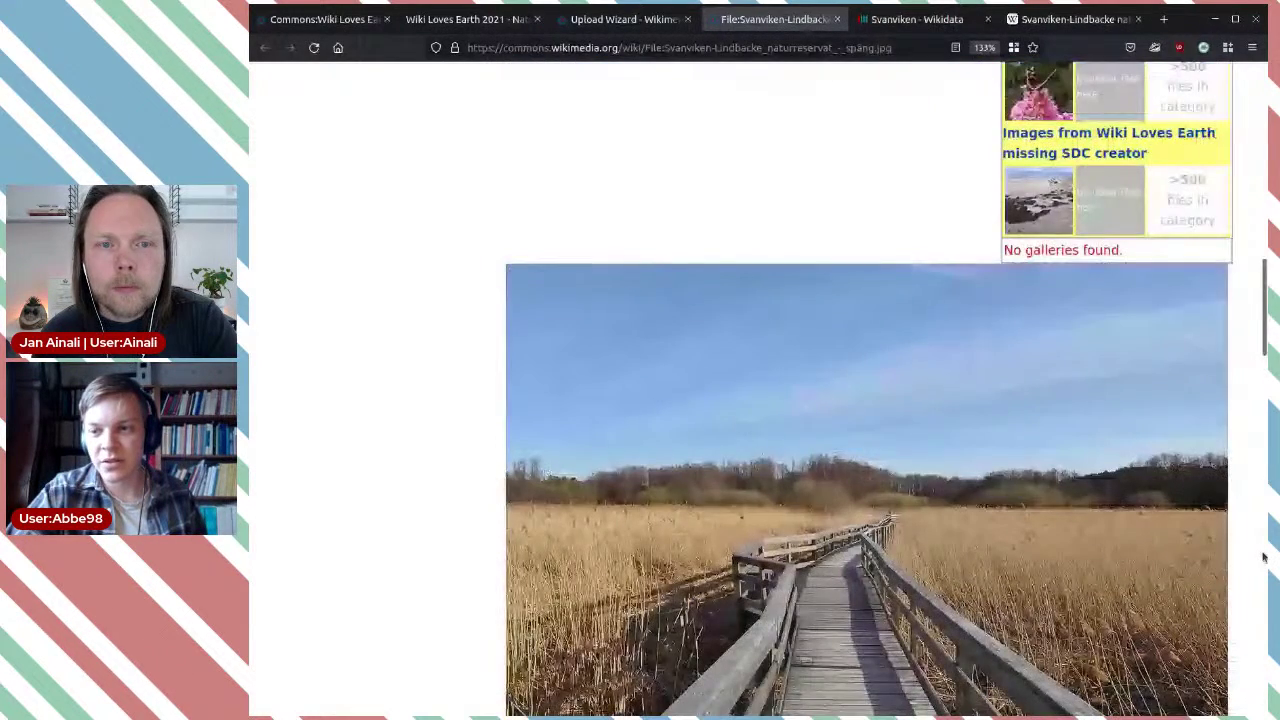
scroll(1263, 557, "up", 3)
scroll(1152, 400, "up", 8)
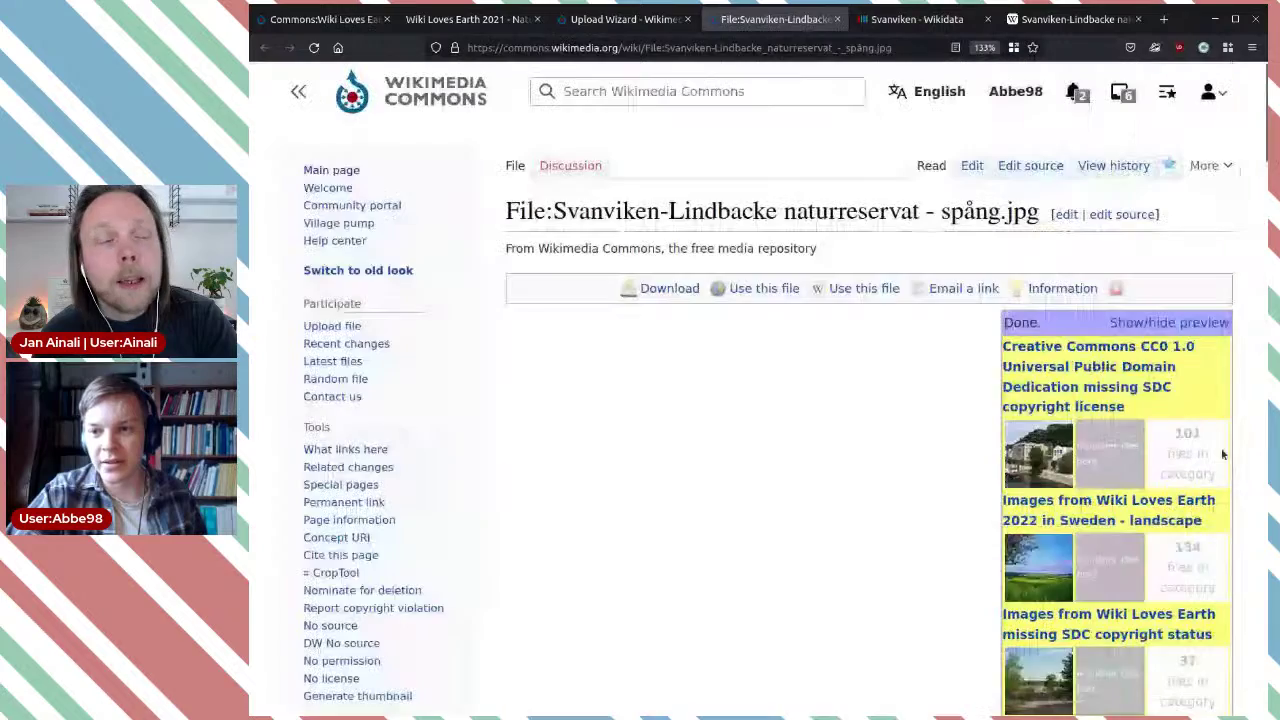
left_click(1165, 322)
Step: Examine the published photo and the captions section of its file information
scroll(1025, 550, "down", 2)
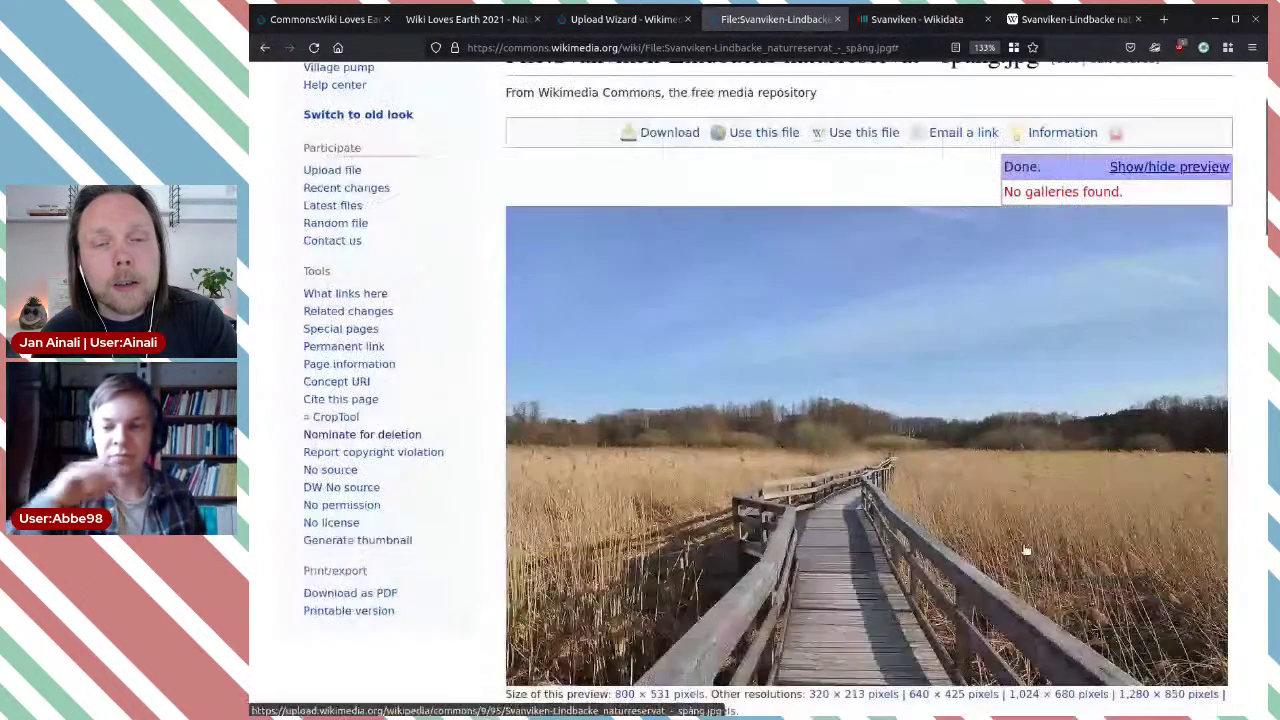
scroll(1025, 550, "down", 1)
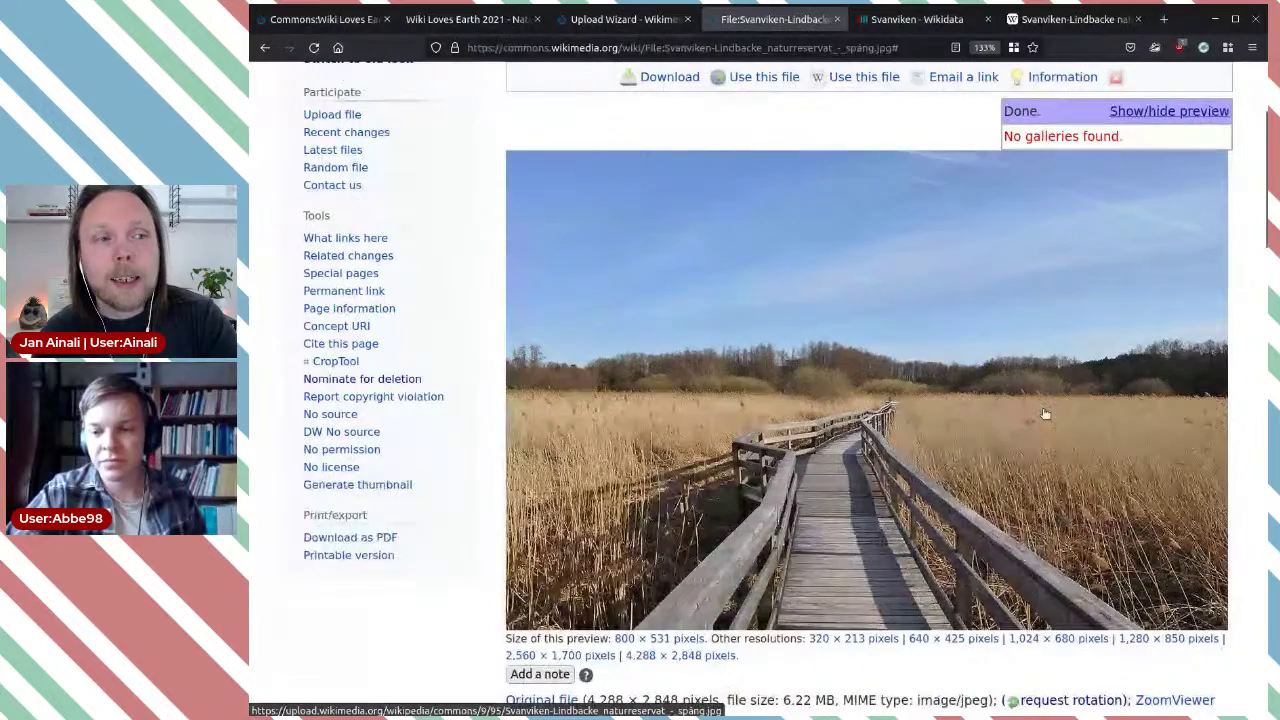
scroll(1045, 413, "down", 3)
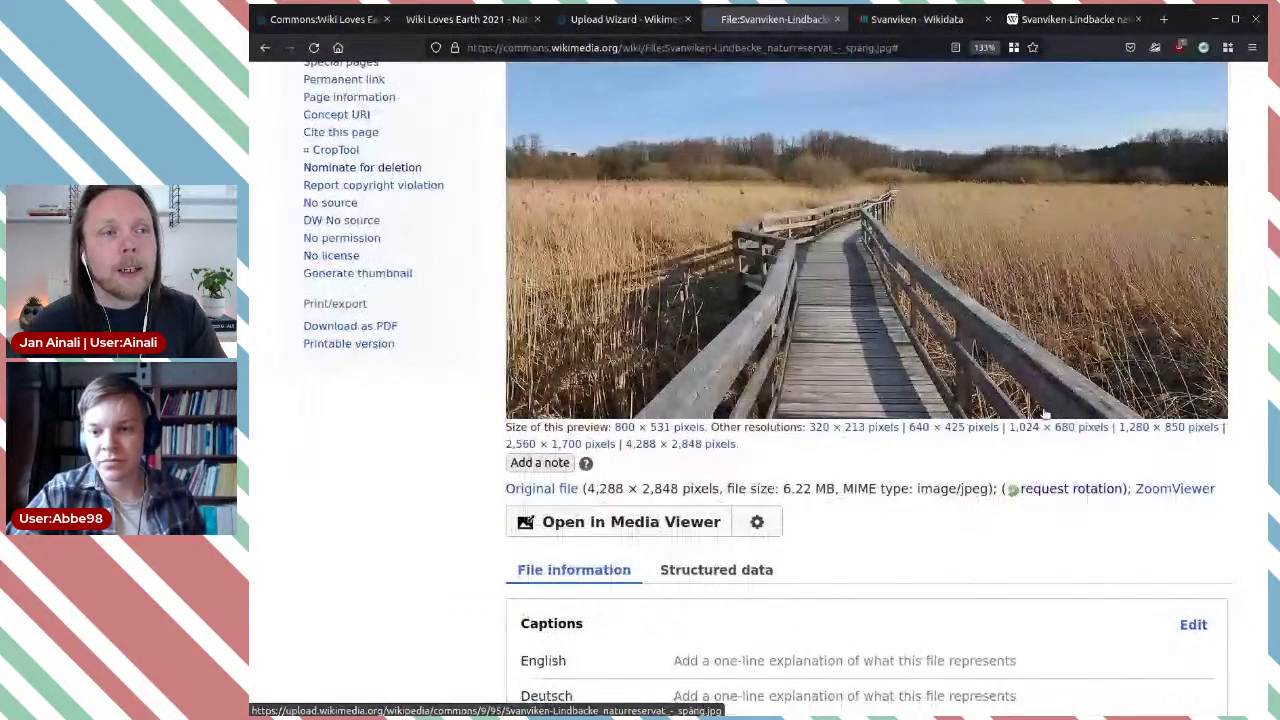
scroll(1045, 410, "up", 3)
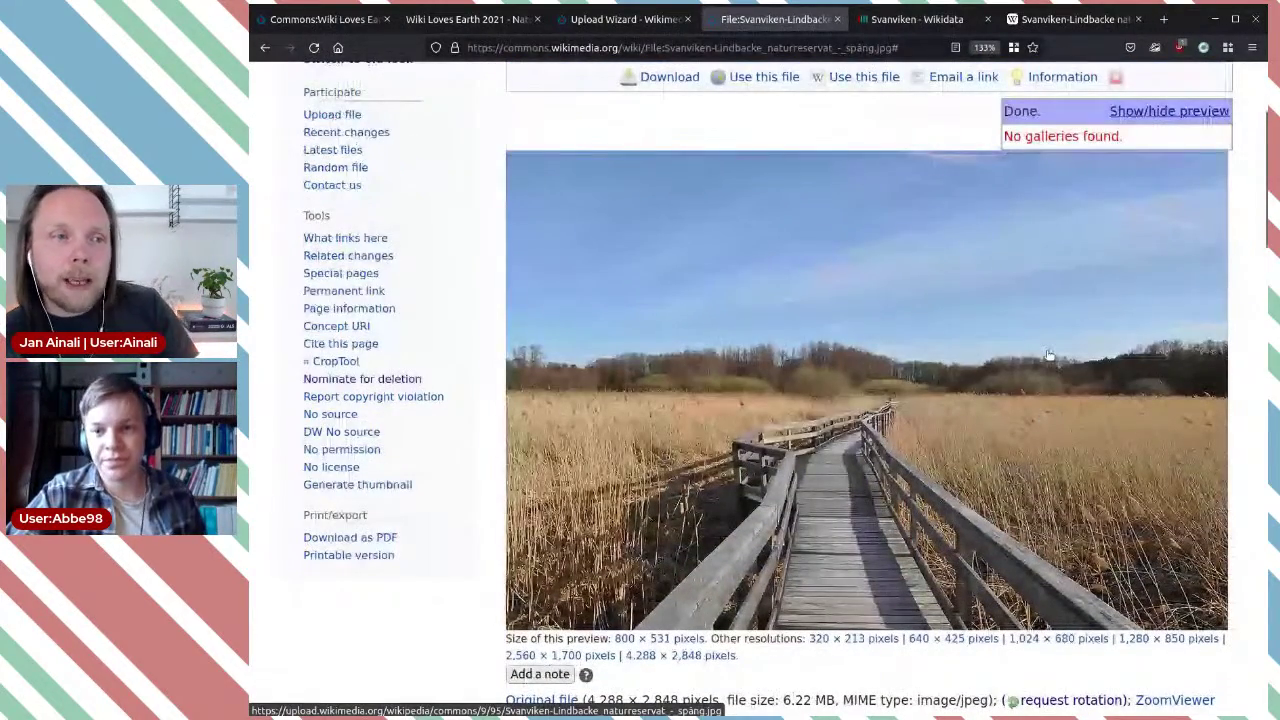
scroll(1049, 355, "down", 1)
scroll(1049, 355, "down", 3)
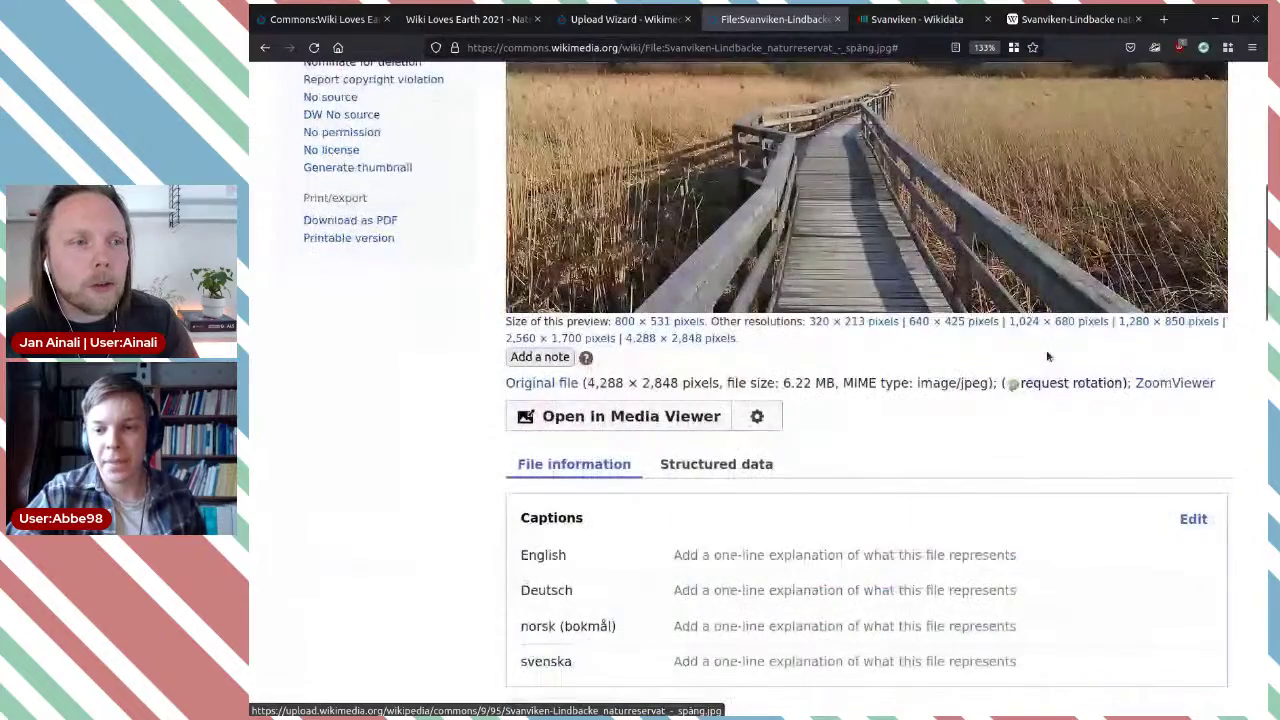
Step: Review the published boardwalk photo's file information and open its structured data
scroll(1049, 355, "up", 1)
scroll(1049, 355, "up", 1)
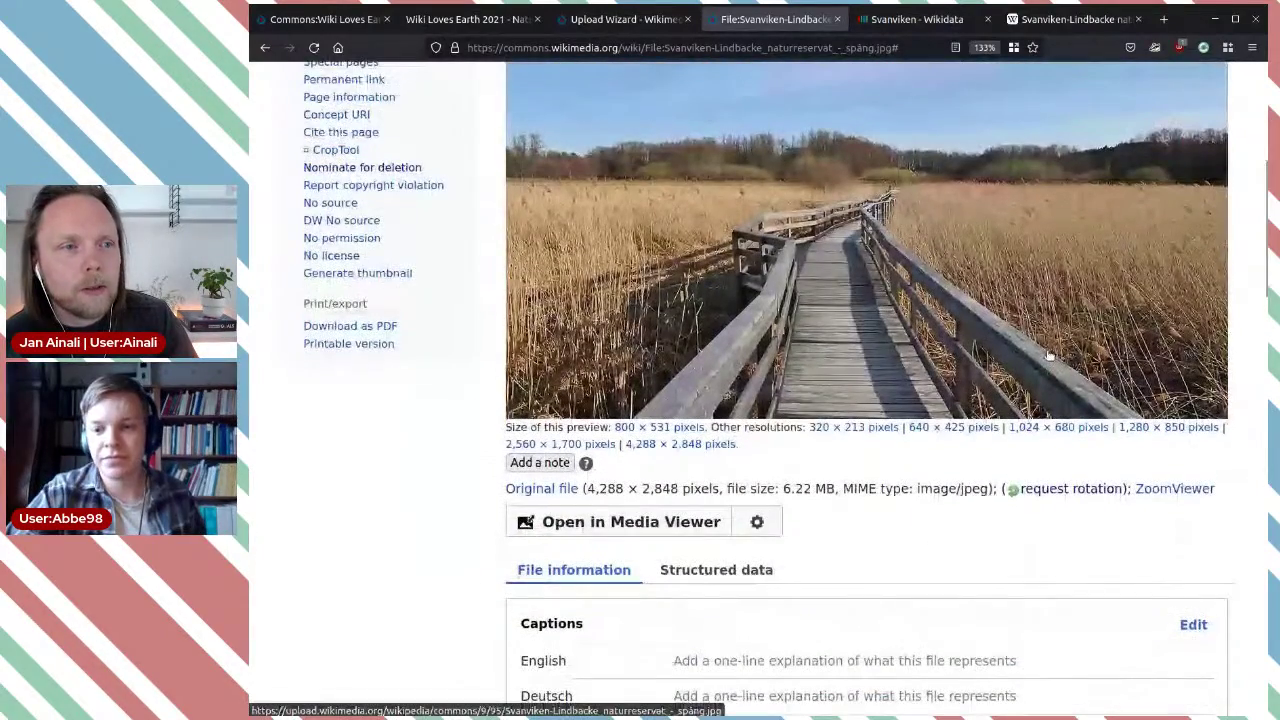
scroll(1049, 355, "up", 2)
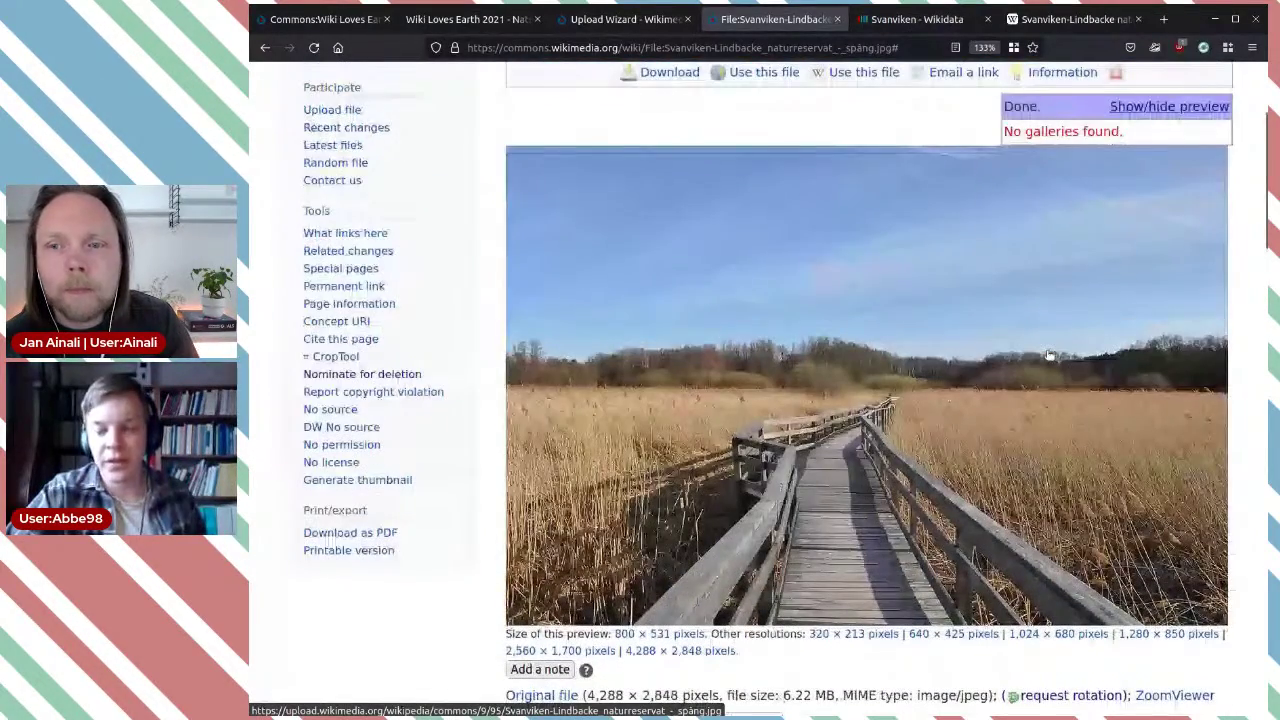
scroll(1049, 355, "down", 1)
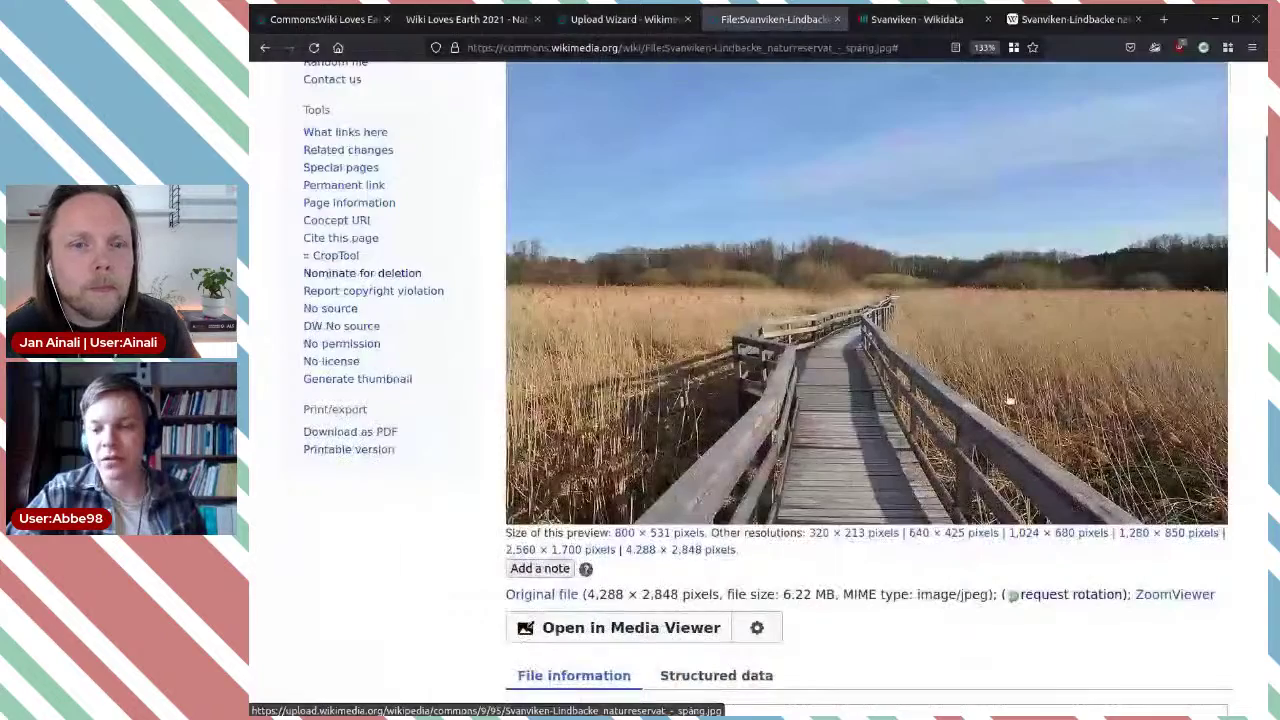
scroll(1033, 447, "down", 3)
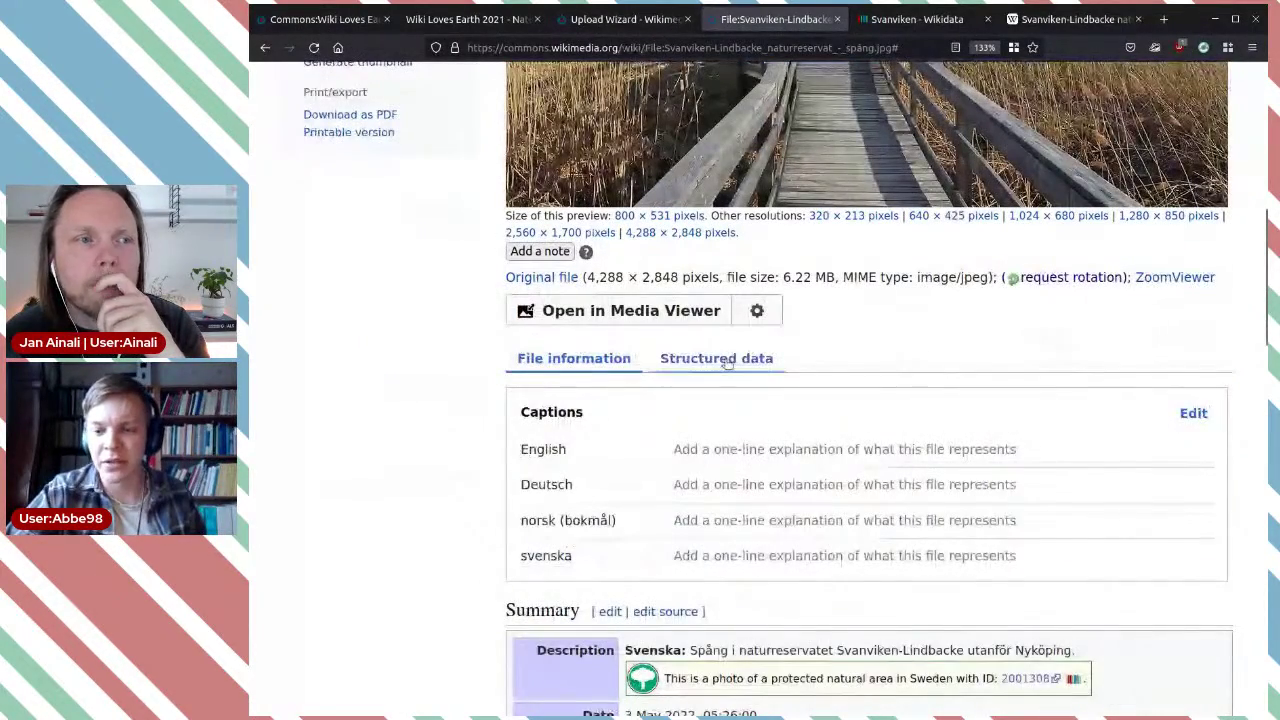
scroll(919, 357, "down", 1)
scroll(918, 357, "down", 1)
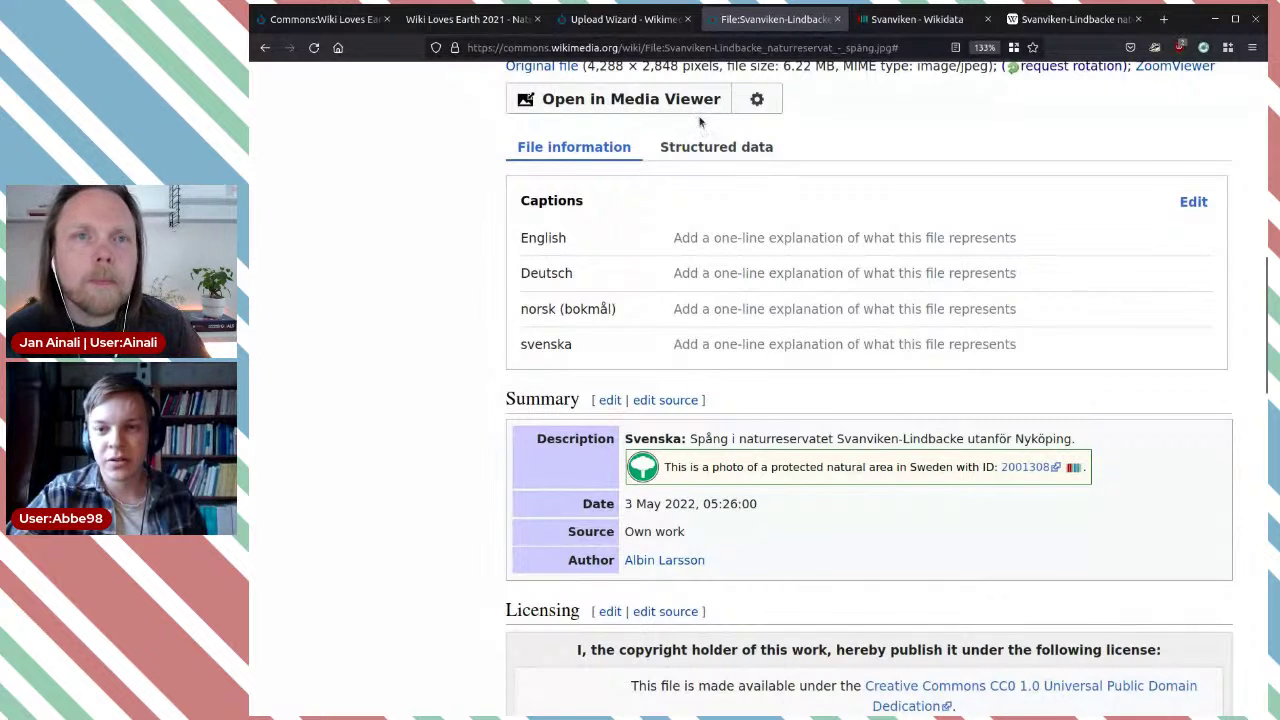
left_click(724, 150)
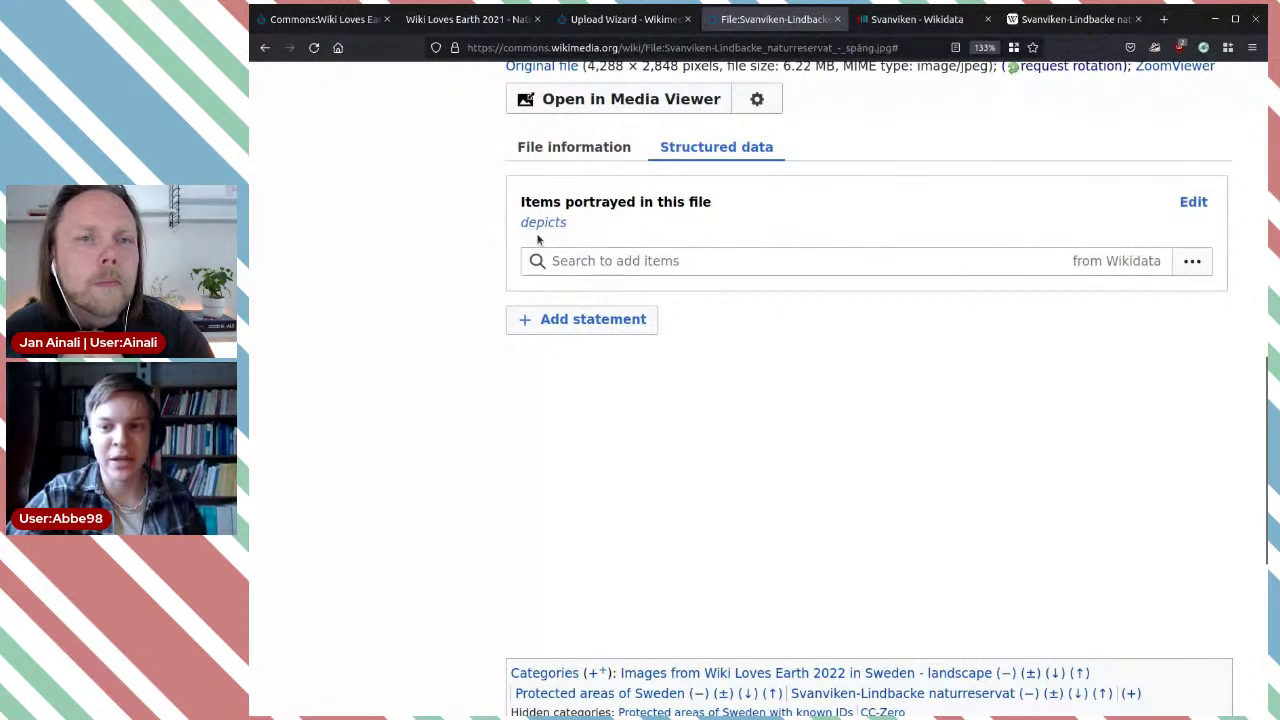
Step: Switch to the Svanviken Wikidata item and examine its labels and descriptions in the different languages
left_click(908, 28)
left_click(831, 404)
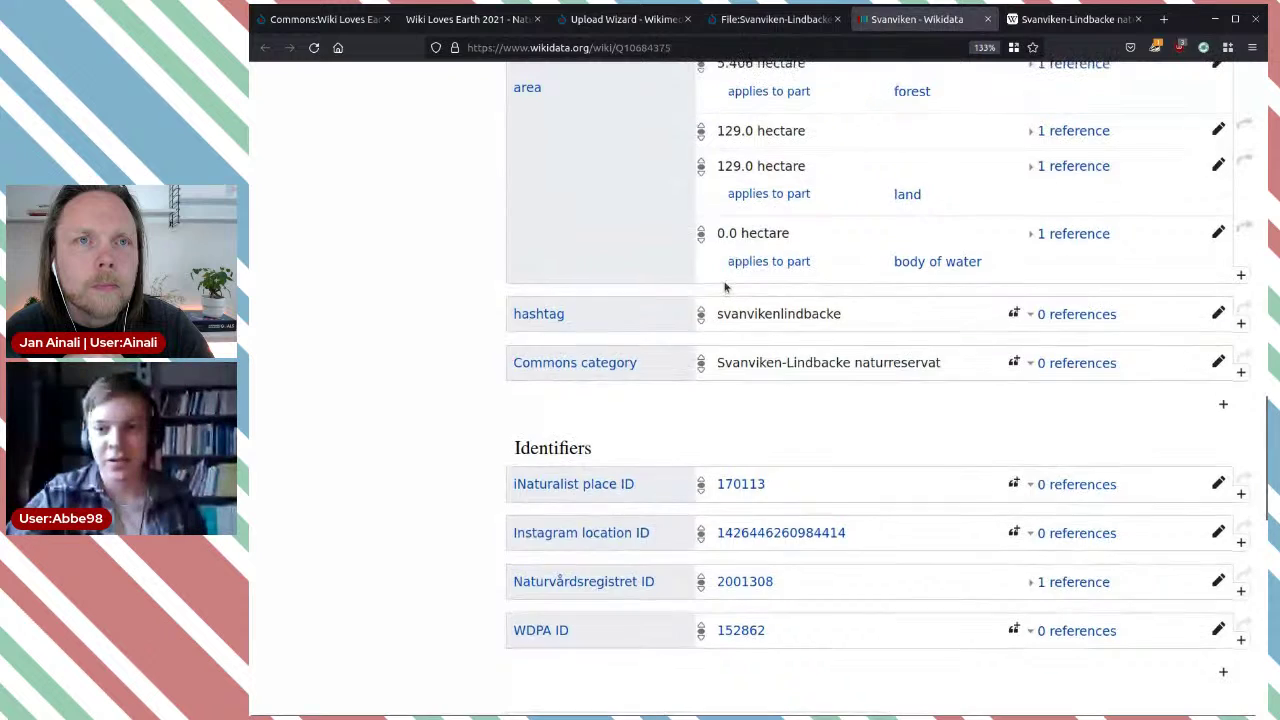
scroll(725, 287, "up", 1)
scroll(725, 287, "up", 5)
scroll(722, 287, "up", 10)
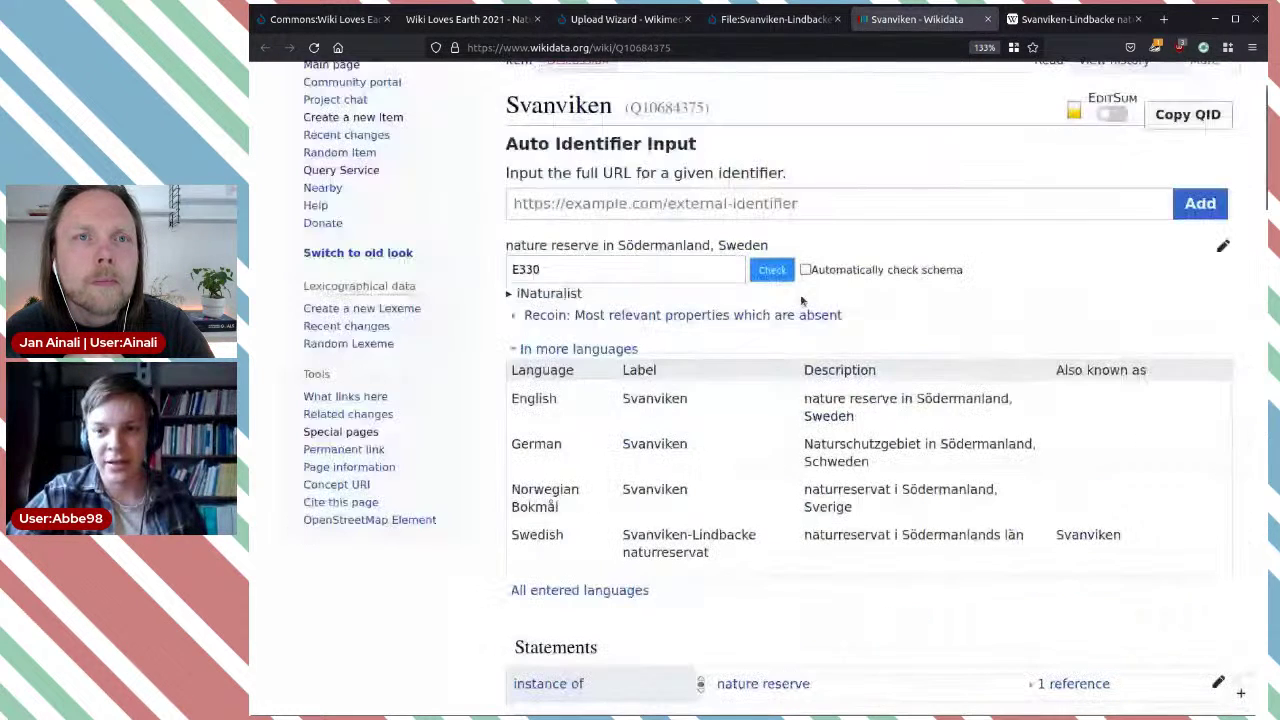
scroll(785, 232, "up", 2)
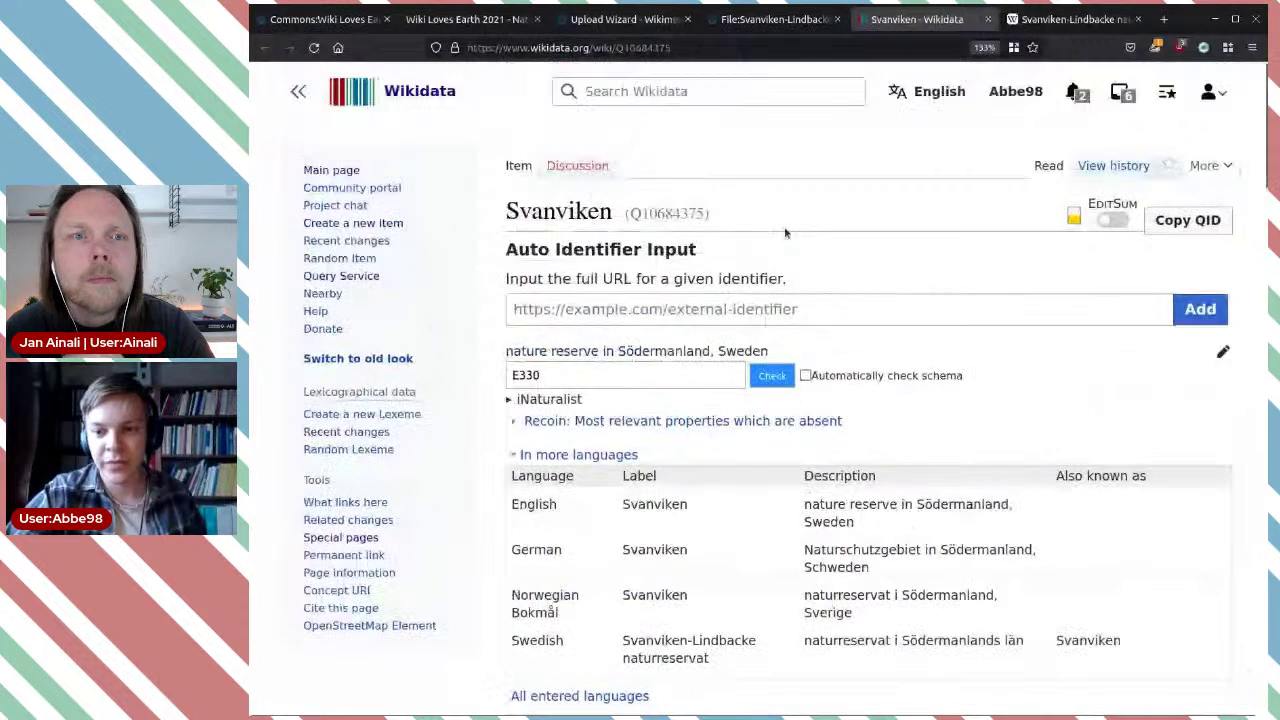
scroll(834, 260, "down", 2)
scroll(883, 290, "down", 2)
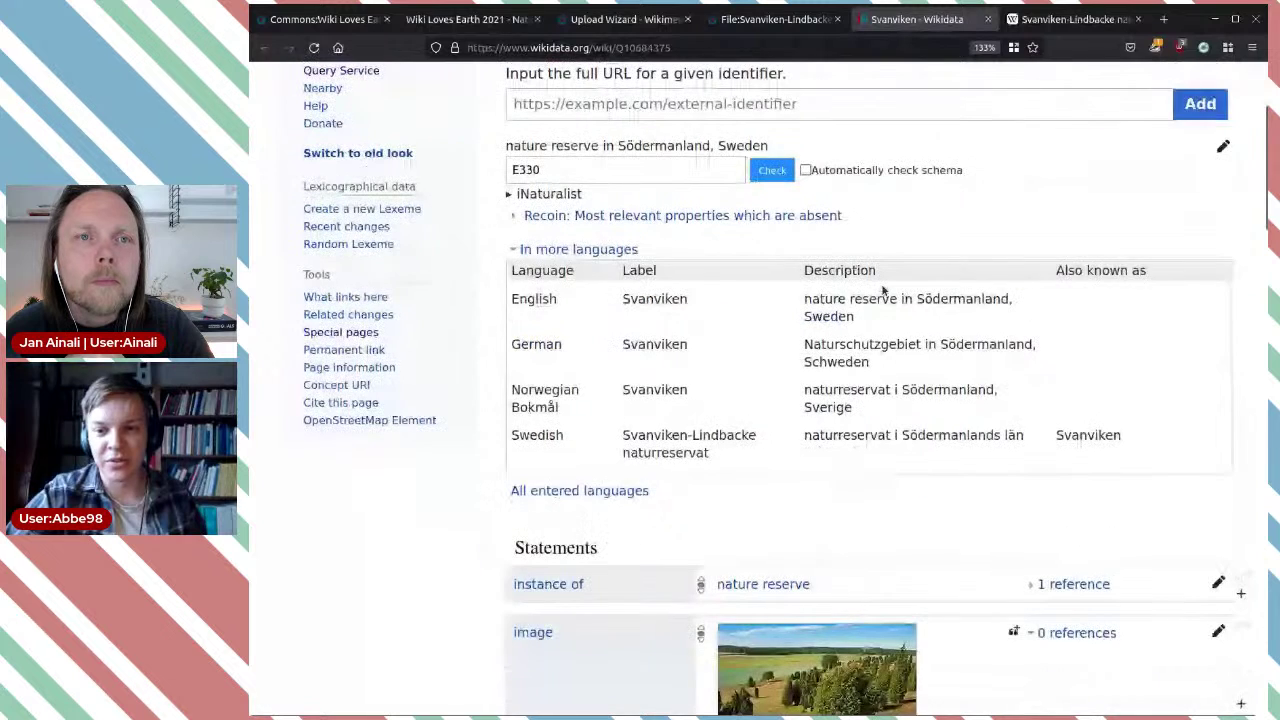
scroll(886, 294, "up", 2)
left_click_drag(625, 399, 600, 505)
left_click(726, 519)
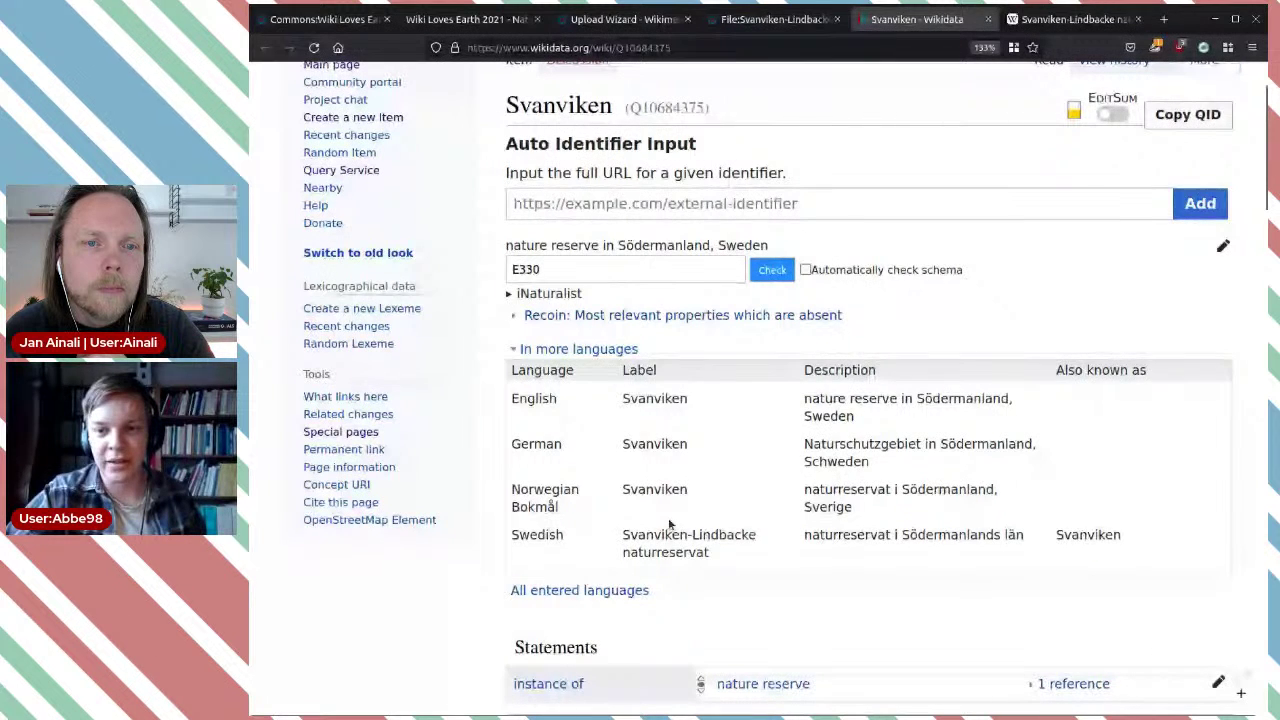
scroll(669, 524, "up", 2)
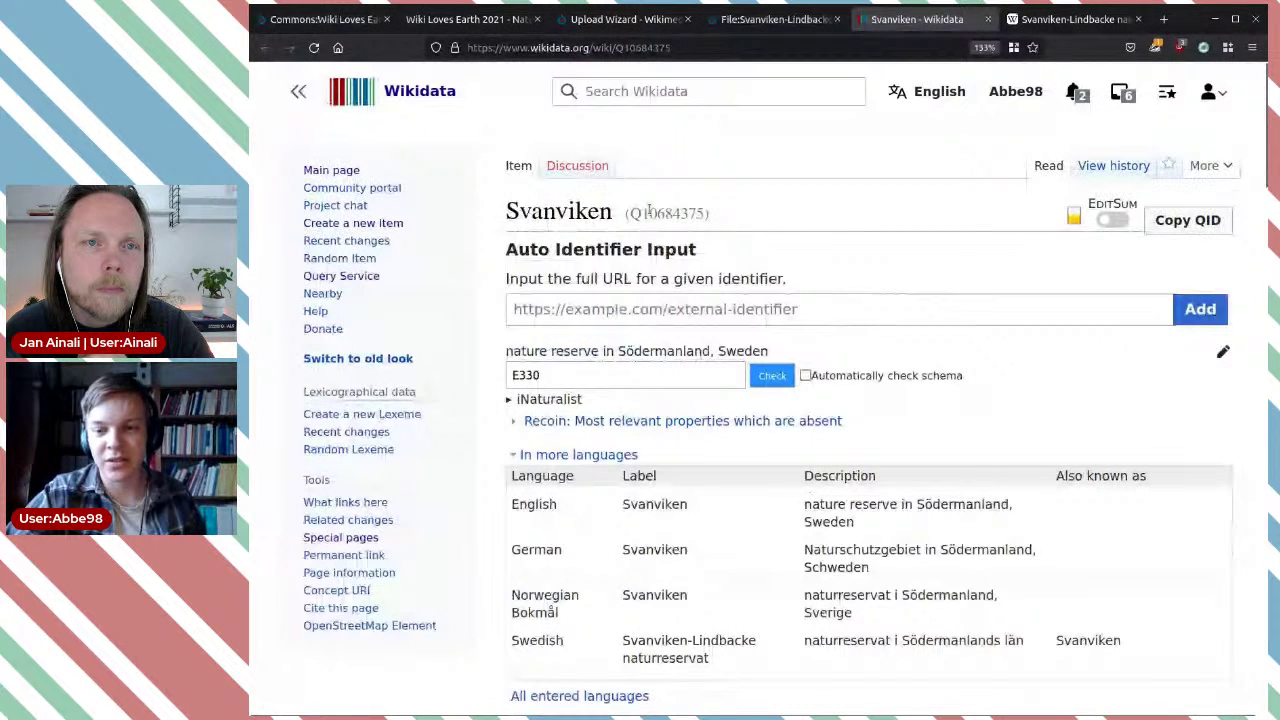
Step: Copy the Wikidata item's name Svanviken and add the matching nature reserve in Södermanland as the item depicted in the photo
double_click(598, 216)
key("ctrl+c")
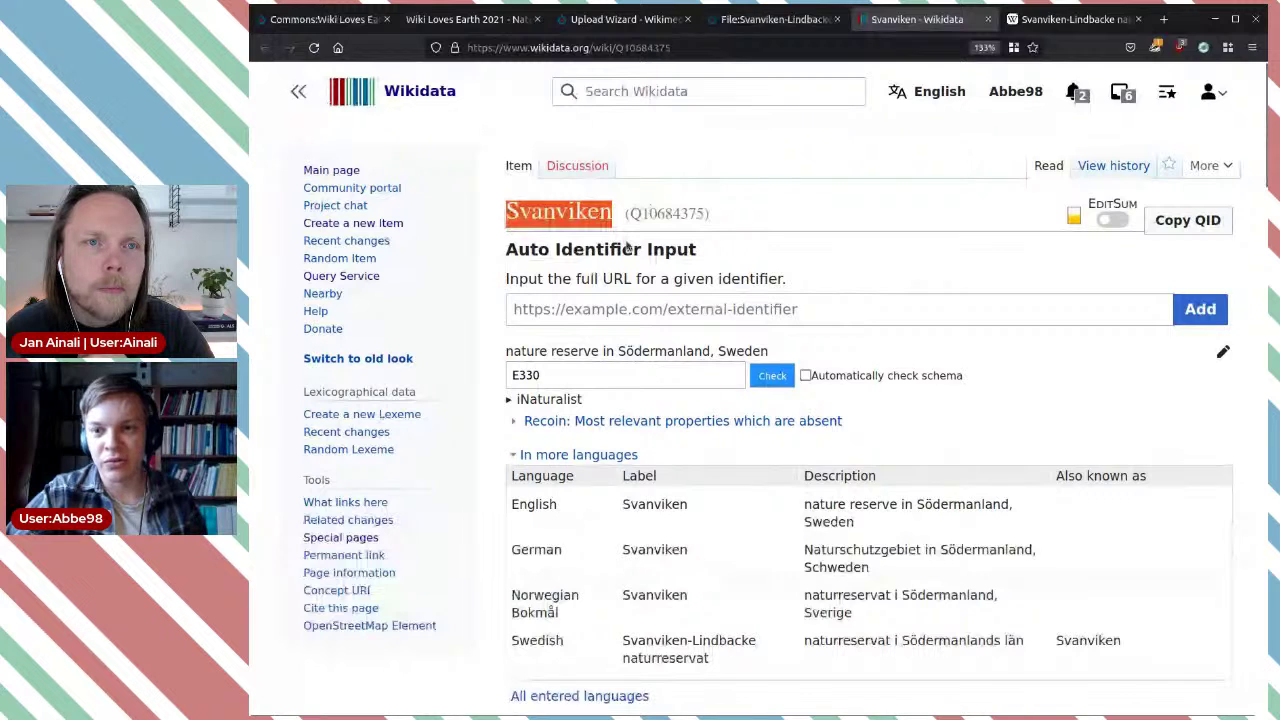
left_click(772, 19)
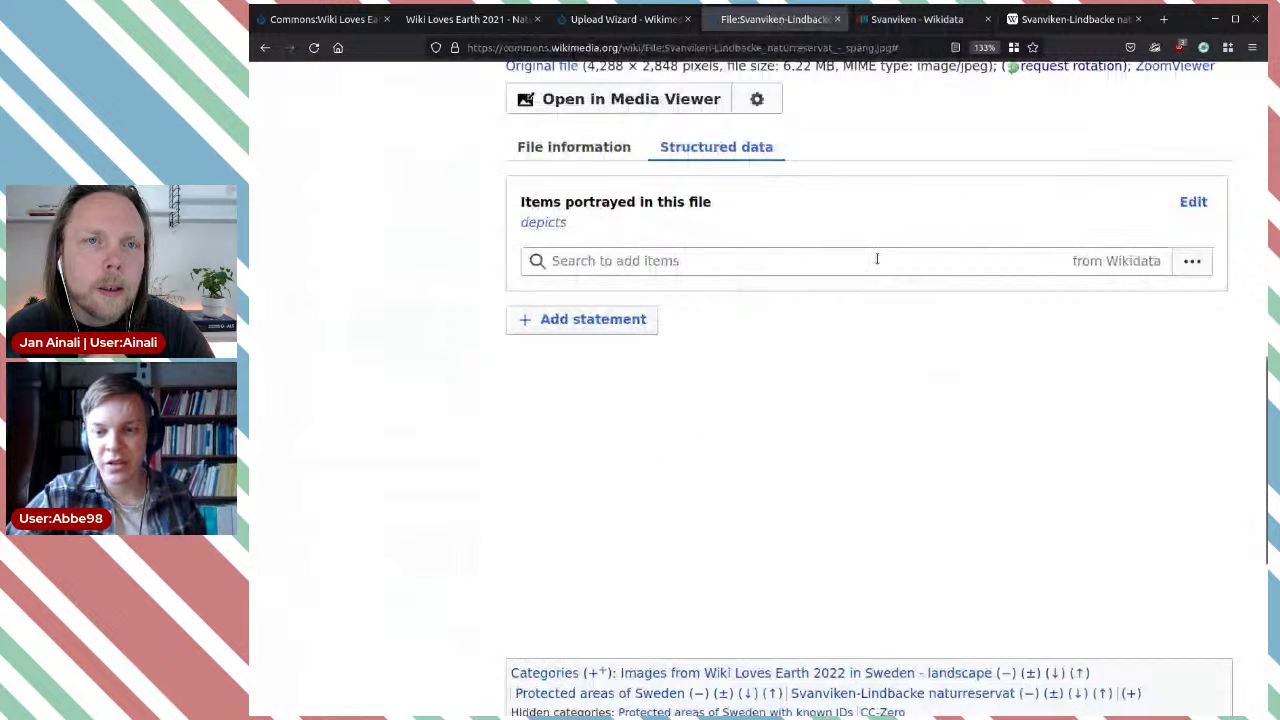
scroll(874, 257, "up", 4)
scroll(700, 258, "down", 4)
left_click(624, 259)
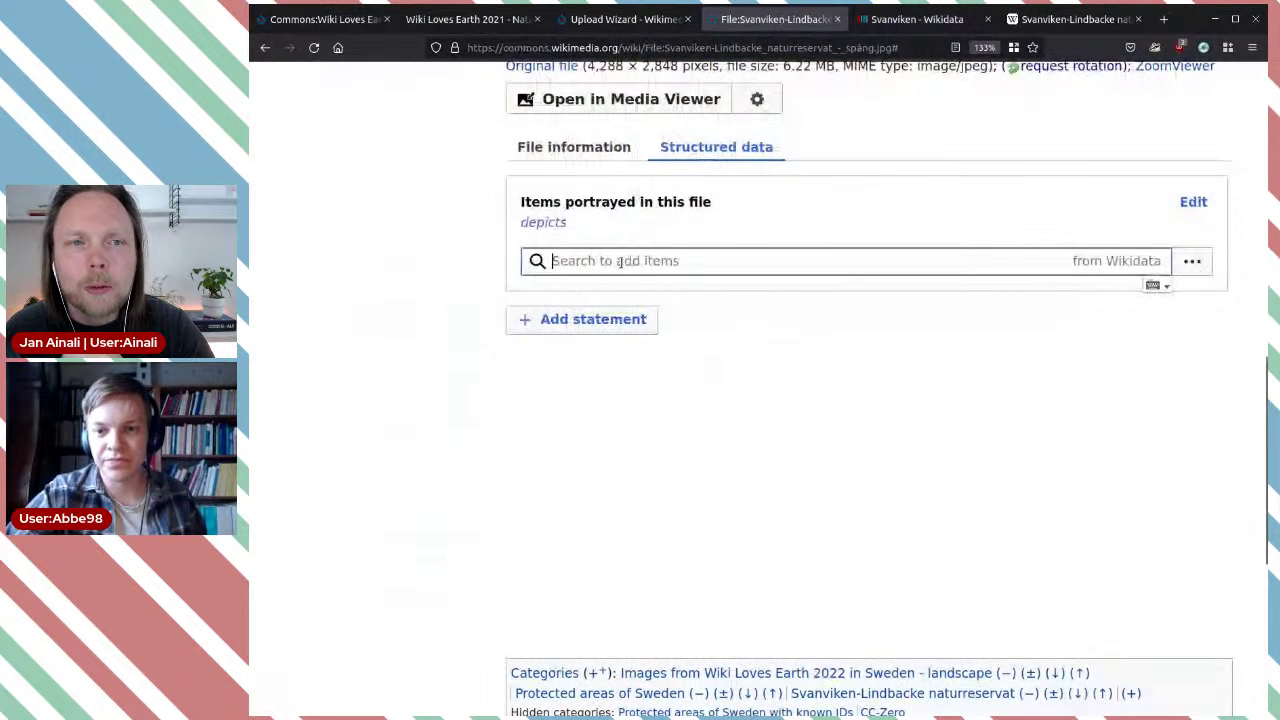
key("ctrl+v")
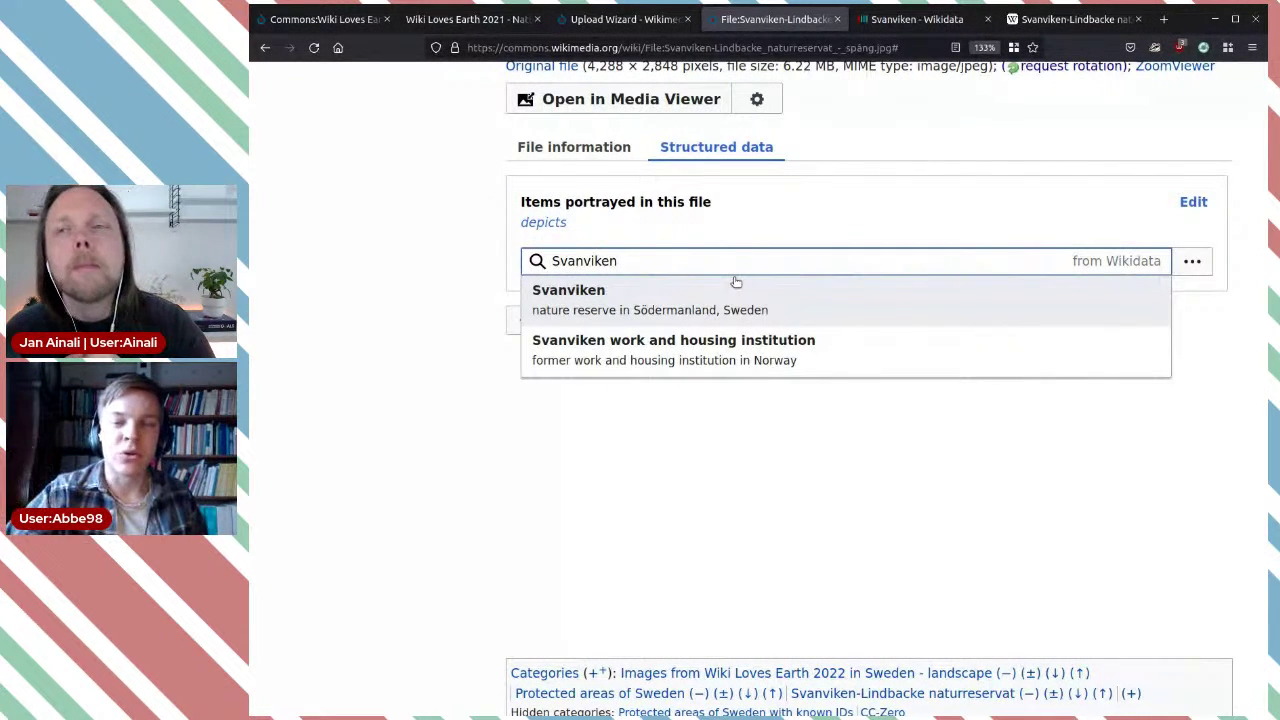
left_click(690, 303)
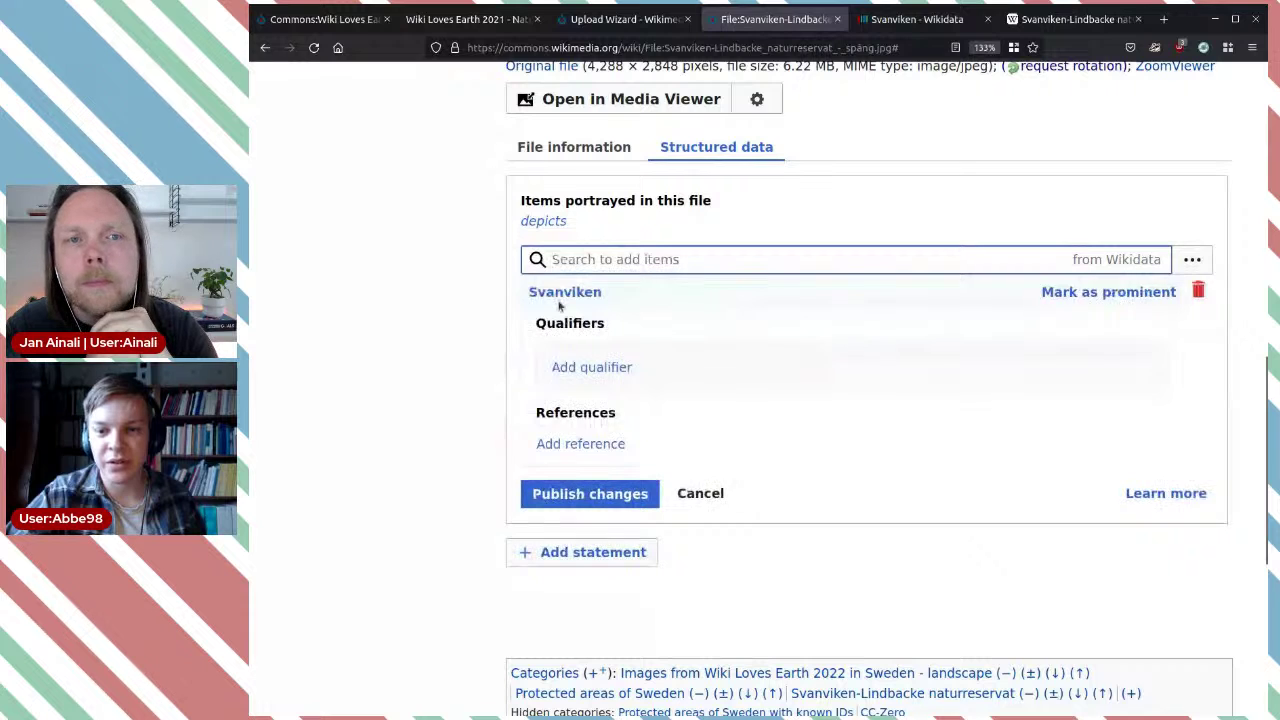
Step: Open the added Svanviken item's Wikidata page separately to check the match, and close it again
middle_click(595, 296)
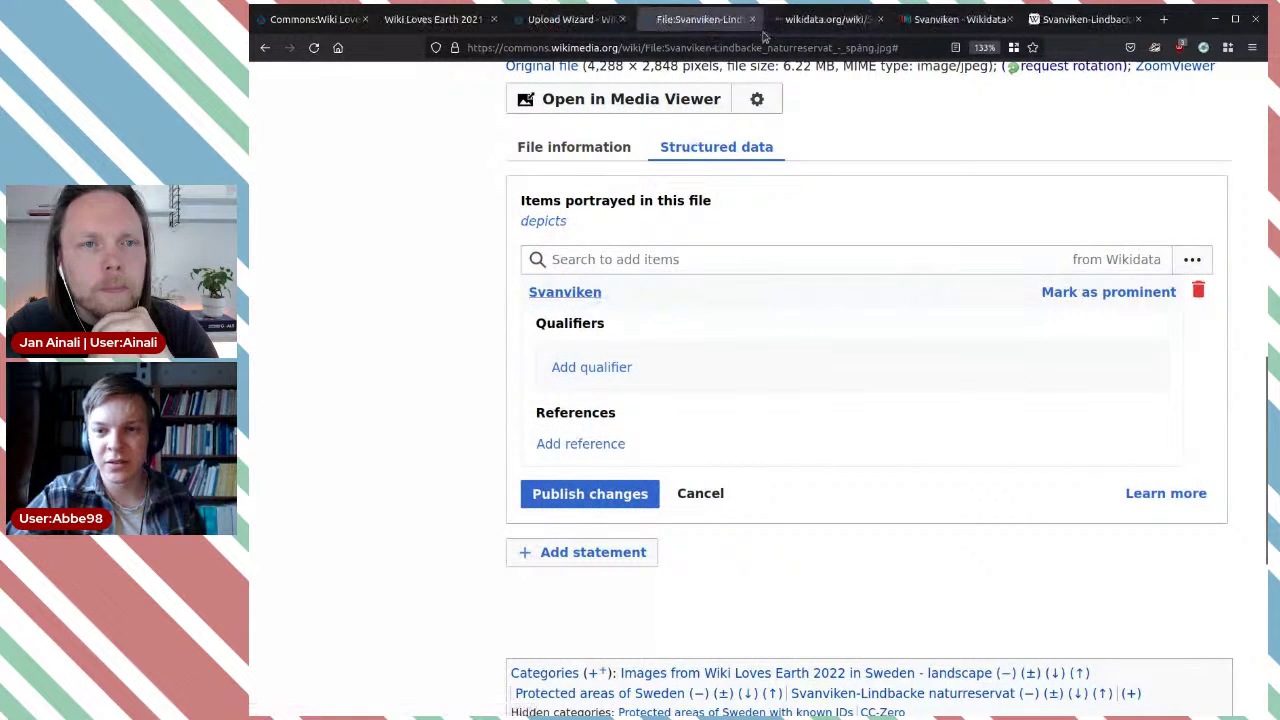
left_click(815, 26)
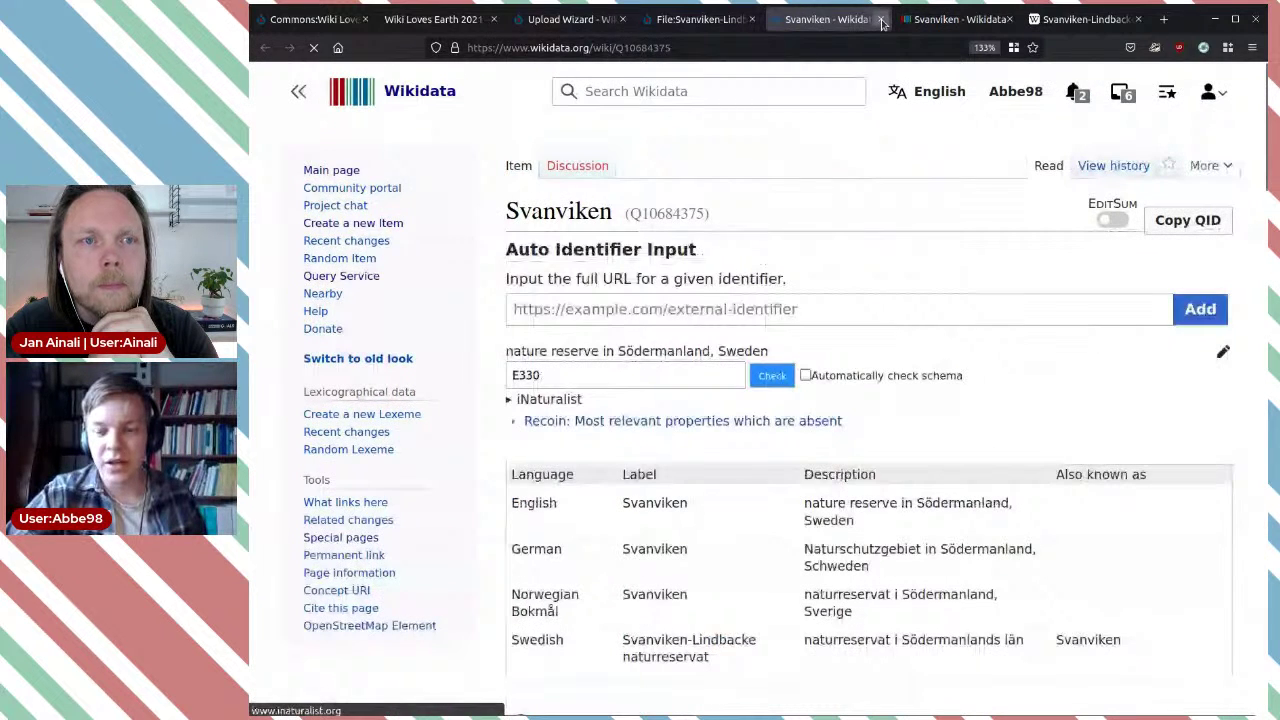
left_click(880, 20)
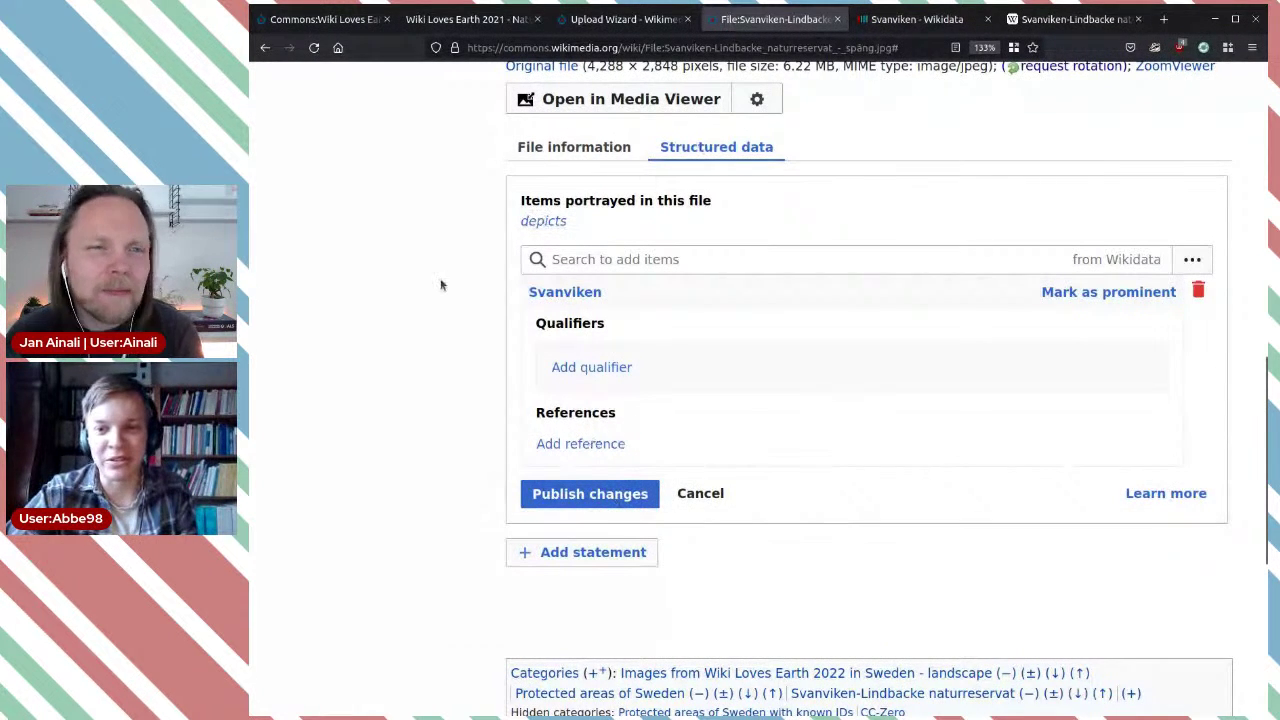
scroll(441, 288, "up", 1)
scroll(443, 286, "up", 3)
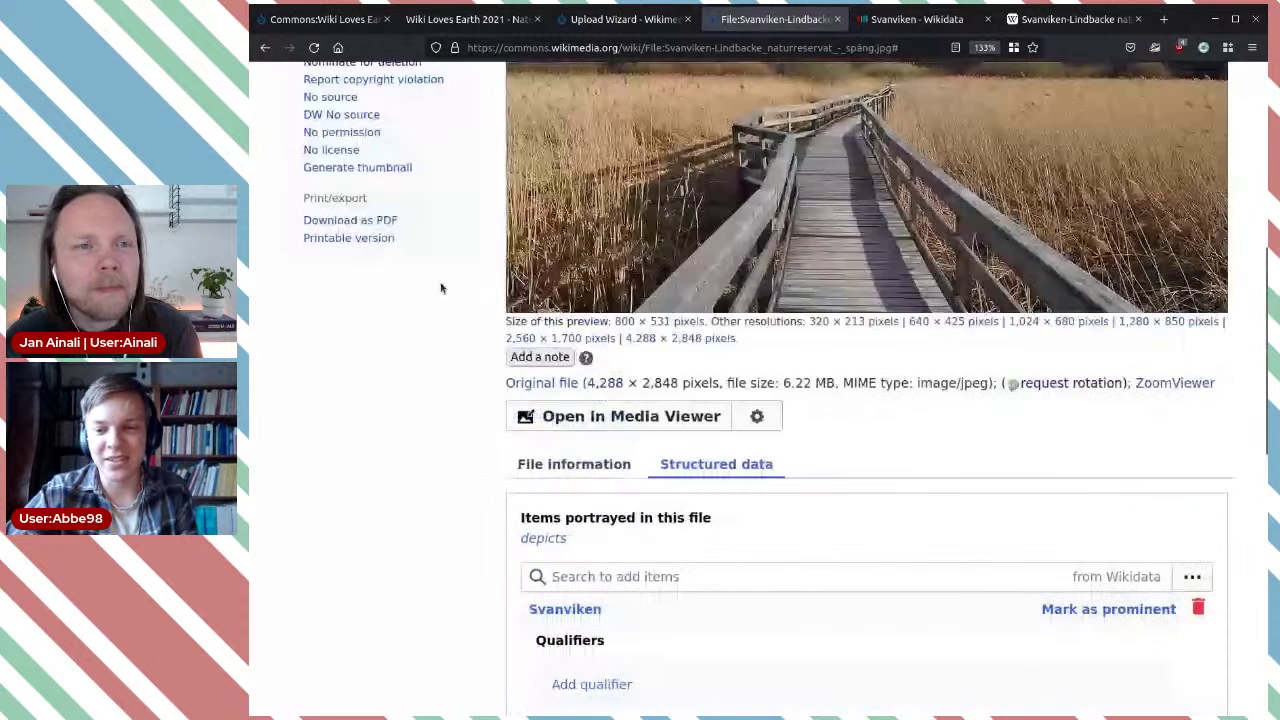
scroll(589, 357, "down", 3)
scroll(589, 357, "up", 3)
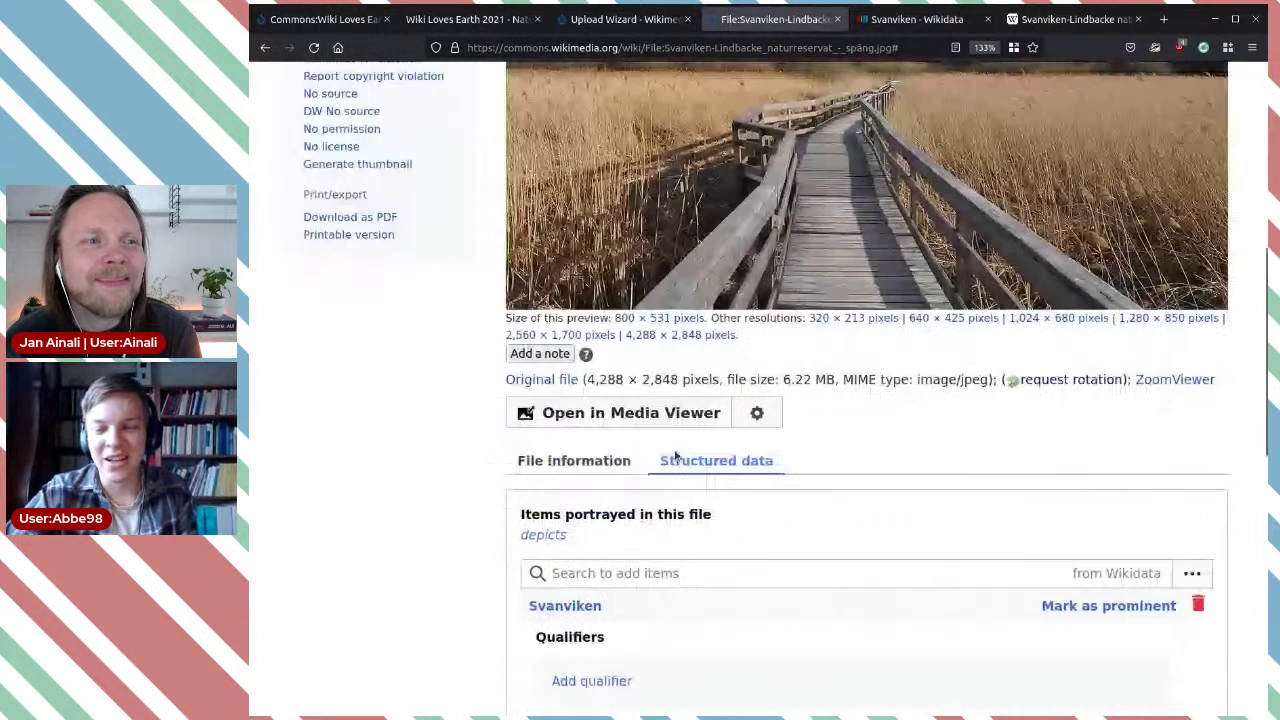
scroll(693, 454, "down", 3)
Step: Start a reference with the reference URL property on the Svanviken depicts statement, and remove the unfilled reference rows again
left_click(605, 443)
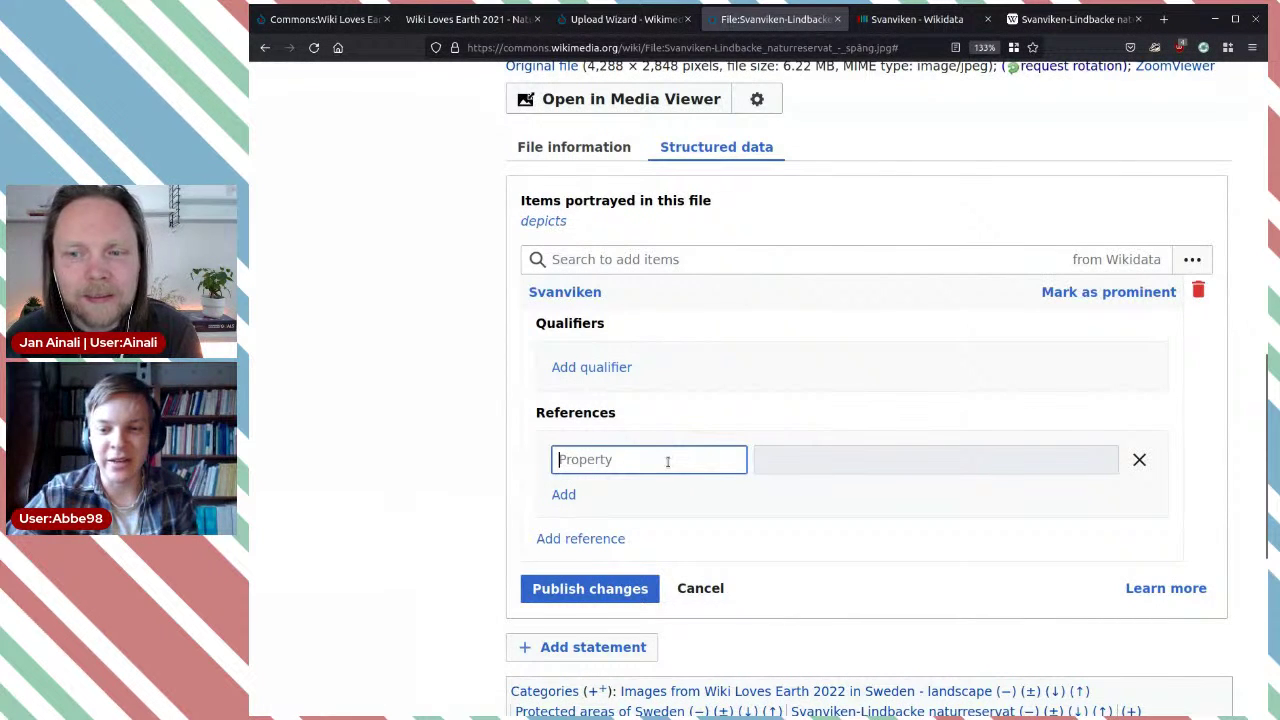
left_click(829, 463)
left_click(683, 462)
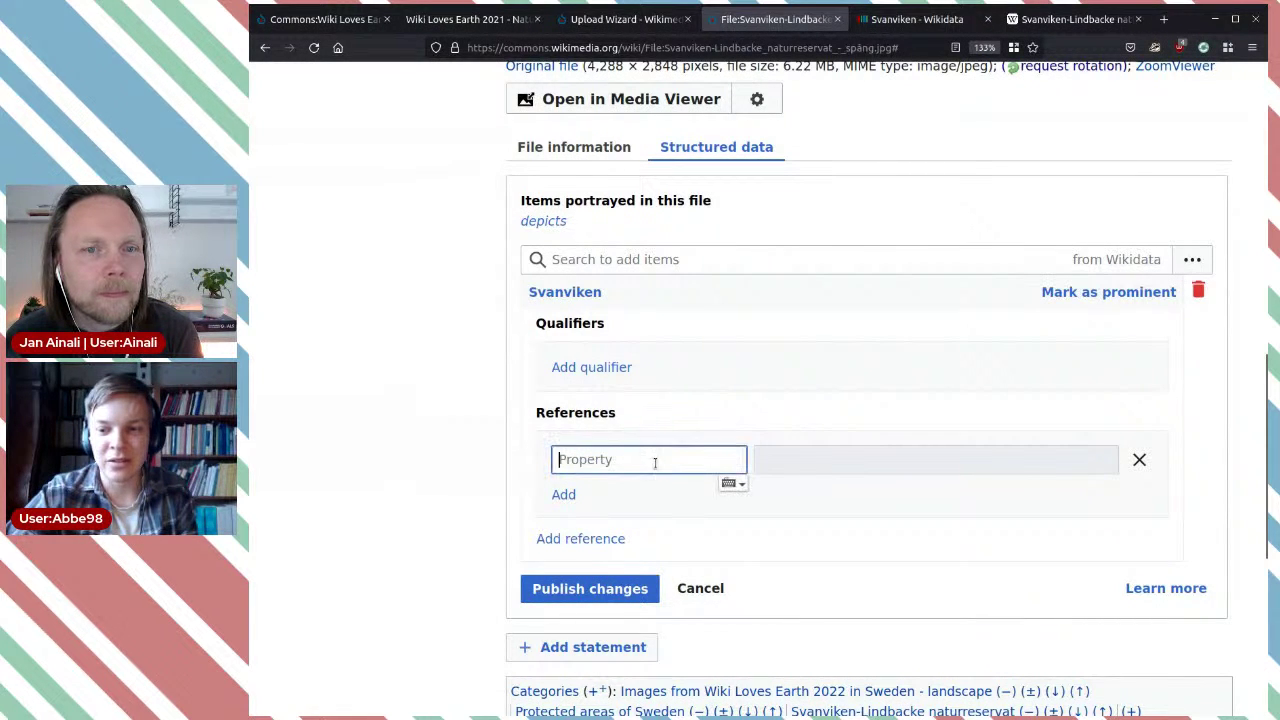
type("r")
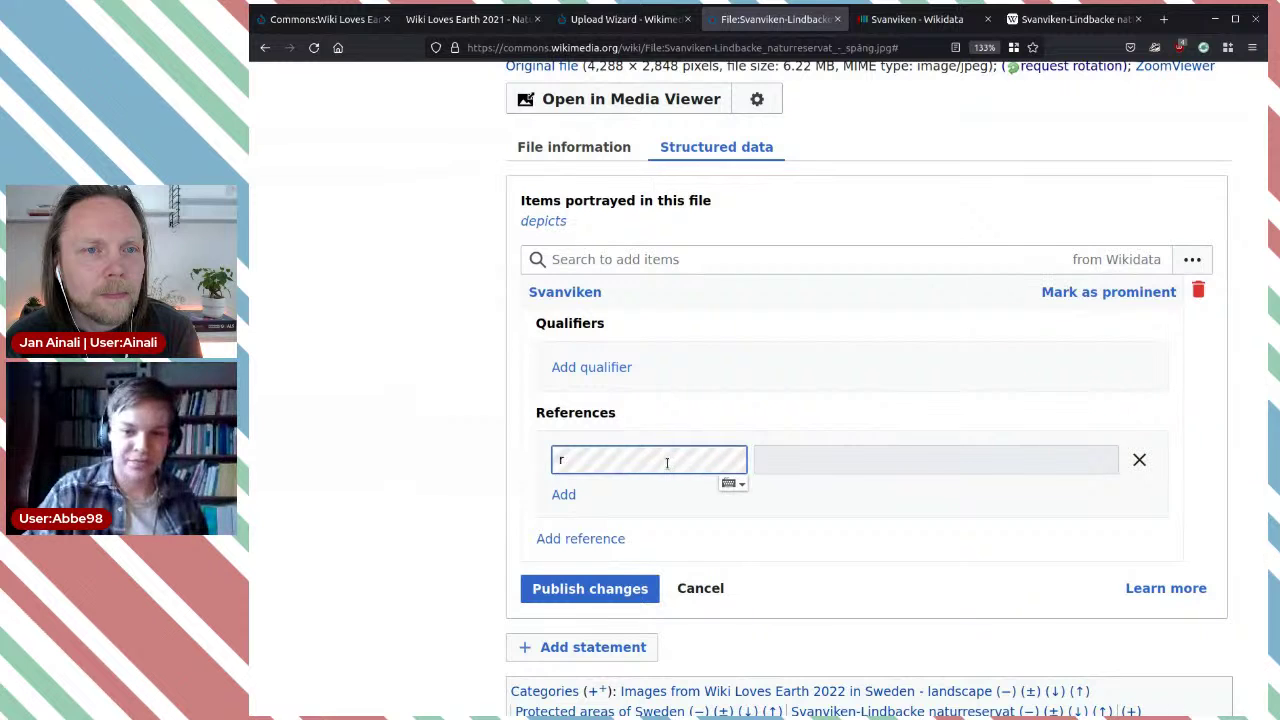
type("efer")
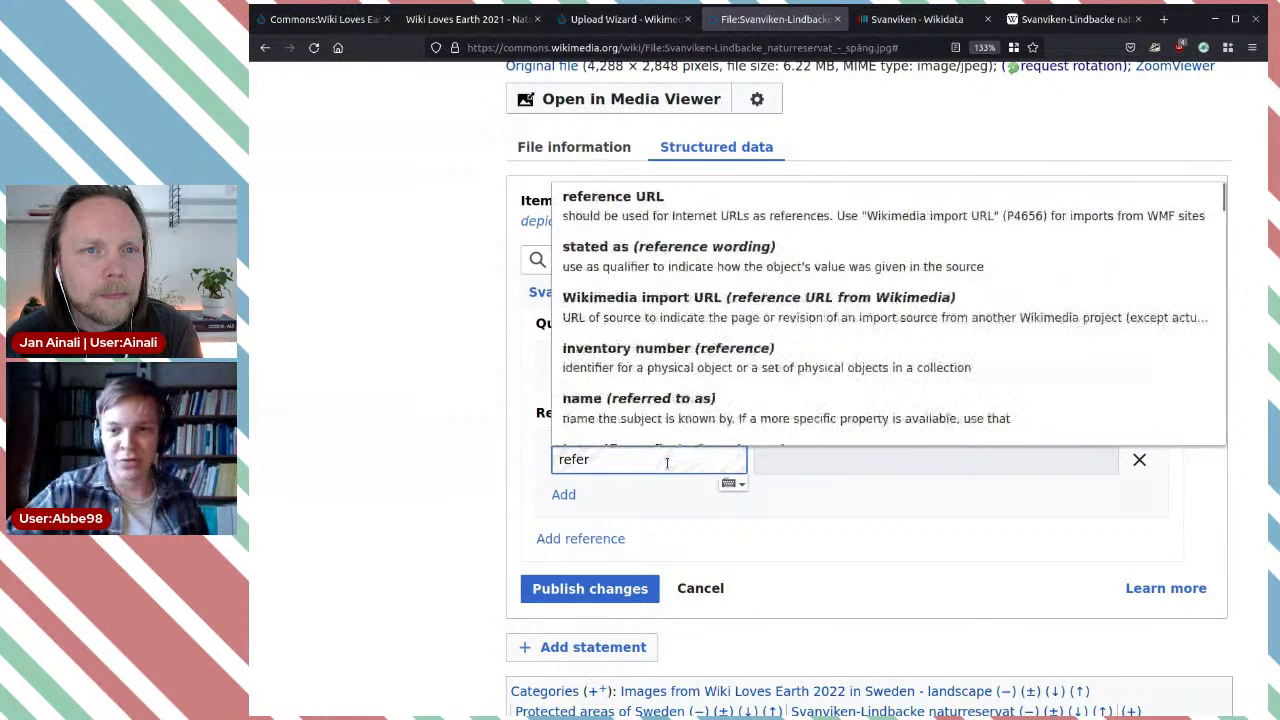
left_click(680, 200)
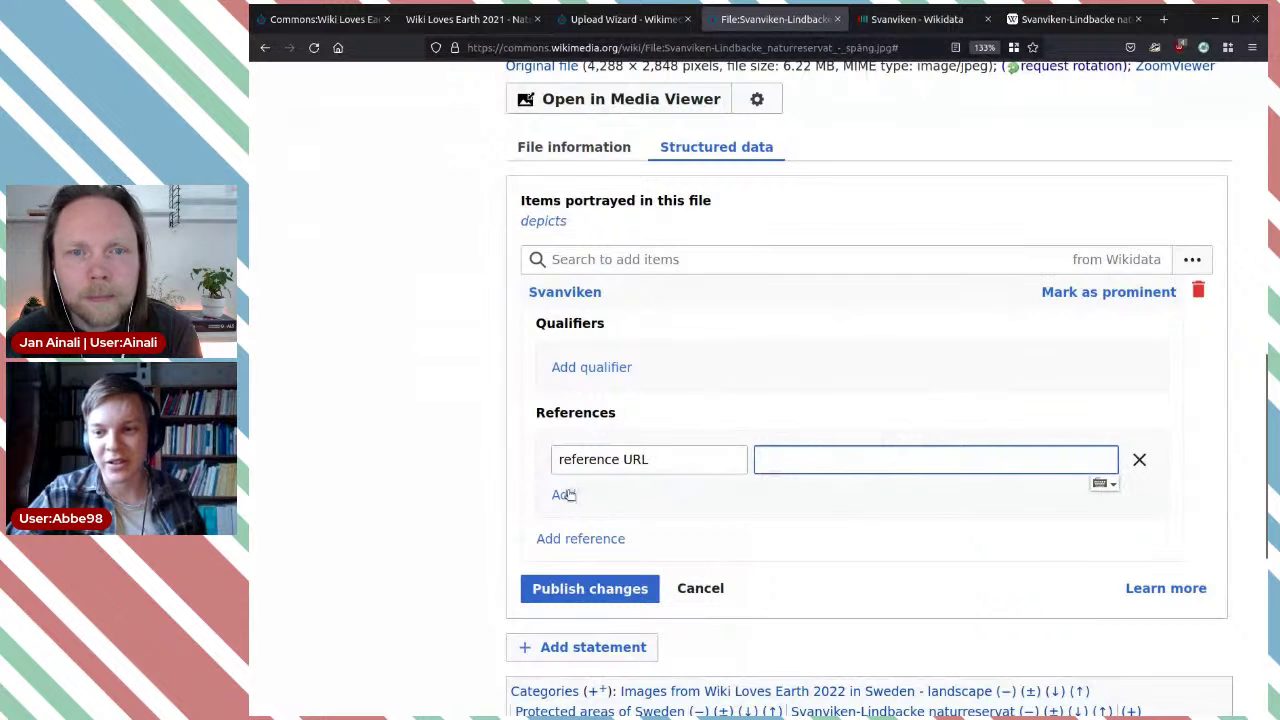
left_click(563, 494)
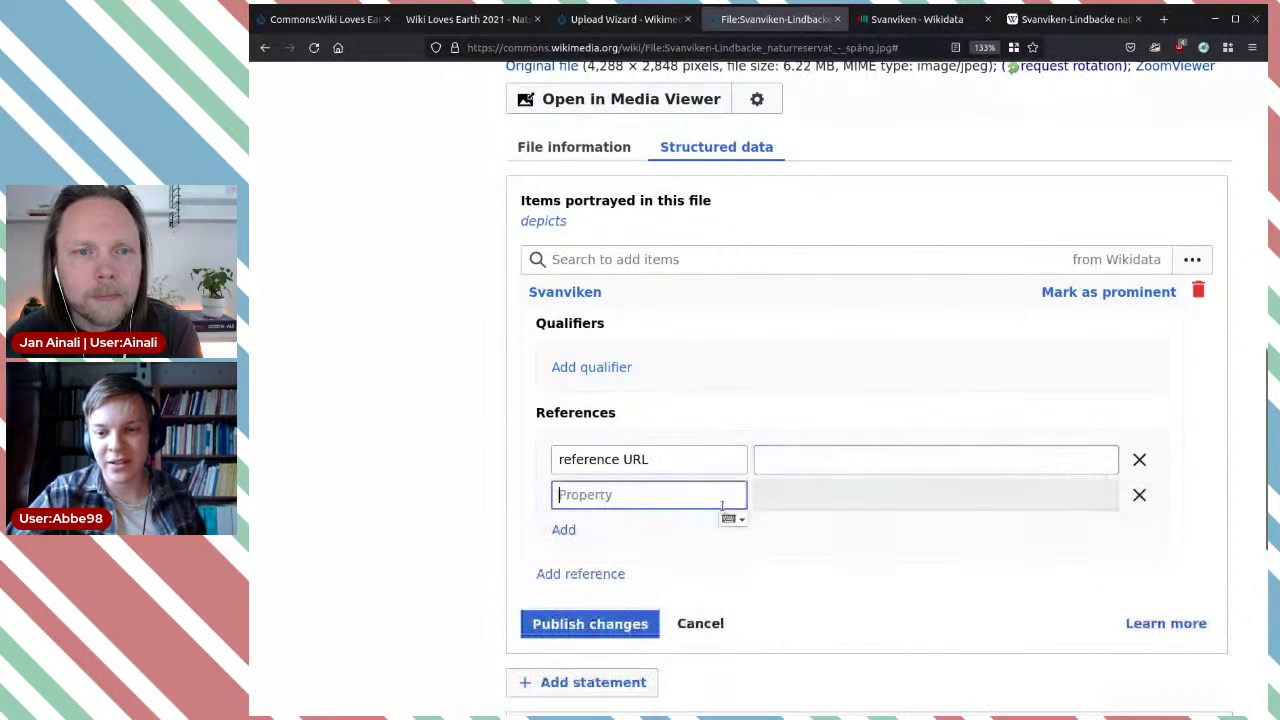
left_click(1140, 460)
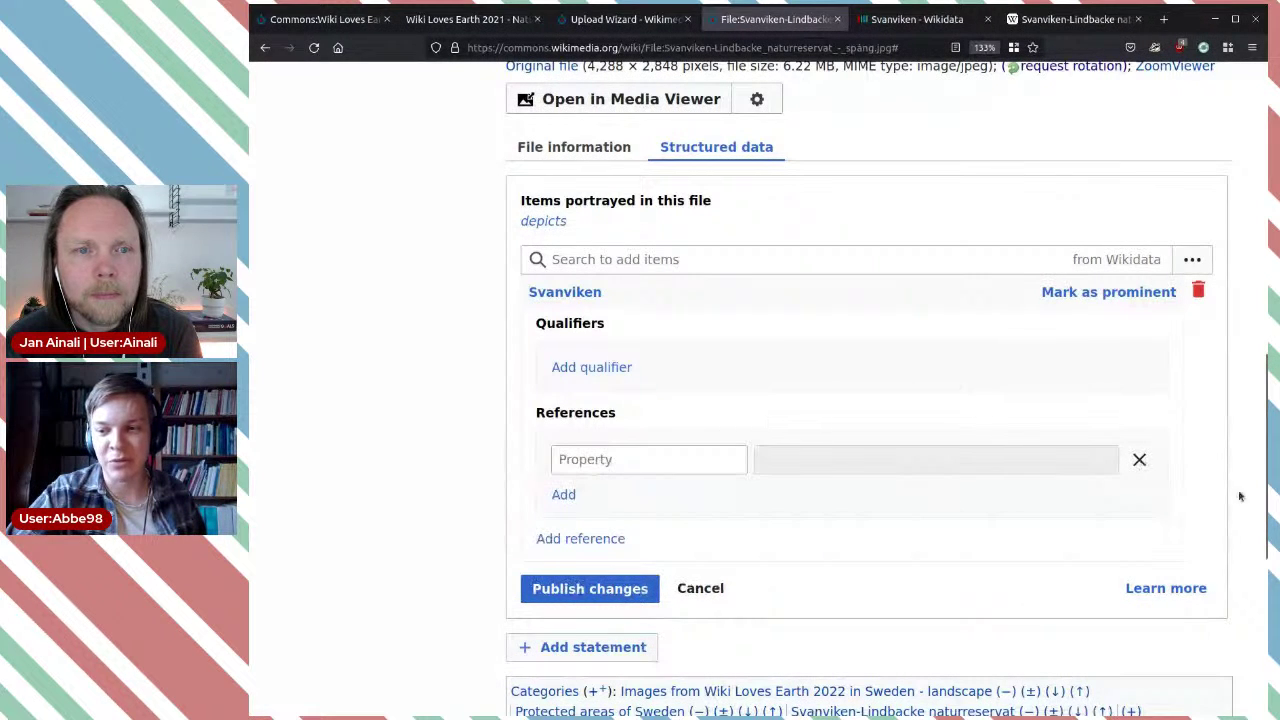
left_click(1140, 460)
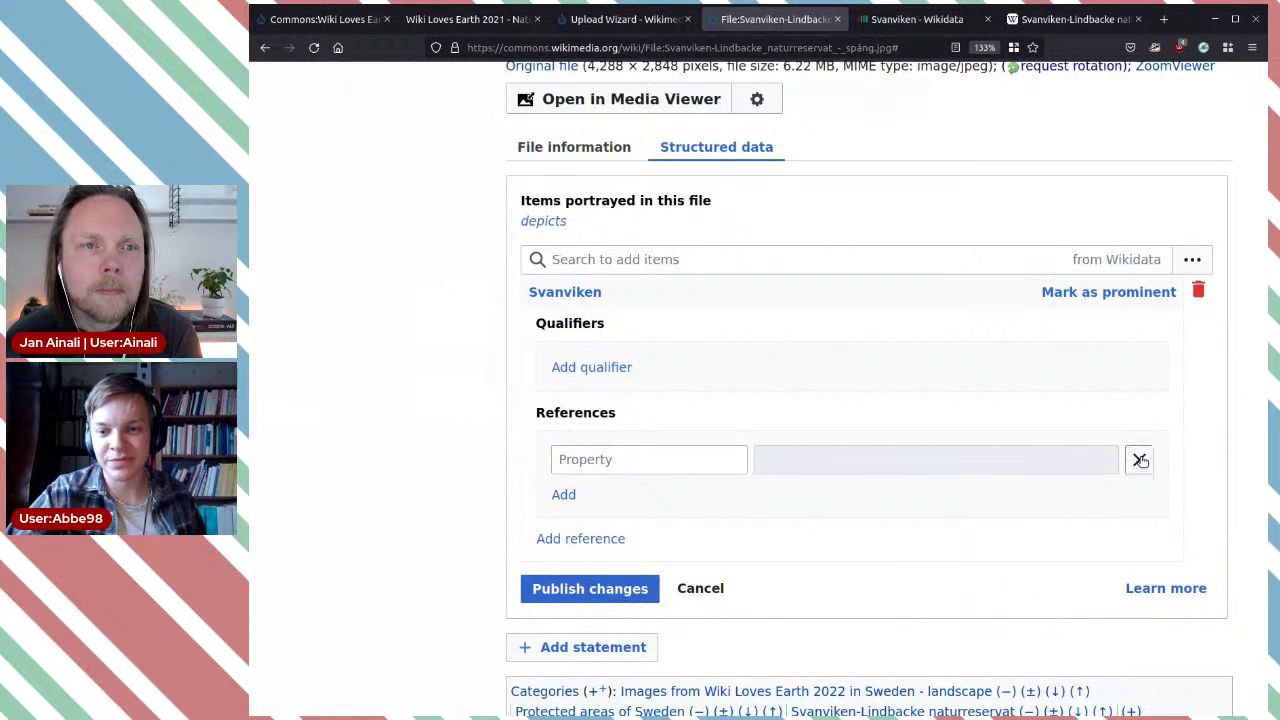
Step: Publish the Svanviken depicts statement and review the photo together with its structured data
left_click(603, 495)
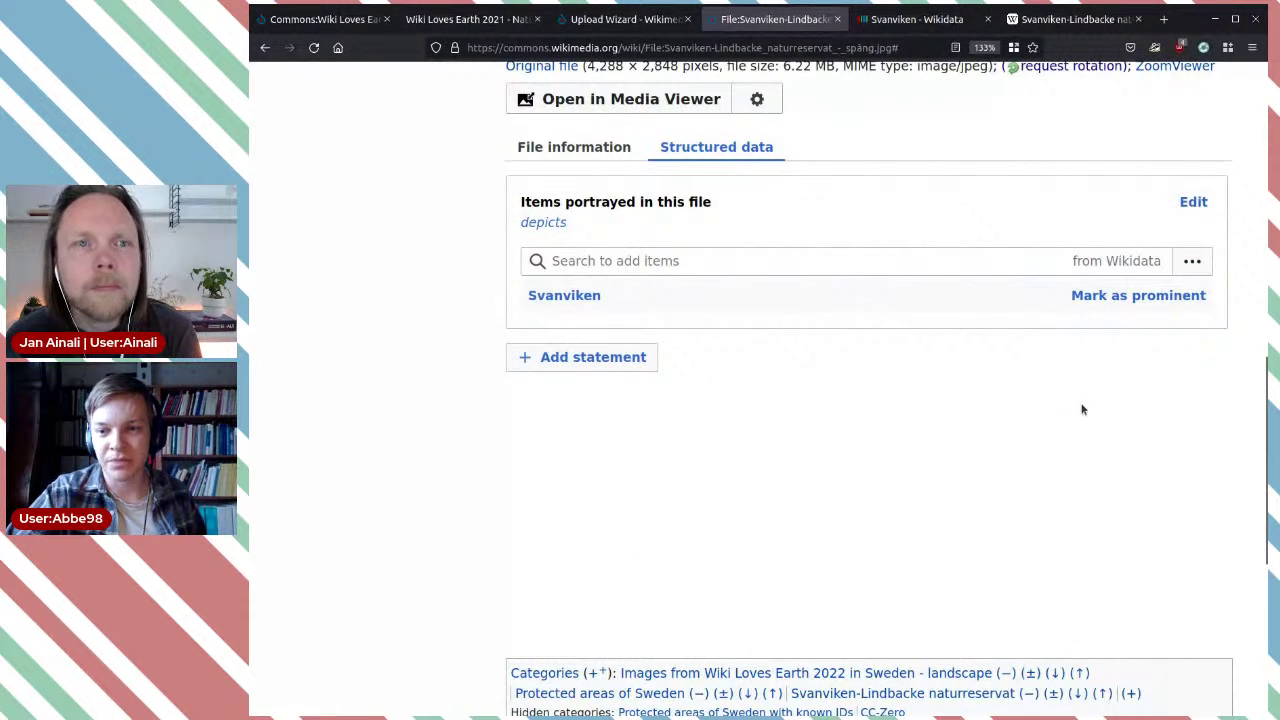
scroll(1094, 421, "up", 1)
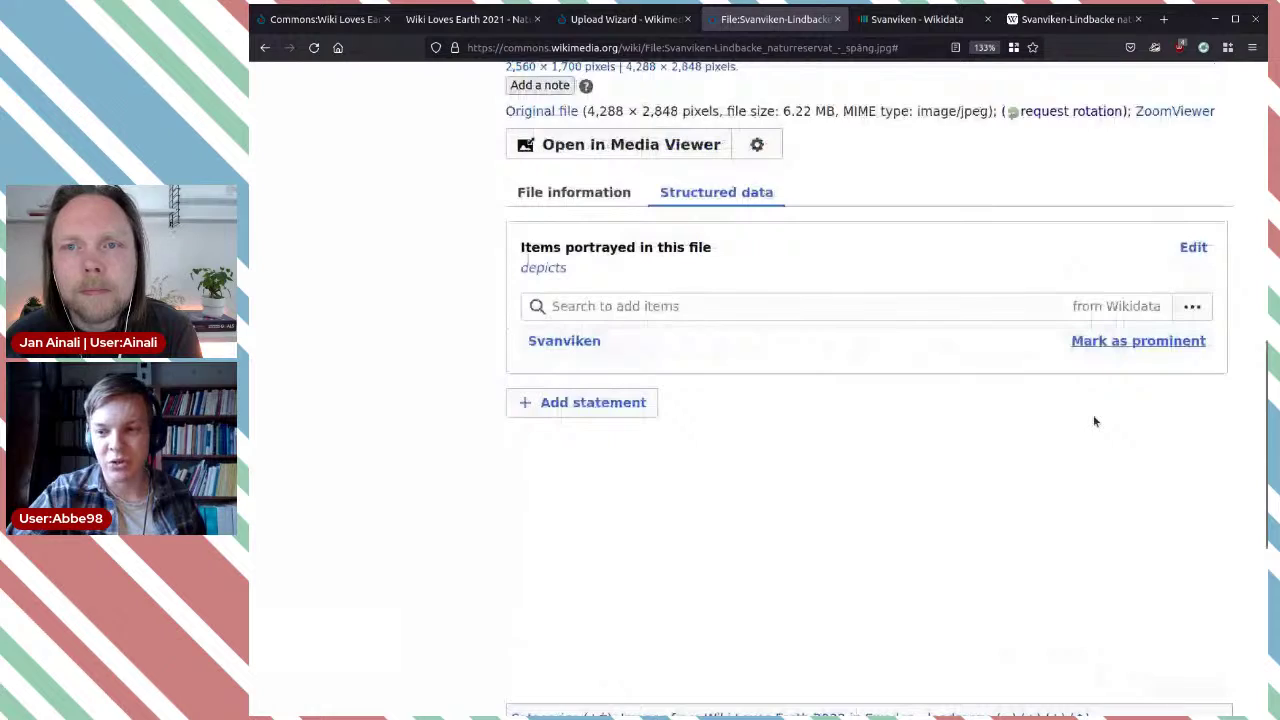
scroll(1094, 421, "up", 5)
scroll(948, 398, "down", 3)
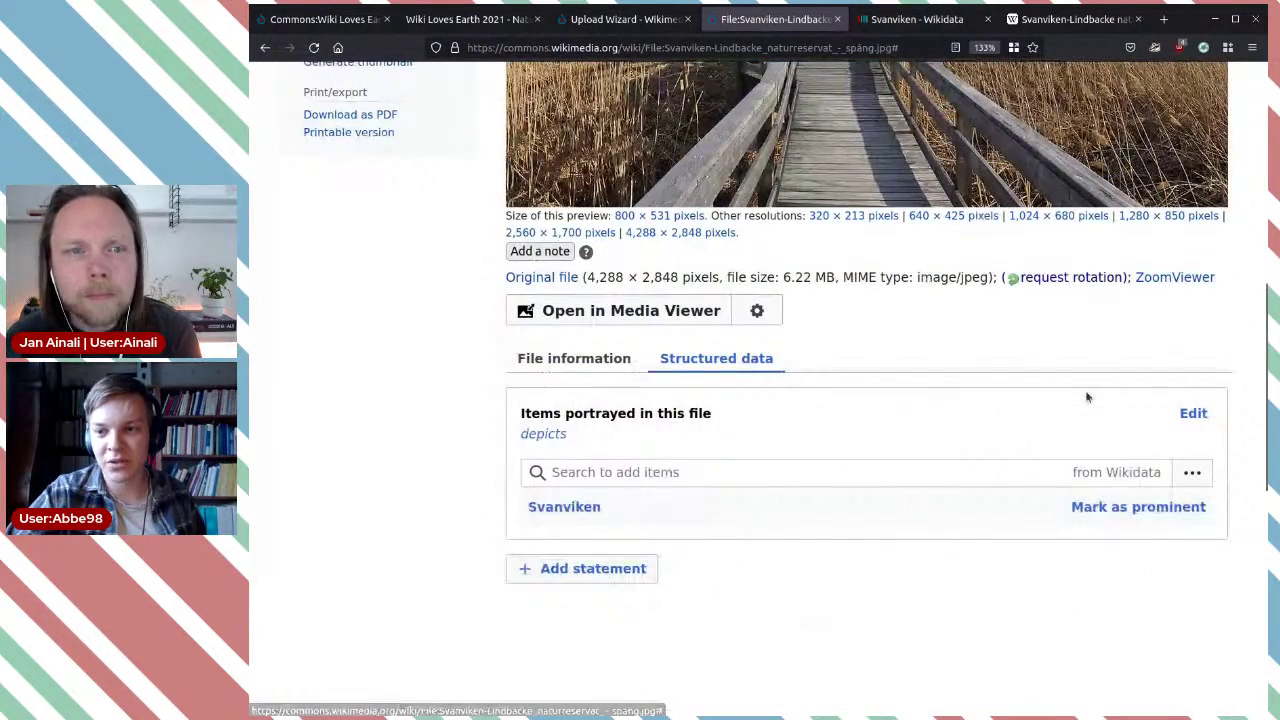
scroll(1087, 397, "up", 3)
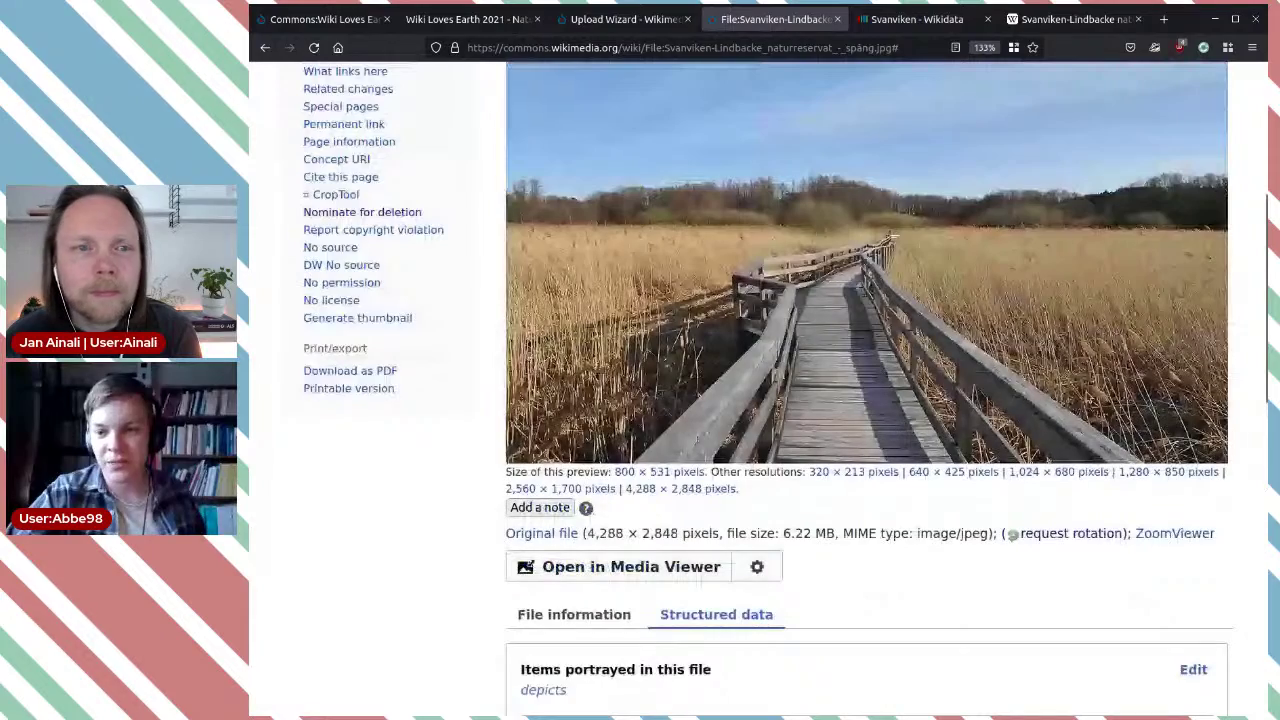
scroll(1059, 390, "up", 2)
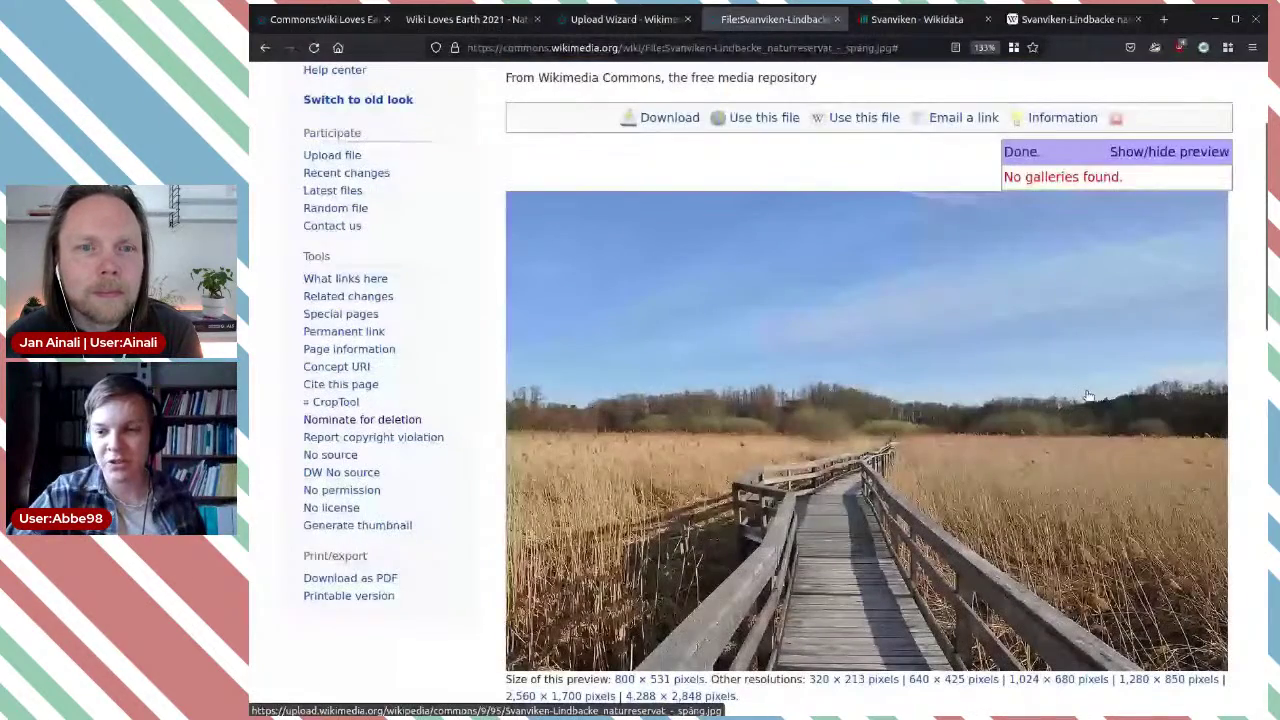
scroll(1089, 397, "down", 1)
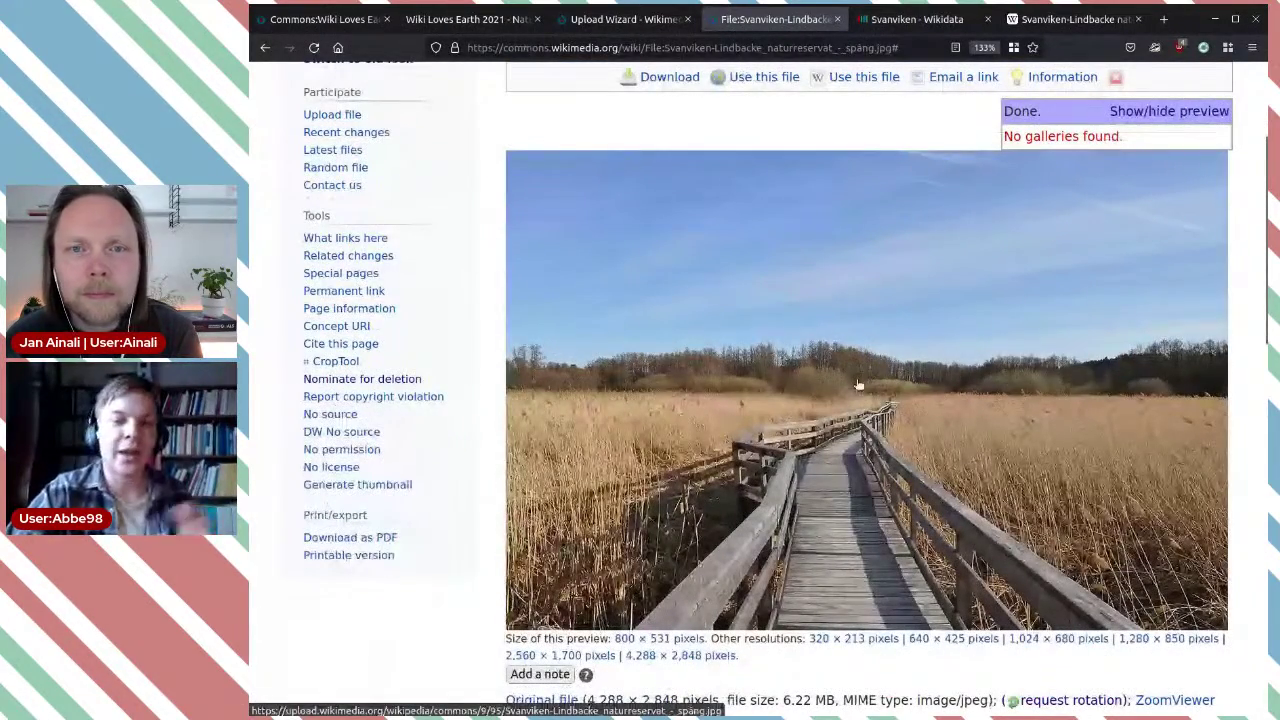
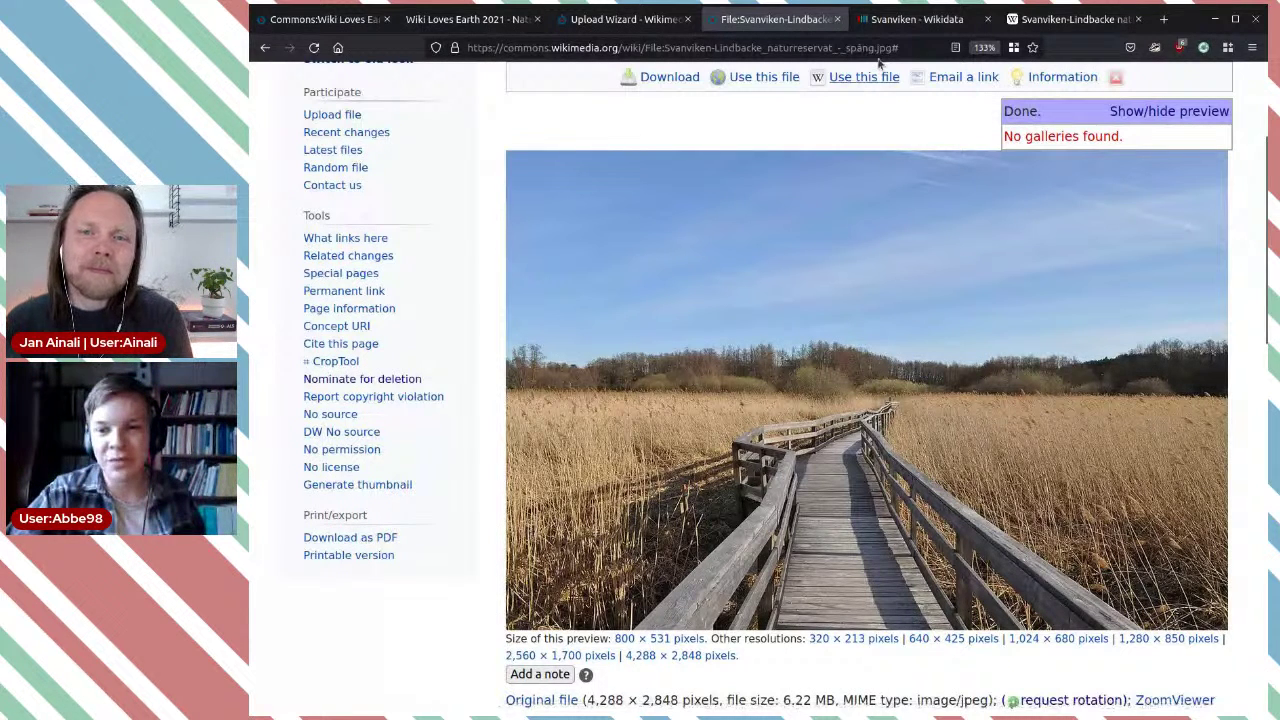
scroll(870, 558, "down", 5)
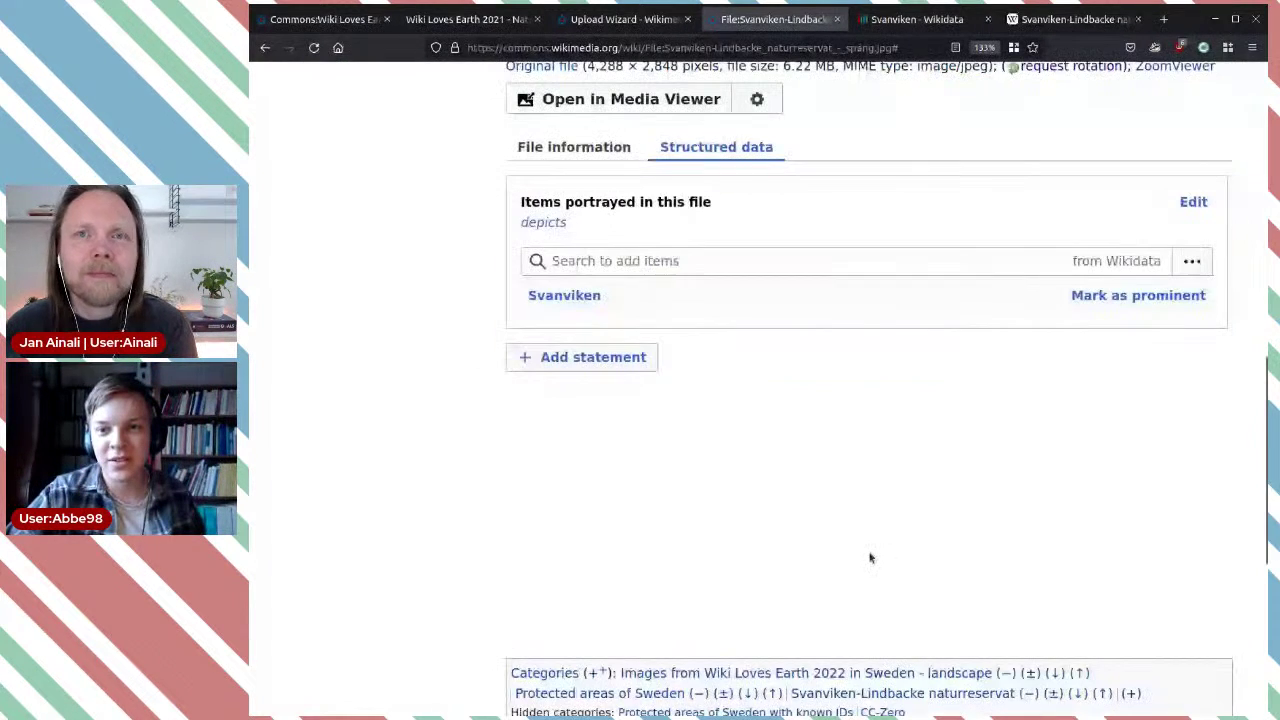
Step: Close the Upload Wizard and Commons file pages and review the Svanviken item's labels and first statements on Wikidata
key("ctrl+w")
key("ctrl+w")
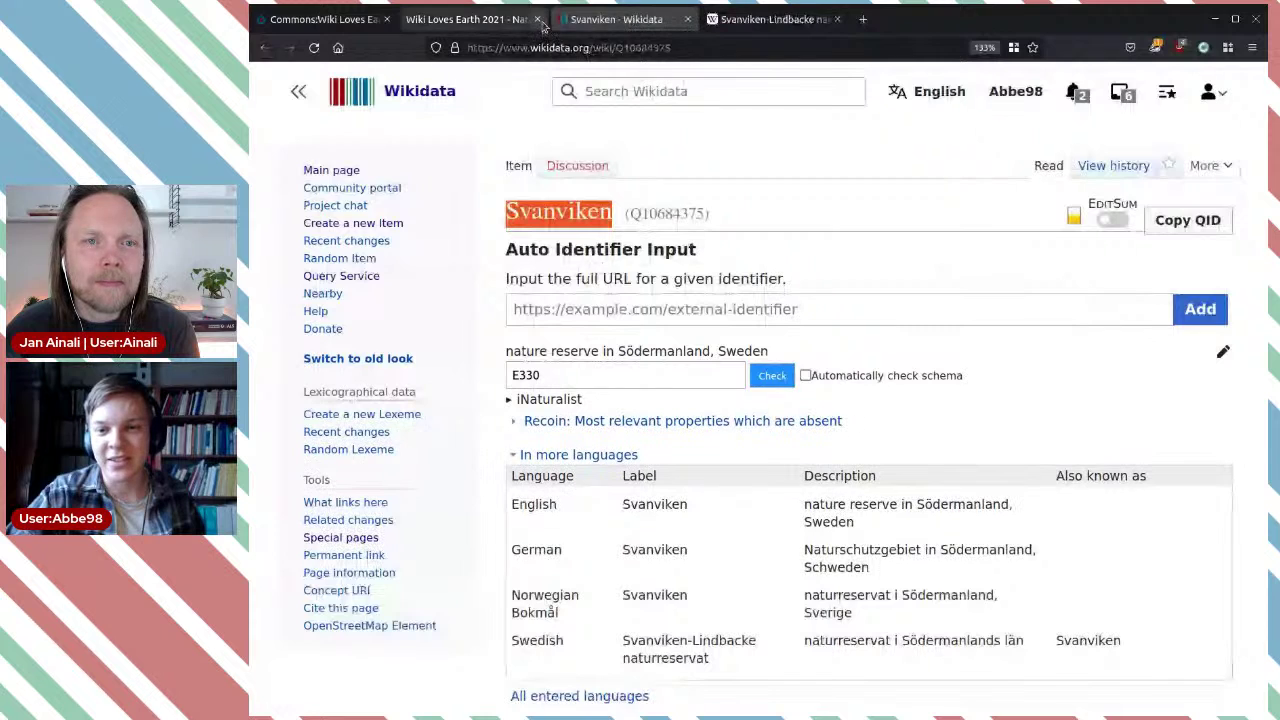
scroll(874, 185, "down", 1)
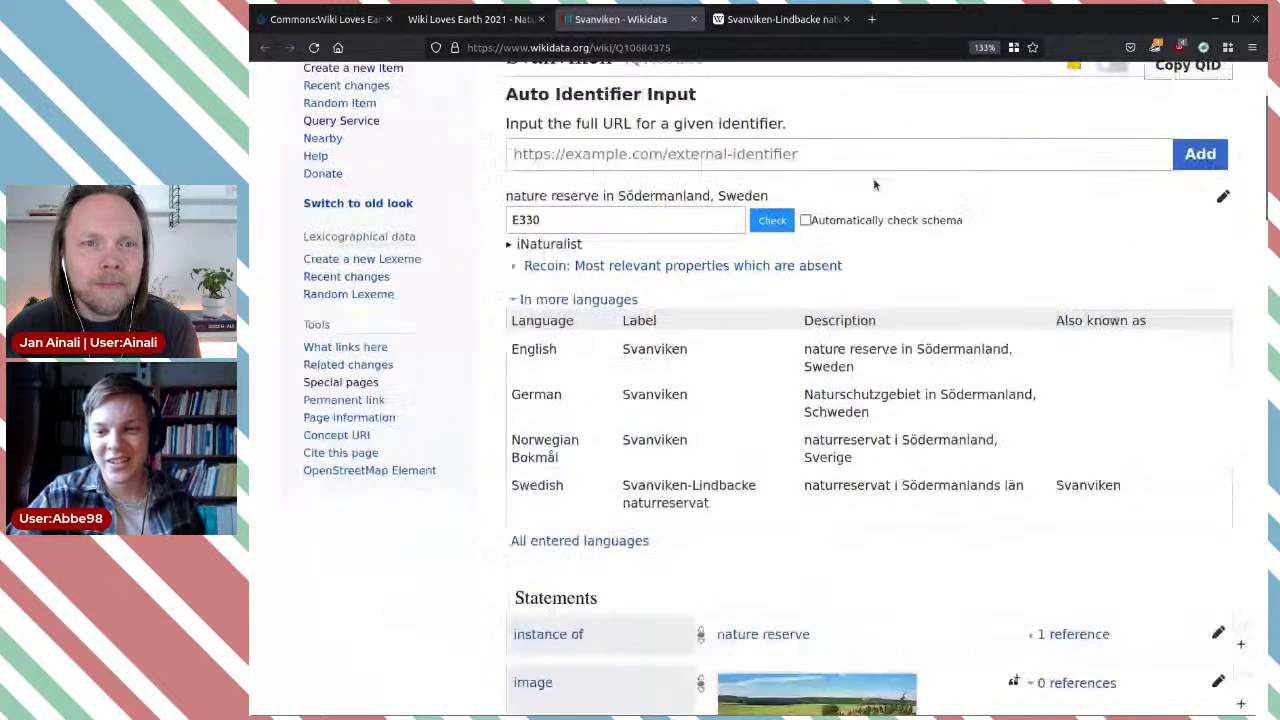
scroll(880, 188, "down", 2)
scroll(883, 188, "down", 2)
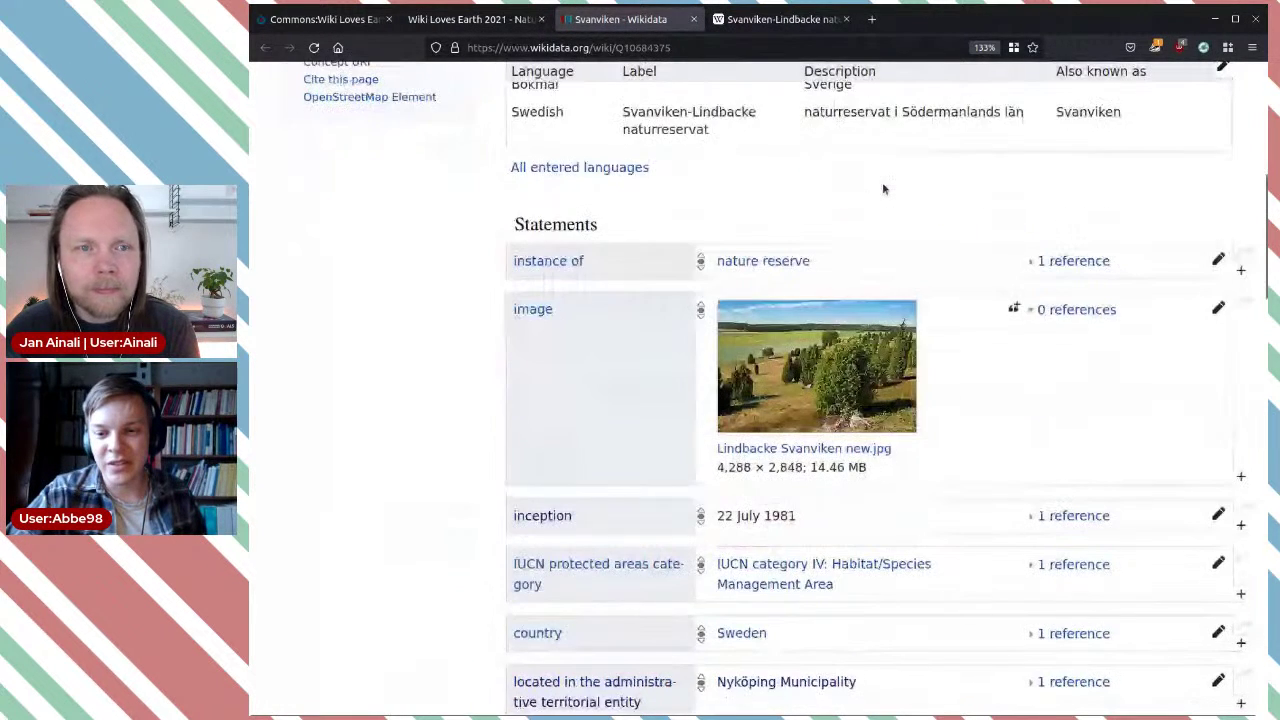
scroll(872, 230, "up", 1)
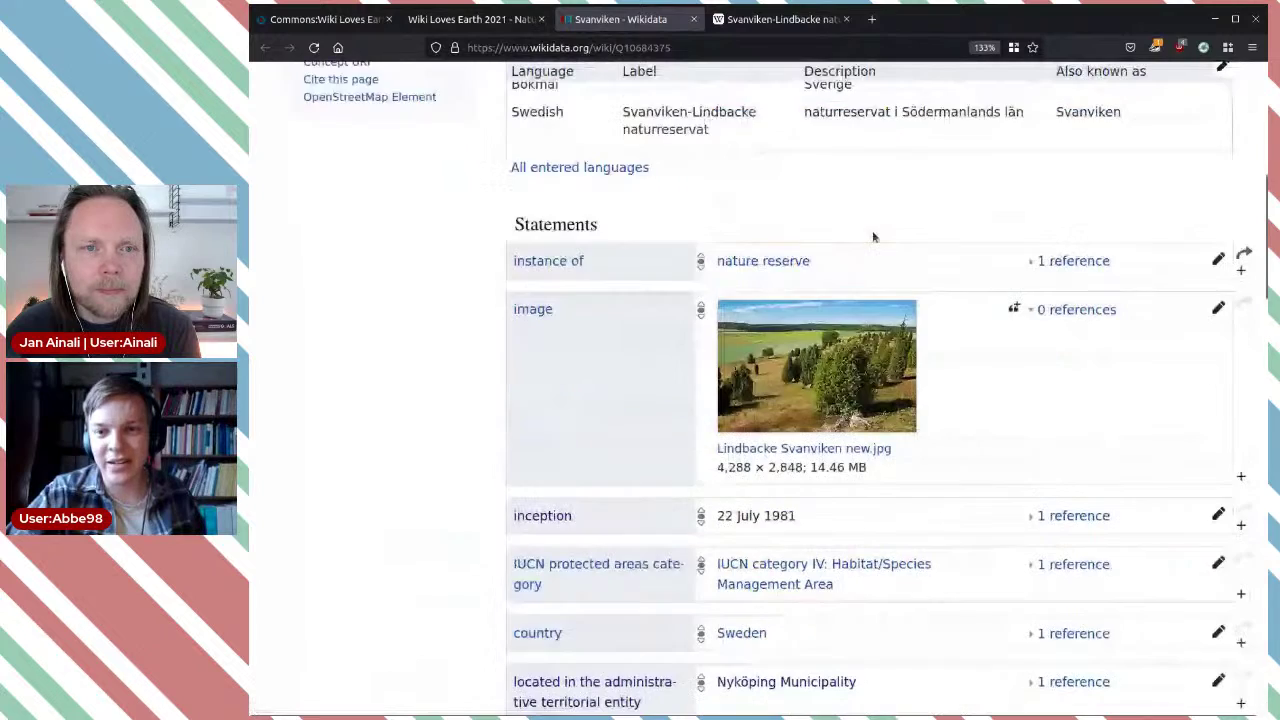
scroll(685, 190, "up", 2)
scroll(700, 218, "up", 2)
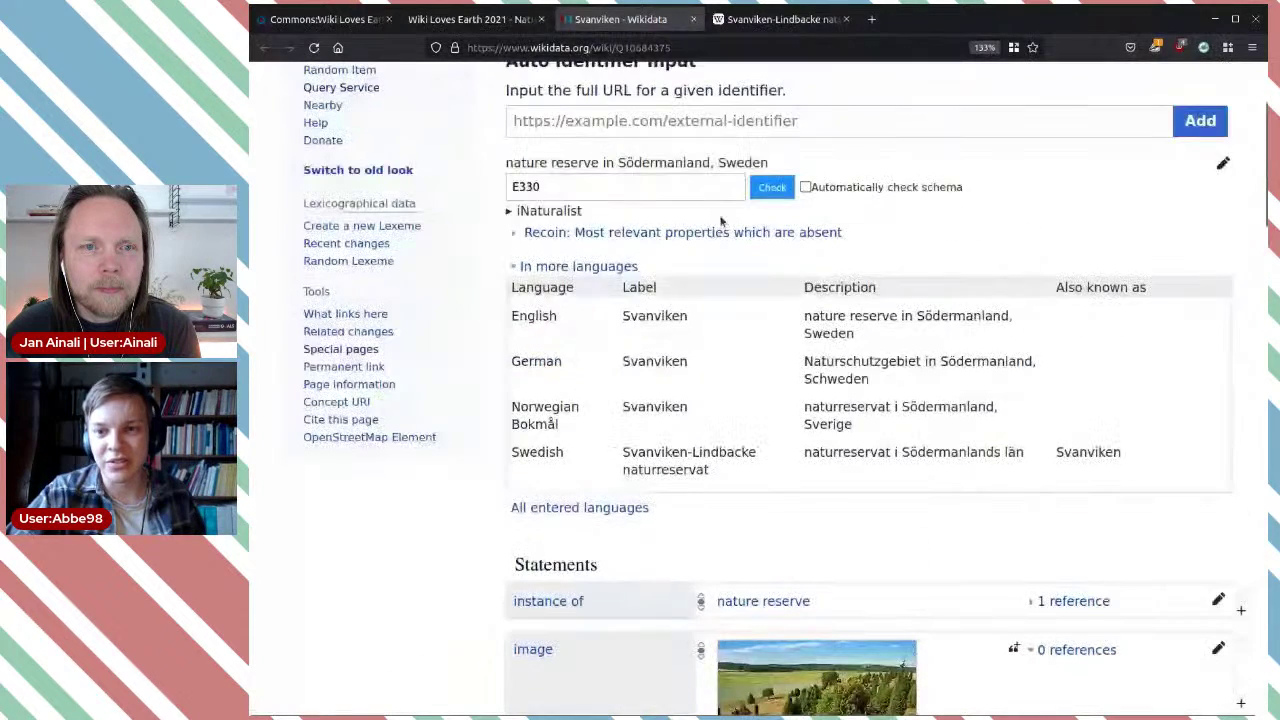
Step: Examine the Svanviken item's remaining statements and identifiers, highlighting its hashtag value
scroll(811, 443, "down", 4)
scroll(811, 443, "down", 3)
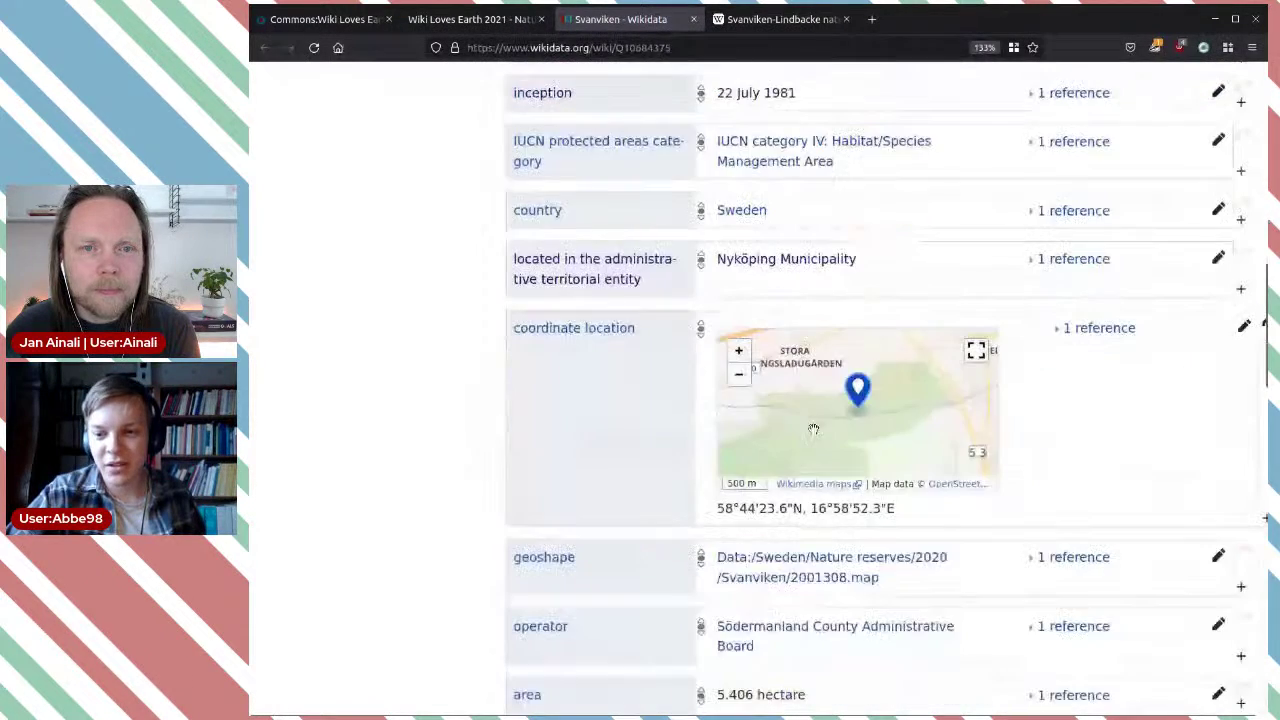
scroll(851, 560, "down", 1)
scroll(854, 577, "down", 1)
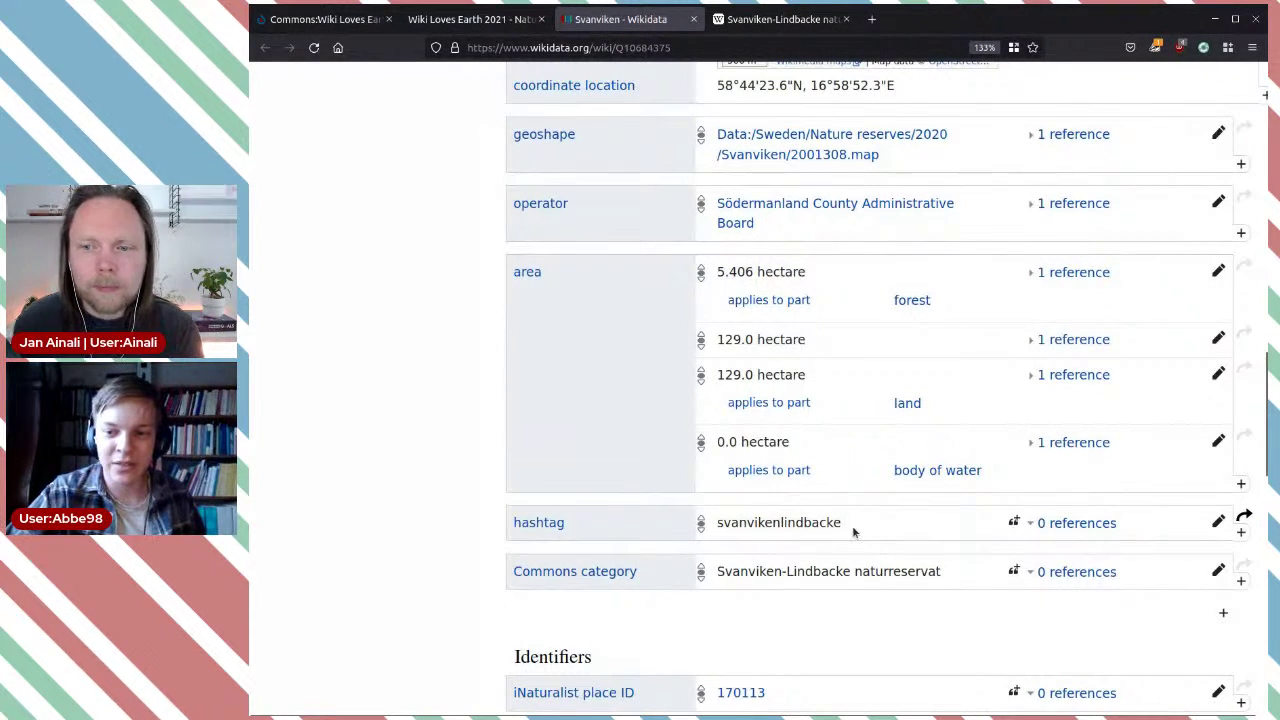
left_click_drag(857, 523, 716, 518)
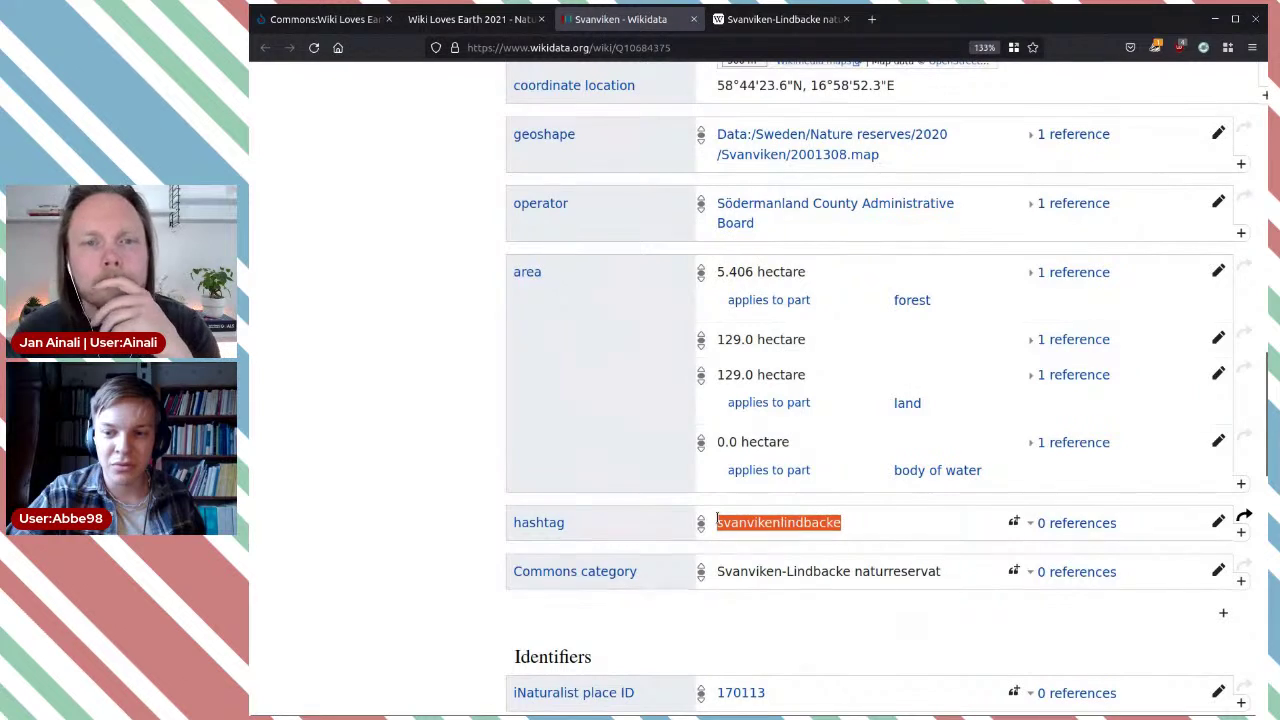
left_click(890, 532)
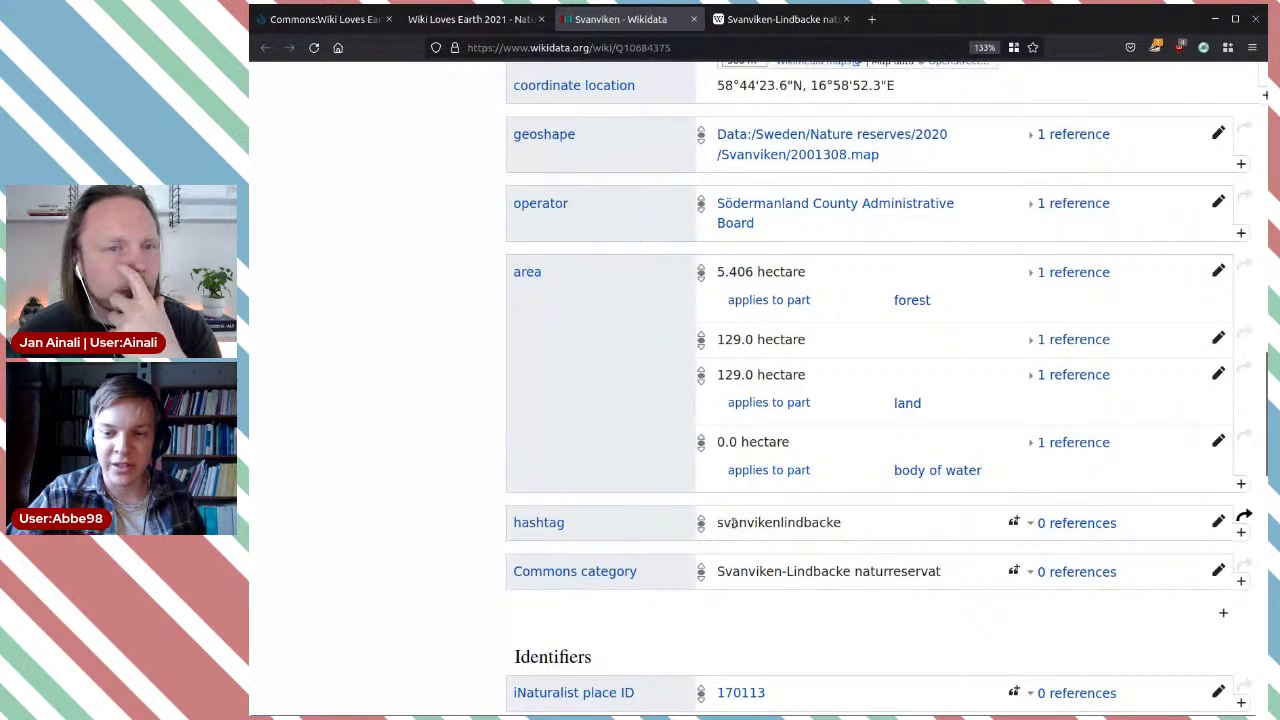
scroll(884, 530, "down", 5)
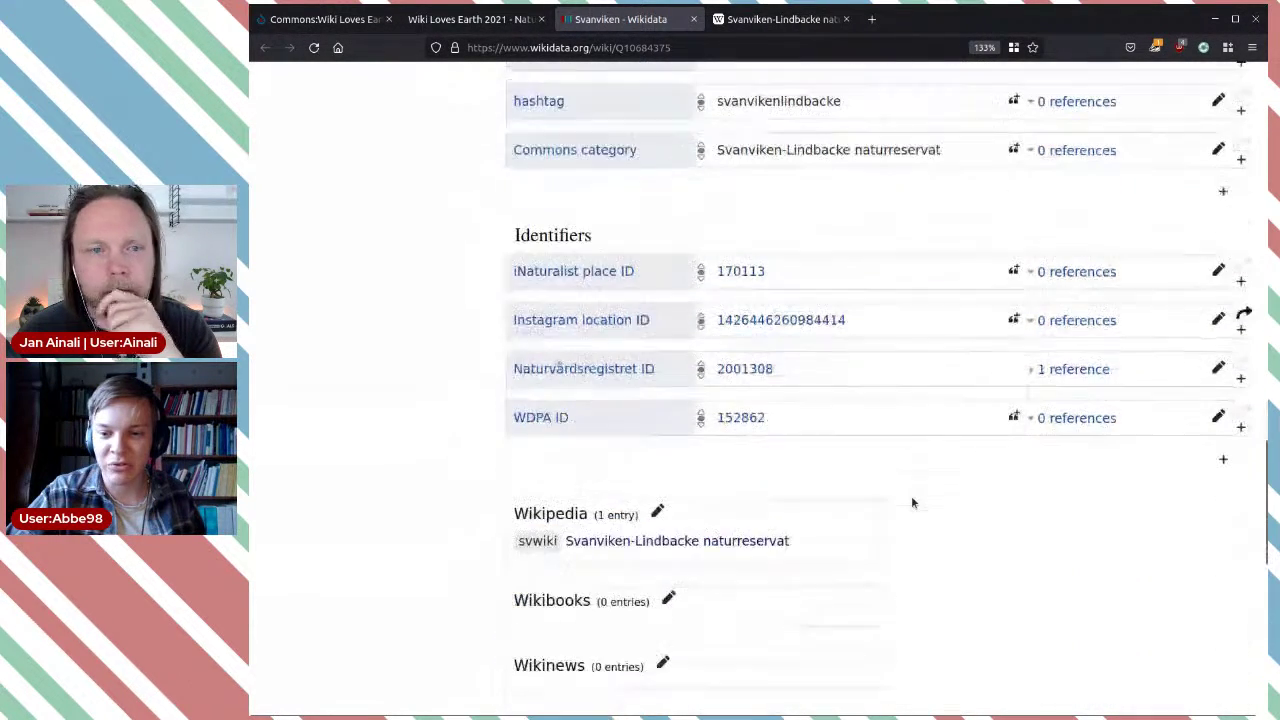
scroll(911, 500, "up", 2)
scroll(911, 500, "down", 1)
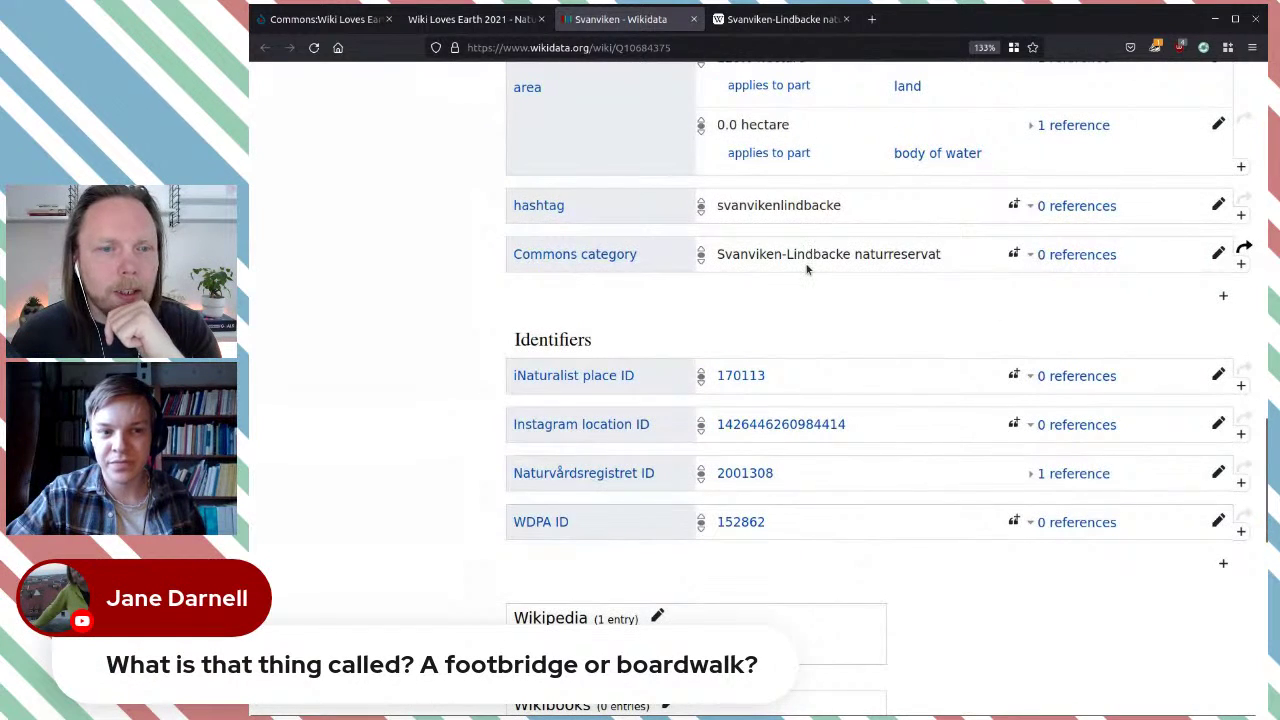
scroll(808, 266, "up", 2)
scroll(808, 268, "up", 3)
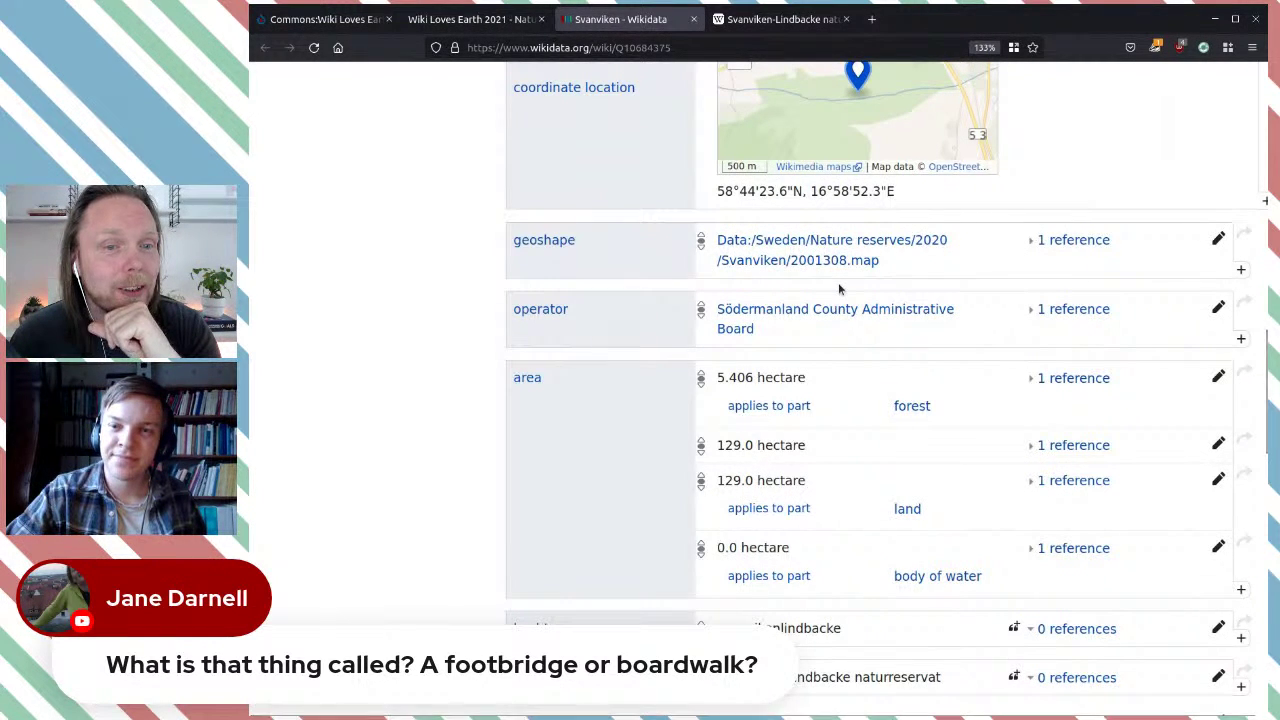
scroll(838, 282, "up", 3)
scroll(838, 288, "up", 3)
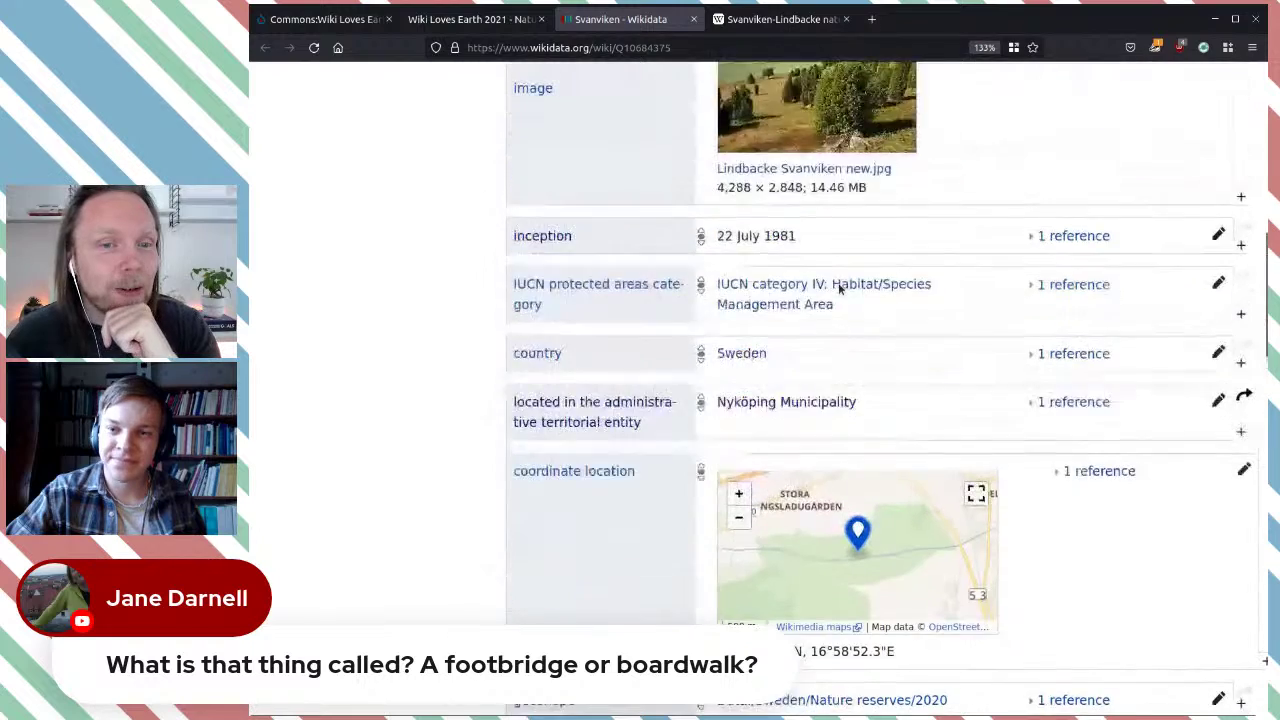
scroll(838, 288, "up", 1)
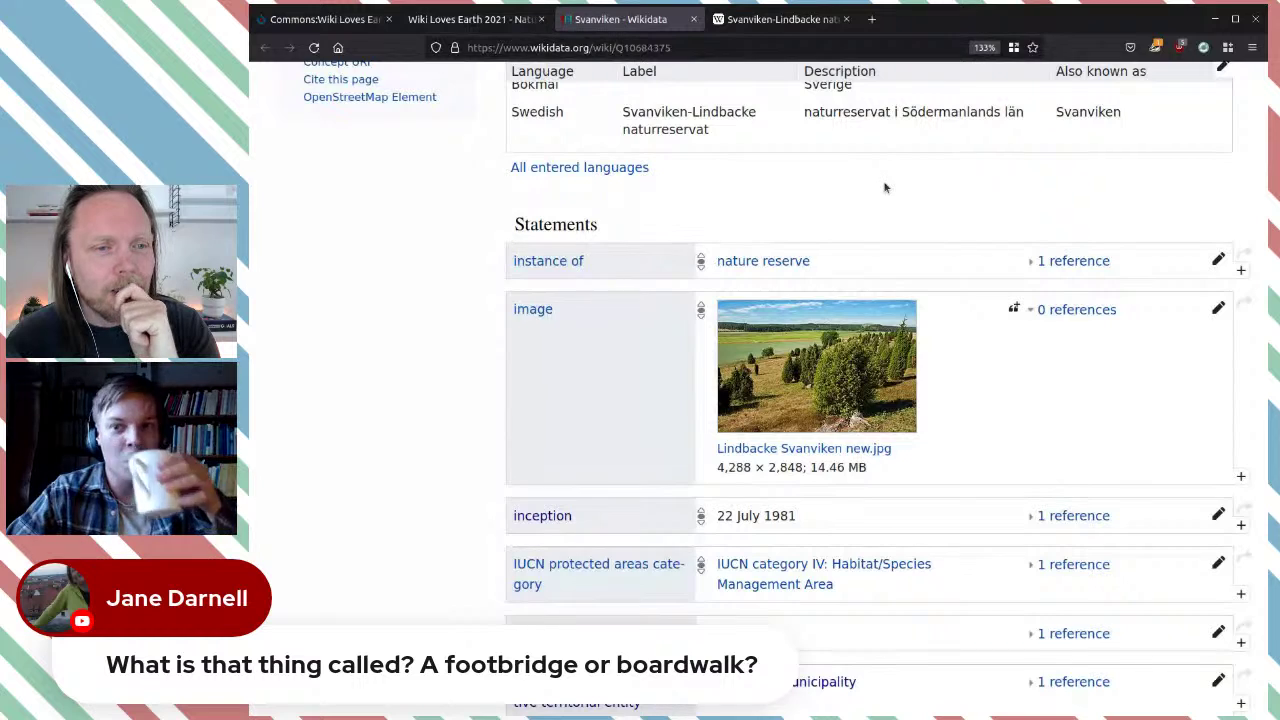
scroll(884, 187, "up", 3)
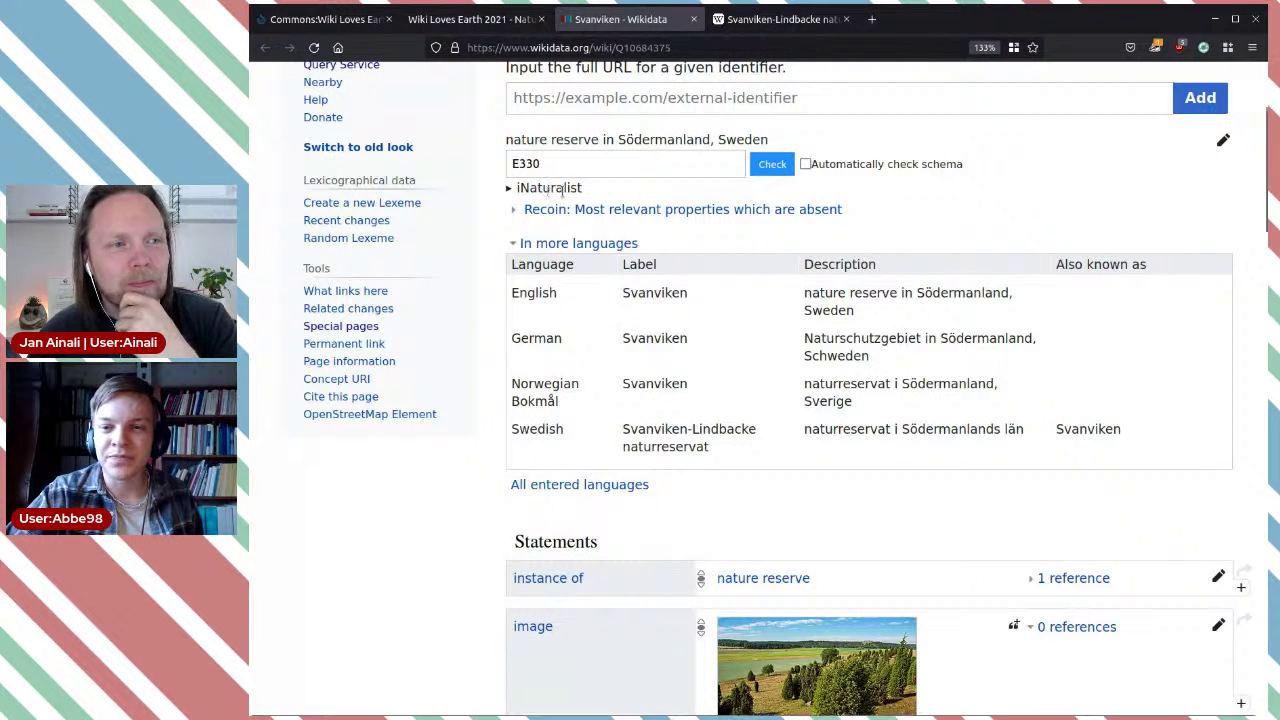
scroll(1023, 200, "up", 1)
scroll(1023, 200, "down", 2)
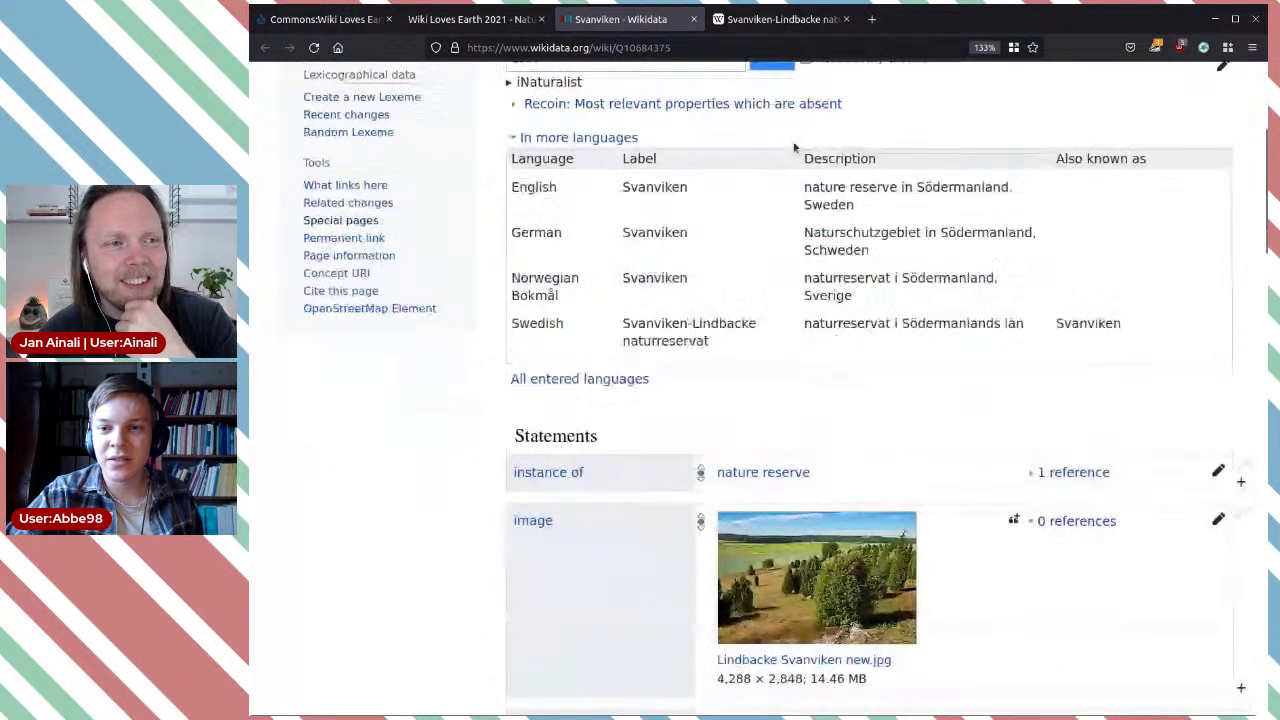
scroll(795, 147, "up", 2)
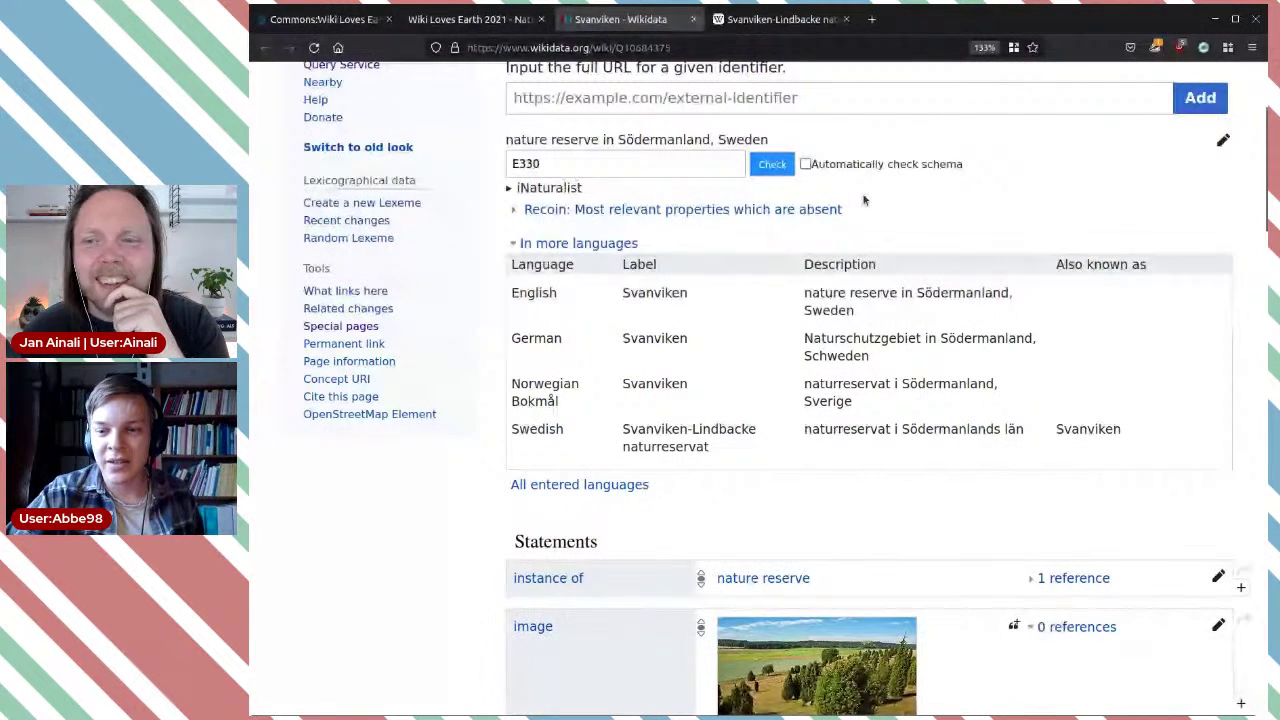
scroll(949, 217, "down", 1)
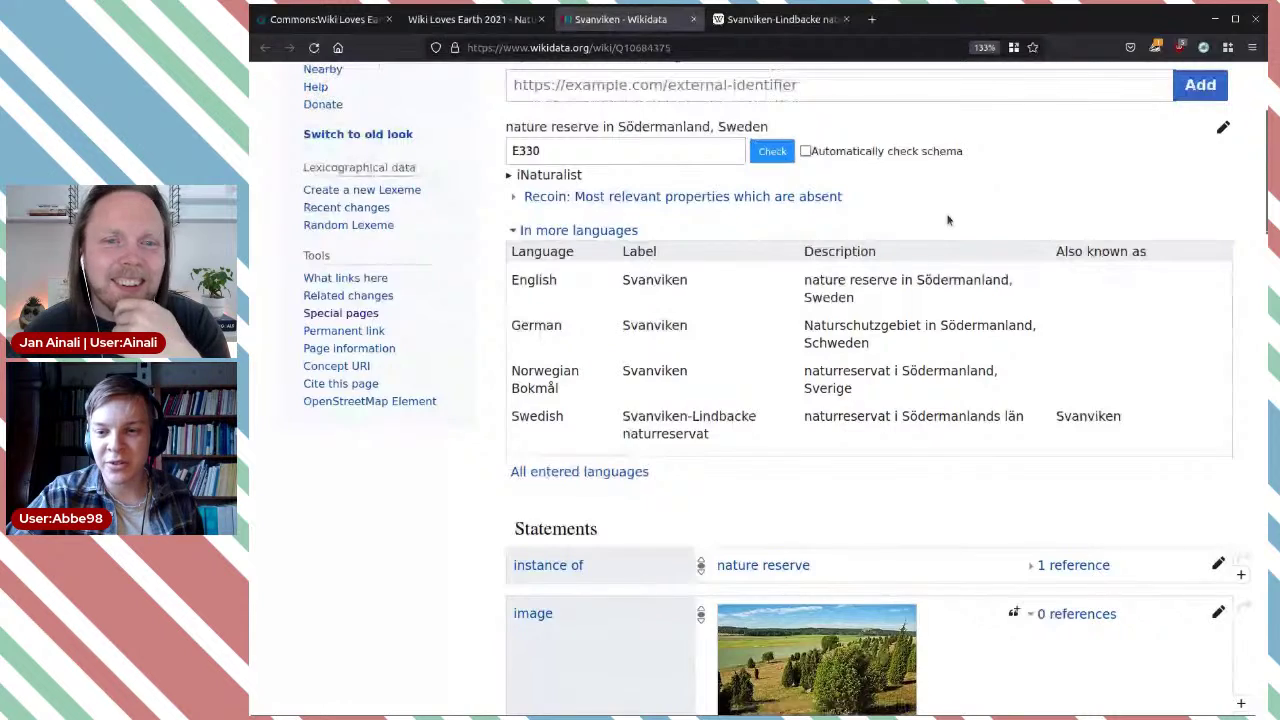
scroll(980, 228, "down", 5)
Step: Expand the item's iNaturalist section and examine the species pictured for the nature reserve
scroll(981, 232, "up", 4)
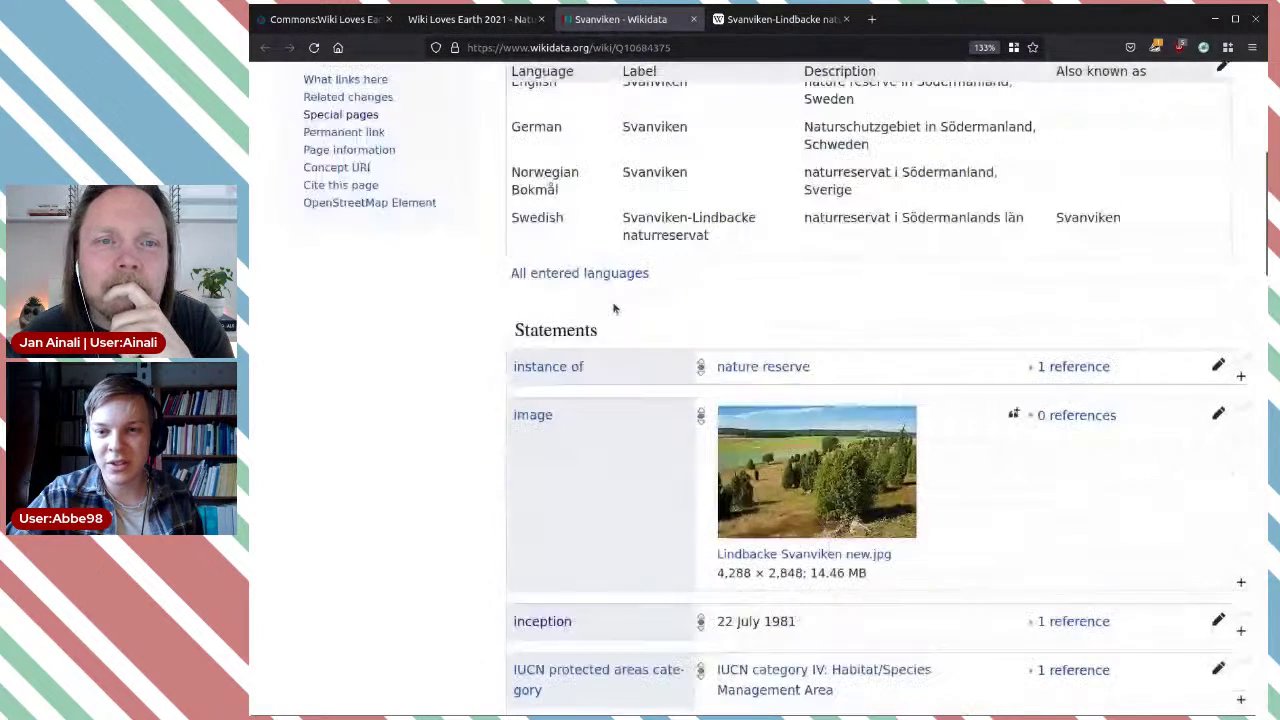
scroll(614, 308, "up", 4)
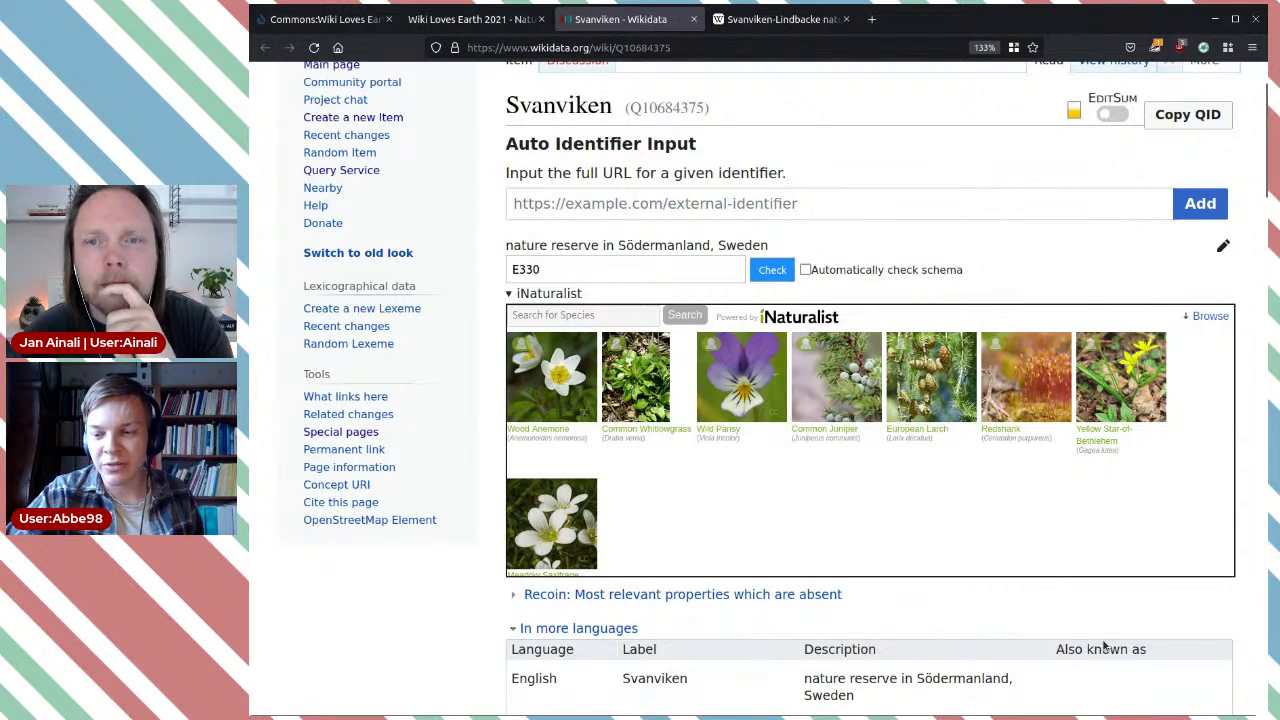
scroll(1213, 621, "down", 2)
scroll(1213, 621, "up", 2)
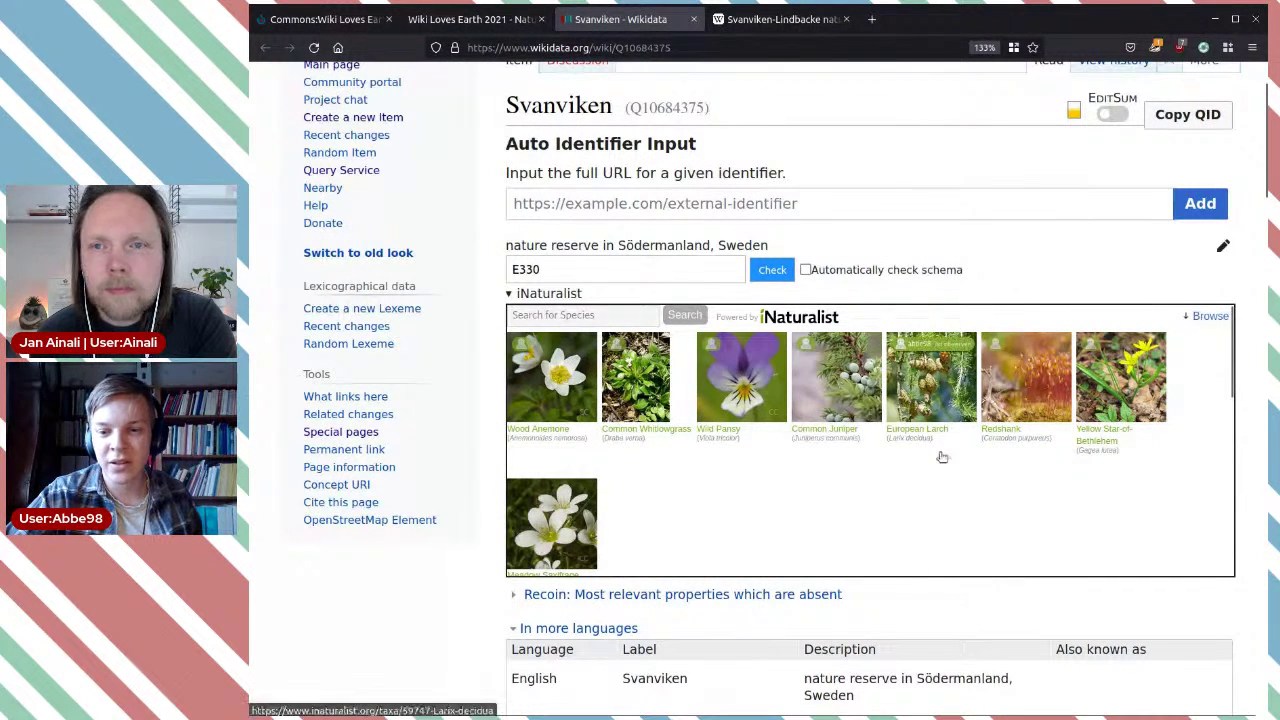
scroll(940, 452, "down", 1)
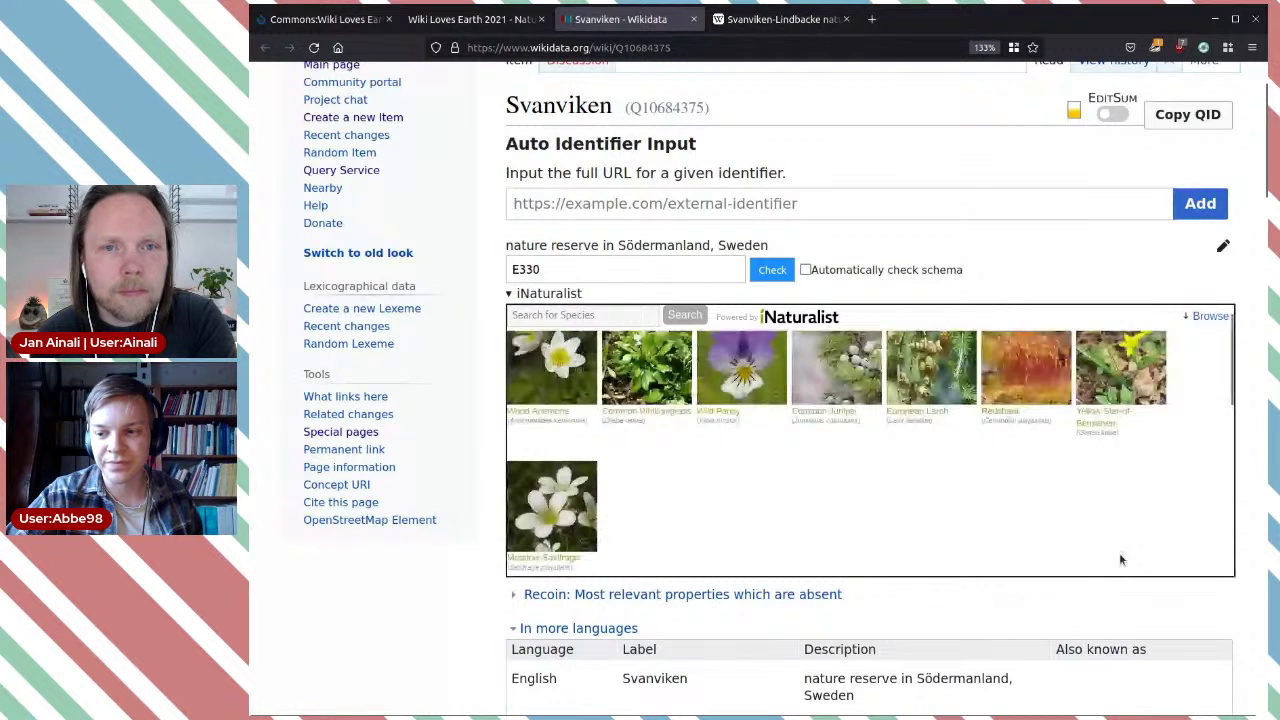
scroll(1262, 588, "up", 2)
Step: Start a new statement below the Commons category on the Svanviken item
scroll(1143, 492, "down", 10)
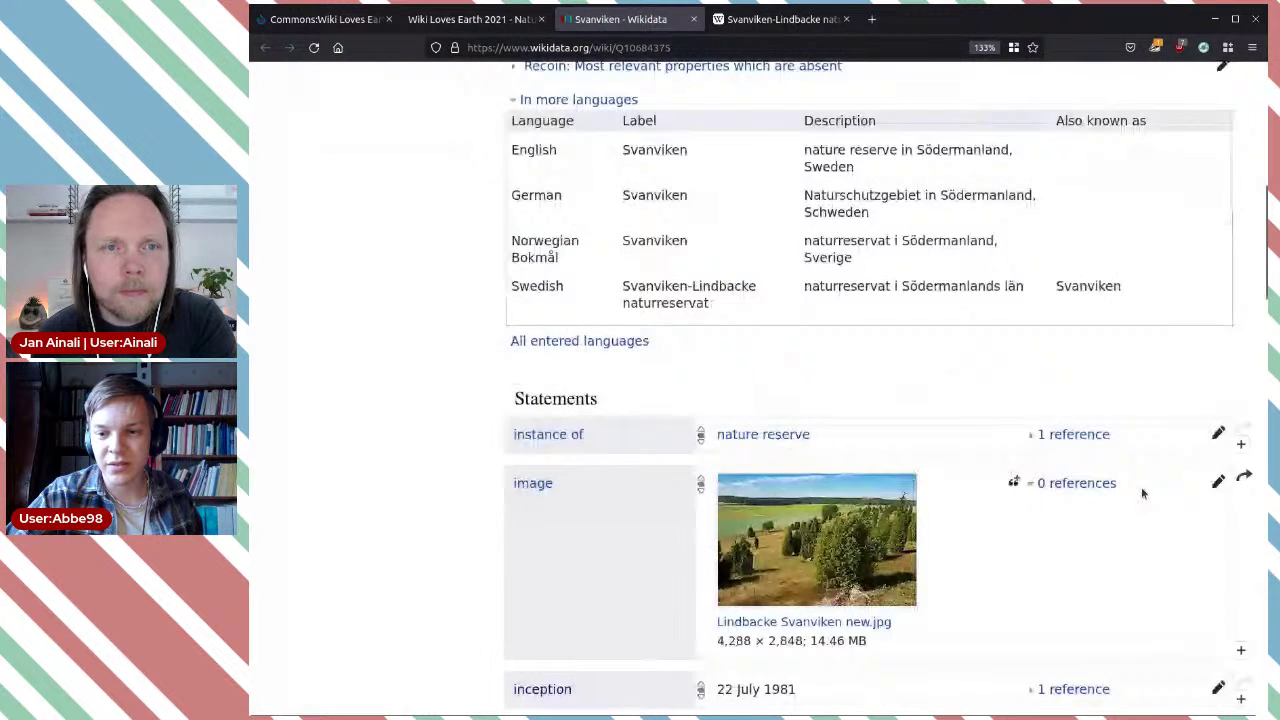
scroll(987, 561, "down", 10)
scroll(987, 561, "down", 7)
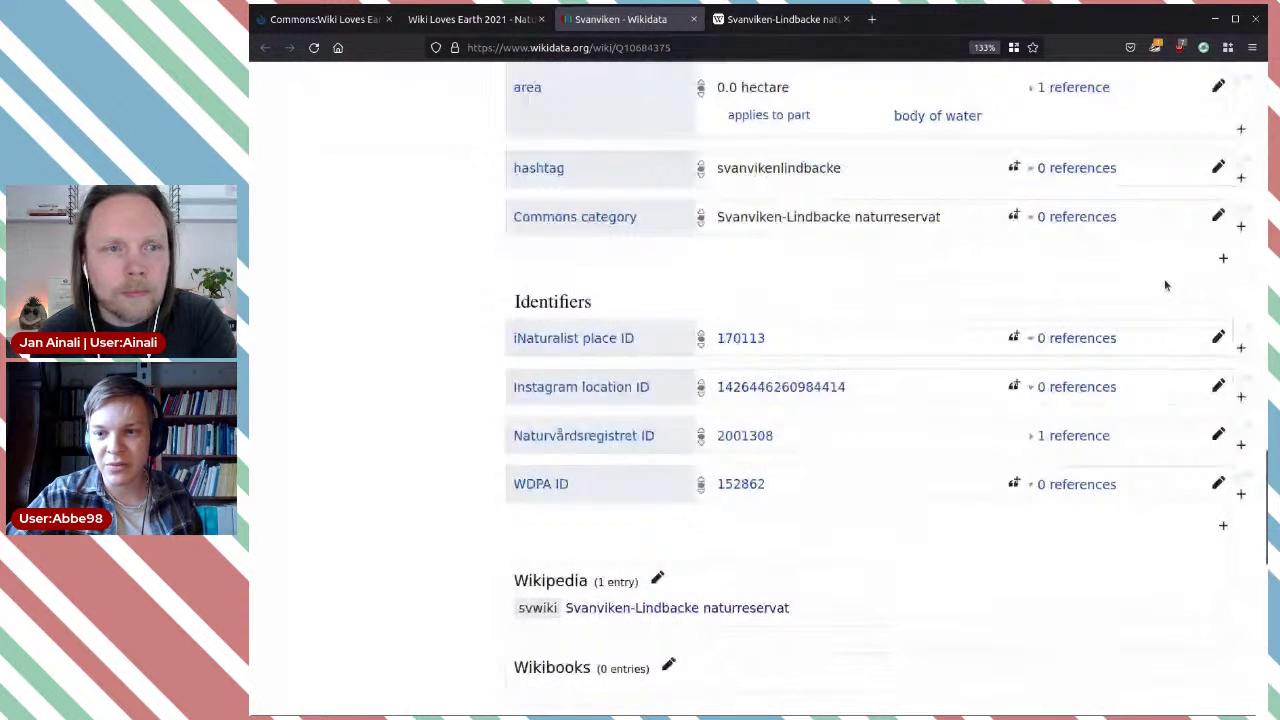
left_click(1164, 278)
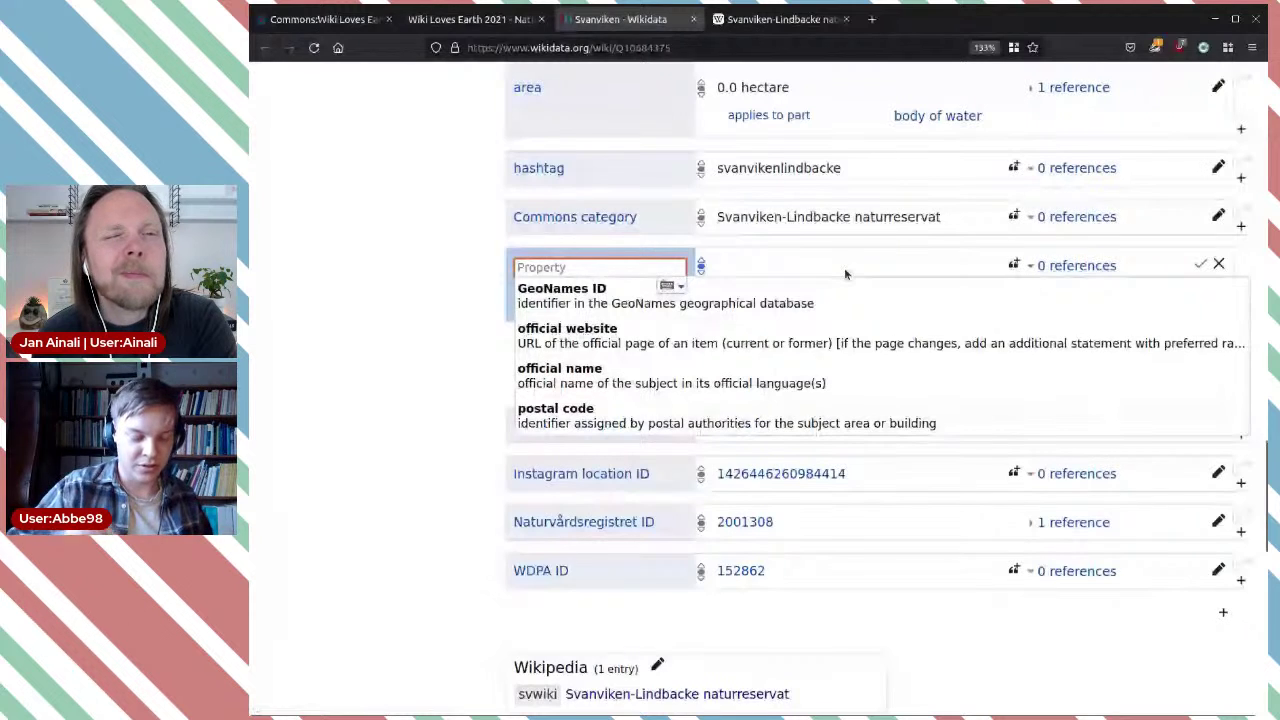
Step: Try to find a property for the new statement by searching for "species found"
type("speci")
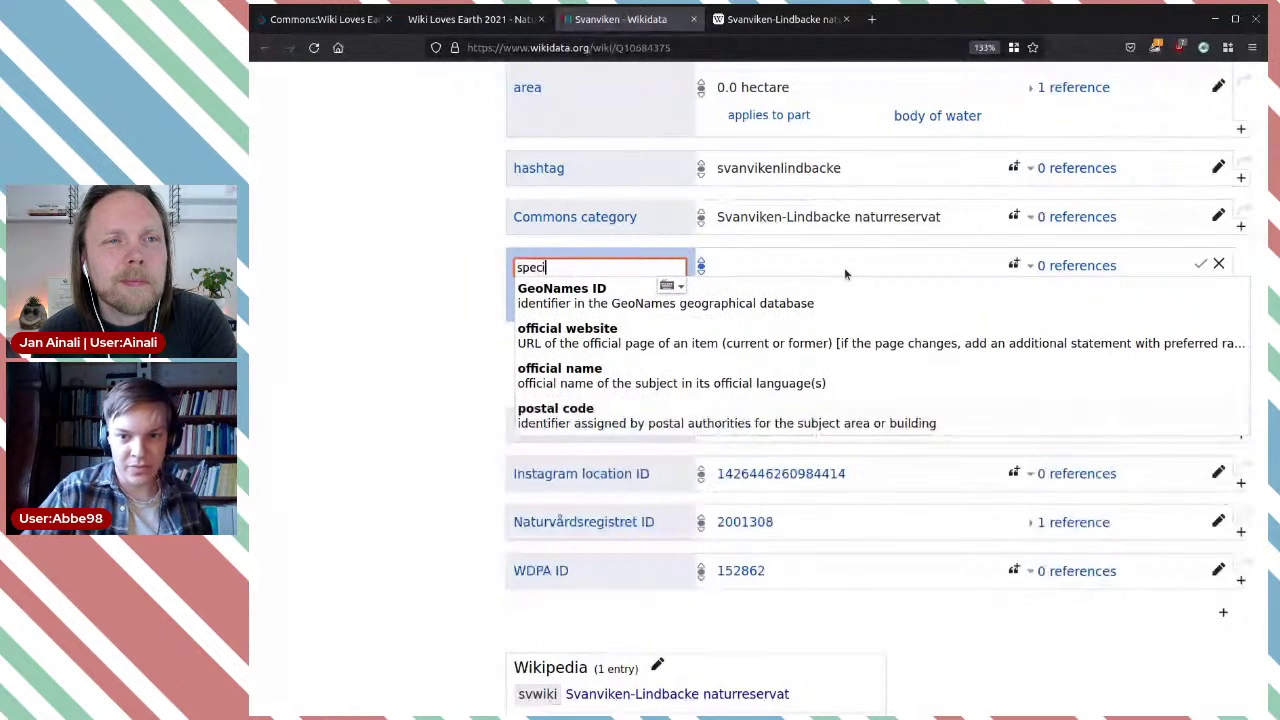
type("es fon")
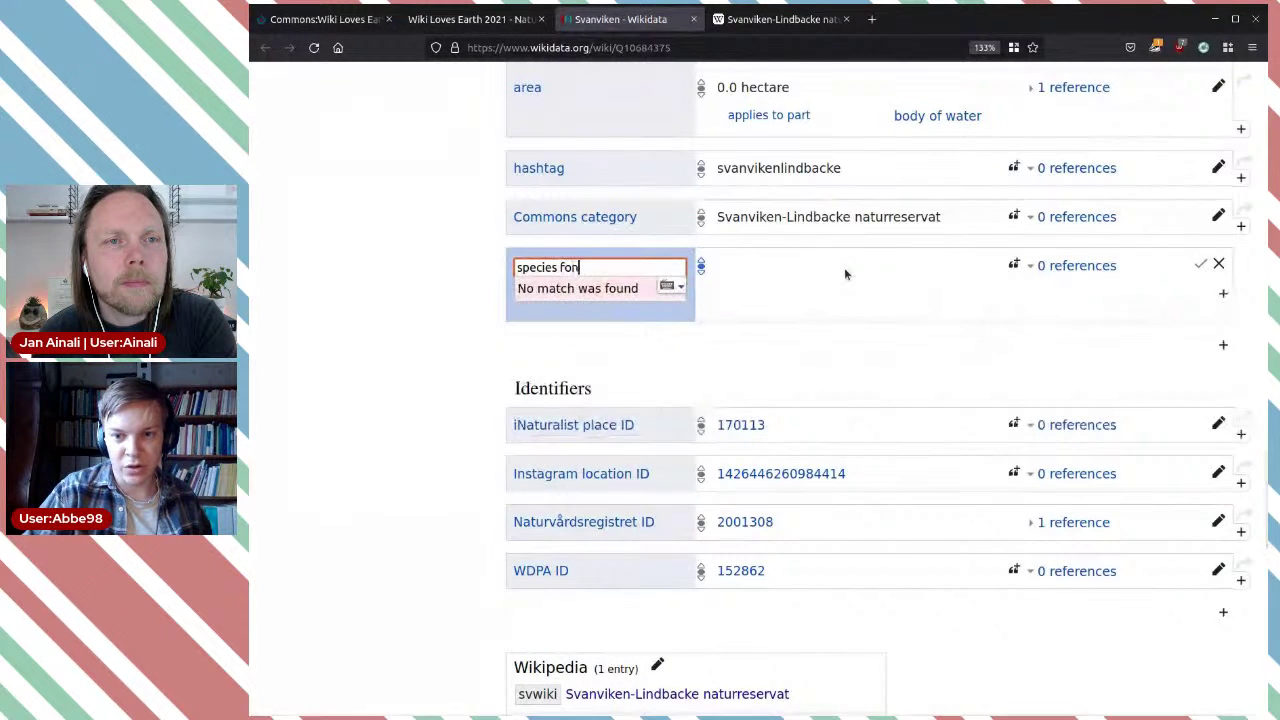
type("f")
key("BackSpace")
key("BackSpace")
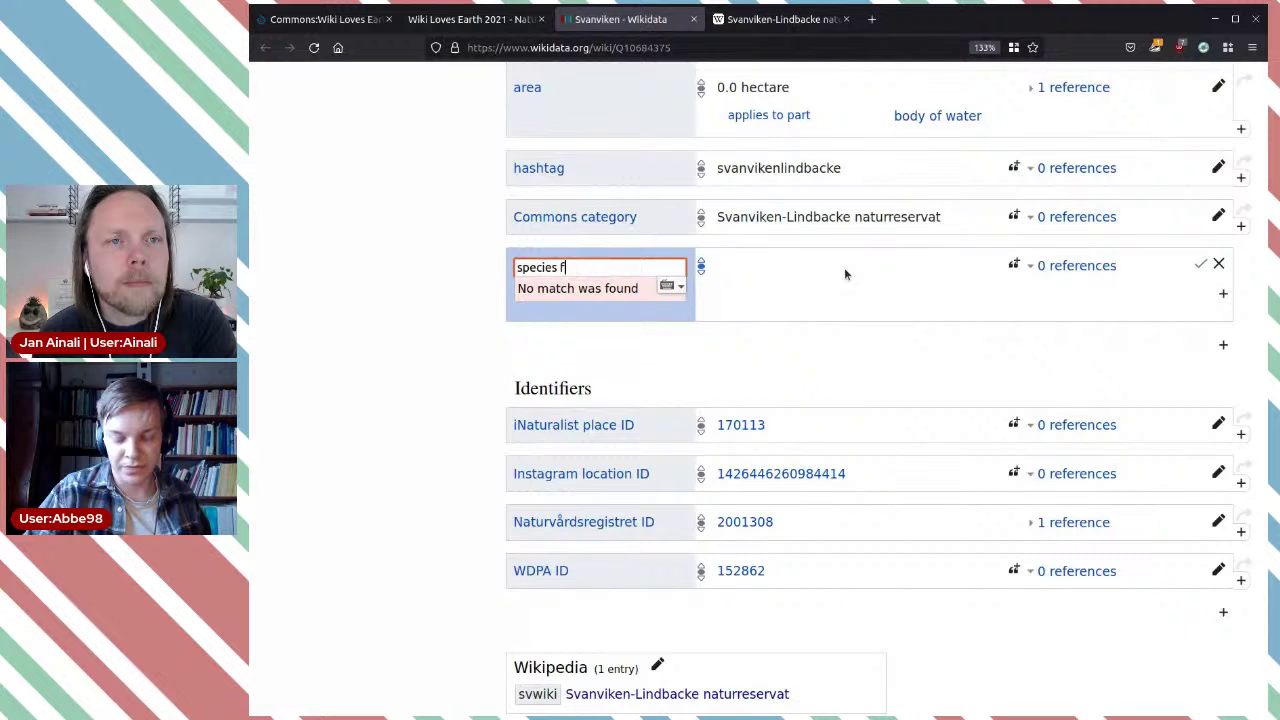
type("und")
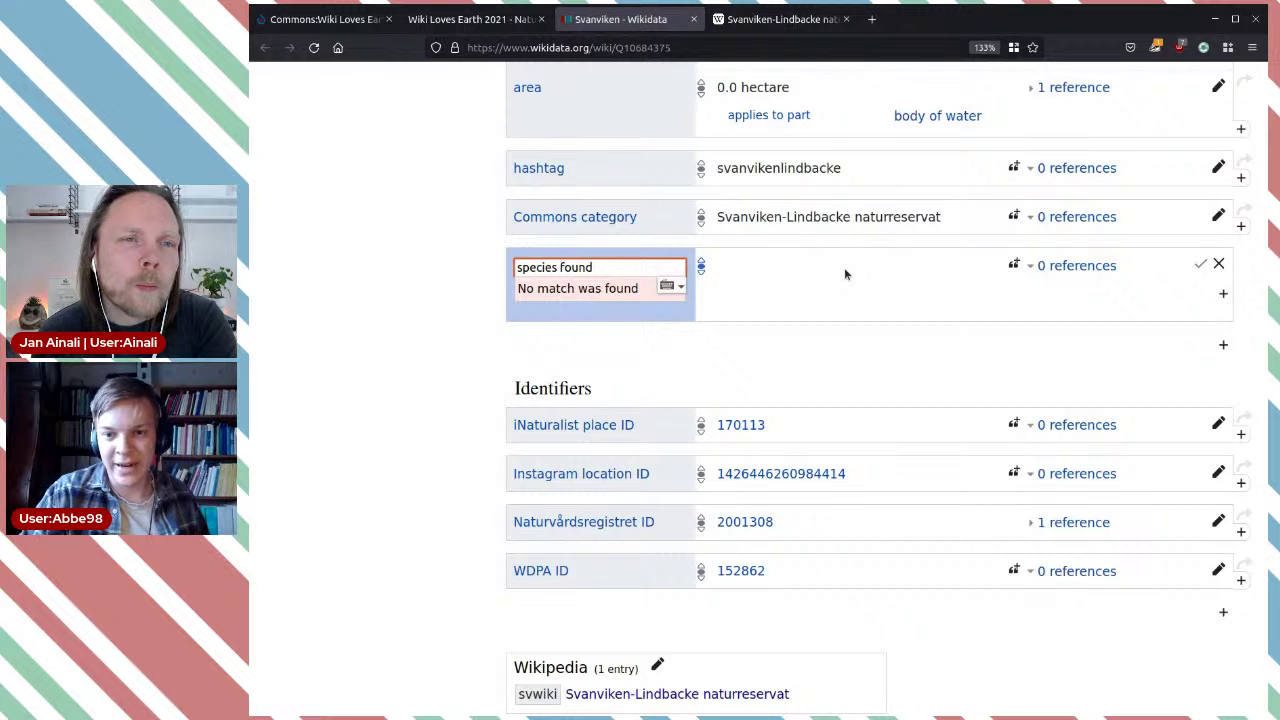
Step: Replace "species" with "taxon" in the property search and choose "taxon found at location" for the new statement
key("shift+Home")
key("BackSpace")
type("tax")
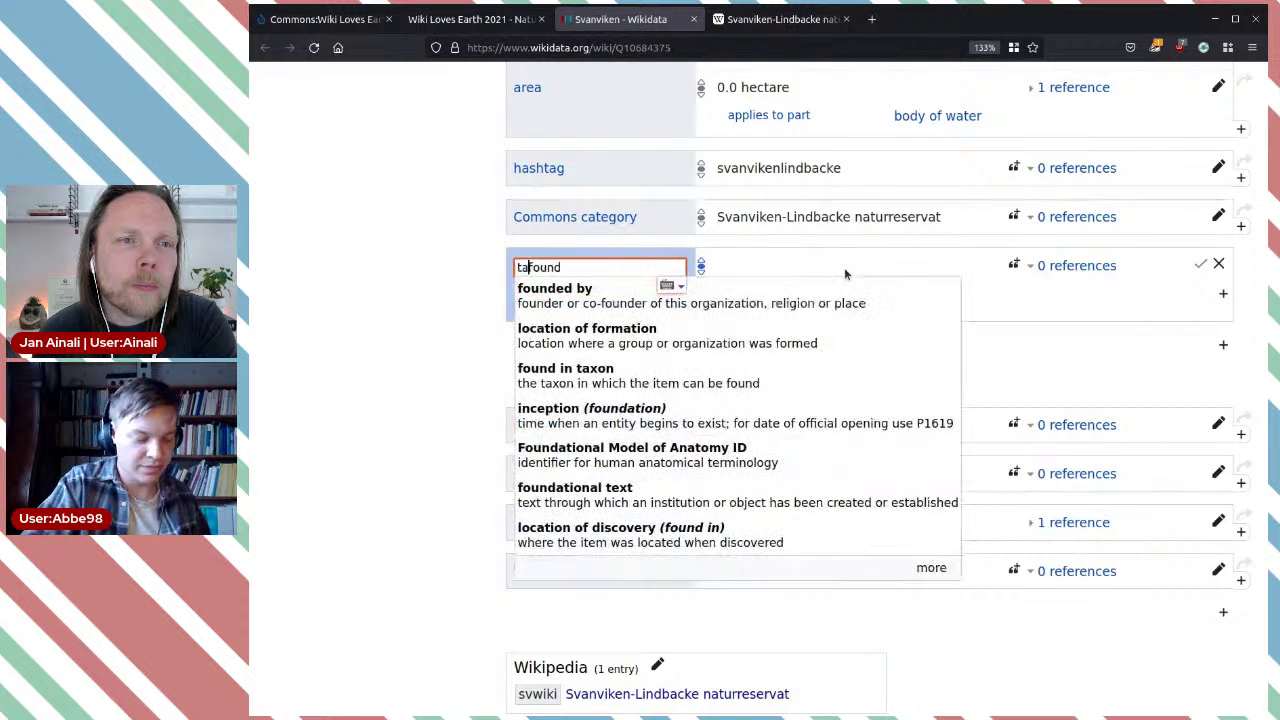
type("on")
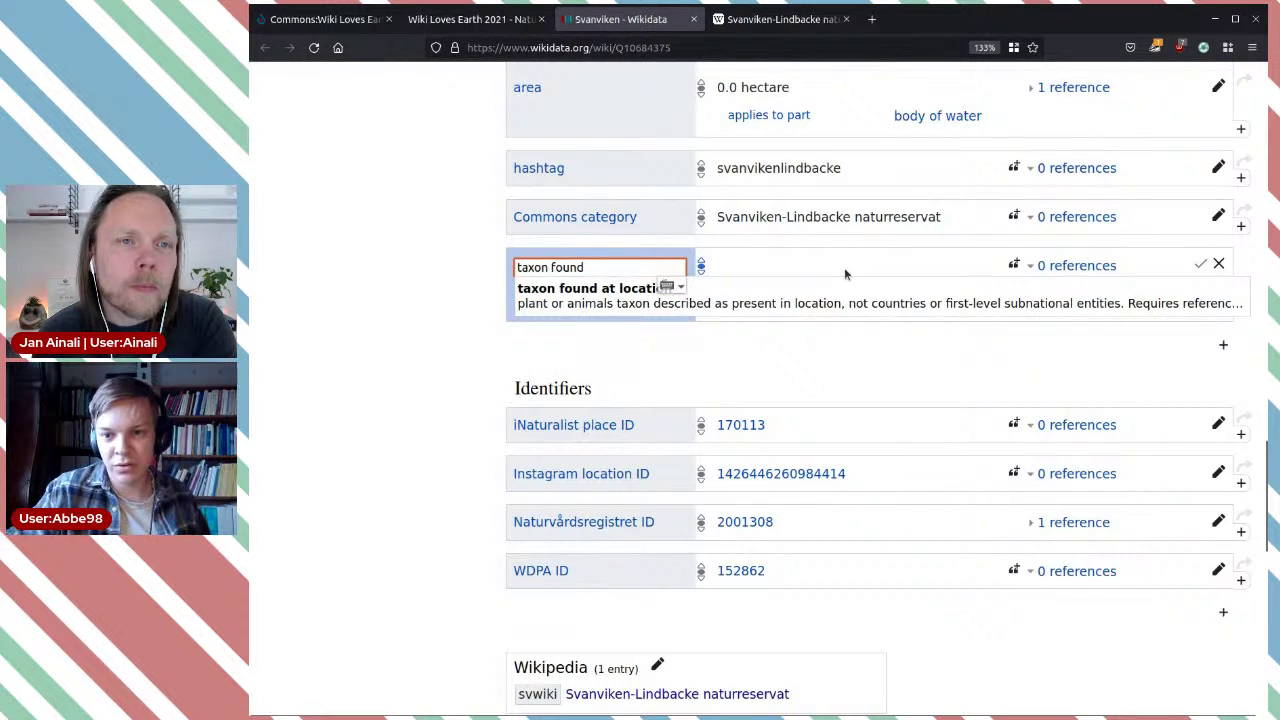
left_click(604, 306)
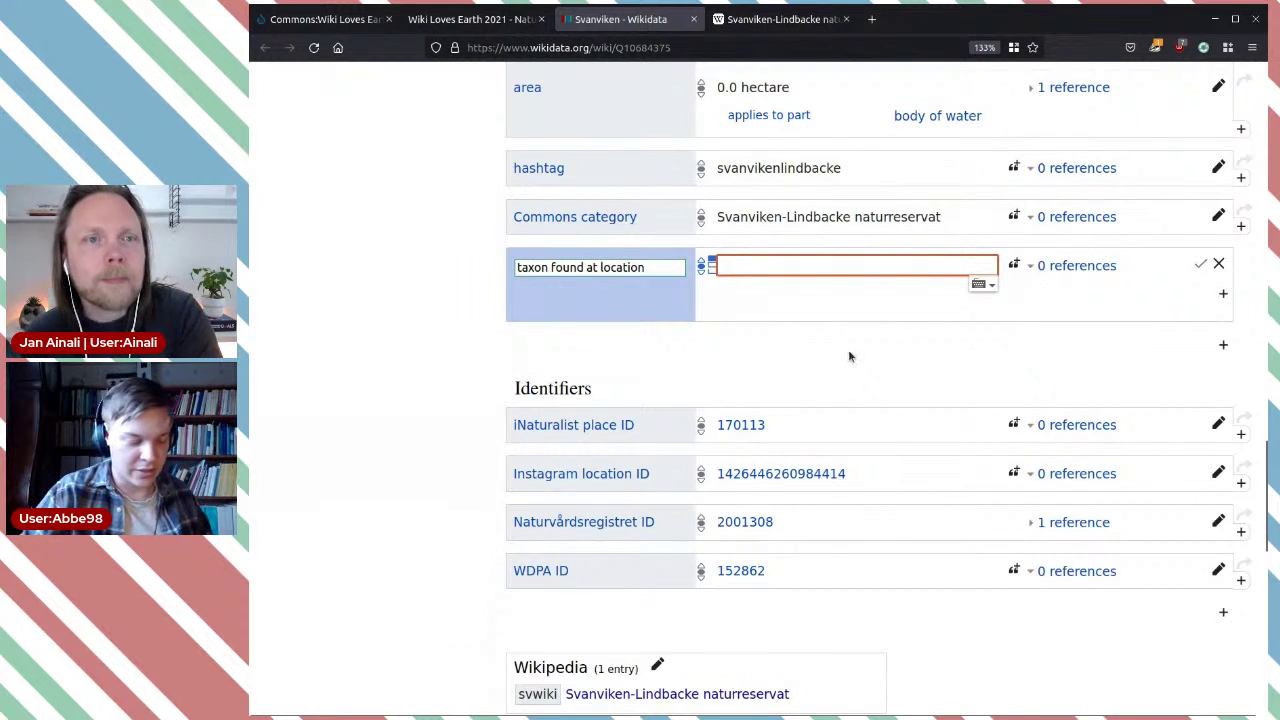
Step: Set the taxon found at location value to the plant species Viola tricolor by searching for "wild pansy", and save the statement
type("wild pa")
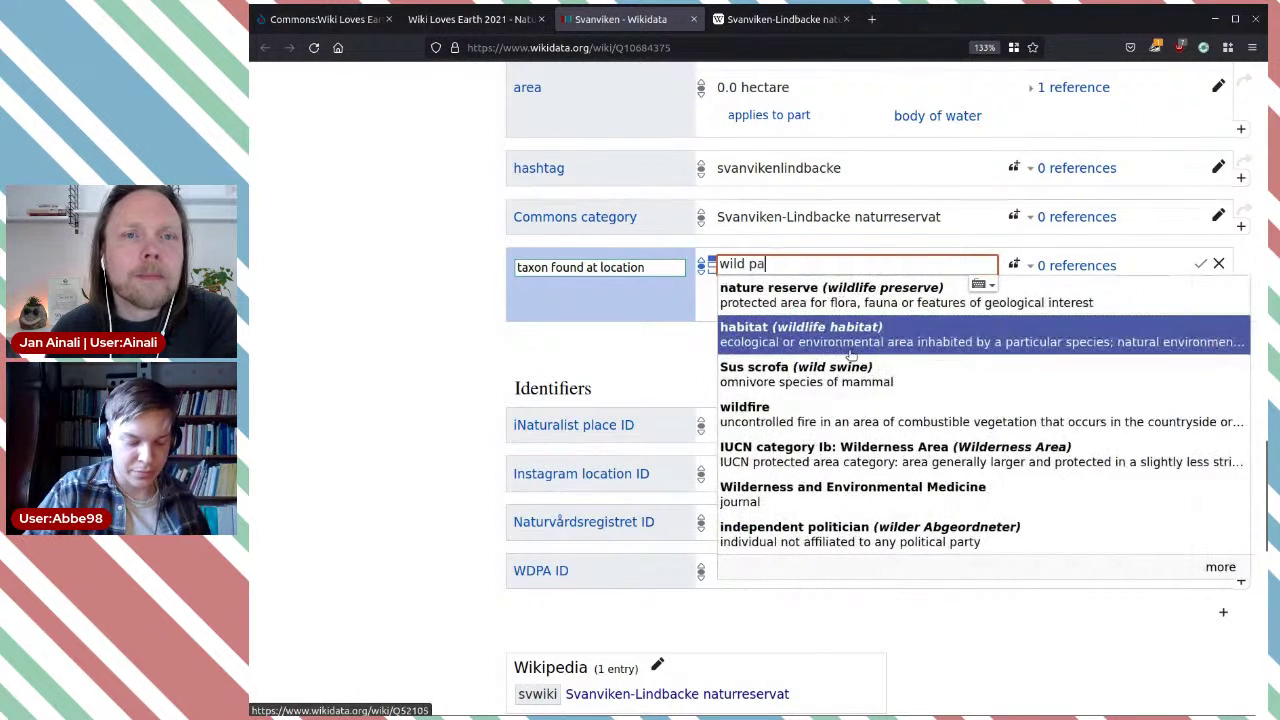
type("ny")
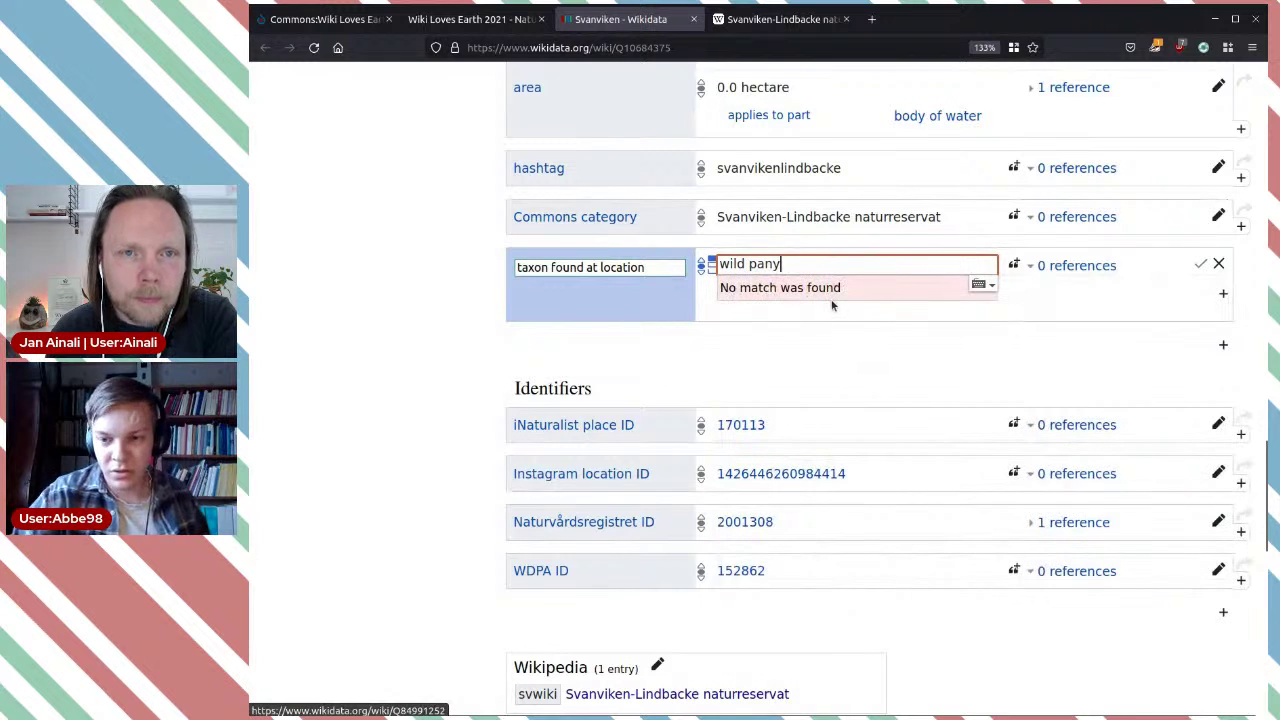
key("BackSpace")
type("sy")
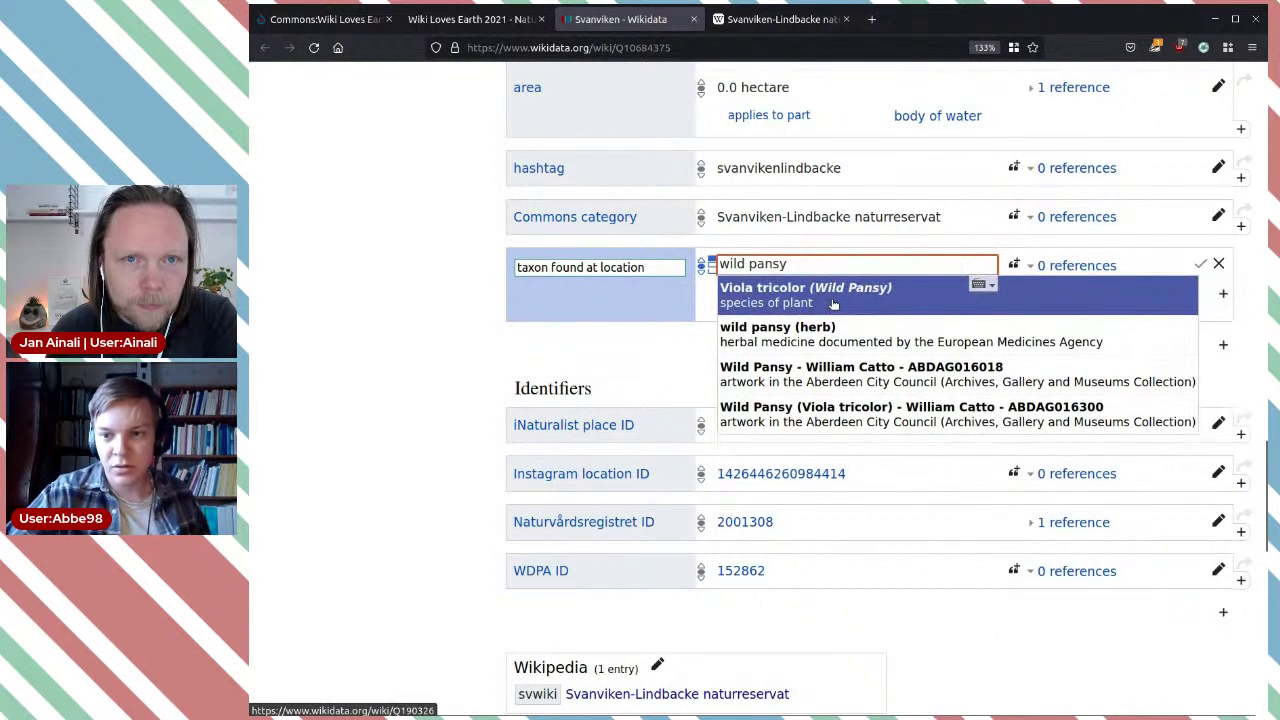
left_click(854, 288)
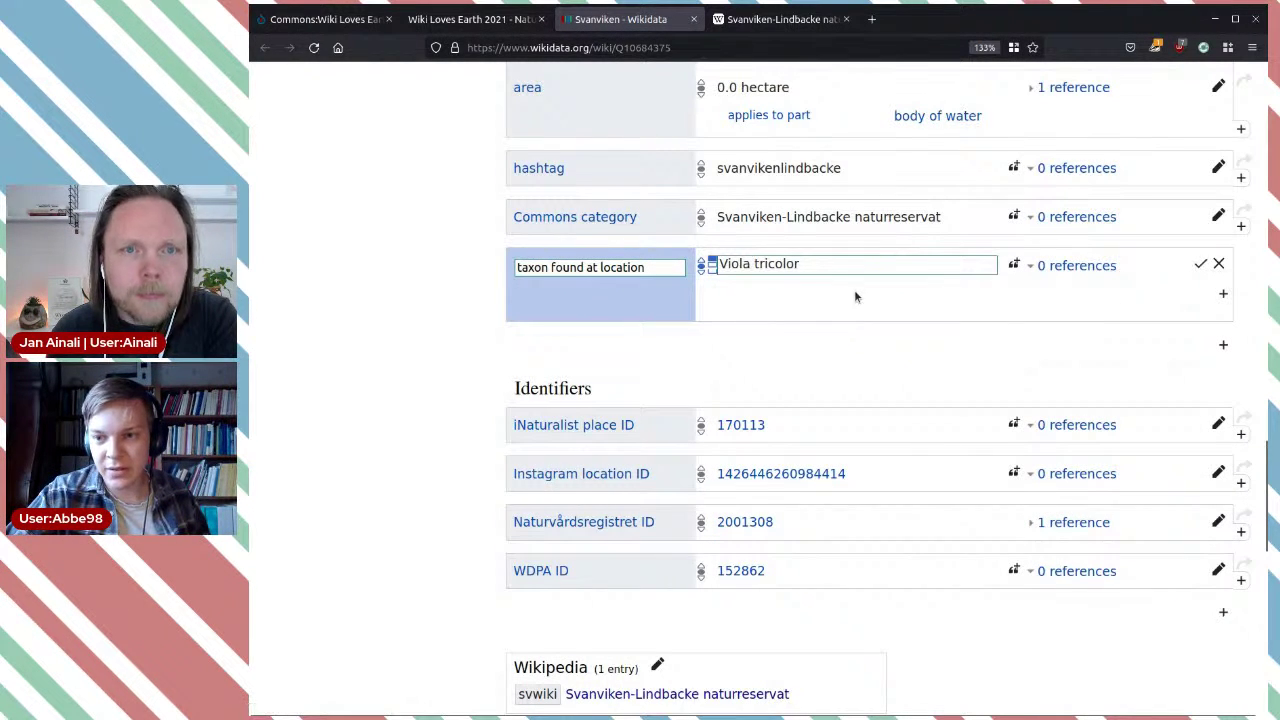
left_click(1201, 264)
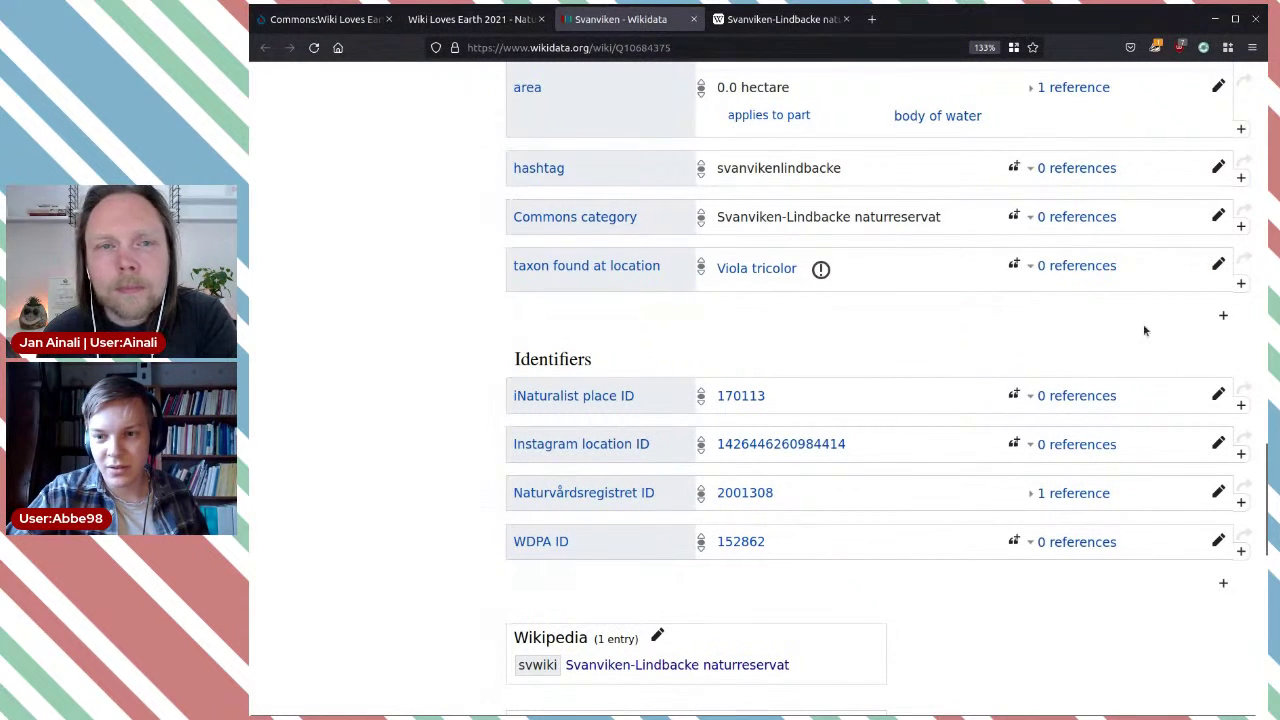
Step: Examine the potential issue flagged on the Viola tricolor statement, then review the item's iNaturalist species pictures and identifiers
left_click(820, 269)
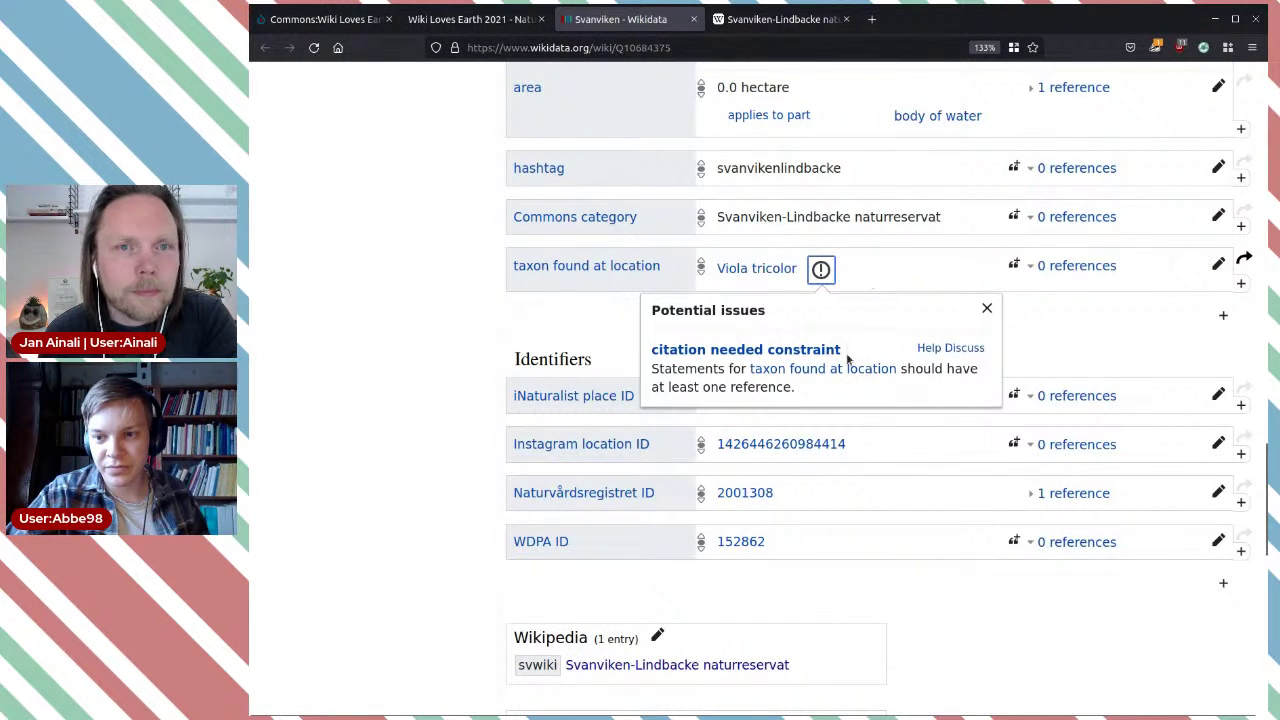
left_click(1146, 324)
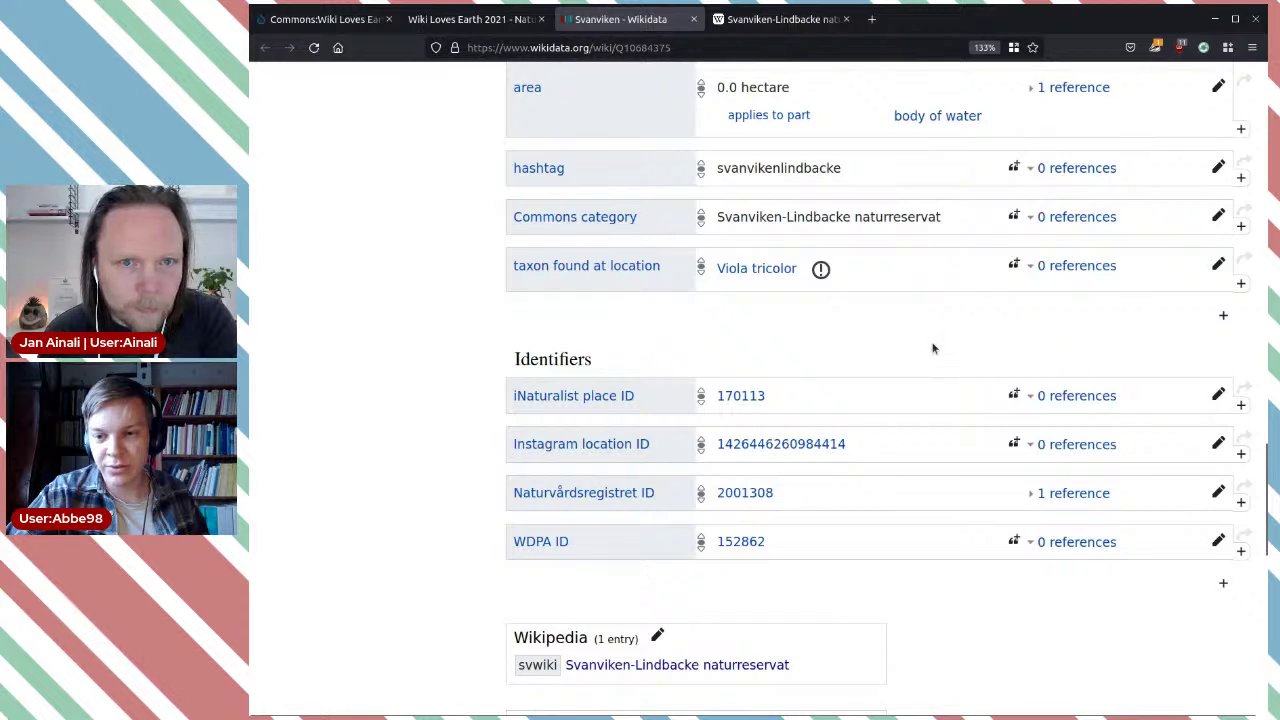
scroll(932, 348, "up", 5)
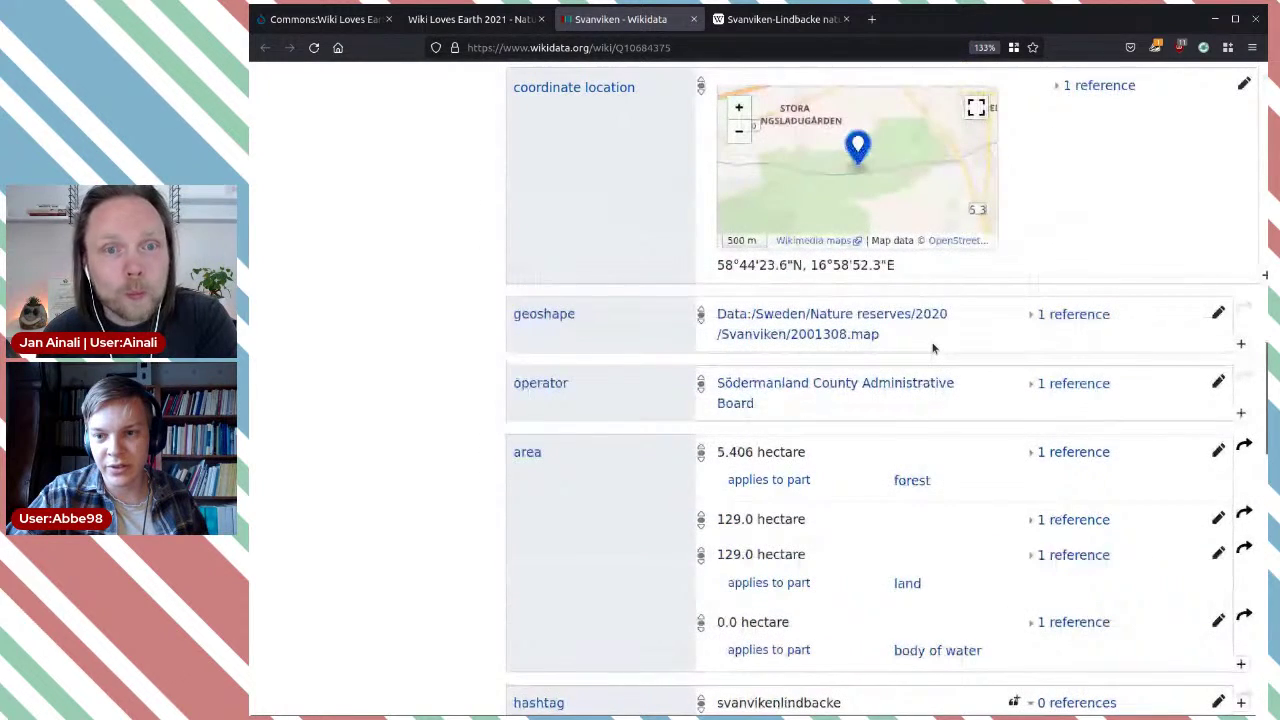
scroll(932, 348, "up", 3)
scroll(932, 348, "up", 10)
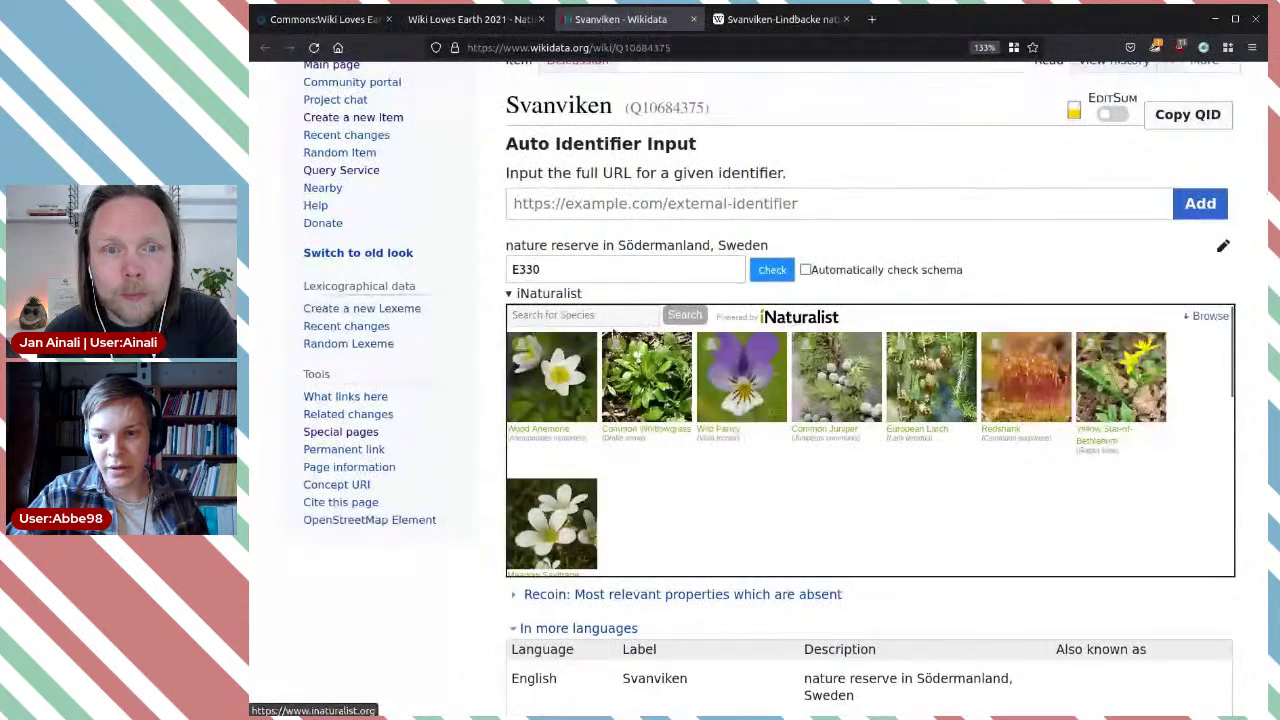
scroll(815, 428, "down", 15)
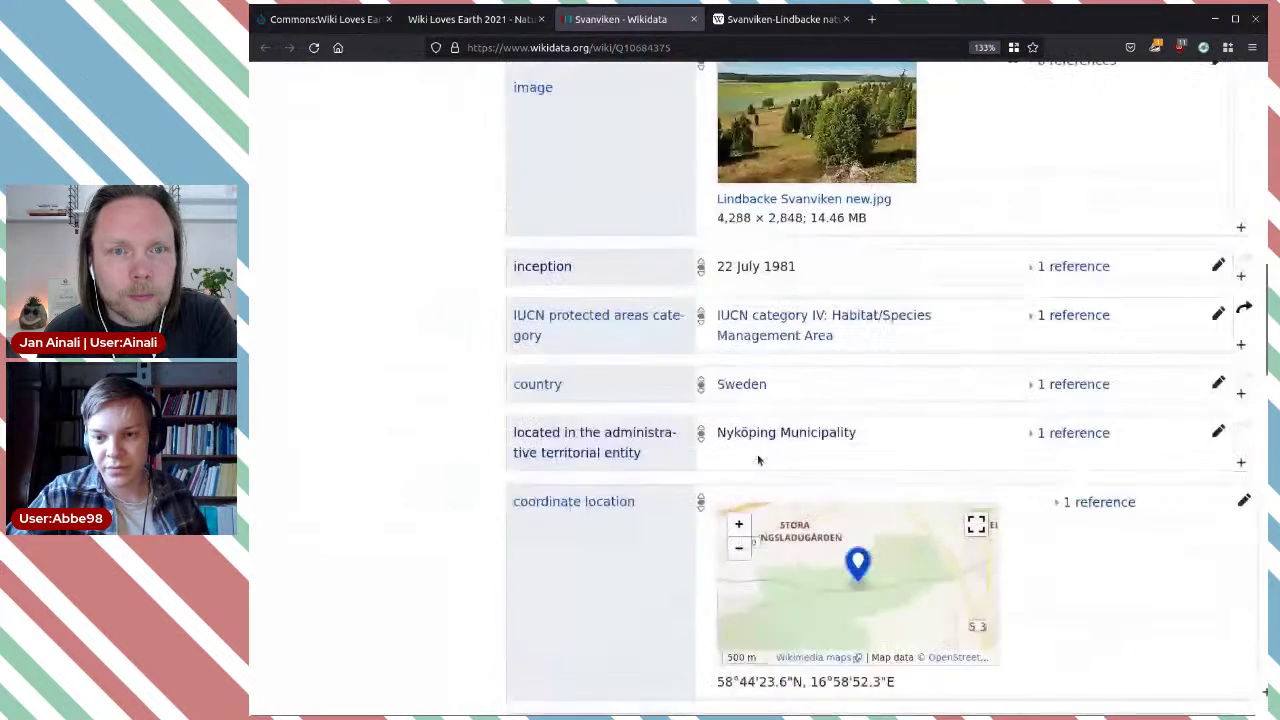
scroll(764, 457, "down", 5)
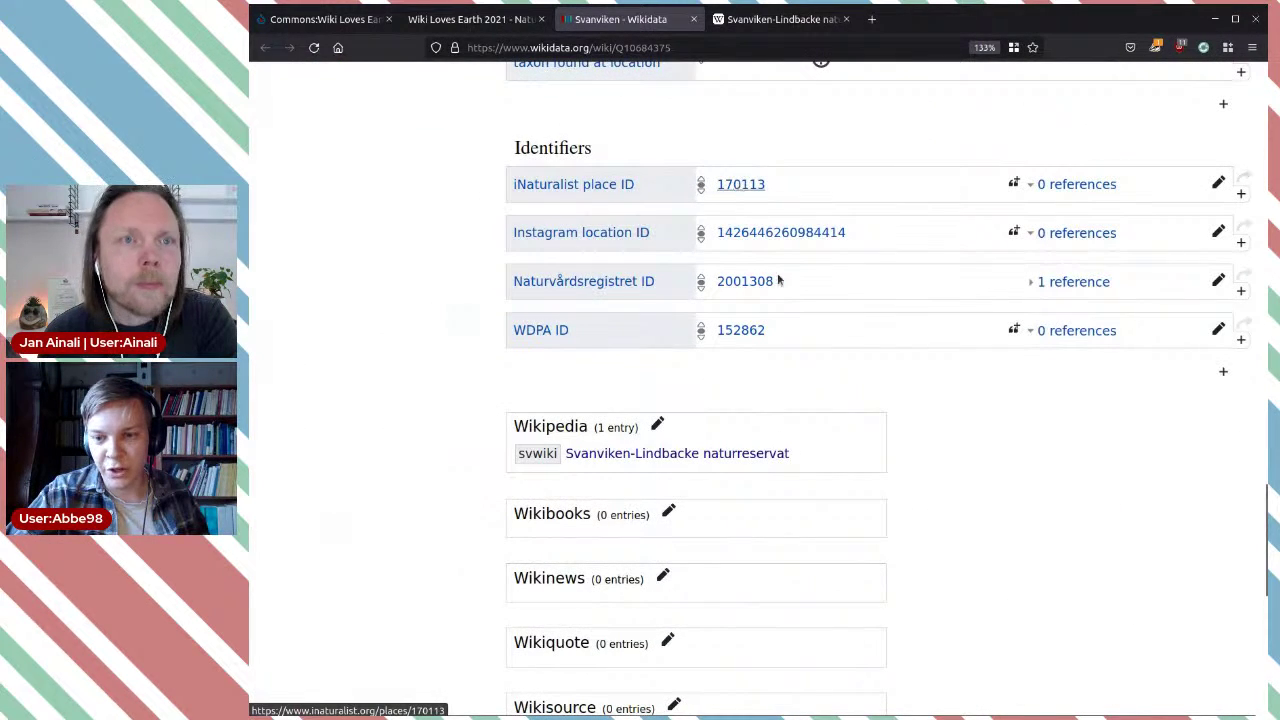
scroll(882, 261, "up", 6)
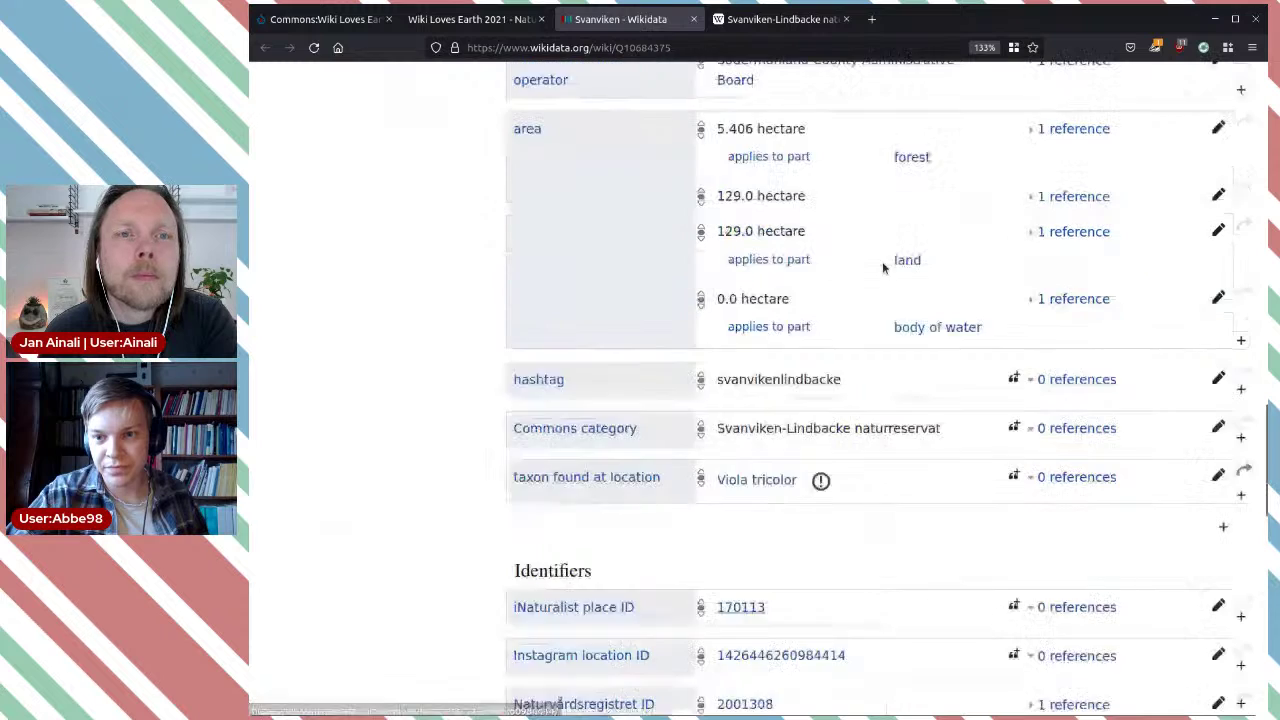
scroll(883, 275, "down", 1)
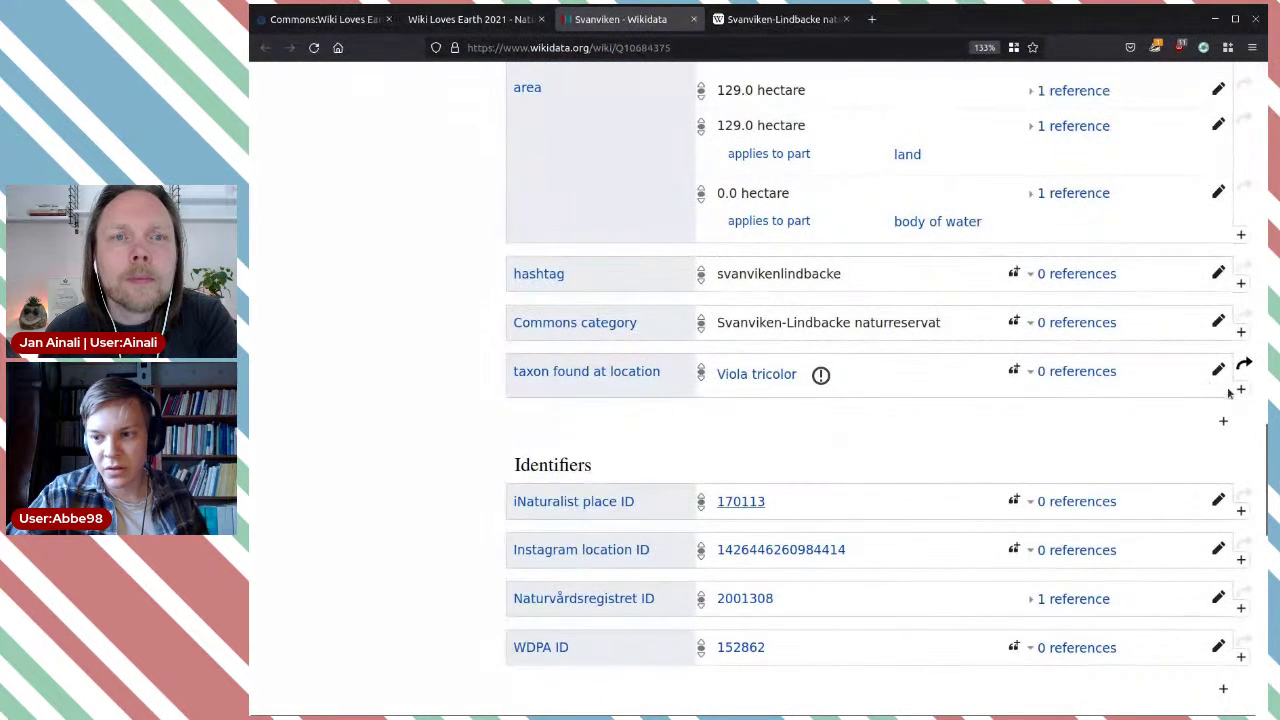
left_click(1216, 370)
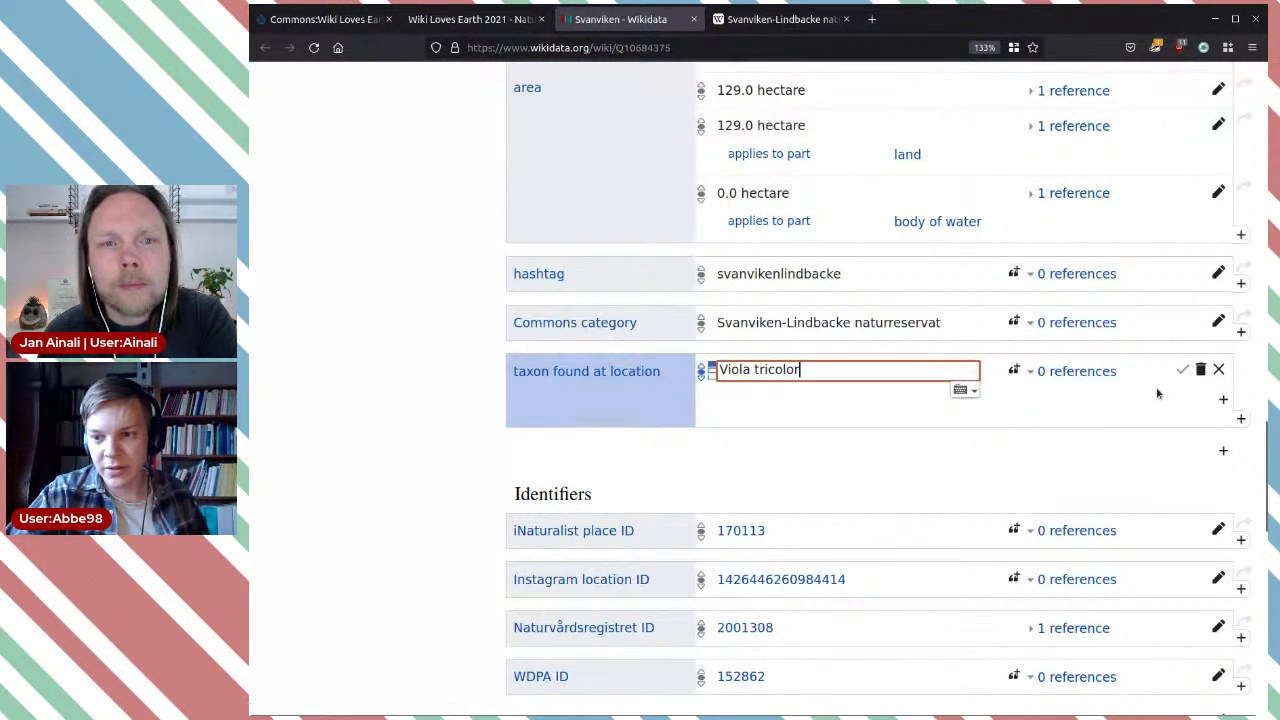
left_click(1015, 370)
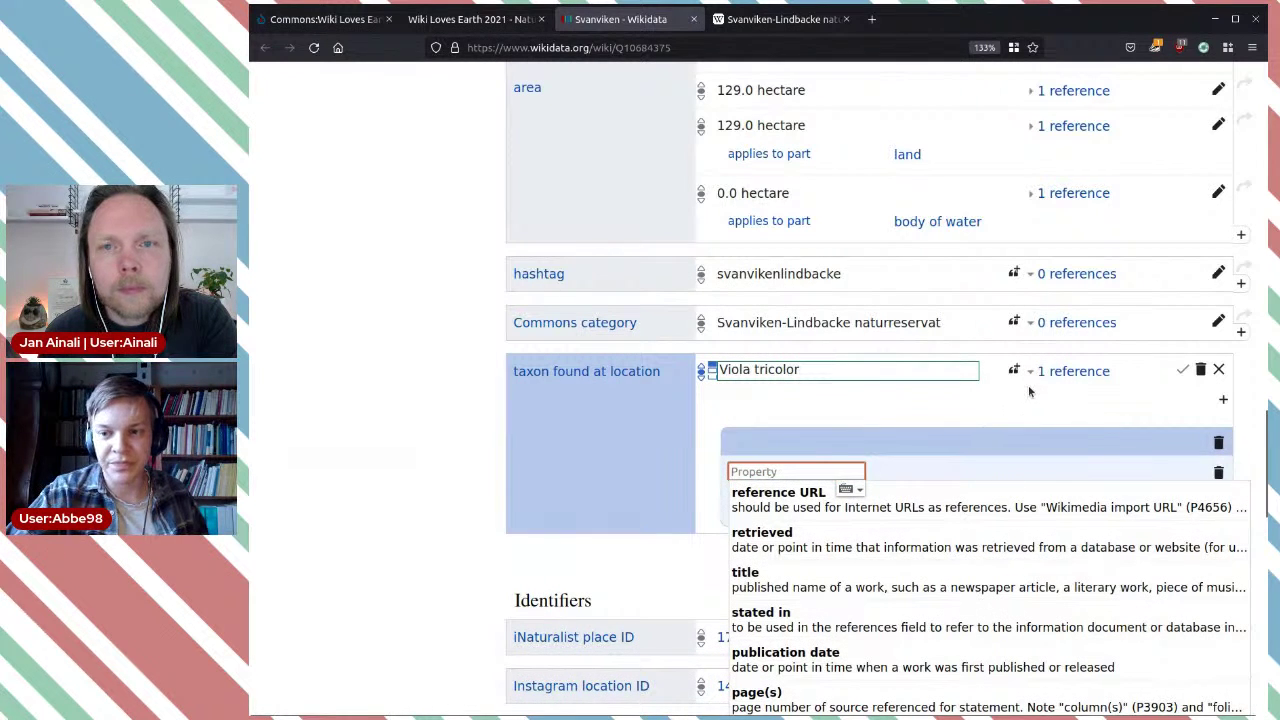
left_click(876, 496)
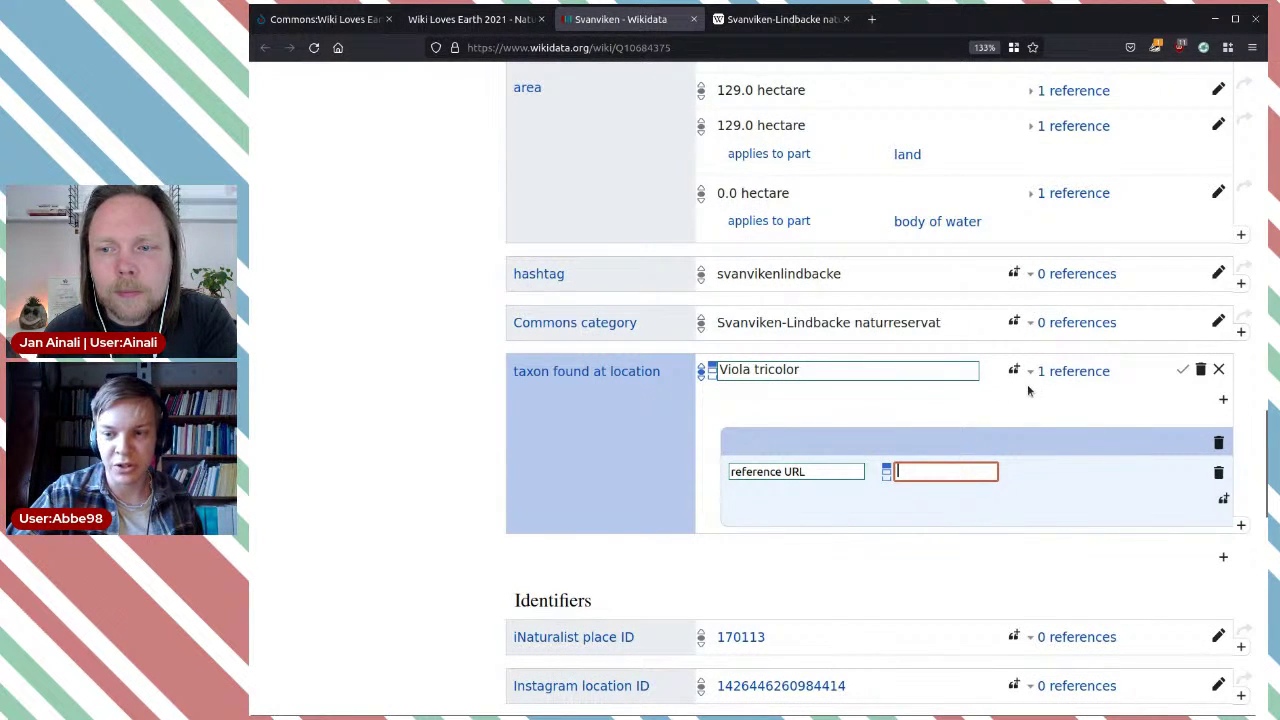
scroll(1028, 390, "down", 2)
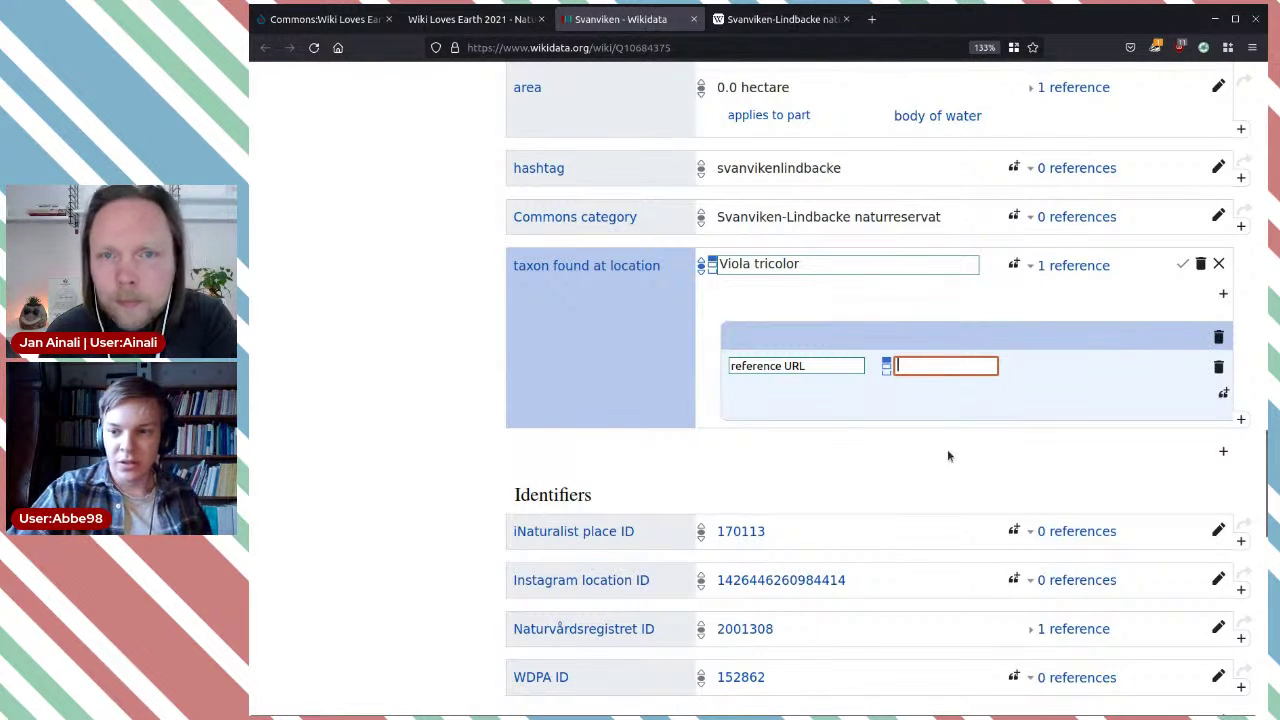
type("https://www.inaturalist.org/places/170113")
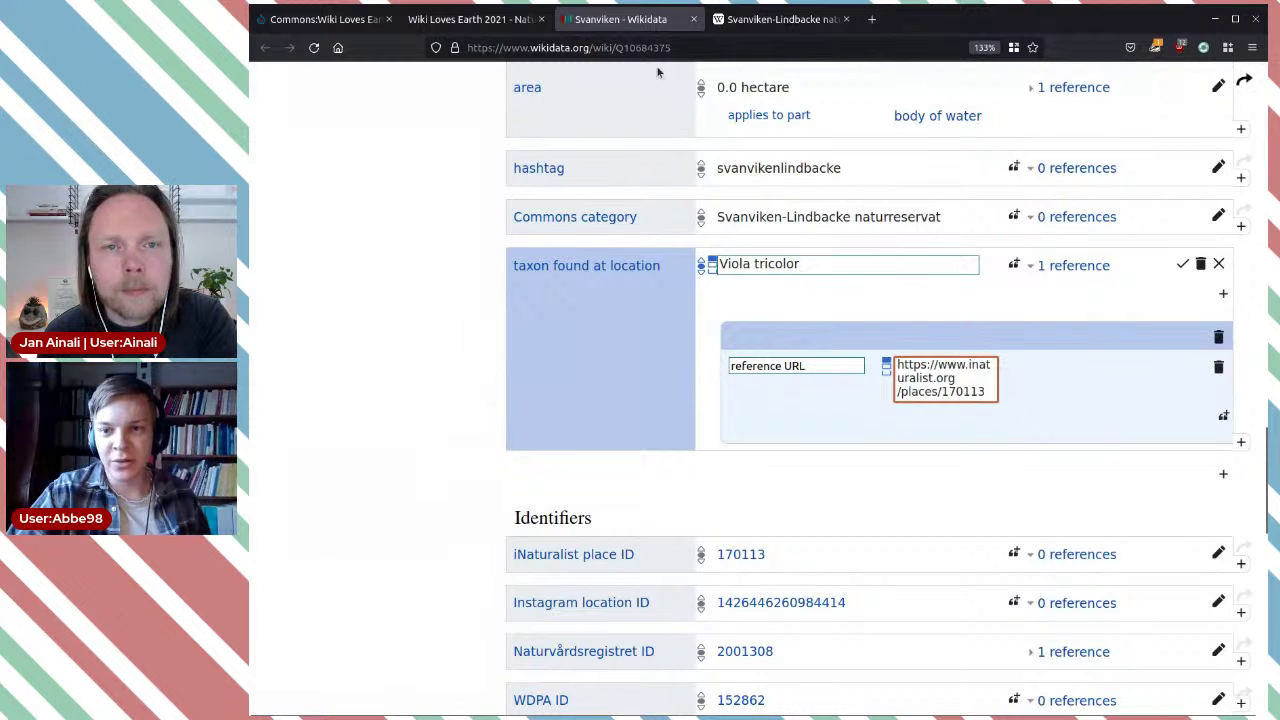
Step: Add a retrieved date of 14-05-2022 to the Viola tricolor reference and save the statement
left_click(1223, 415)
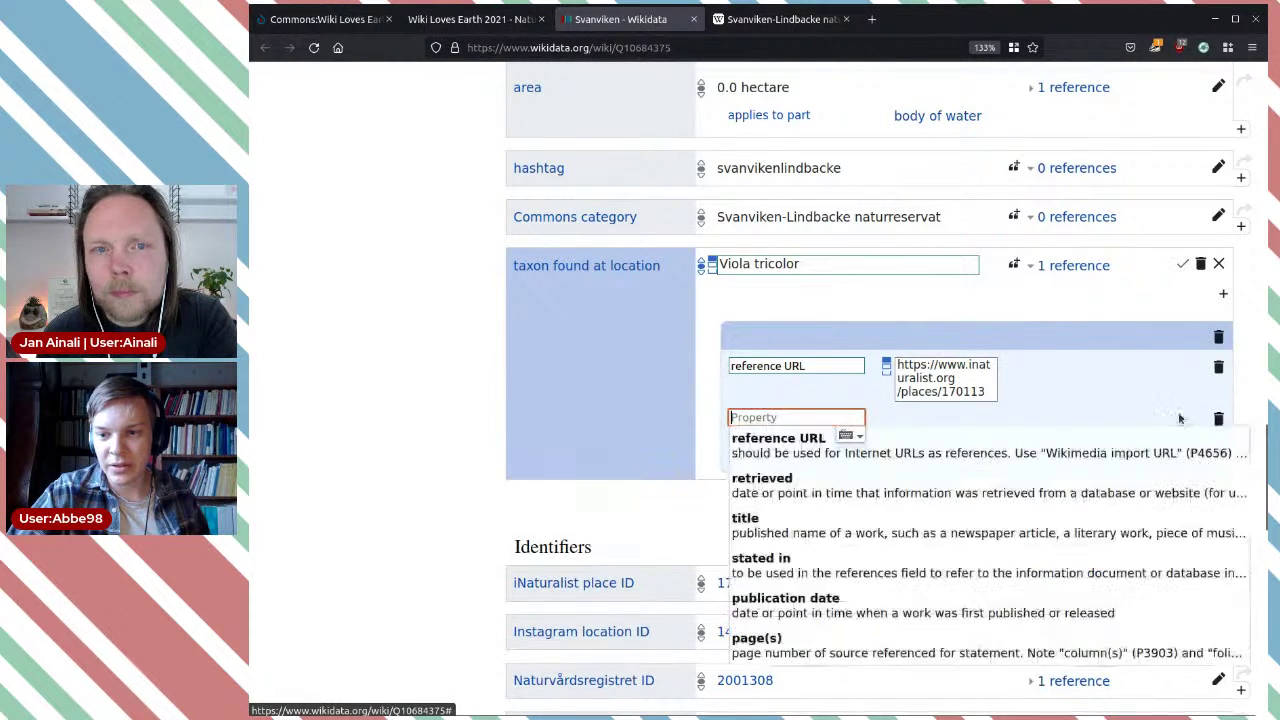
left_click(792, 485)
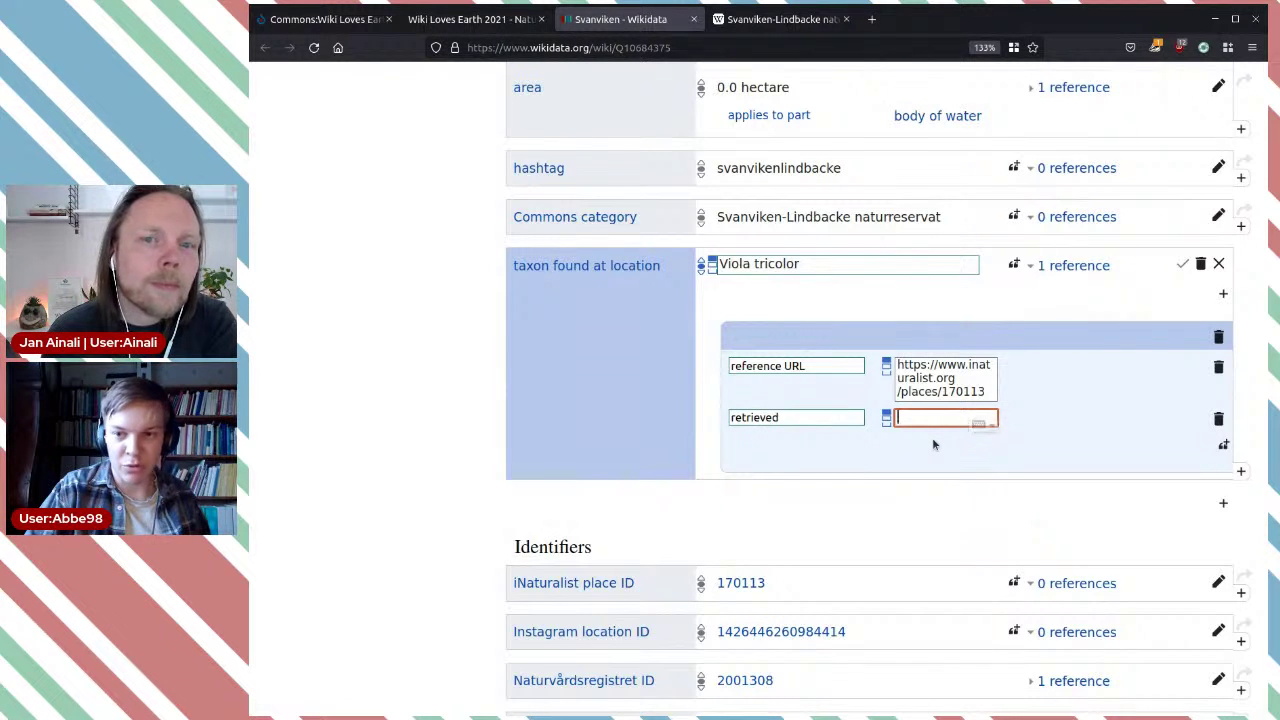
type("14")
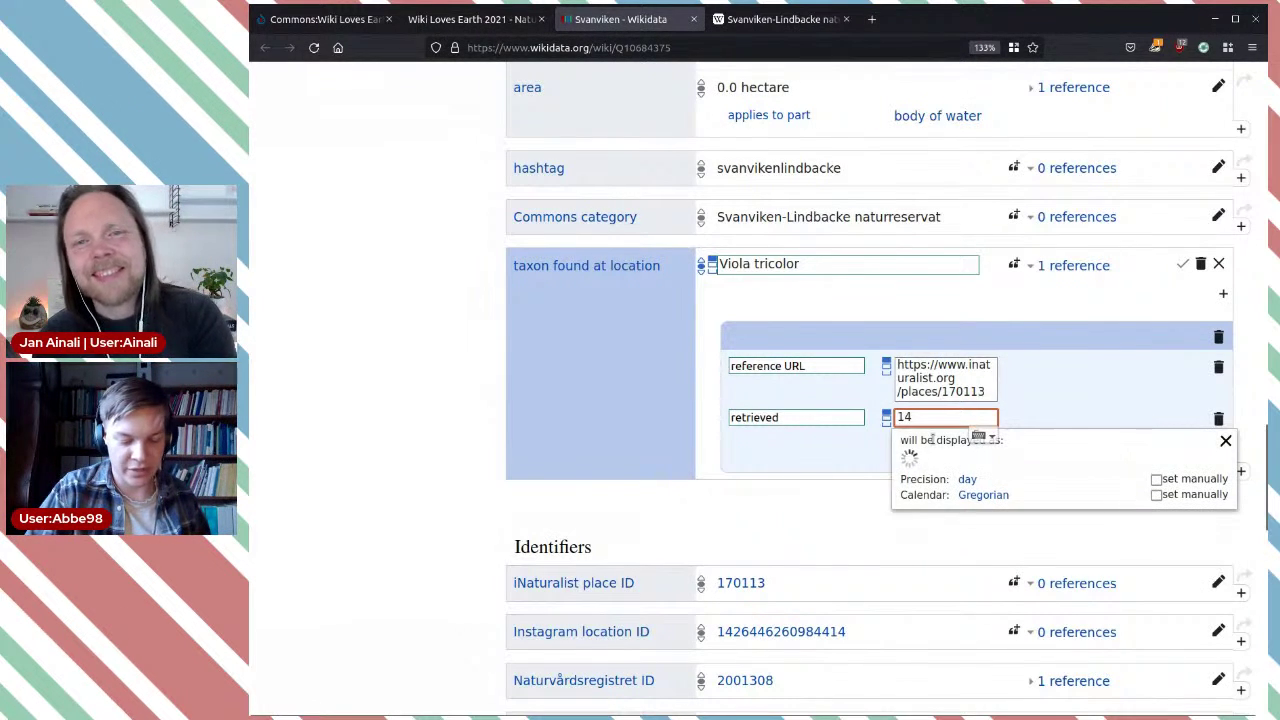
type("-05")
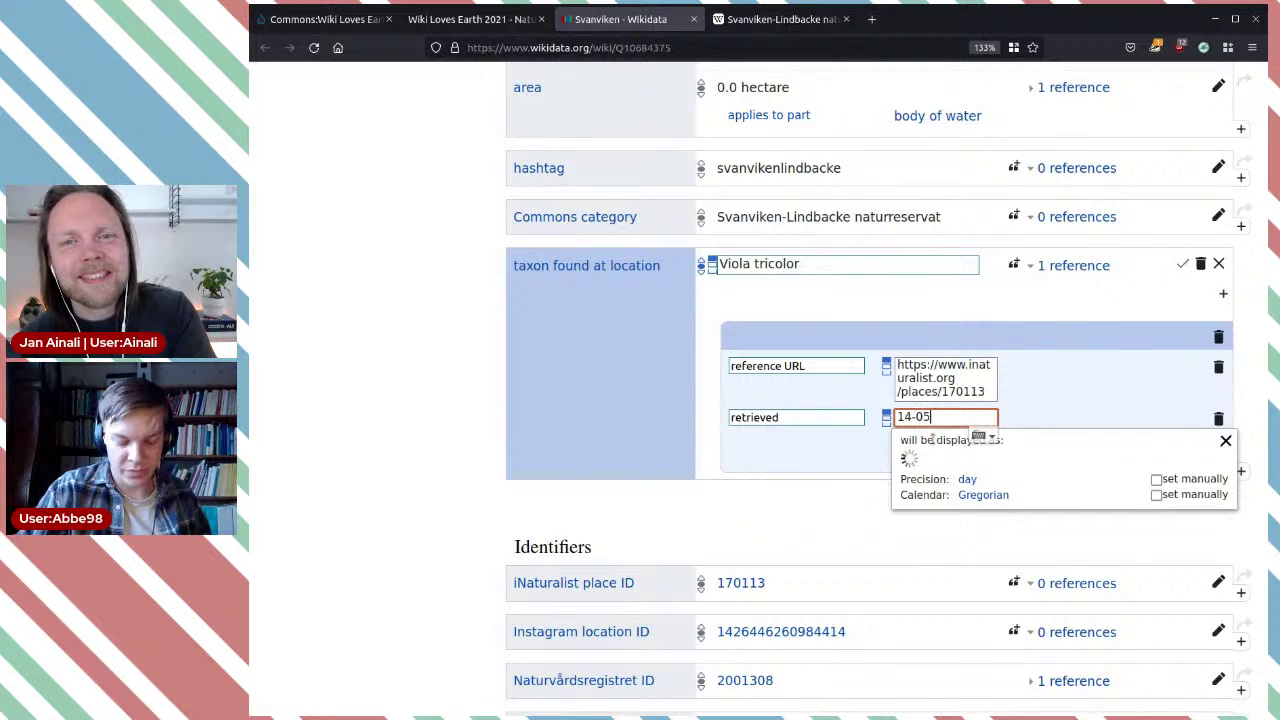
type("-2022")
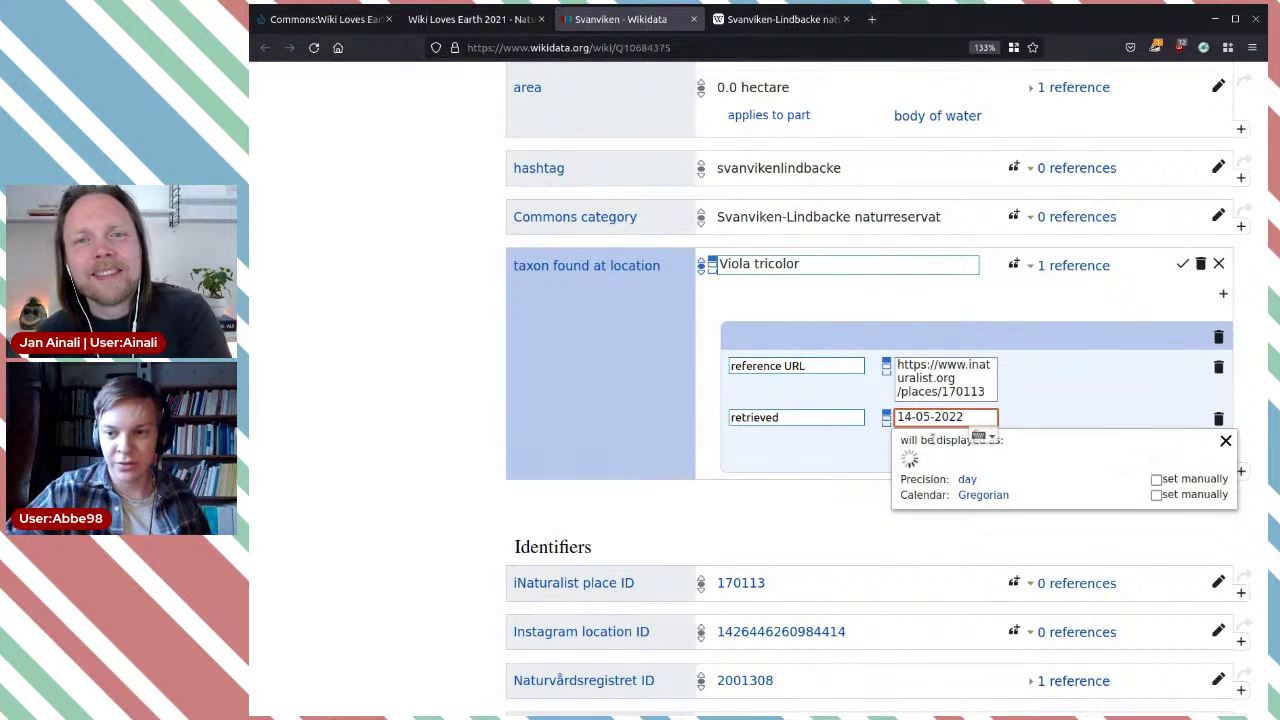
left_click(1097, 401)
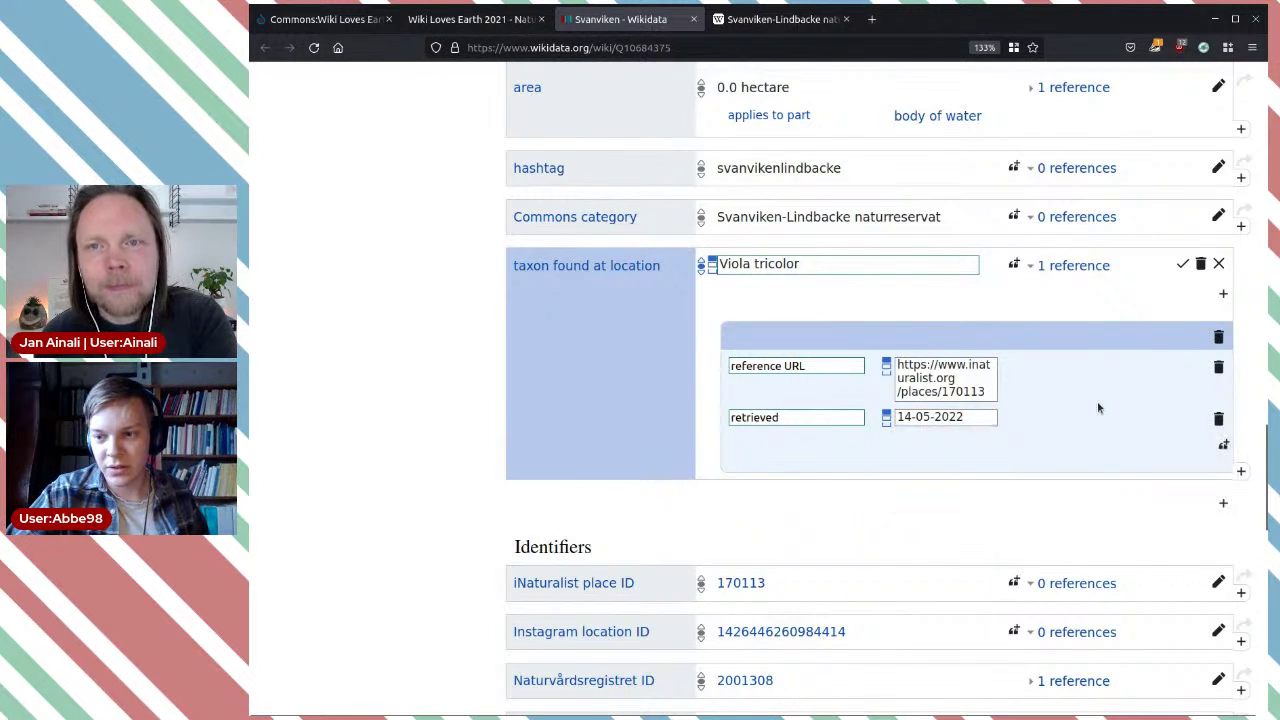
left_click(1183, 266)
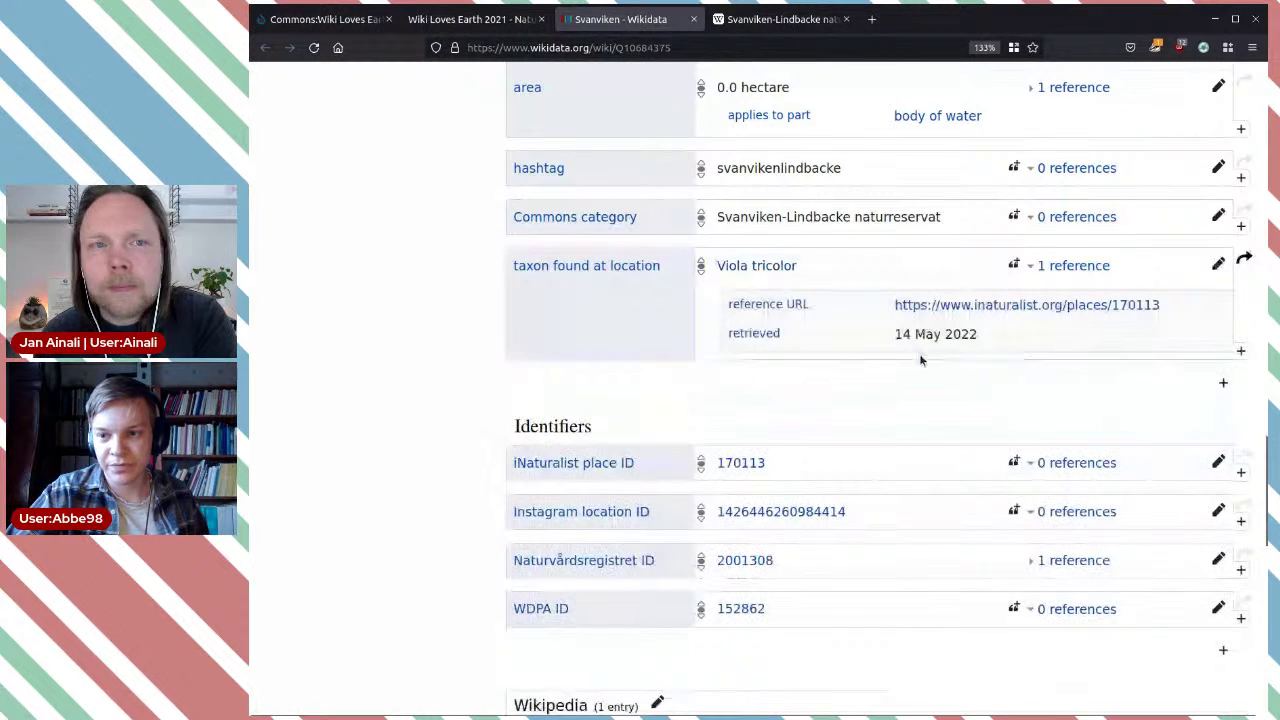
Step: Add the plant species Juniperus communis as a second taxon found at location value by searching for "common juniper", without a qualifier
left_click(1241, 353)
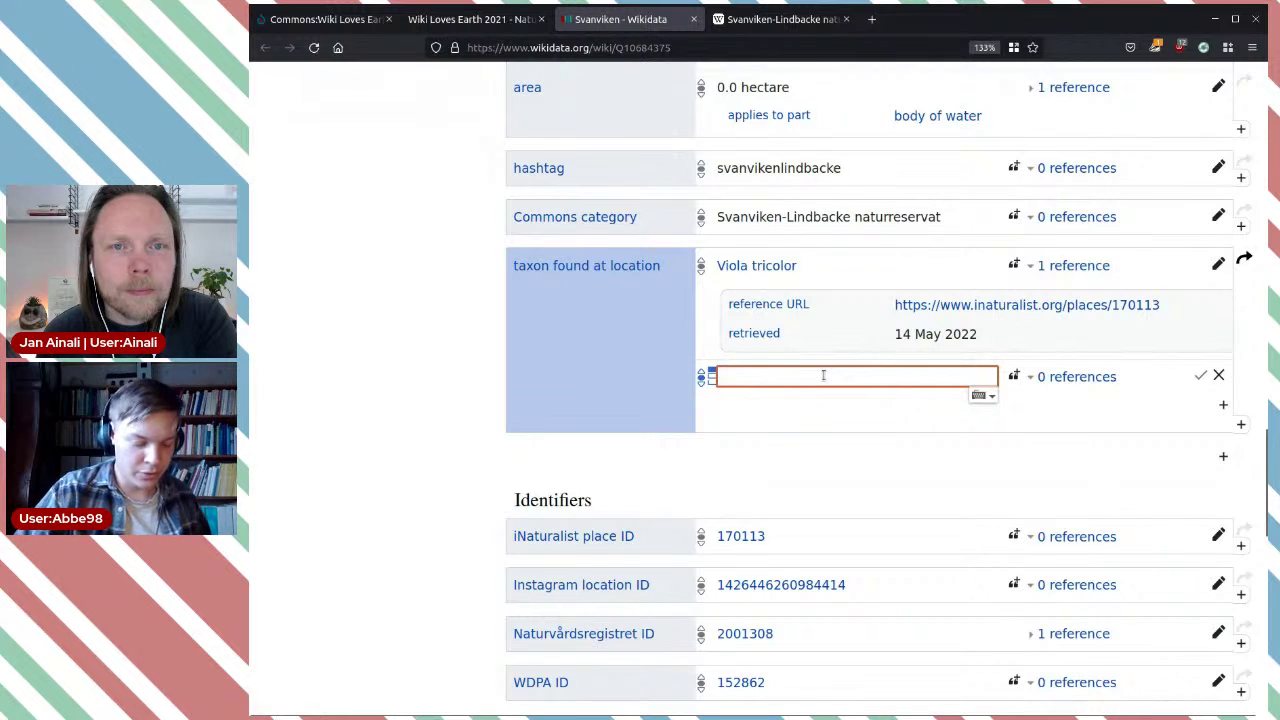
type("common ")
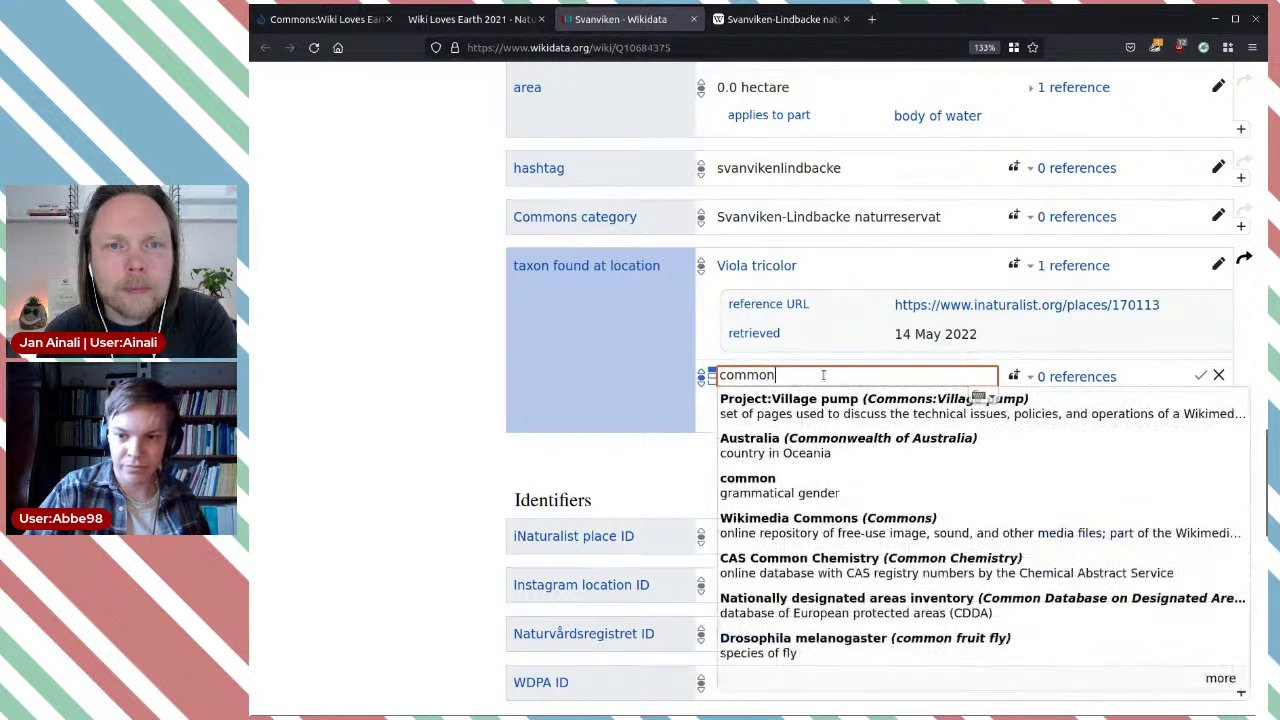
type("juniper")
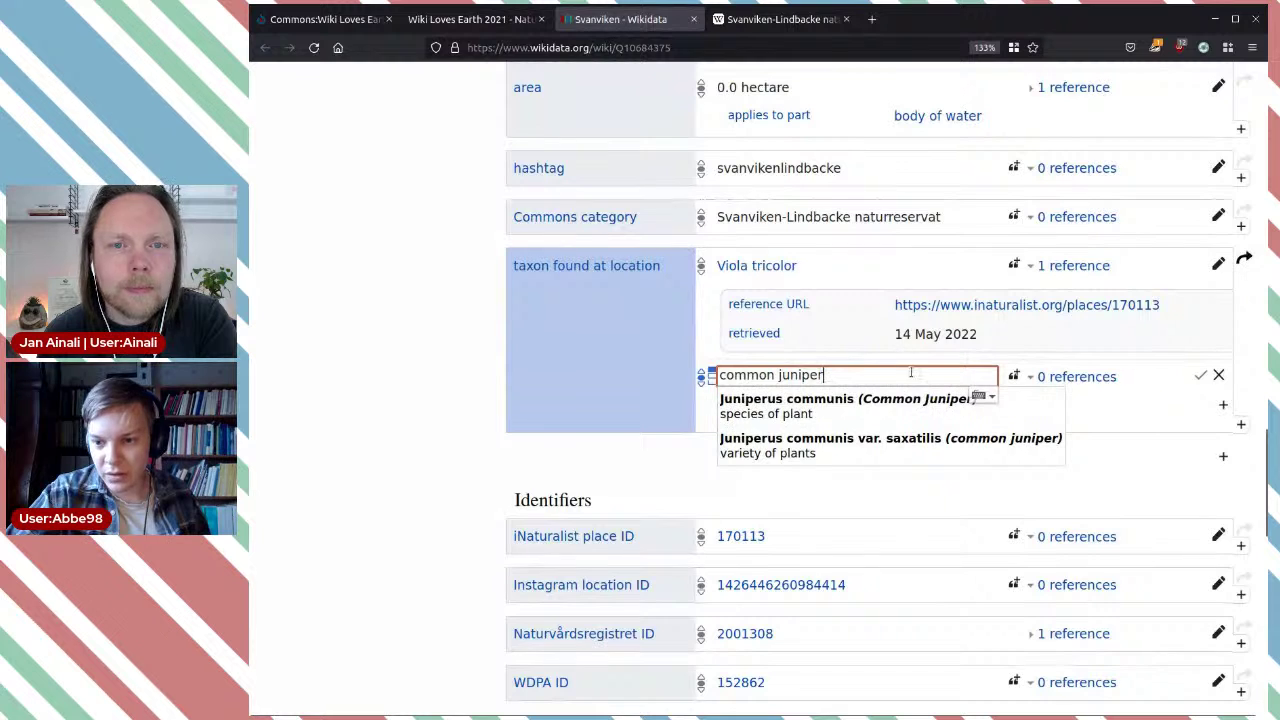
left_click(880, 404)
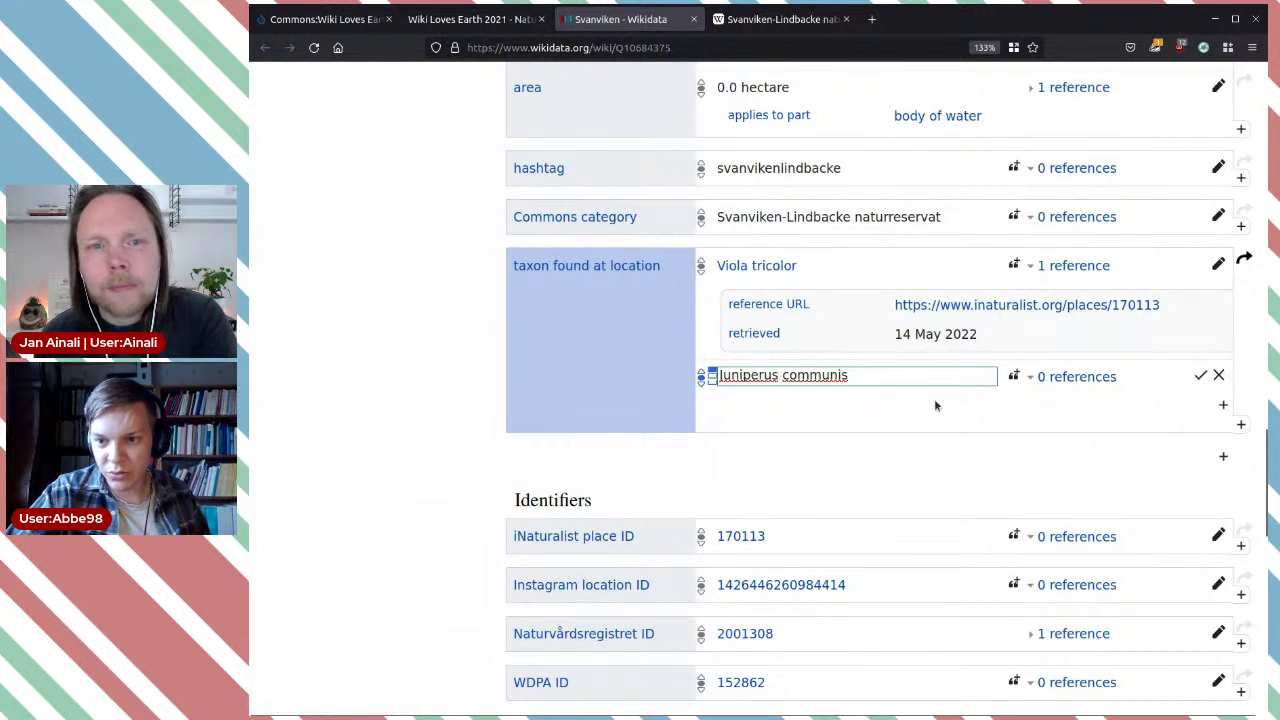
left_click(1221, 405)
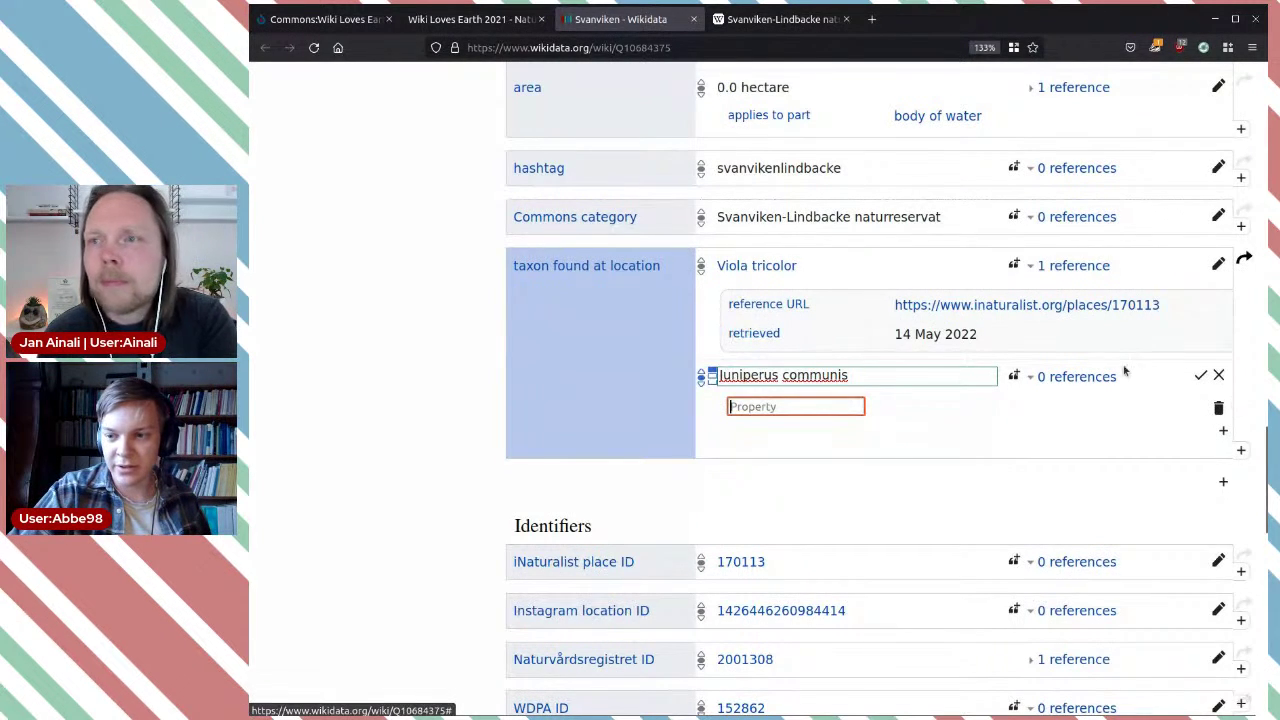
left_click(1214, 410)
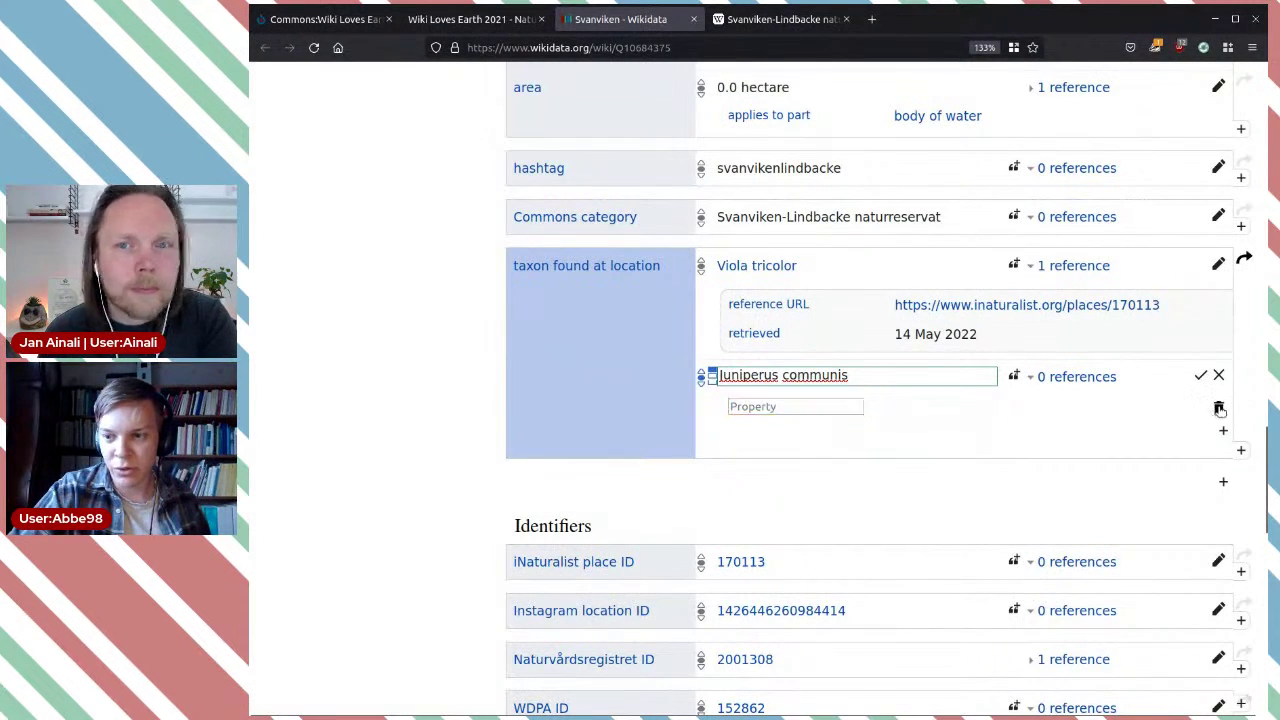
left_click(1014, 377)
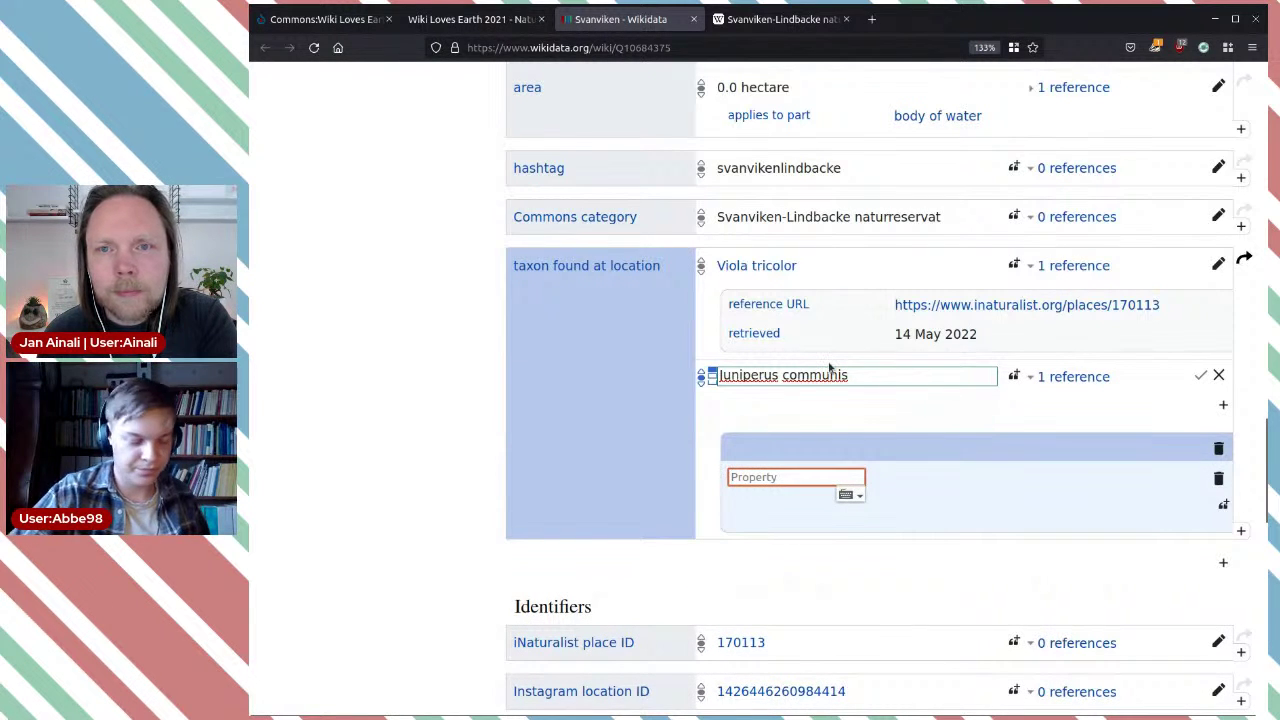
type("refer")
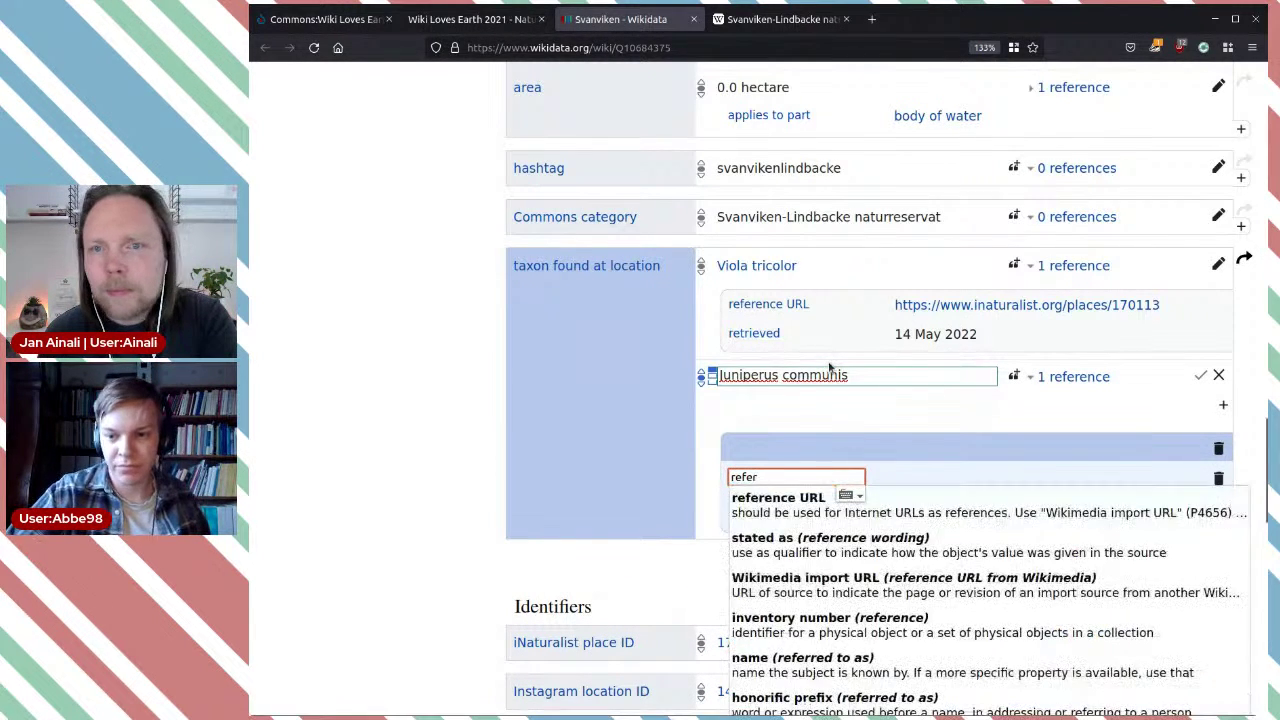
left_click(785, 510)
type("https://www.inaturalist.org/places/170113")
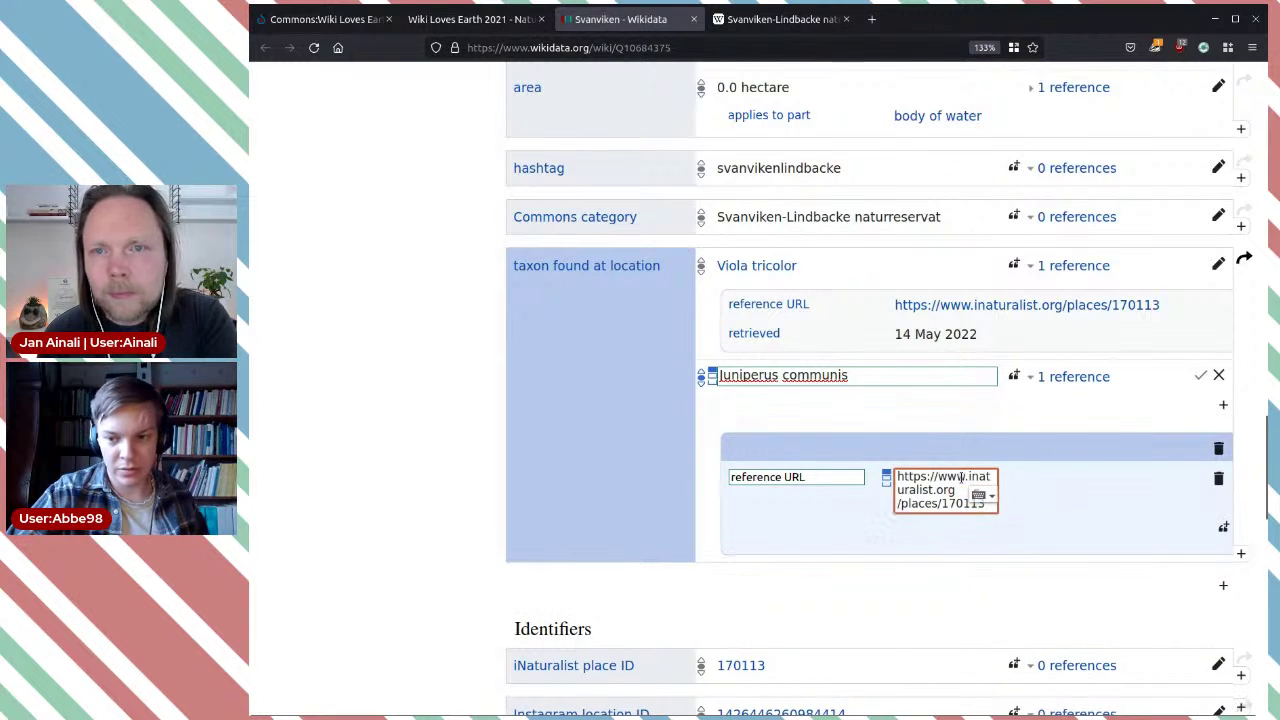
Step: Add a retrieved date of 14-05-2022 to the Juniperus communis reference and save the statement
left_click(1223, 527)
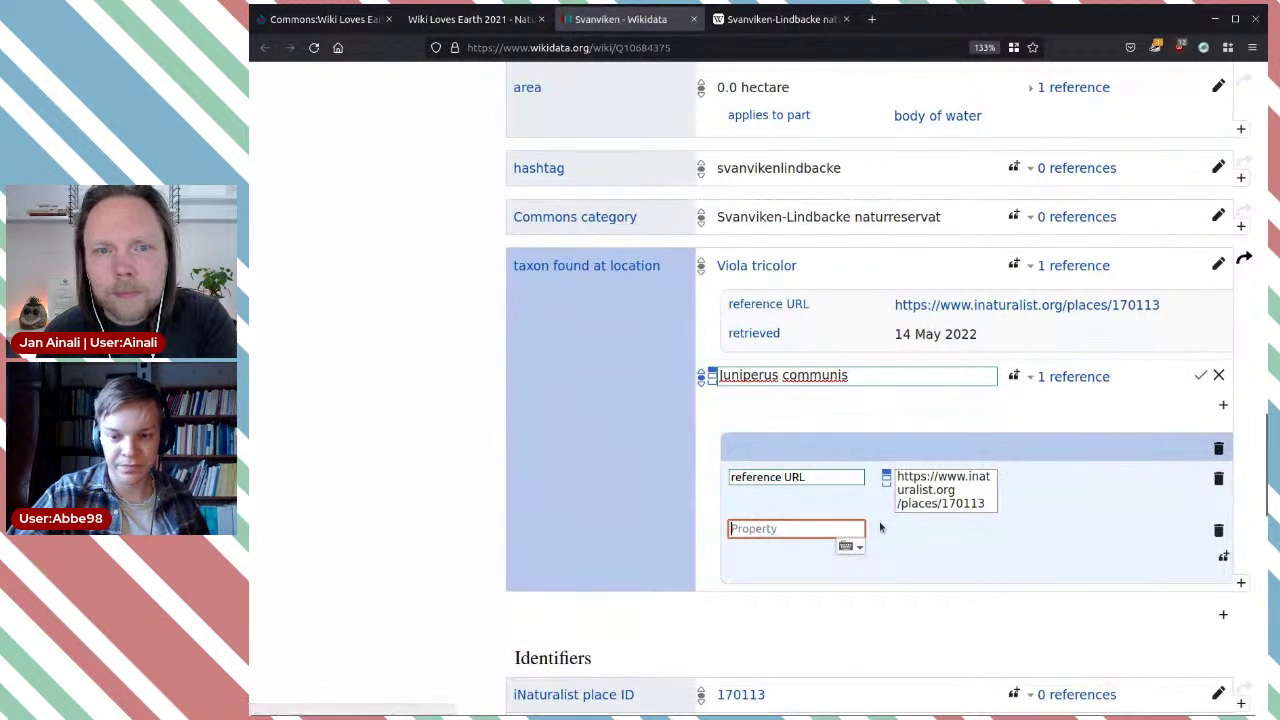
type("retrived")
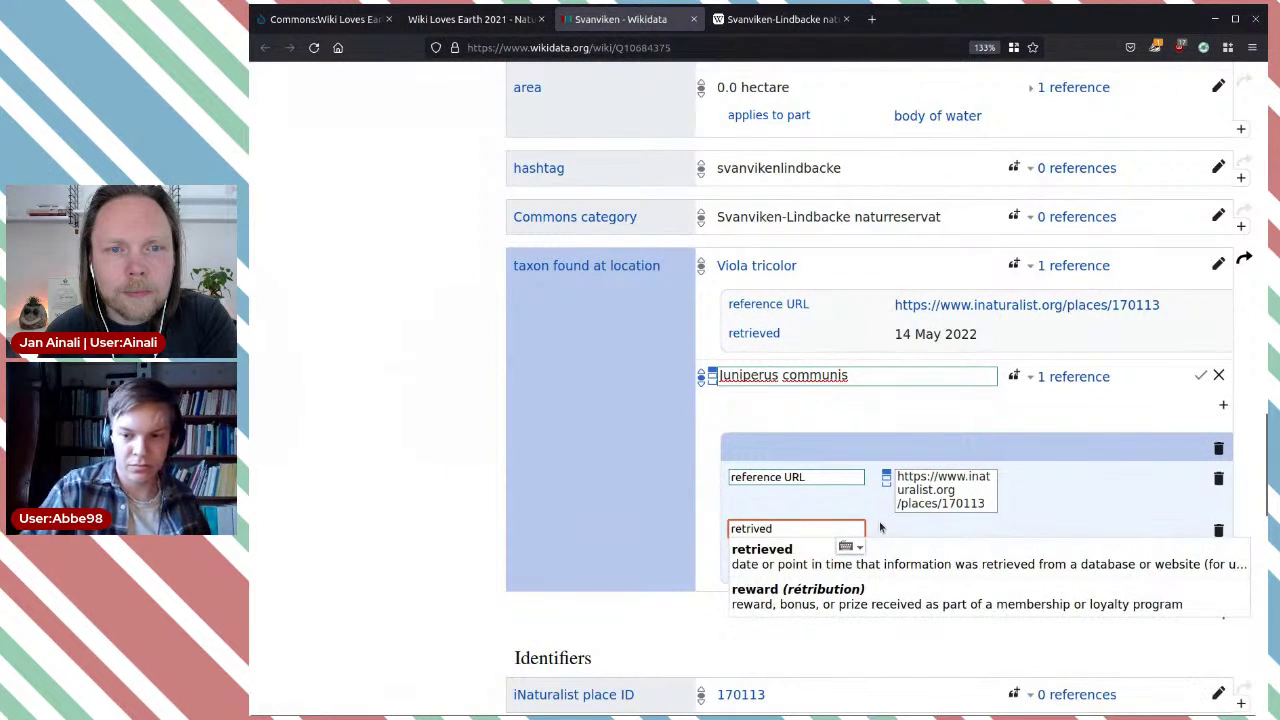
key("BackSpace")
key("BackSpace")
key("BackSpace")
key("BackSpace")
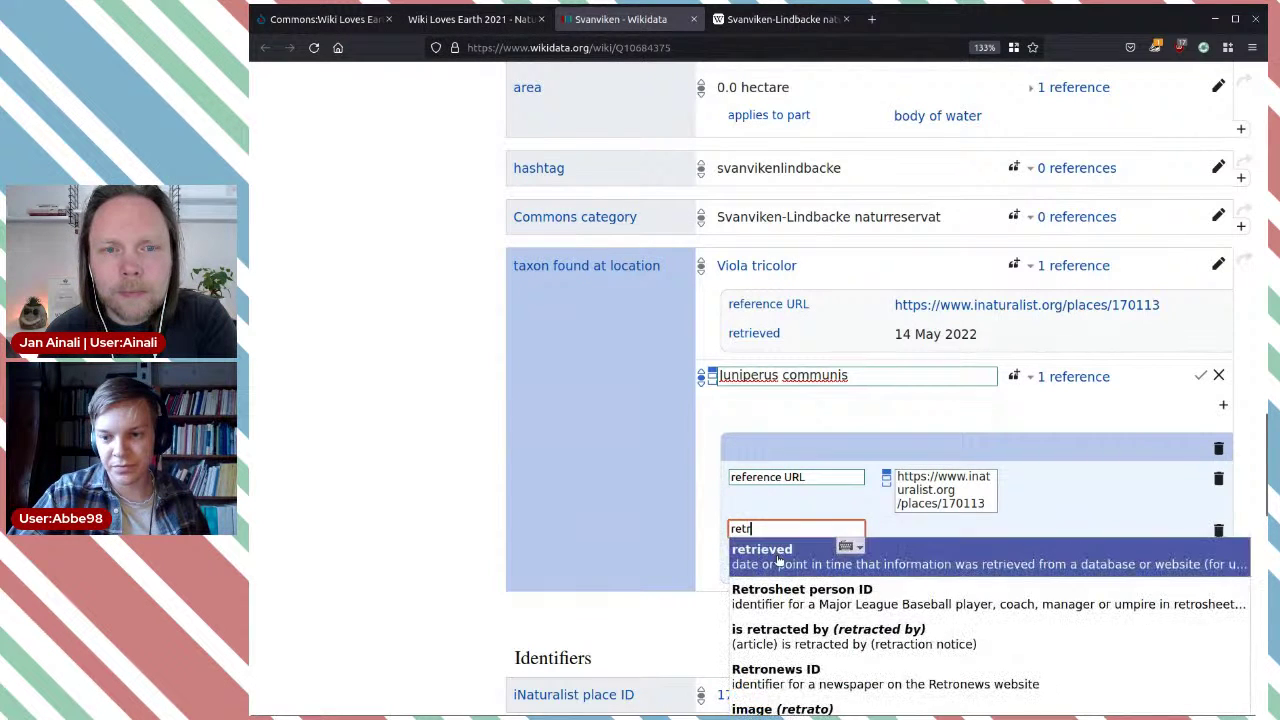
left_click(777, 543)
type("12-05-")
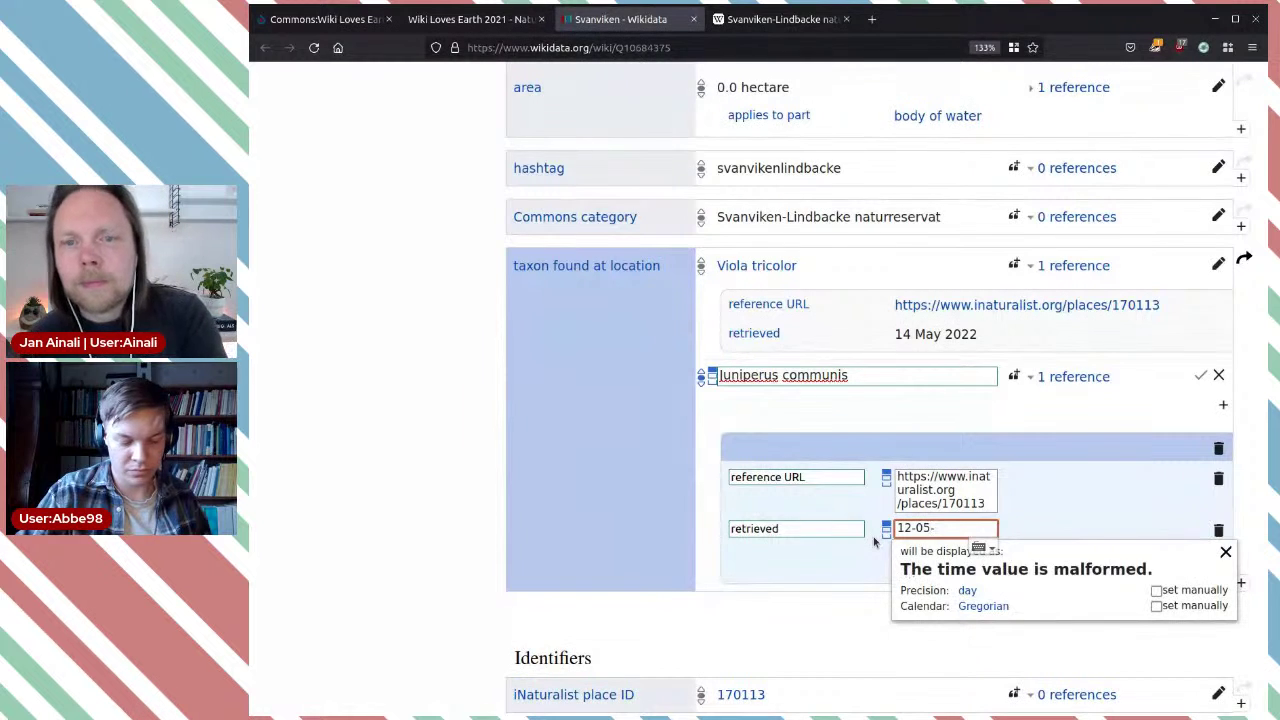
type("2022")
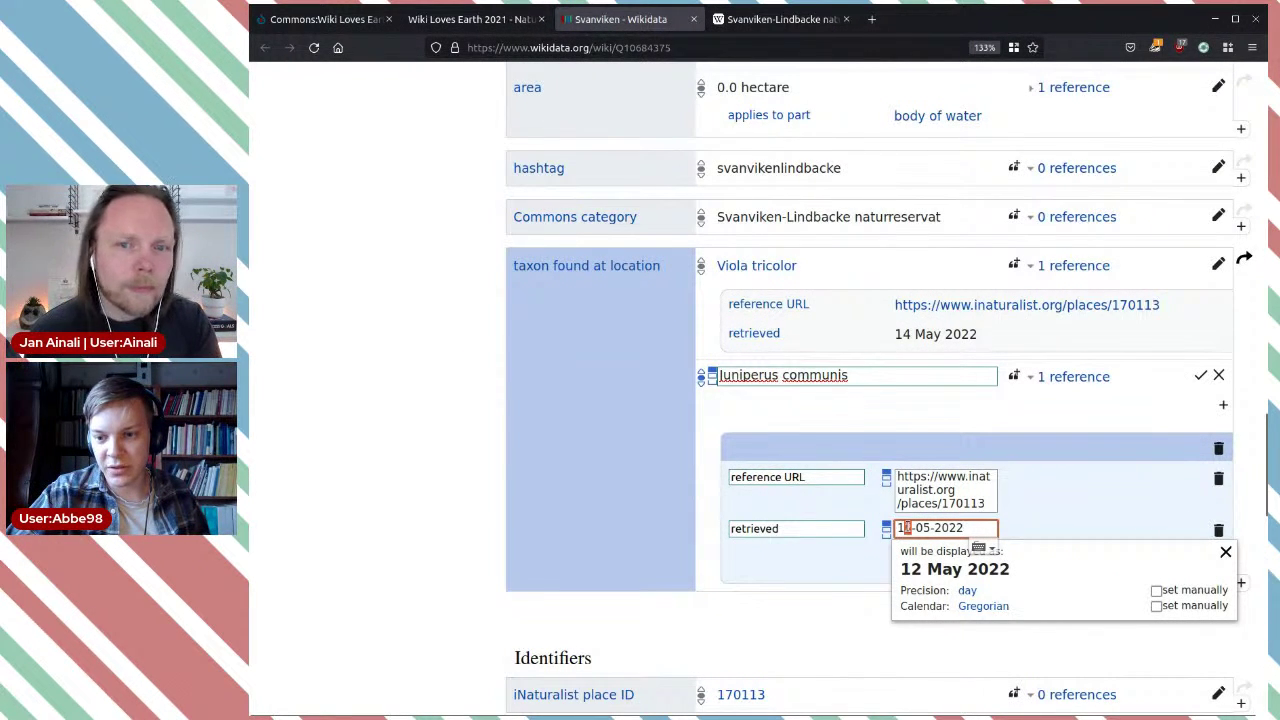
type("4")
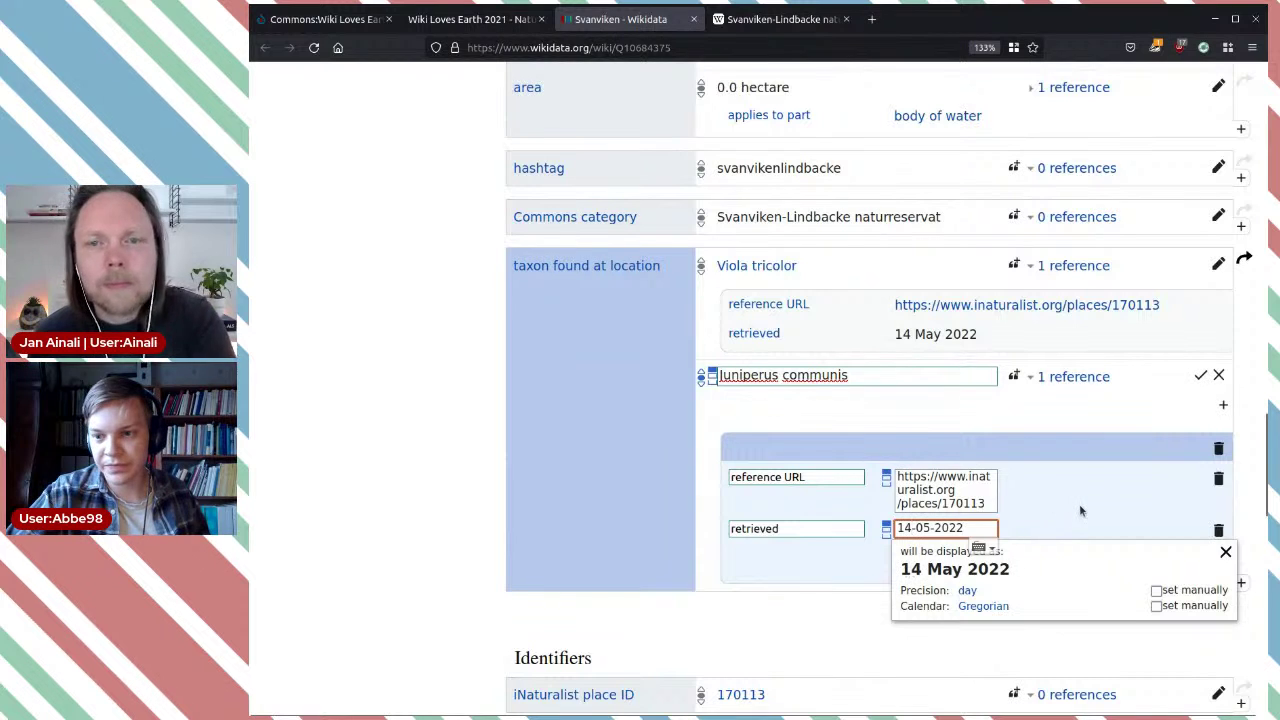
left_click(1115, 515)
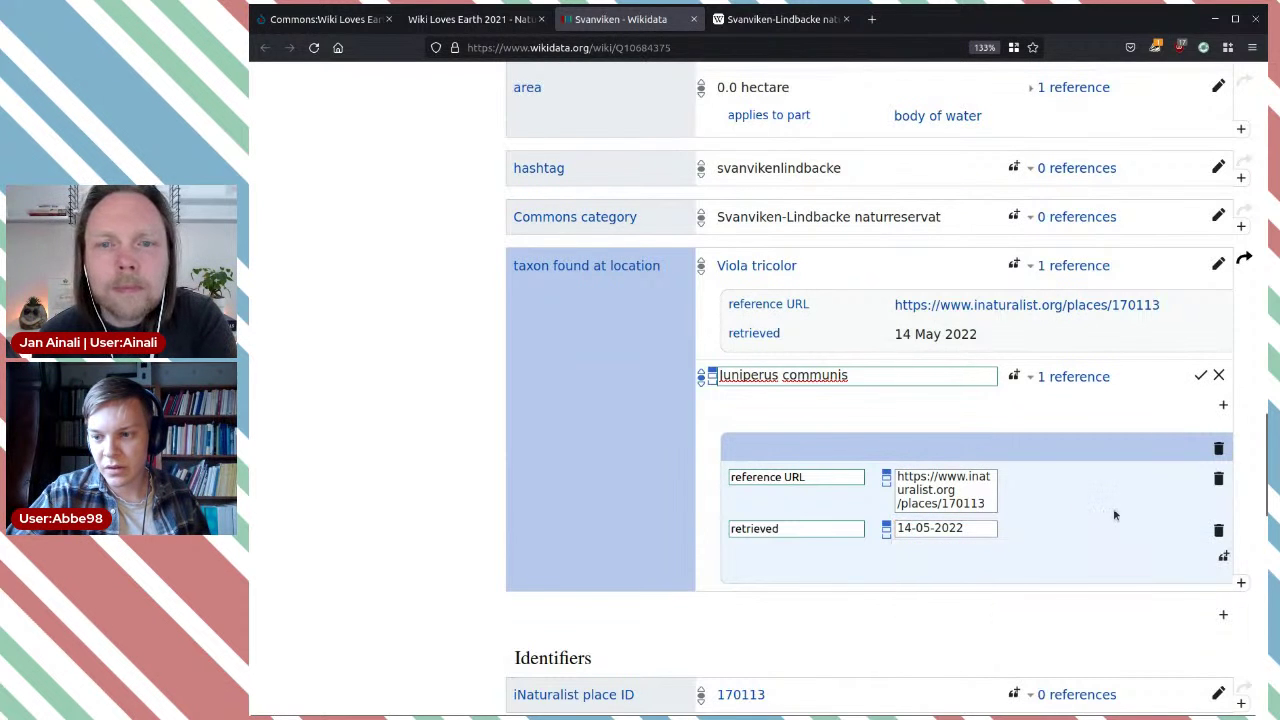
left_click(1200, 377)
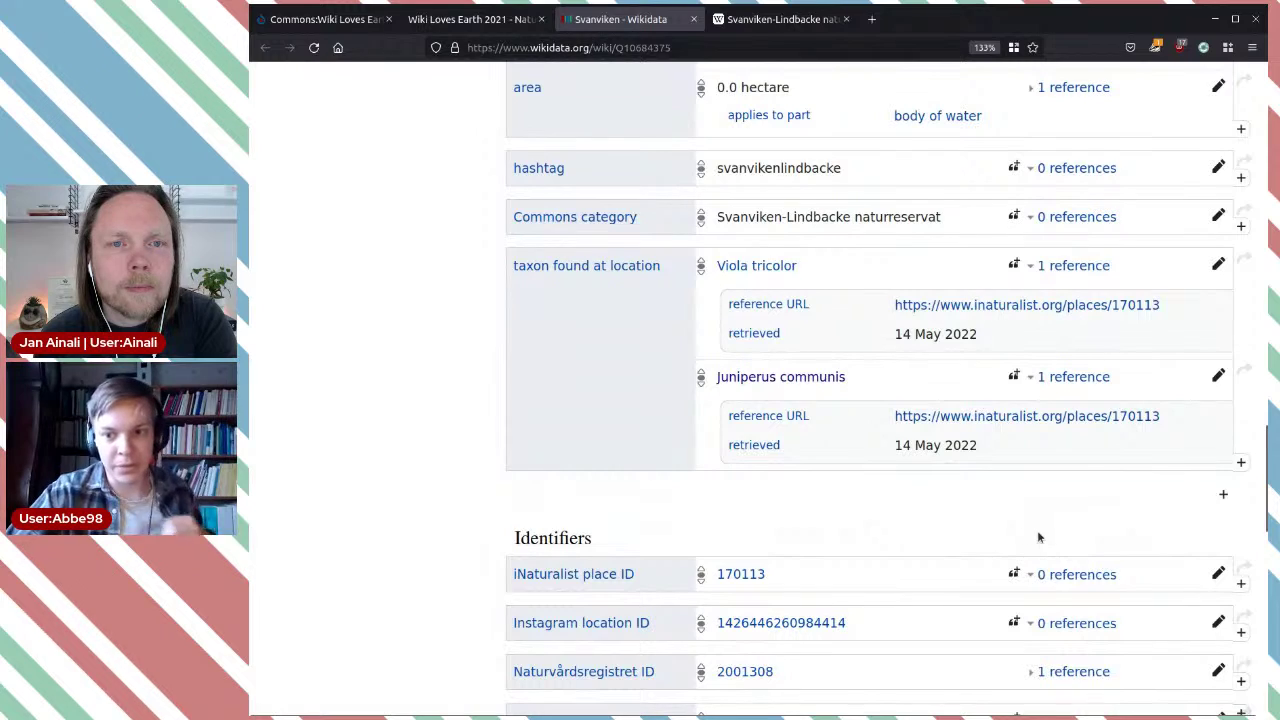
Step: Review the Svanviken item's labels, statements, identifiers and linked Wikimedia pages
scroll(941, 494, "up", 8)
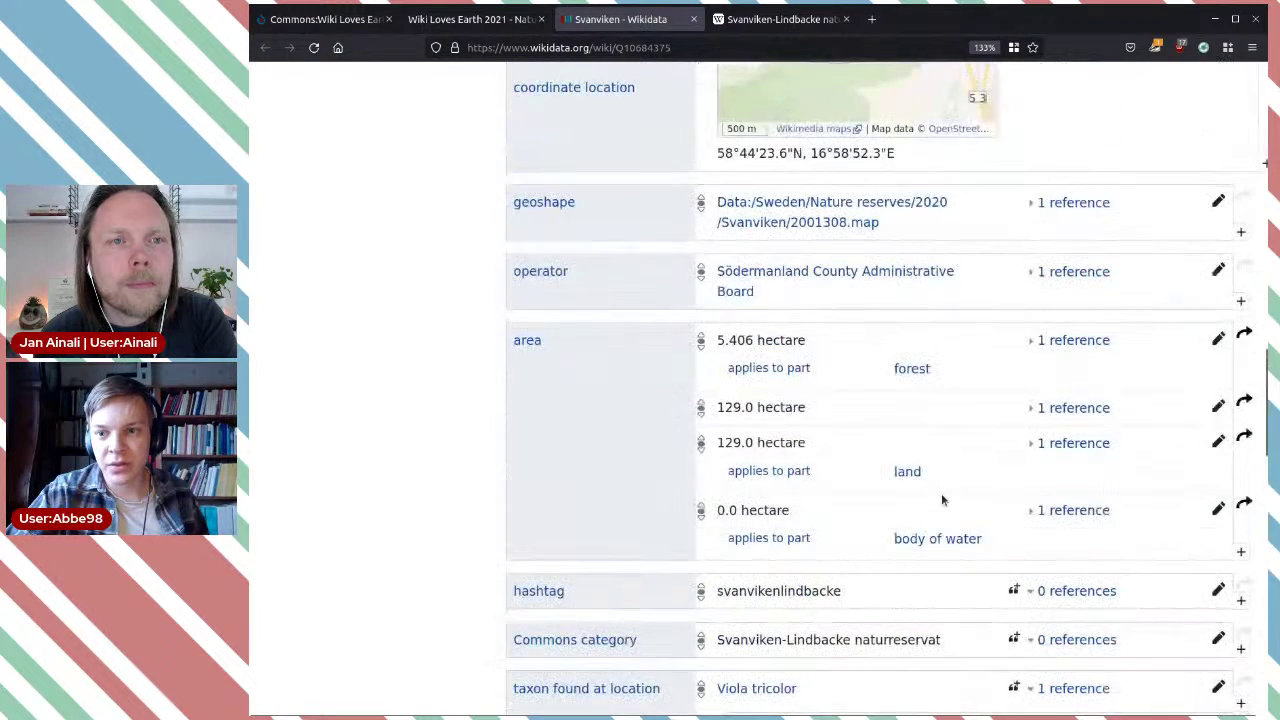
scroll(941, 493, "up", 5)
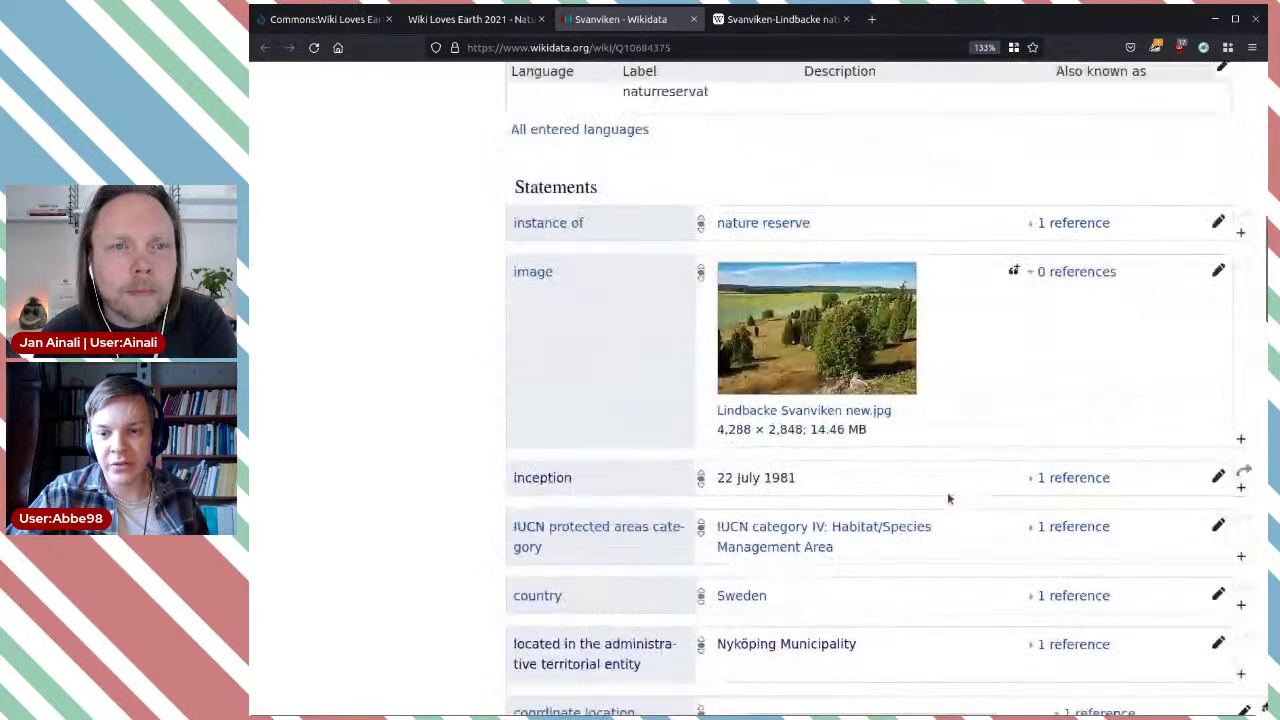
scroll(920, 426, "up", 3)
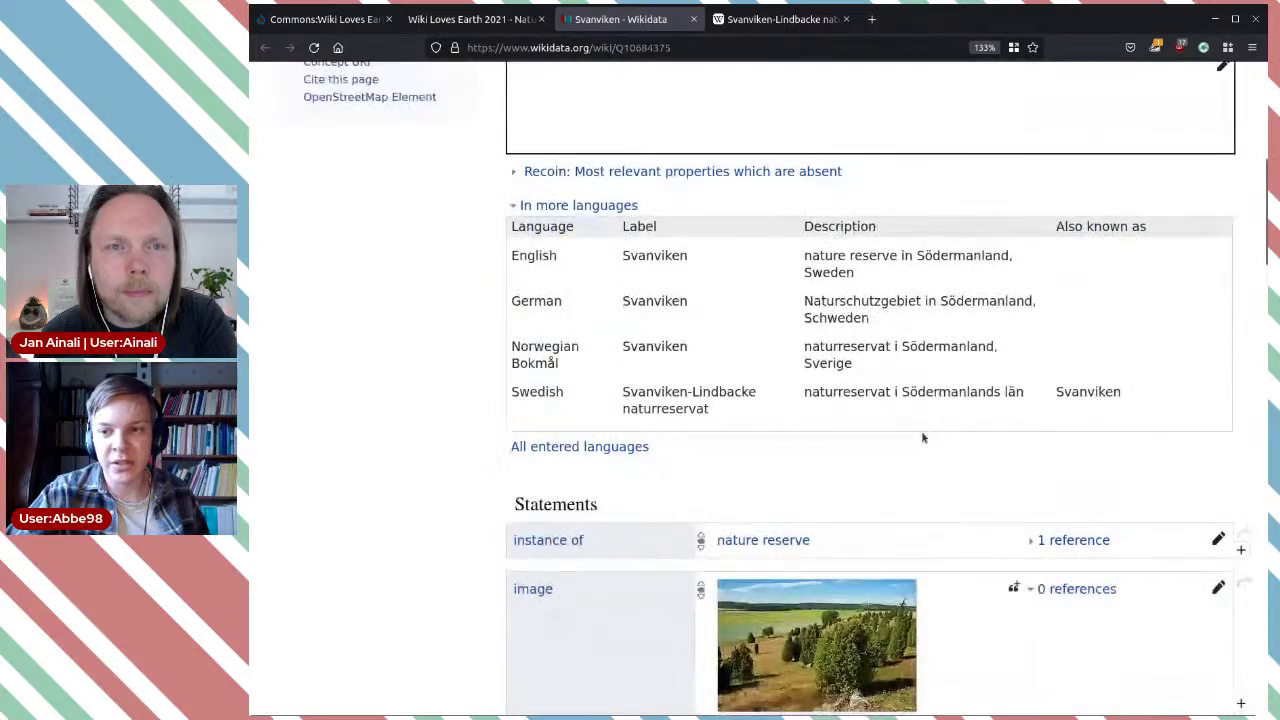
scroll(934, 457, "down", 4)
scroll(918, 486, "down", 10)
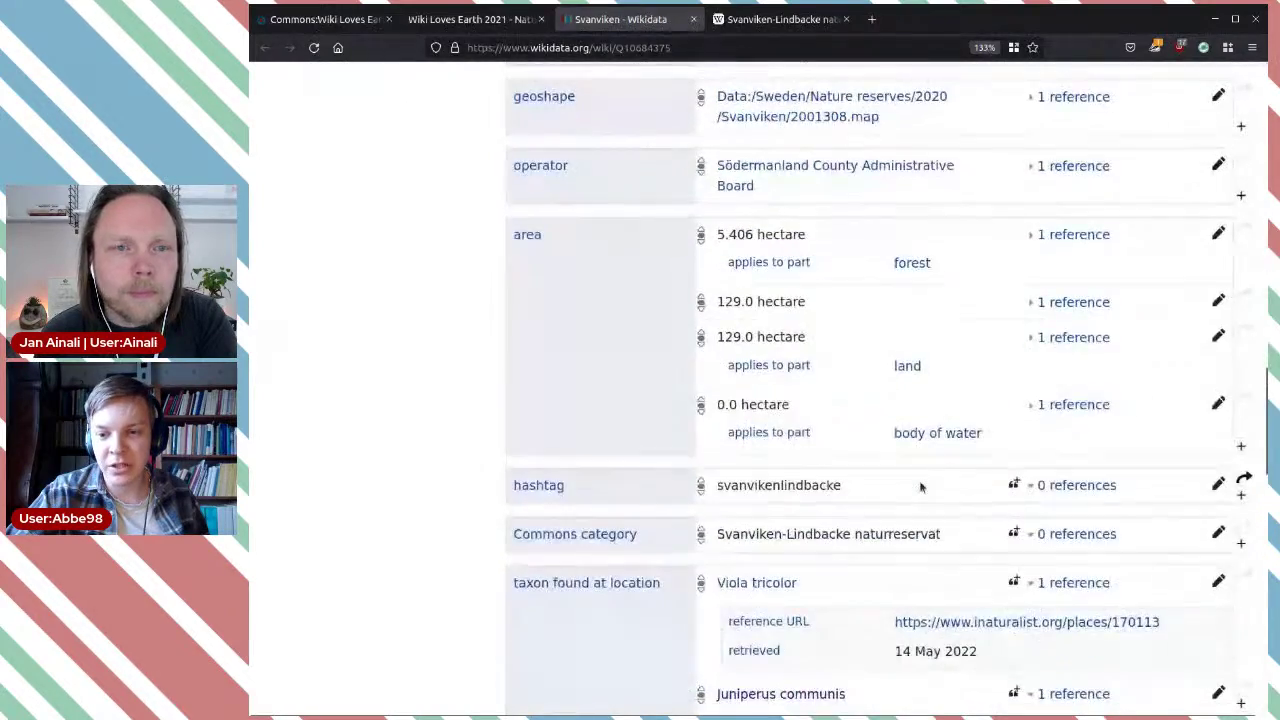
scroll(920, 485, "down", 2)
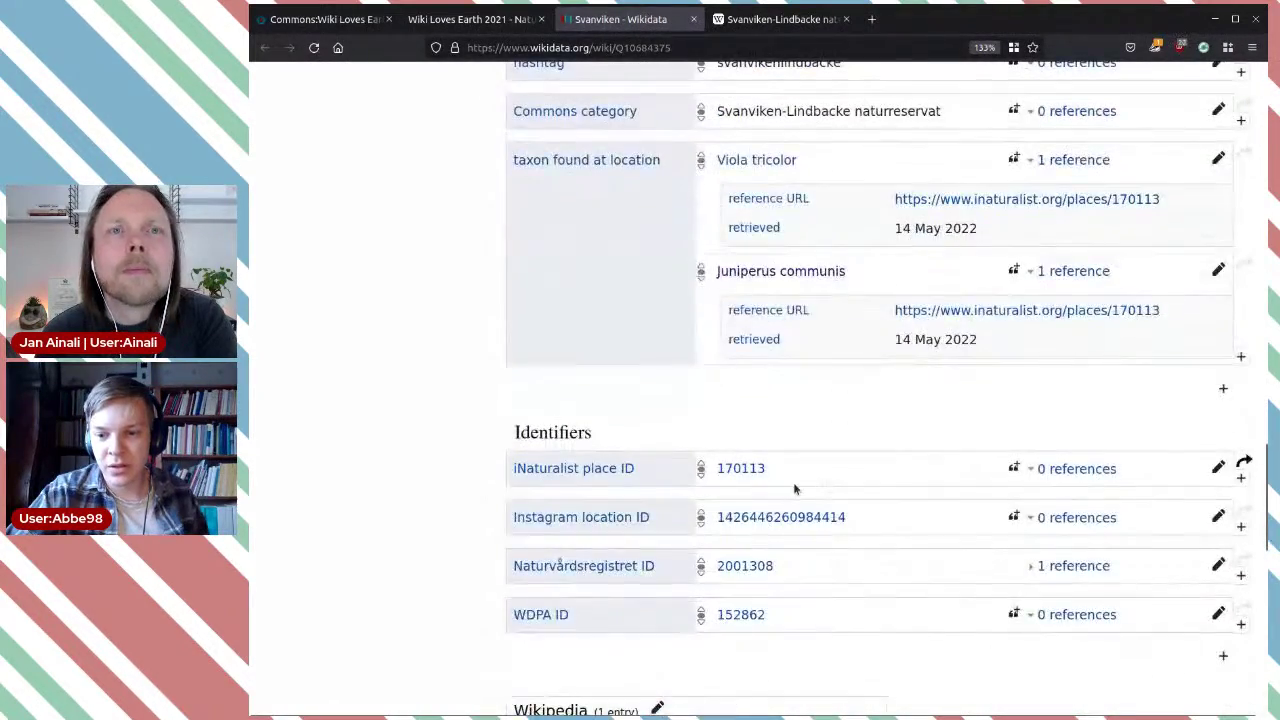
scroll(794, 490, "down", 4)
scroll(794, 473, "up", 4)
scroll(794, 473, "down", 4)
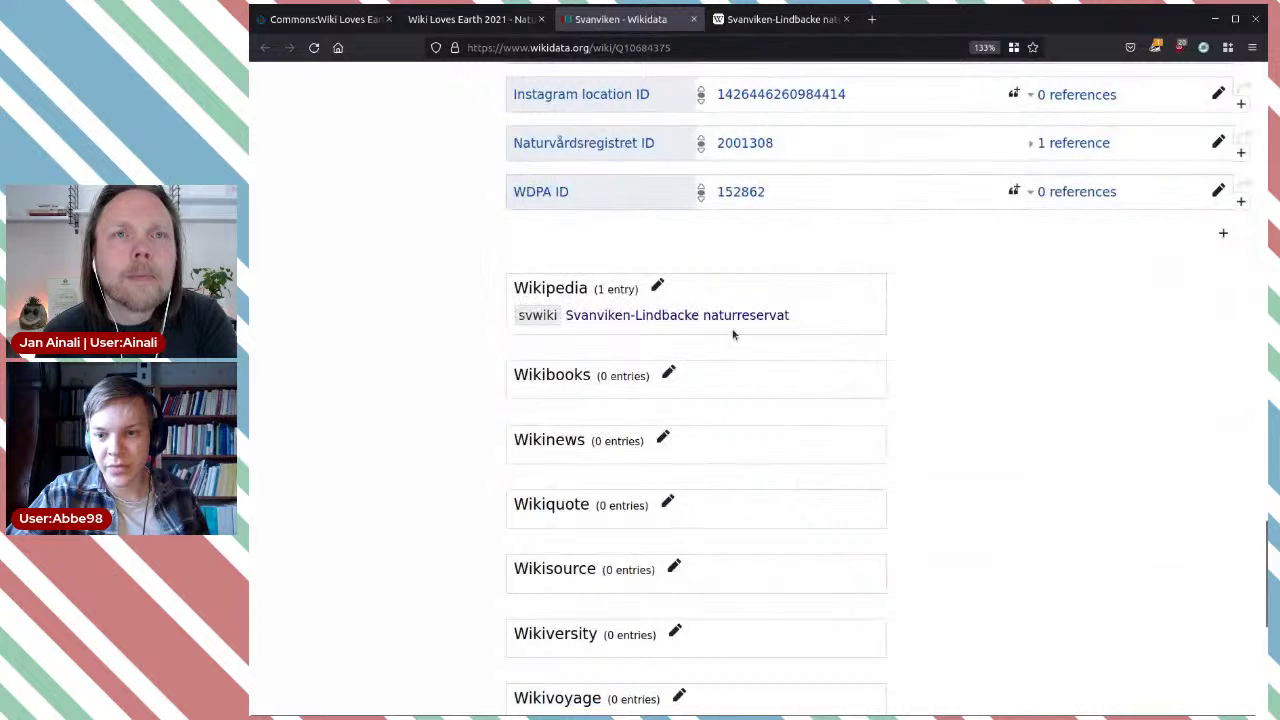
Step: Open the item's linked Swedish Wikipedia article, close the duplicate copy and view the article's picture gallery
middle_click(761, 324)
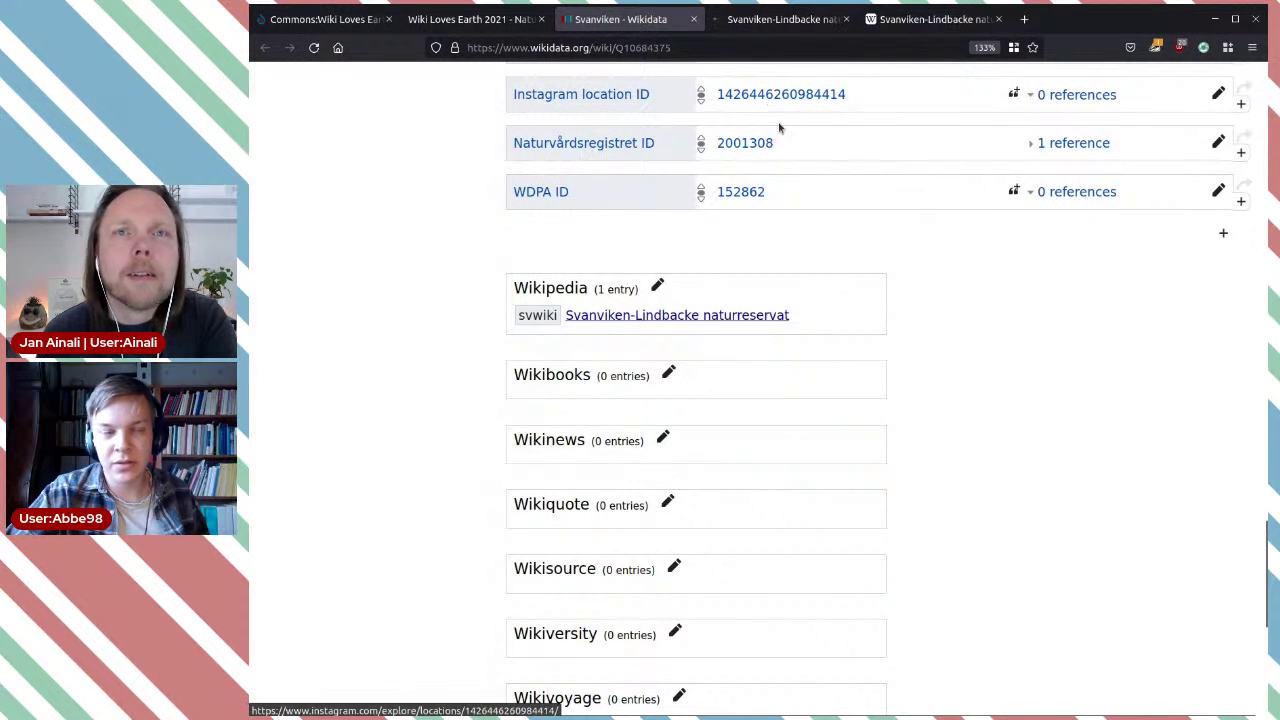
left_click(771, 19)
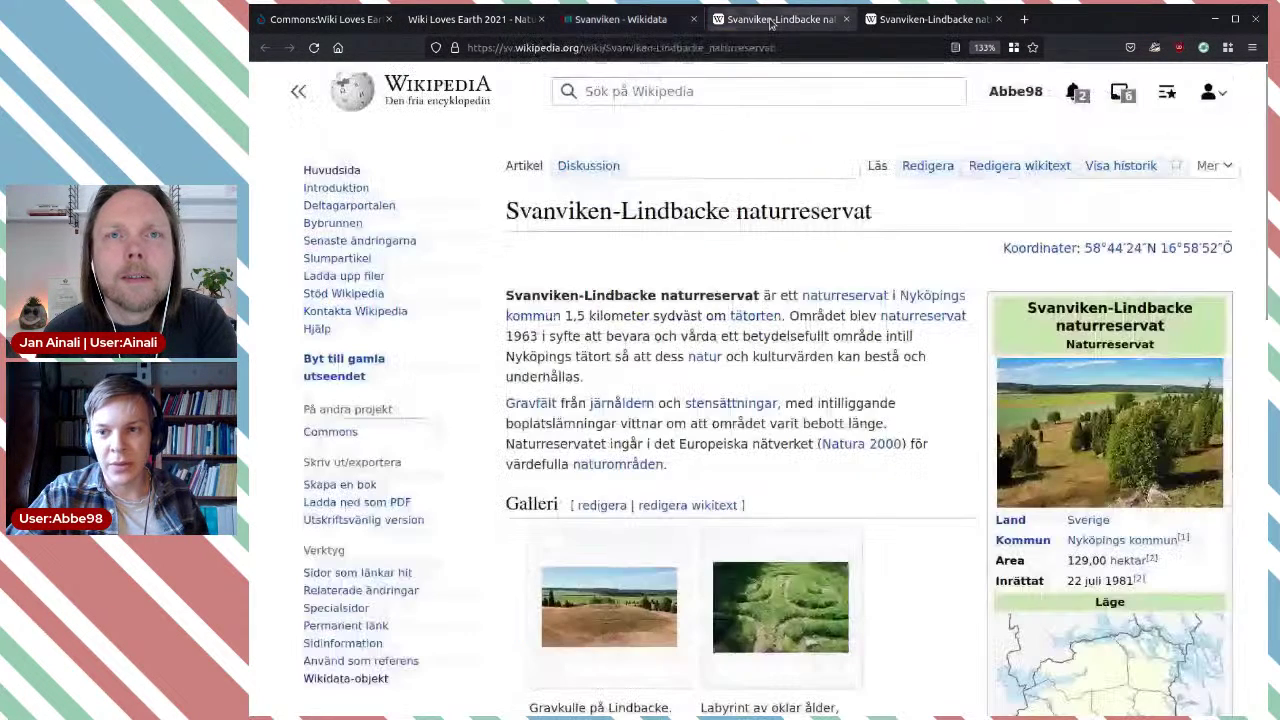
left_click(998, 19)
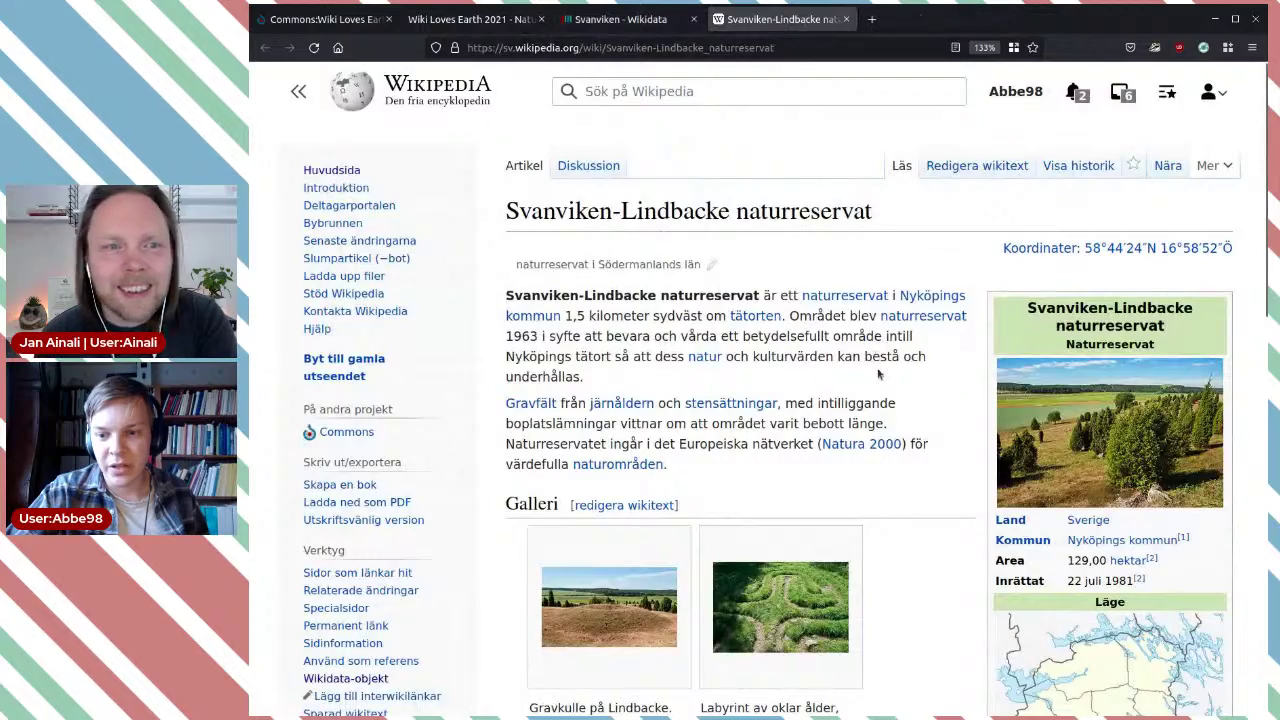
scroll(878, 374, "down", 1)
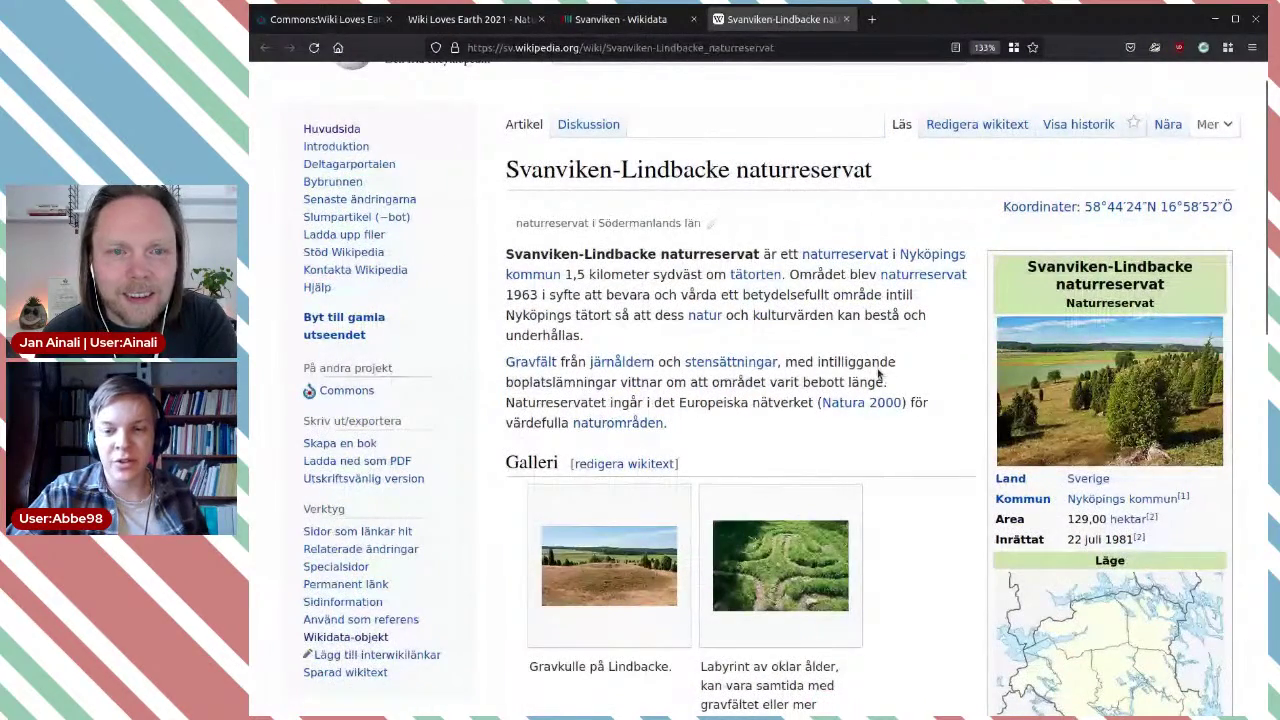
scroll(878, 374, "down", 5)
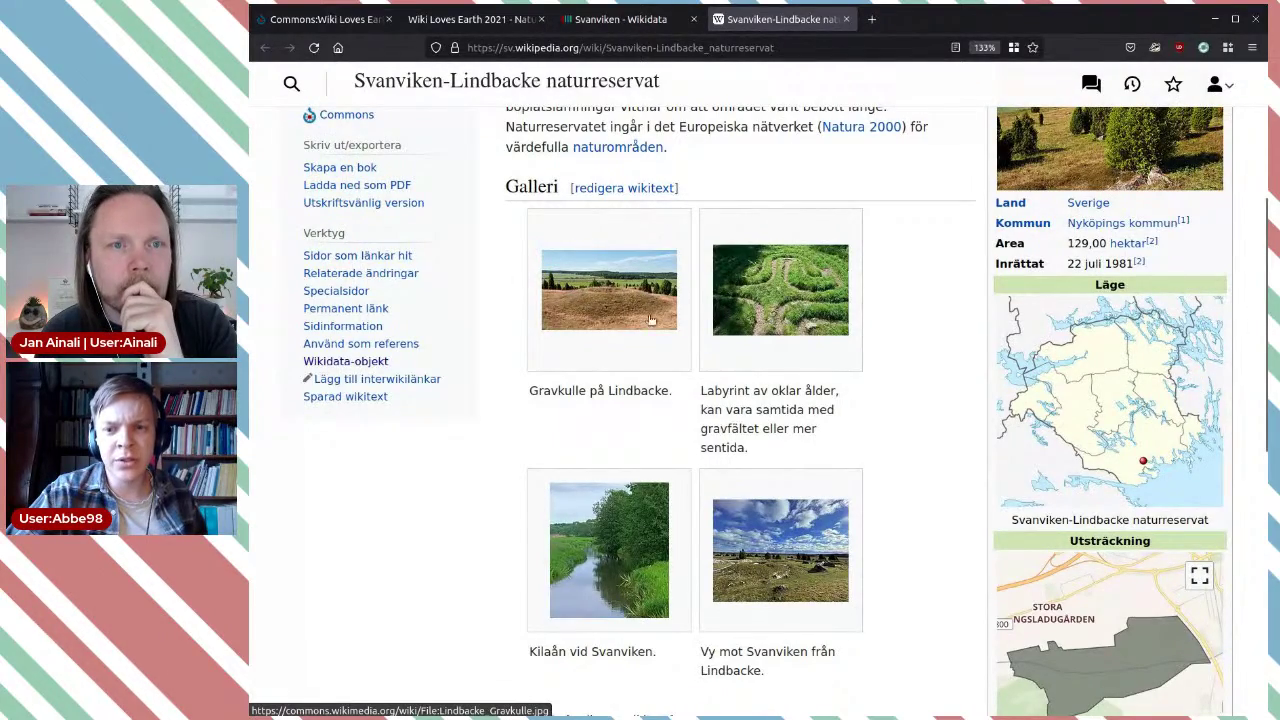
Step: Open the gallery picture "Gravkulle på Lindbacke" and bring up its full details page on Wikimedia Commons
left_click(606, 290)
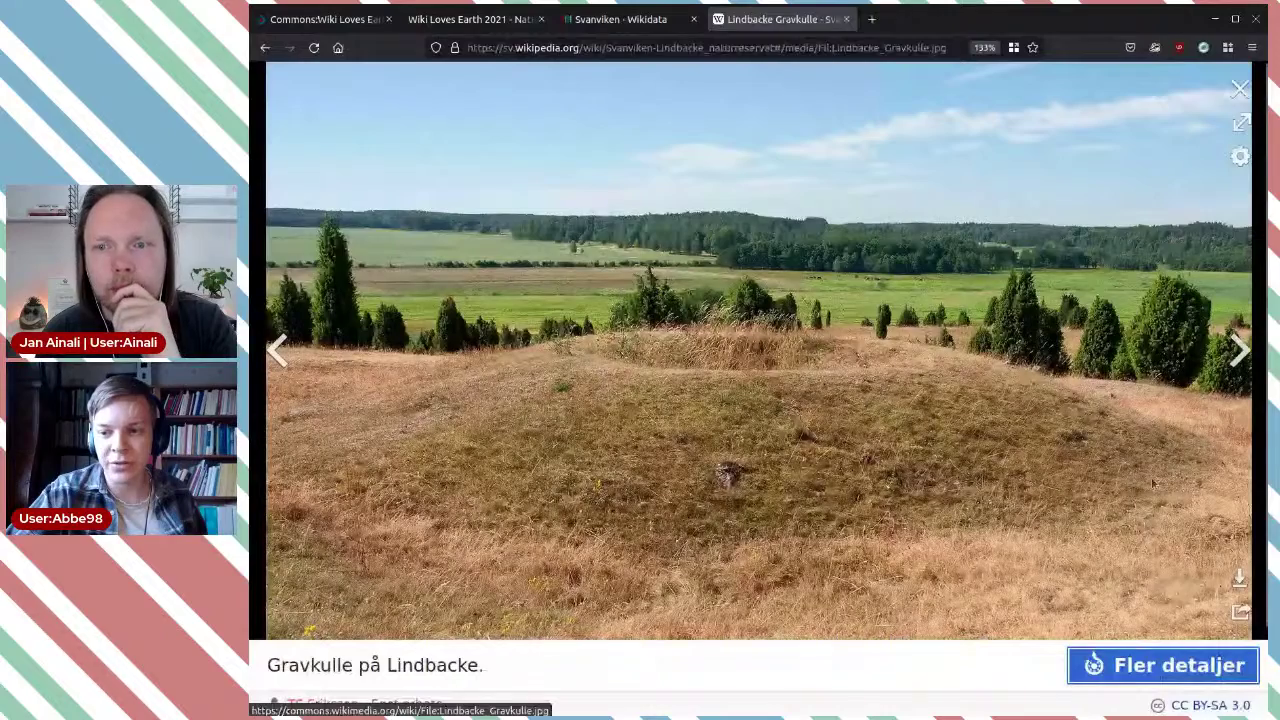
middle_click(1160, 666)
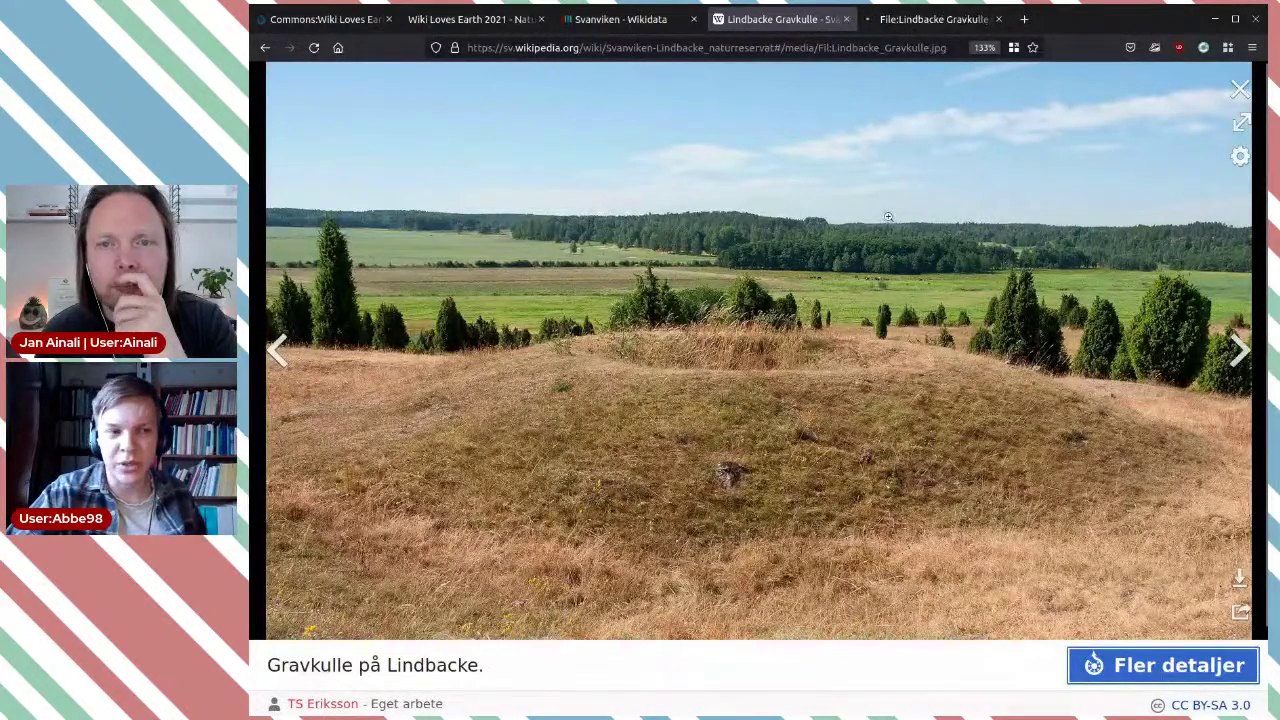
left_click(930, 19)
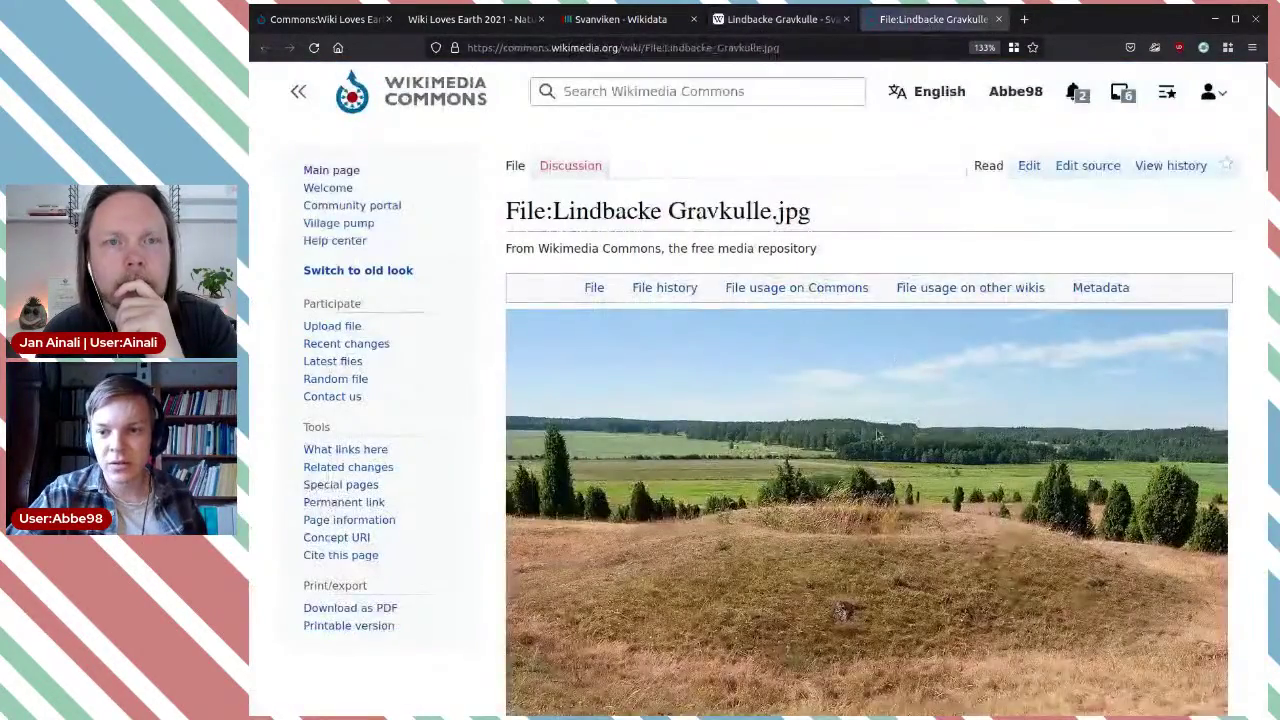
Step: Examine the Lindbacke Gravkulle.jpg file page, including its captions, categories and the archaeological monument reference in the description
scroll(893, 424, "down", 7)
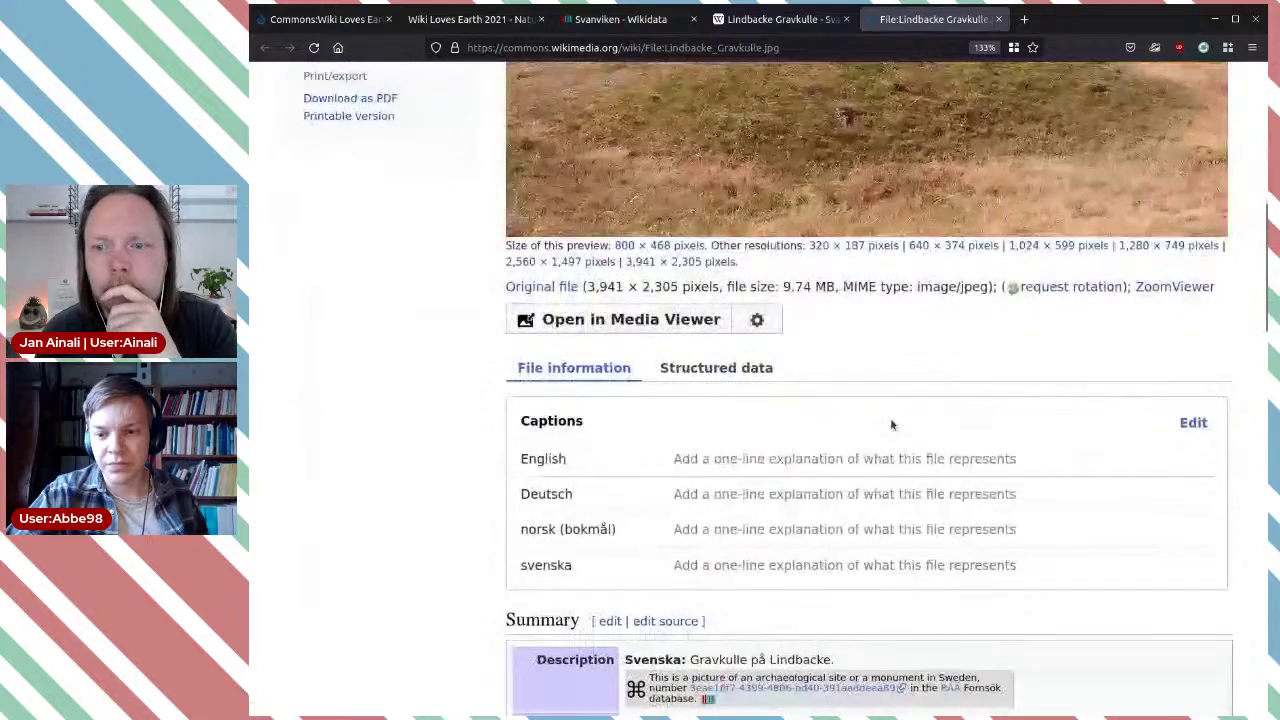
scroll(893, 424, "down", 6)
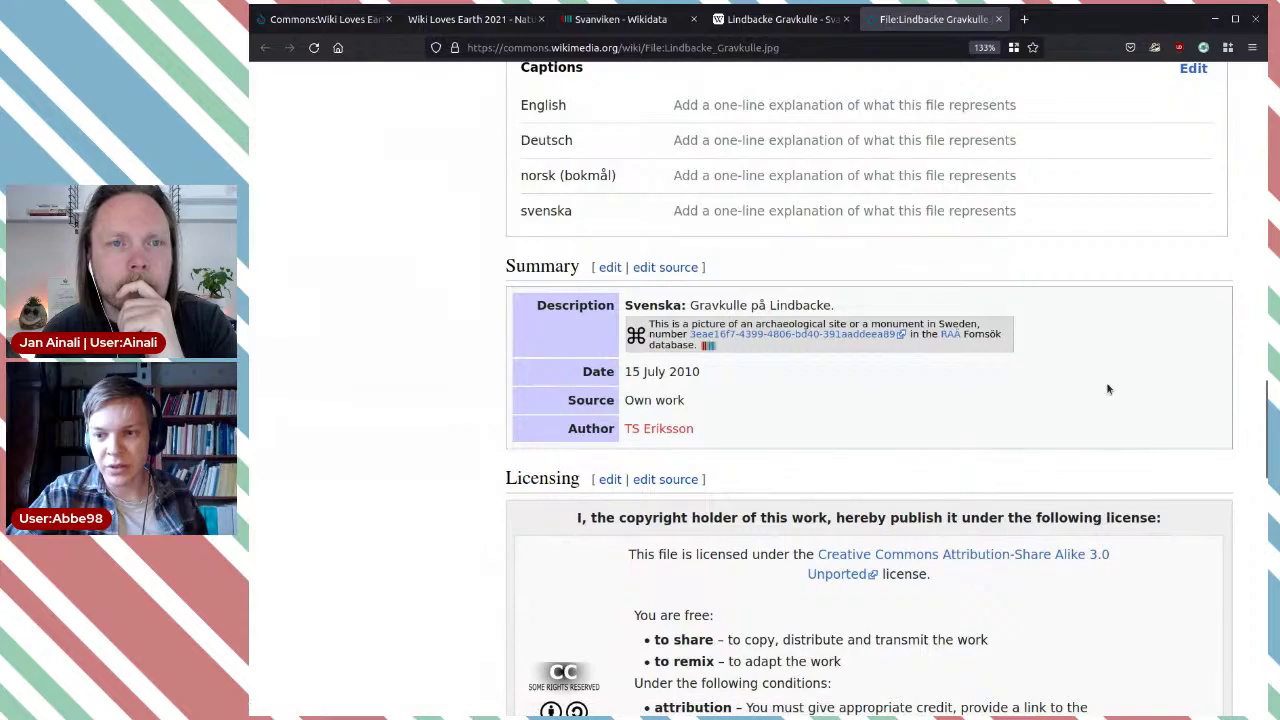
scroll(1107, 385, "up", 3)
scroll(1107, 389, "up", 10)
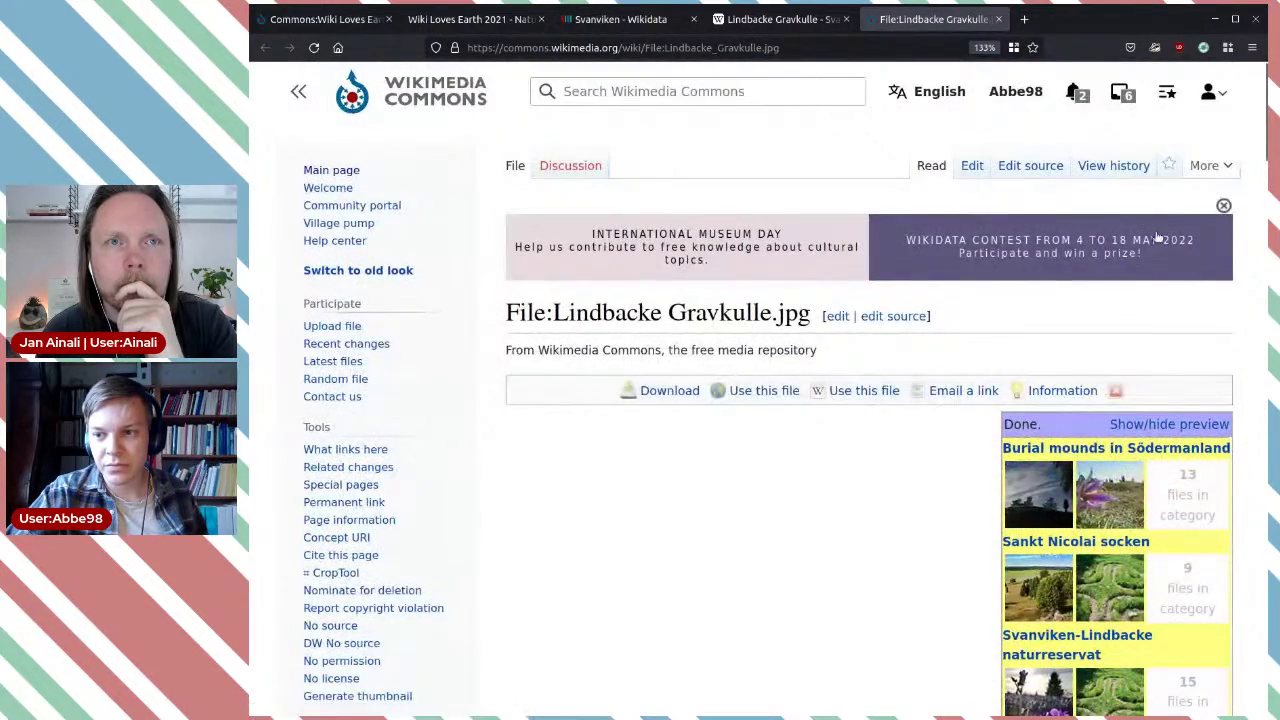
scroll(922, 400, "down", 10)
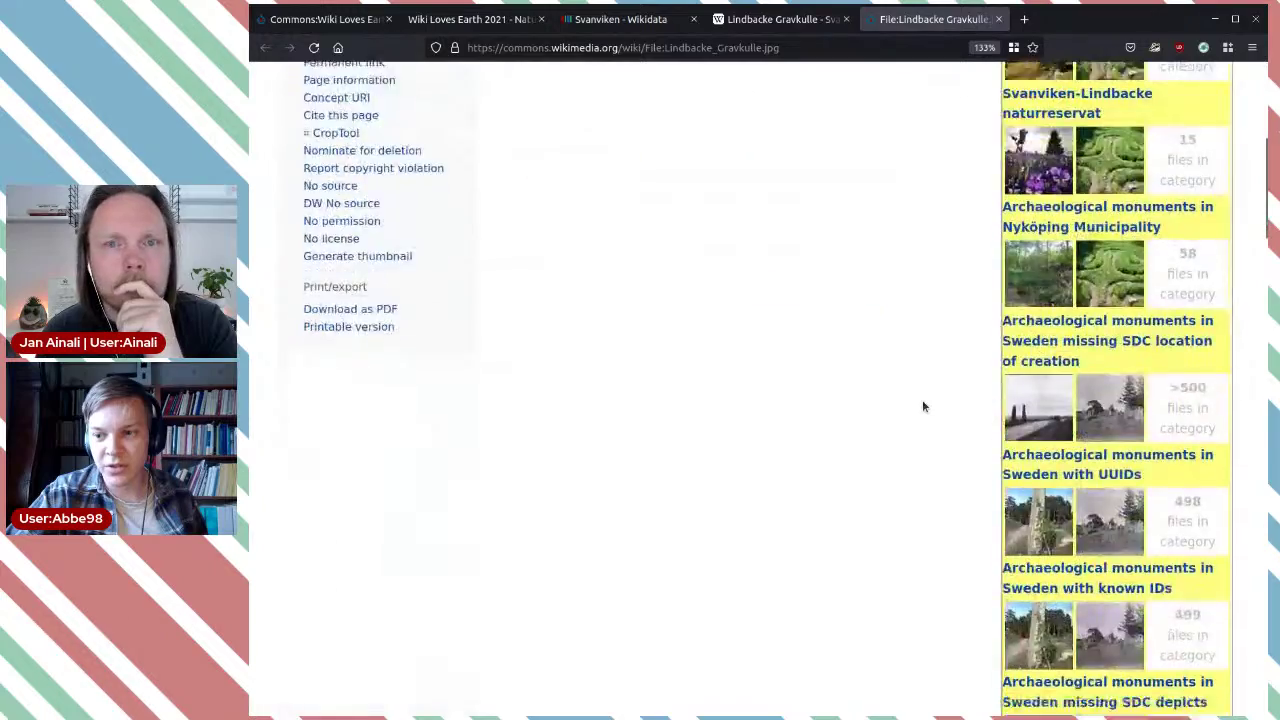
scroll(922, 405, "down", 6)
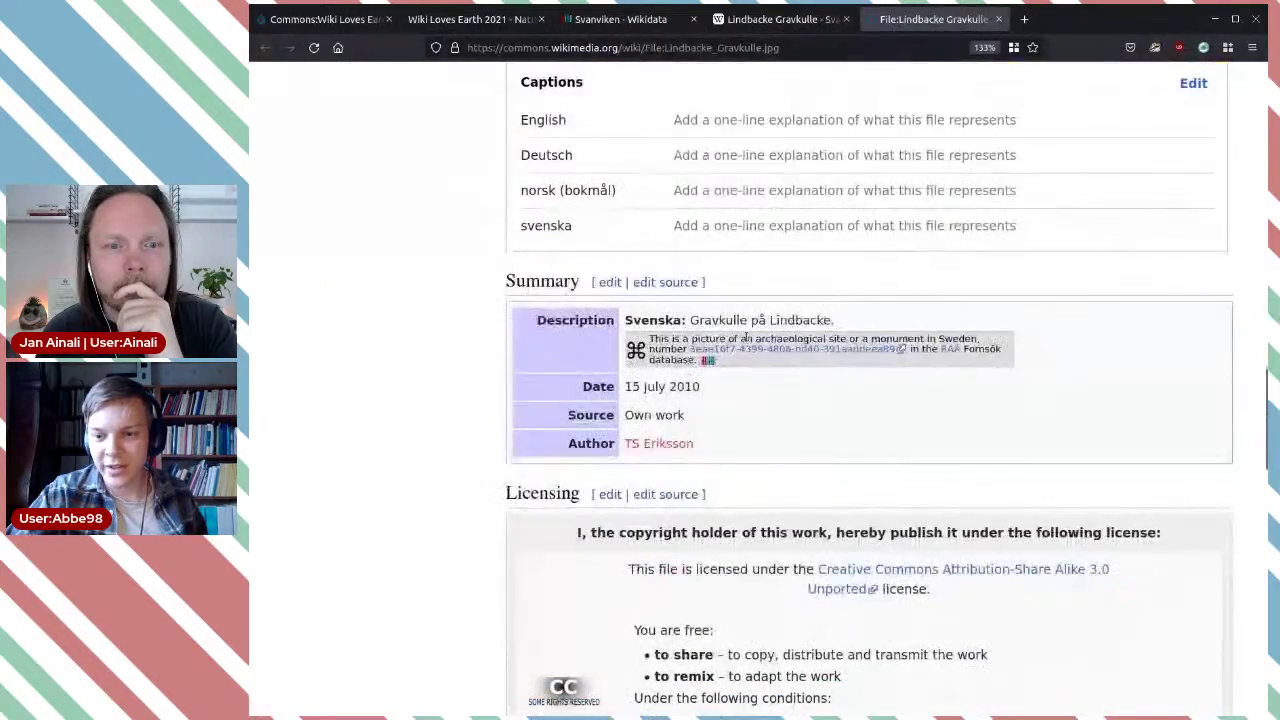
scroll(843, 400, "down", 1)
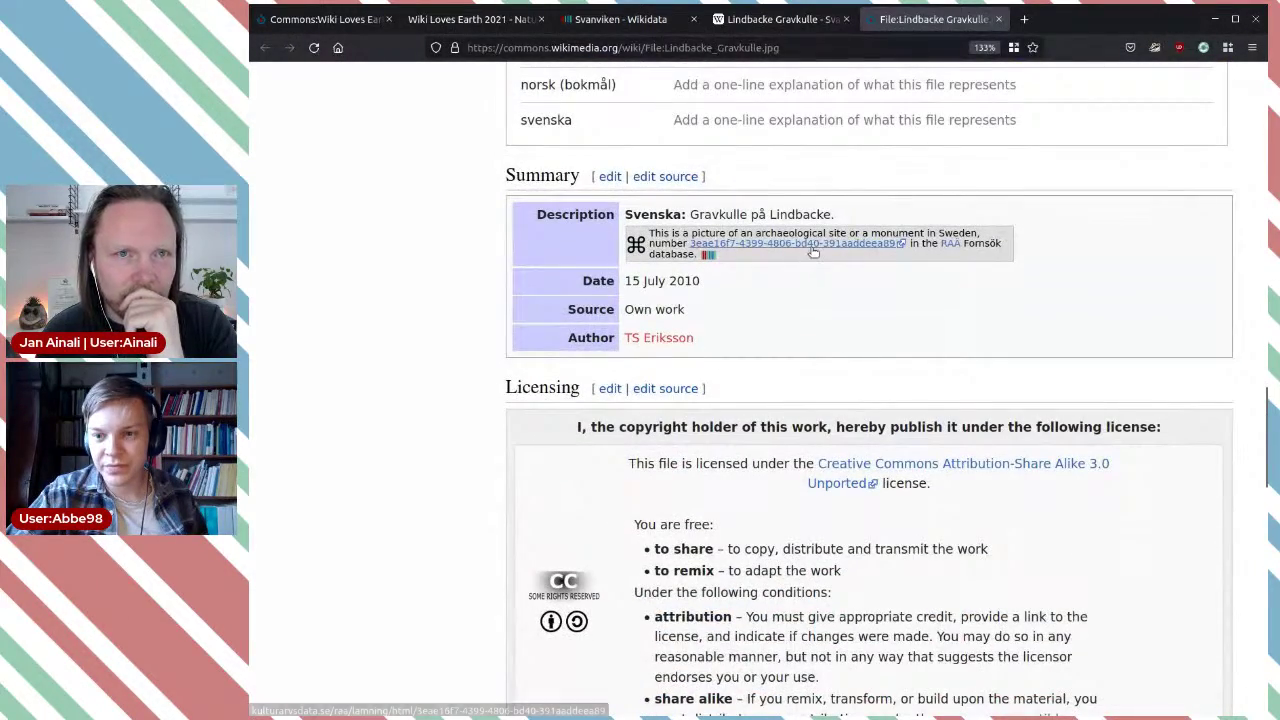
Step: Try to look up the Wikidata item for the monument in the file description with Wikidata Resolver, then close the resolver
middle_click(736, 265)
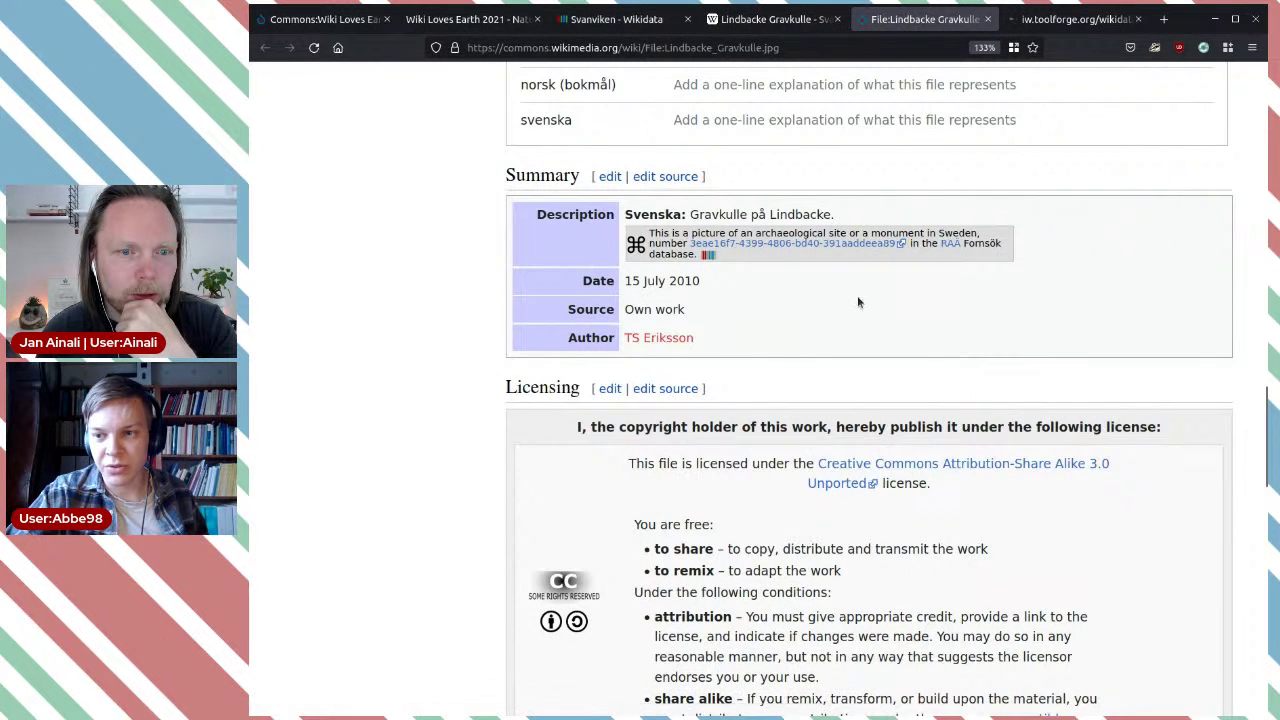
left_click(1120, 20)
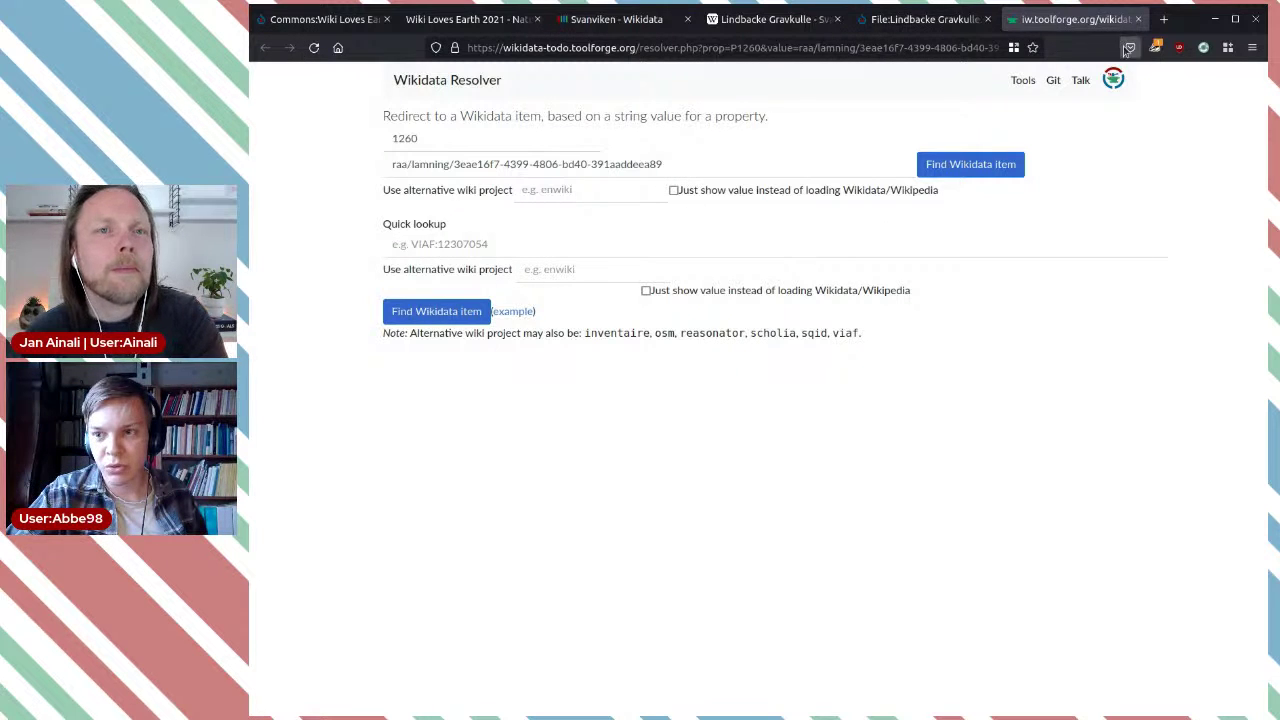
left_click(465, 318)
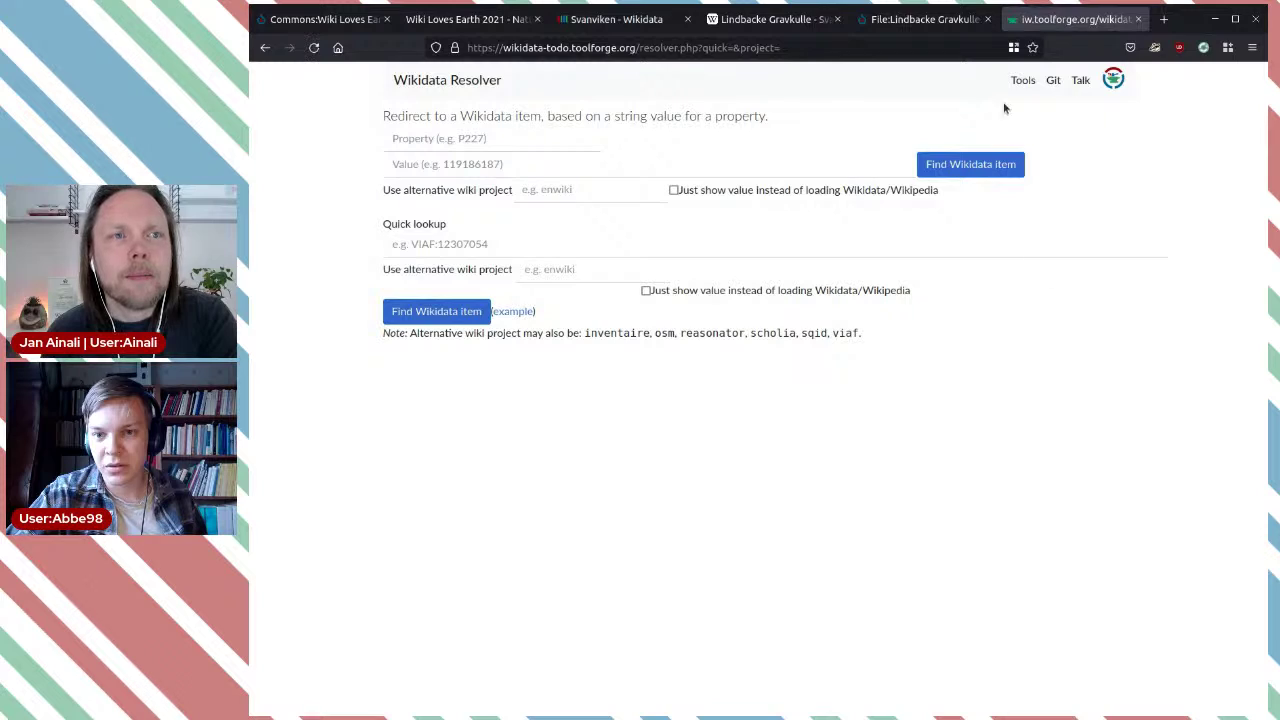
left_click(1140, 19)
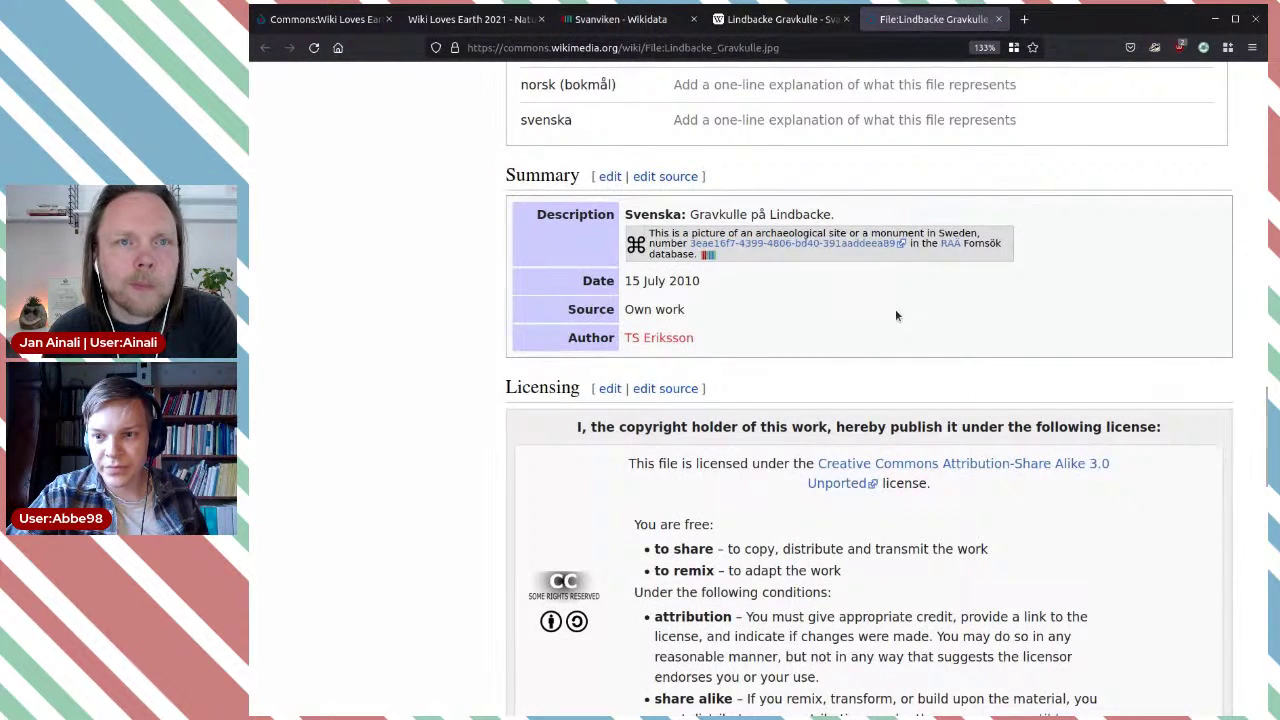
Step: Search the web for "wikishootme" in a new tab and open the WikiShootMe page on Meta
scroll(895, 316, "up", 7)
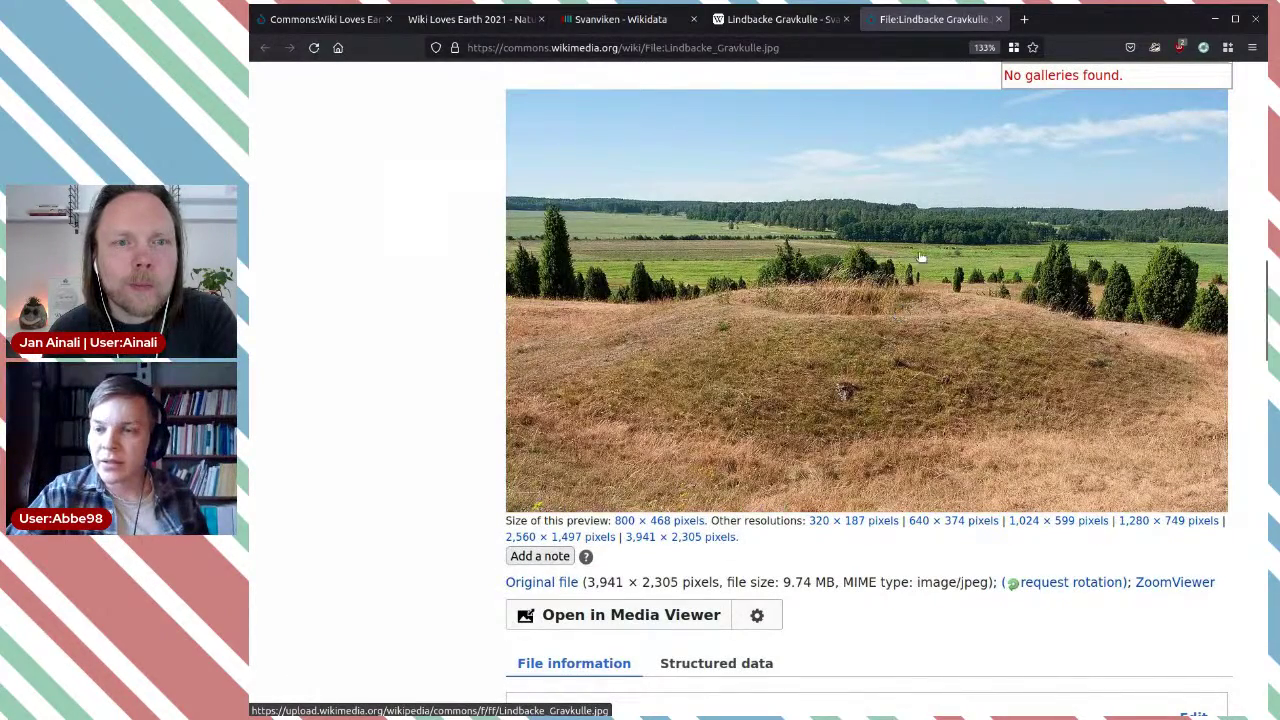
left_click(1024, 19)
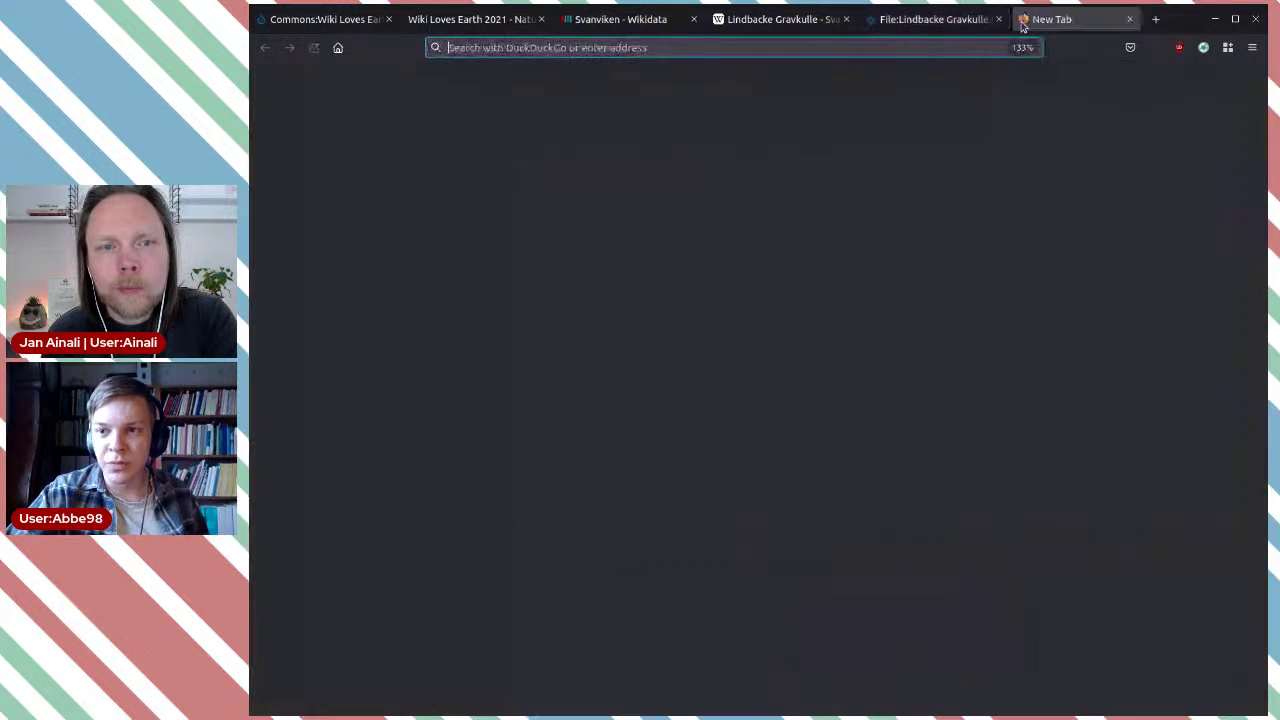
type("w")
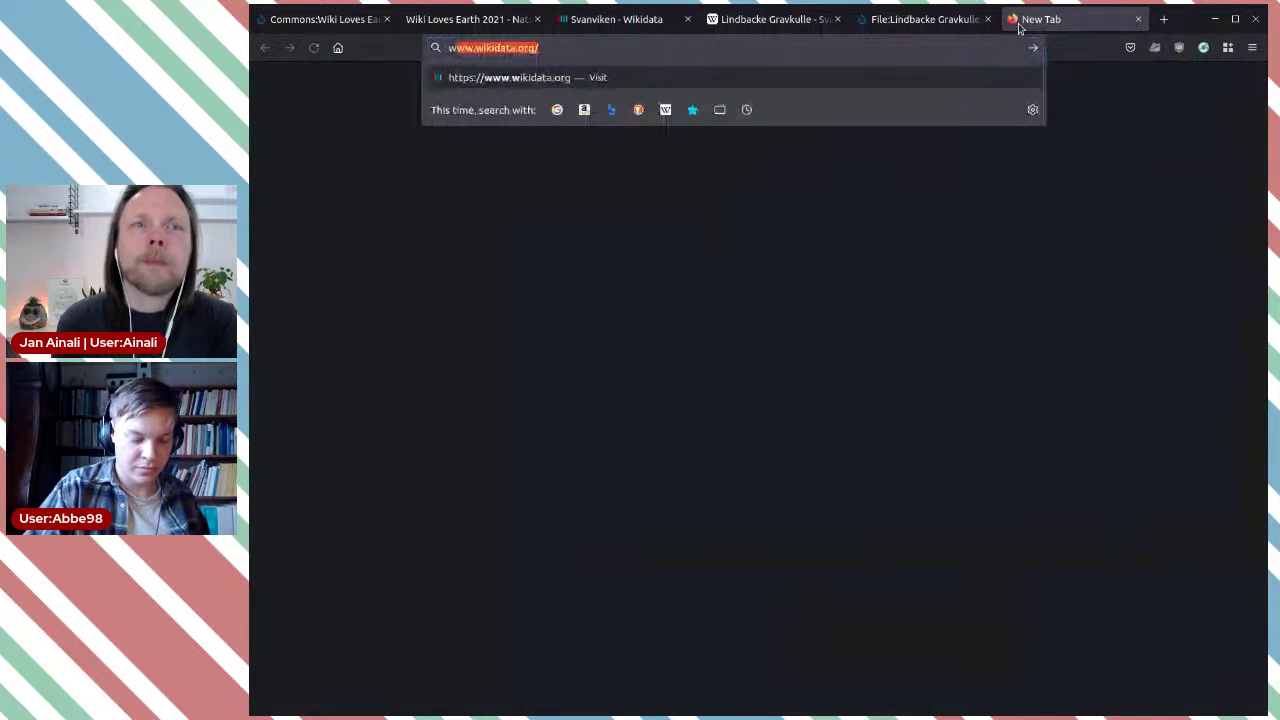
type("ikishootme")
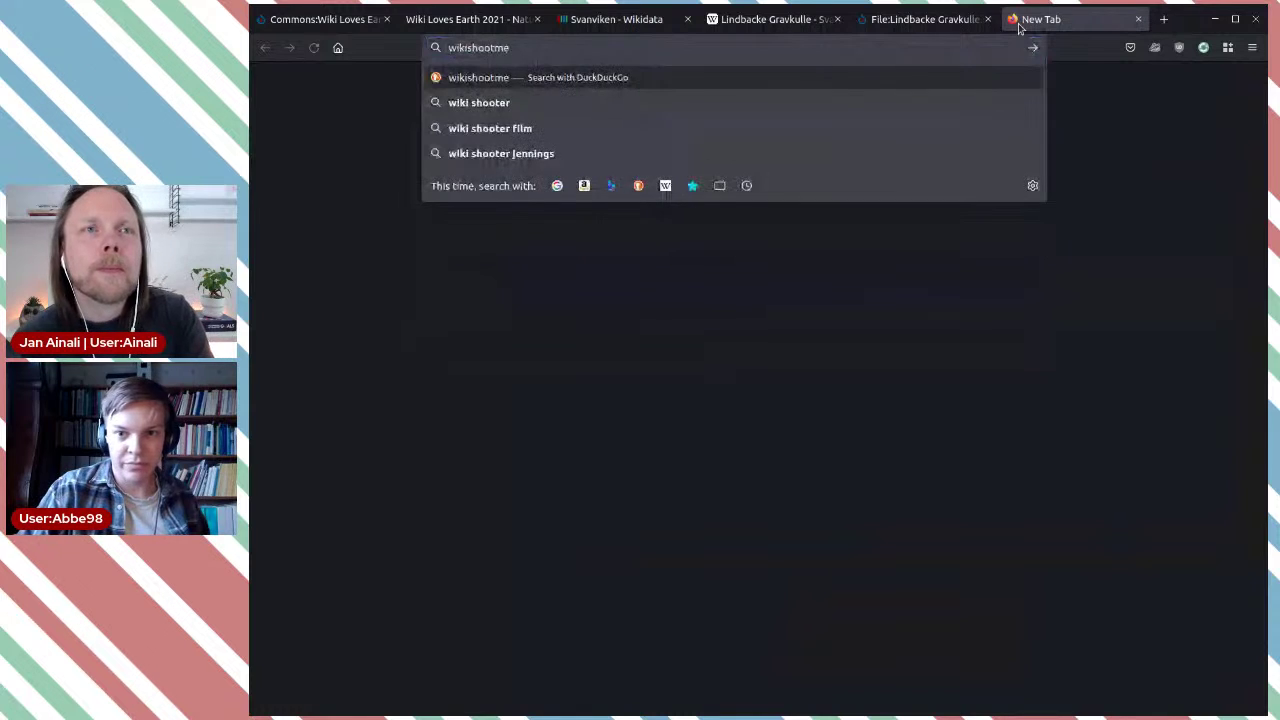
key("Return")
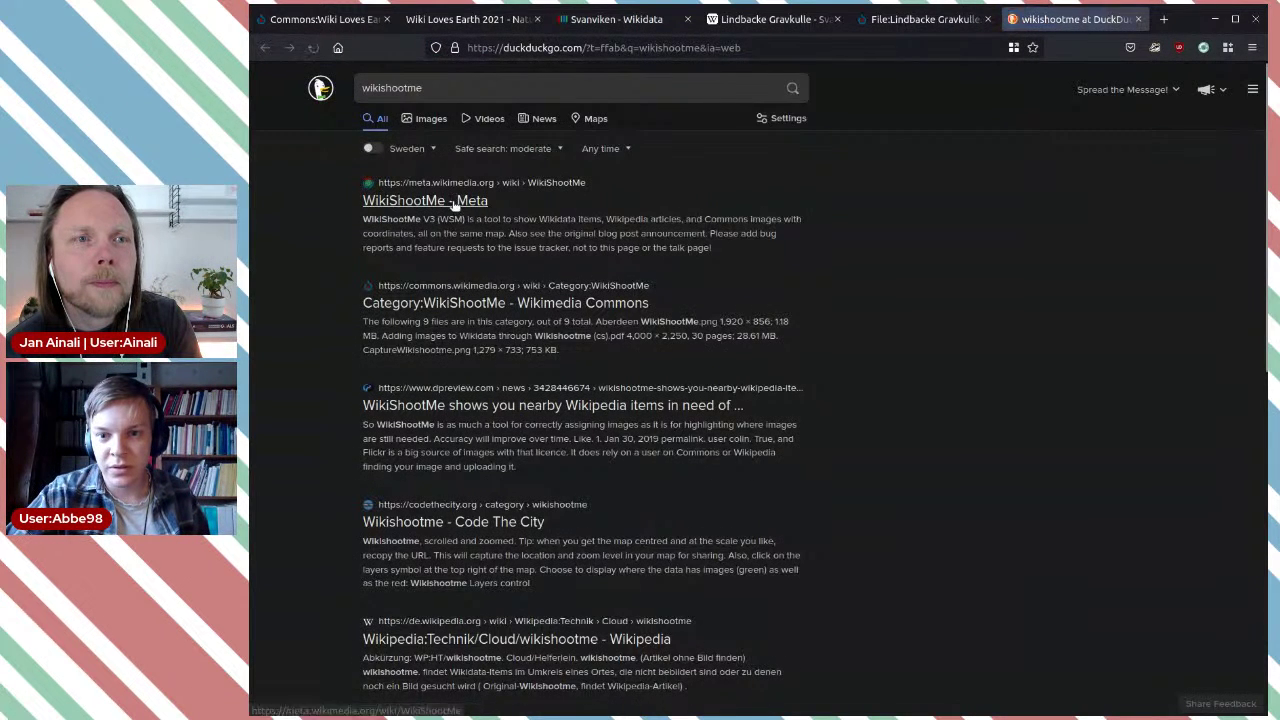
left_click(443, 208)
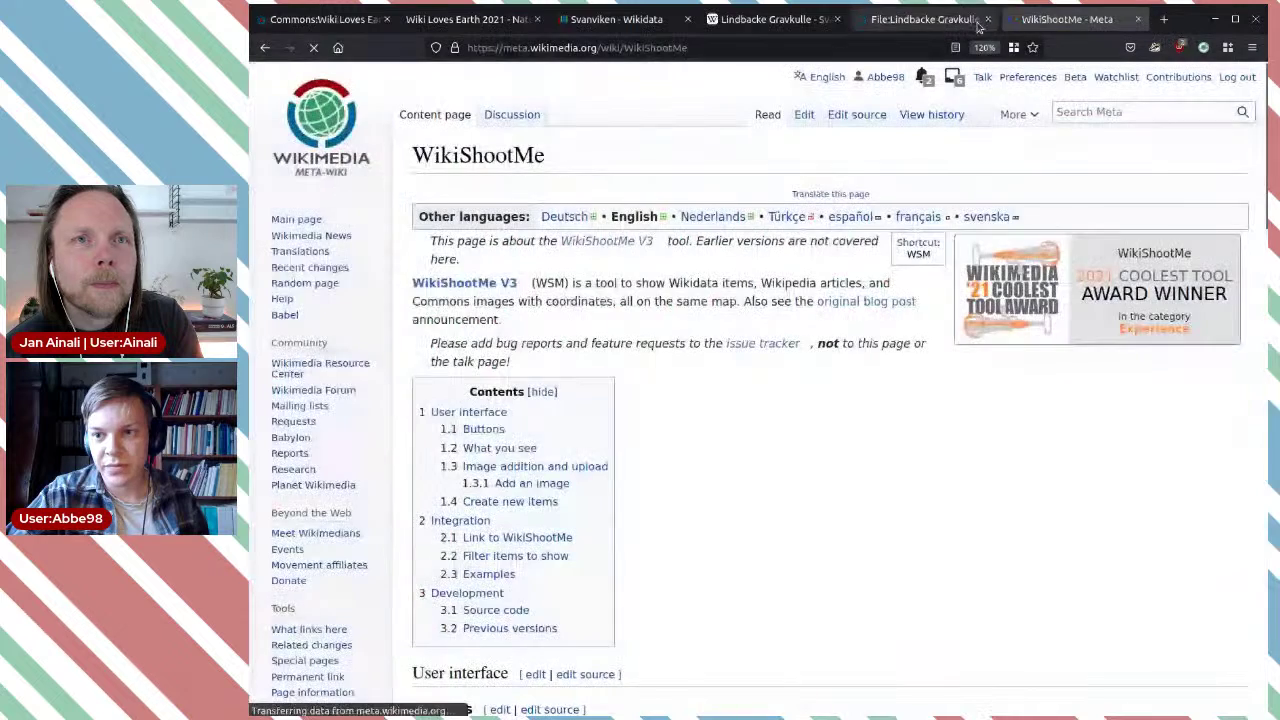
Step: Close the Commons file page, then launch the WikiShootMe V3 tool and reload it to get its map
left_click(987, 19)
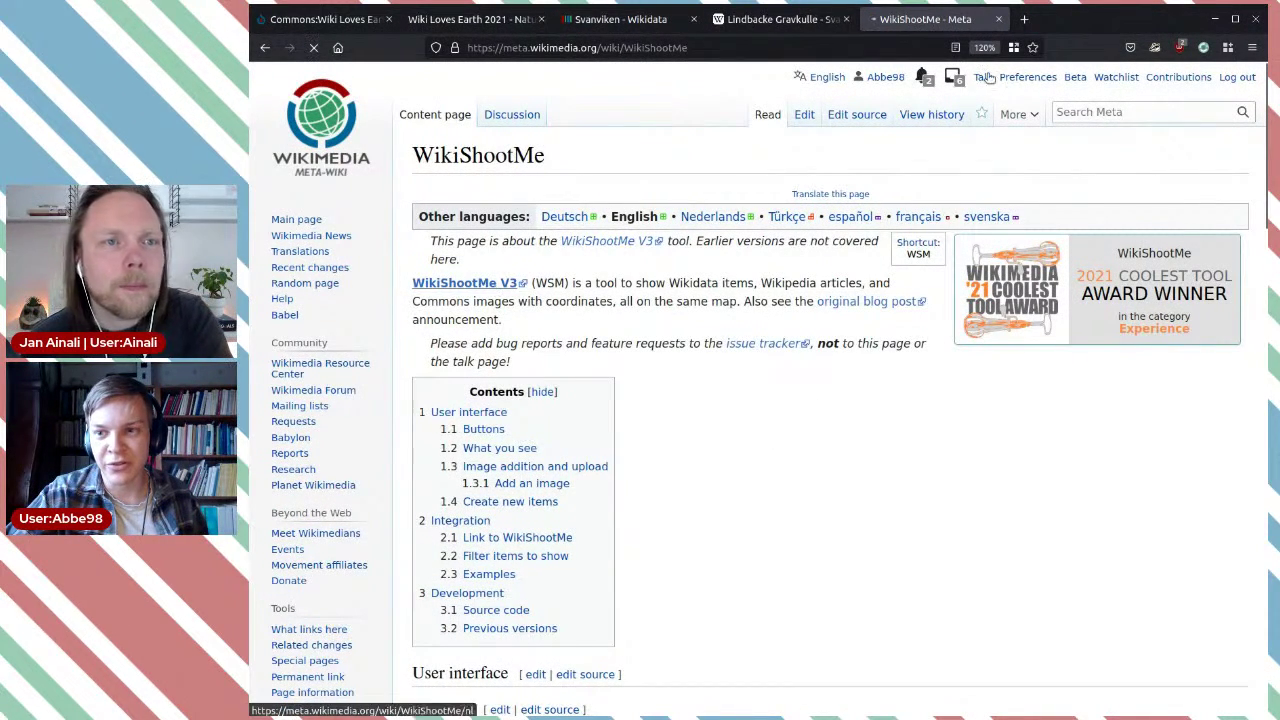
left_click(468, 283)
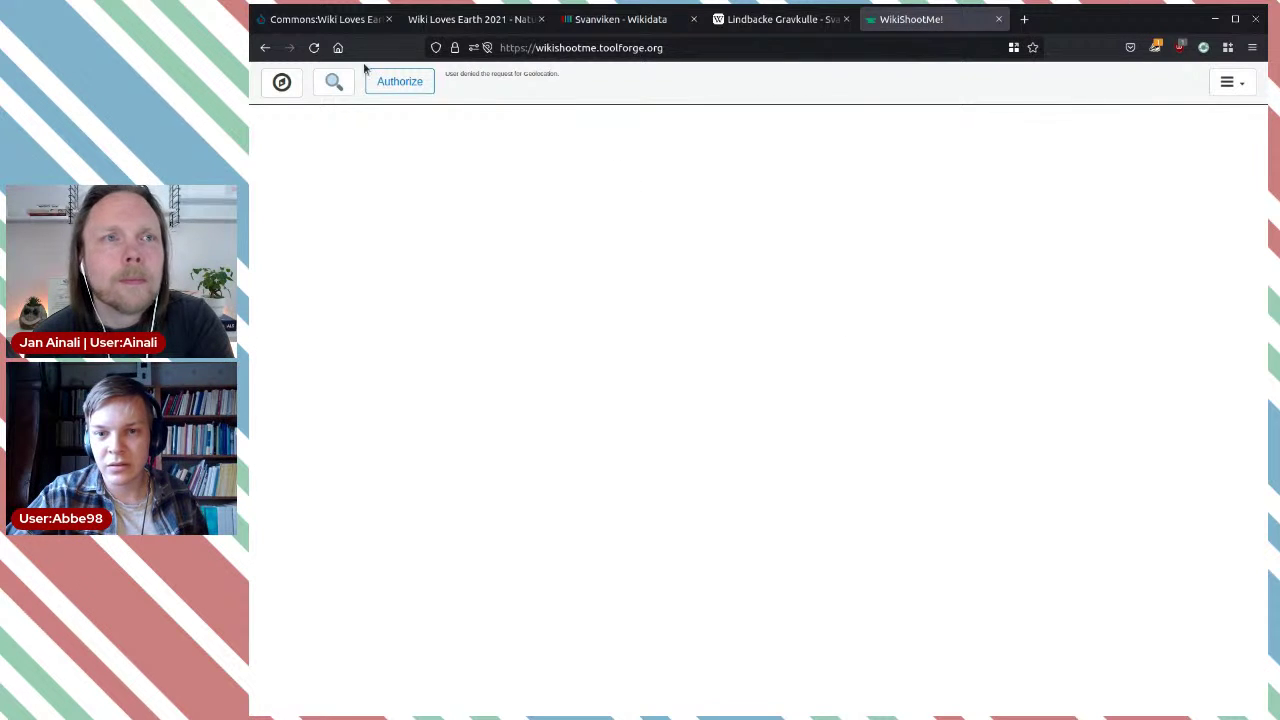
left_click(314, 47)
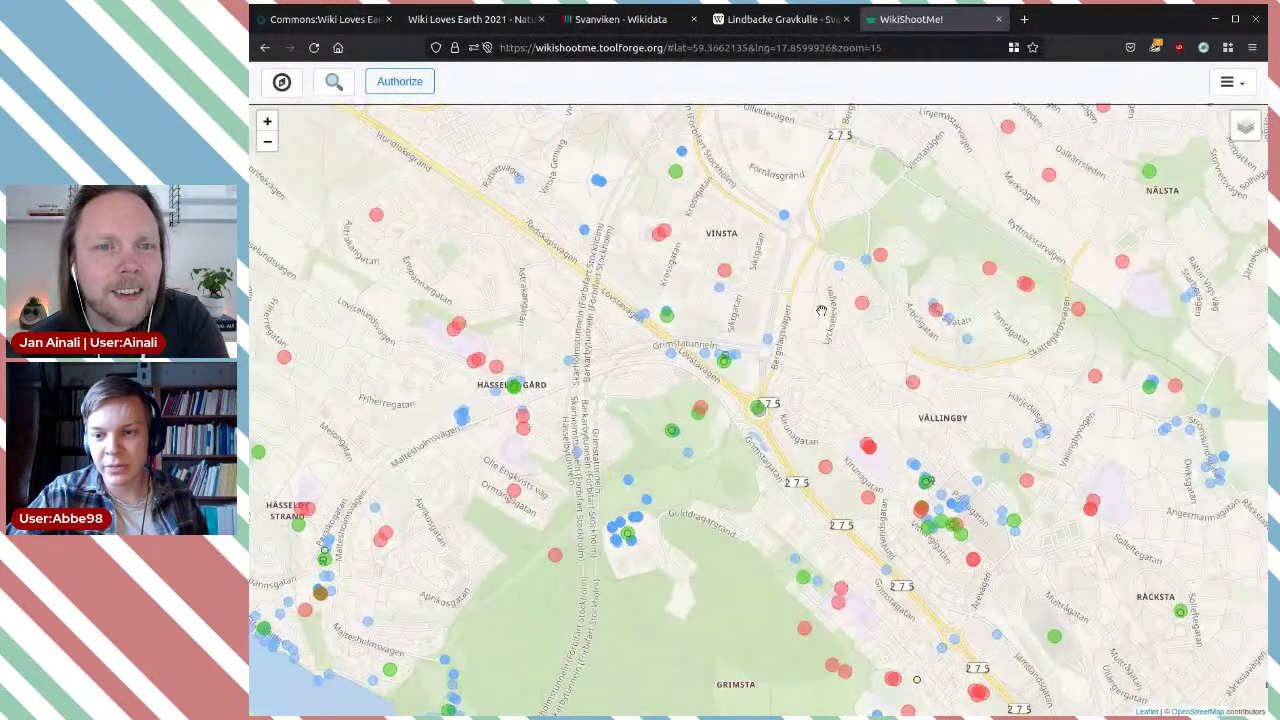
Step: Locate the green reserve area along Sörmlandsleden, southwest of Nyköping, on the WikiShootMe map
scroll(822, 306, "down", 6)
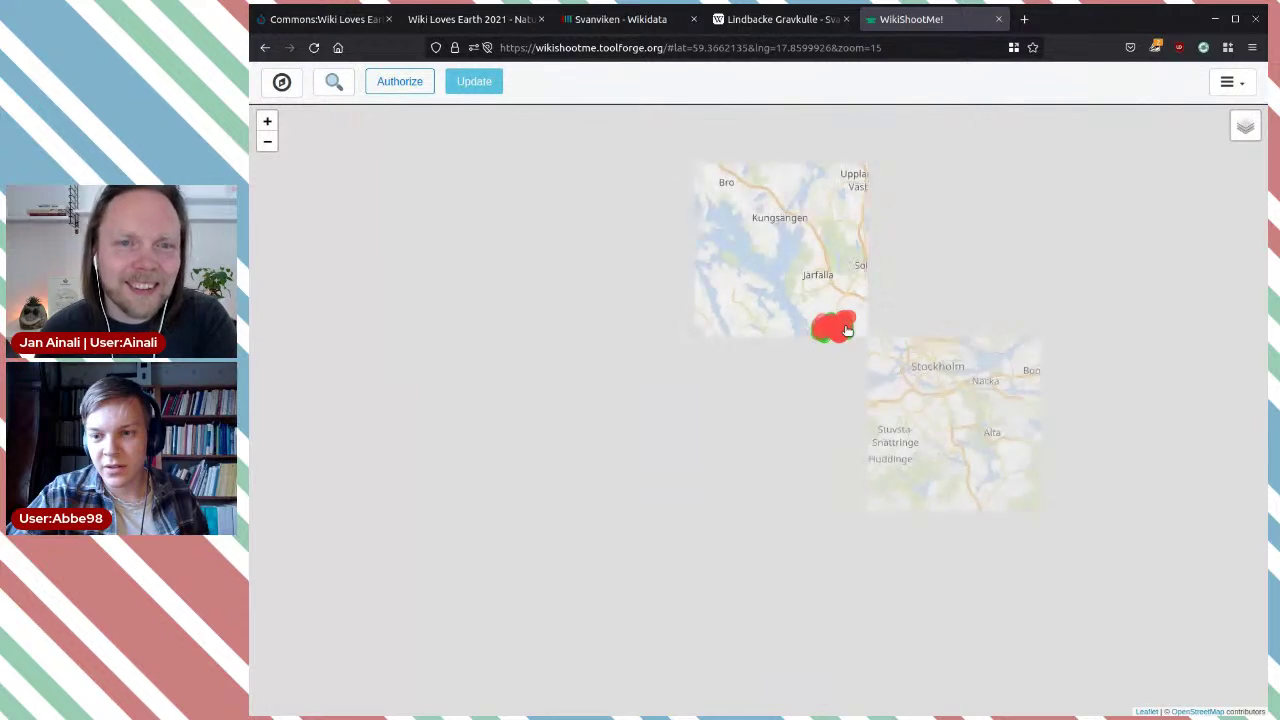
scroll(851, 397, "down", 2)
scroll(850, 482, "down", 3)
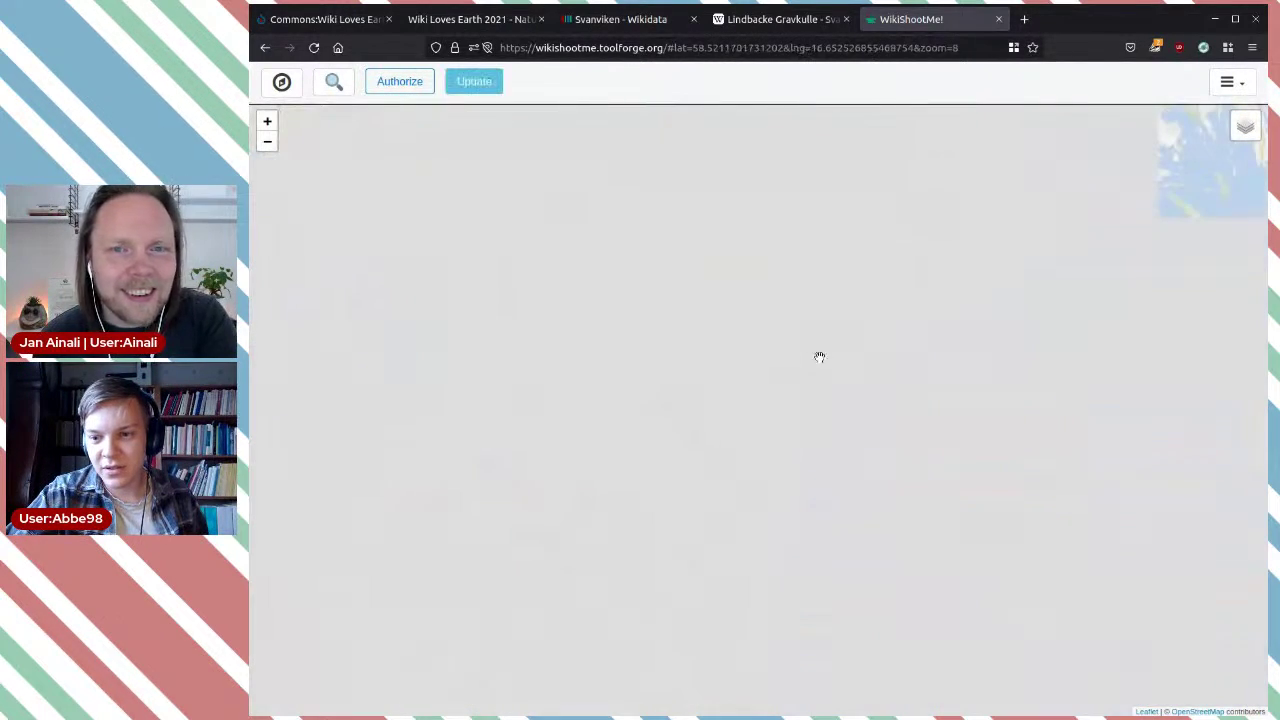
scroll(899, 281, "down", 2)
scroll(899, 281, "up", 5)
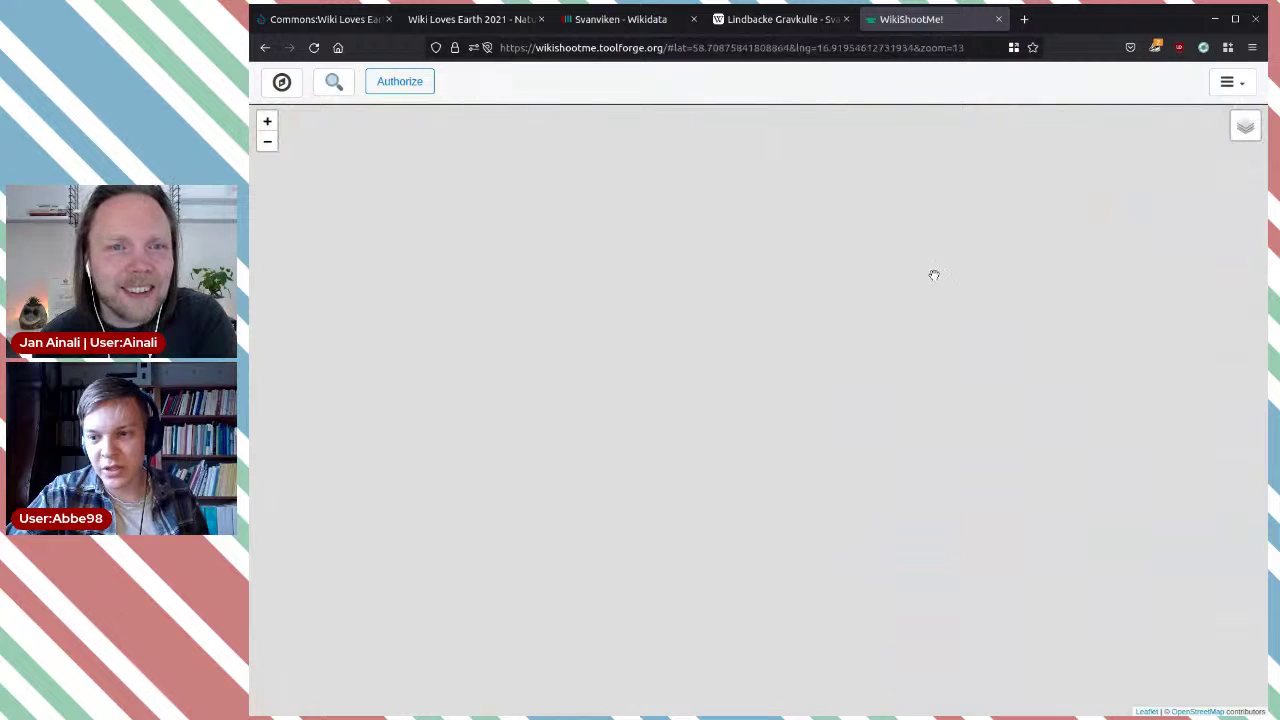
left_click_drag(957, 300, 924, 366)
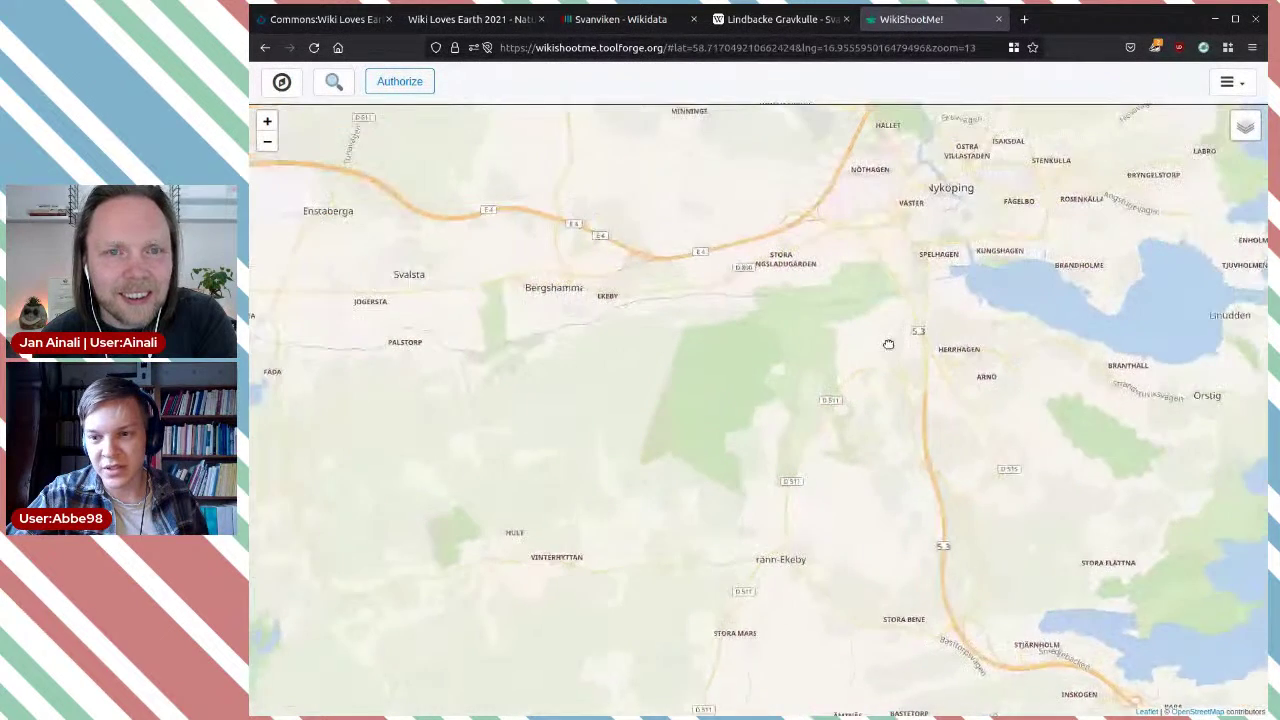
scroll(860, 298, "up", 4)
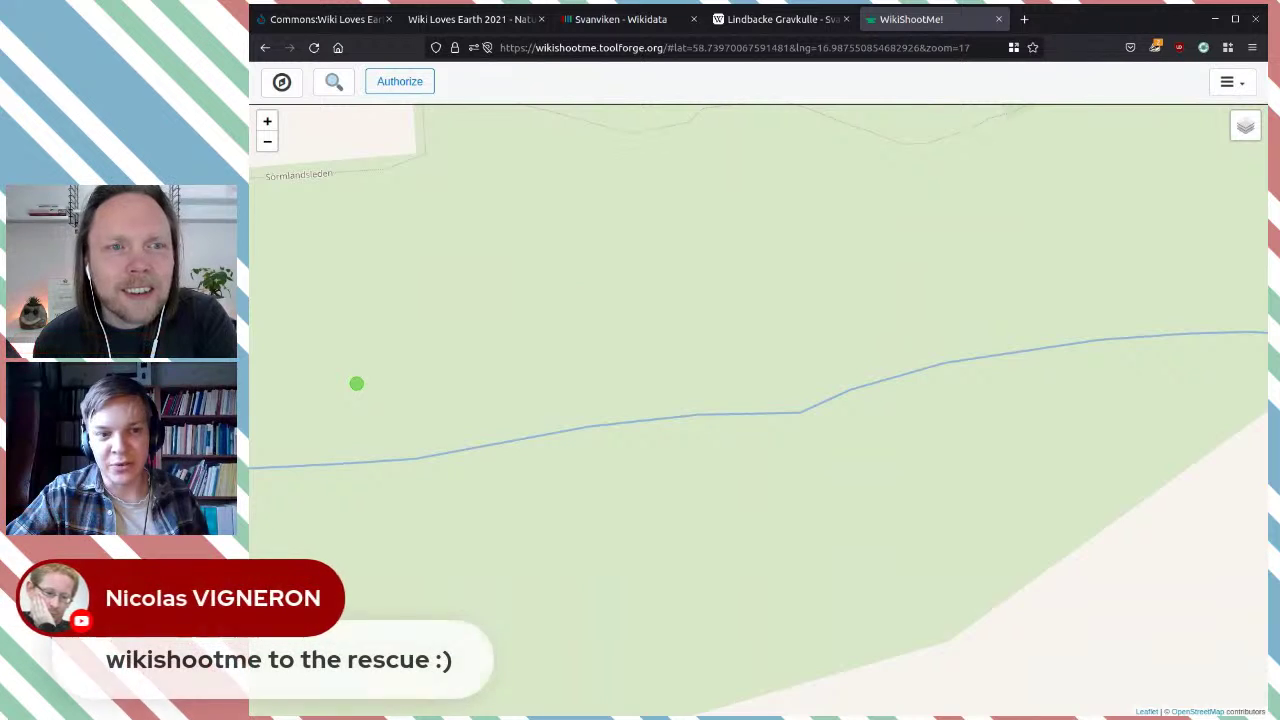
scroll(657, 454, "down", 2)
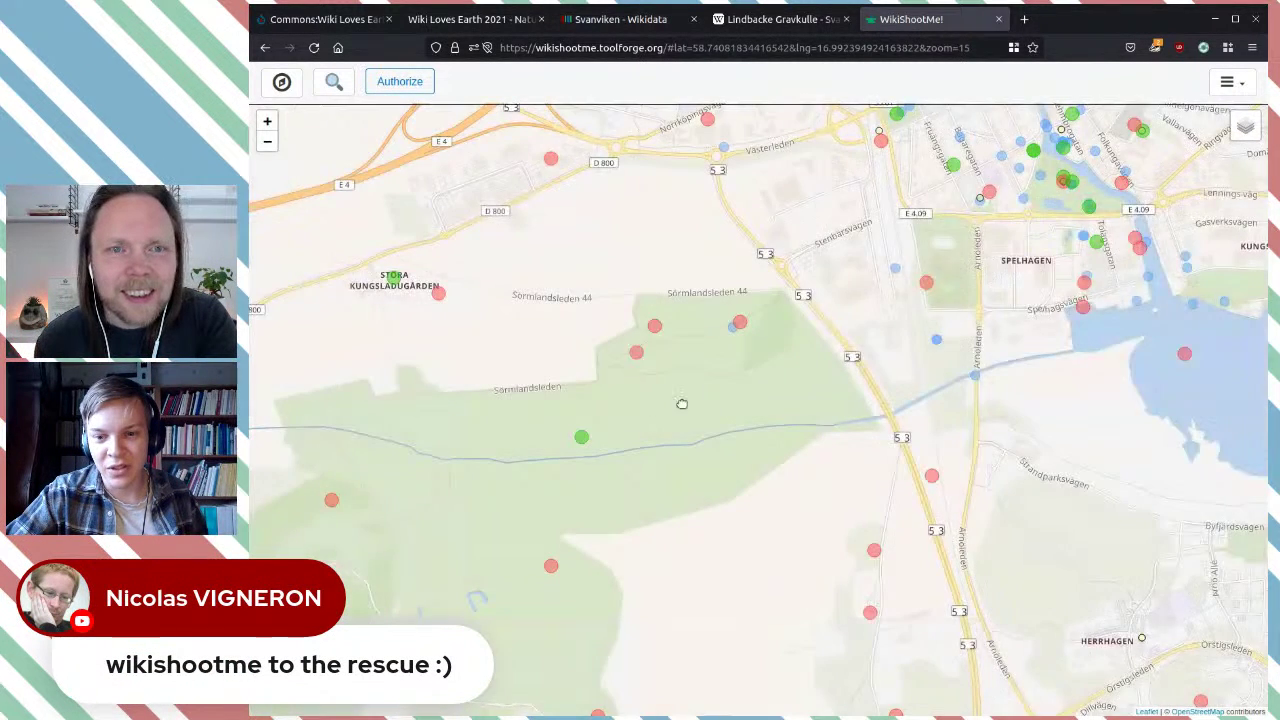
left_click_drag(682, 400, 829, 303)
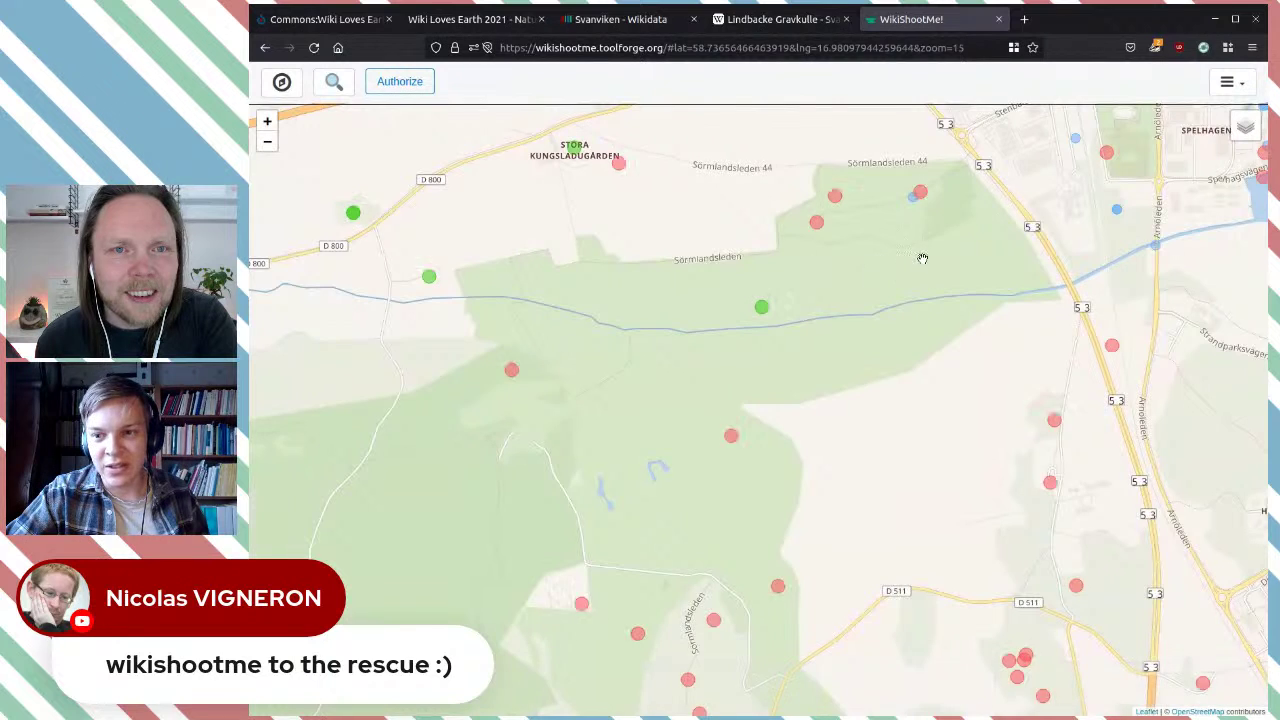
left_click_drag(920, 260, 774, 337)
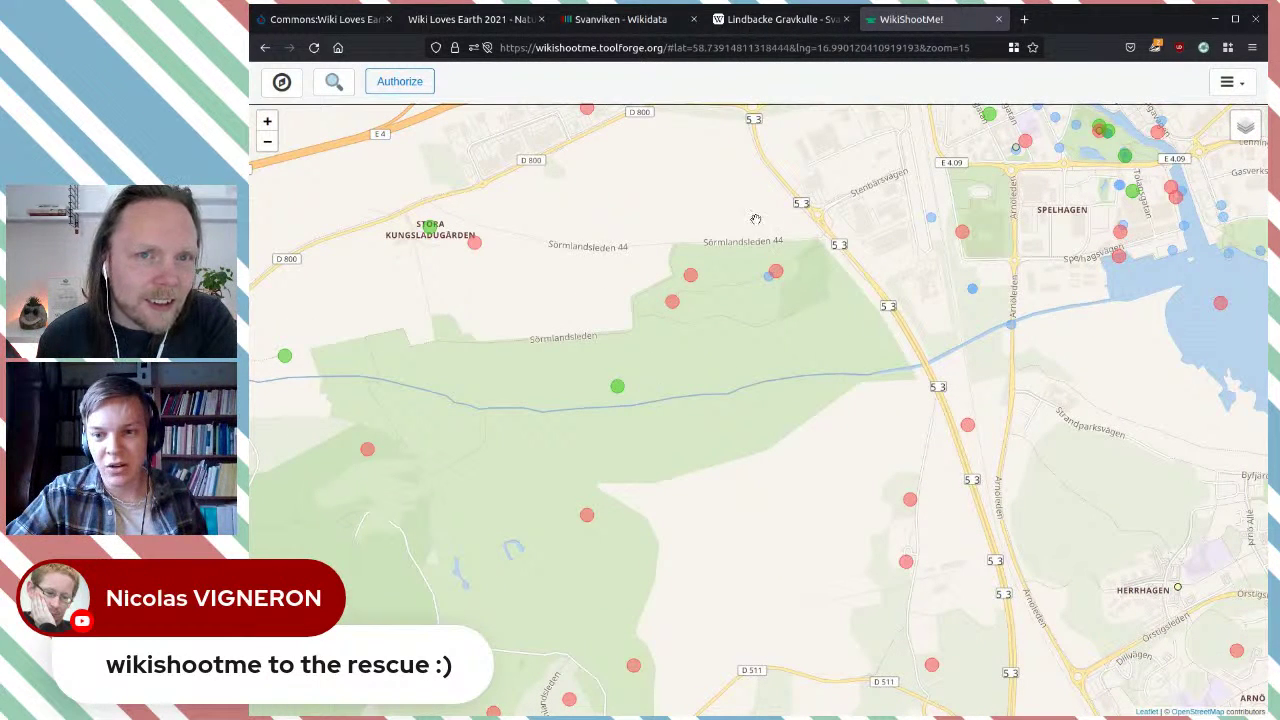
scroll(726, 295, "up", 2)
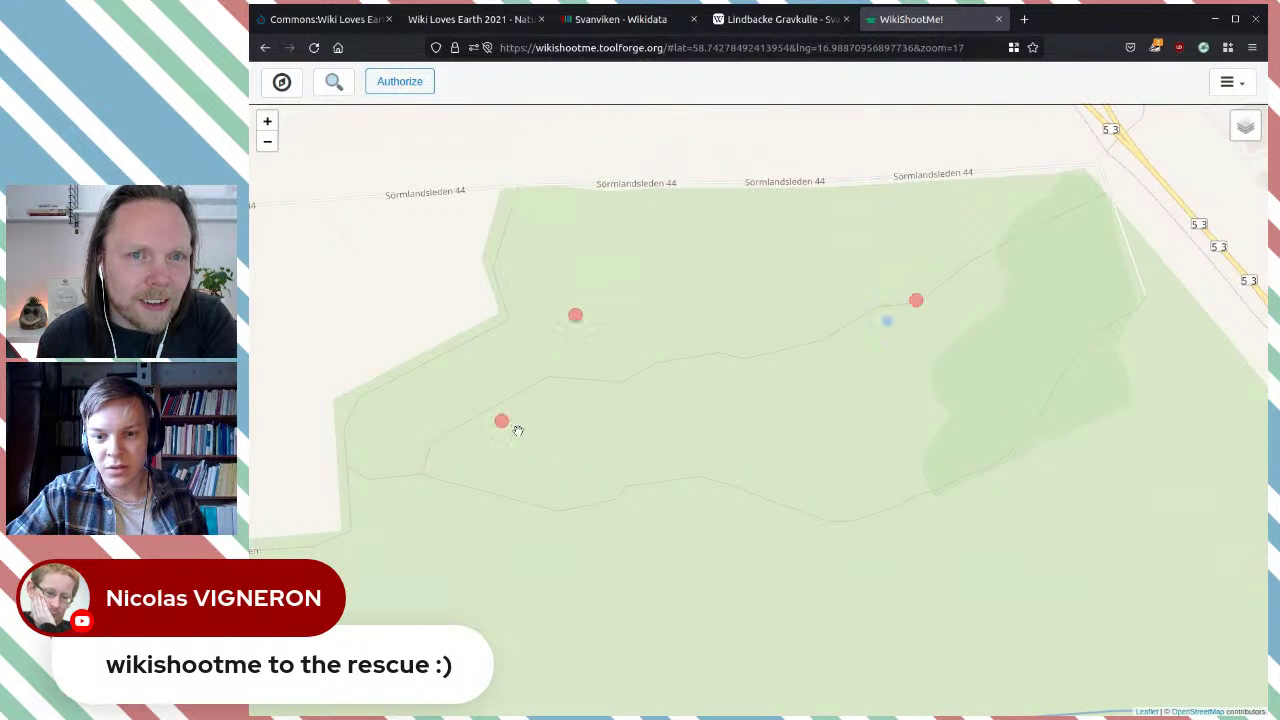
Step: Open the Wikidata item of the reserve's southwestern red marker and check the details of the eastern red marker
left_click(503, 423)
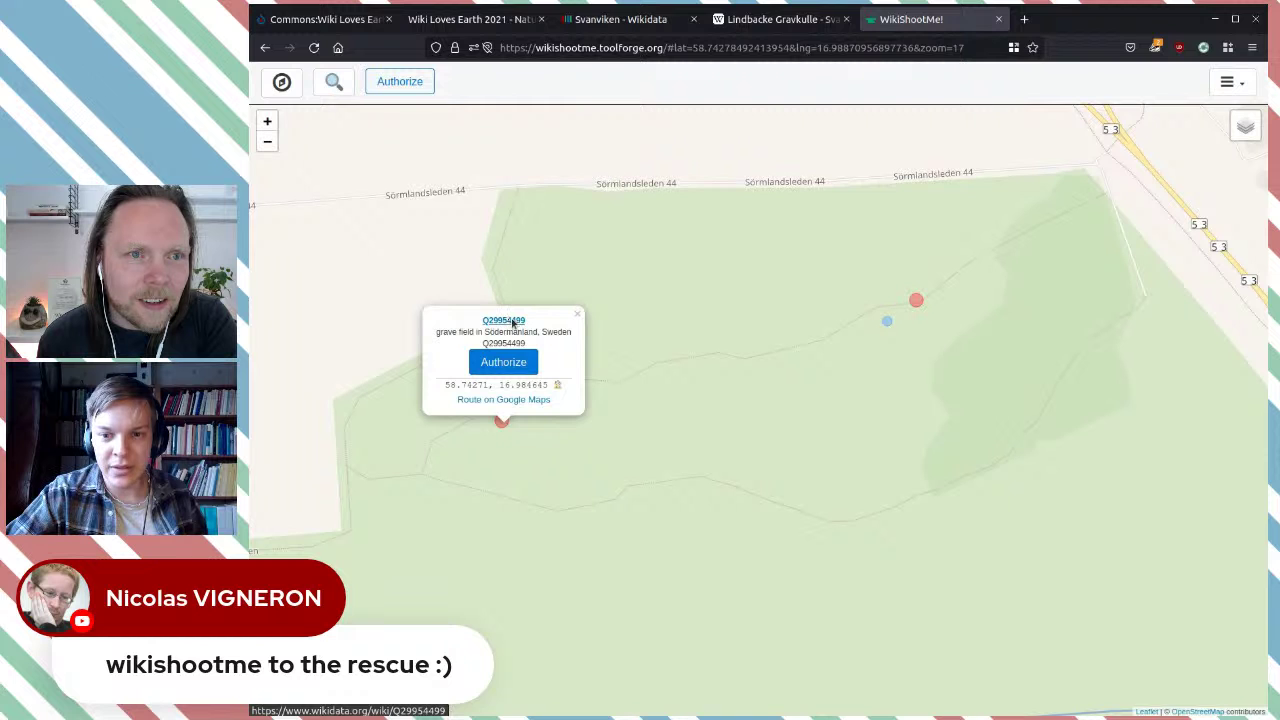
left_click(524, 322)
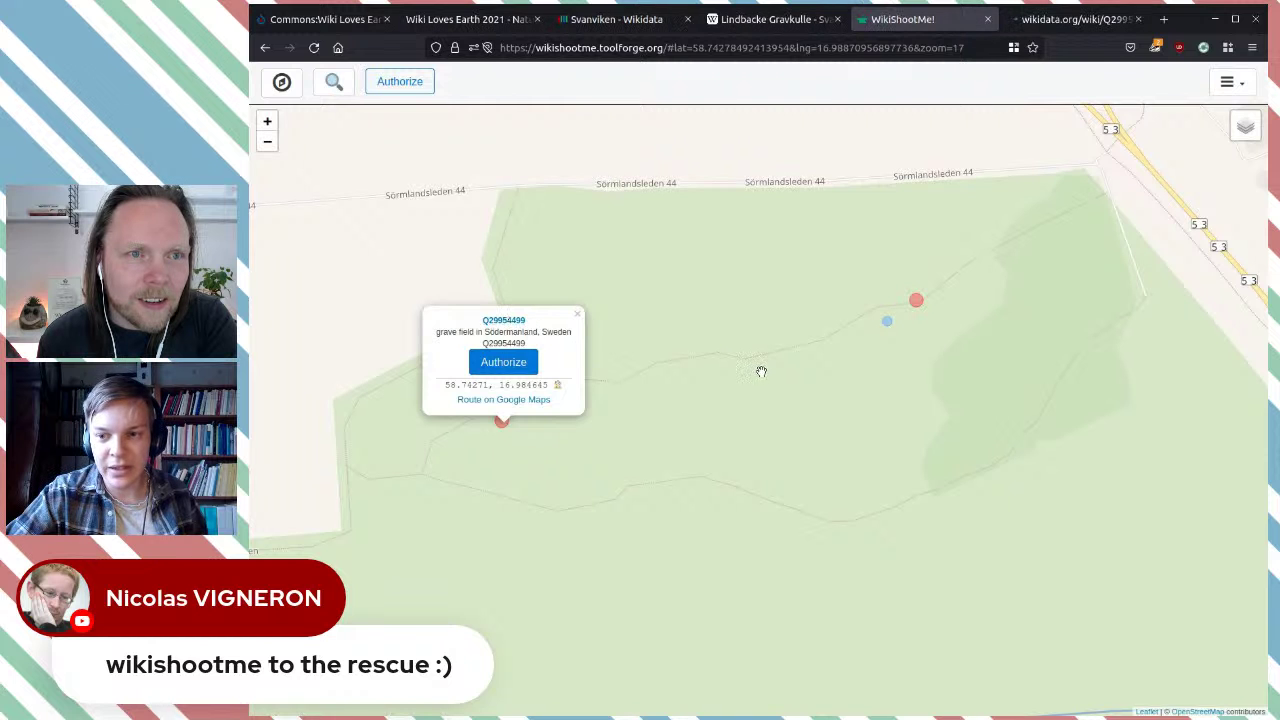
left_click(916, 302)
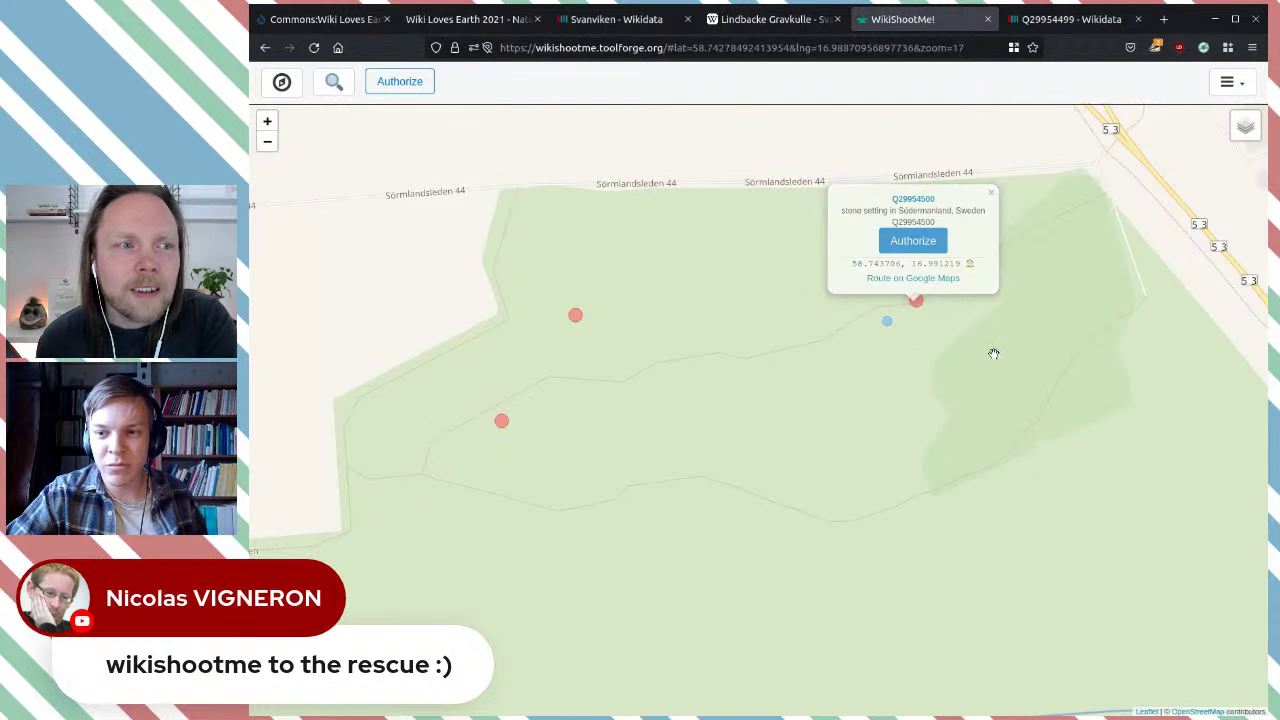
left_click(944, 330)
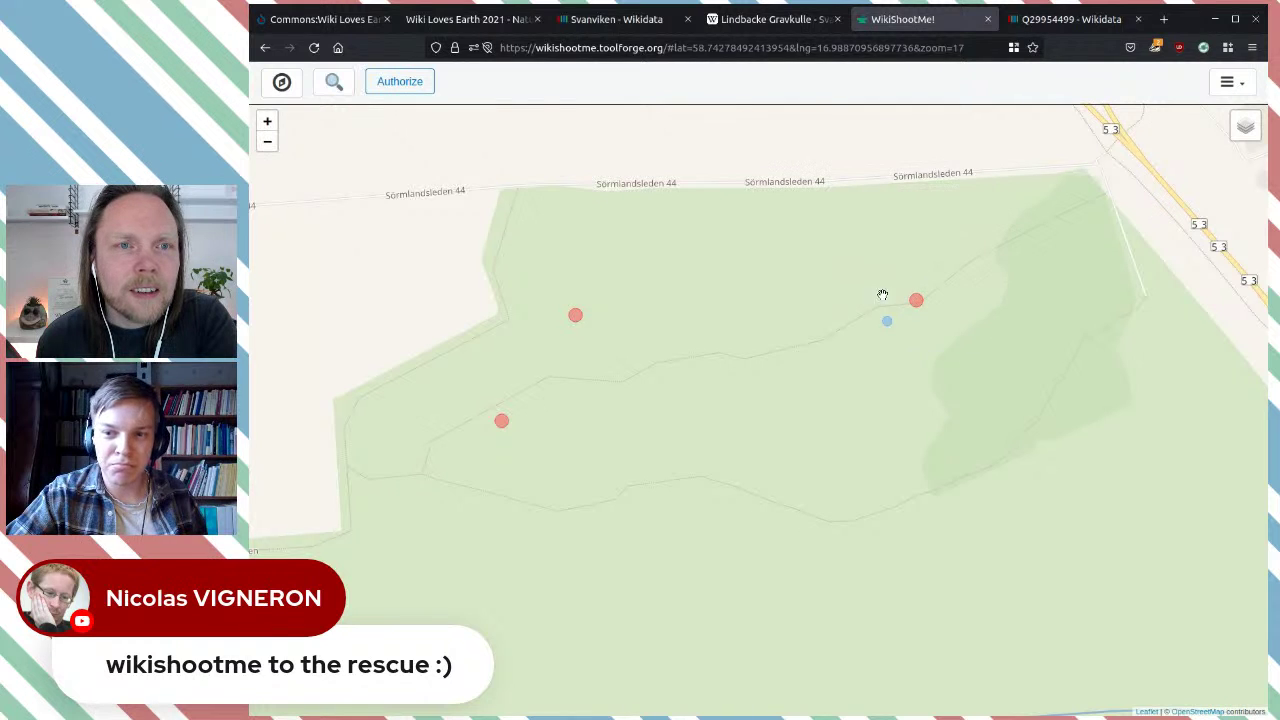
Step: Open the Wikidata item Q29955223 from the reserve's northwestern red marker and close WikiShootMe
left_click(575, 316)
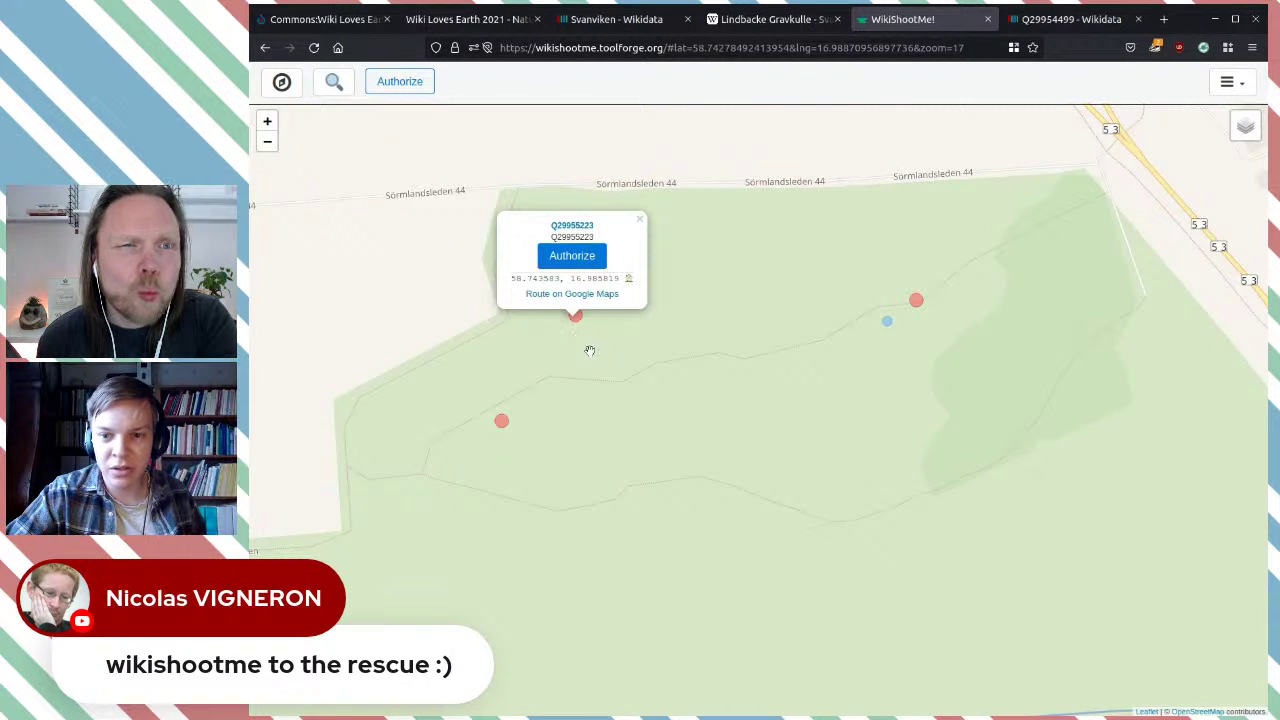
left_click(566, 228)
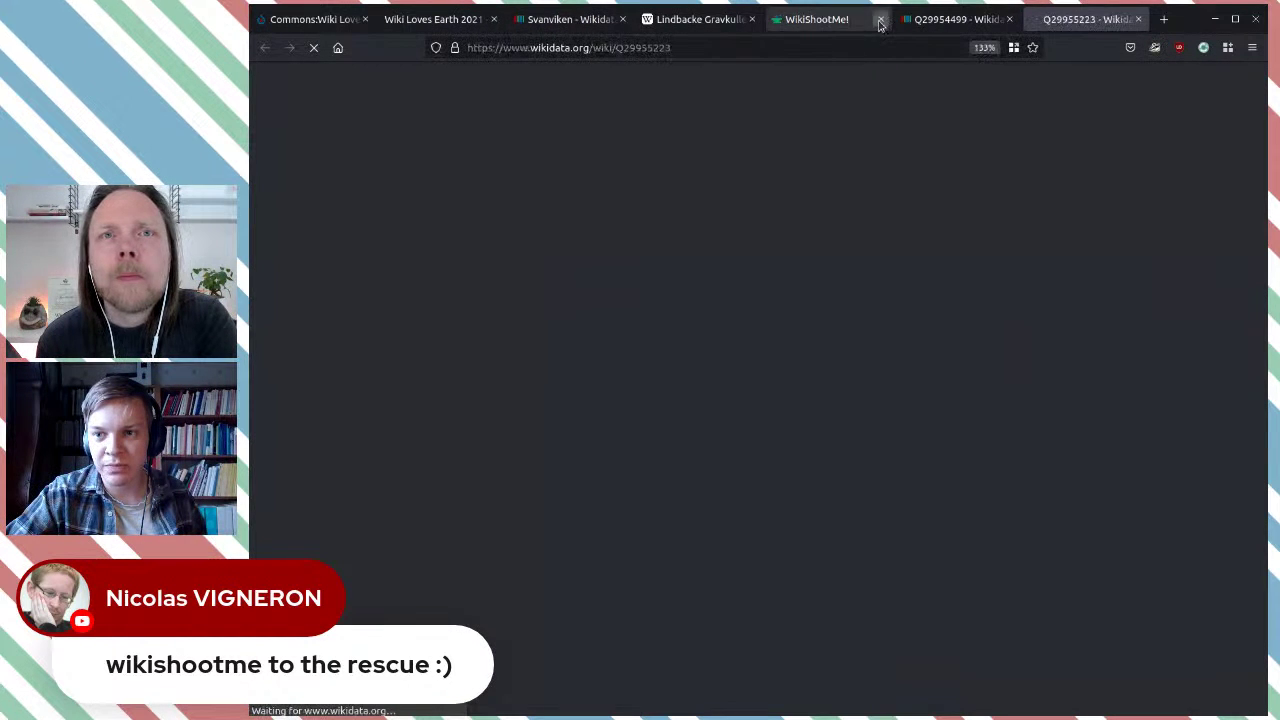
left_click(880, 19)
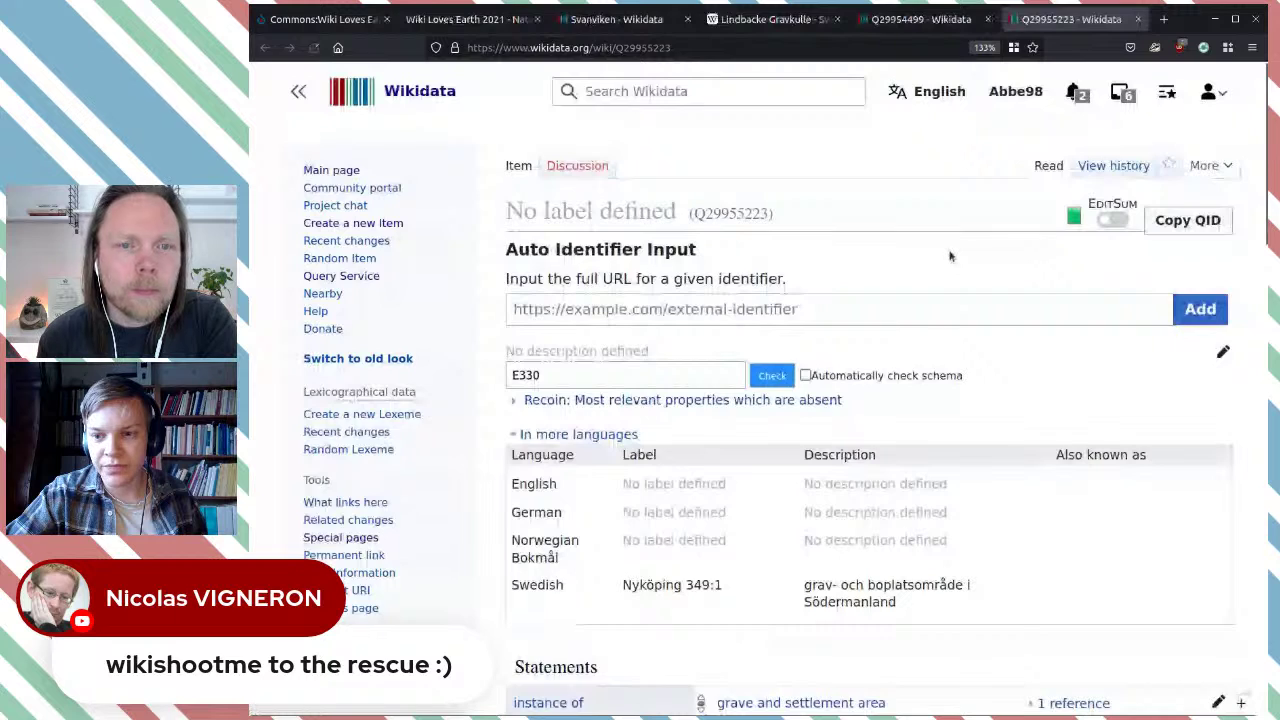
Step: Examine the labels, statements and identifiers of item Q29955223, then close it
scroll(949, 256, "down", 5)
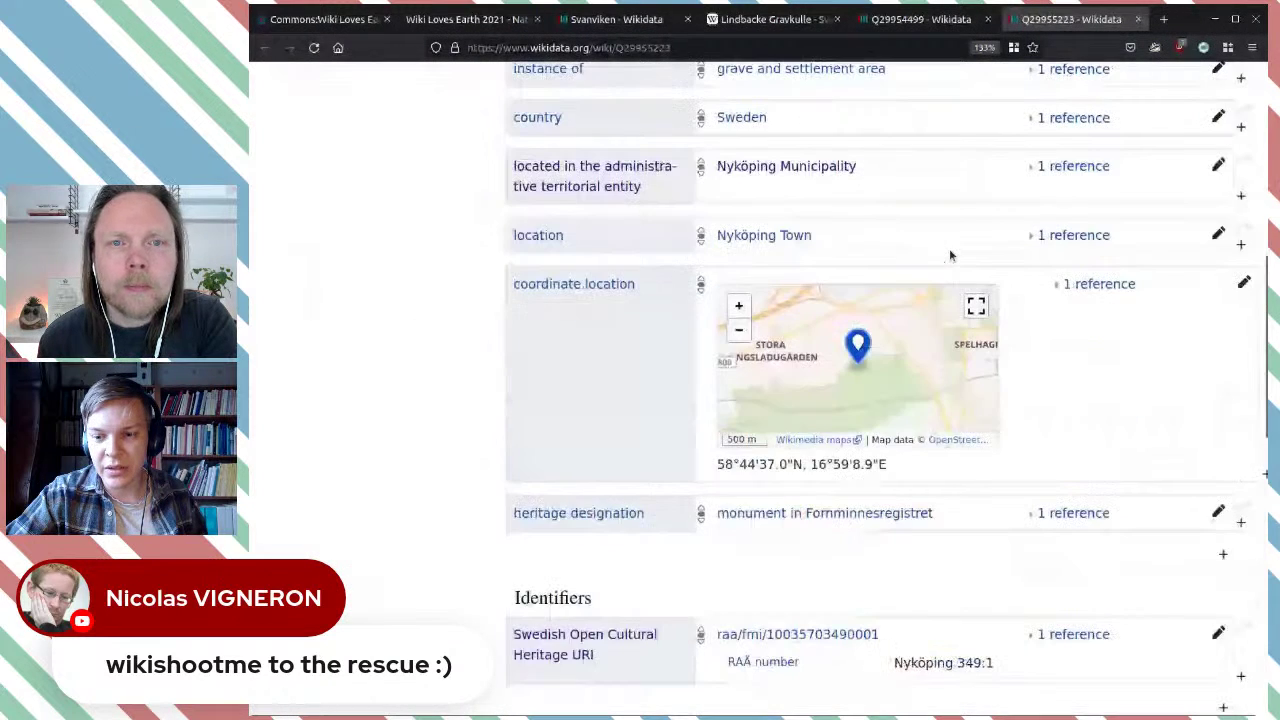
scroll(949, 248, "up", 4)
scroll(995, 232, "down", 2)
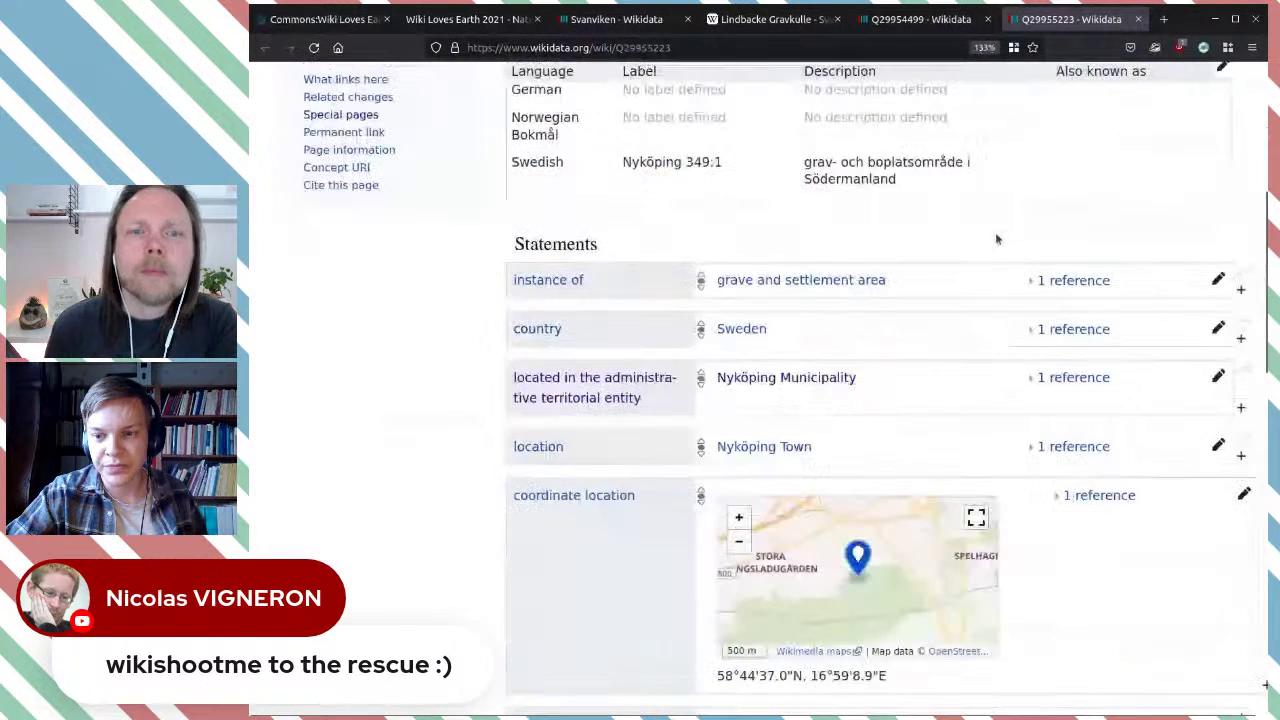
scroll(1010, 246, "up", 1)
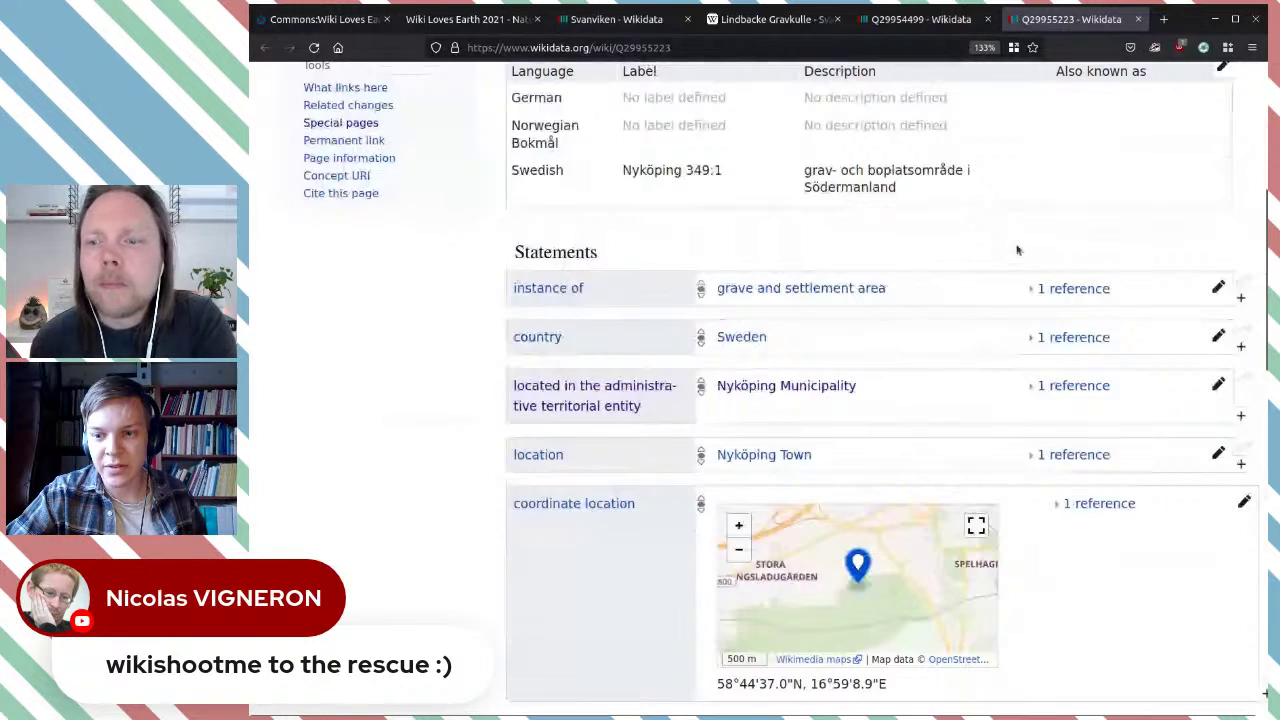
scroll(1017, 250, "up", 2)
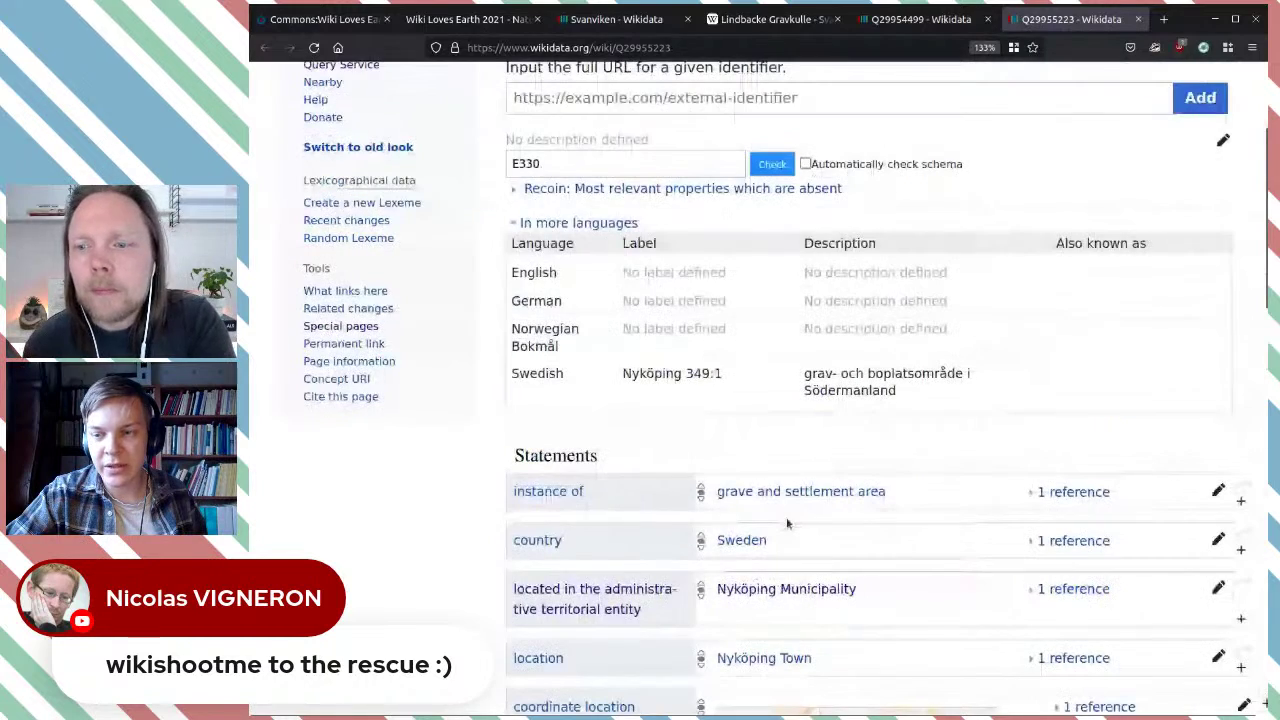
left_click(1141, 19)
Step: Examine the description, statements and coordinate location of item Q29954499
scroll(1020, 354, "down", 3)
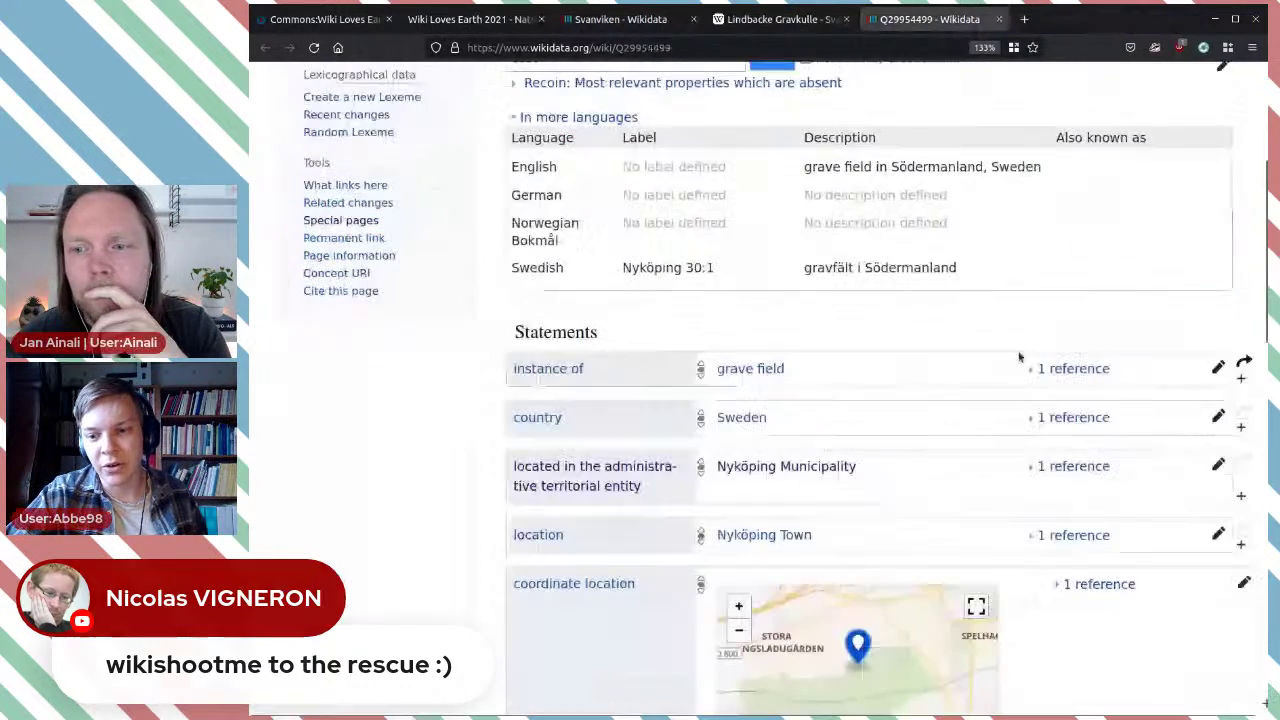
scroll(948, 368, "down", 3)
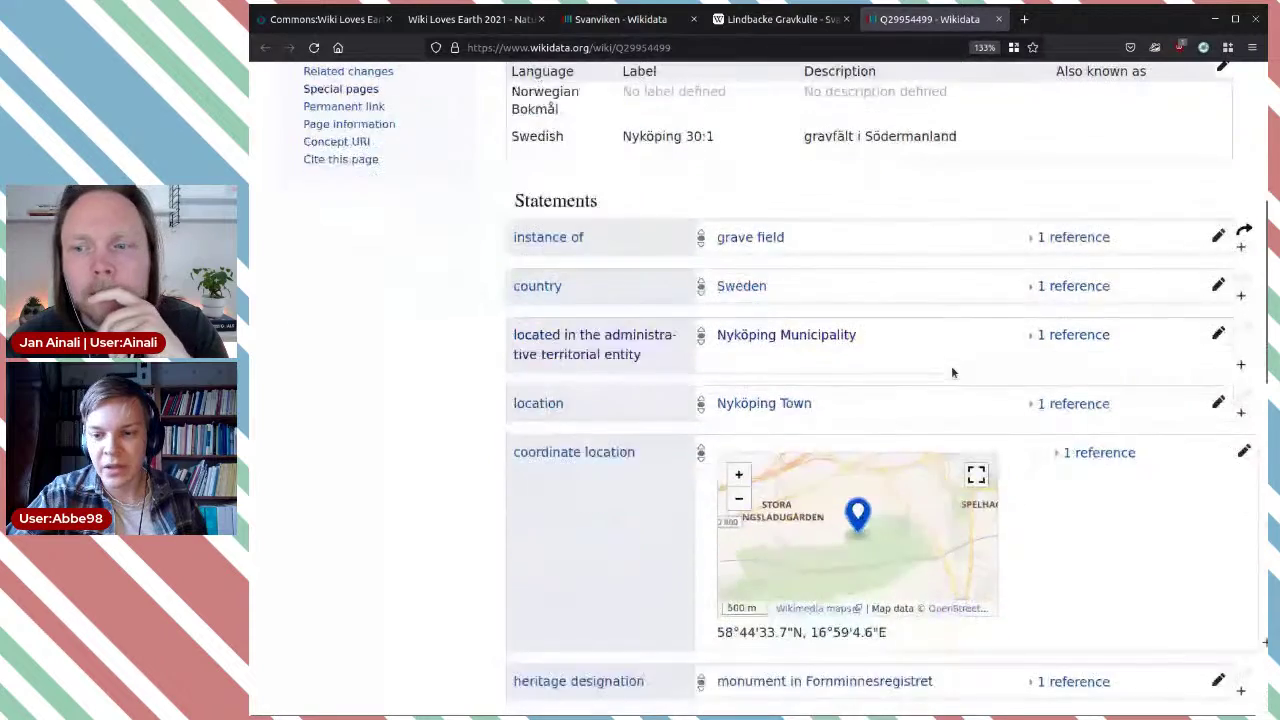
scroll(1062, 415, "down", 2)
scroll(1062, 412, "up", 4)
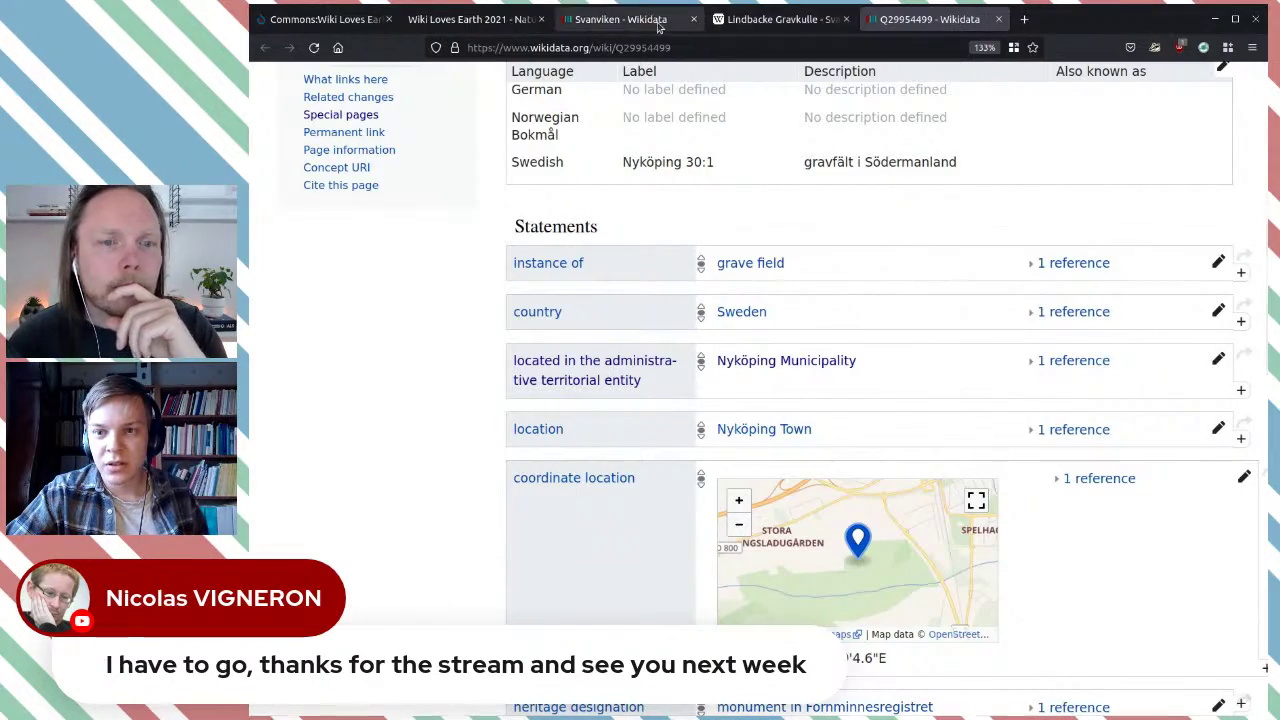
Step: Open the Commons file page of the Lindbacke grave mound image and copy its file title from the address
left_click(770, 20)
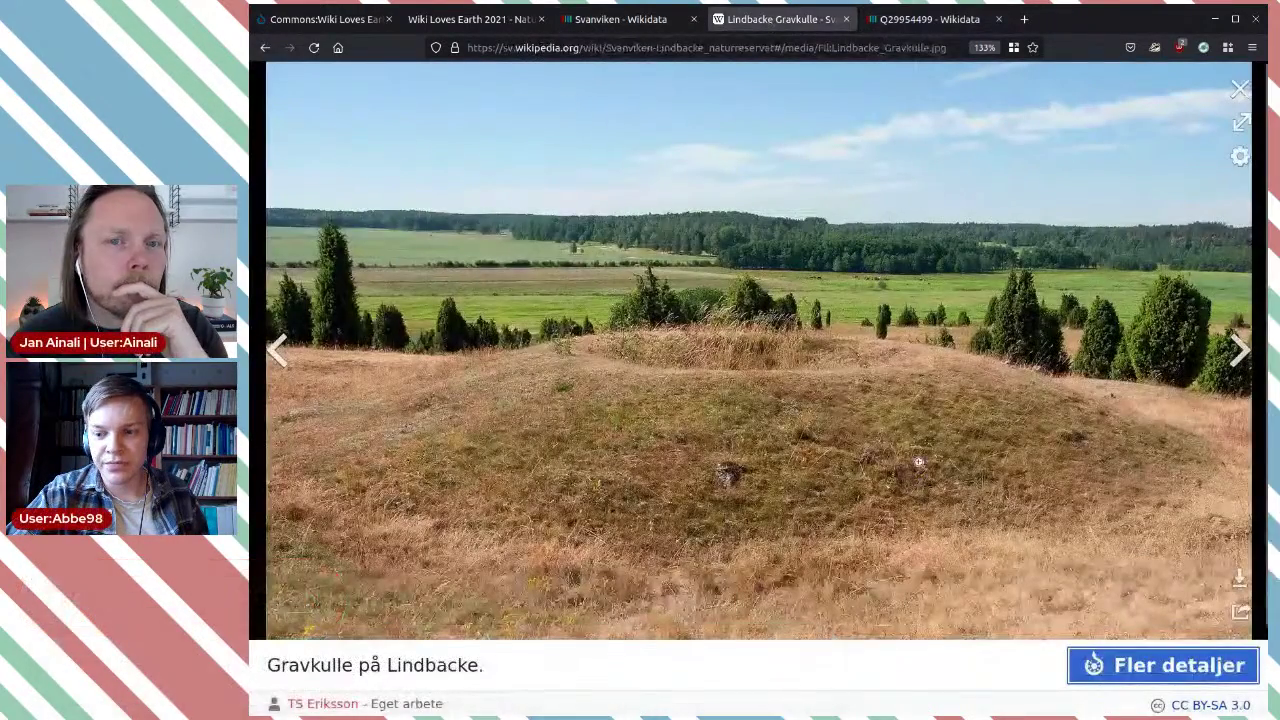
left_click(1163, 665)
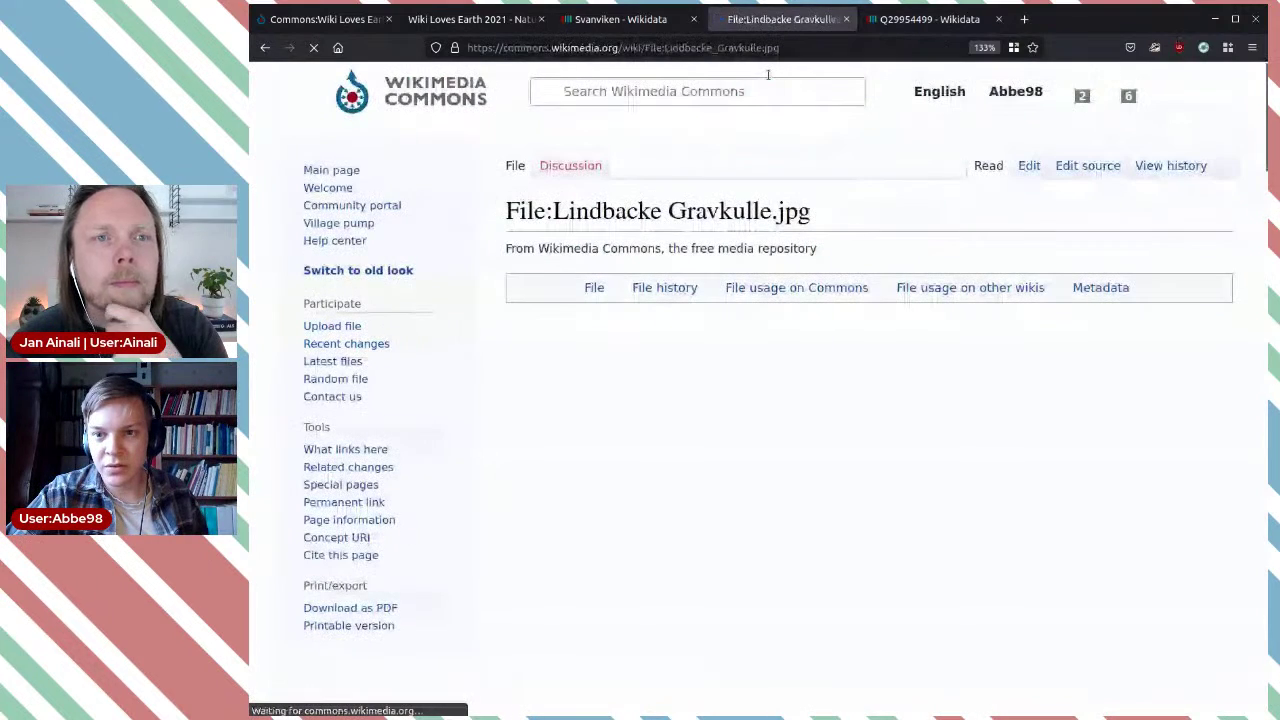
left_click_drag(779, 48, 643, 48)
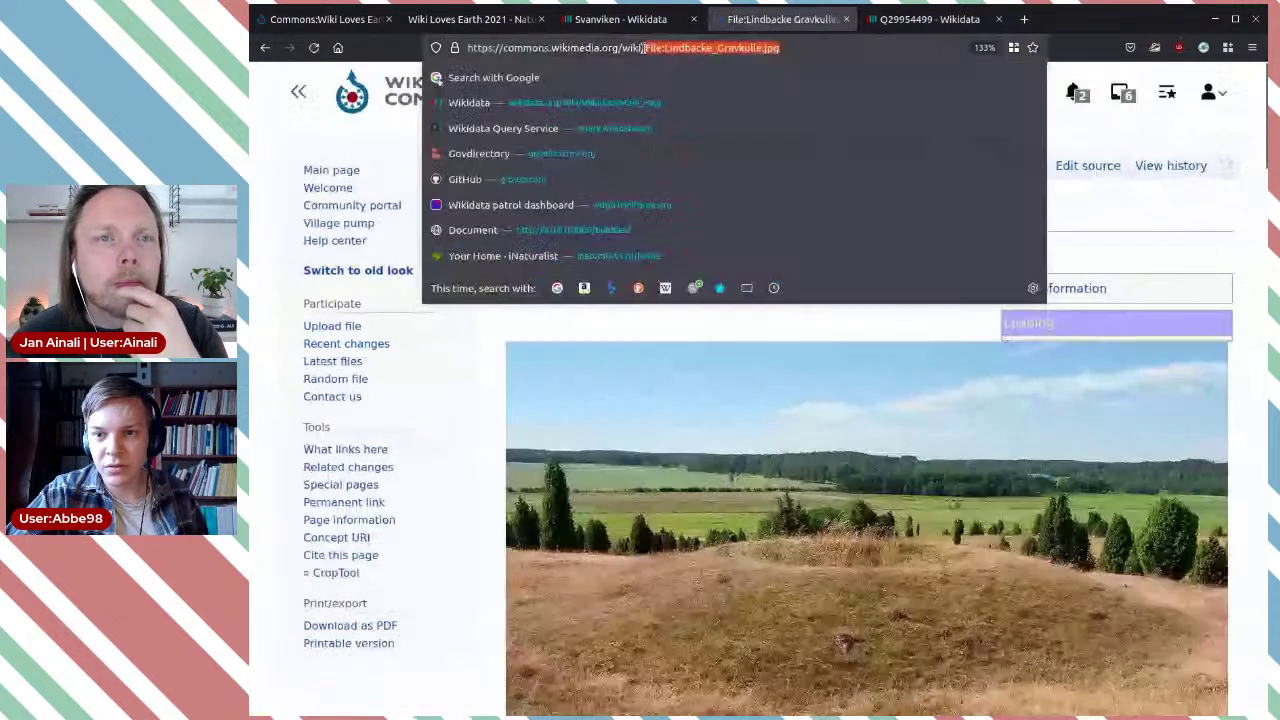
key("ctrl+c")
Step: Add an image statement with the value Lindbacke Gravkulle.jpg to item Q29954499 and save it
left_click(930, 19)
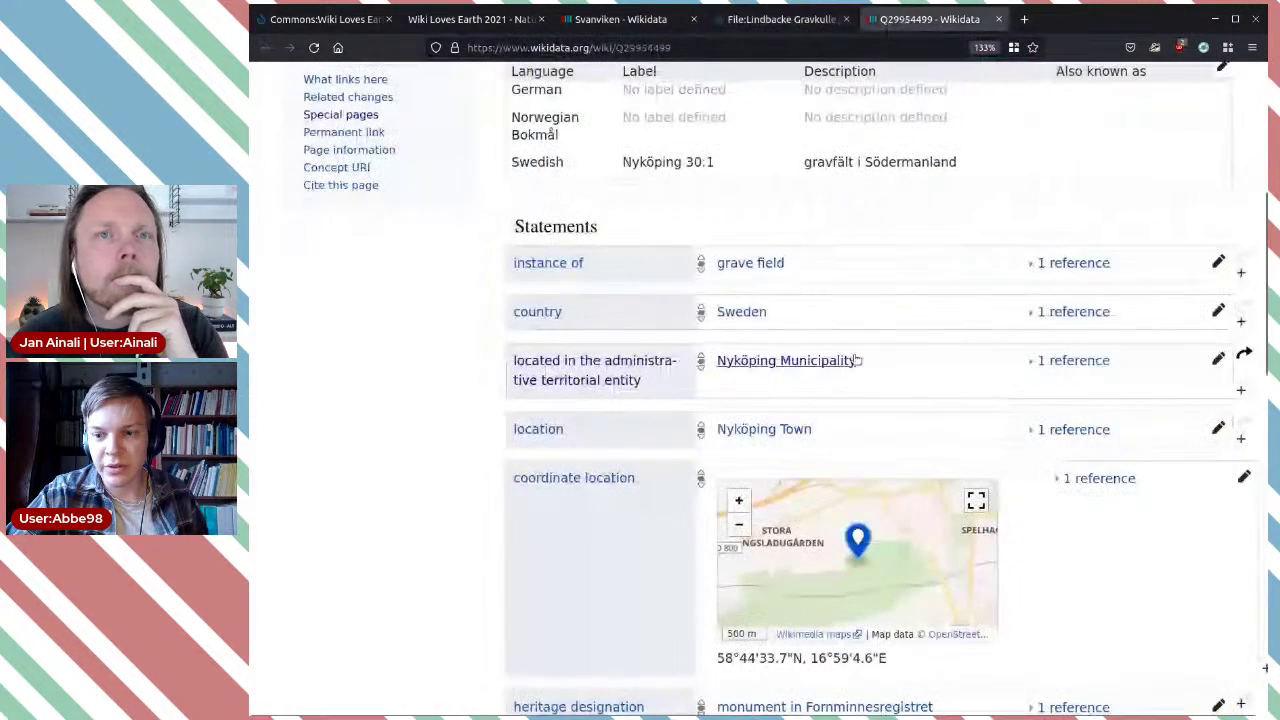
scroll(962, 364, "up", 2)
scroll(962, 364, "down", 3)
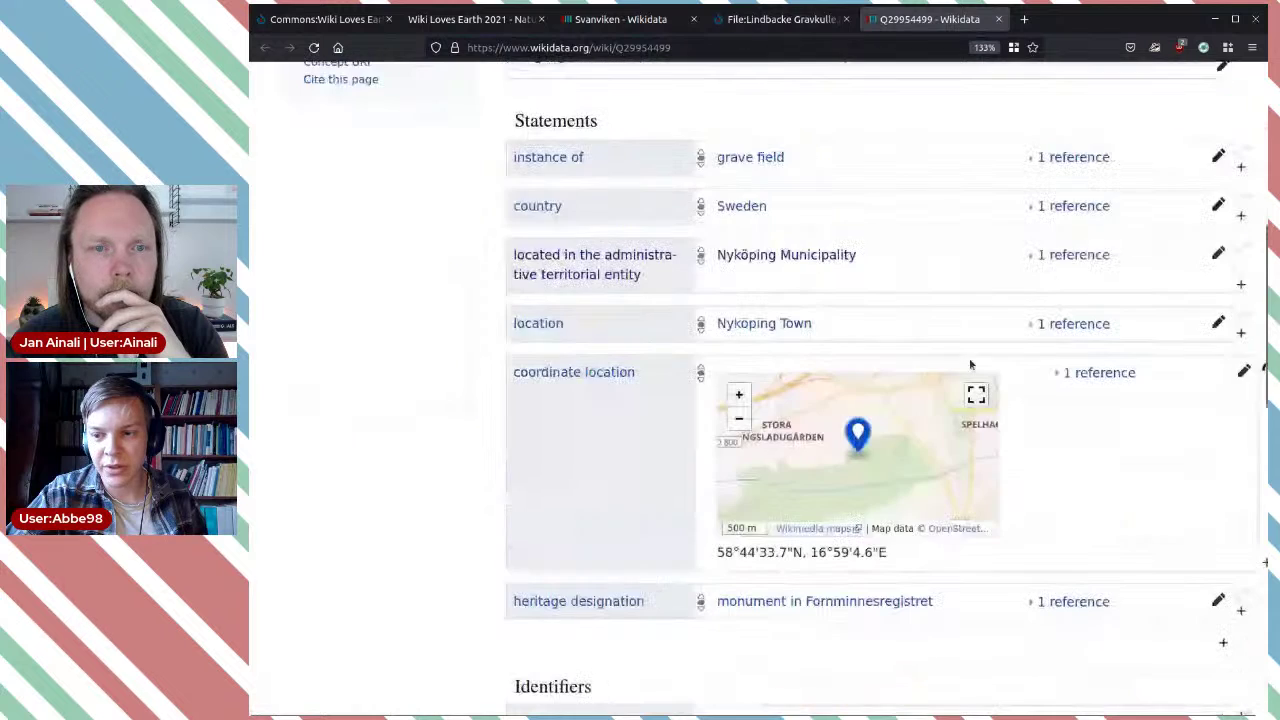
scroll(1143, 511, "down", 1)
left_click(1224, 538)
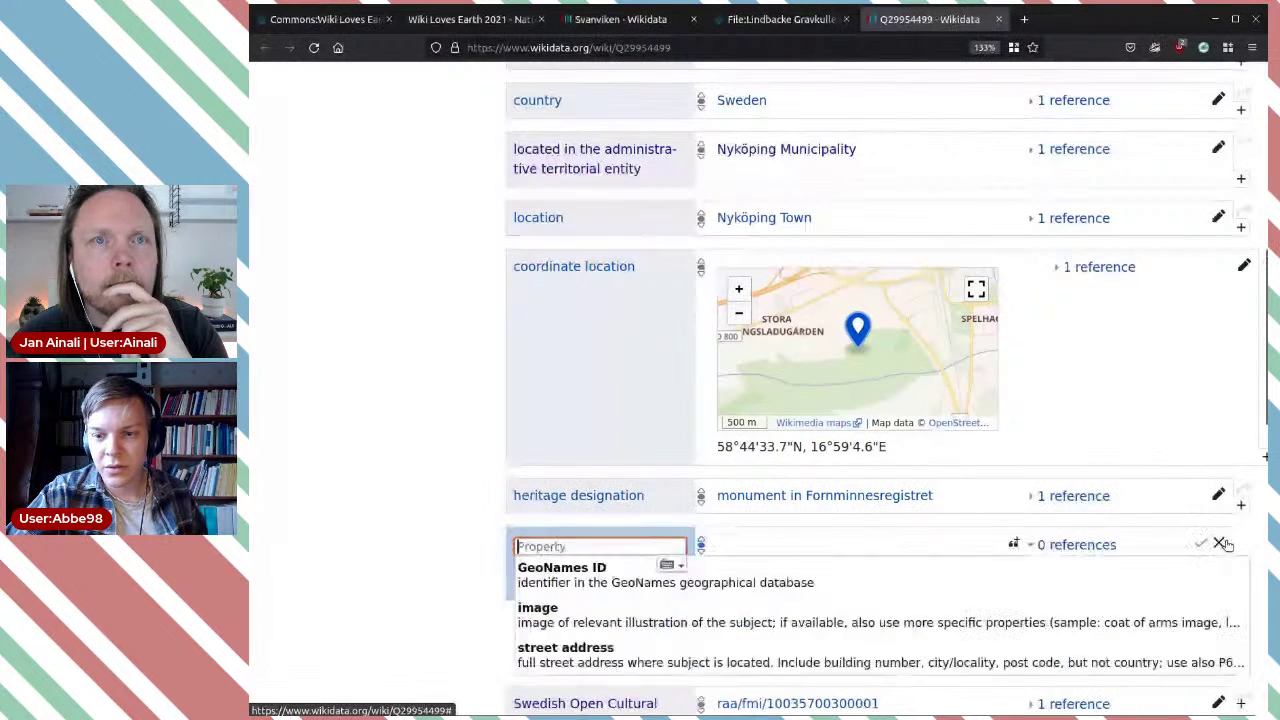
left_click(566, 624)
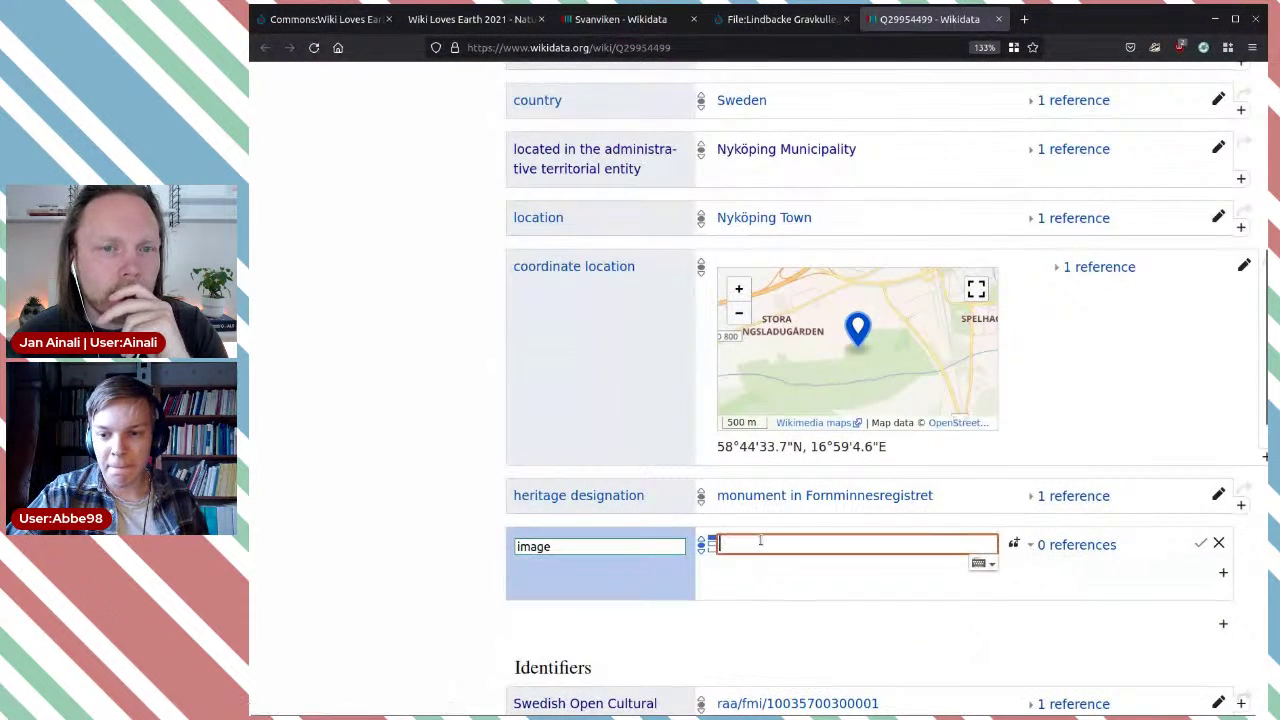
key("ctrl+v")
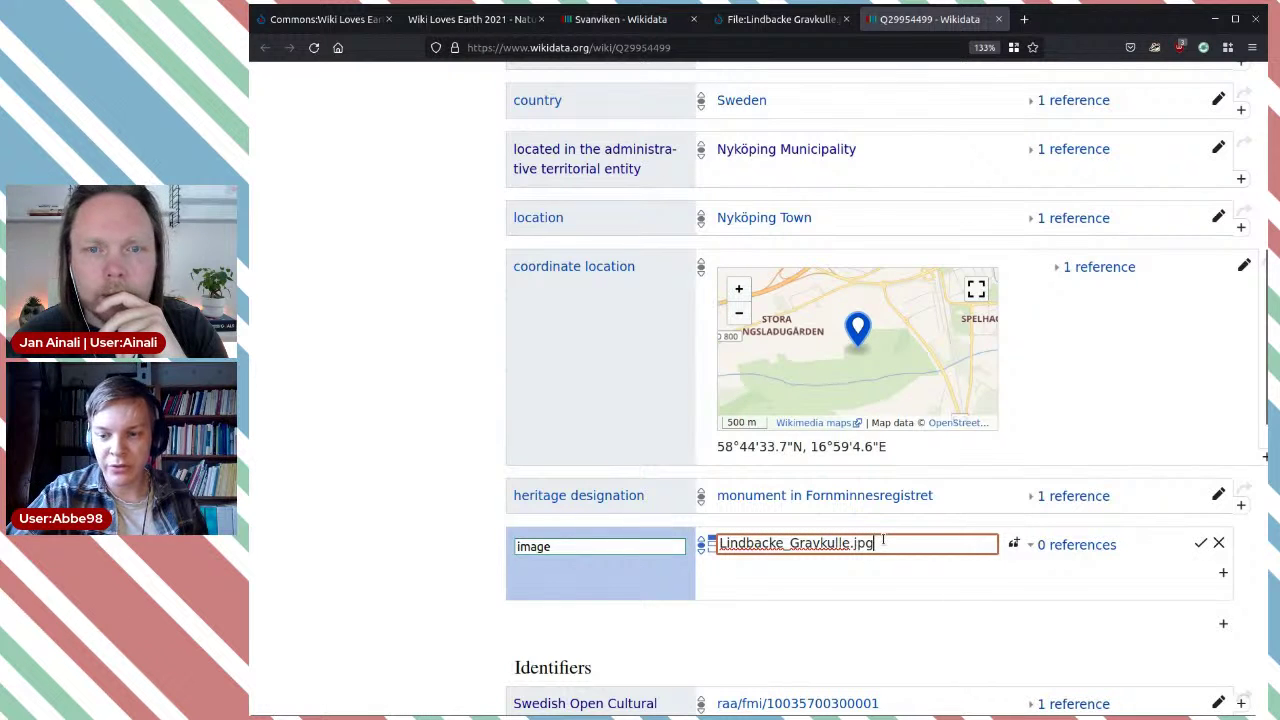
left_click(883, 541)
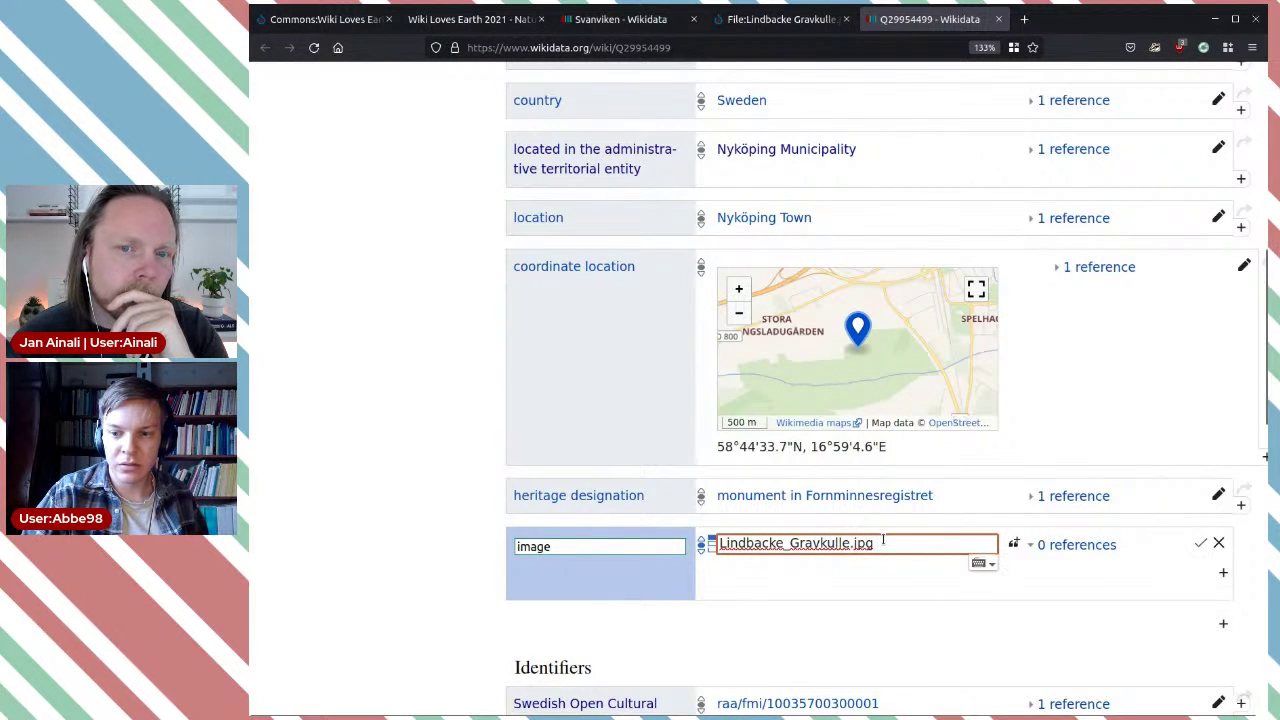
left_click(820, 568)
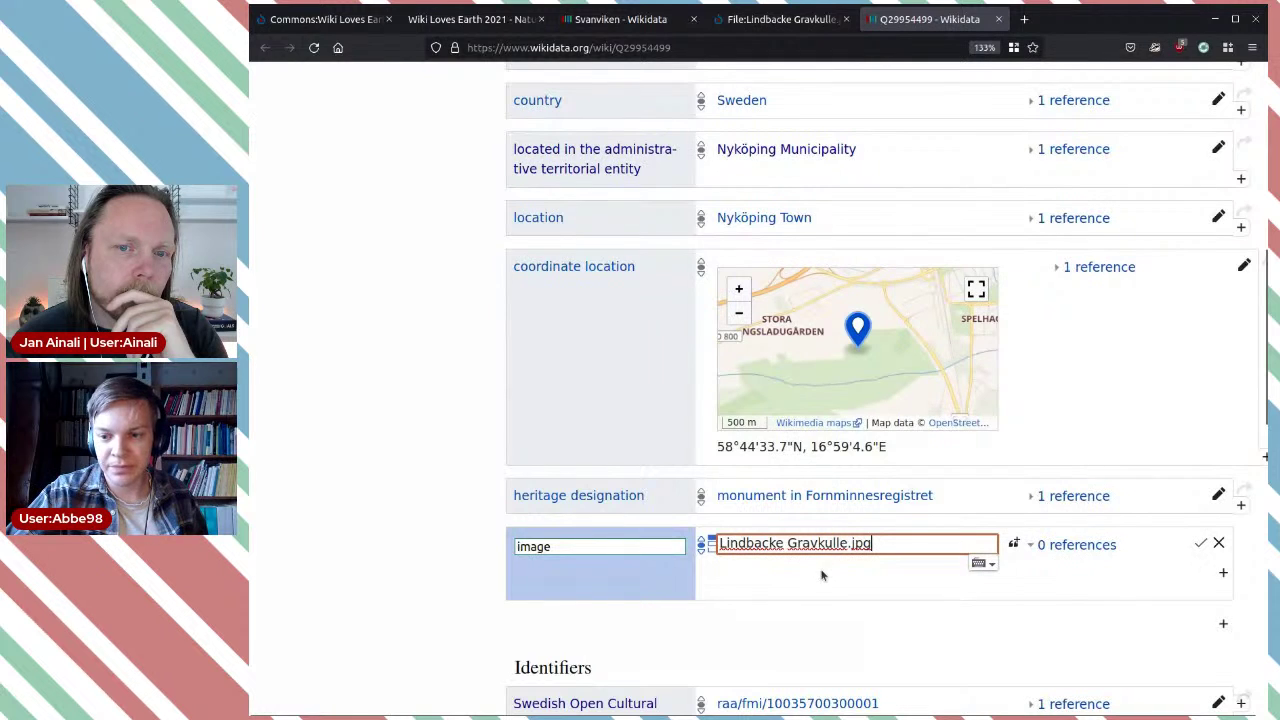
left_click(1199, 543)
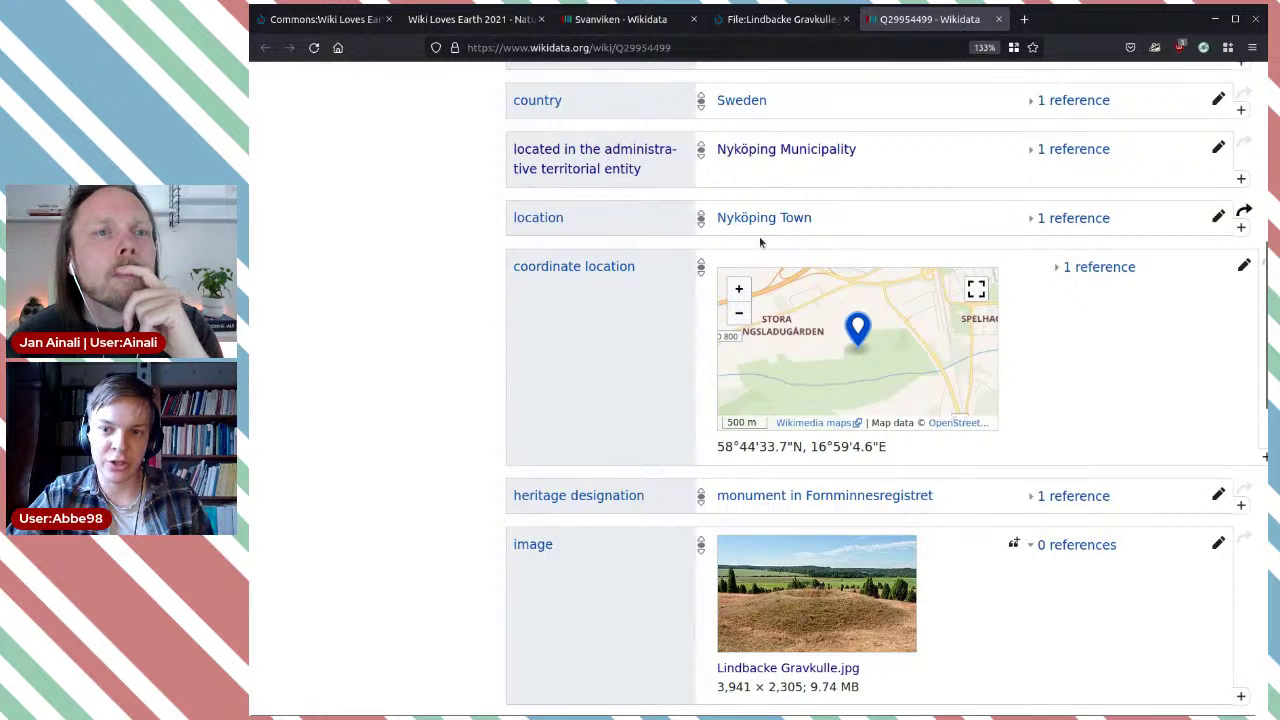
Step: Check the location statement's reference and start a new statement with the property "located in protected area"
left_click(1065, 217)
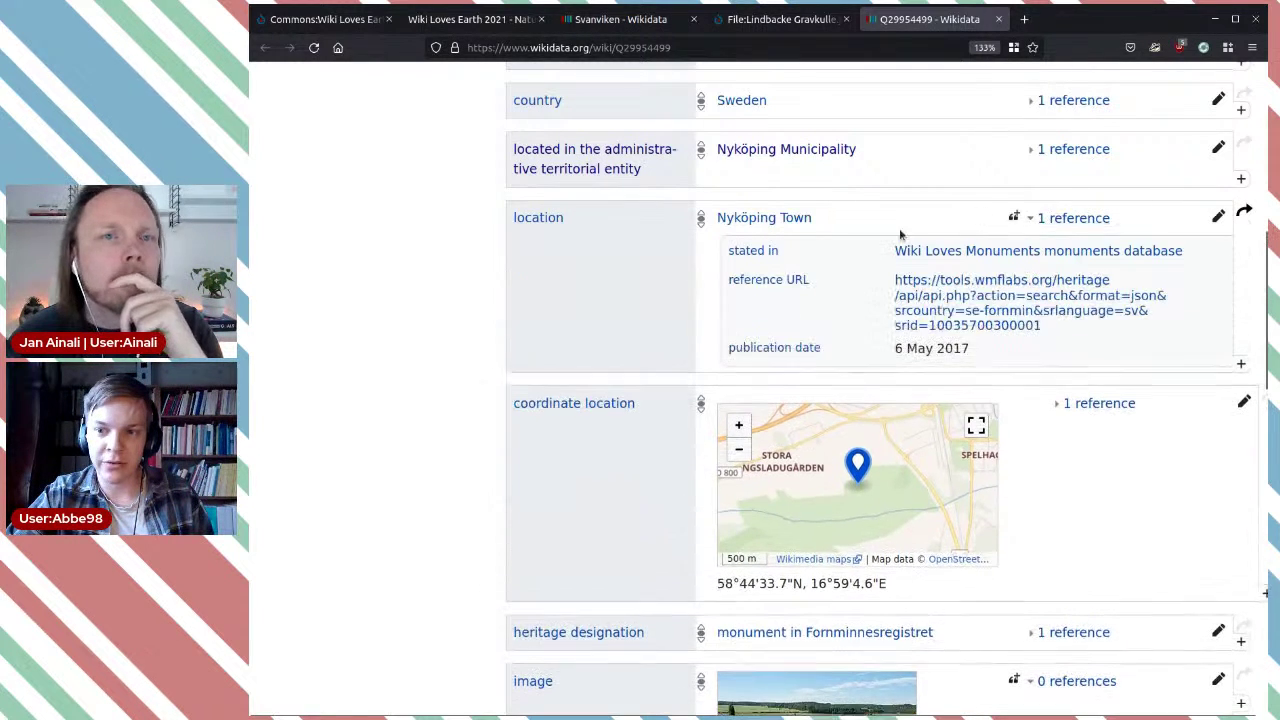
left_click(1090, 217)
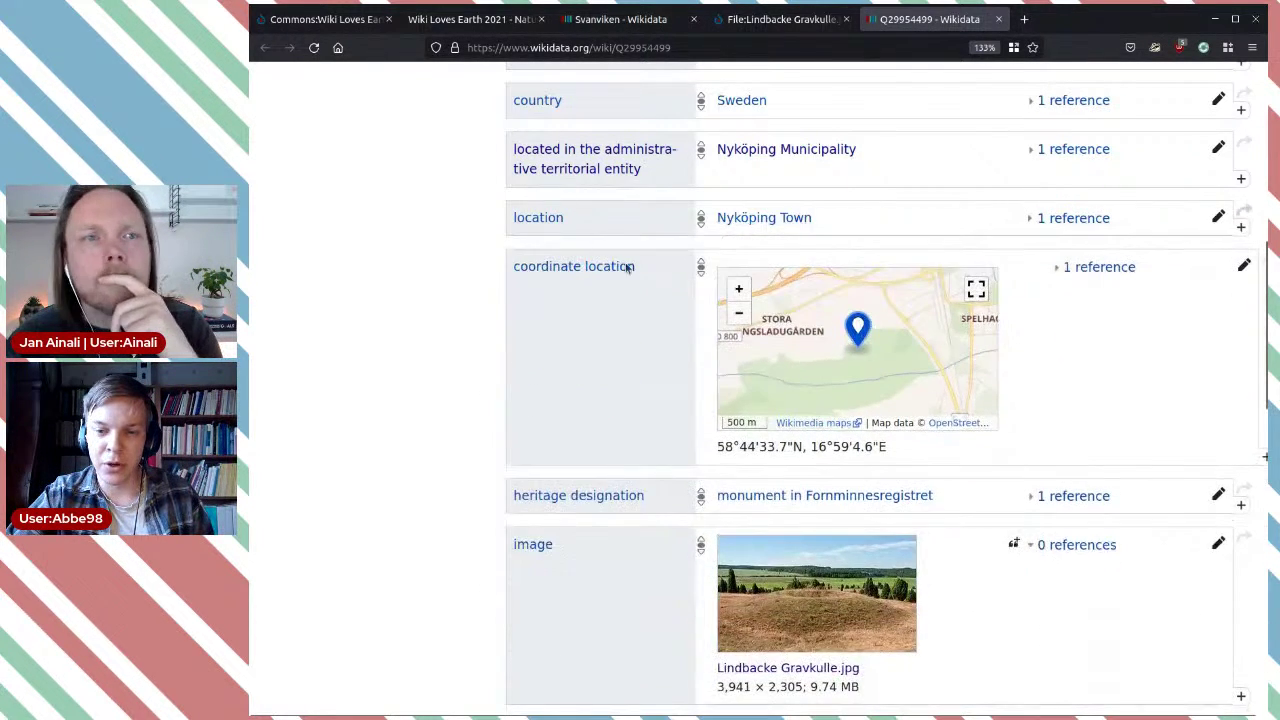
scroll(1175, 310, "down", 5)
left_click(1222, 305)
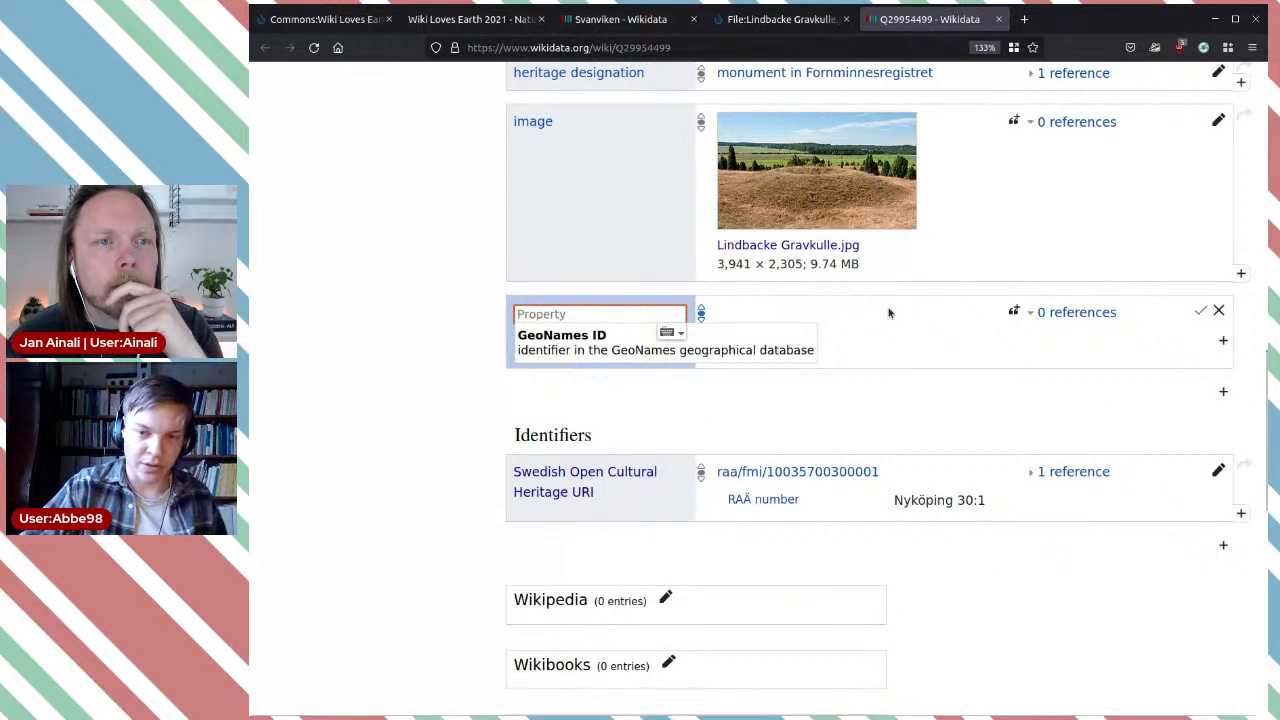
type("l")
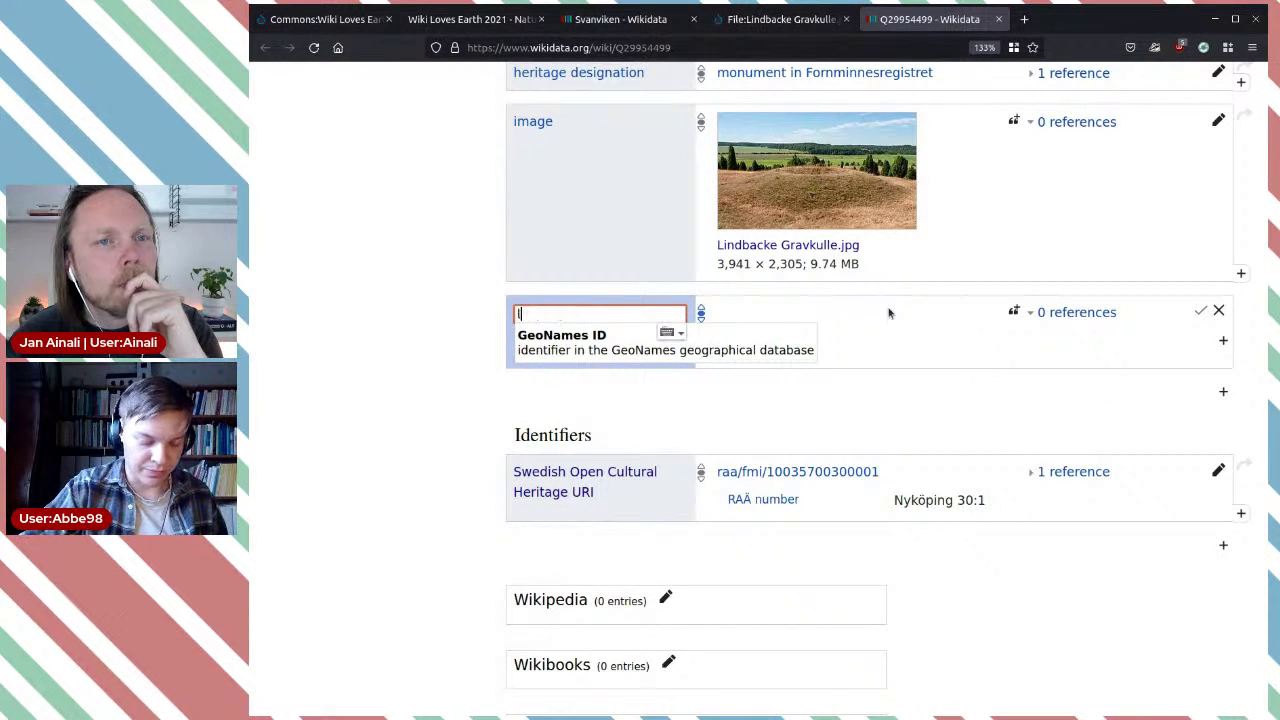
type("ocated in ")
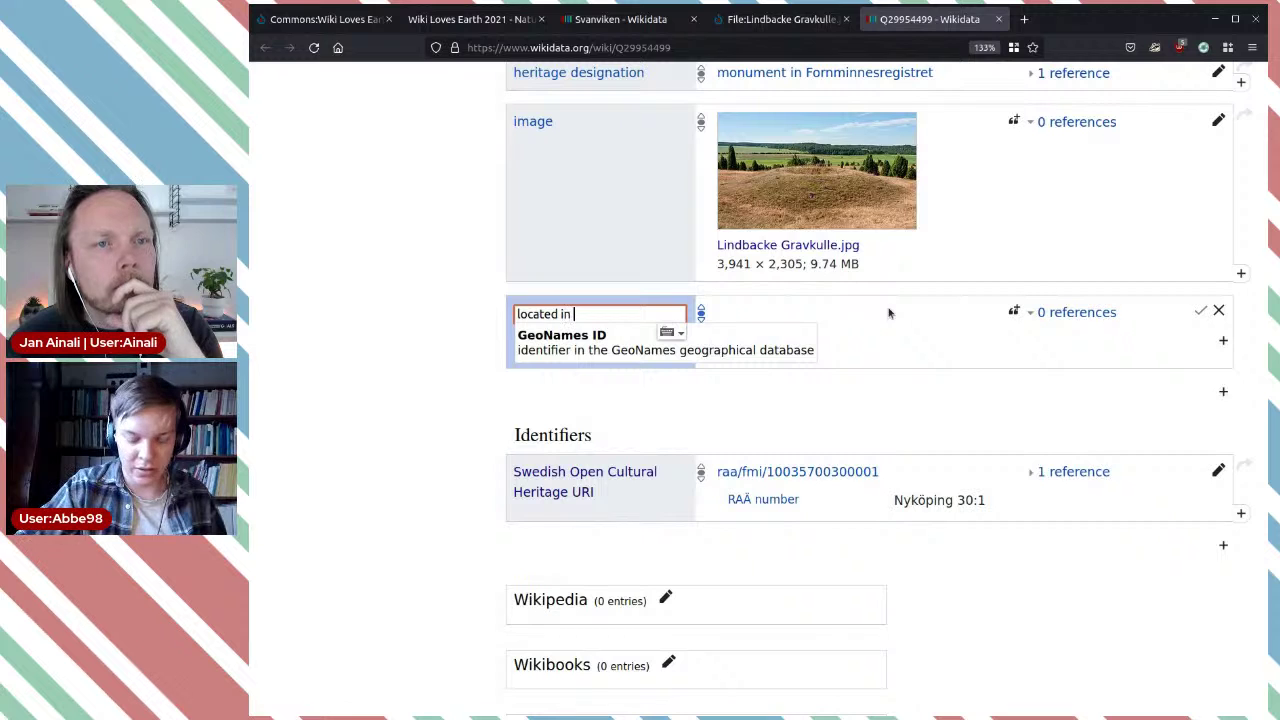
type("pro")
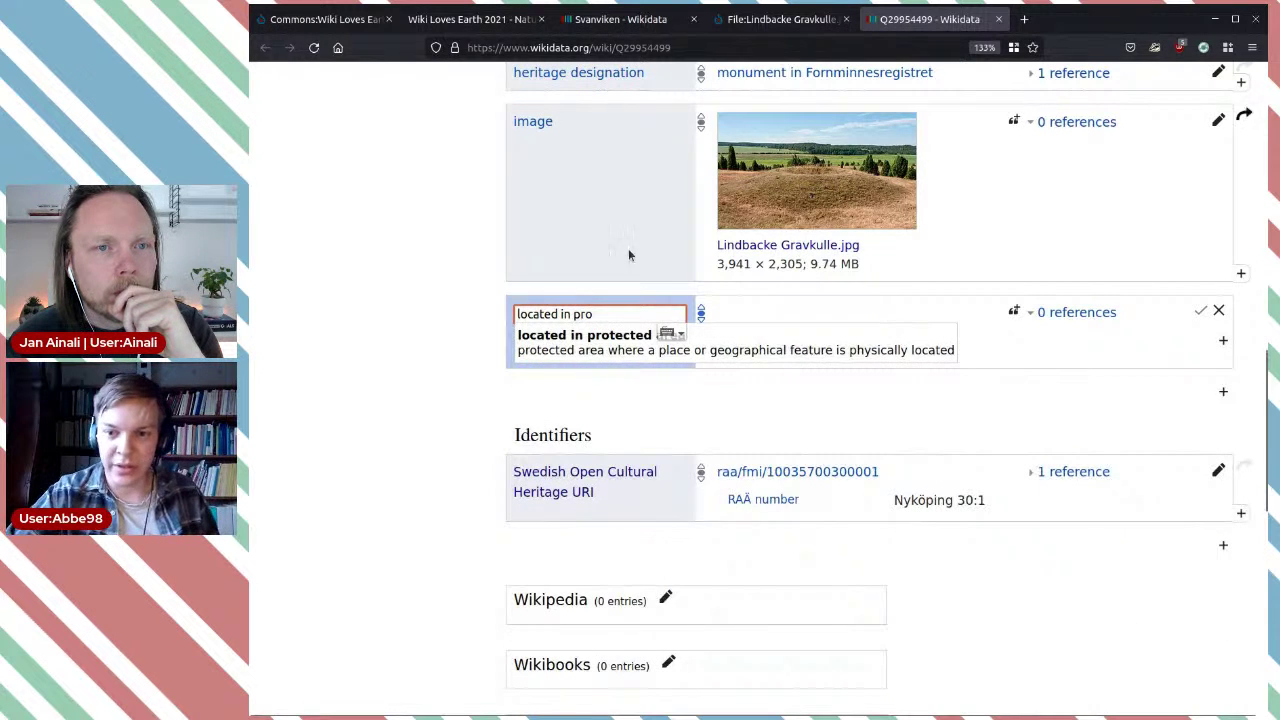
left_click(774, 340)
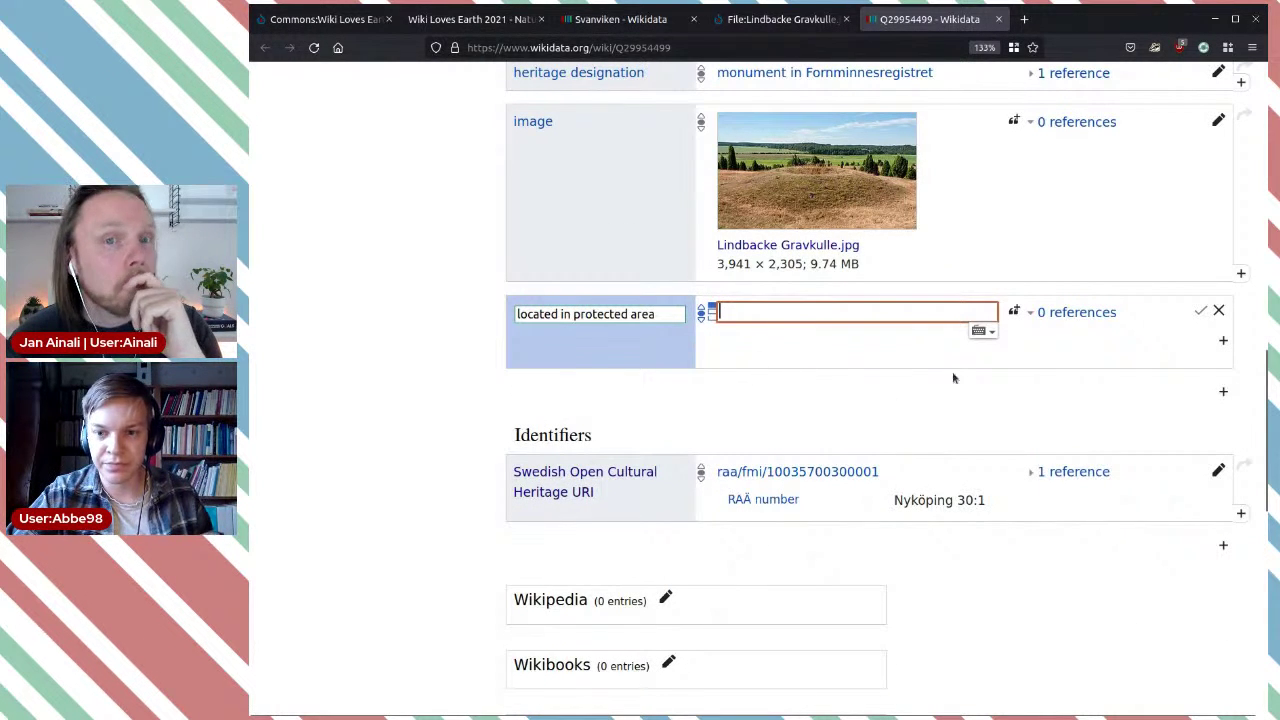
Step: Copy the item ID Q10684375 from the address of the Svanviken Wikidata item
left_click(627, 24)
scroll(834, 158, "up", 20)
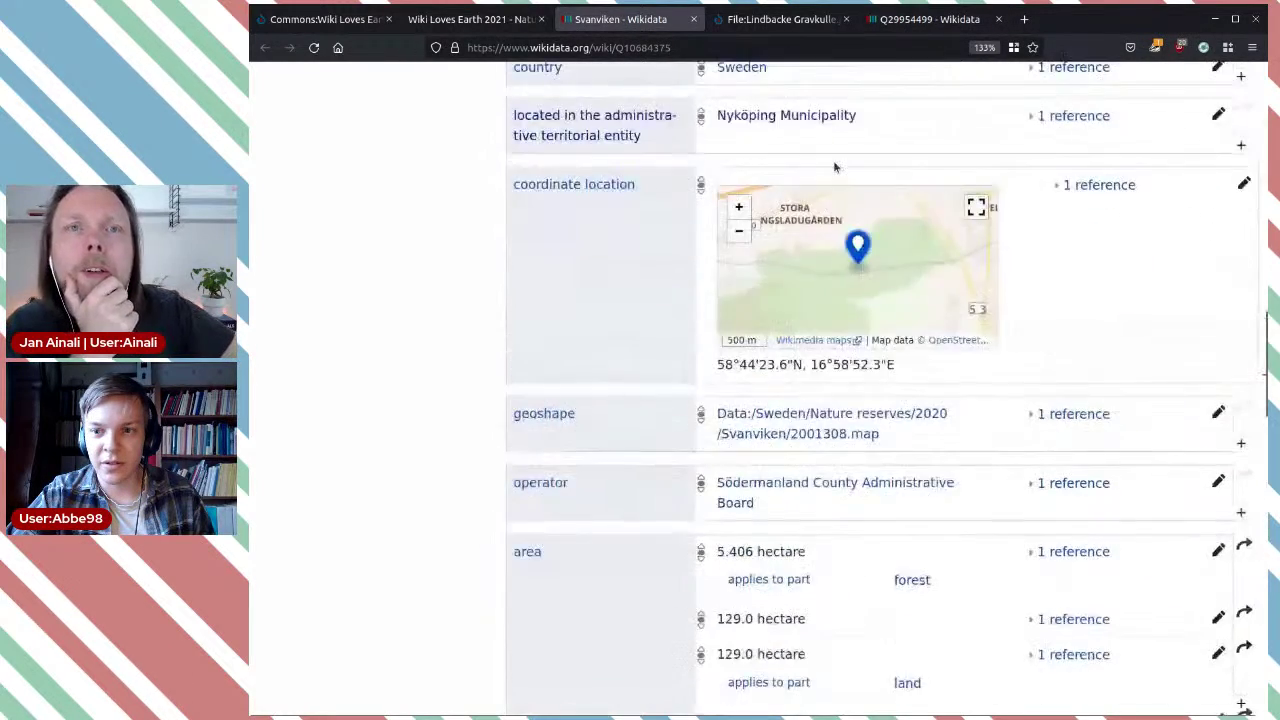
scroll(835, 167, "up", 2)
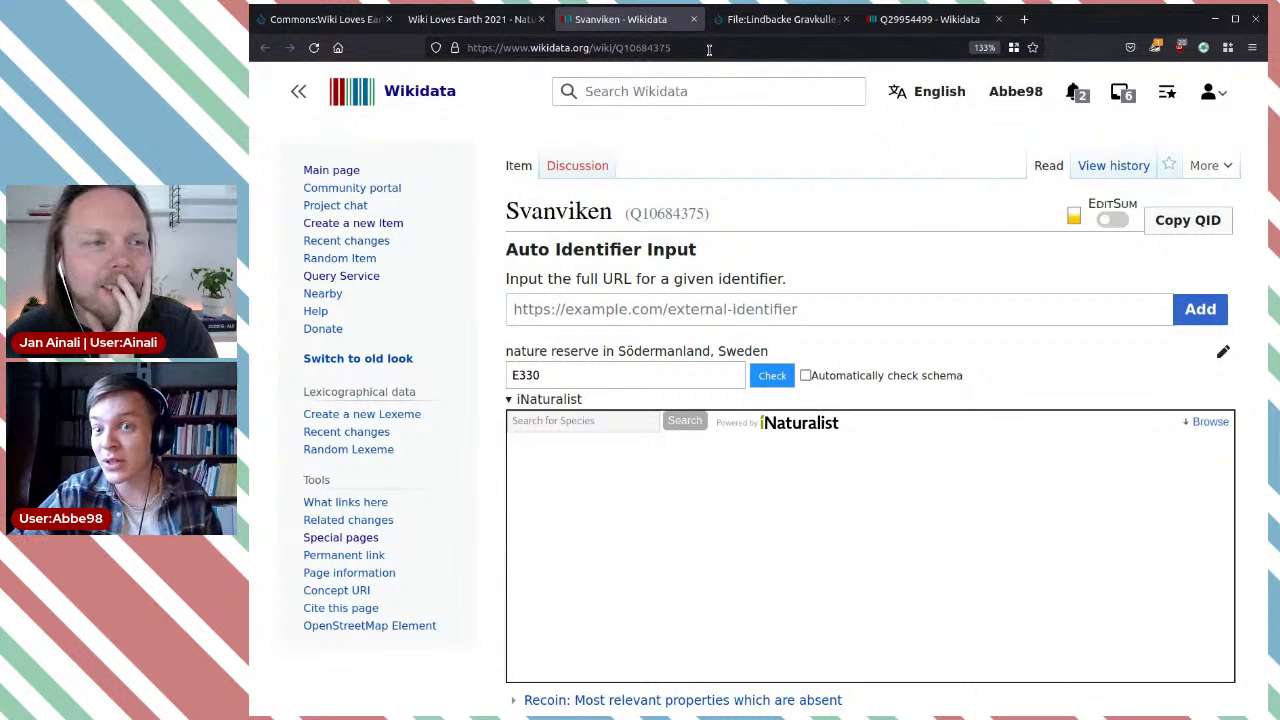
double_click(660, 47)
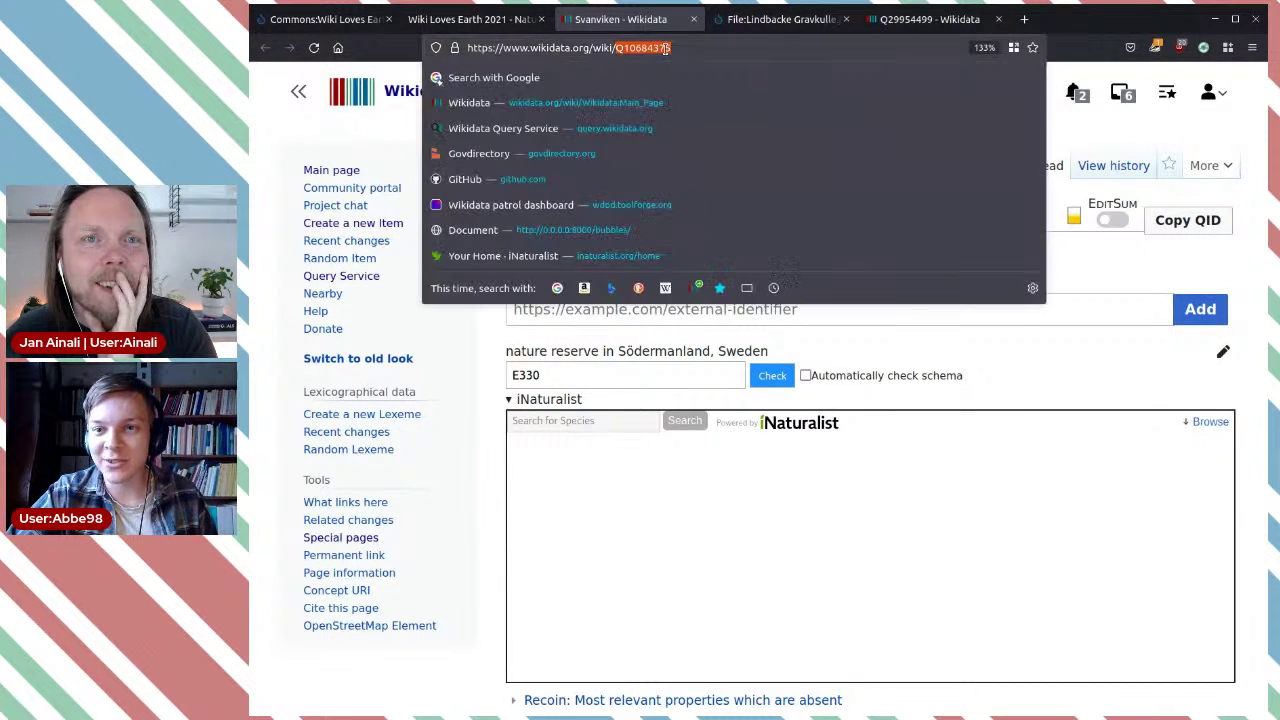
key("Escape")
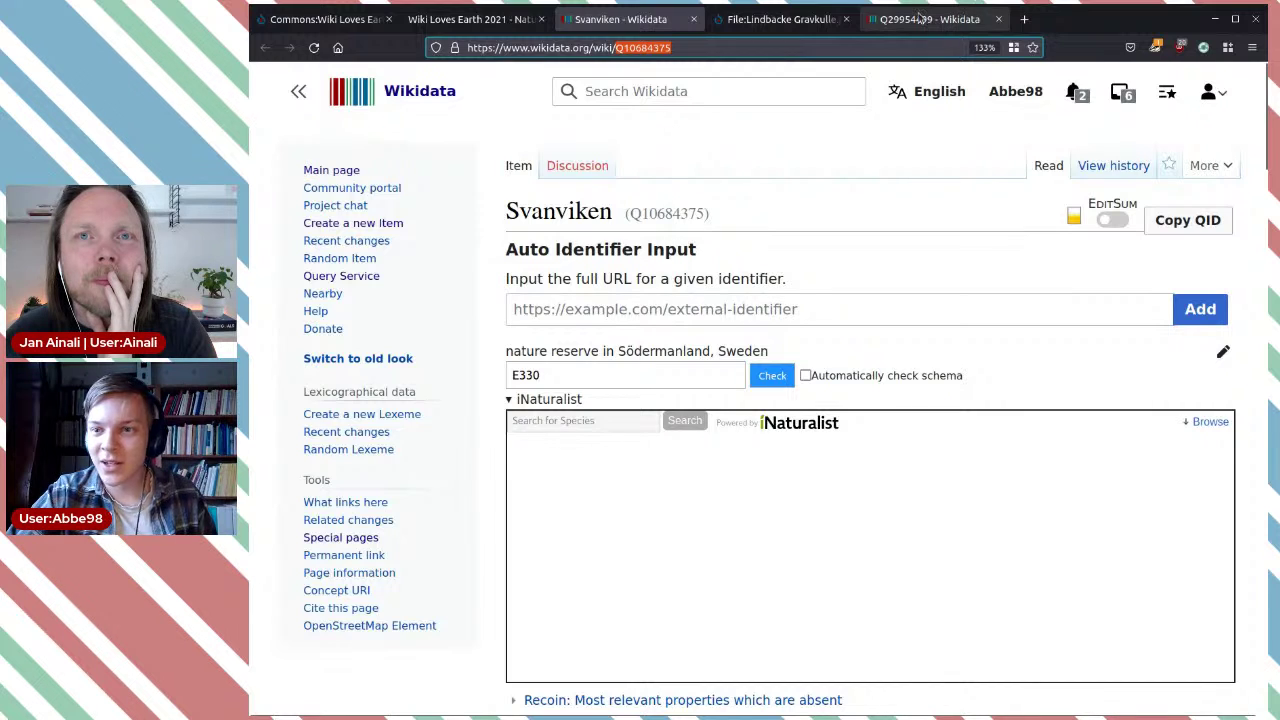
Step: Set Svanviken (Q10684375) as the protected area of item Q29954499 and save the statement
left_click(918, 17)
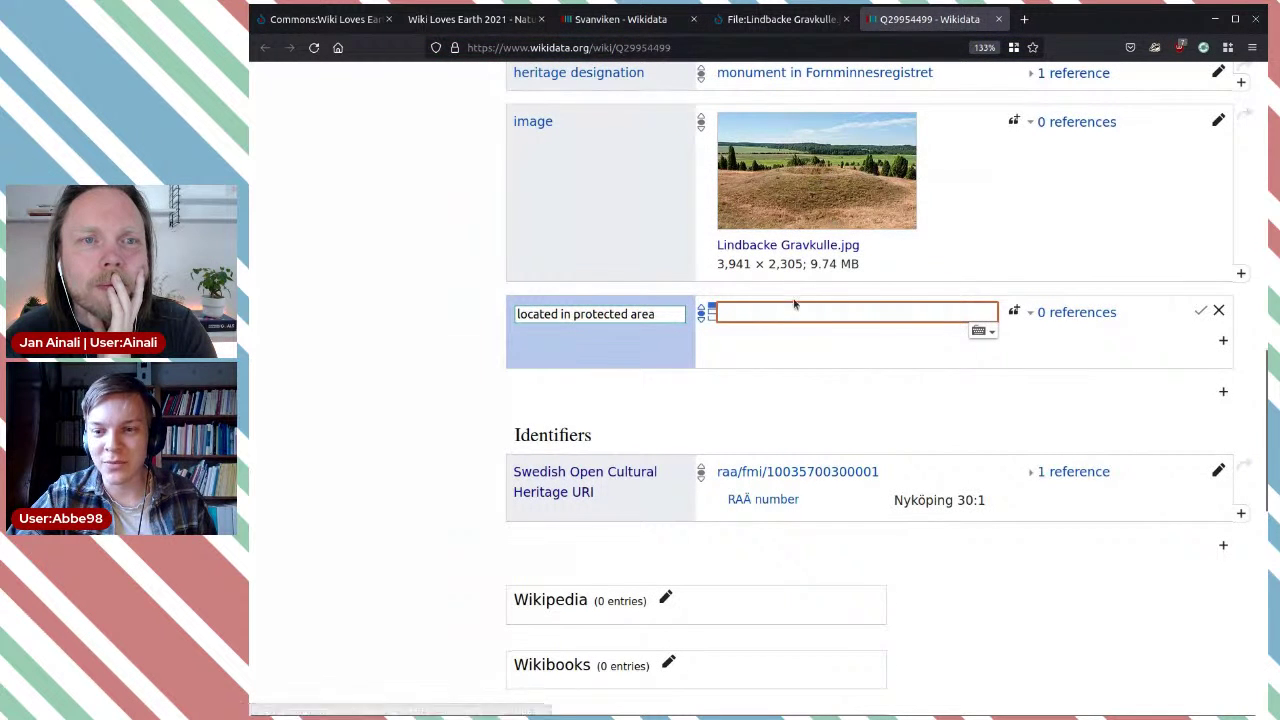
key("ctrl+v")
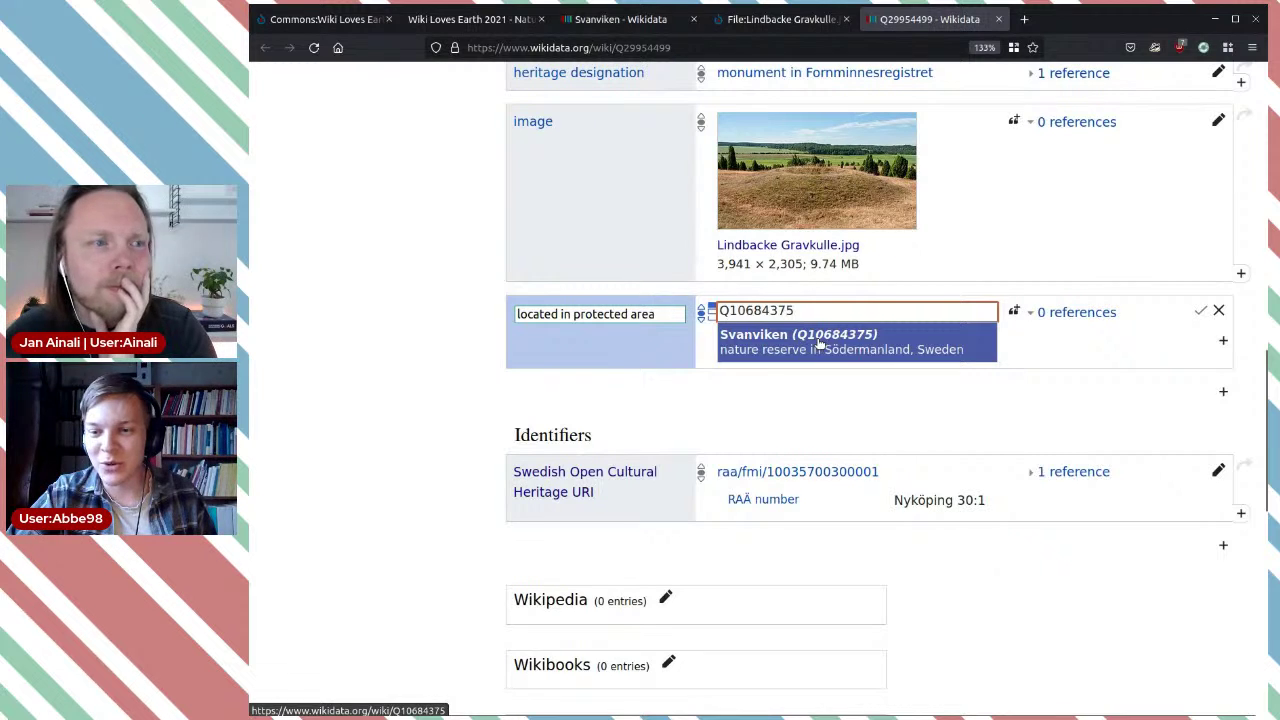
left_click(818, 343)
left_click(1200, 311)
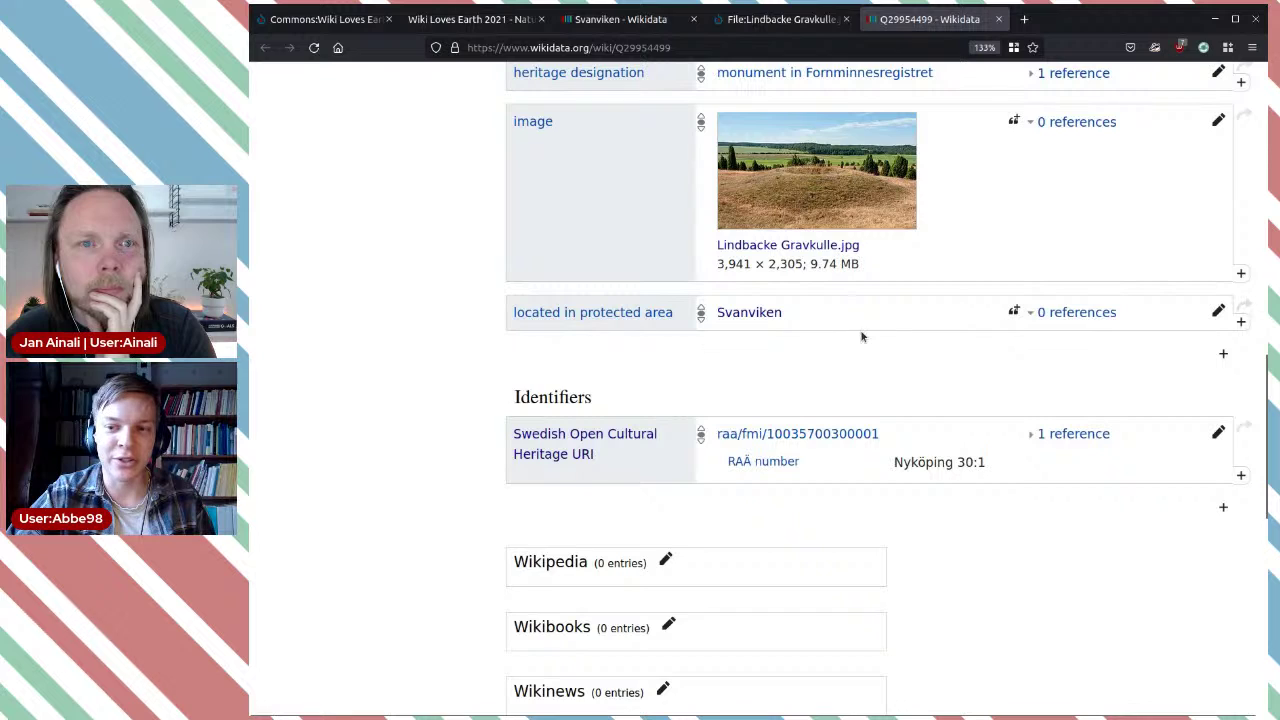
Step: Examine the Svanviken item's statements from its administrative location to taxon found at location, then return to item Q29954499
scroll(829, 351, "up", 6)
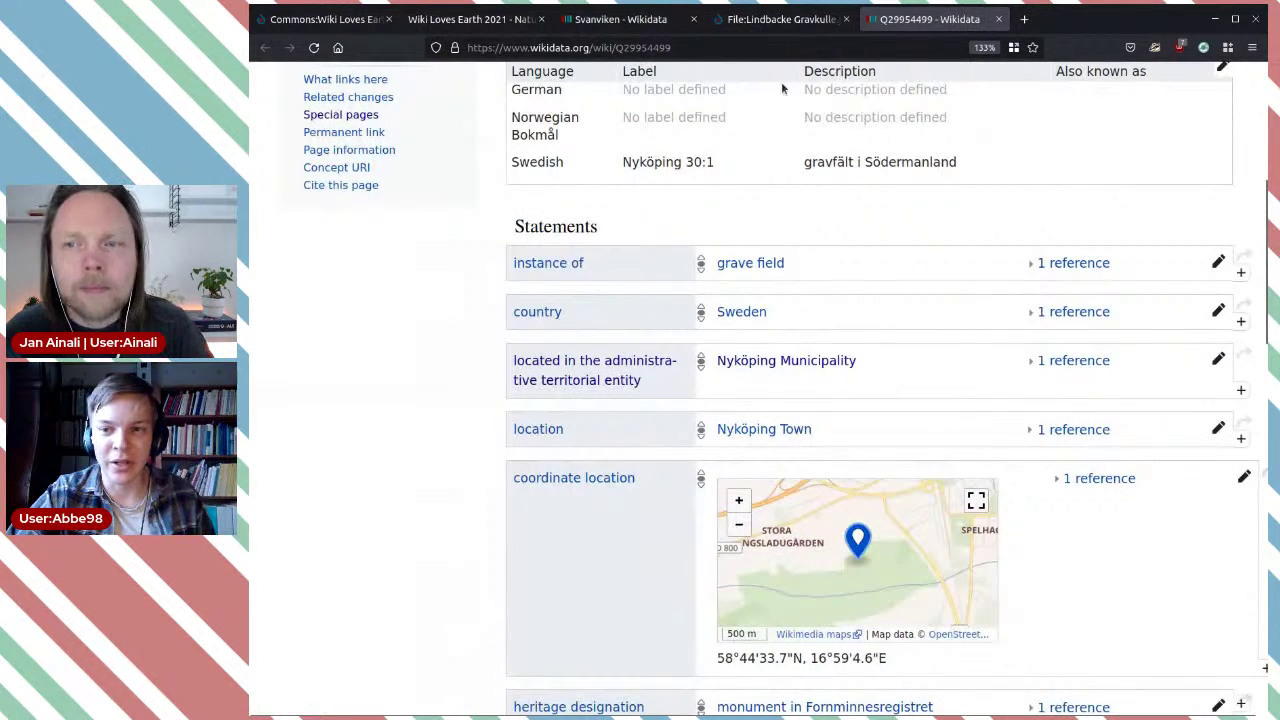
left_click(780, 19)
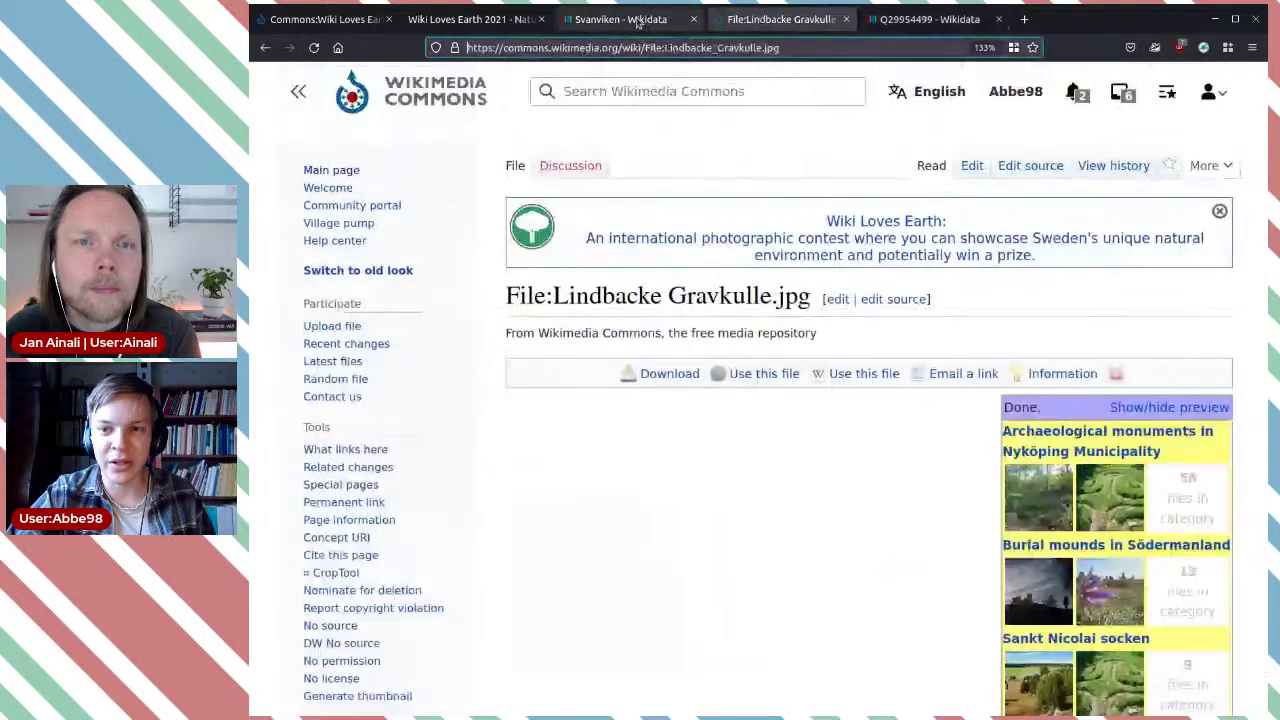
left_click(620, 19)
scroll(935, 499, "down", 10)
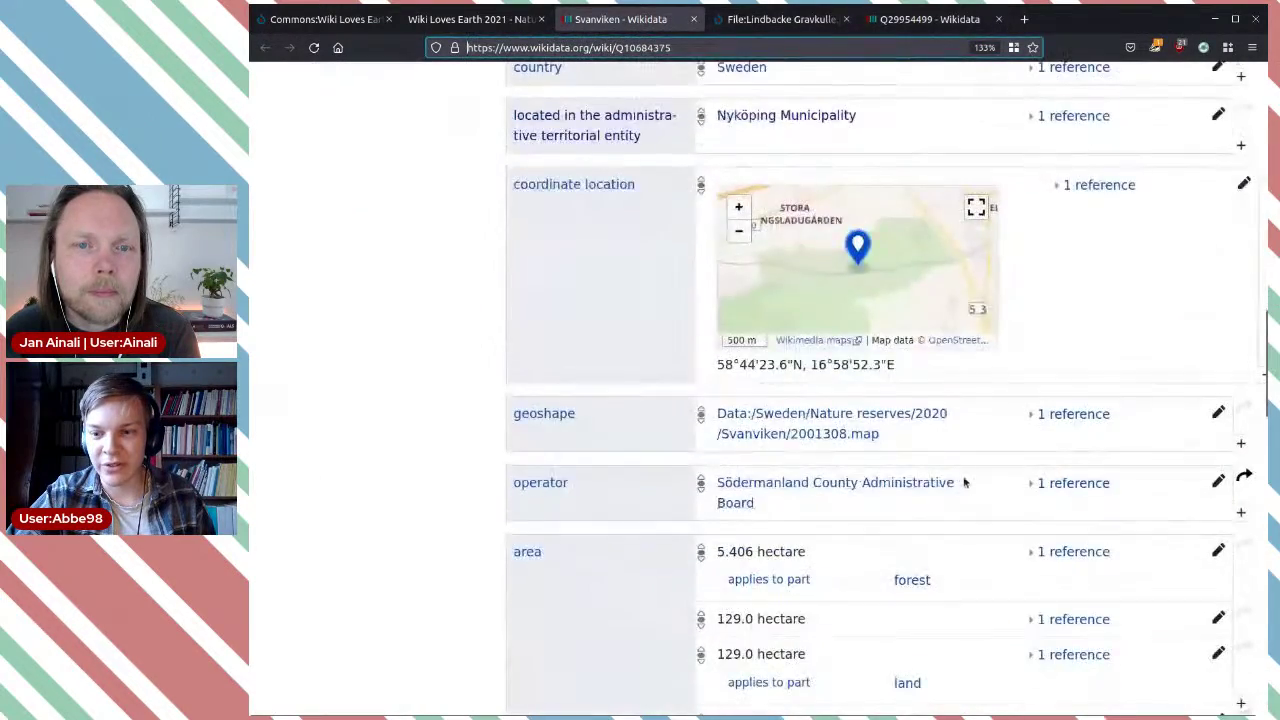
scroll(964, 483, "up", 4)
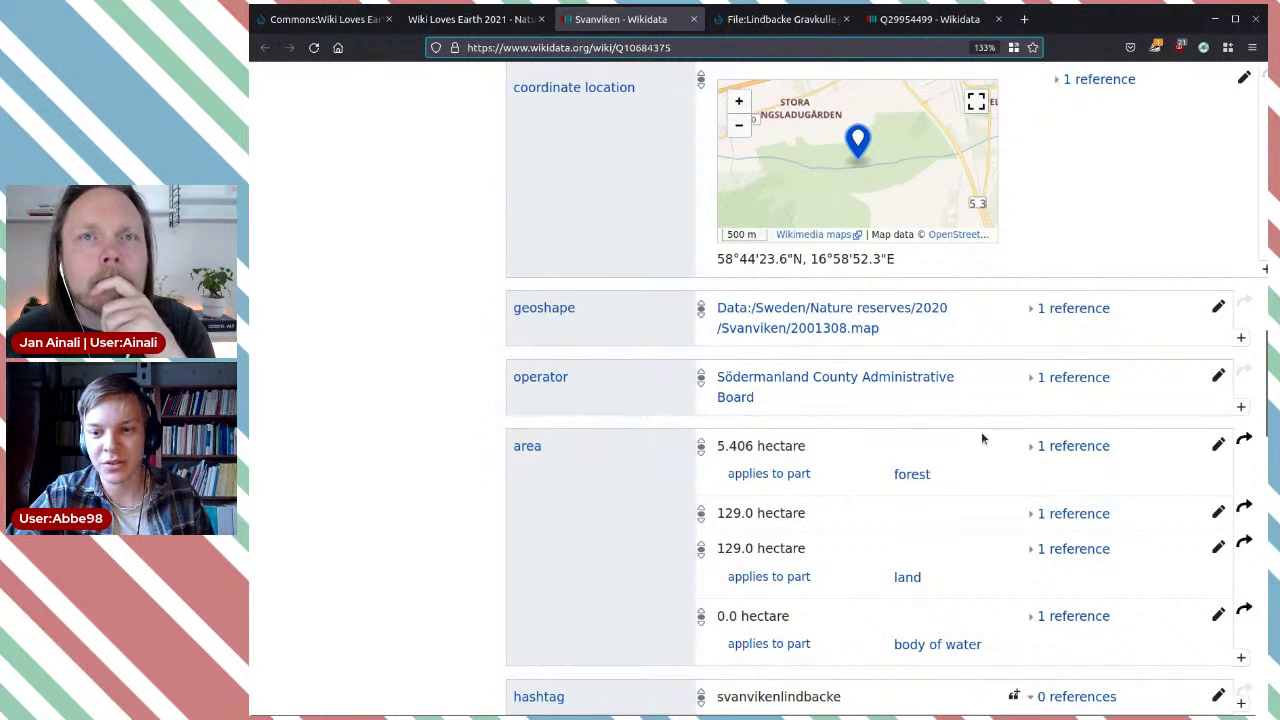
scroll(1266, 405, "up", 1)
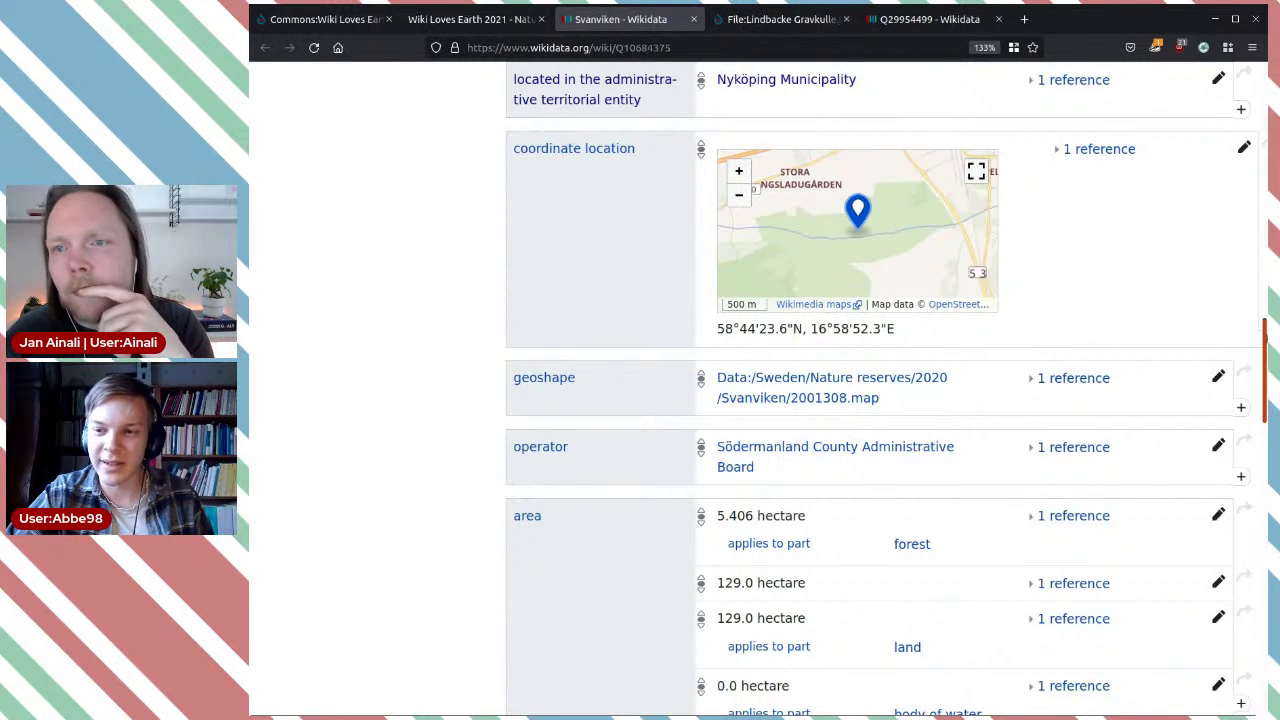
scroll(1262, 452, "down", 5)
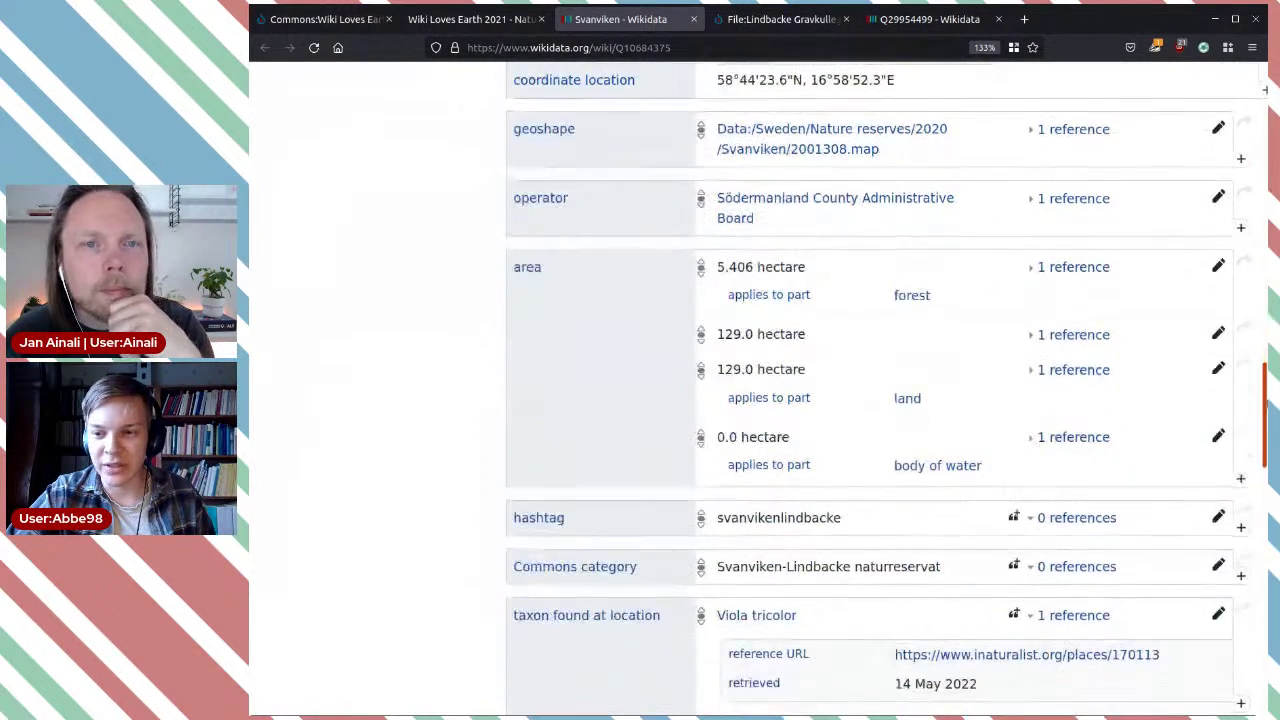
left_click_drag(1262, 452, 1252, 398)
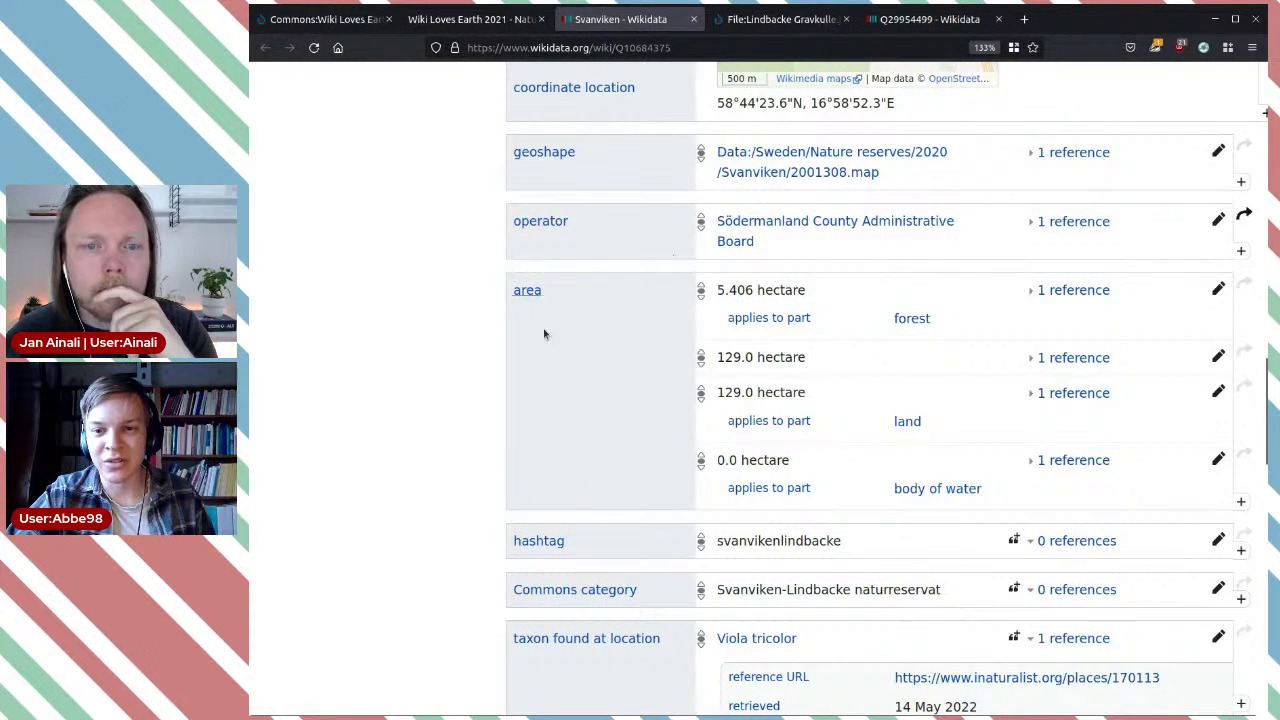
left_click(768, 20)
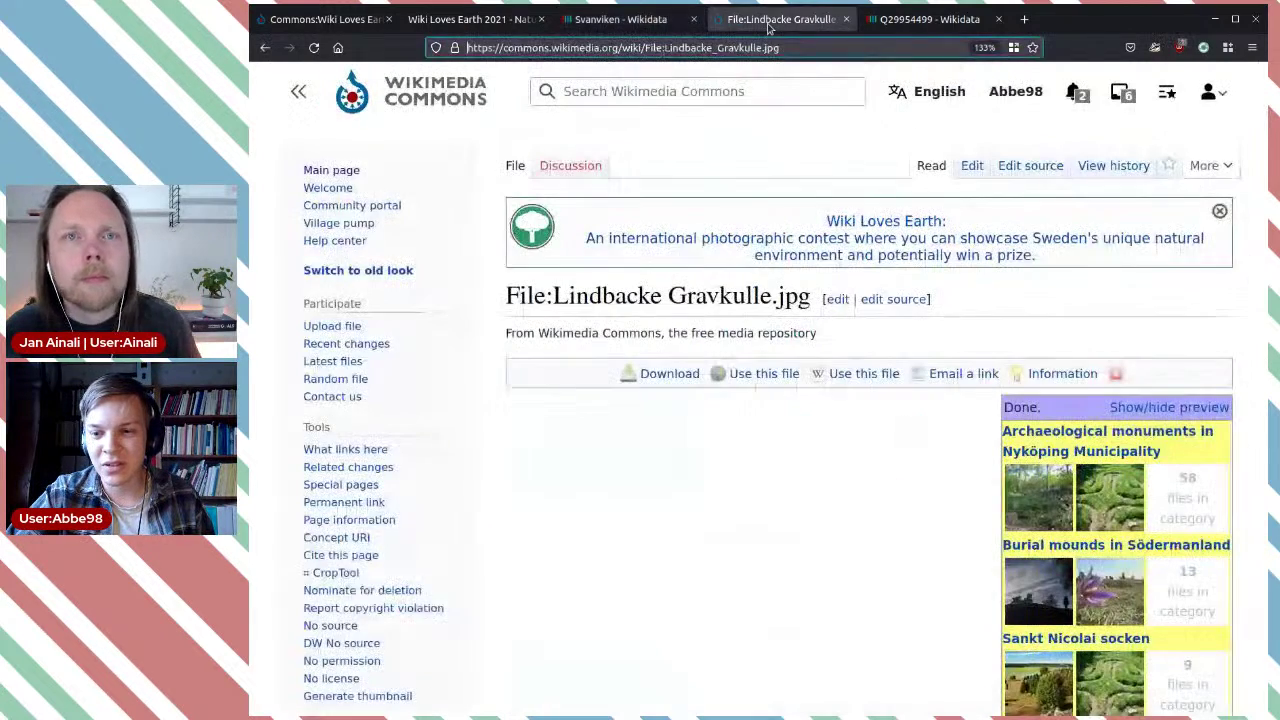
left_click(899, 20)
left_click(776, 20)
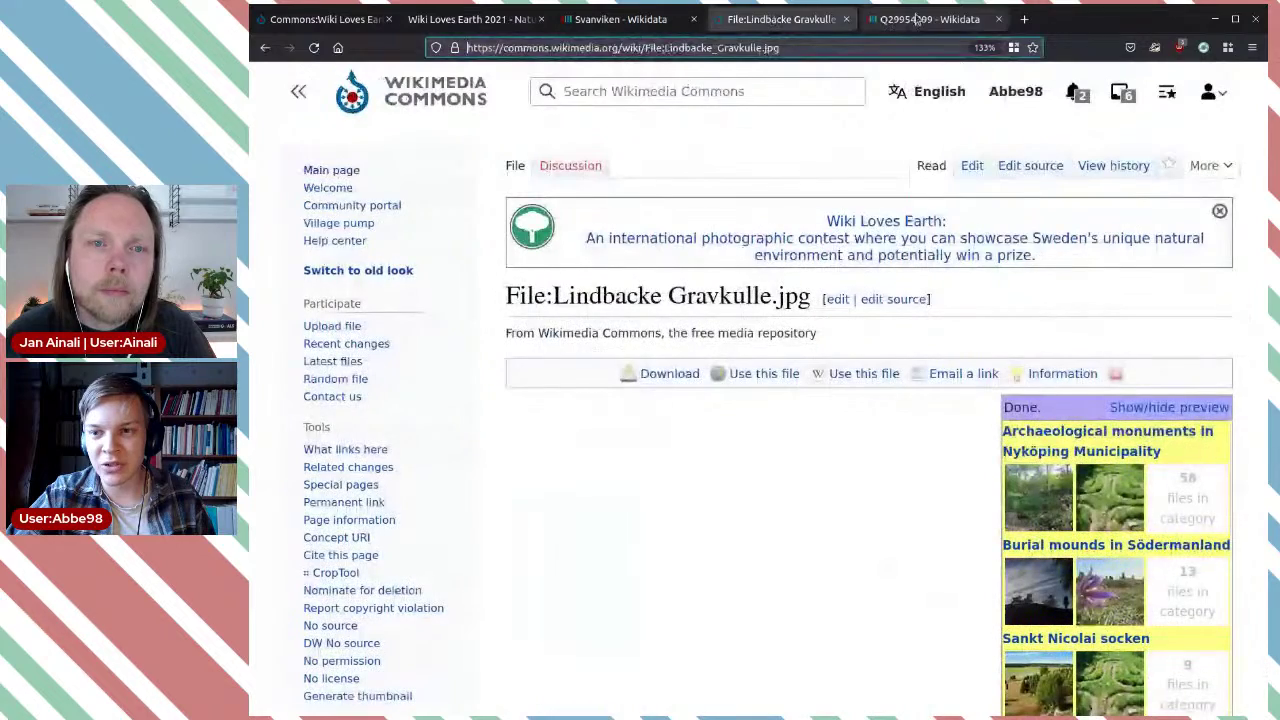
left_click(915, 20)
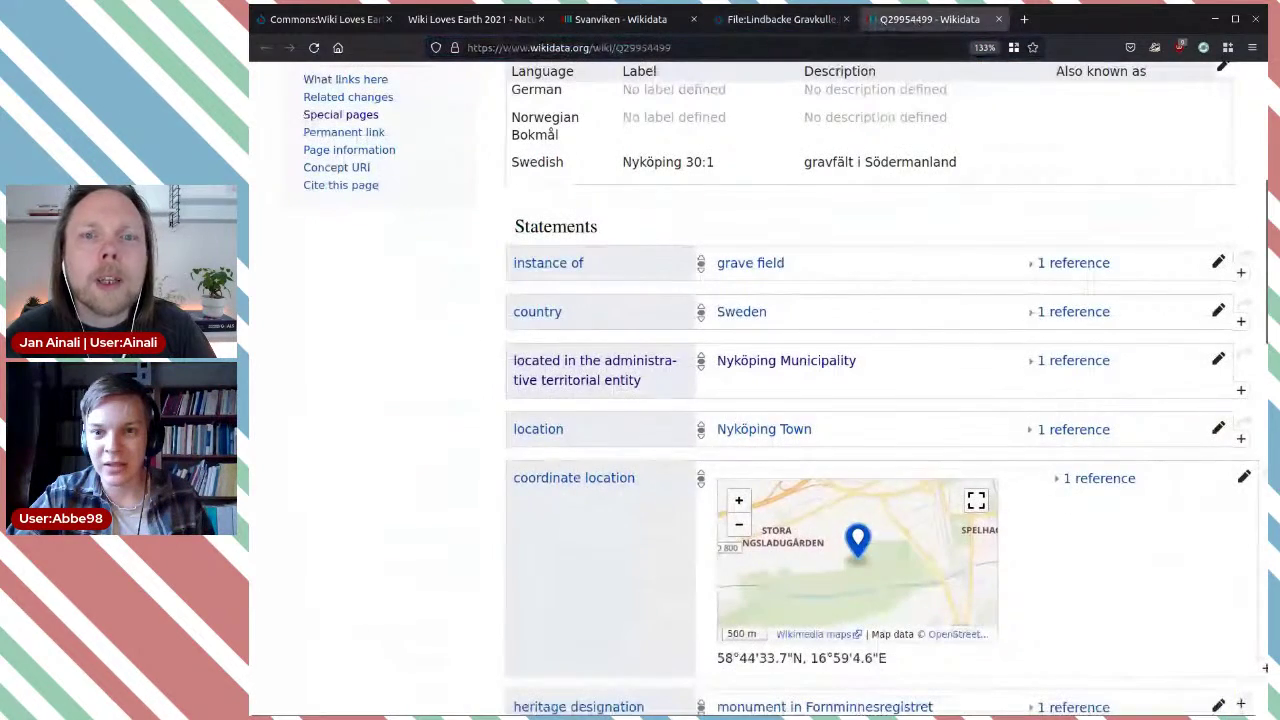
Step: Return to the Svanviken Wikidata item and examine its statements from image and inception down to the identifiers
left_click(776, 20)
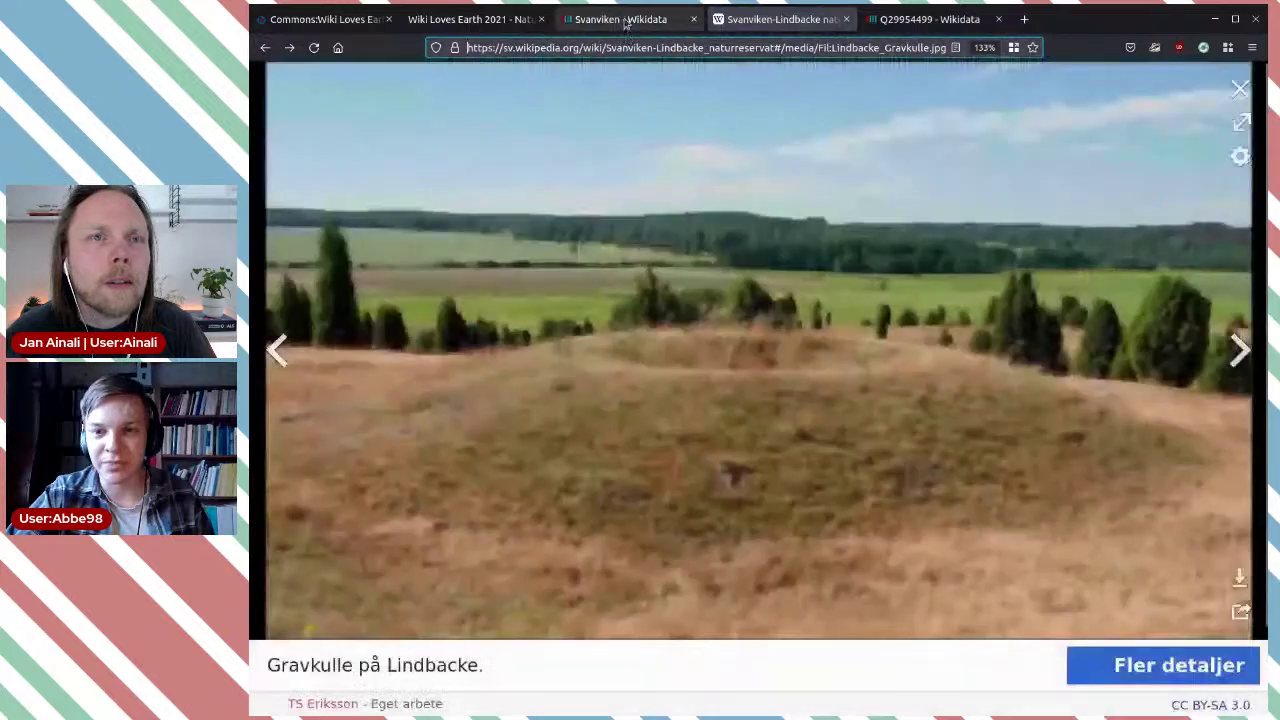
left_click(625, 20)
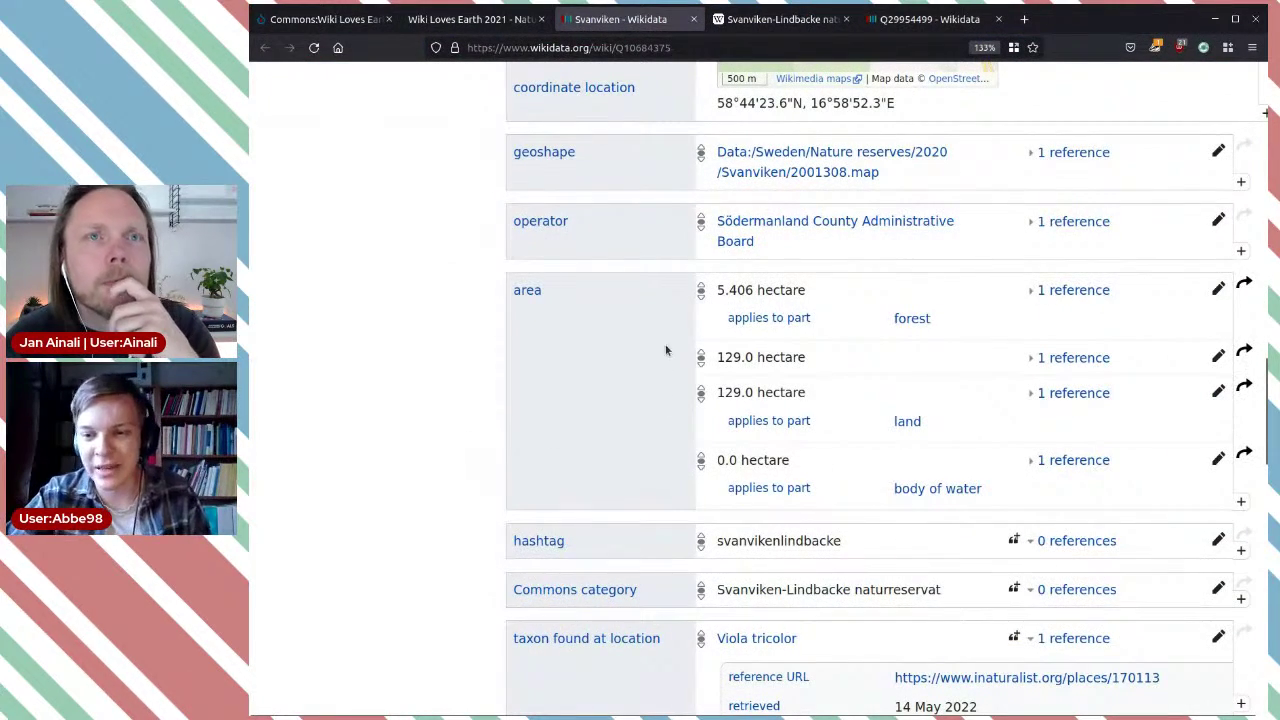
scroll(595, 277, "up", 3)
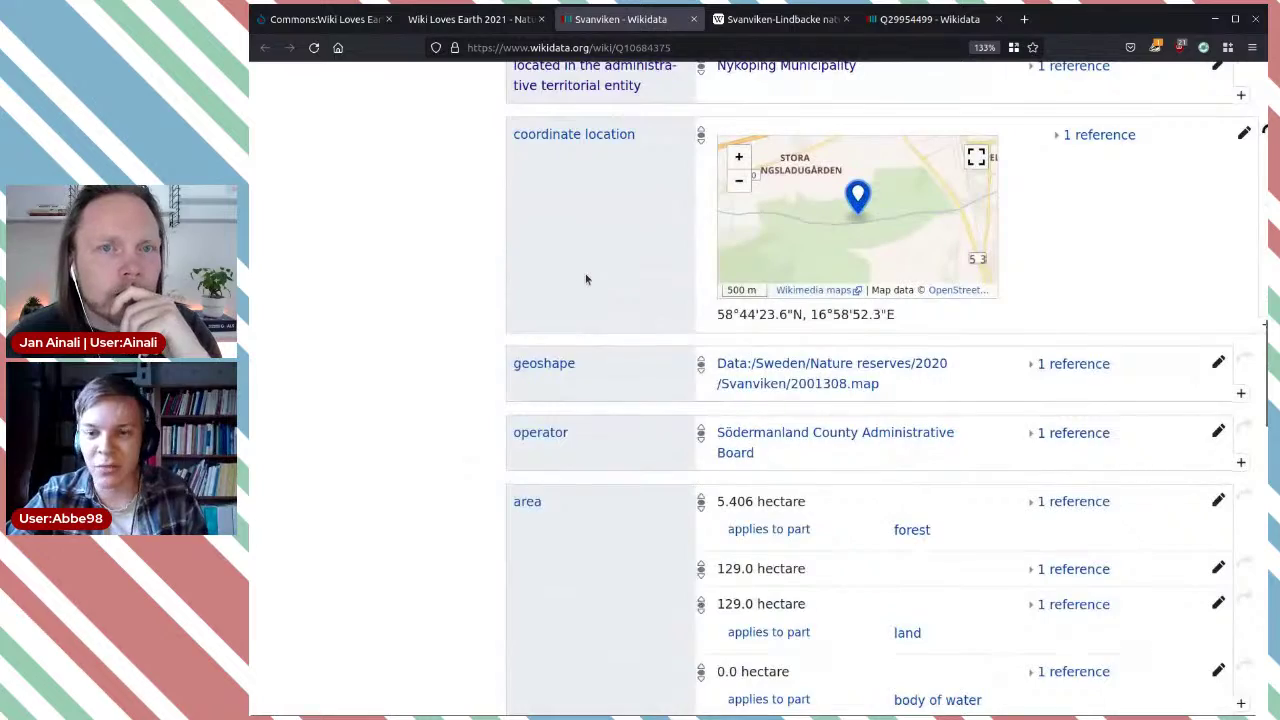
scroll(586, 277, "up", 3)
scroll(634, 355, "up", 3)
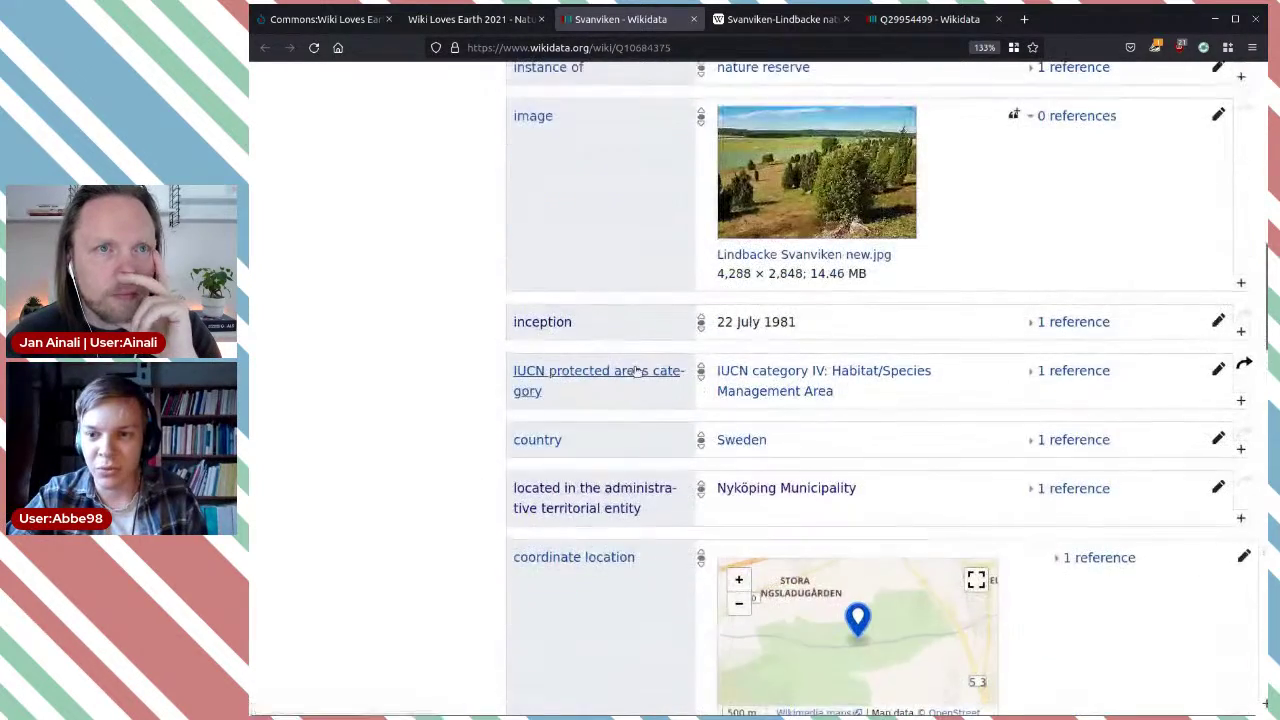
scroll(634, 372, "up", 3)
scroll(634, 372, "down", 6)
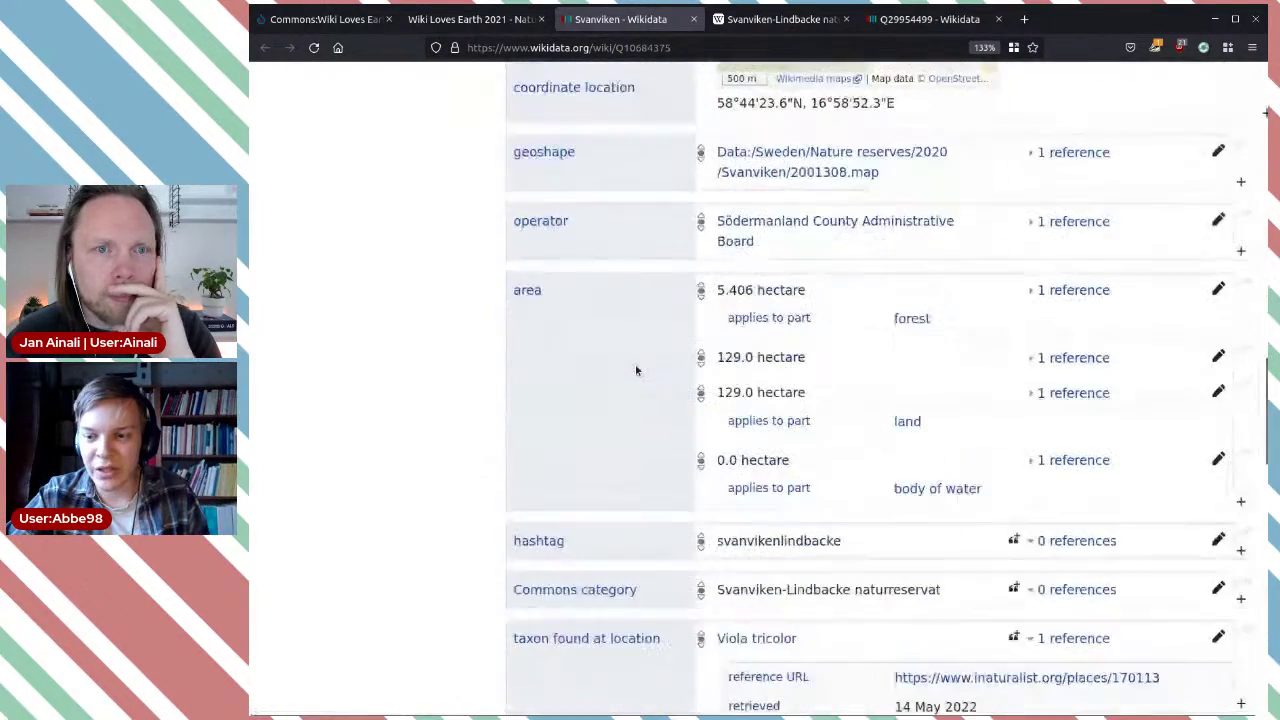
scroll(665, 341, "down", 10)
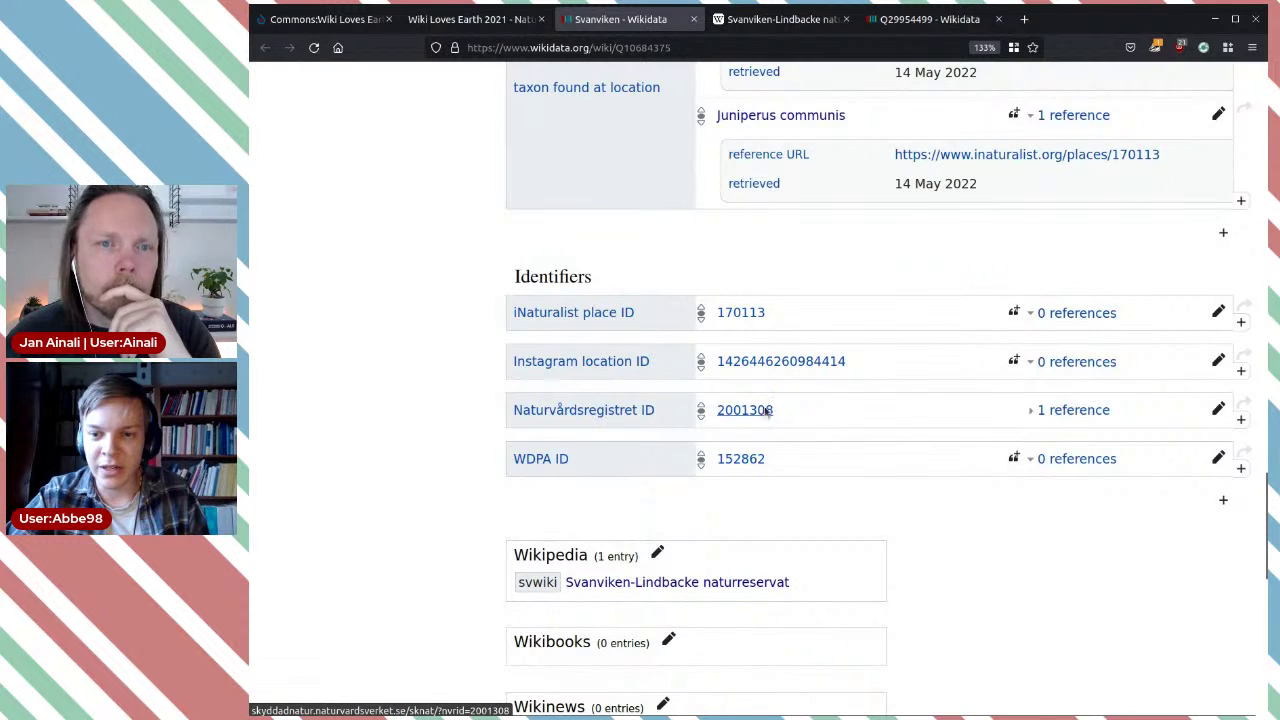
Step: Open the item's Naturvårdsregistret ID link in a new tab and check the reference of that identifier
middle_click(760, 412)
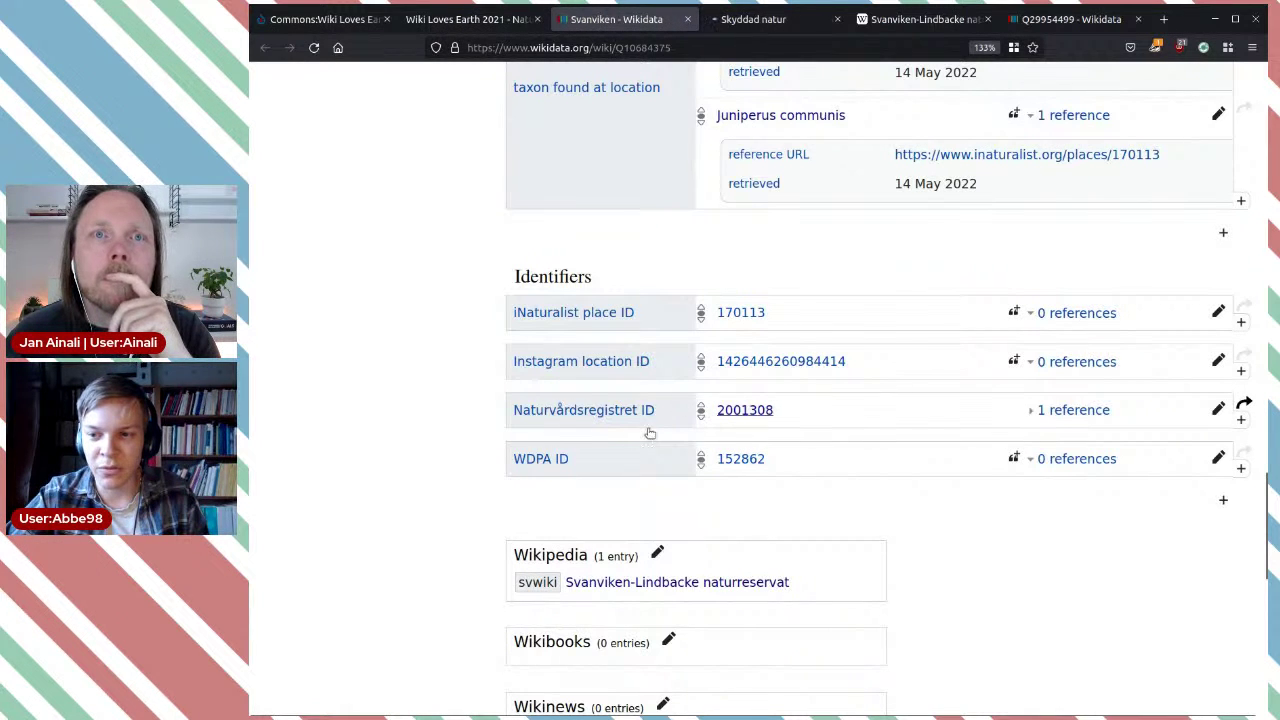
scroll(803, 431, "up", 3)
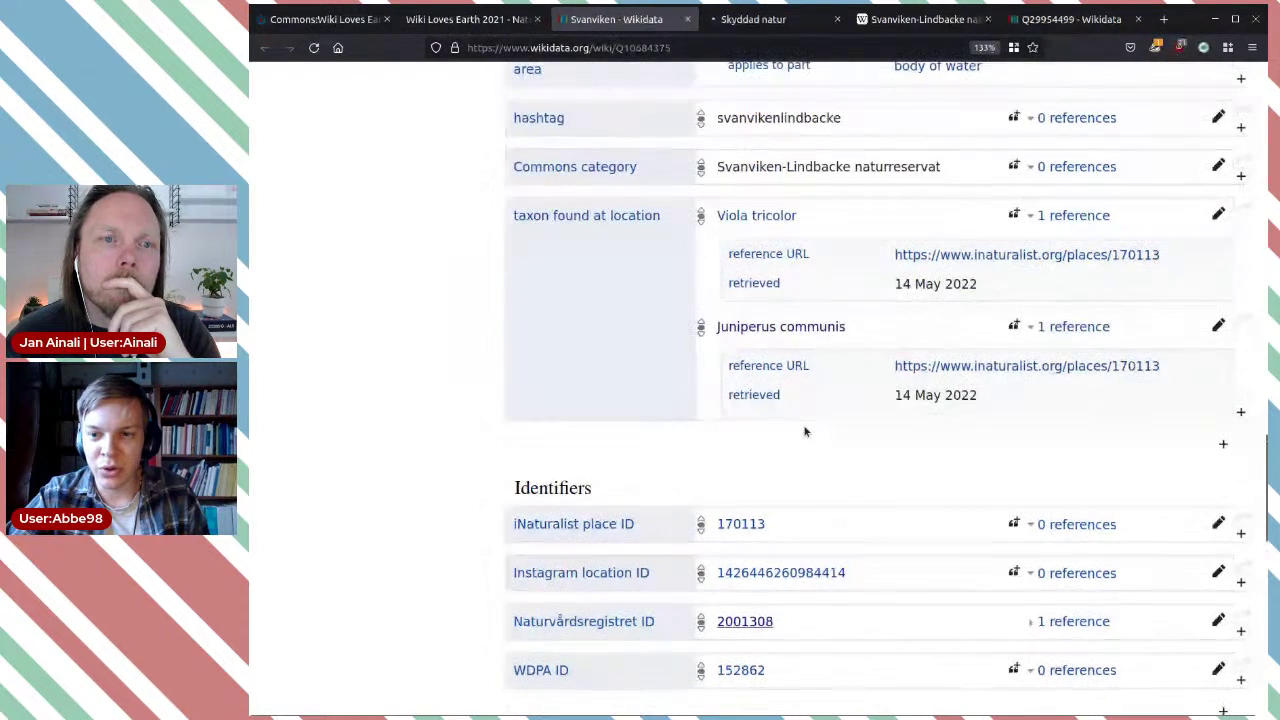
left_click(1083, 623)
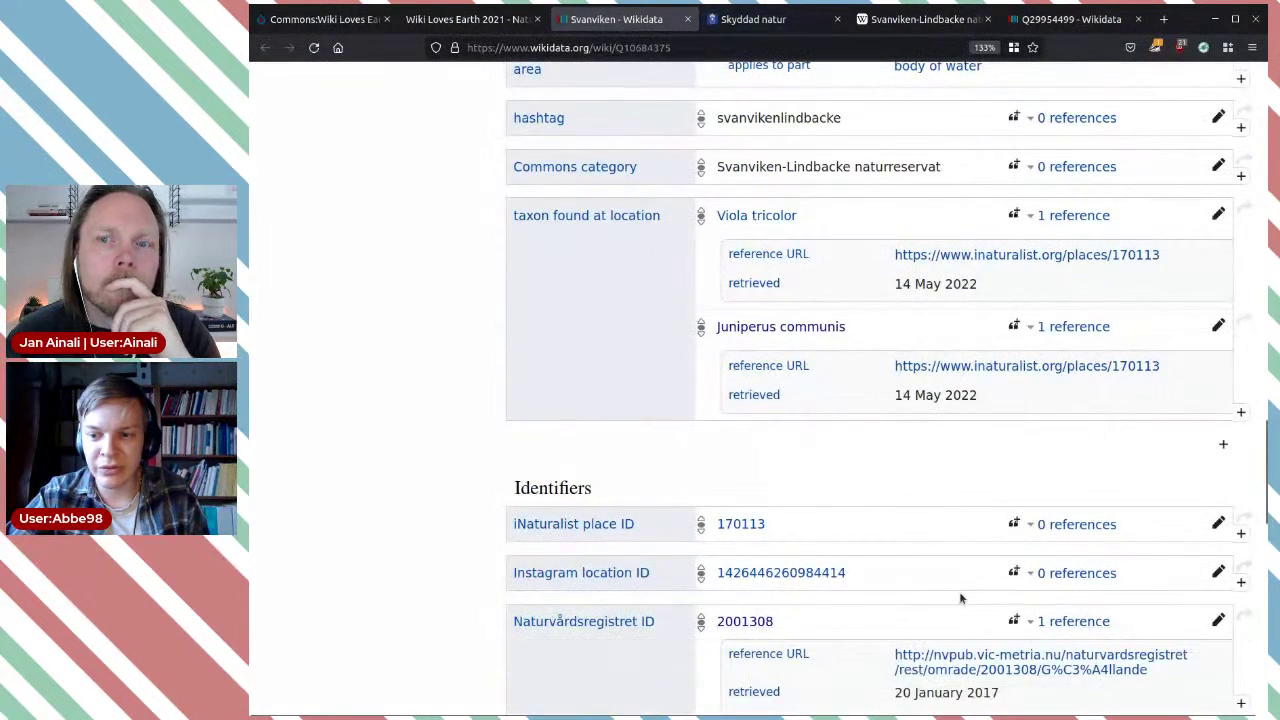
left_click(1060, 621)
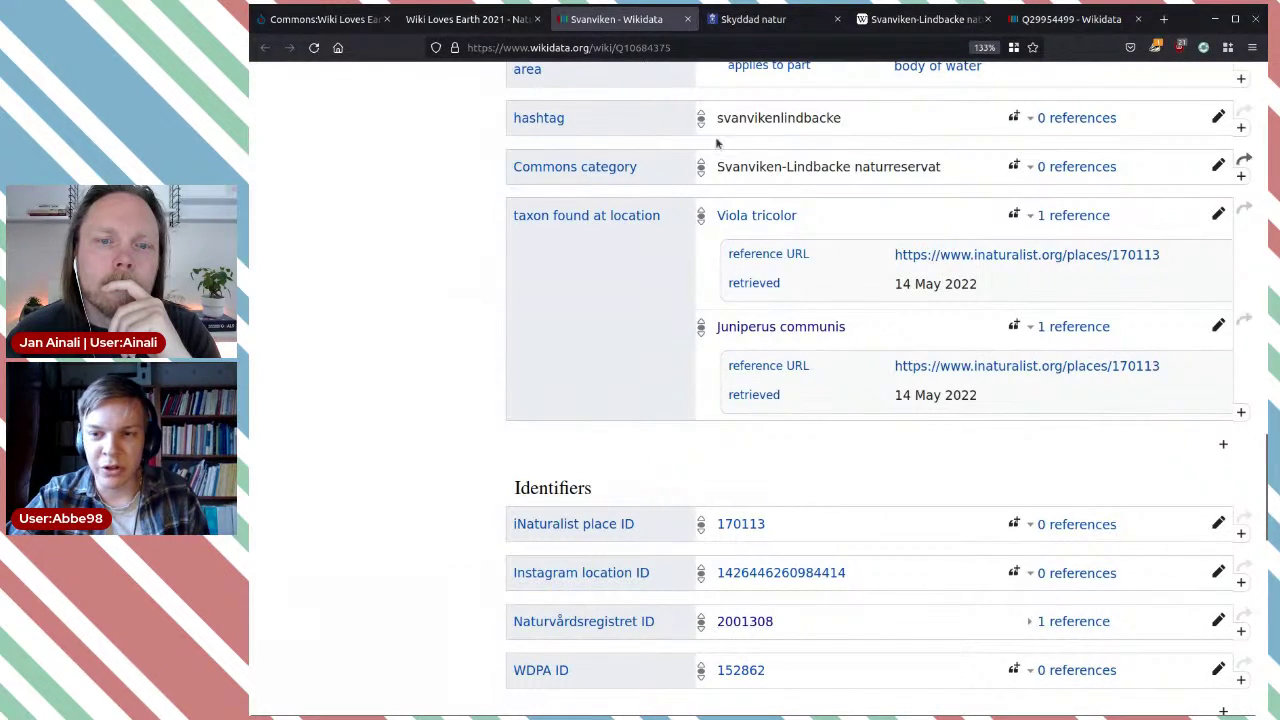
Step: Switch to the Skyddad natur map, view the reserve's extent and open the details of Svanviken
left_click(770, 22)
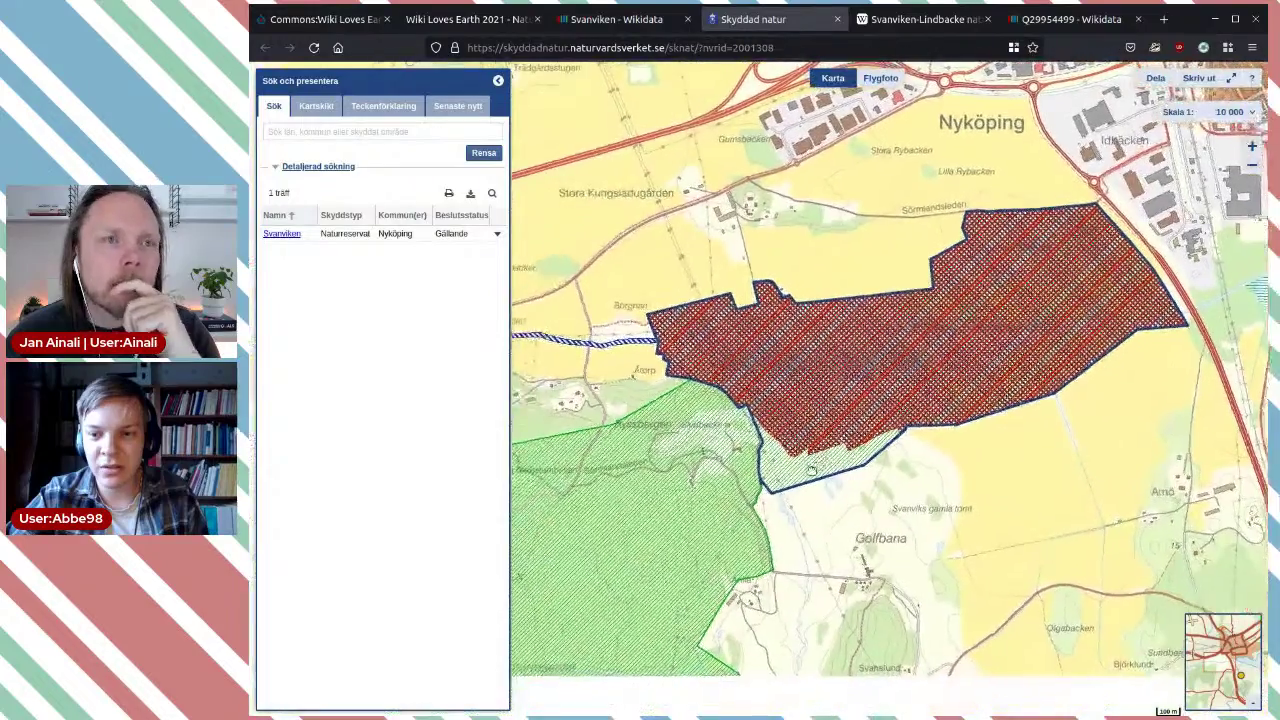
left_click_drag(811, 470, 747, 493)
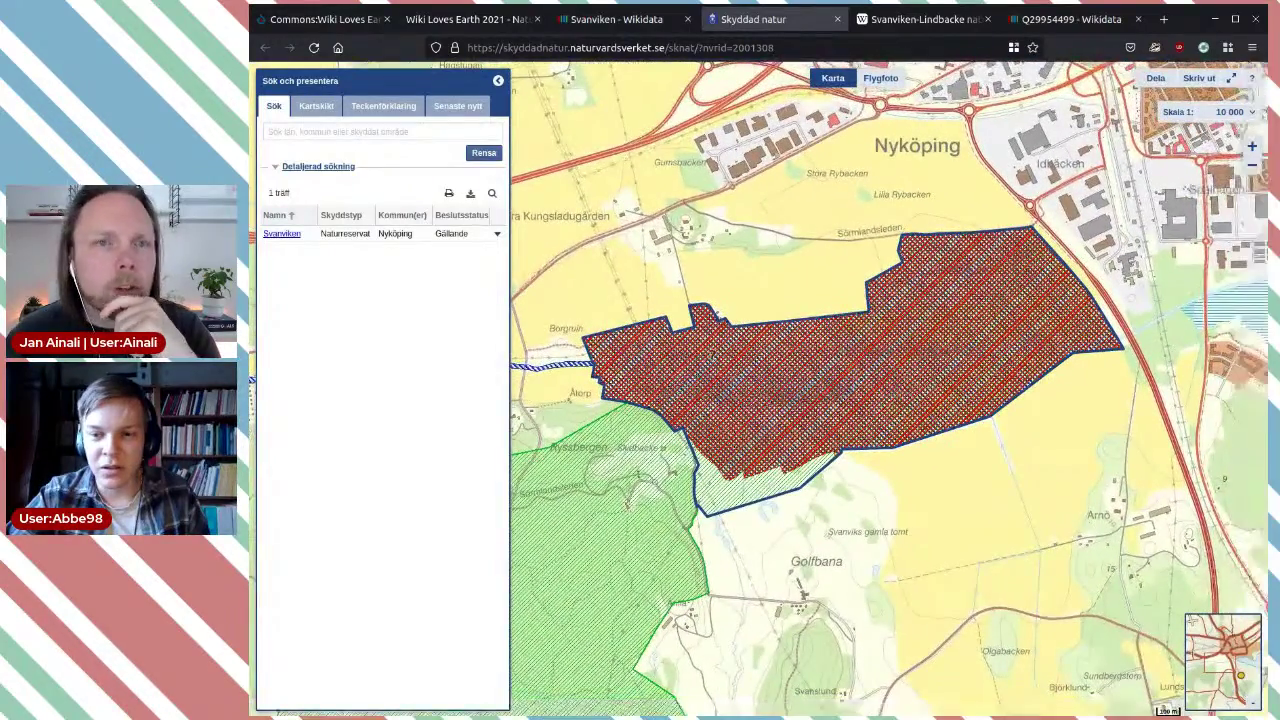
left_click(283, 233)
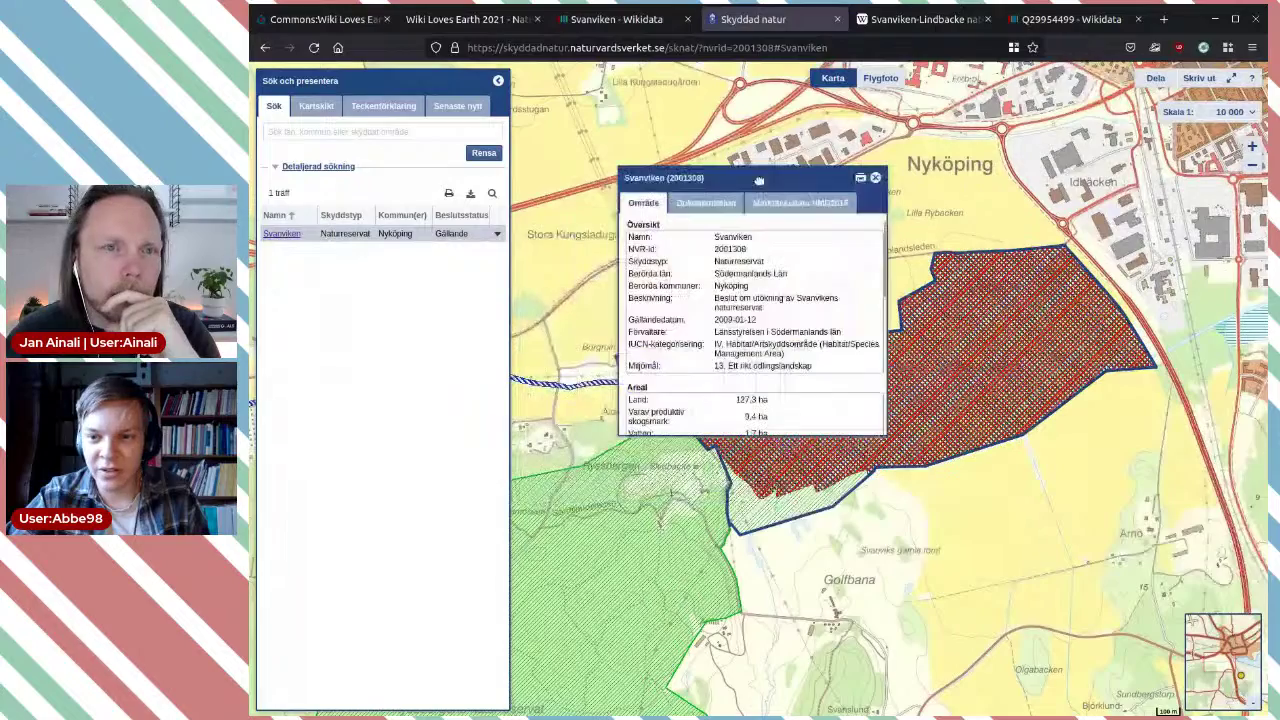
Step: Examine the reserve's documentation, reading through the decision documents with their decision dates, effective dates and decision types
left_click(715, 205)
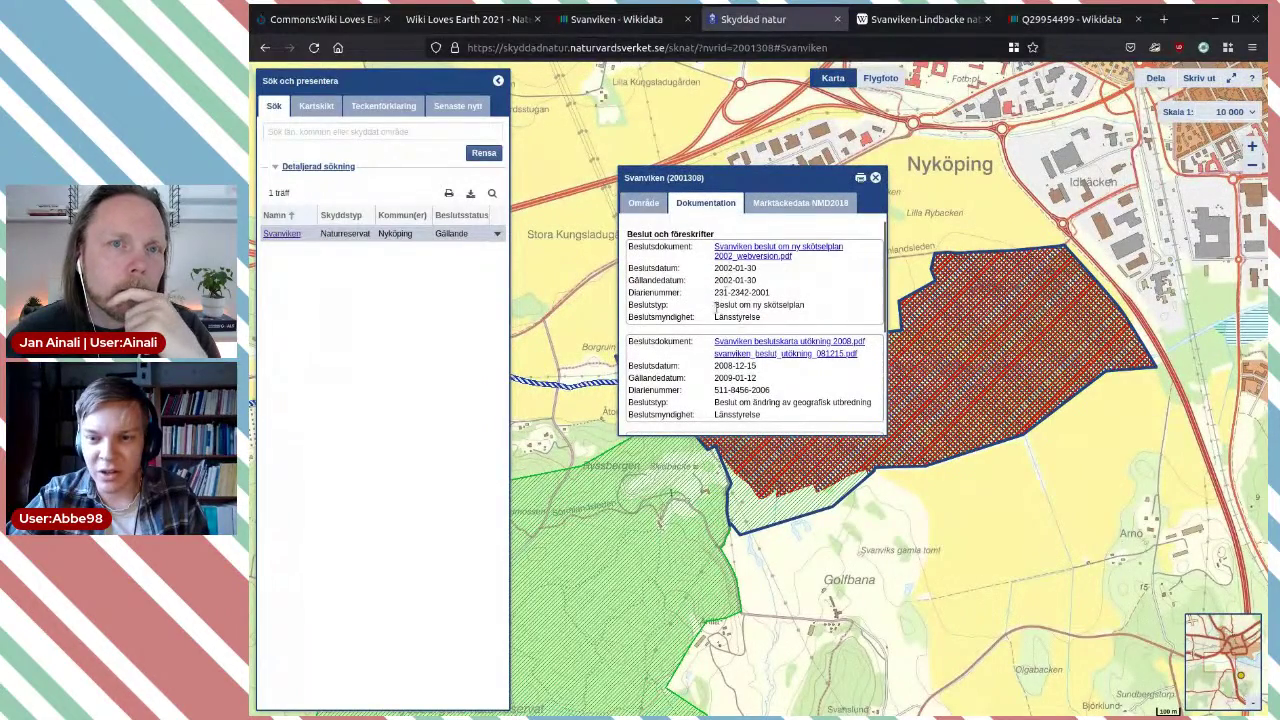
scroll(765, 303, "down", 3)
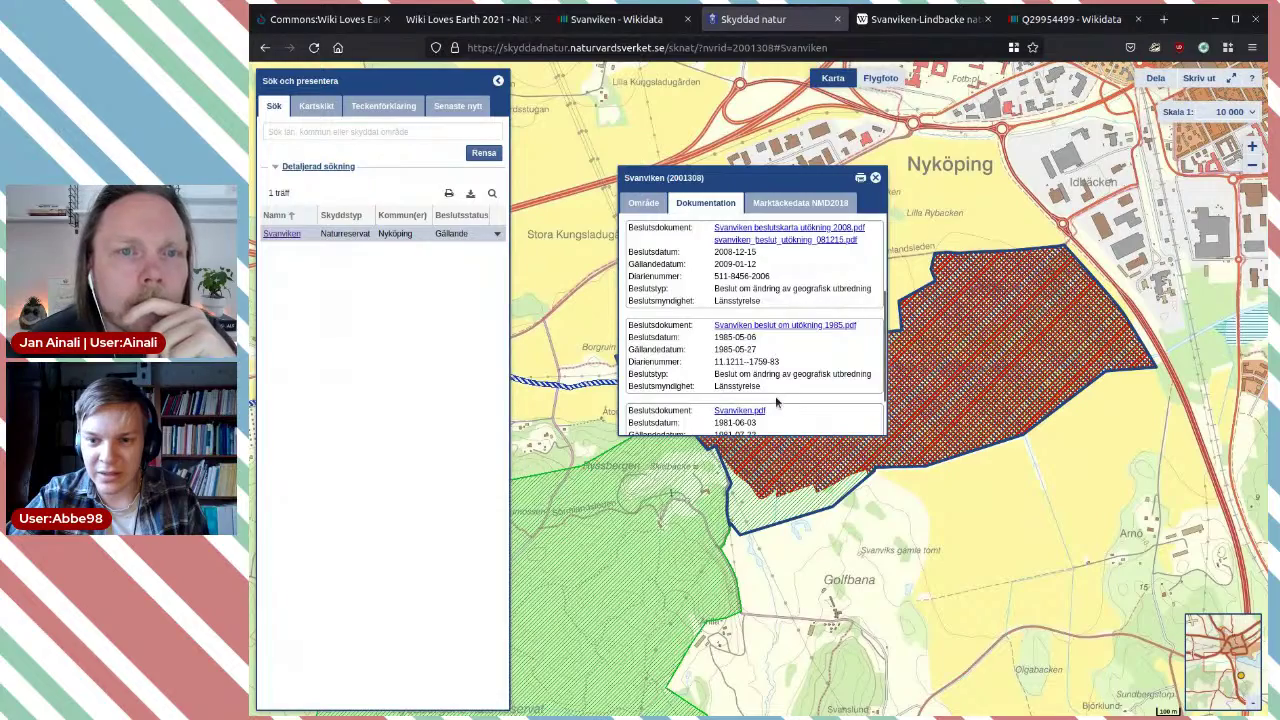
scroll(776, 402, "down", 2)
scroll(785, 404, "up", 2)
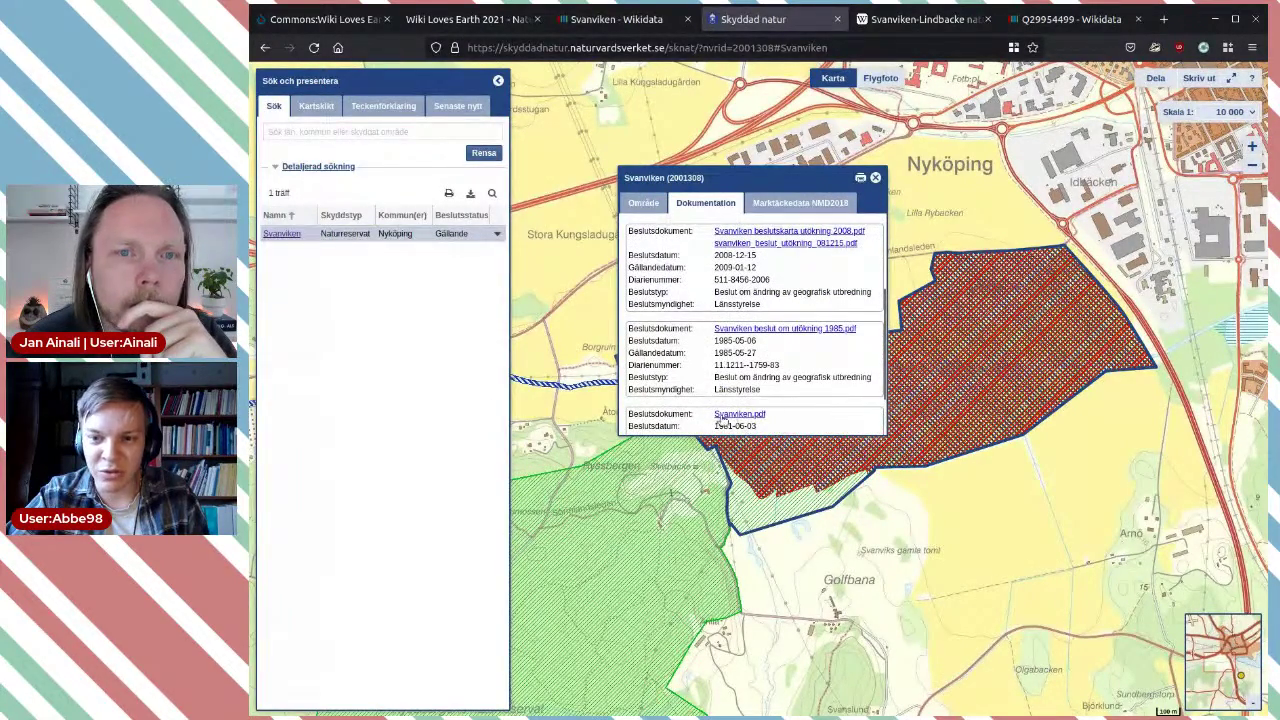
scroll(803, 352, "up", 2)
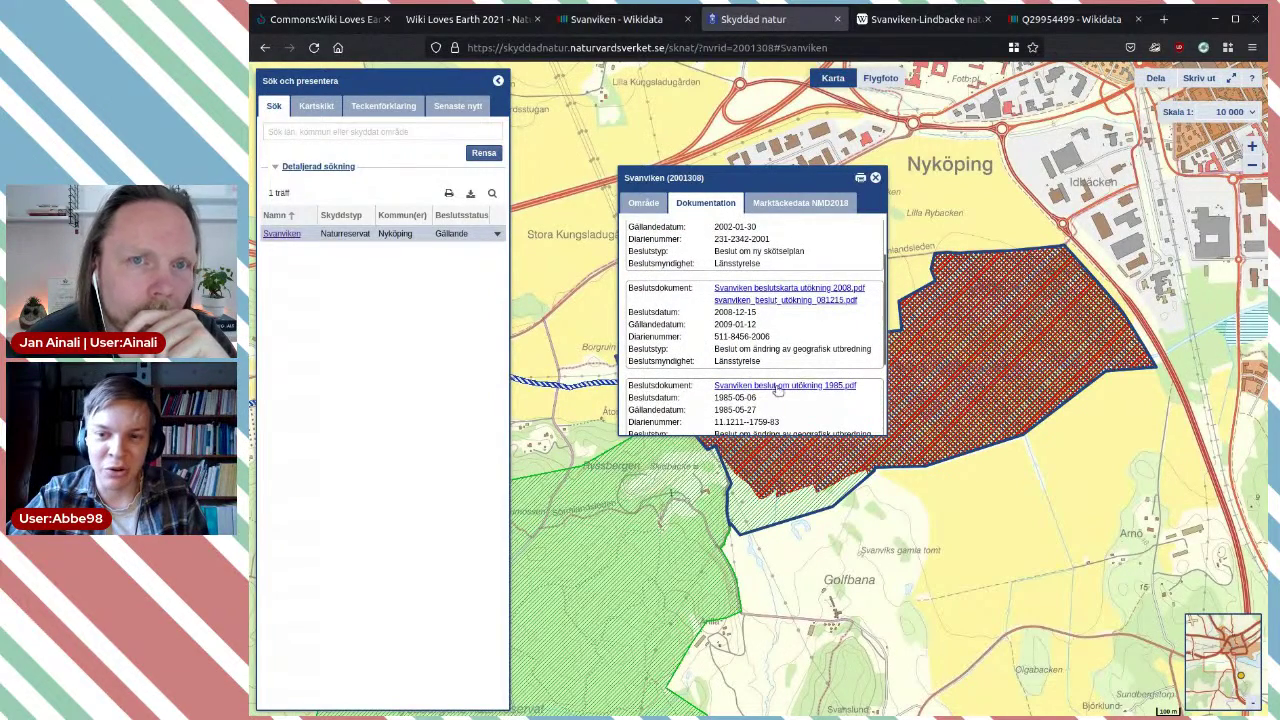
scroll(707, 370, "down", 4)
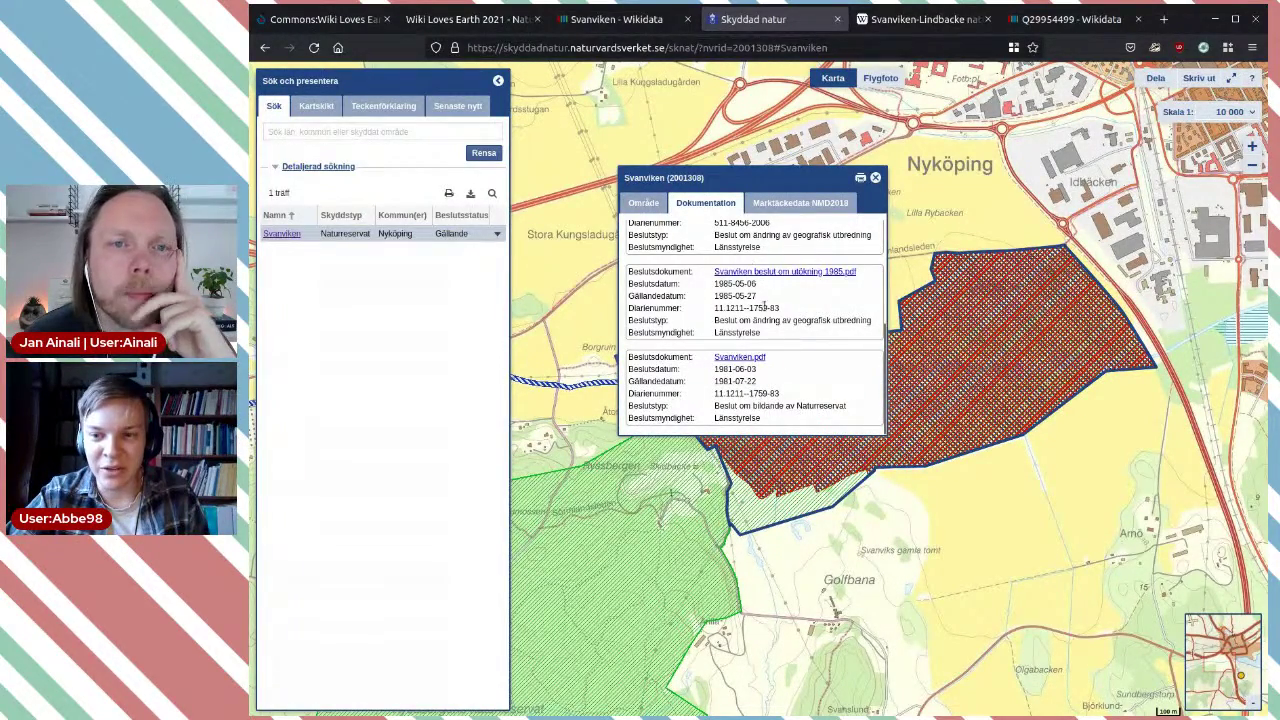
scroll(766, 306, "up", 4)
scroll(818, 304, "up", 2)
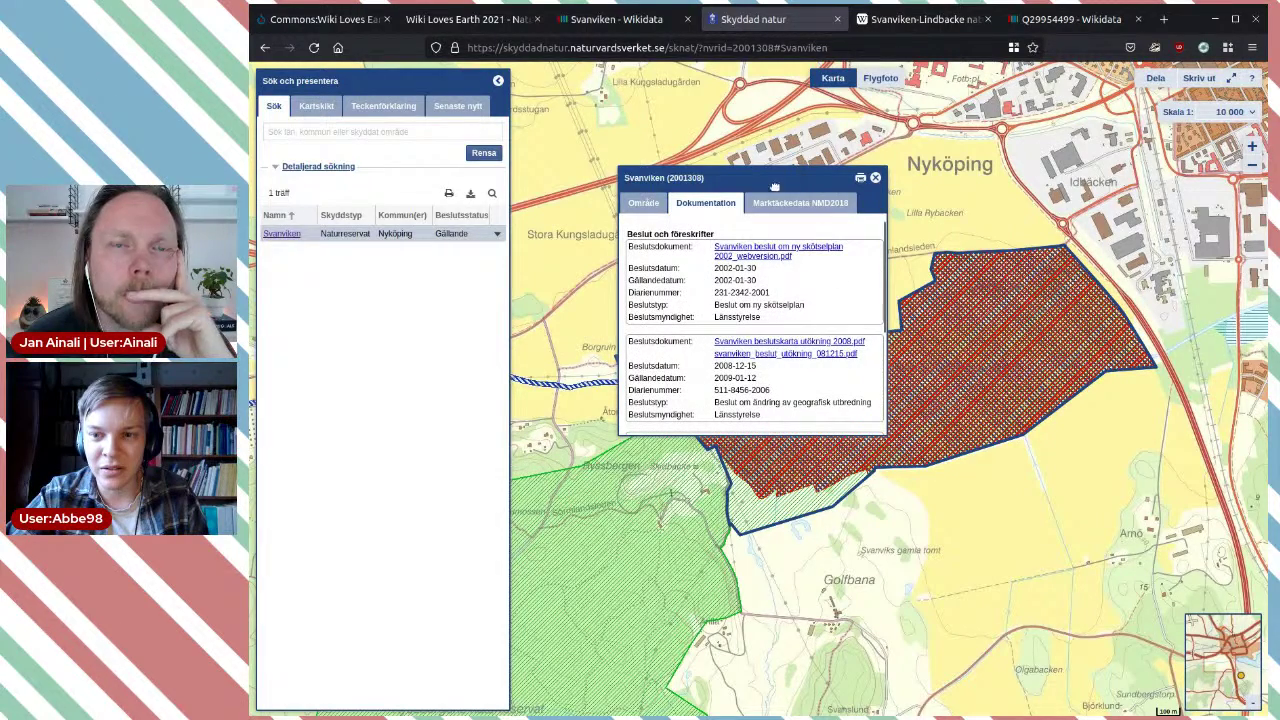
Step: Check the reserve's land cover data (Marktäckedata NMD2018) and the area figures in its general overview
left_click(782, 202)
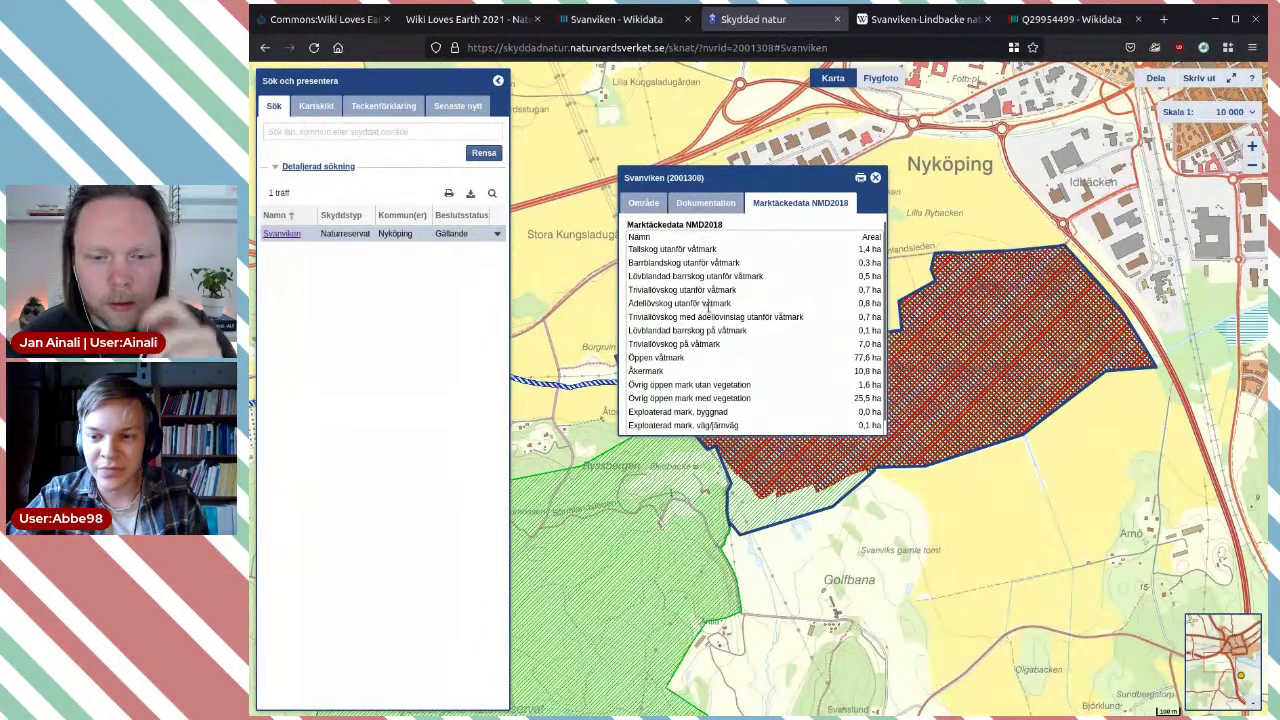
left_click(646, 205)
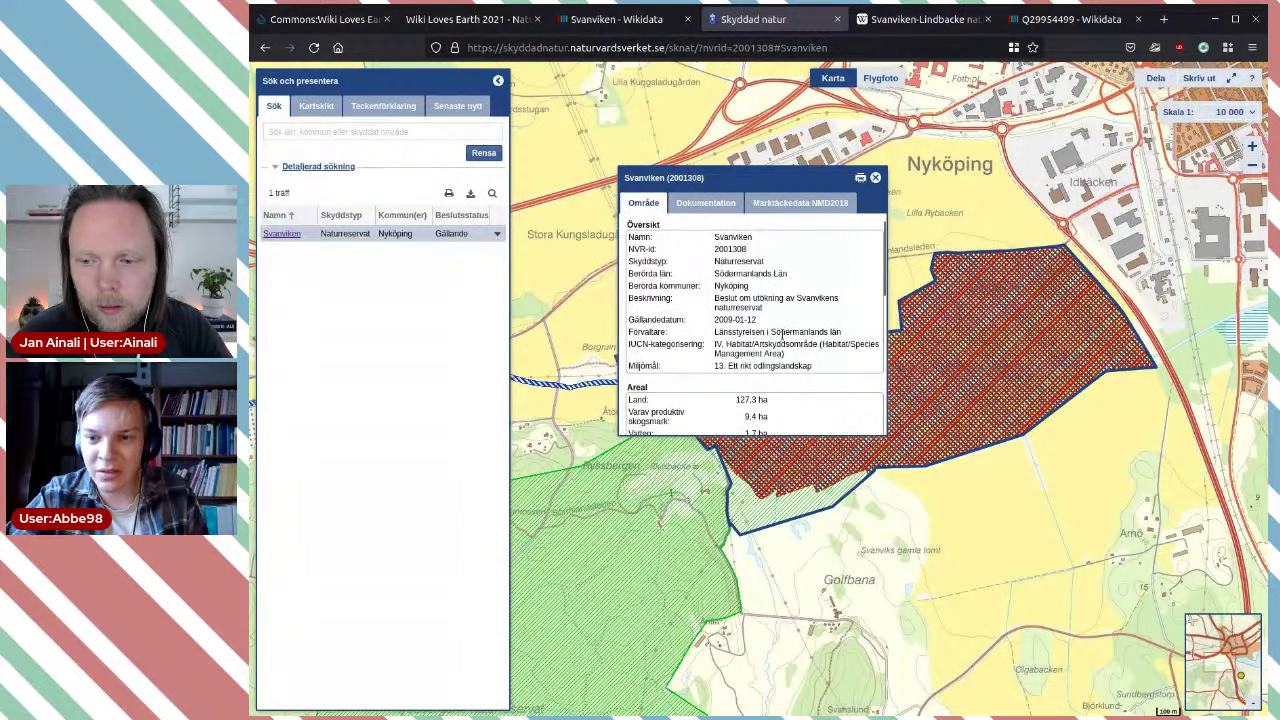
scroll(771, 332, "down", 2)
scroll(771, 332, "up", 2)
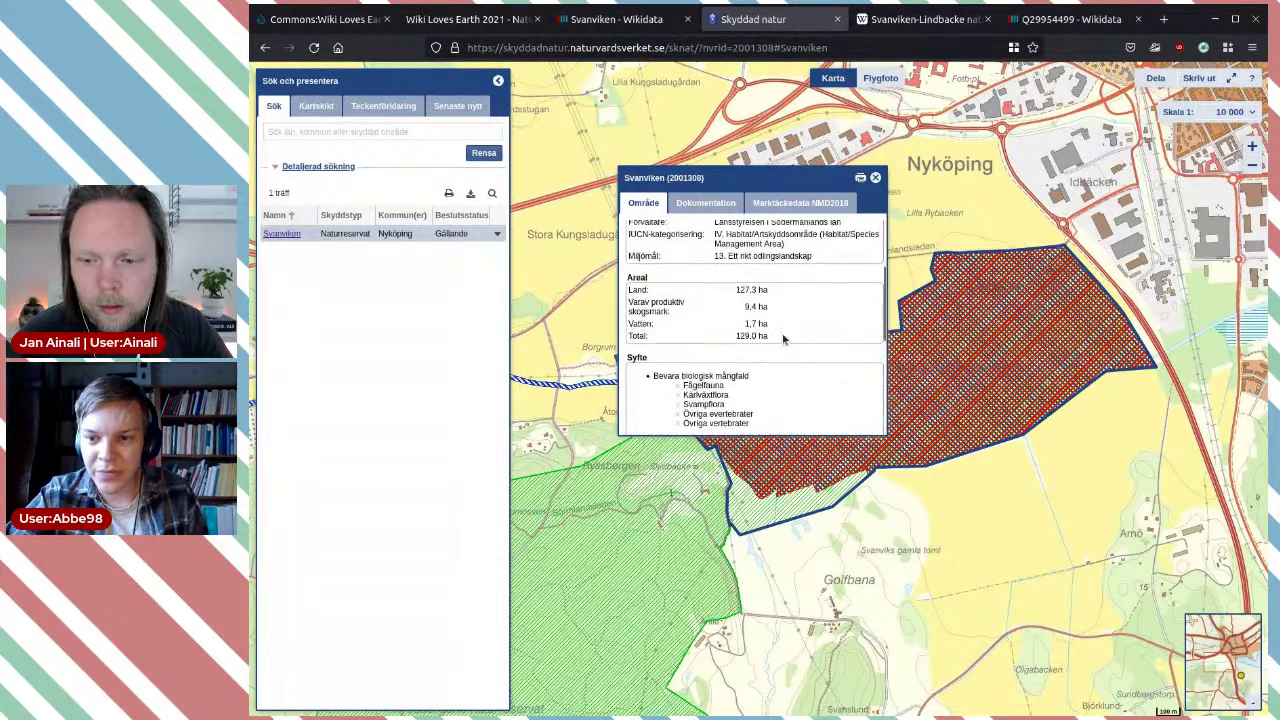
Step: Check the effective date of the Svanviken.pdf decision, then show the reference of the inception statement on the Svanviken Wikidata item
left_click(700, 203)
scroll(790, 330, "down", 4)
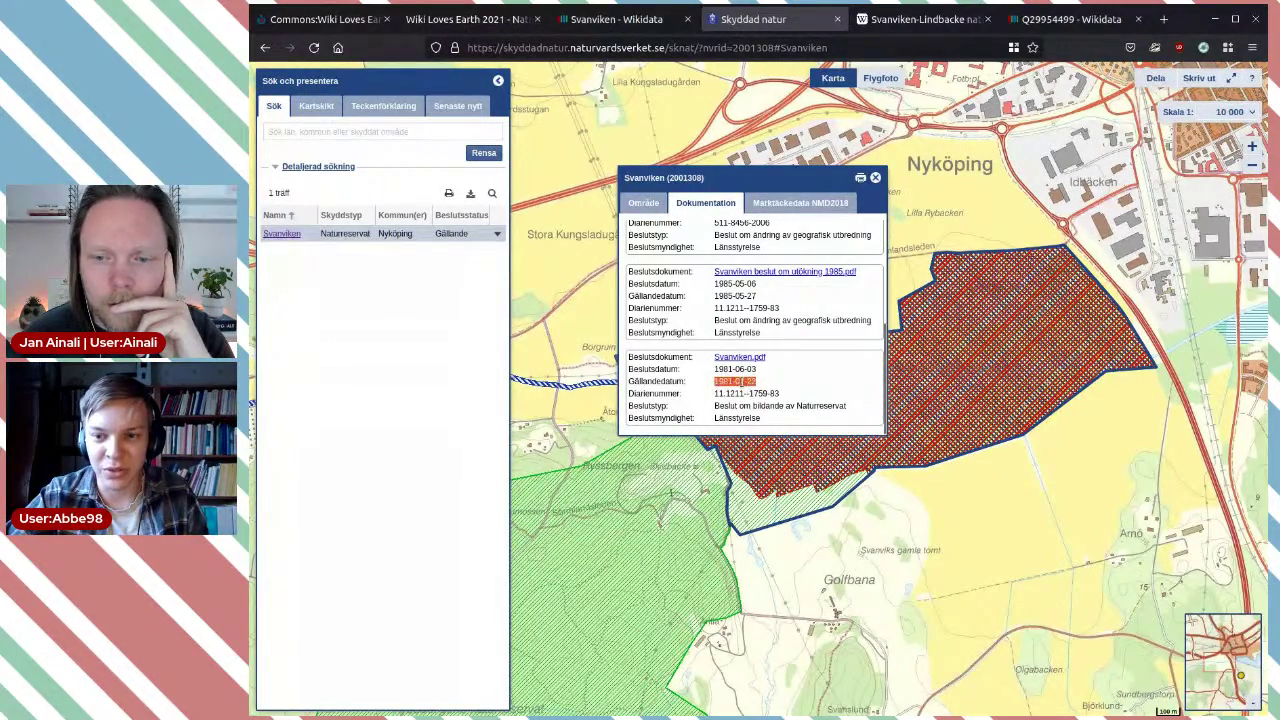
left_click(914, 20)
left_click(585, 22)
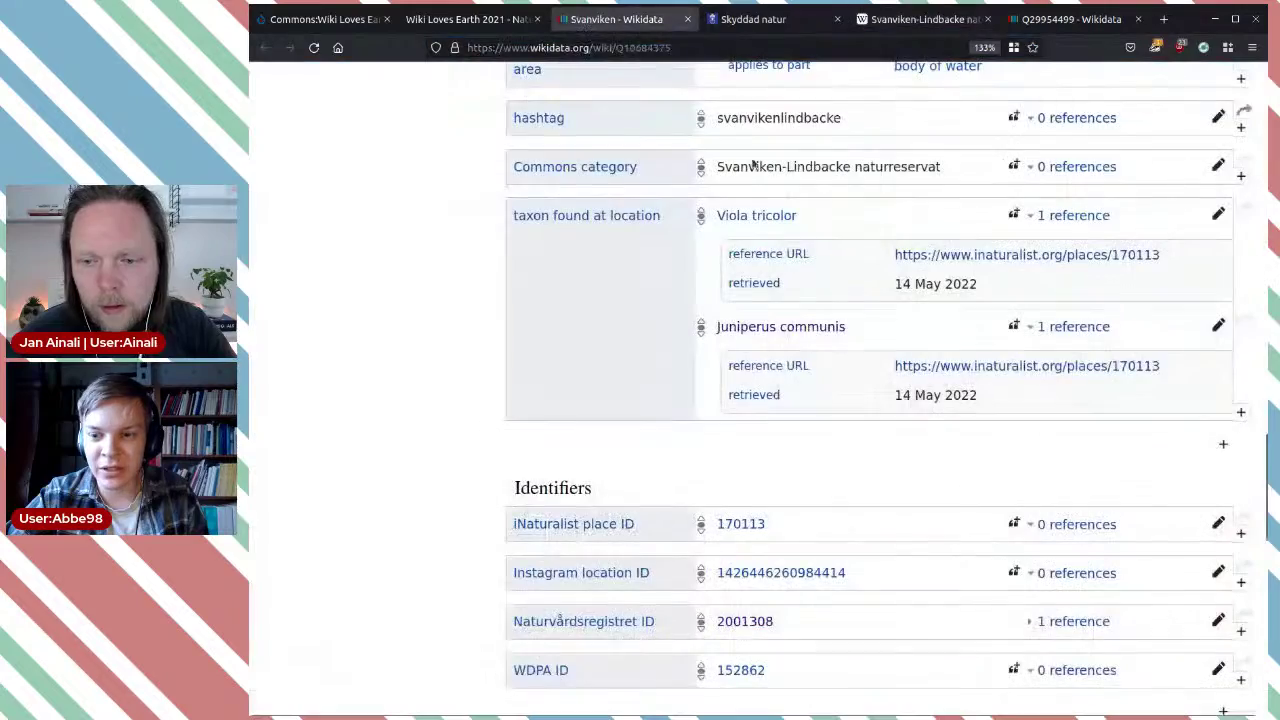
scroll(1059, 459, "up", 12)
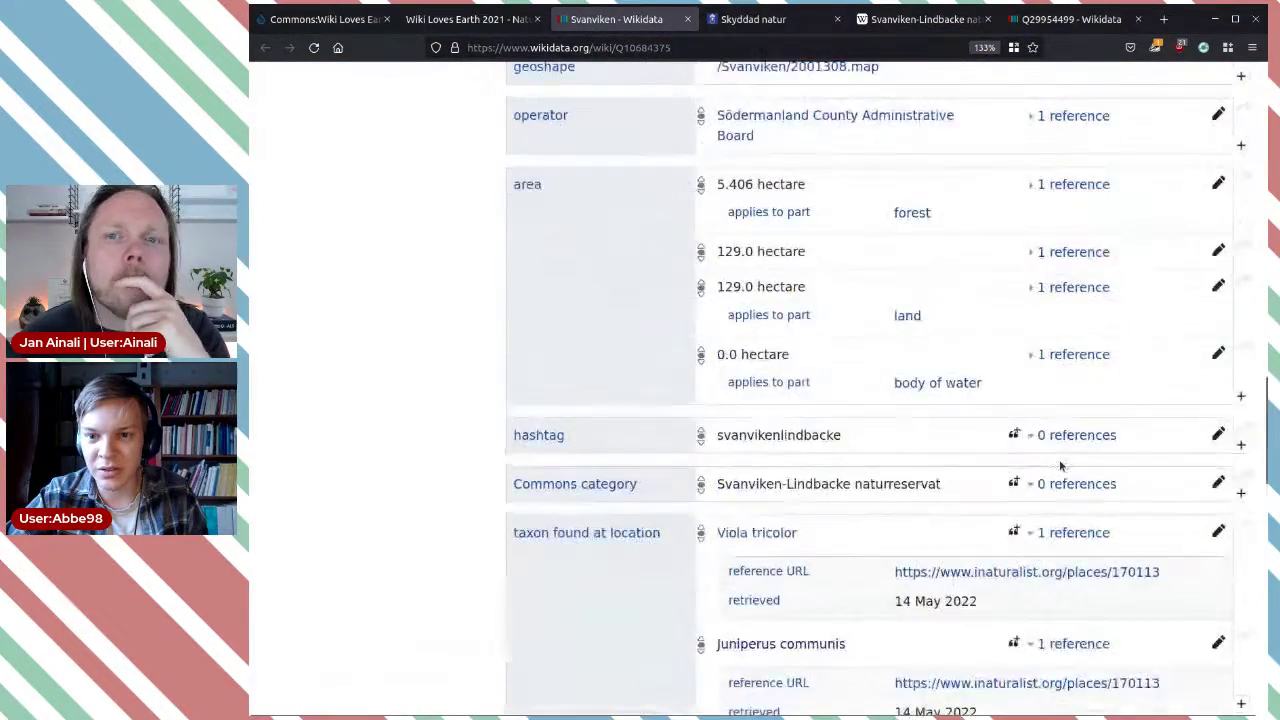
scroll(1061, 464, "up", 3)
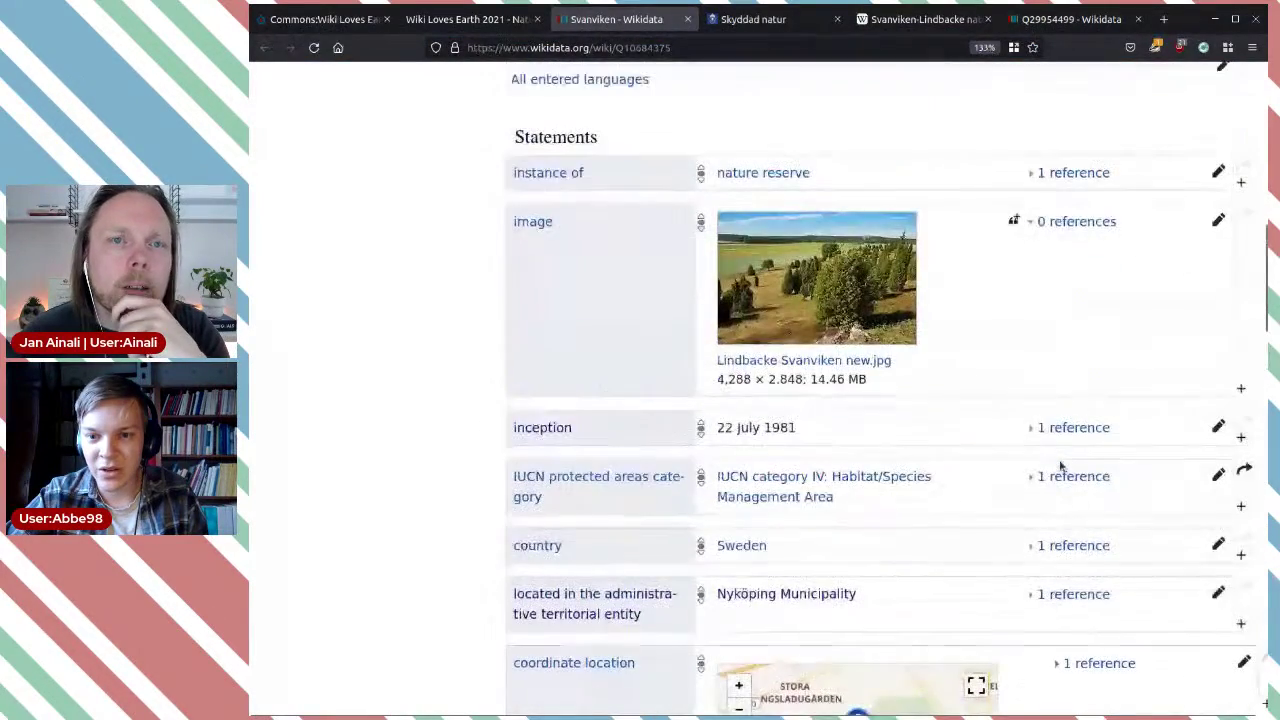
scroll(1061, 464, "up", 3)
scroll(1061, 464, "down", 8)
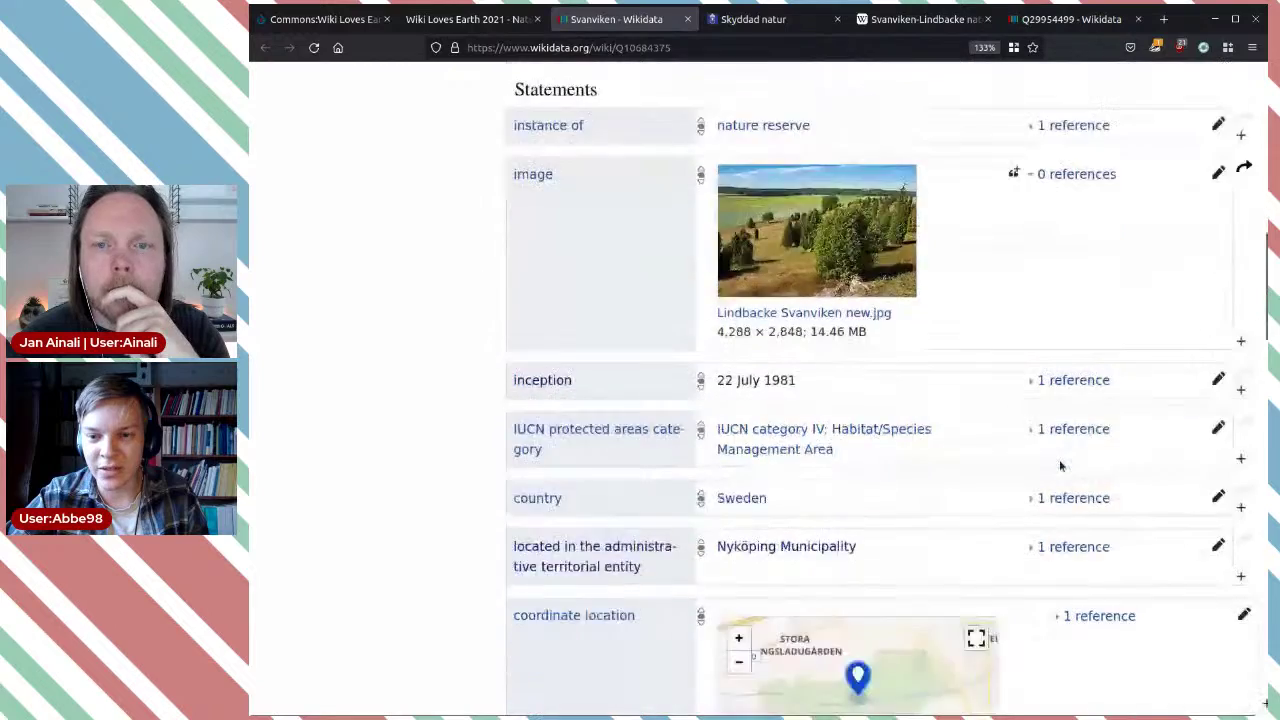
scroll(1063, 457, "up", 6)
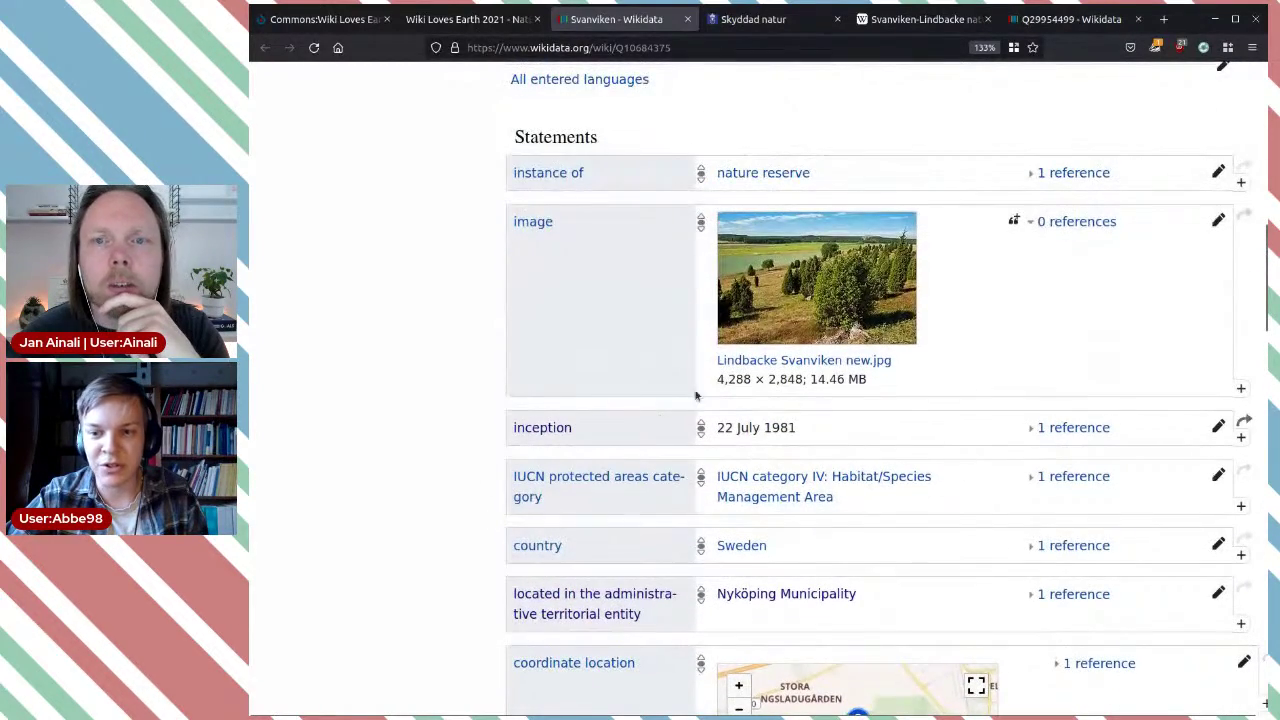
left_click(1077, 427)
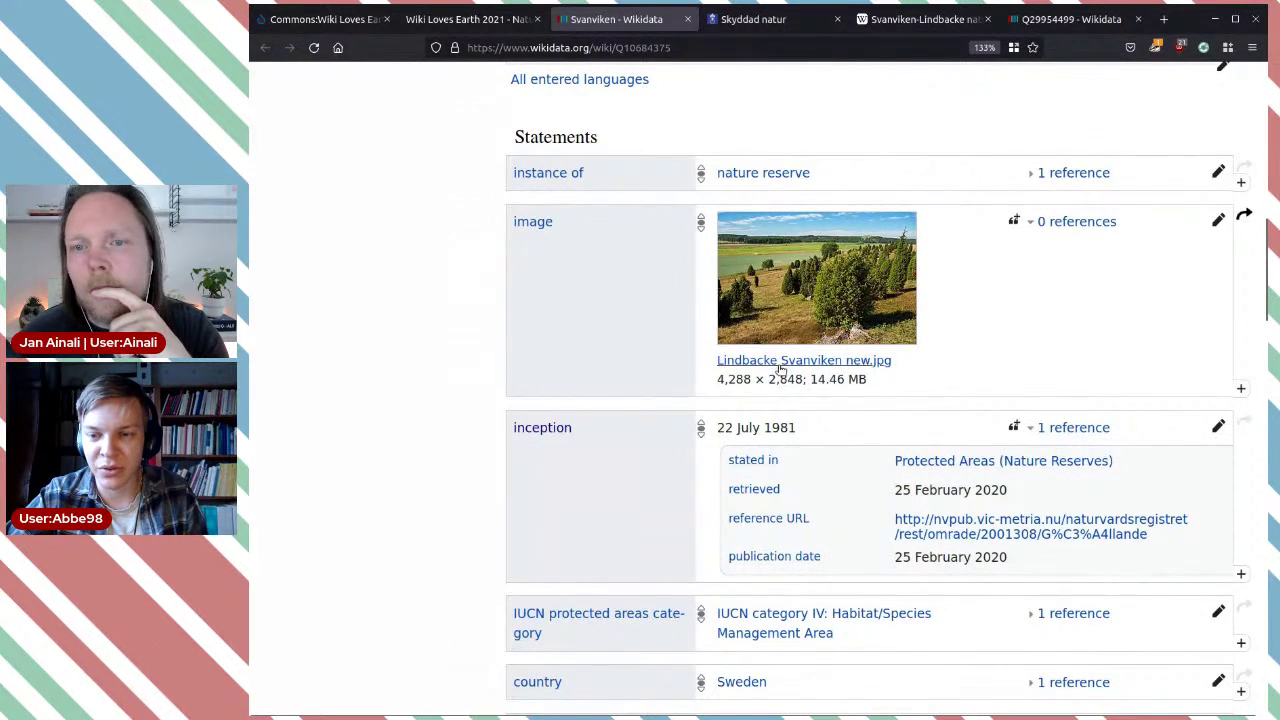
Step: Examine the Svanviken item's statements from image to the identifiers and back to its coordinate location
scroll(914, 429, "up", 3)
scroll(914, 429, "down", 3)
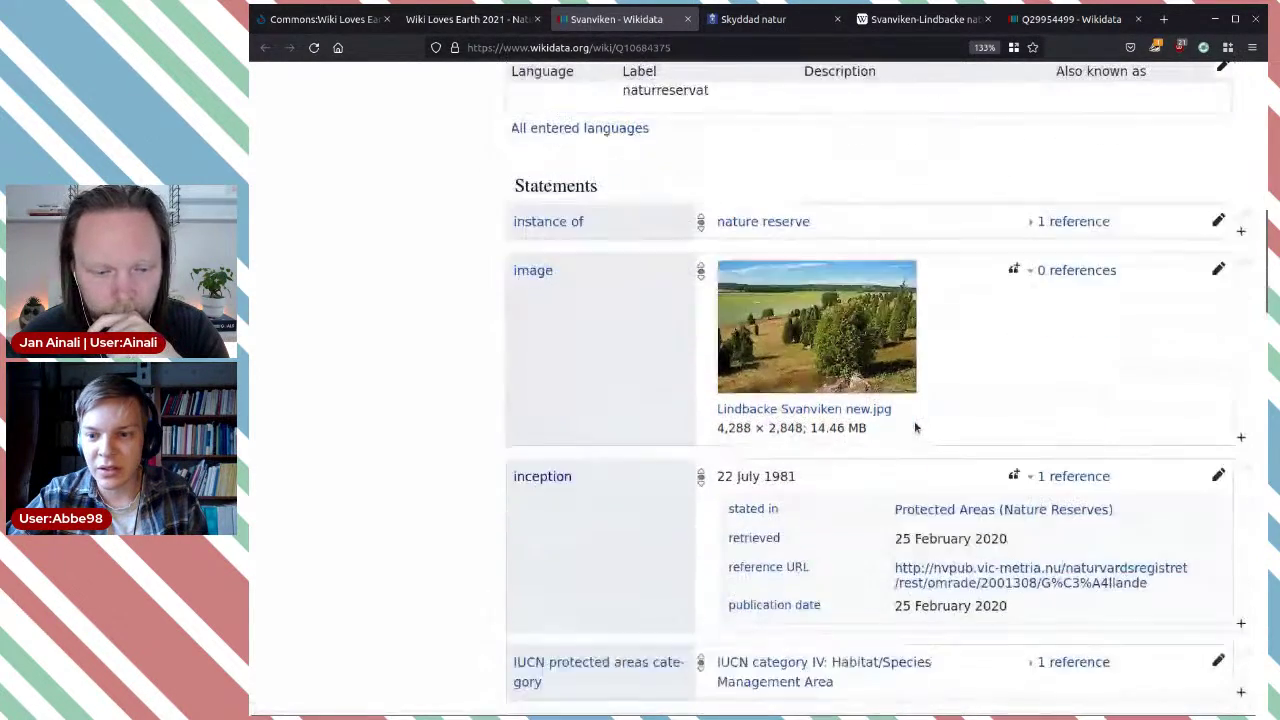
scroll(914, 427, "down", 7)
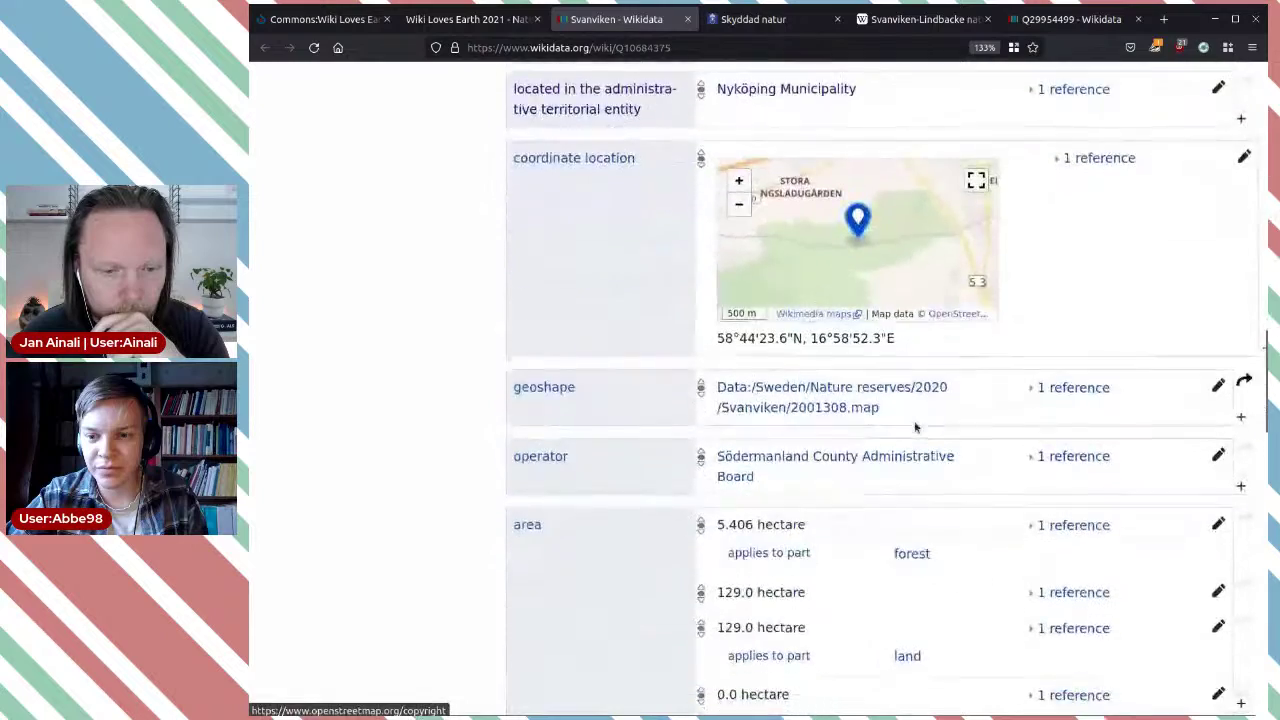
scroll(914, 427, "down", 3)
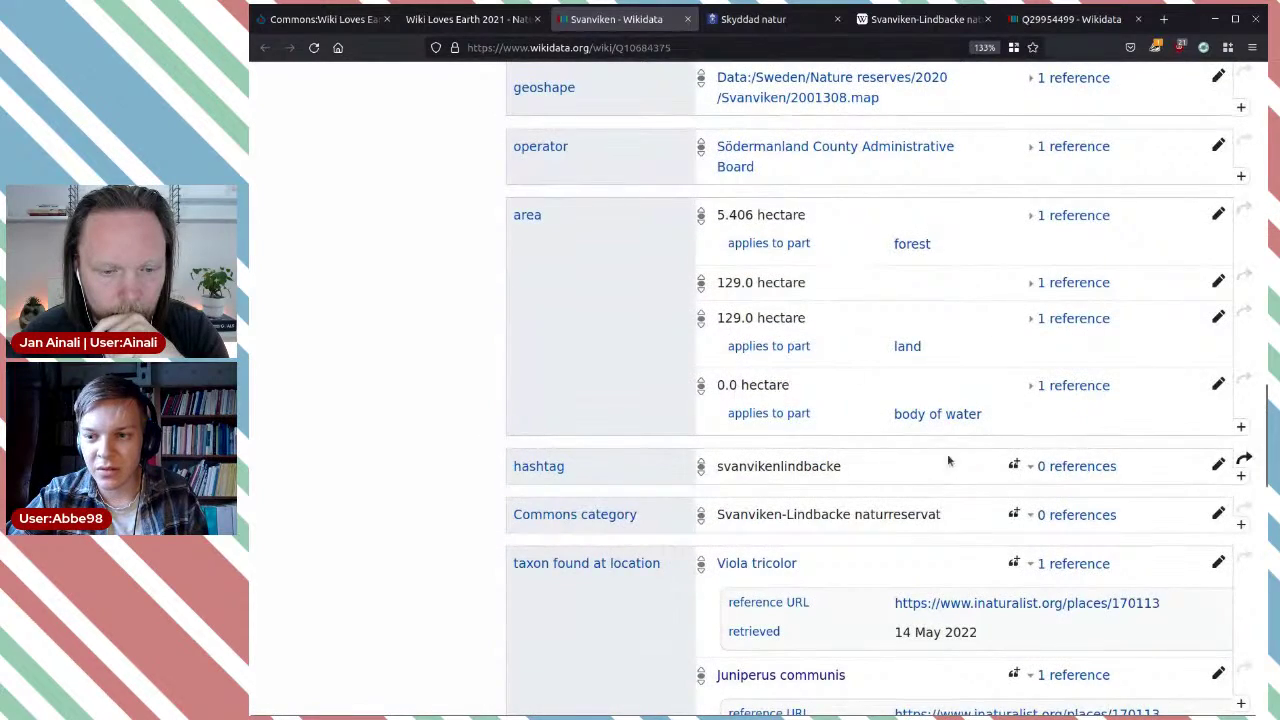
scroll(949, 461, "down", 1)
scroll(943, 548, "down", 3)
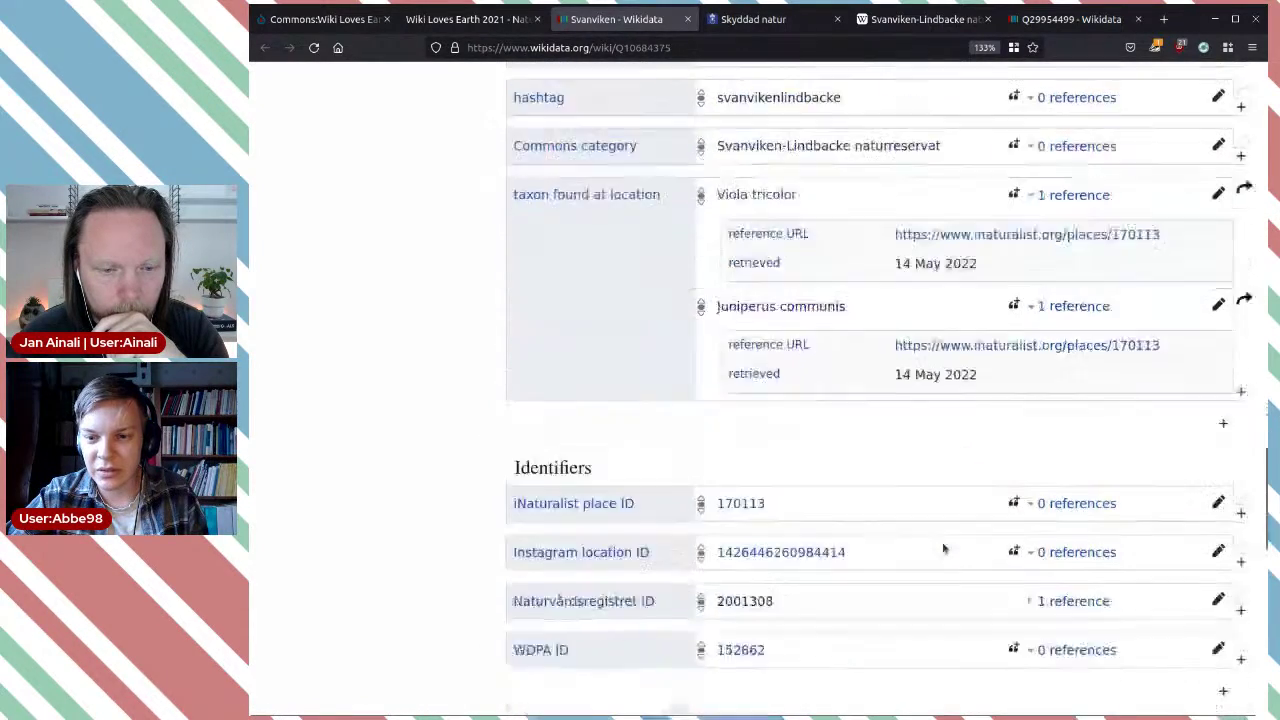
scroll(934, 445, "down", 1)
scroll(867, 476, "up", 7)
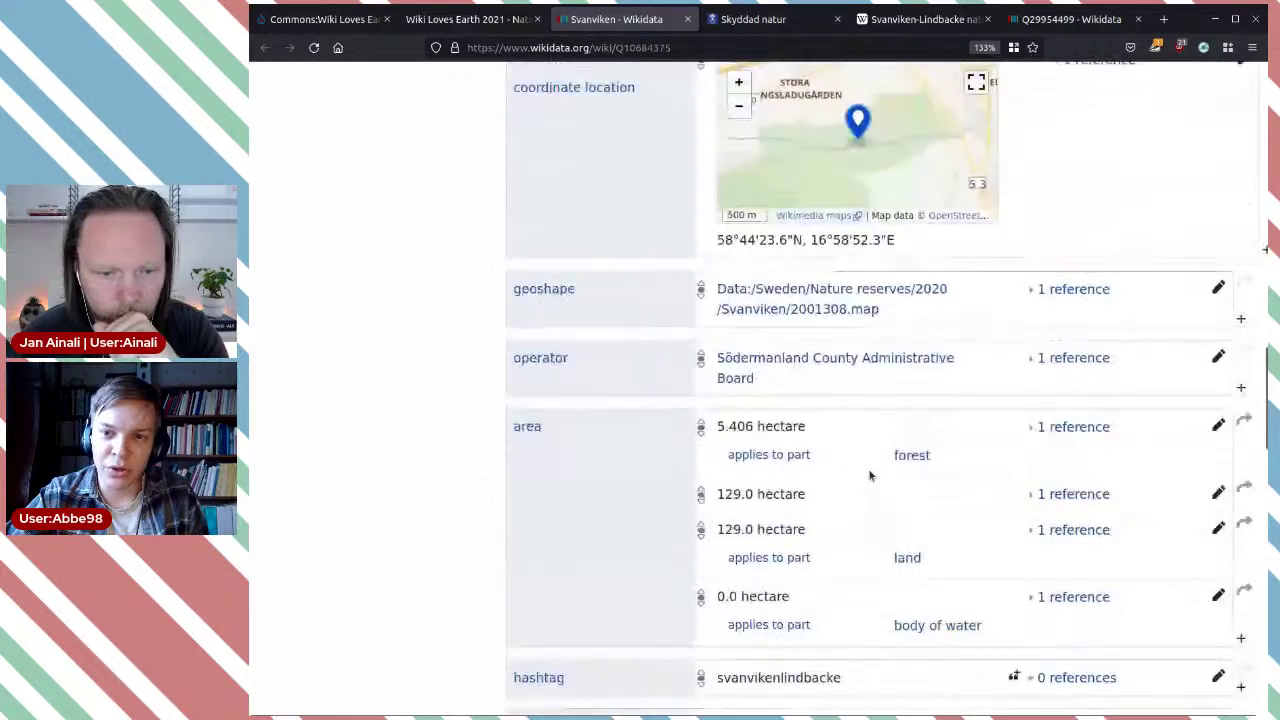
scroll(870, 476, "up", 3)
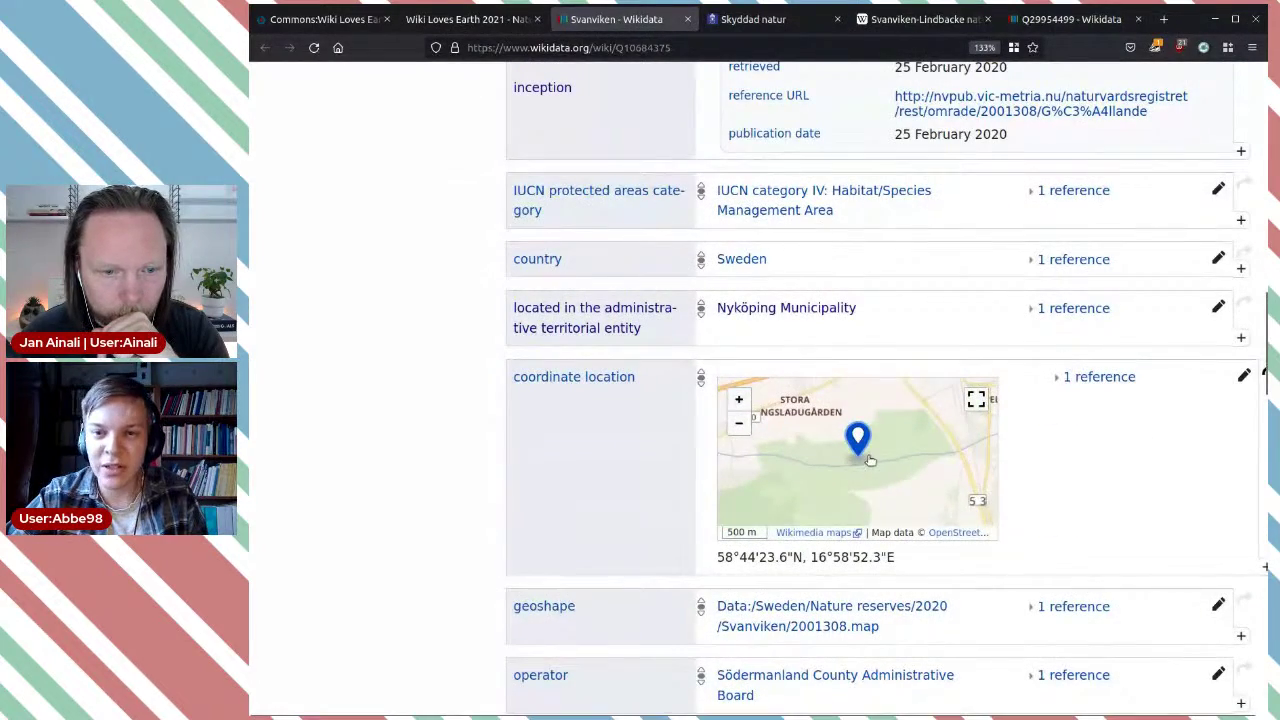
Step: Review the Svanviken item's labels and statements, show the instance of statement's reference and open its reference URL
scroll(870, 460, "up", 4)
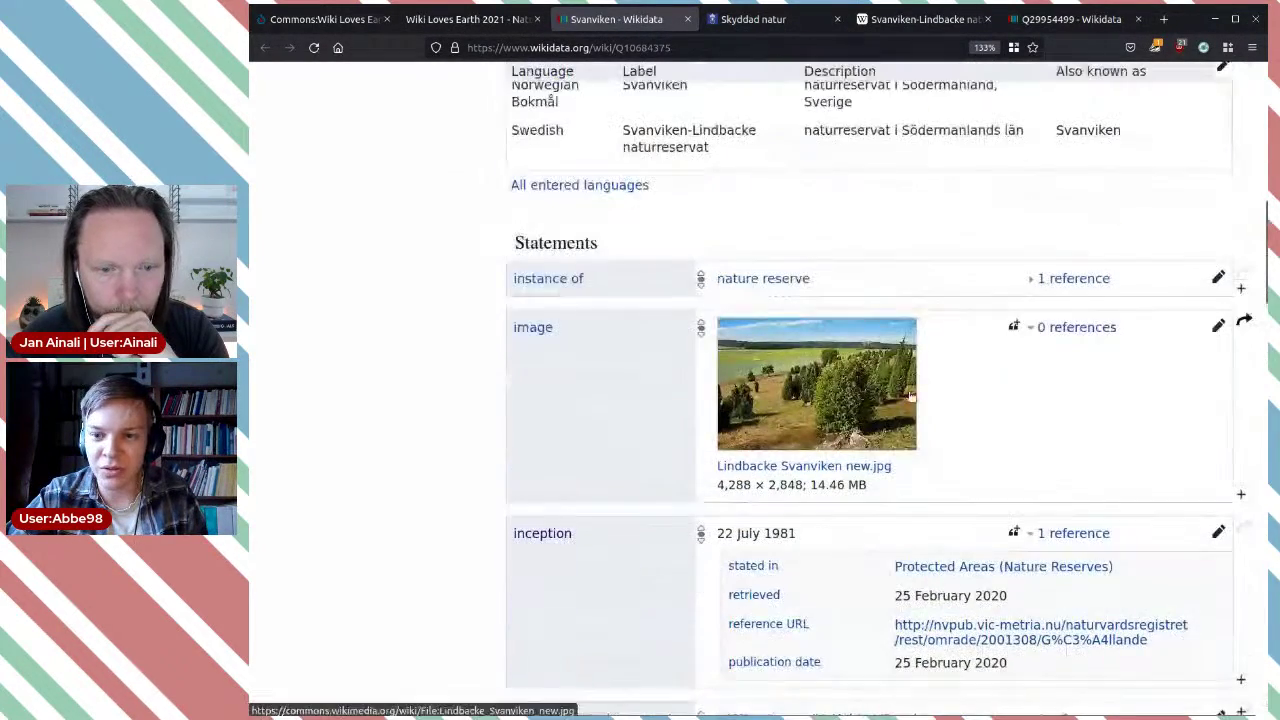
scroll(1189, 440, "down", 7)
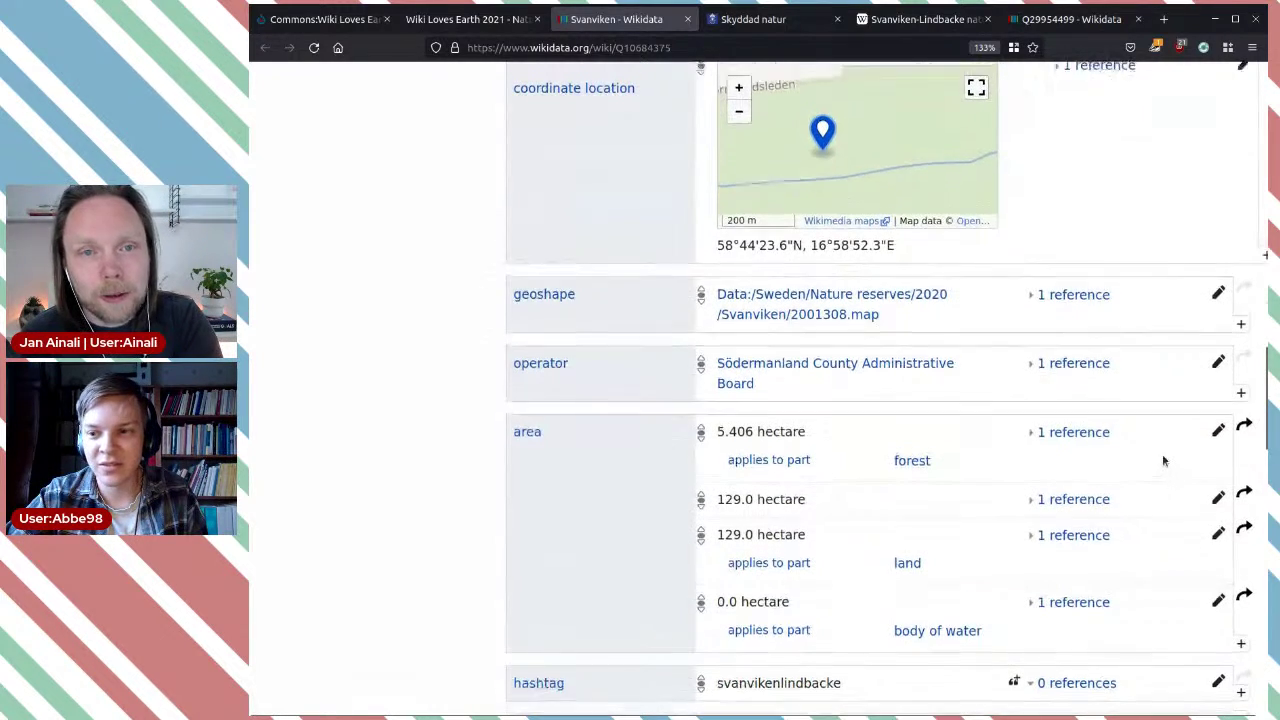
scroll(1165, 462, "up", 6)
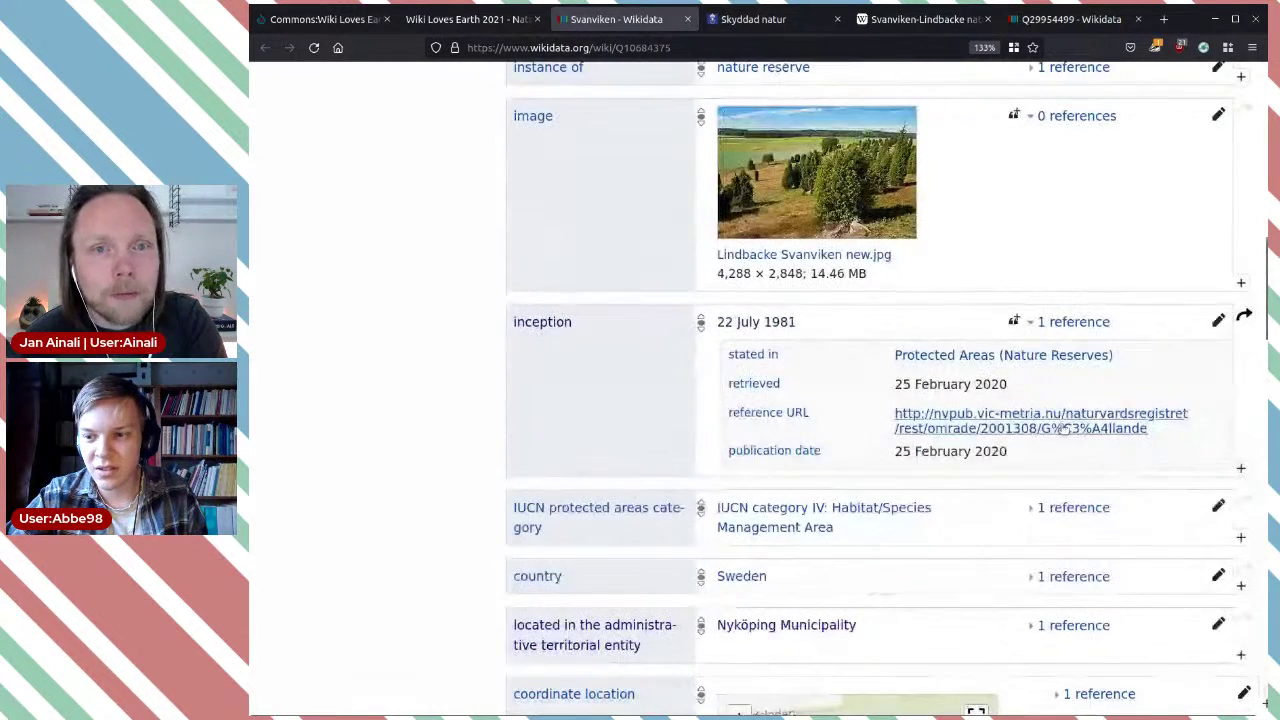
scroll(1044, 420, "up", 3)
scroll(1044, 420, "up", 2)
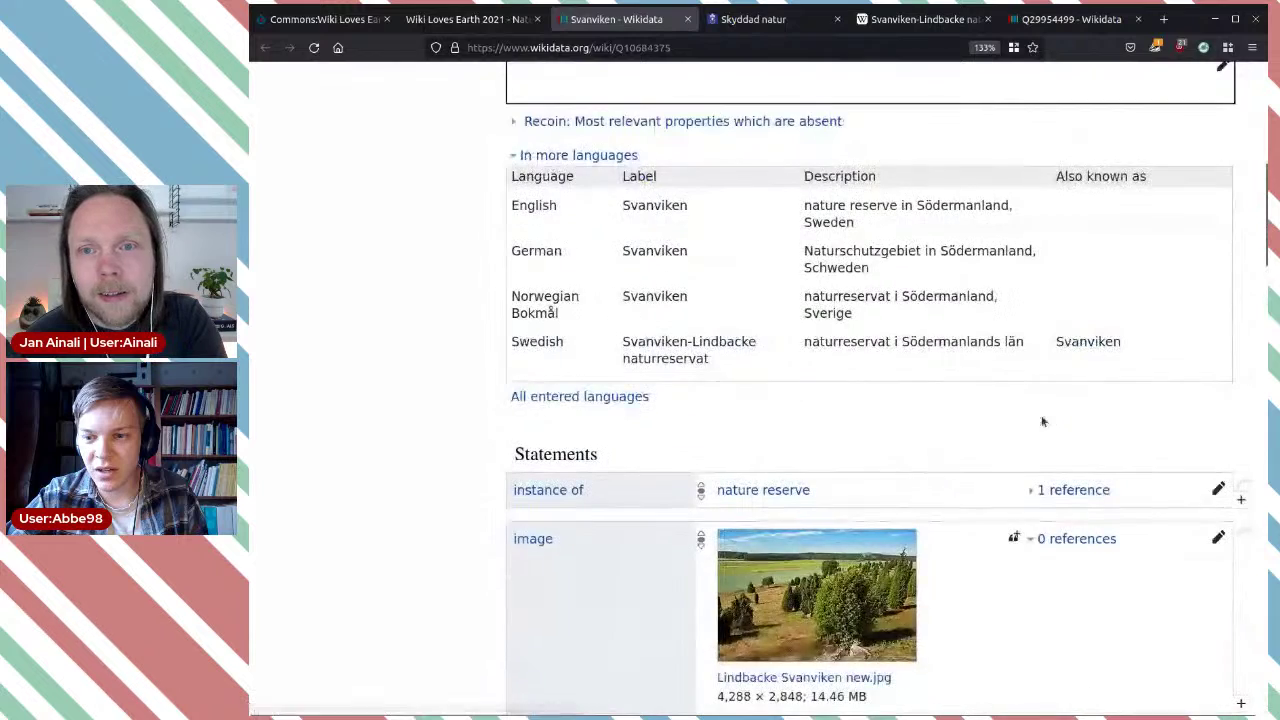
scroll(1044, 420, "down", 4)
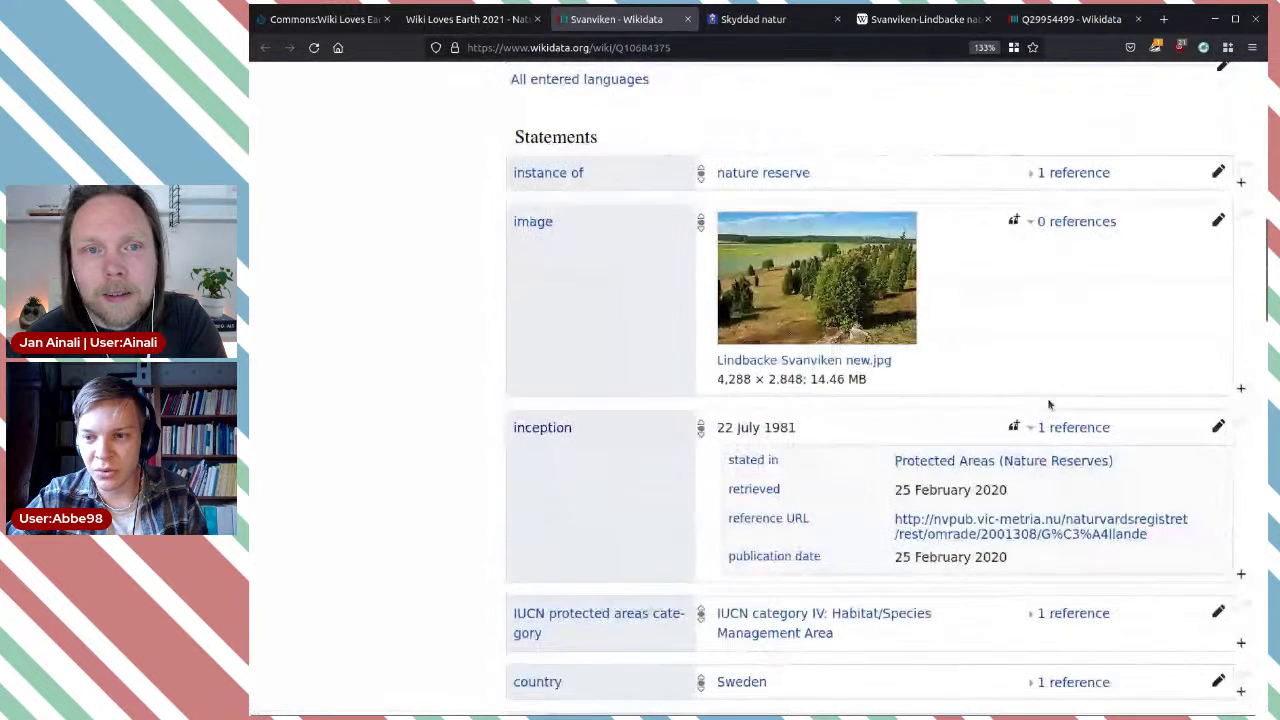
left_click(1086, 175)
middle_click(1059, 229)
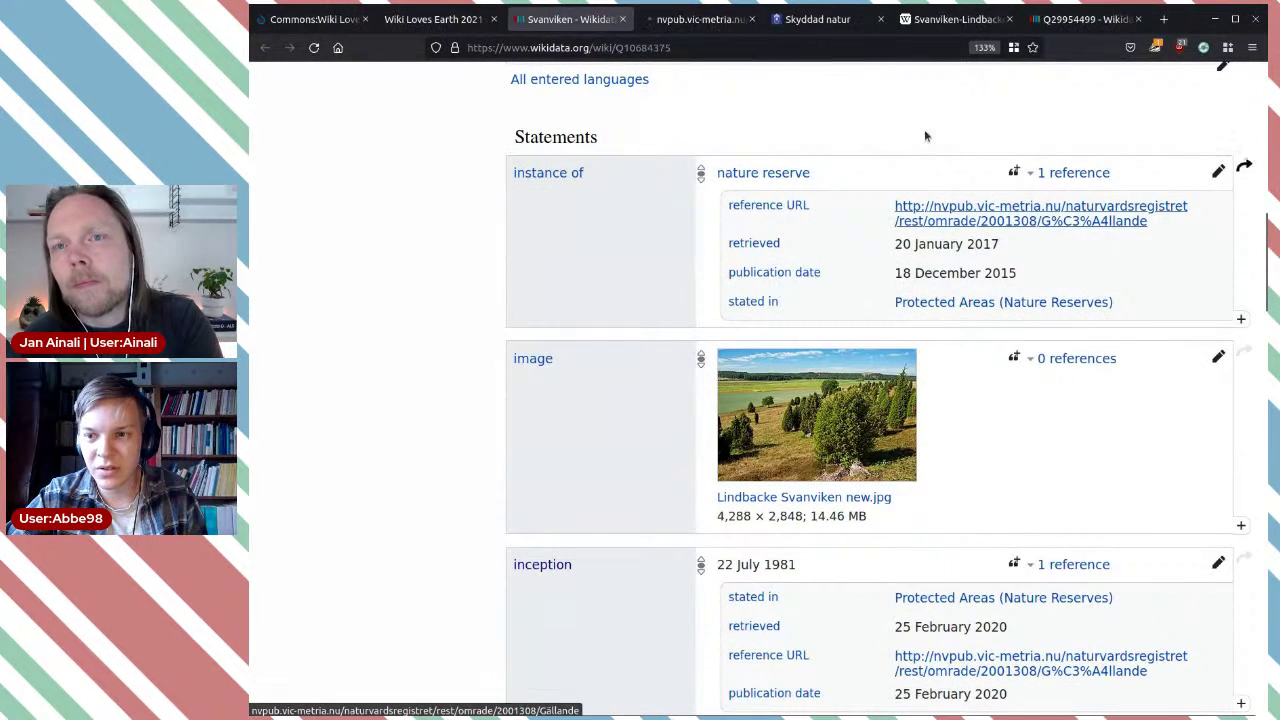
left_click(716, 22)
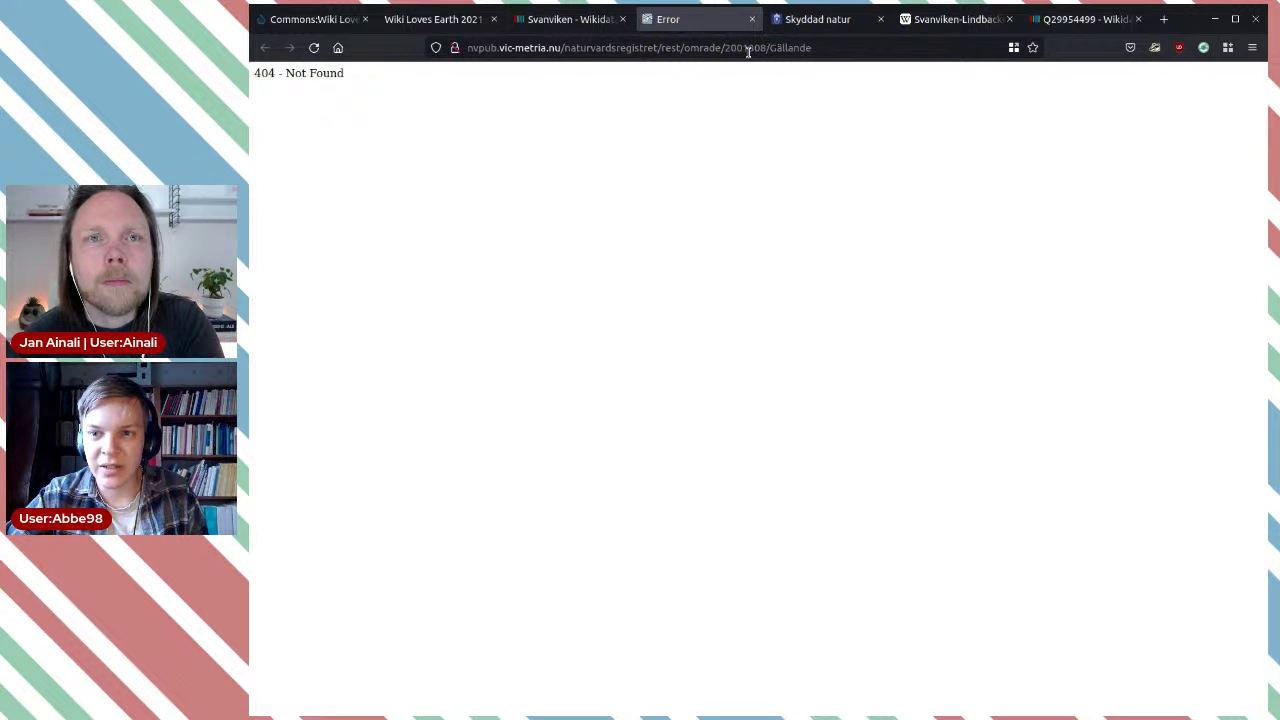
Step: Compare the reserve number in the reference URL with the nvrid number in the Skyddad natur page address
left_click_drag(573, 48, 773, 50)
left_click(572, 50)
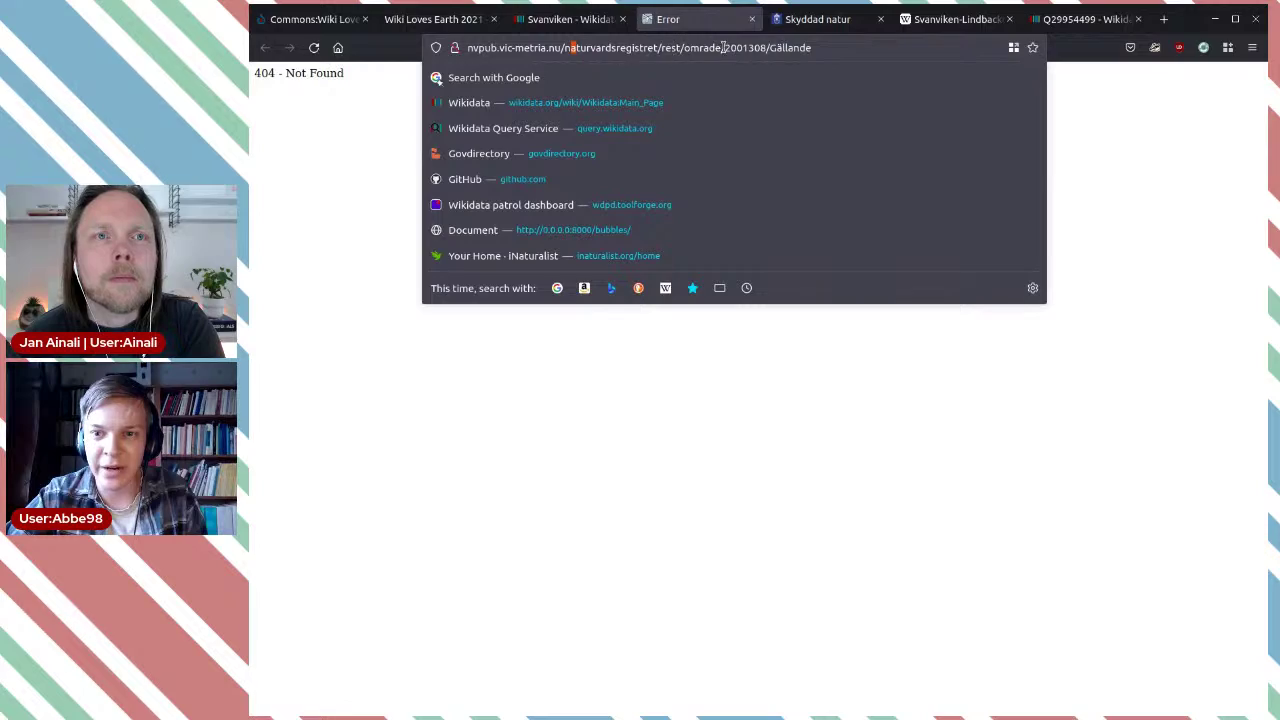
left_click(796, 20)
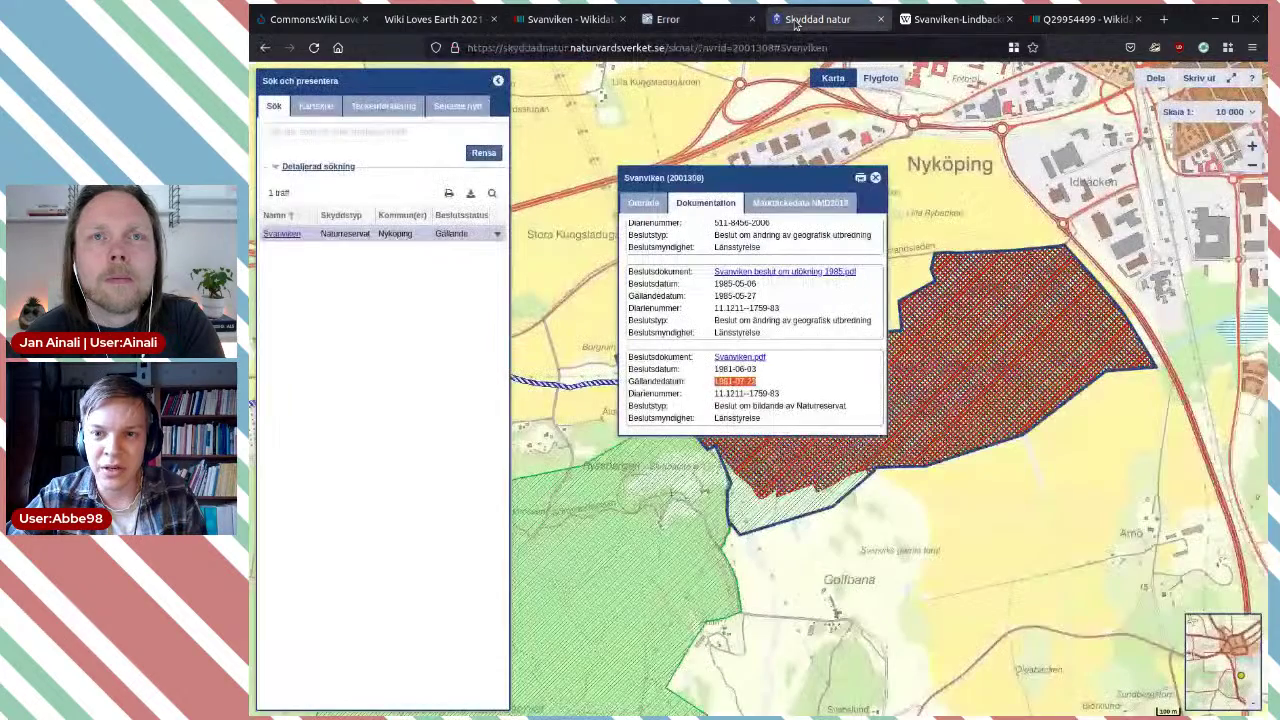
left_click(660, 48)
left_click(754, 48)
double_click(754, 48)
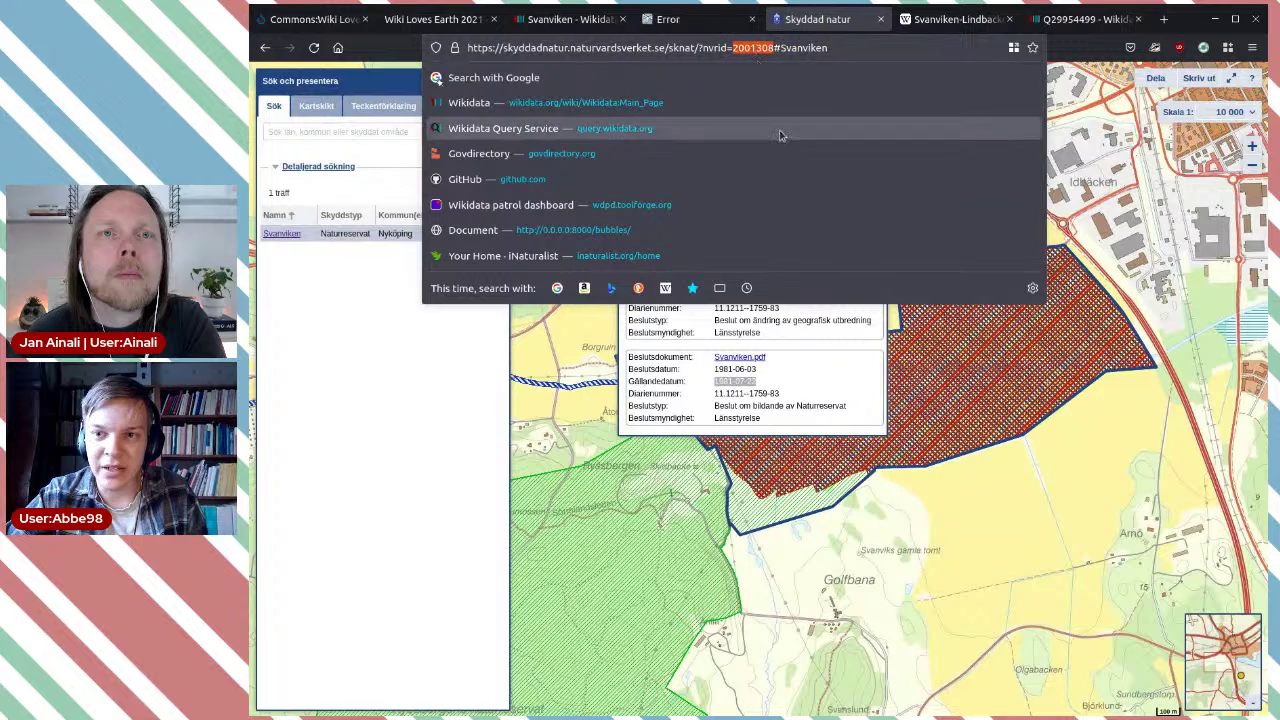
left_click(707, 28)
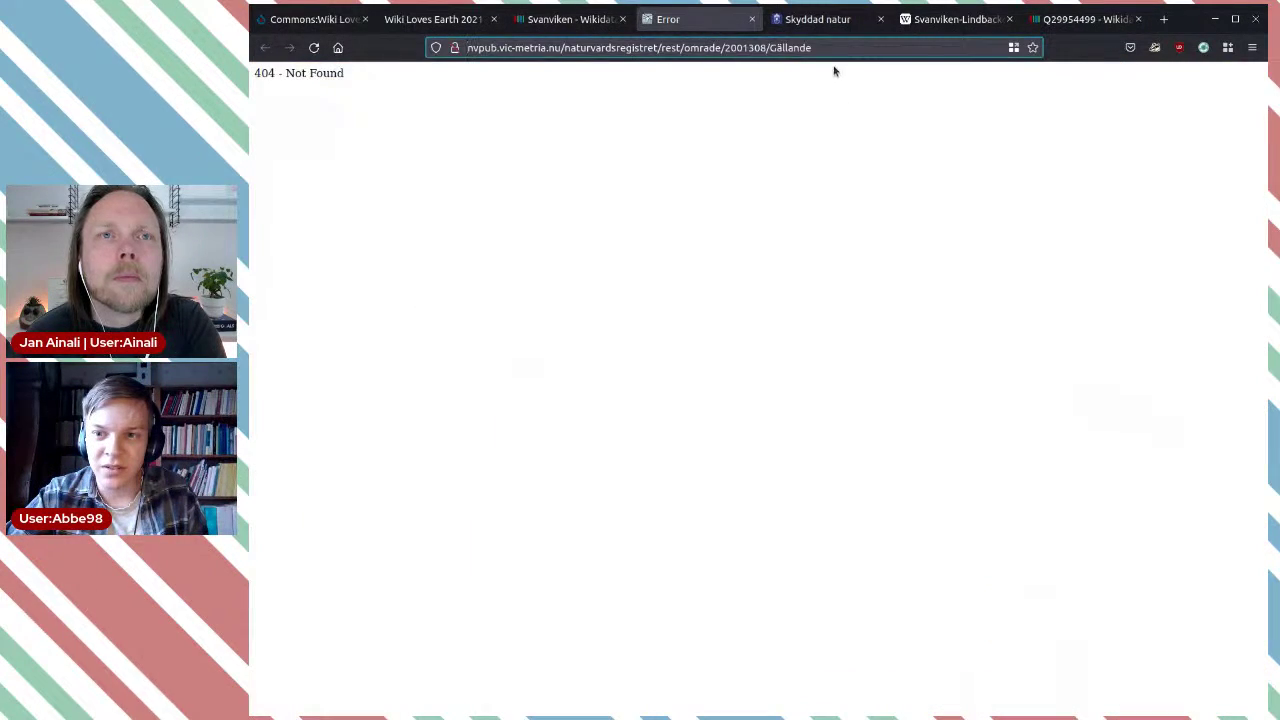
left_click(714, 50)
double_click(743, 48)
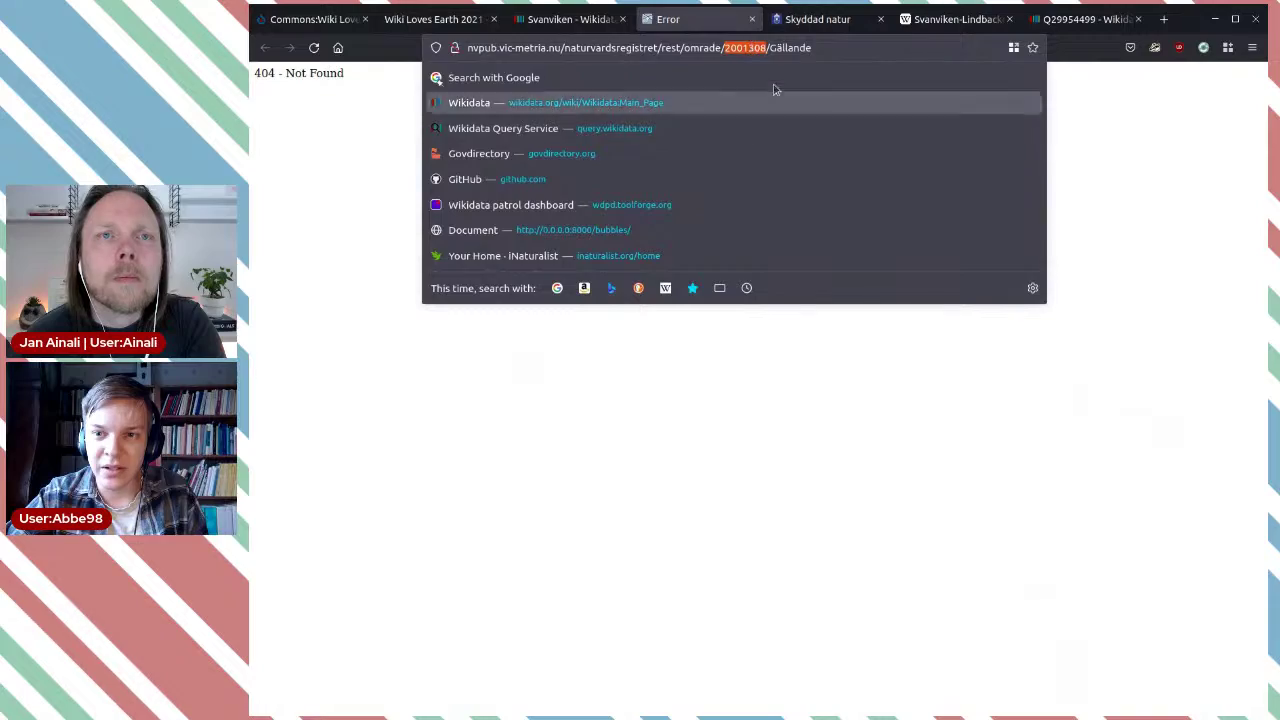
Step: Reload the Skyddad natur page with the #Svanviken fragment removed from its address, keeping nvrid=2001308
left_click(811, 22)
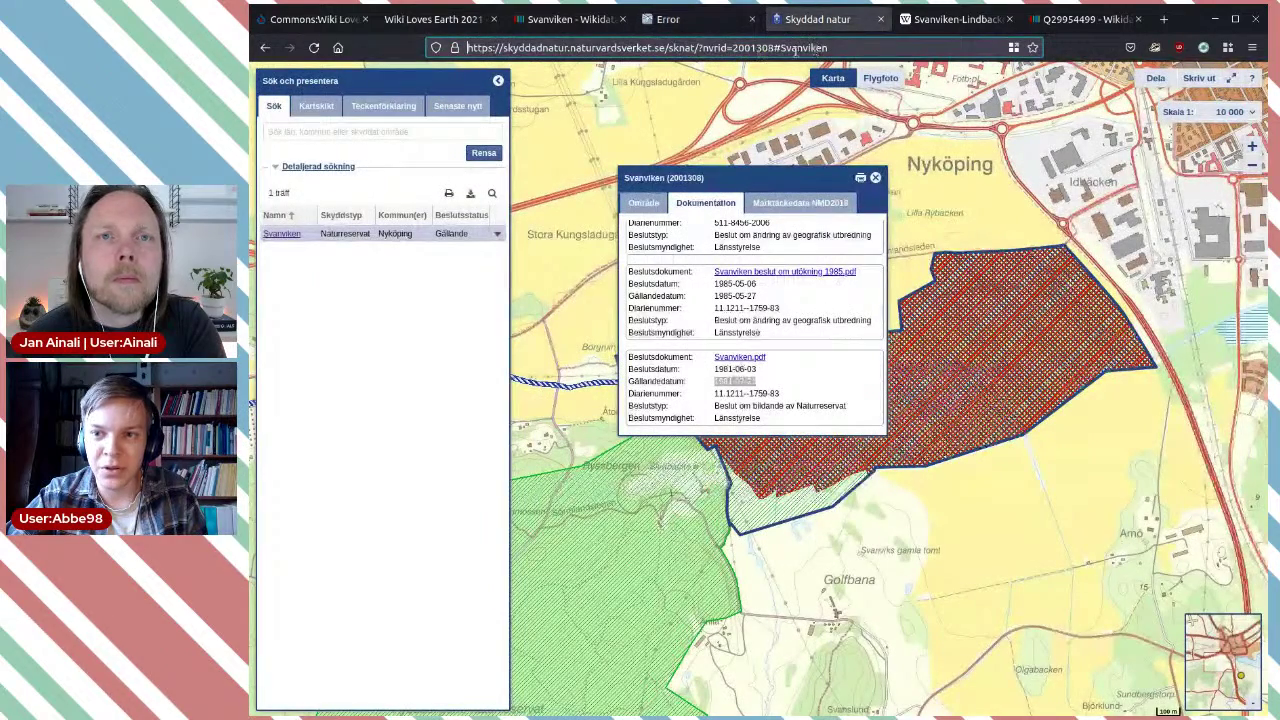
left_click_drag(776, 48, 829, 48)
key("BackSpace")
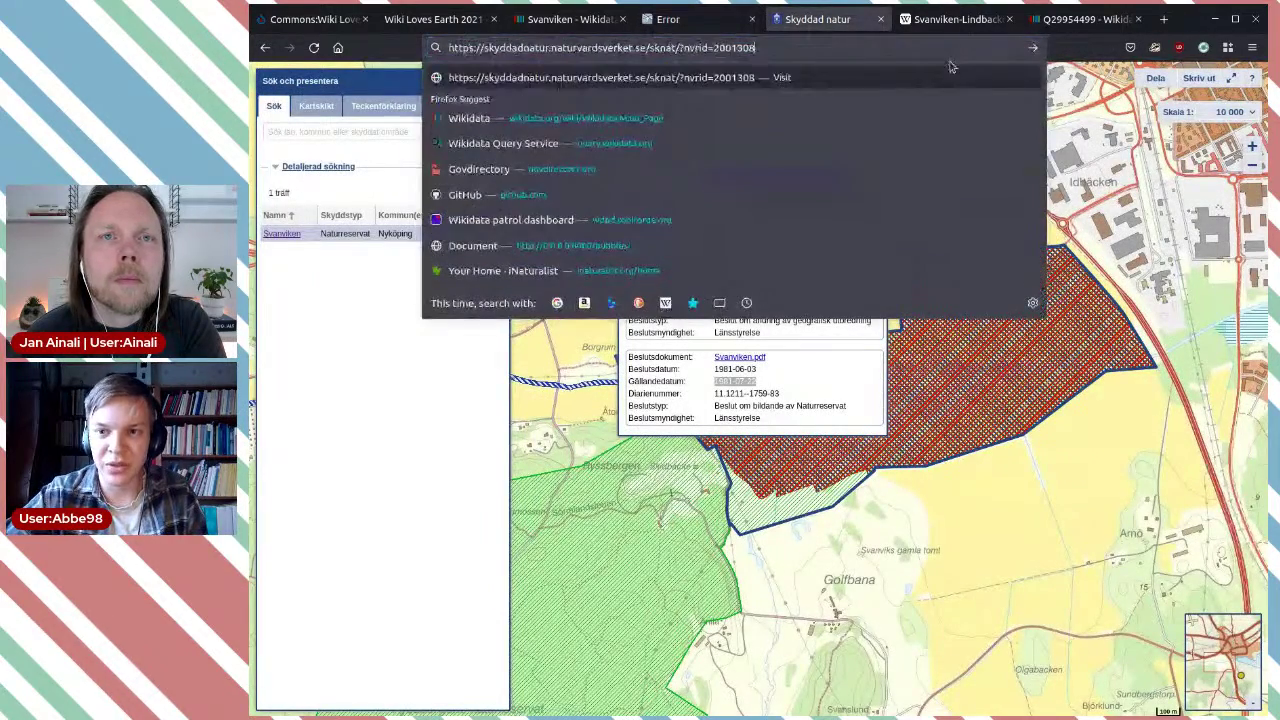
key("Return")
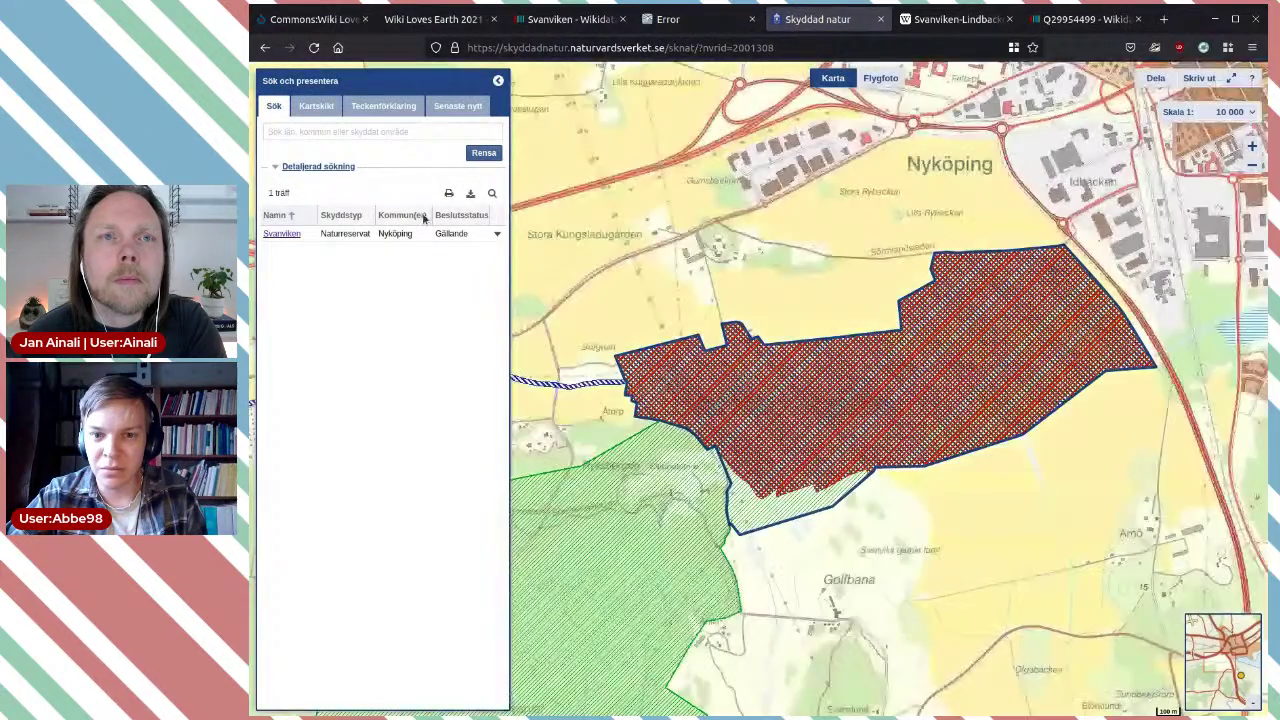
Step: Look through the sections of the Svanviken register record, close it, and highlight the page address up to nvrid=2001308
left_click(282, 234)
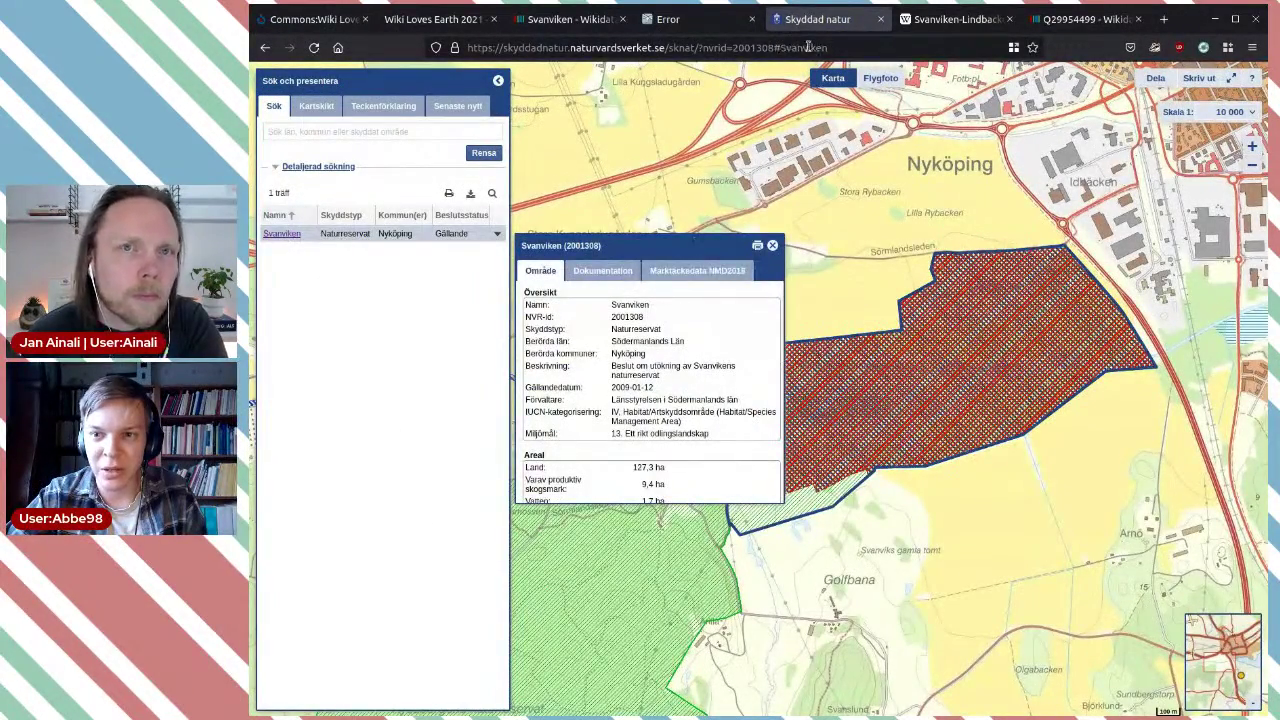
left_click(696, 277)
left_click(620, 274)
left_click(550, 272)
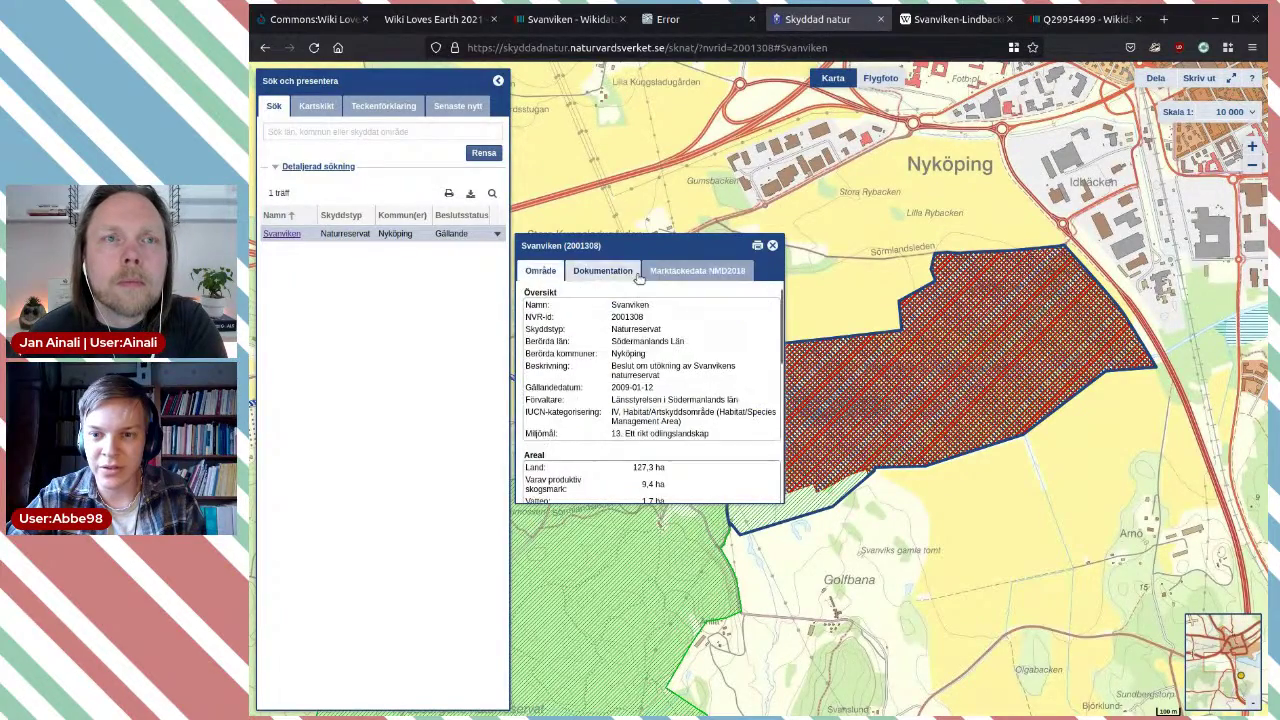
left_click(700, 271)
left_click(540, 271)
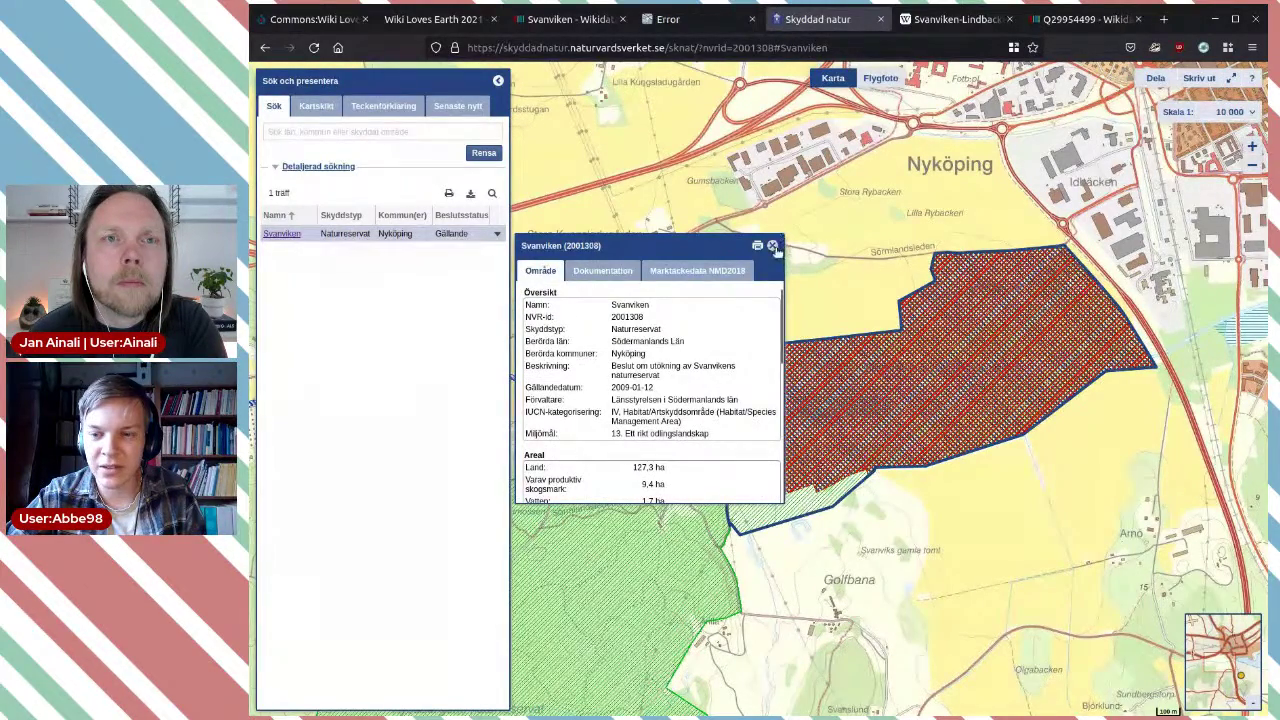
left_click(772, 245)
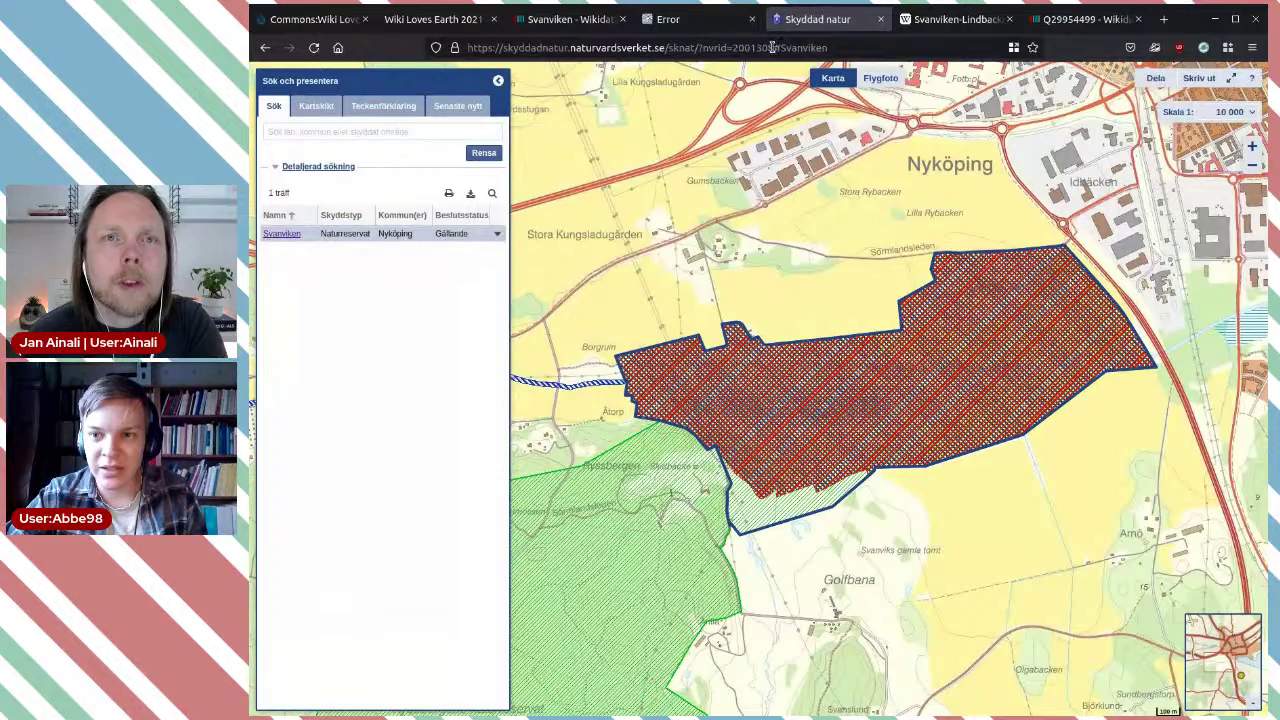
left_click_drag(772, 47, 491, 46)
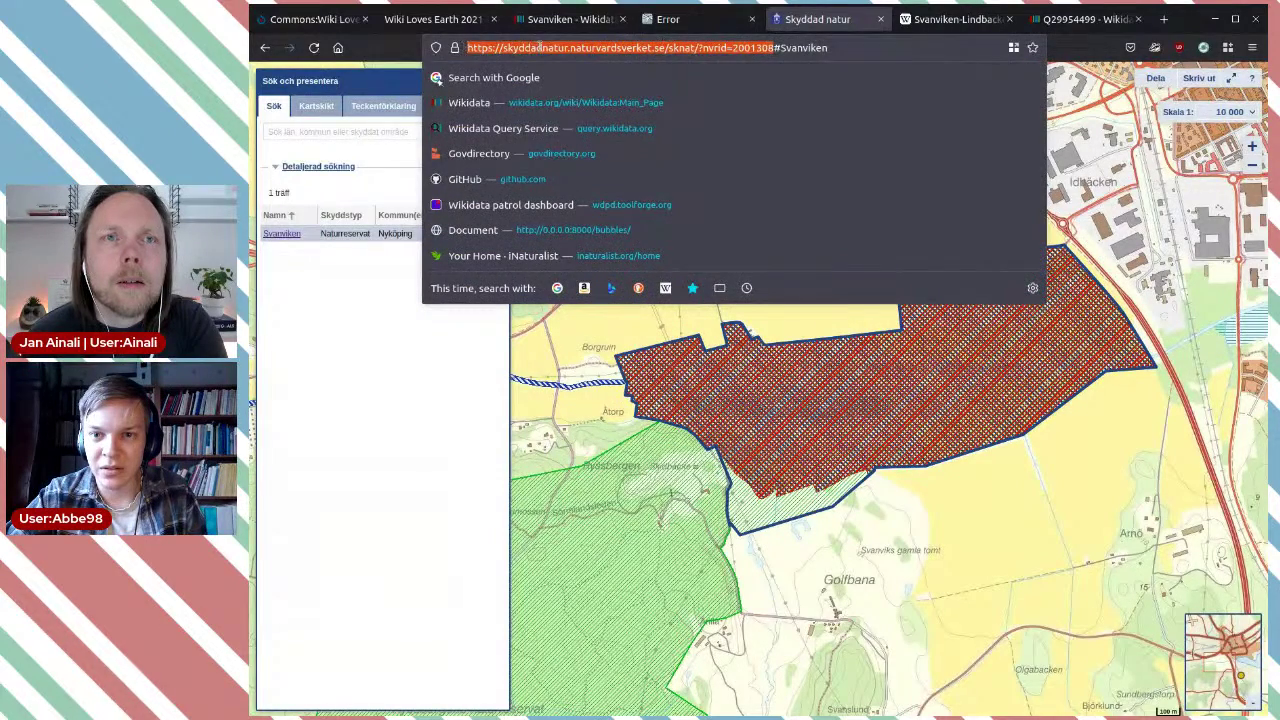
key("Escape")
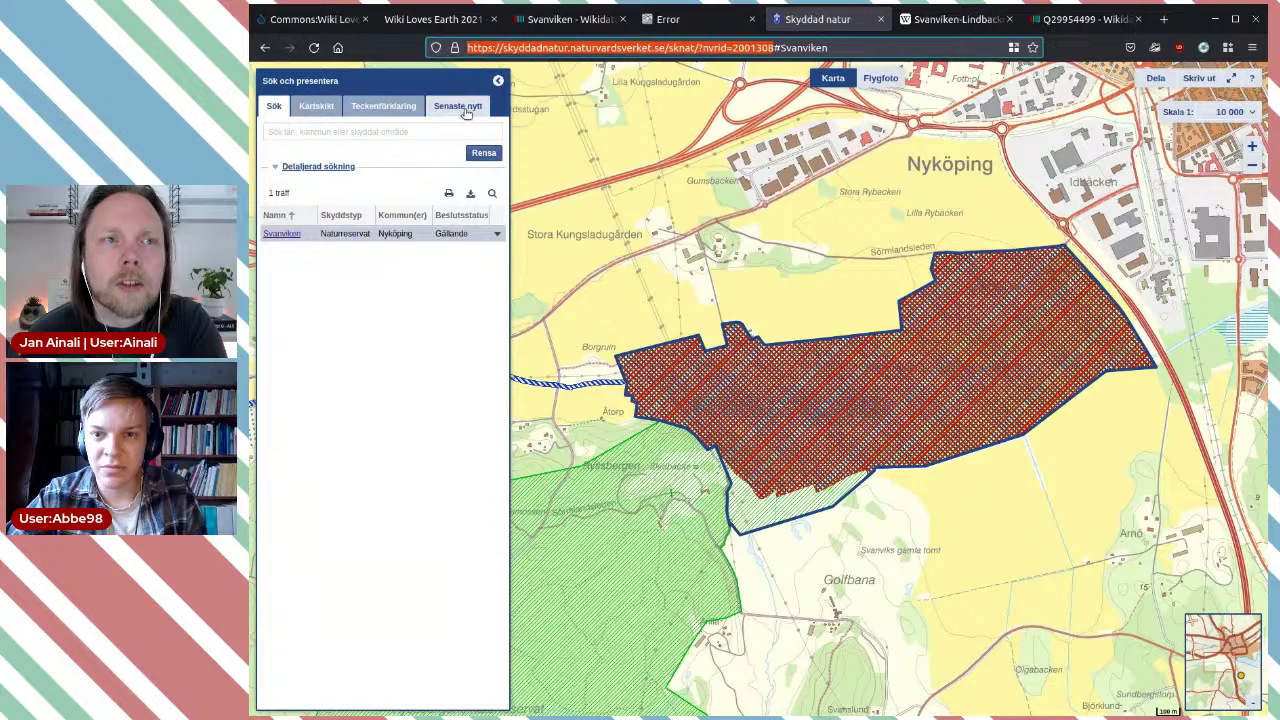
left_click(289, 237)
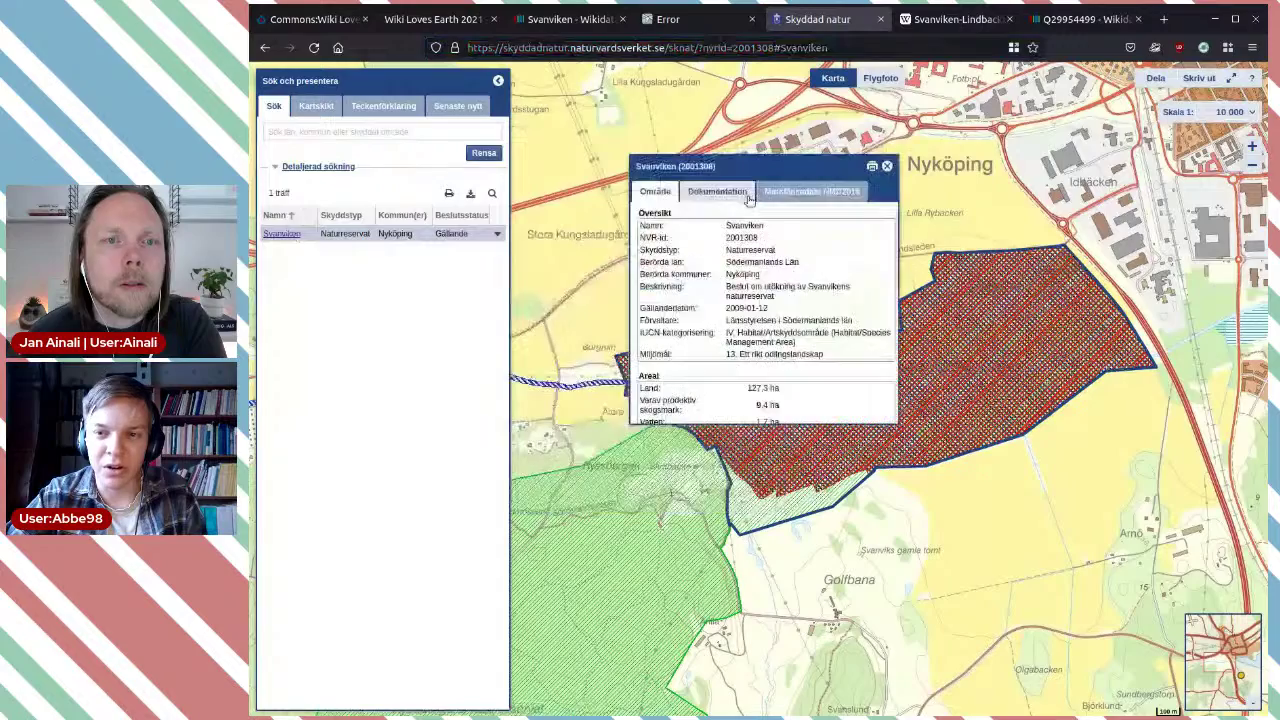
left_click(716, 192)
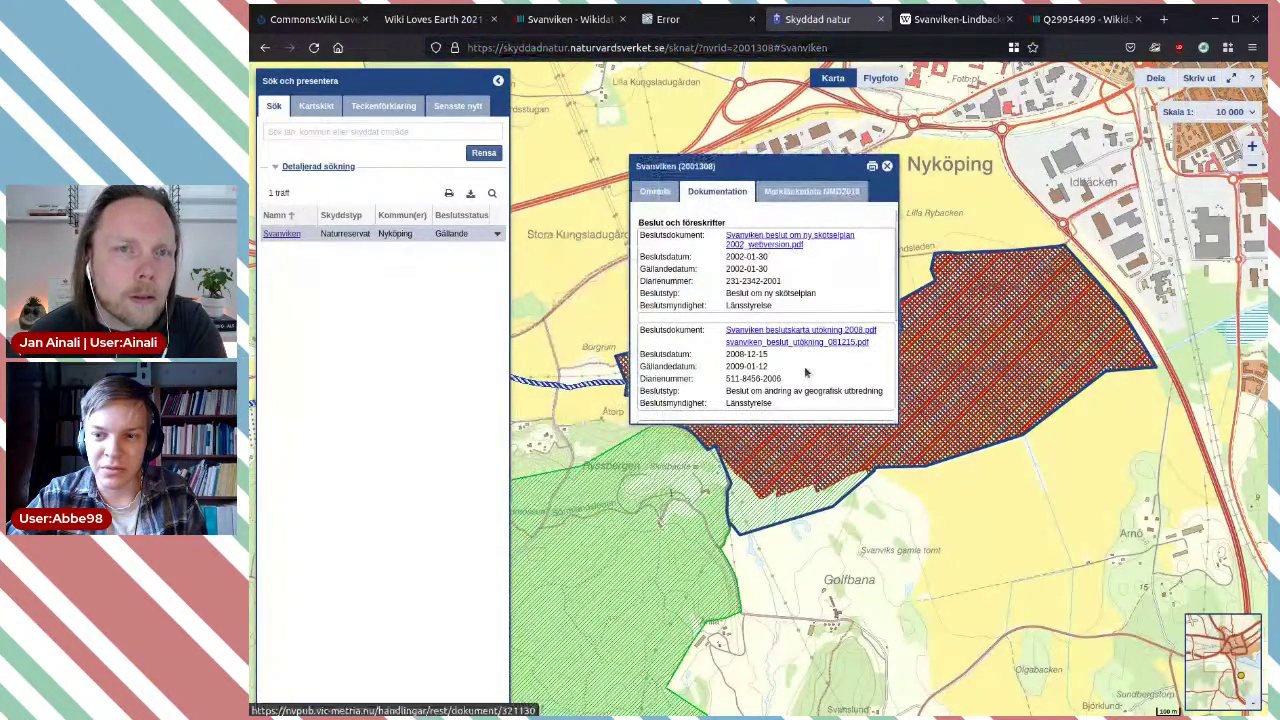
left_click(672, 48)
type("https://nvpub.vic-metria.nu/handlingar/rest/dokument/321130")
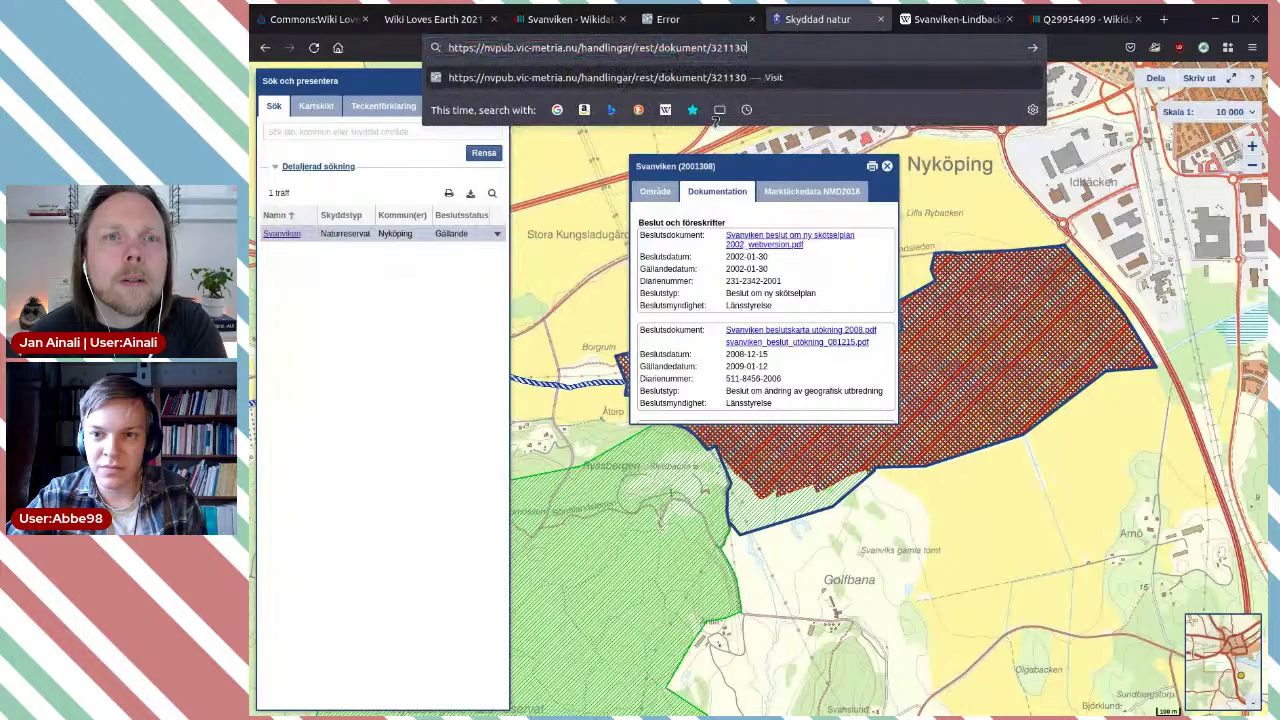
key("Return")
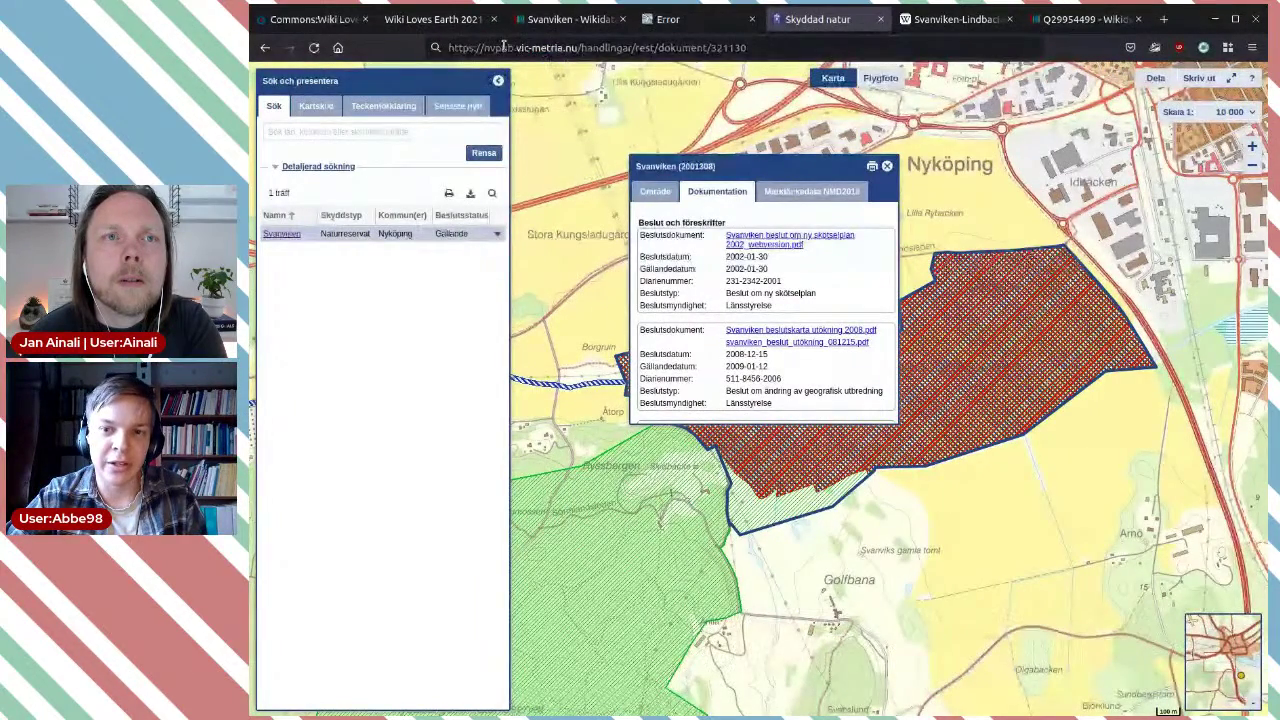
left_click_drag(510, 48, 585, 48)
left_click(612, 48)
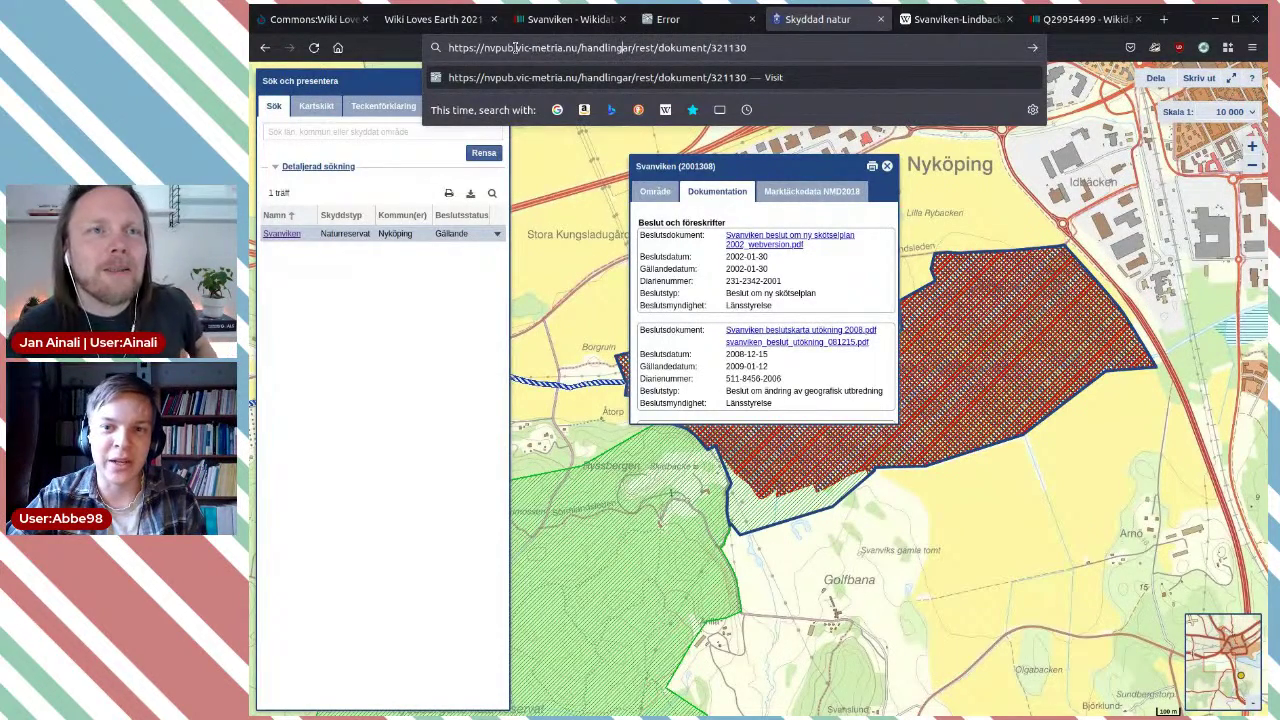
left_click_drag(515, 47, 577, 47)
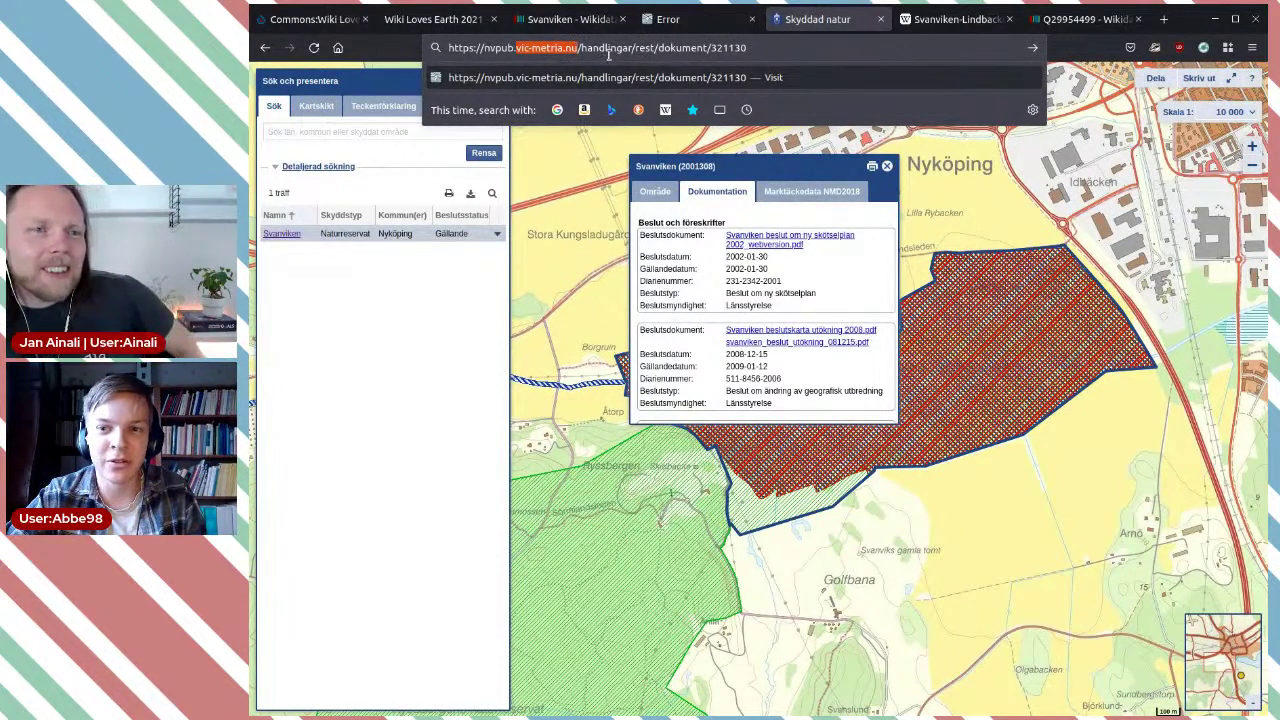
left_click(587, 240)
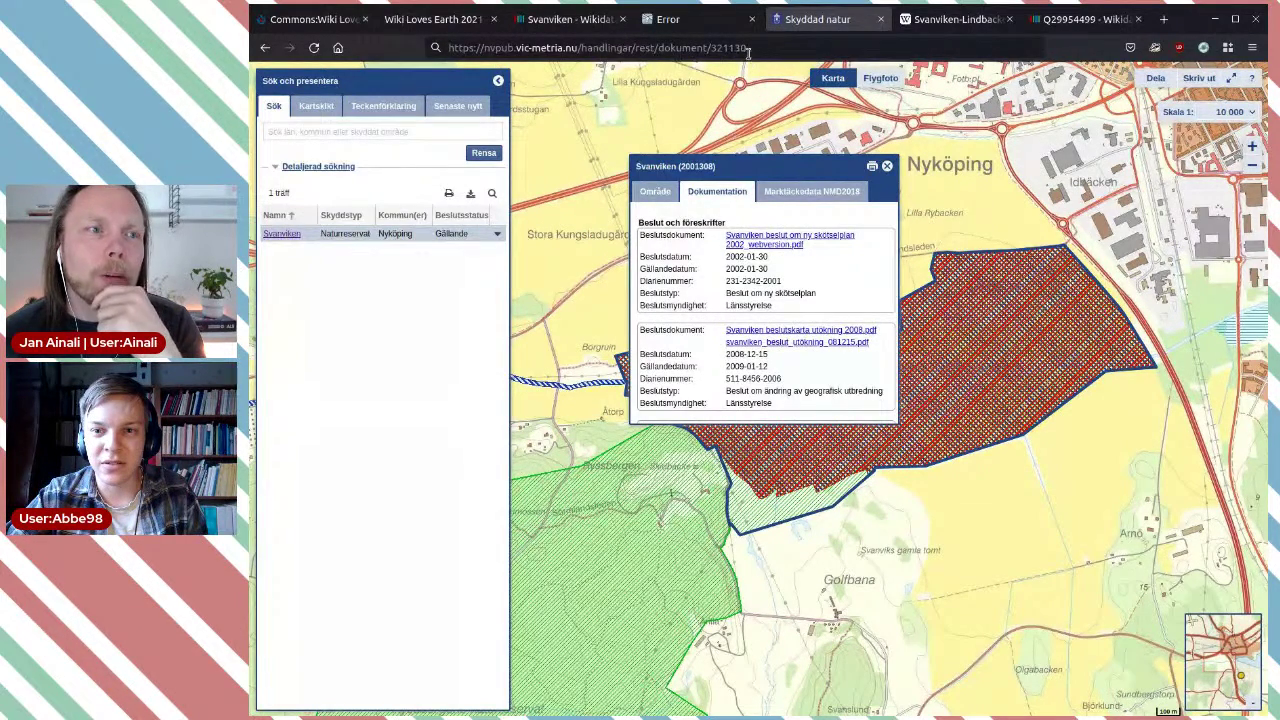
Step: Close the page opened from the reference URL and the Skyddad natur page
left_click(674, 22)
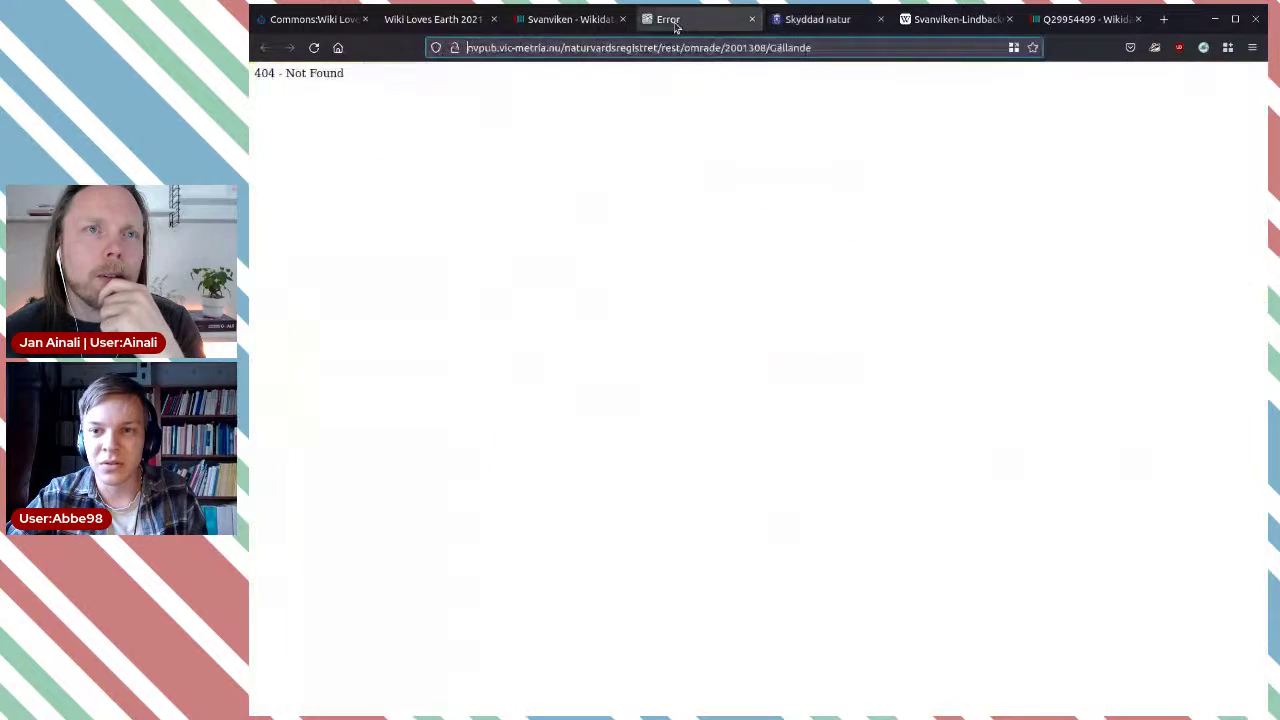
left_click(752, 20)
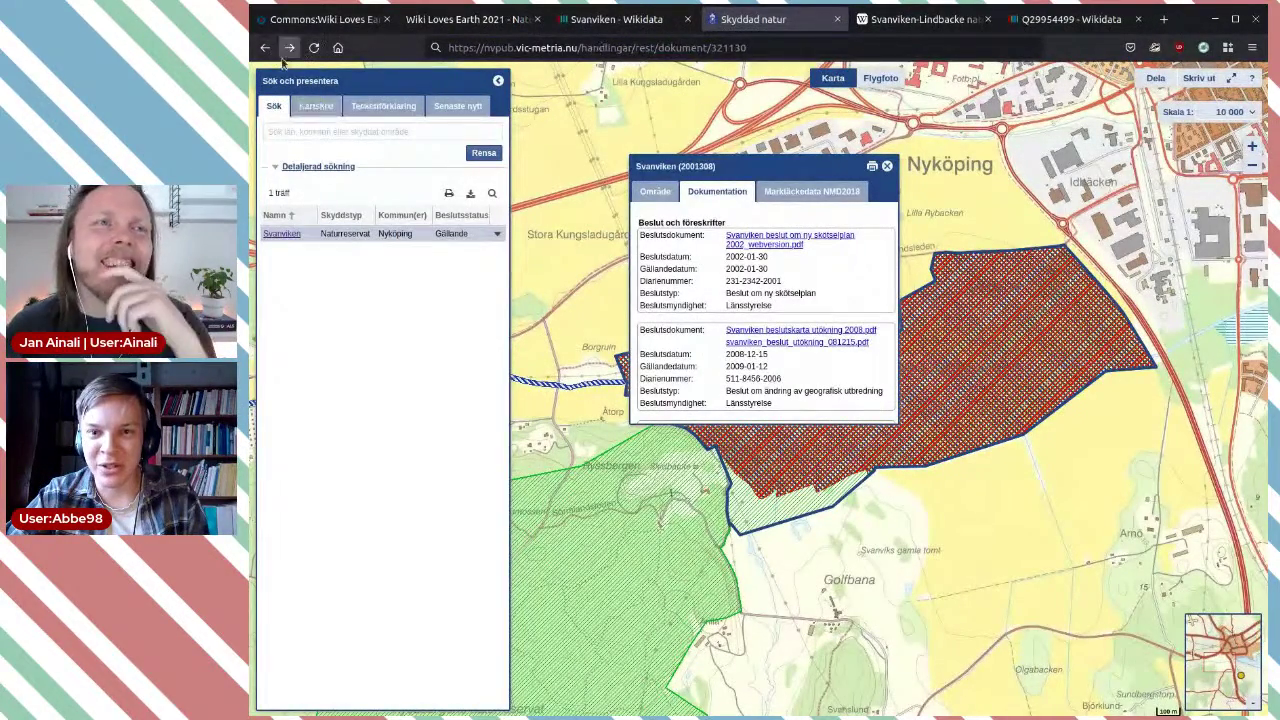
left_click(837, 19)
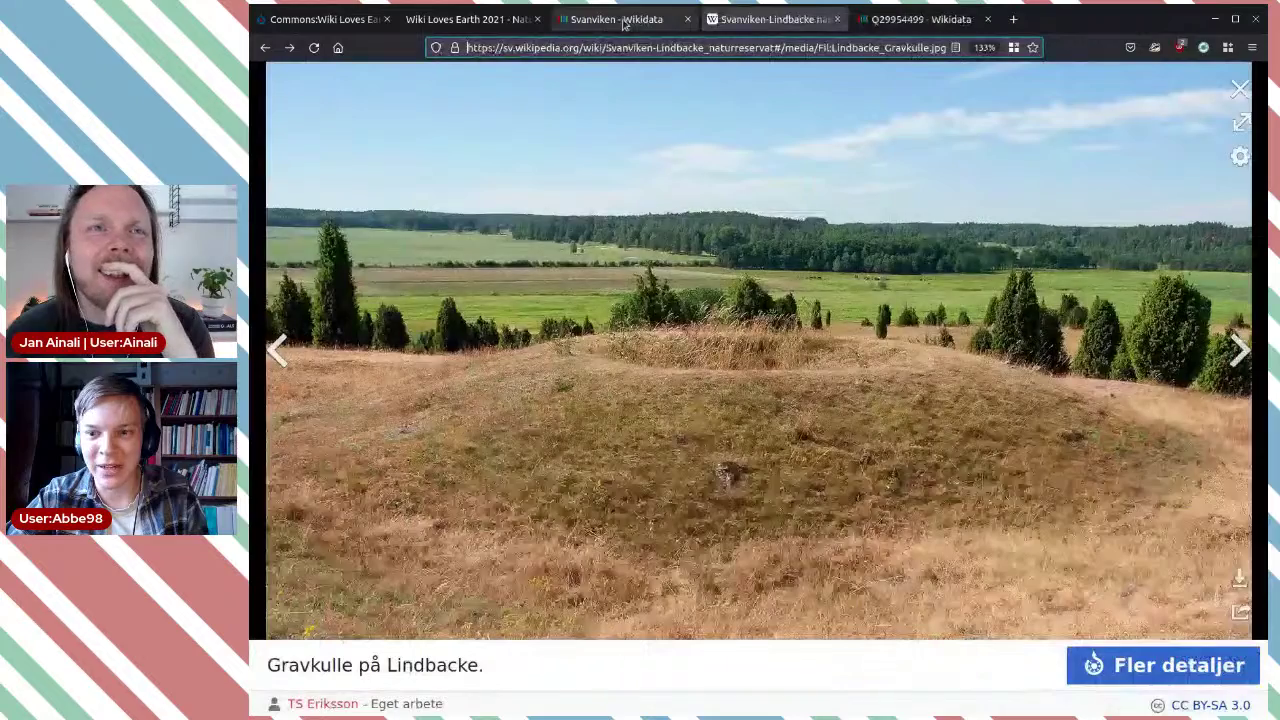
Step: Return to the Svanviken Wikidata item and open its register page from the Naturvårdsregistret ID 2001308
left_click(622, 19)
scroll(894, 379, "down", 4)
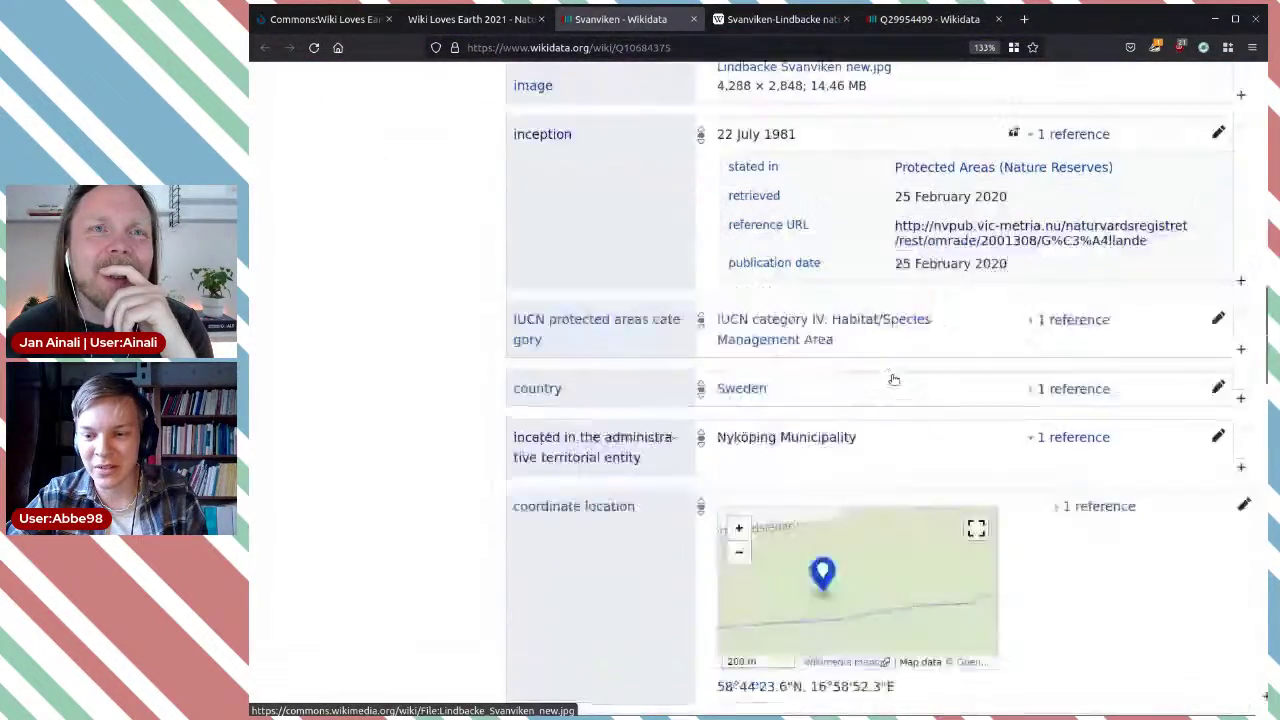
scroll(894, 379, "down", 10)
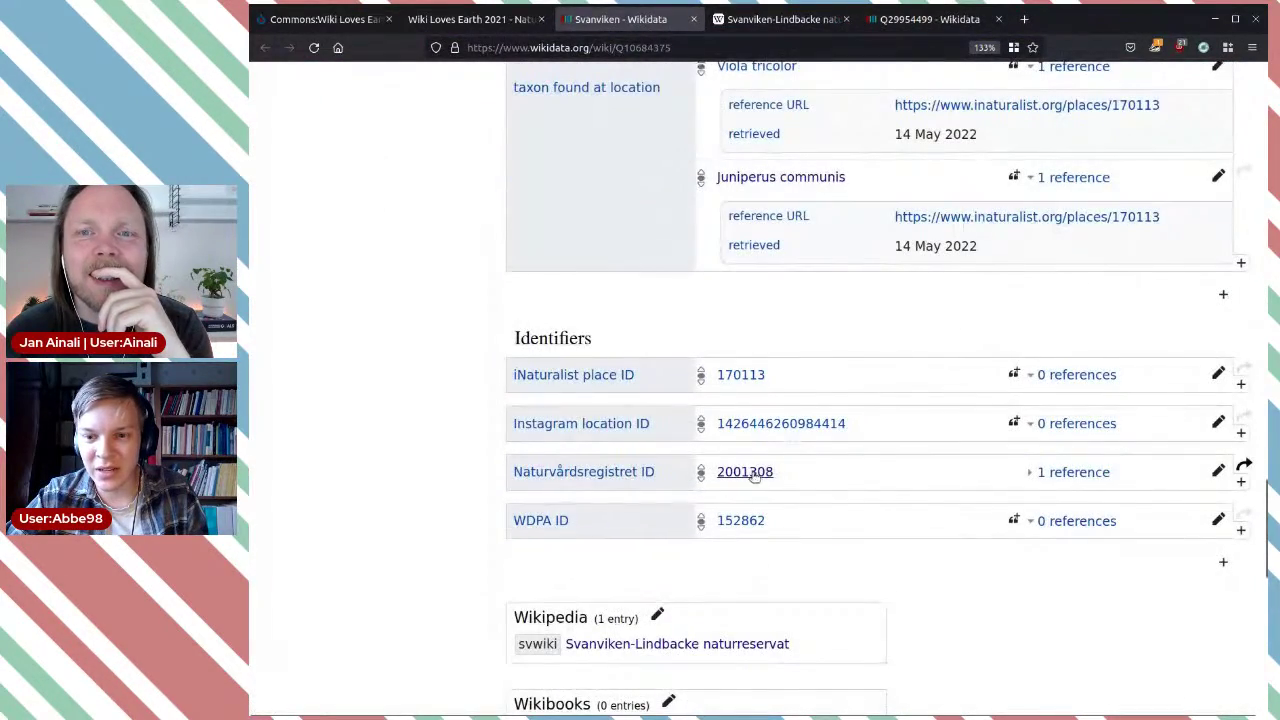
middle_click(757, 477)
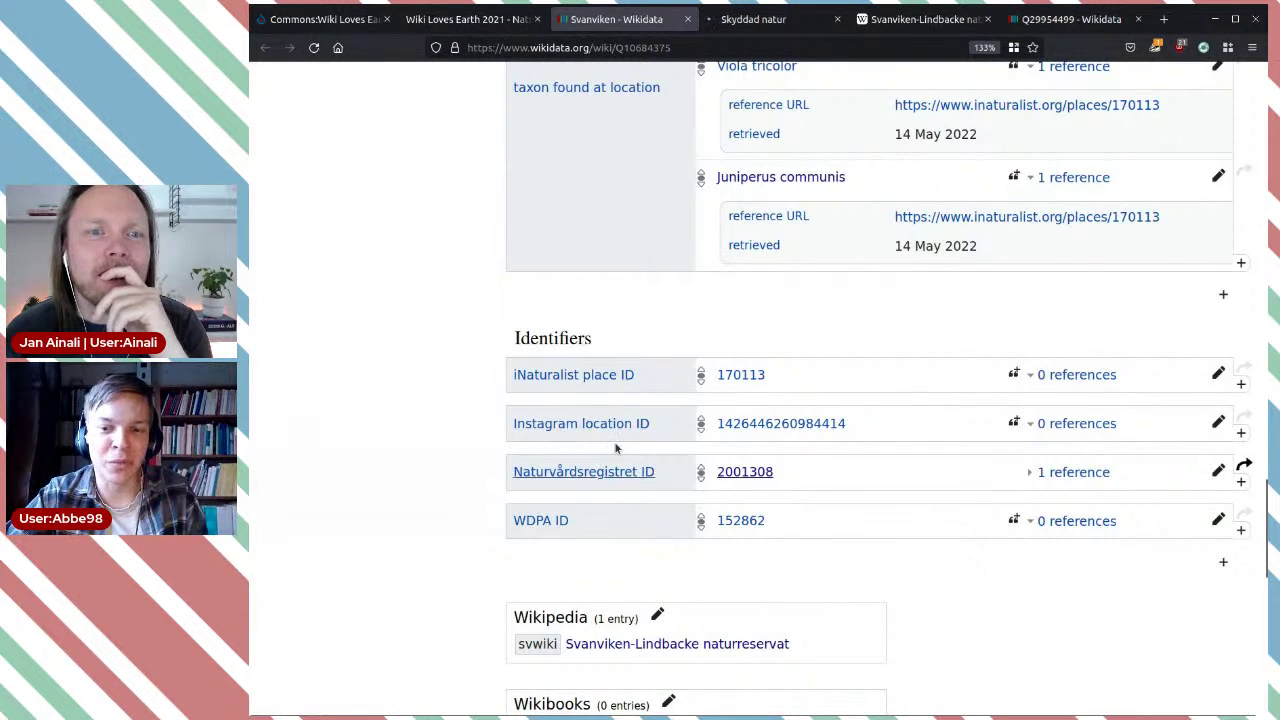
left_click(757, 19)
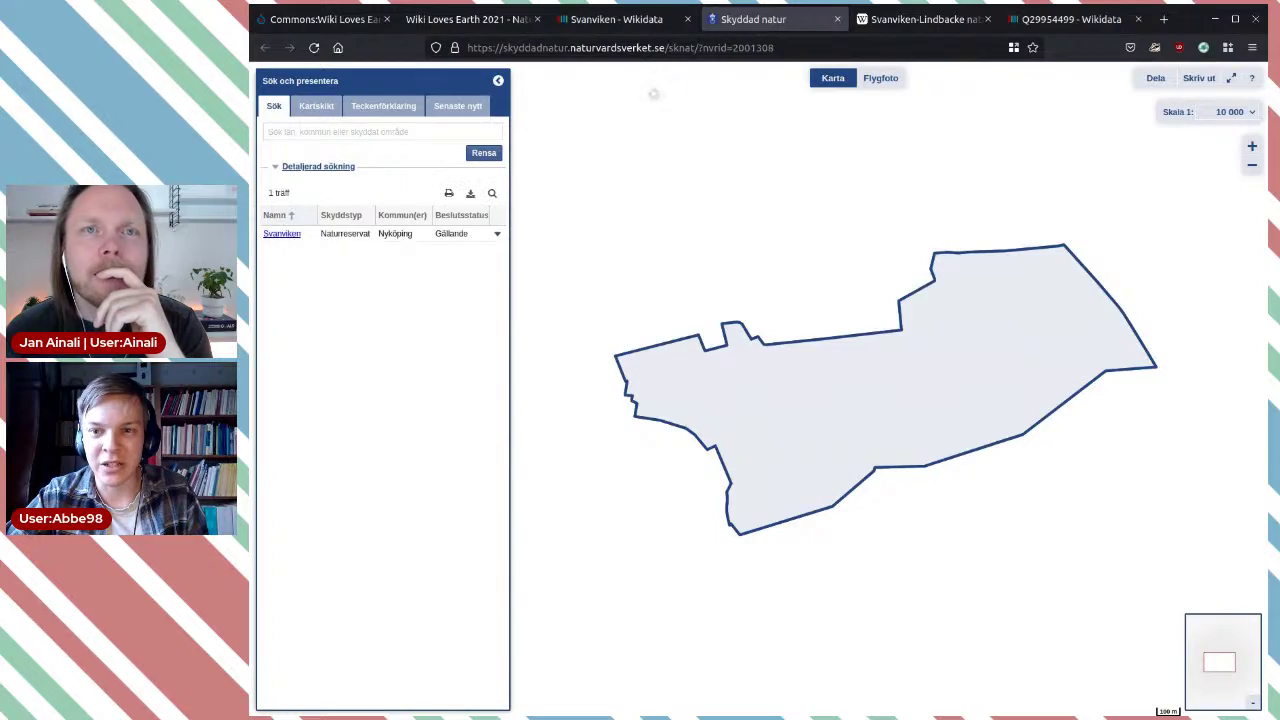
Step: Copy the address of Svanviken's Skyddad natur page and return to the instance of statement in the Svanviken Wikidata item
left_click(695, 47)
key("ctrl+c")
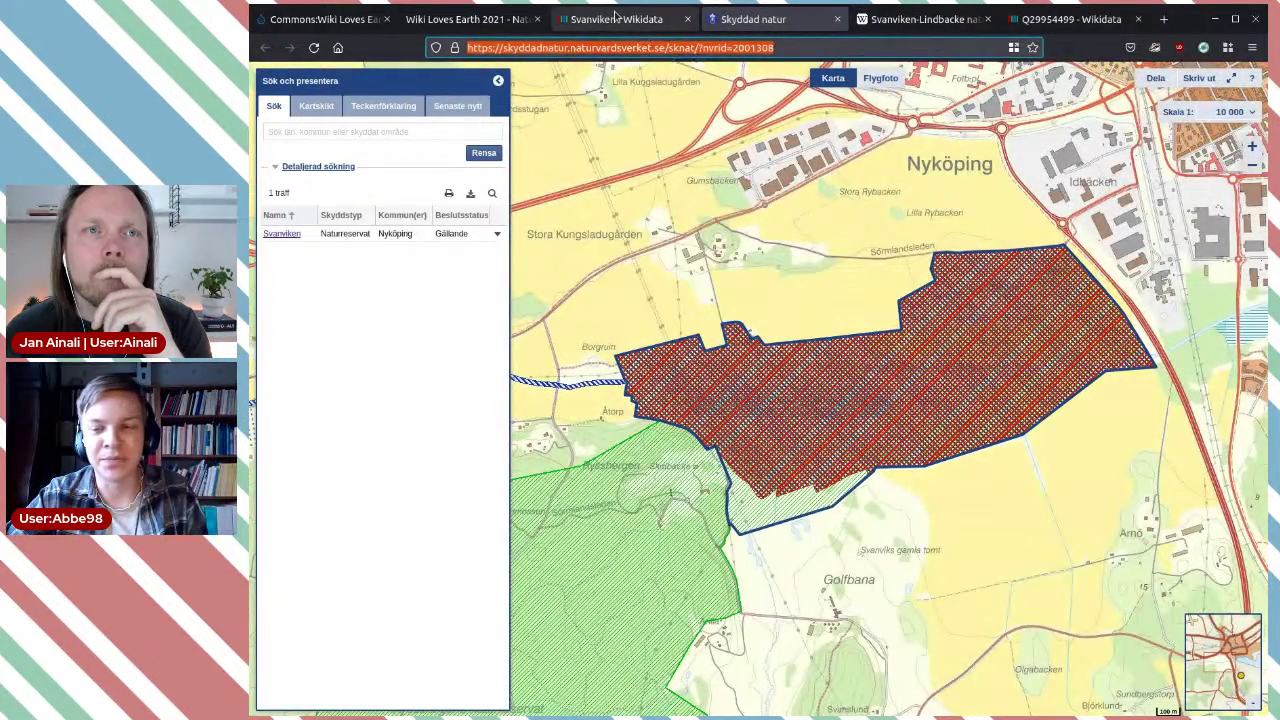
left_click(617, 19)
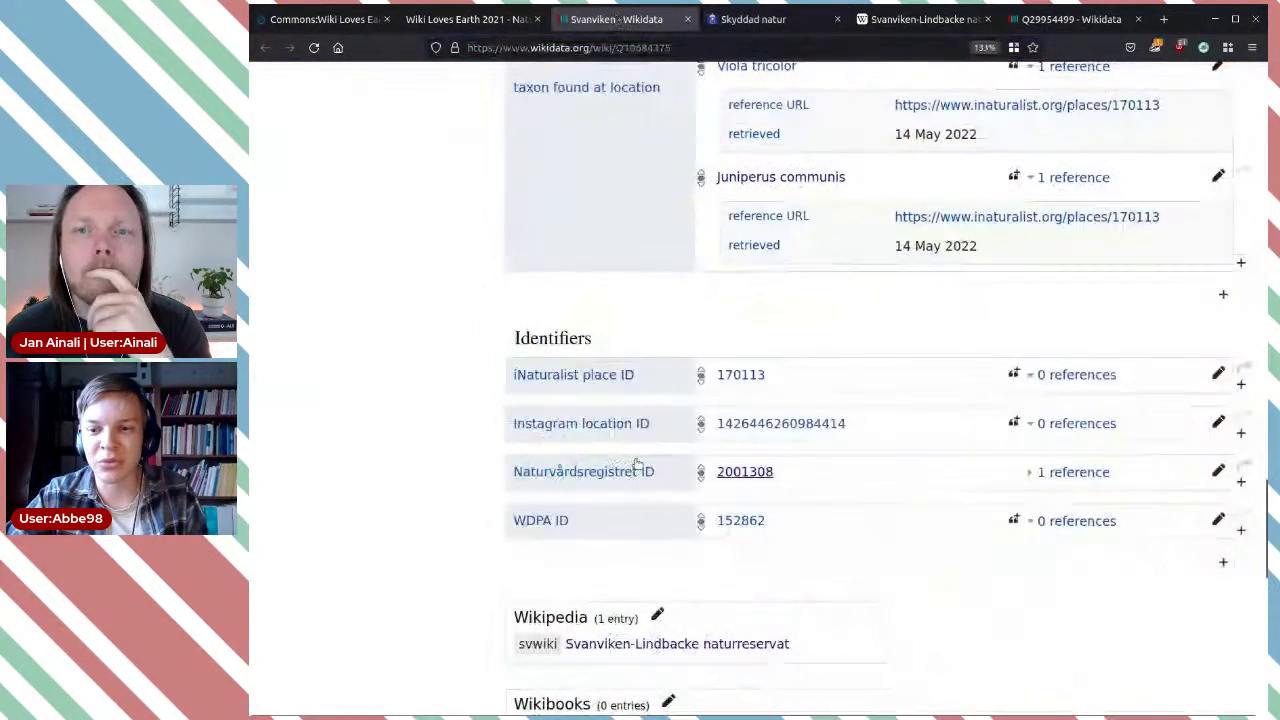
scroll(1022, 435, "up", 2)
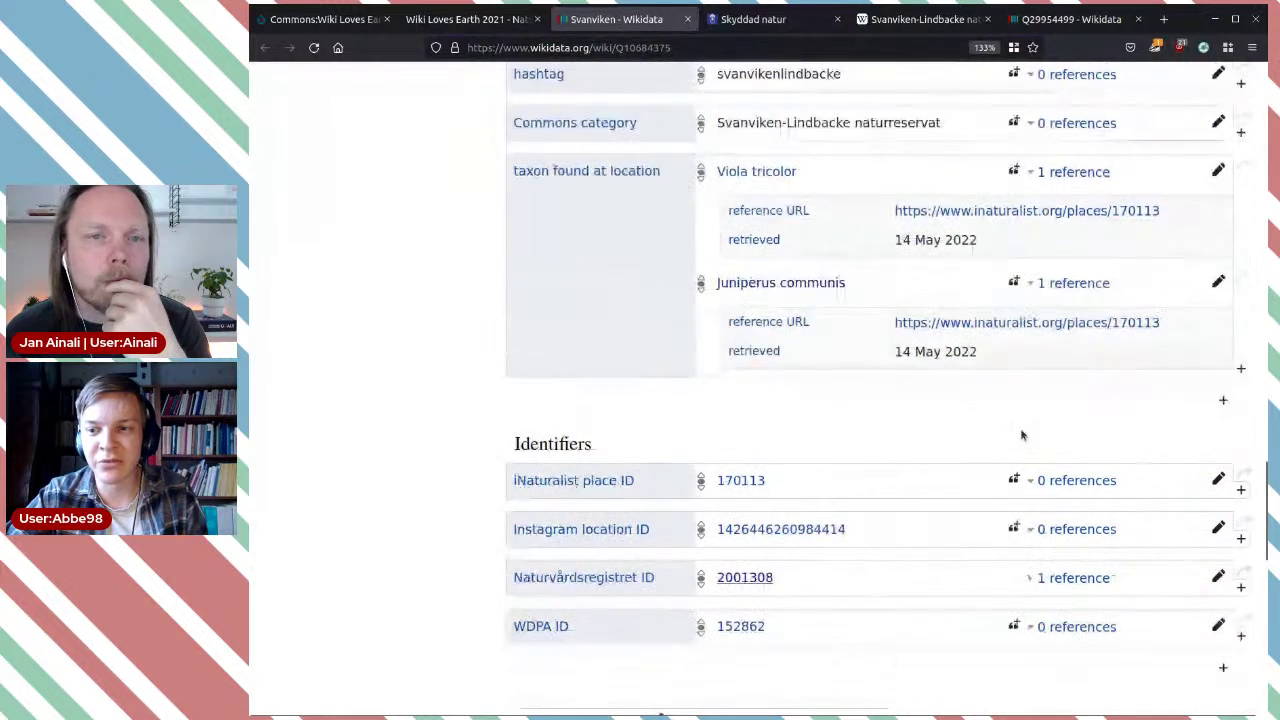
scroll(938, 485, "up", 6)
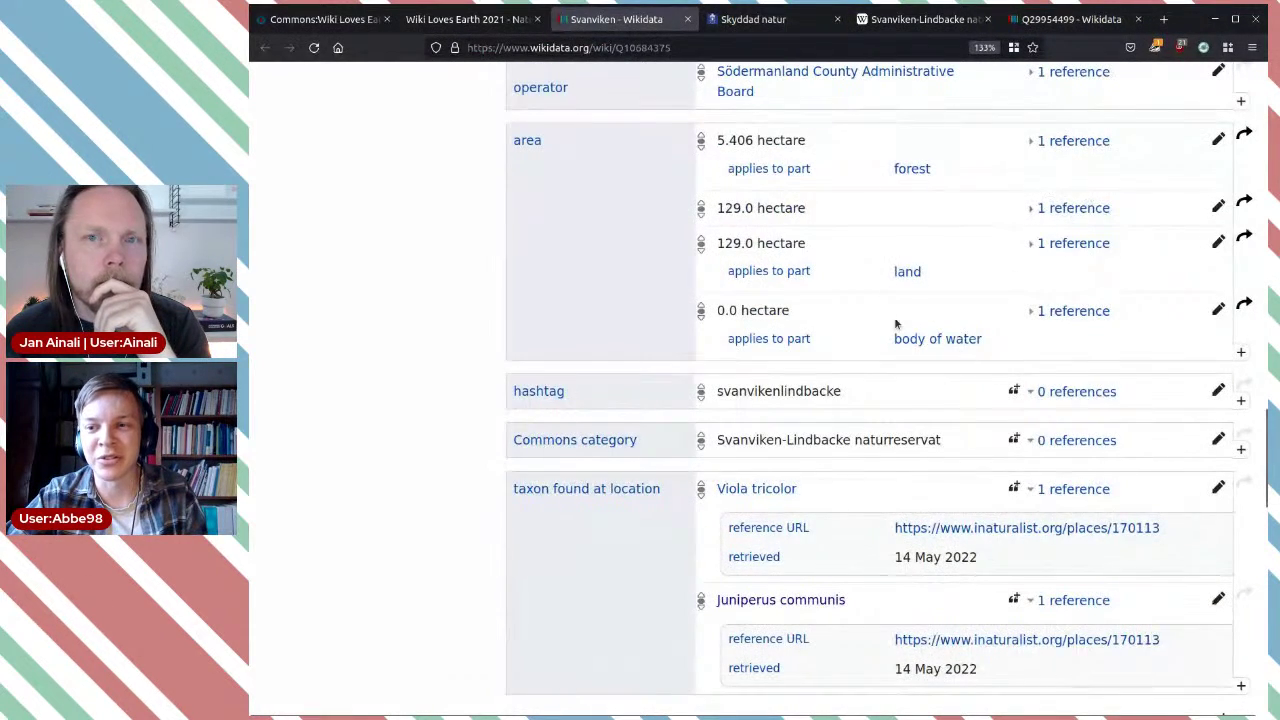
scroll(898, 326, "up", 4)
scroll(909, 335, "up", 2)
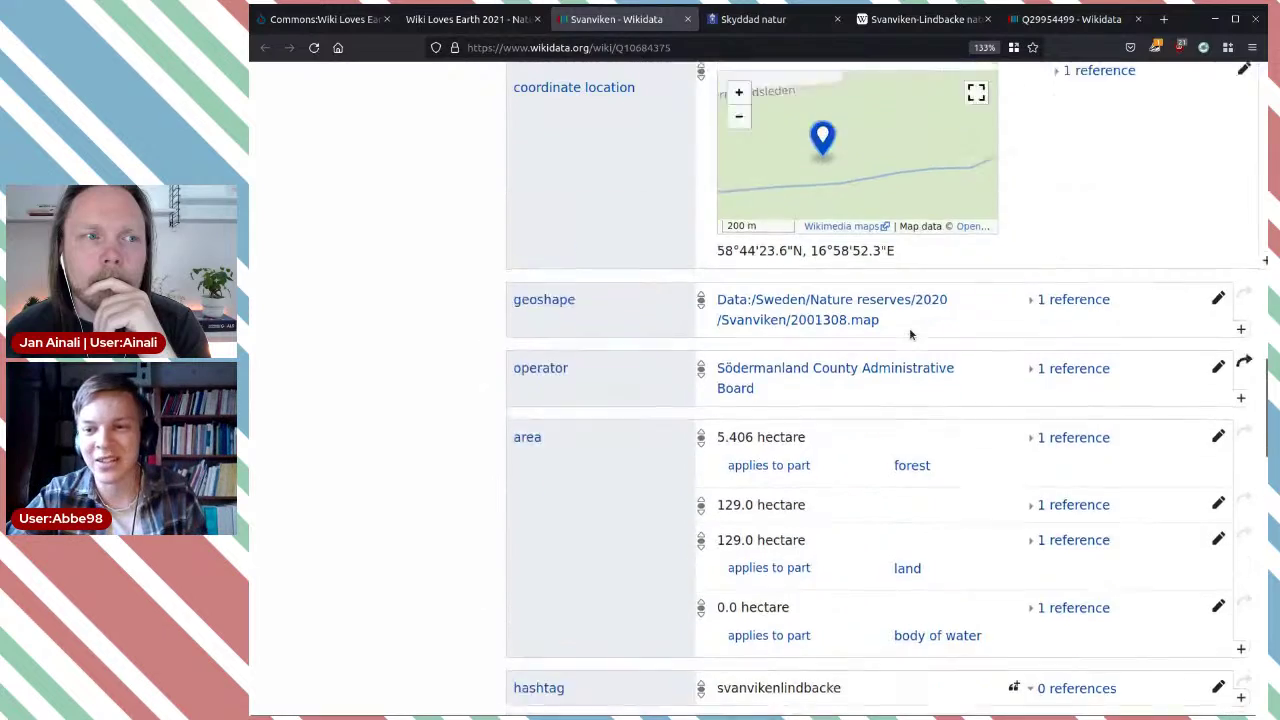
scroll(909, 327, "up", 4)
scroll(1111, 317, "up", 8)
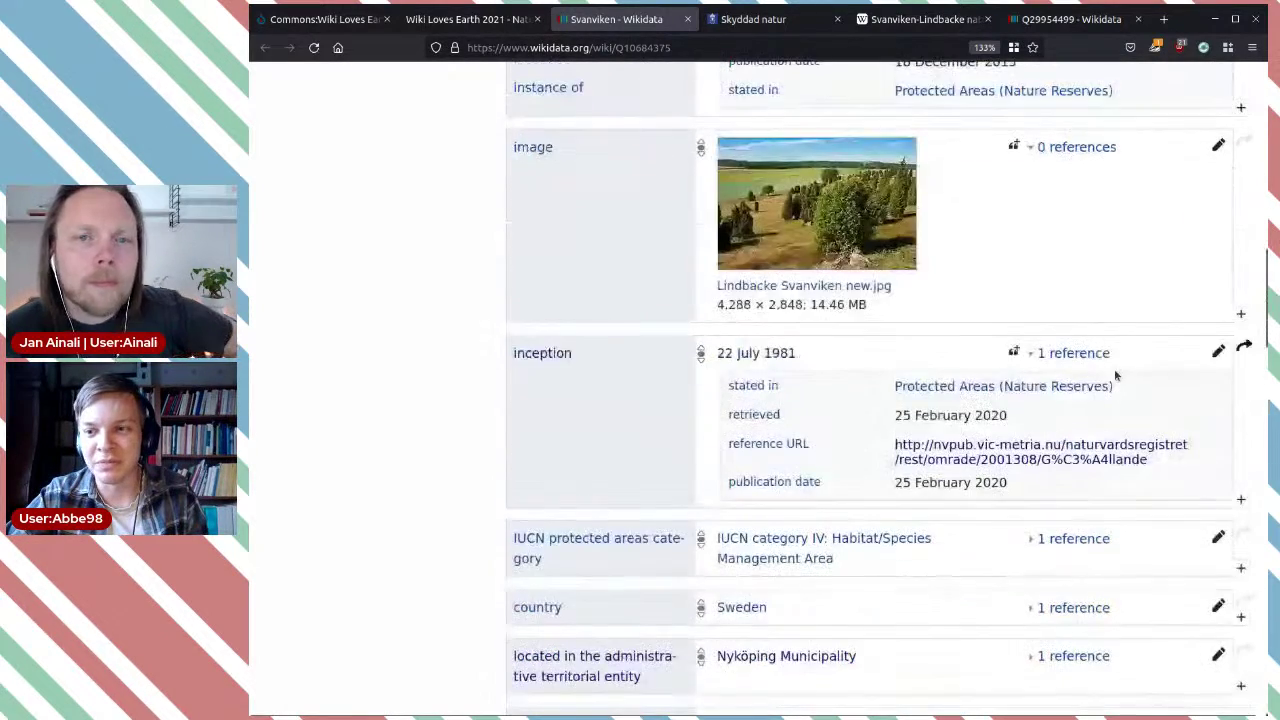
scroll(1066, 403, "up", 4)
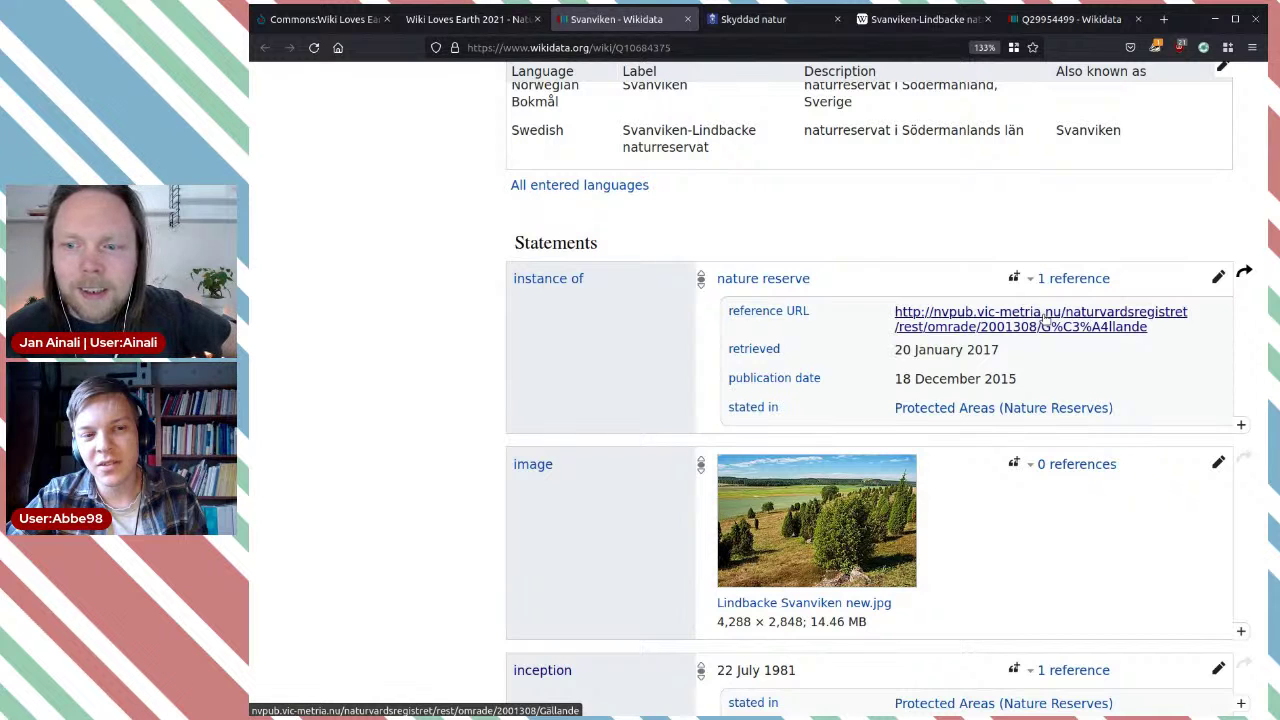
left_click(1080, 280)
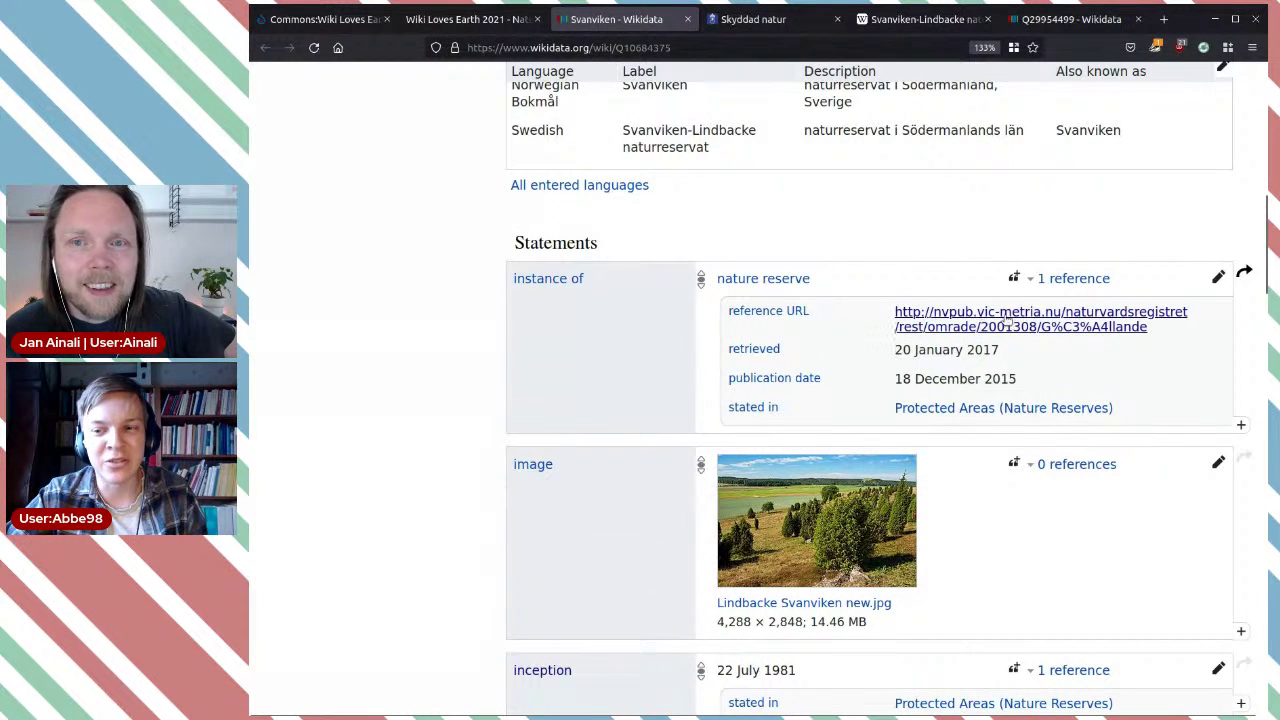
left_click(1067, 280)
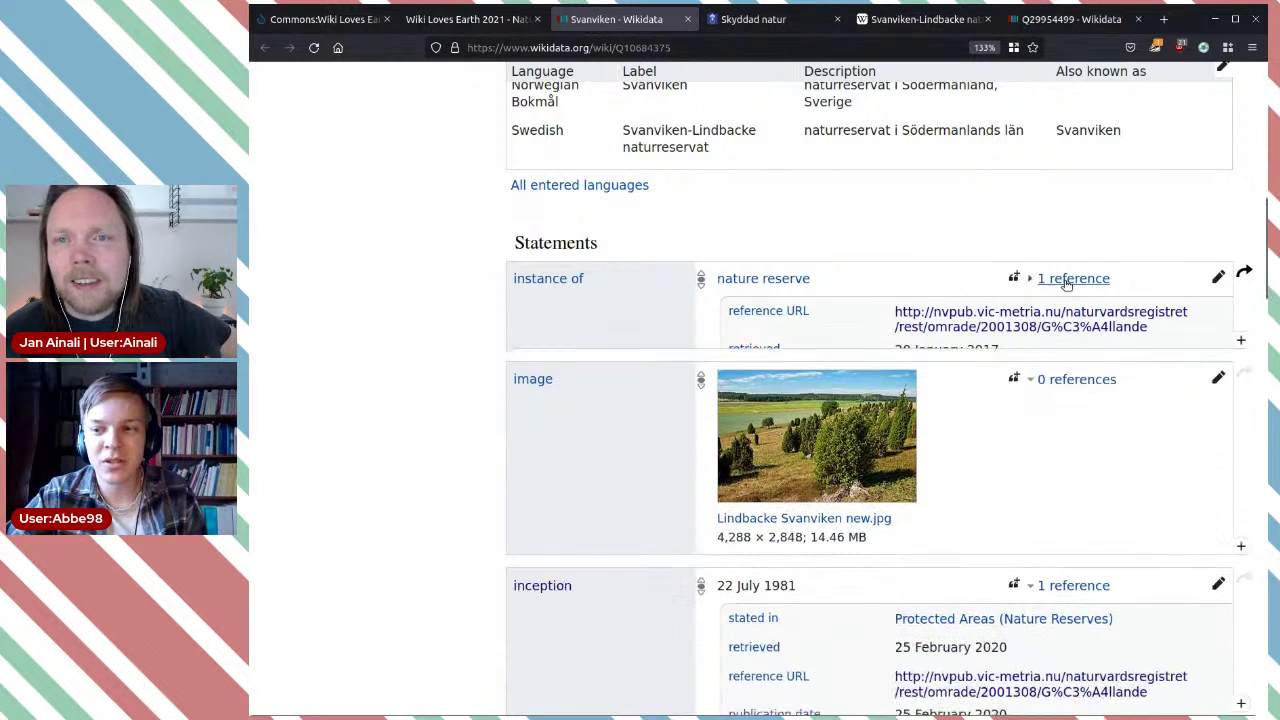
left_click(1065, 279)
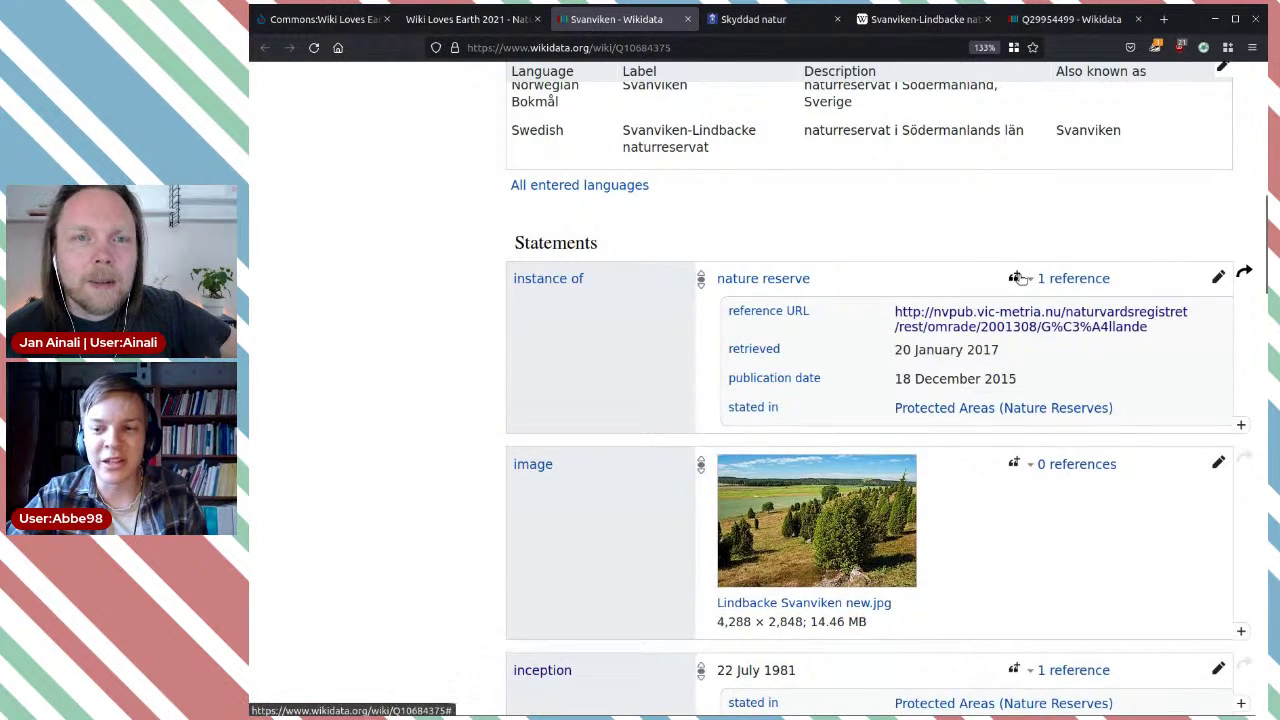
left_click(1016, 279)
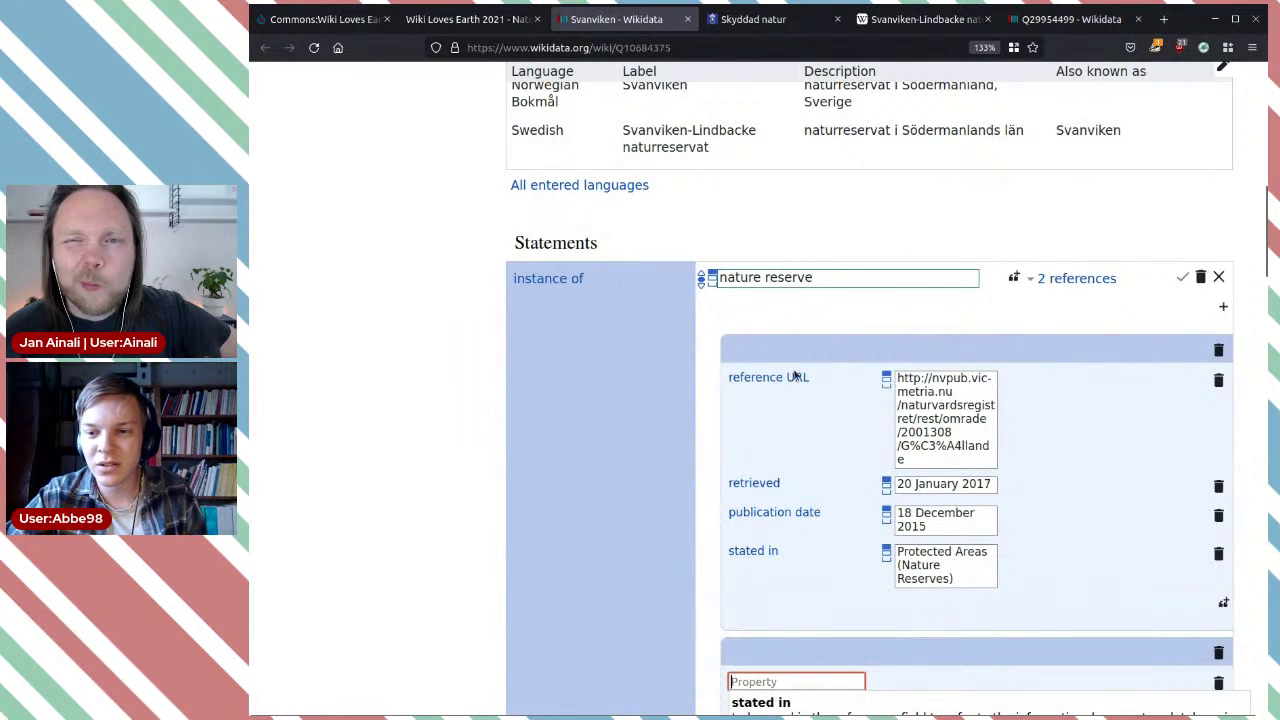
scroll(1138, 481, "down", 2)
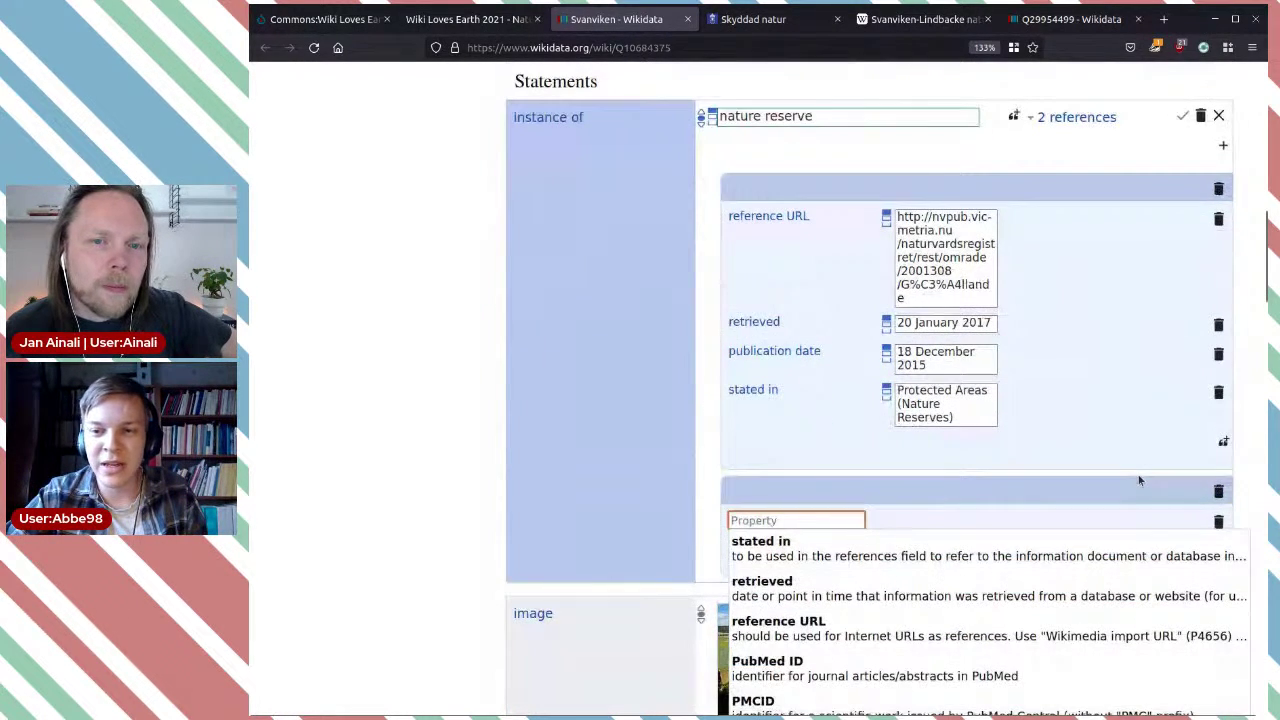
scroll(1088, 221, "down", 2)
scroll(1088, 223, "up", 2)
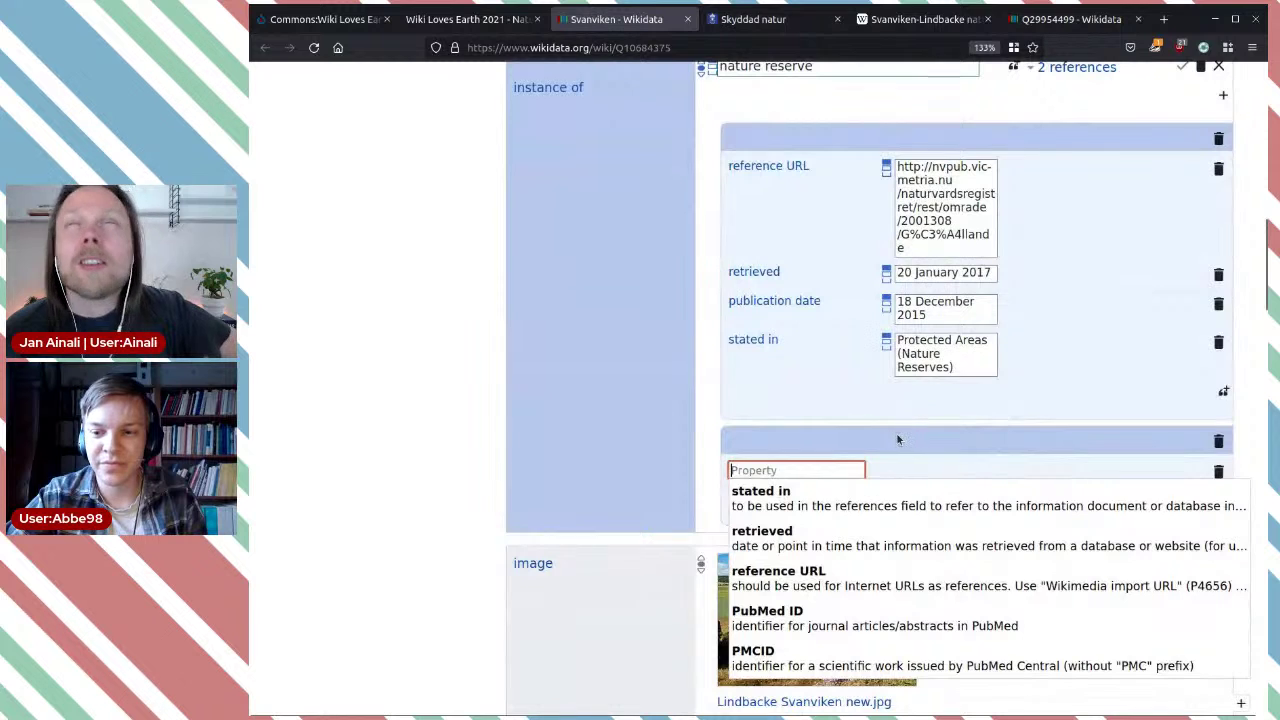
left_click(859, 578)
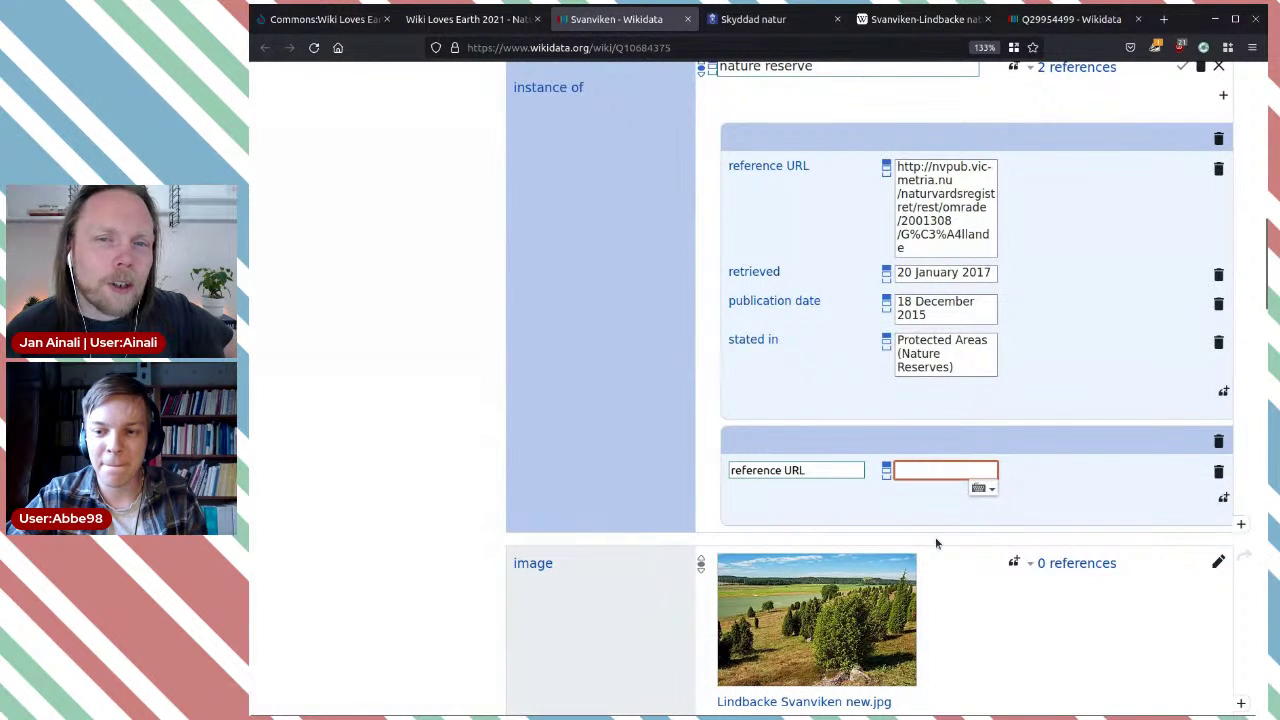
key("ctrl+v")
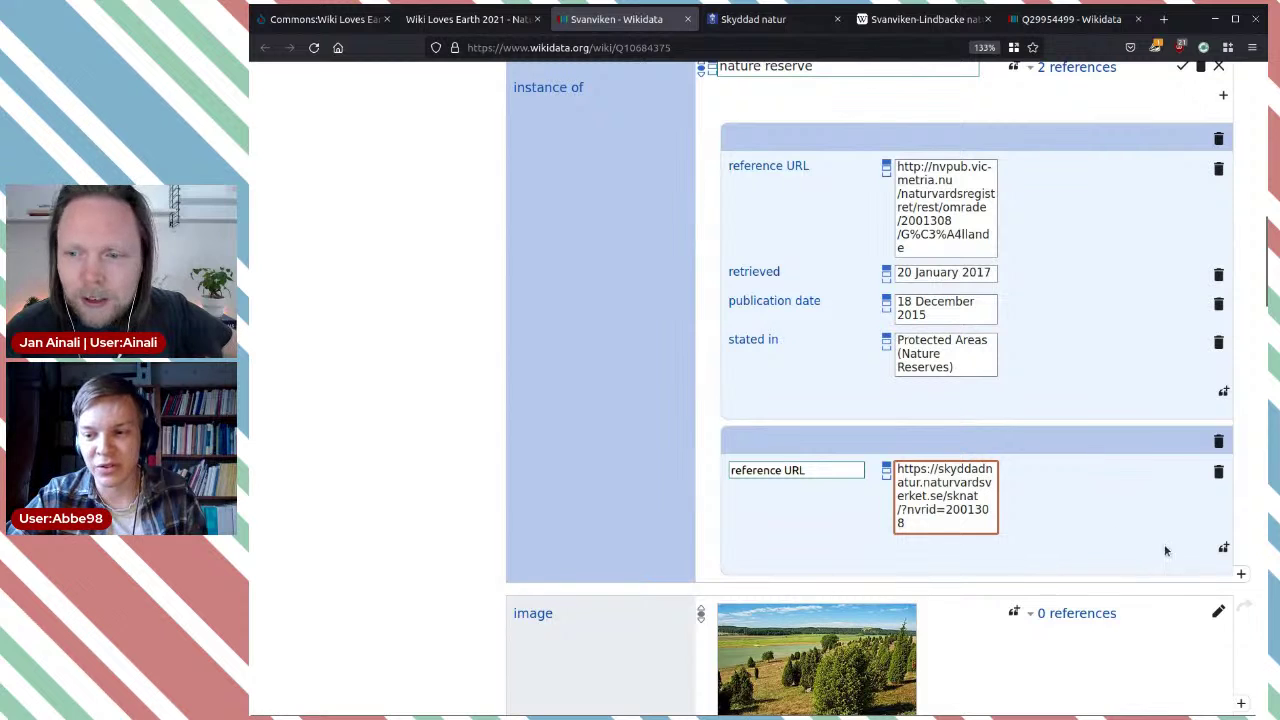
Step: Add a retrieved date of 14-05-2022 to the new Skyddad natur reference
left_click(1223, 547)
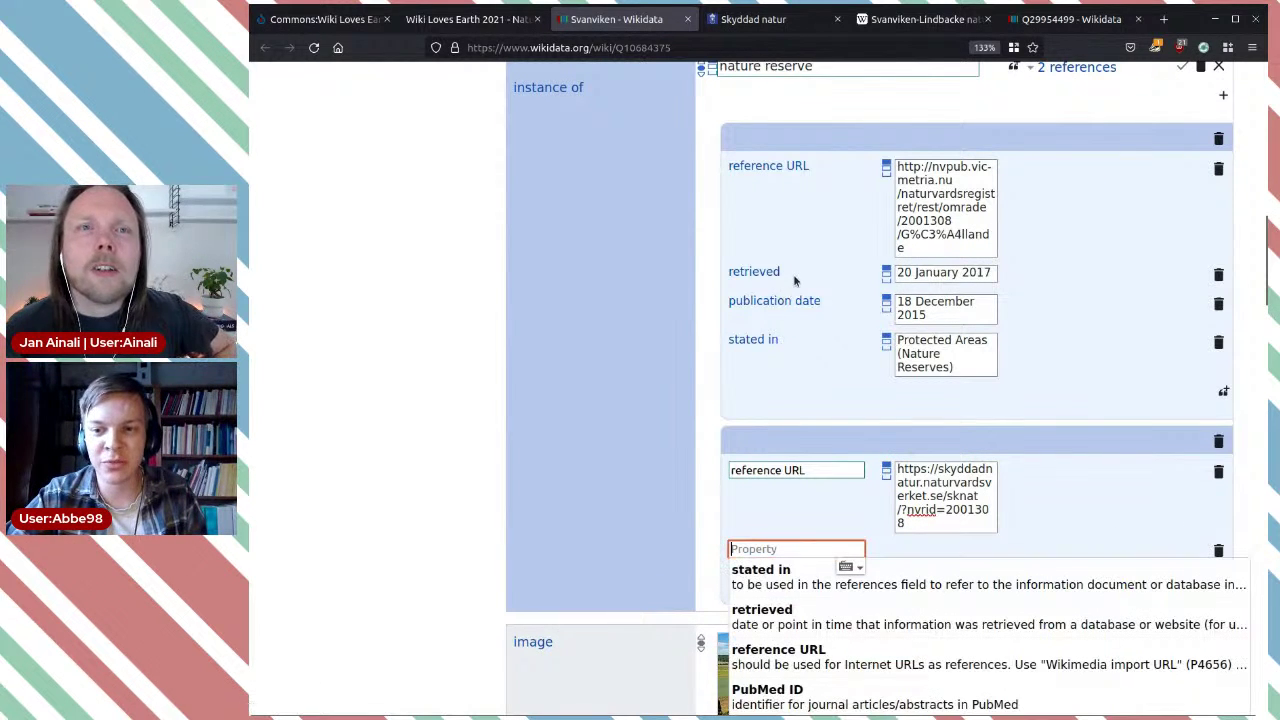
left_click(771, 612)
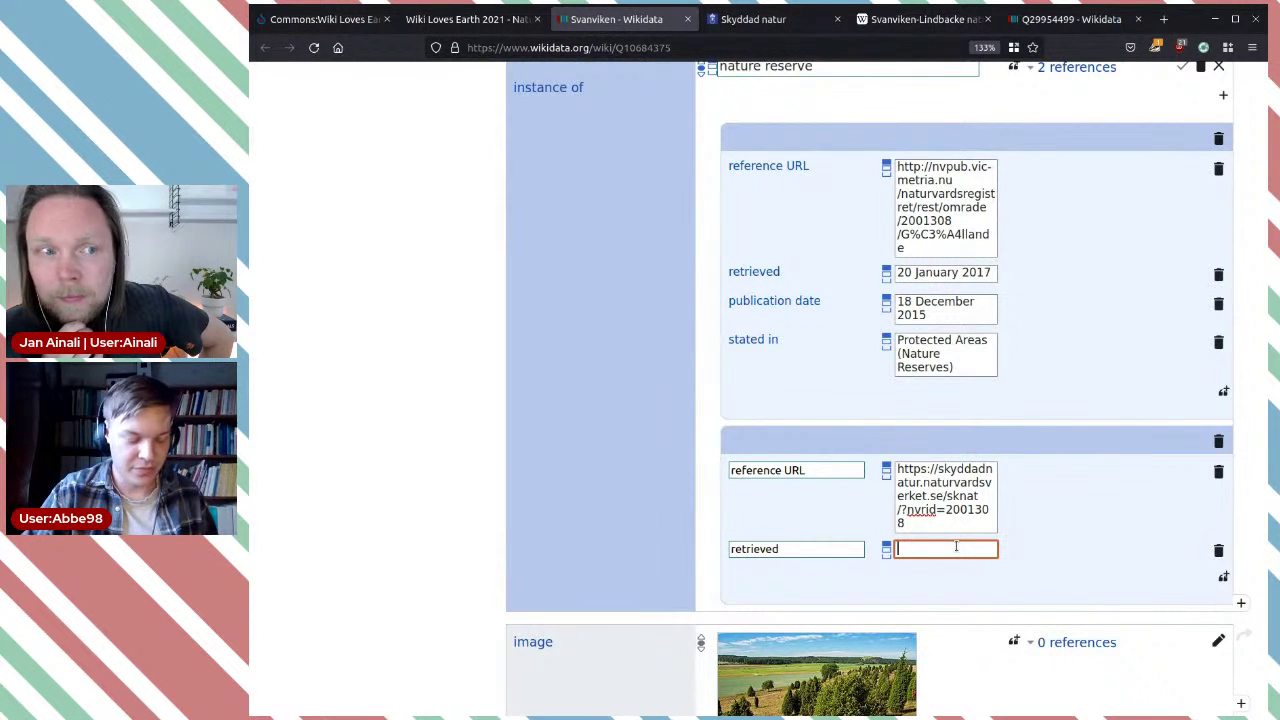
type("1")
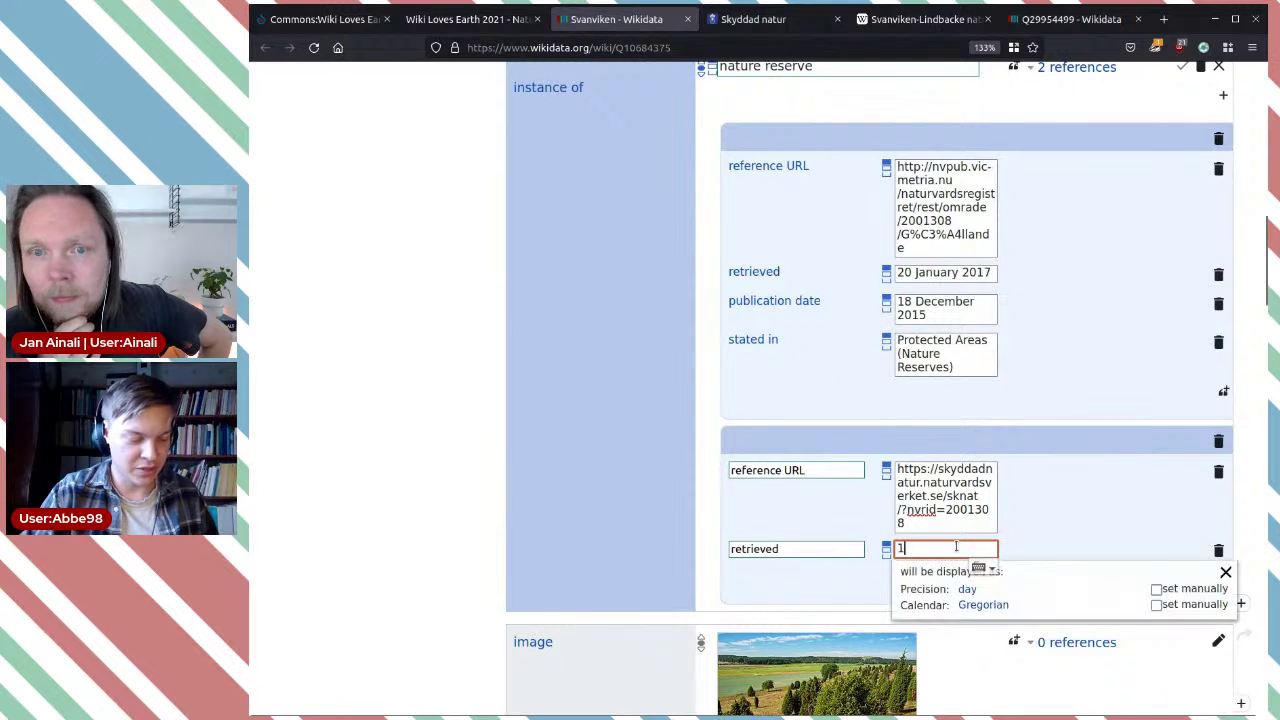
type("4-05")
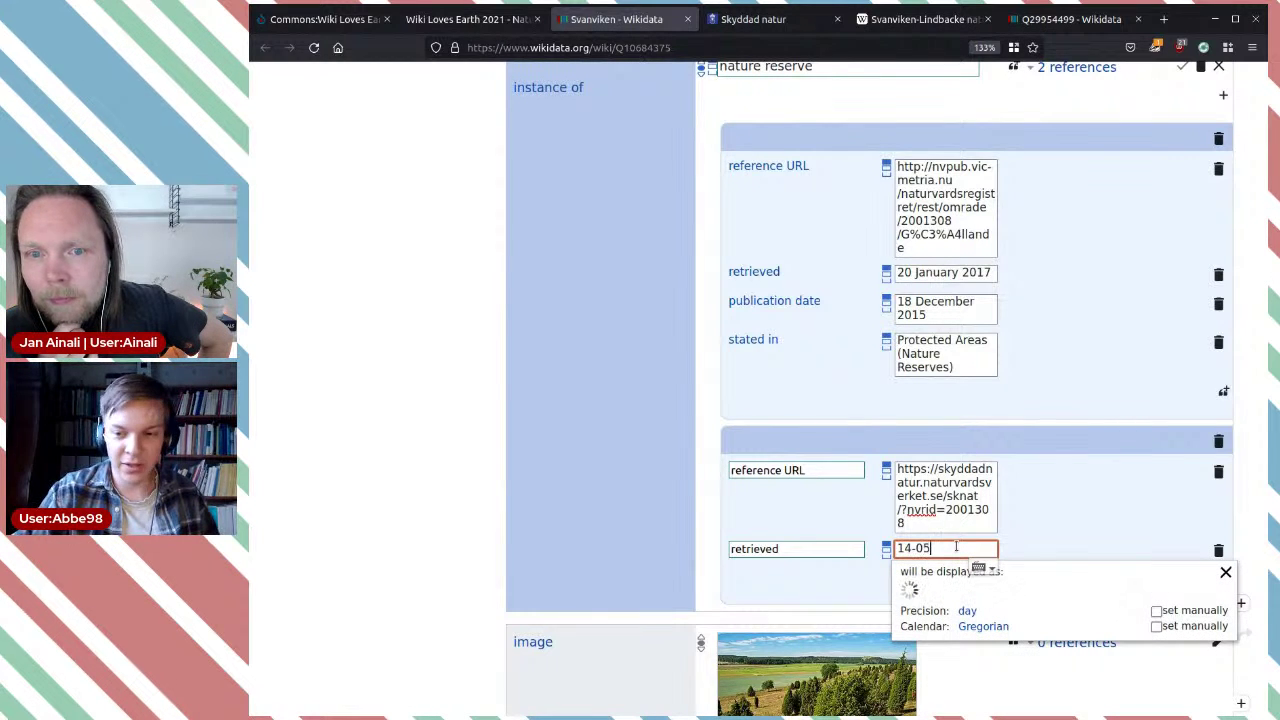
type("-22")
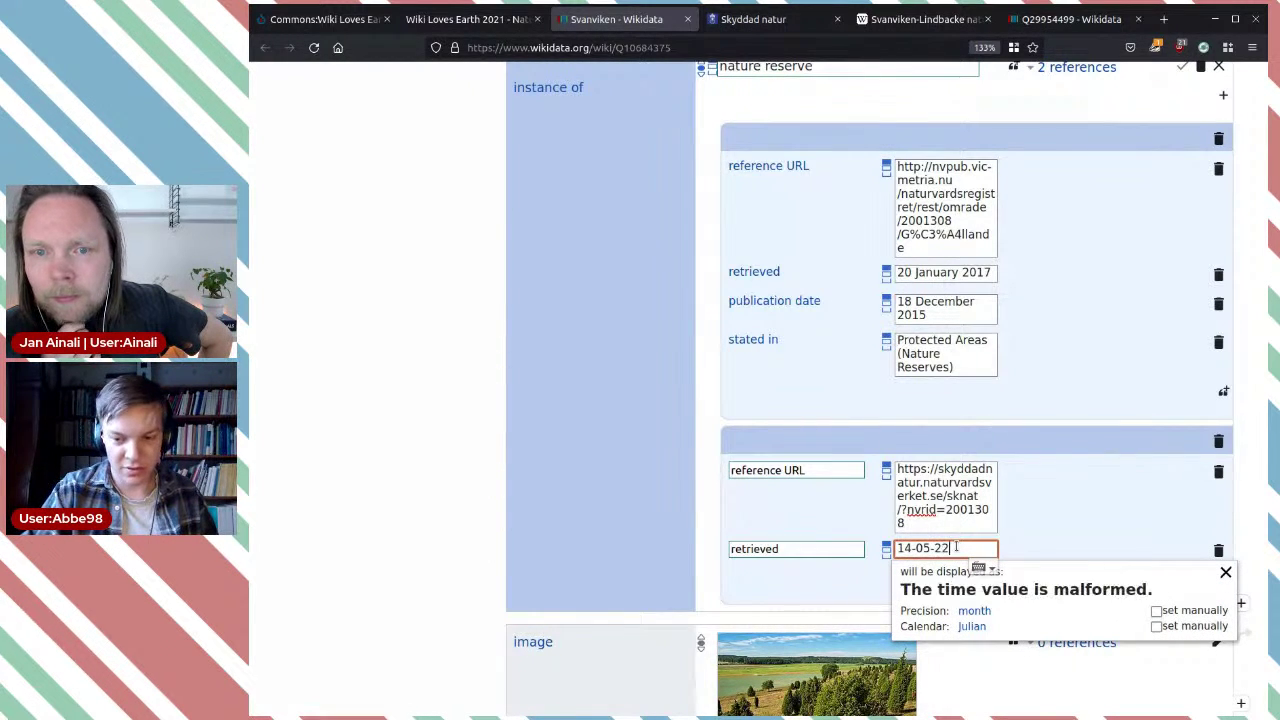
type("02")
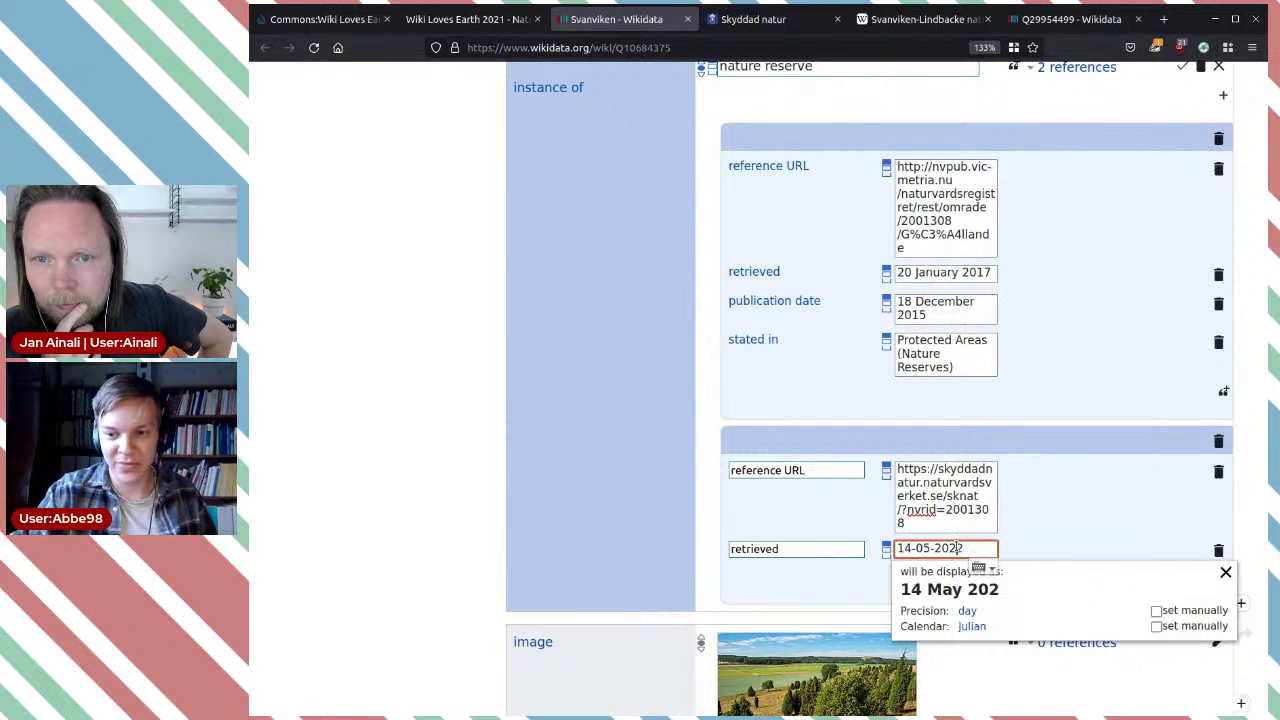
left_click(1096, 537)
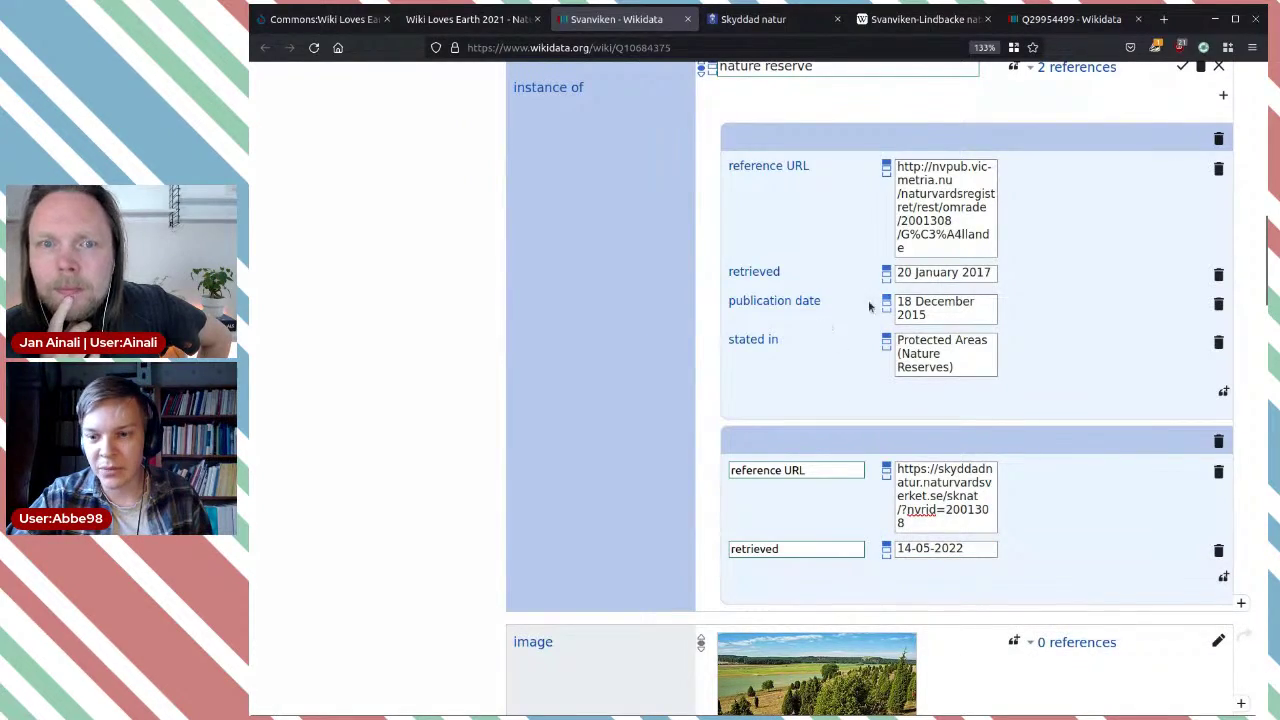
Step: Check the Svanviken entry on the Skyddad natur page and return to the Wikidata item being edited
left_click(766, 20)
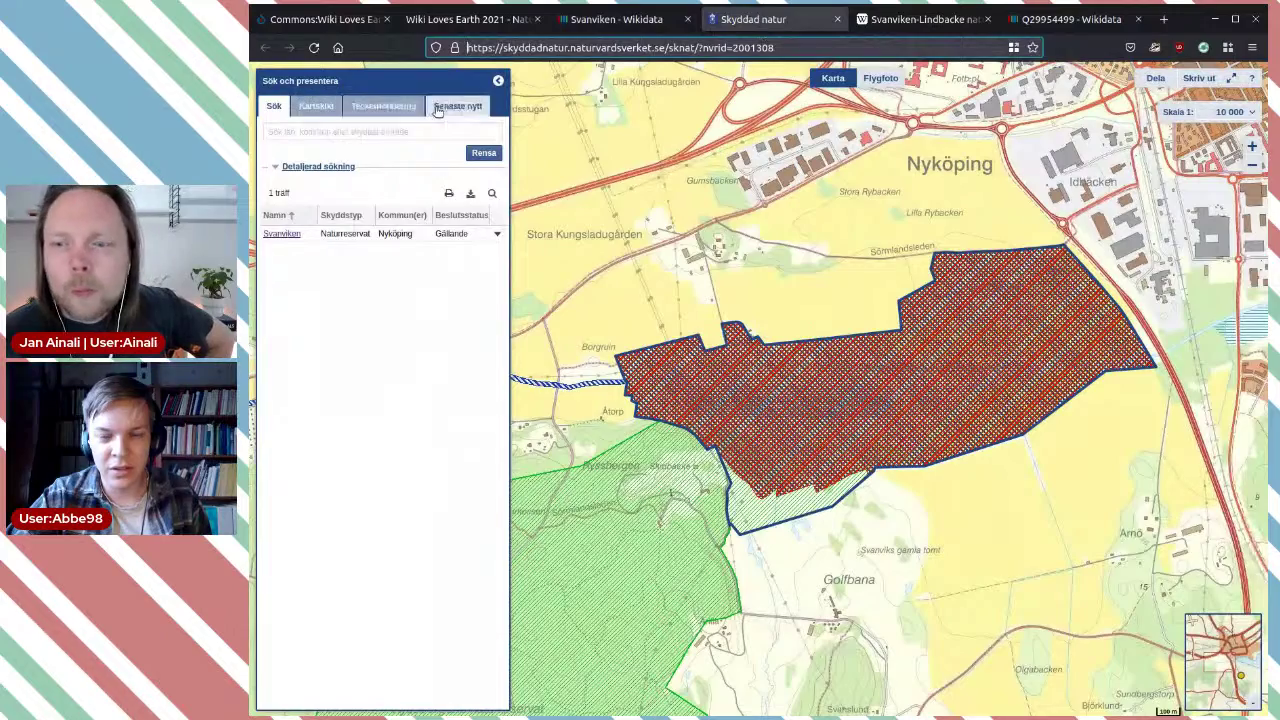
left_click(471, 237)
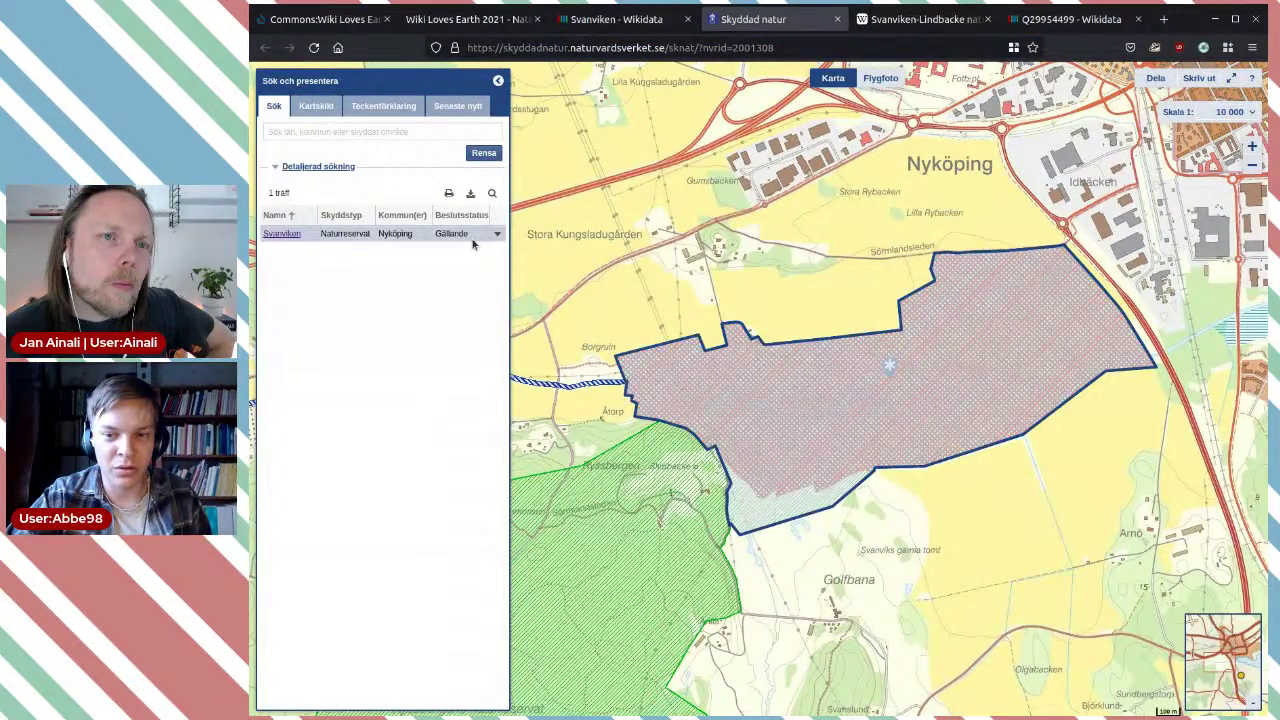
left_click(612, 19)
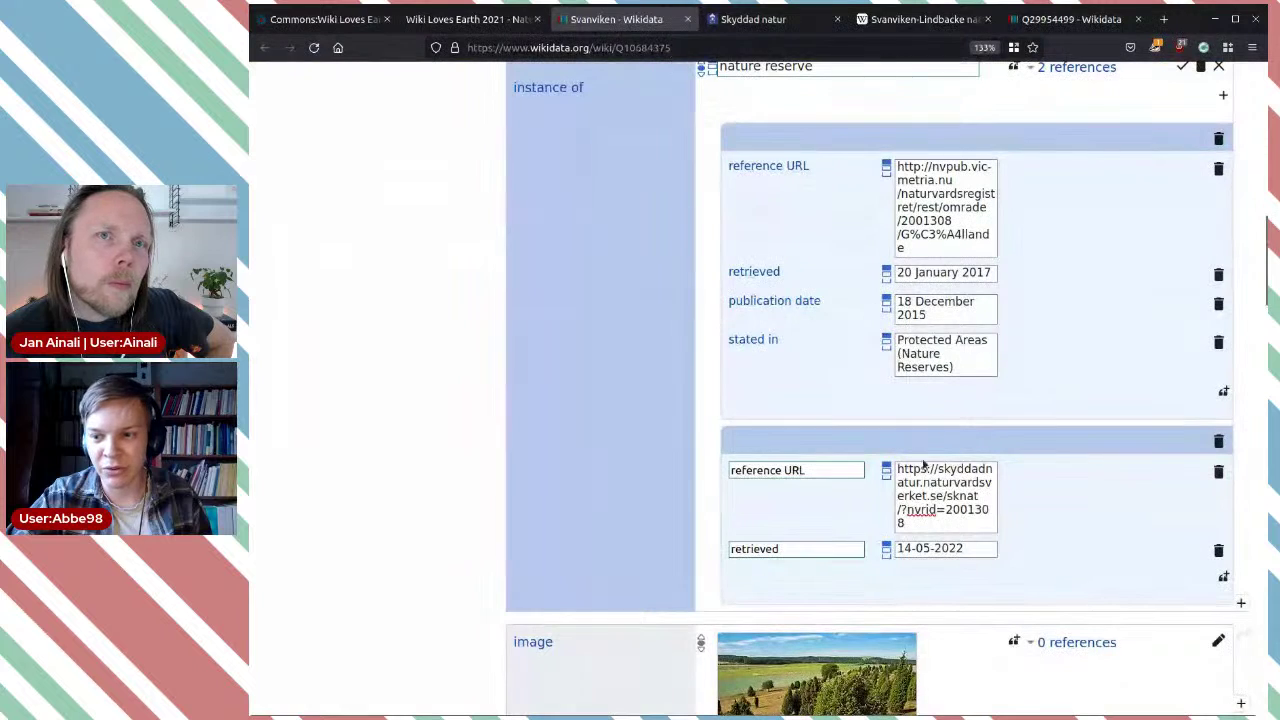
Step: Add stated in Protected Areas (Nature Reserves) to the new reference, copying the value from the existing reference, and publish the statement
left_click_drag(990, 367, 897, 340)
key("ctrl+c")
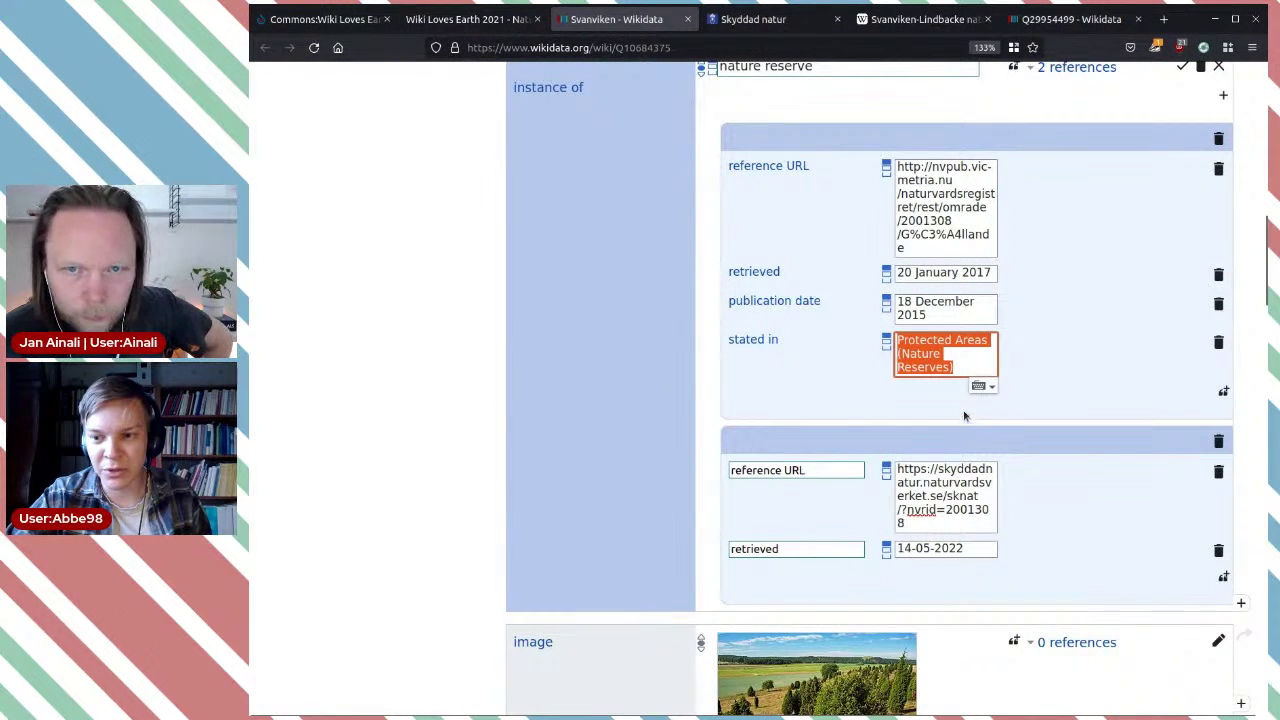
left_click(1225, 579)
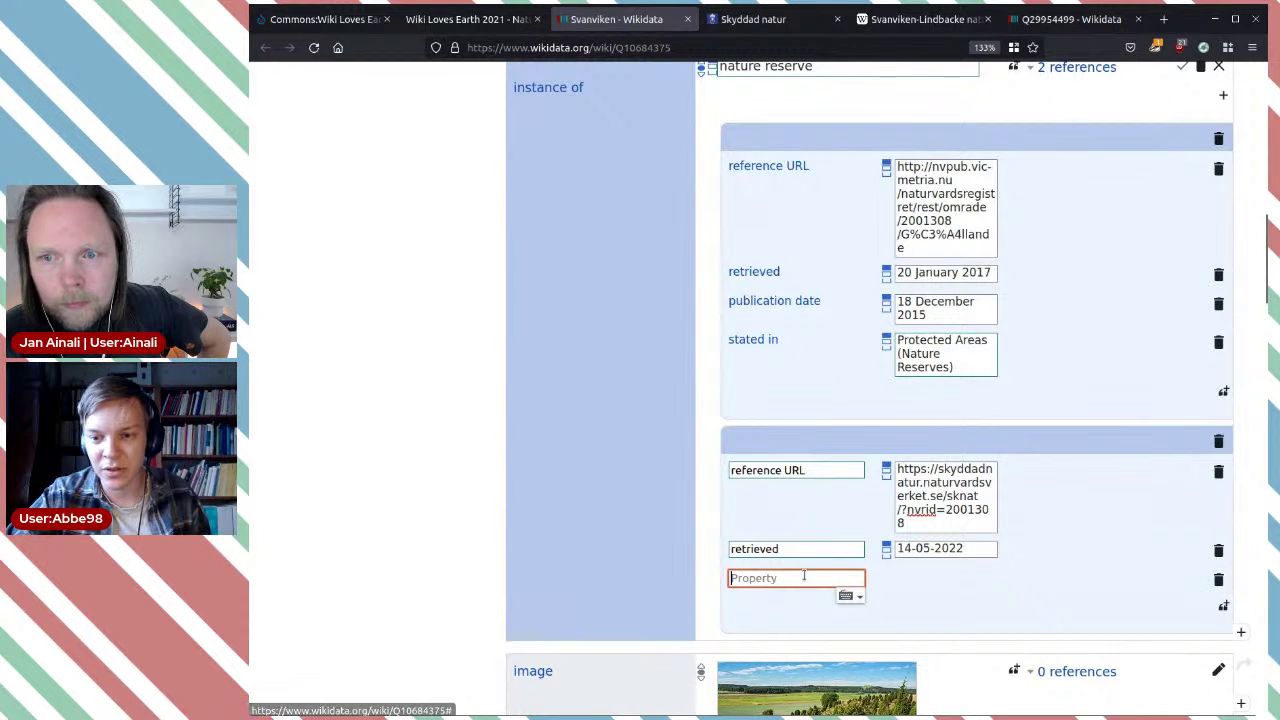
left_click(760, 600)
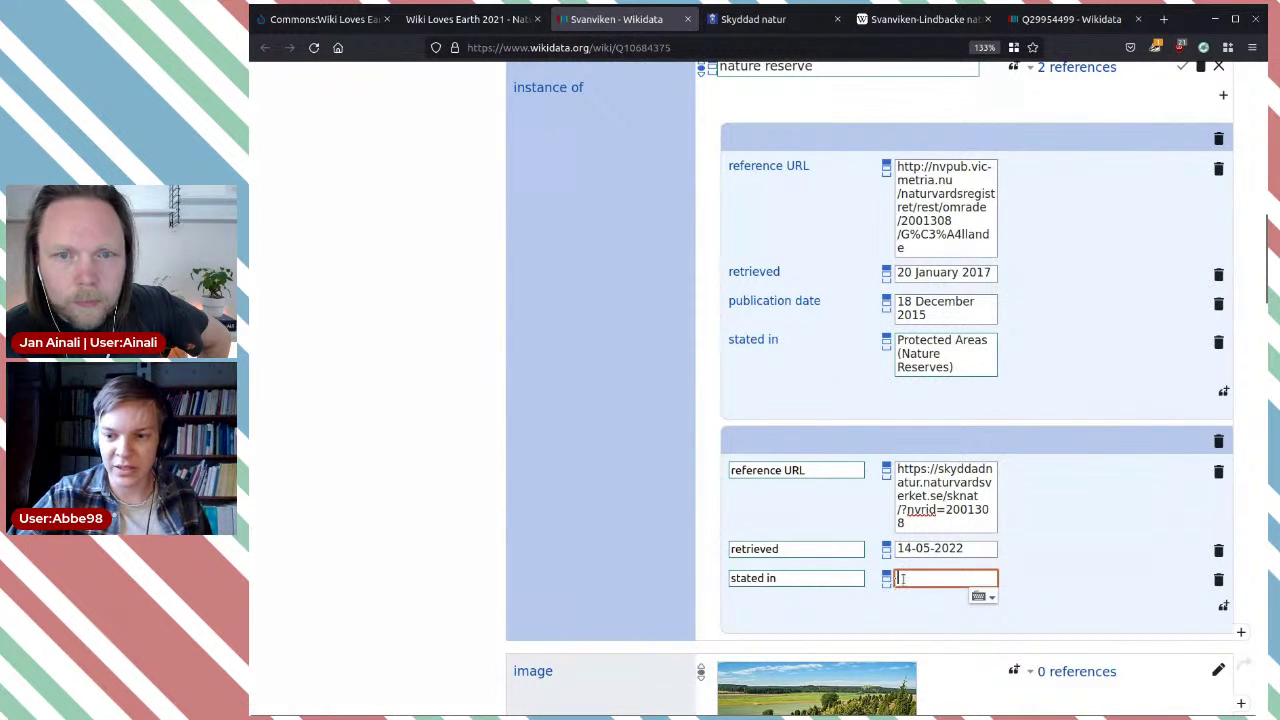
key("ctrl+v")
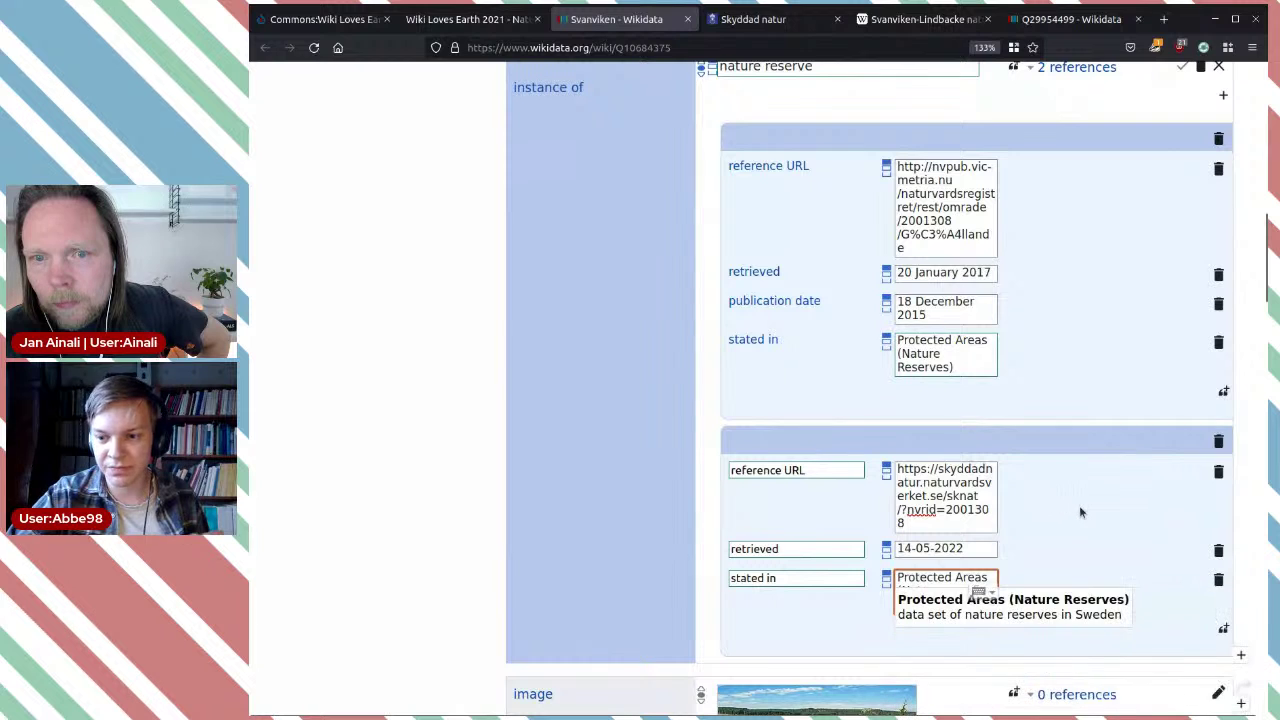
left_click(999, 616)
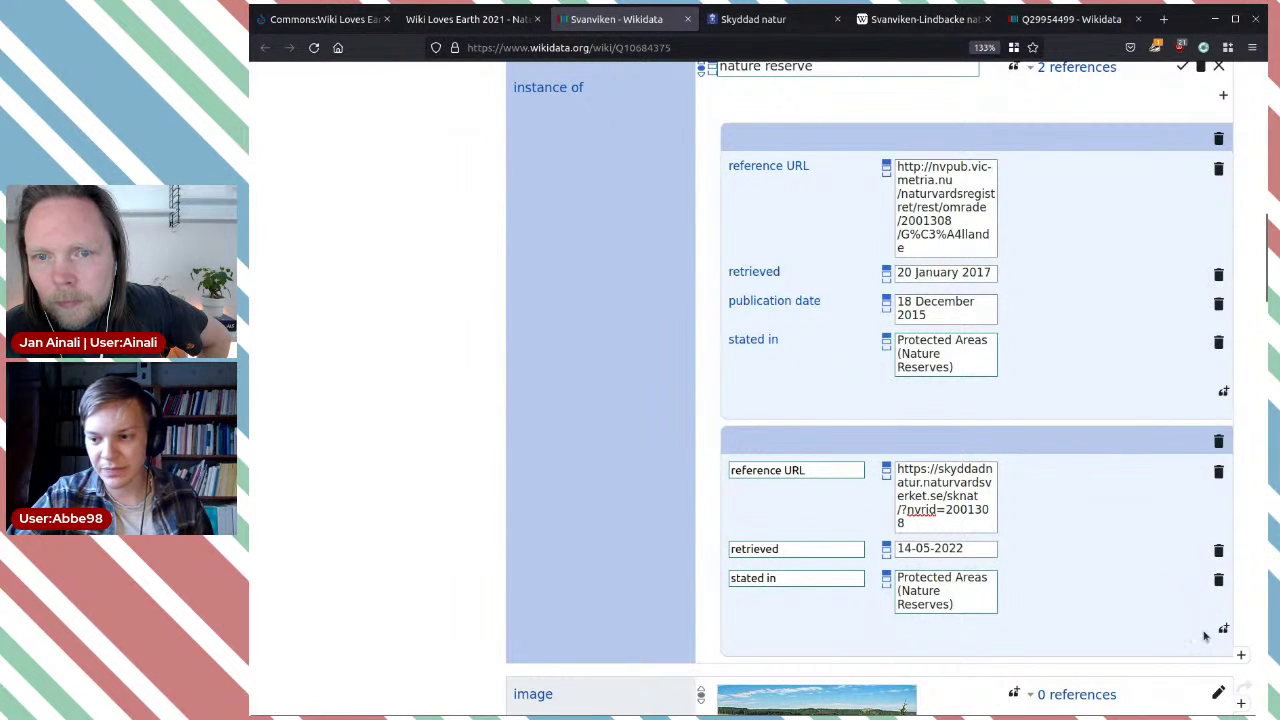
scroll(1065, 525, "down", 2)
scroll(1112, 478, "up", 3)
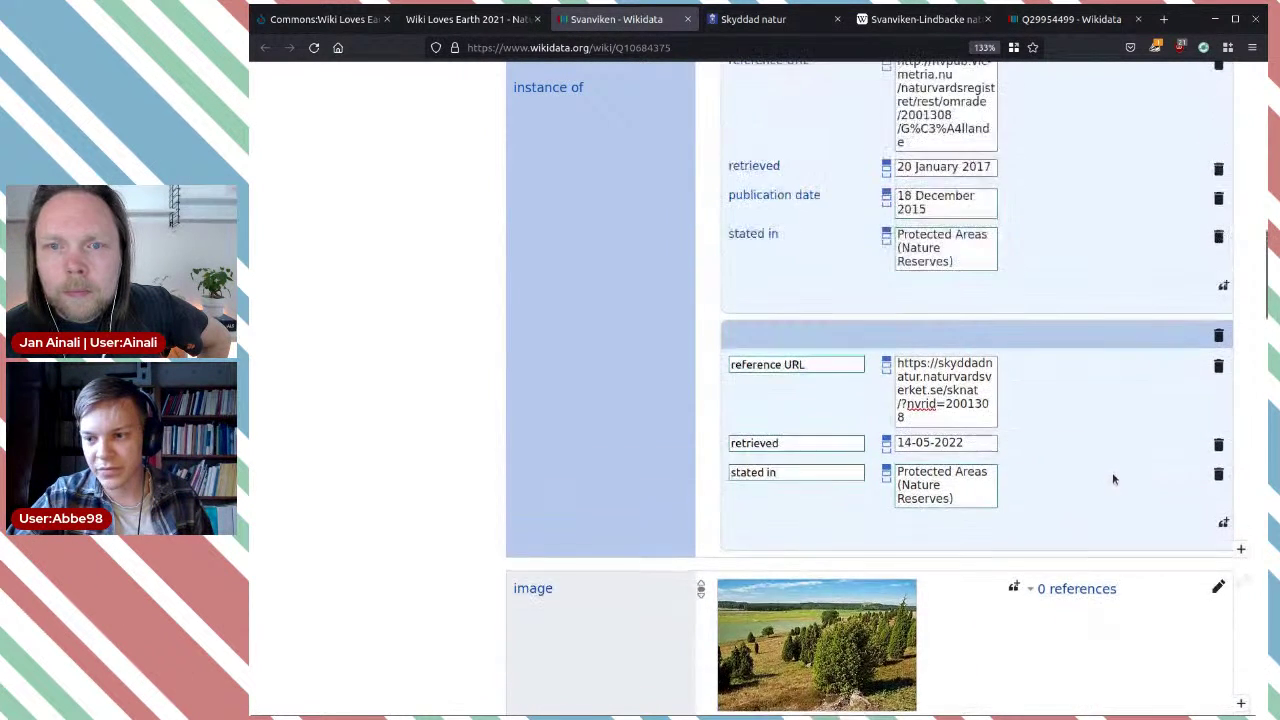
left_click(1182, 168)
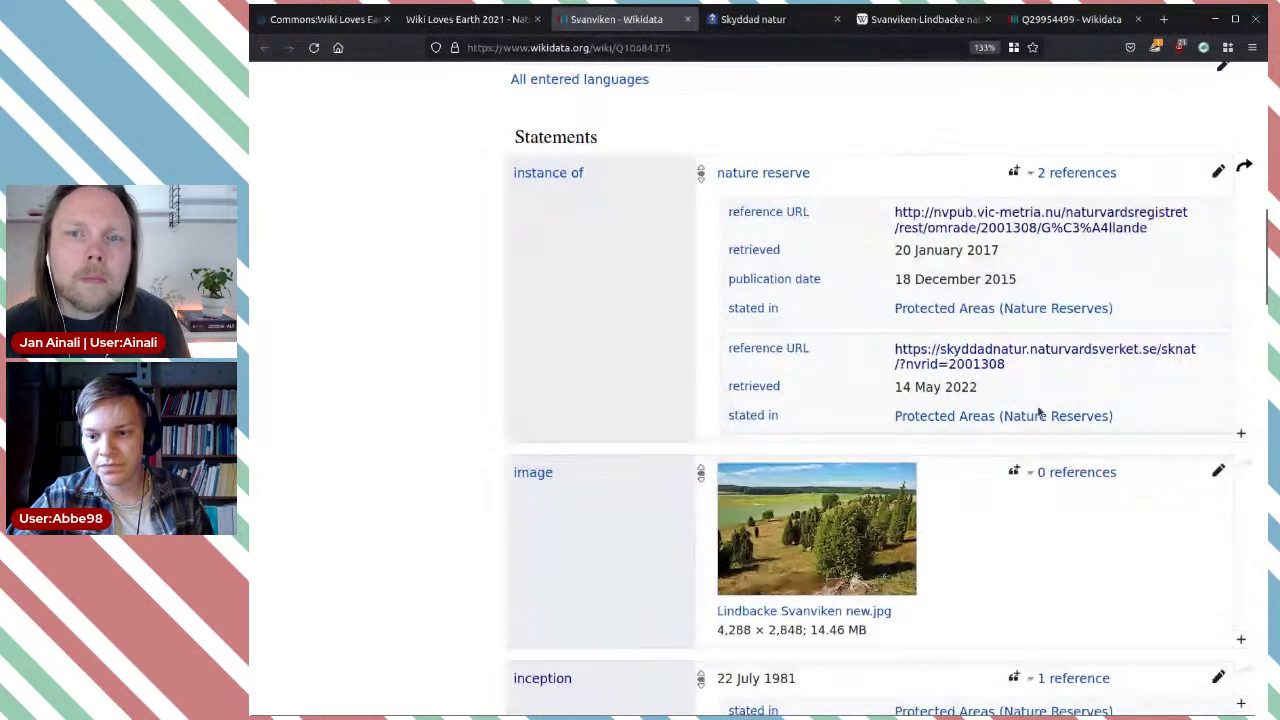
Step: Try to add a property matching "deprecated" to the Skyddad natur reference of the nature reserve statement
left_click(1218, 172)
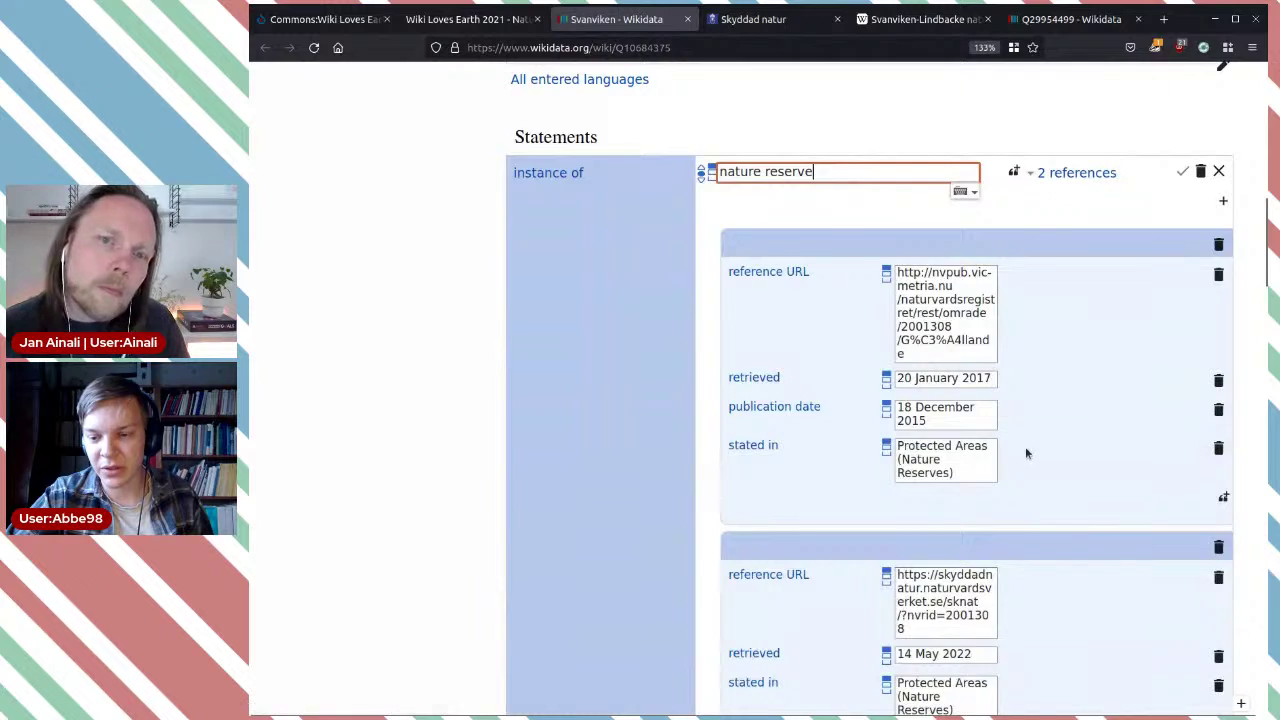
scroll(1030, 440, "down", 2)
left_click(1224, 525)
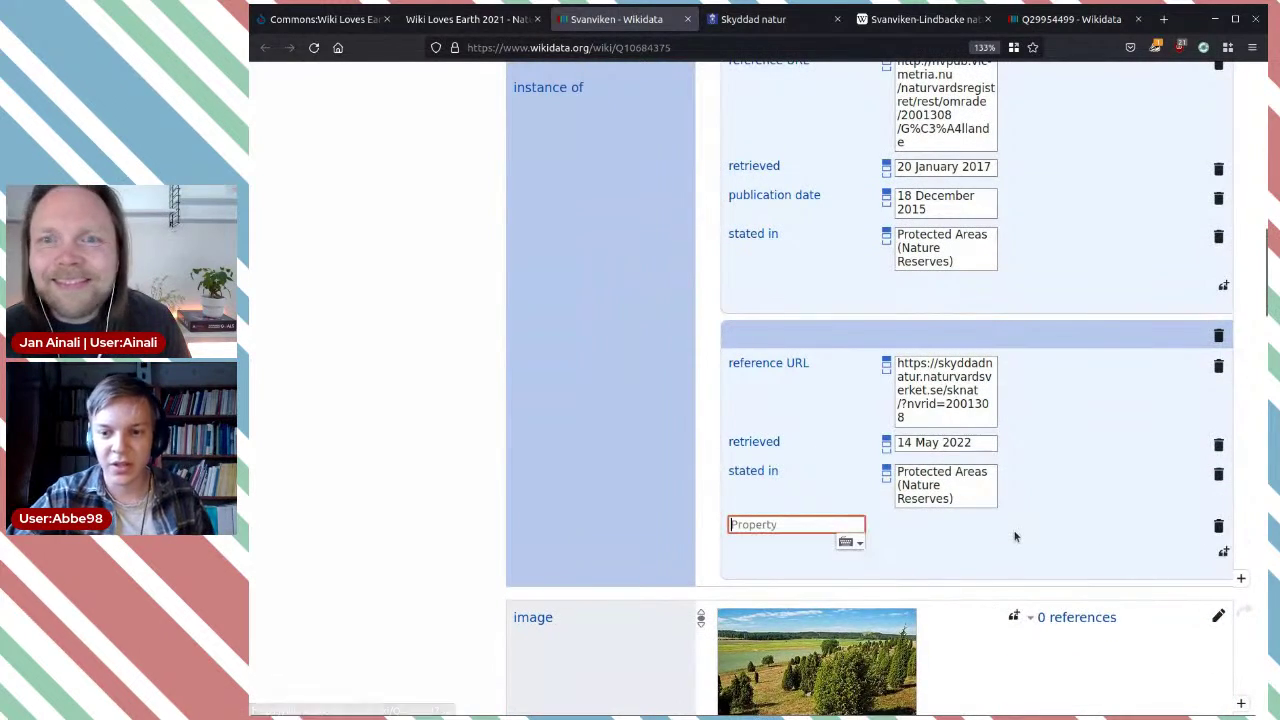
scroll(1058, 451, "down", 2)
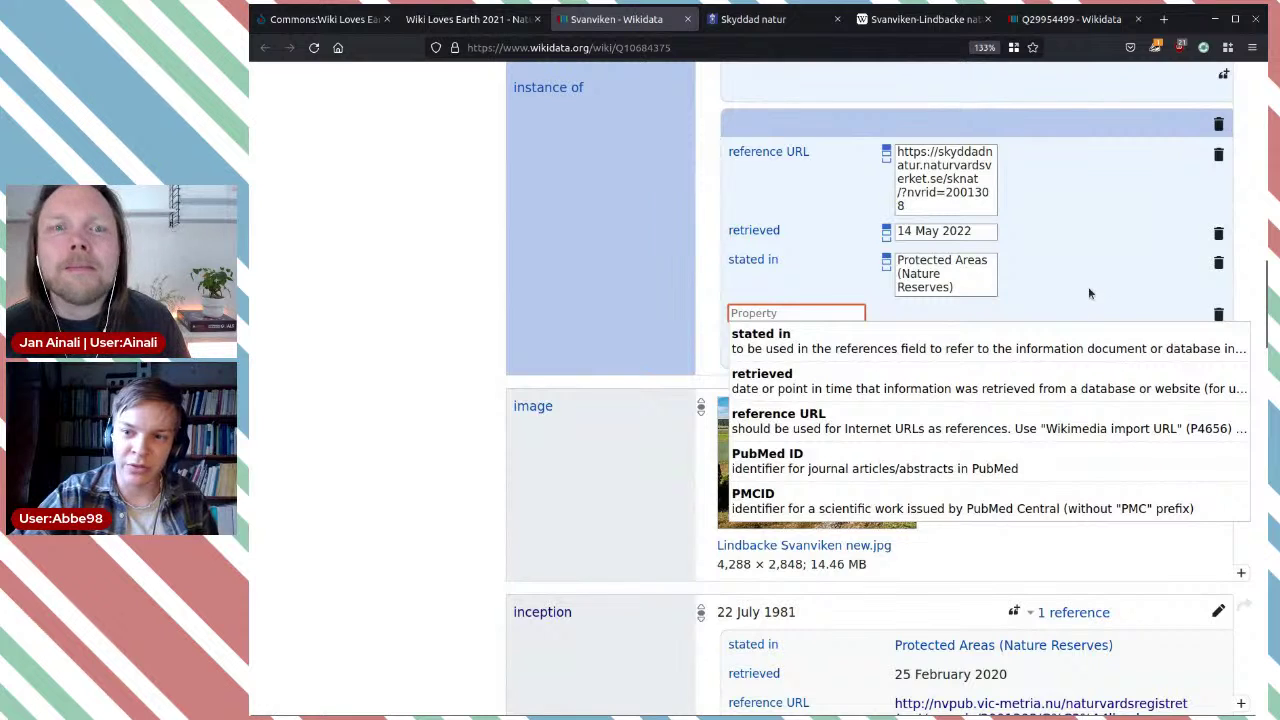
scroll(1088, 290, "up", 1)
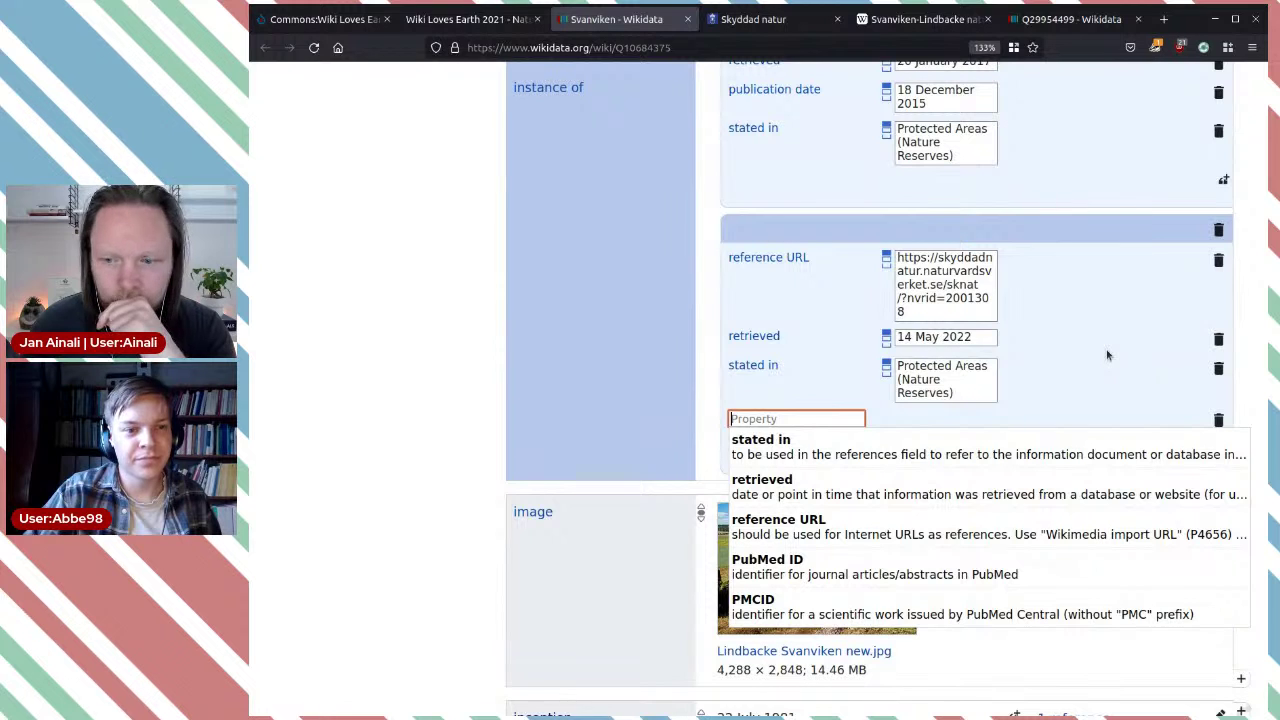
type("deprec")
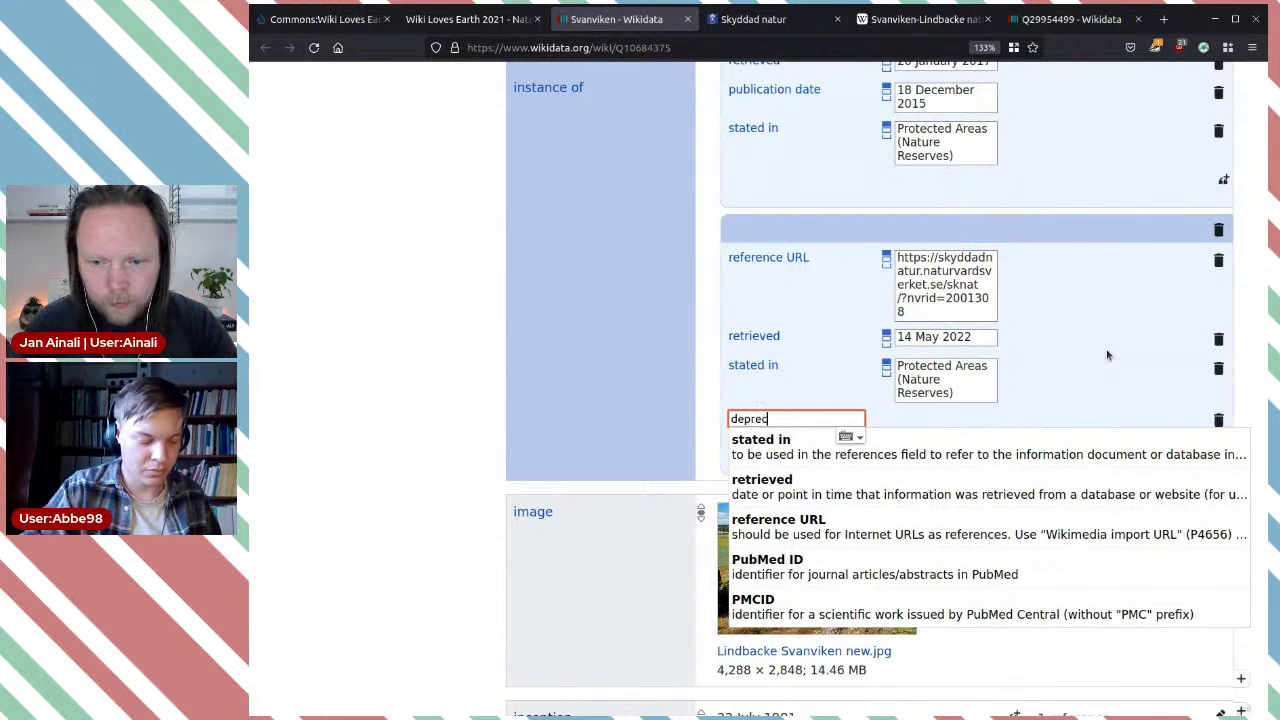
type("ated")
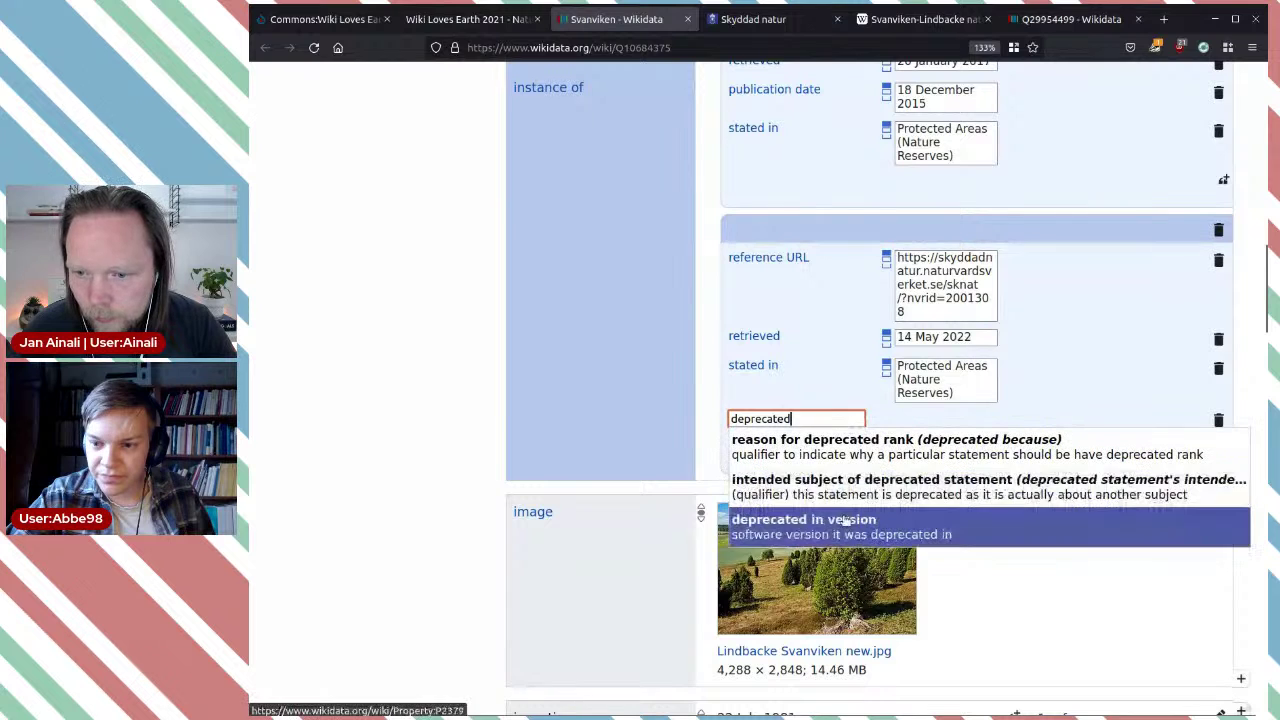
Step: Discard the unfinished property from the Skyddad natur reference and cancel editing the nature reserve statement
left_click(812, 417)
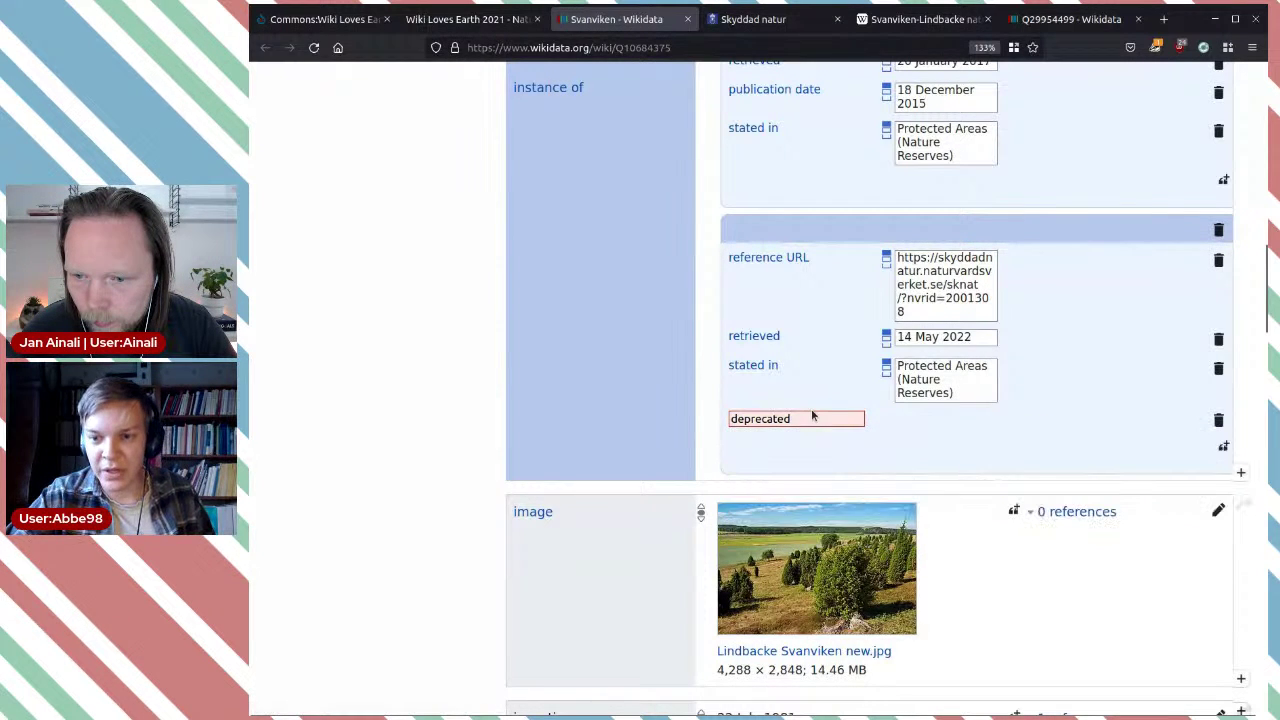
left_click(812, 417)
key("ctrl+a")
key("BackSpace")
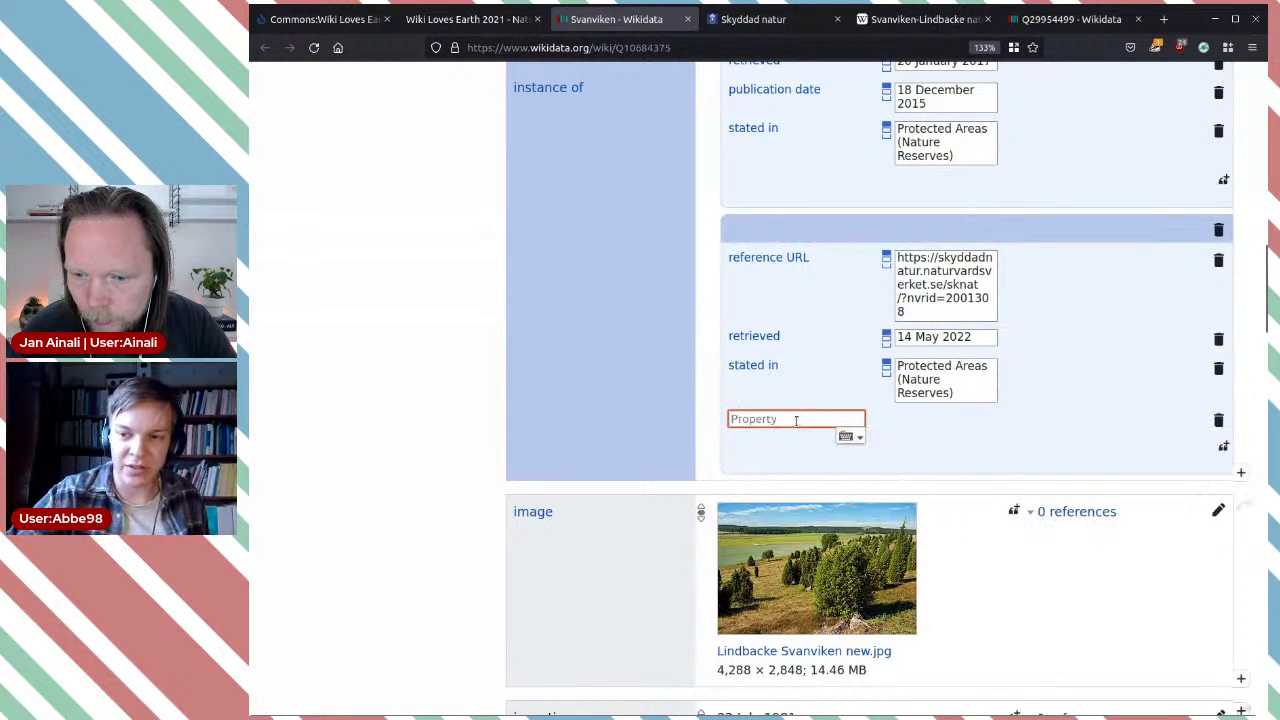
left_click(1217, 420)
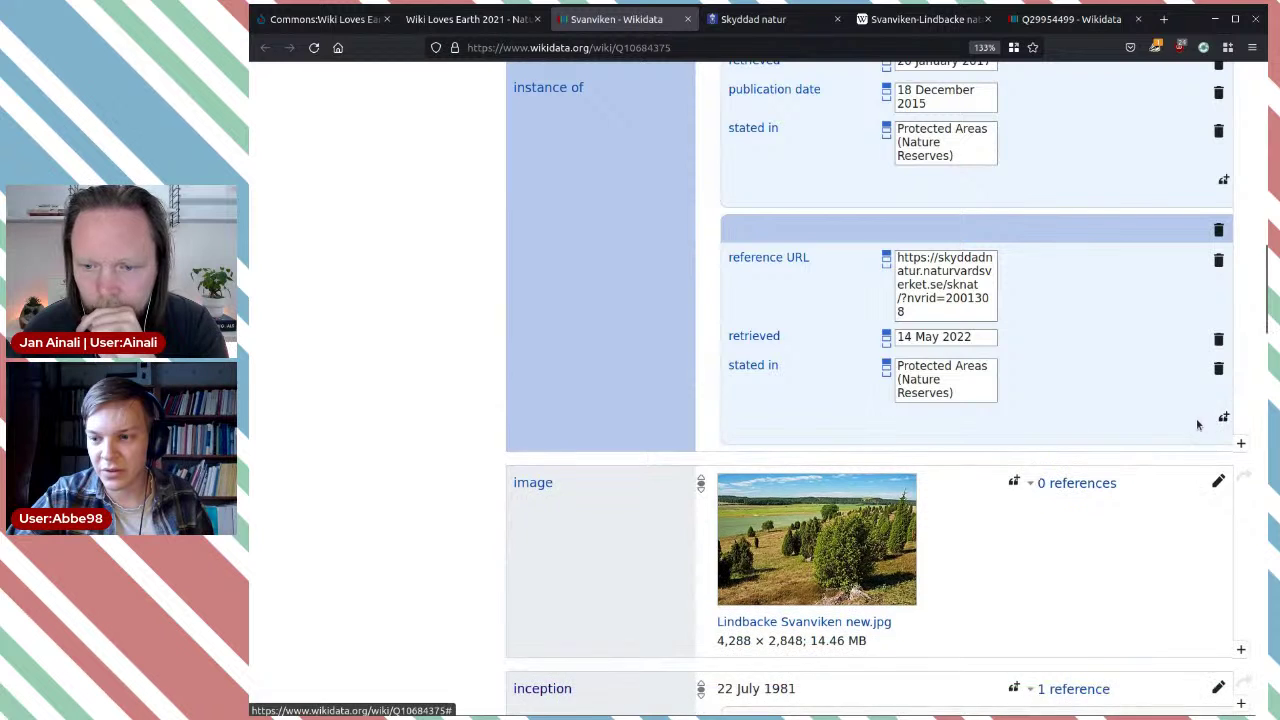
scroll(1137, 440, "up", 3)
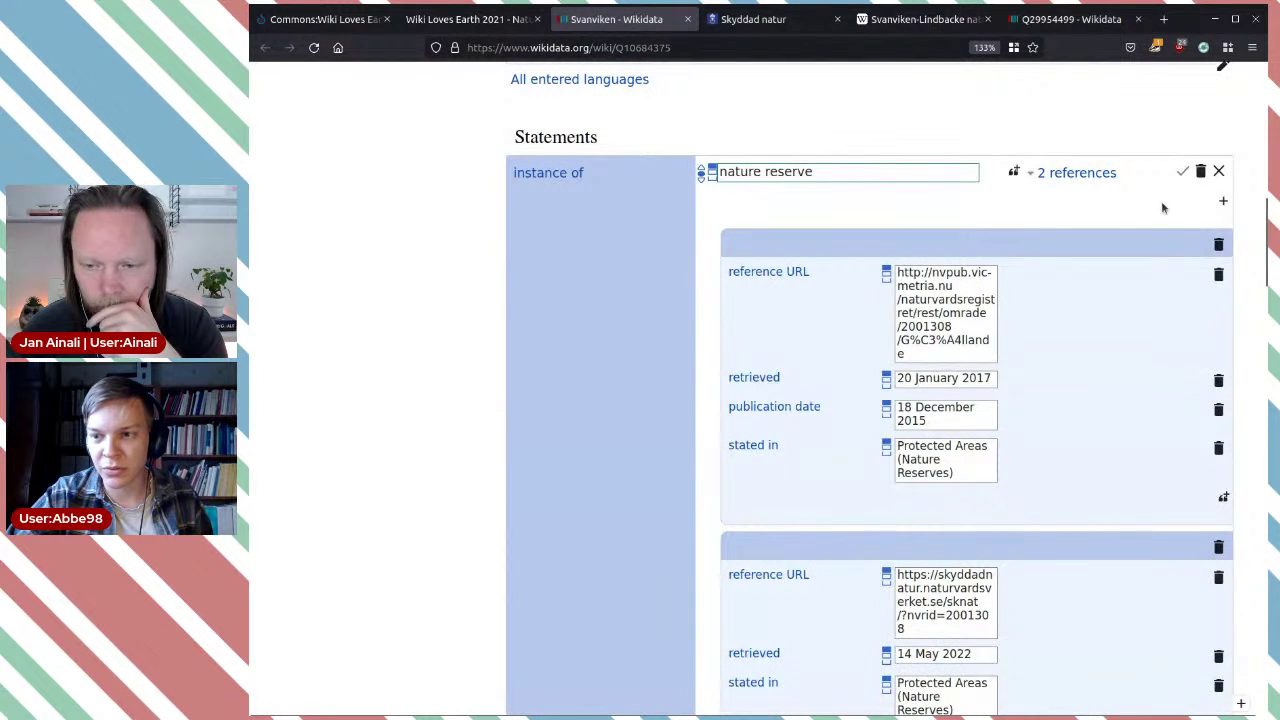
left_click(1220, 172)
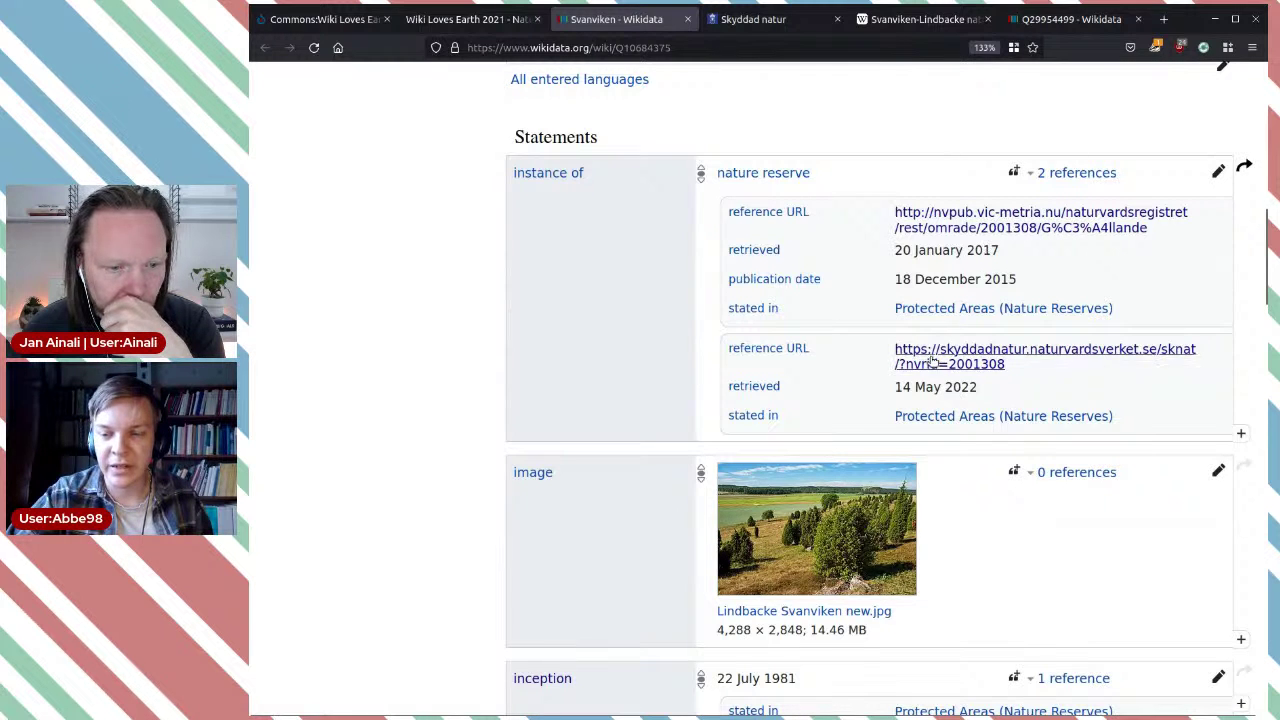
scroll(930, 375, "up", 3)
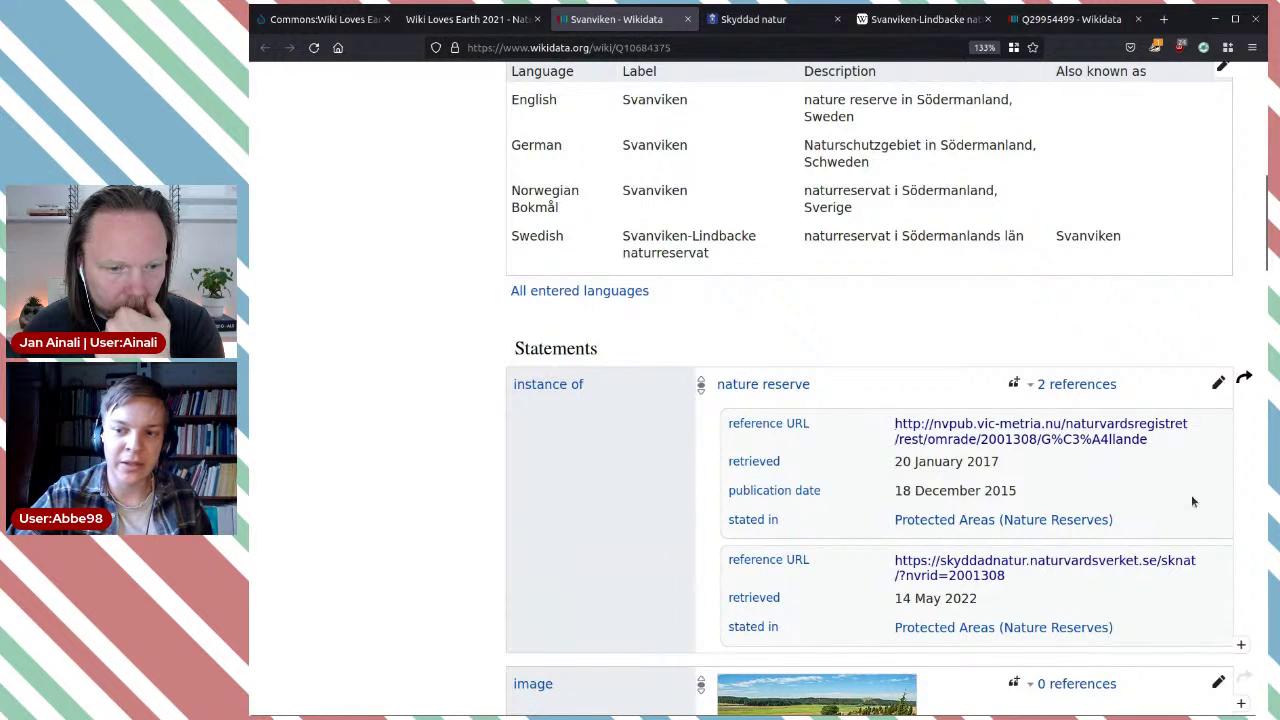
left_click_drag(1191, 534, 730, 428)
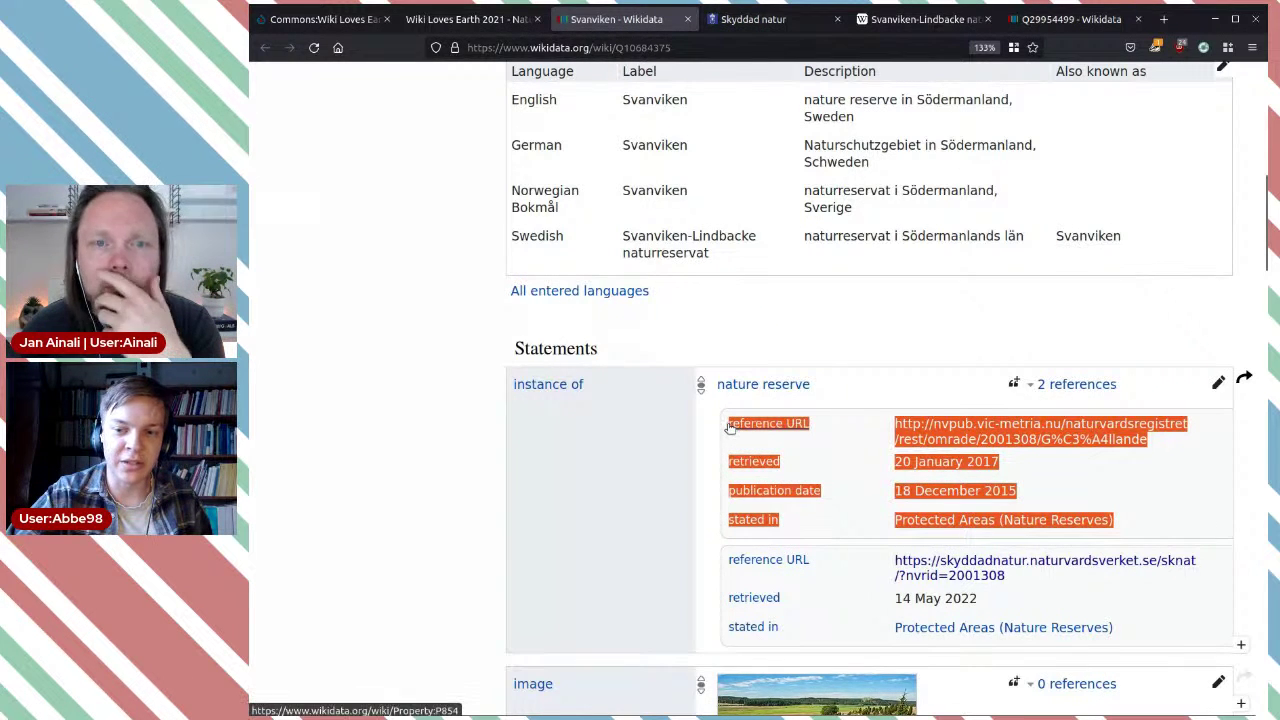
left_click(873, 408)
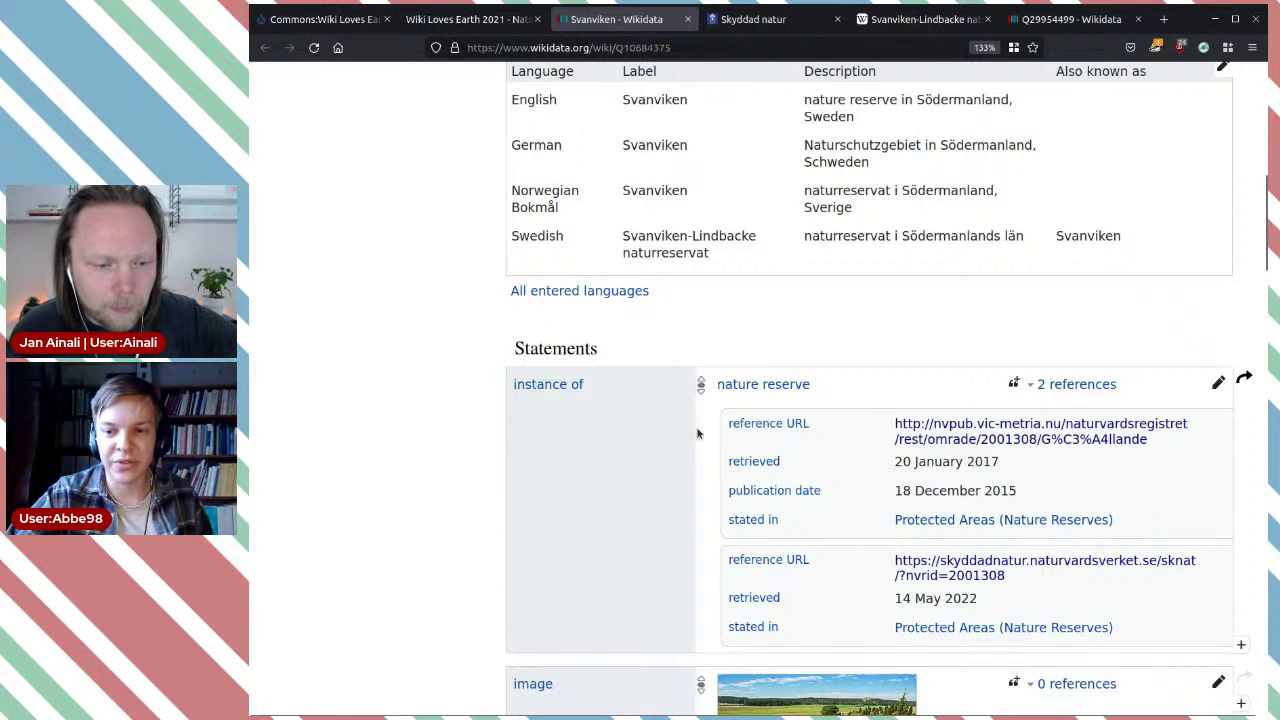
left_click_drag(1116, 520, 709, 420)
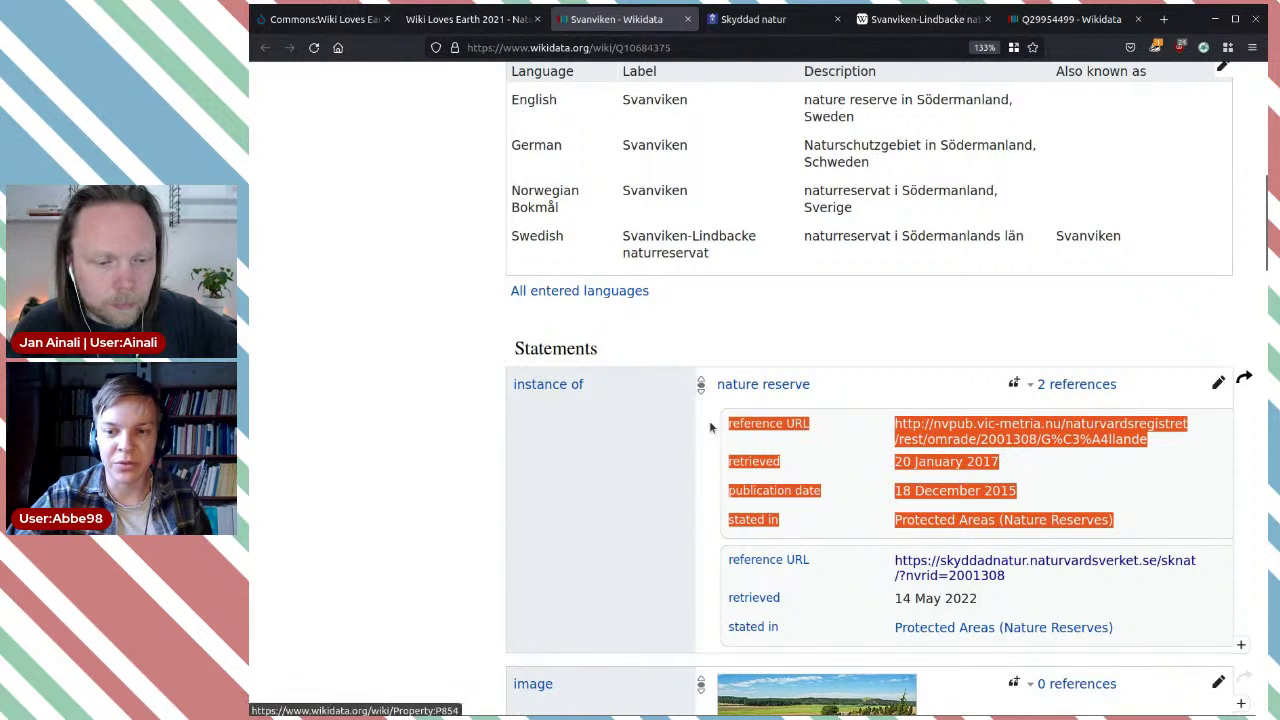
left_click(687, 446)
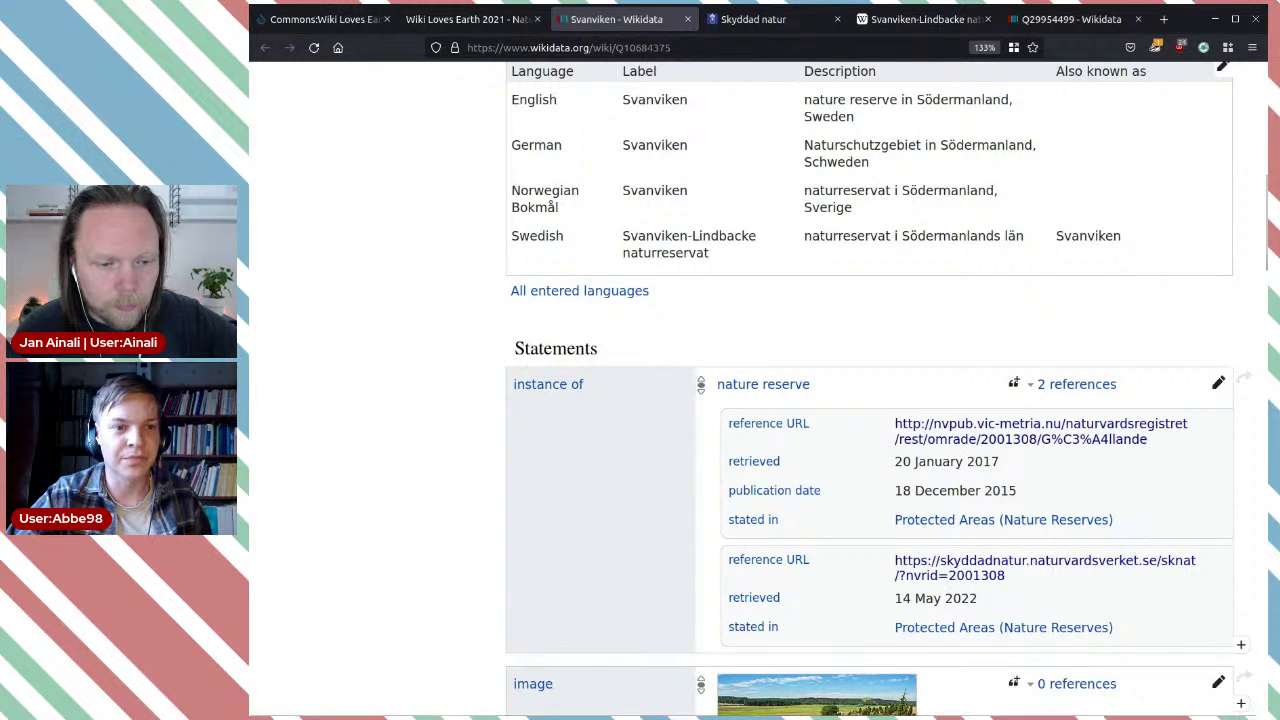